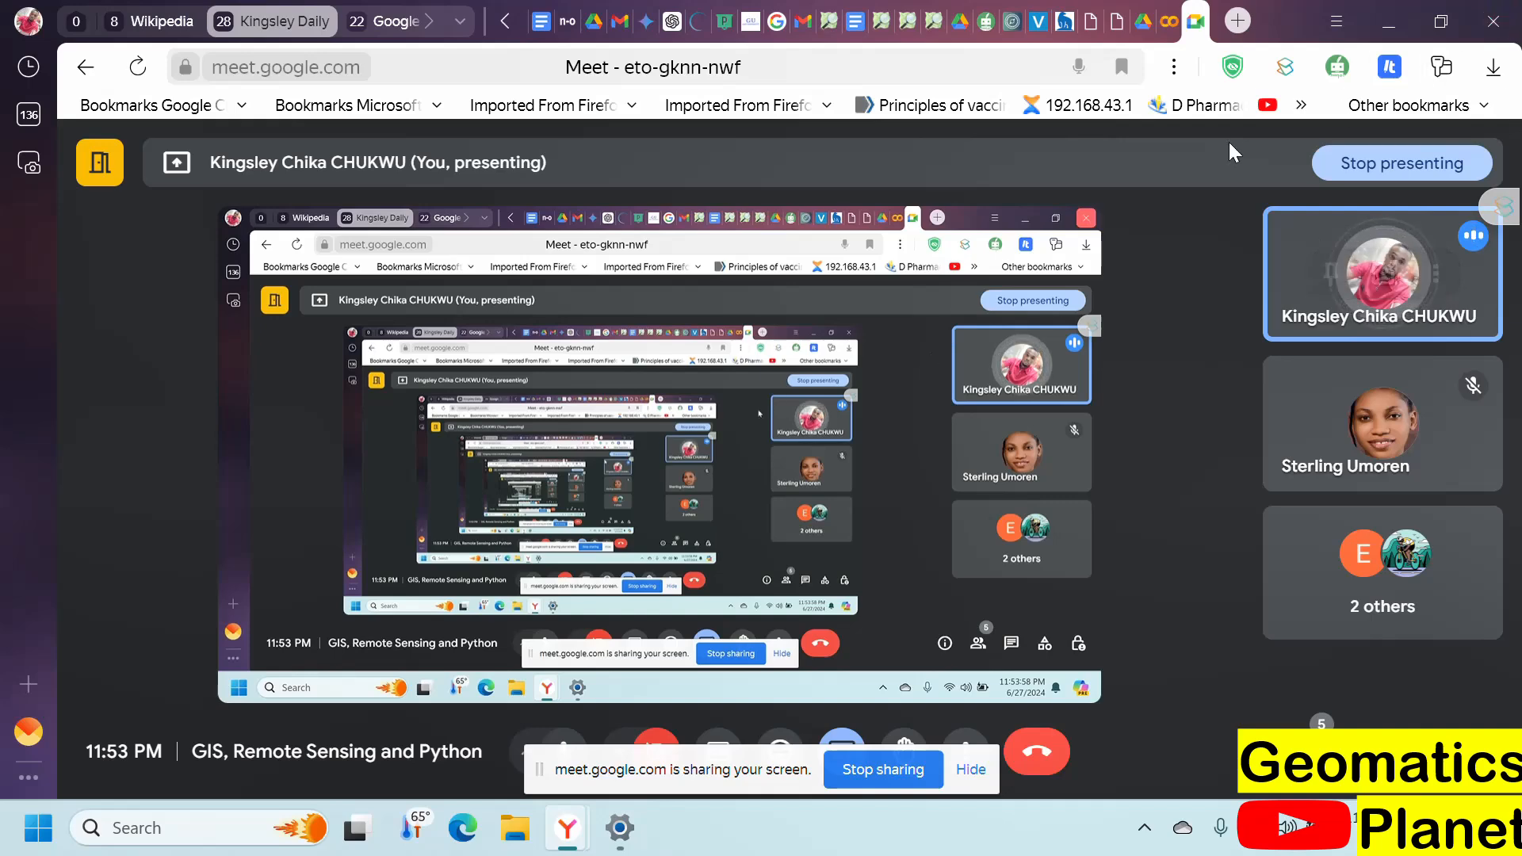
Step: Clear the browser and its screen-sharing notice off the desktop, and open the Geomatics folder in File Explorer
{"action": "left_click", "coordinate": [1388, 21]}
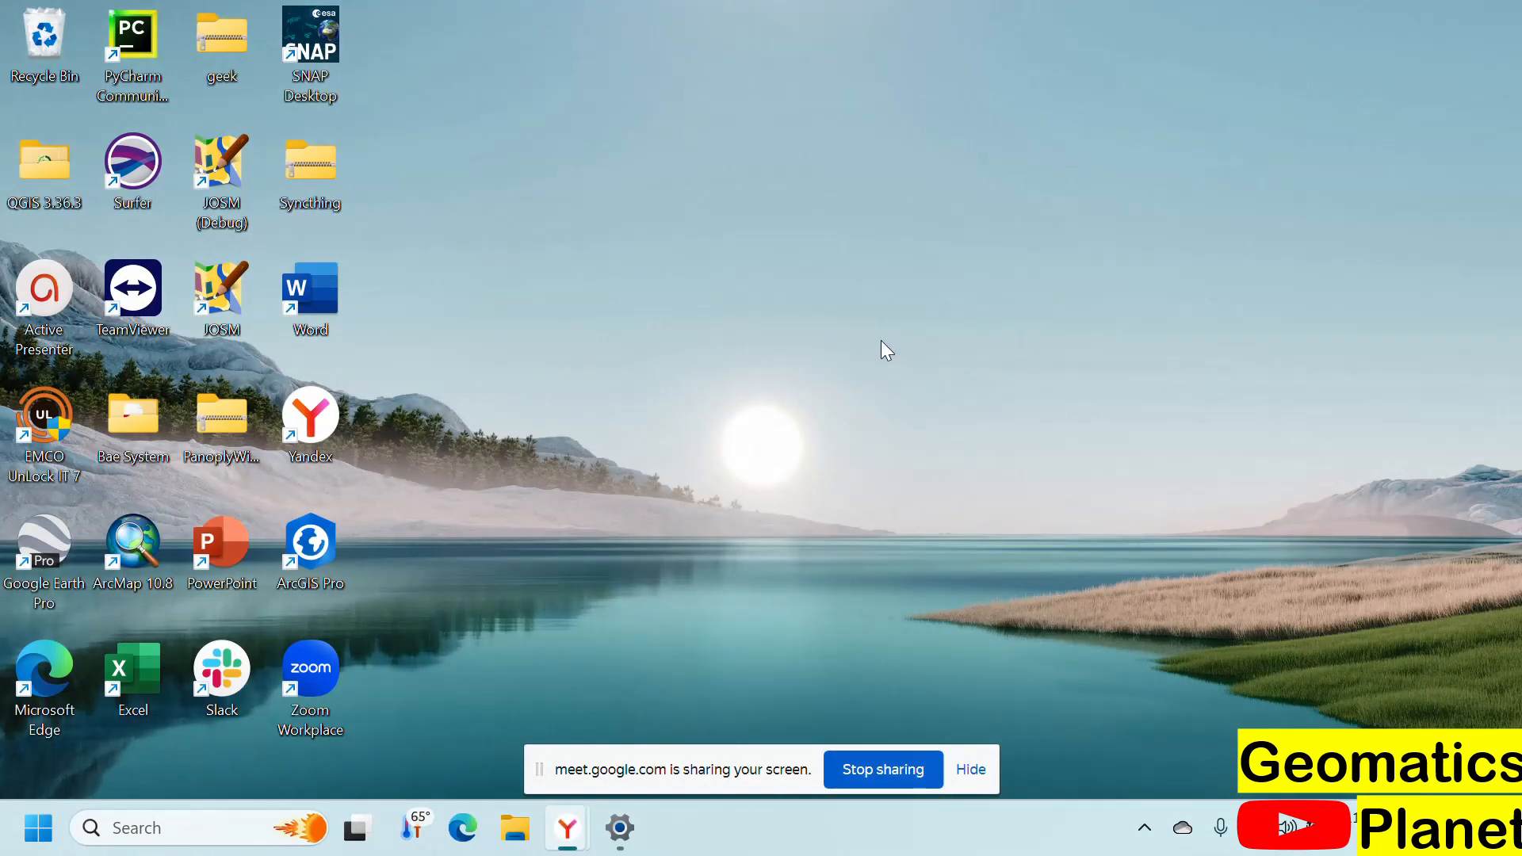
{"action": "left_click", "coordinate": [972, 769]}
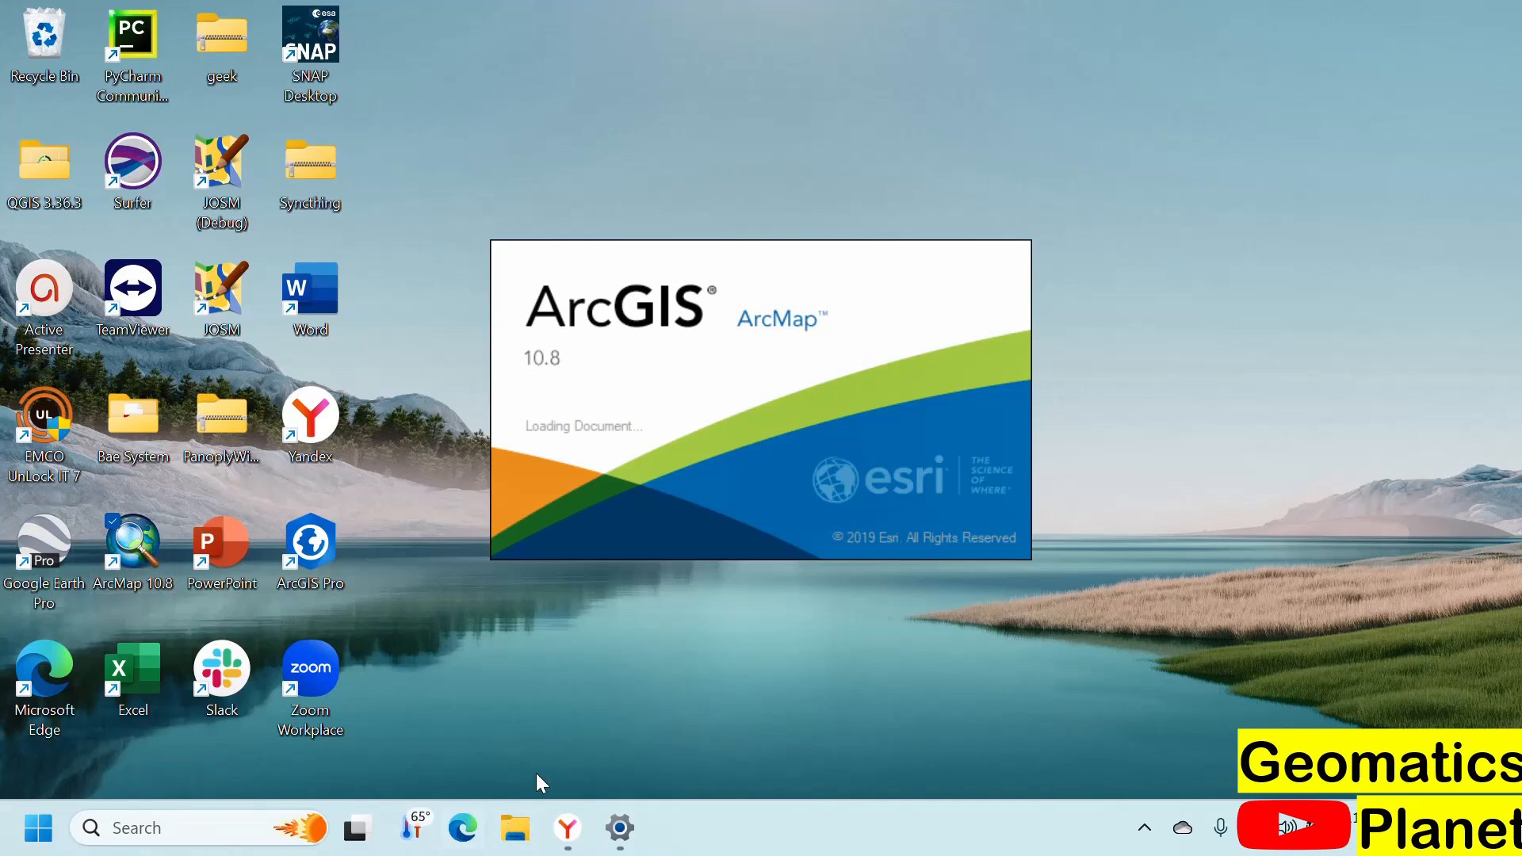
{"action": "left_click", "coordinate": [525, 825]}
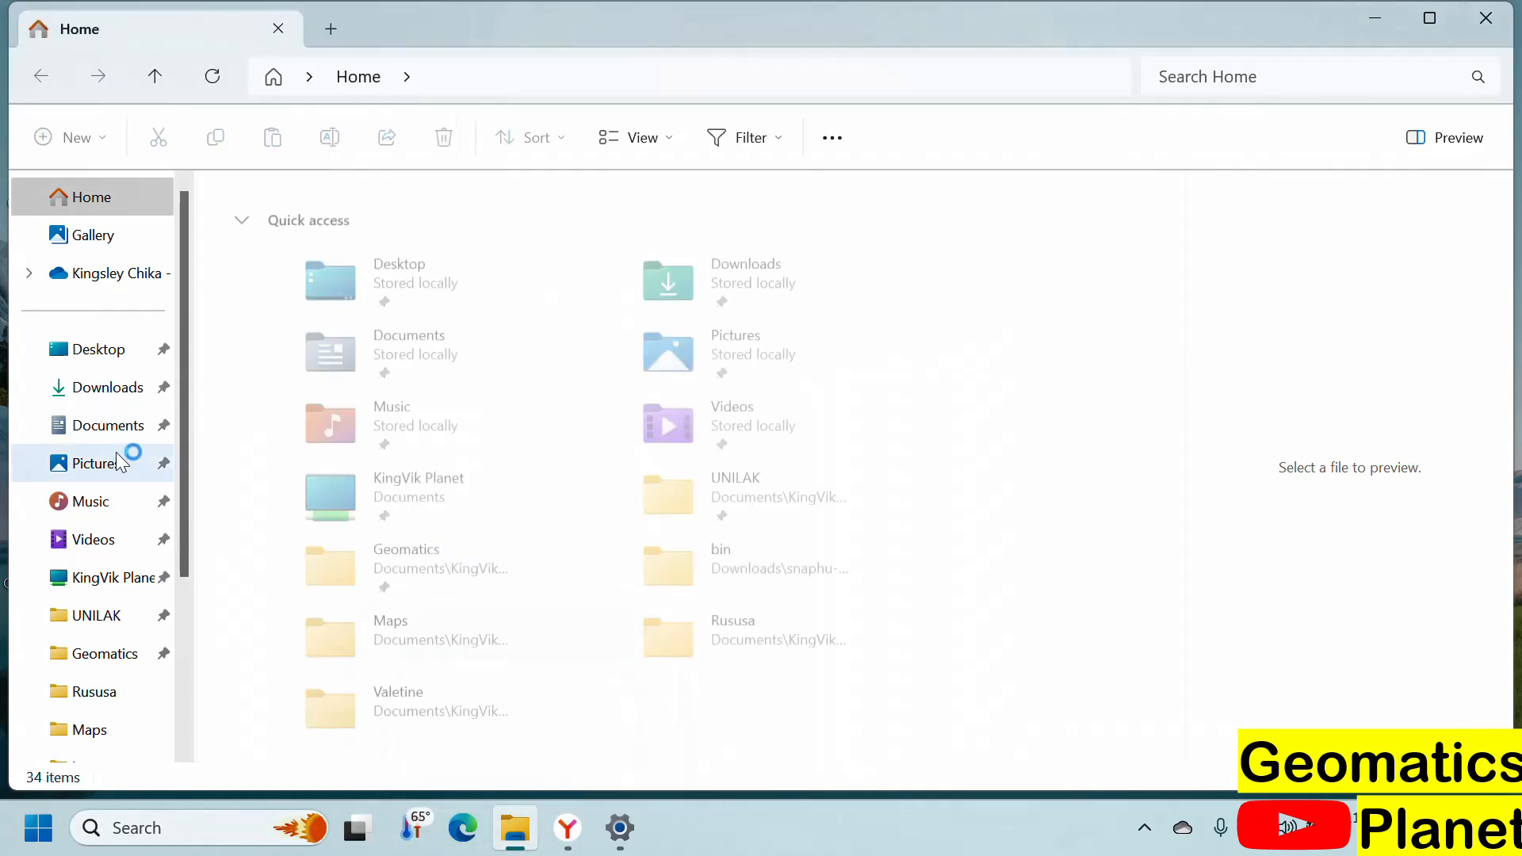
{"action": "left_click", "coordinate": [109, 395]}
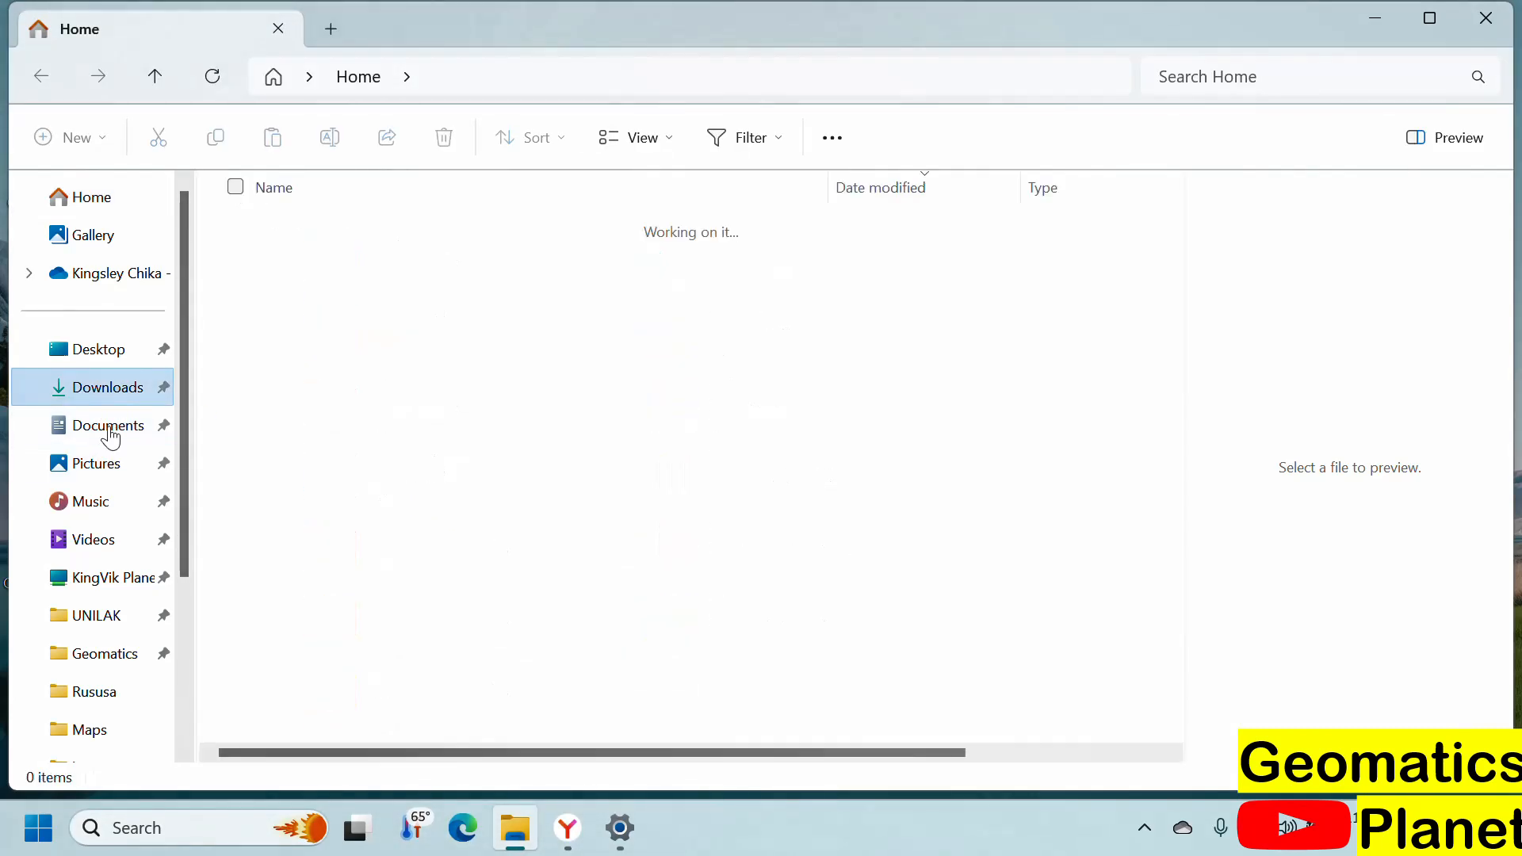
{"action": "left_click", "coordinate": [110, 652]}
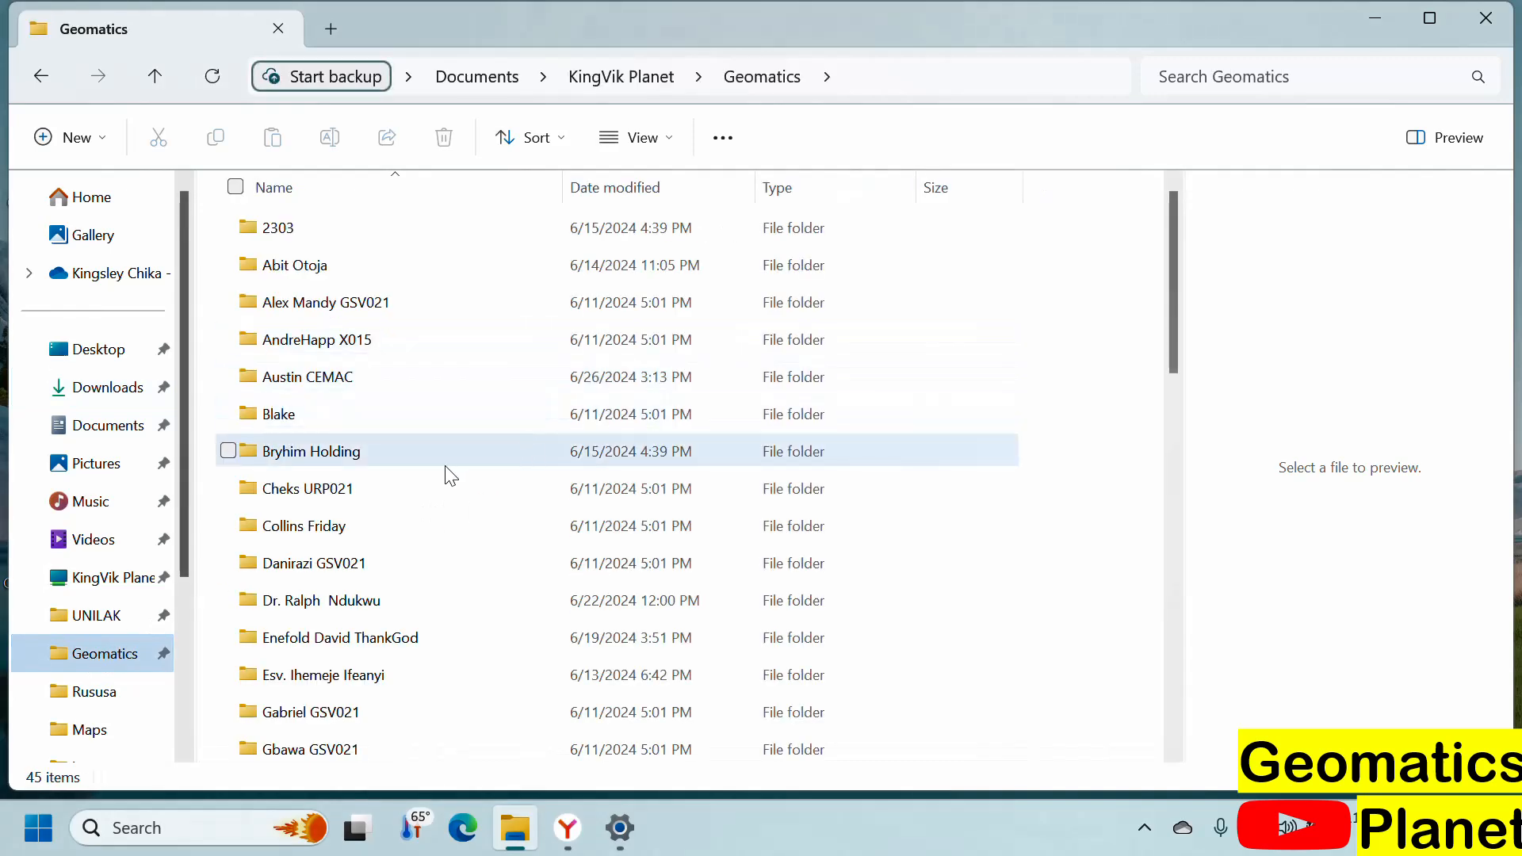
Step: Open the training folder stored inside the KingVik Planet subfolder of Geomatics
{"action": "mouse_move", "coordinate": [447, 474]}
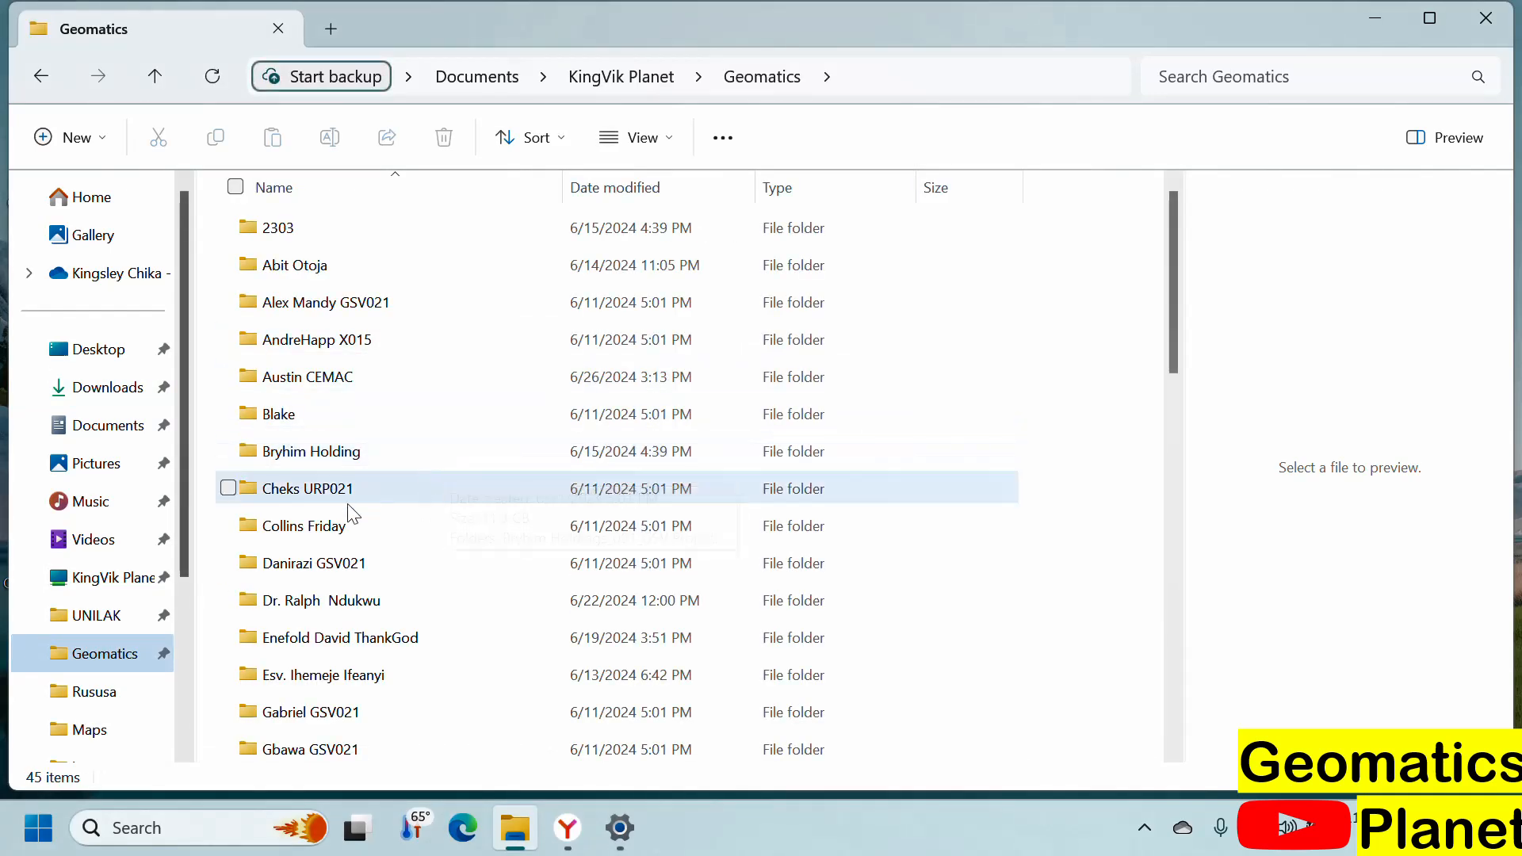
{"action": "scroll", "coordinate": [442, 578], "scroll_direction": "down", "scroll_amount": 4}
{"action": "scroll", "coordinate": [441, 579], "scroll_direction": "down", "scroll_amount": 6}
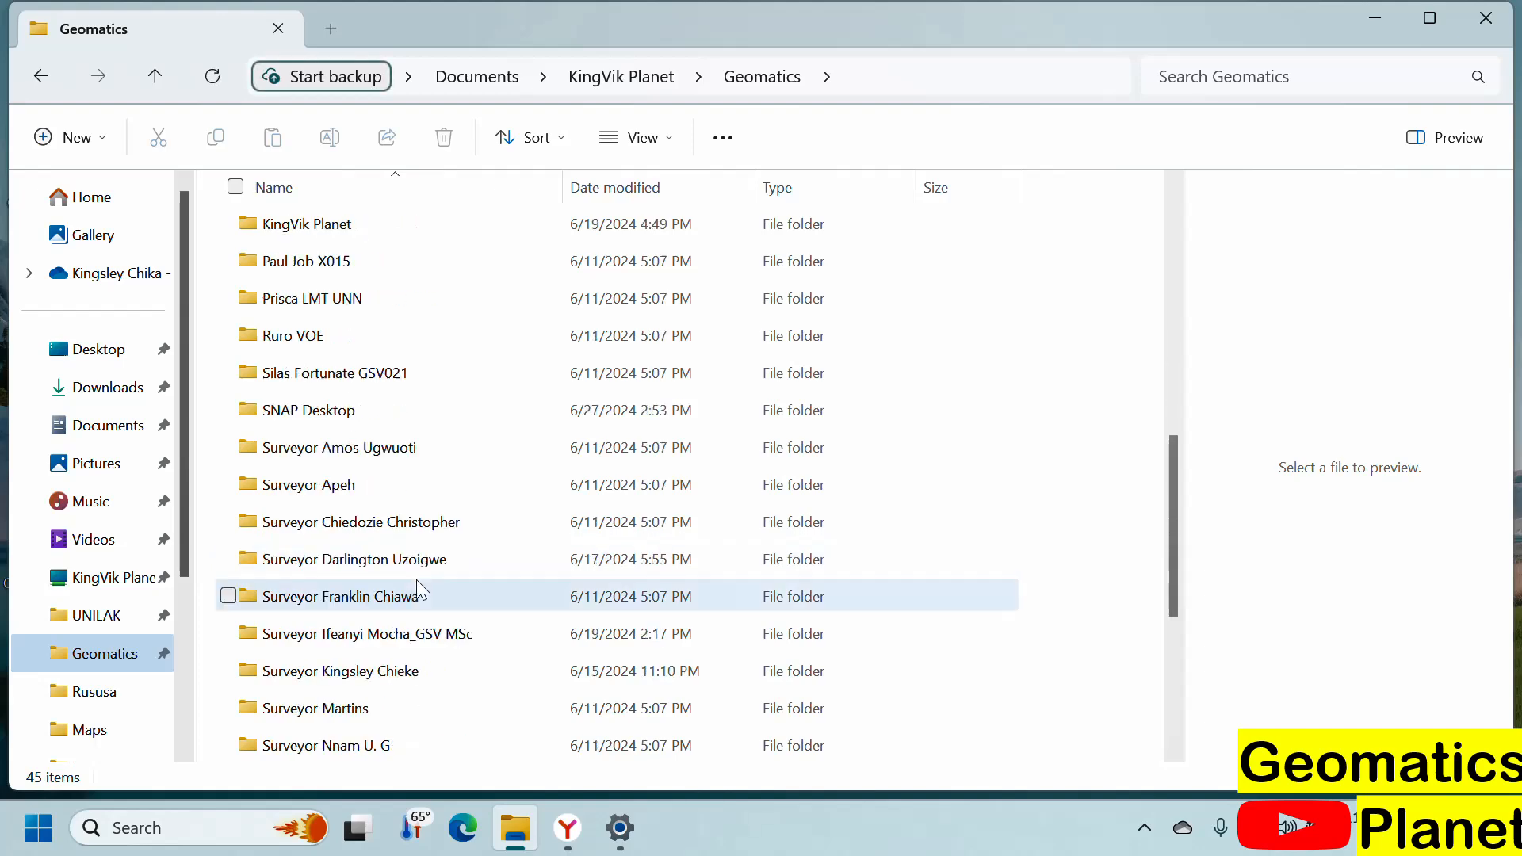
{"action": "scroll", "coordinate": [418, 504], "scroll_direction": "up", "scroll_amount": 3}
{"action": "scroll", "coordinate": [404, 476], "scroll_direction": "up", "scroll_amount": 1}
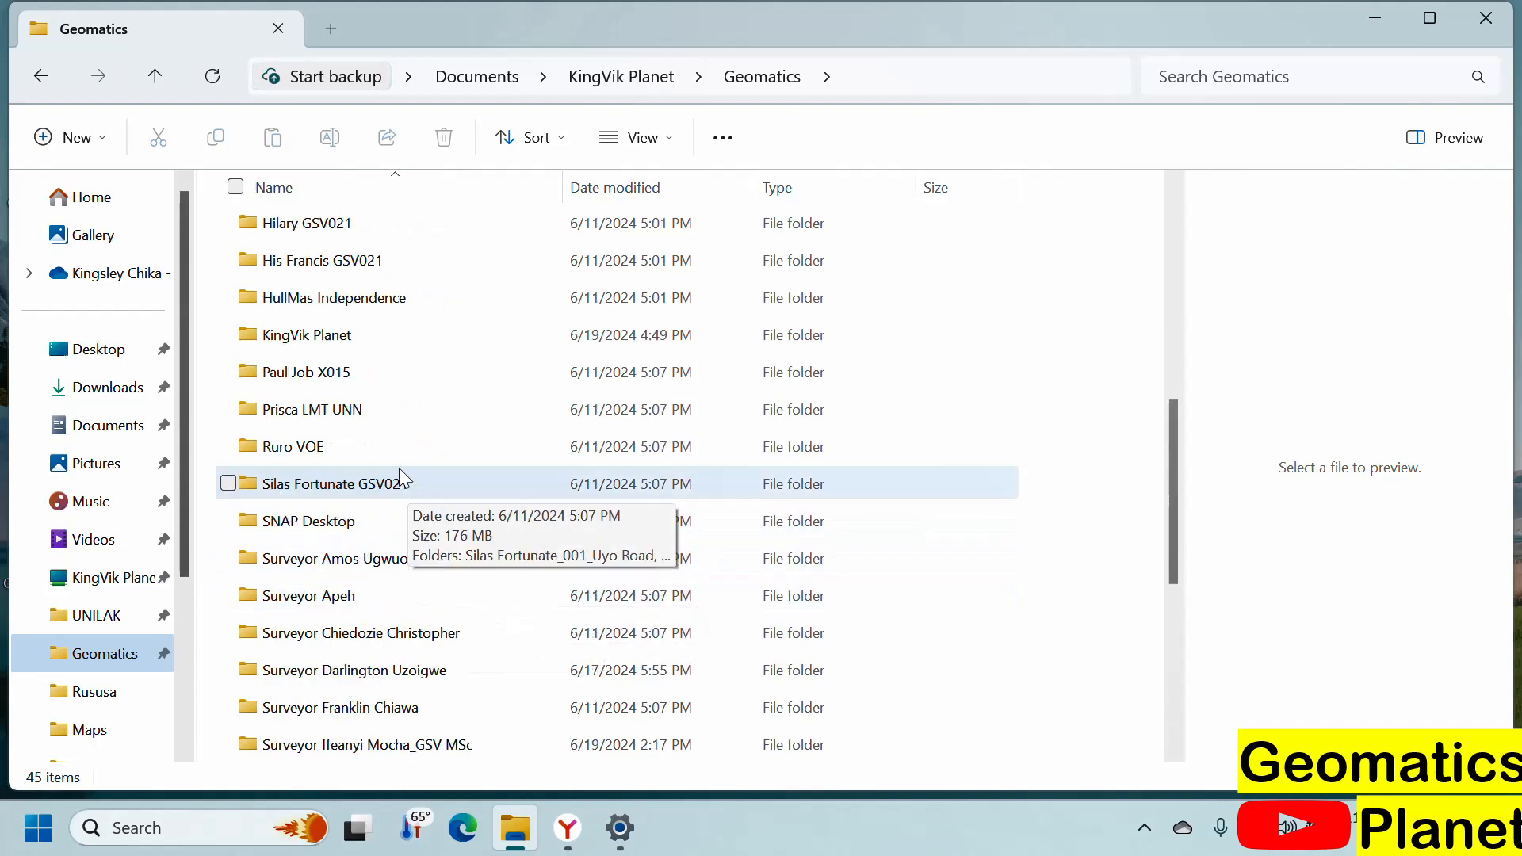
{"action": "double_click", "coordinate": [400, 345]}
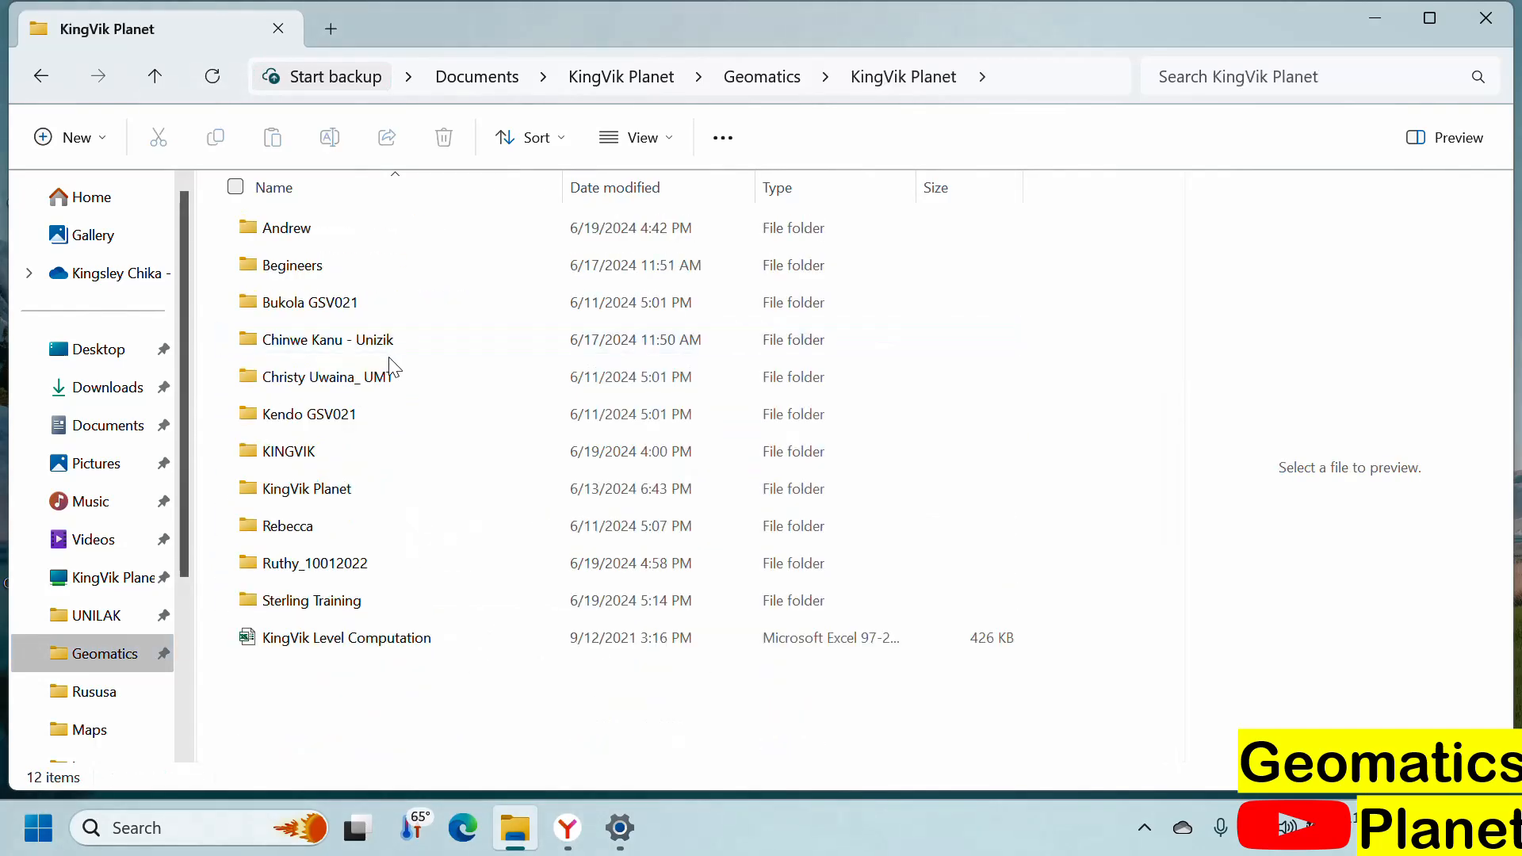
{"action": "double_click", "coordinate": [371, 488]}
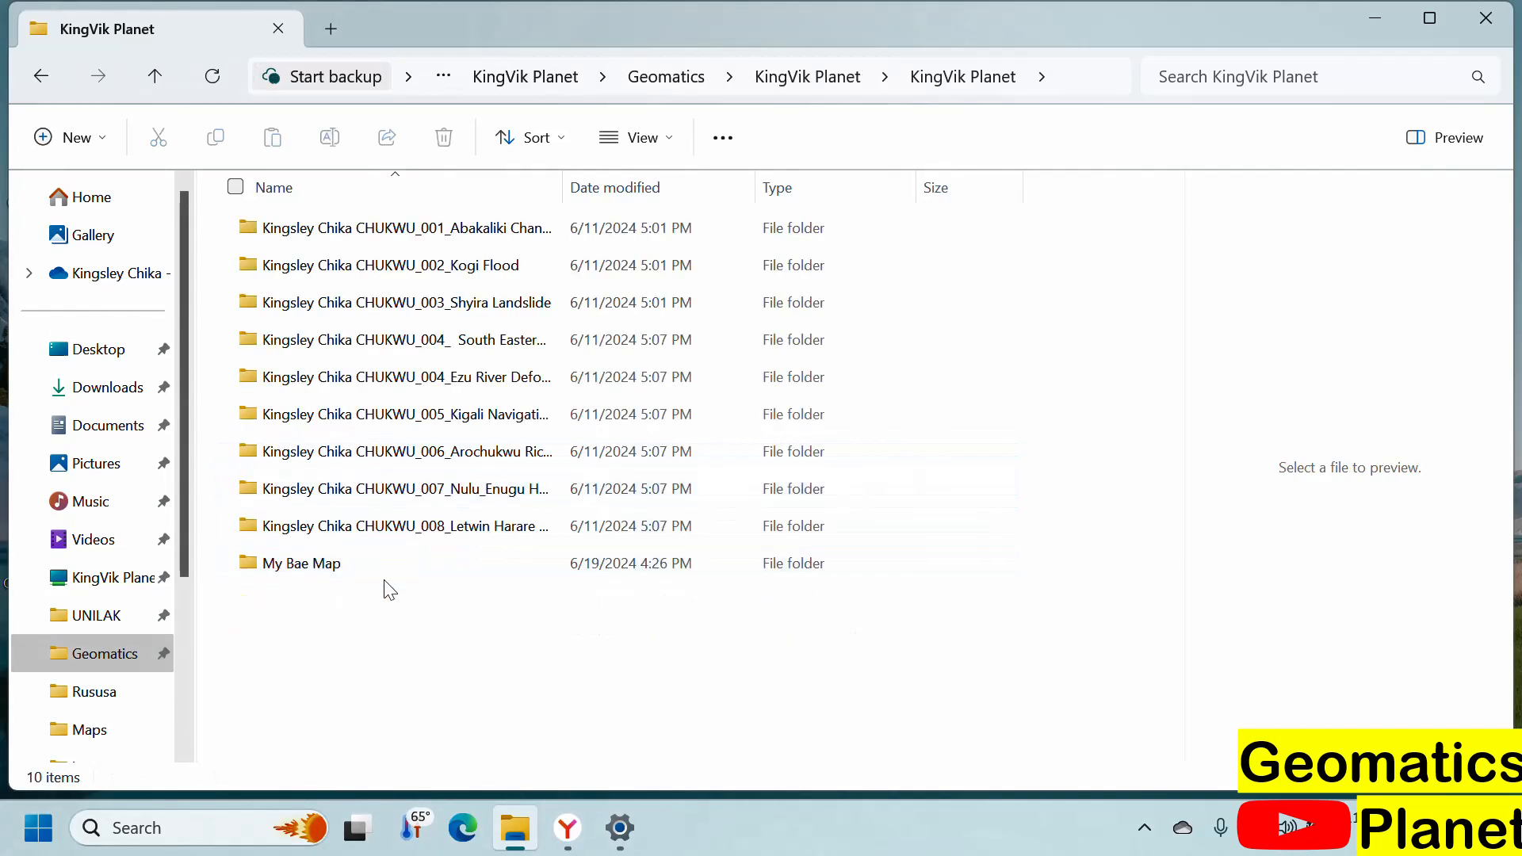
{"action": "key", "text": "alt+Left"}
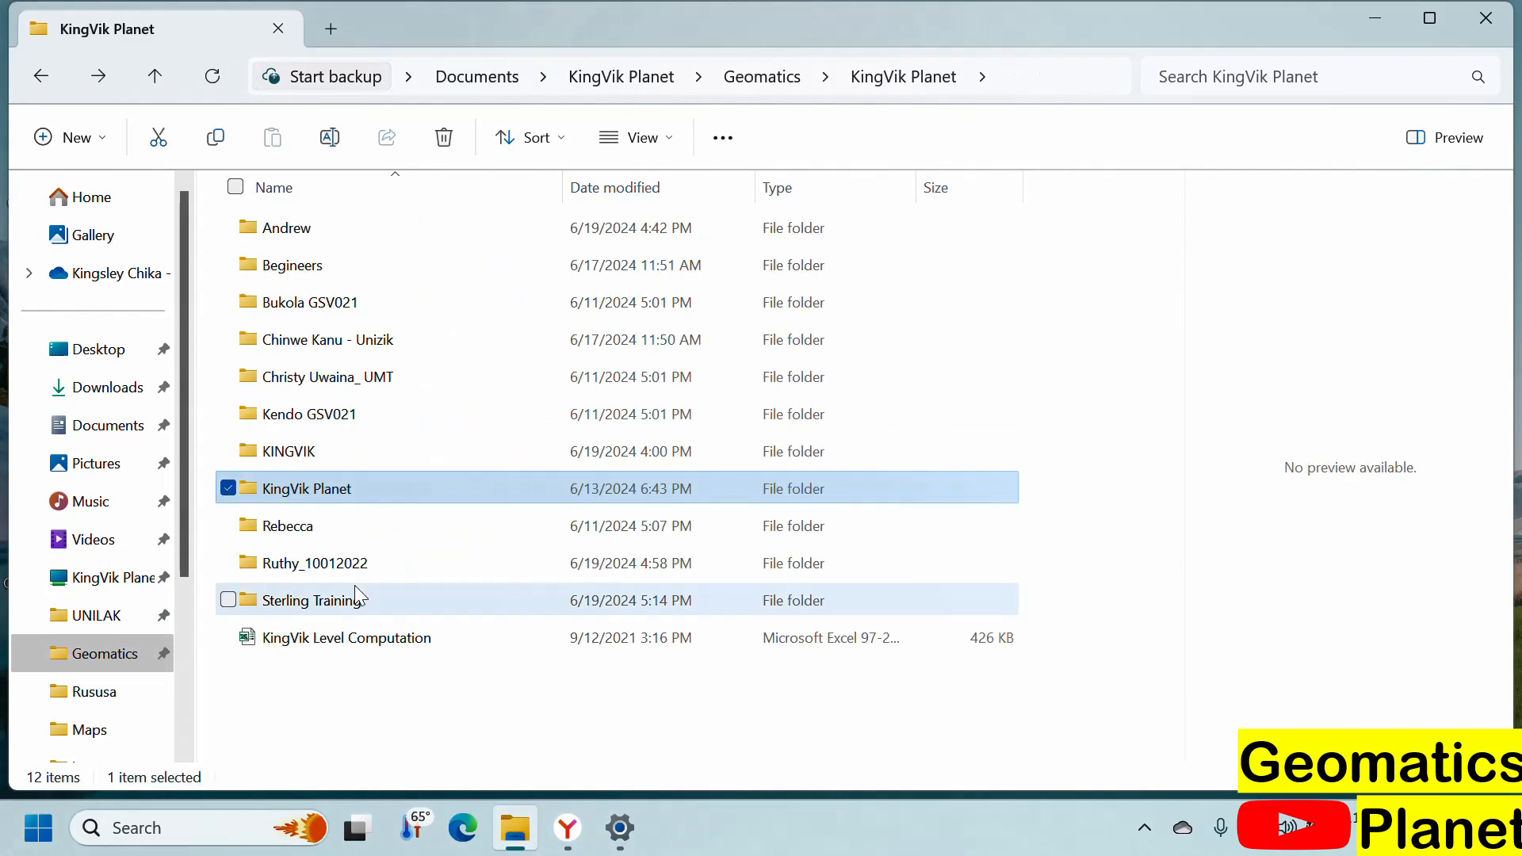
{"action": "double_click", "coordinate": [362, 593]}
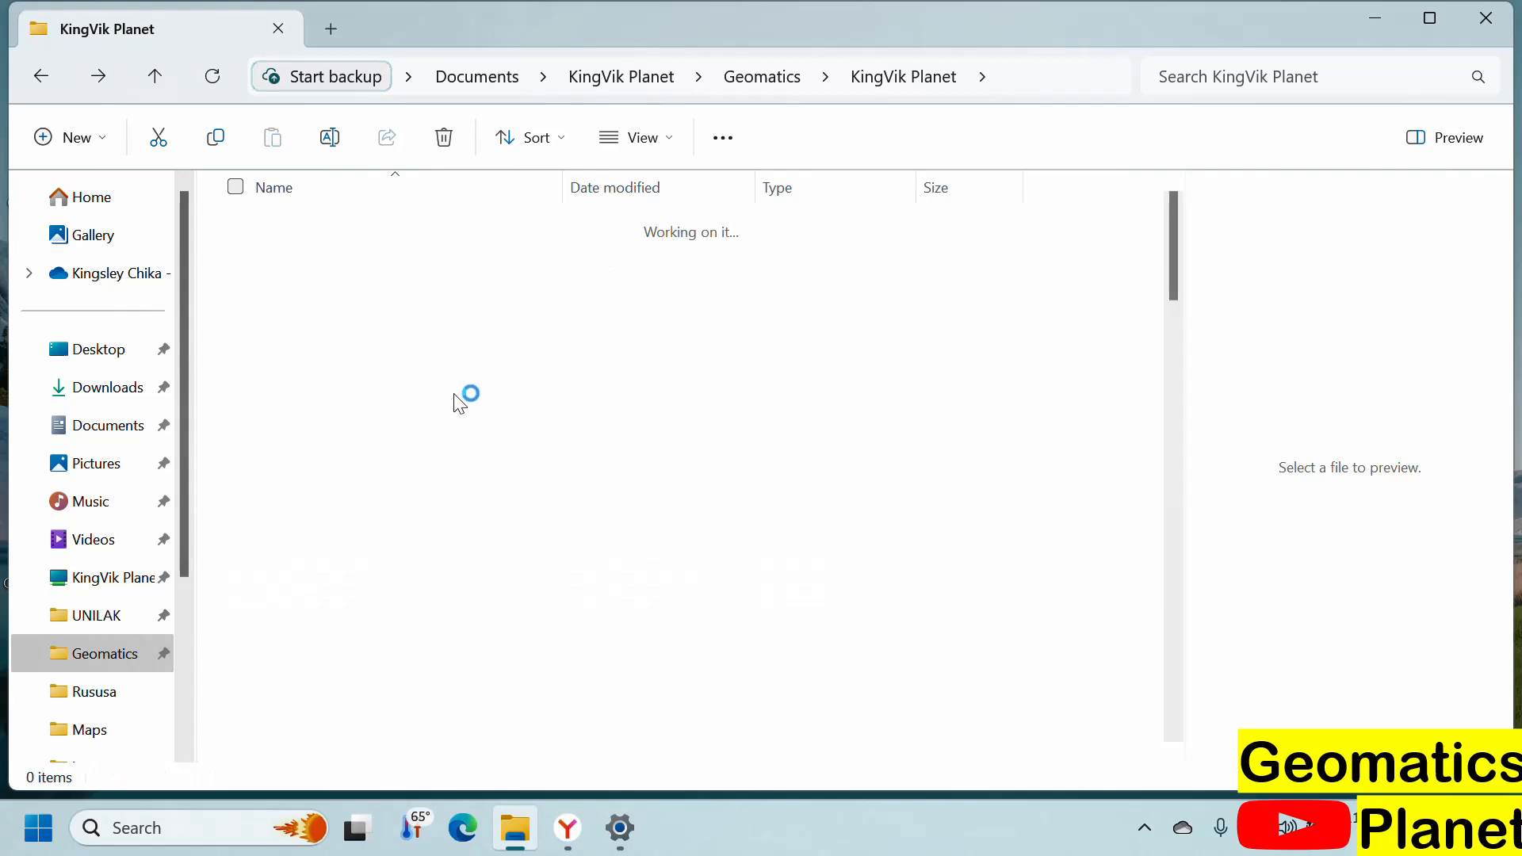
{"action": "scroll", "coordinate": [444, 364], "scroll_direction": "down", "scroll_amount": 5}
{"action": "scroll", "coordinate": [448, 357], "scroll_direction": "up", "scroll_amount": 5}
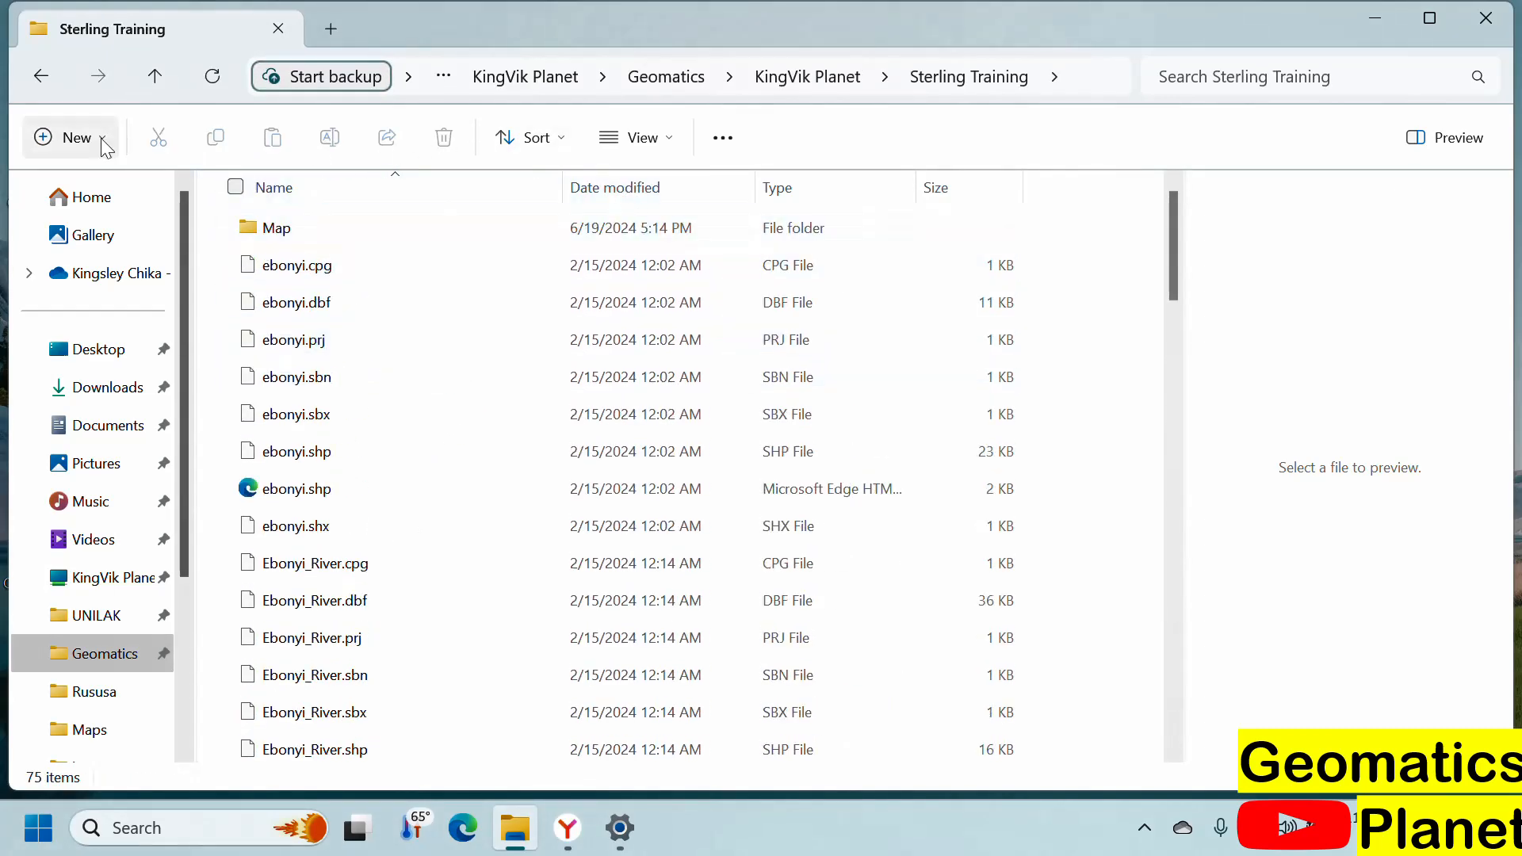
Step: Create a new folder named Study Area in the training folder
{"action": "left_click", "coordinate": [56, 152]}
{"action": "left_click", "coordinate": [95, 200]}
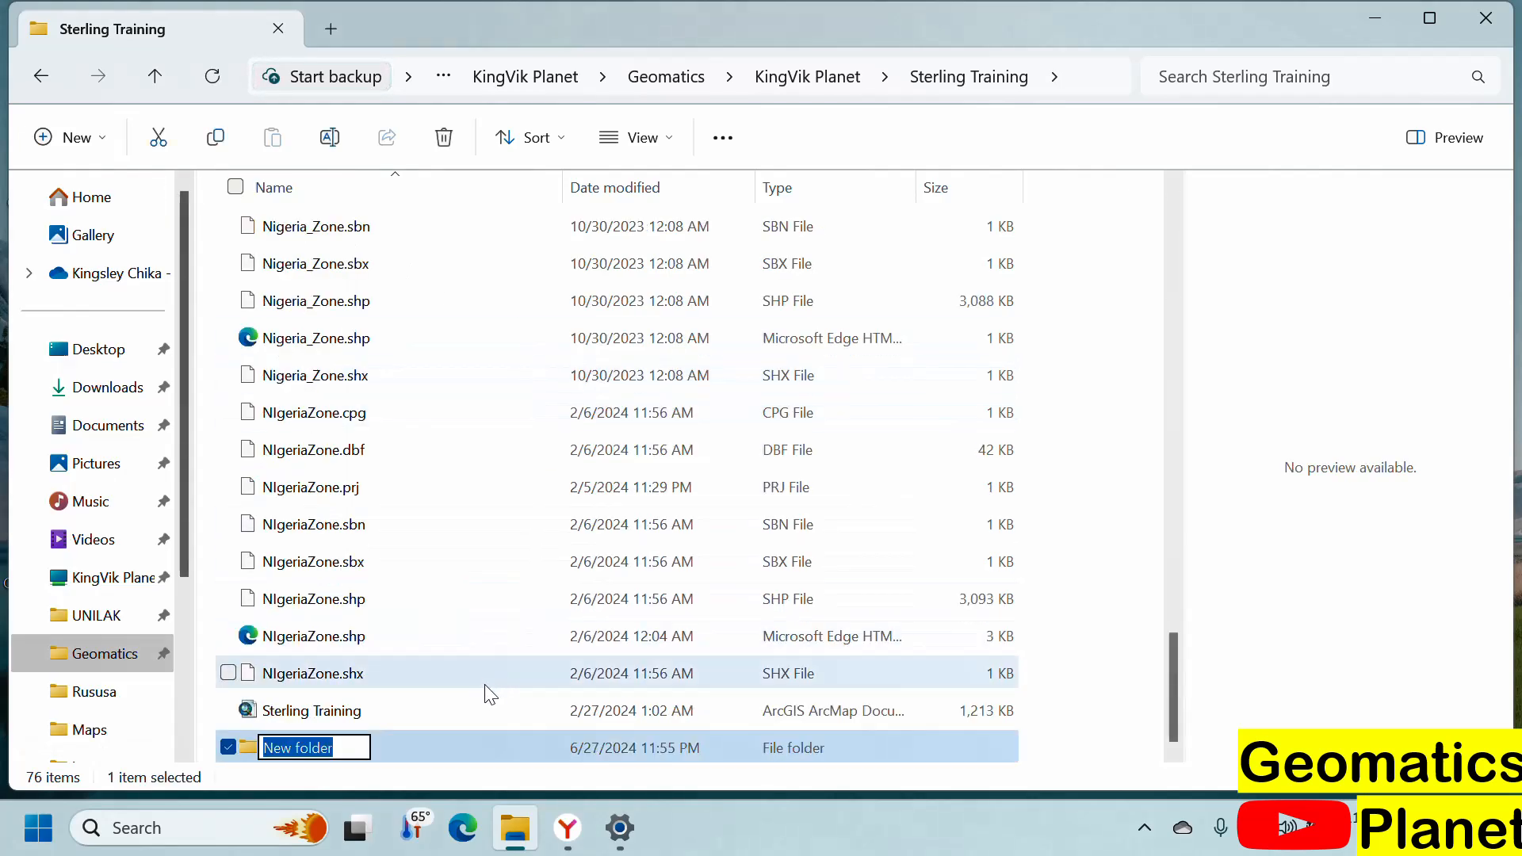
{"action": "type", "text": "Stud"}
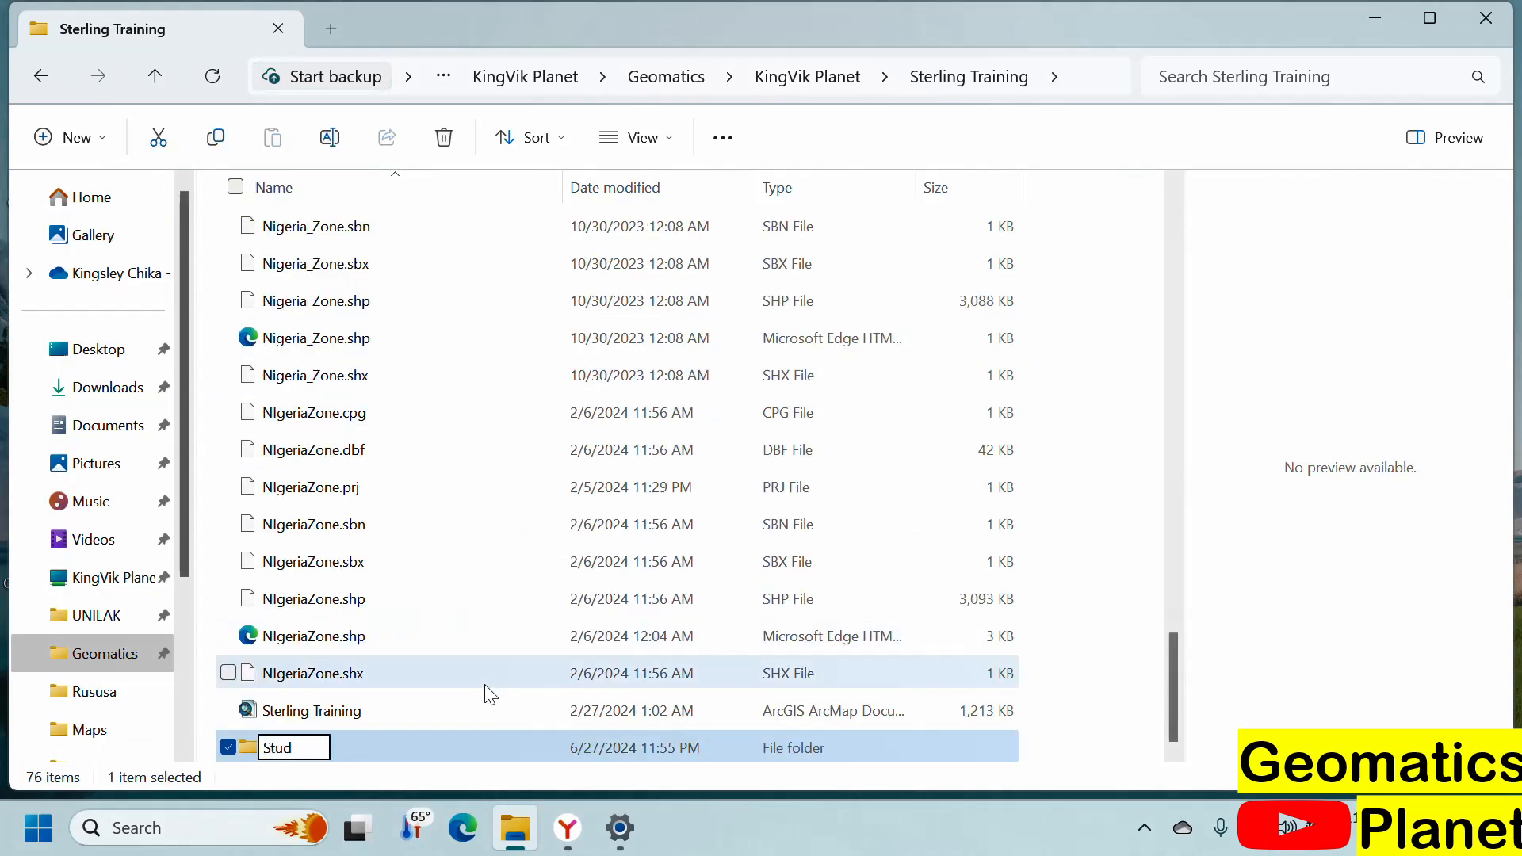
{"action": "type", "text": "y Are"}
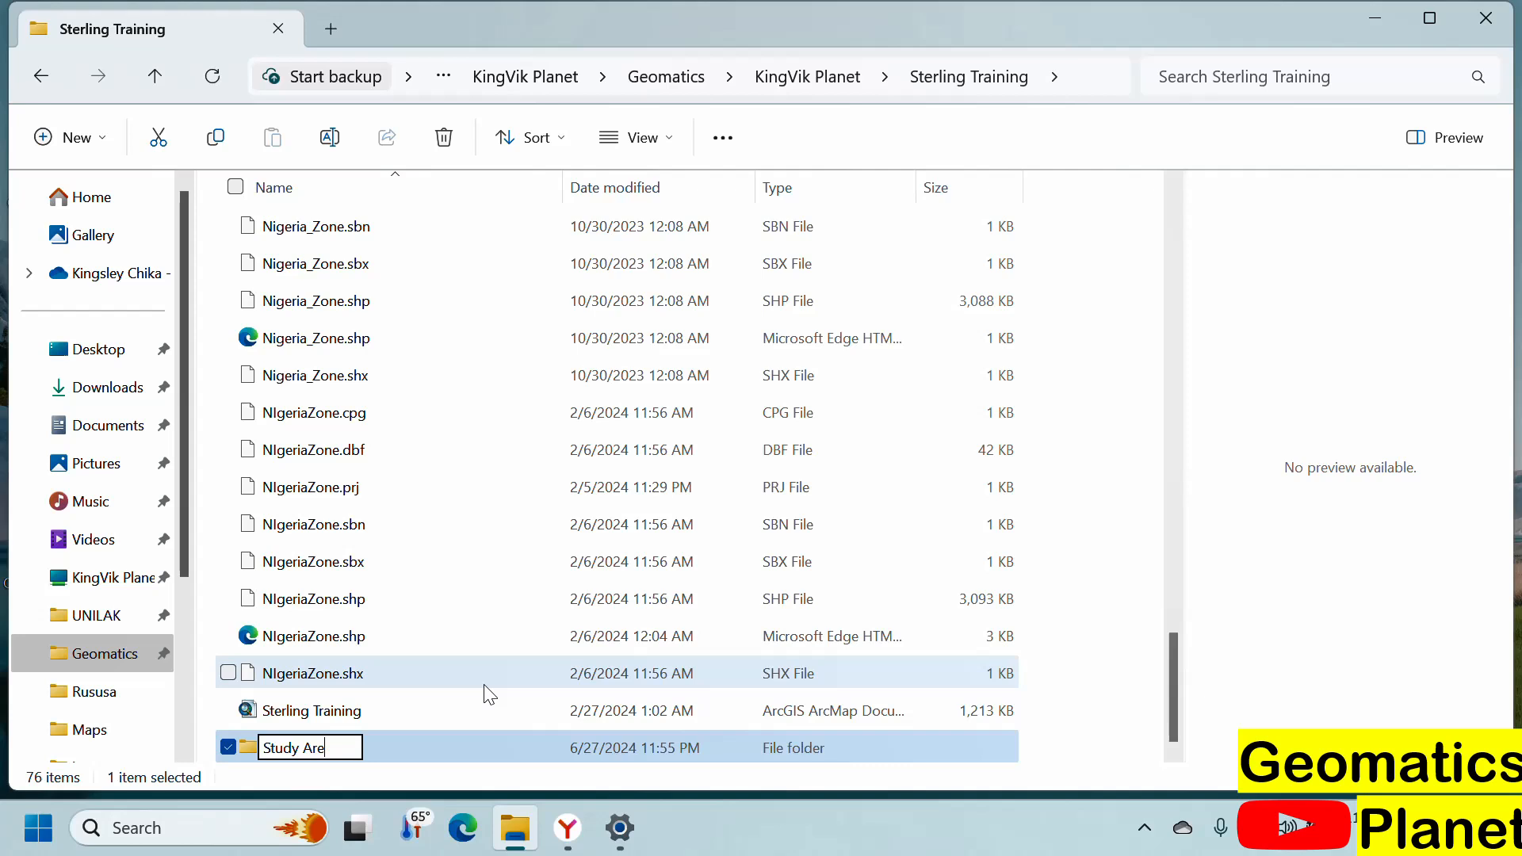
{"action": "type", "text": "a"}
{"action": "key", "text": "Return"}
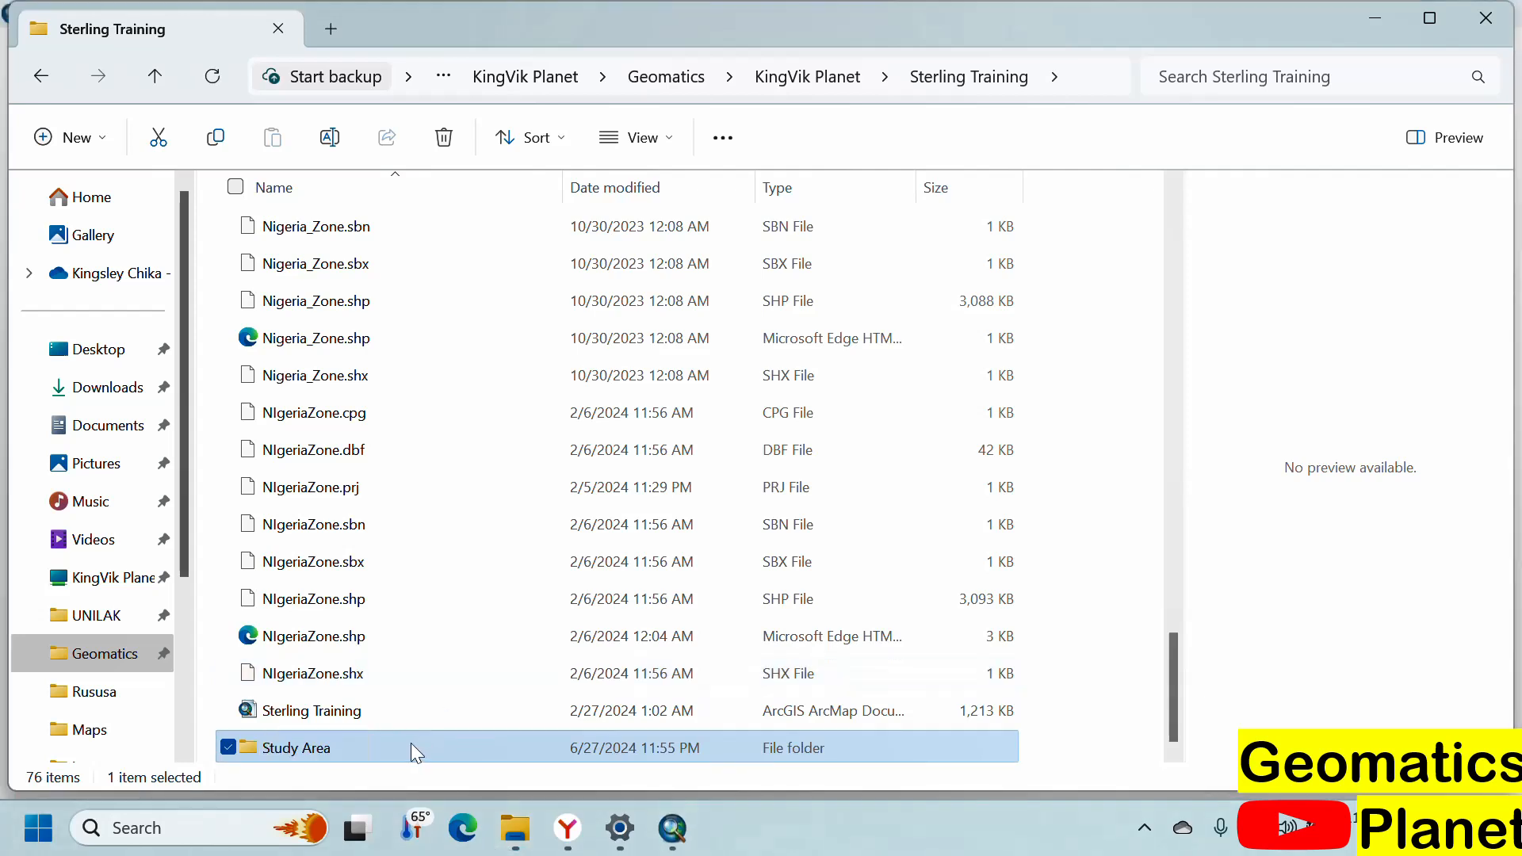
Step: Open the Study Area folder and create a subfolder named ArcMap in it
{"action": "double_click", "coordinate": [411, 745]}
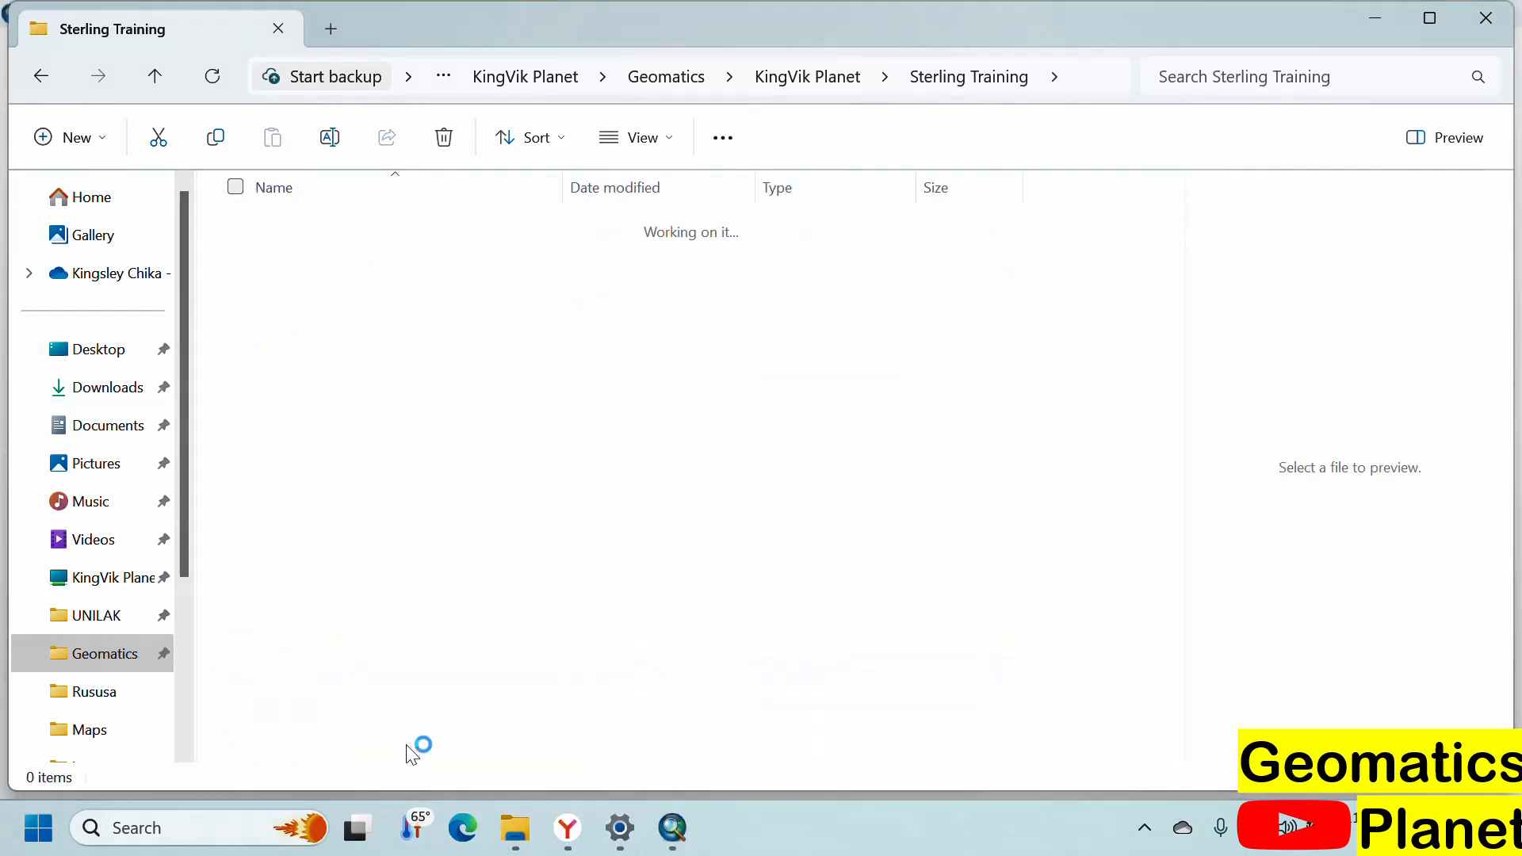
{"action": "left_click", "coordinate": [70, 137]}
{"action": "left_click", "coordinate": [211, 198]}
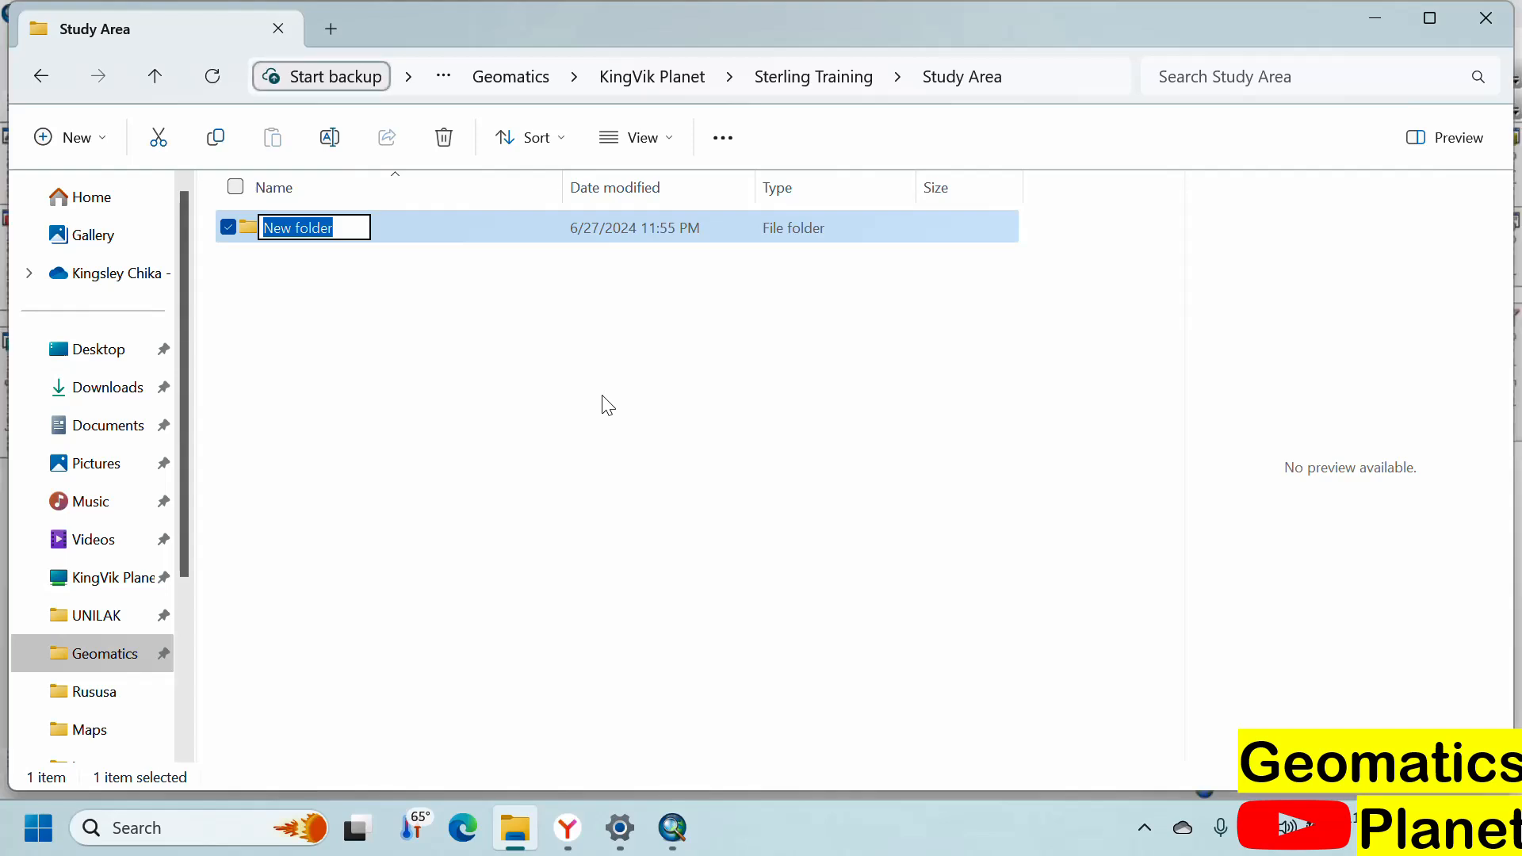
{"action": "type", "text": "Arc"}
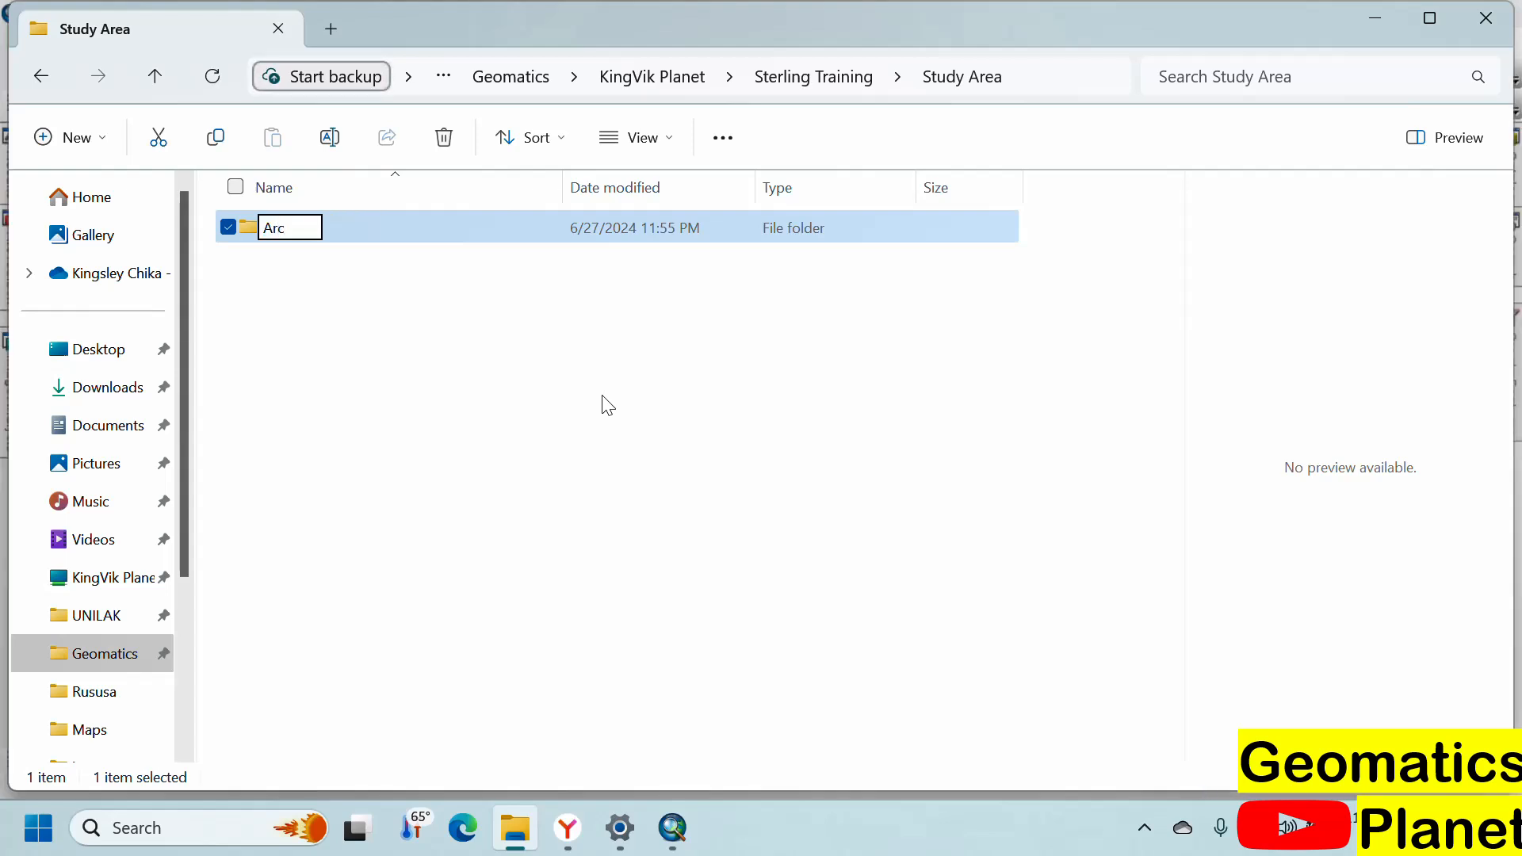
{"action": "type", "text": "Map"}
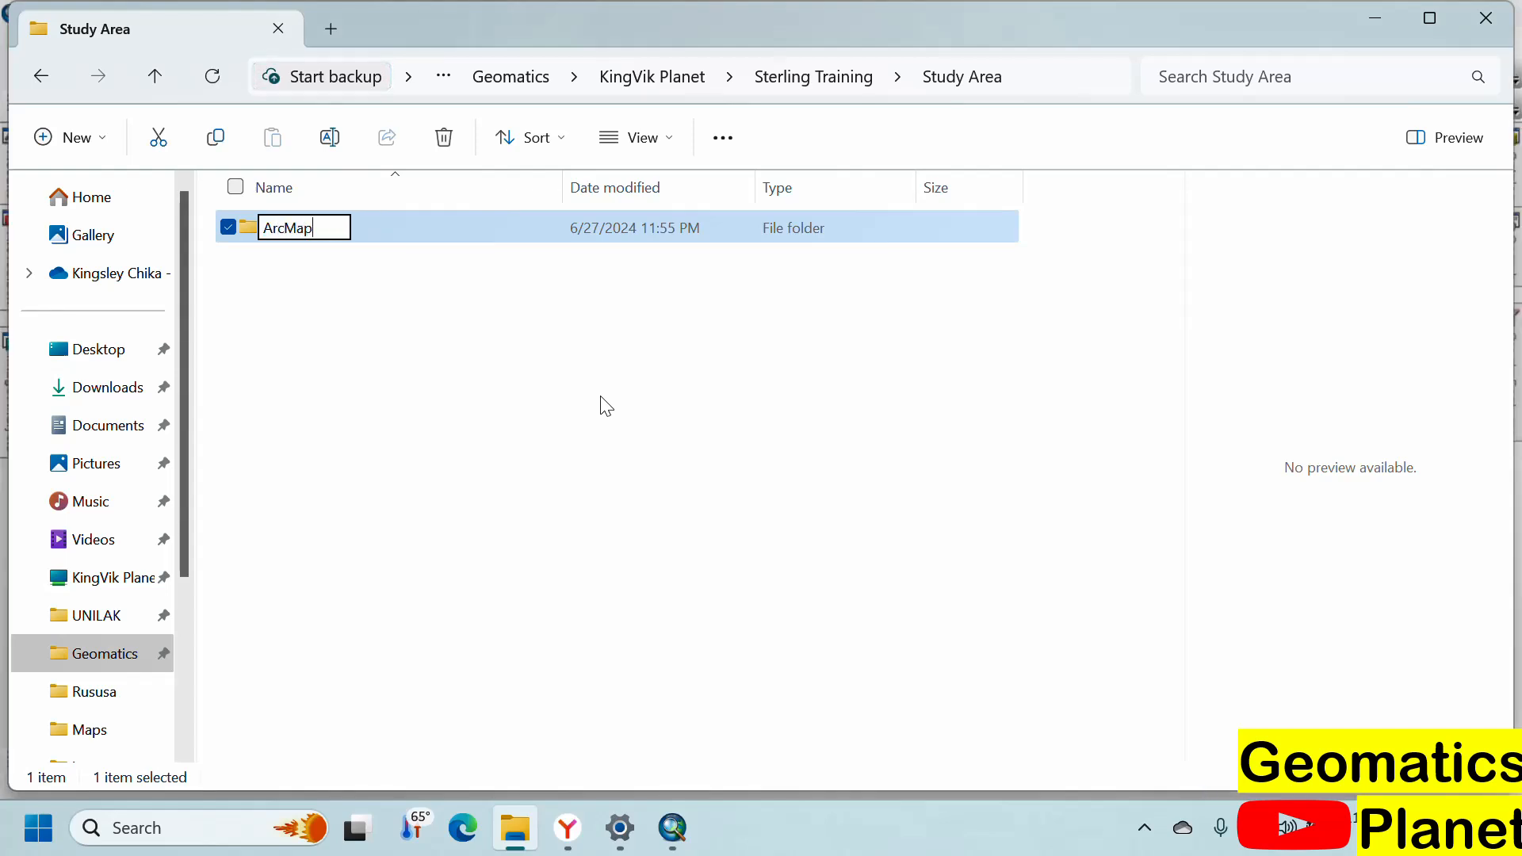
{"action": "key", "text": "Return"}
{"action": "left_click", "coordinate": [439, 336]}
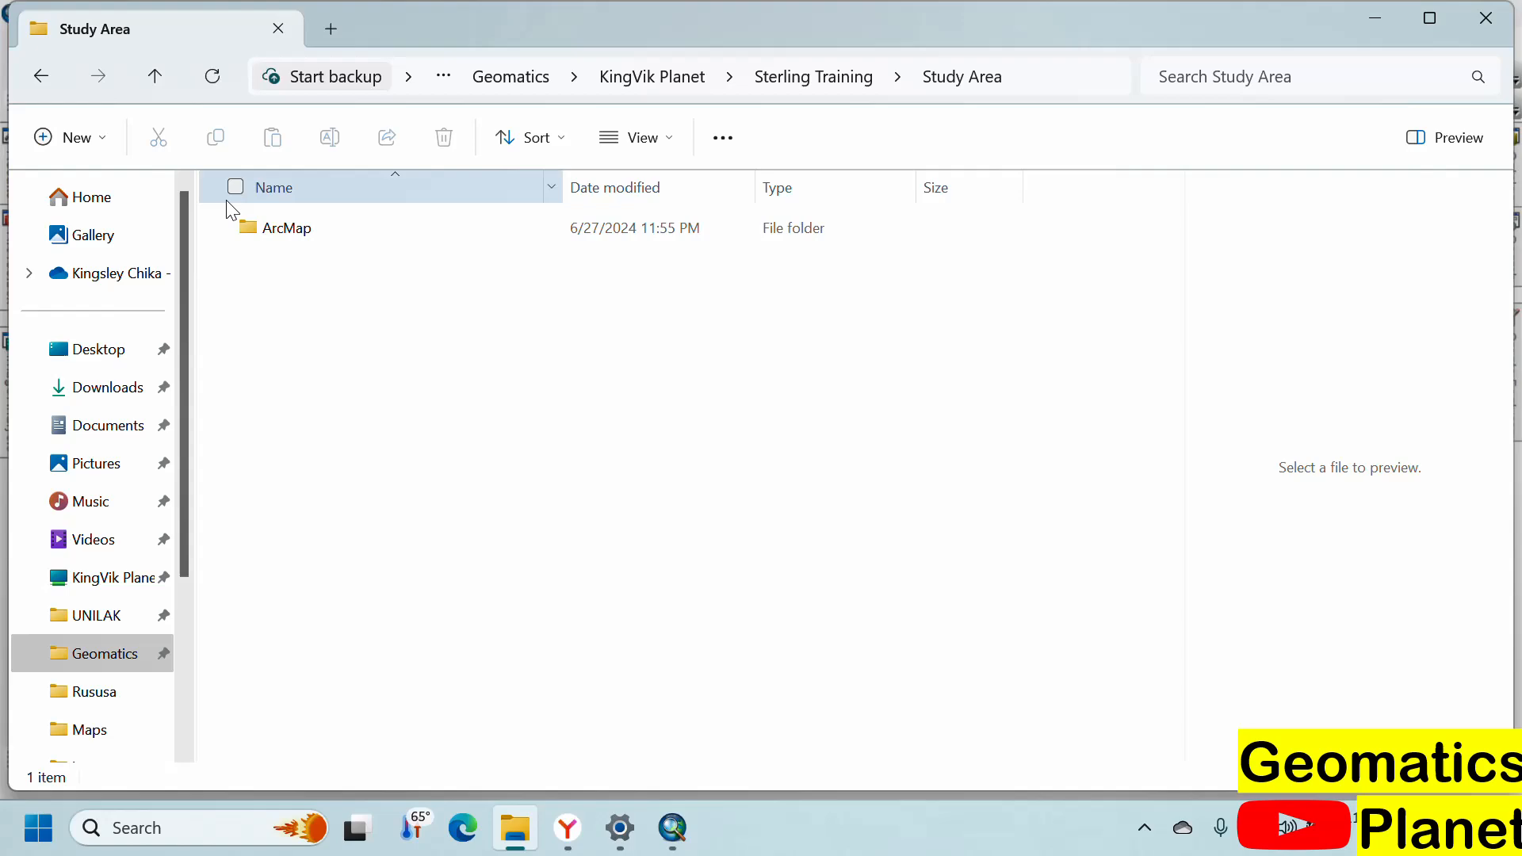
Step: Create a second subfolder named Map in Study Area, and open the ArcMap folder
{"action": "left_click", "coordinate": [69, 137]}
{"action": "left_click", "coordinate": [141, 203]}
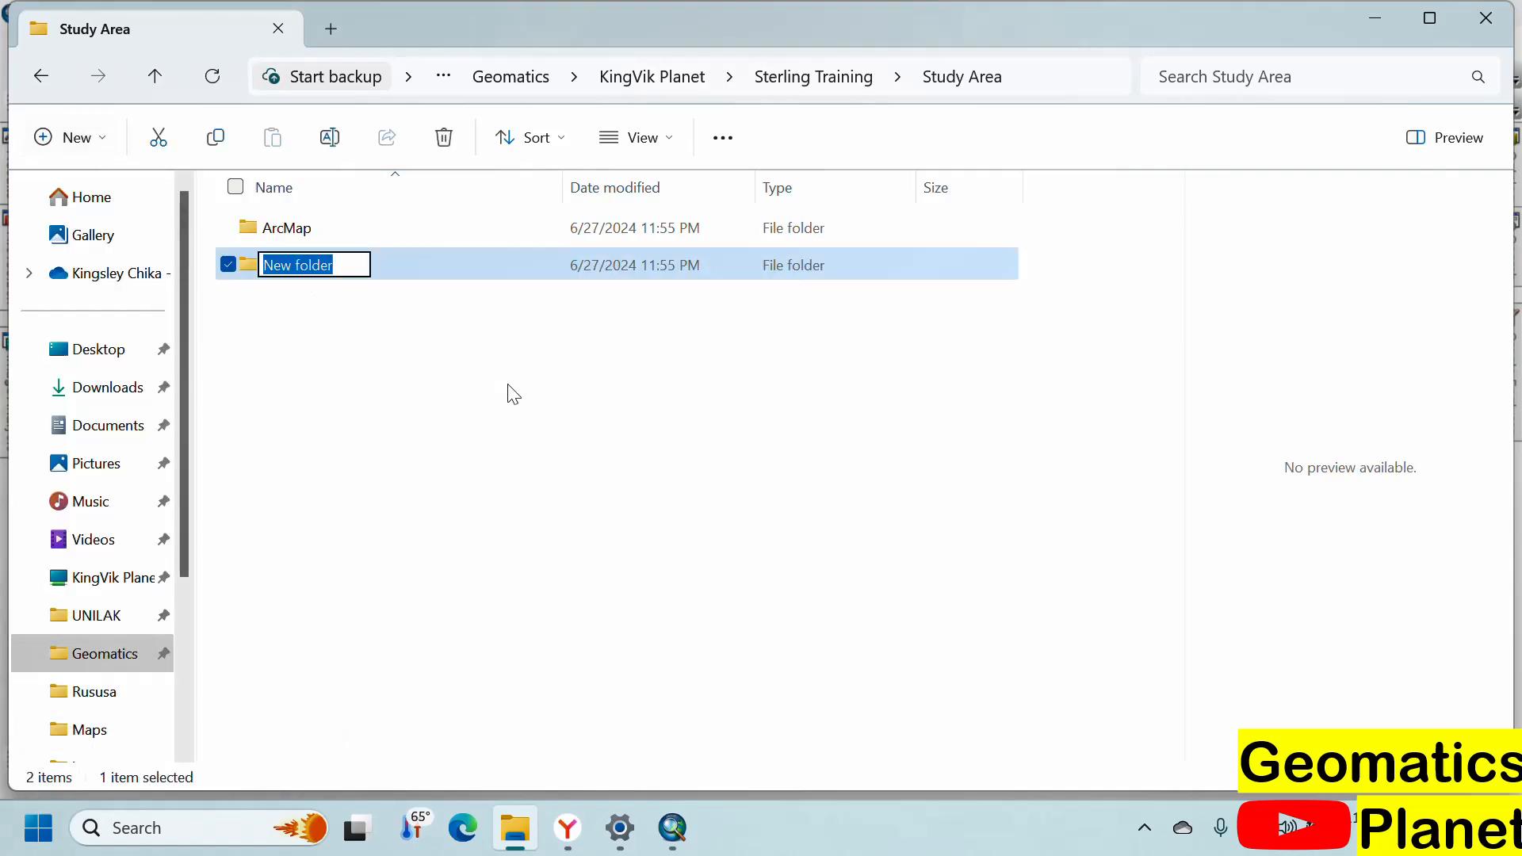
{"action": "type", "text": "Map"}
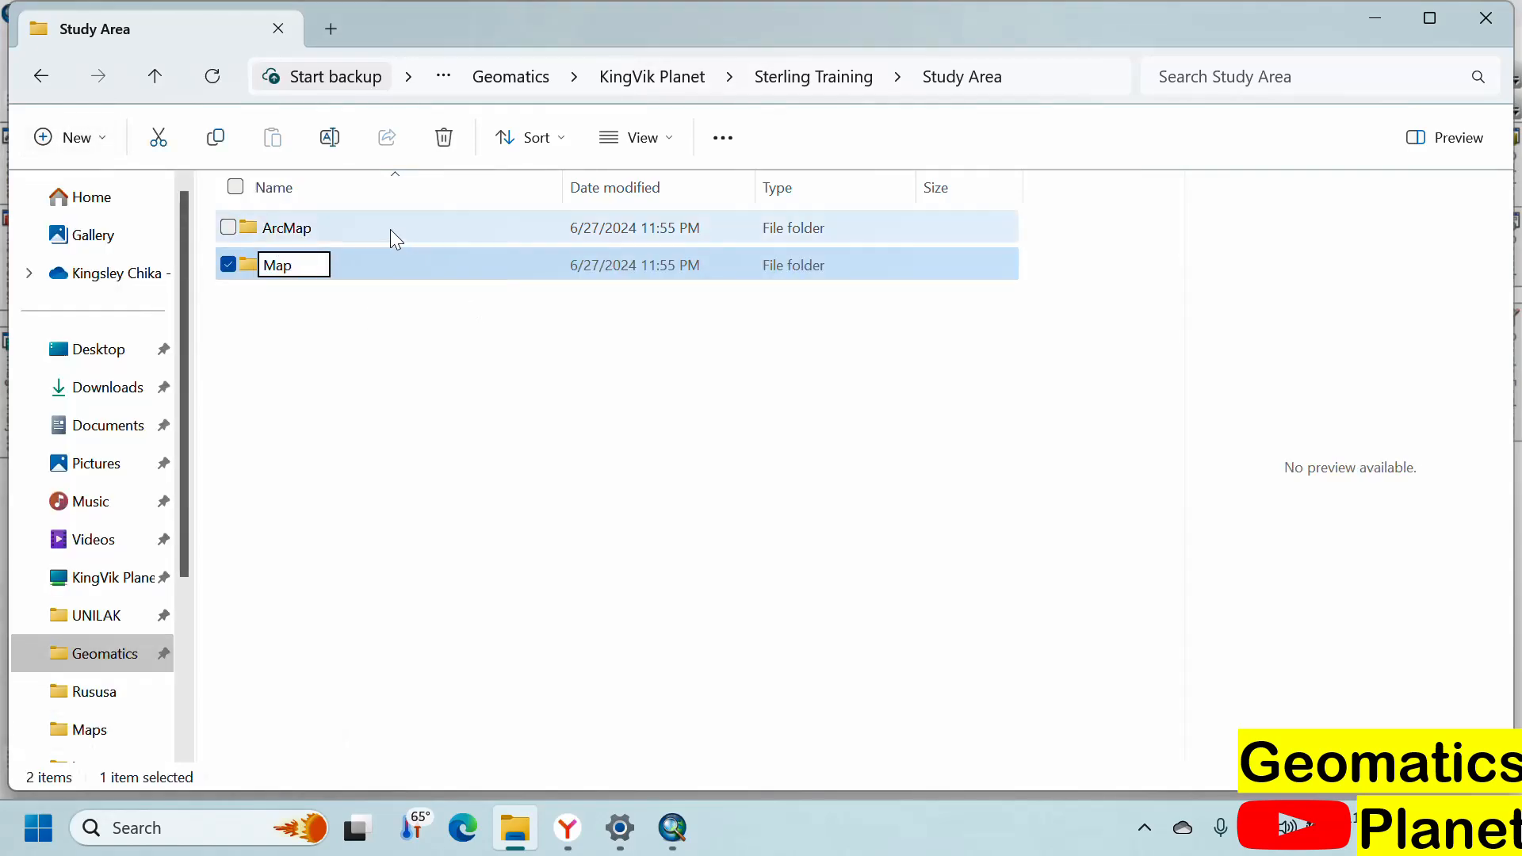
{"action": "double_click", "coordinate": [391, 231]}
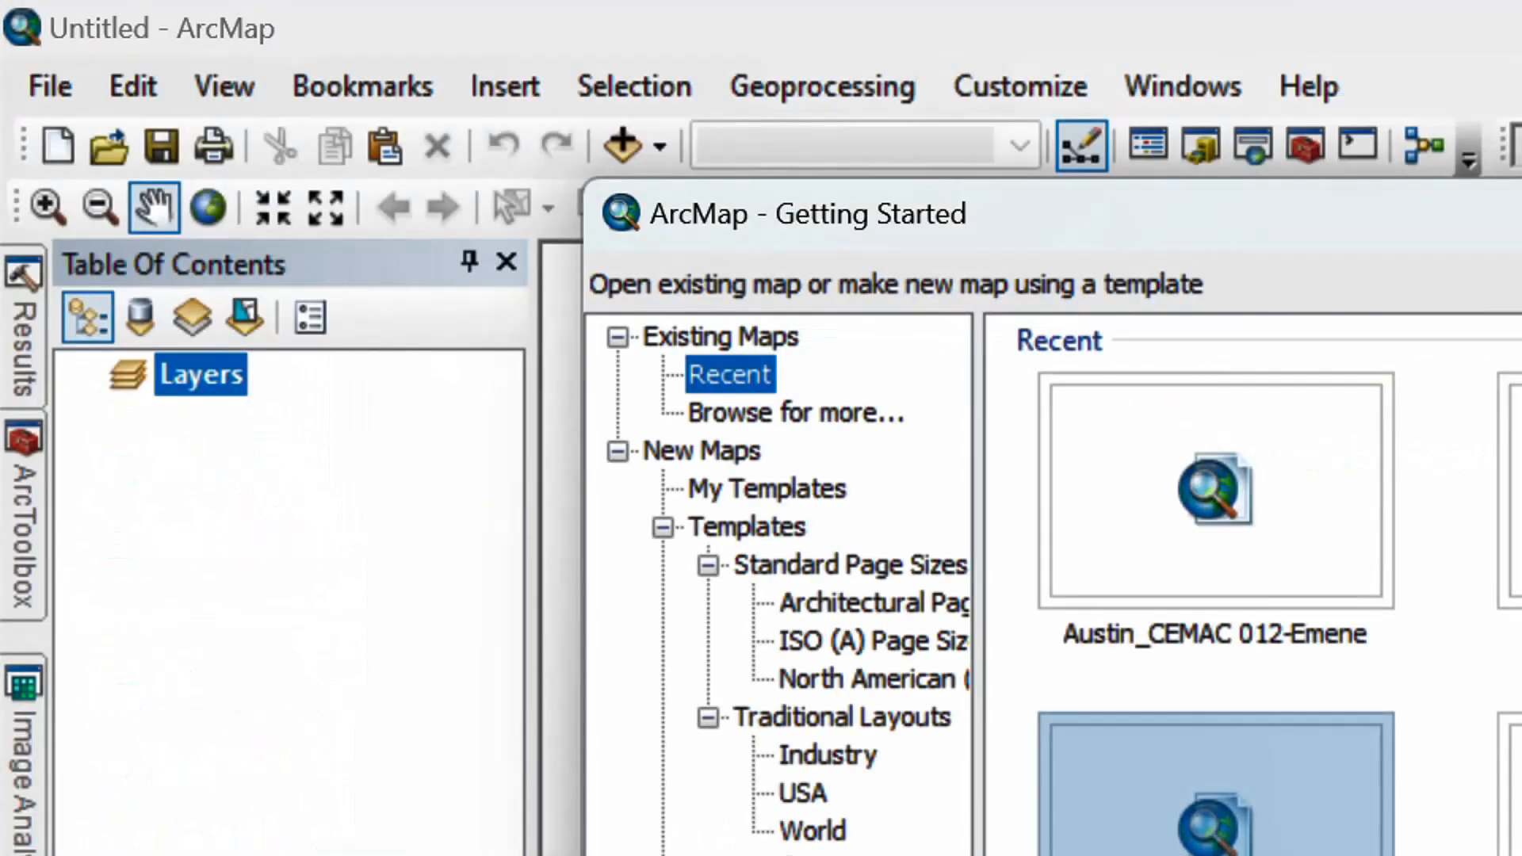
Step: Dismiss ArcMap's Getting Started dialog and direct the map document's save location to the Study Area\ArcMap folder using its path copied from File Explorer
{"action": "key", "text": "Escape"}
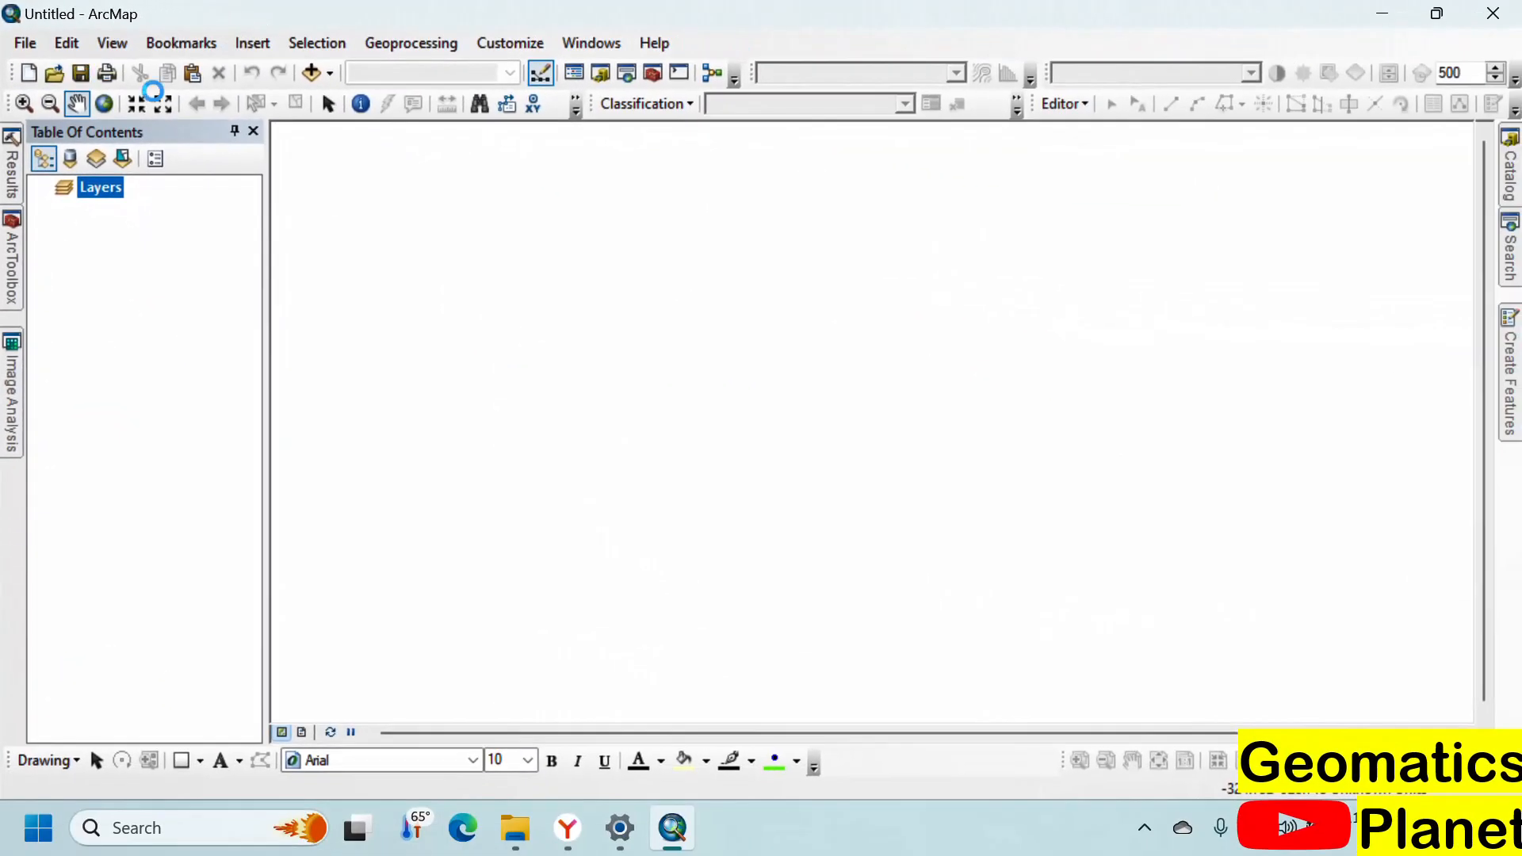
{"action": "key", "text": "ctrl+s"}
{"action": "left_click", "coordinate": [516, 828]}
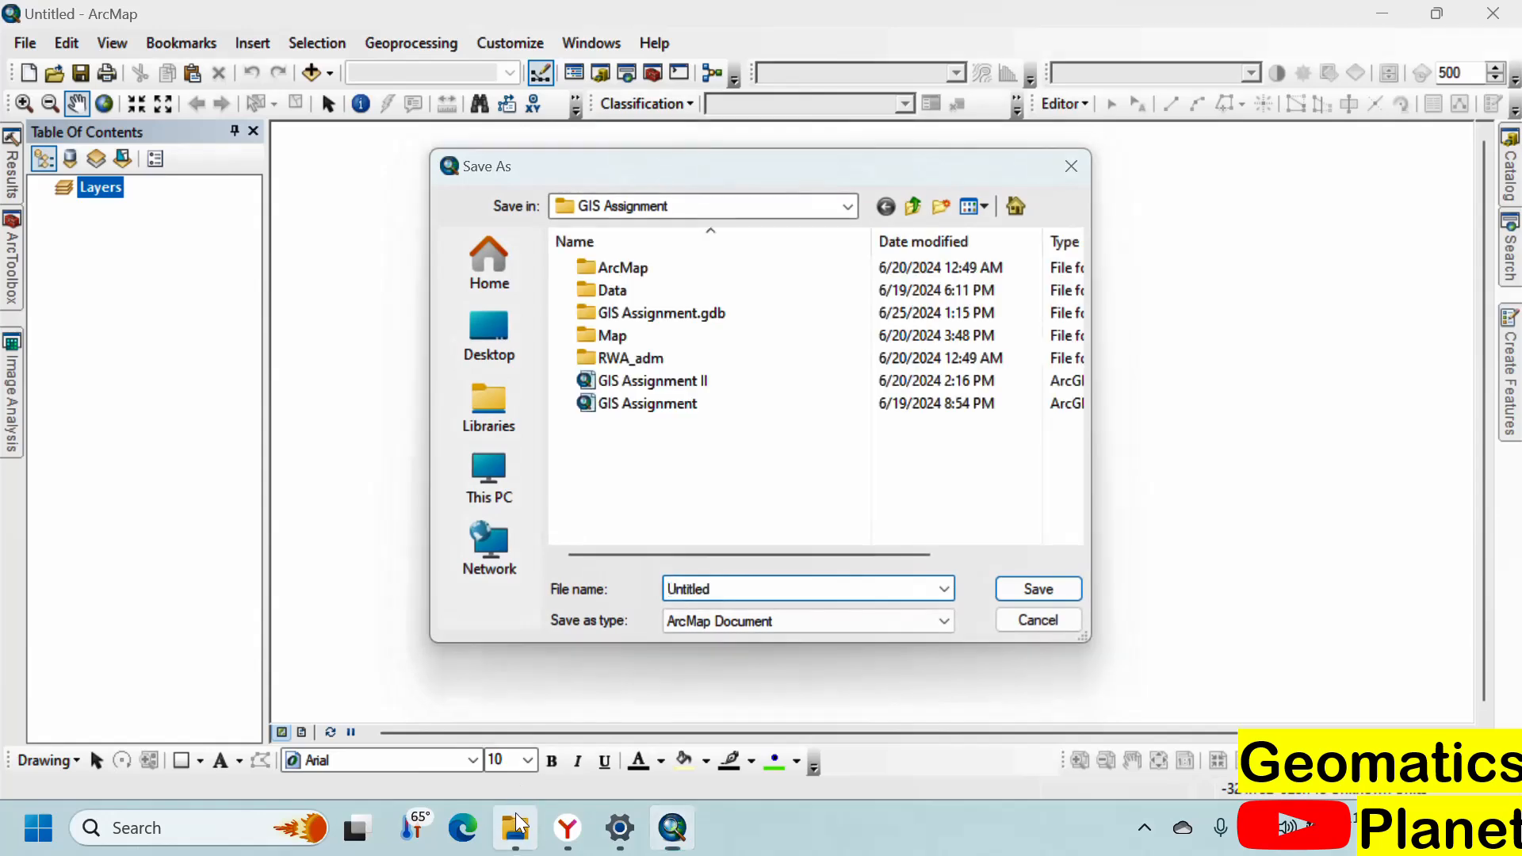
{"action": "left_click", "coordinate": [992, 76]}
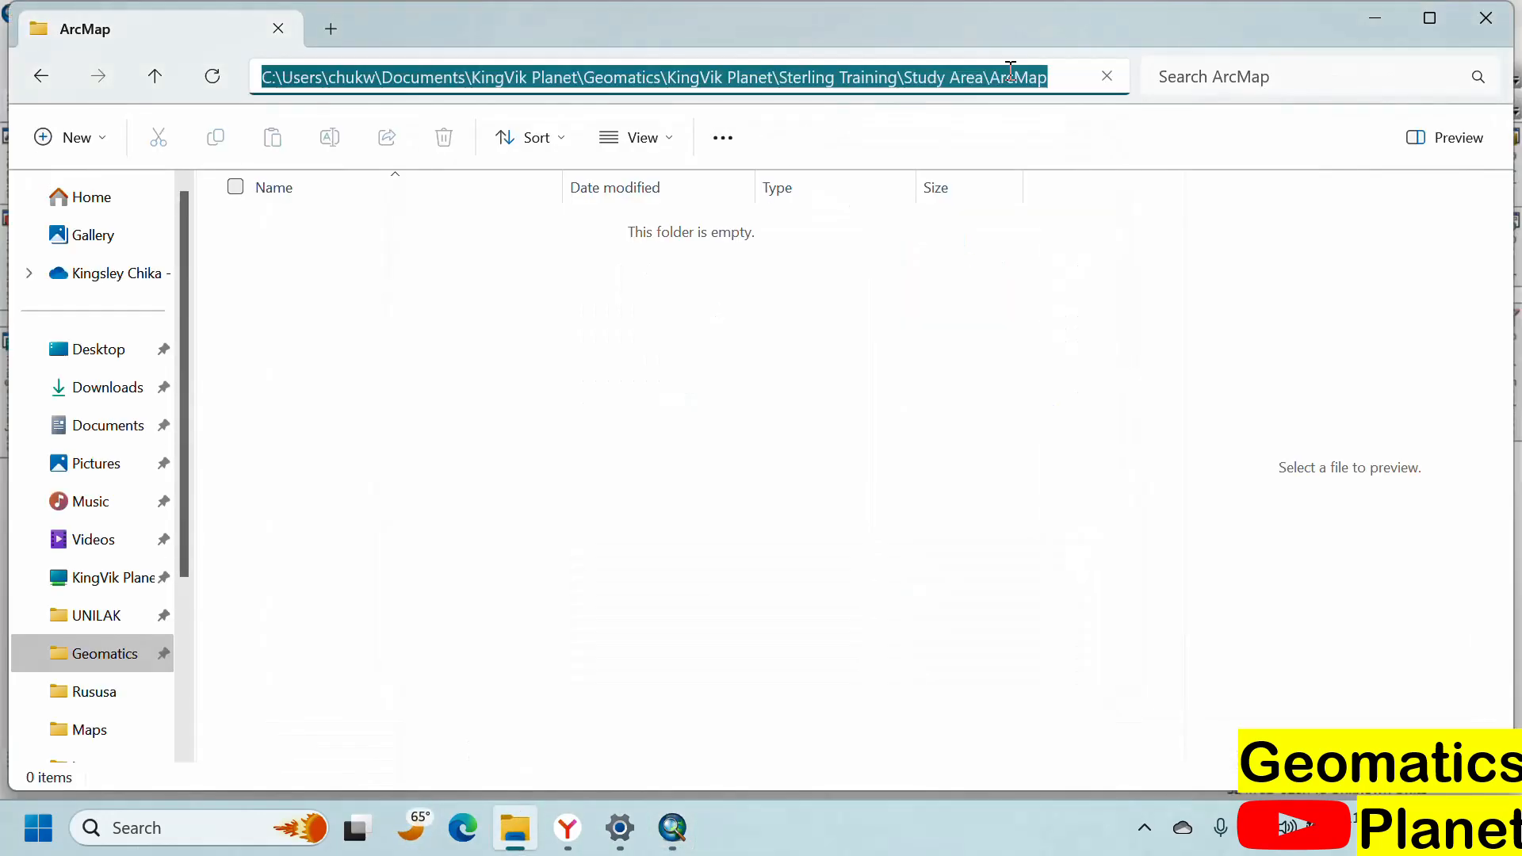
{"action": "key", "text": "ctrl+c"}
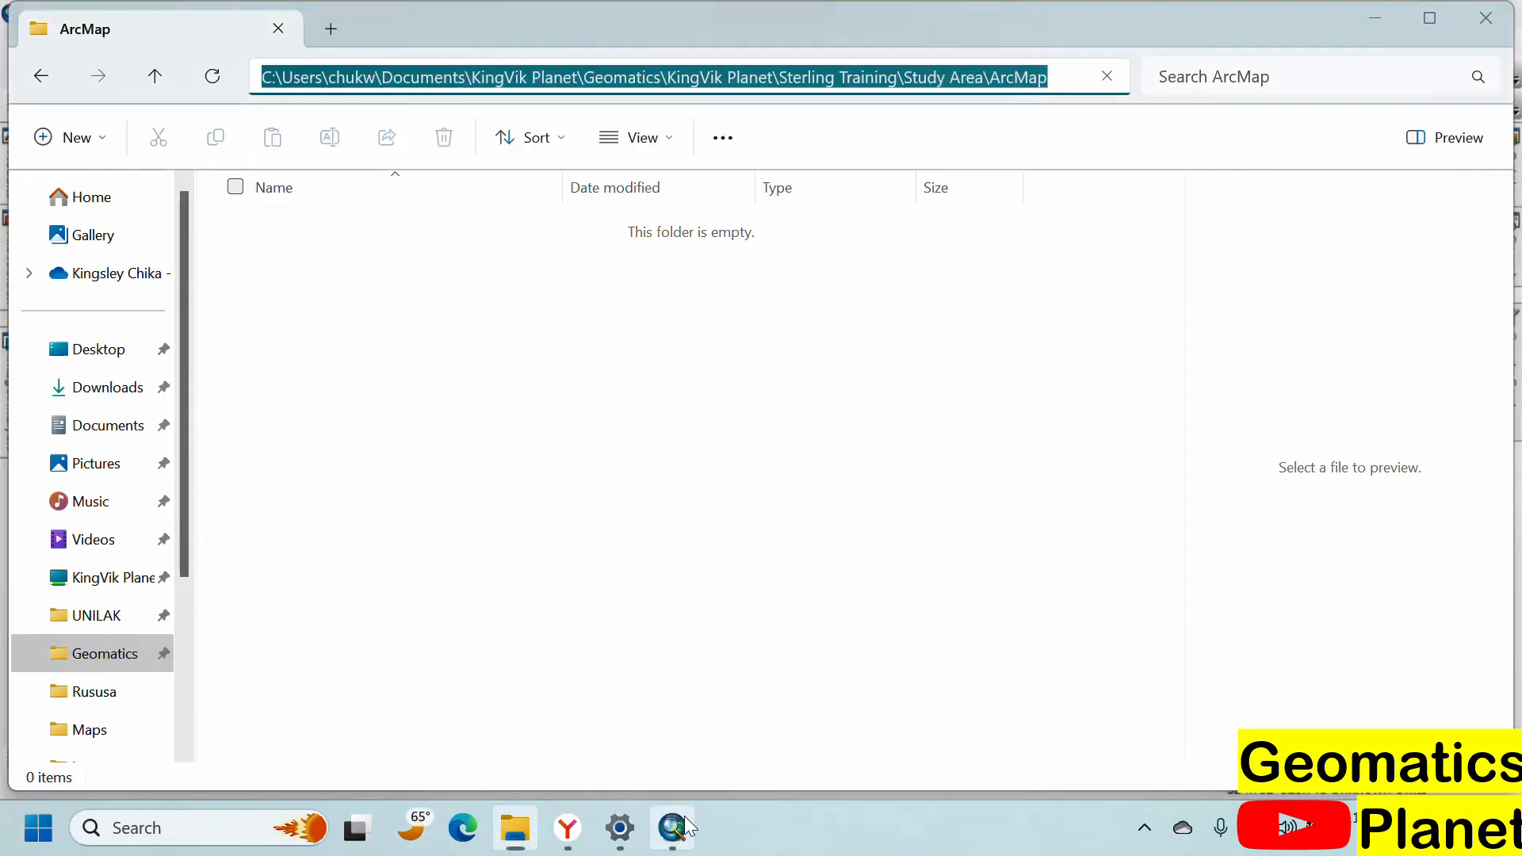
{"action": "left_click", "coordinate": [683, 815]}
{"action": "key", "text": "ctrl+v"}
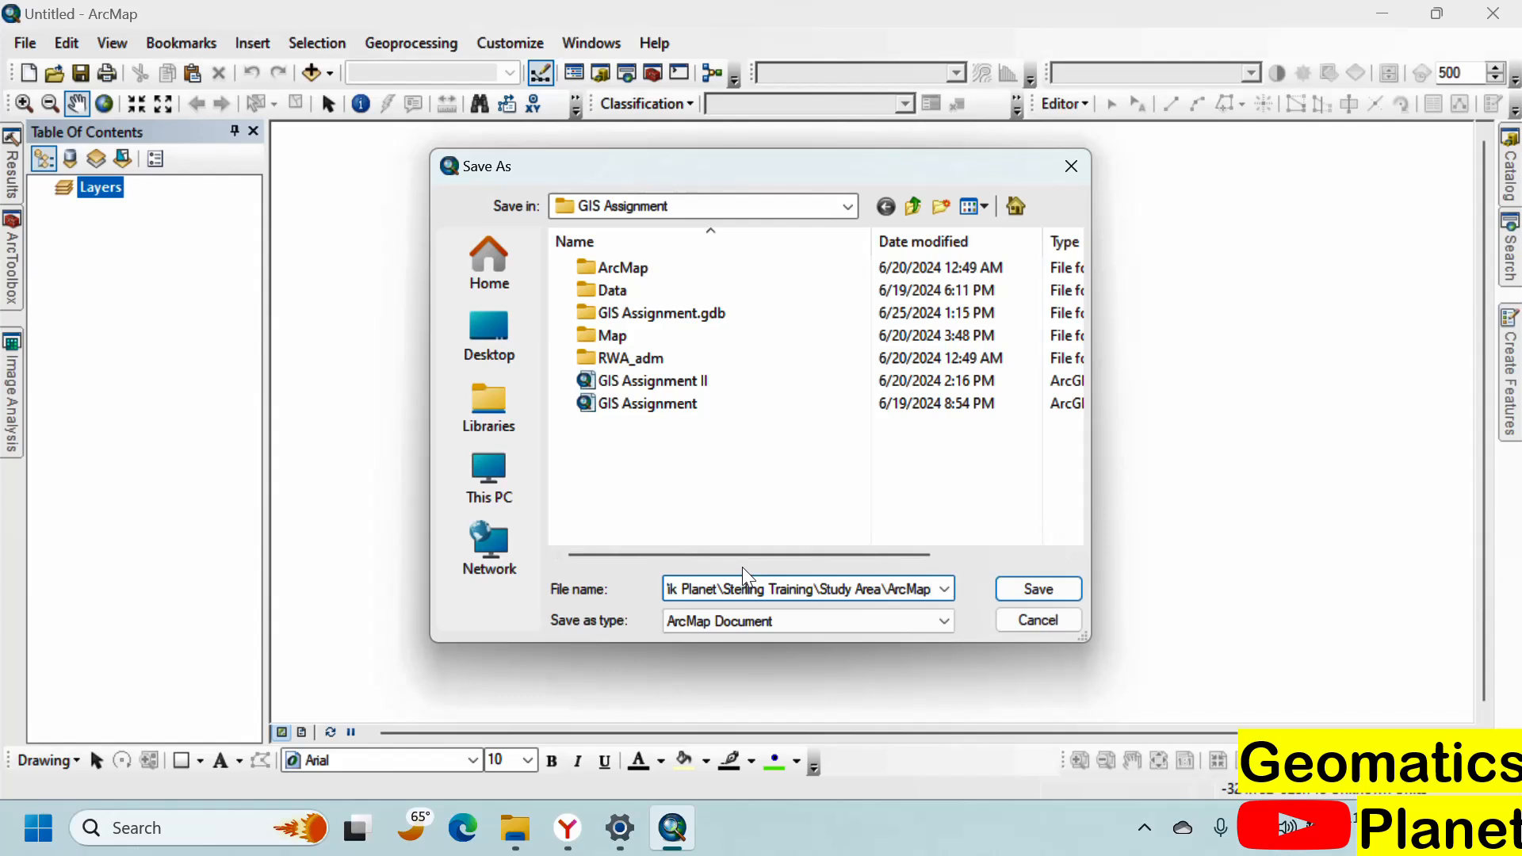
{"action": "key", "text": "Return"}
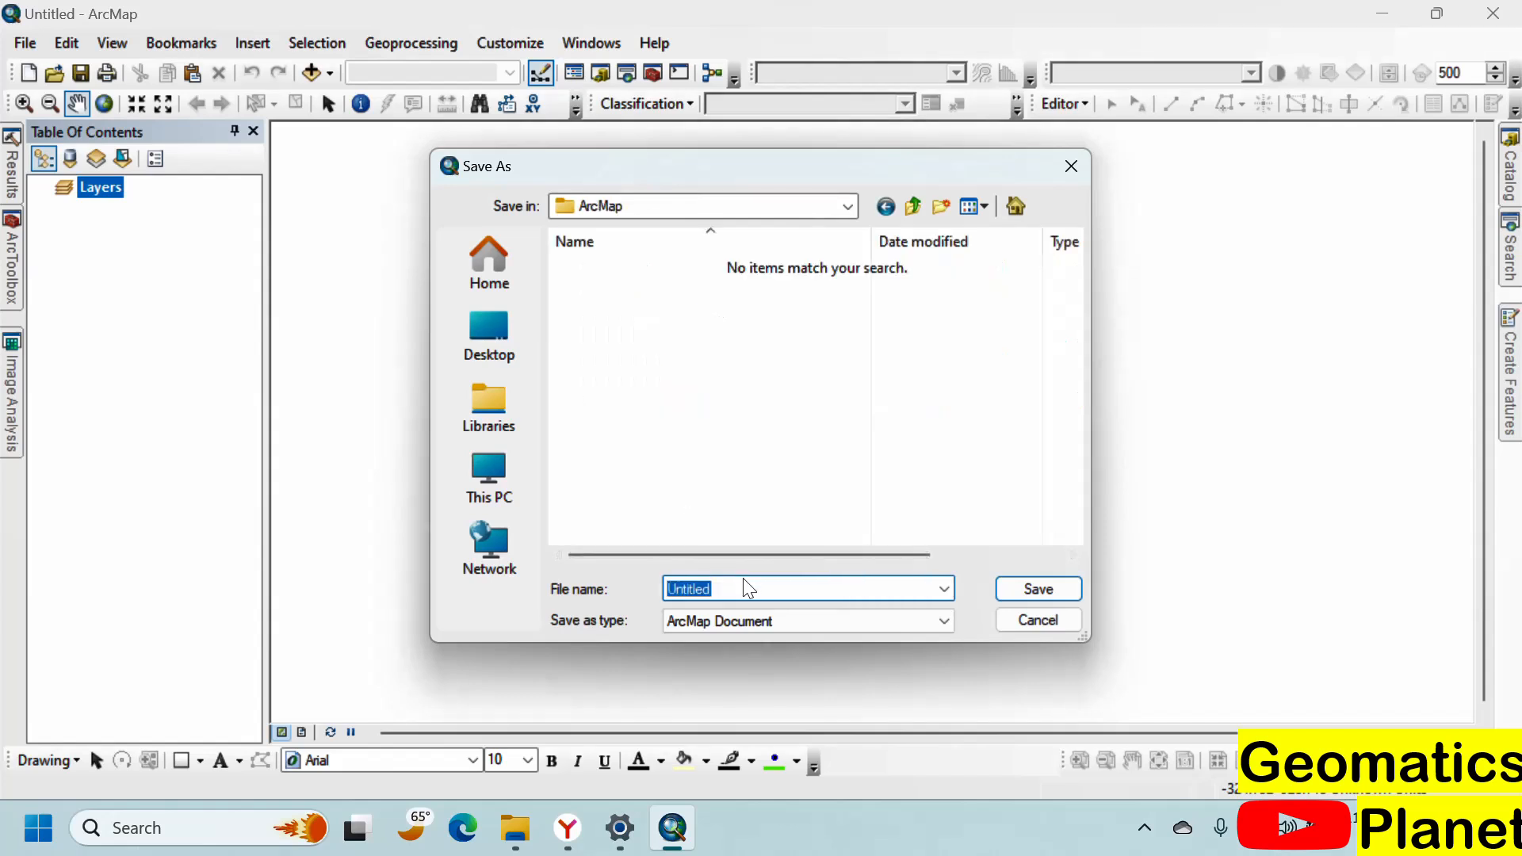
Step: Save the map document under the name Study Area
{"action": "type", "text": "Stufy"}
{"action": "key", "text": "BackSpace"}
{"action": "key", "text": "BackSpace"}
{"action": "type", "text": "d"}
{"action": "key", "text": "Return"}
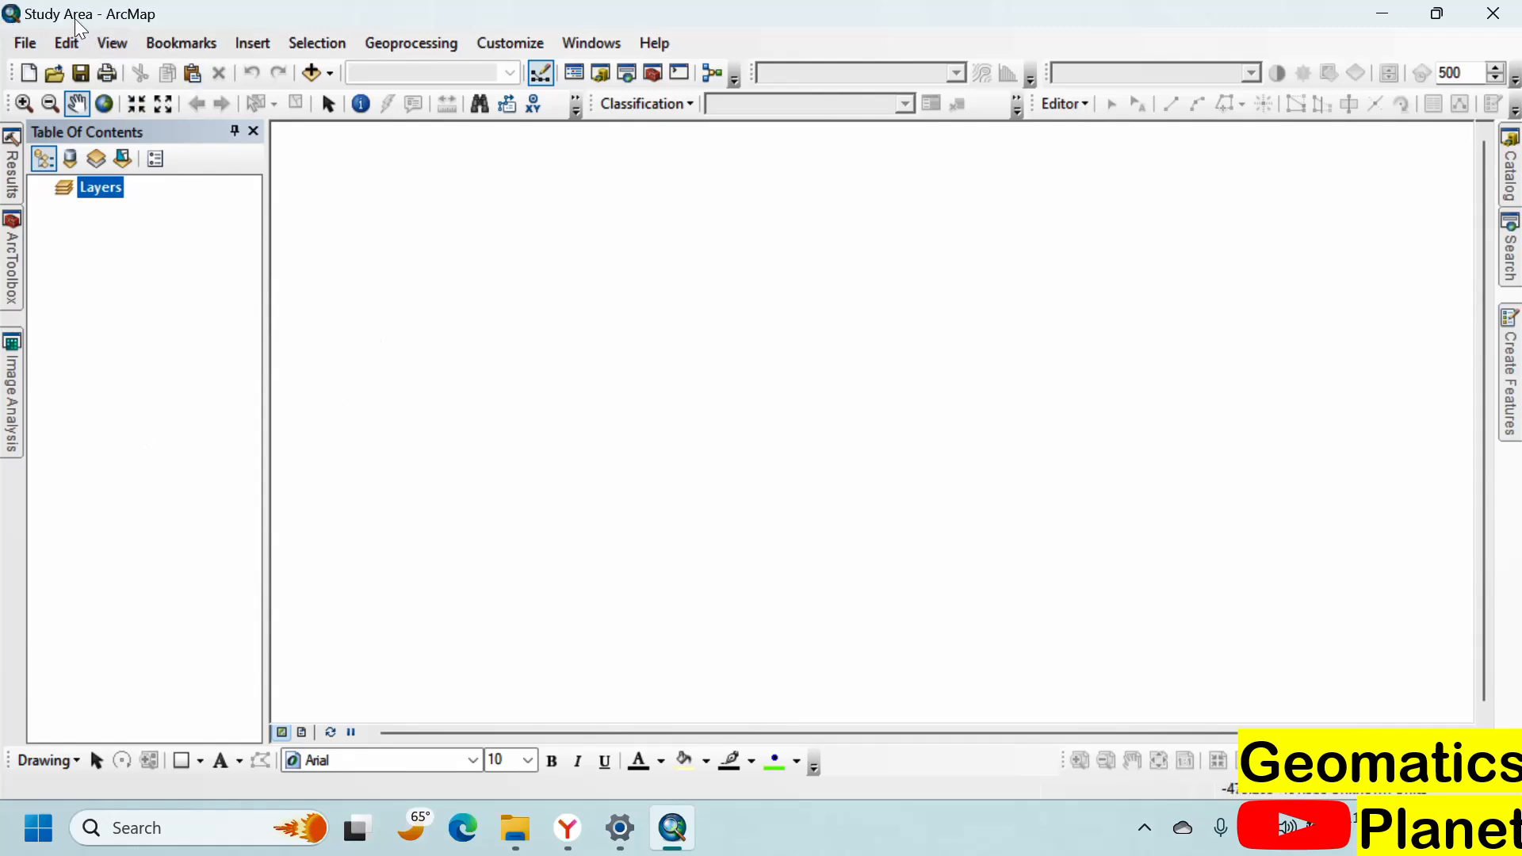
Step: Switch to File Explorer and open the GISData folder under Documents\KingVik Planet\Geomatics
{"action": "left_click", "coordinate": [528, 838]}
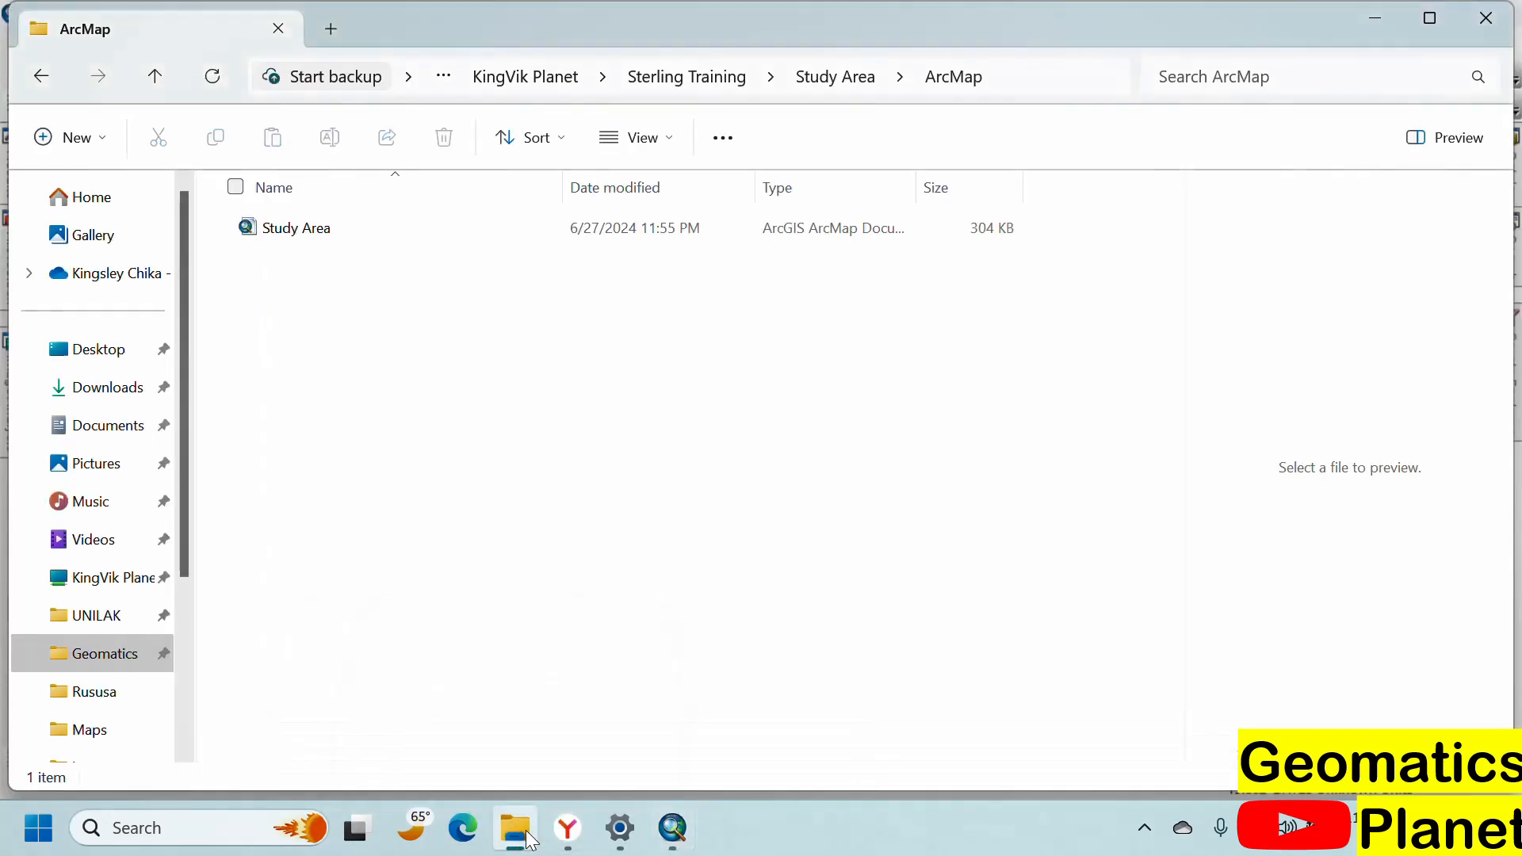
{"action": "left_click", "coordinate": [533, 92]}
{"action": "key", "text": "Escape"}
{"action": "left_click", "coordinate": [525, 80]}
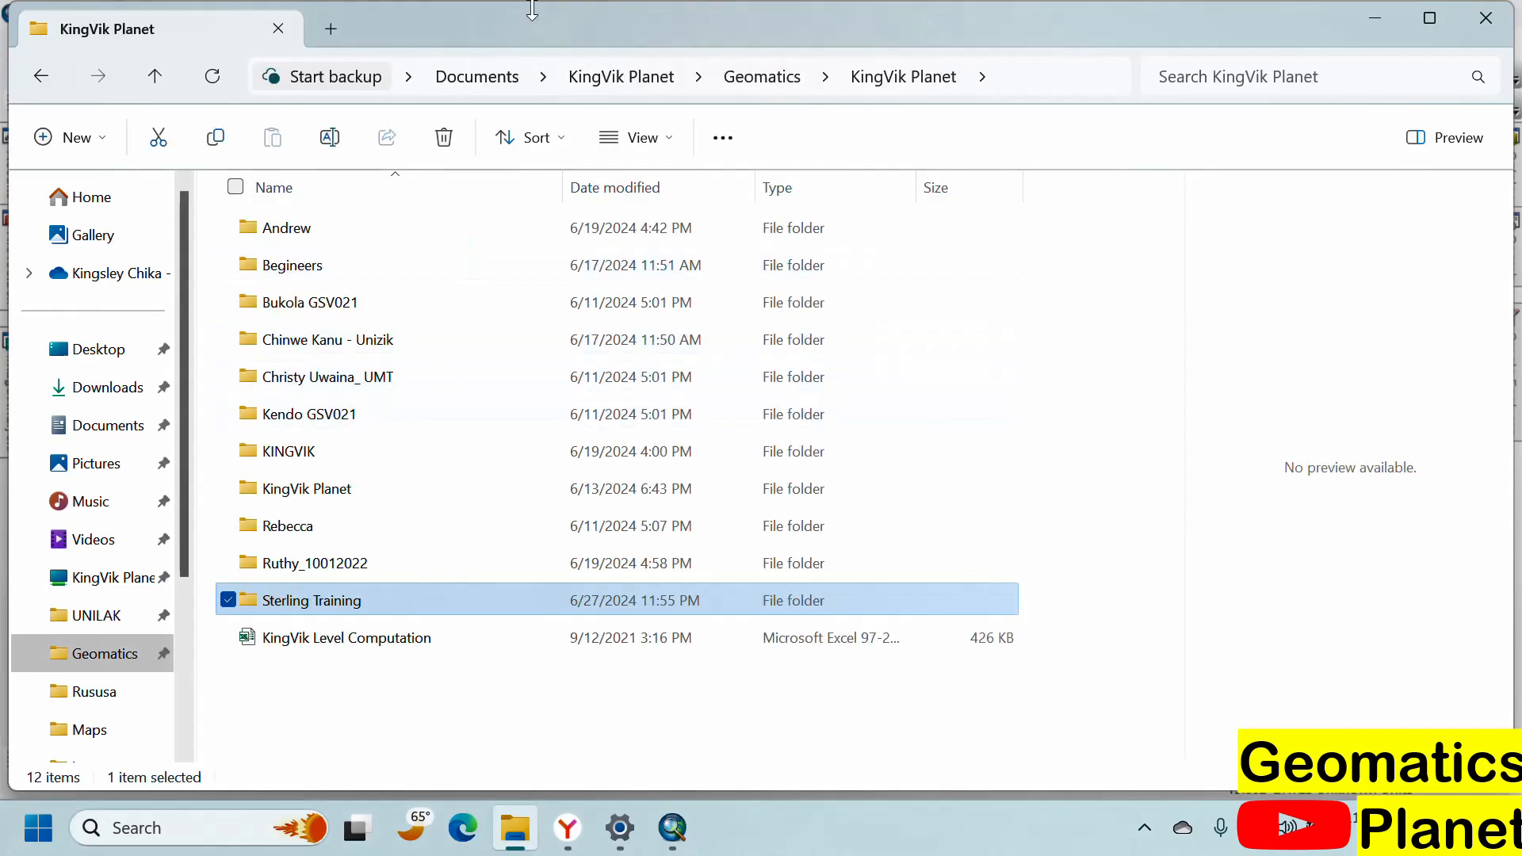
{"action": "left_click", "coordinate": [491, 76]}
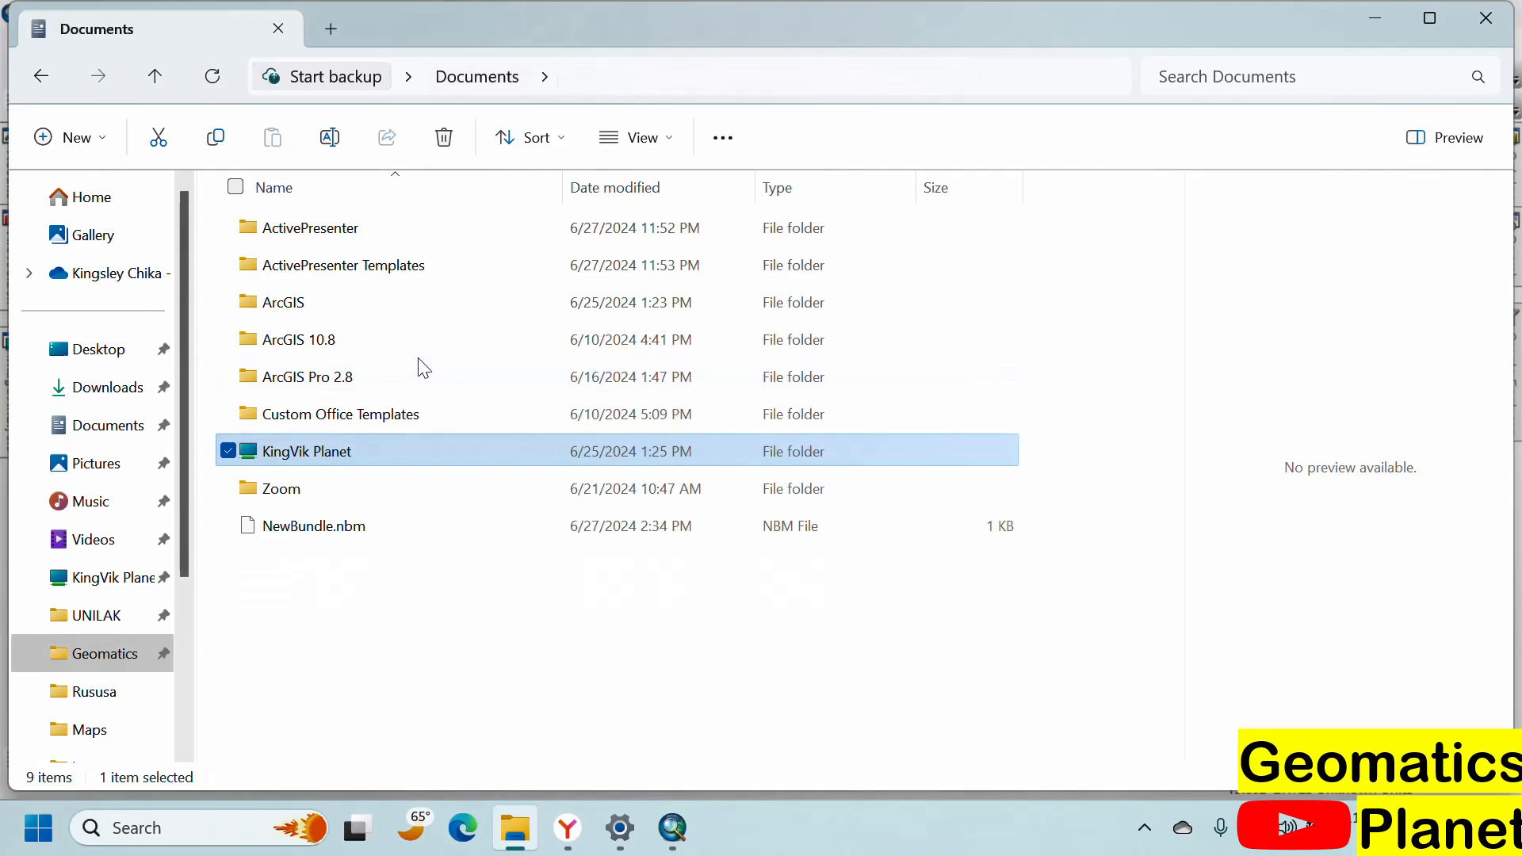
{"action": "double_click", "coordinate": [414, 452]}
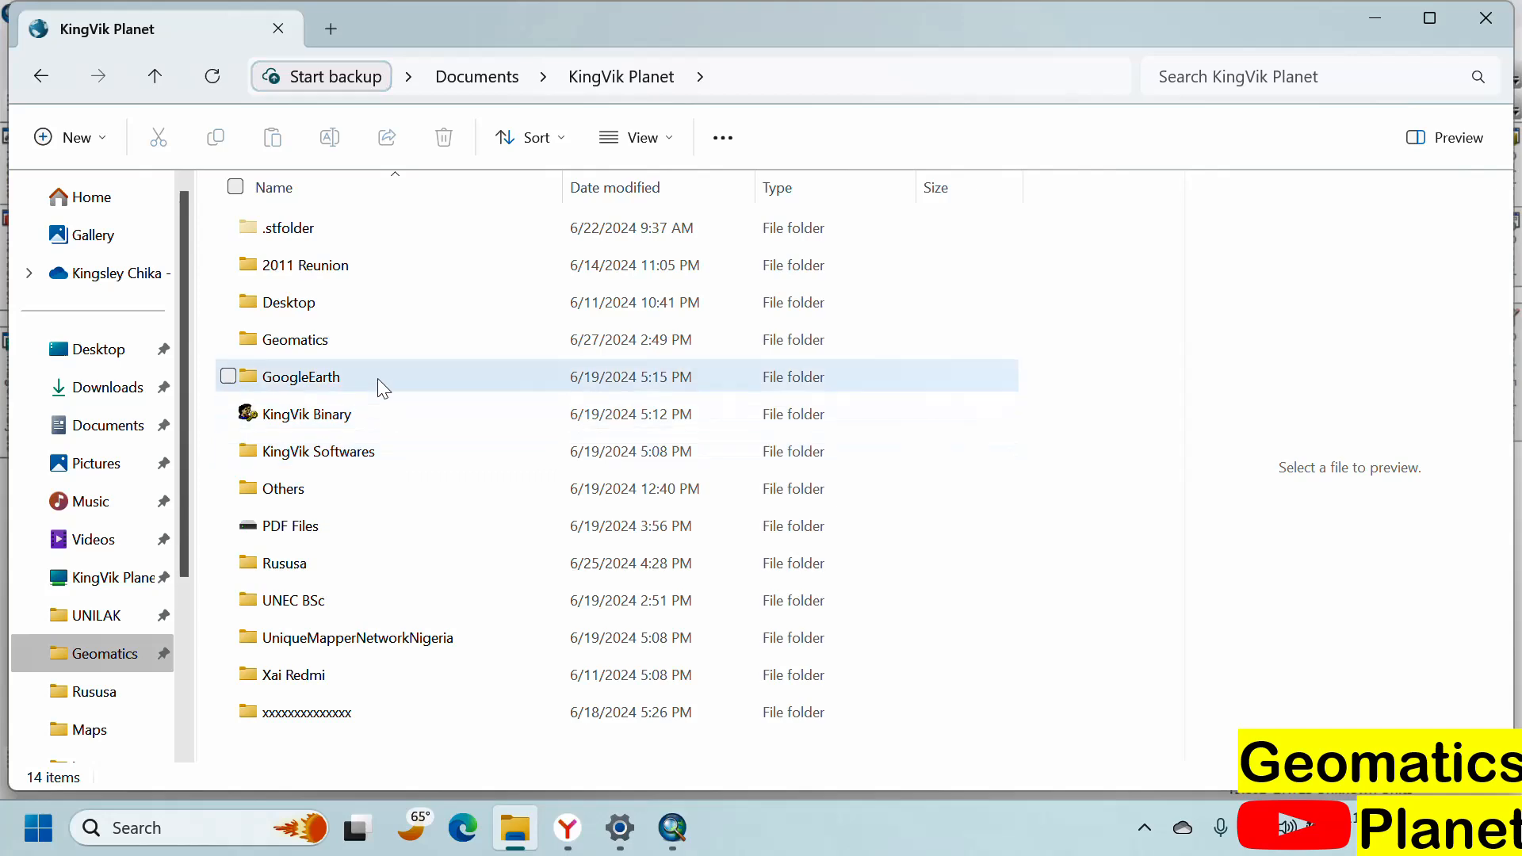
{"action": "double_click", "coordinate": [378, 343]}
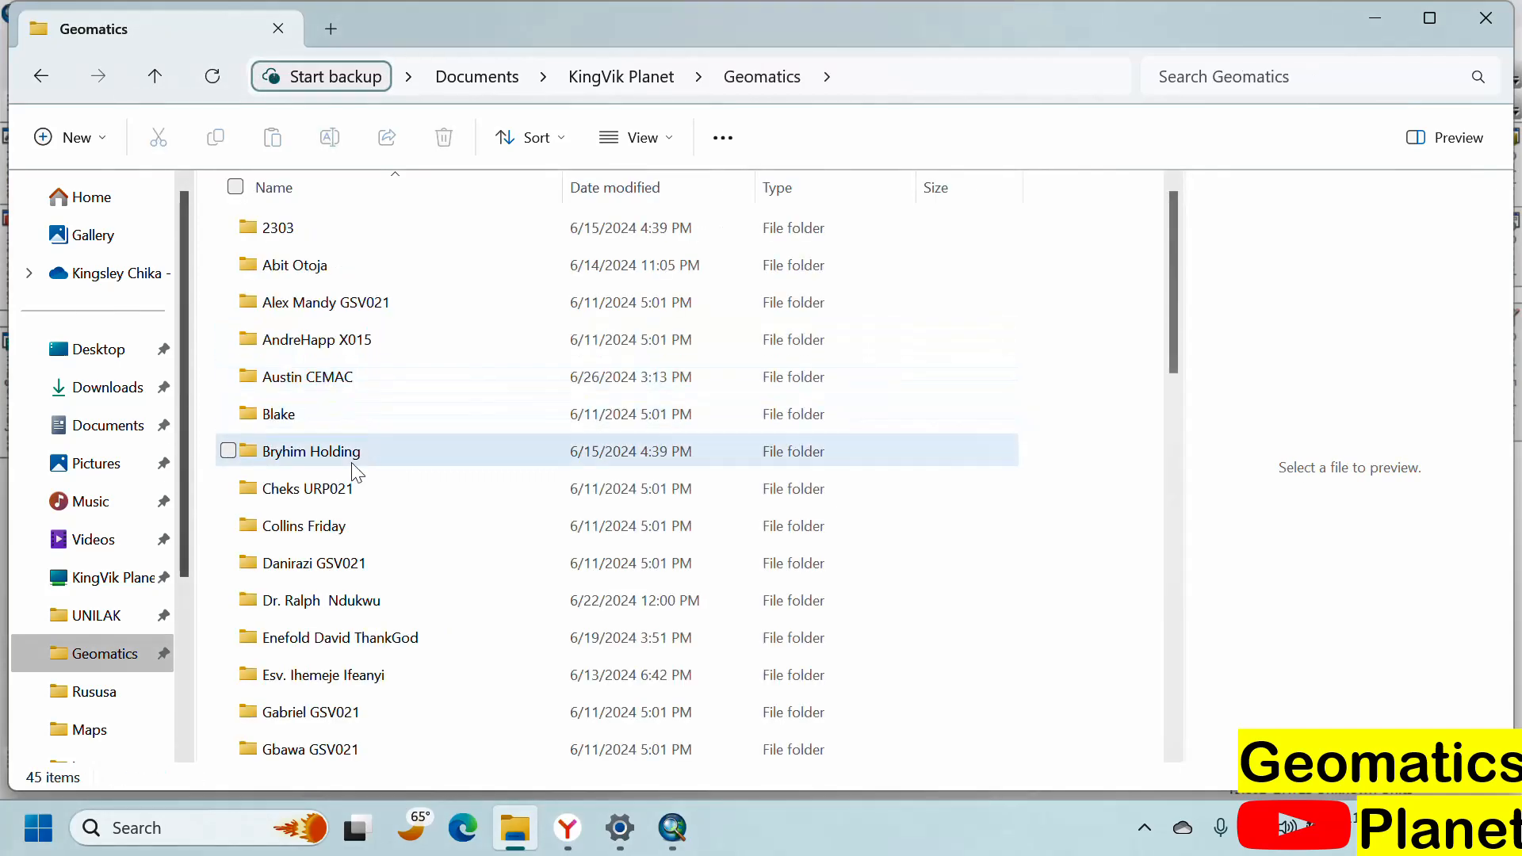
{"action": "scroll", "coordinate": [343, 639], "scroll_direction": "down", "scroll_amount": 3}
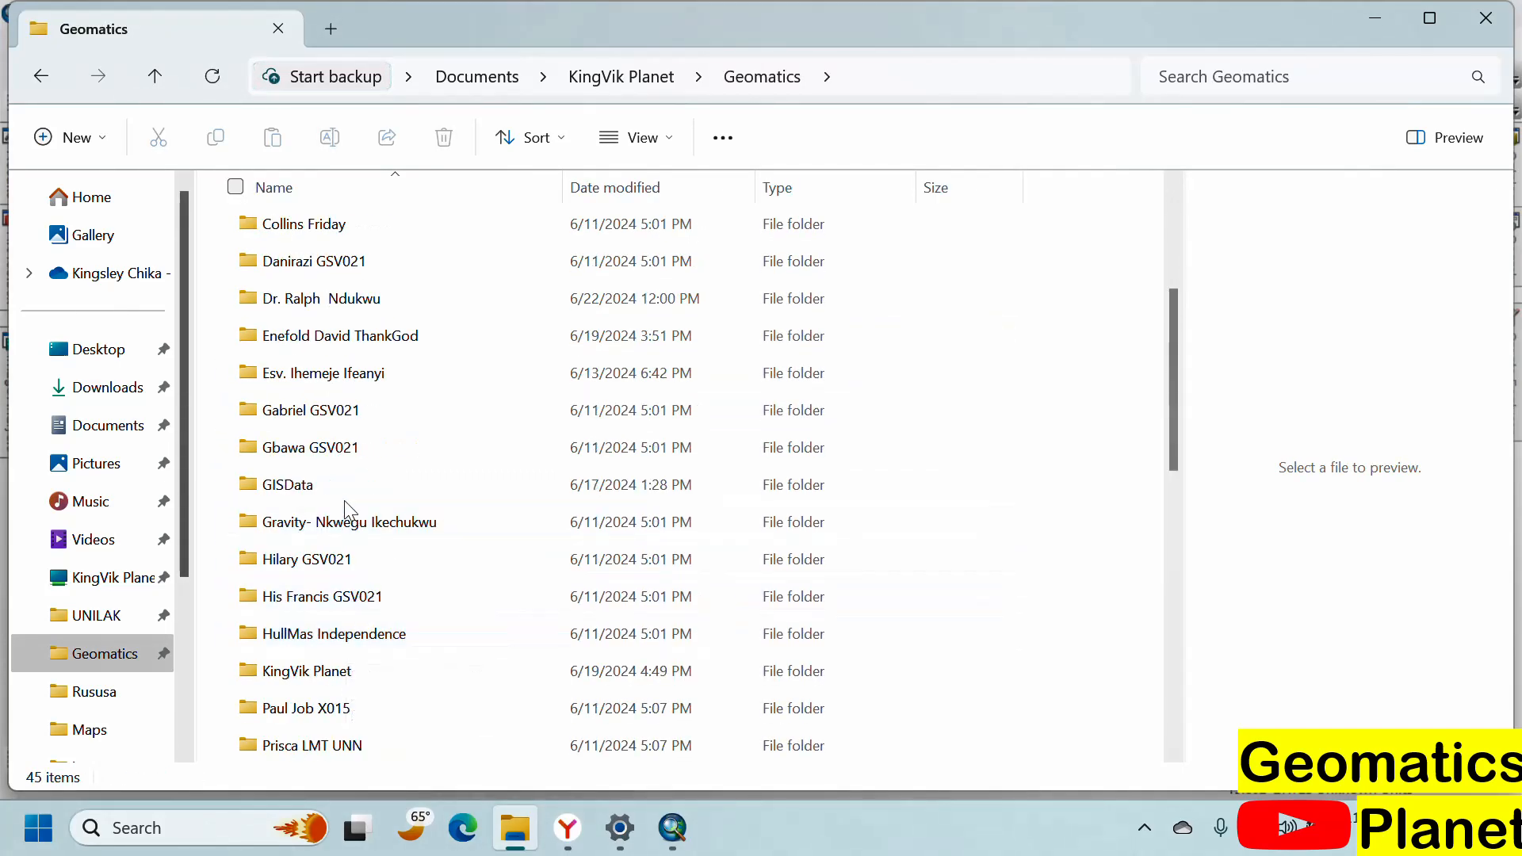
{"action": "left_click", "coordinate": [345, 490]}
{"action": "double_click", "coordinate": [346, 488]}
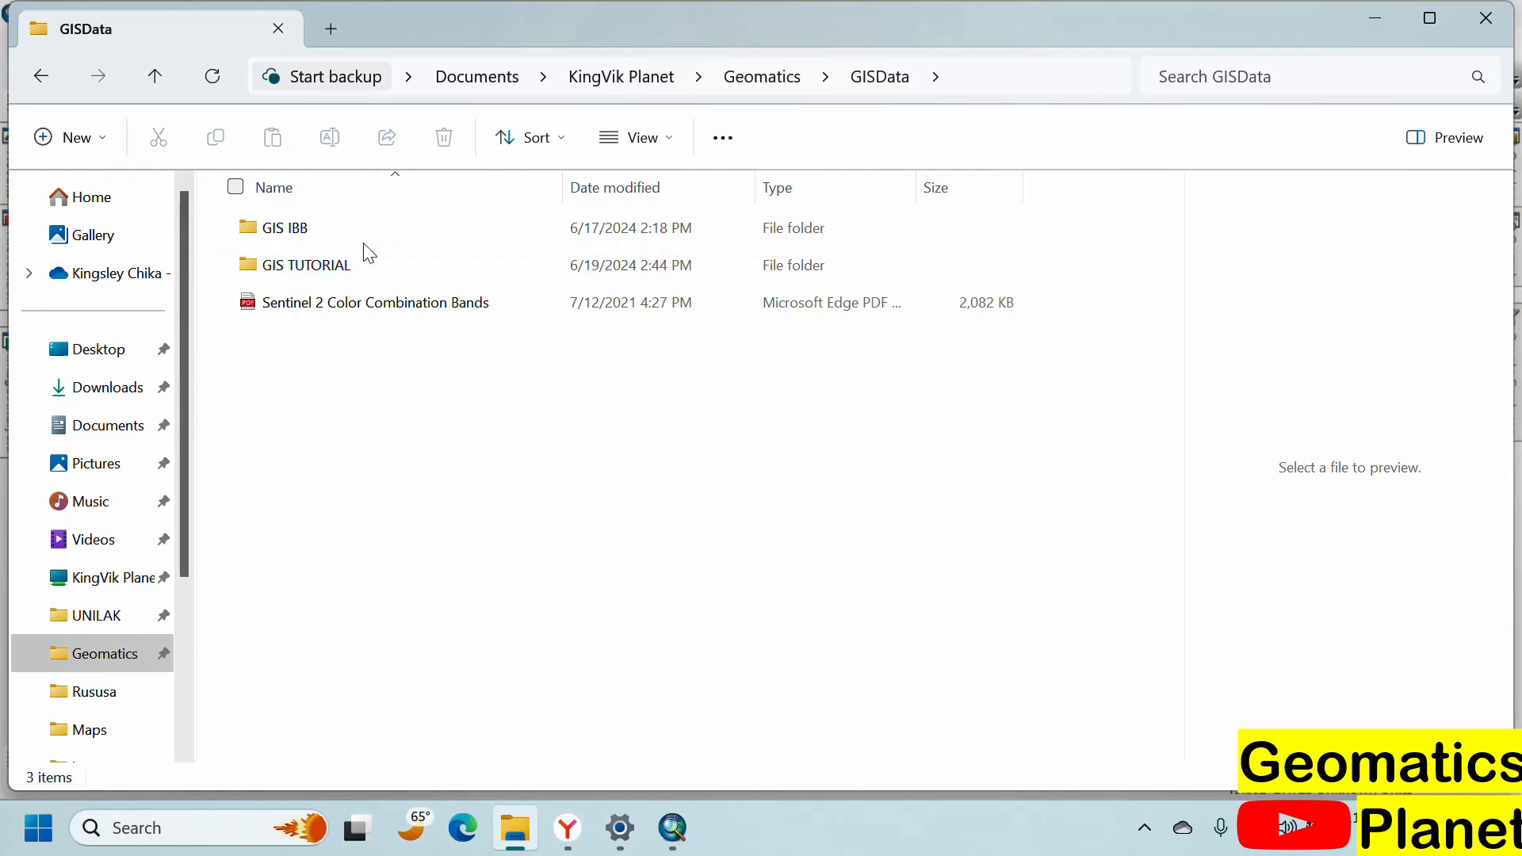
Step: Open the NGA_adm folder inside GIS IBB and look through its shapefiles
{"action": "left_click", "coordinate": [365, 232]}
{"action": "double_click", "coordinate": [364, 232]}
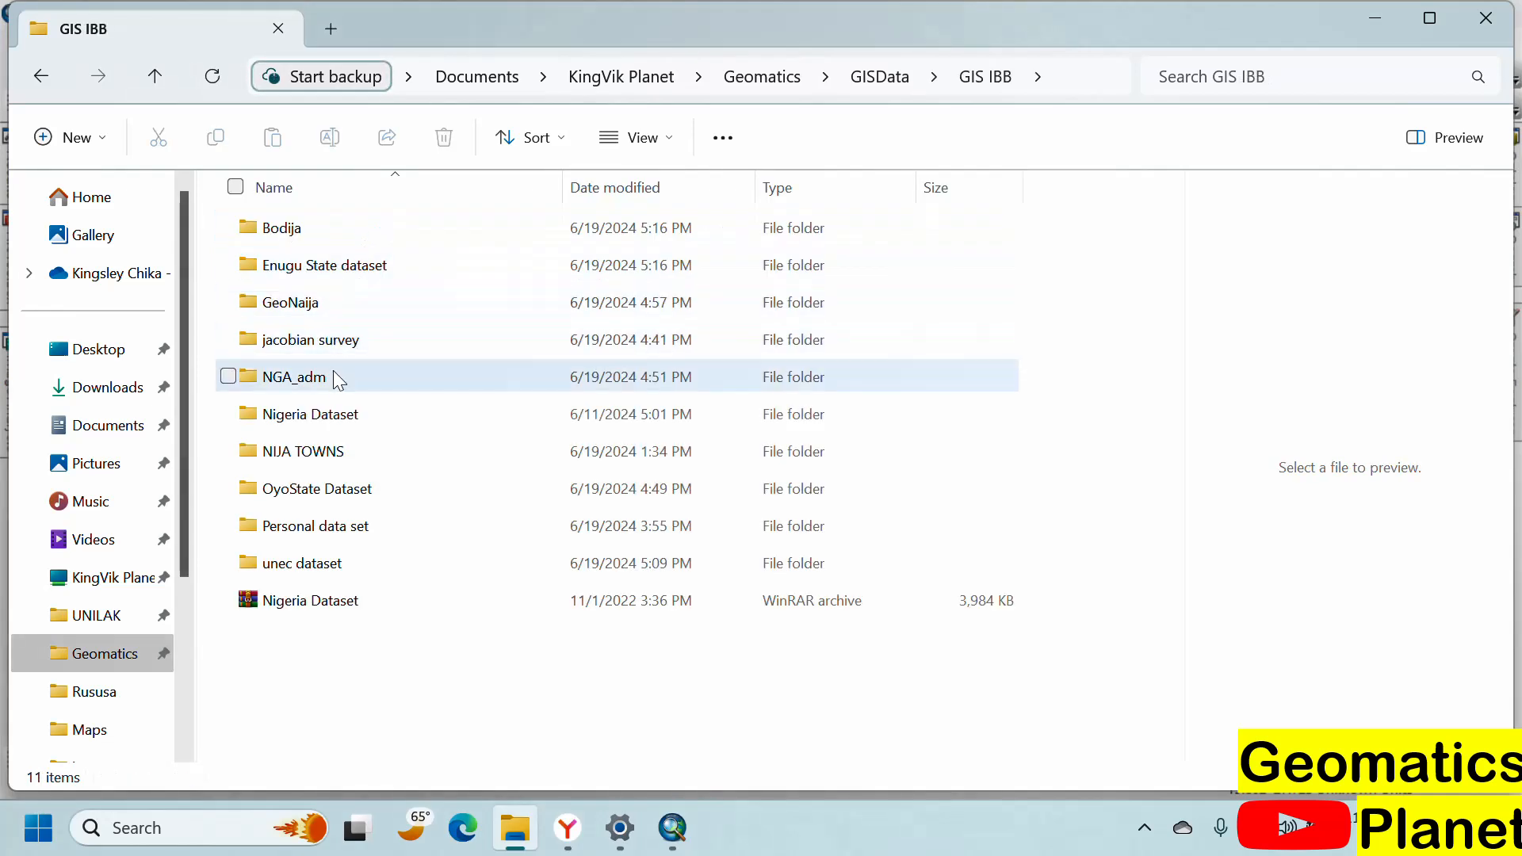
{"action": "double_click", "coordinate": [346, 383]}
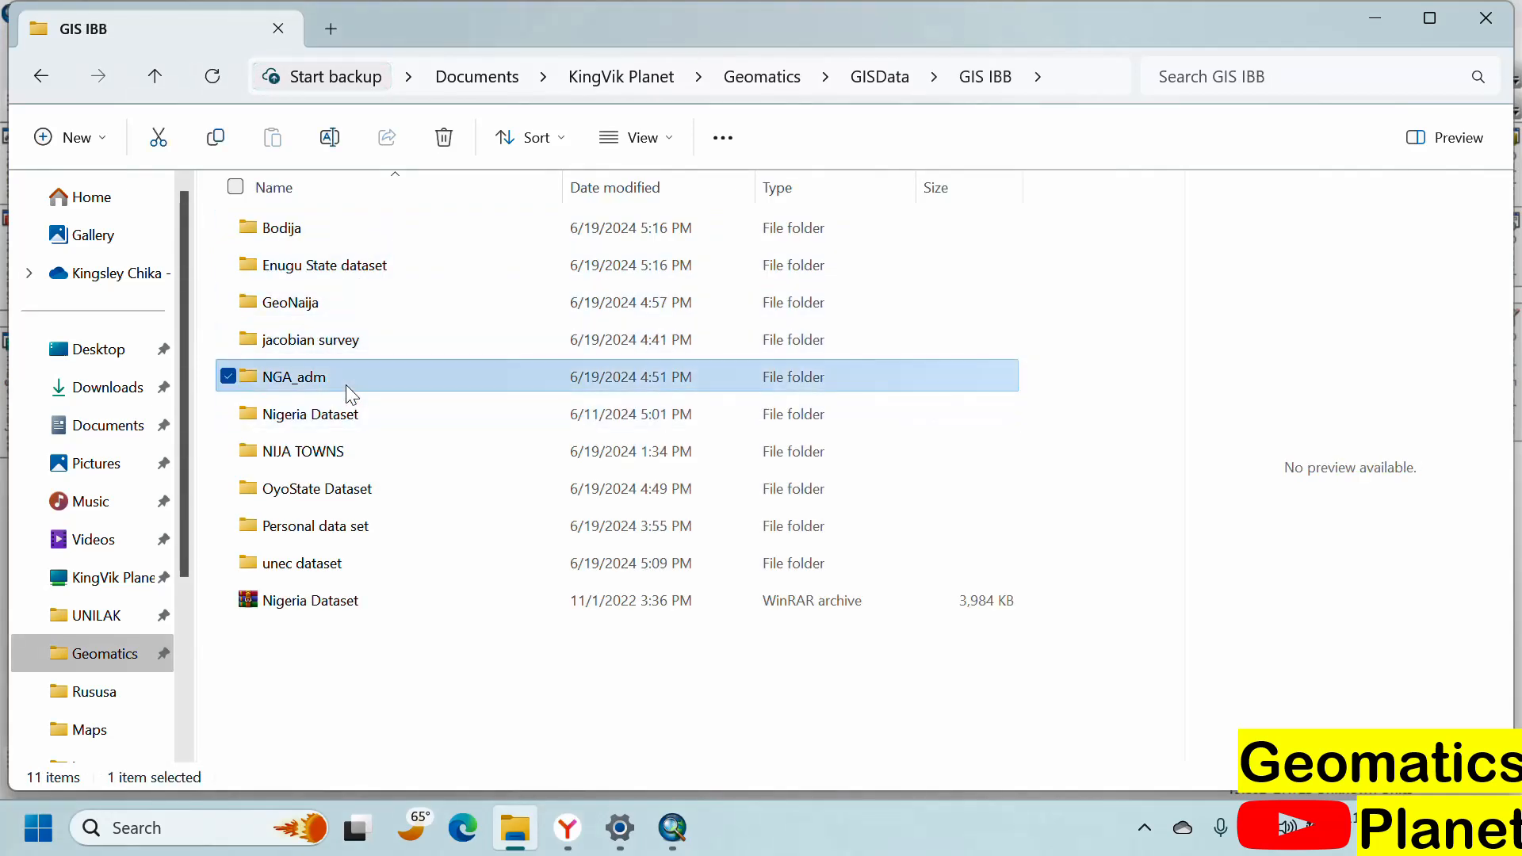
{"action": "scroll", "coordinate": [440, 623], "scroll_direction": "down", "scroll_amount": 5}
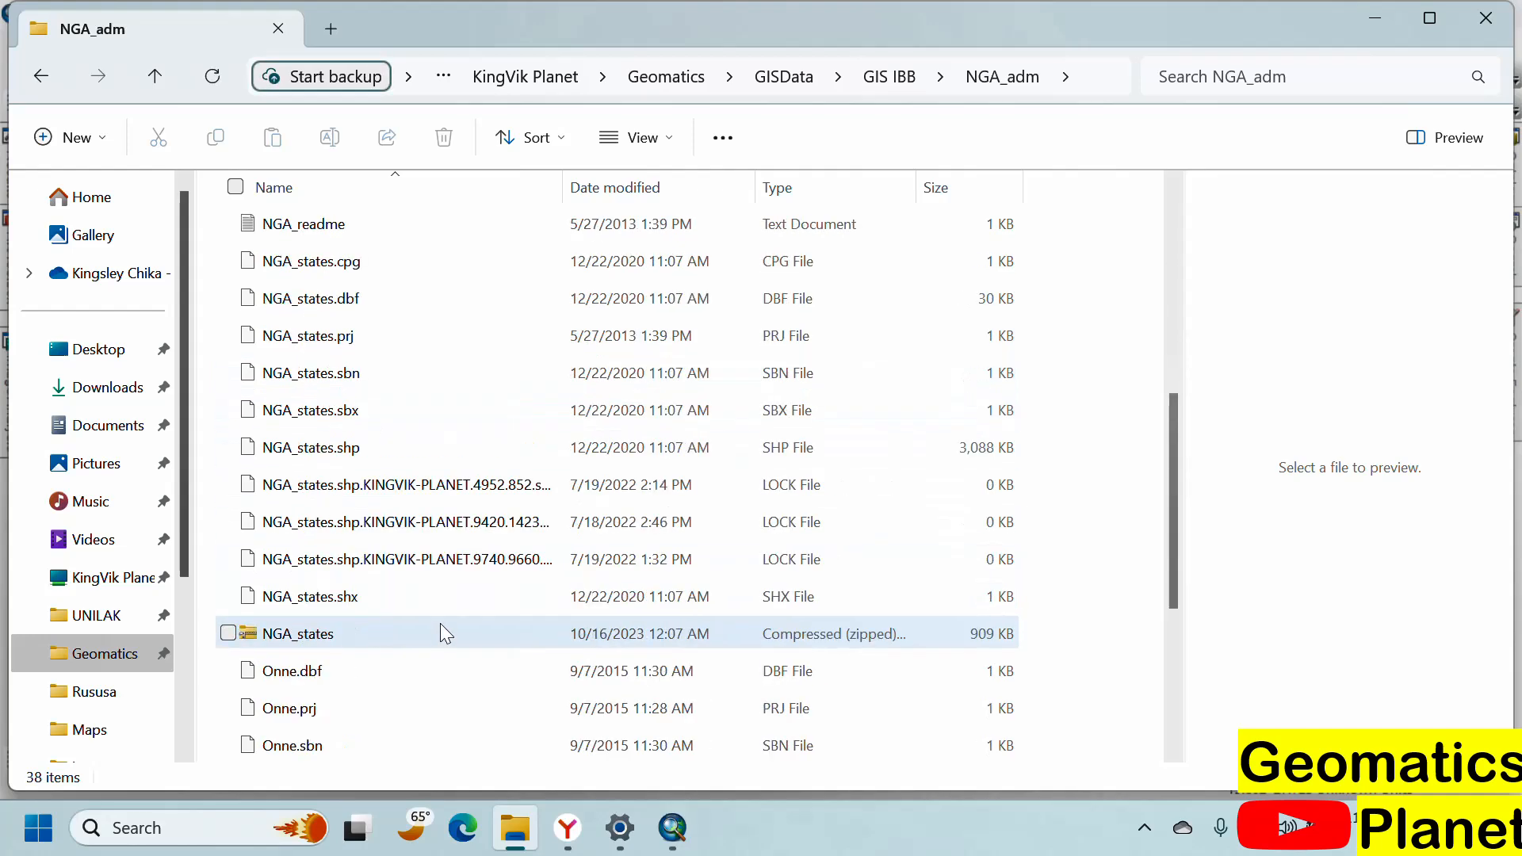
{"action": "scroll", "coordinate": [482, 512], "scroll_direction": "up", "scroll_amount": 3}
{"action": "scroll", "coordinate": [480, 500], "scroll_direction": "up", "scroll_amount": 1}
{"action": "scroll", "coordinate": [479, 497], "scroll_direction": "down", "scroll_amount": 5}
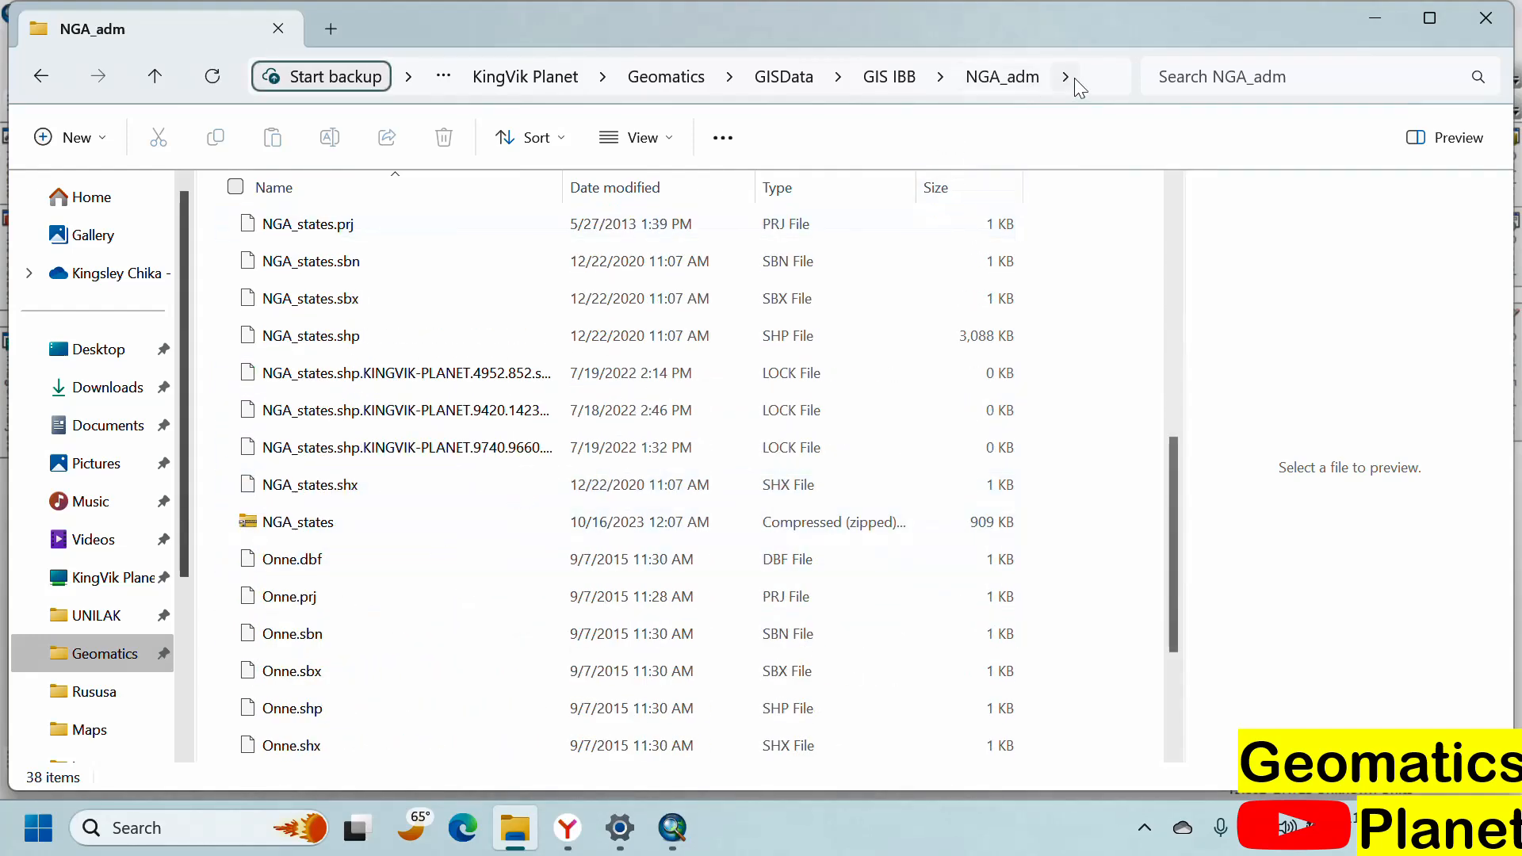
Step: Copy the NGA_adm folder path and use it to reach that folder in ArcMap's Add Data dialog
{"action": "left_click", "coordinate": [1097, 70]}
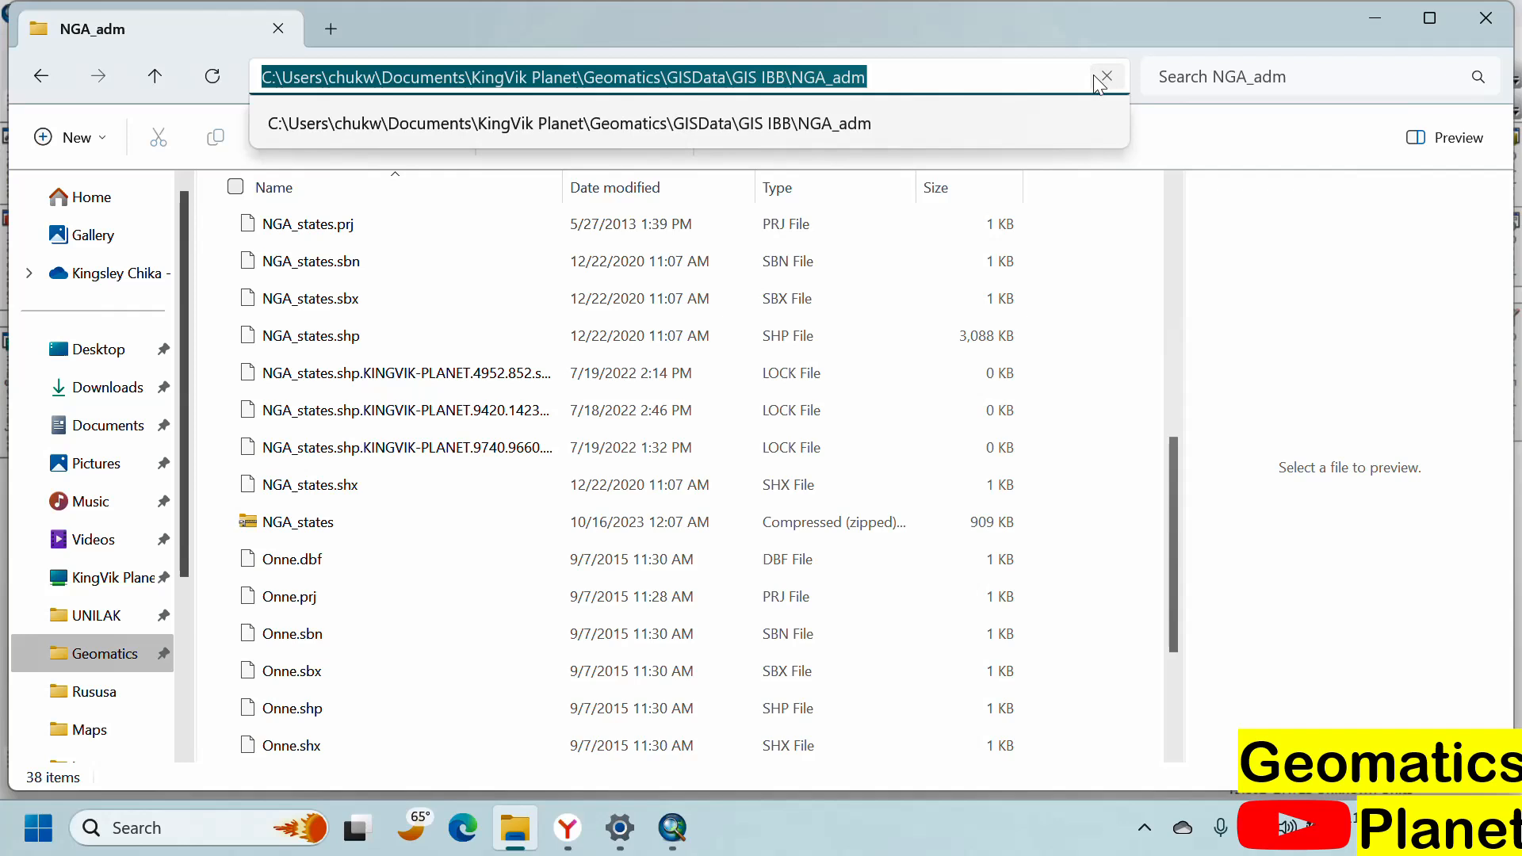
{"action": "left_click", "coordinate": [676, 814]}
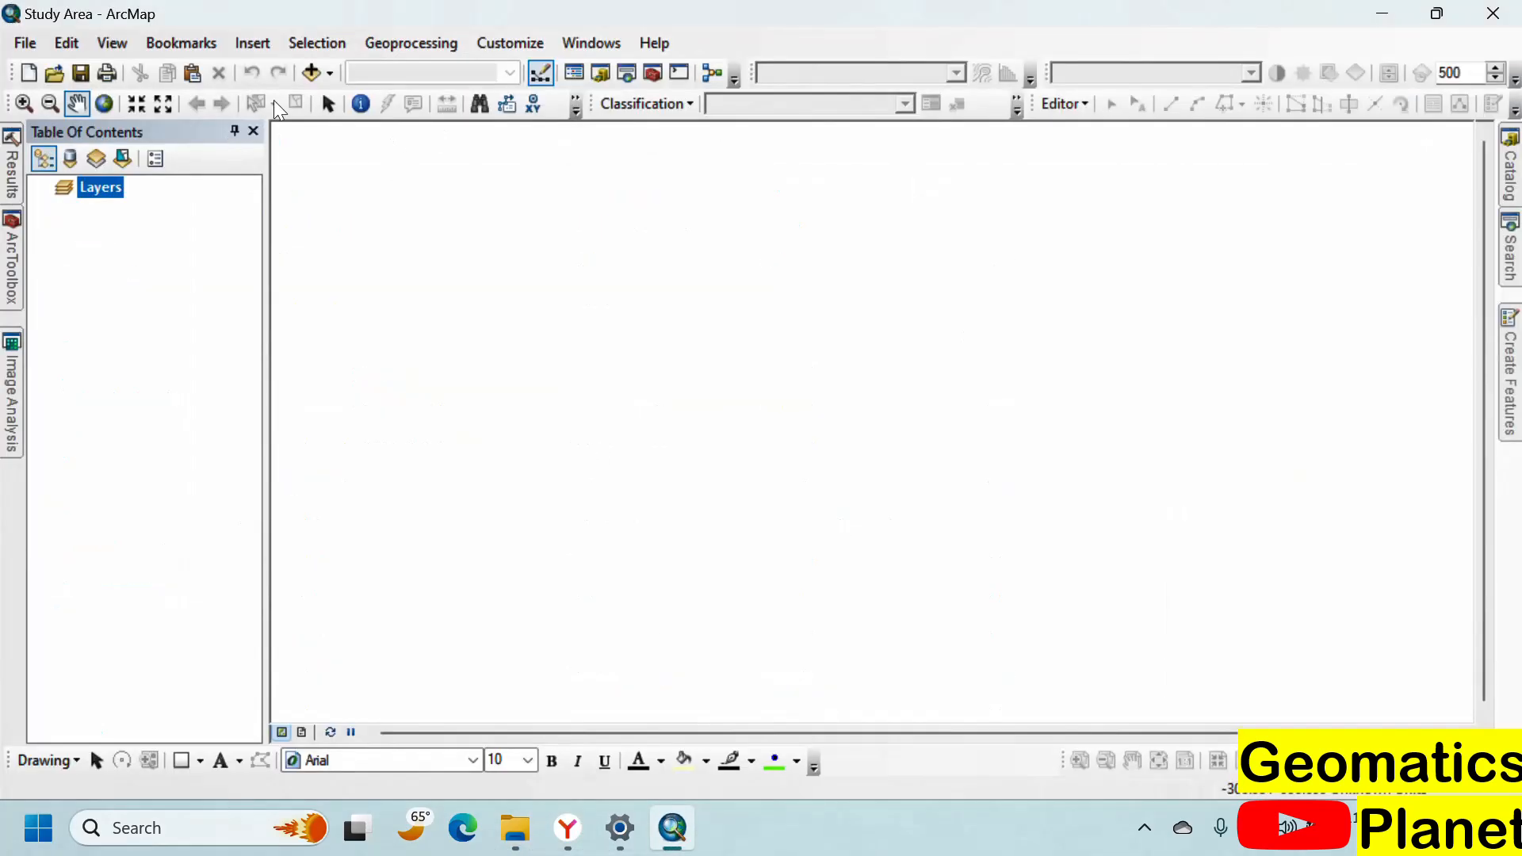
{"action": "left_click", "coordinate": [316, 78]}
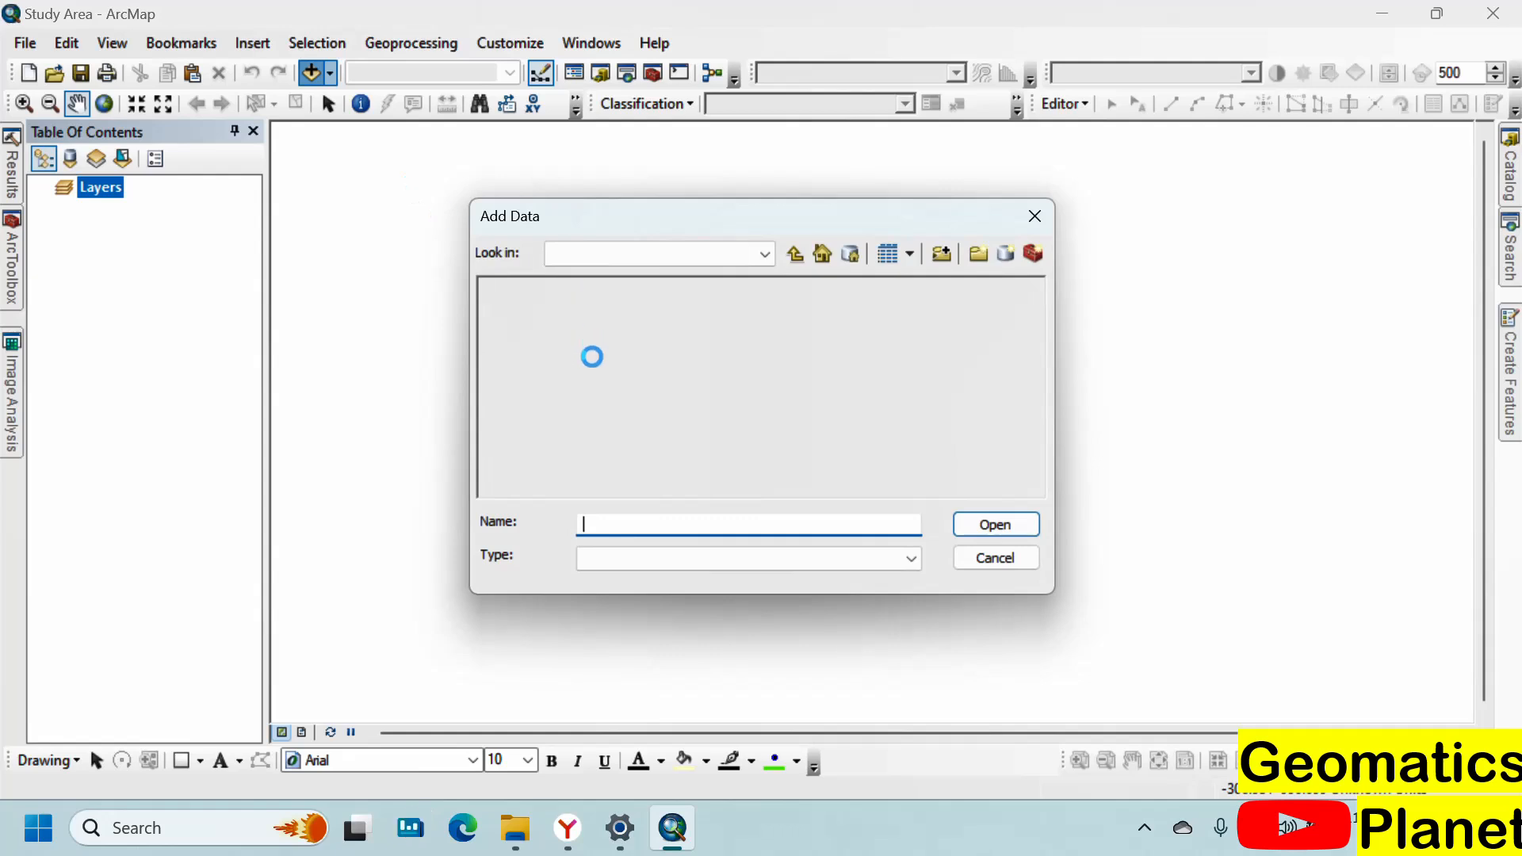
{"action": "key", "text": "ctrl+v"}
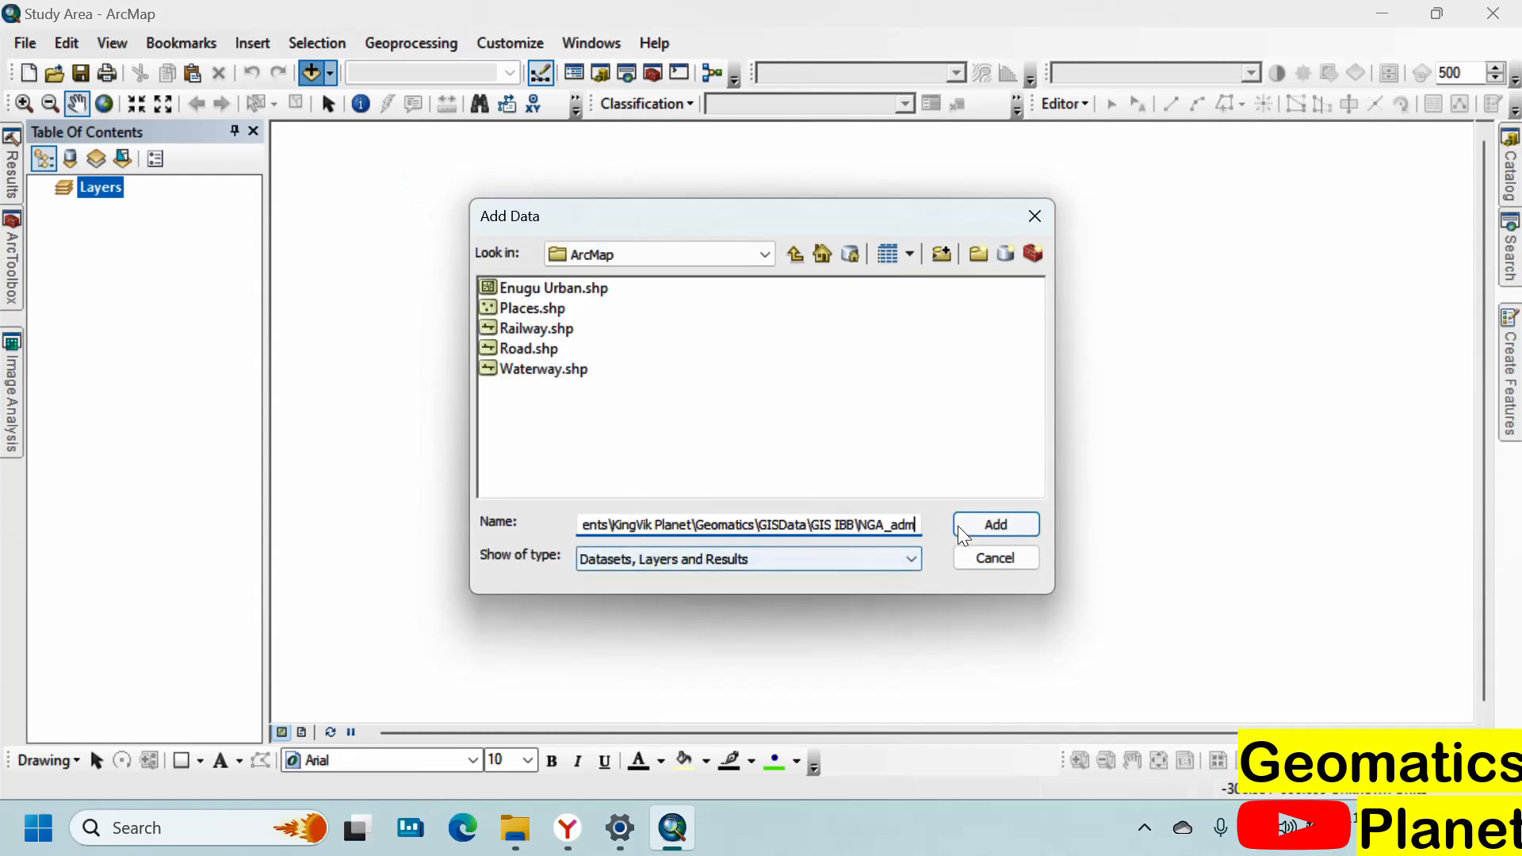
{"action": "left_click", "coordinate": [996, 524]}
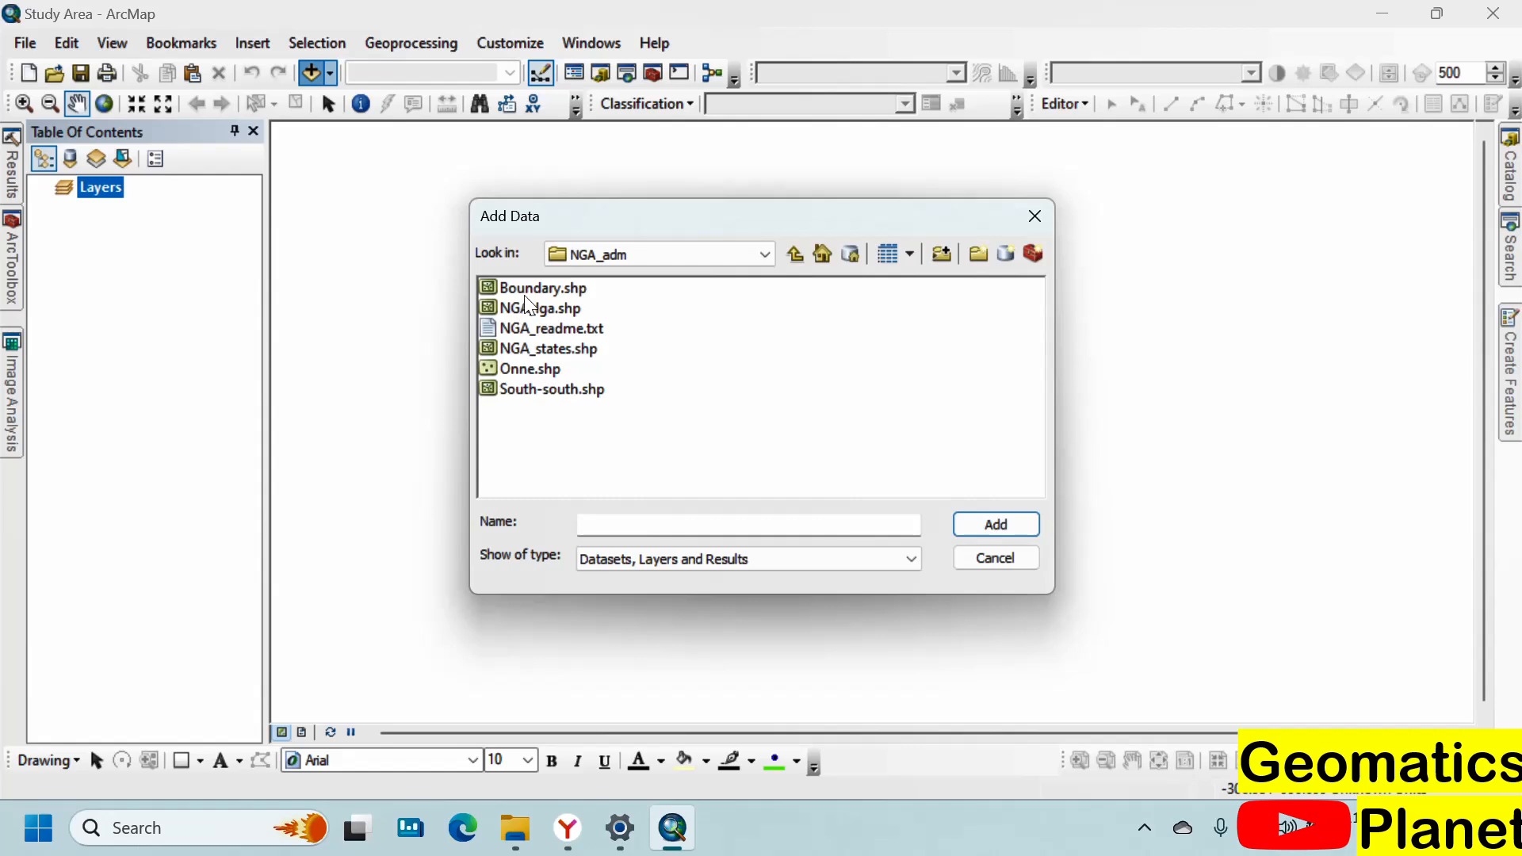
Step: Add the NGA_lga.shp and NGA_states.shp shapefiles to the map together
{"action": "left_click", "coordinate": [545, 309]}
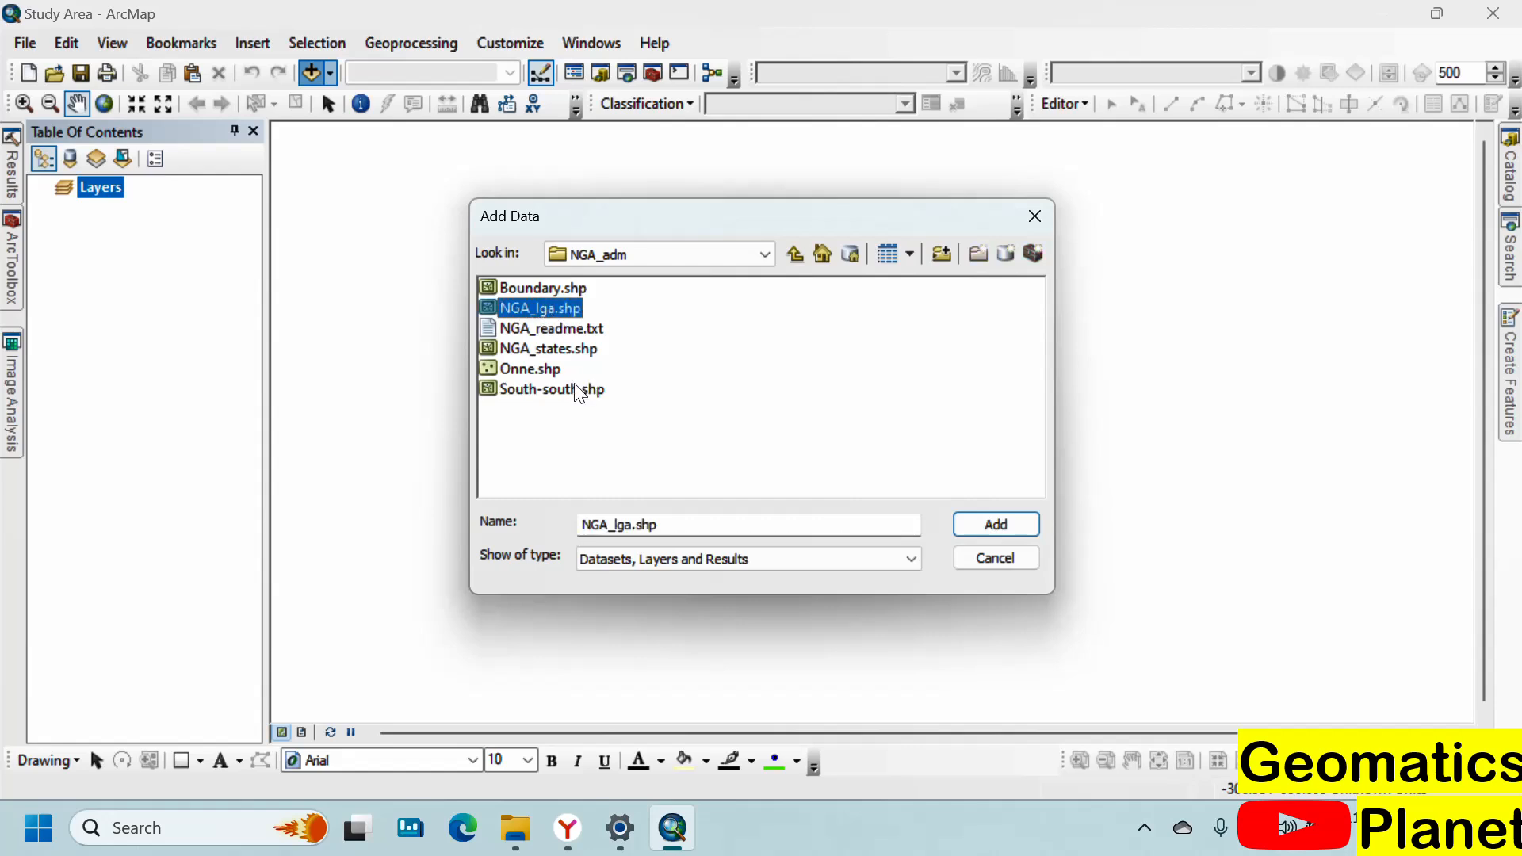
{"action": "left_click", "coordinate": [558, 348], "text": "ctrl"}
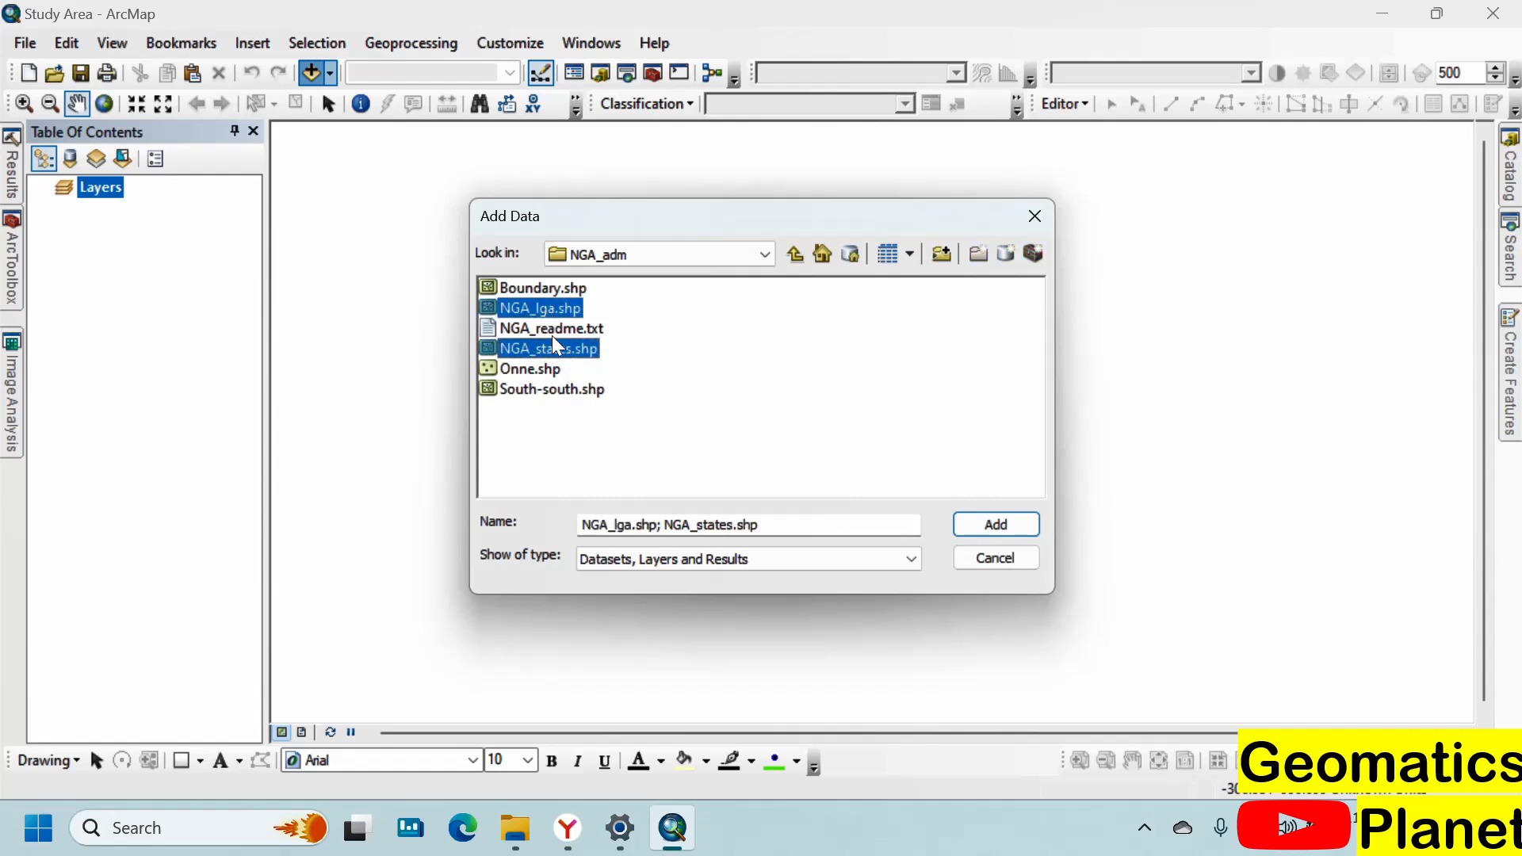
{"action": "left_click", "coordinate": [995, 526]}
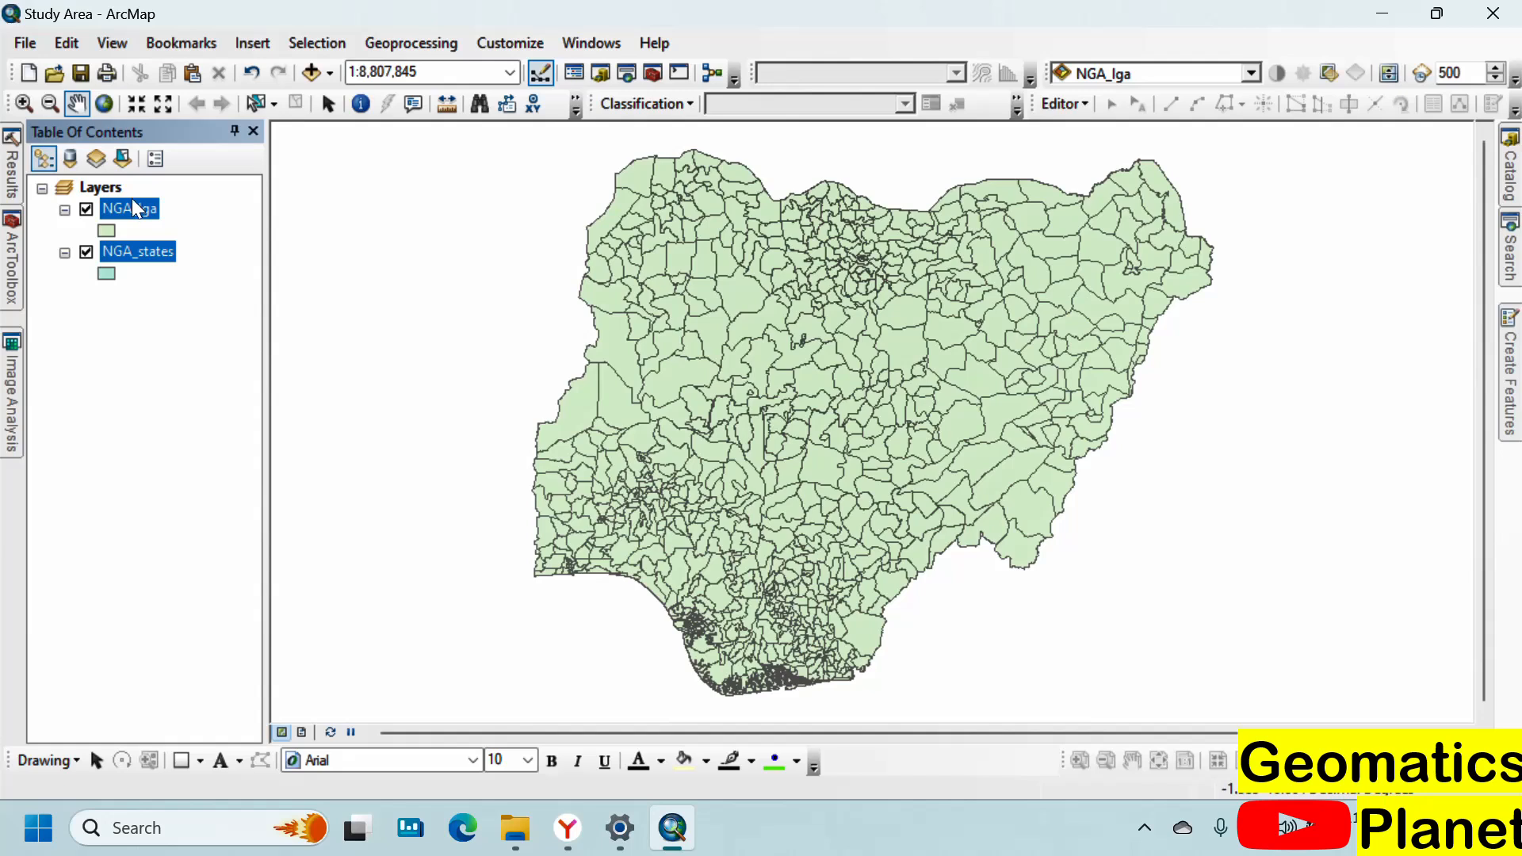
Step: Reorder the layers so that NGA_lga sits below NGA_states
{"action": "left_click_drag", "start_coordinate": [135, 203], "coordinate": [147, 278]}
{"action": "left_click", "coordinate": [89, 234]}
{"action": "left_click_drag", "start_coordinate": [122, 208], "coordinate": [103, 287]}
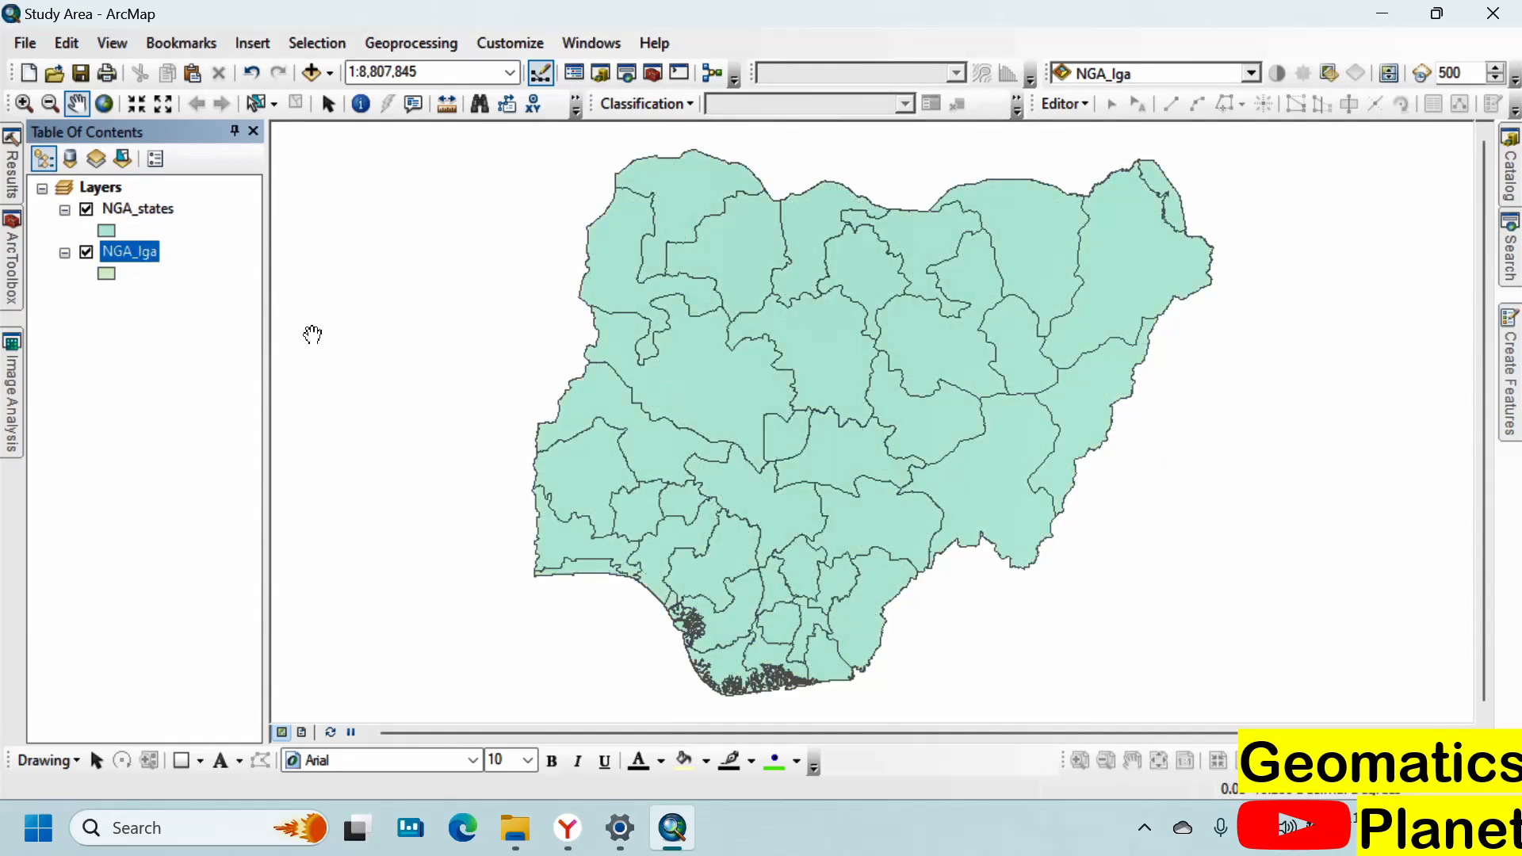
Step: Hide the NGA_lga layer, keep NGA_states displayed, and activate the Select Elements tool
{"action": "left_click", "coordinate": [86, 252], "text": "ctrl"}
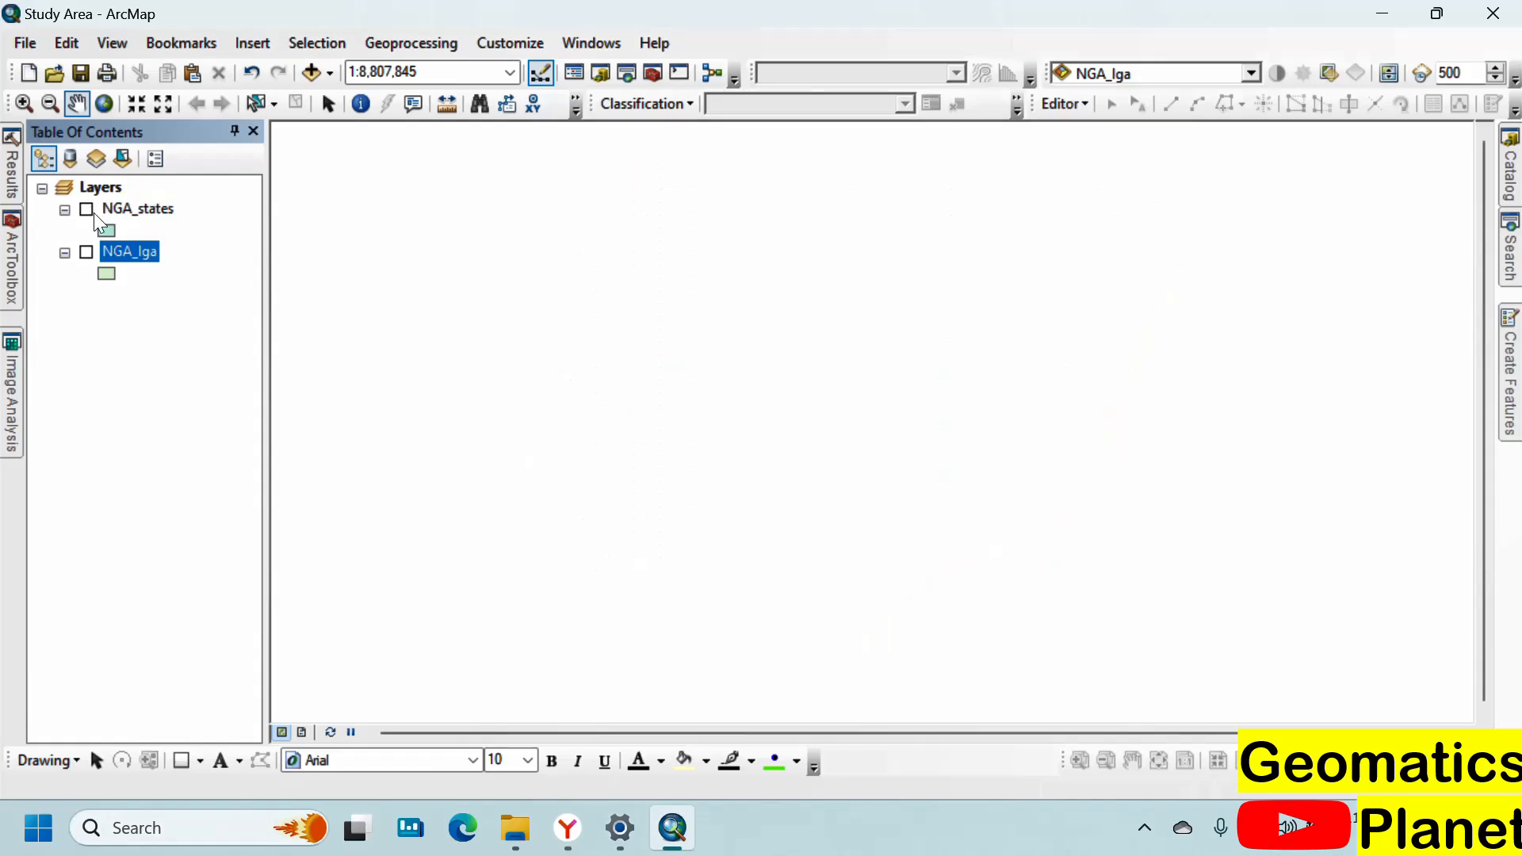
{"action": "left_click", "coordinate": [86, 209]}
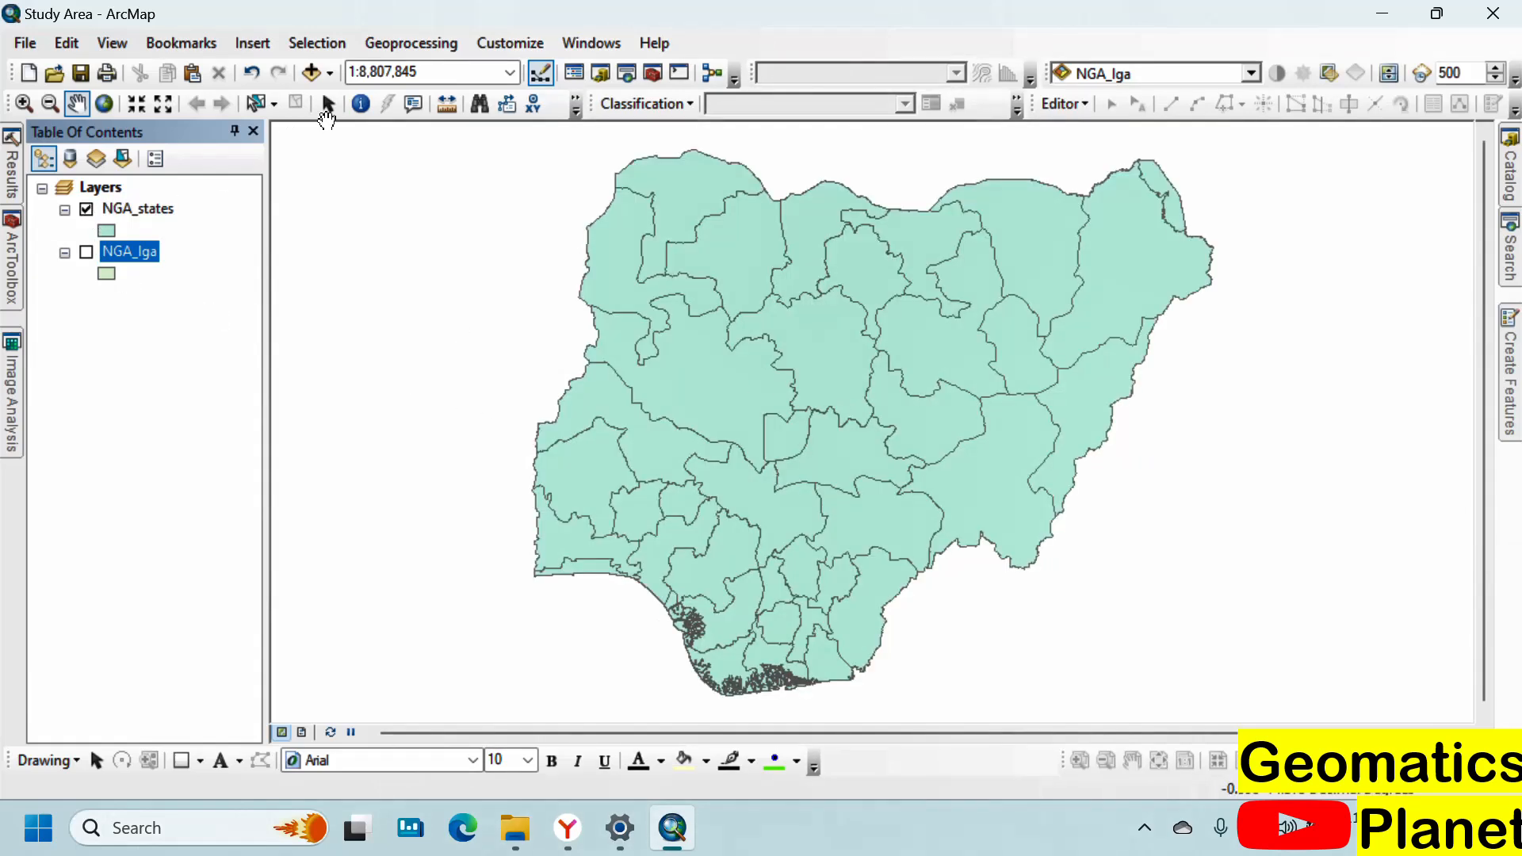
{"action": "left_click", "coordinate": [327, 103]}
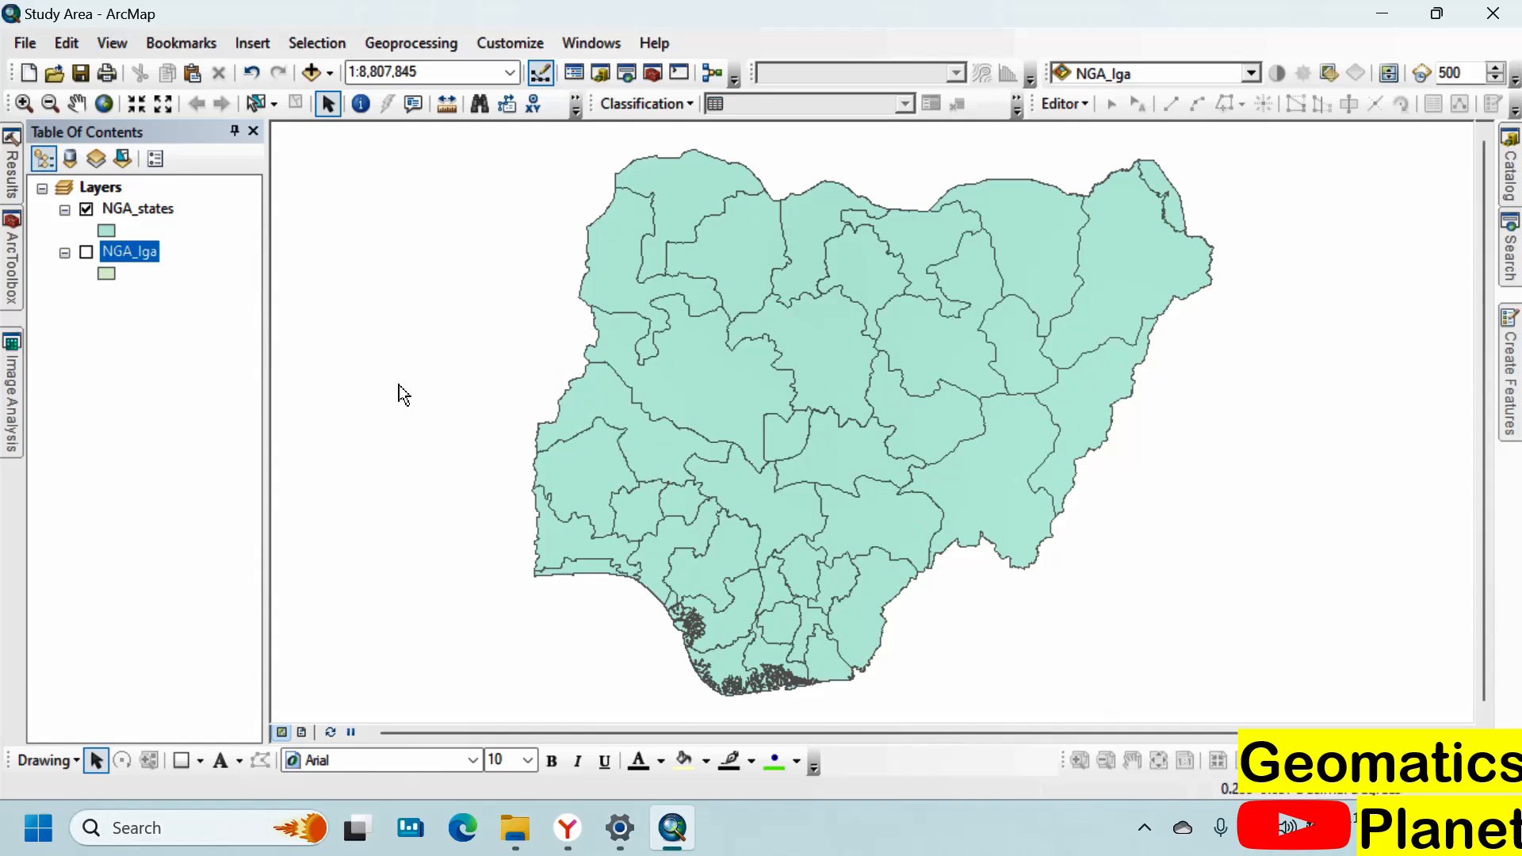
Step: Switch the map to layout view, return briefly to data view, and go back to layout view
{"action": "left_click", "coordinate": [302, 732]}
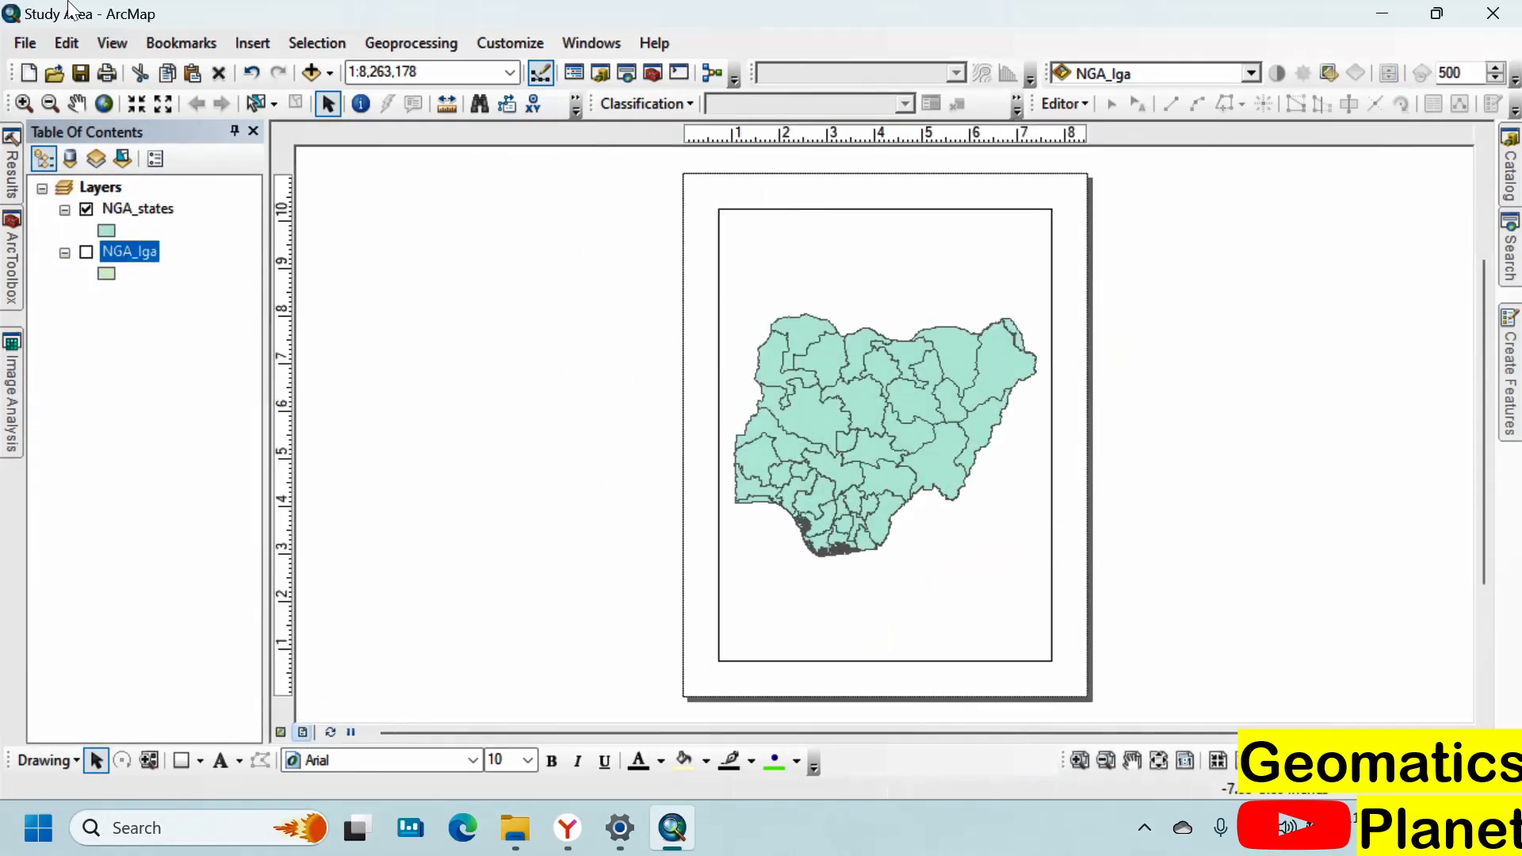
{"action": "left_click", "coordinate": [111, 43]}
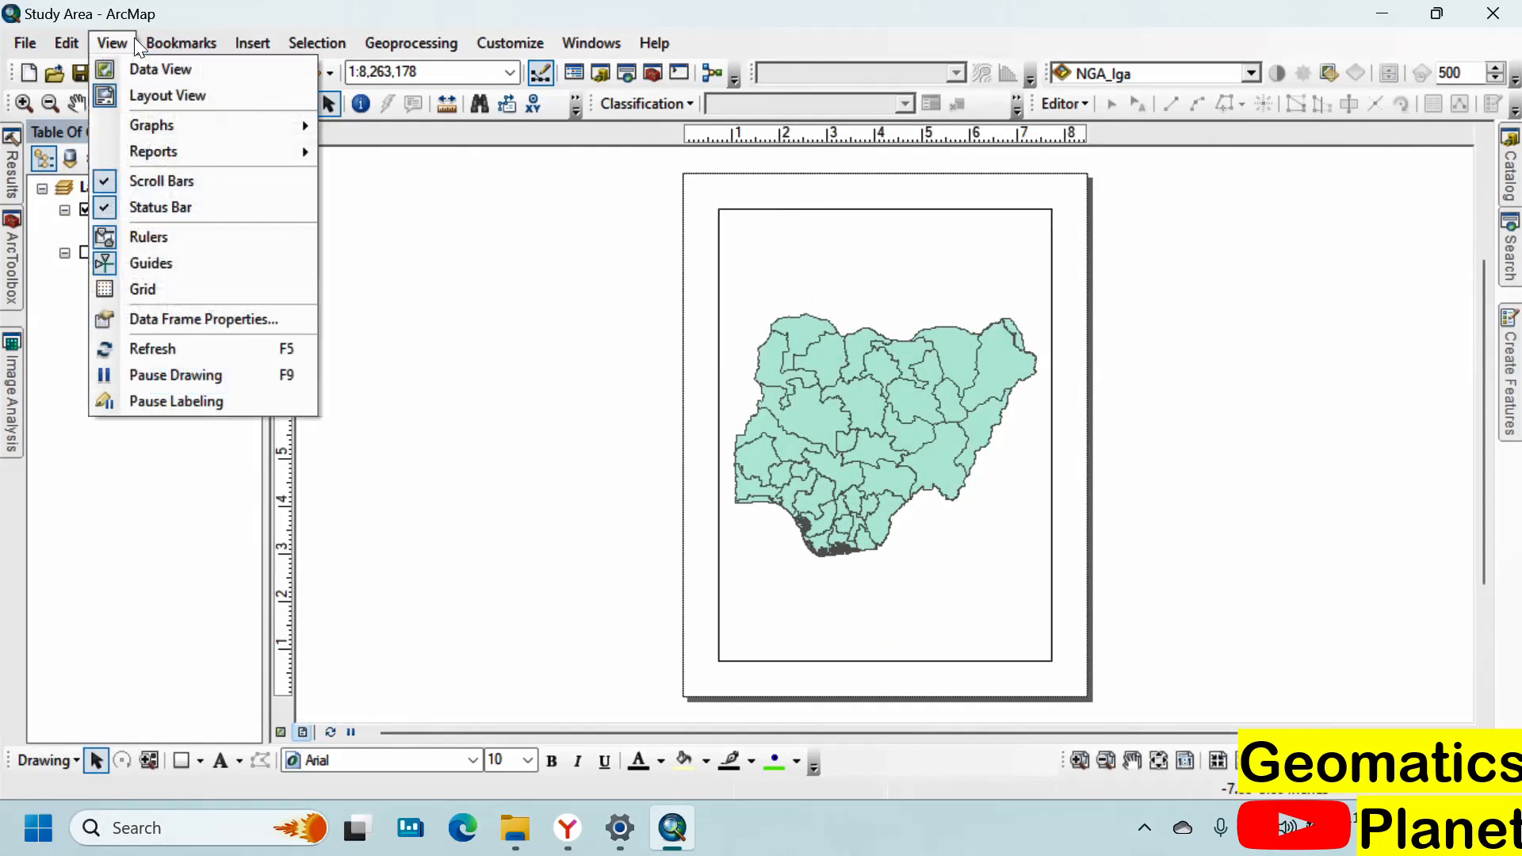
{"action": "left_click", "coordinate": [164, 71]}
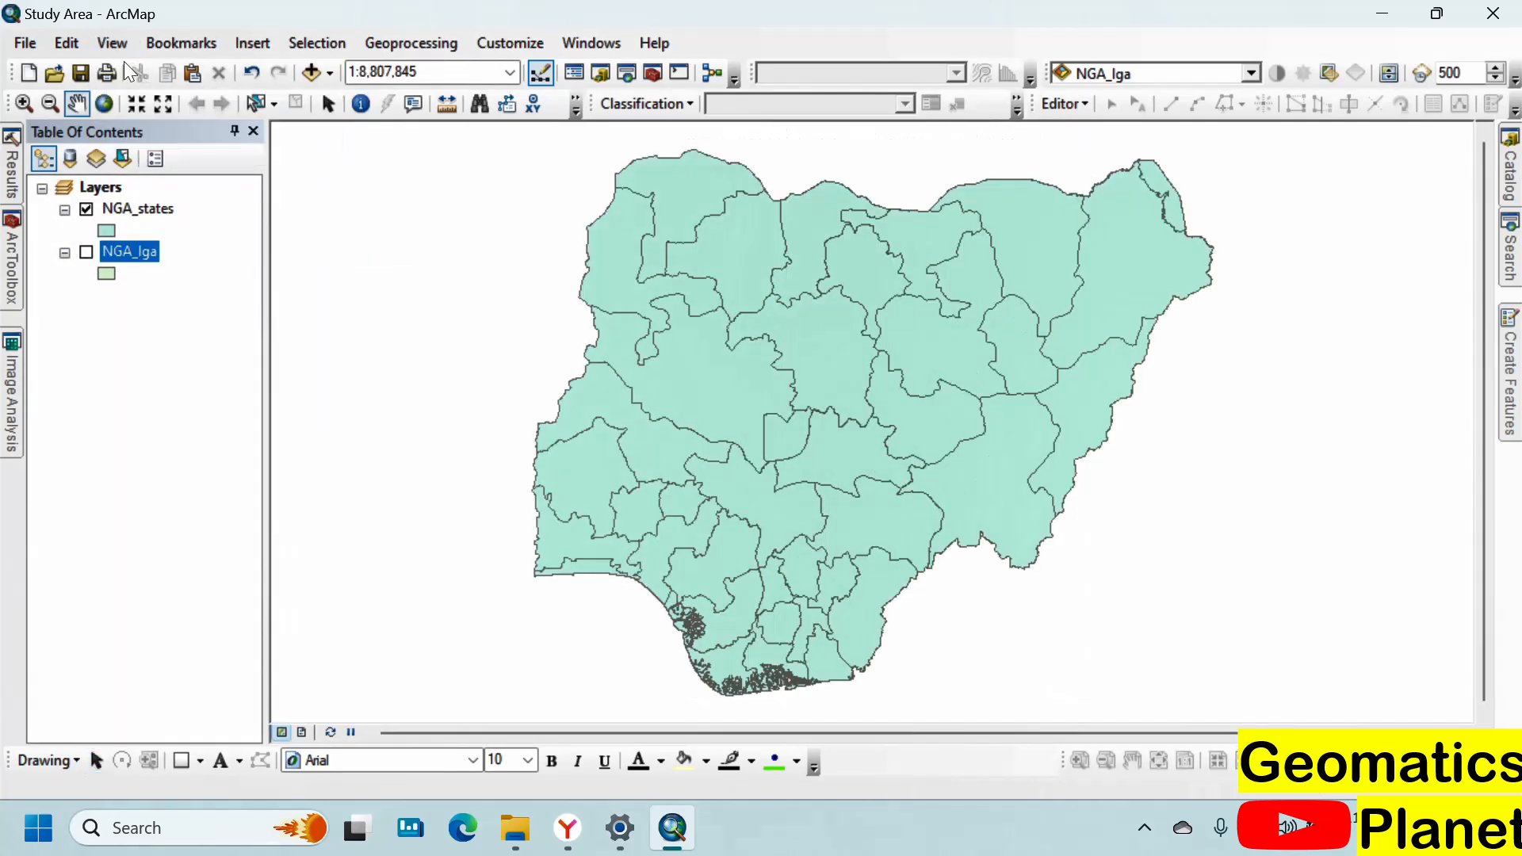
{"action": "left_click", "coordinate": [112, 43]}
{"action": "left_click", "coordinate": [136, 92]}
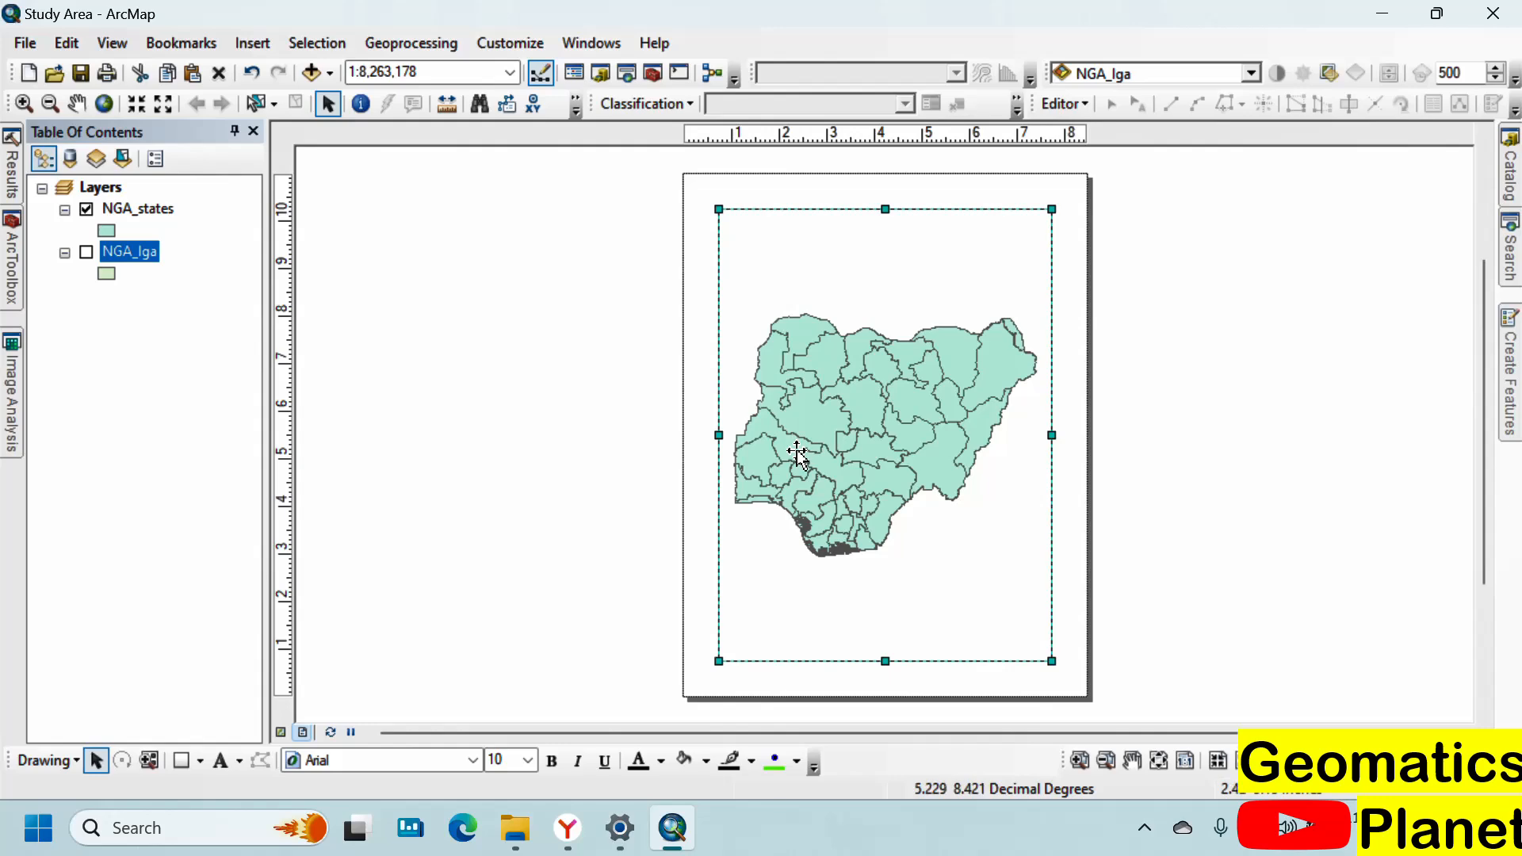
Step: Set the page orientation to Landscape in the page and print setup
{"action": "left_click", "coordinate": [24, 43]}
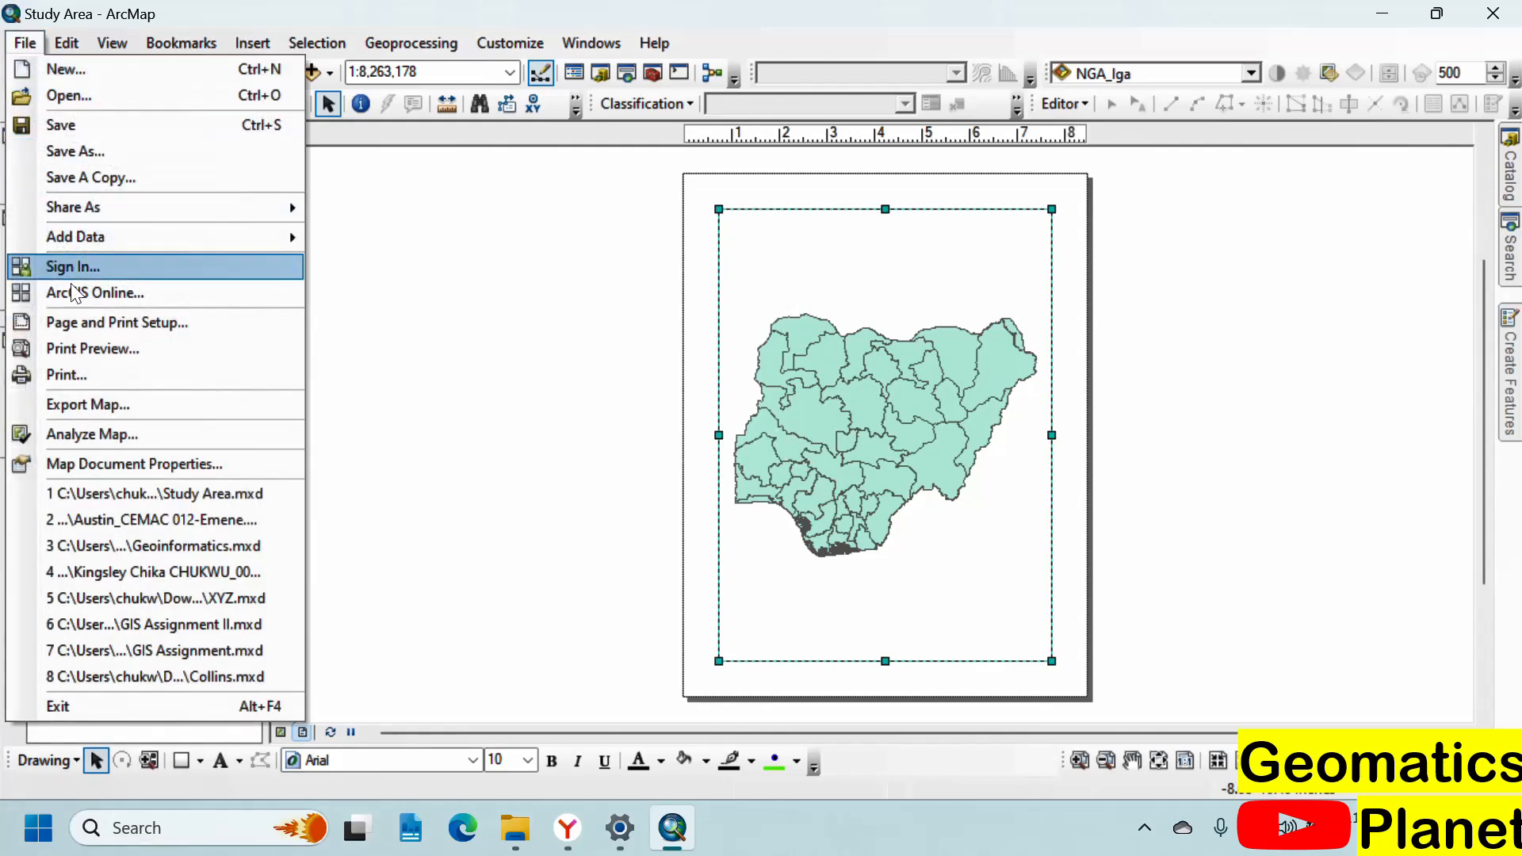
{"action": "left_click", "coordinate": [210, 322]}
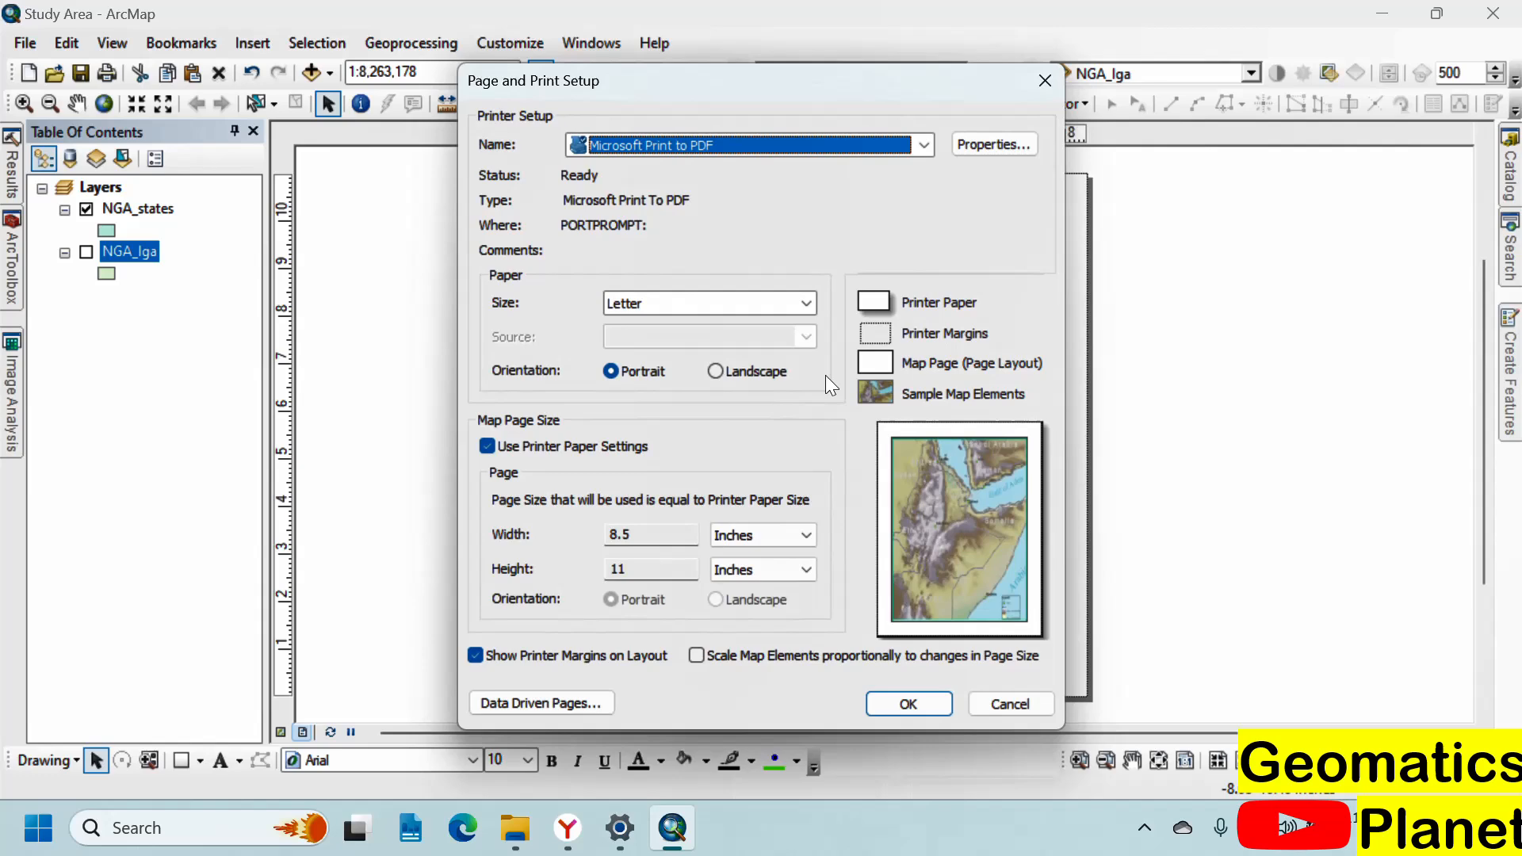
{"action": "left_click", "coordinate": [774, 375]}
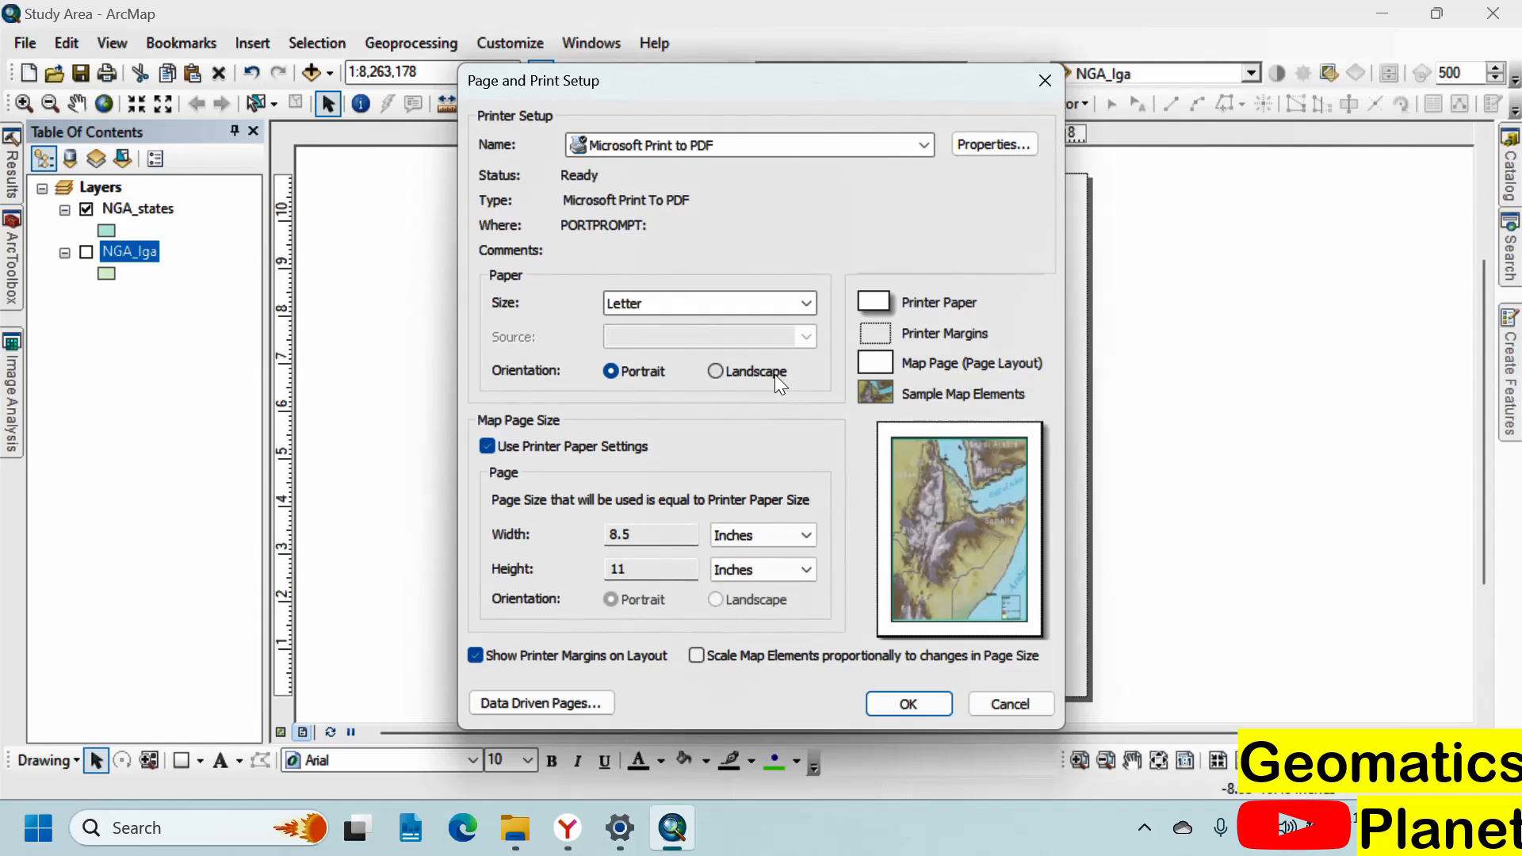
{"action": "left_click", "coordinate": [900, 703]}
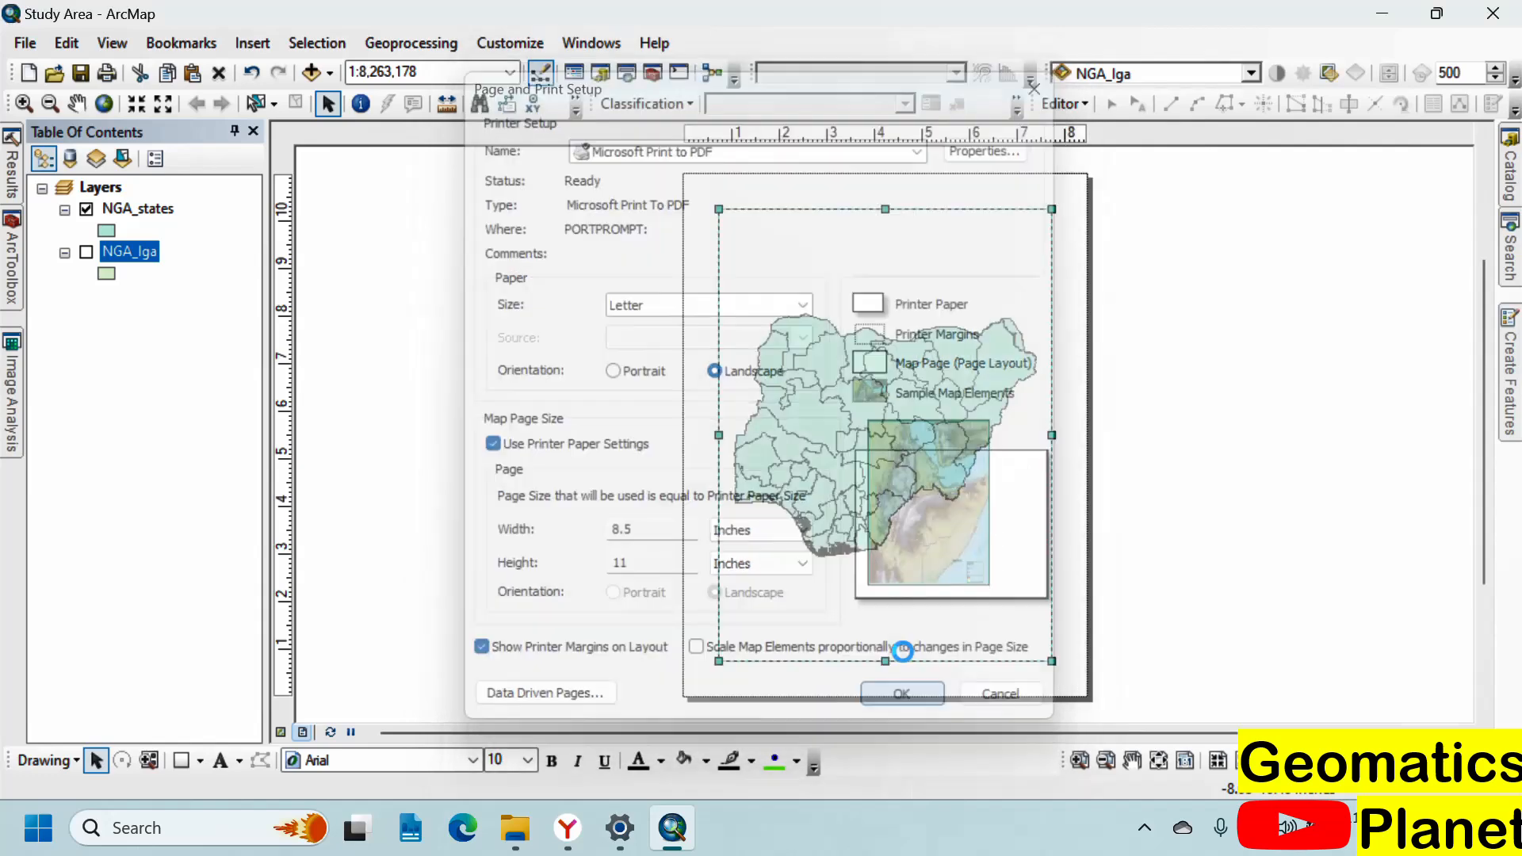
Step: Move the data frame to the upper part of the page and shorten it to about 4.6 inches high
{"action": "left_click_drag", "start_coordinate": [827, 351], "coordinate": [817, 498]}
{"action": "left_click_drag", "start_coordinate": [800, 213], "coordinate": [822, 364]}
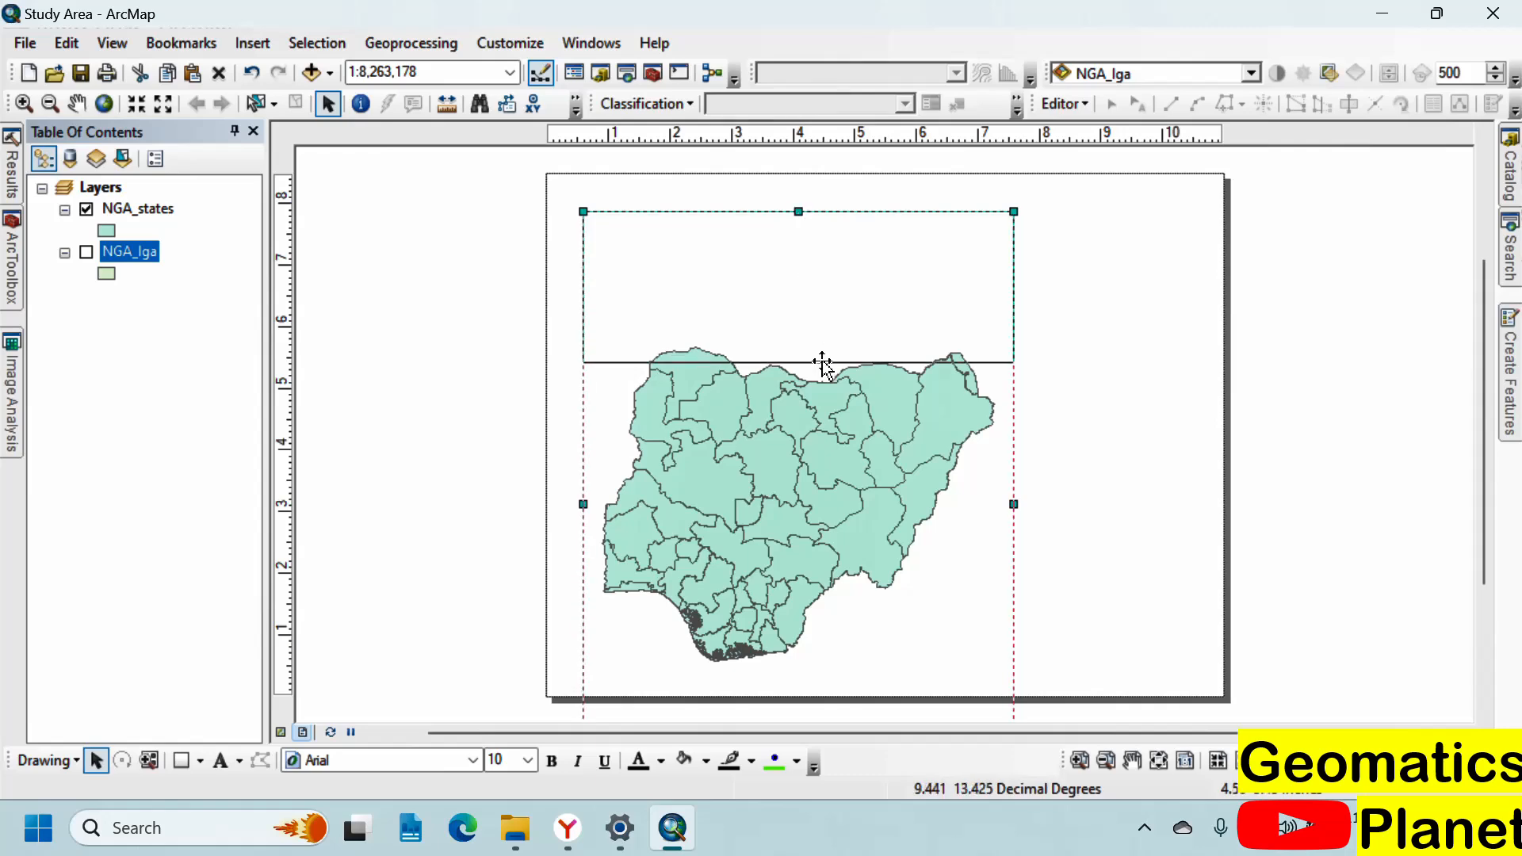
{"action": "left_click_drag", "start_coordinate": [811, 475], "coordinate": [825, 314]}
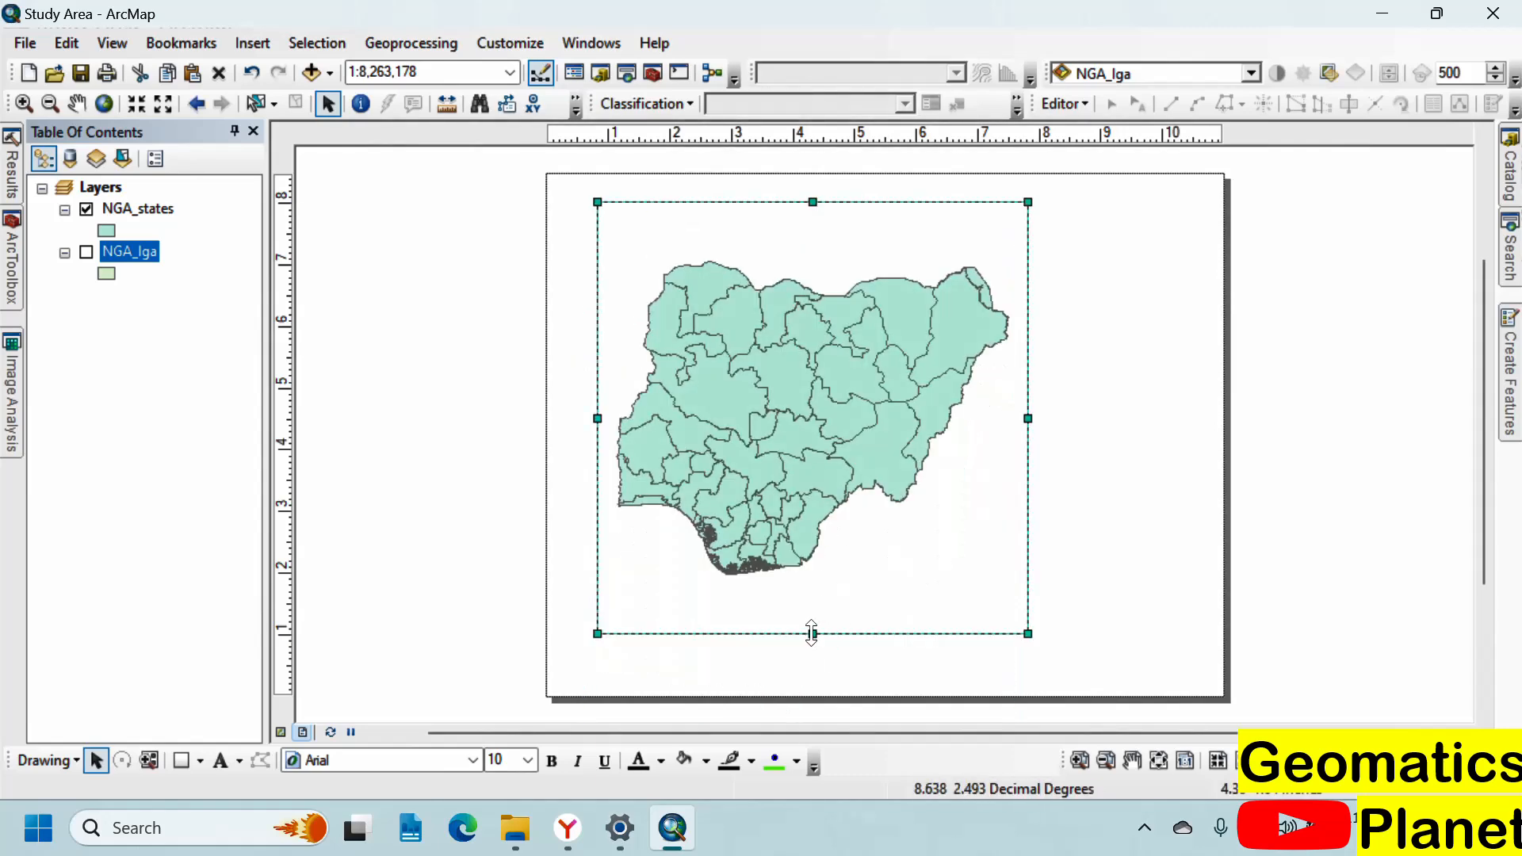
{"action": "left_click_drag", "start_coordinate": [812, 634], "coordinate": [817, 486]}
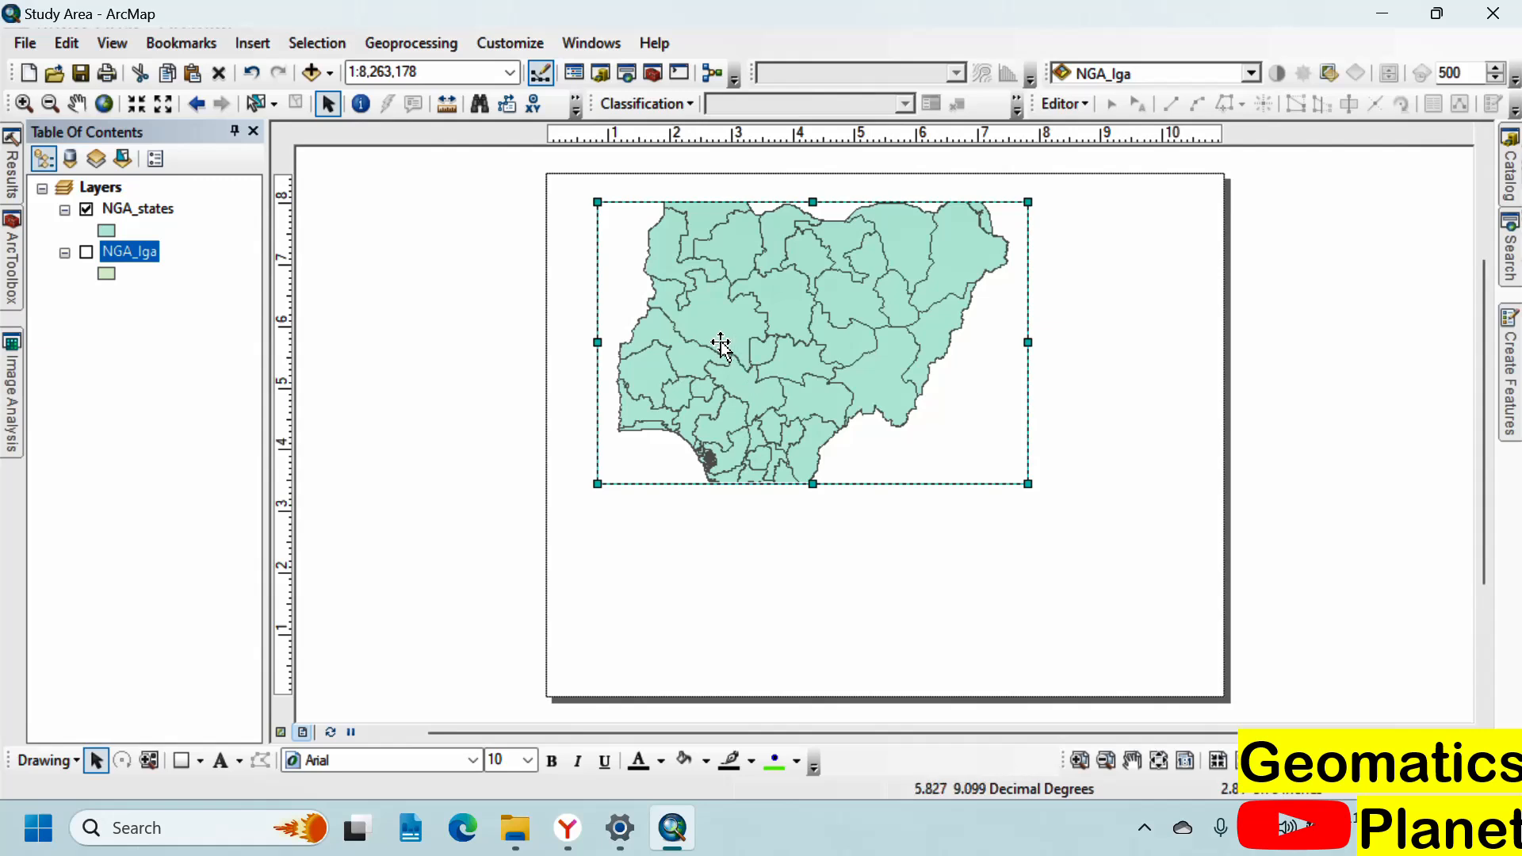
Step: Fit the NGA_lga extent in the data frame, and place the frame at the page's upper right, narrowed to about 5.1 inches wide
{"action": "right_click", "coordinate": [127, 252]}
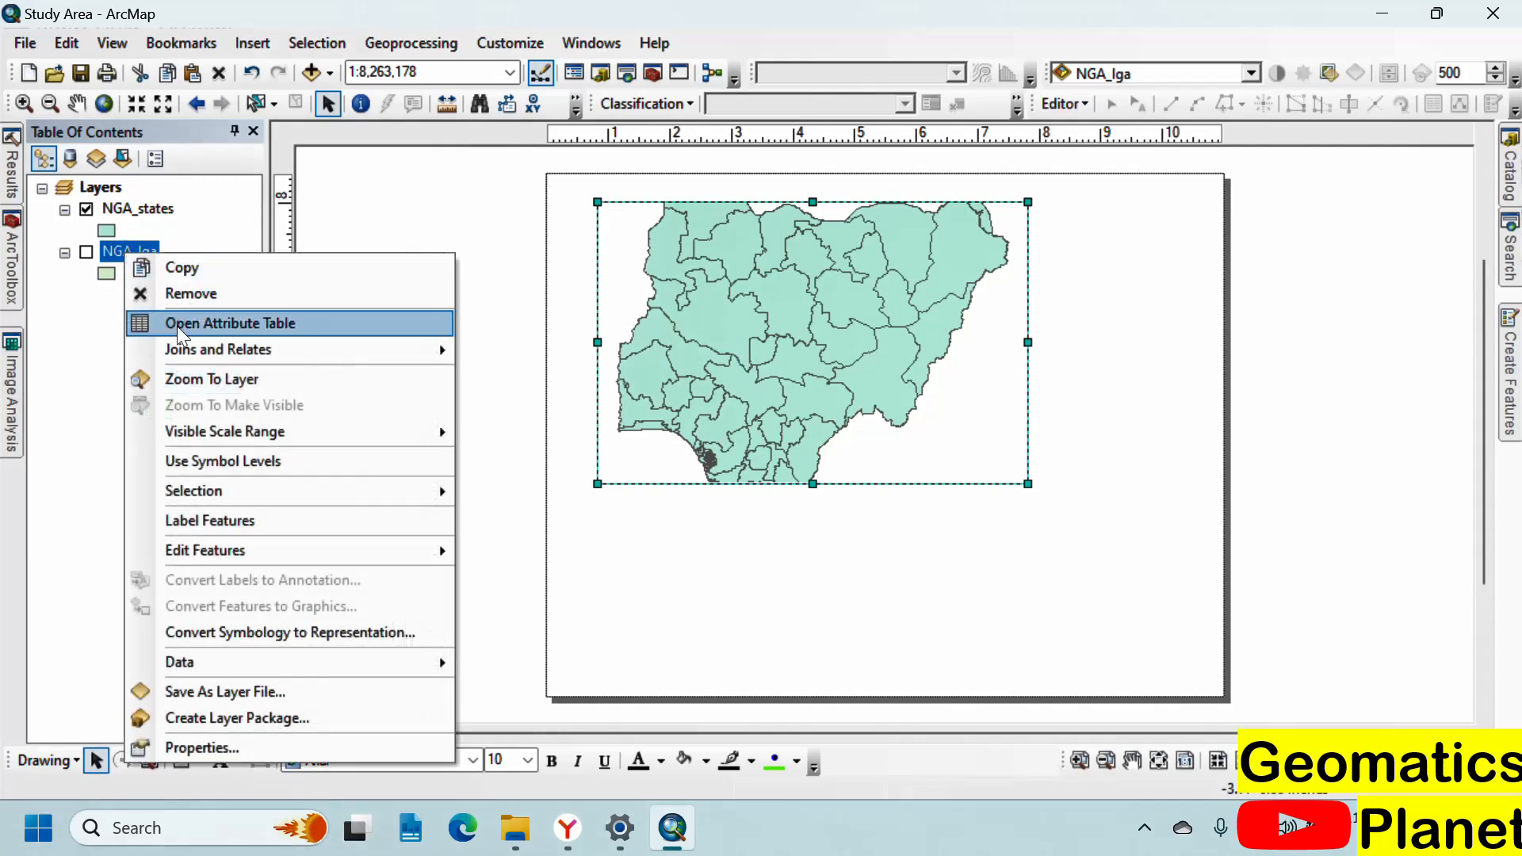
{"action": "left_click", "coordinate": [183, 378]}
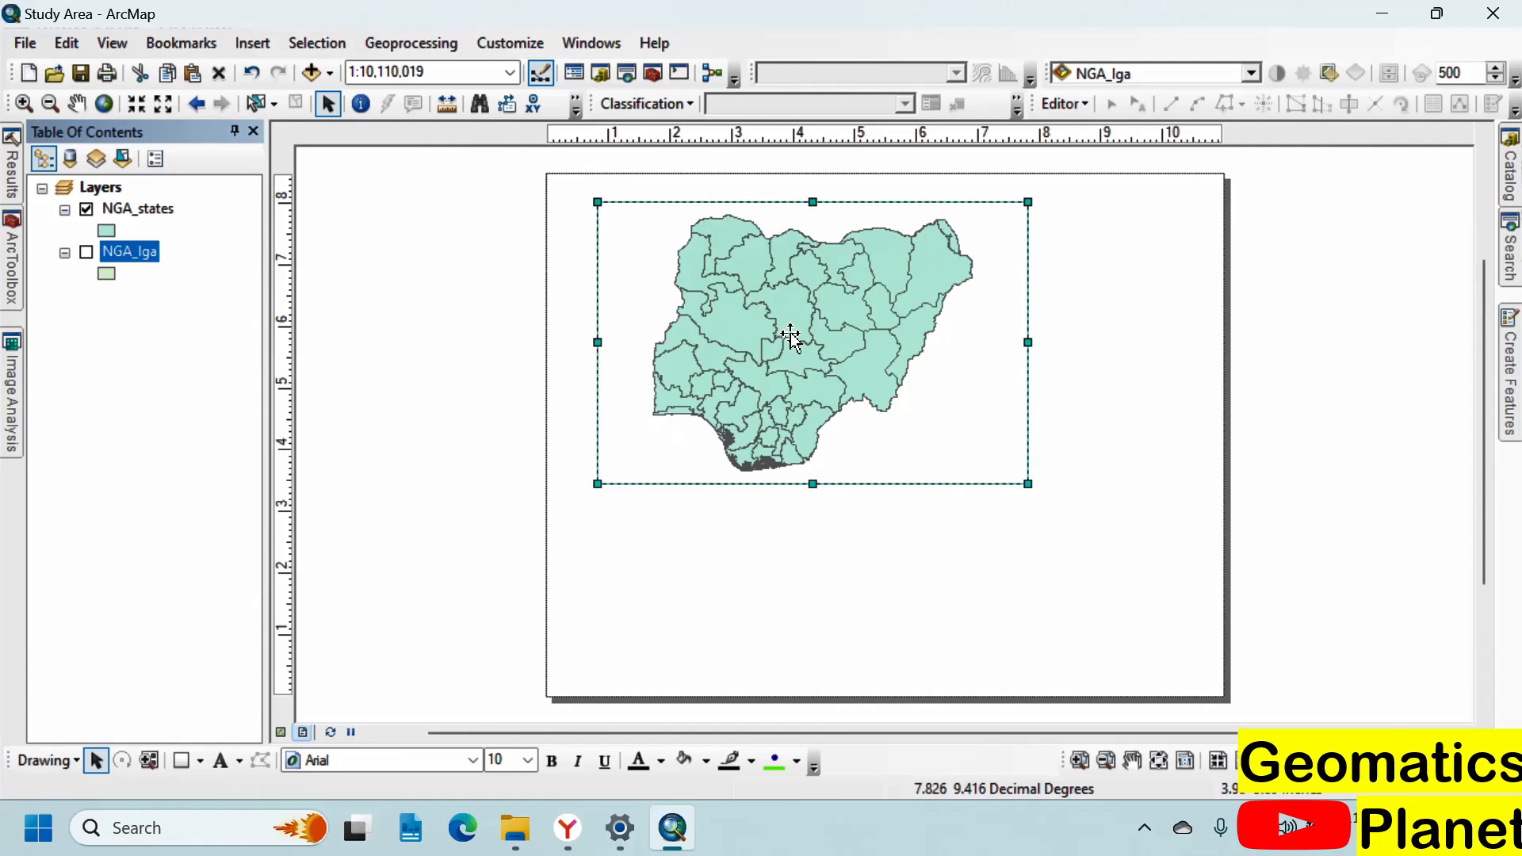
{"action": "left_click_drag", "start_coordinate": [719, 345], "coordinate": [931, 329]}
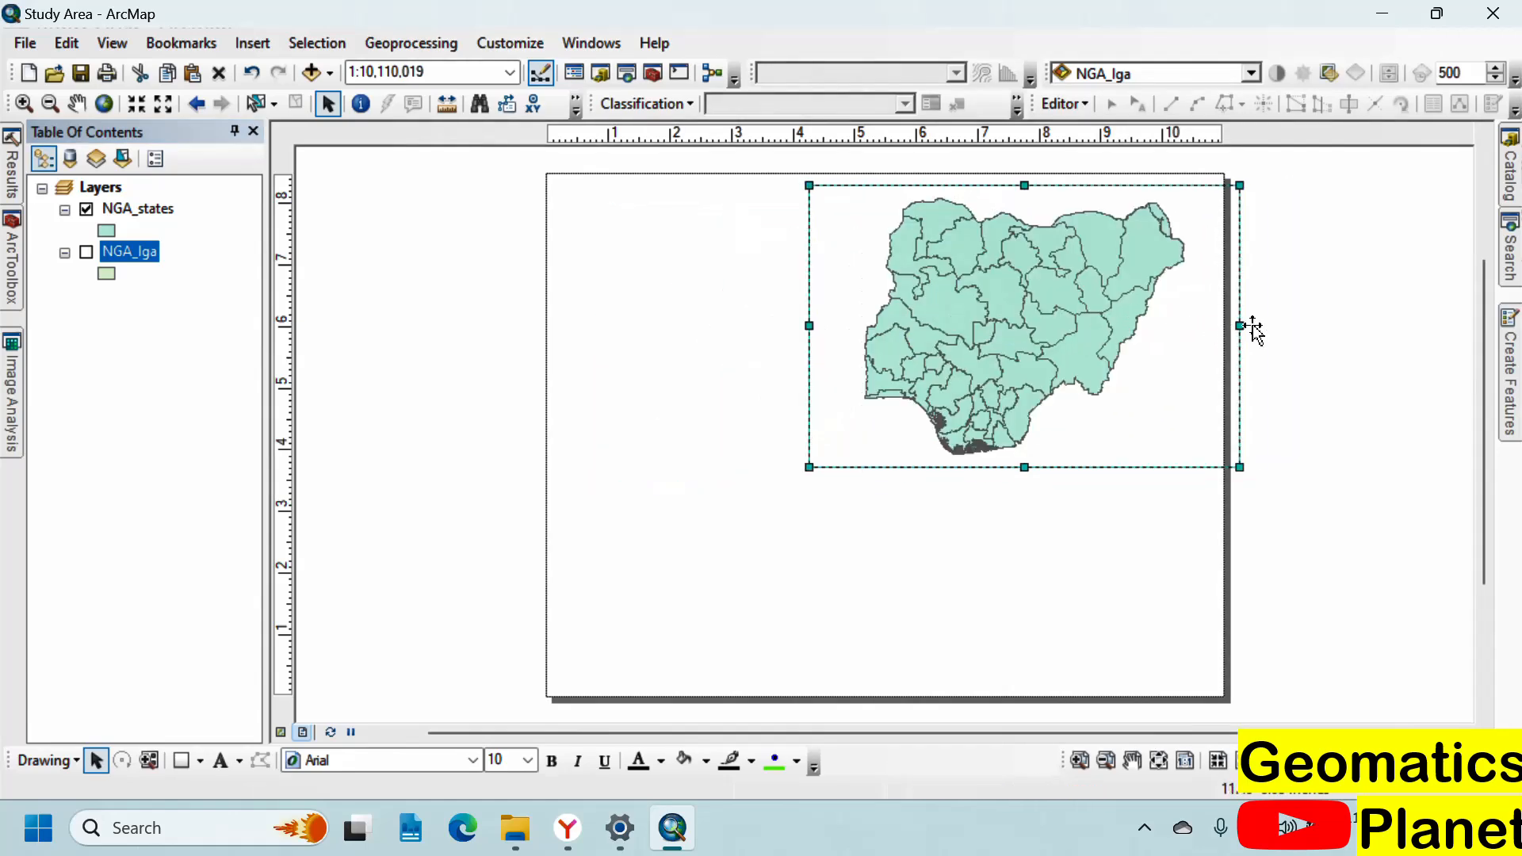
{"action": "left_click_drag", "start_coordinate": [1242, 325], "coordinate": [1197, 326]}
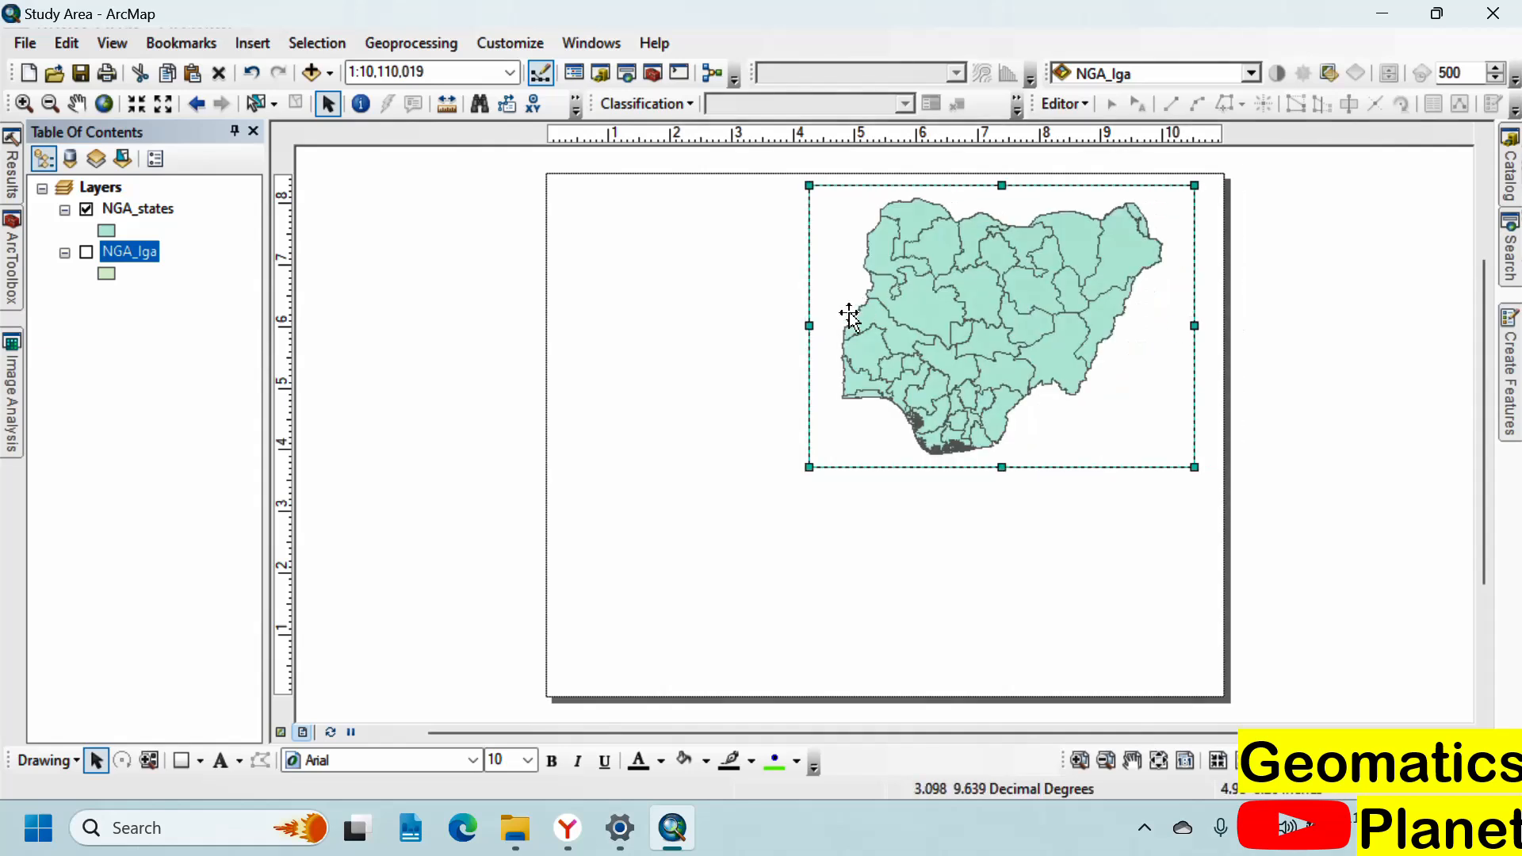
{"action": "left_click_drag", "start_coordinate": [814, 325], "coordinate": [852, 325]}
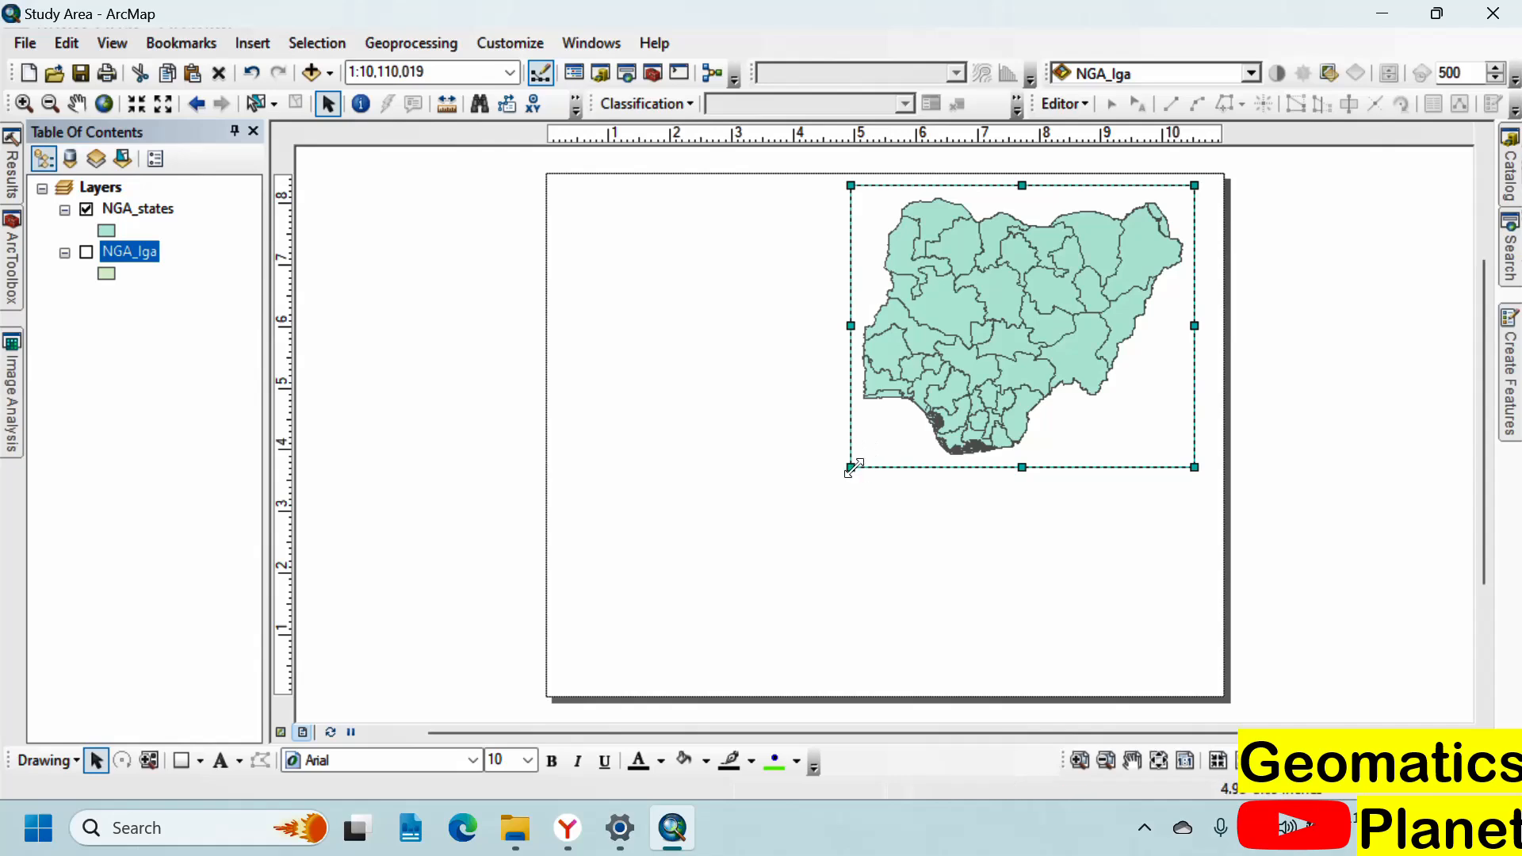
{"action": "left_click_drag", "start_coordinate": [851, 467], "coordinate": [876, 470]}
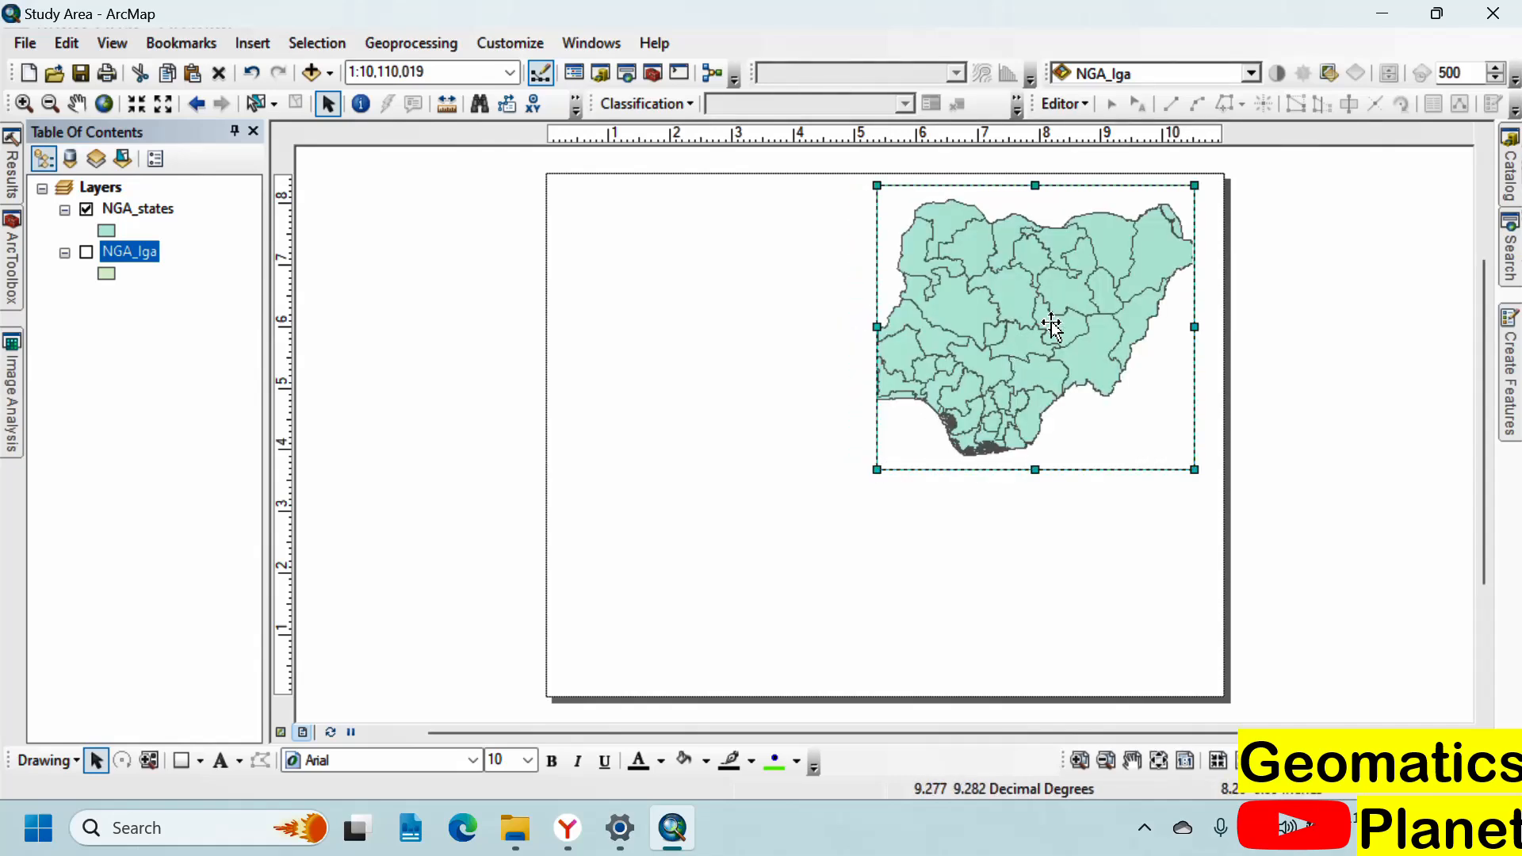
{"action": "left_click_drag", "start_coordinate": [1051, 321], "coordinate": [1060, 328]}
Step: Add guides near the page's upper-left corner: vertical at about 0.1 and 0.4 inches, horizontal at about 8.4 and 8.1 inches
{"action": "scroll", "coordinate": [568, 160], "scroll_direction": "up", "scroll_amount": 4}
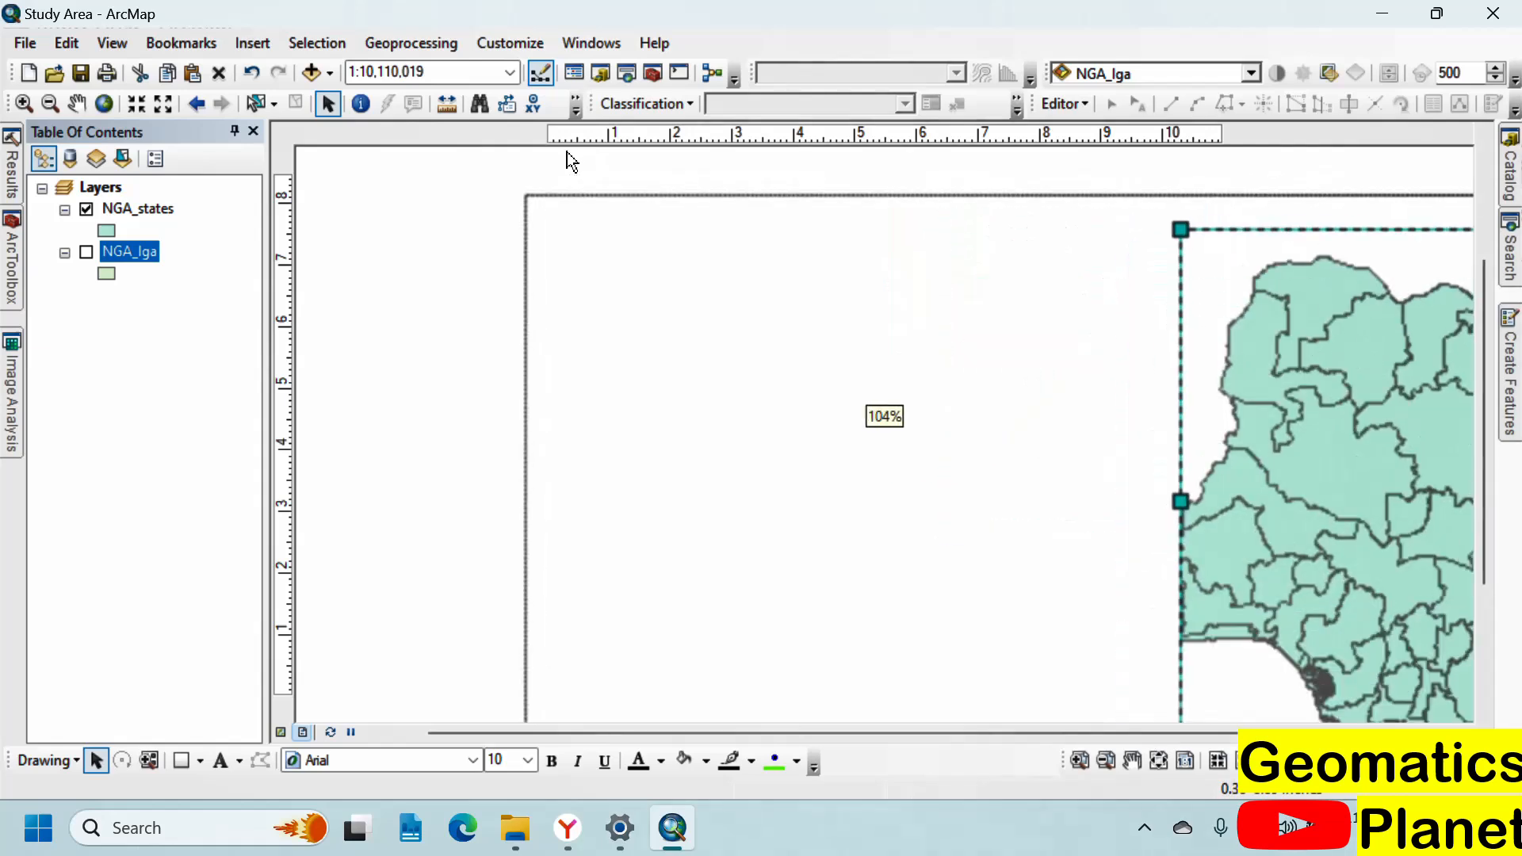
{"action": "scroll", "coordinate": [505, 198], "scroll_direction": "up", "scroll_amount": 5}
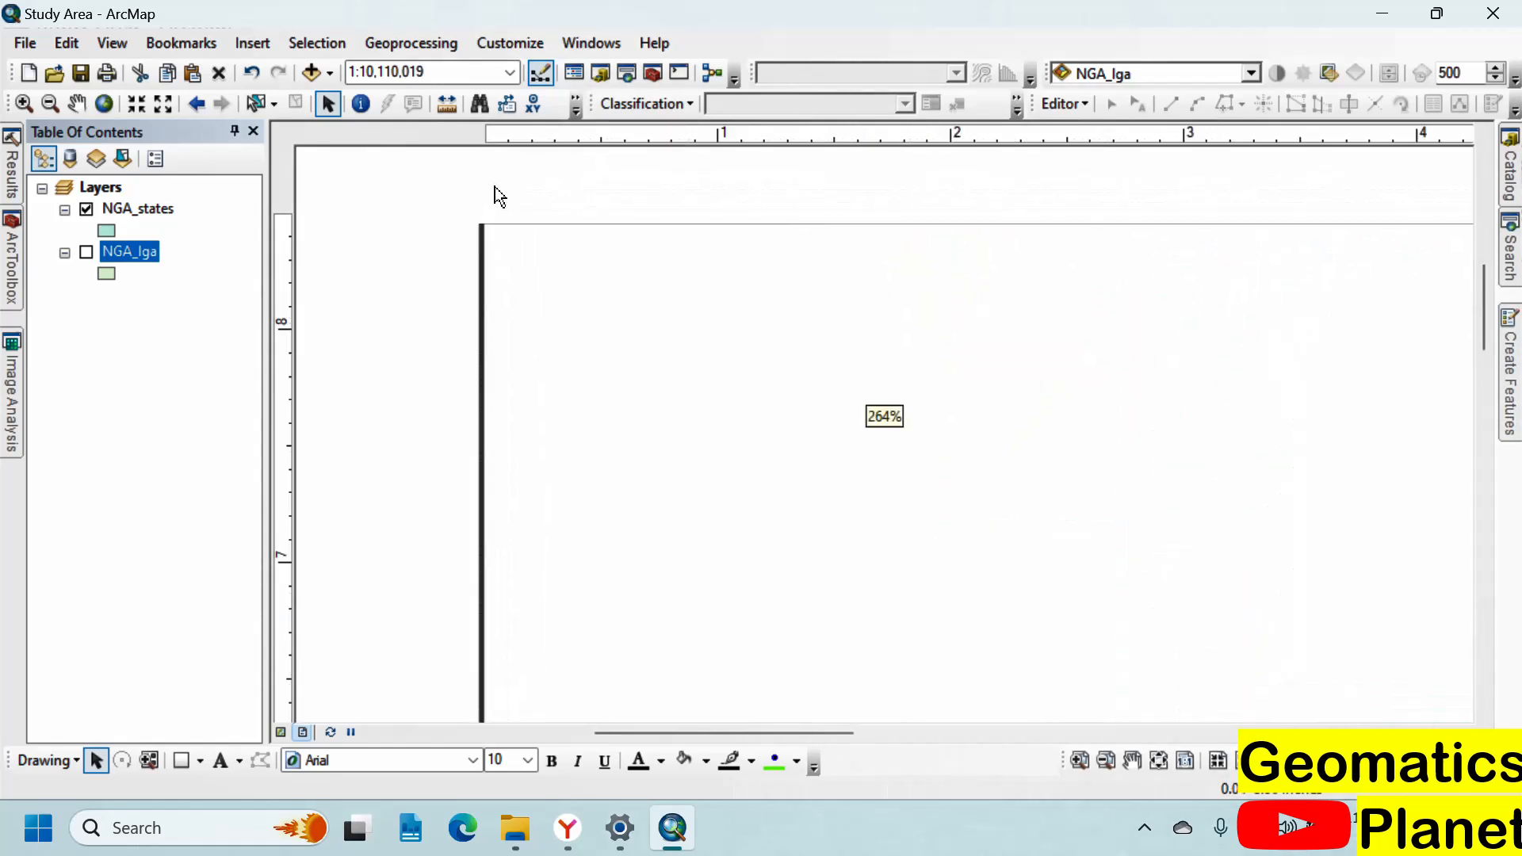
{"action": "left_click", "coordinate": [516, 139]}
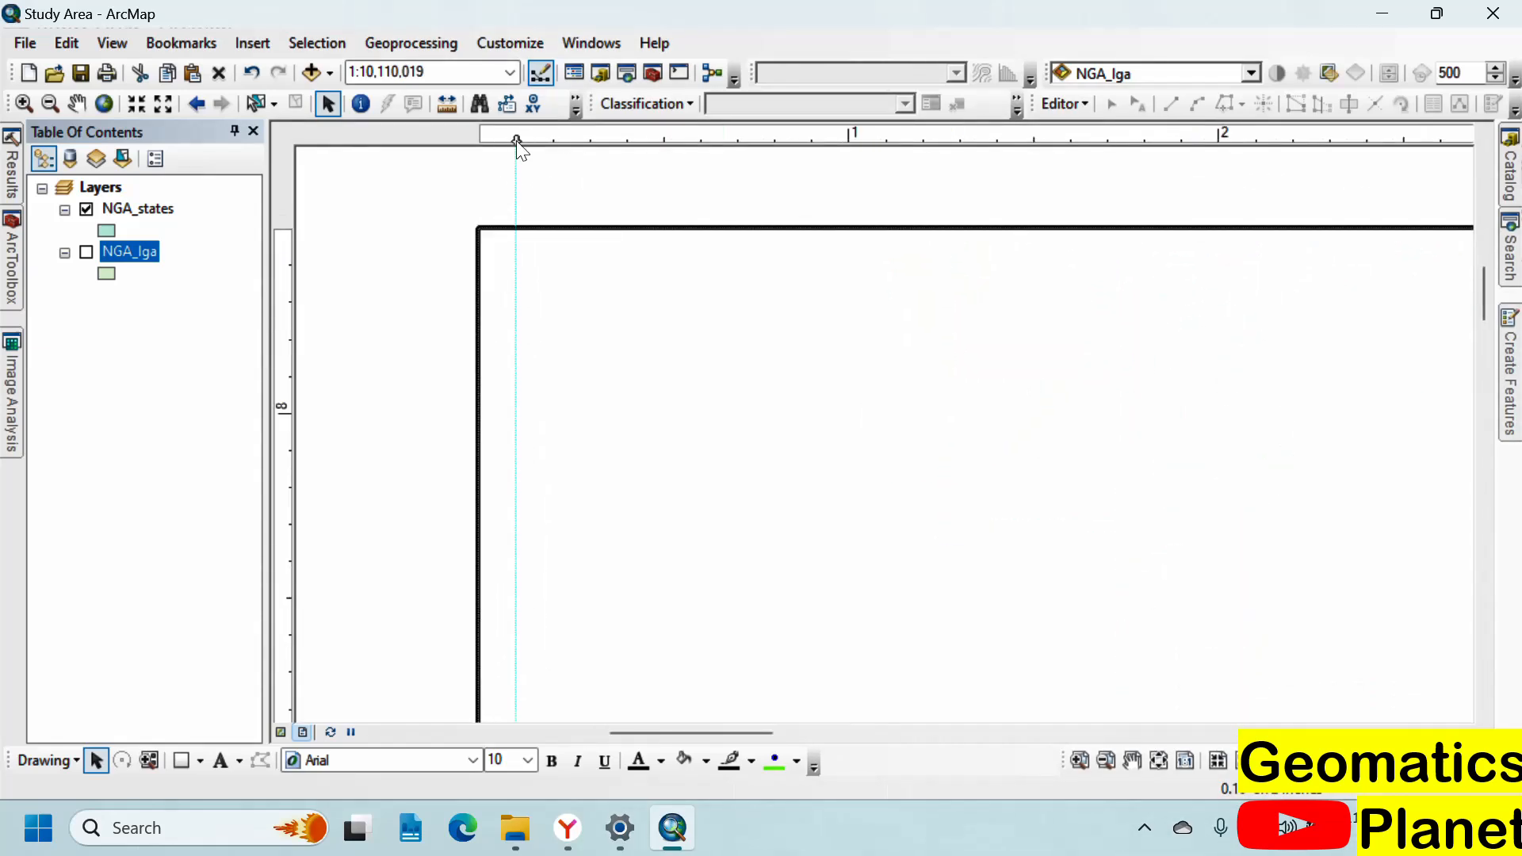
{"action": "left_click", "coordinate": [291, 266]}
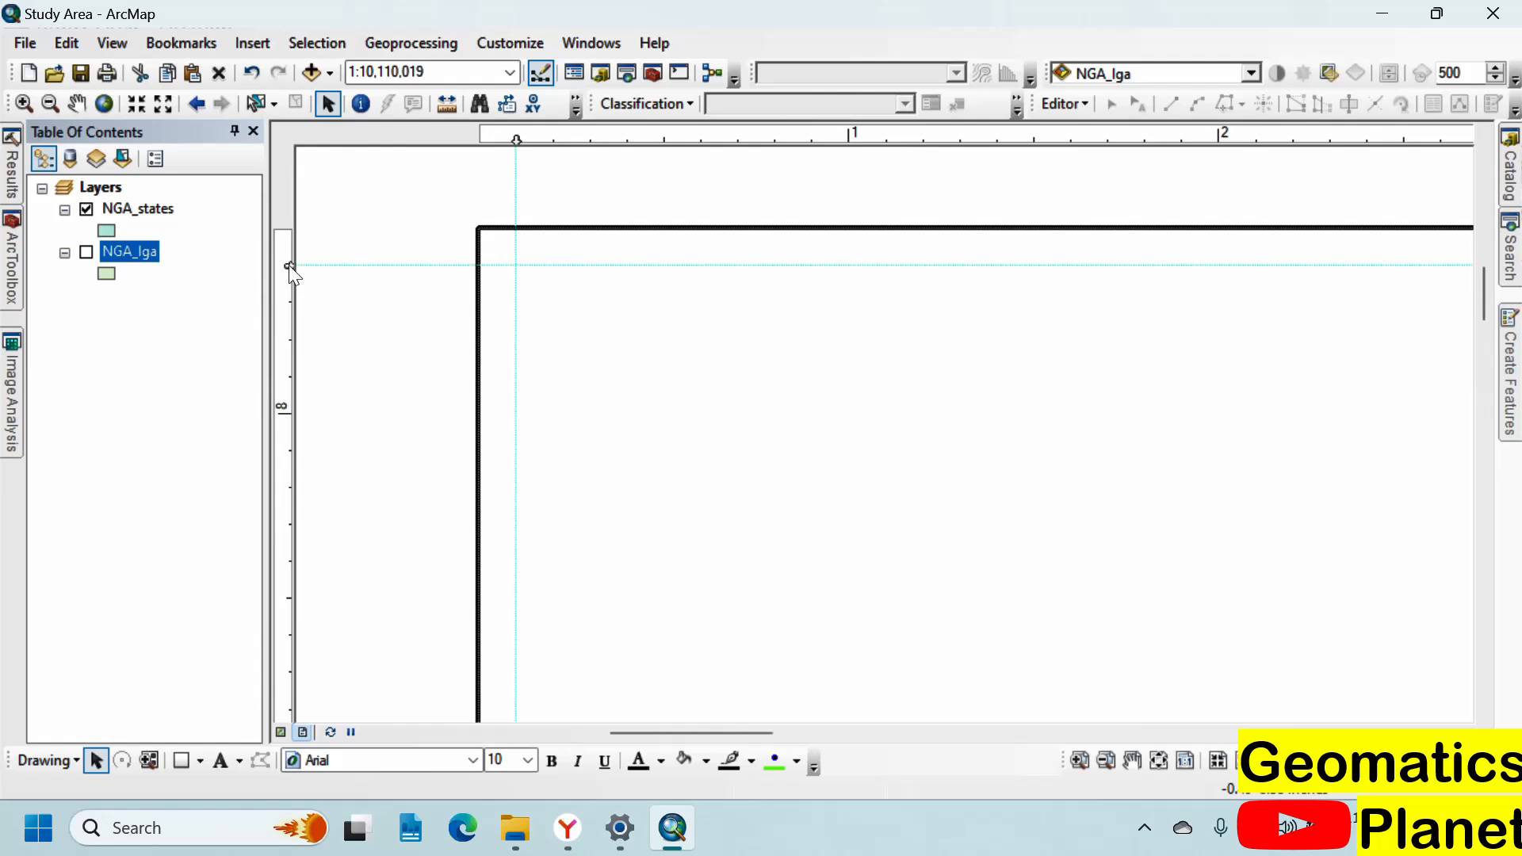
{"action": "left_click", "coordinate": [628, 139]}
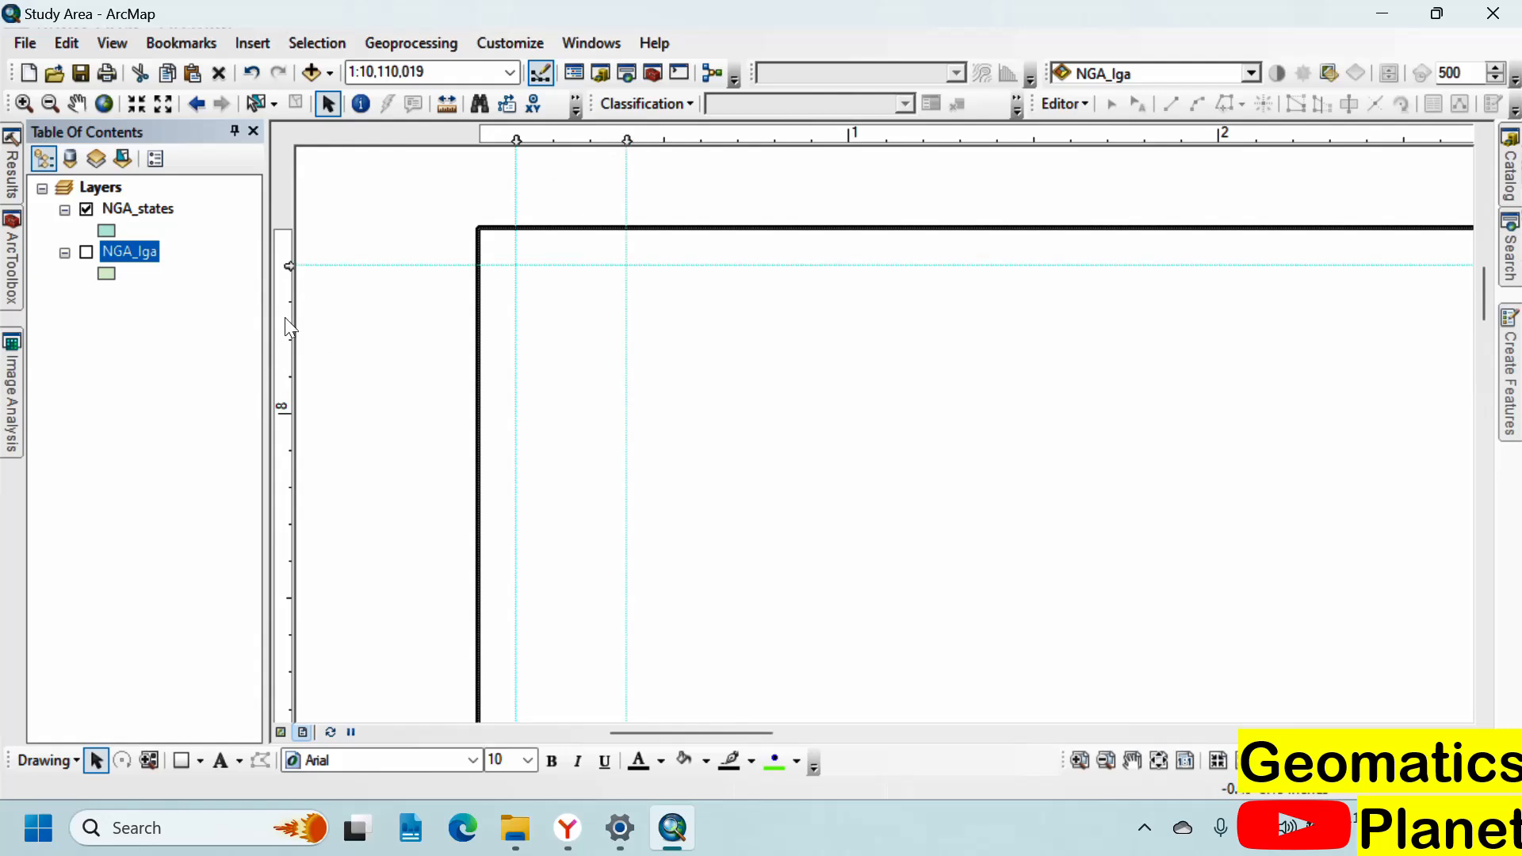
{"action": "left_click", "coordinate": [293, 377]}
Step: Add guides near the page's lower-right corner: vertical at about 10.9 and 10.6 inches, horizontal at about 0.1 and 0.4 inches
{"action": "scroll", "coordinate": [642, 313], "scroll_direction": "up", "scroll_amount": 3}
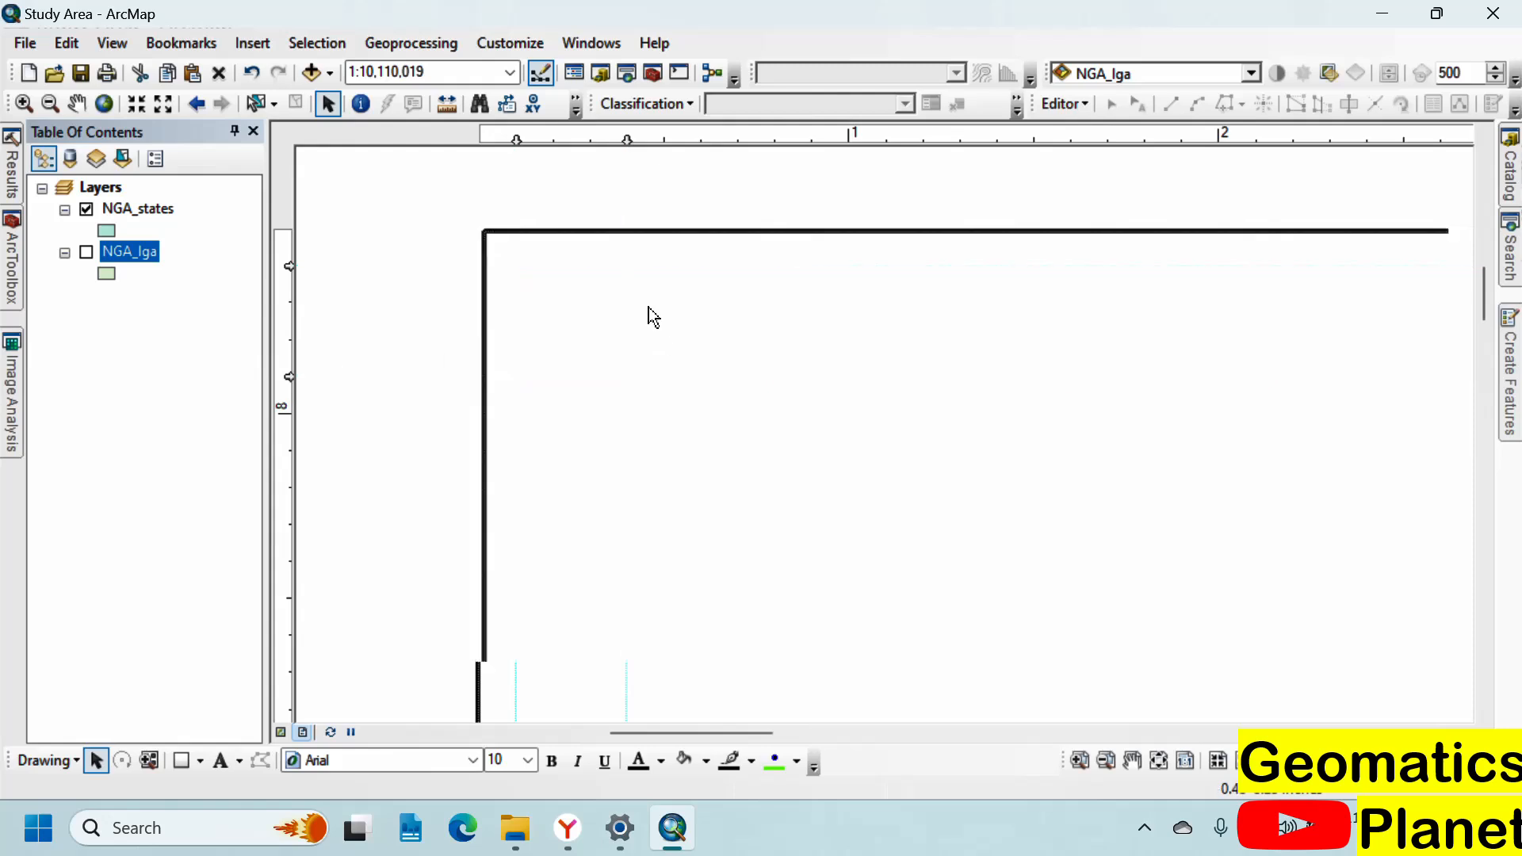
{"action": "scroll", "coordinate": [921, 353], "scroll_direction": "up", "scroll_amount": 3}
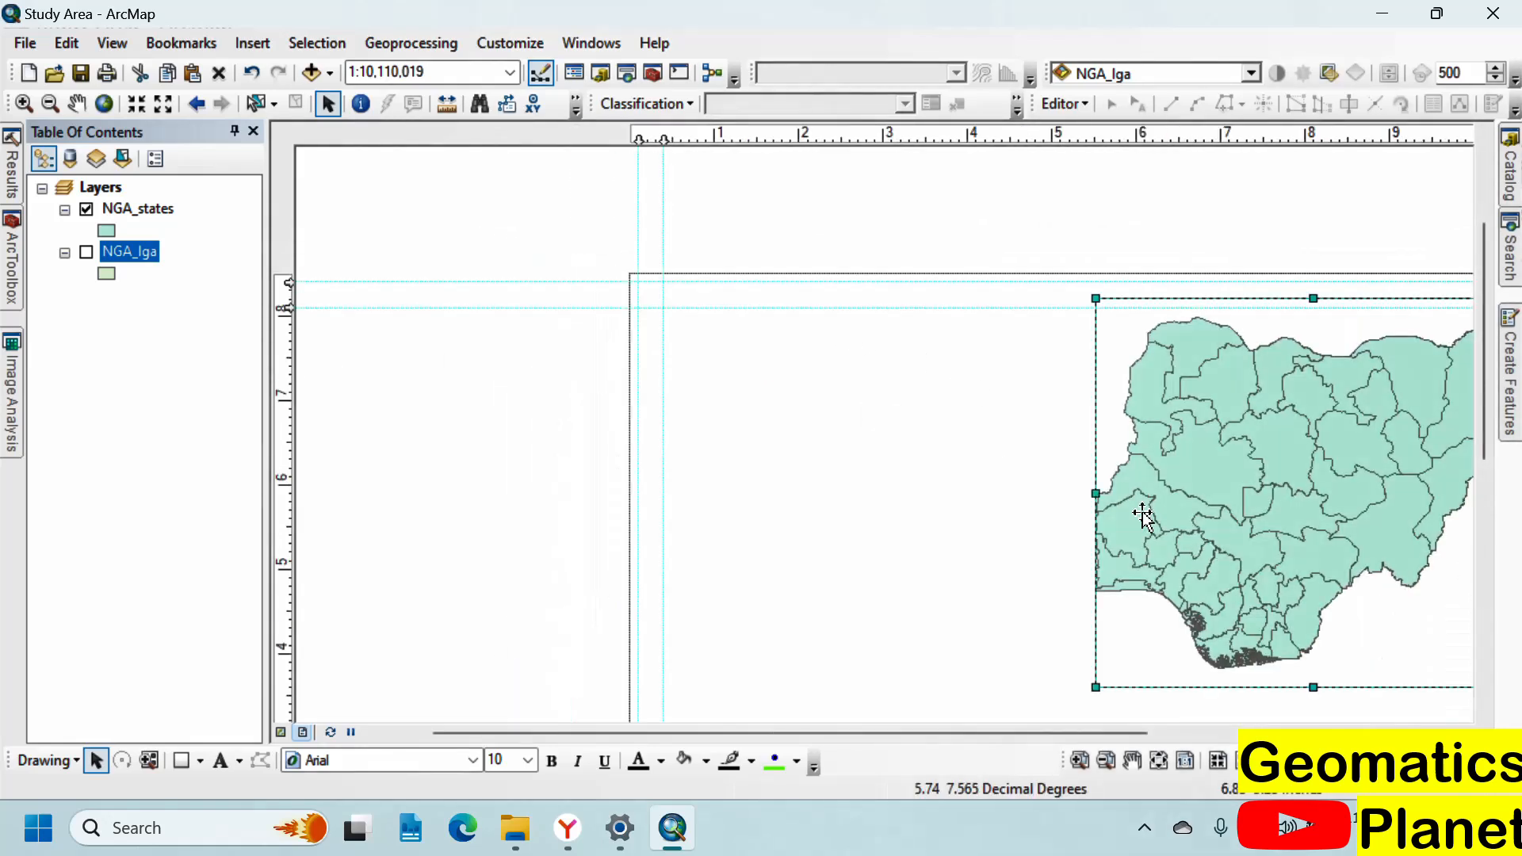
{"action": "scroll", "coordinate": [679, 336], "scroll_direction": "up", "scroll_amount": 2}
{"action": "scroll", "coordinate": [982, 530], "scroll_direction": "up", "scroll_amount": 3}
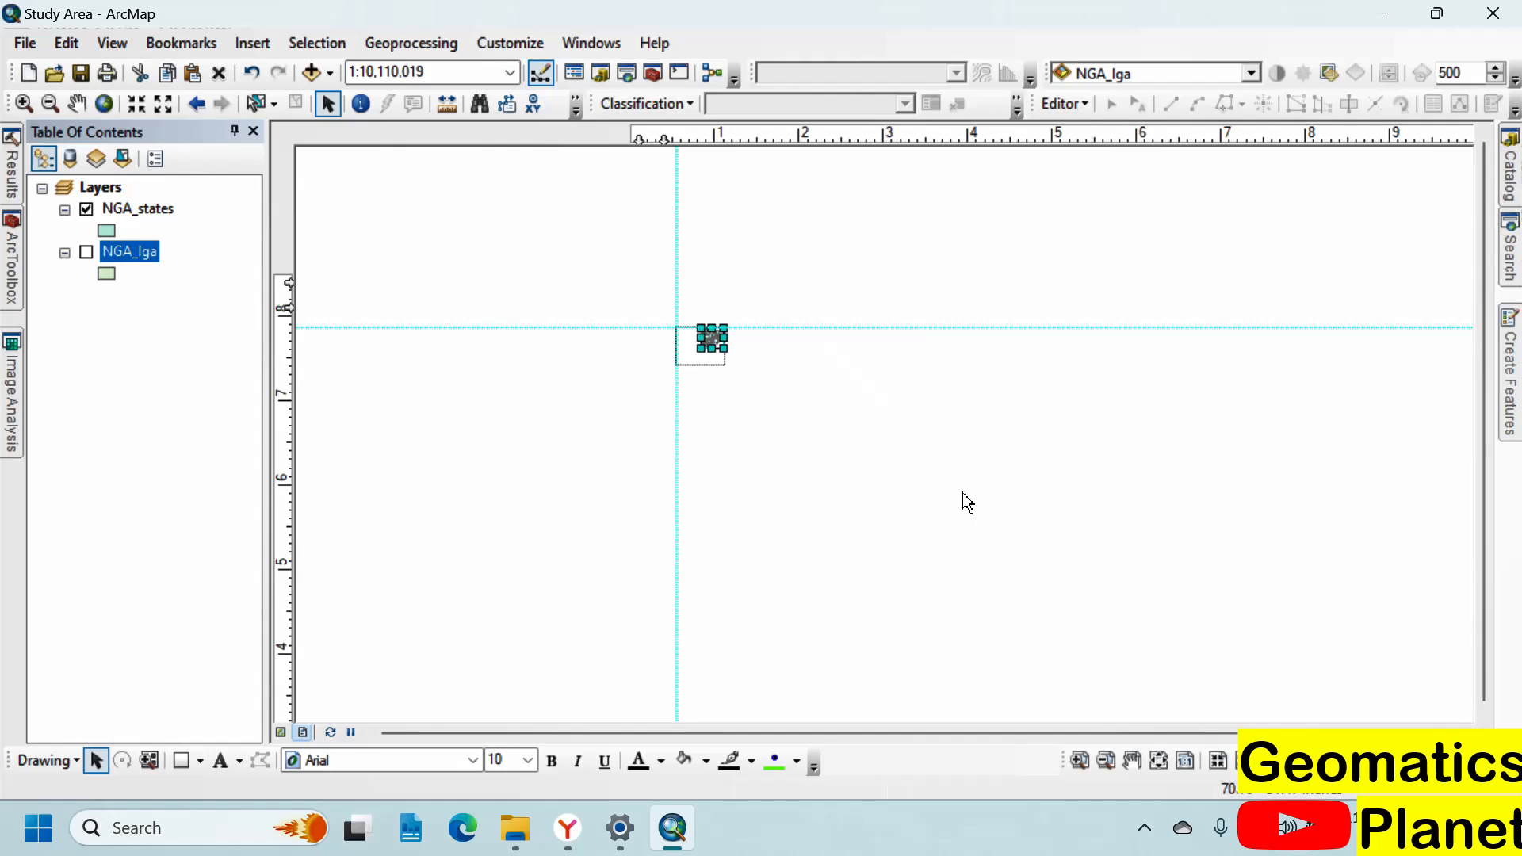
{"action": "scroll", "coordinate": [717, 358], "scroll_direction": "down", "scroll_amount": 5}
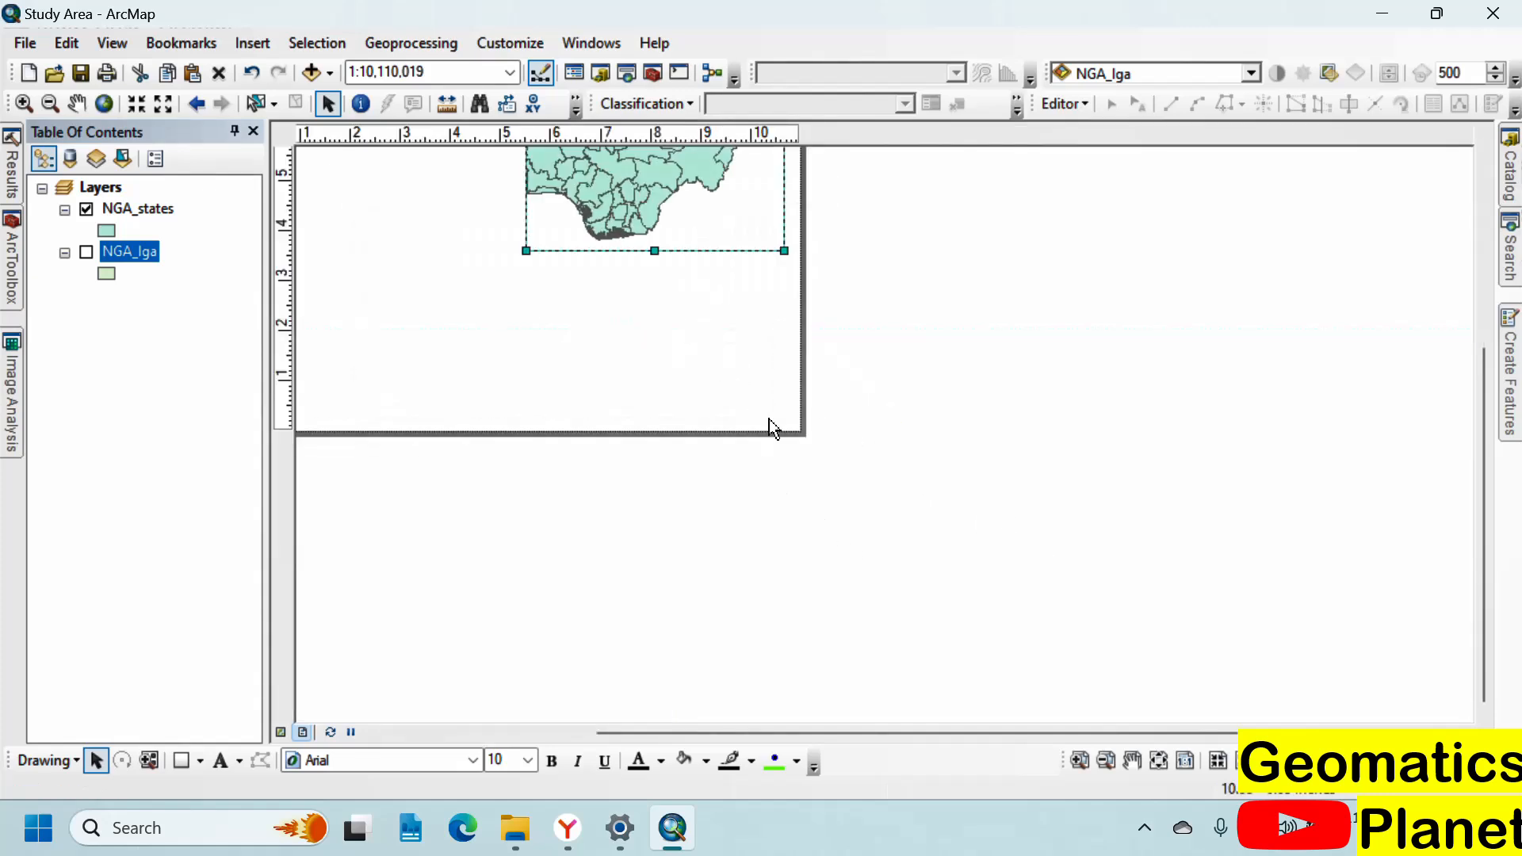
{"action": "scroll", "coordinate": [753, 397], "scroll_direction": "down", "scroll_amount": 4}
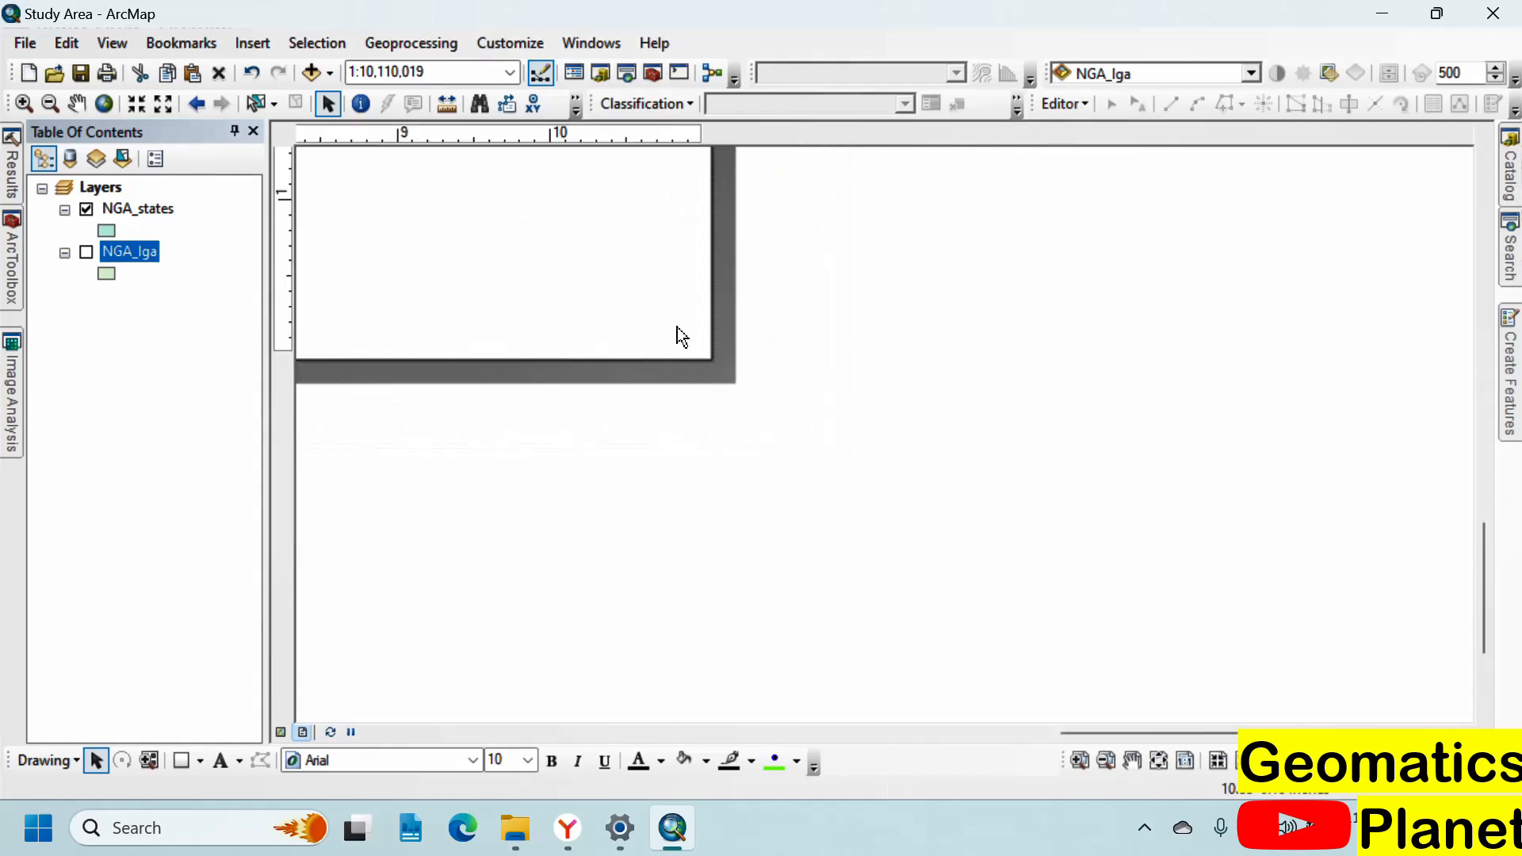
{"action": "left_click", "coordinate": [690, 140]}
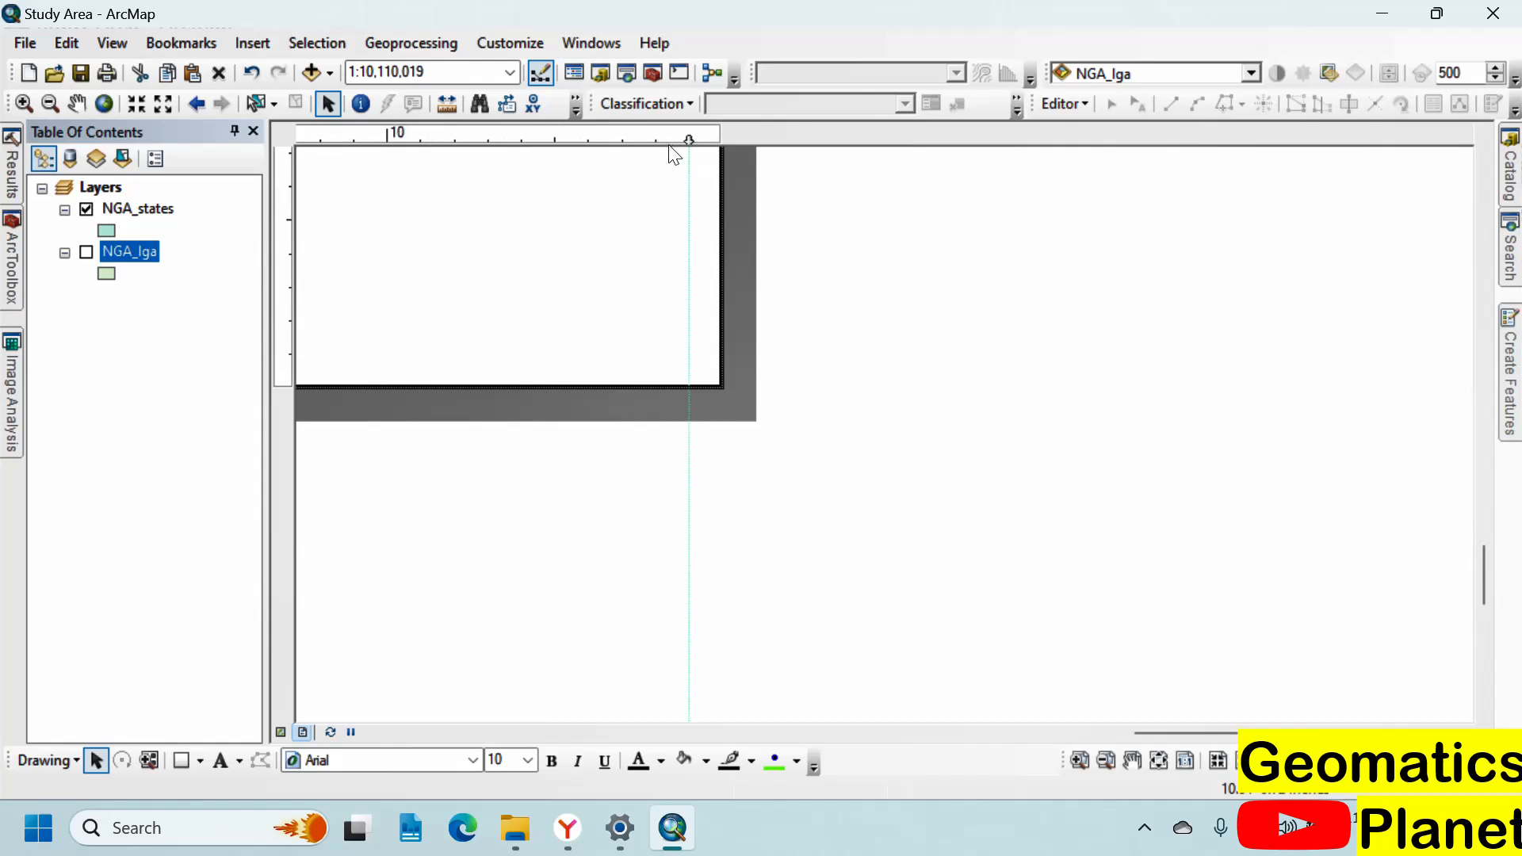
{"action": "left_click", "coordinate": [590, 141]}
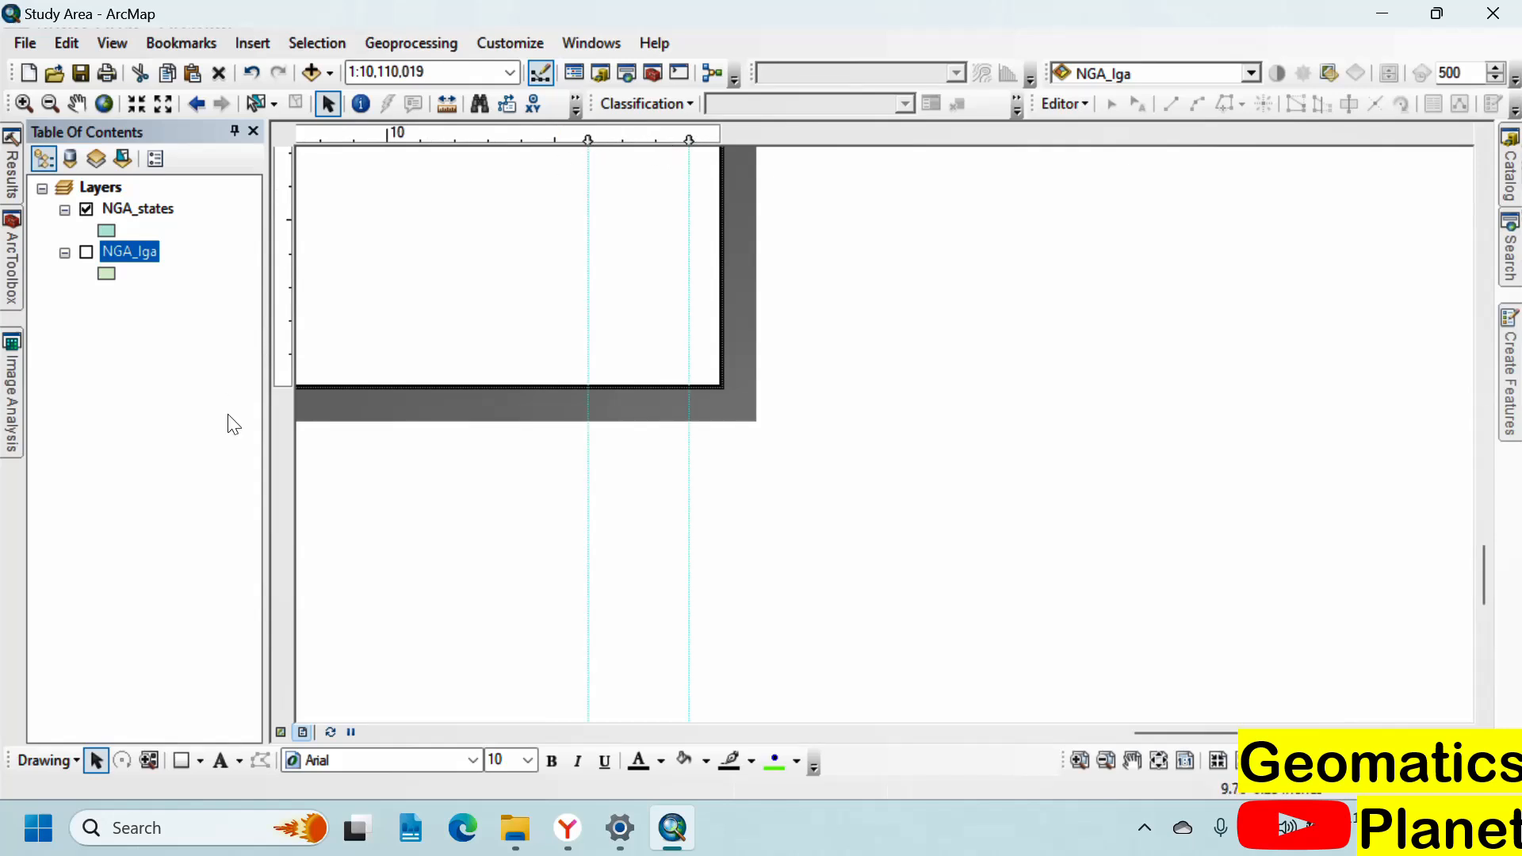
{"action": "left_click", "coordinate": [290, 354]}
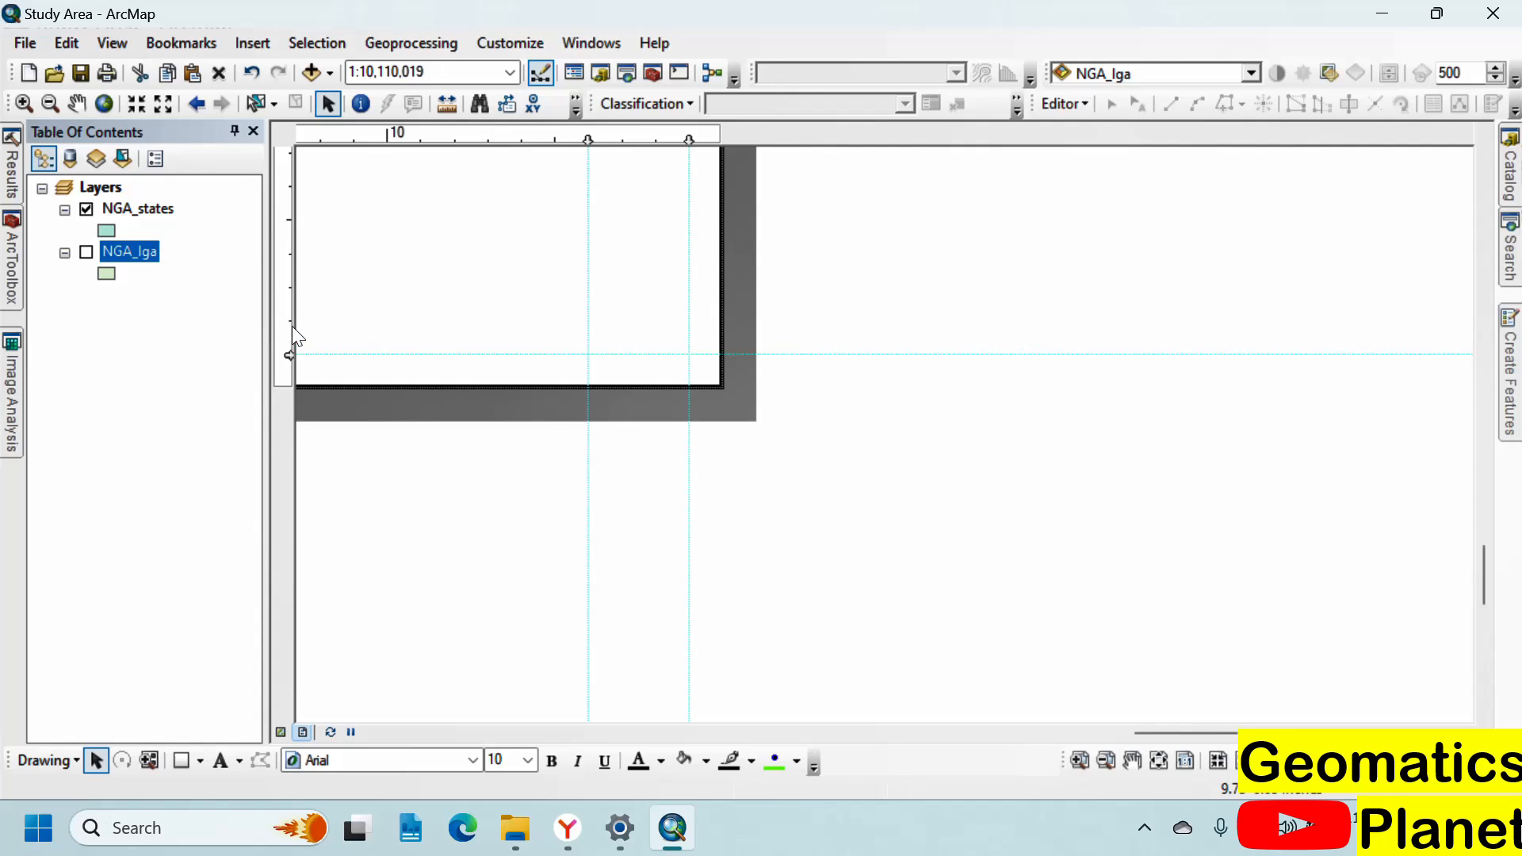
{"action": "left_click", "coordinate": [290, 255]}
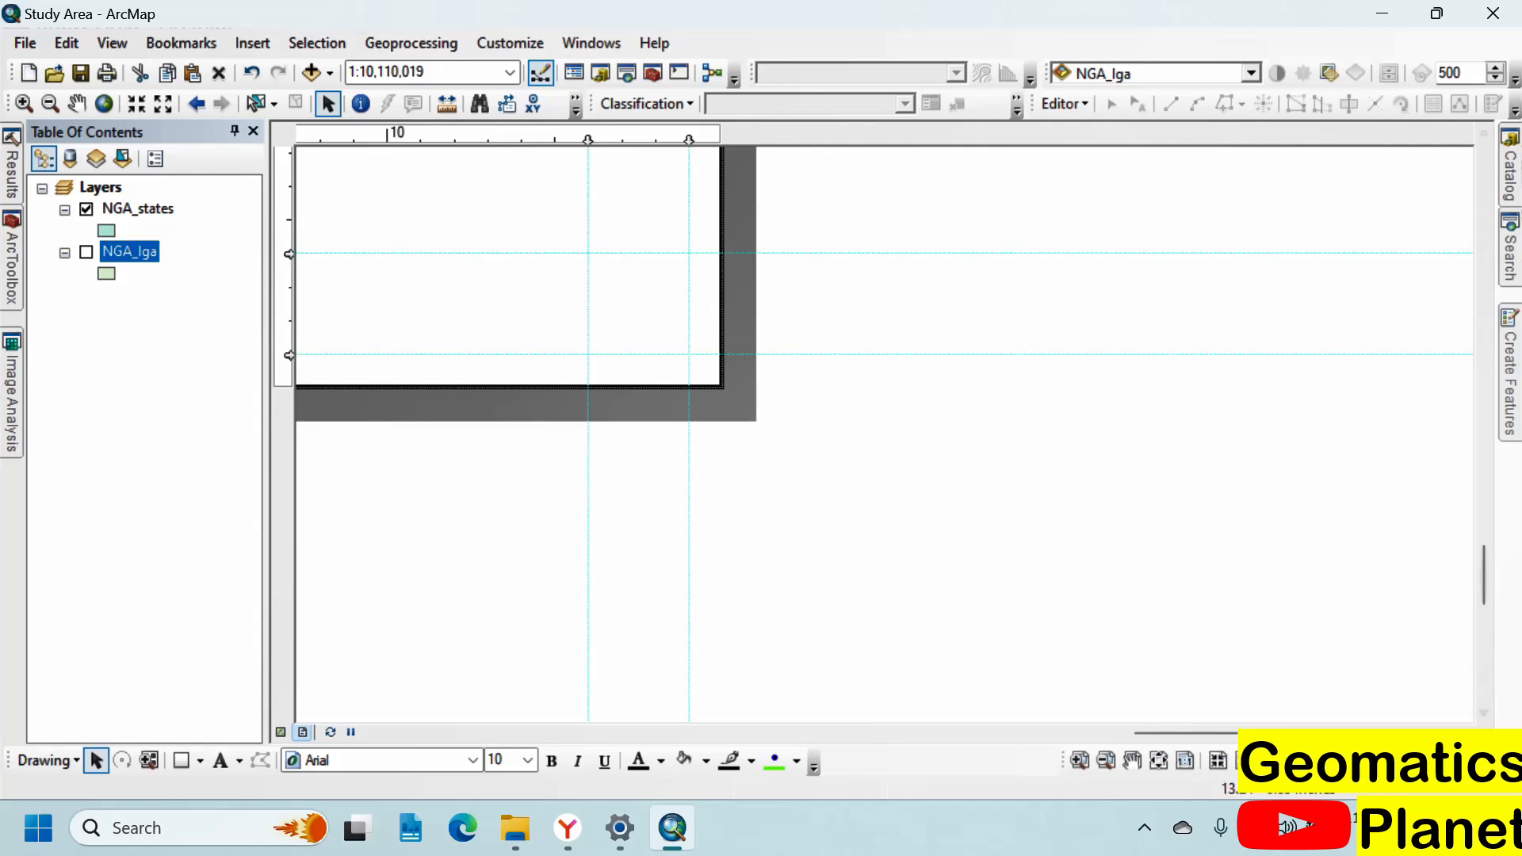
Step: Align the data frame's top and right edges with the inner guides, and resize it to about 5 by 4.5 inches
{"action": "left_click", "coordinate": [1205, 759]}
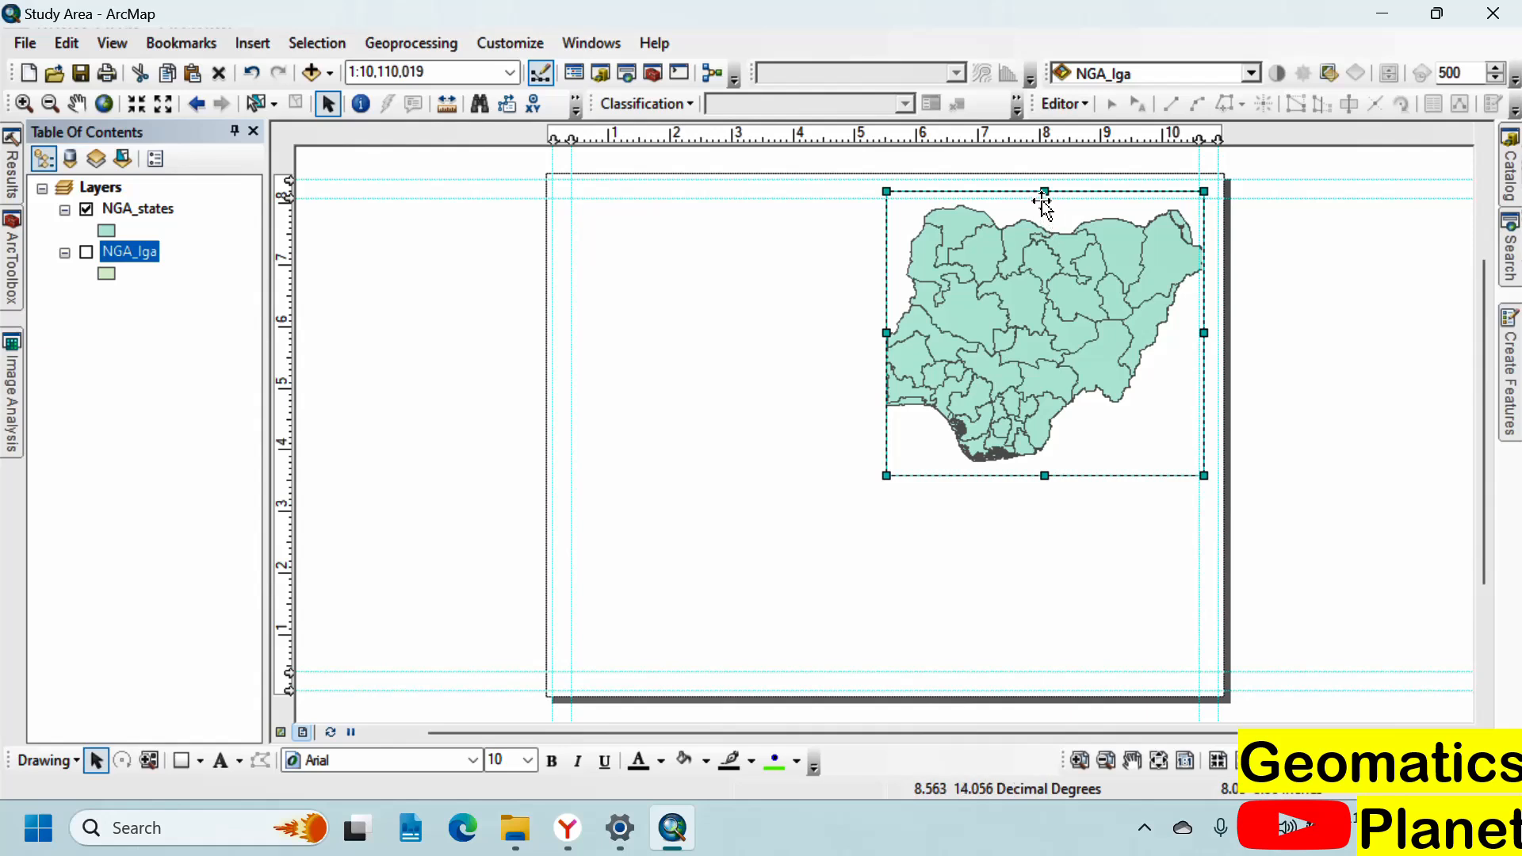
{"action": "left_click_drag", "start_coordinate": [1044, 192], "coordinate": [1044, 199]}
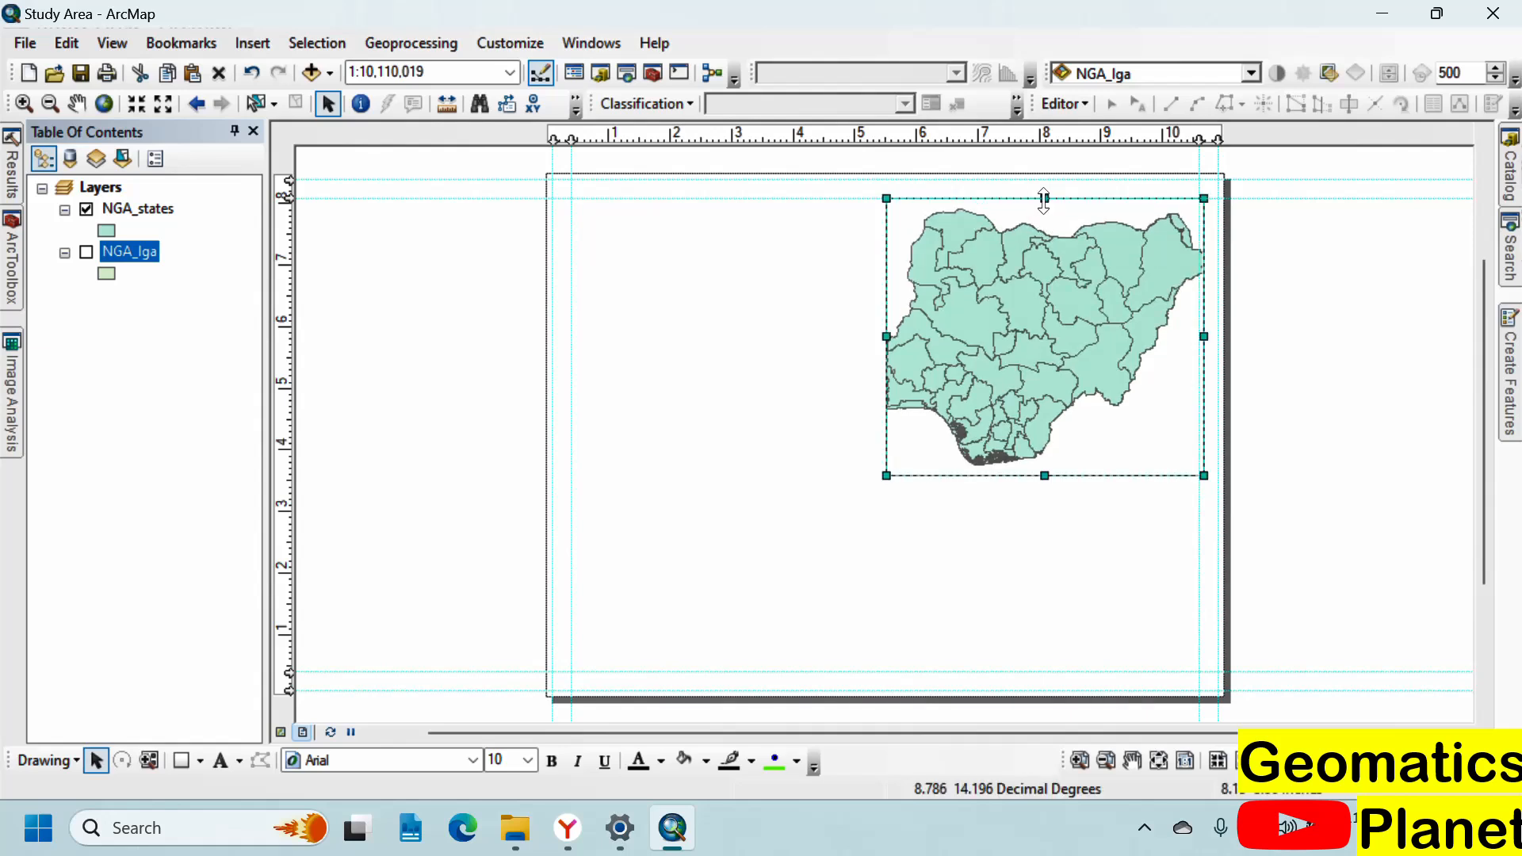
{"action": "left_click_drag", "start_coordinate": [1204, 337], "coordinate": [1198, 338]}
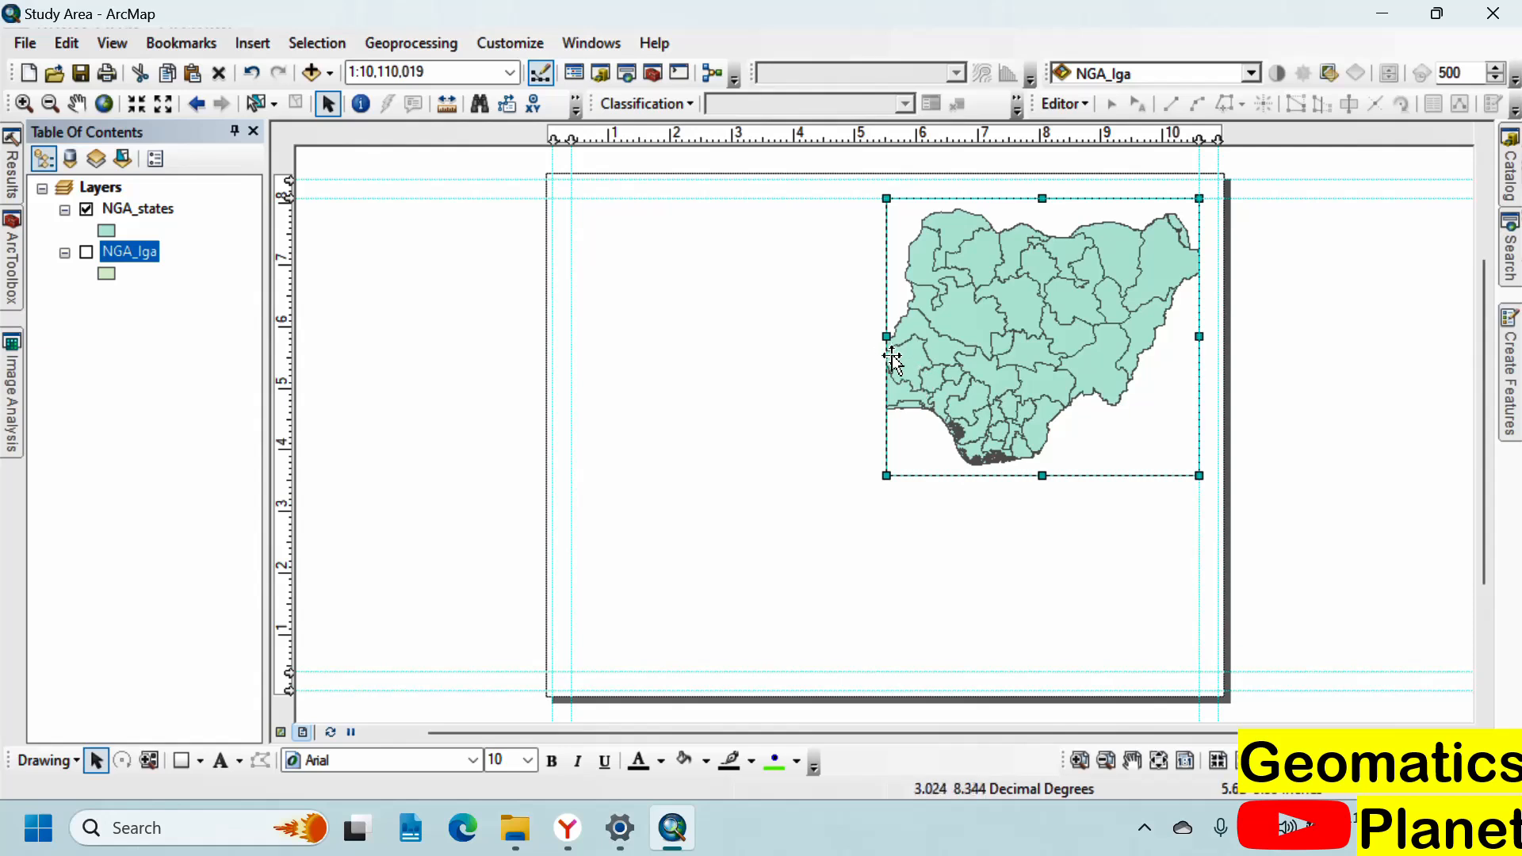
{"action": "left_click_drag", "start_coordinate": [885, 331], "coordinate": [894, 333]}
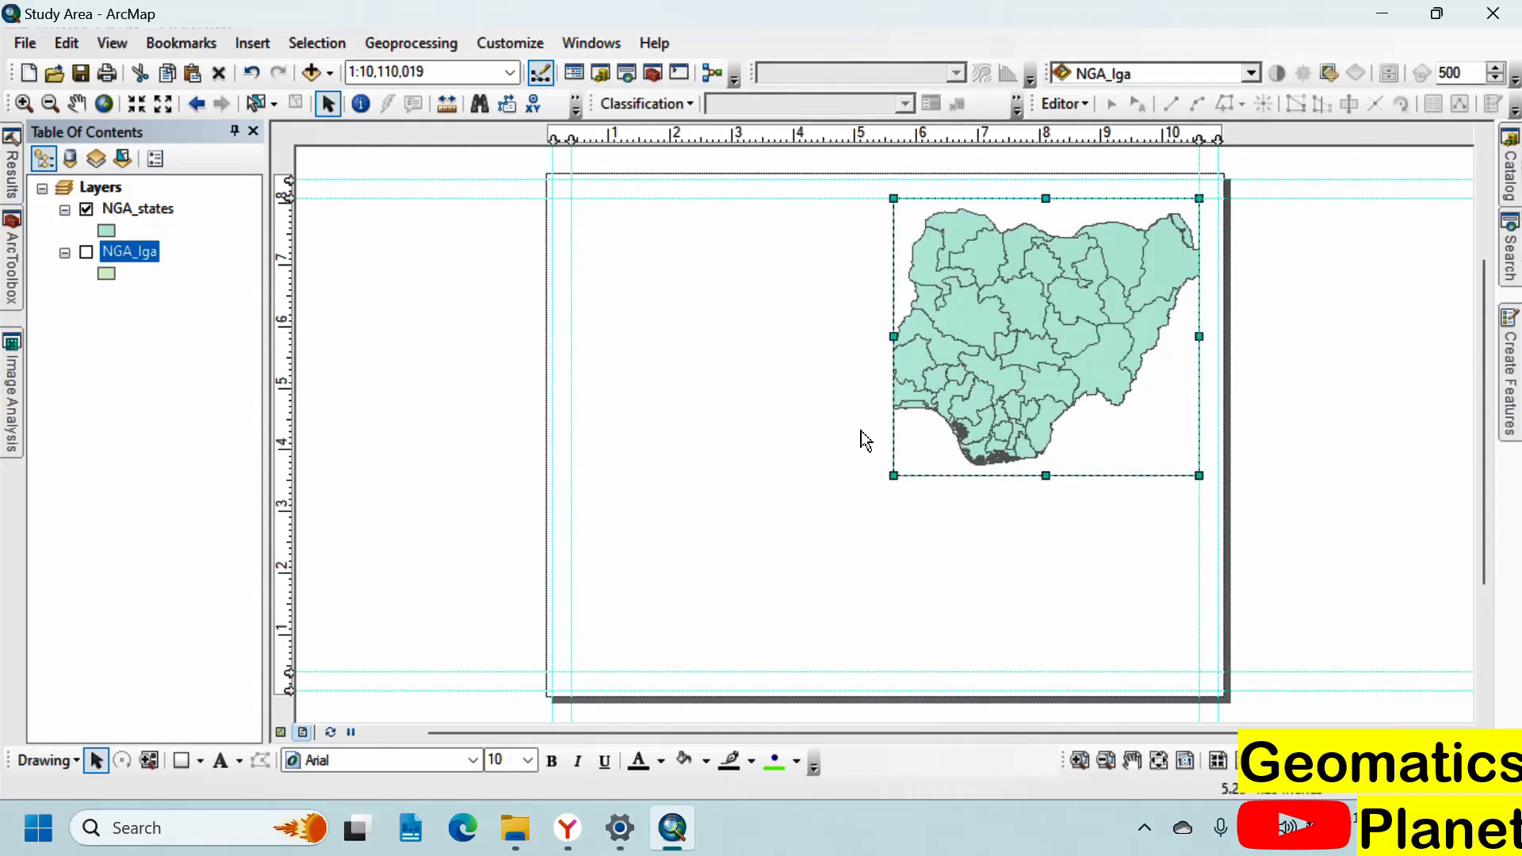
{"action": "left_click", "coordinate": [972, 547]}
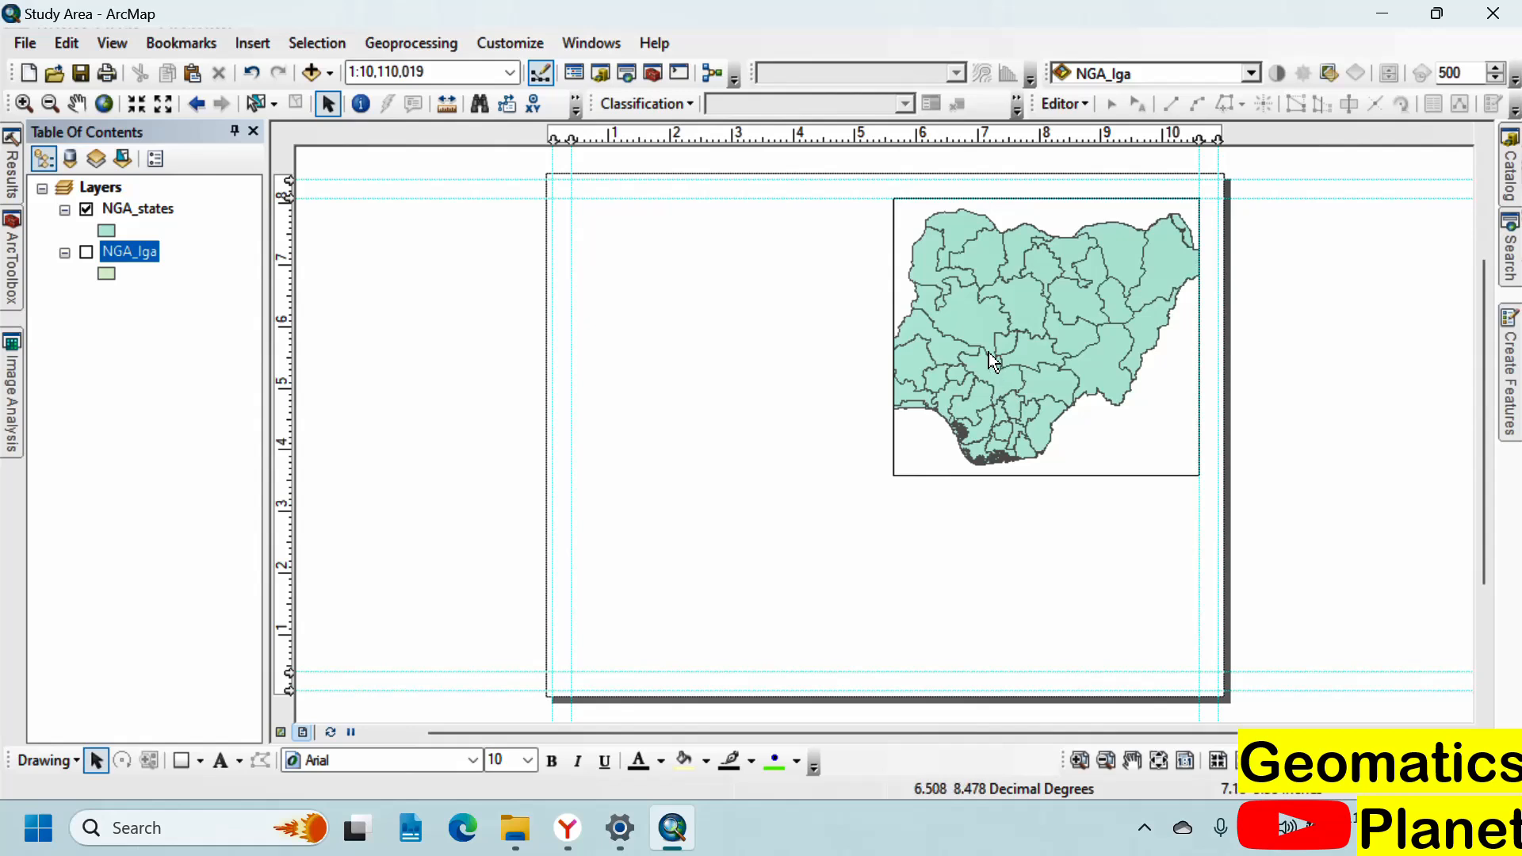
Step: Fit the NGA_states extent in the data frame and set the map scale to 1:11,650,000
{"action": "right_click", "coordinate": [141, 211]}
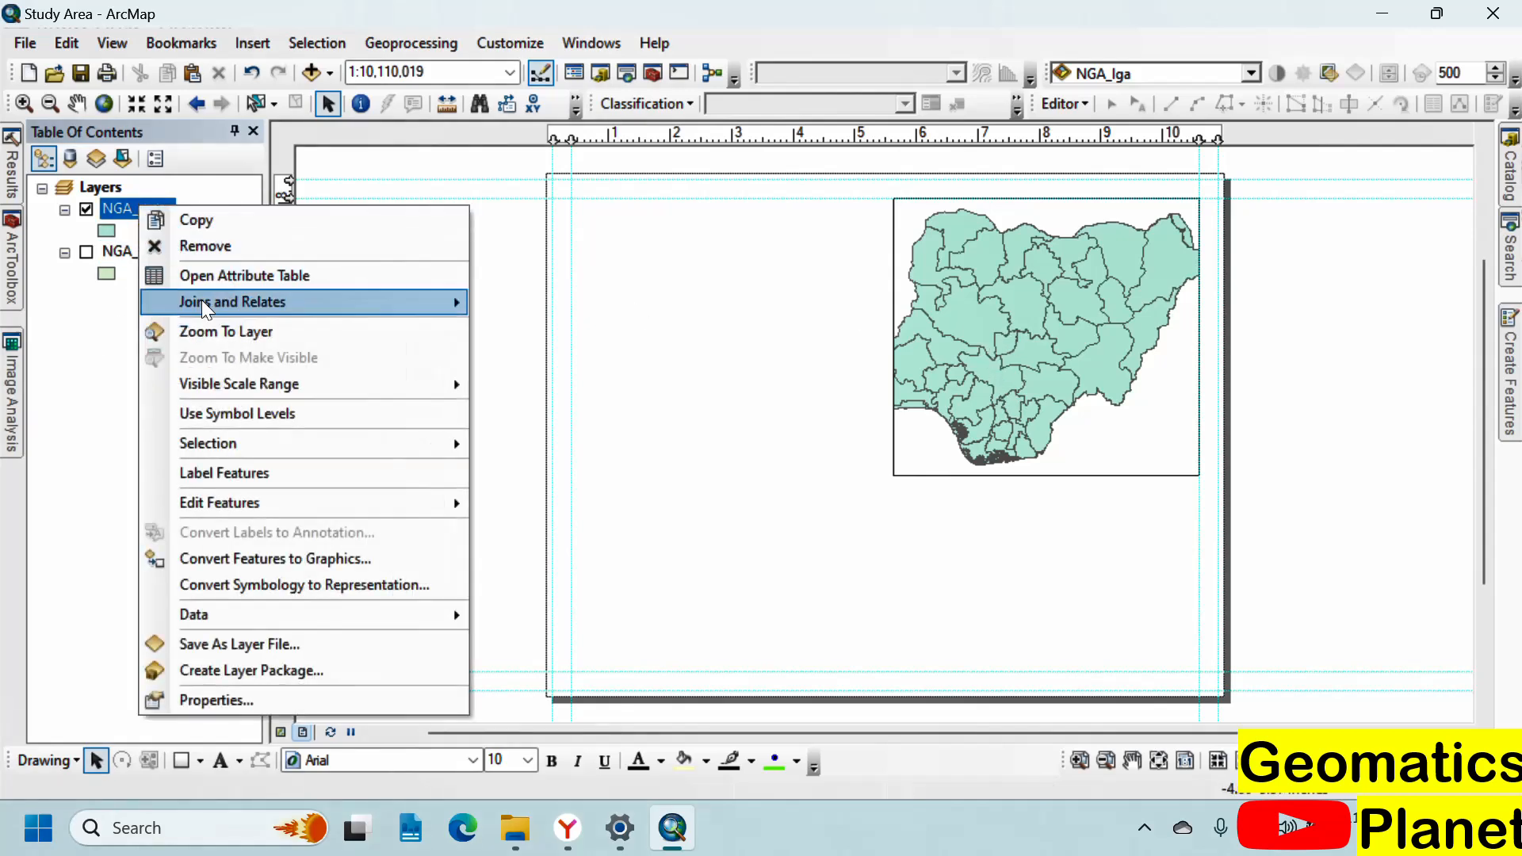
{"action": "left_click", "coordinate": [193, 329]}
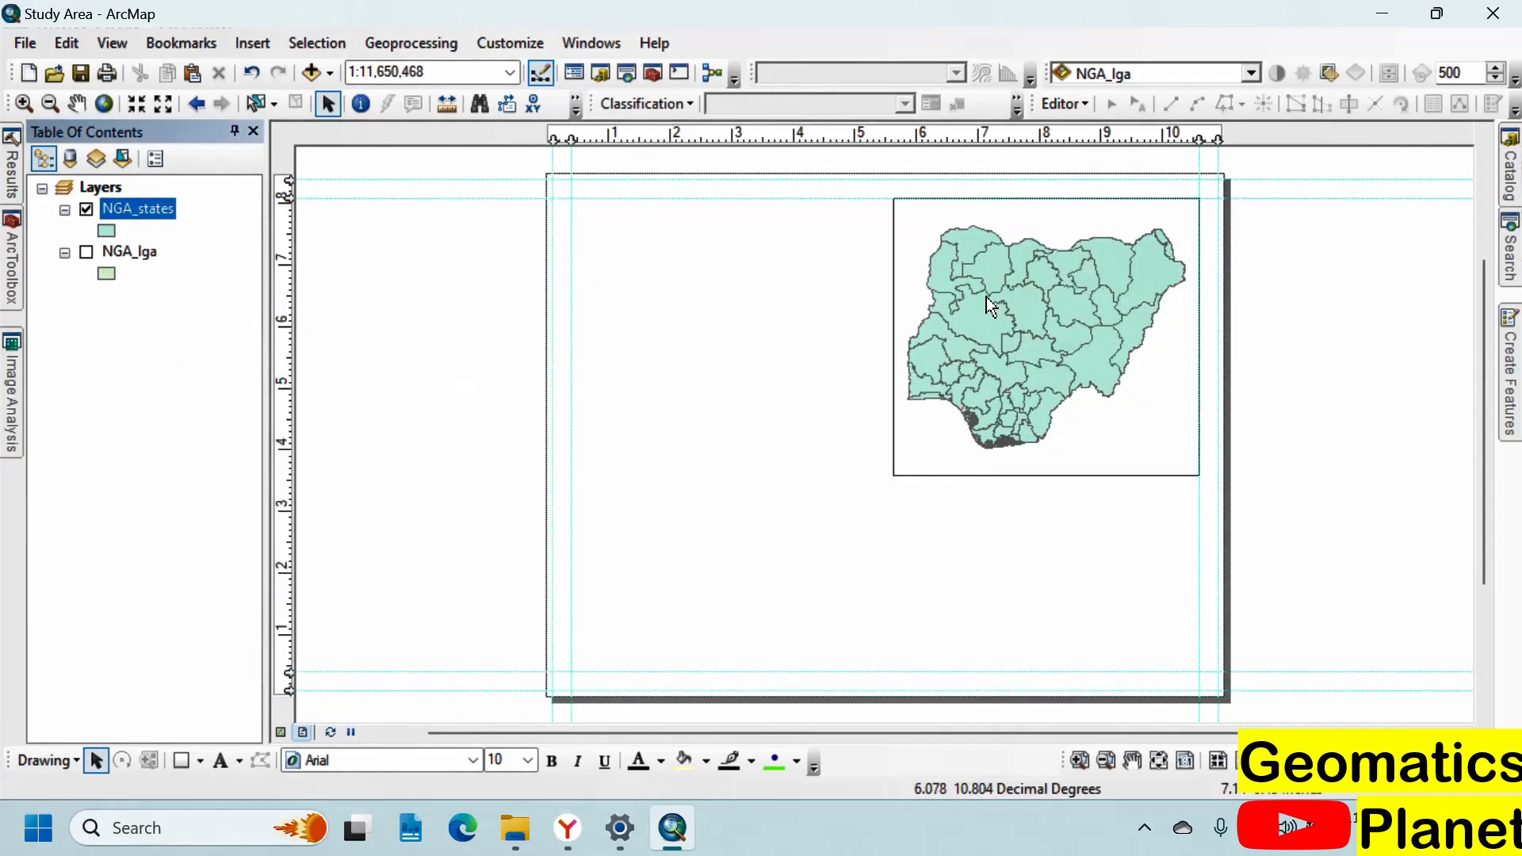
{"action": "left_click", "coordinate": [988, 300]}
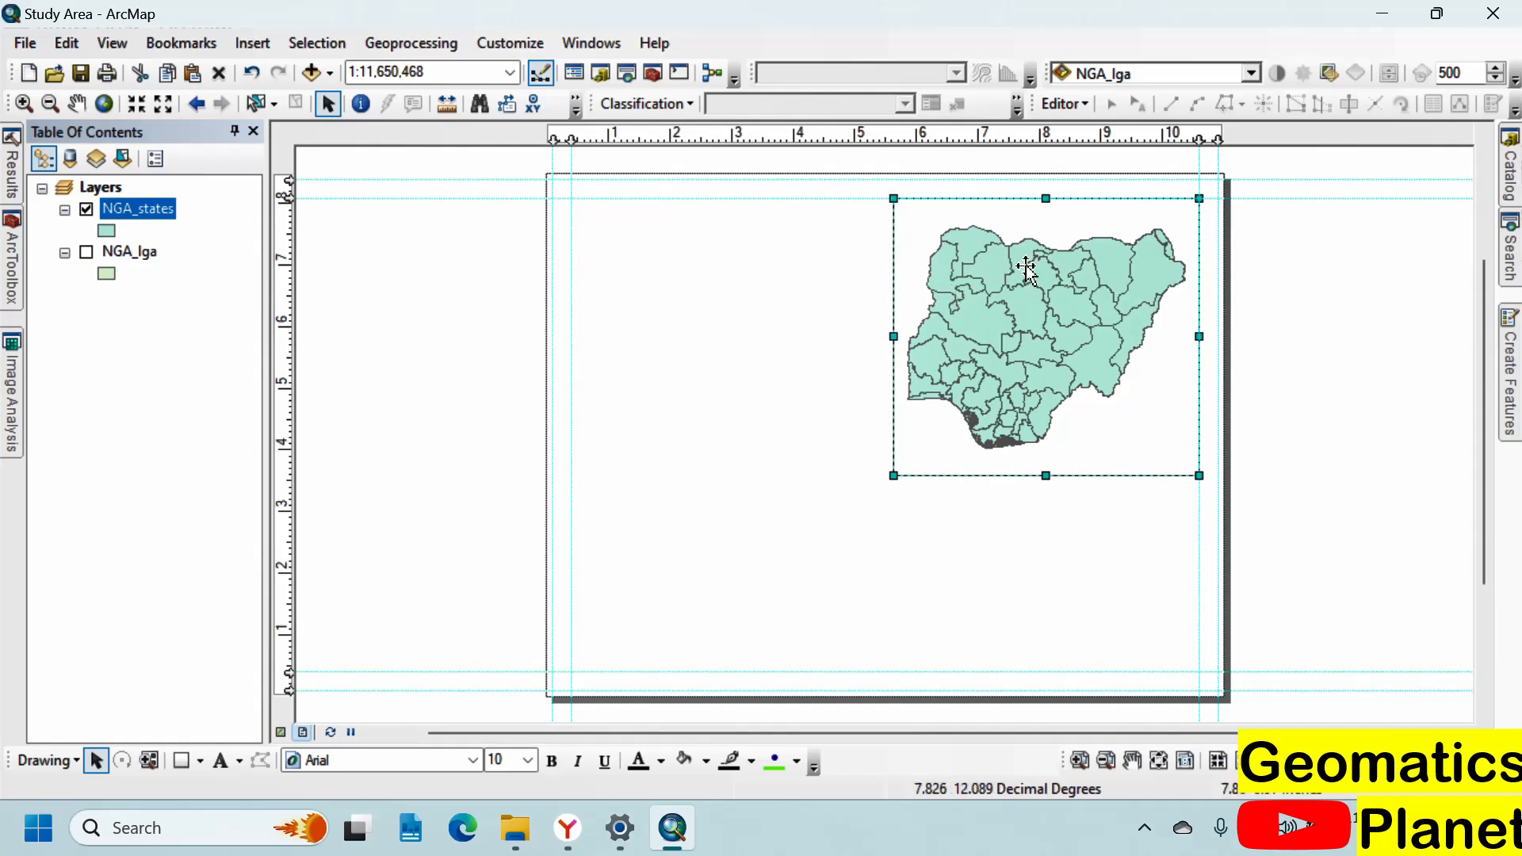
{"action": "scroll", "coordinate": [1108, 299], "scroll_direction": "down", "scroll_amount": 2}
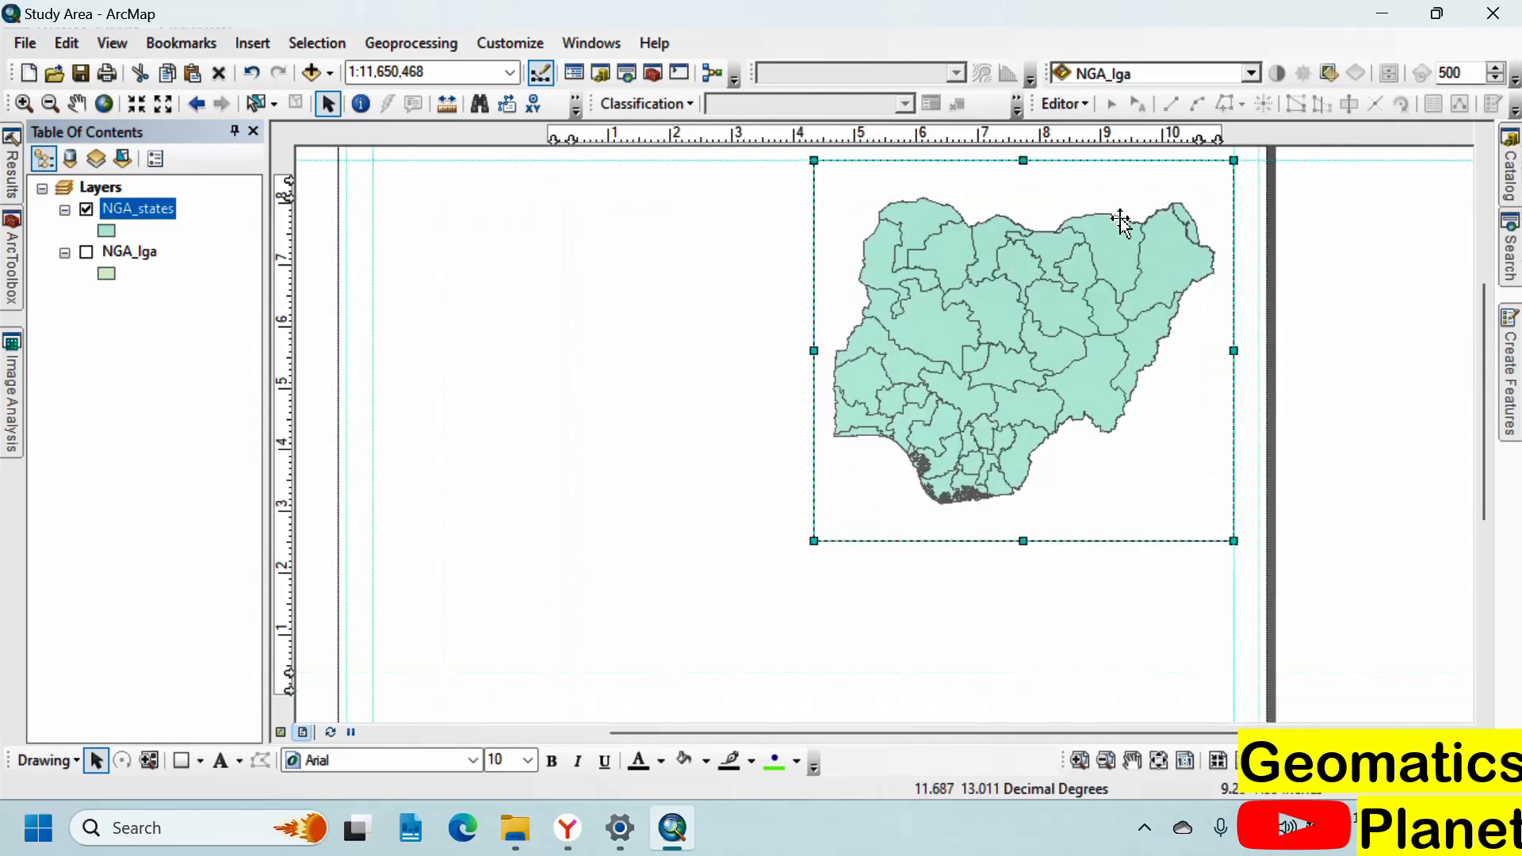
{"action": "left_click", "coordinate": [413, 72]}
{"action": "left_click", "coordinate": [439, 73]}
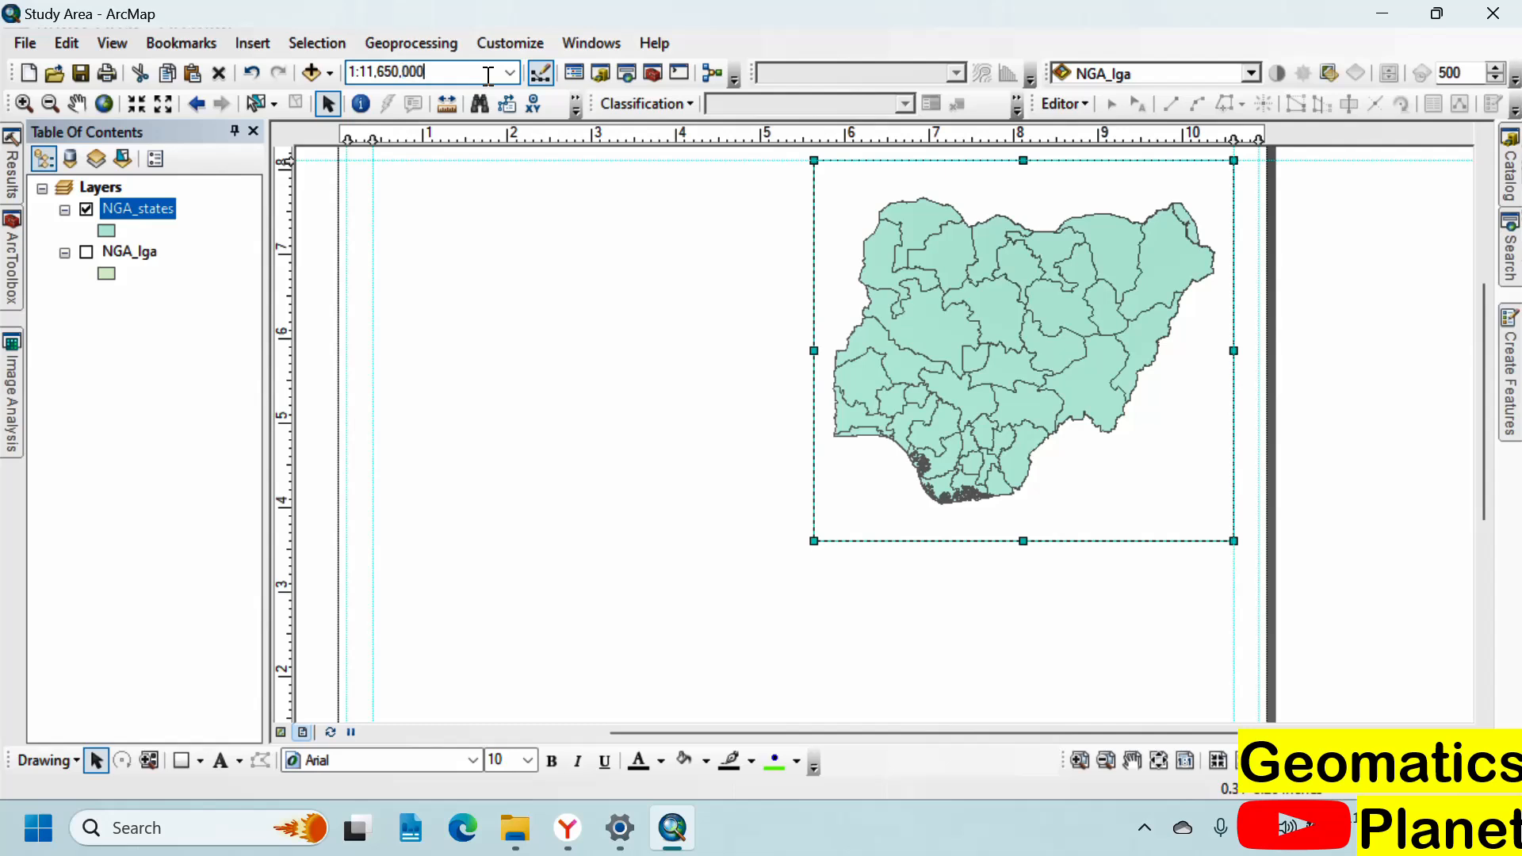
{"action": "type", "text": "000"}
{"action": "key", "text": "Return"}
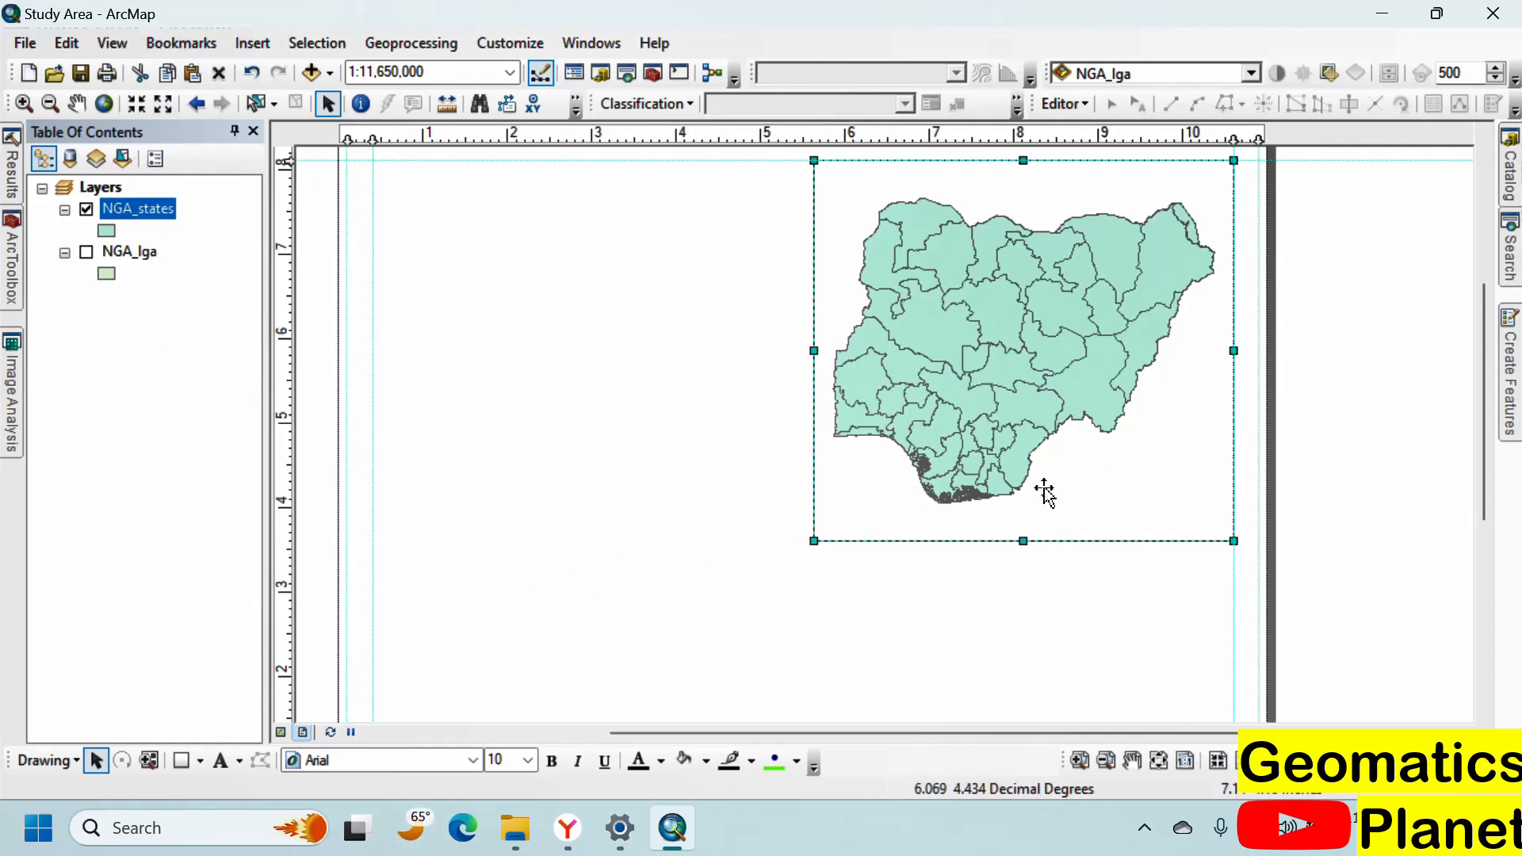
Step: Zoom the map in data view, and restore the NGA_states extent at 1:11,650,000 in layout view
{"action": "left_click", "coordinate": [282, 732]}
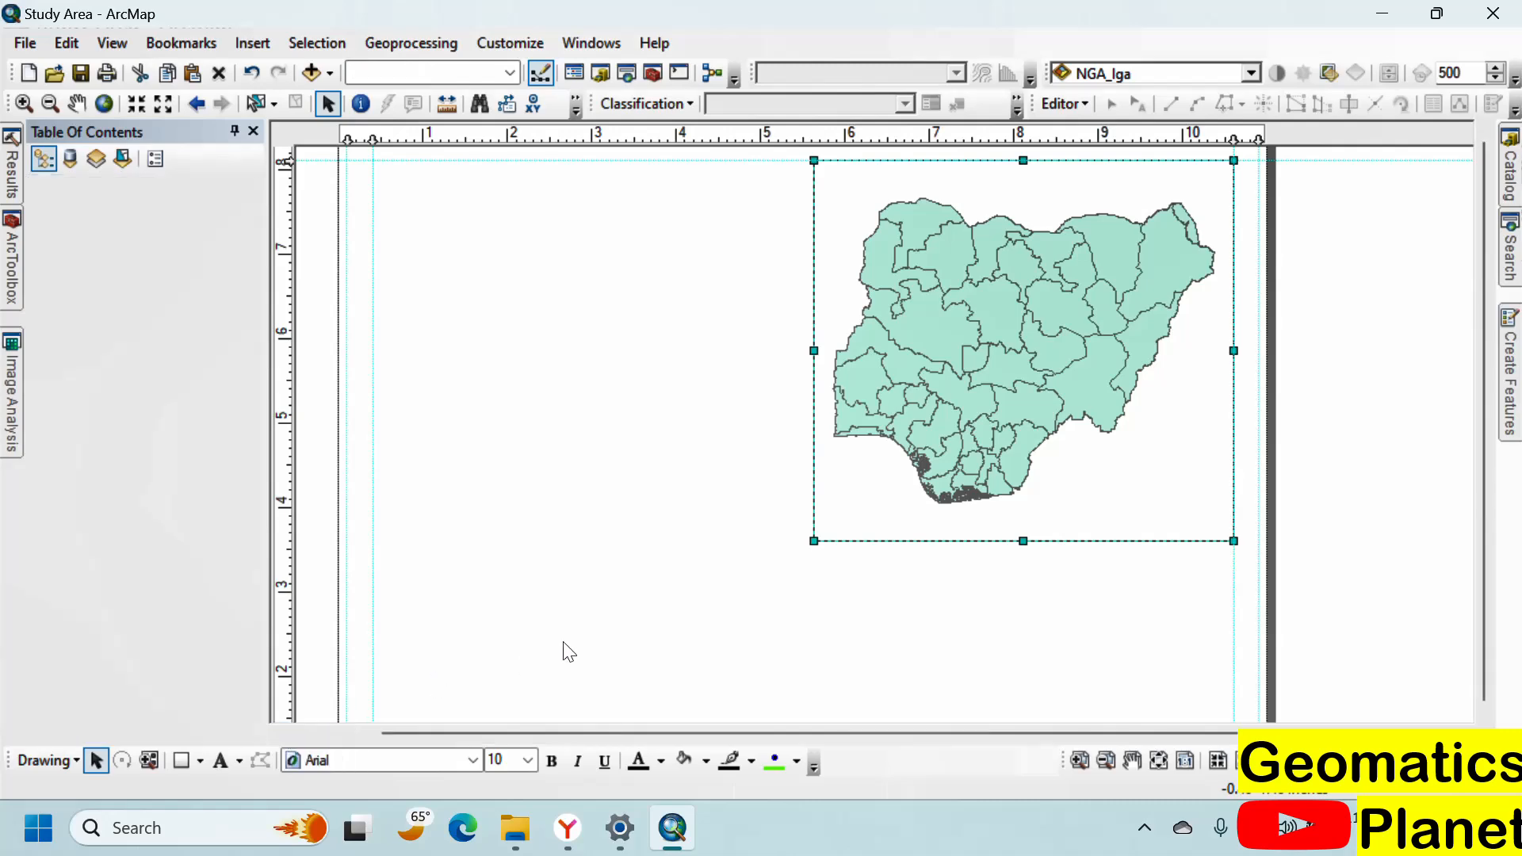
{"action": "scroll", "coordinate": [946, 339], "scroll_direction": "down", "scroll_amount": 8}
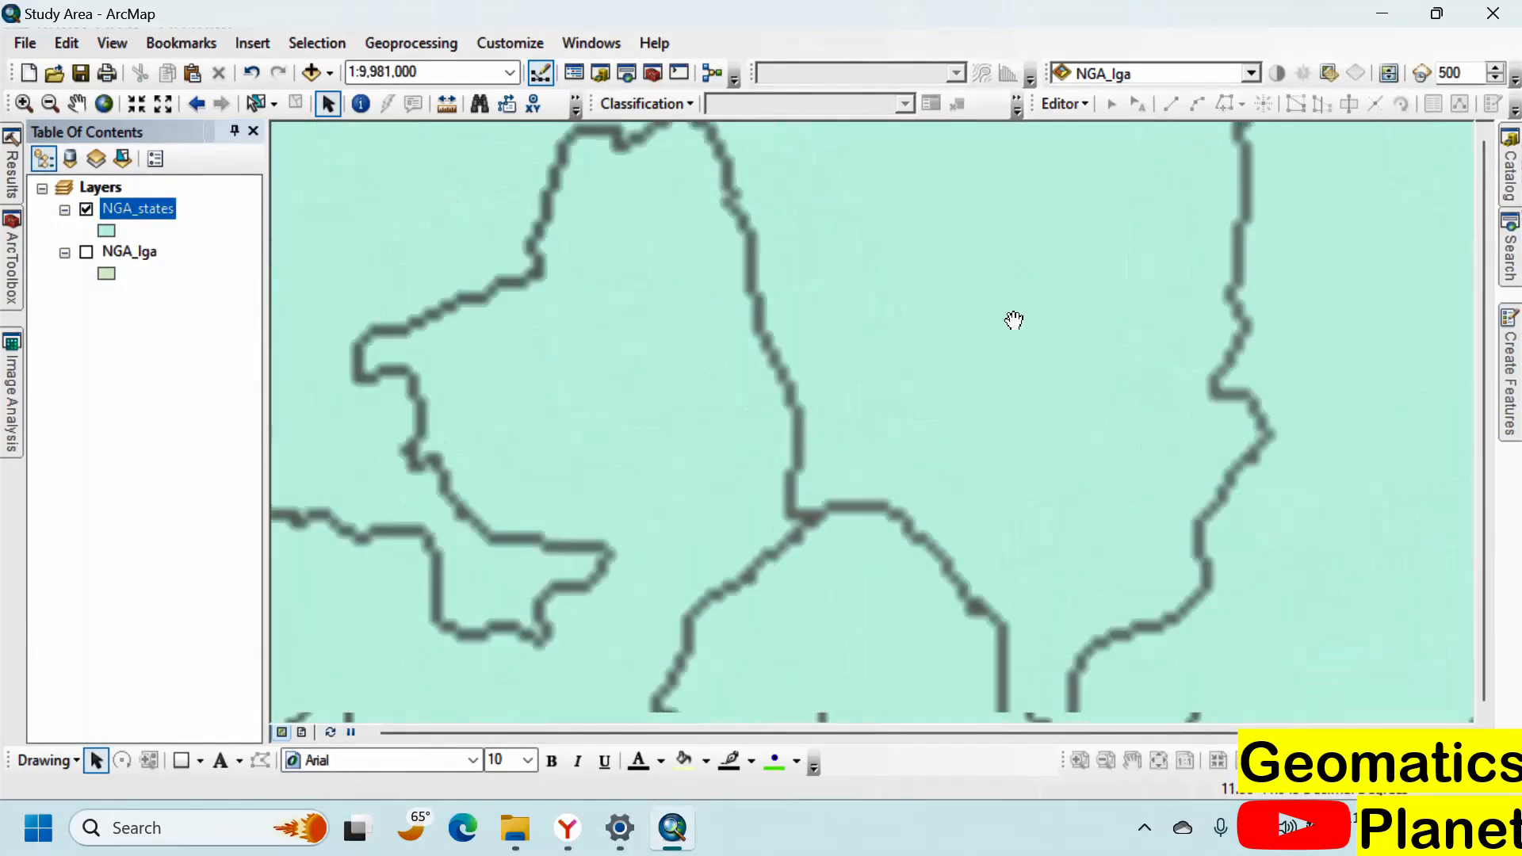
{"action": "left_click", "coordinate": [302, 732]}
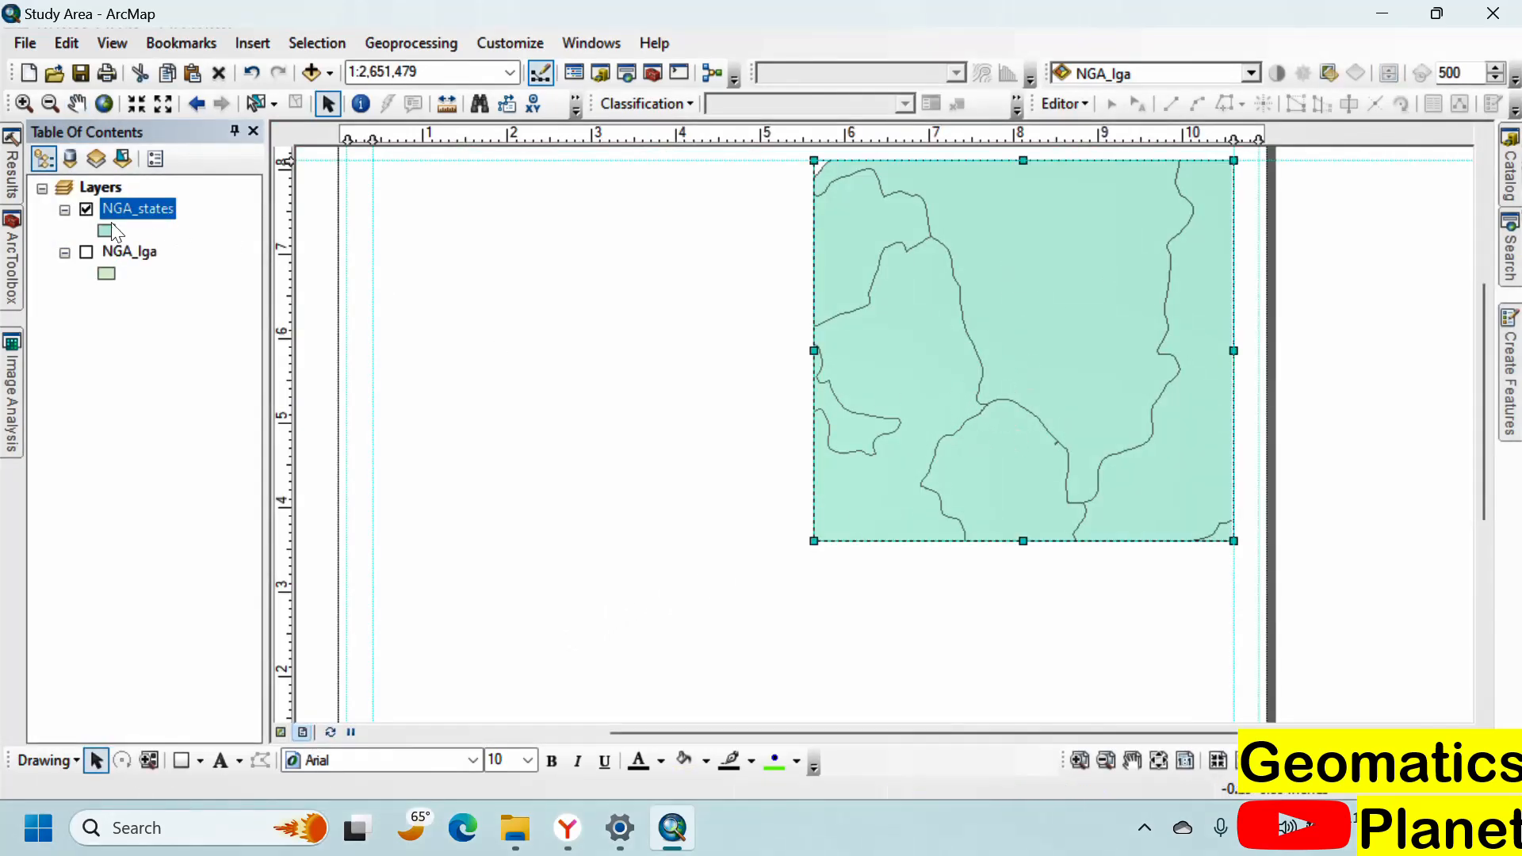
{"action": "right_click", "coordinate": [130, 218]}
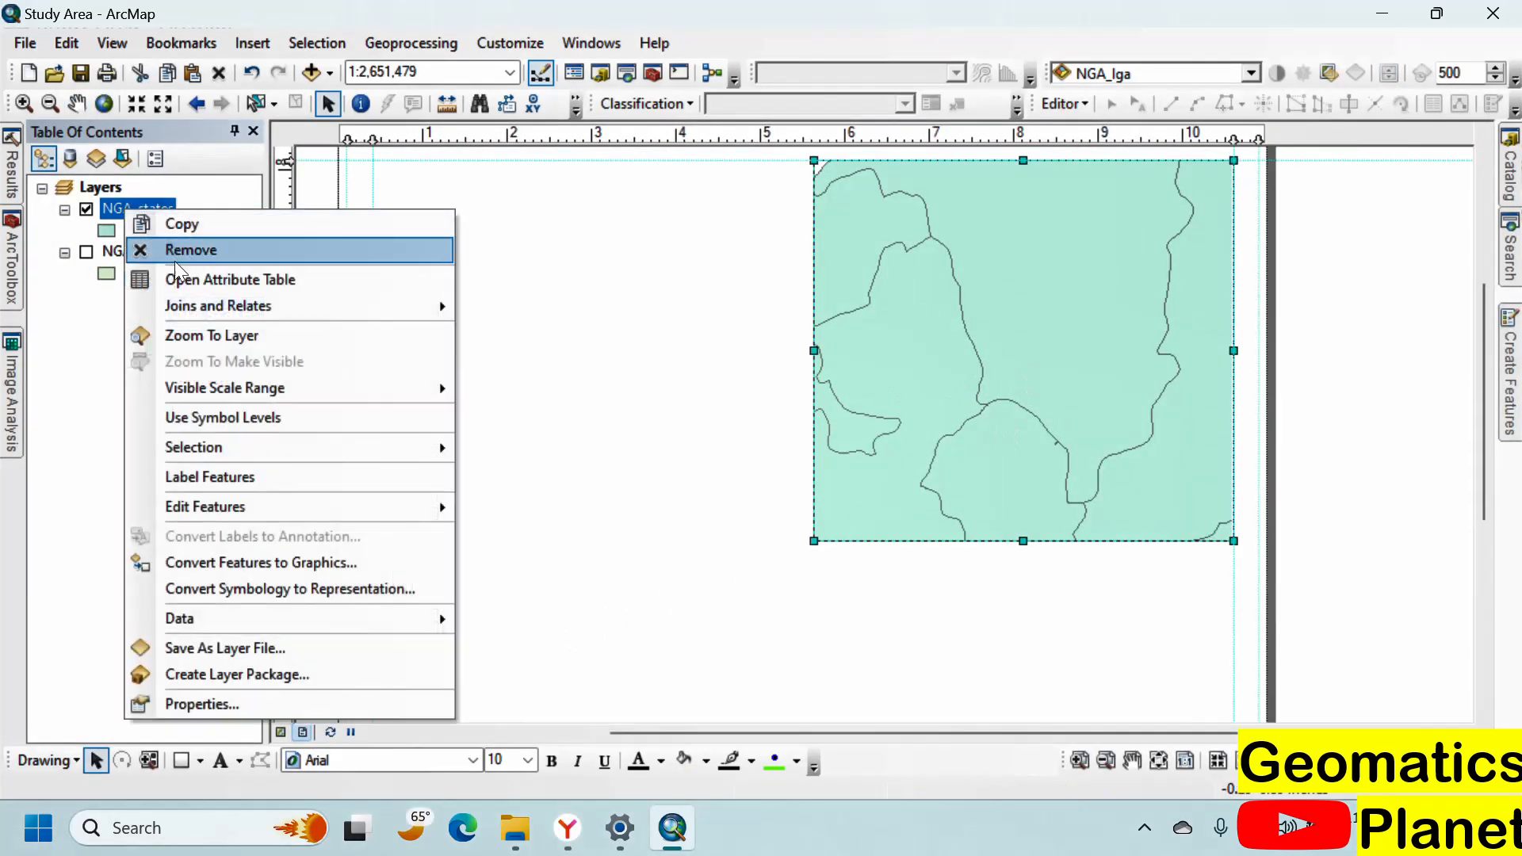
{"action": "left_click", "coordinate": [221, 336]}
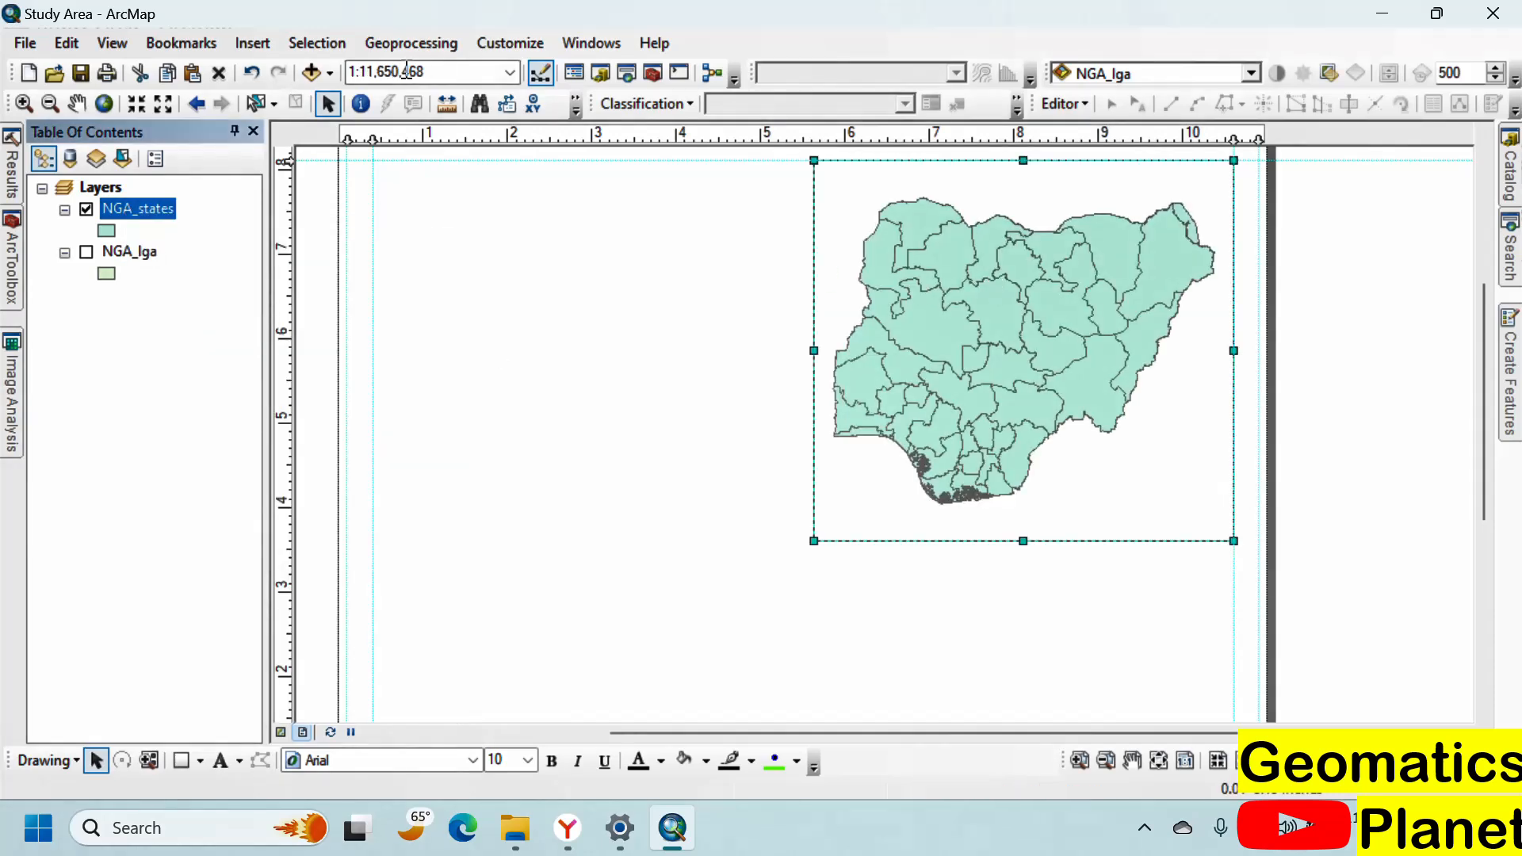
{"action": "left_click", "coordinate": [198, 103]}
{"action": "left_click", "coordinate": [198, 103]}
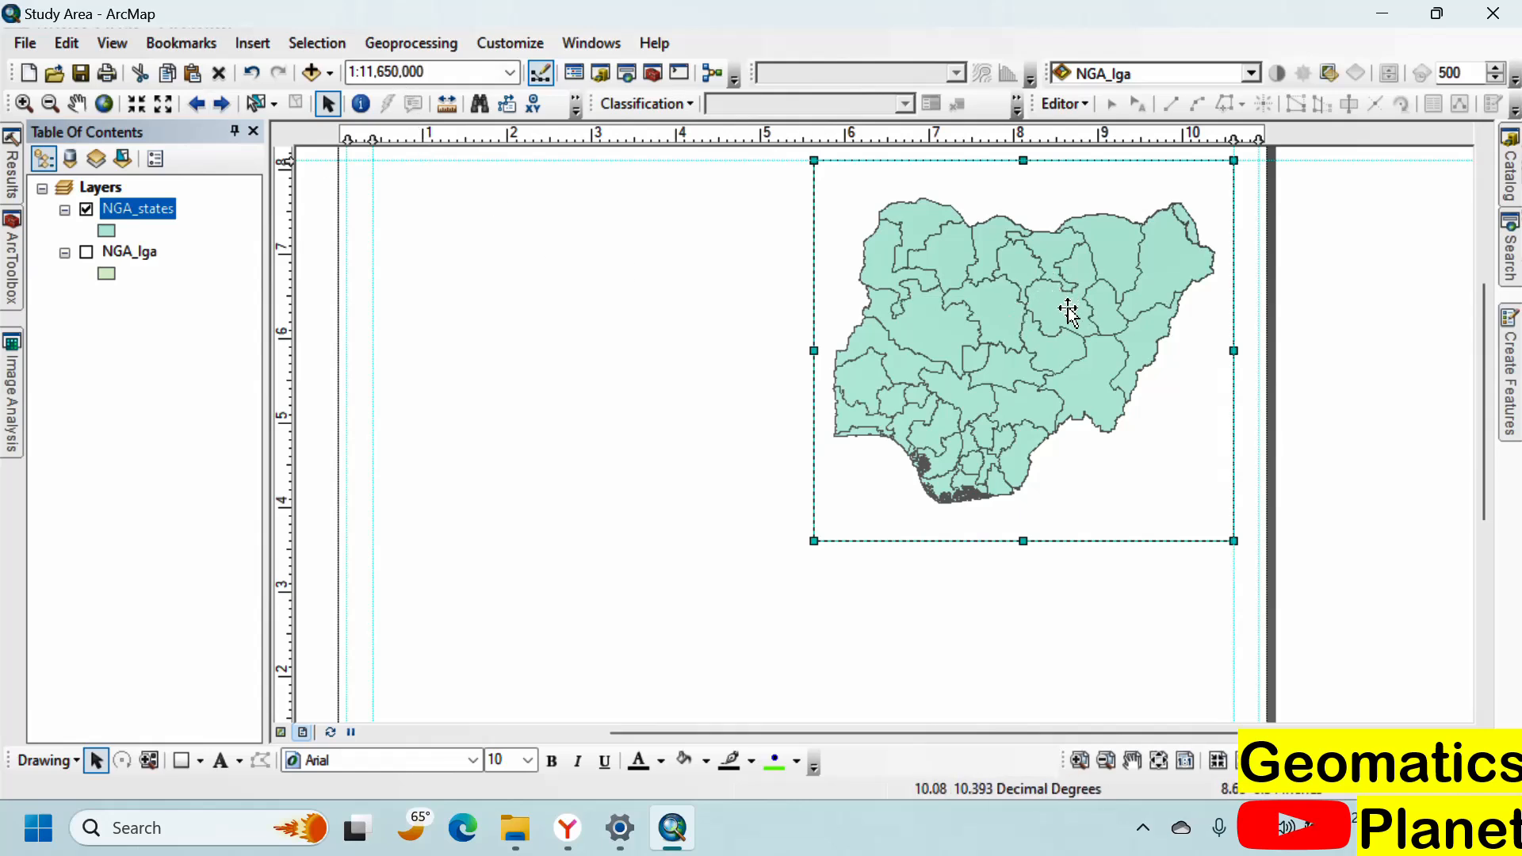
Step: Create a bookmark named Nigeria for the current map extent
{"action": "left_click", "coordinate": [198, 45]}
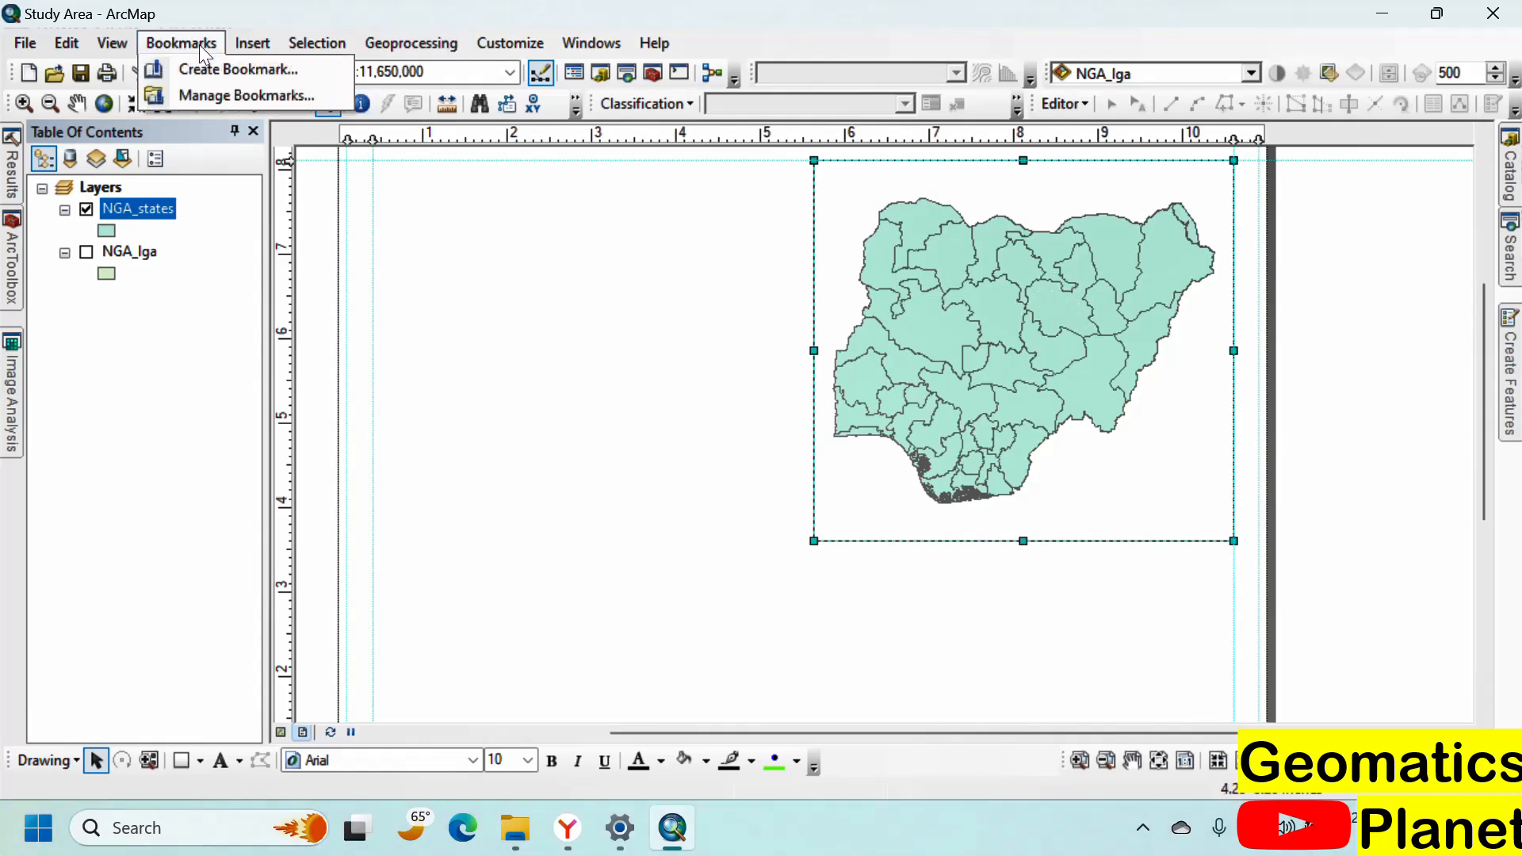
{"action": "left_click", "coordinate": [208, 65]}
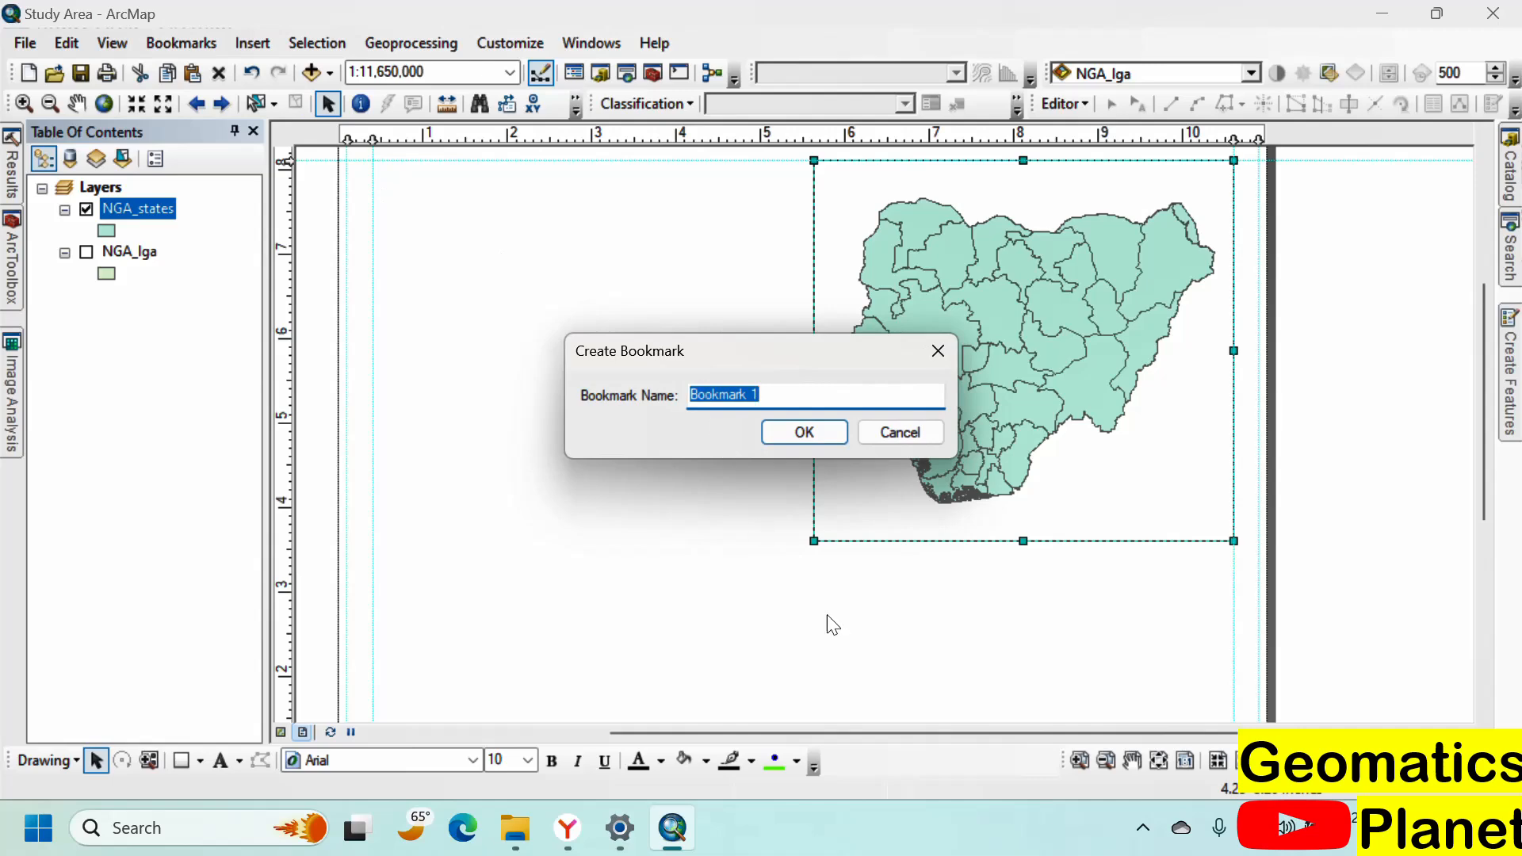
{"action": "type", "text": "Nigeria"}
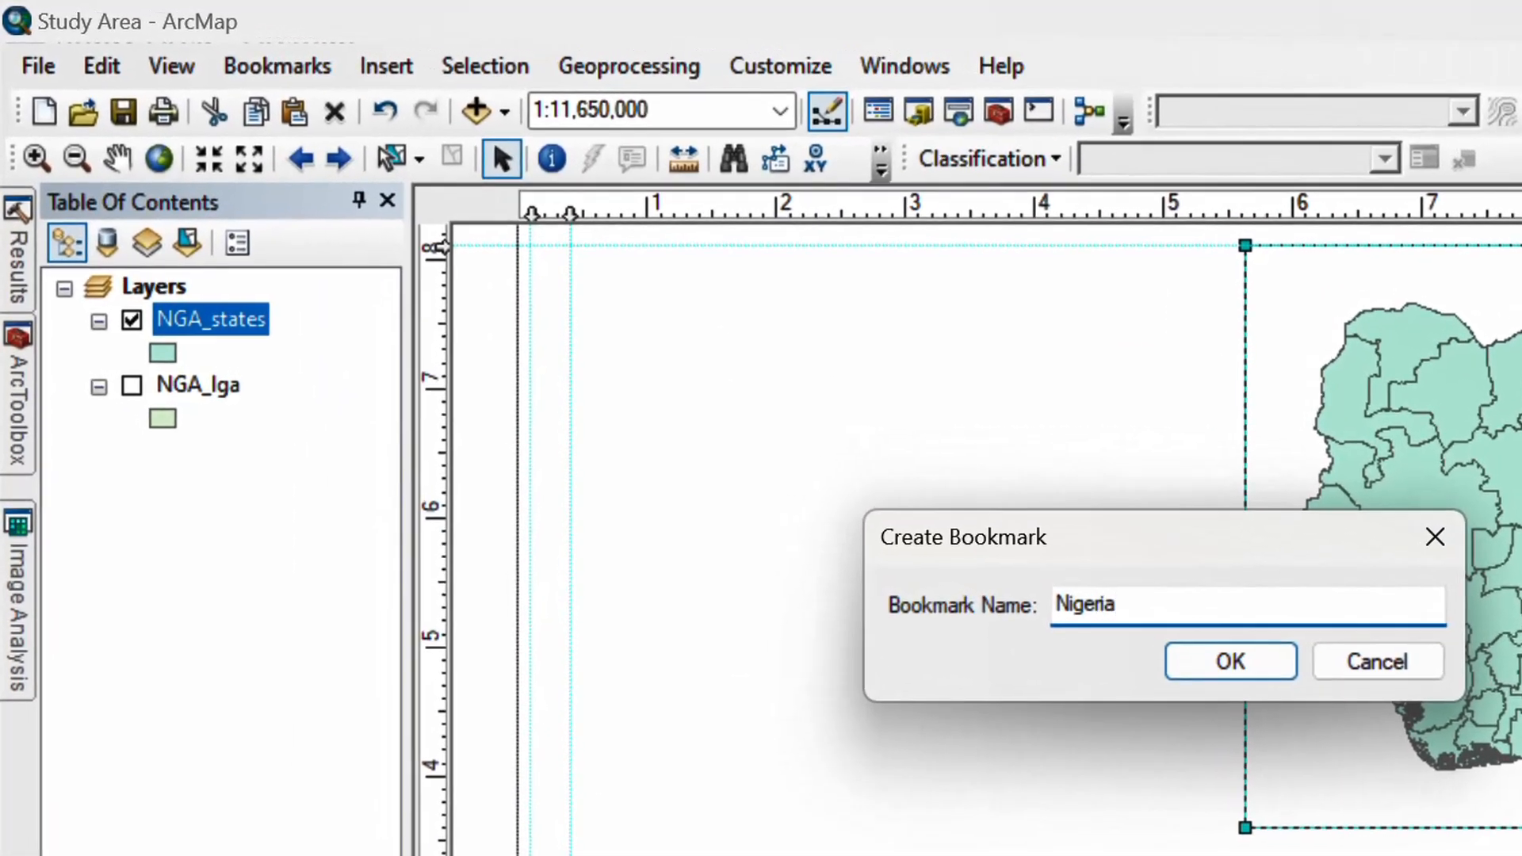
{"action": "left_click", "coordinate": [1198, 664]}
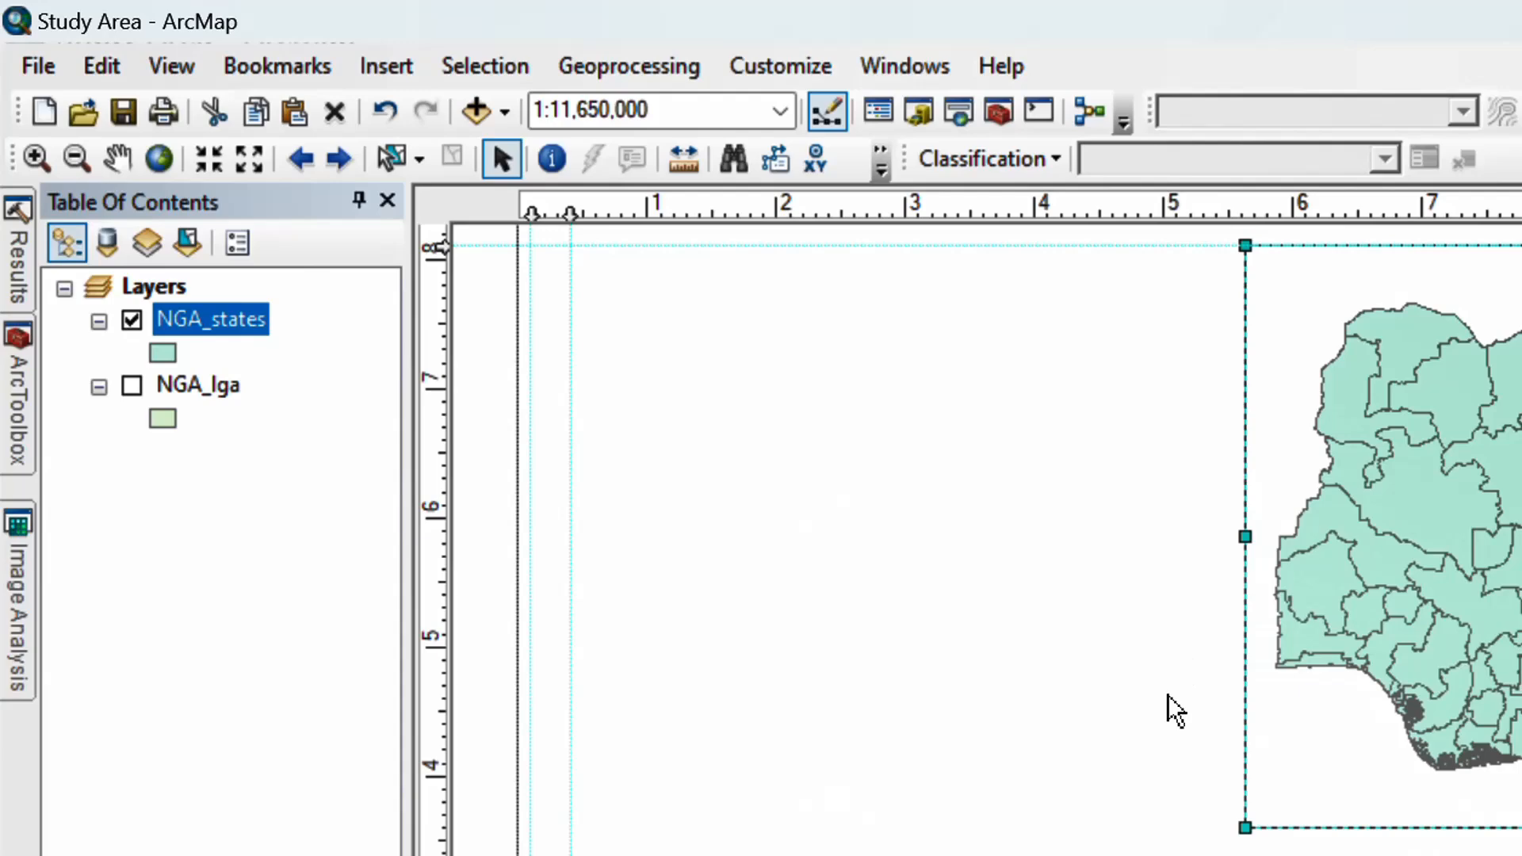
Step: Change the map extent in data view, and restore it in layout view with the Nigeria bookmark
{"action": "left_click", "coordinate": [281, 733]}
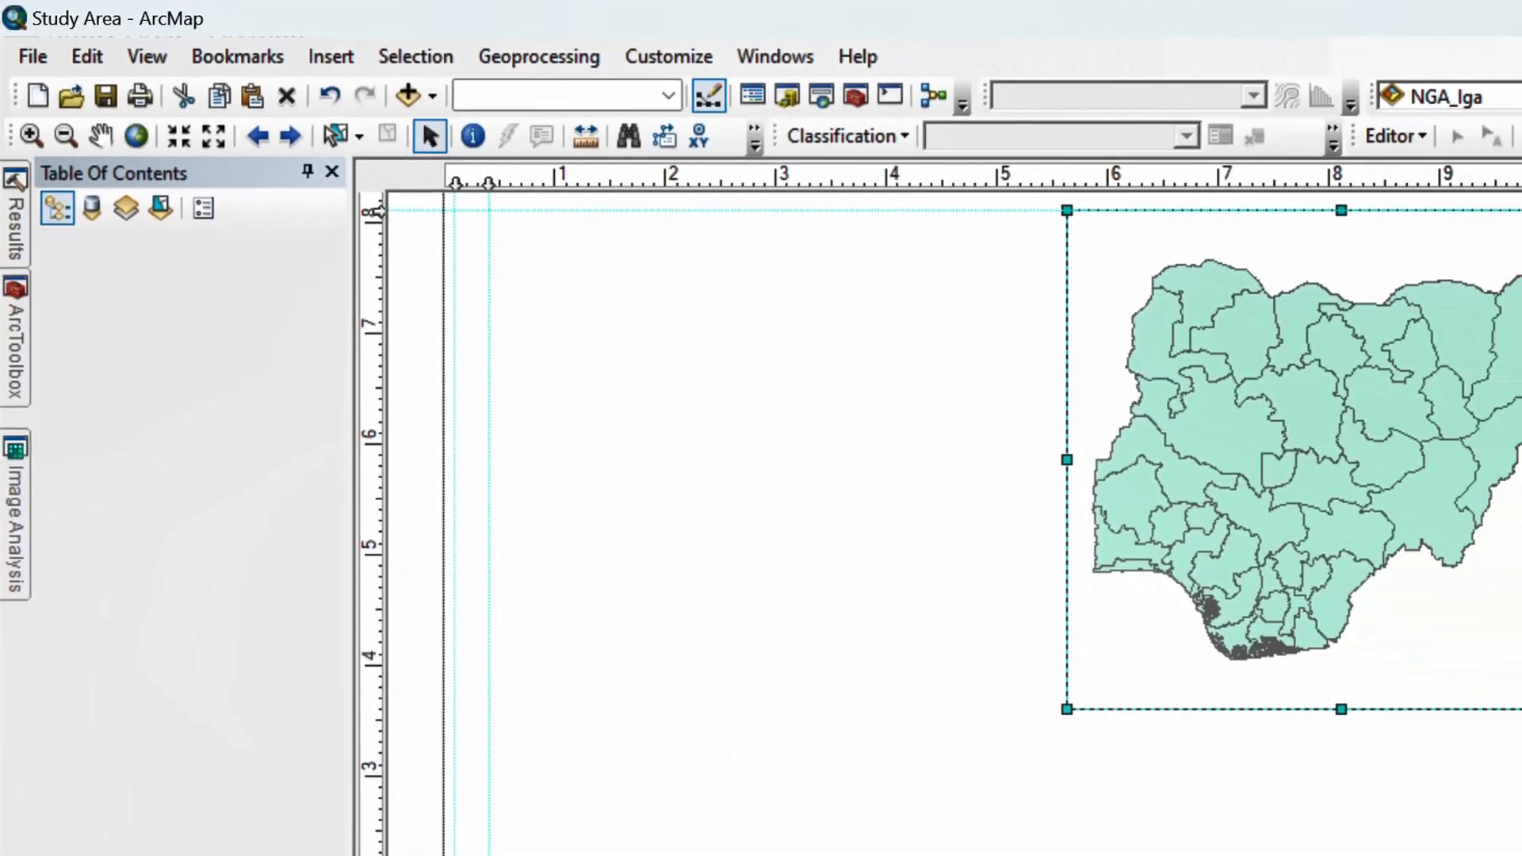
{"action": "scroll", "coordinate": [793, 366], "scroll_direction": "down", "scroll_amount": 5}
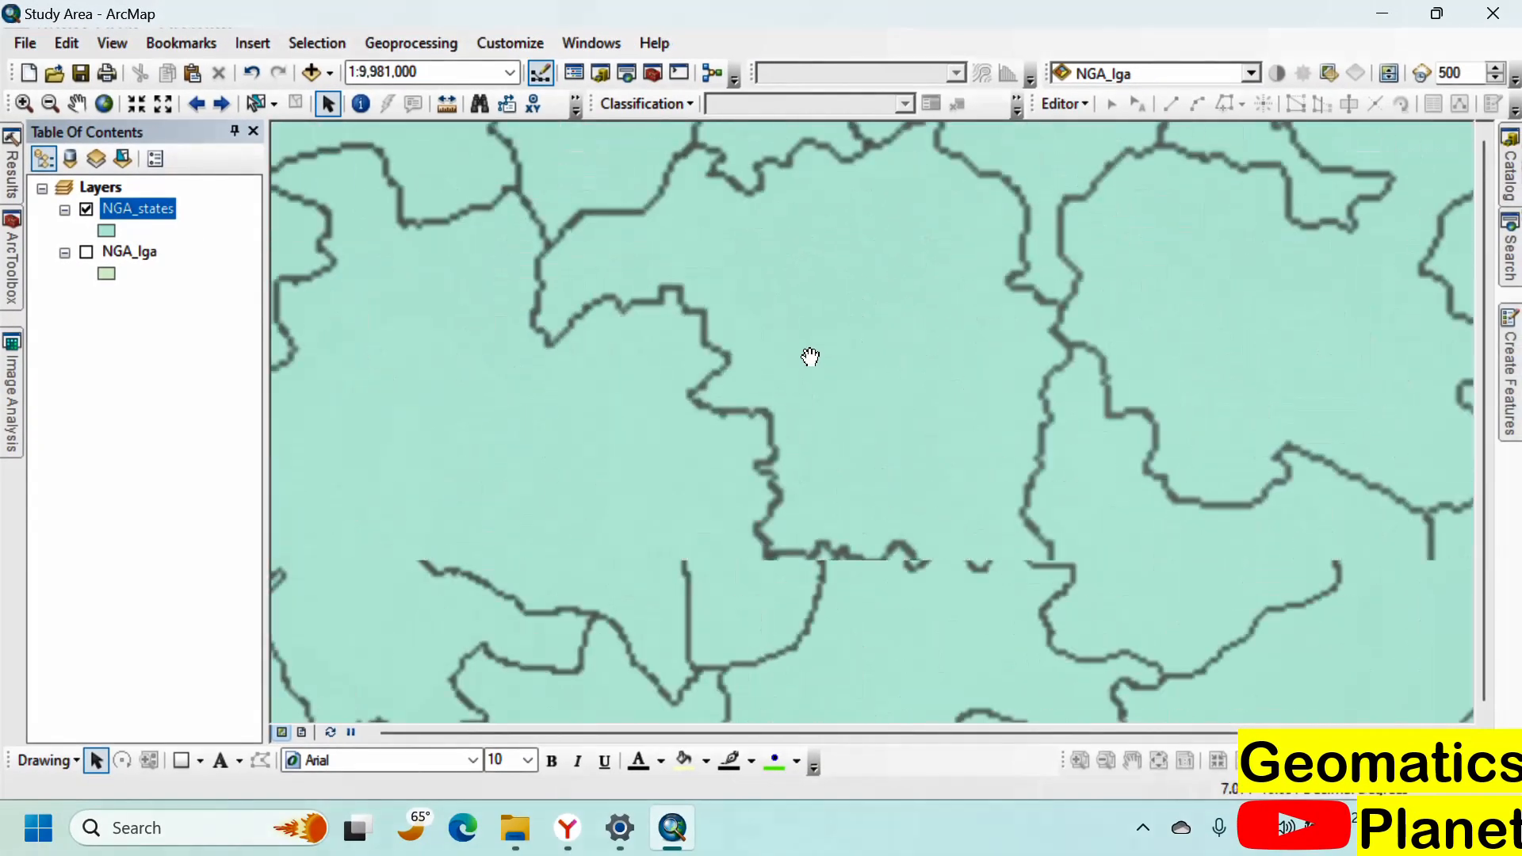
{"action": "scroll", "coordinate": [809, 356], "scroll_direction": "down", "scroll_amount": 5}
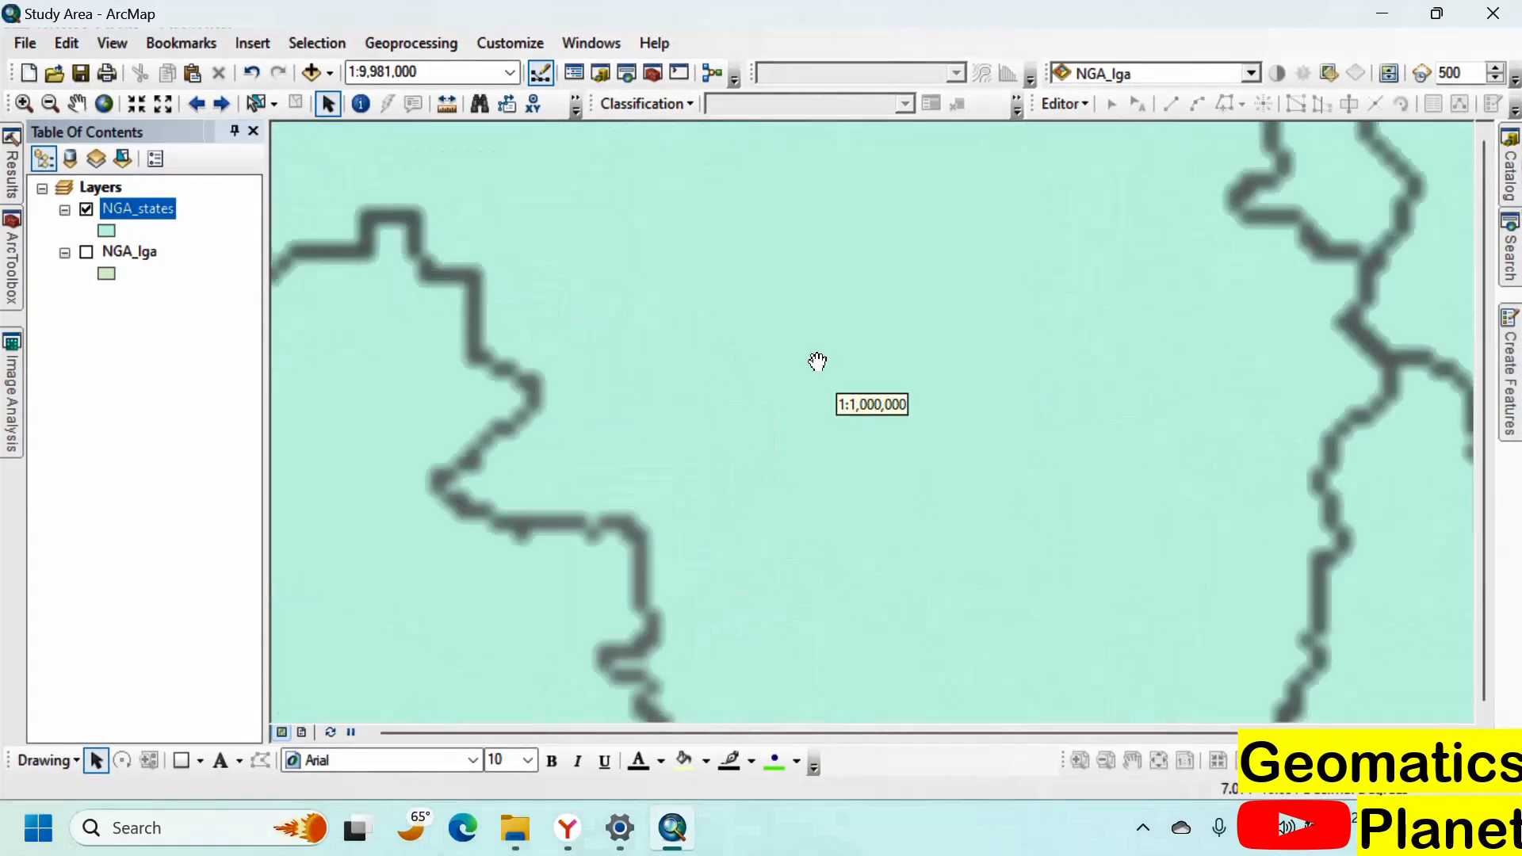
{"action": "left_click", "coordinate": [302, 732]}
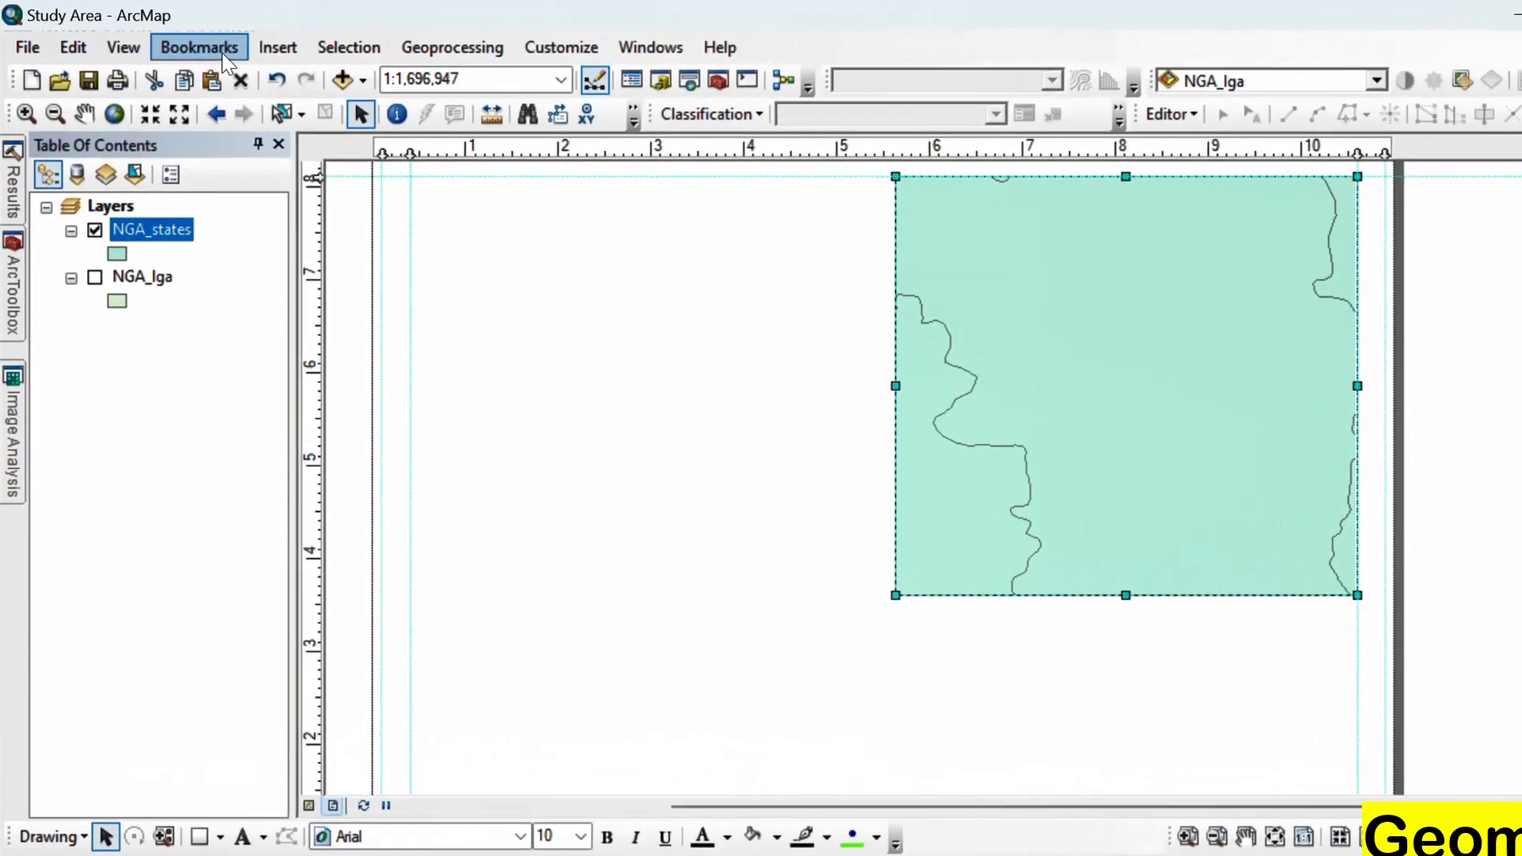
{"action": "left_click", "coordinate": [182, 42]}
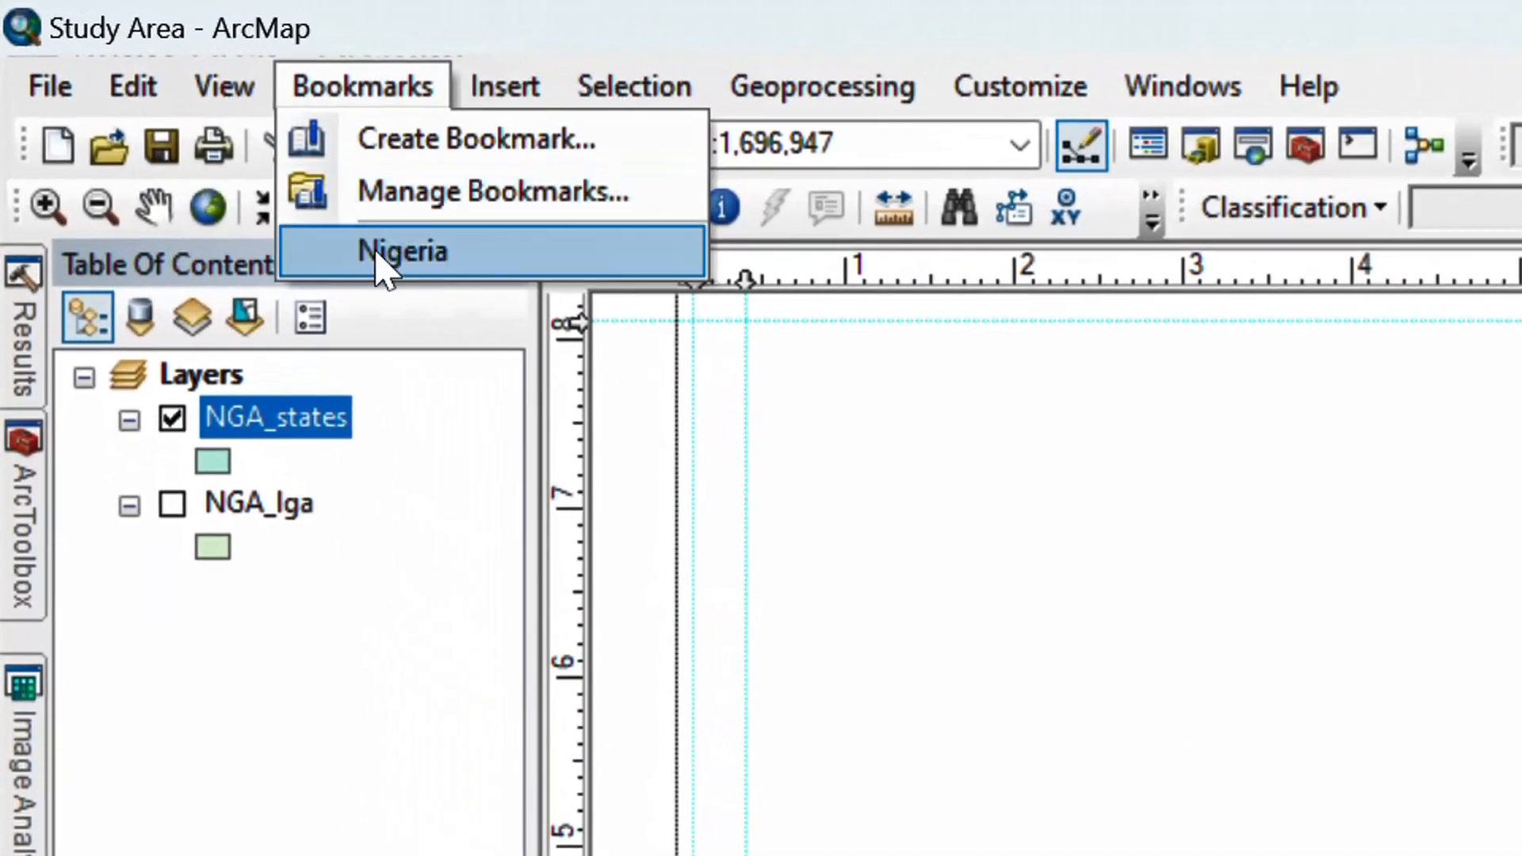
{"action": "left_click", "coordinate": [366, 233]}
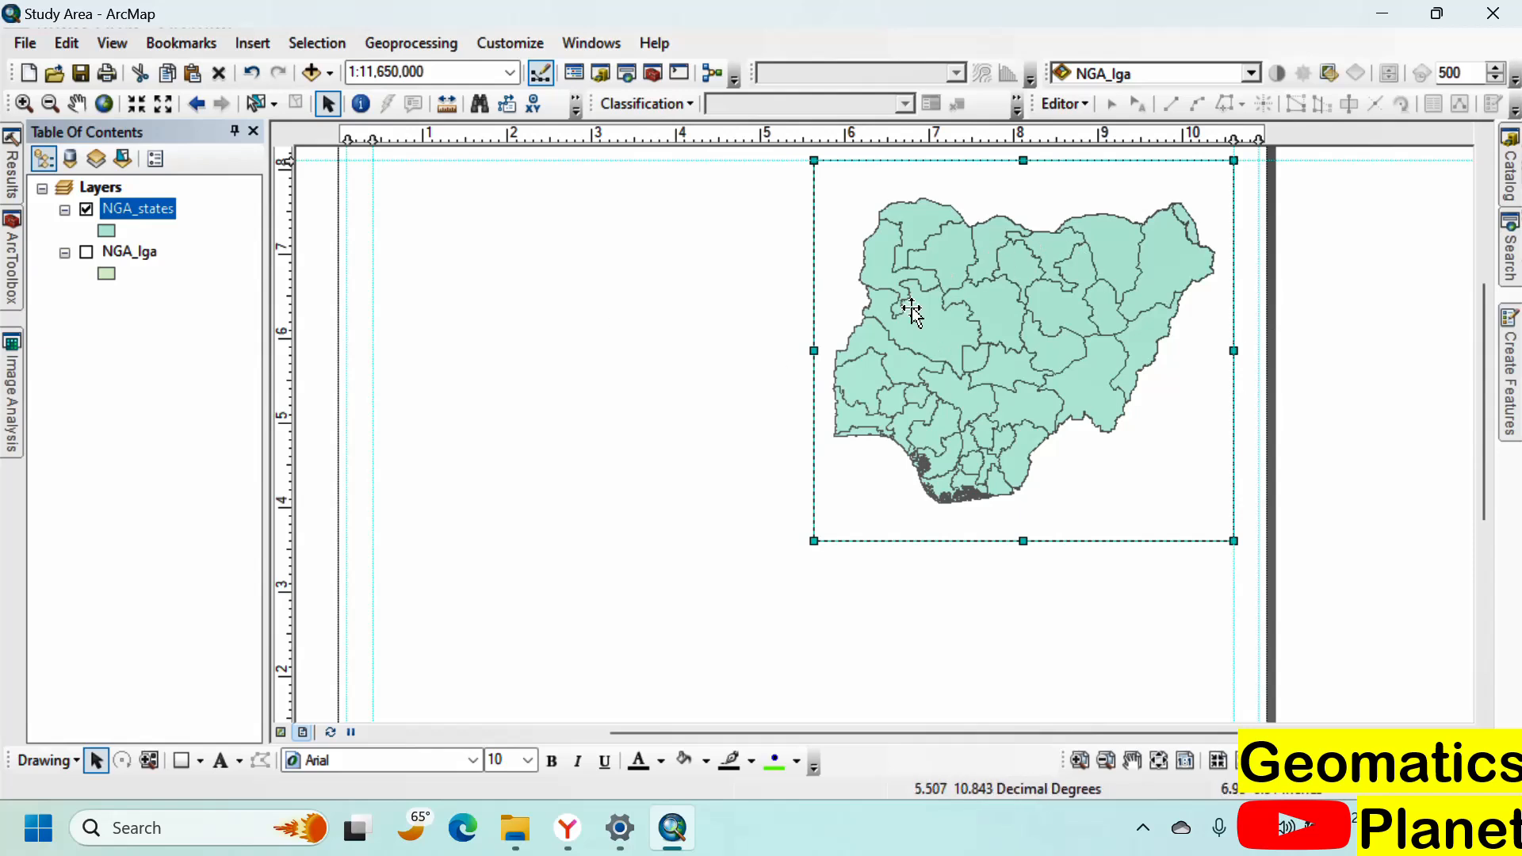
Step: Add vertical guides at about 6 and 5.7 inches, and align the data frame's left edge with the 6-inch guide
{"action": "scroll", "coordinate": [978, 337], "scroll_direction": "down", "scroll_amount": 2}
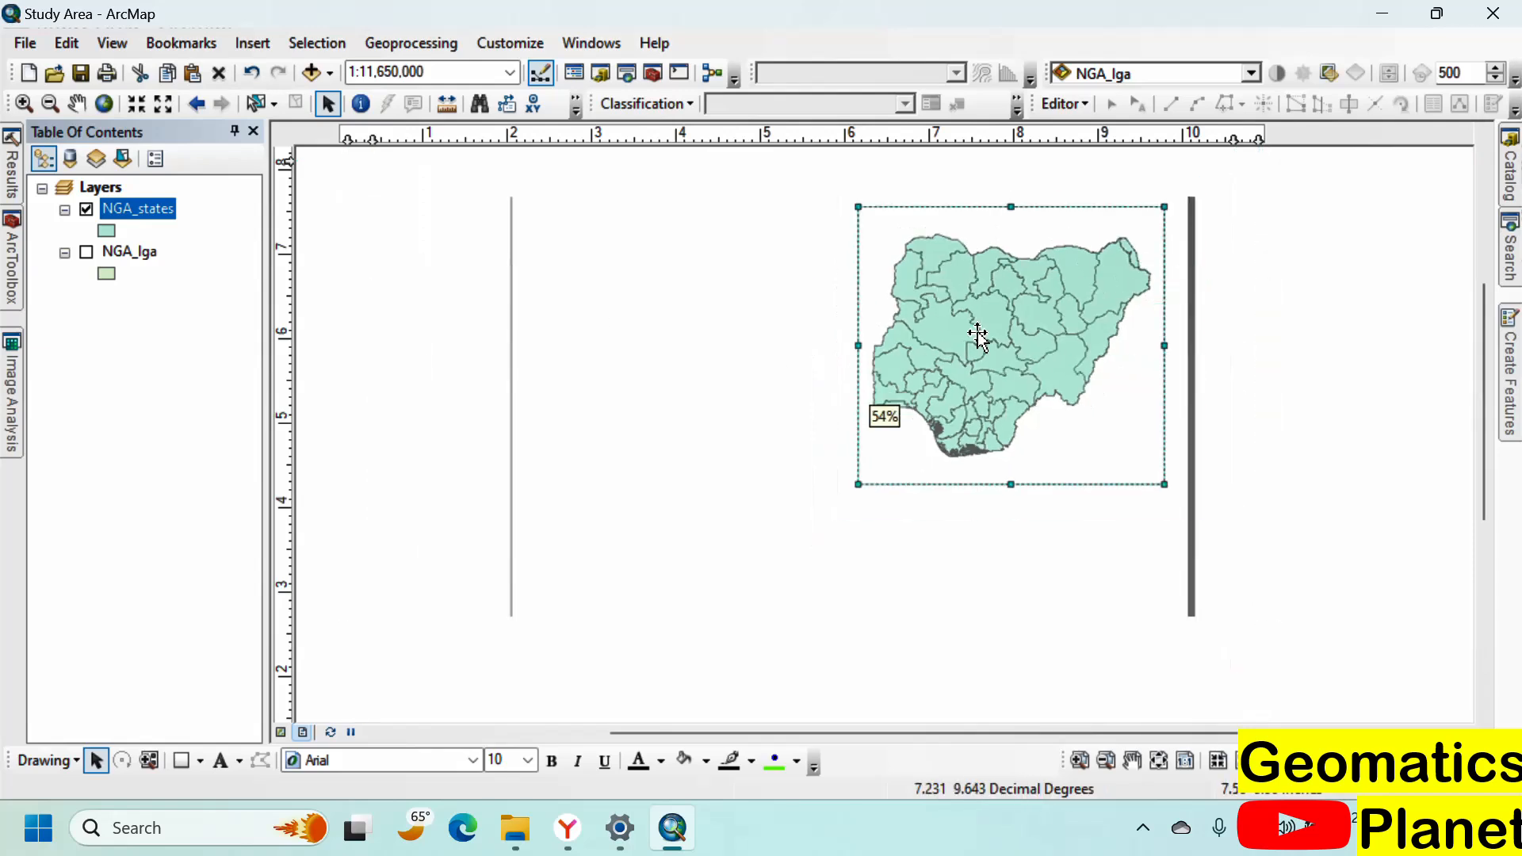
{"action": "scroll", "coordinate": [980, 332], "scroll_direction": "down", "scroll_amount": 1}
{"action": "scroll", "coordinate": [864, 177], "scroll_direction": "up", "scroll_amount": 3}
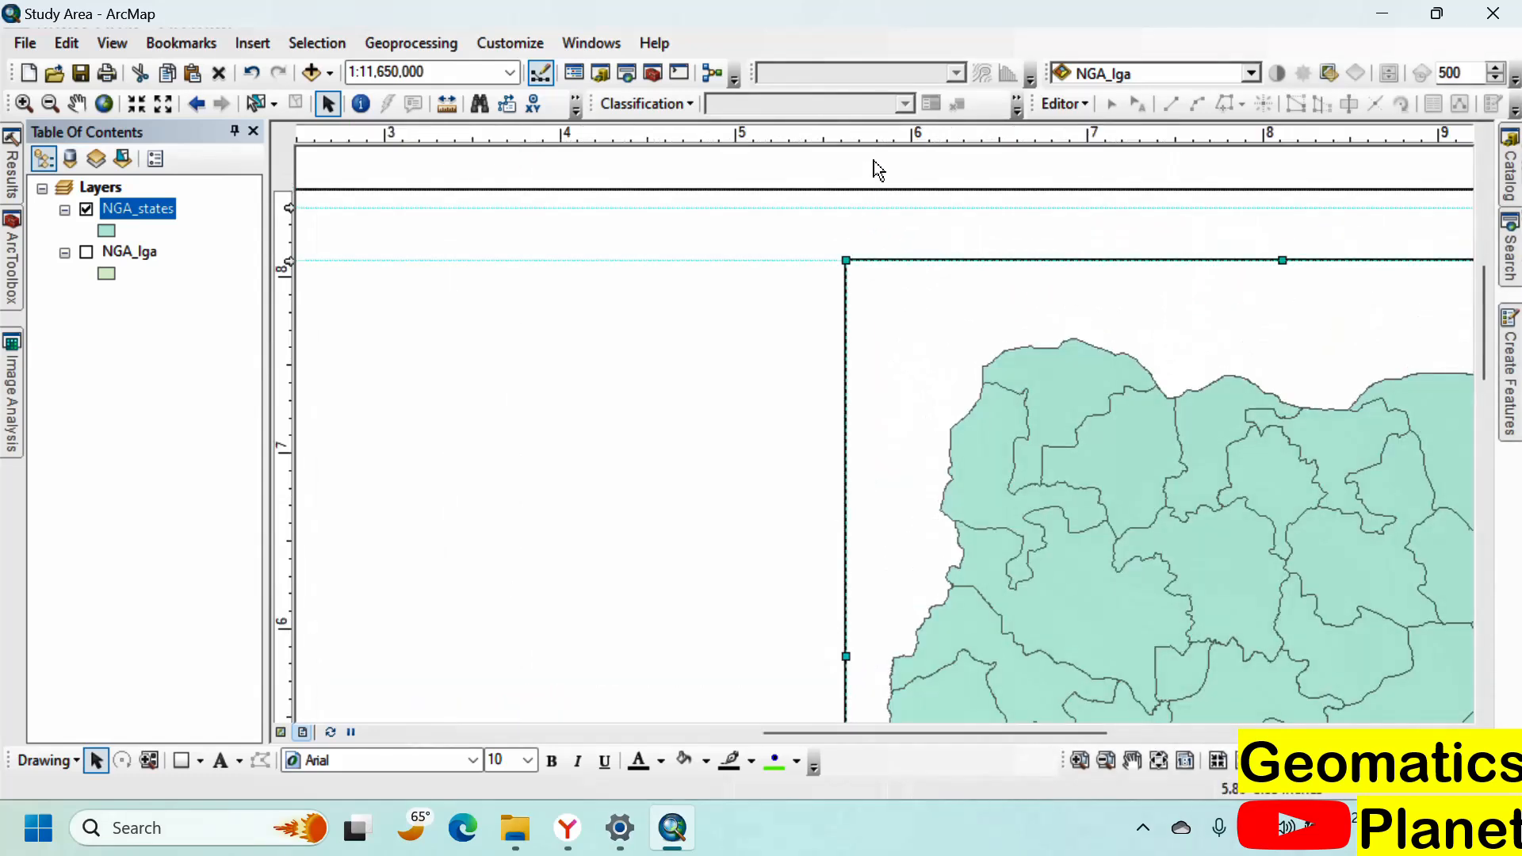
{"action": "scroll", "coordinate": [877, 145], "scroll_direction": "up", "scroll_amount": 2}
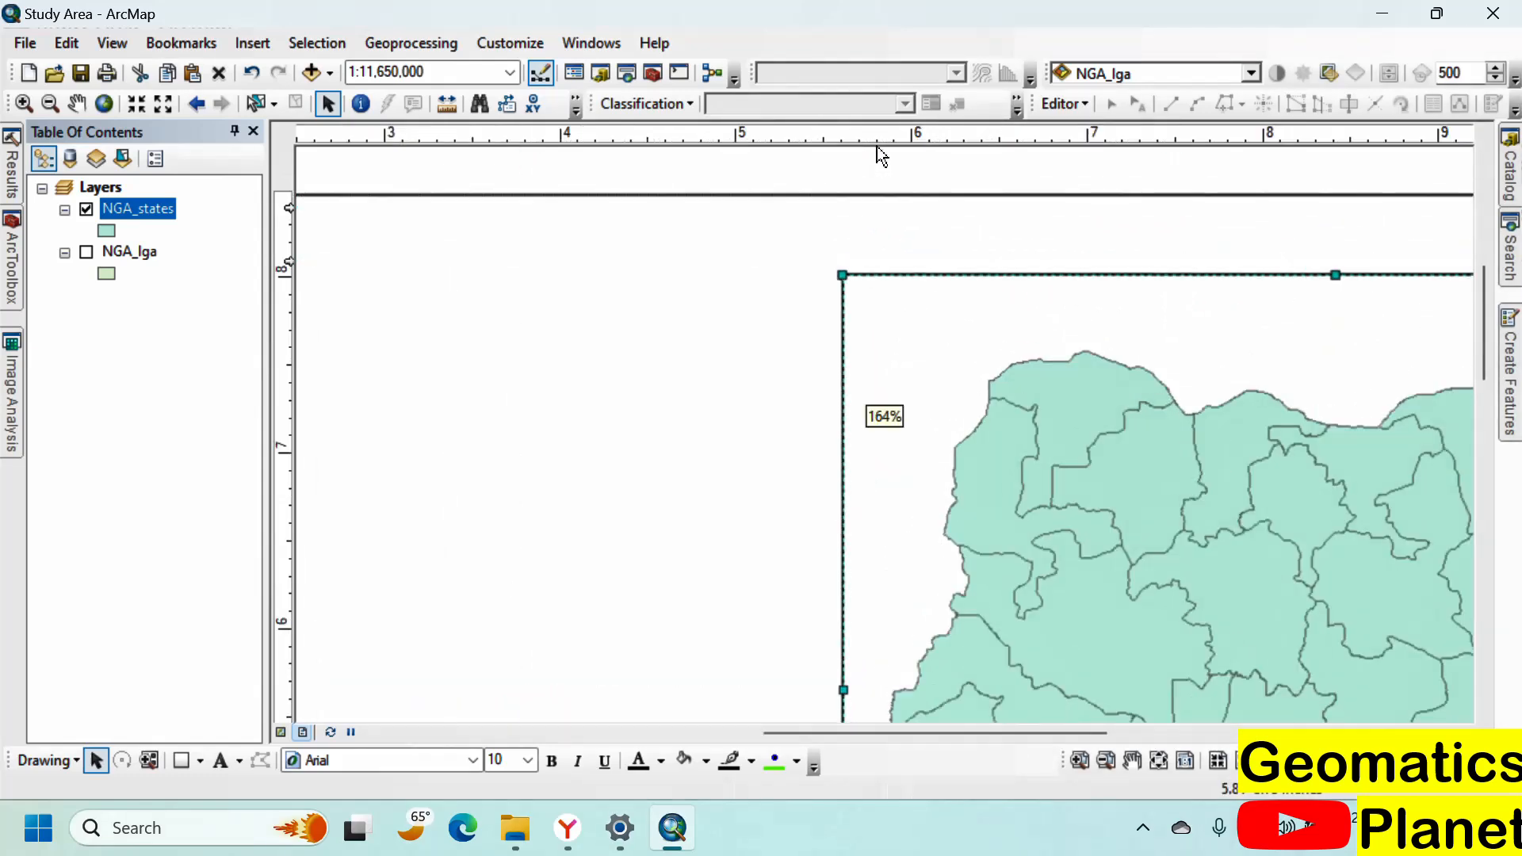
{"action": "left_click", "coordinate": [921, 140]}
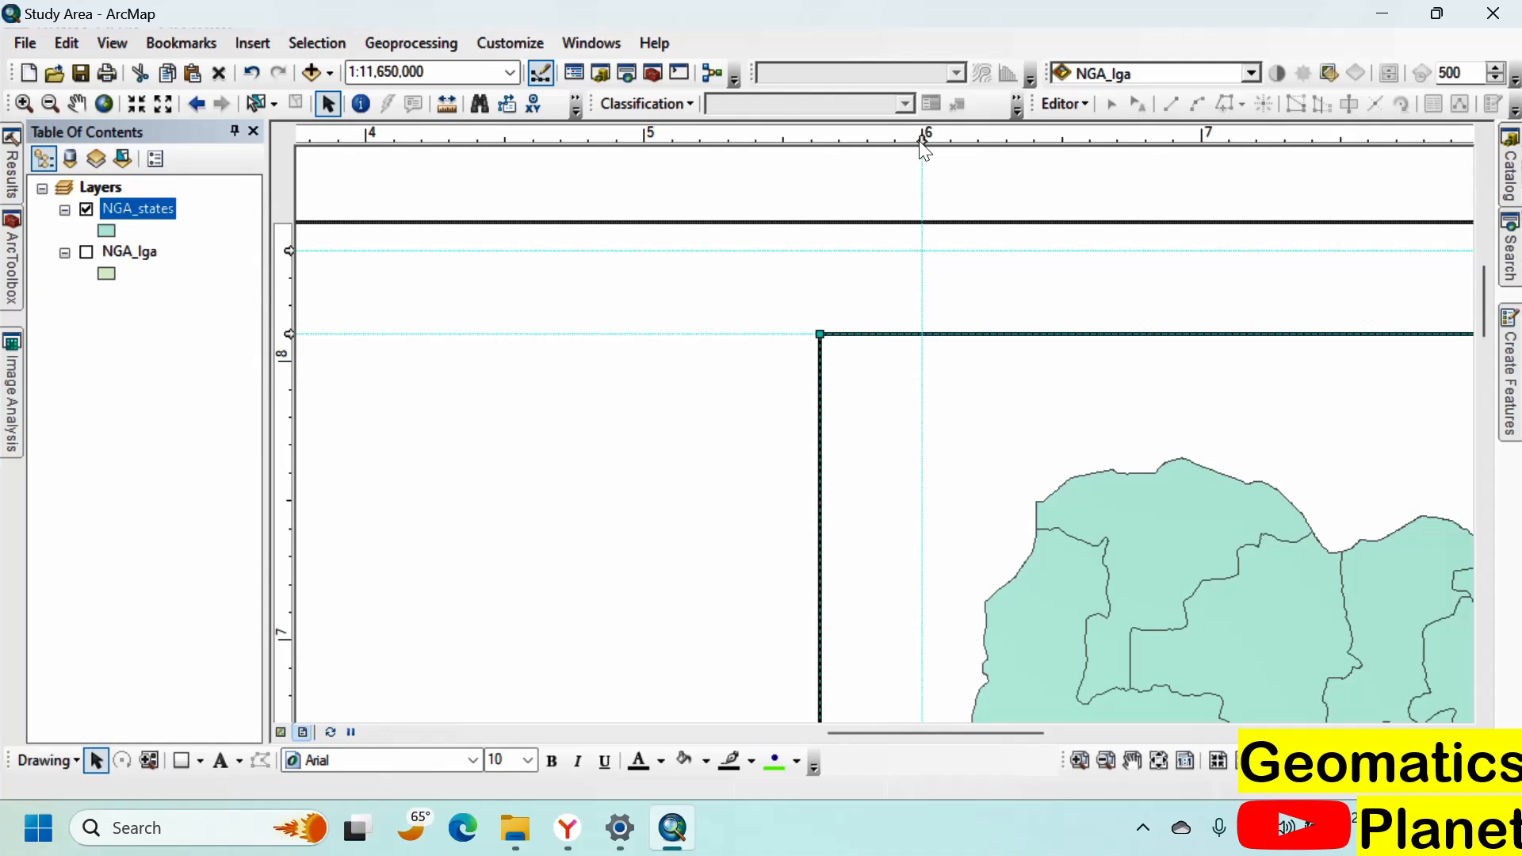
{"action": "left_click", "coordinate": [839, 140]}
{"action": "scroll", "coordinate": [820, 200], "scroll_direction": "down", "scroll_amount": 2}
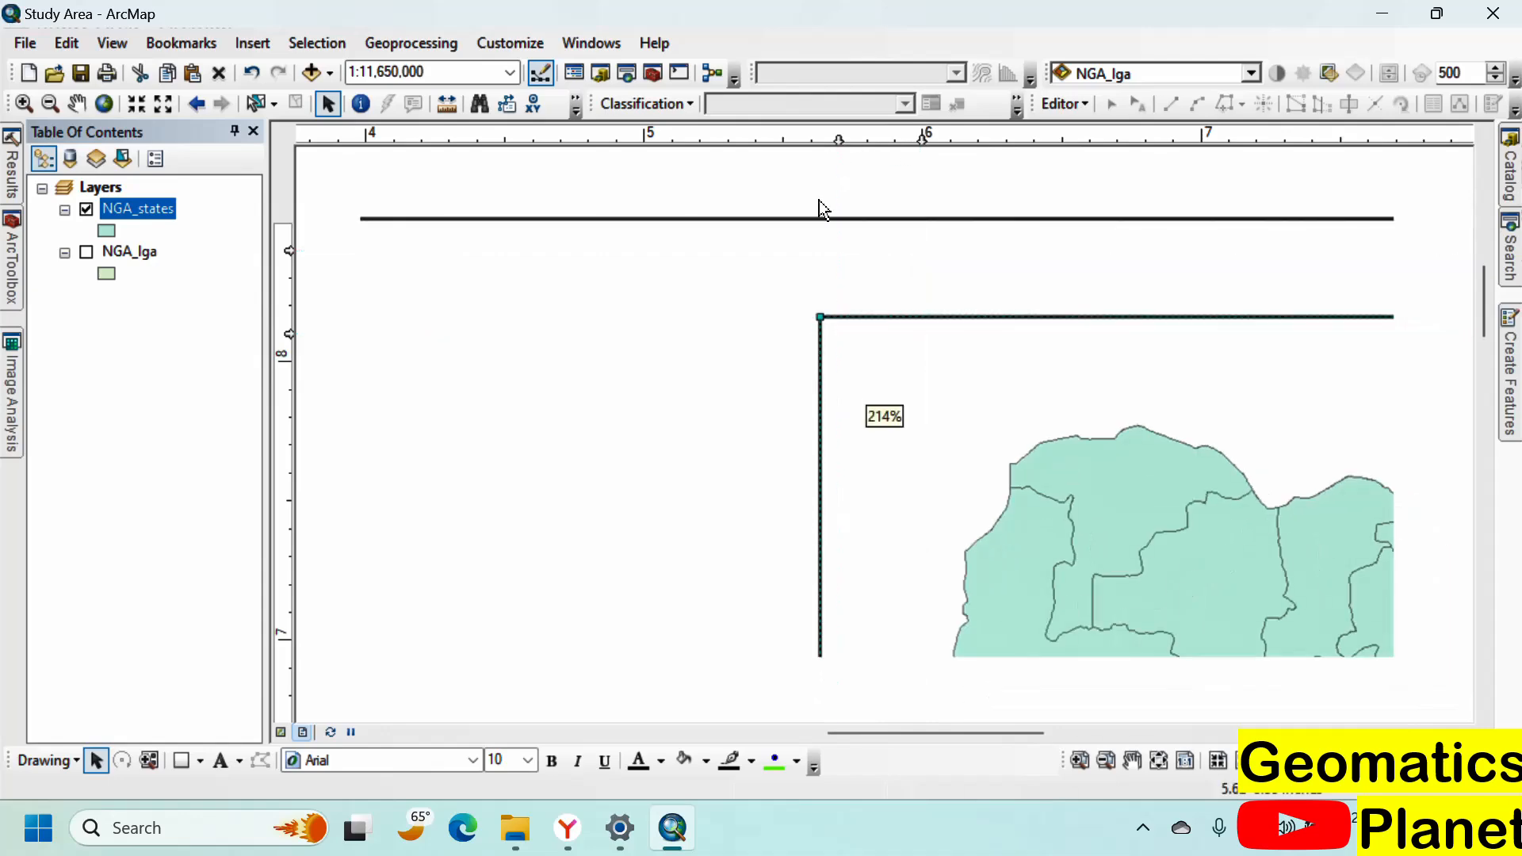
{"action": "scroll", "coordinate": [839, 211], "scroll_direction": "down", "scroll_amount": 1}
{"action": "scroll", "coordinate": [809, 226], "scroll_direction": "down", "scroll_amount": 5}
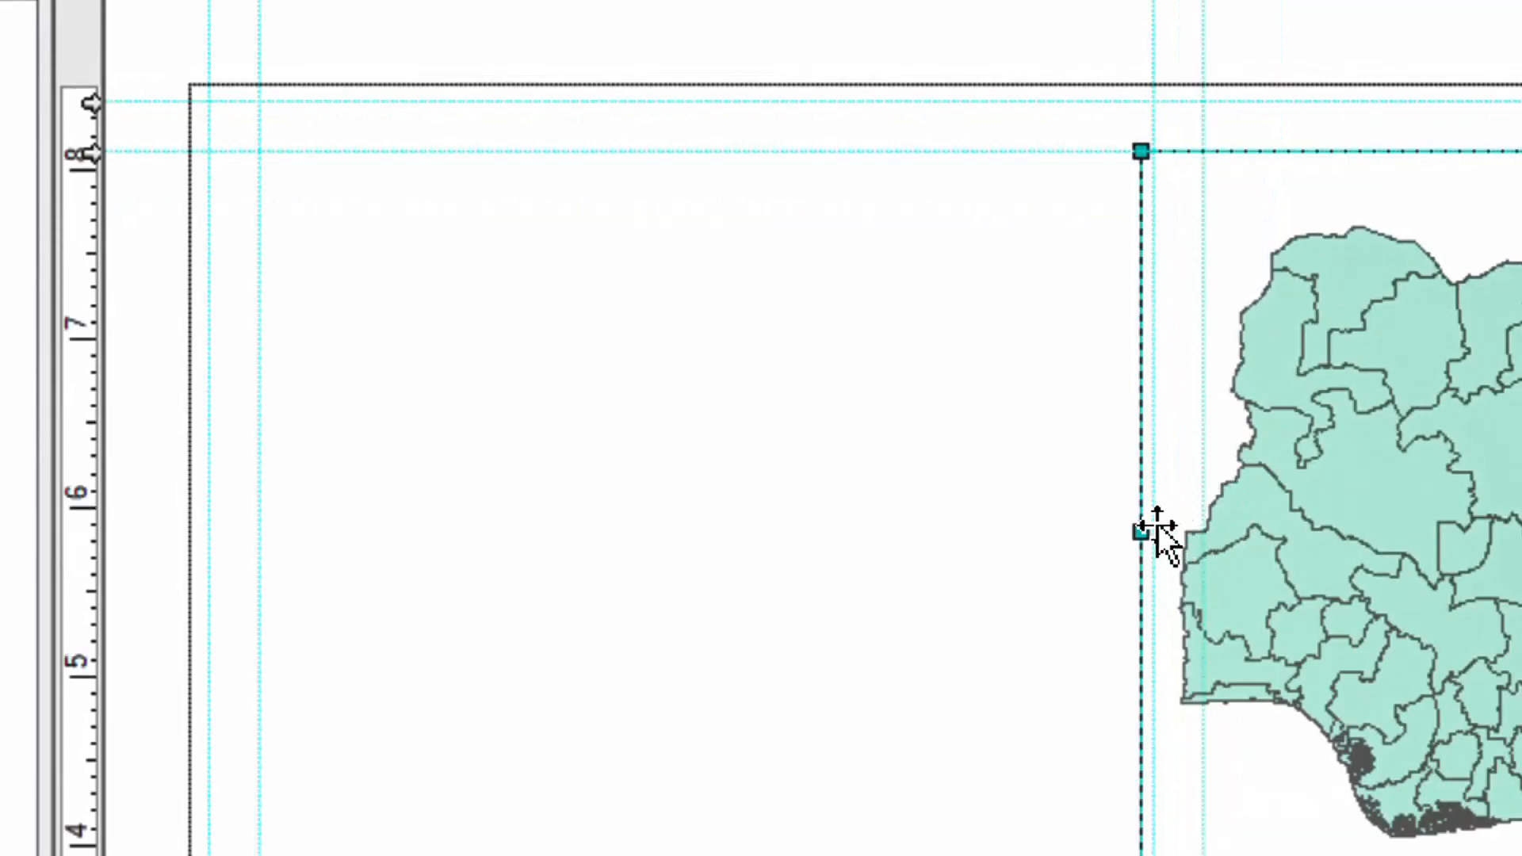
{"action": "left_click_drag", "start_coordinate": [1144, 532], "coordinate": [1196, 547]}
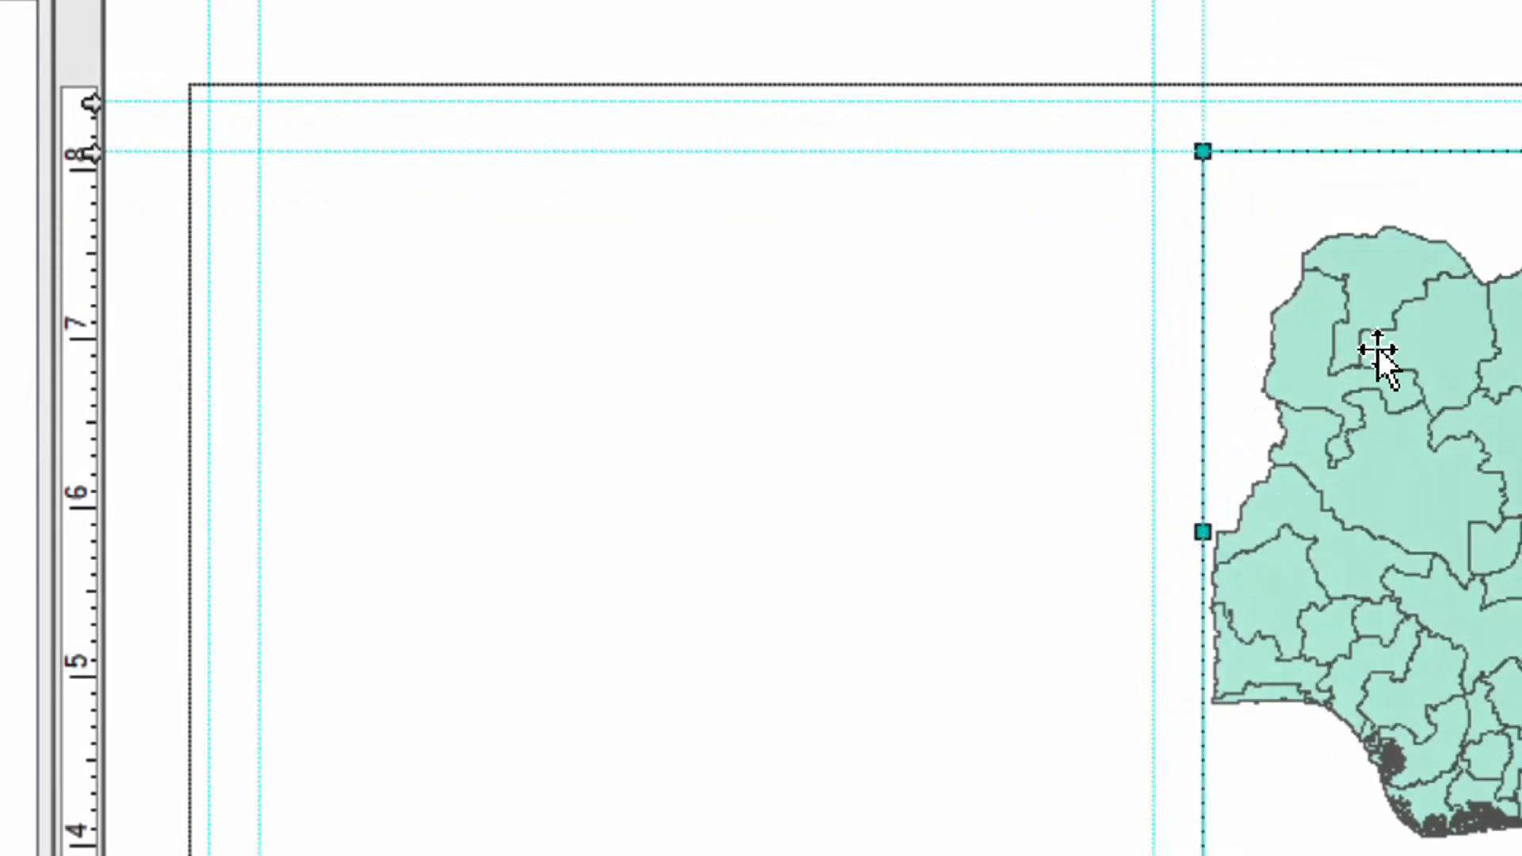
Step: Update the Nigeria bookmark's extent to match the narrowed data frame
{"action": "scroll", "coordinate": [1376, 350], "scroll_direction": "down", "scroll_amount": 1}
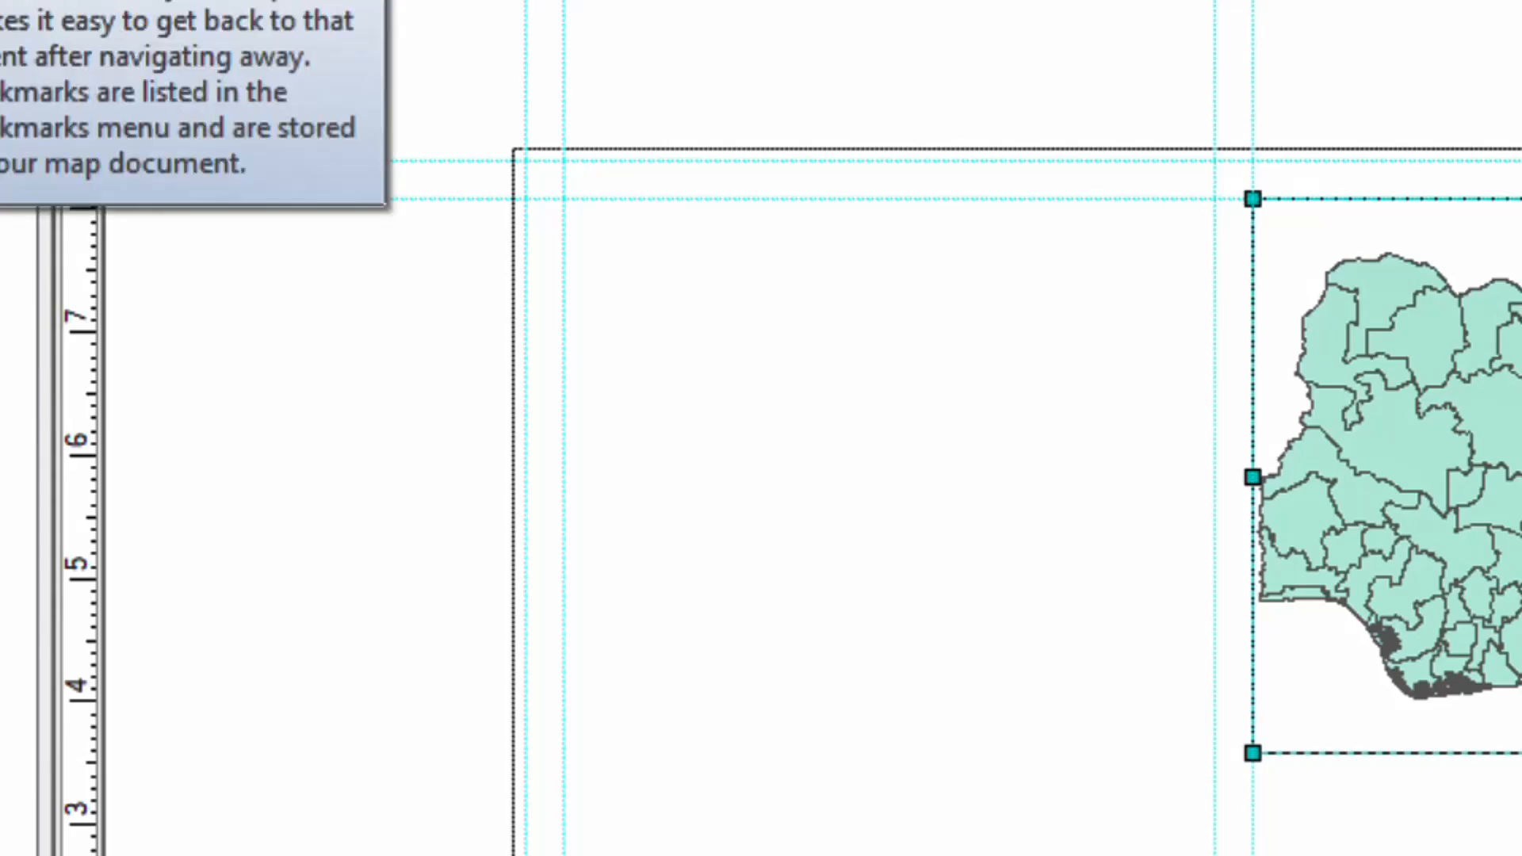
{"action": "left_click", "coordinate": [207, 89]}
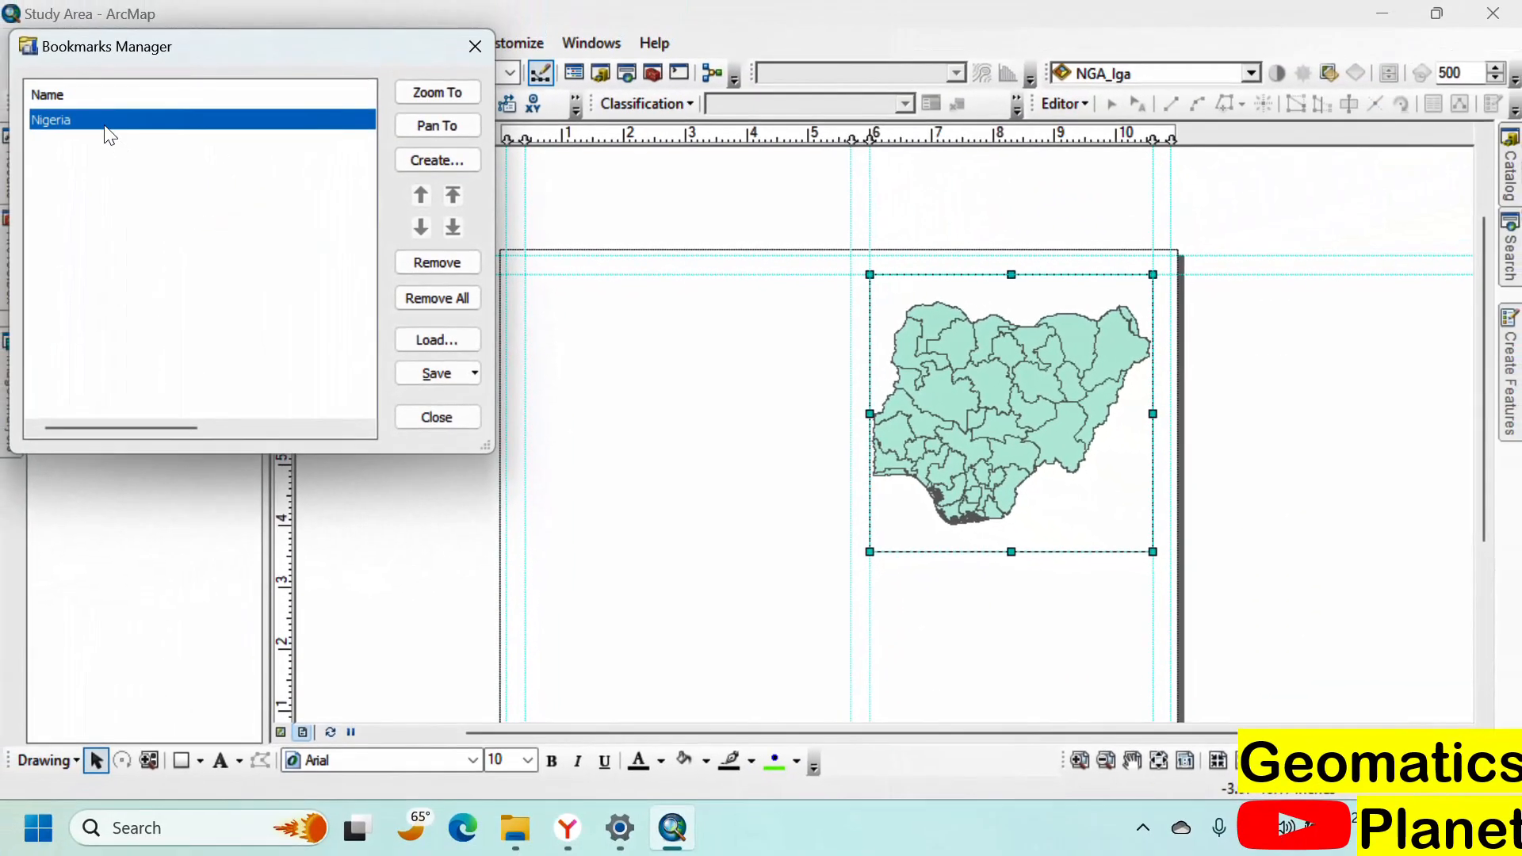
{"action": "right_click", "coordinate": [106, 121]}
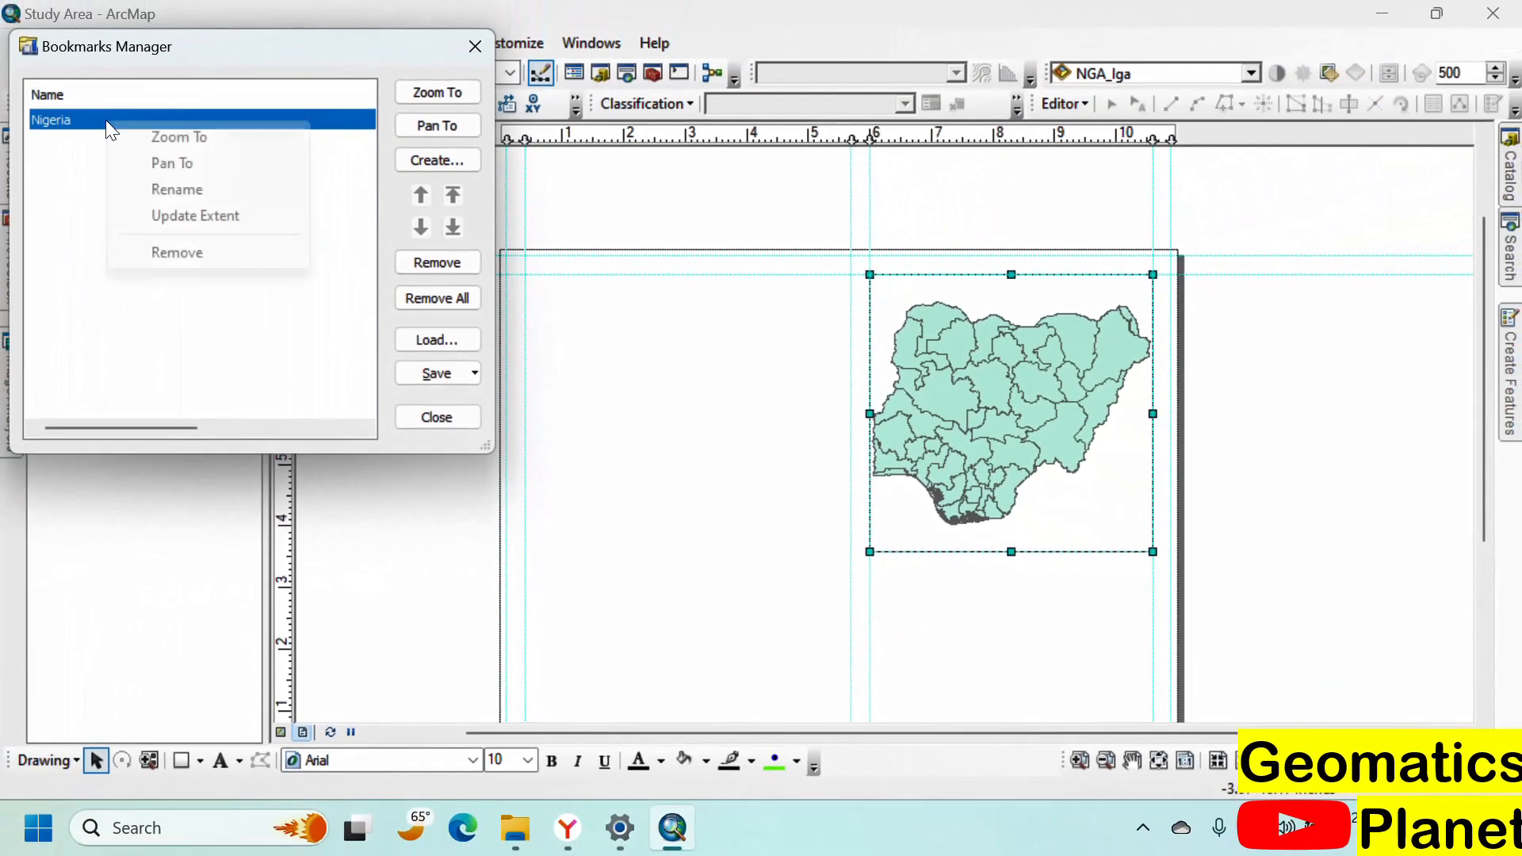
{"action": "left_click", "coordinate": [166, 218]}
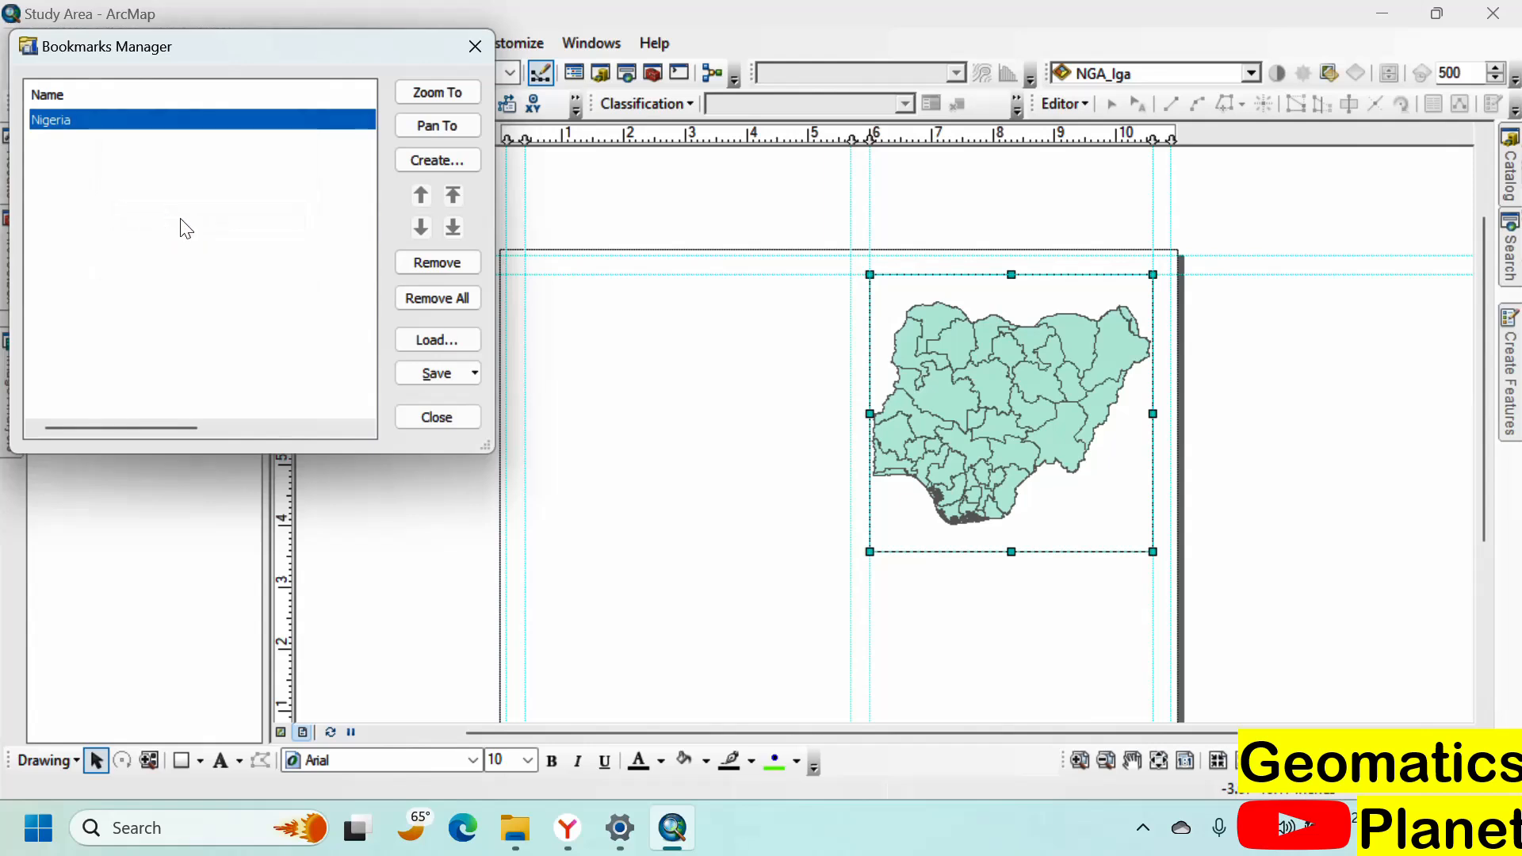
{"action": "left_click", "coordinate": [464, 421]}
Step: Shorten the data frame by raising its bottom edge to about 3.9 inches on the vertical ruler
{"action": "scroll", "coordinate": [915, 412], "scroll_direction": "down", "scroll_amount": 3}
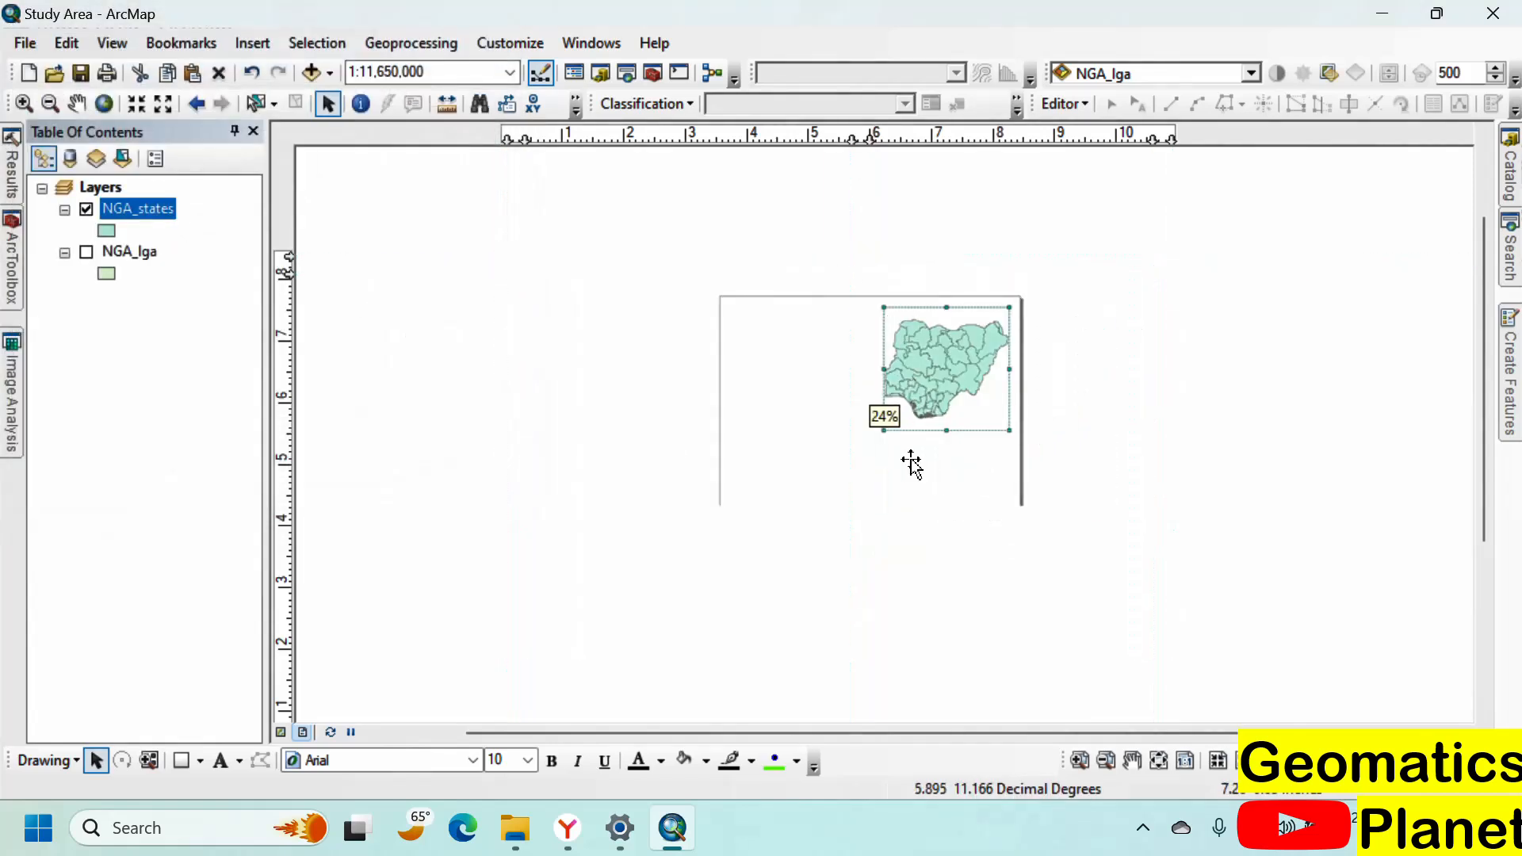
{"action": "scroll", "coordinate": [914, 482], "scroll_direction": "up", "scroll_amount": 4}
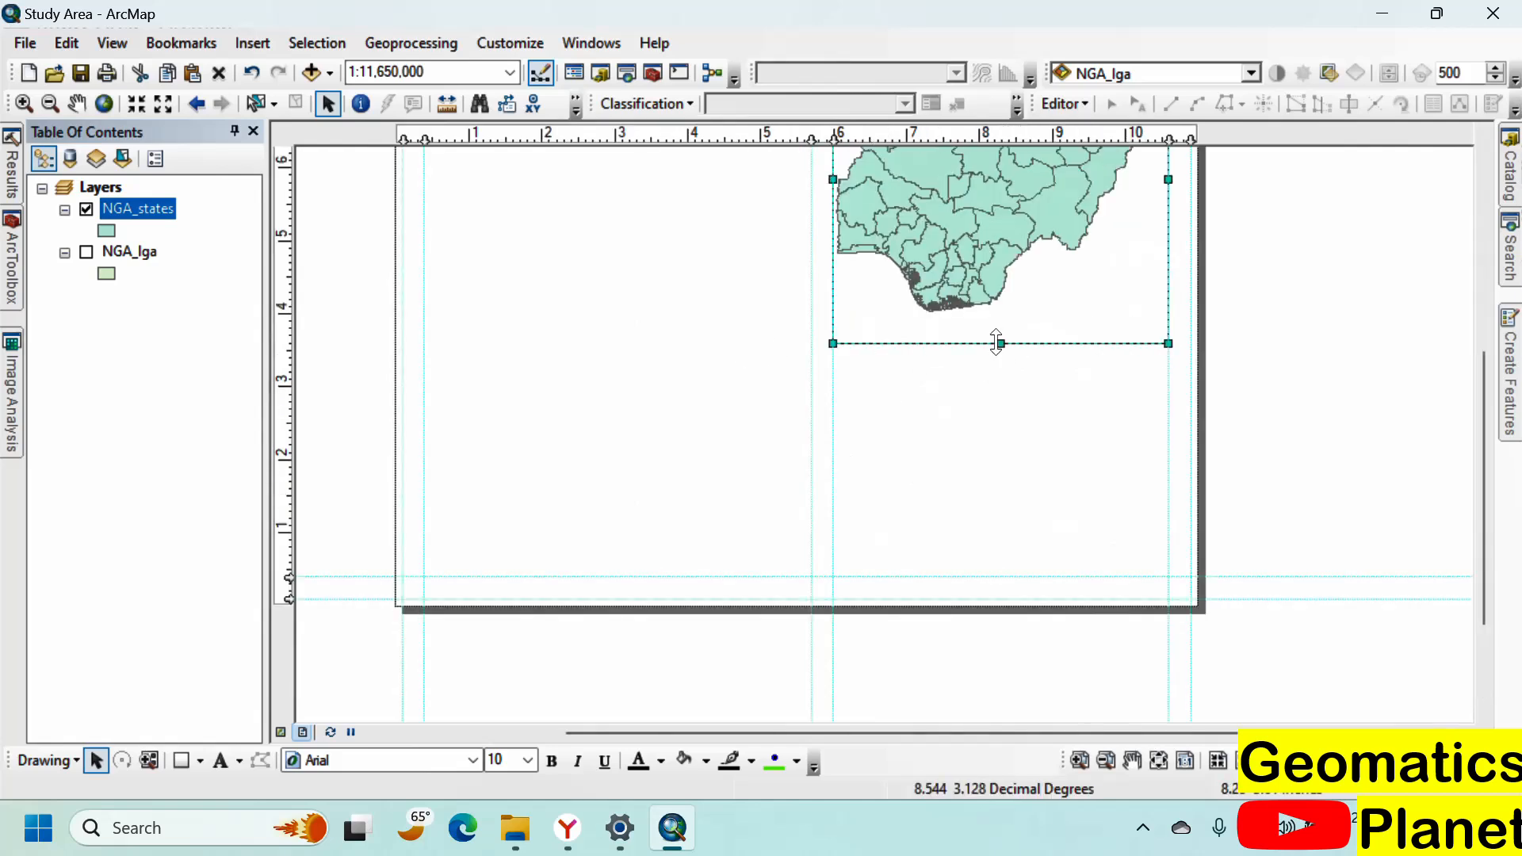
{"action": "left_click_drag", "start_coordinate": [996, 343], "coordinate": [995, 315]}
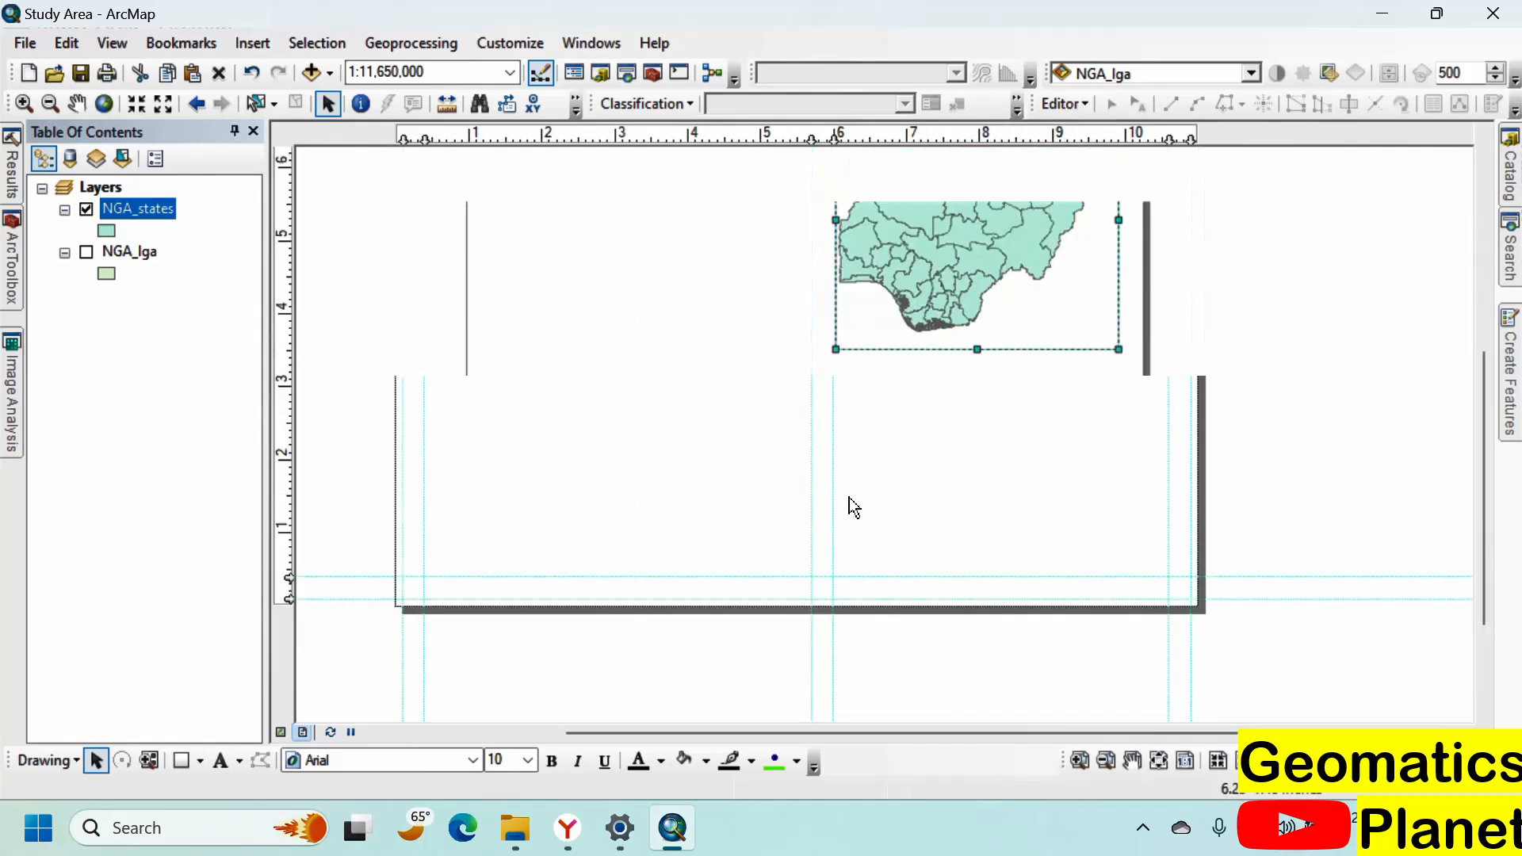
{"action": "scroll", "coordinate": [849, 498], "scroll_direction": "down", "scroll_amount": 2}
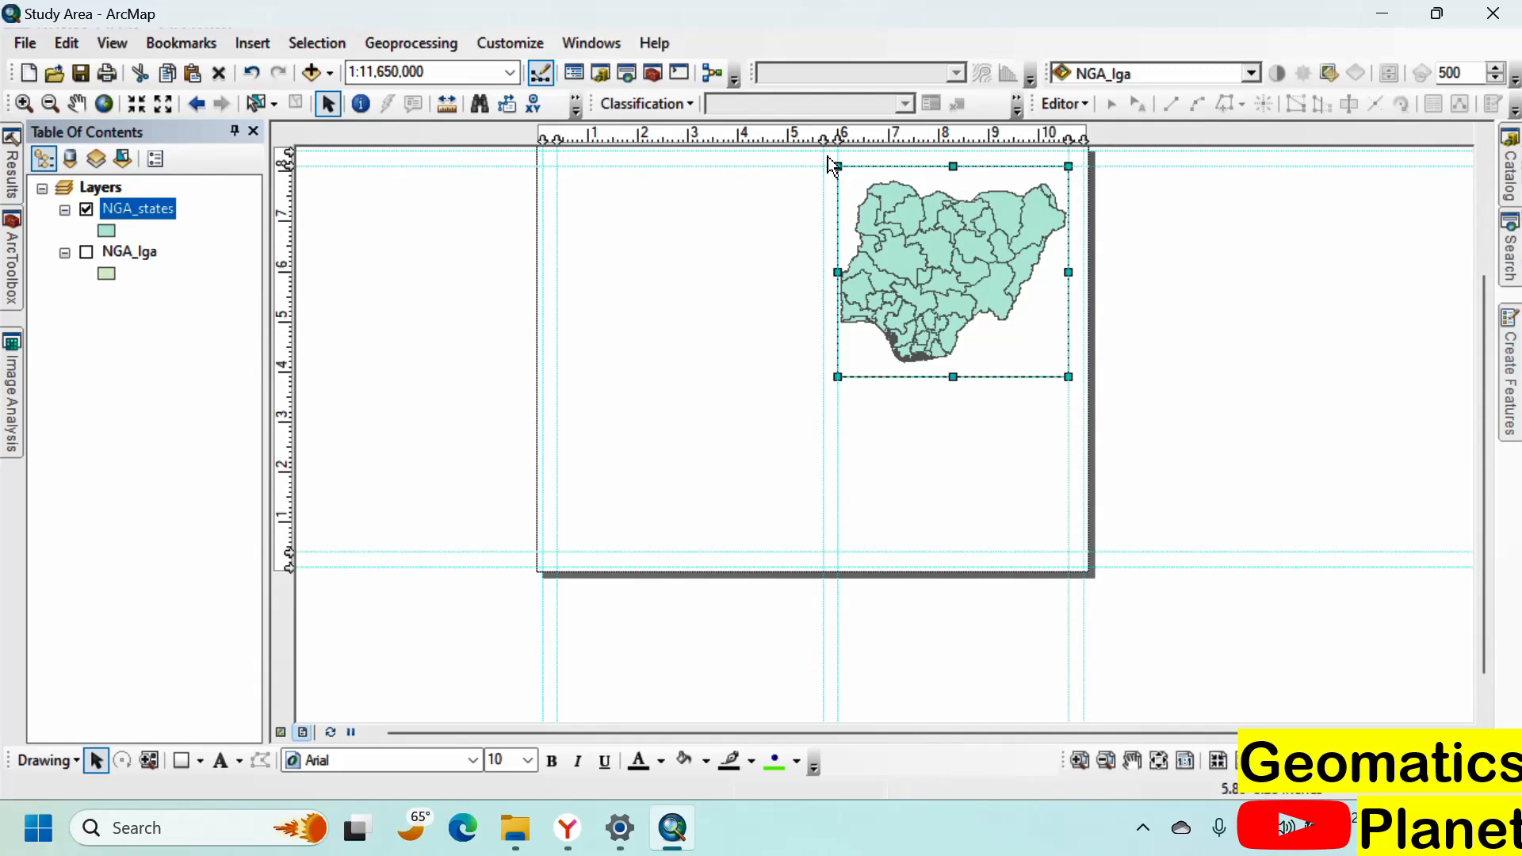
Step: Update the Nigeria bookmark's extent to match the shortened data frame
{"action": "left_click", "coordinate": [171, 47]}
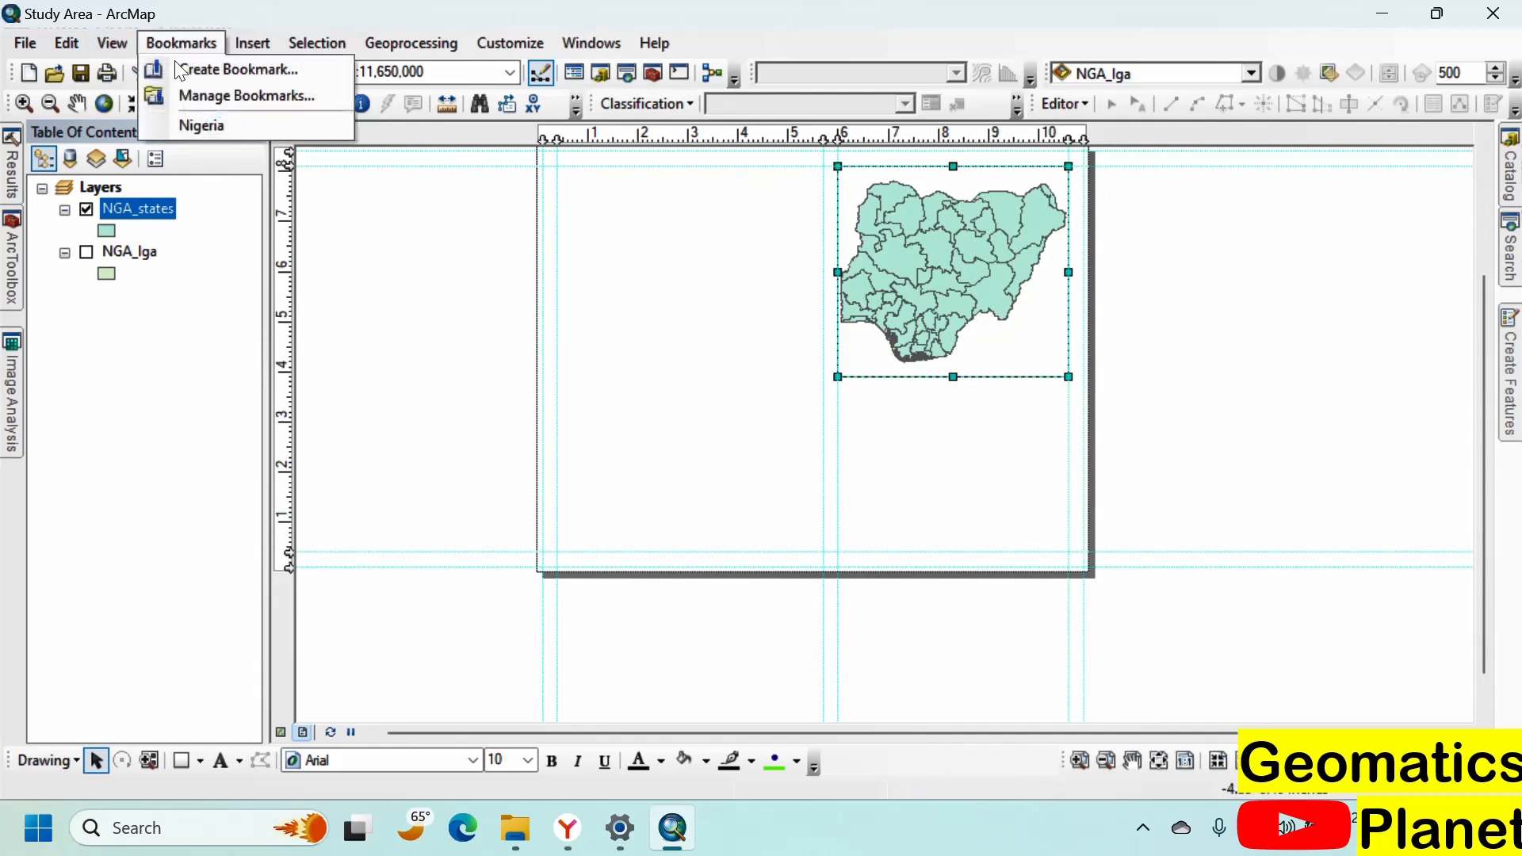
{"action": "left_click", "coordinate": [194, 97]}
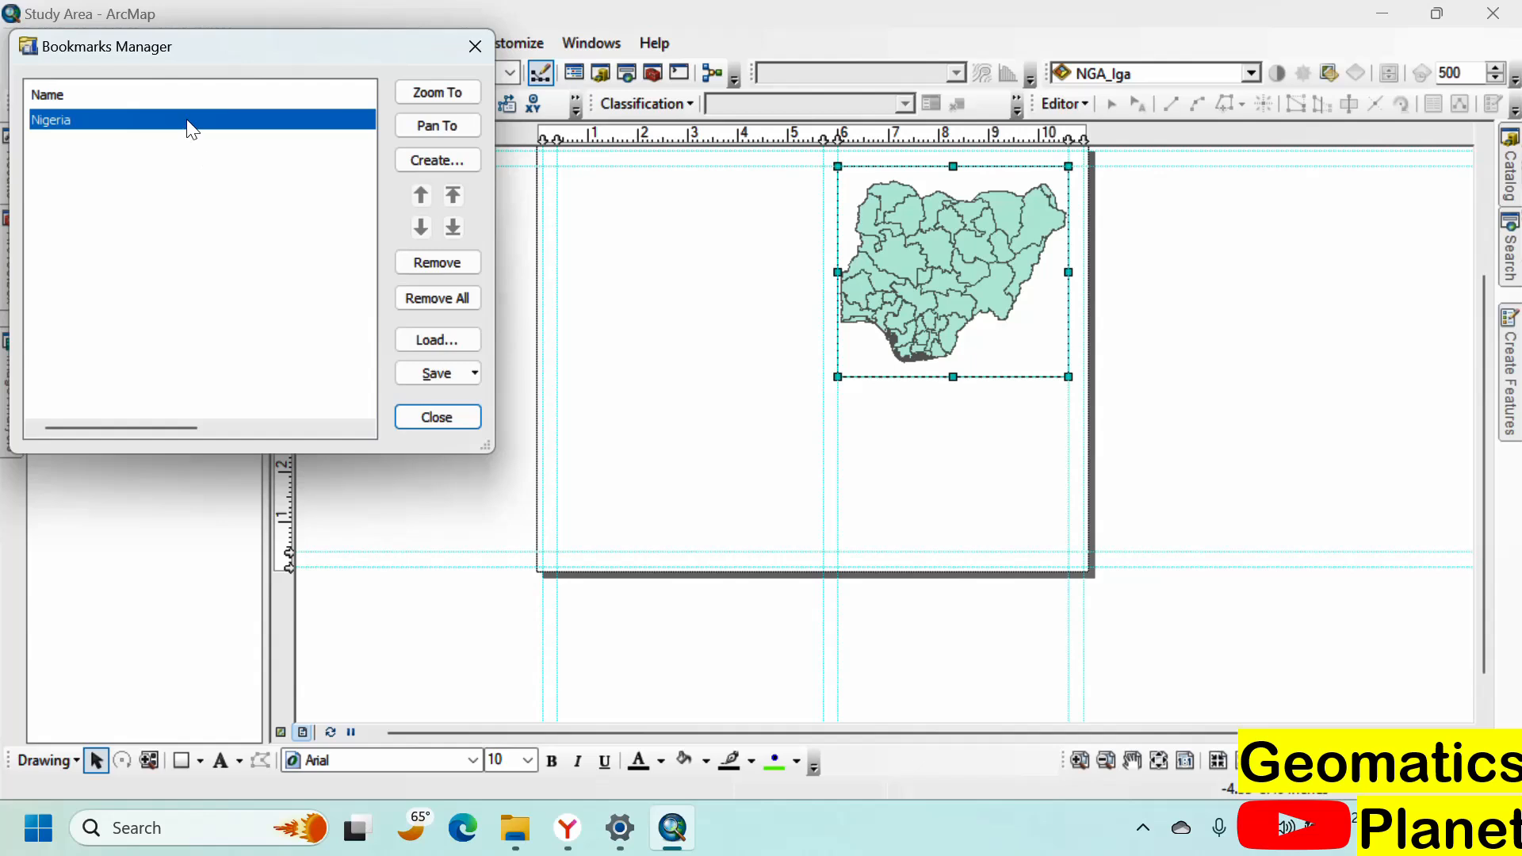
{"action": "right_click", "coordinate": [190, 128]}
{"action": "left_click", "coordinate": [249, 207]}
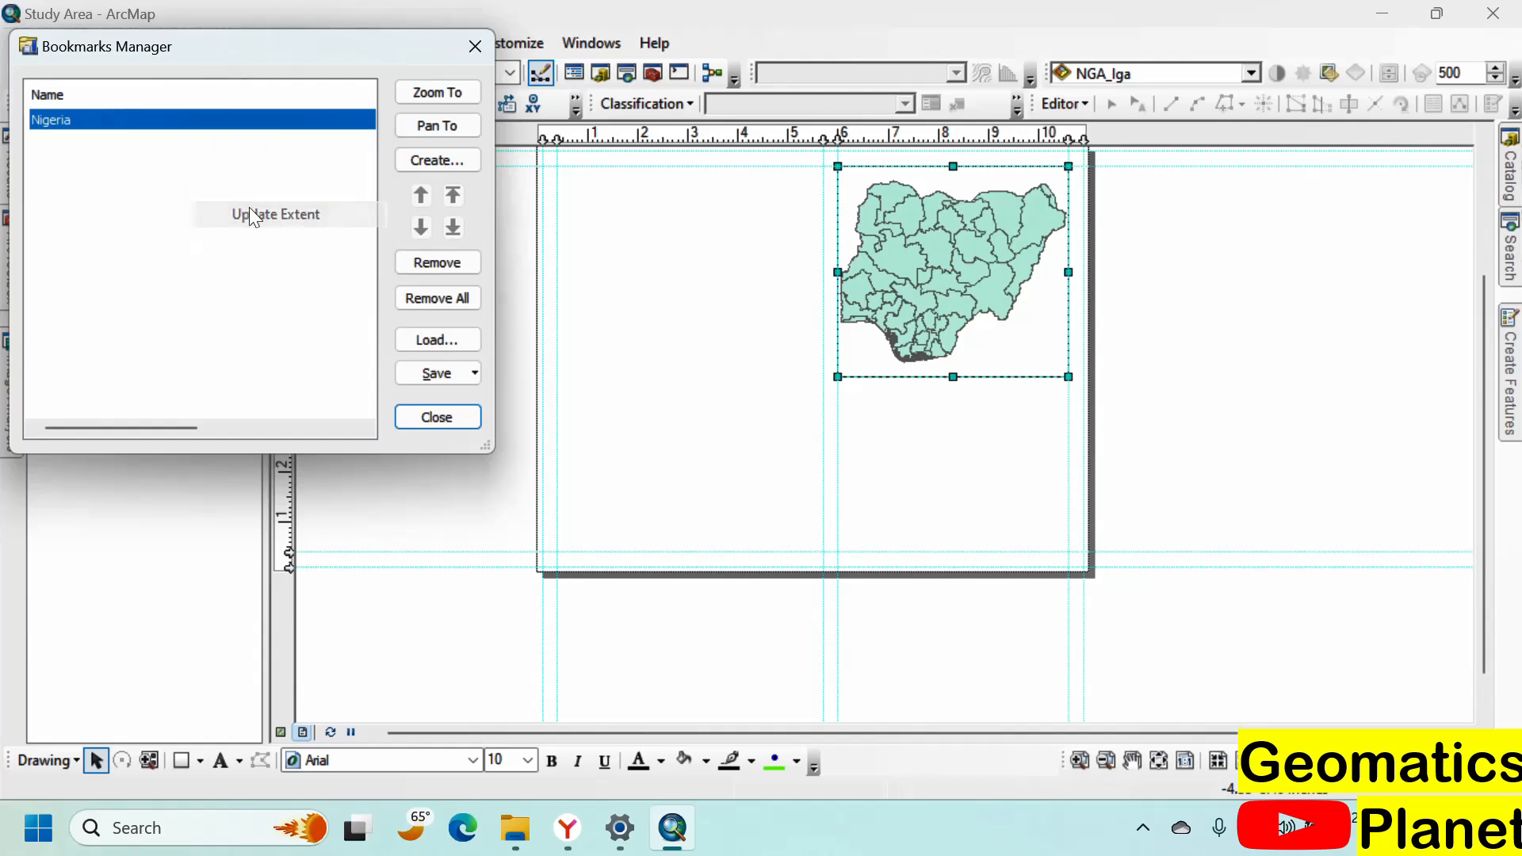
{"action": "left_click", "coordinate": [416, 413]}
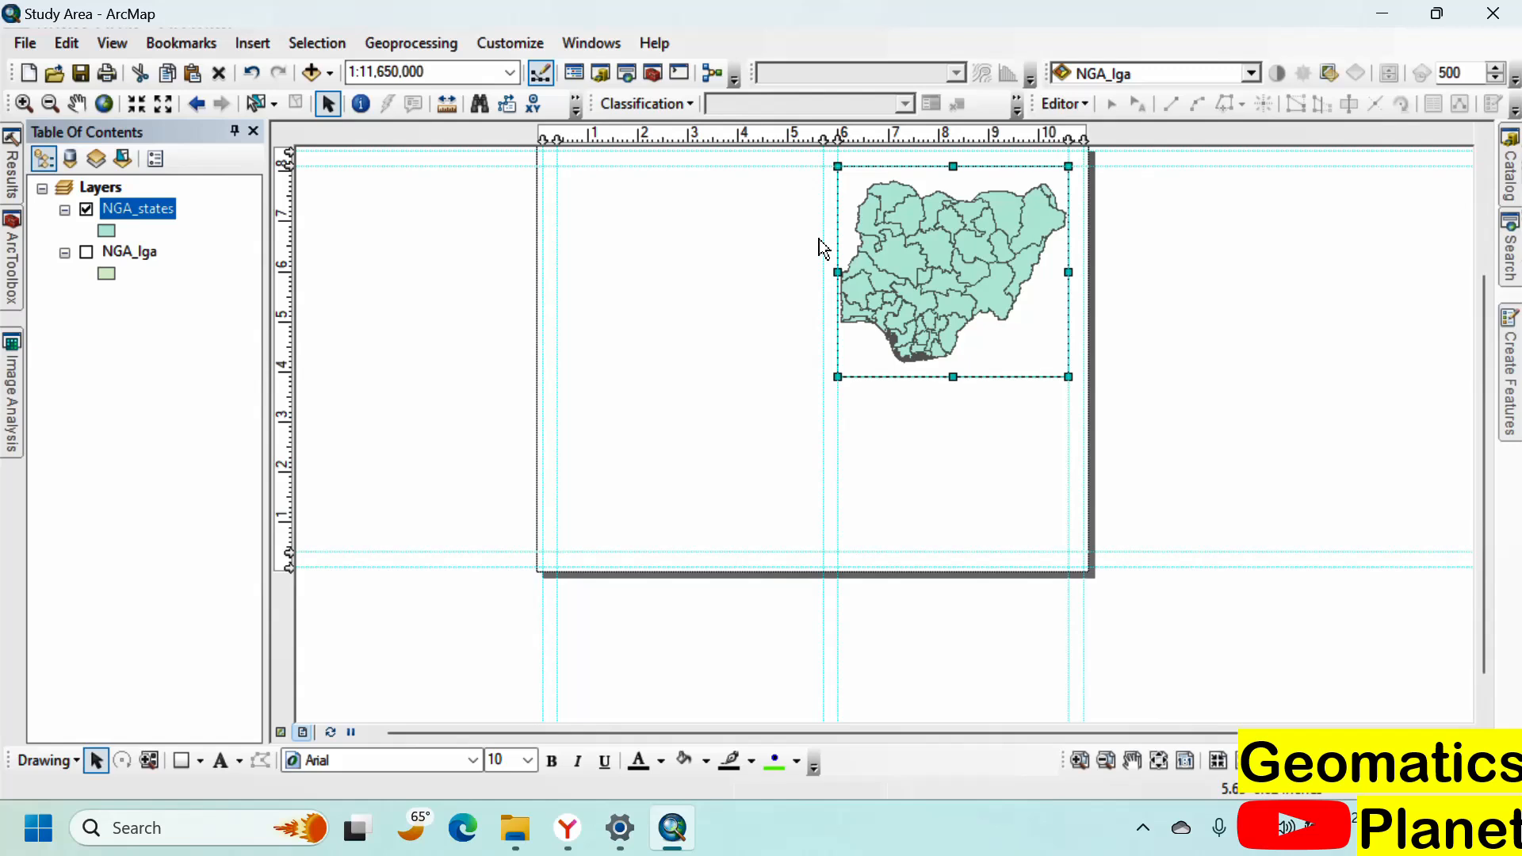
Step: Duplicate the Layers data frame and place the copy directly below the original on the layout
{"action": "left_click", "coordinate": [98, 188]}
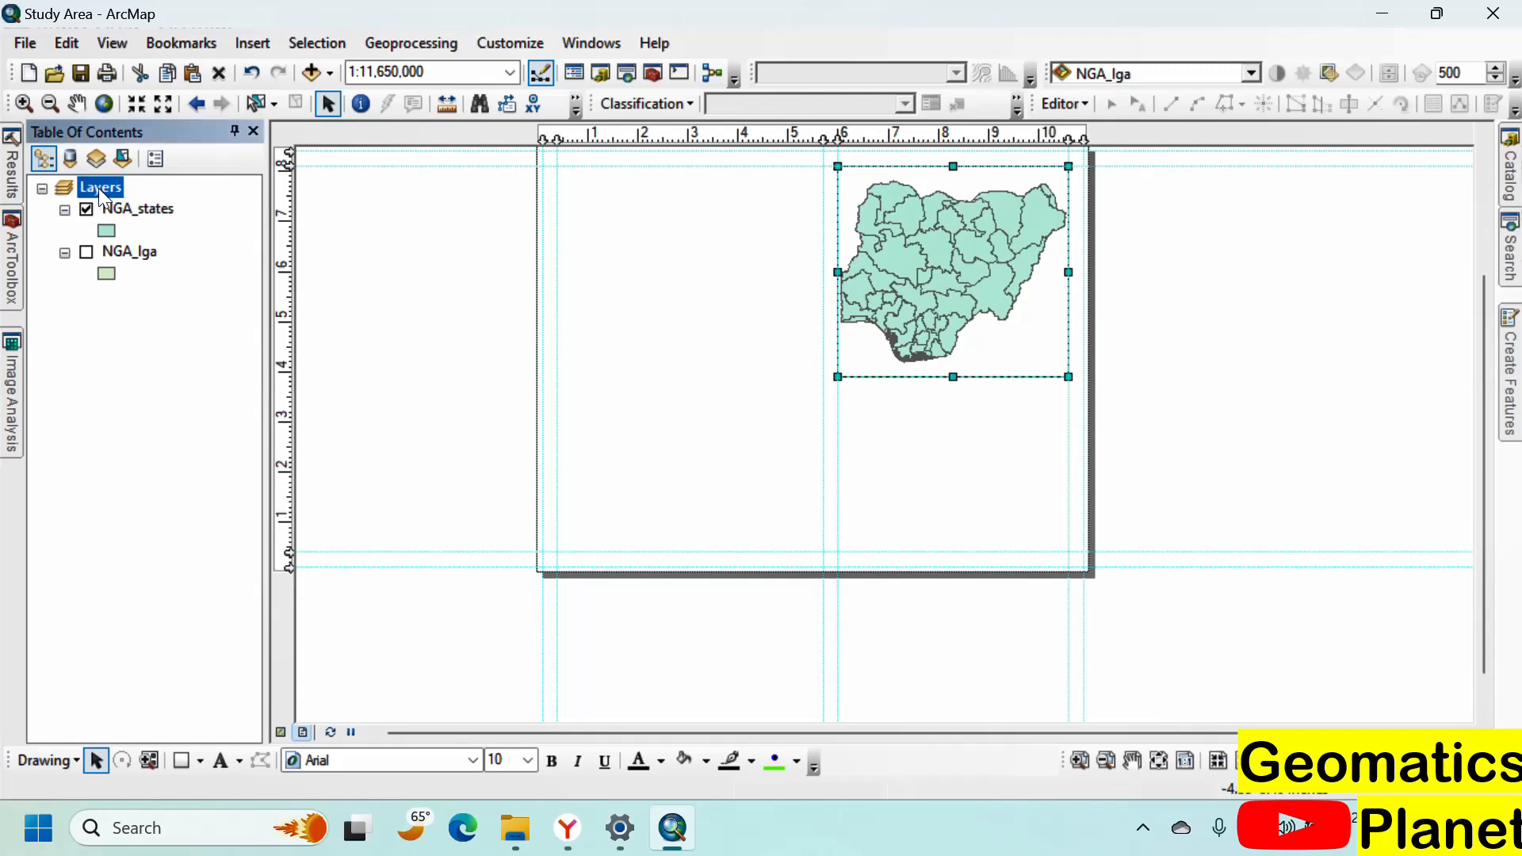
{"action": "right_click", "coordinate": [98, 188]}
{"action": "left_click", "coordinate": [151, 285]}
{"action": "right_click", "coordinate": [89, 188]}
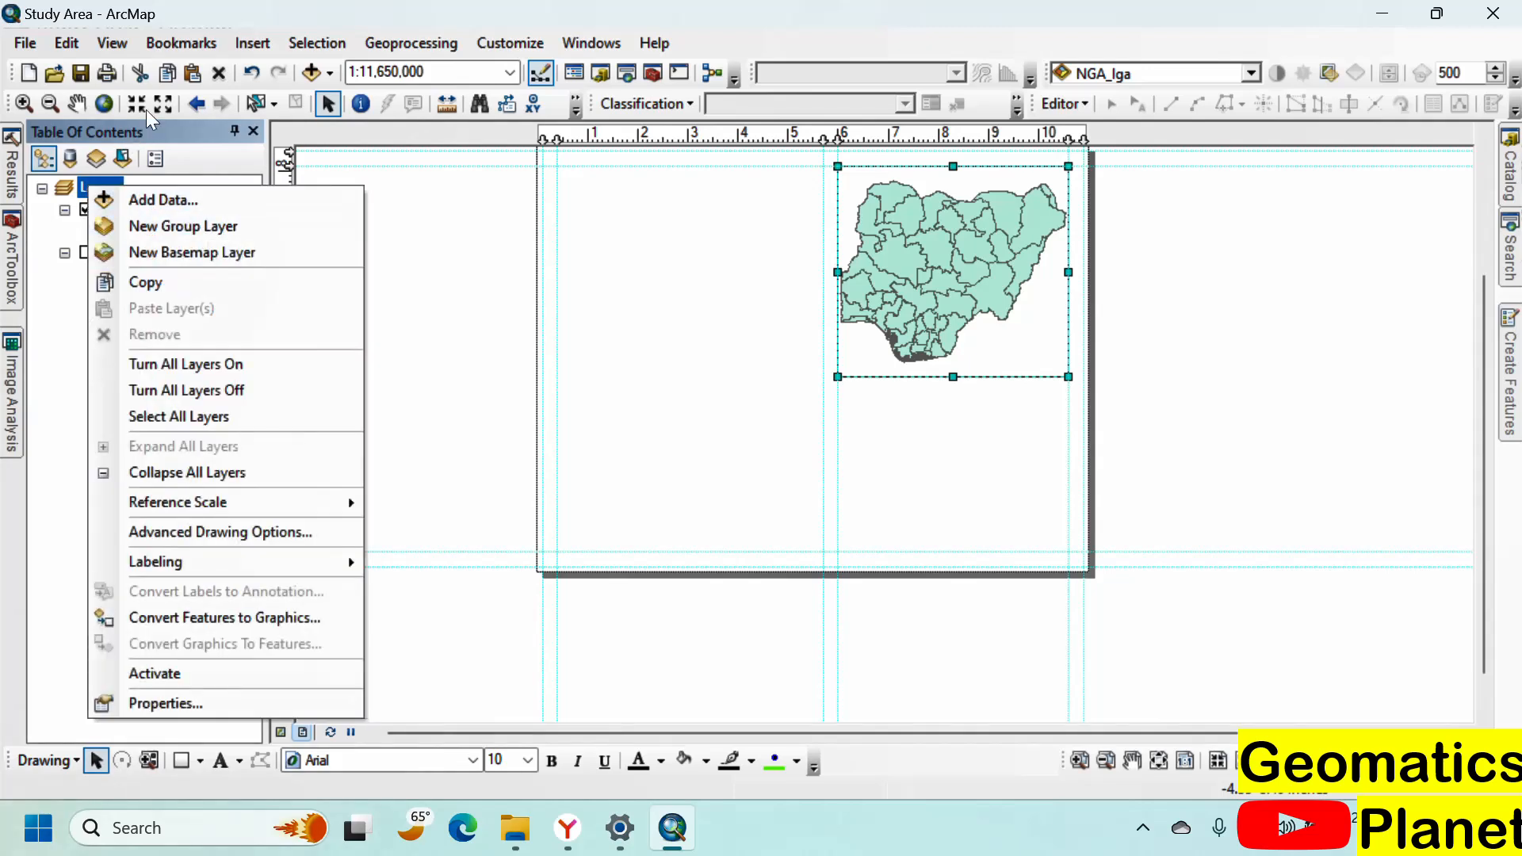
{"action": "left_click", "coordinate": [229, 31]}
{"action": "left_click", "coordinate": [234, 43]}
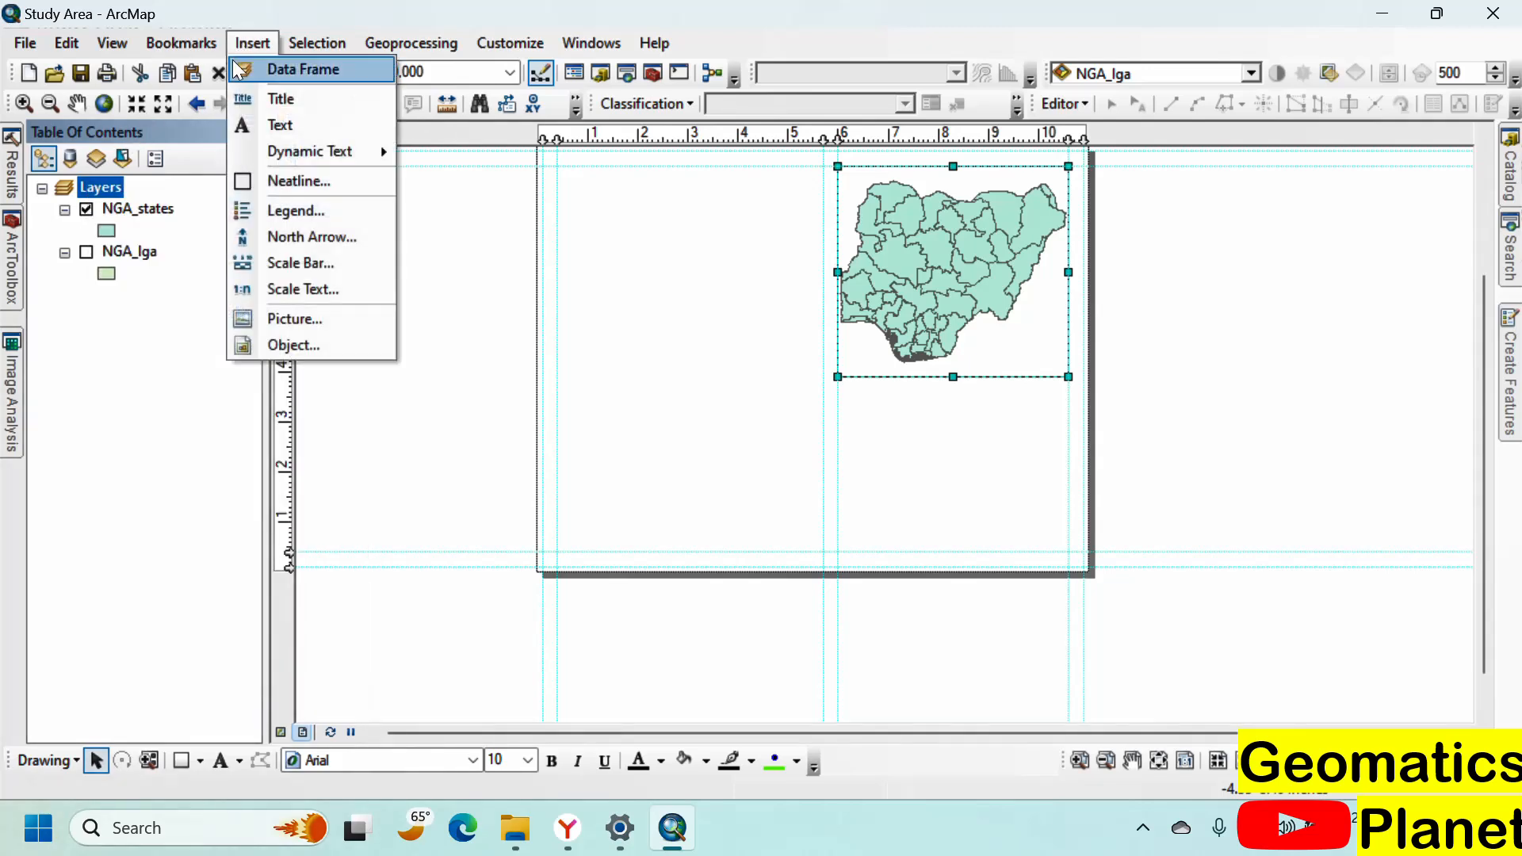
{"action": "left_click", "coordinate": [131, 356]}
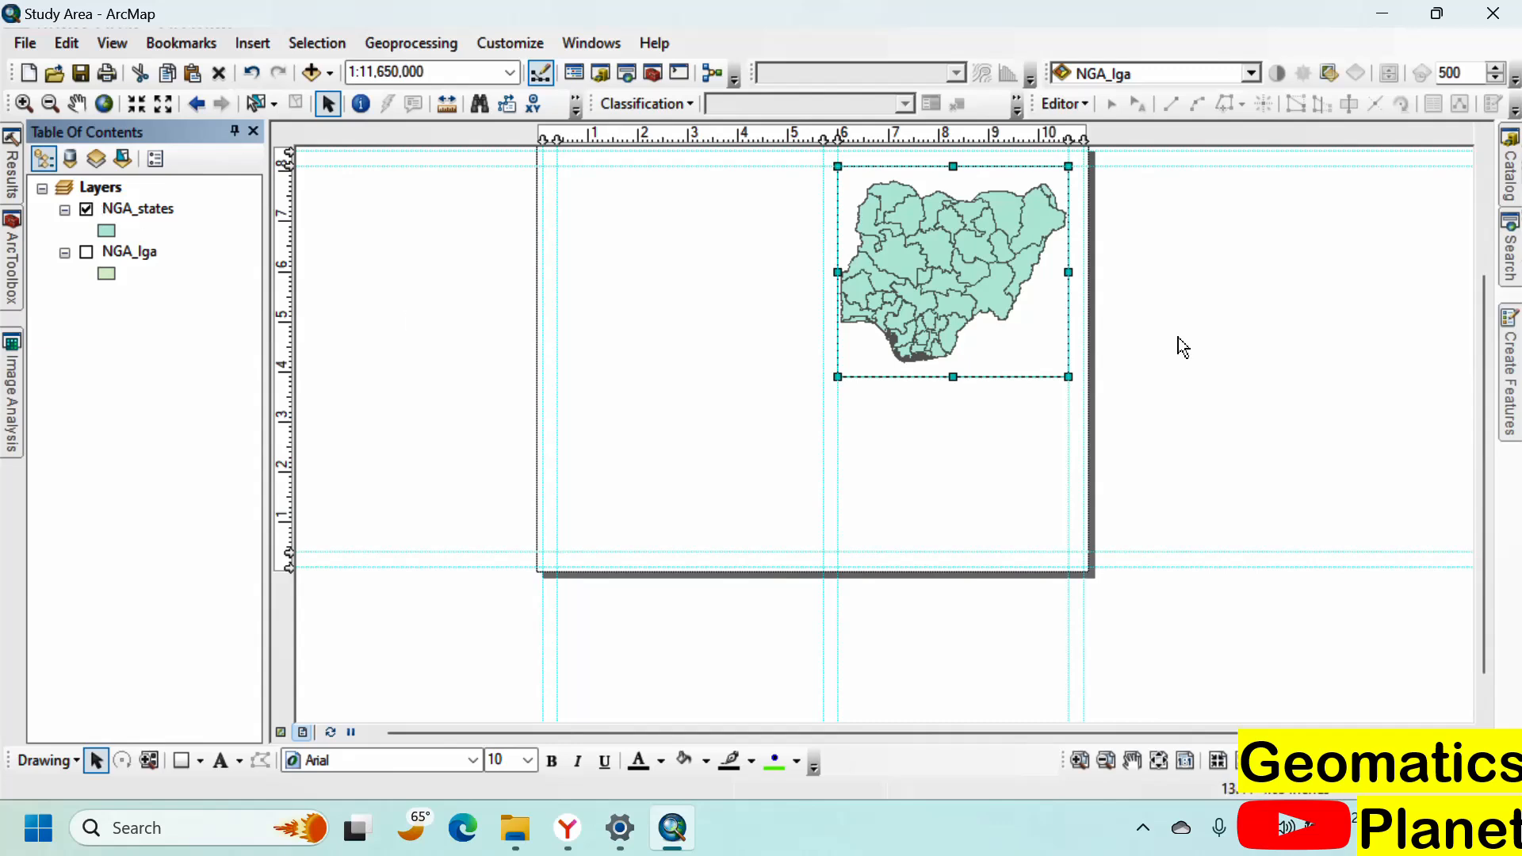
{"action": "left_click", "coordinate": [962, 260]}
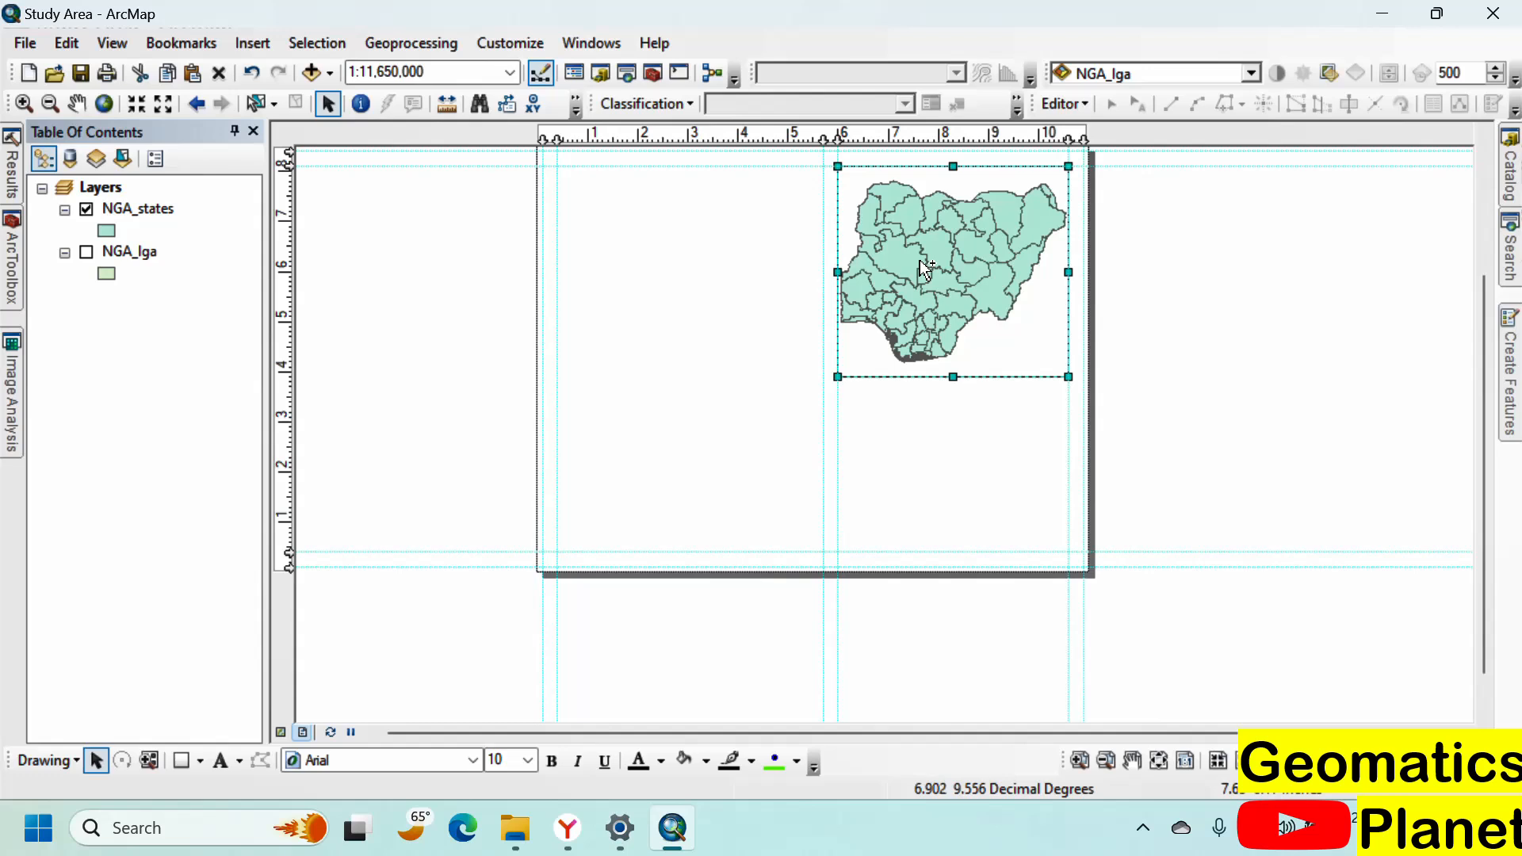
{"action": "key", "text": "ctrl+v"}
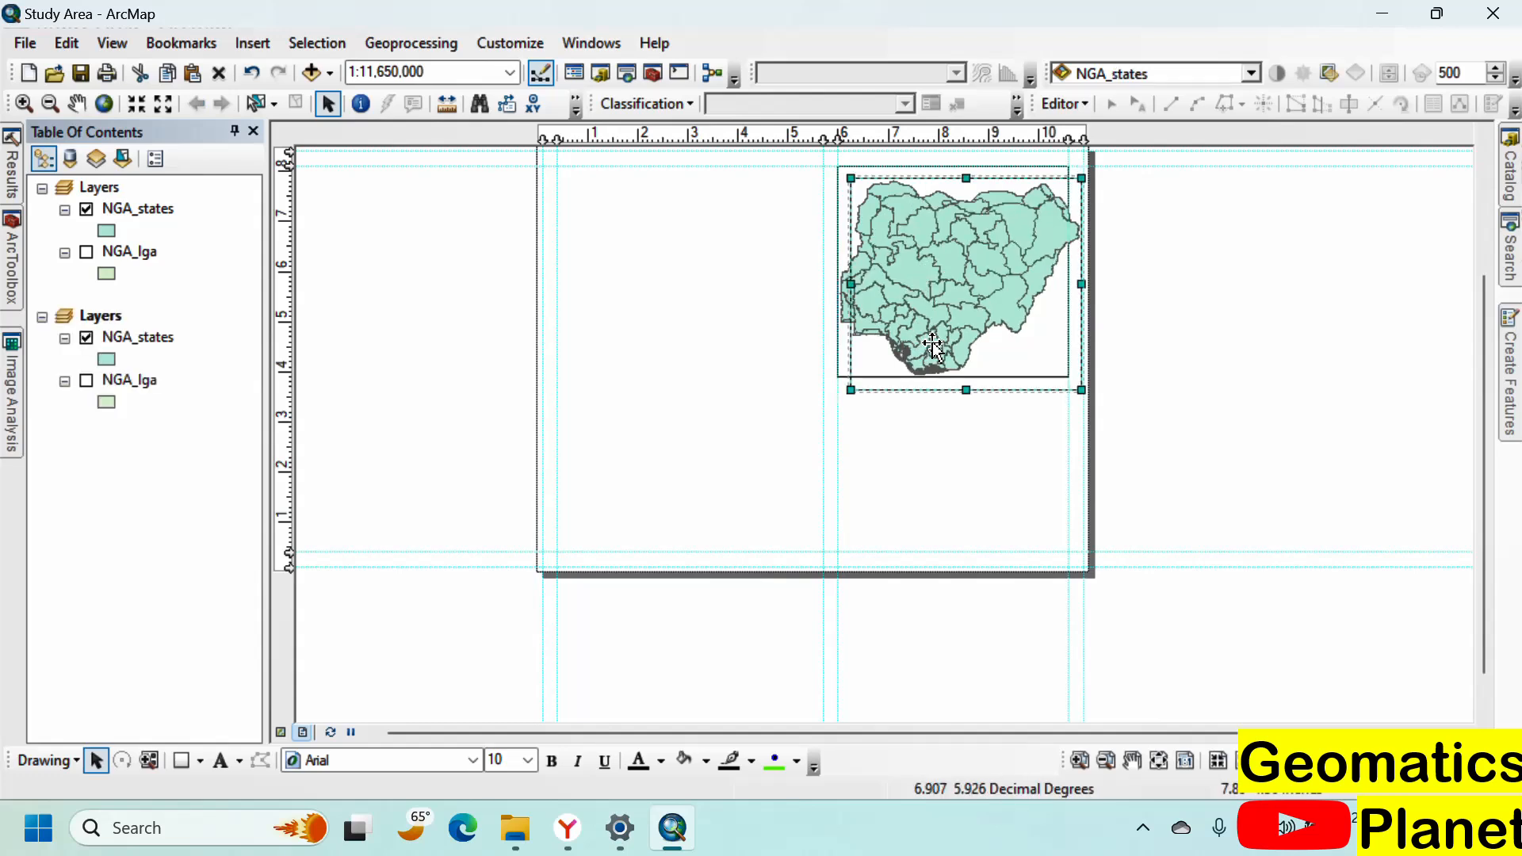
{"action": "left_click_drag", "start_coordinate": [934, 346], "coordinate": [961, 498]}
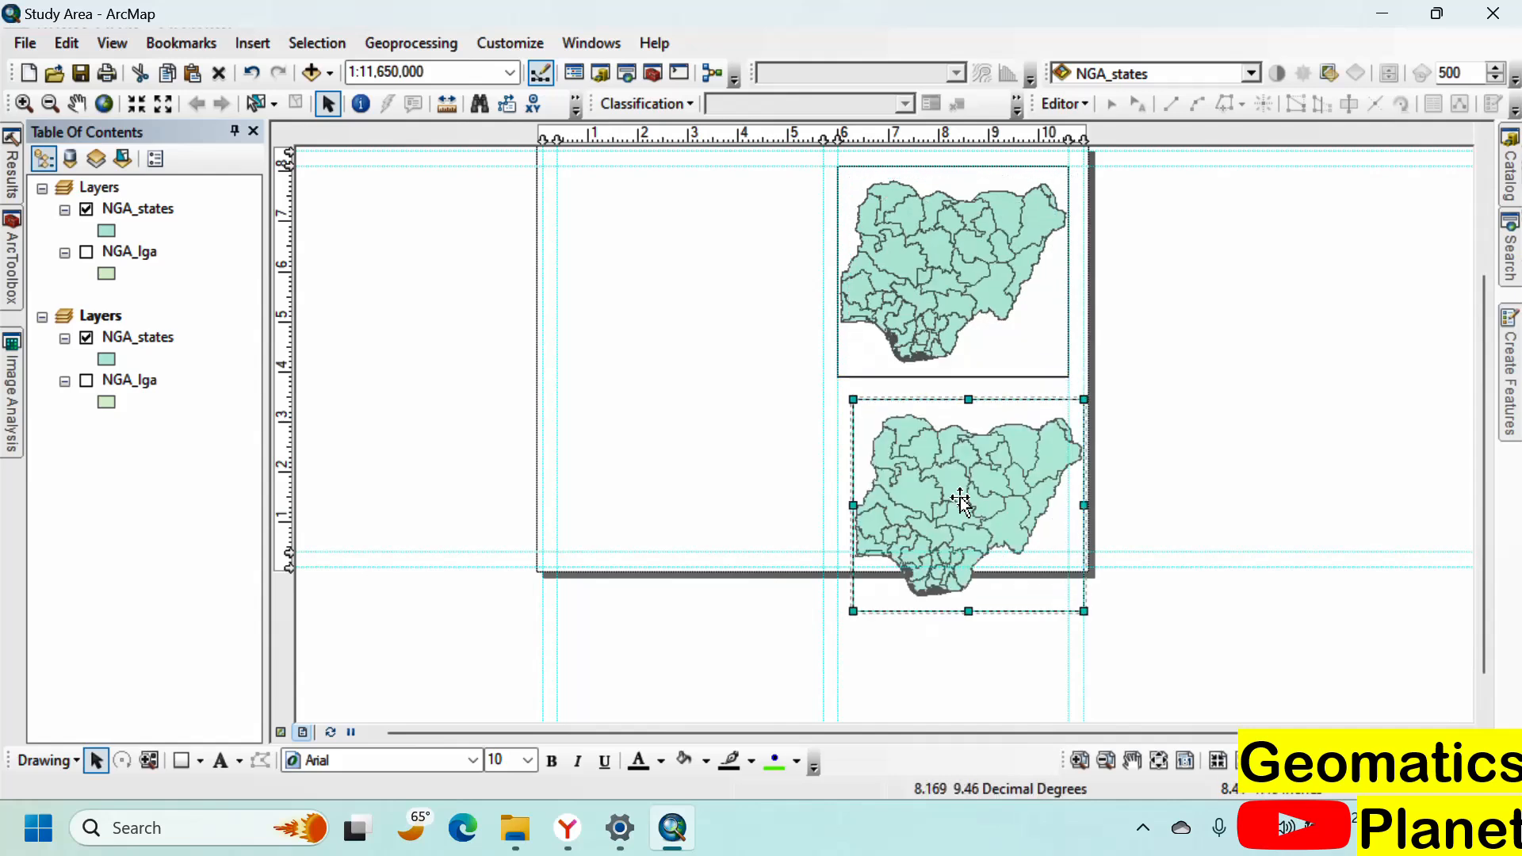
Step: Rename the duplicated data frame as Enugu
{"action": "left_click", "coordinate": [115, 317]}
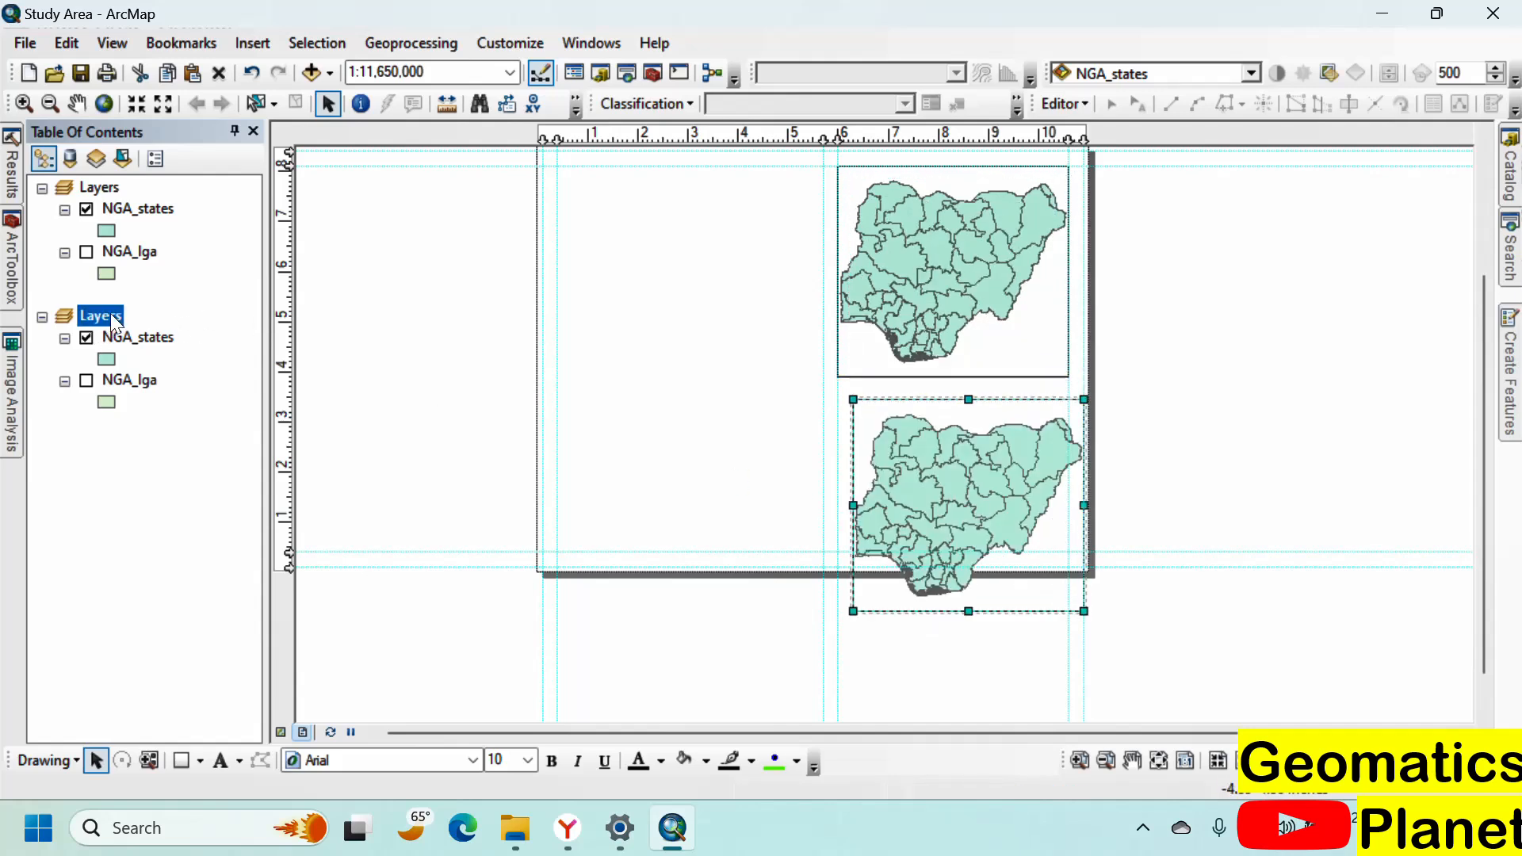
{"action": "right_click", "coordinate": [115, 318]}
{"action": "left_click", "coordinate": [333, 745]}
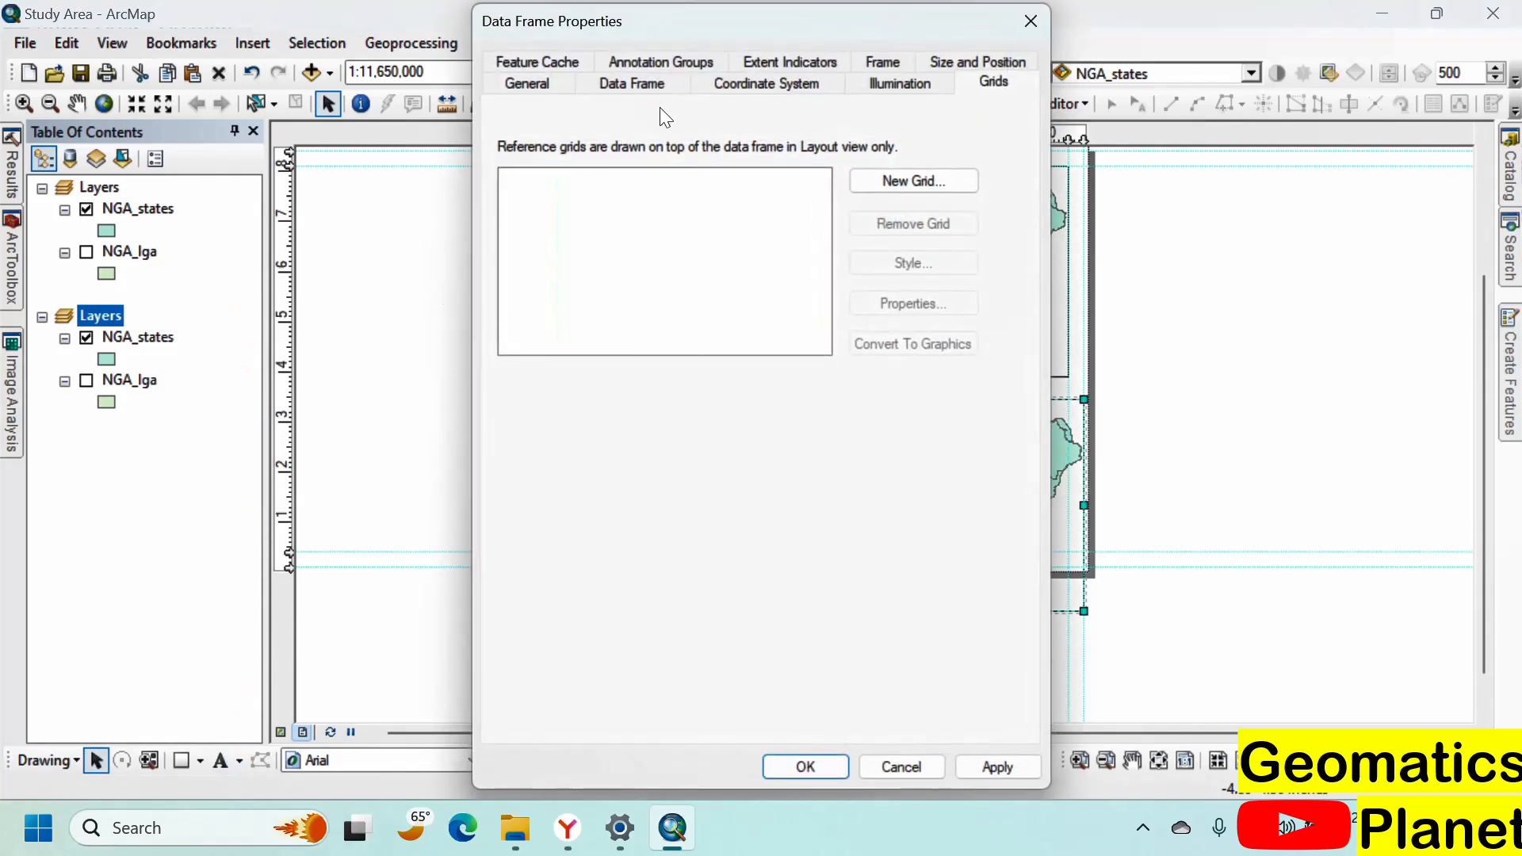
{"action": "left_click", "coordinate": [543, 83]}
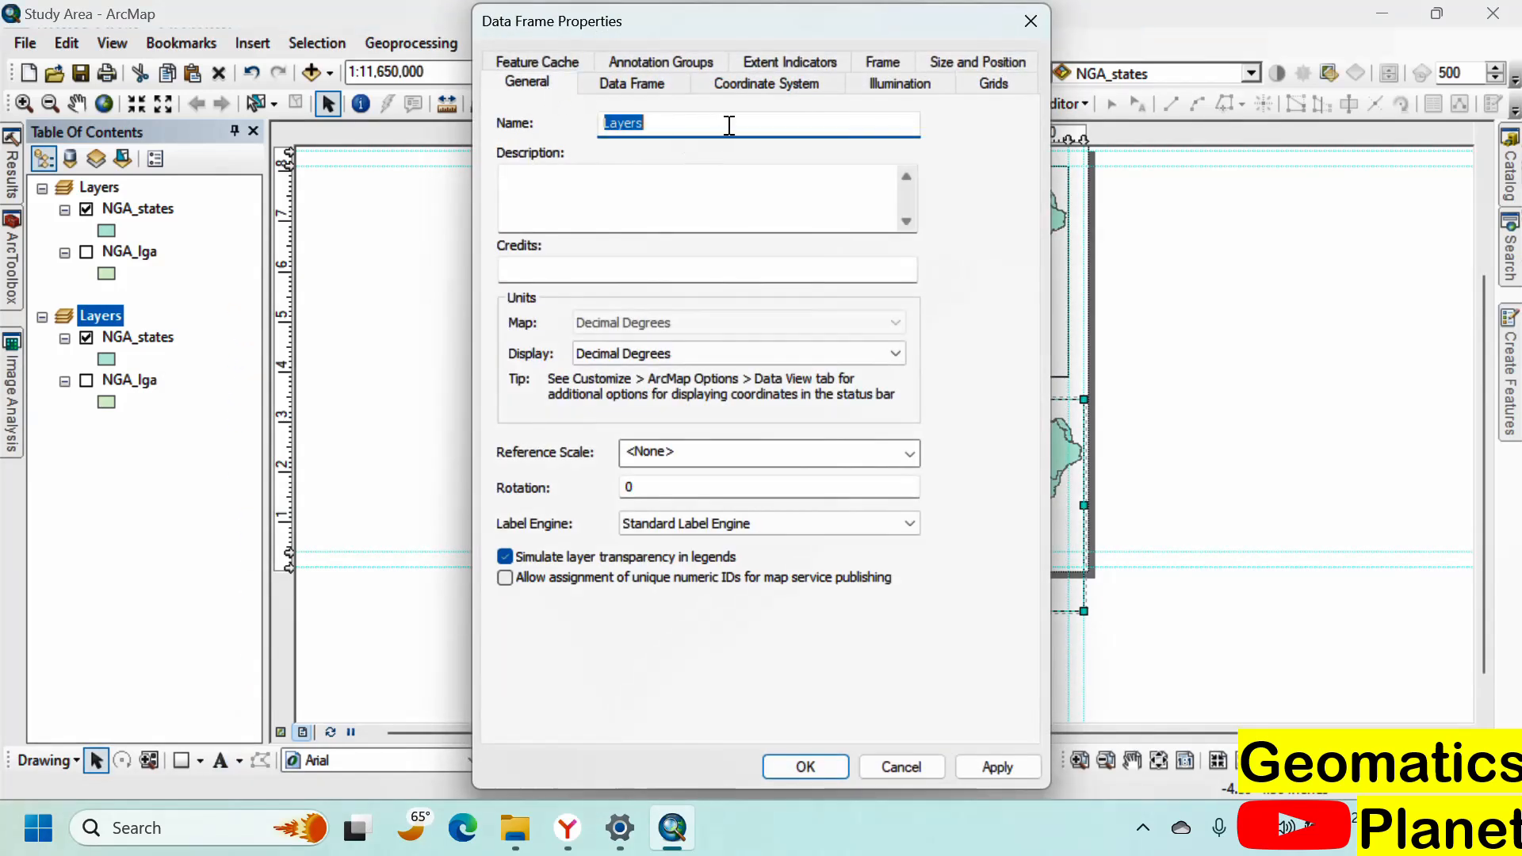
{"action": "type", "text": "Enugu"}
{"action": "left_click", "coordinate": [805, 766]}
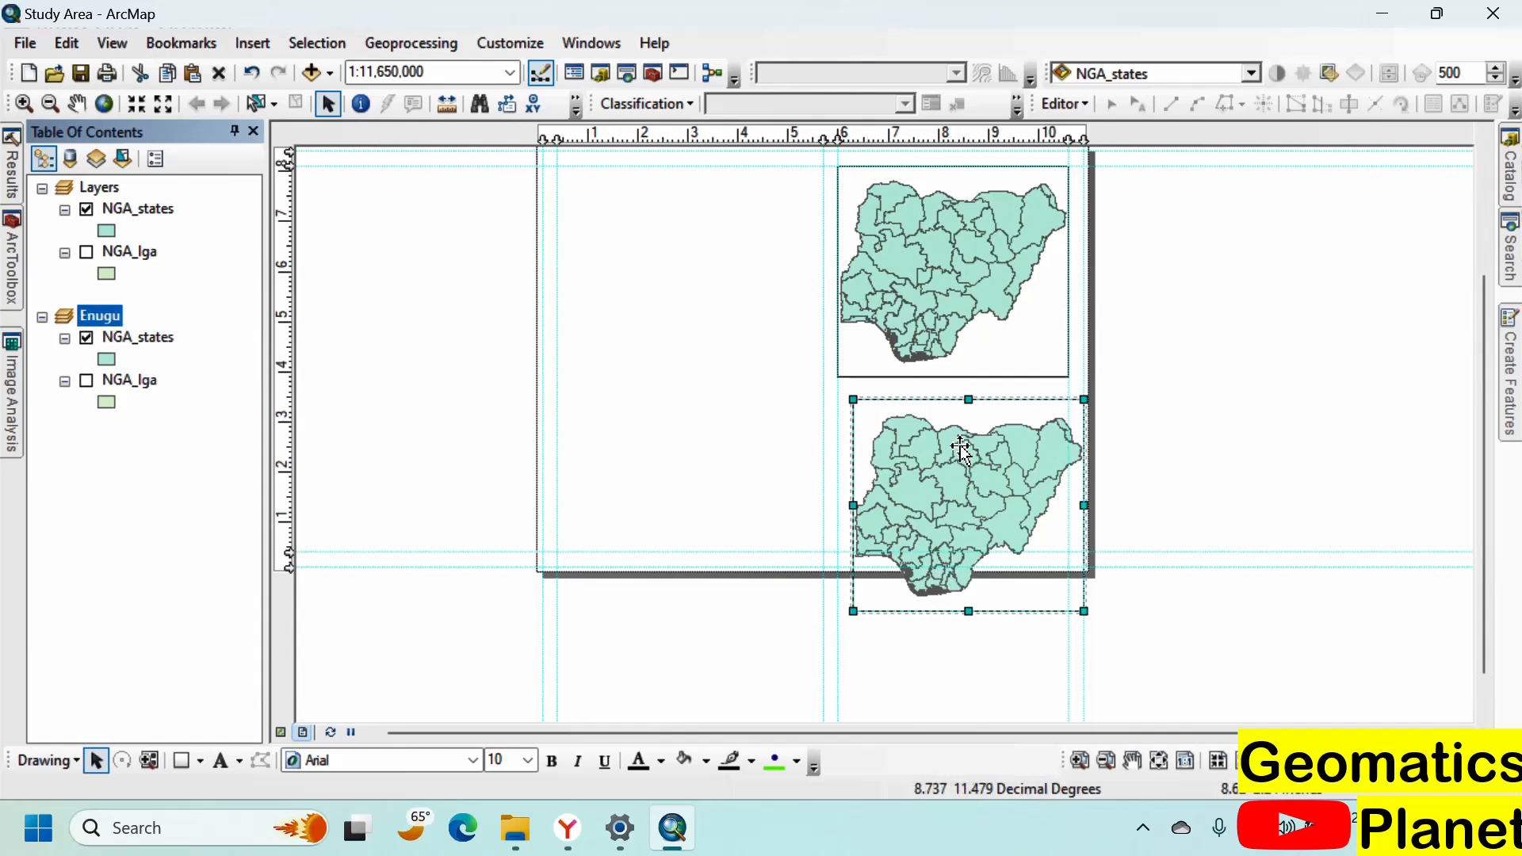
Step: Add horizontal guides at about 3.9 inches, along the upper frame's bottom edge, and at about 3.6 inches
{"action": "scroll", "coordinate": [970, 432], "scroll_direction": "up", "scroll_amount": 1}
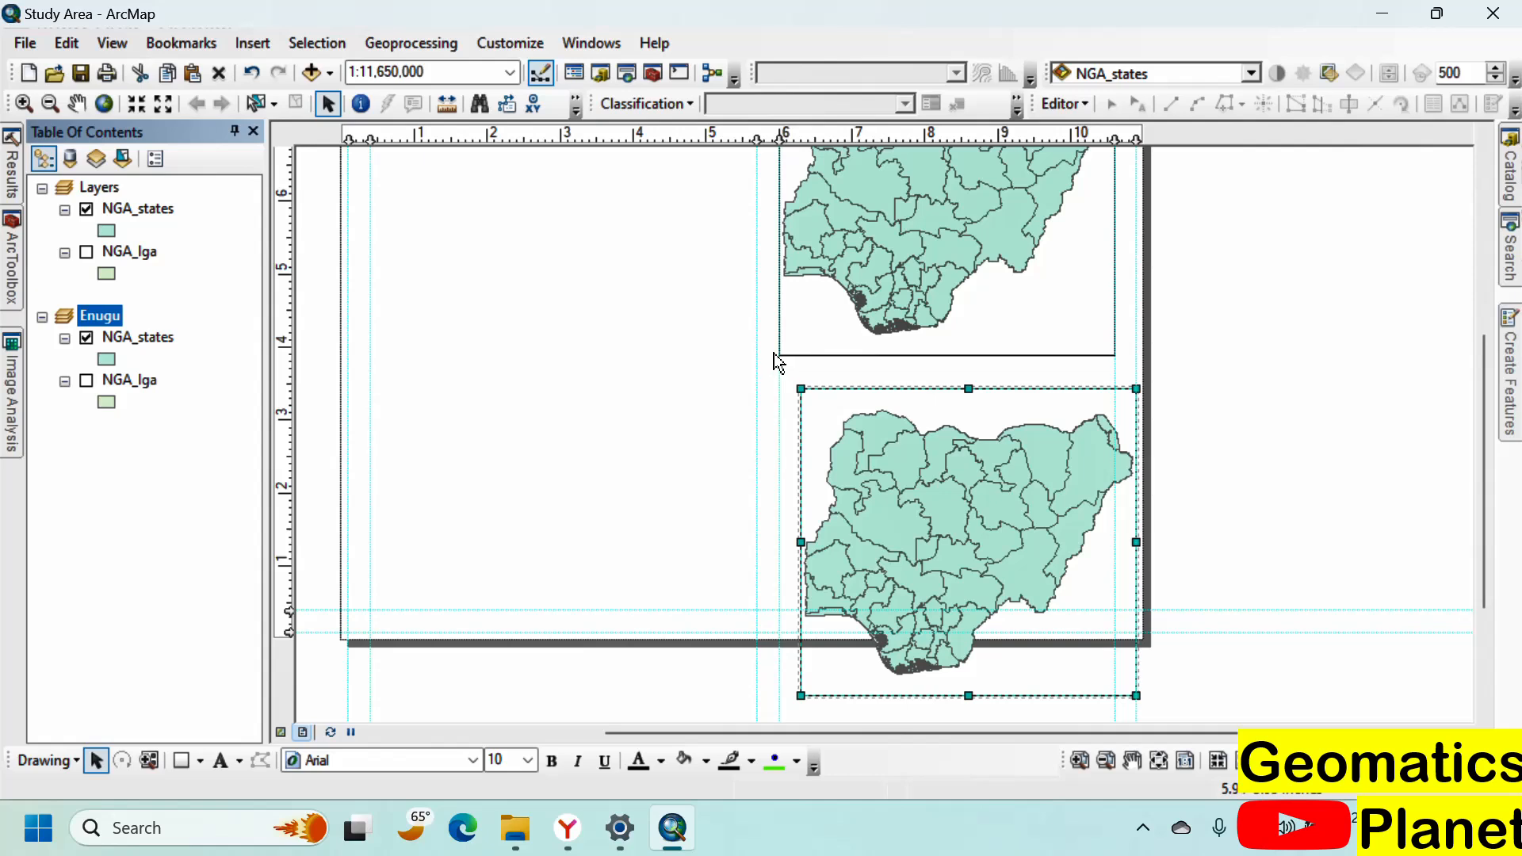
{"action": "scroll", "coordinate": [777, 355], "scroll_direction": "up", "scroll_amount": 1}
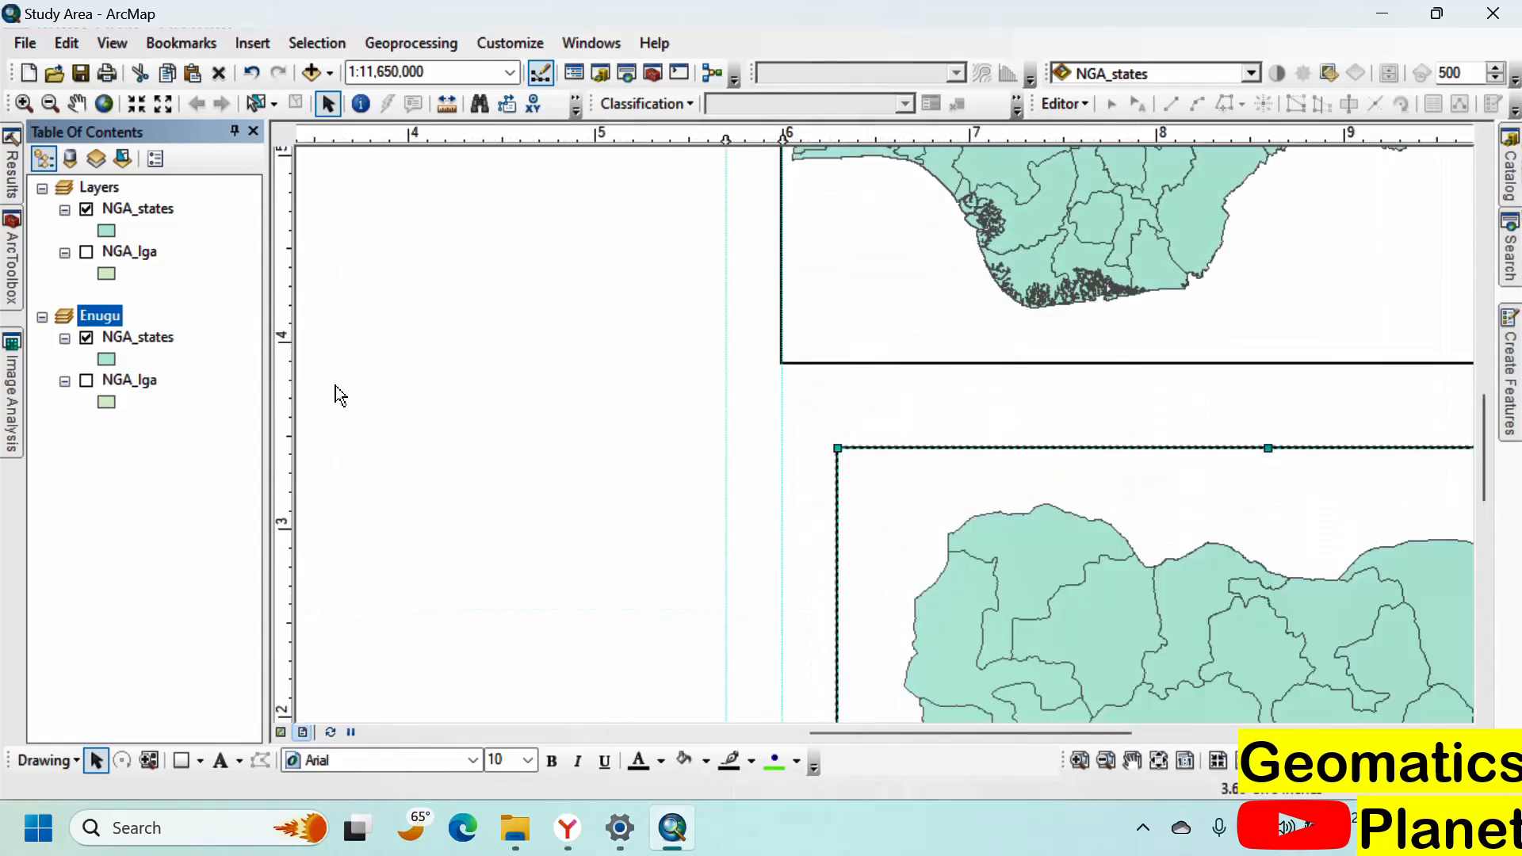
{"action": "left_click", "coordinate": [289, 362]}
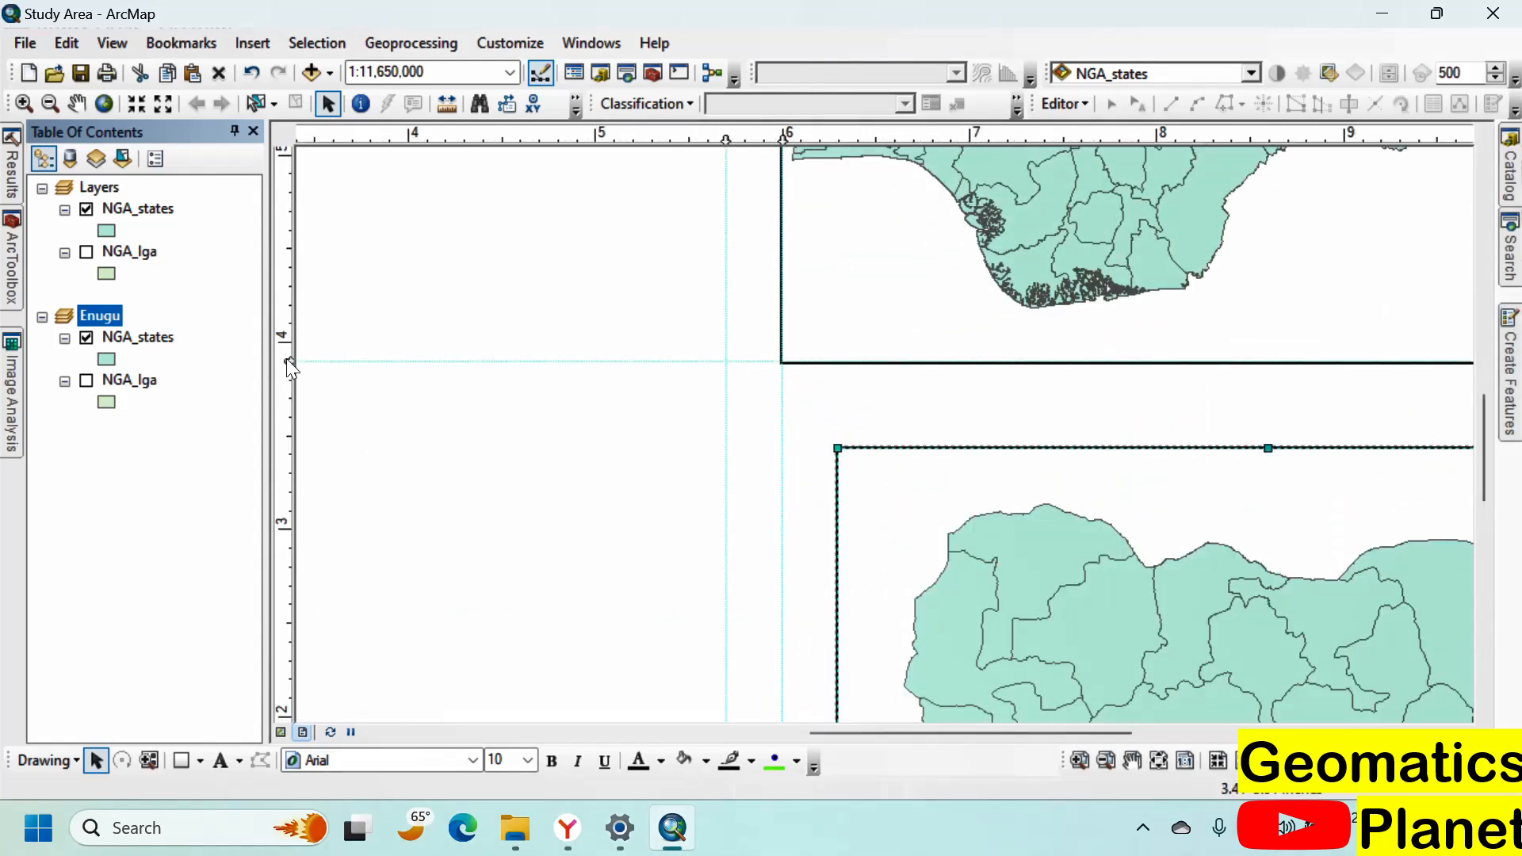
{"action": "left_click", "coordinate": [289, 418]}
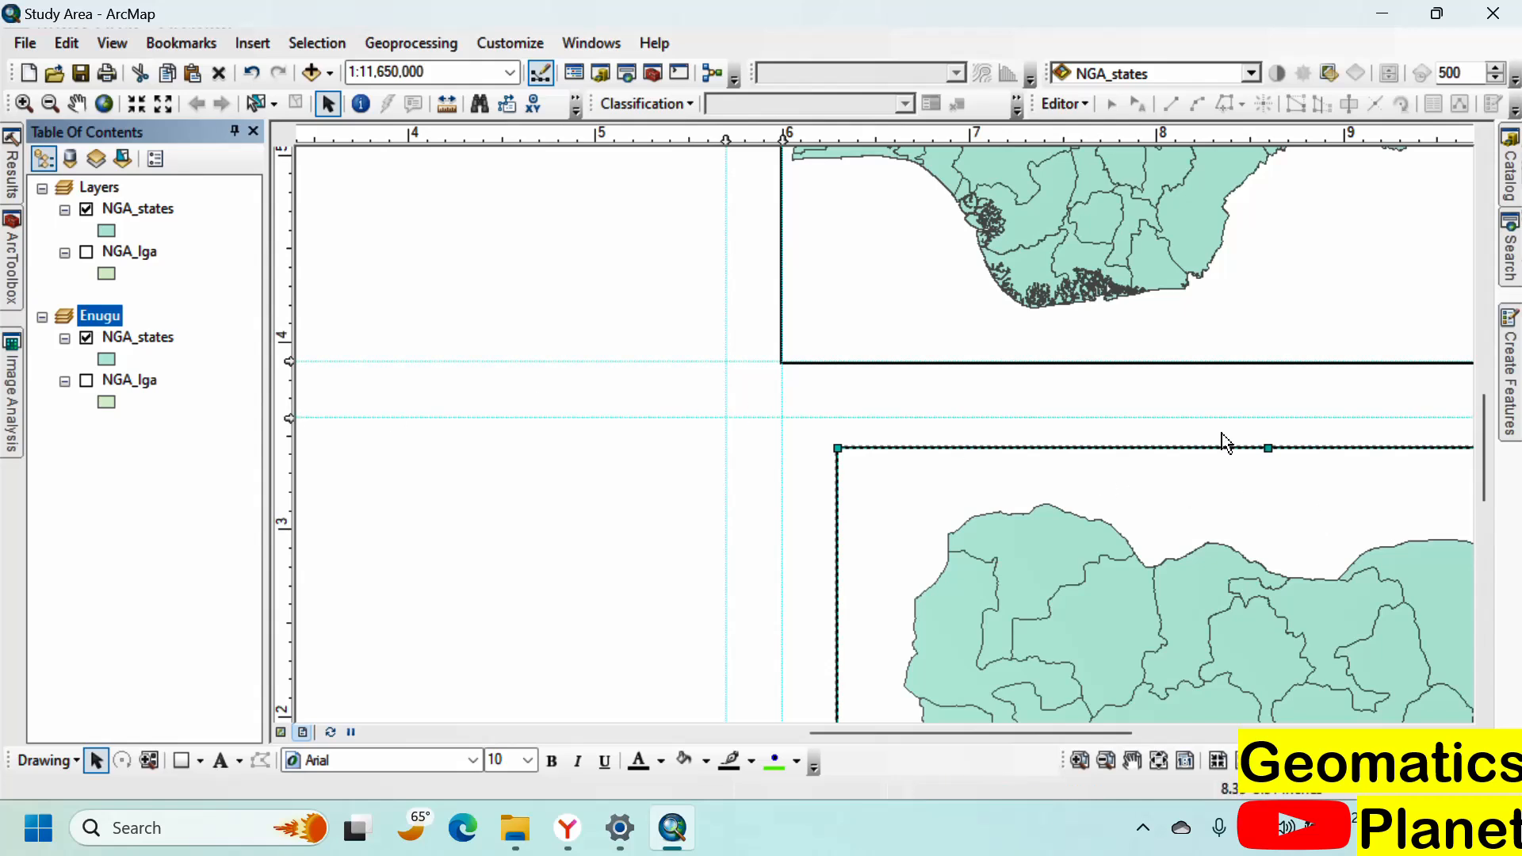
Step: Resize the Enugu data frame to the 3.6-inch horizontal guide, the 6-inch vertical guide, and the inner bottom and right margin guides
{"action": "left_click_drag", "start_coordinate": [1272, 448], "coordinate": [1269, 417]}
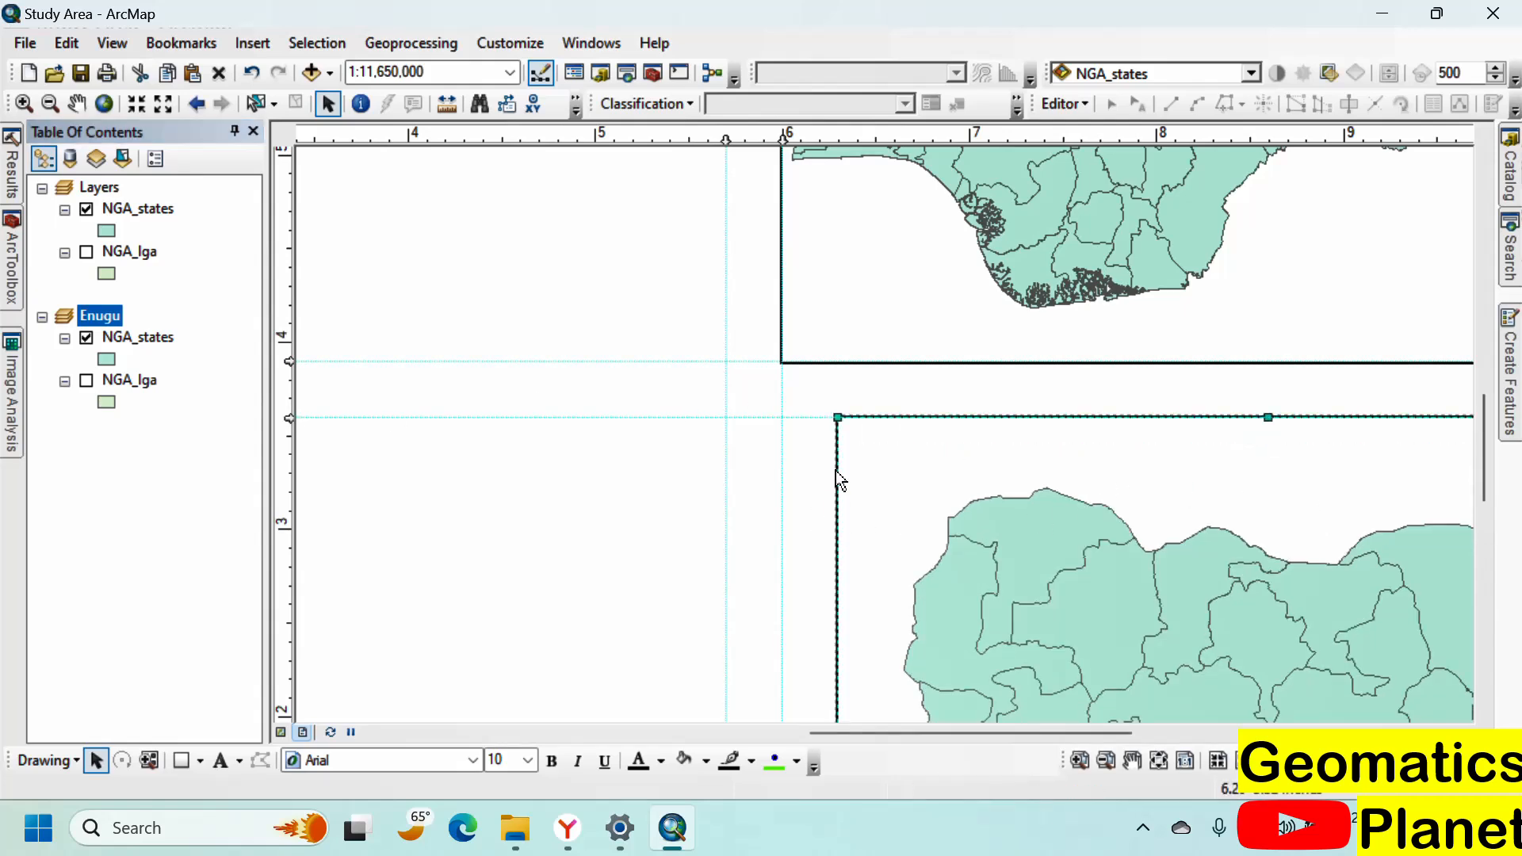
{"action": "left_click_drag", "start_coordinate": [839, 418], "coordinate": [783, 414]}
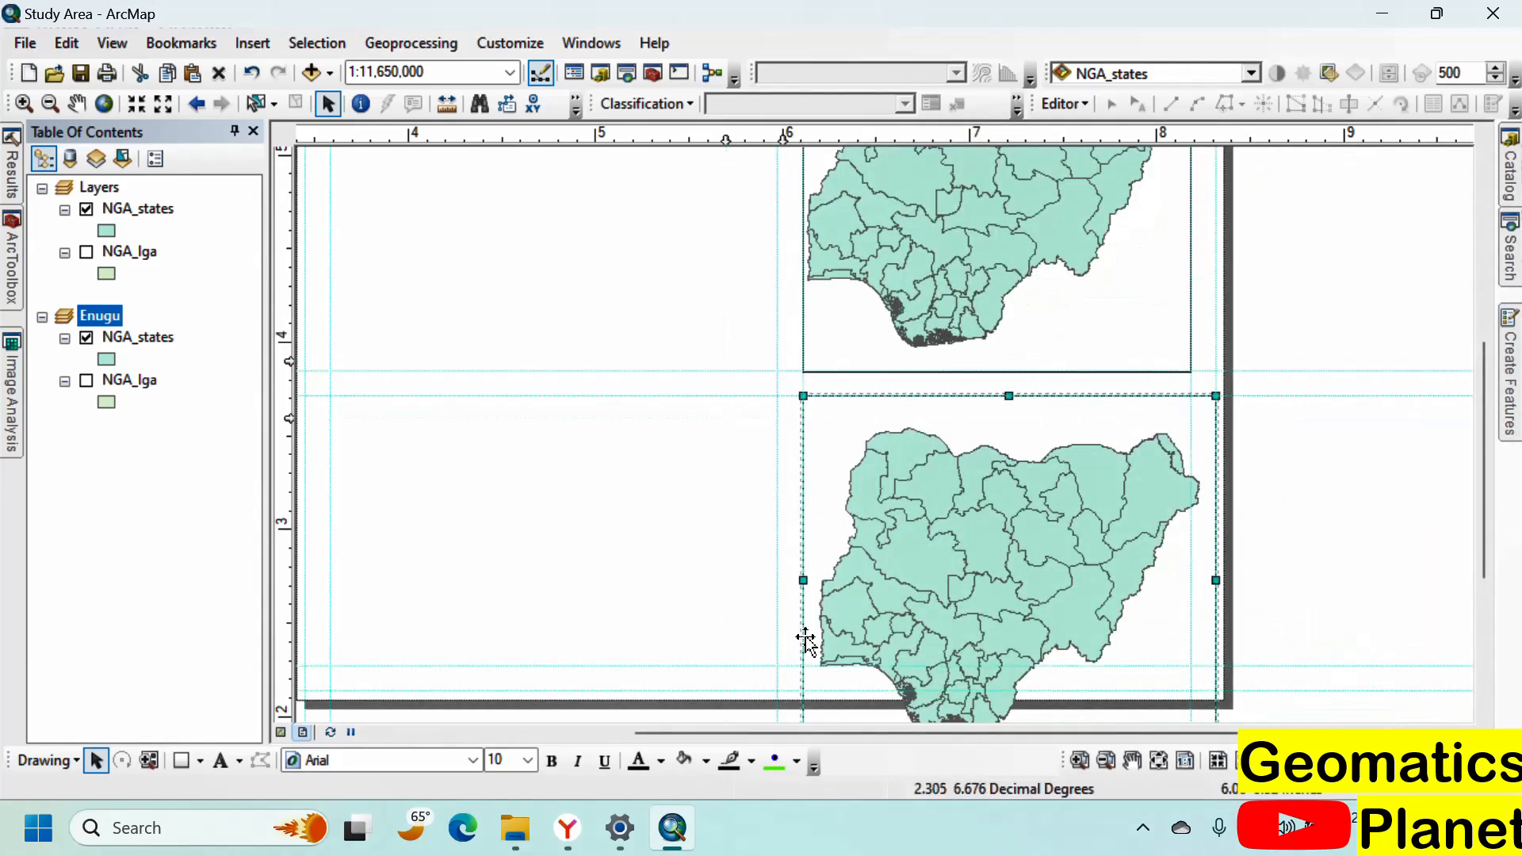
{"action": "scroll", "coordinate": [1096, 493], "scroll_direction": "up", "scroll_amount": 3}
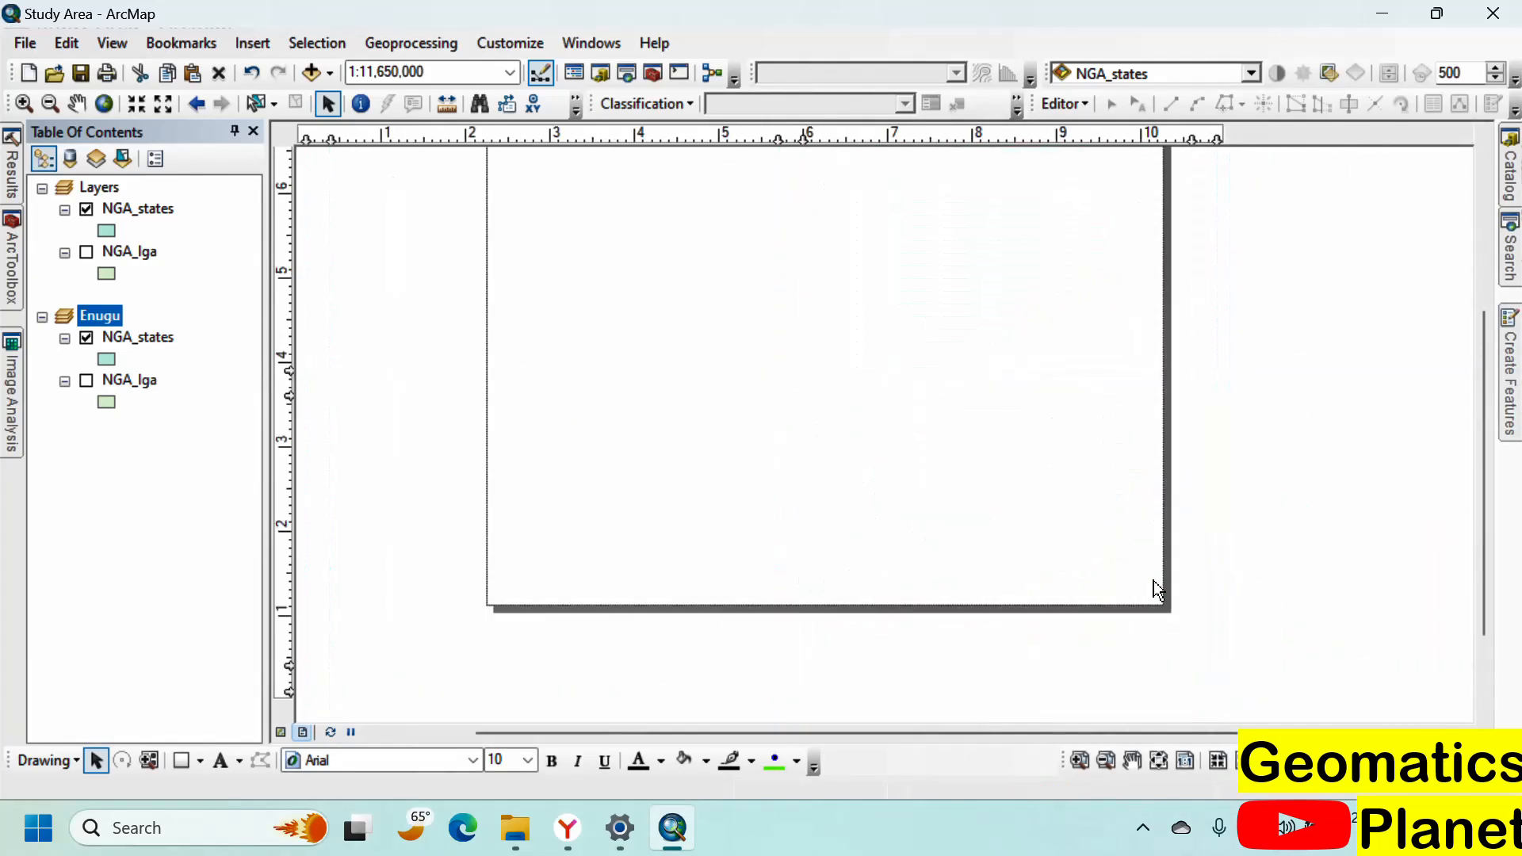
{"action": "scroll", "coordinate": [1142, 587], "scroll_direction": "down", "scroll_amount": 2}
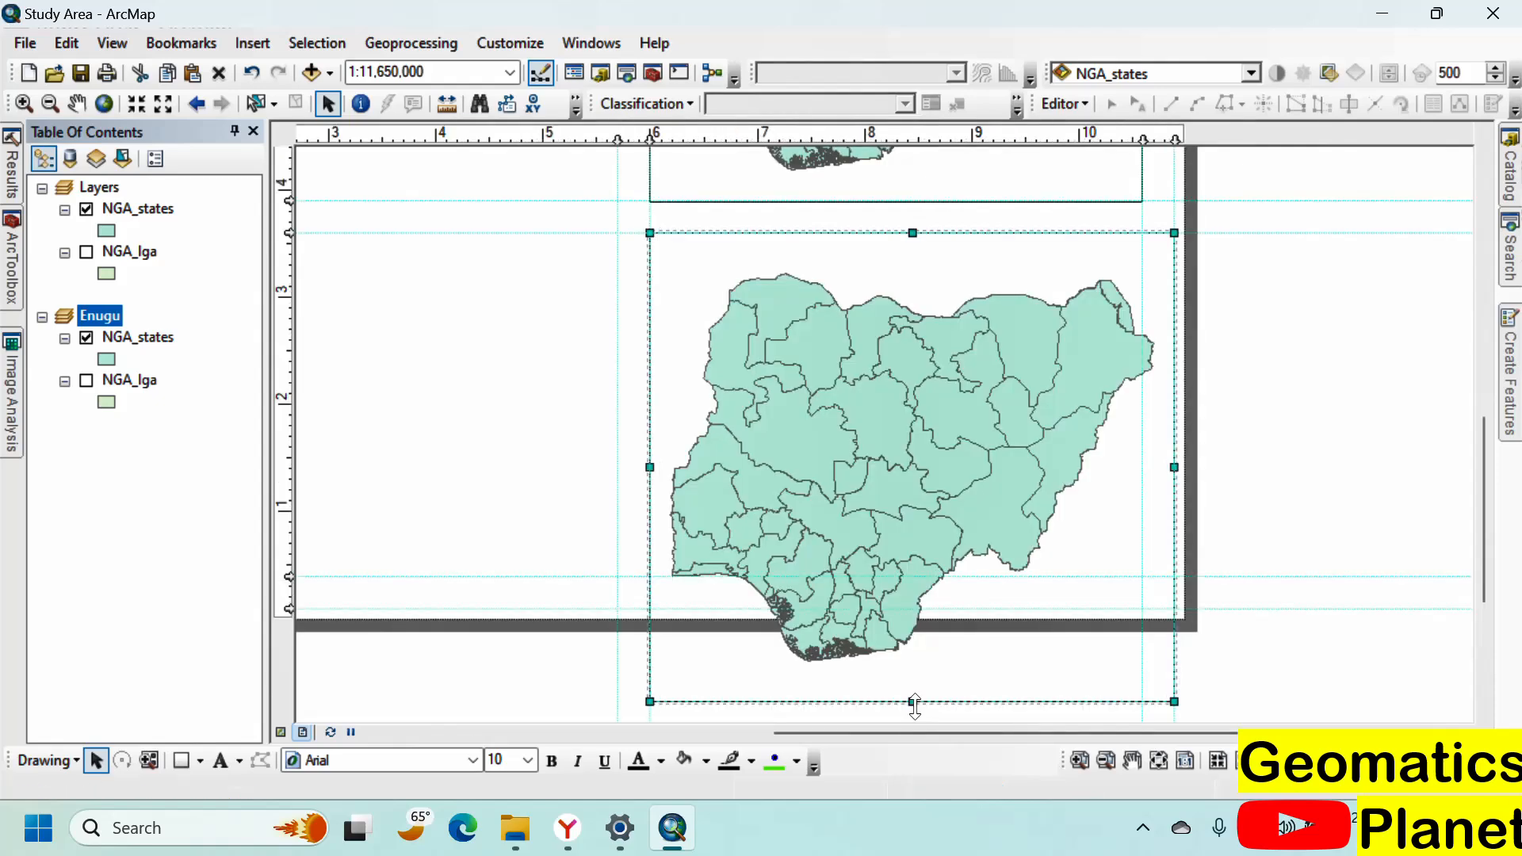
{"action": "left_click_drag", "start_coordinate": [913, 702], "coordinate": [912, 576]}
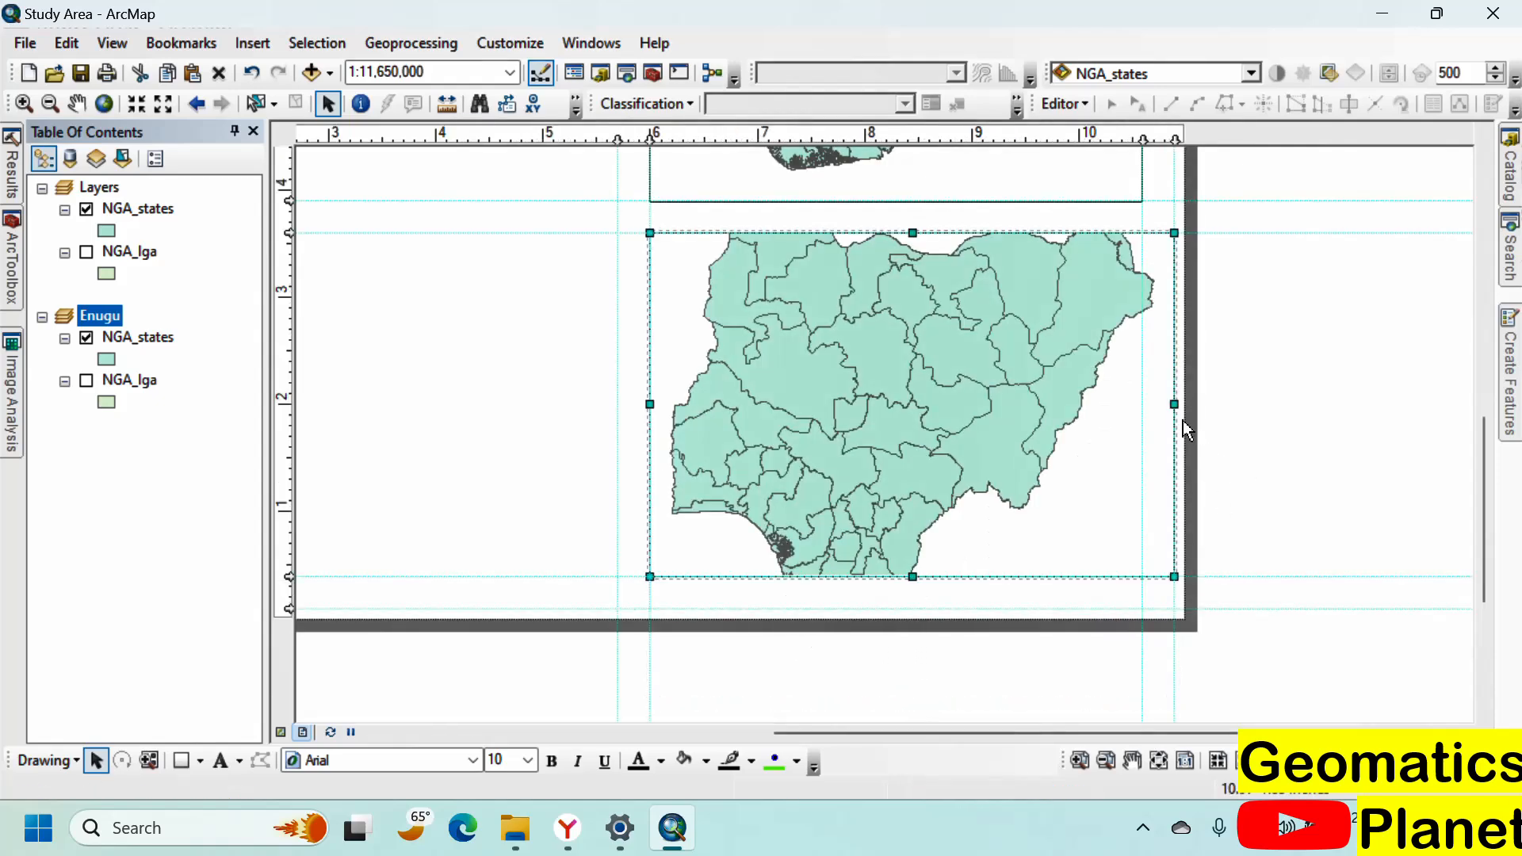
{"action": "left_click_drag", "start_coordinate": [1173, 406], "coordinate": [1143, 405]}
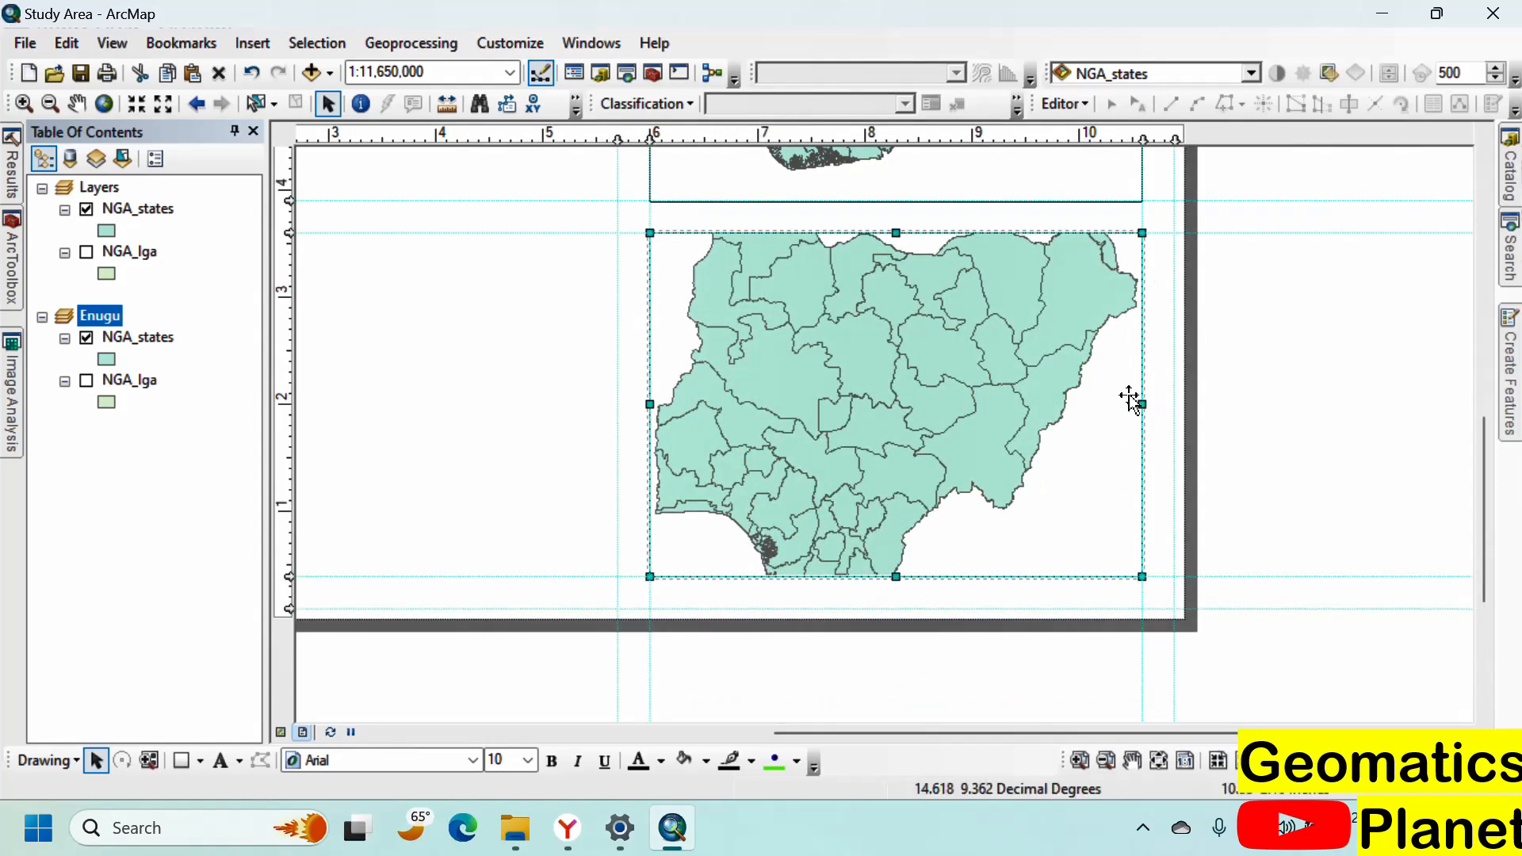
Step: Switch the active data frame from Enugu to Layers and back to Enugu
{"action": "left_click", "coordinate": [183, 450]}
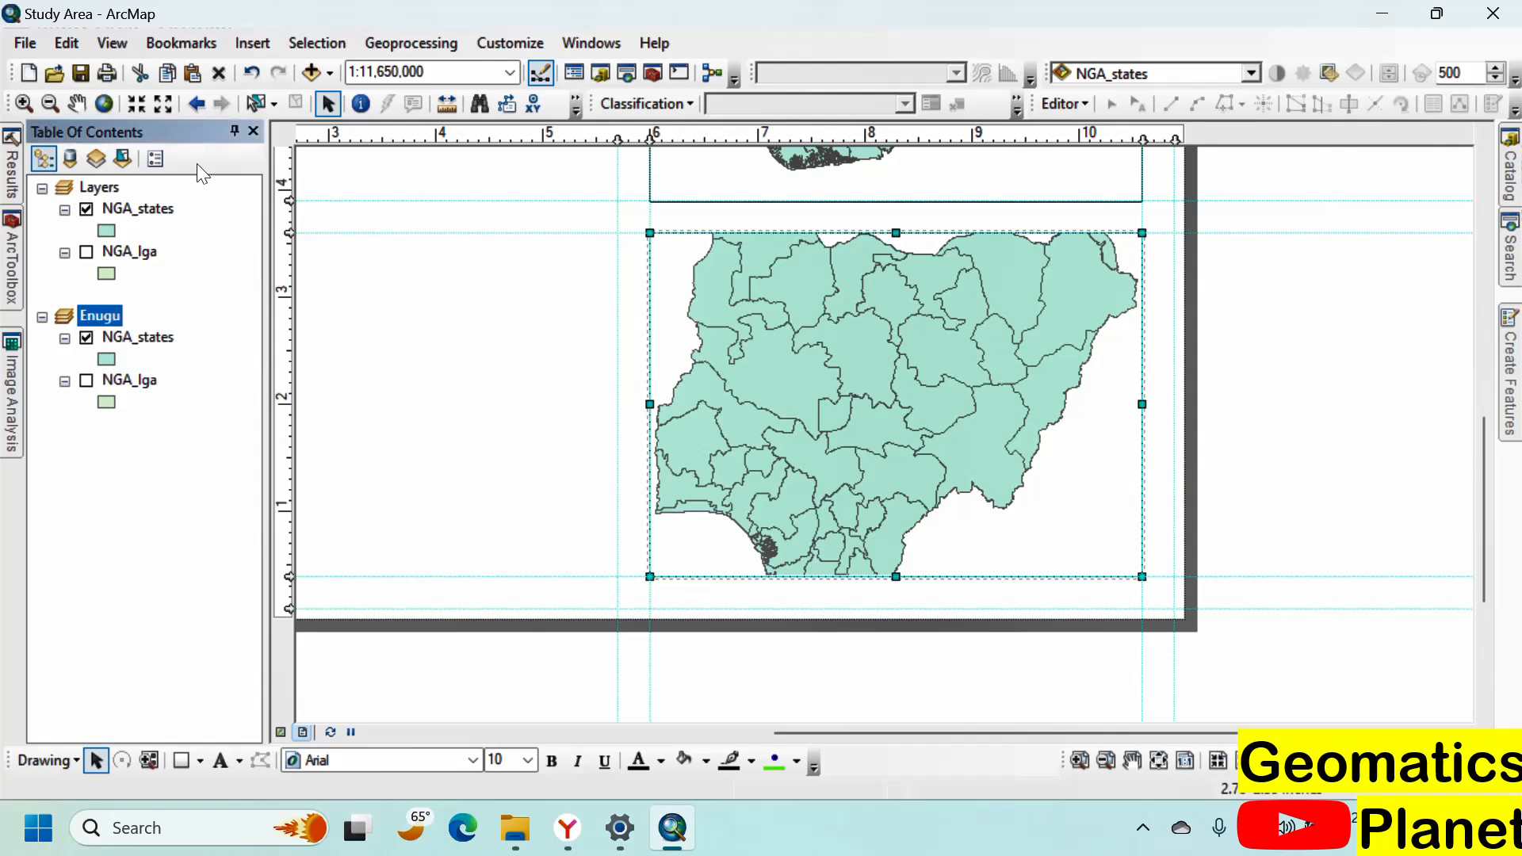
{"action": "left_click", "coordinate": [183, 48]}
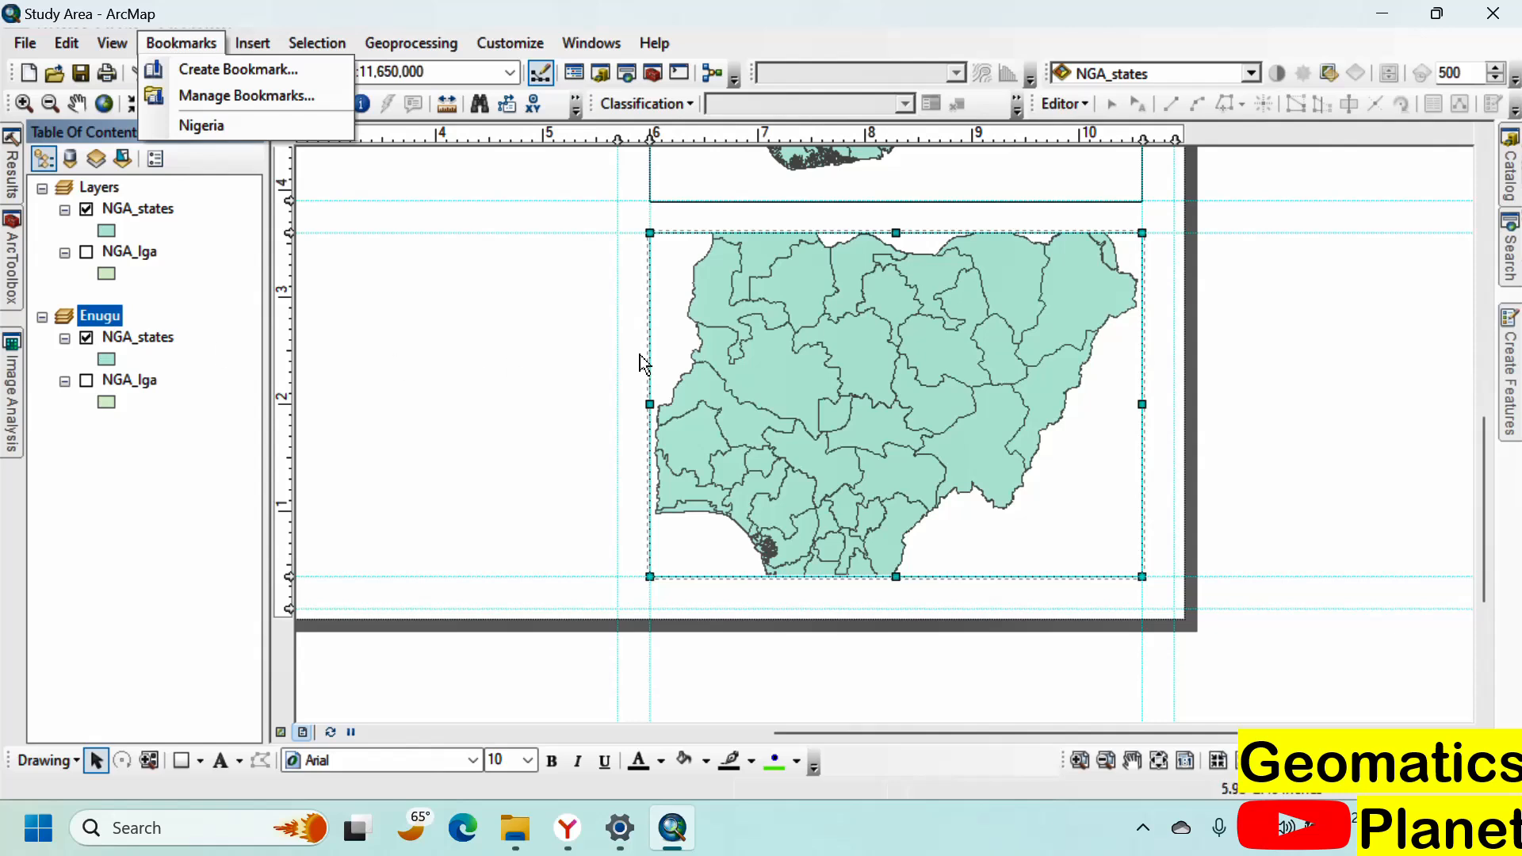
{"action": "left_click", "coordinate": [716, 194]}
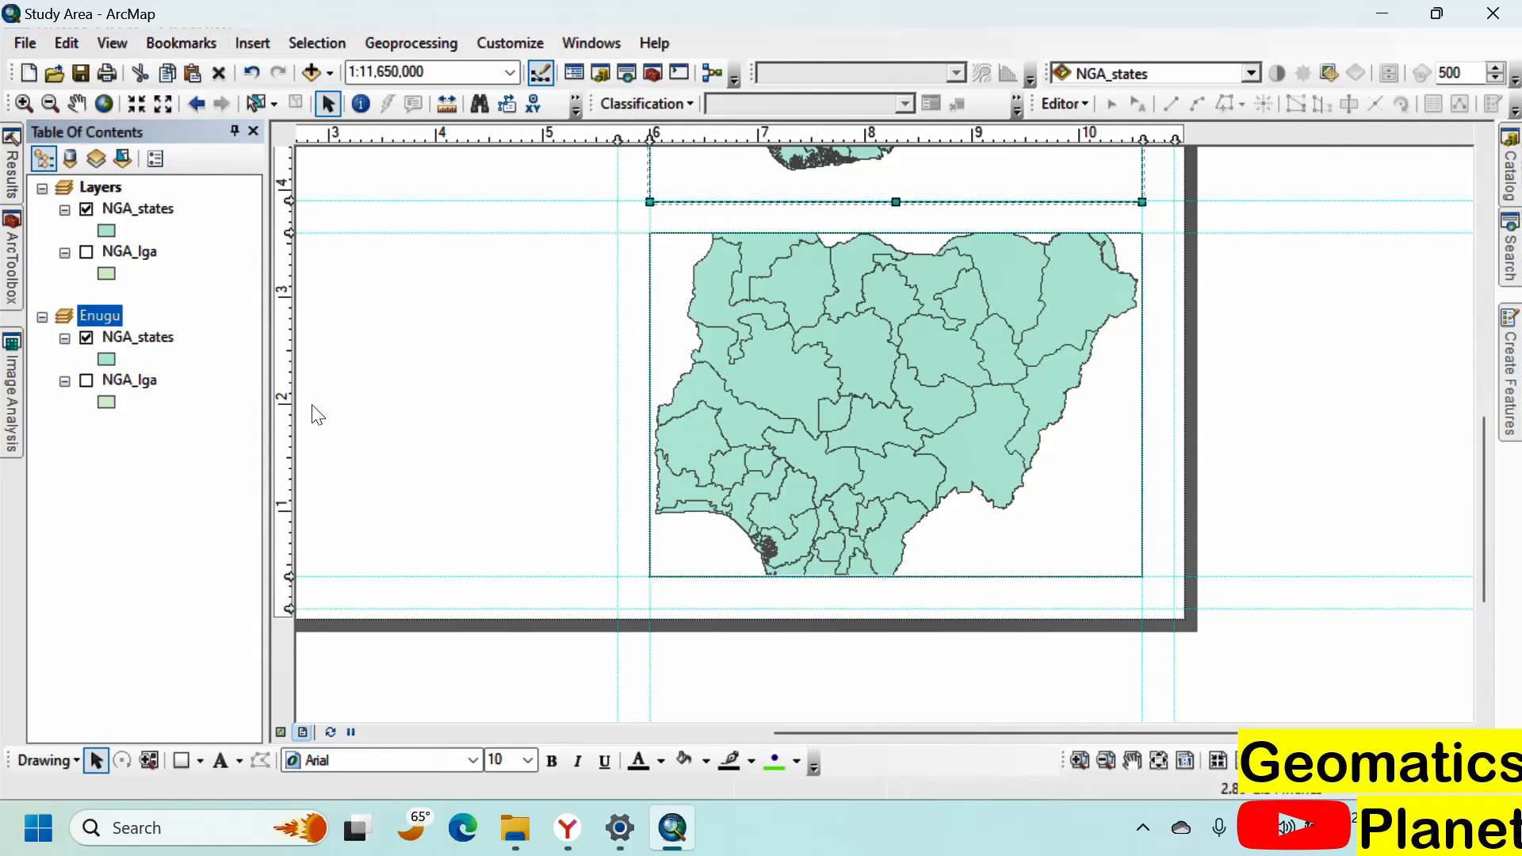
{"action": "scroll", "coordinate": [801, 626], "scroll_direction": "down", "scroll_amount": 4}
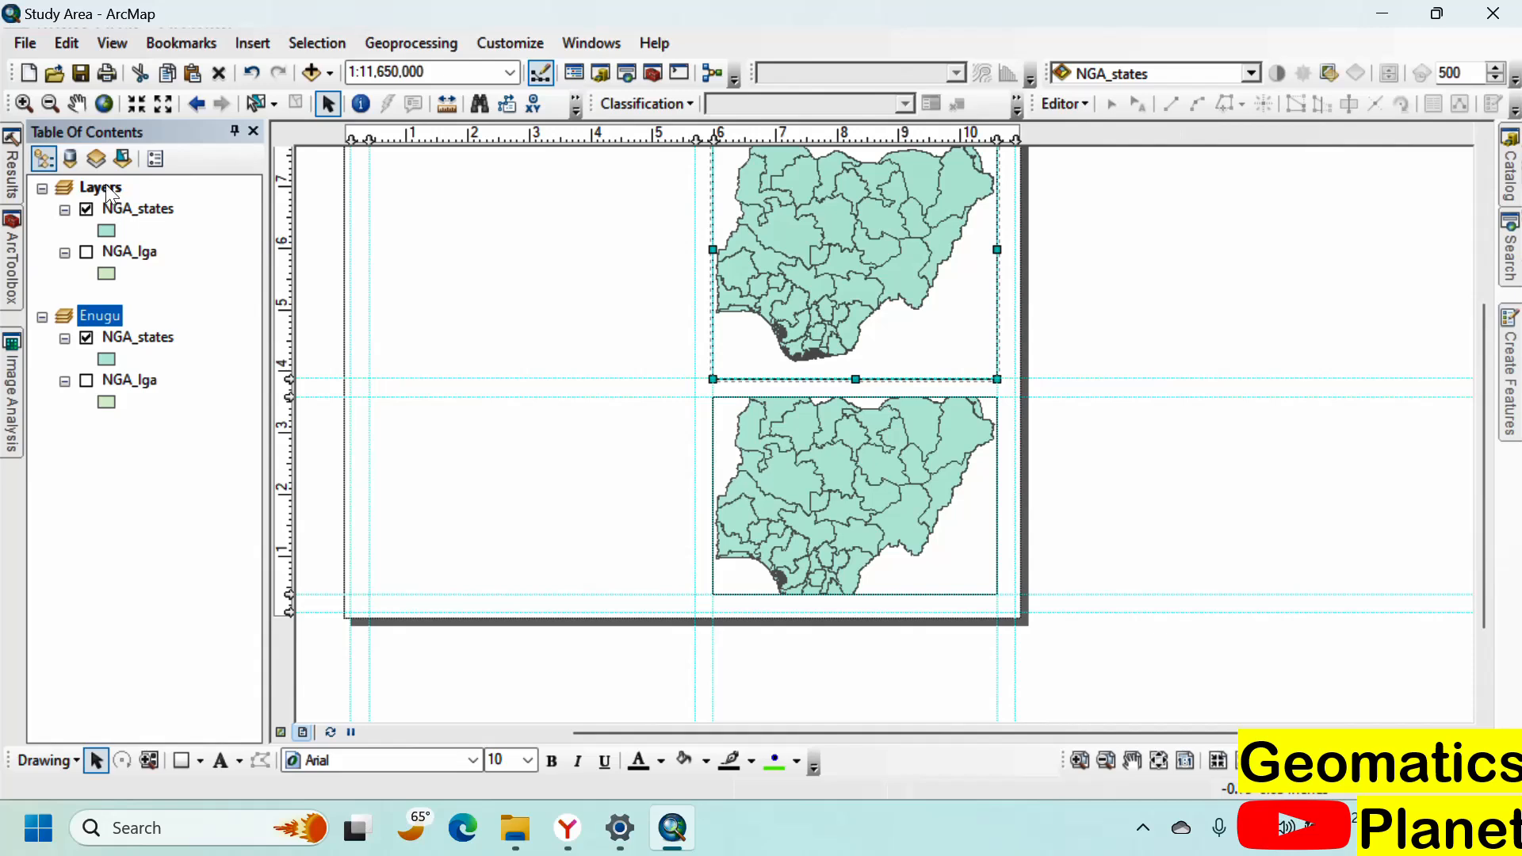
{"action": "left_click", "coordinate": [73, 433]}
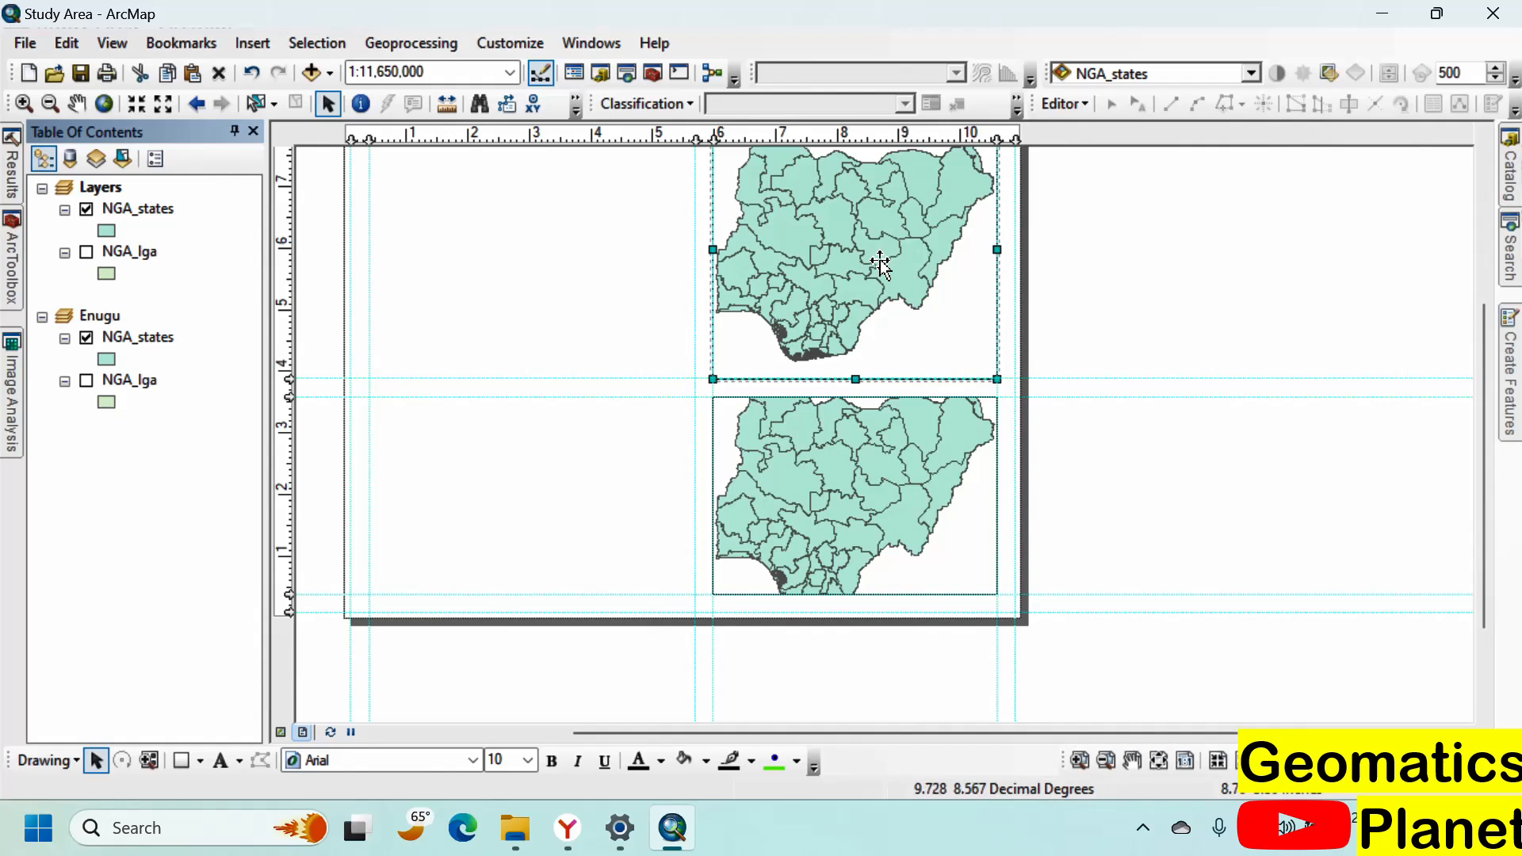
{"action": "left_click", "coordinate": [801, 478]}
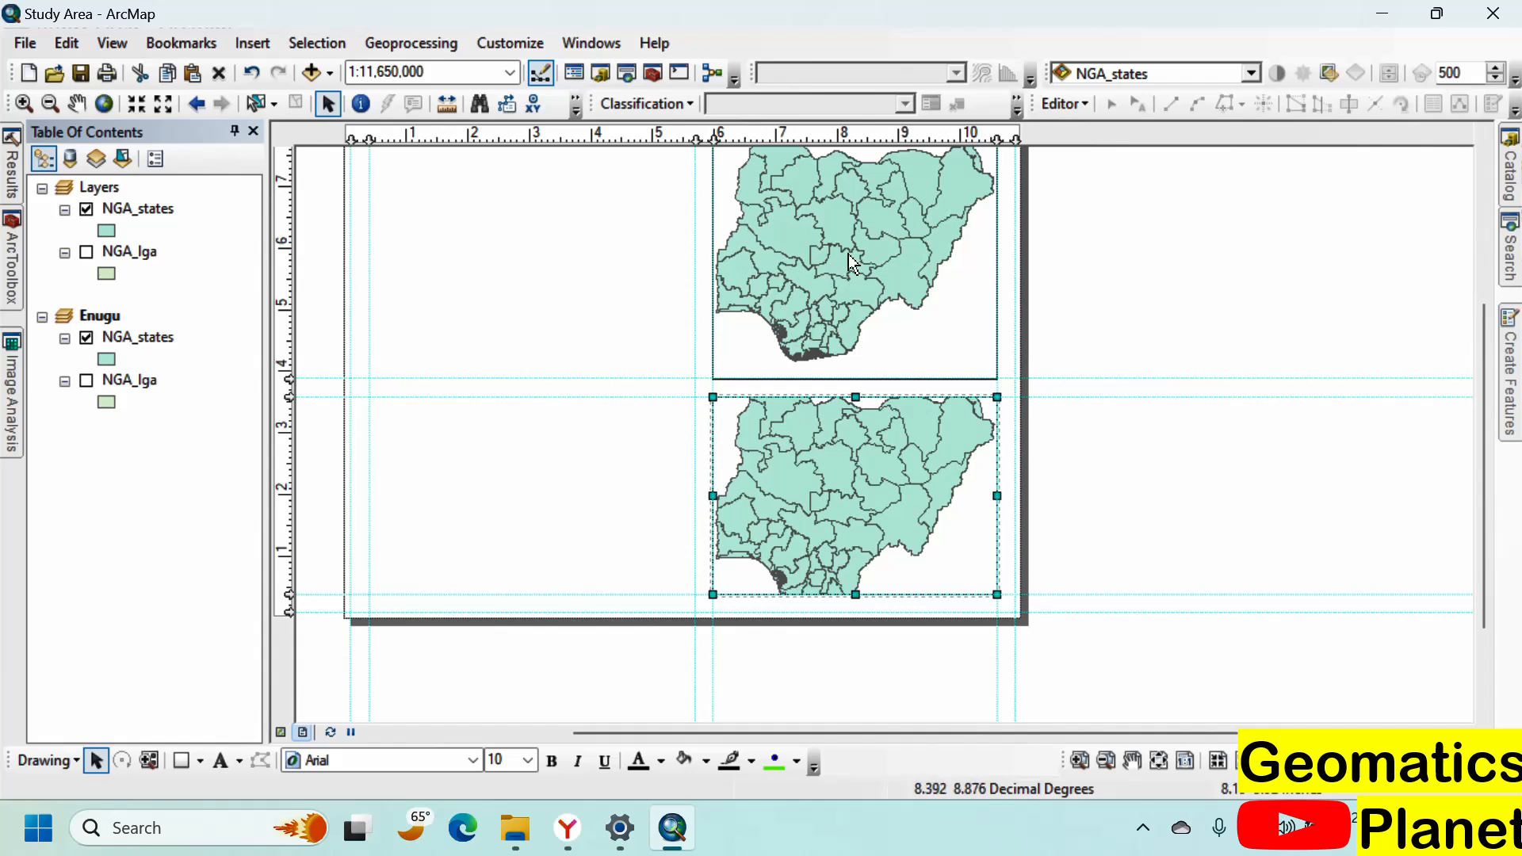
{"action": "right_click", "coordinate": [102, 188]}
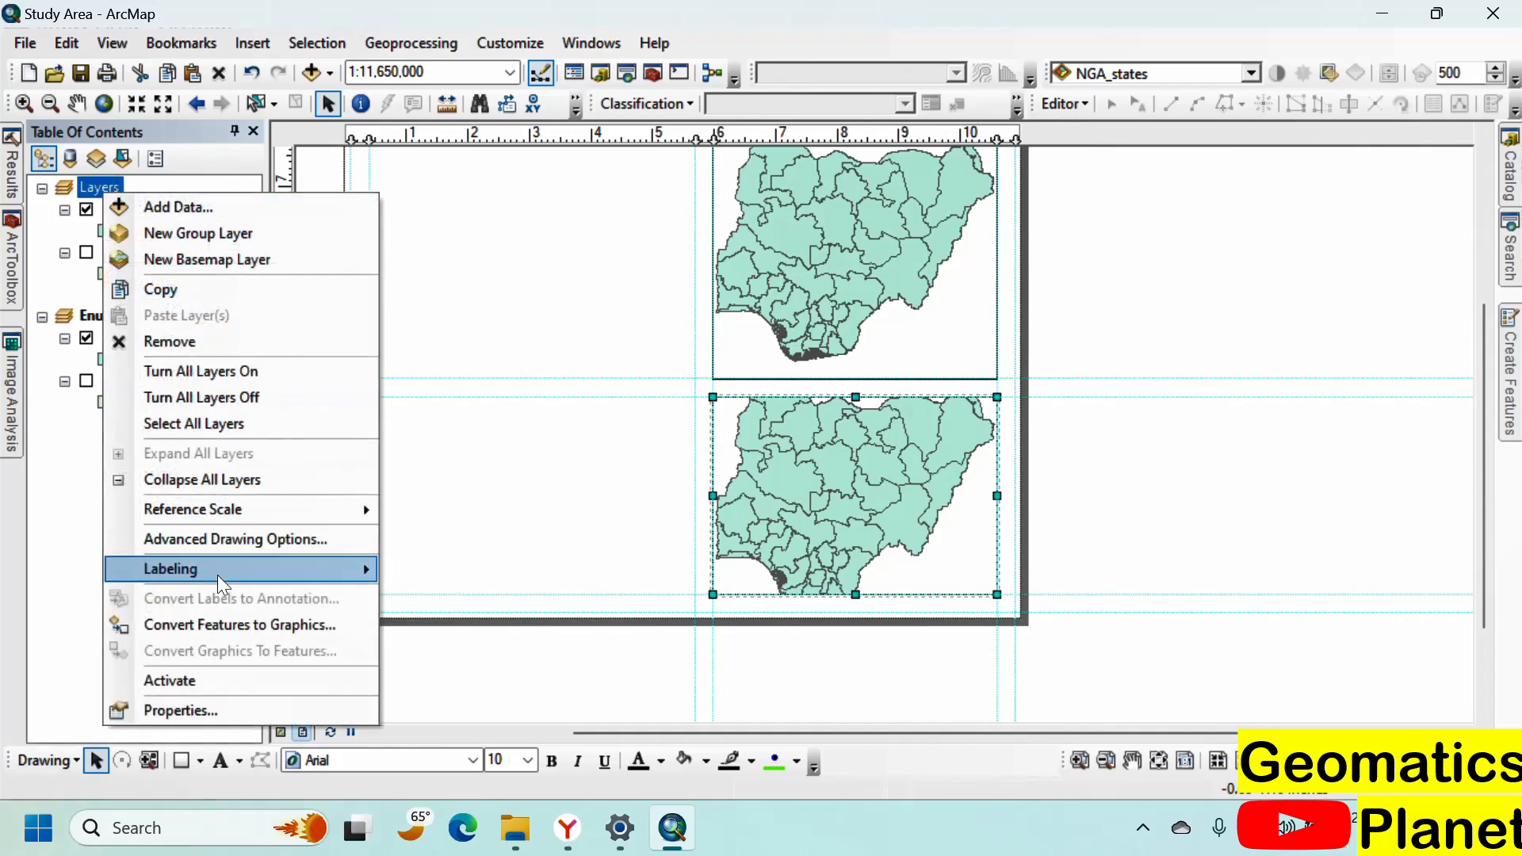
{"action": "left_click", "coordinate": [232, 685]}
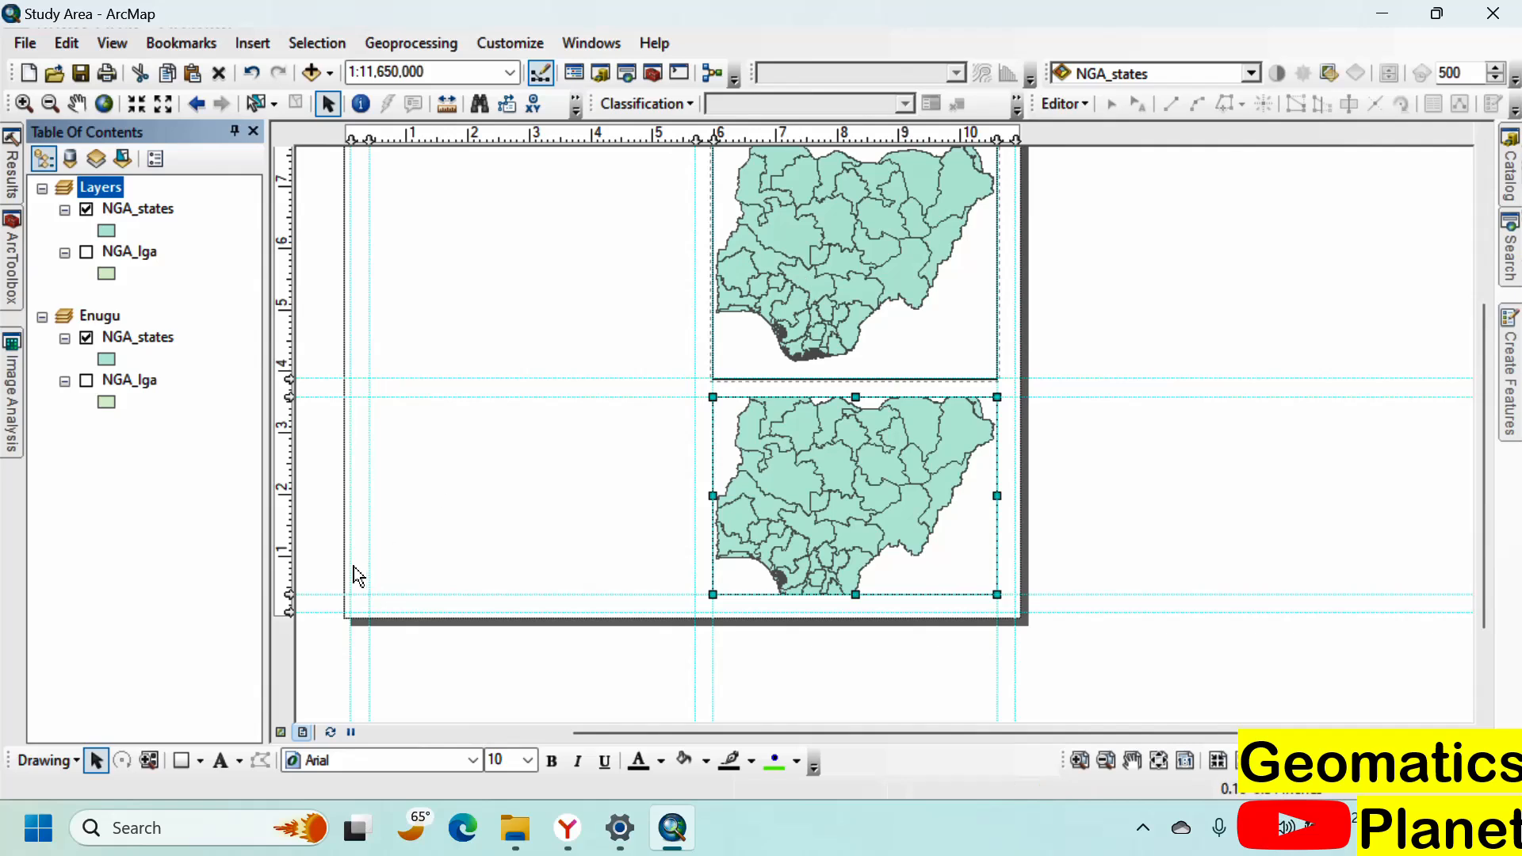
{"action": "left_click", "coordinate": [316, 495]}
{"action": "left_click", "coordinate": [868, 487]}
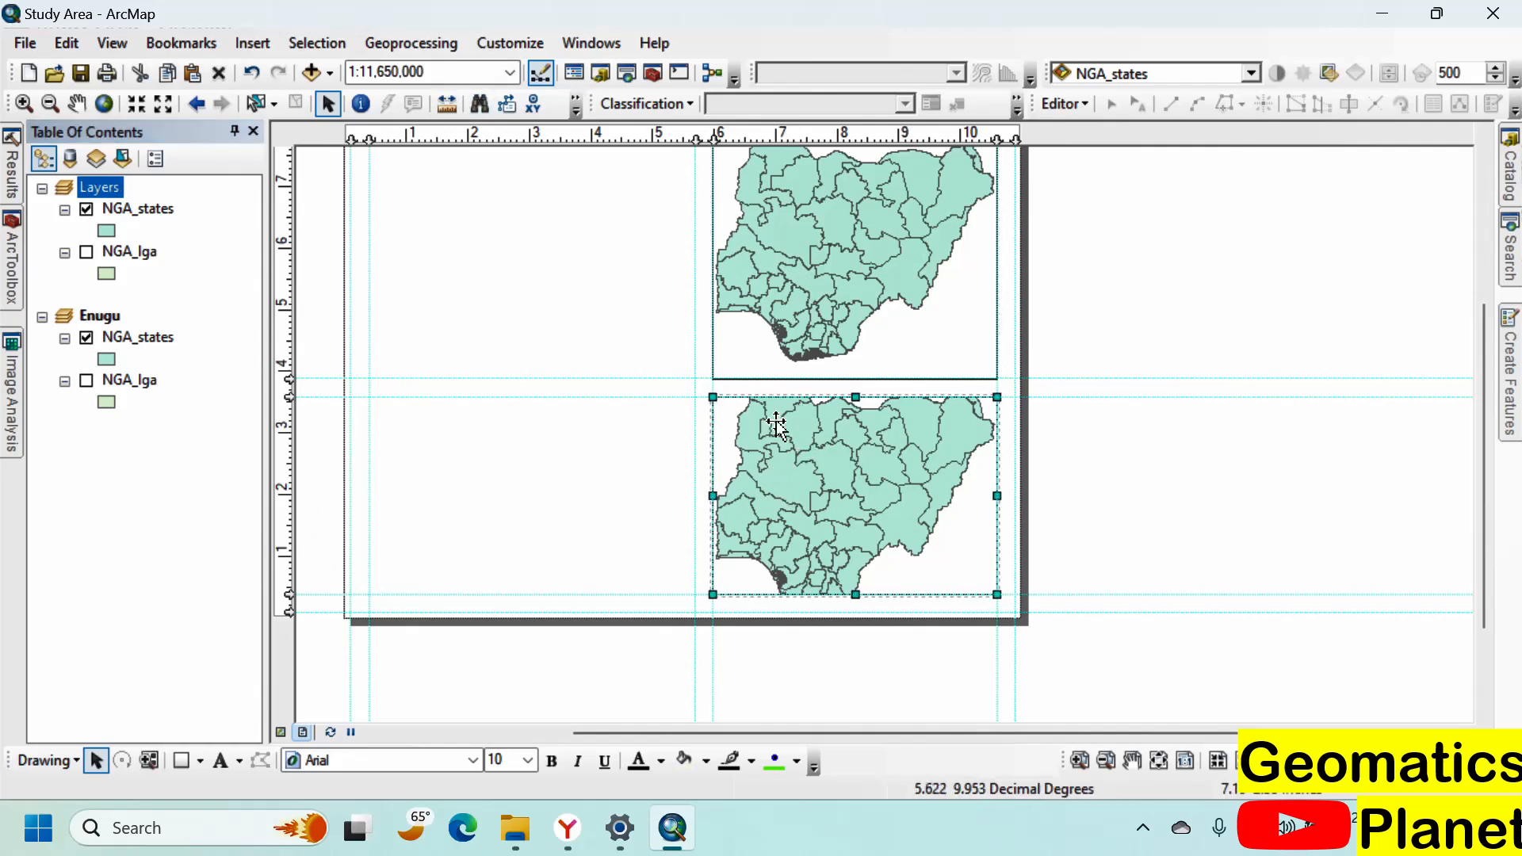
{"action": "left_click", "coordinate": [242, 50]}
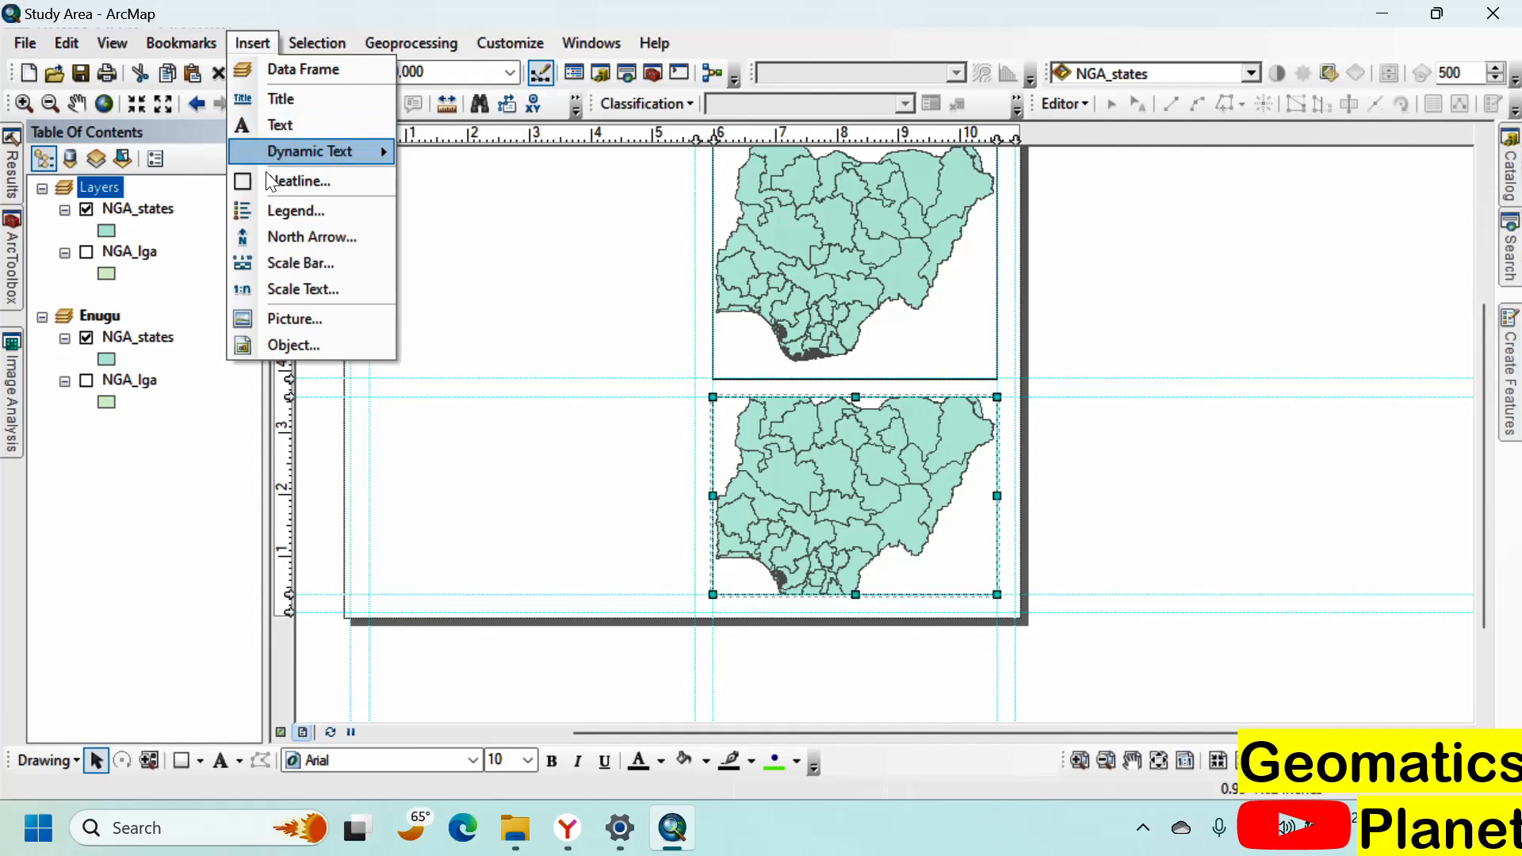
{"action": "mouse_move", "coordinate": [373, 150]}
{"action": "left_click", "coordinate": [1103, 306]}
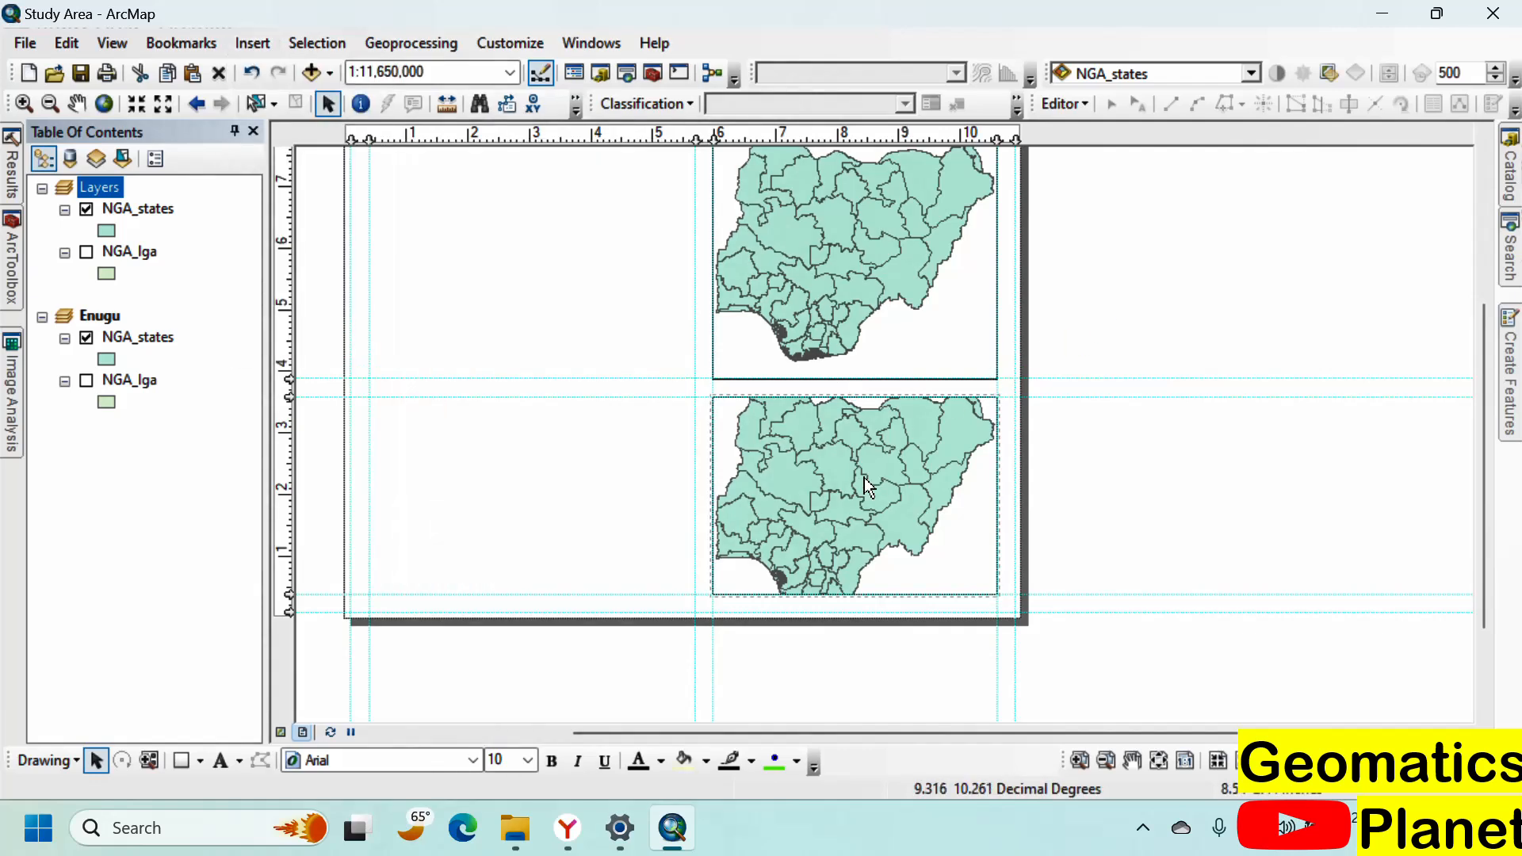
Step: In the Enugu data frame, turn off the NGA_states layer and turn on the NGA_lga layer
{"action": "left_click", "coordinate": [833, 482]}
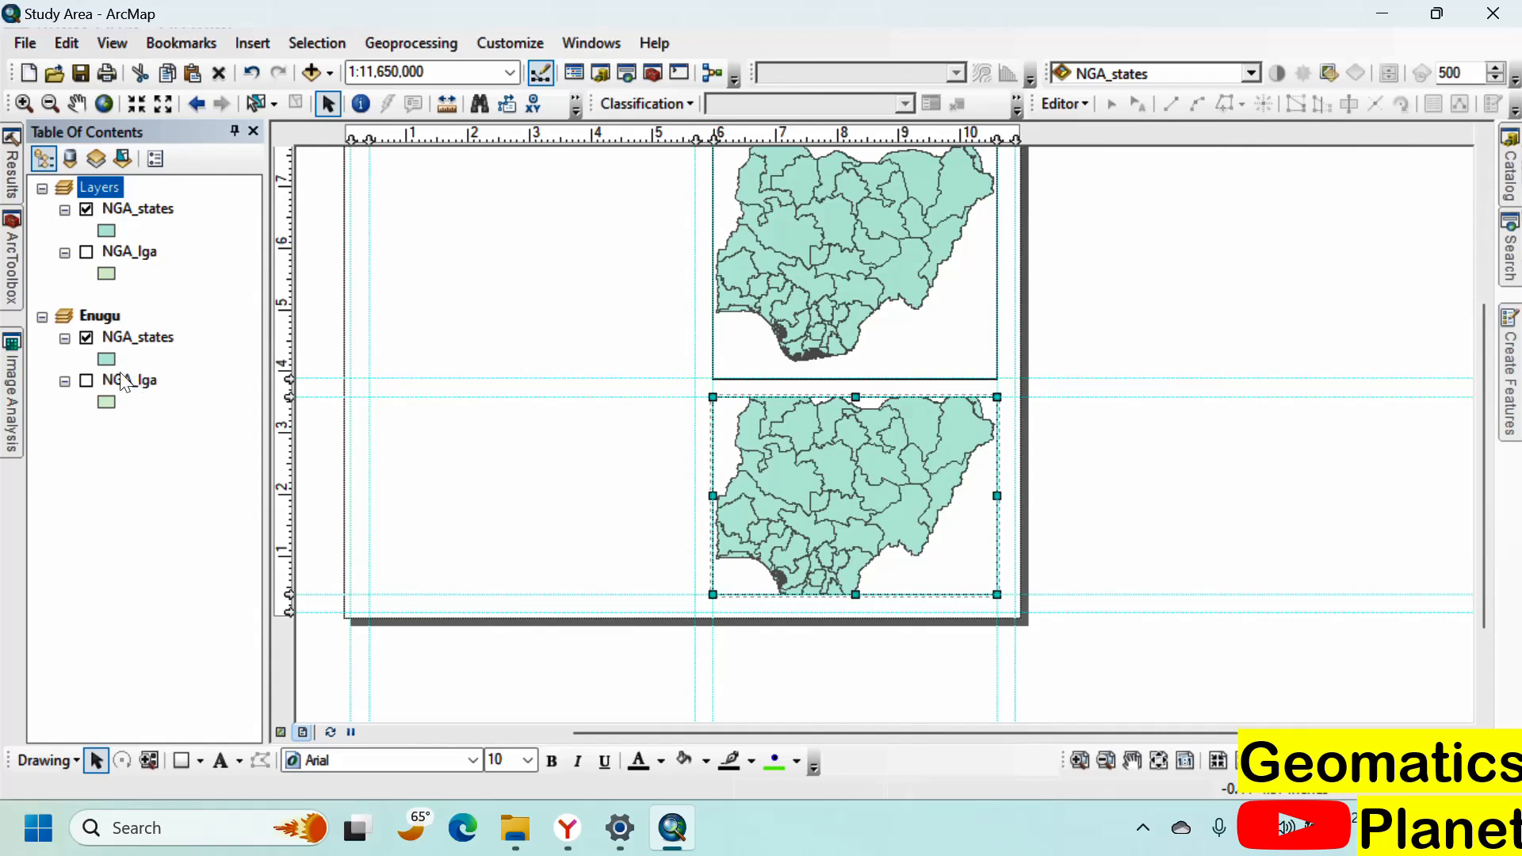
{"action": "left_click", "coordinate": [88, 337]}
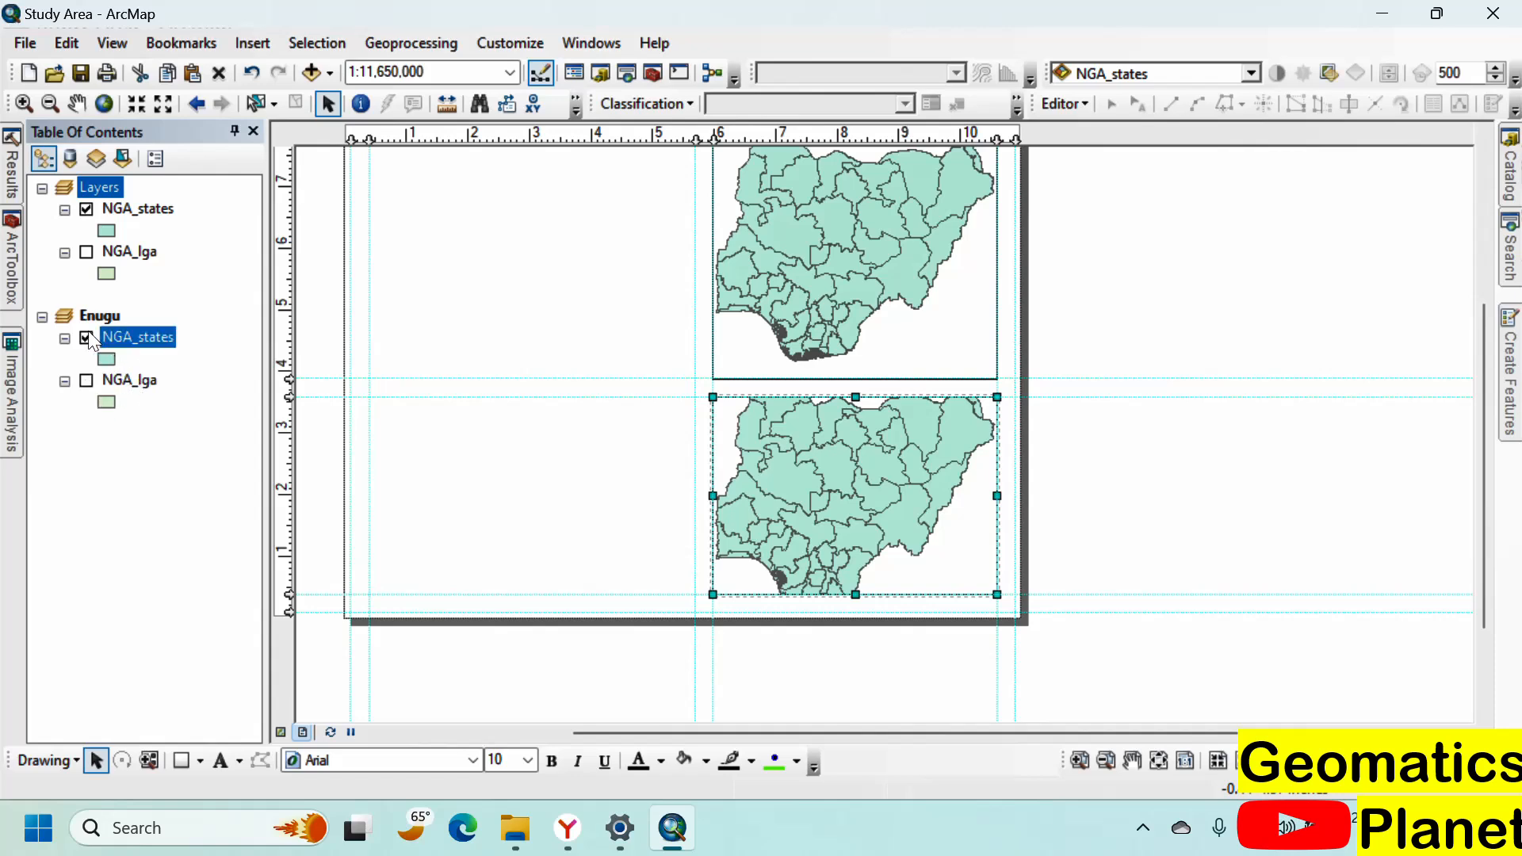
{"action": "left_click", "coordinate": [87, 382]}
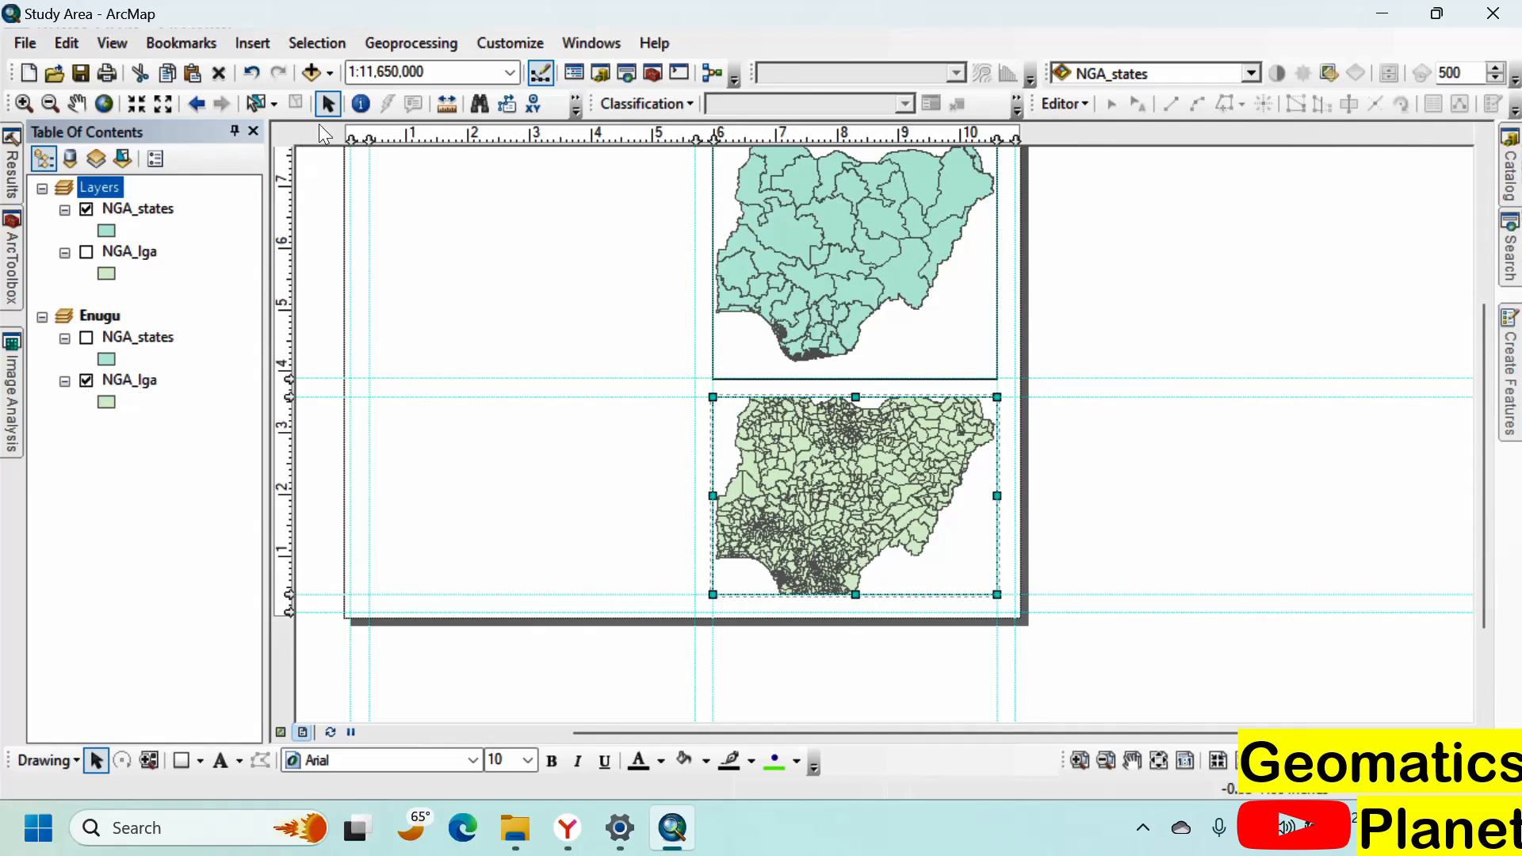
Step: Select by attributes in the NGA_states layer the features where "NAME_1" = 'Enugu'
{"action": "left_click", "coordinate": [317, 43]}
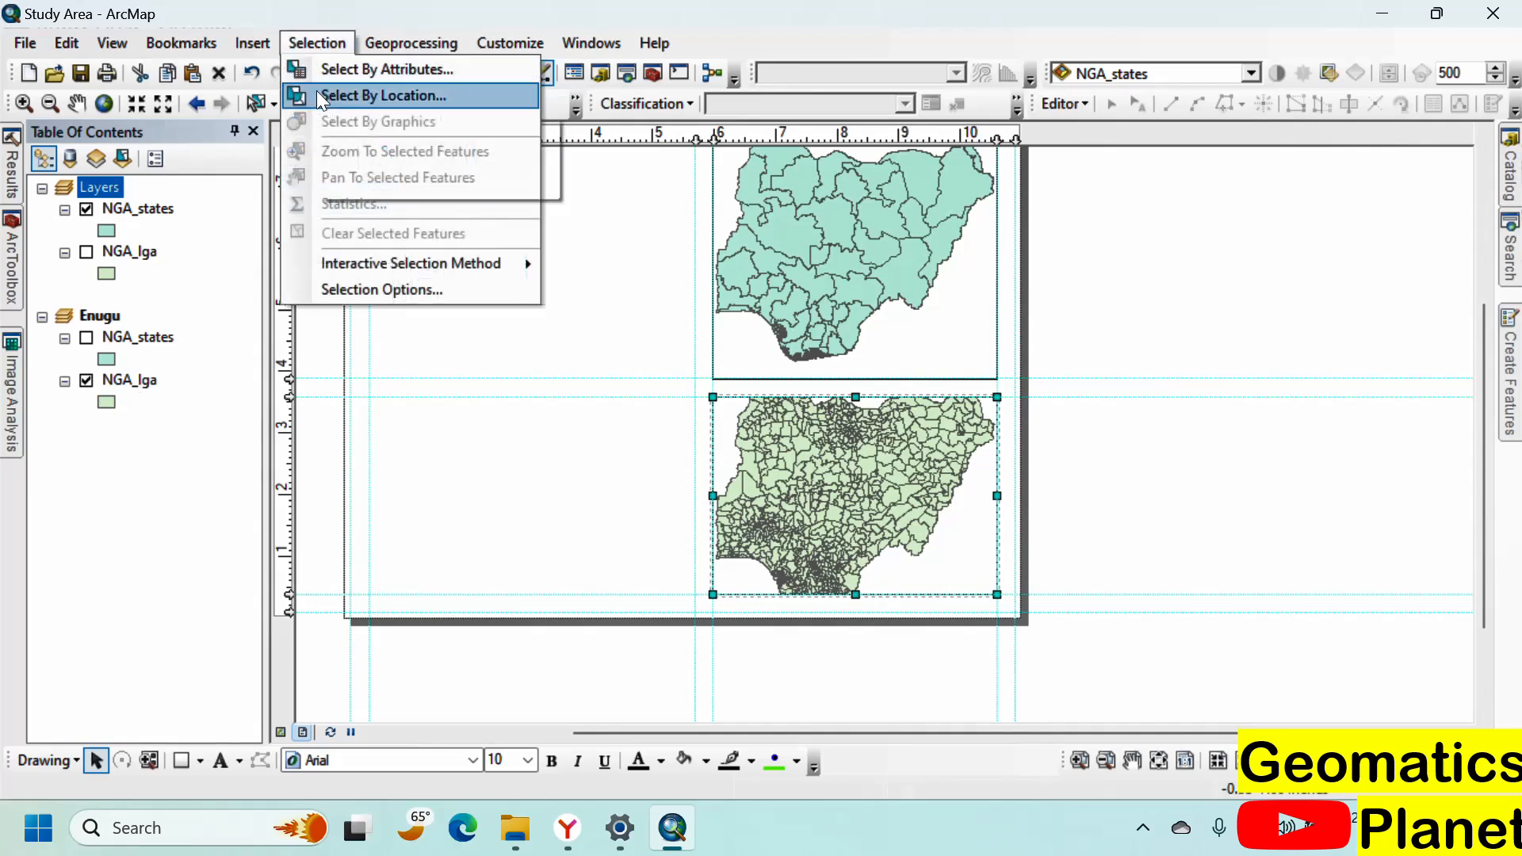
{"action": "left_click", "coordinate": [331, 72]}
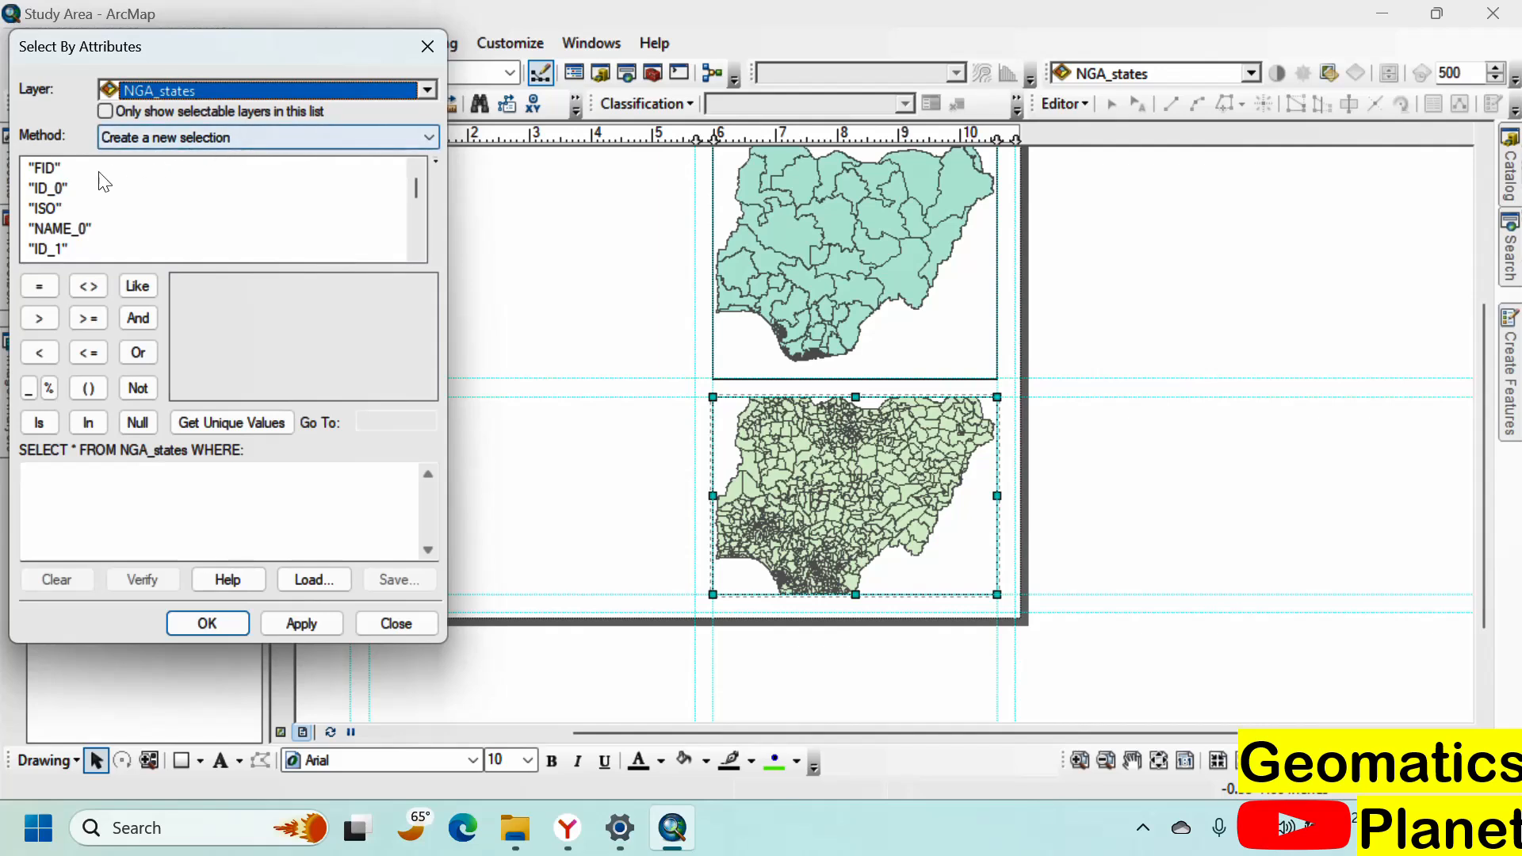
{"action": "scroll", "coordinate": [79, 234], "scroll_direction": "down", "scroll_amount": 1}
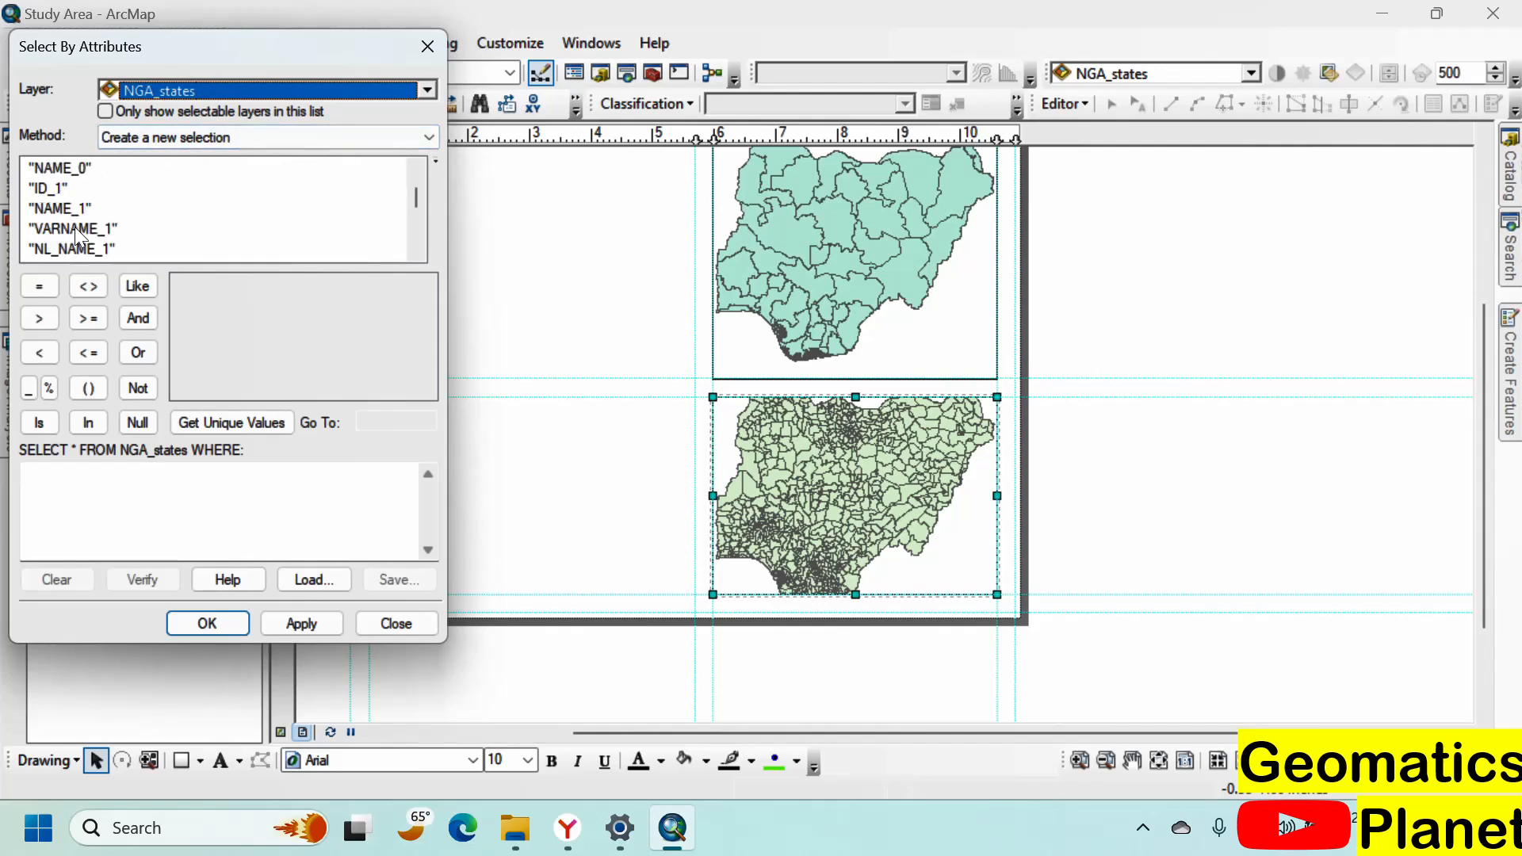
{"action": "double_click", "coordinate": [68, 209]}
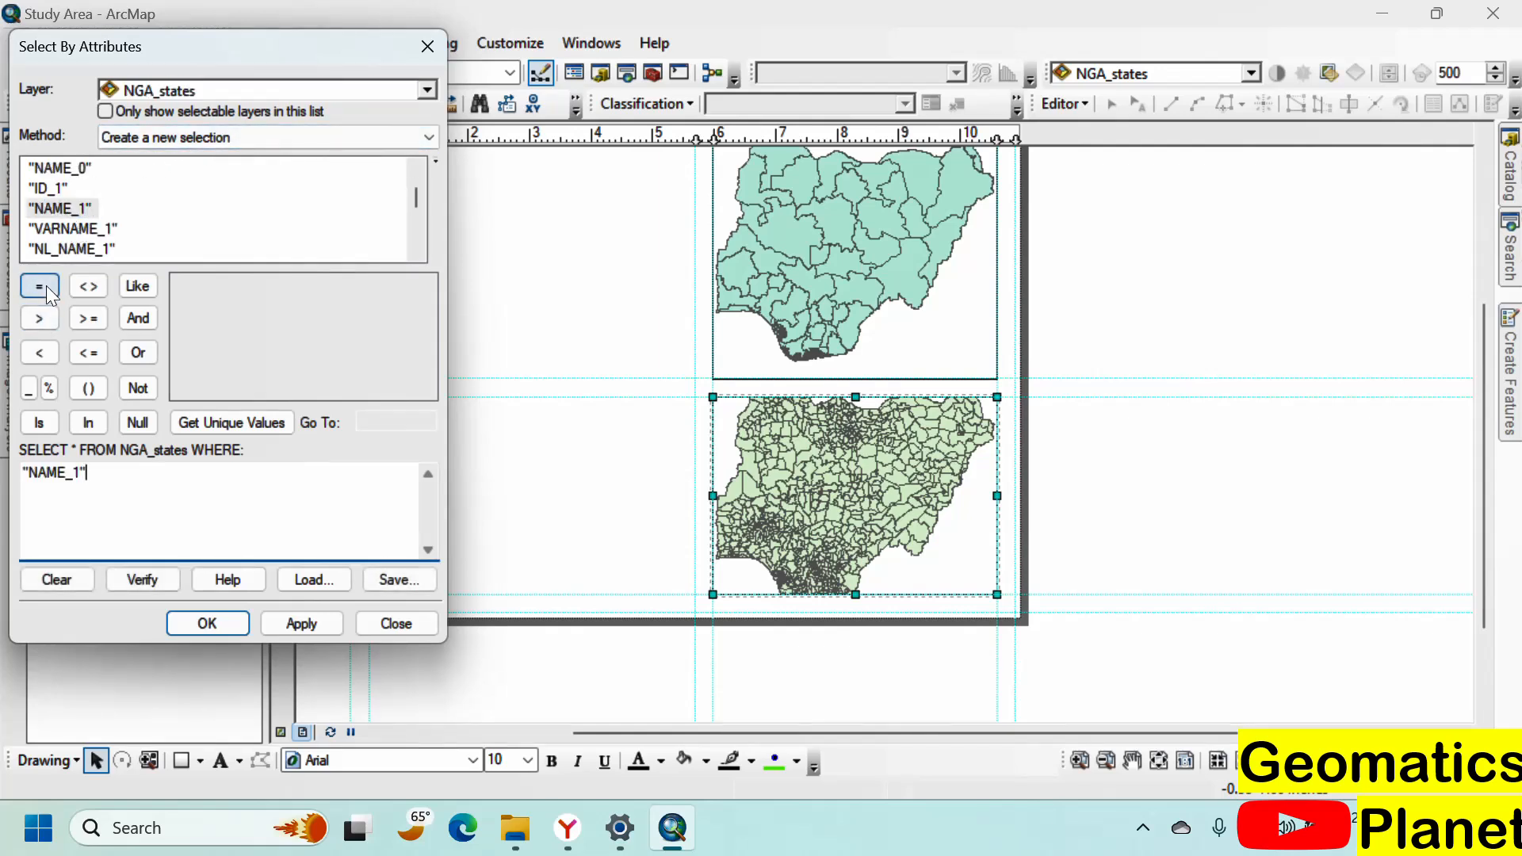
{"action": "left_click", "coordinate": [41, 285]}
{"action": "left_click", "coordinate": [234, 423]}
{"action": "scroll", "coordinate": [205, 354], "scroll_direction": "down", "scroll_amount": 4}
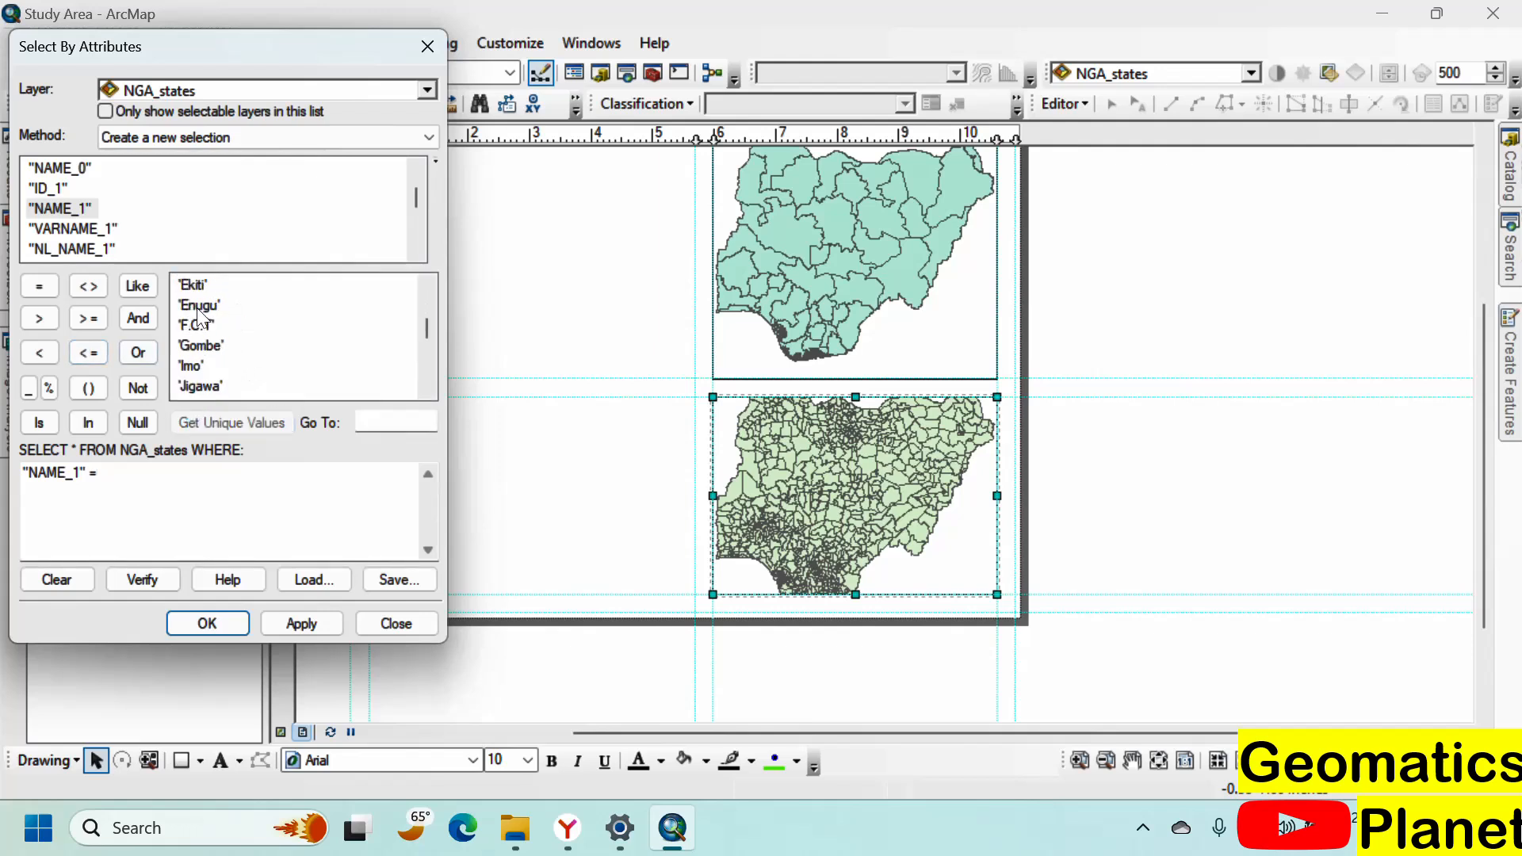
{"action": "double_click", "coordinate": [196, 307]}
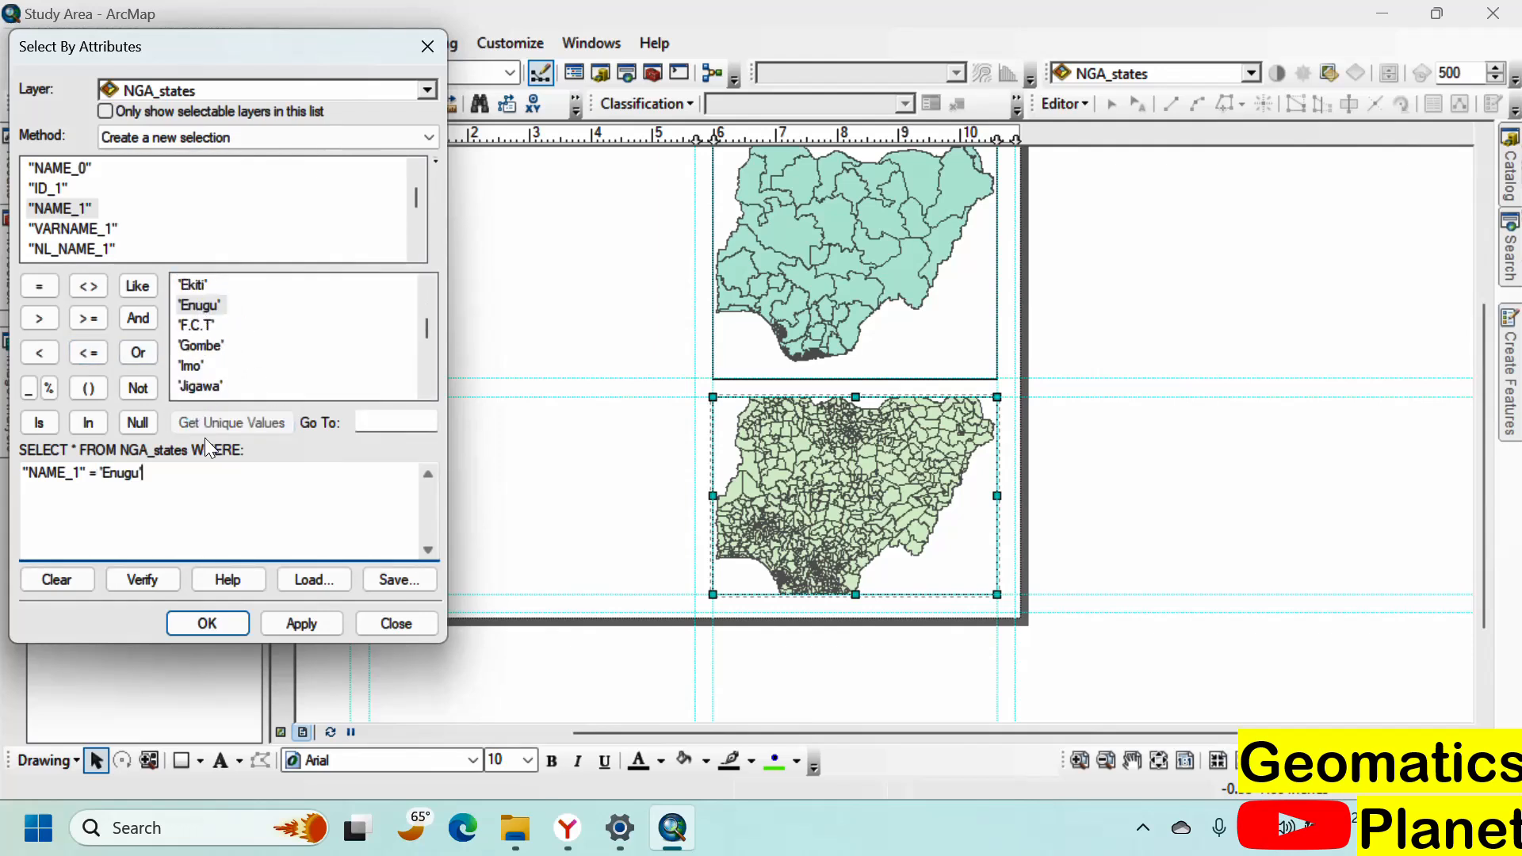
{"action": "left_click", "coordinate": [292, 620]}
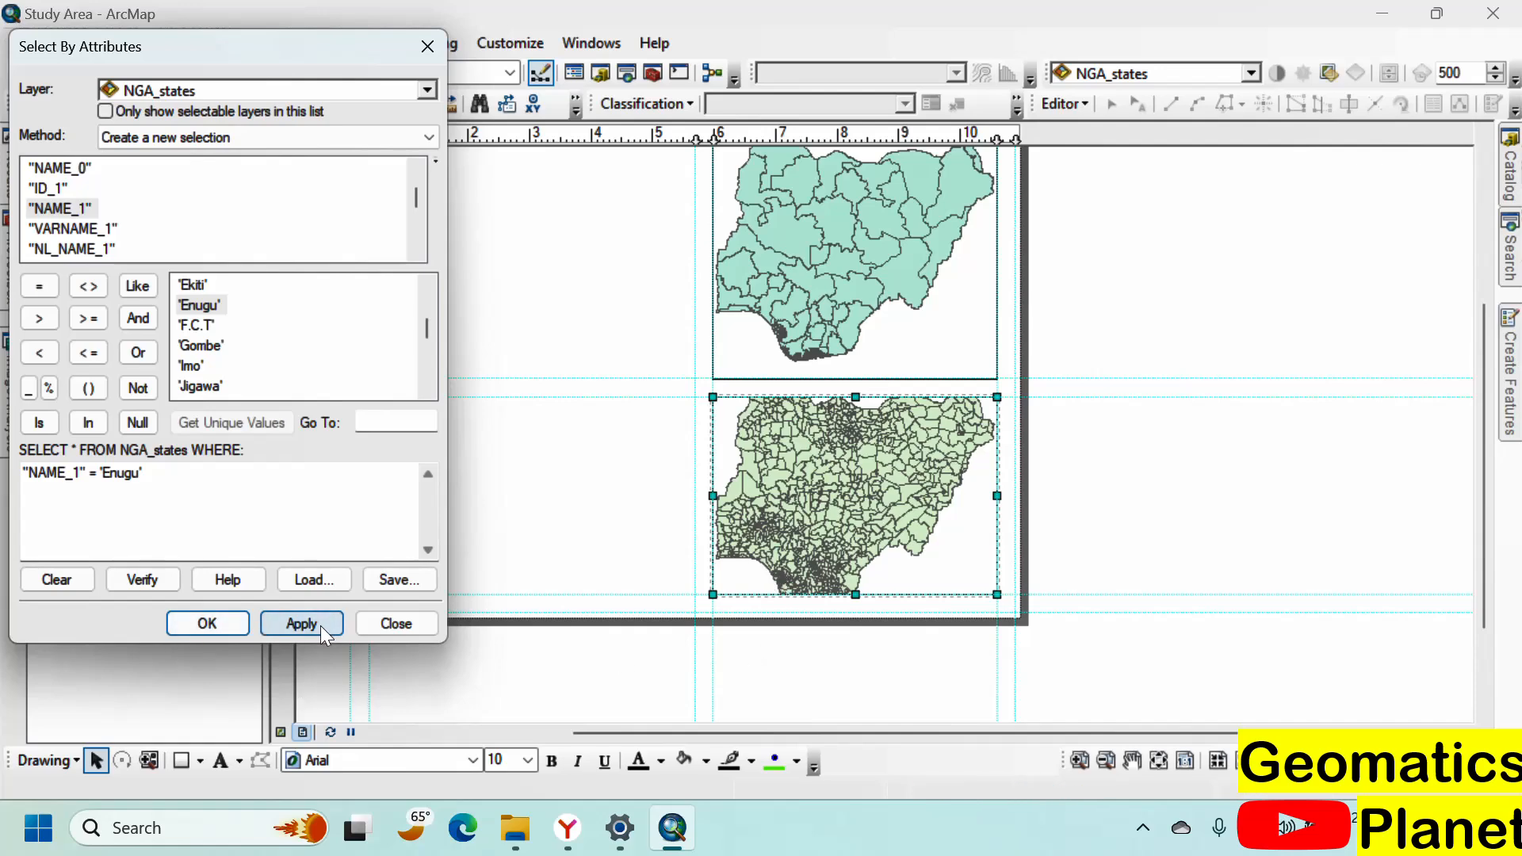
{"action": "left_click", "coordinate": [207, 623]}
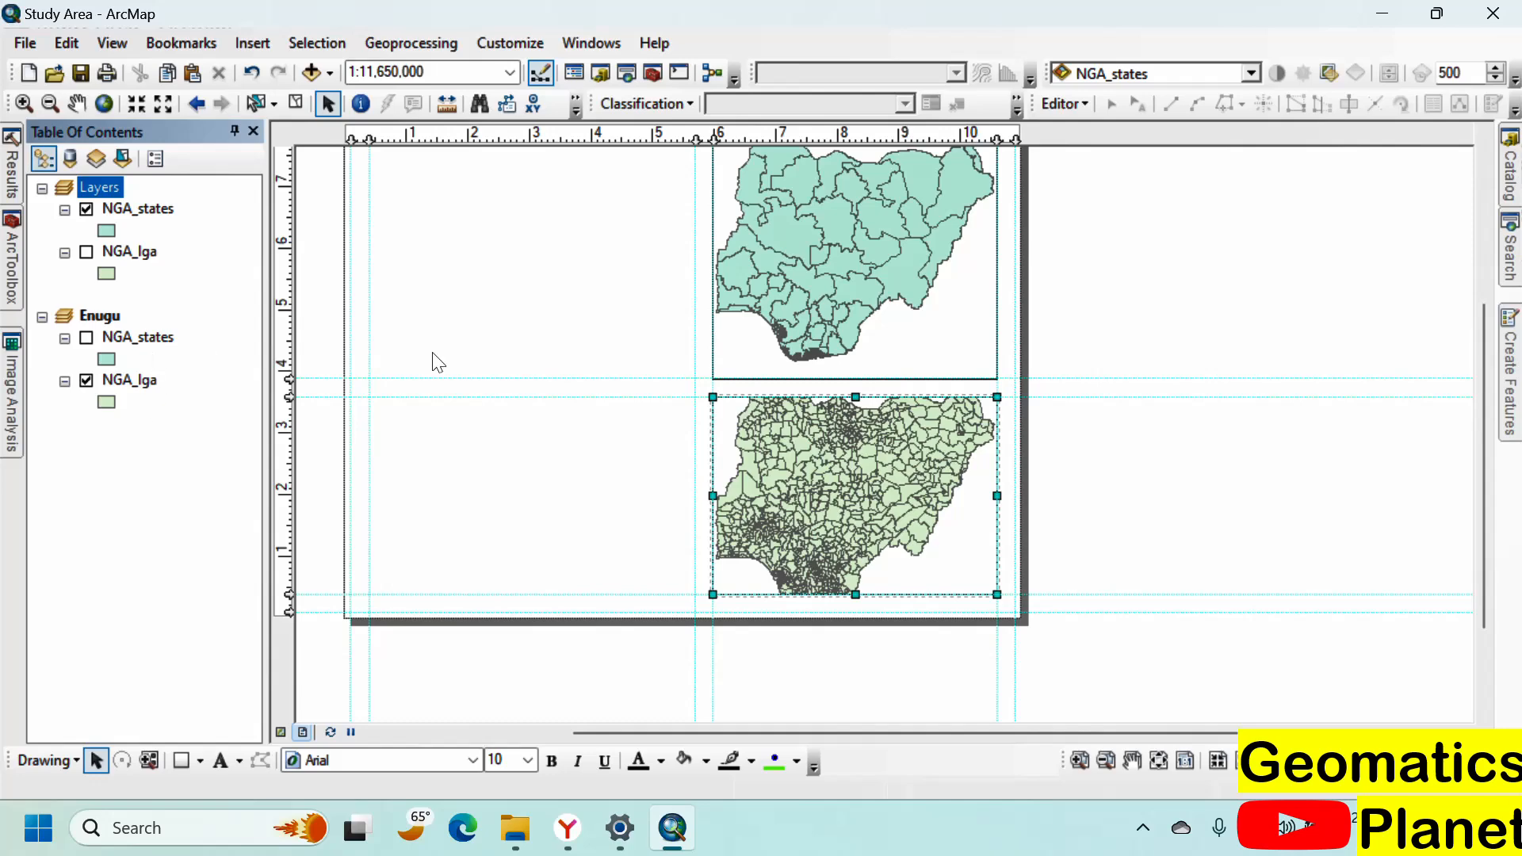
Step: Activate the Enugu data frame and check its NGA_lga layer by turning it off and back on
{"action": "scroll", "coordinate": [847, 488], "scroll_direction": "down", "scroll_amount": 3}
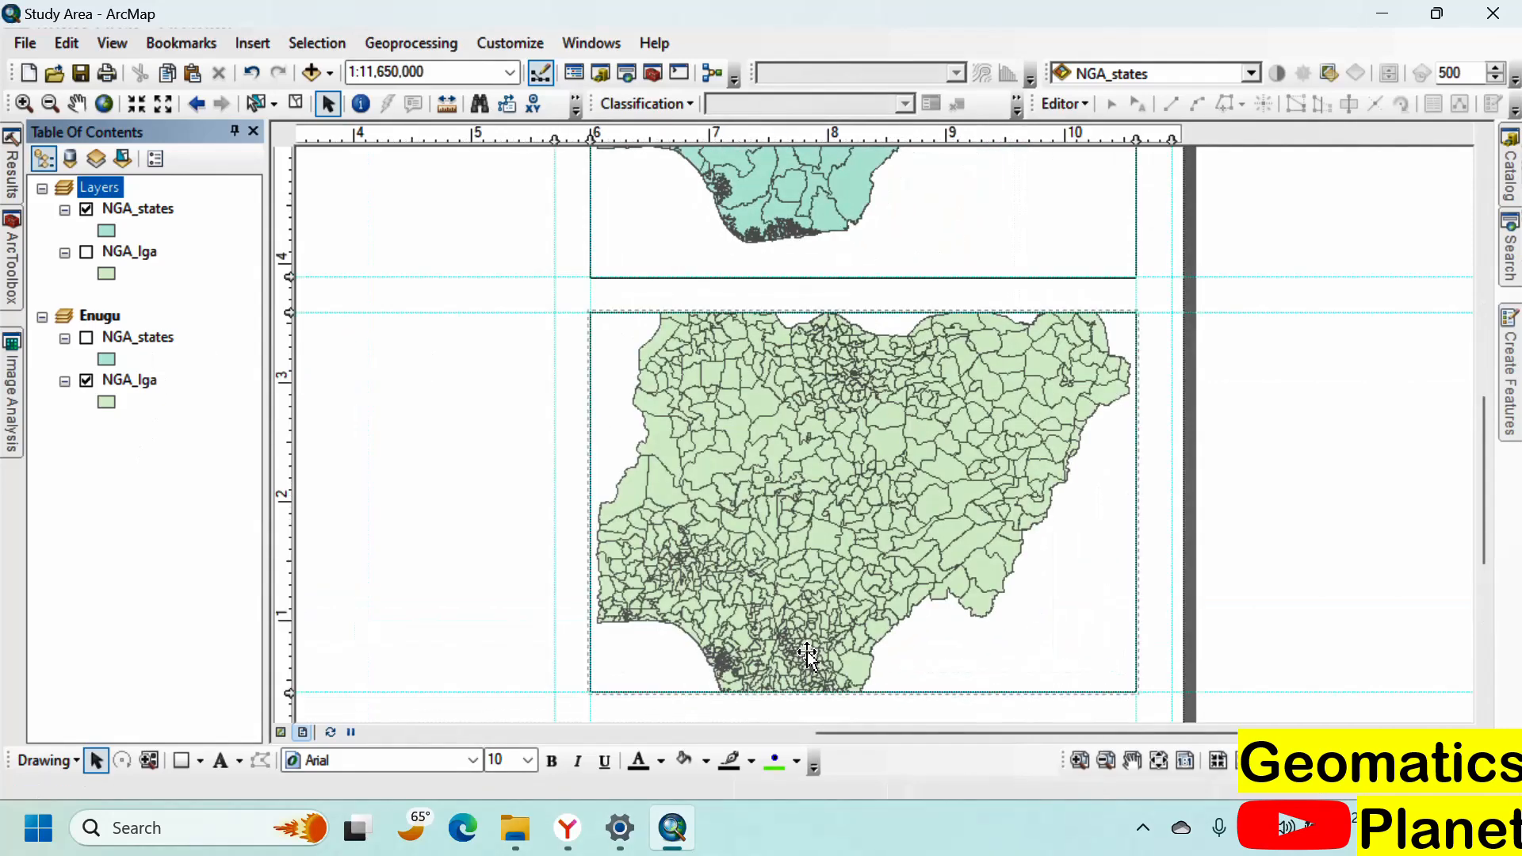
{"action": "scroll", "coordinate": [808, 655], "scroll_direction": "down", "scroll_amount": 2}
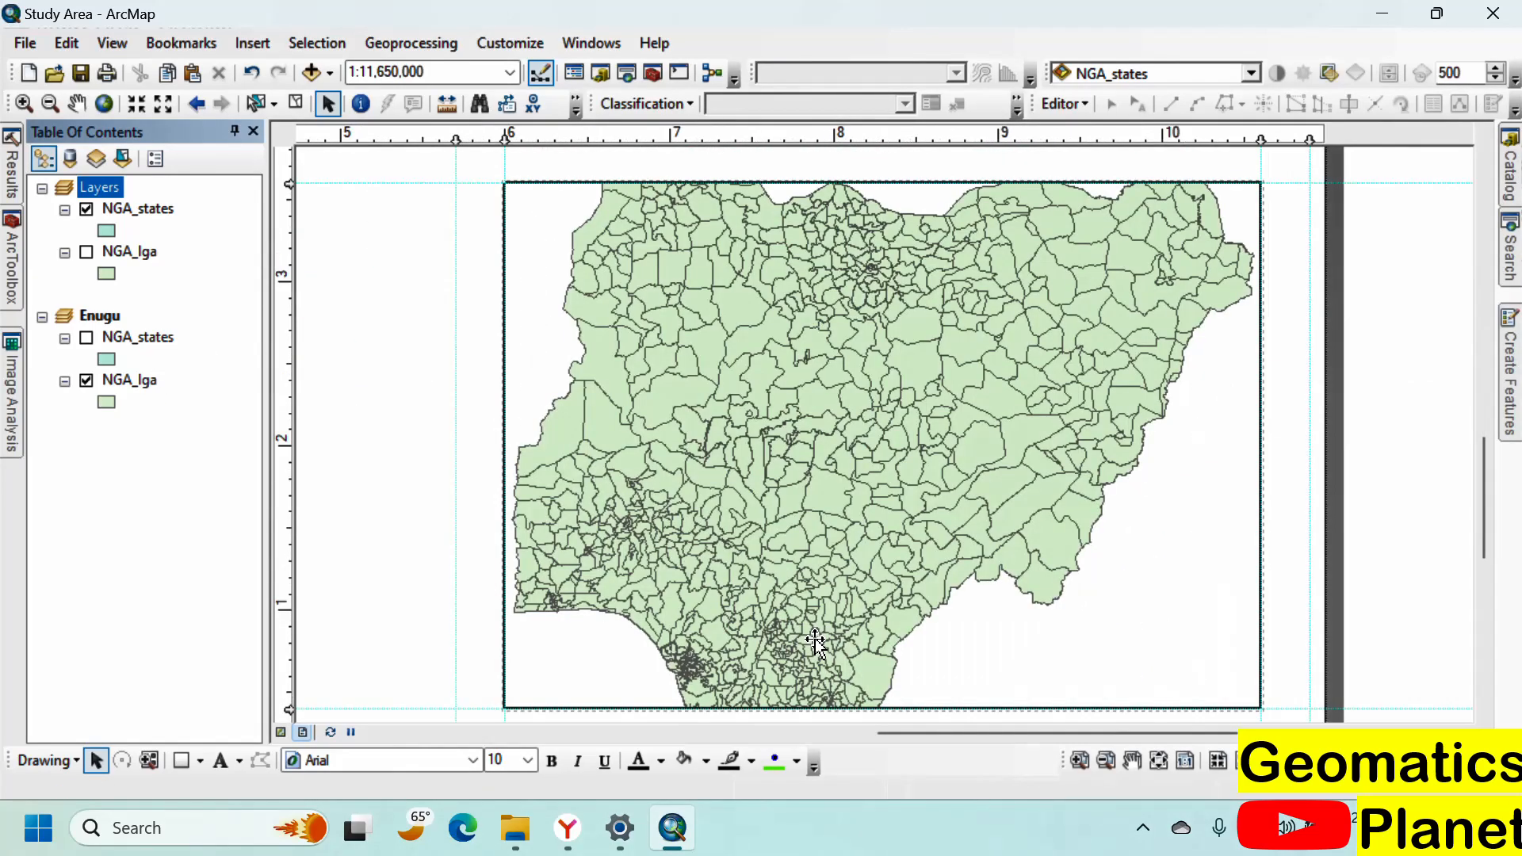
{"action": "right_click", "coordinate": [84, 306]}
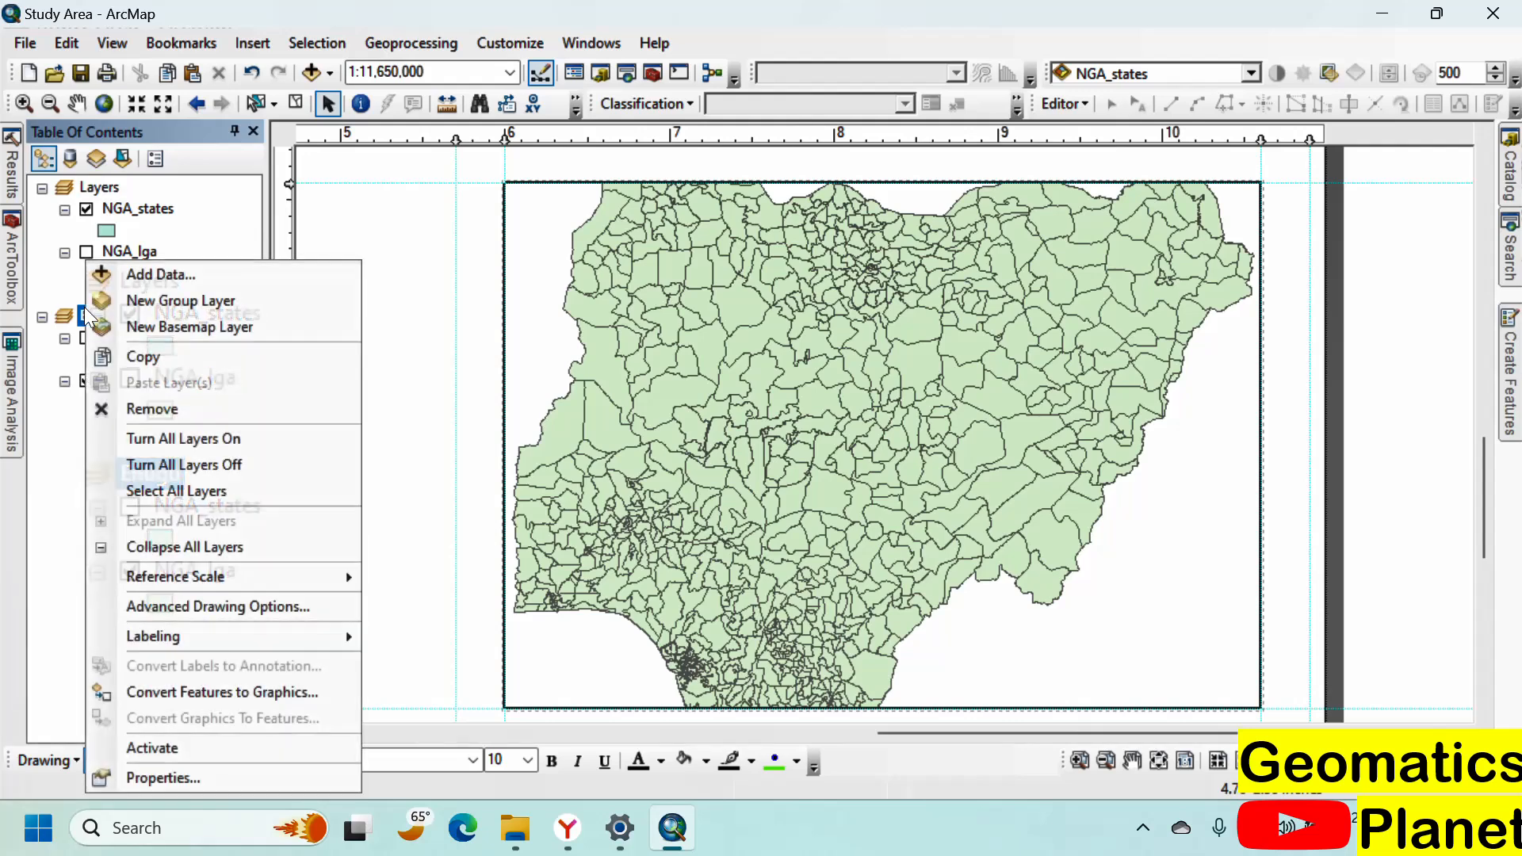
{"action": "left_click", "coordinate": [226, 746]}
{"action": "left_click", "coordinate": [279, 529]}
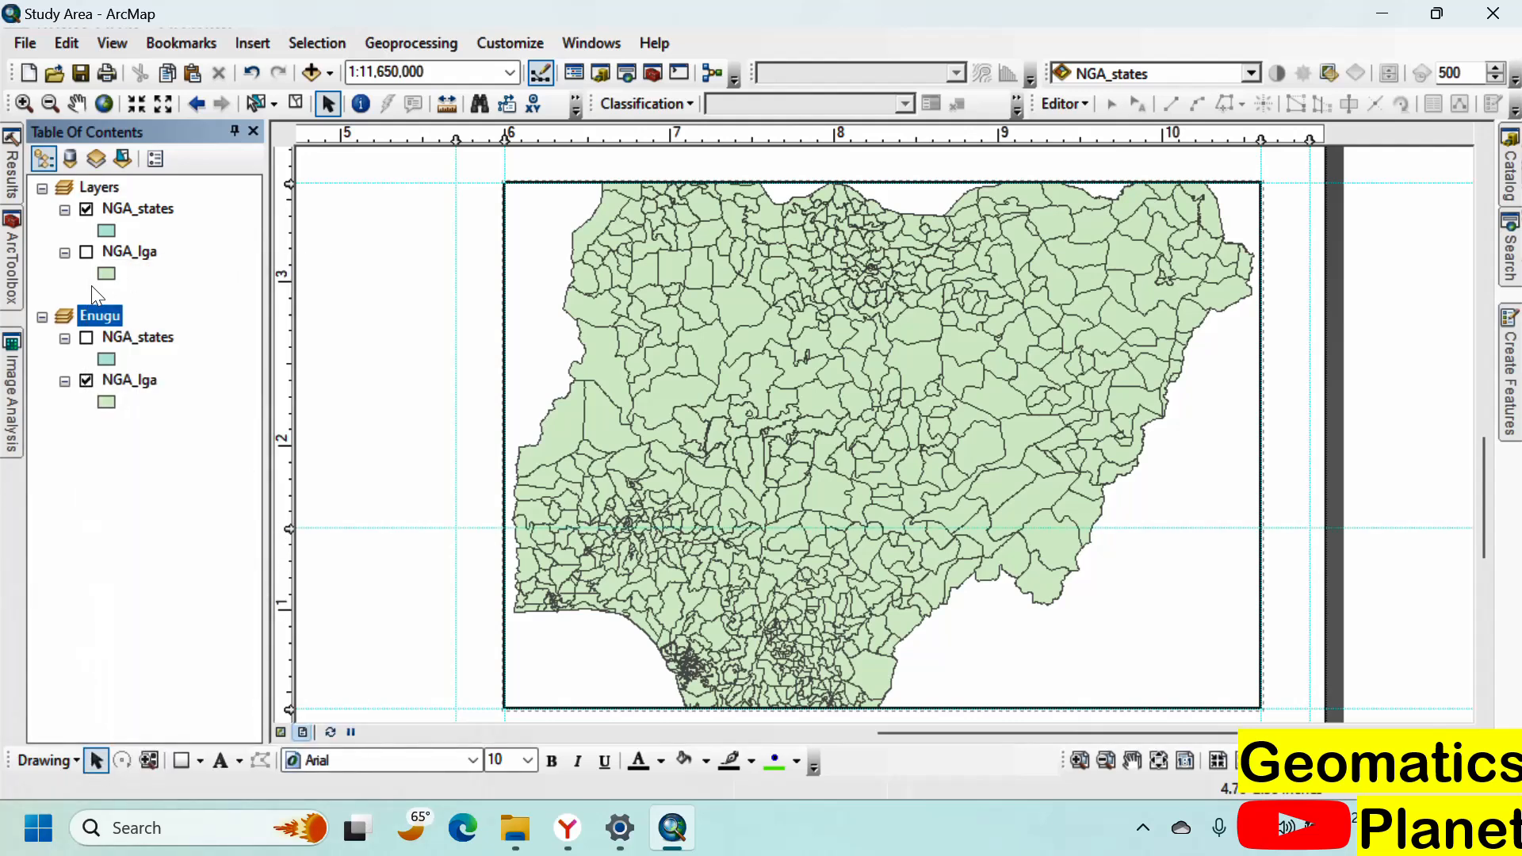
{"action": "left_click", "coordinate": [88, 375]}
{"action": "left_click", "coordinate": [88, 376]}
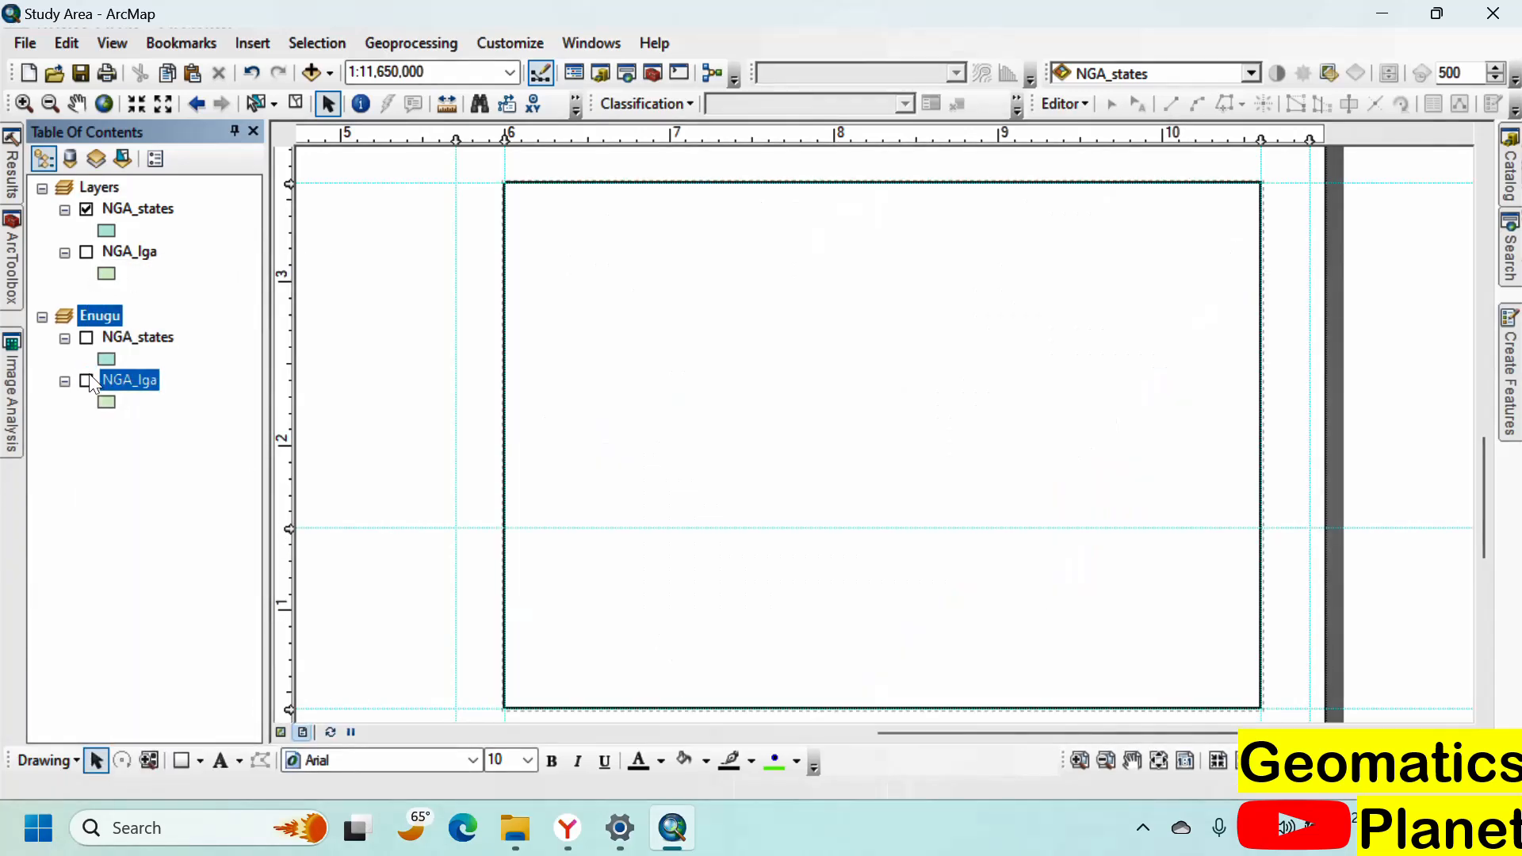
Step: Open the attribute table of the Enugu frame's NGA_lga layer and sort its records ascending by NAME_1
{"action": "right_click", "coordinate": [123, 379]}
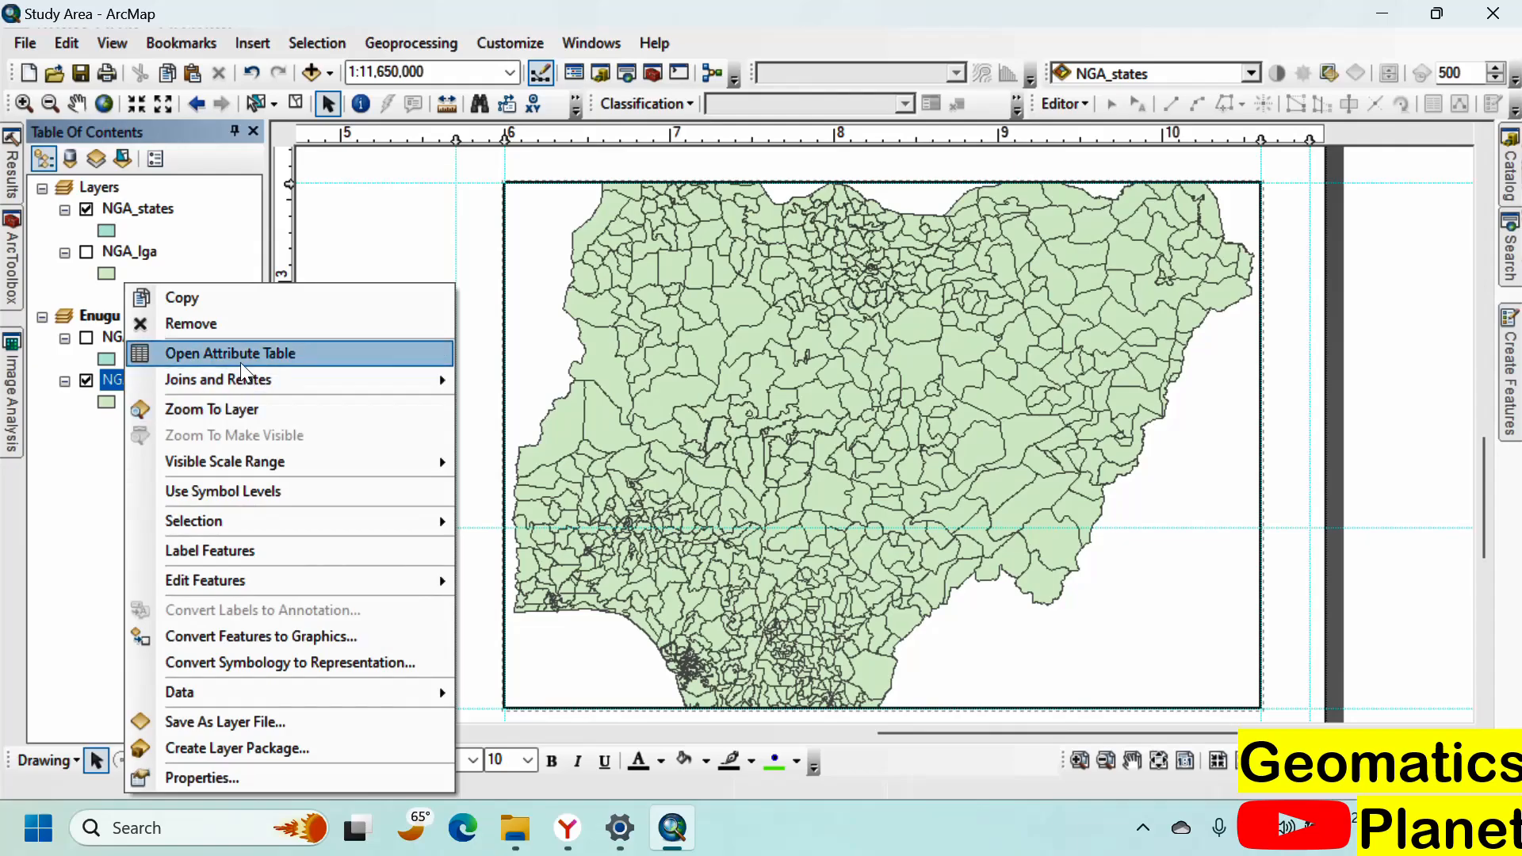
{"action": "left_click", "coordinate": [240, 351]}
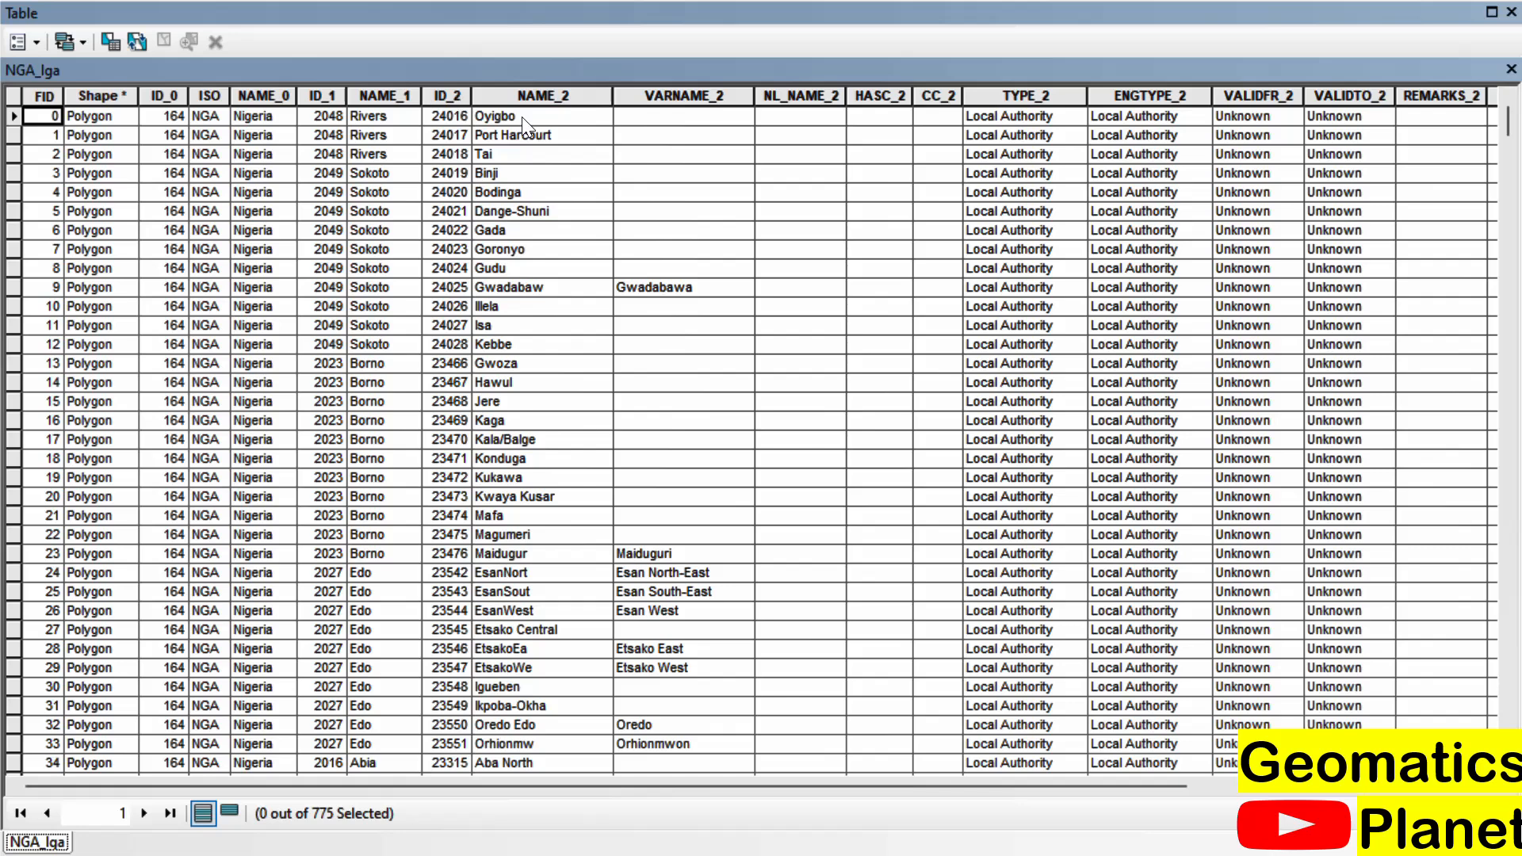
{"action": "left_click", "coordinate": [540, 94]}
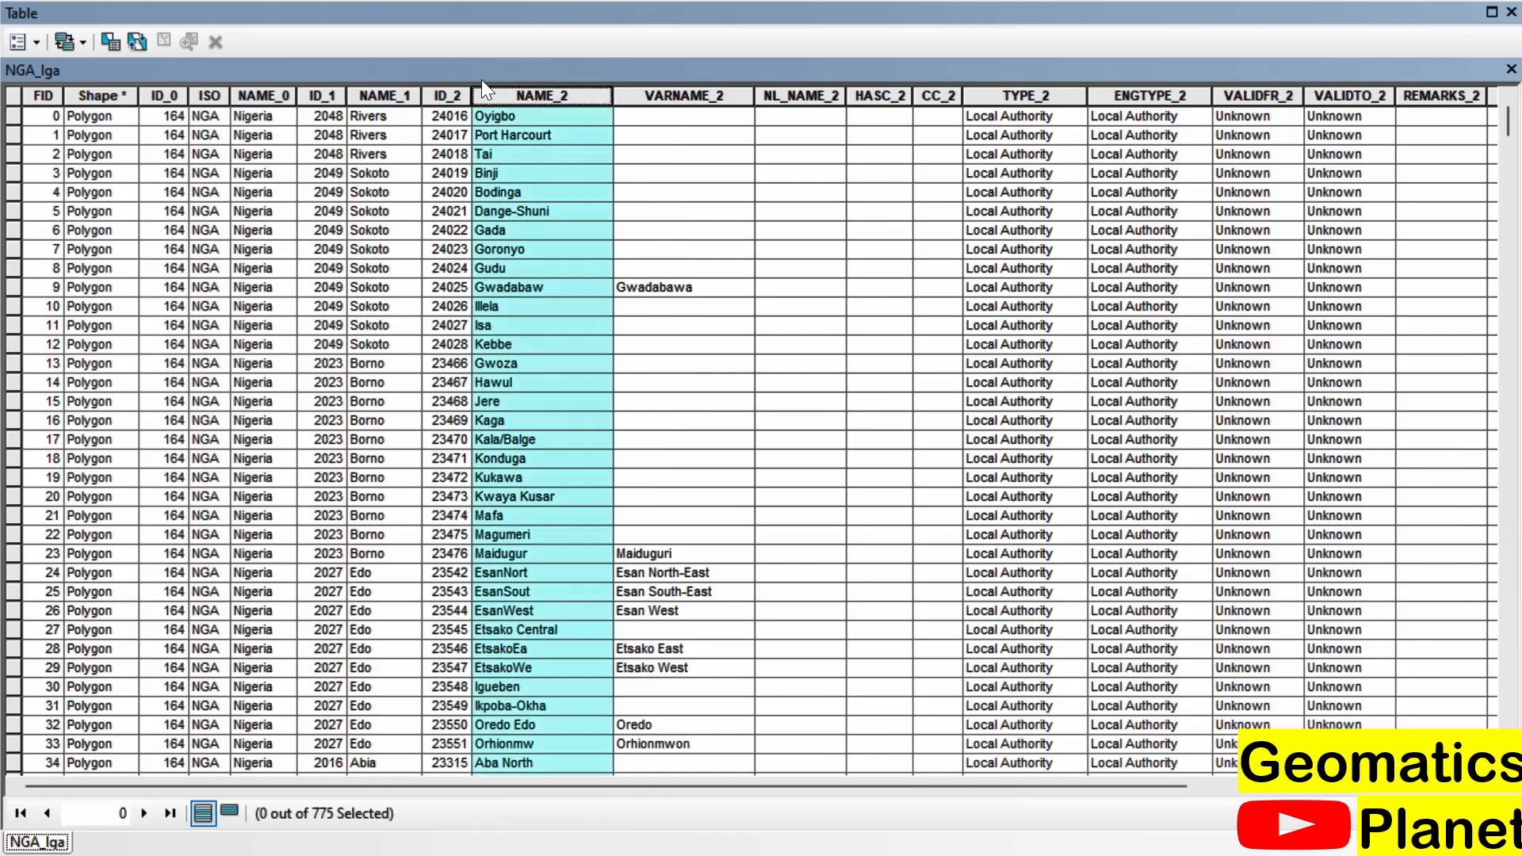
{"action": "left_click", "coordinate": [379, 93]}
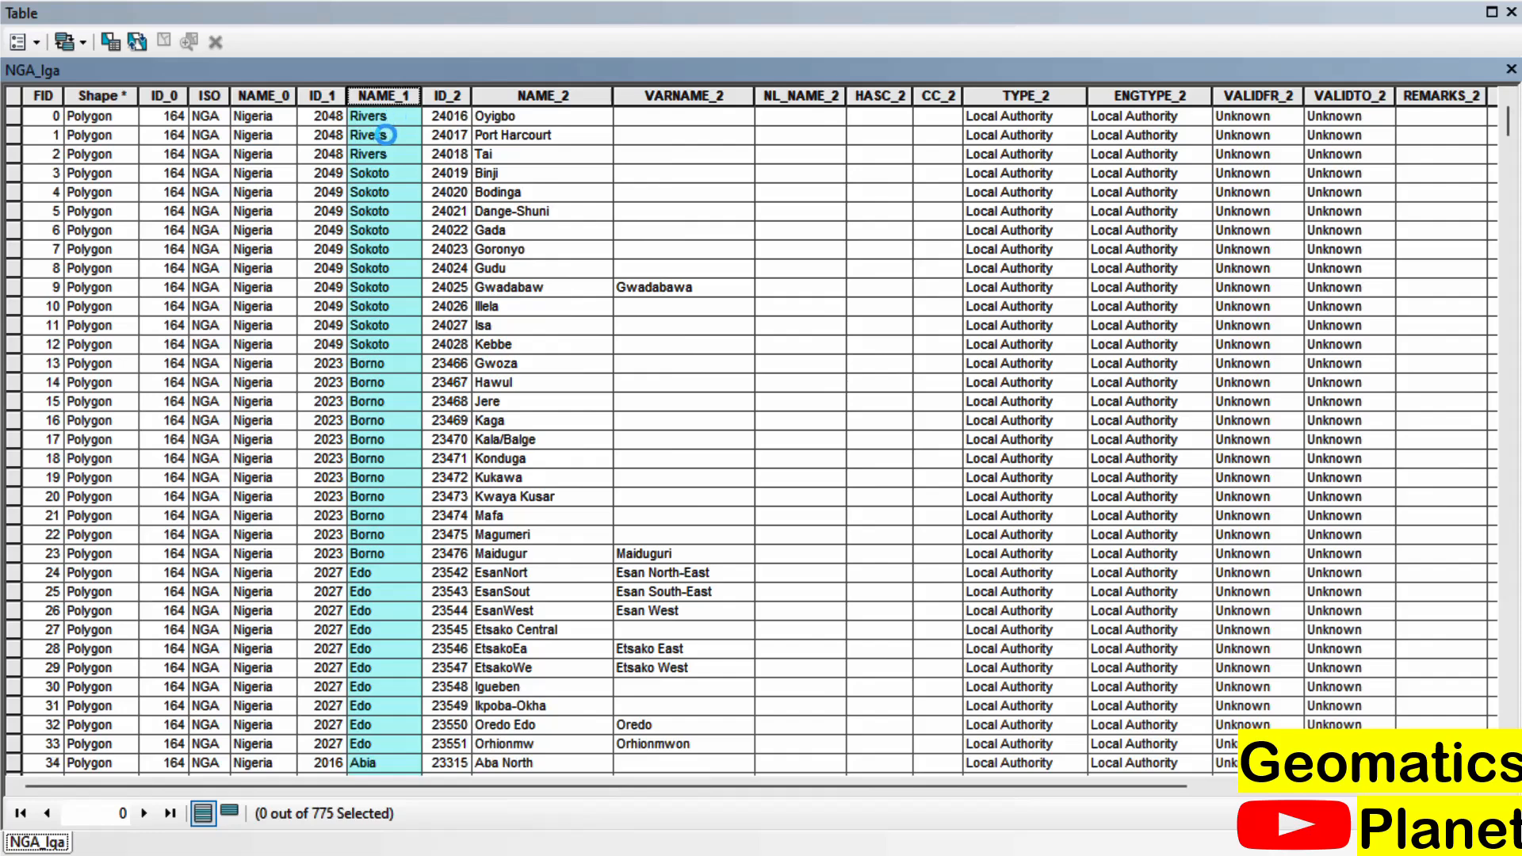
{"action": "right_click", "coordinate": [391, 137]}
{"action": "key", "text": "Escape"}
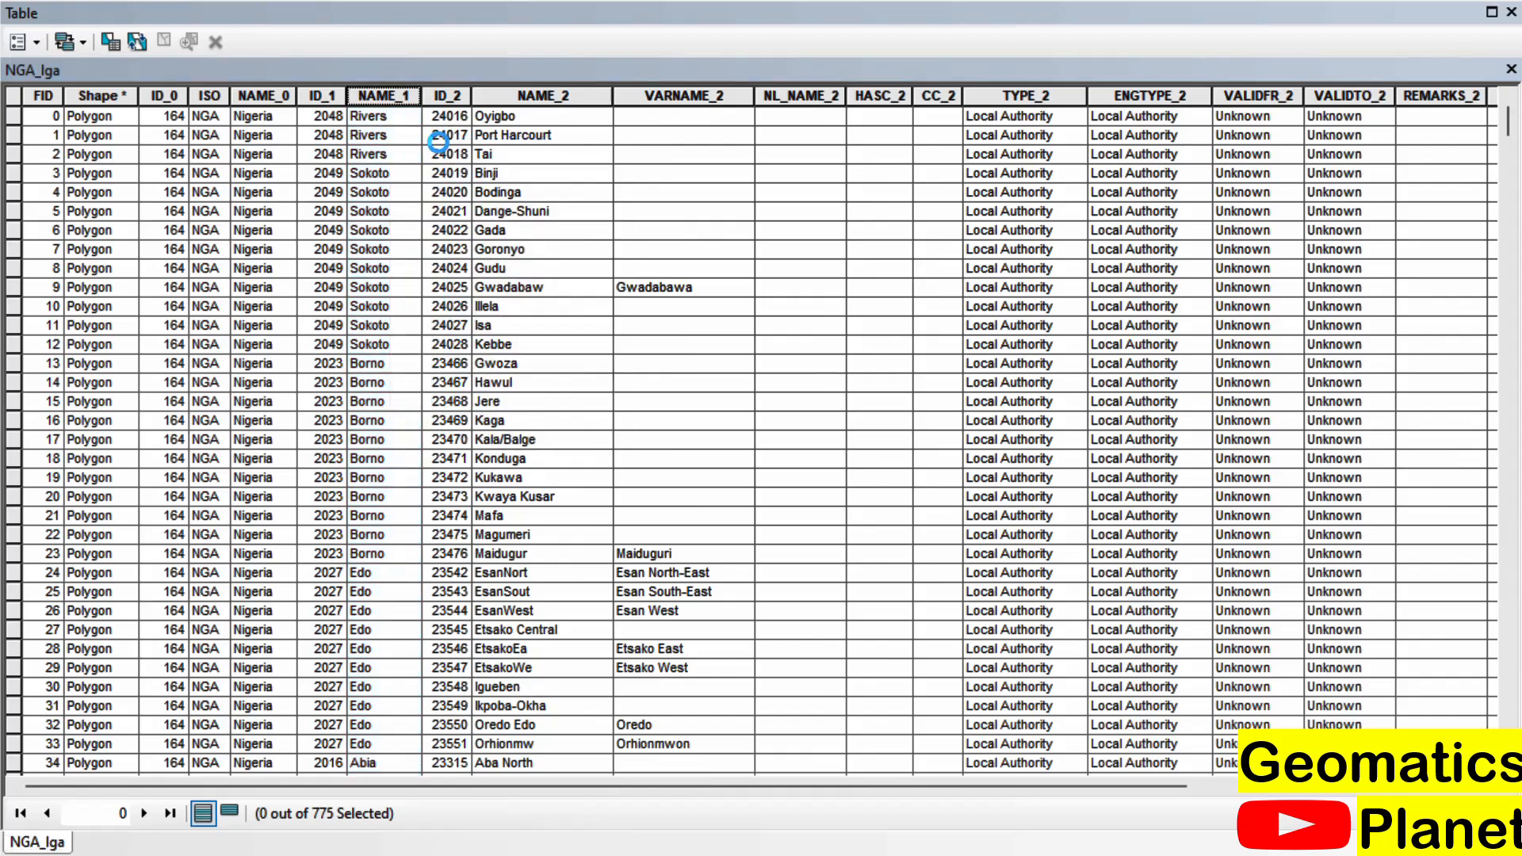
Step: Select all records with NAME_1 Enugu, from Aninri to Uzo-Uwani, and close the attribute table
{"action": "scroll", "coordinate": [365, 396], "scroll_direction": "down", "scroll_amount": 20}
{"action": "scroll", "coordinate": [324, 450], "scroll_direction": "down", "scroll_amount": 20}
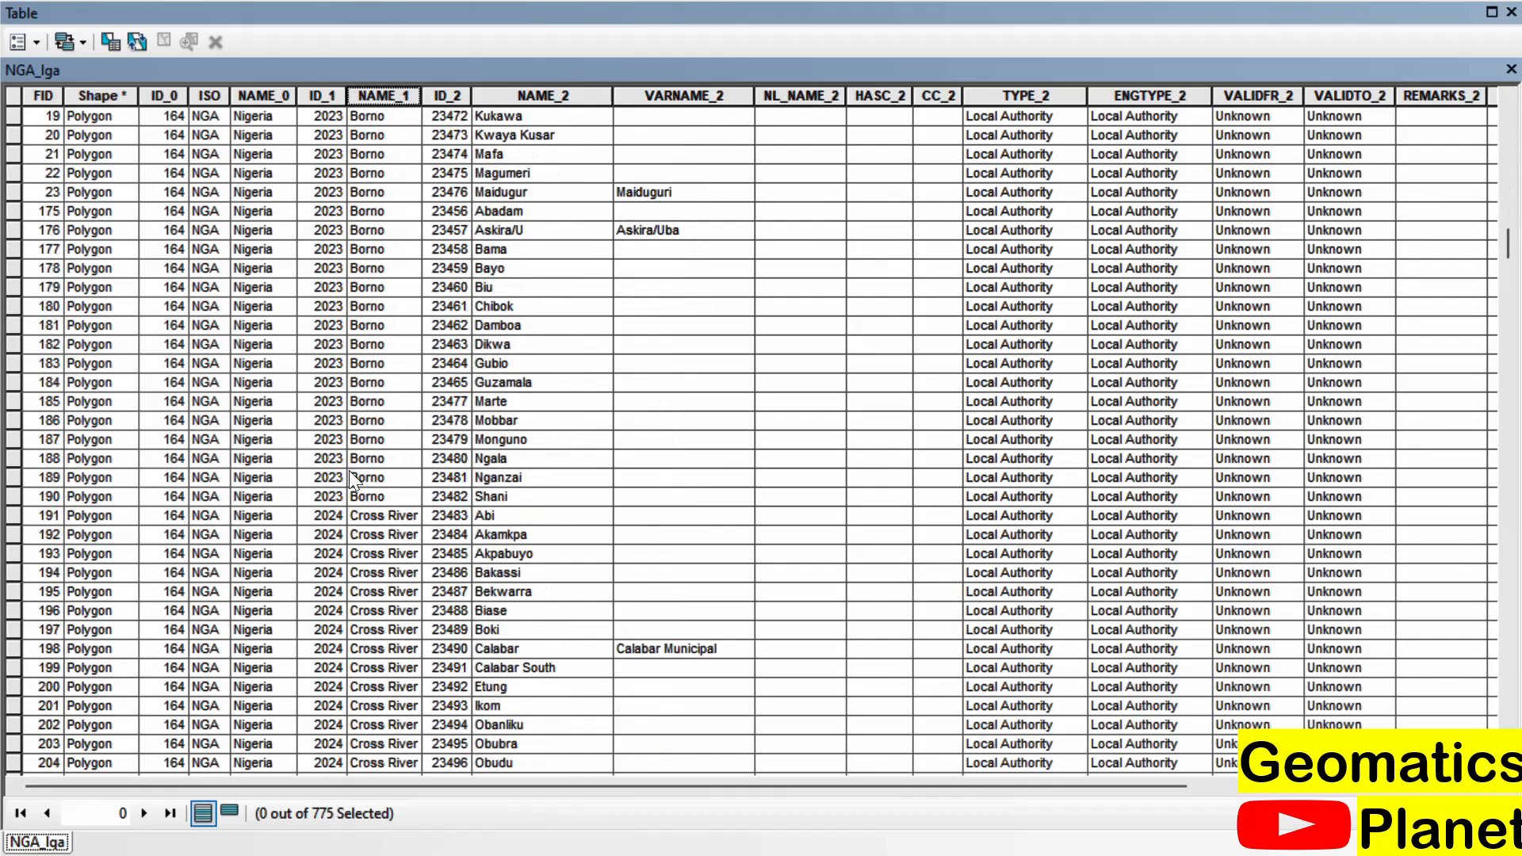
{"action": "scroll", "coordinate": [280, 451], "scroll_direction": "up", "scroll_amount": 5}
{"action": "scroll", "coordinate": [278, 449], "scroll_direction": "up", "scroll_amount": 5}
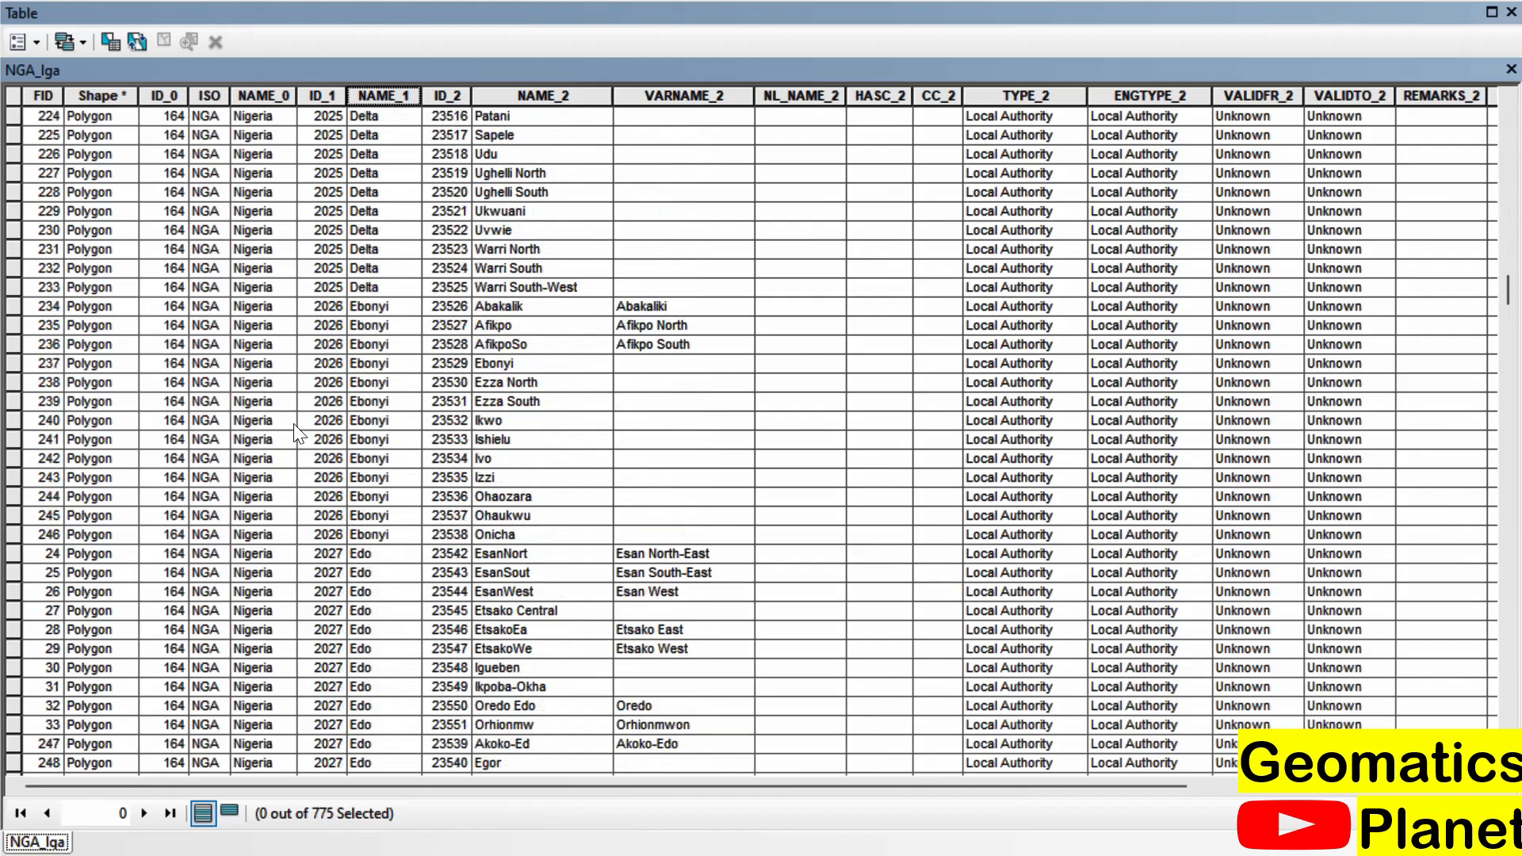
{"action": "scroll", "coordinate": [287, 428], "scroll_direction": "down", "scroll_amount": 17}
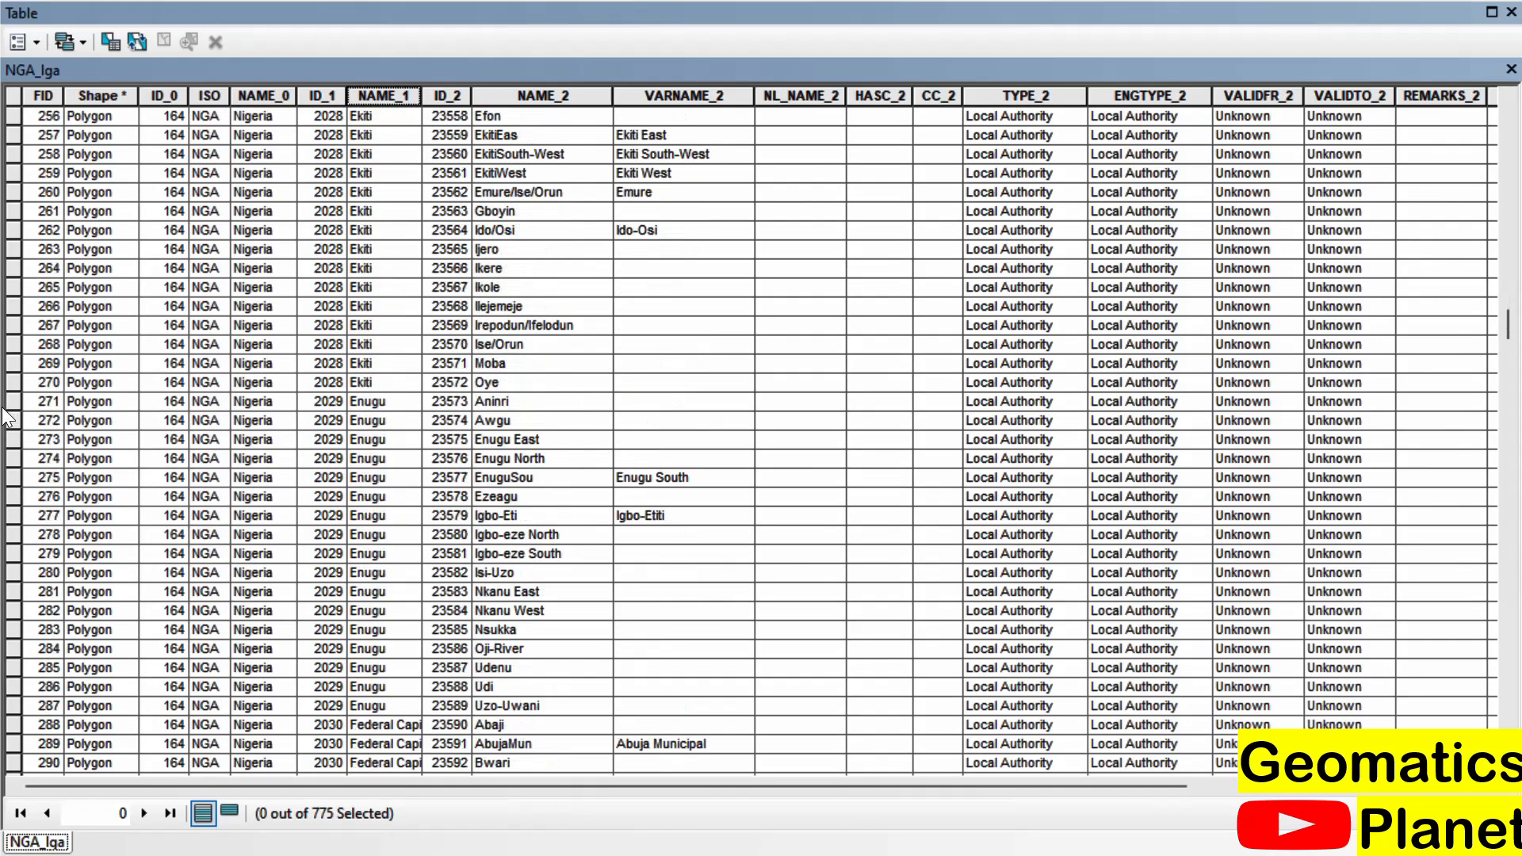
{"action": "left_click", "coordinate": [11, 400]}
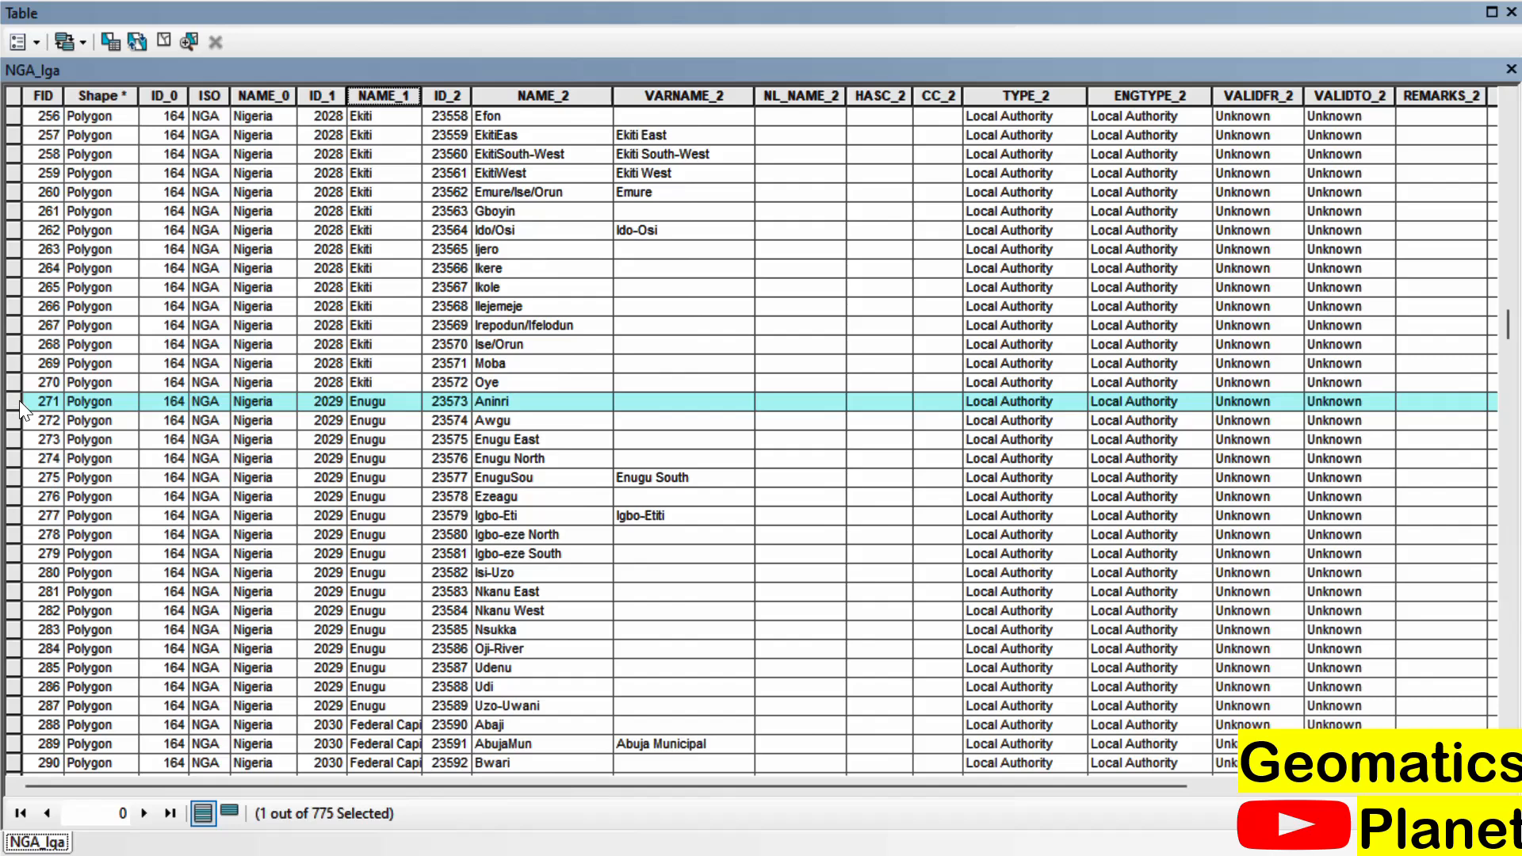
{"action": "left_click", "coordinate": [11, 705], "text": "shift"}
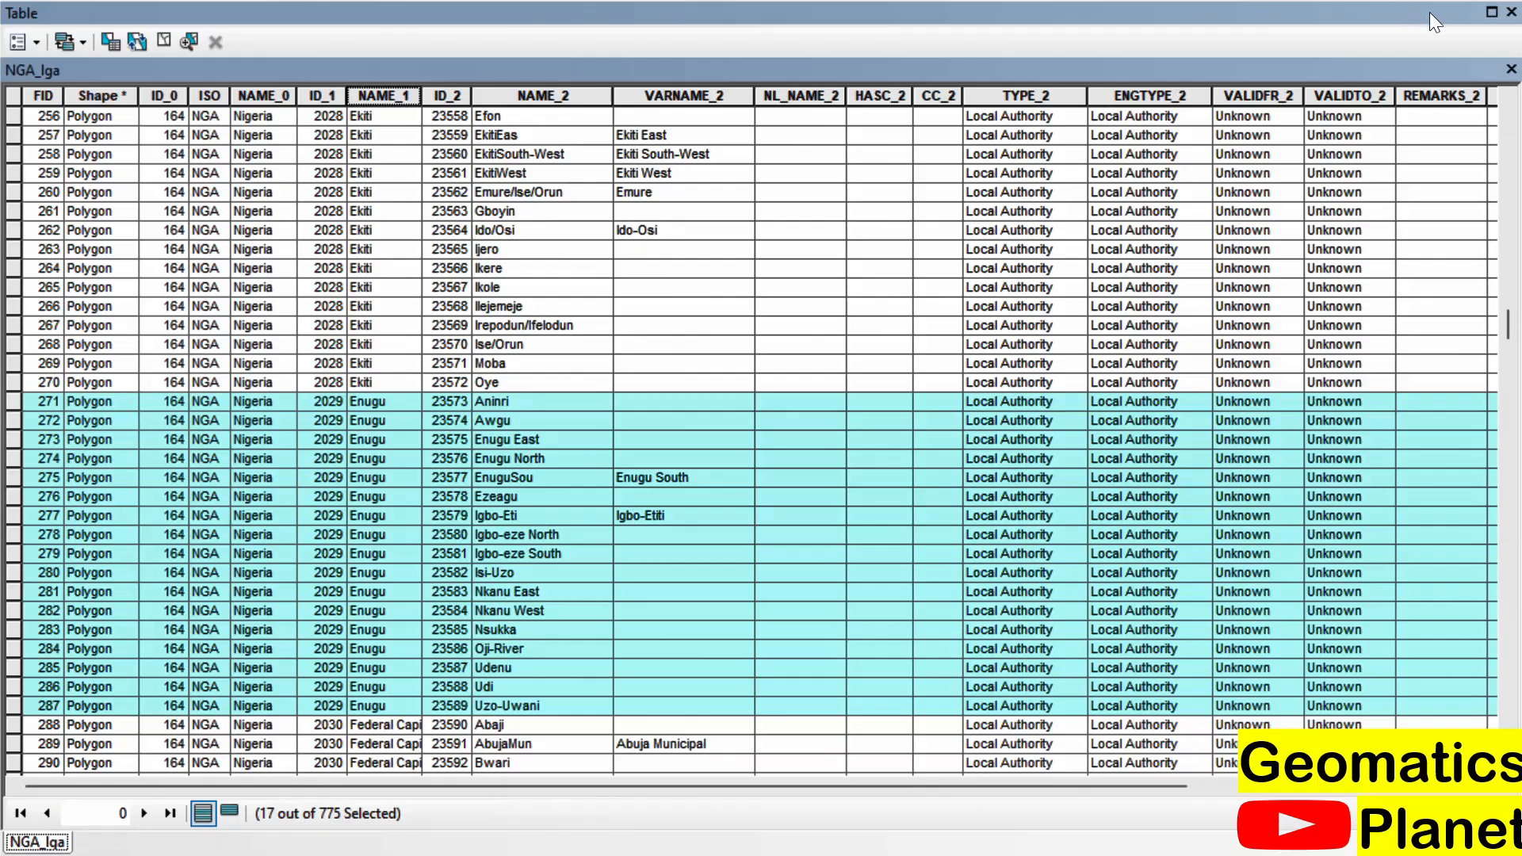
{"action": "left_click", "coordinate": [1512, 11]}
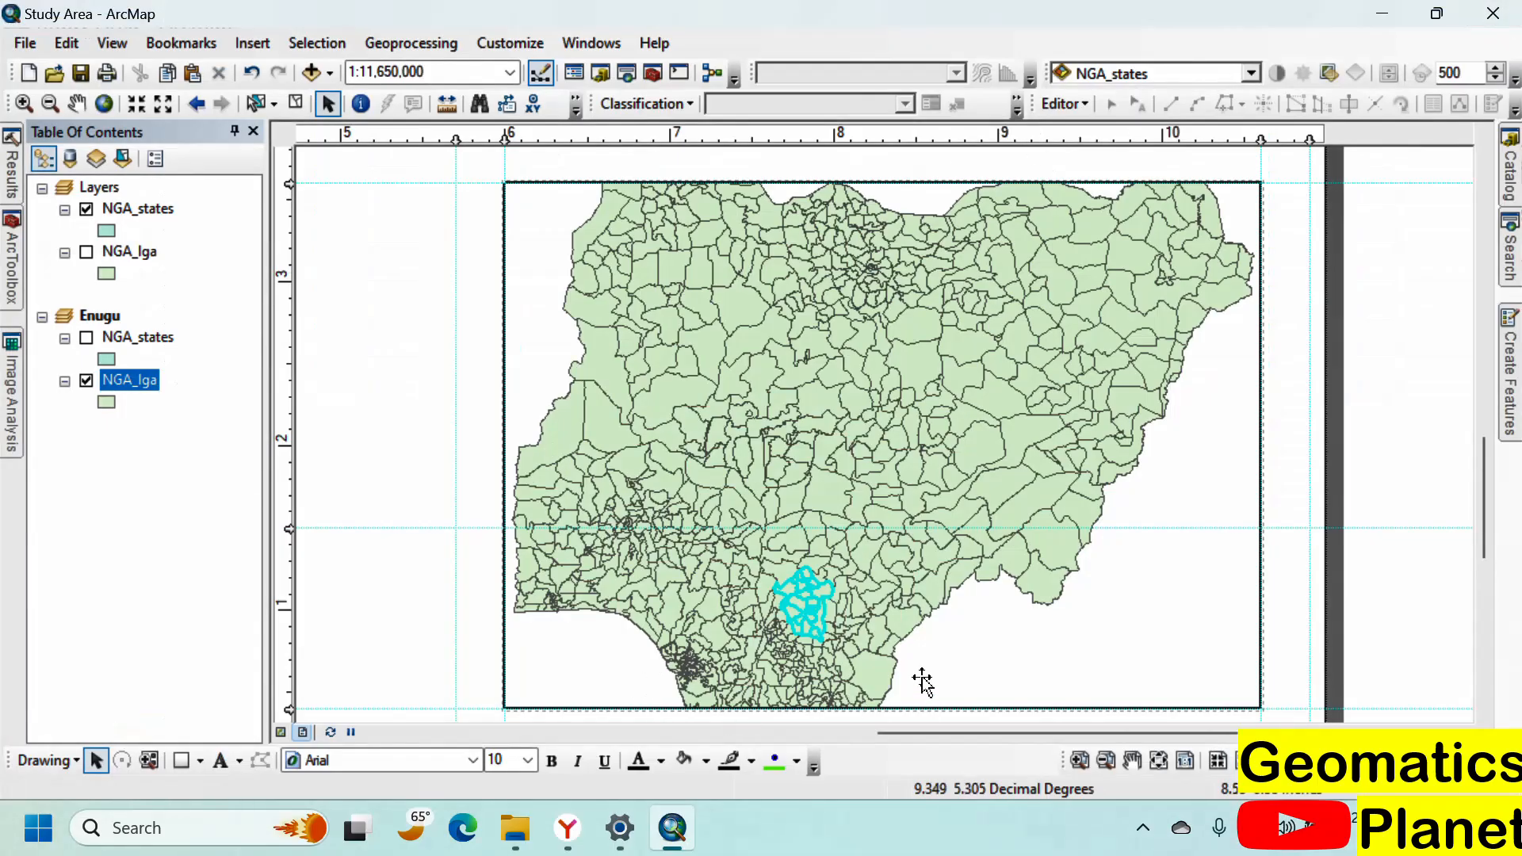
Step: Export the selected NGA_lga features as a shapefile named Enugu in the home folder and add it to the Enugu data frame
{"action": "right_click", "coordinate": [127, 390]}
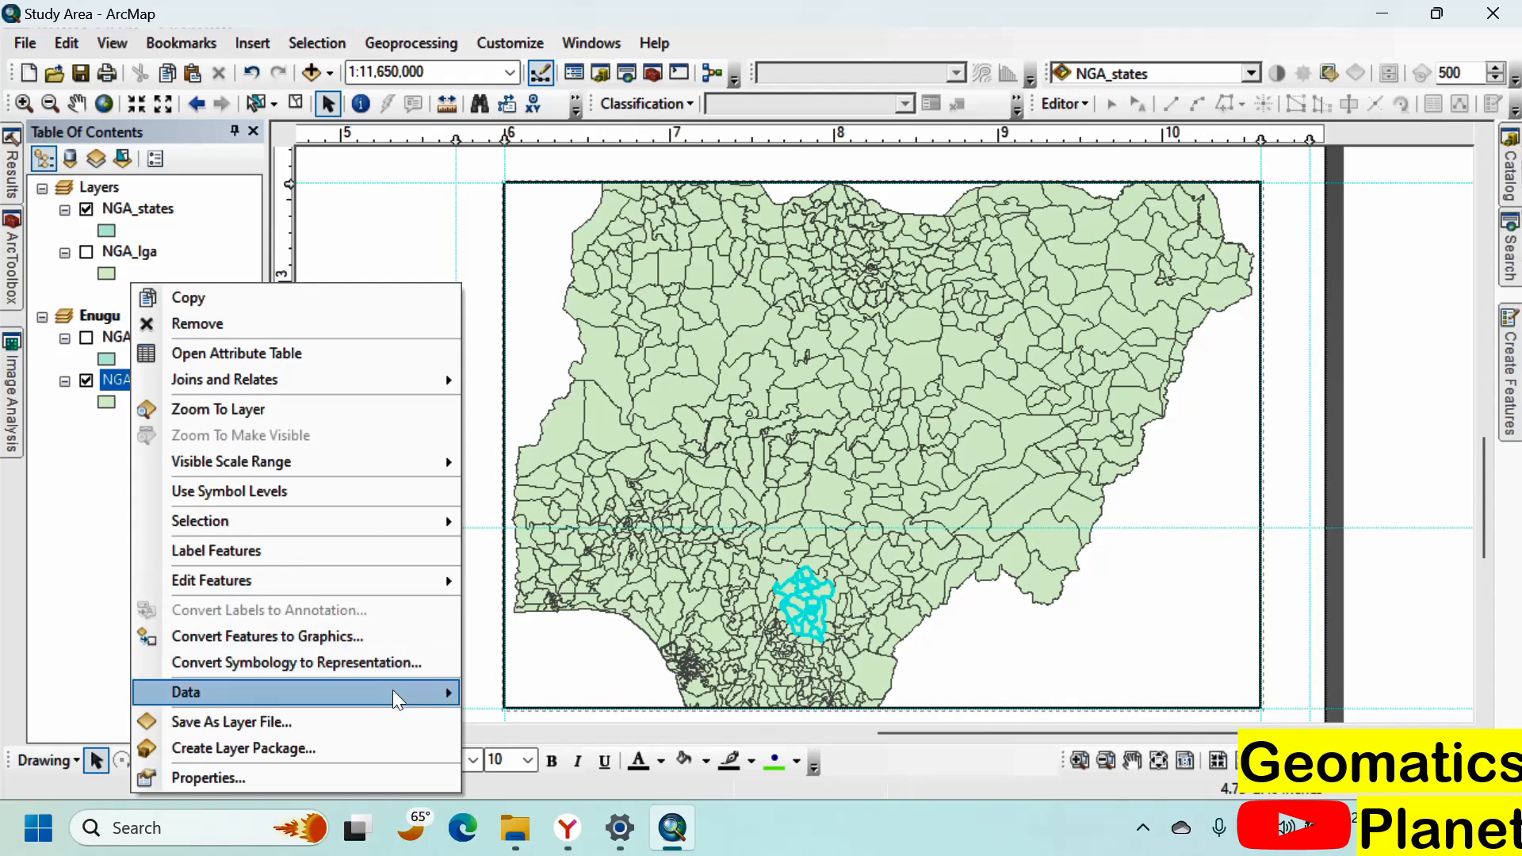
{"action": "mouse_move", "coordinate": [398, 694]}
{"action": "left_click", "coordinate": [590, 667]}
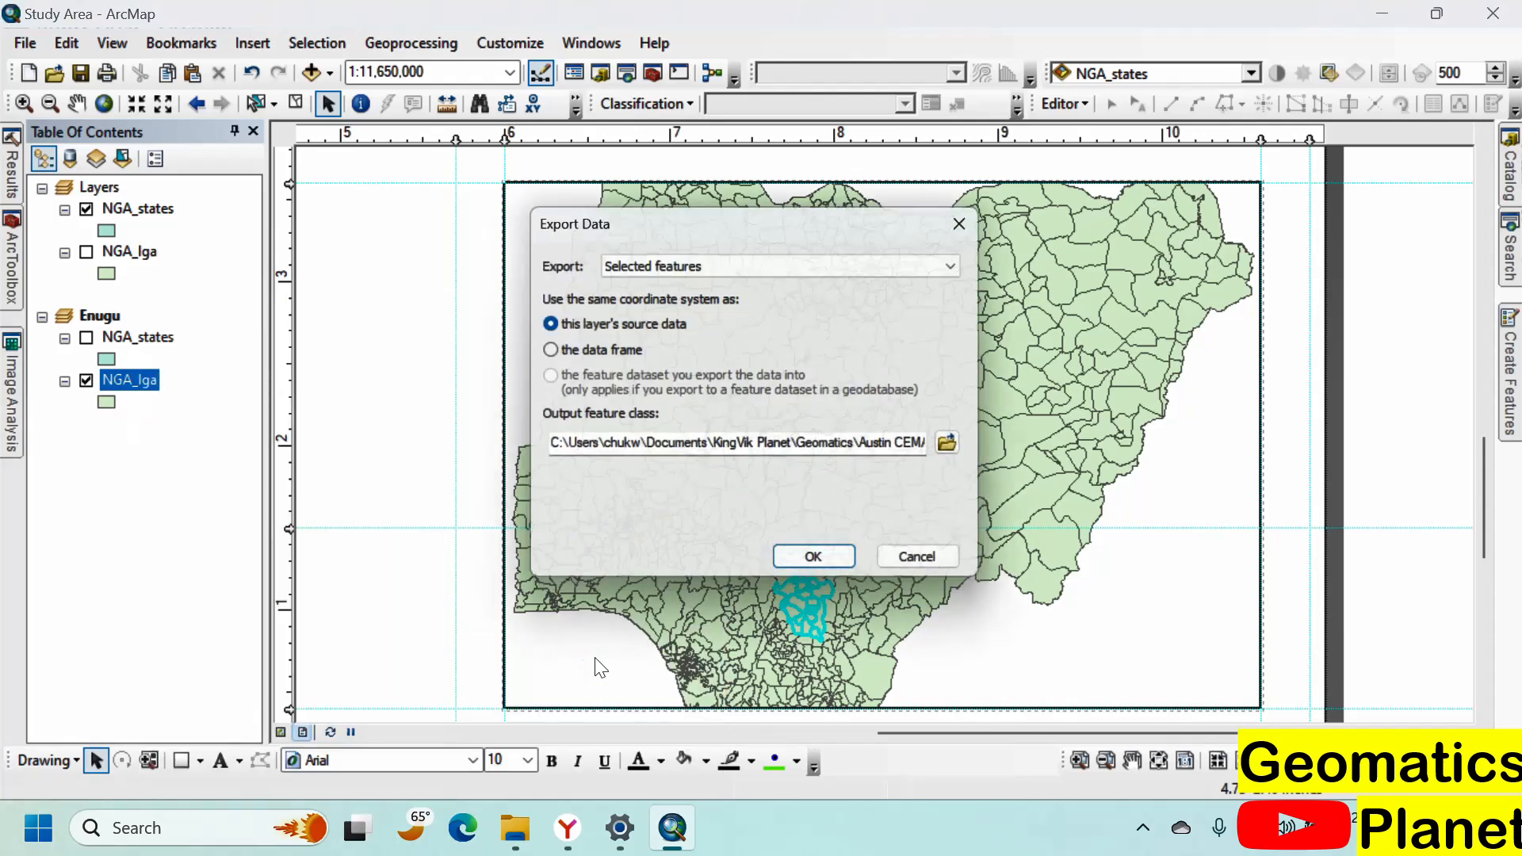
{"action": "left_click", "coordinate": [971, 451]}
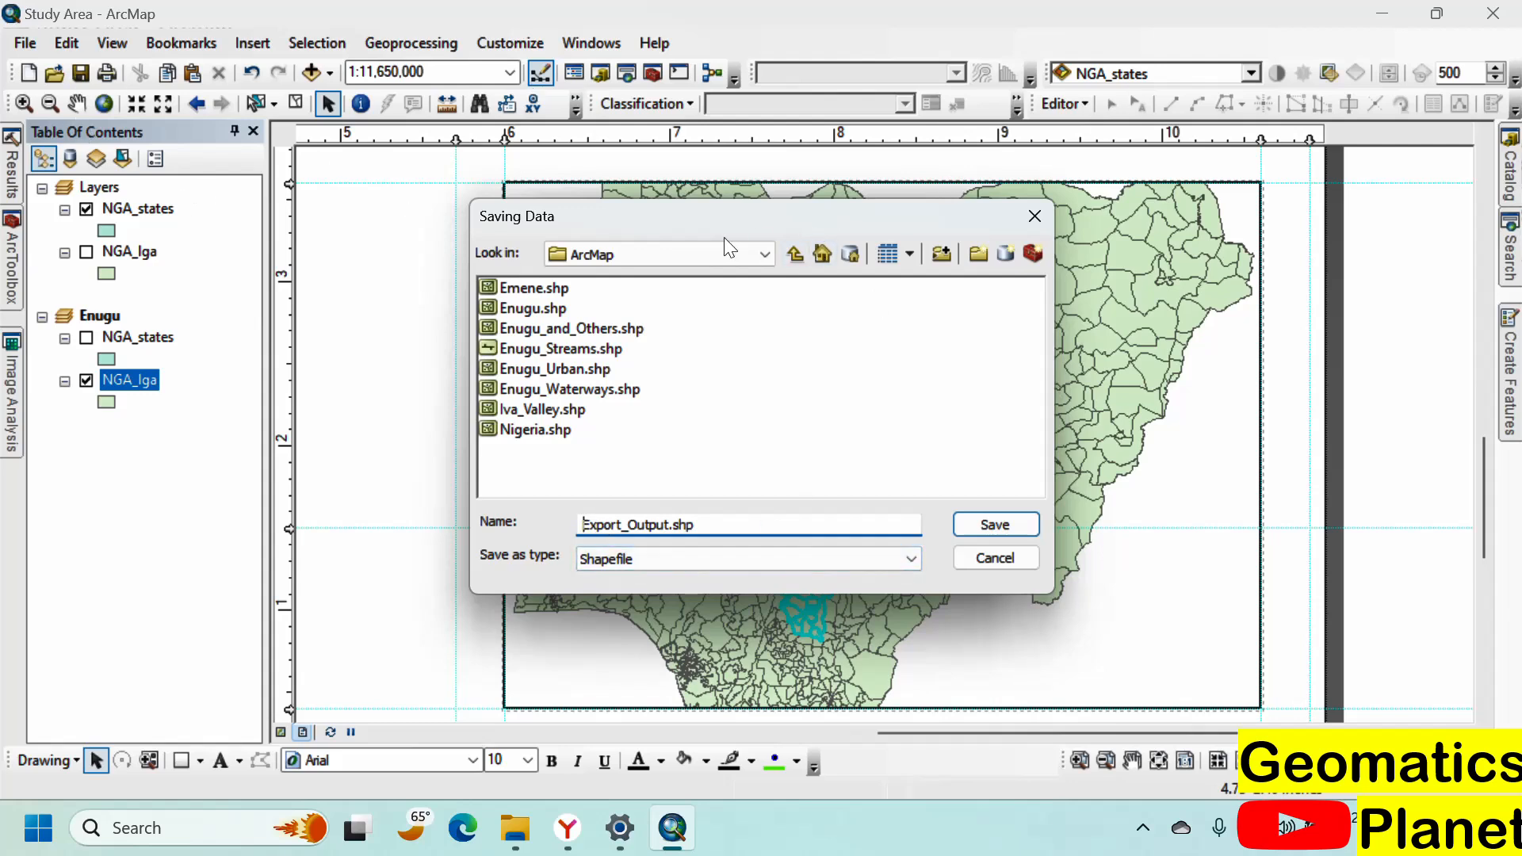
{"action": "left_click", "coordinate": [822, 258]}
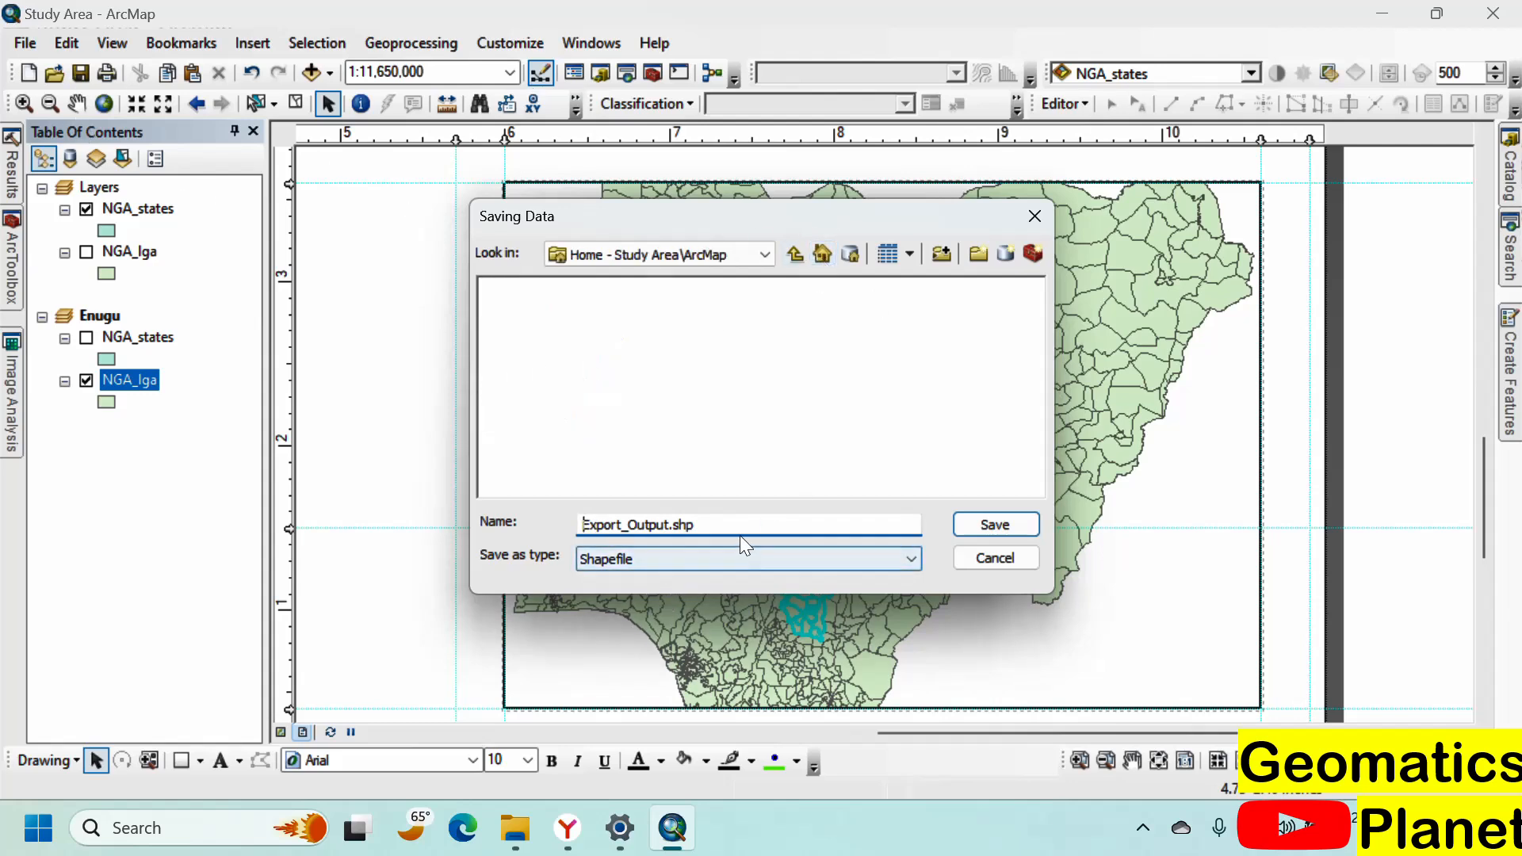
{"action": "left_click_drag", "start_coordinate": [700, 524], "coordinate": [463, 515]}
{"action": "type", "text": "Enugu"}
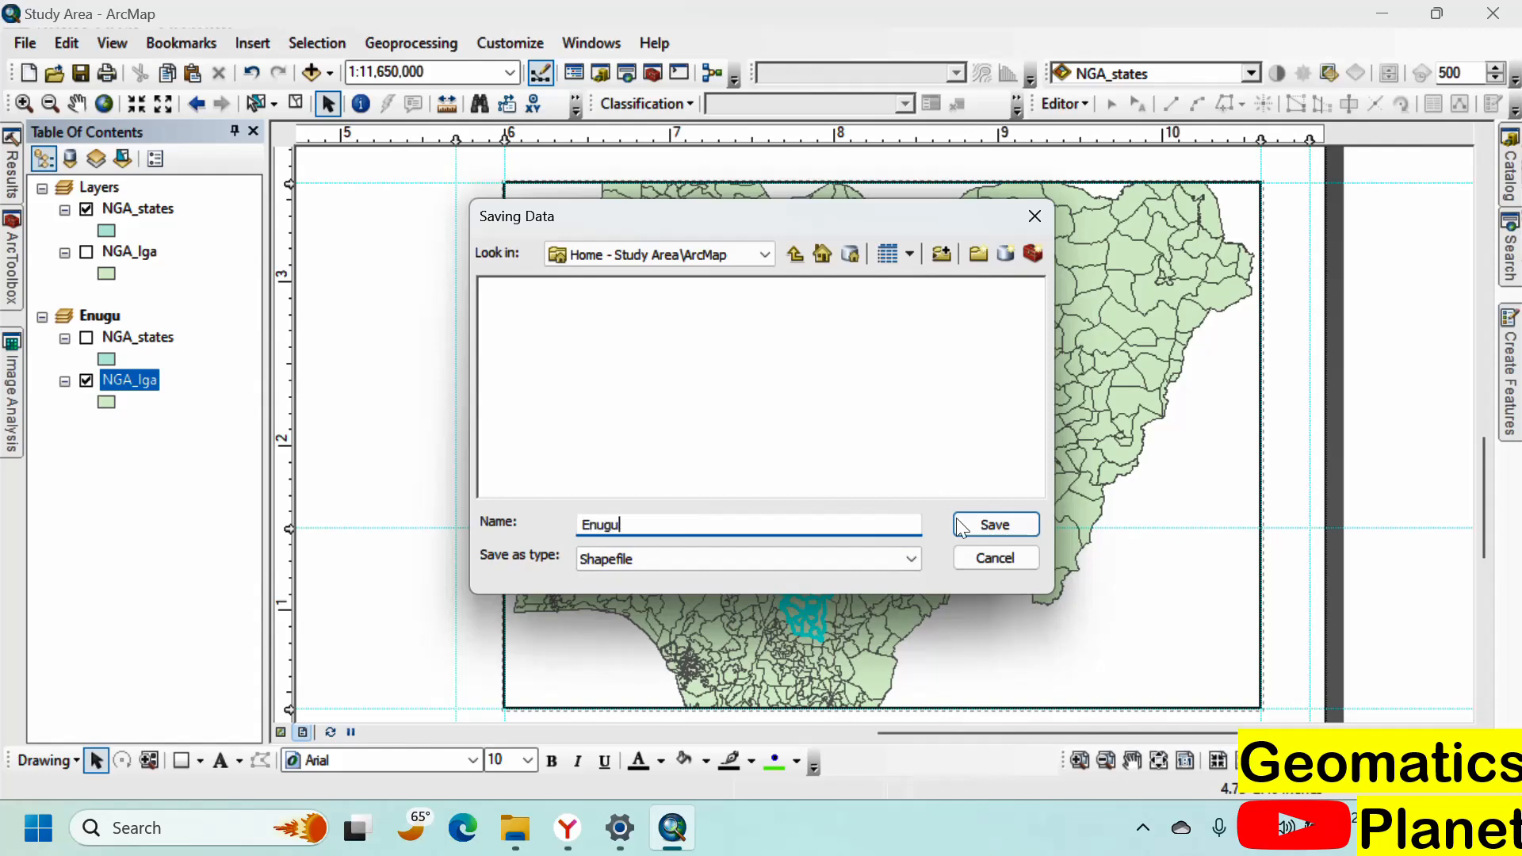
{"action": "left_click", "coordinate": [961, 526]}
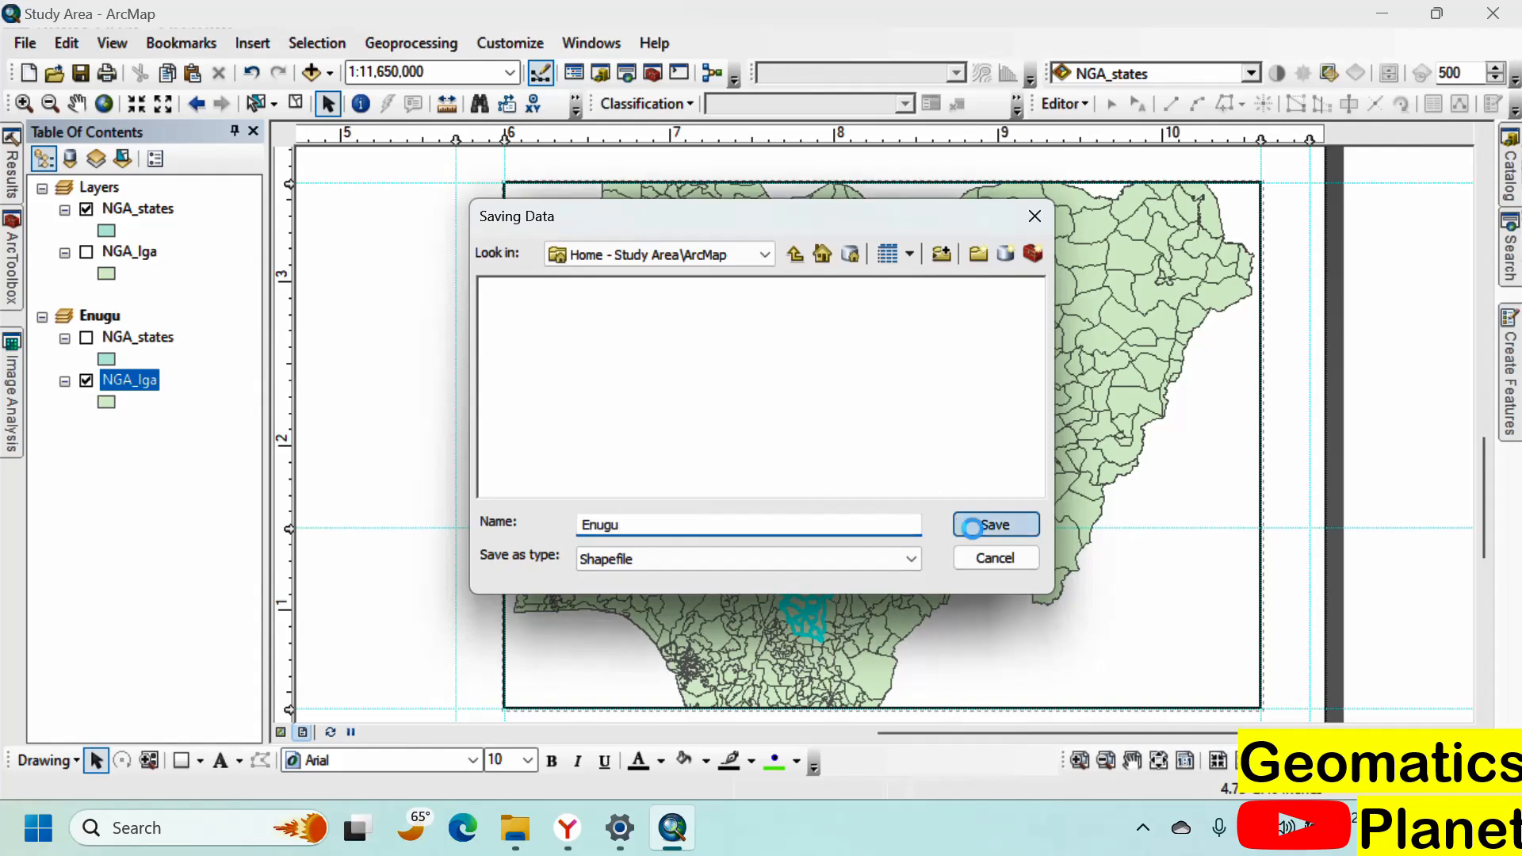
{"action": "left_click", "coordinate": [806, 577]}
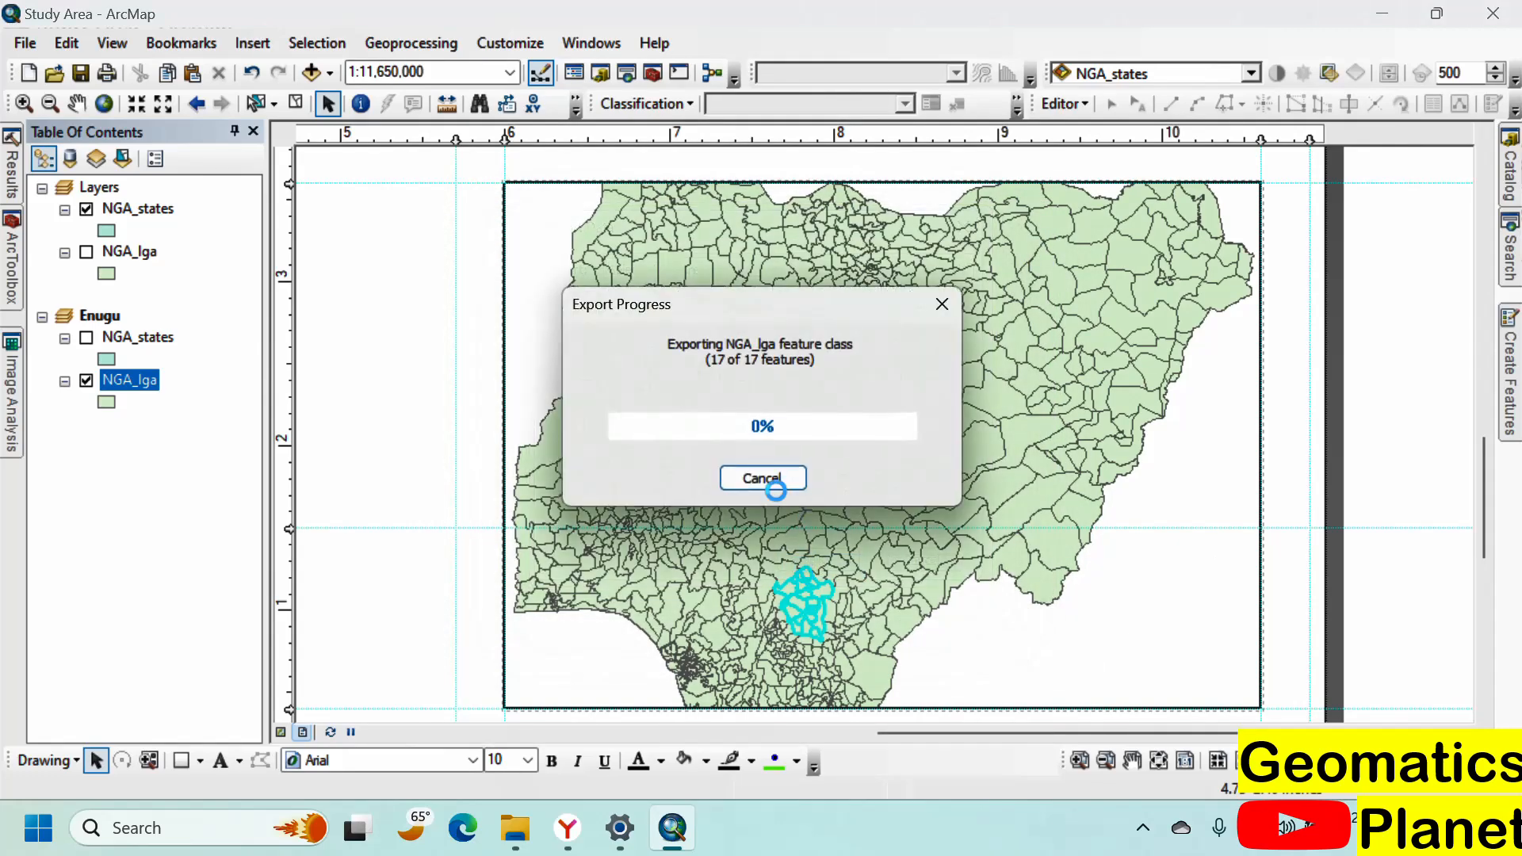
{"action": "left_click", "coordinate": [831, 500]}
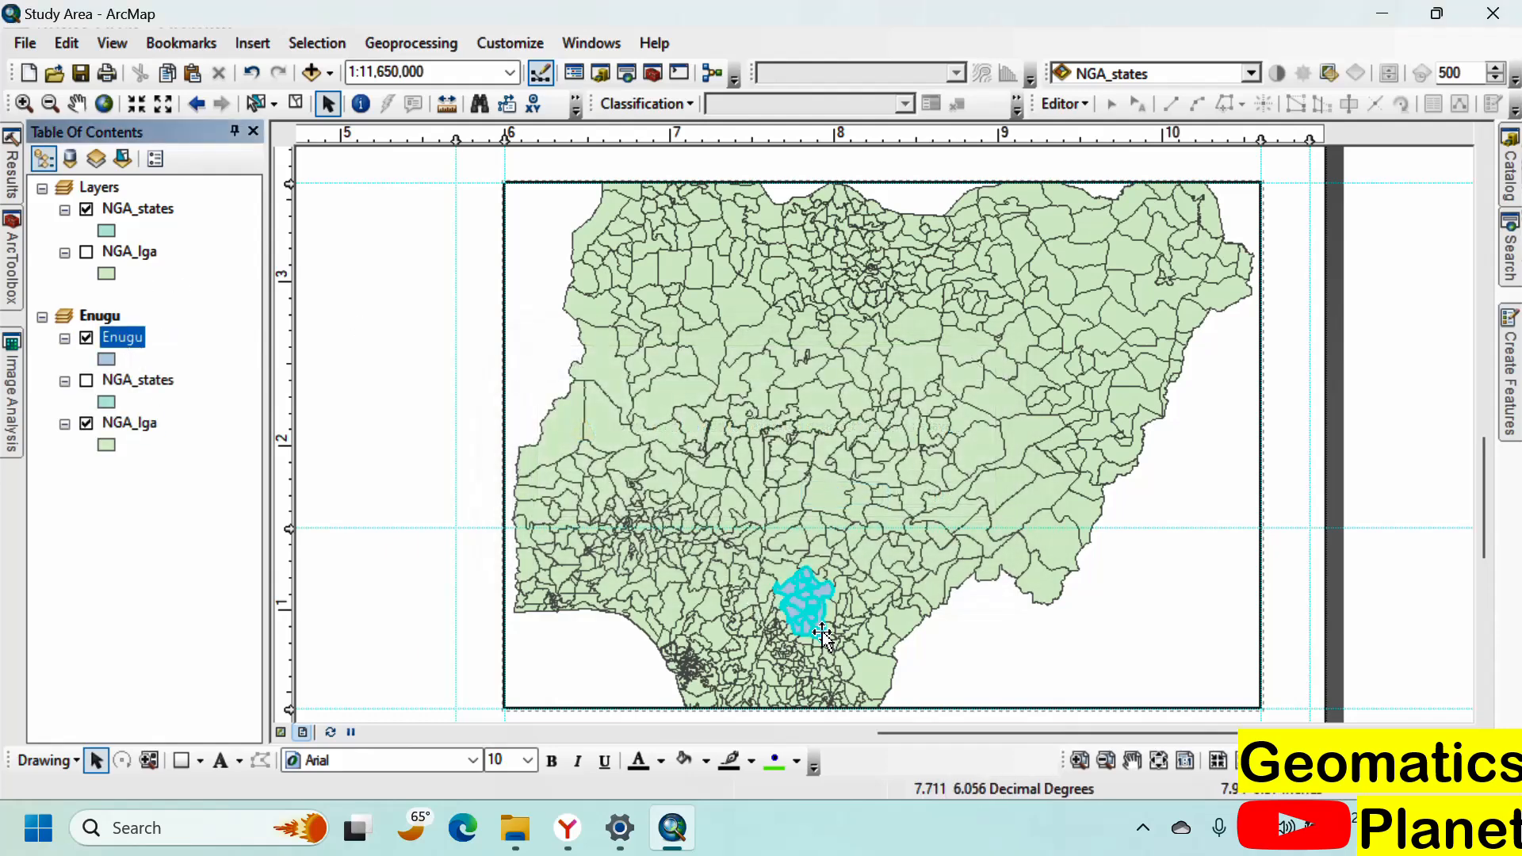
Step: Clear the feature selection and turn off the NGA_lga layer in the Enugu data frame
{"action": "left_click", "coordinate": [296, 106]}
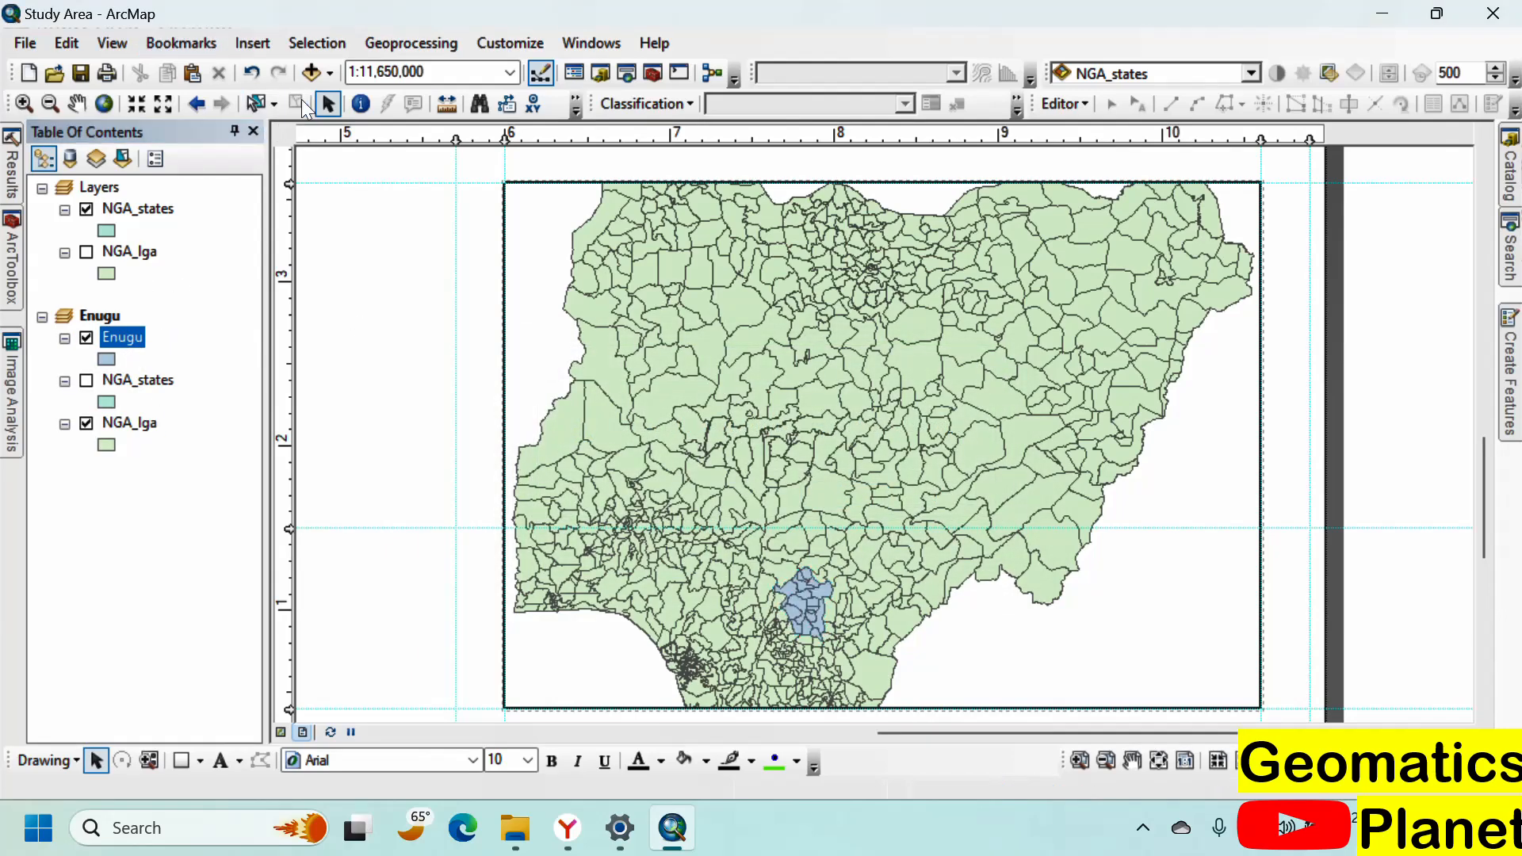
{"action": "left_click", "coordinate": [87, 425]}
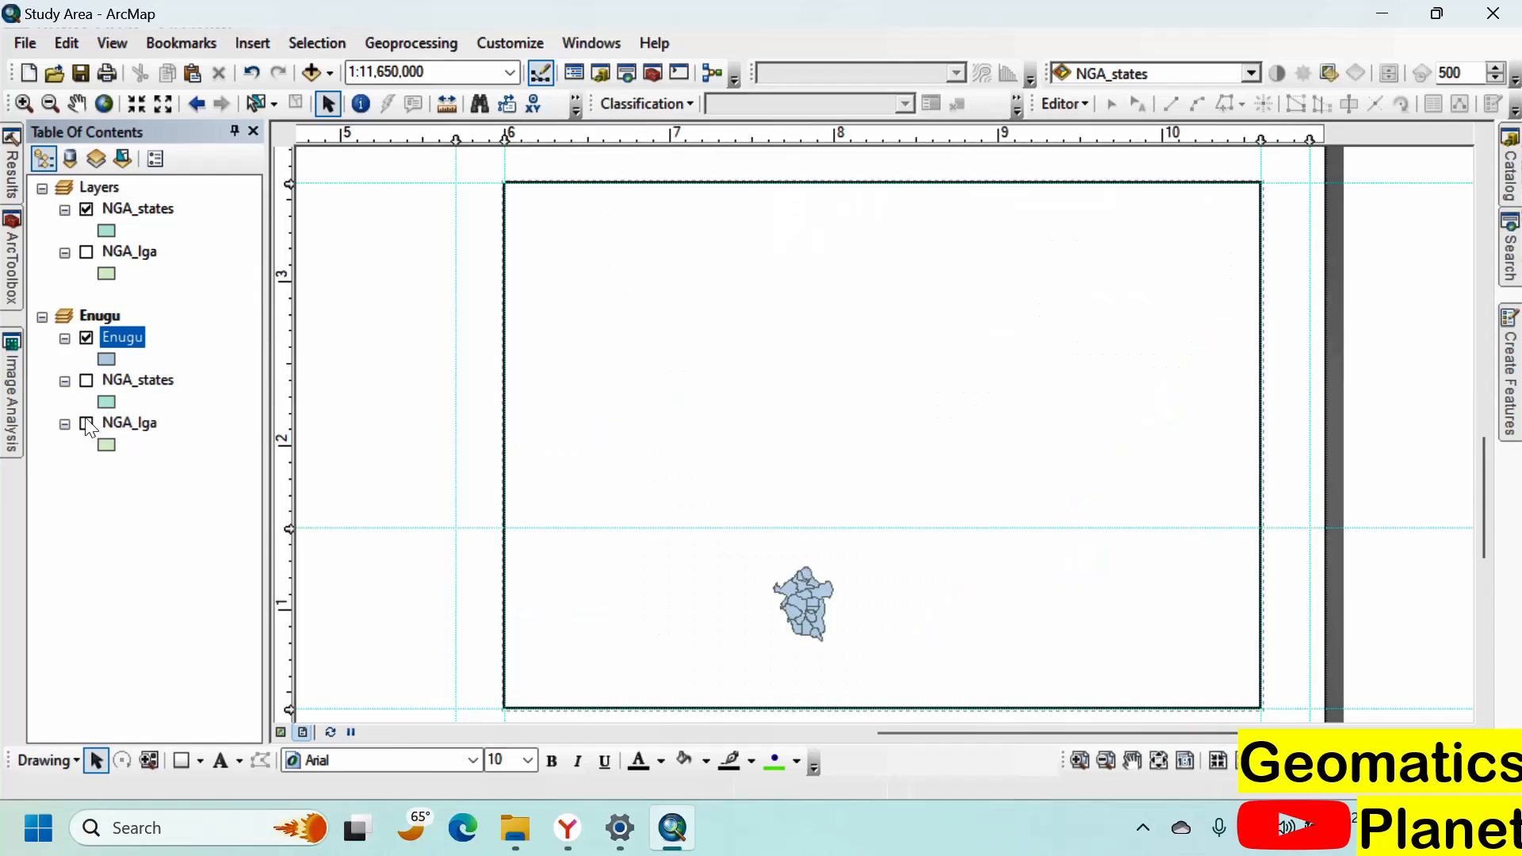
{"action": "left_click", "coordinate": [1159, 760]}
{"action": "left_click", "coordinate": [999, 624]}
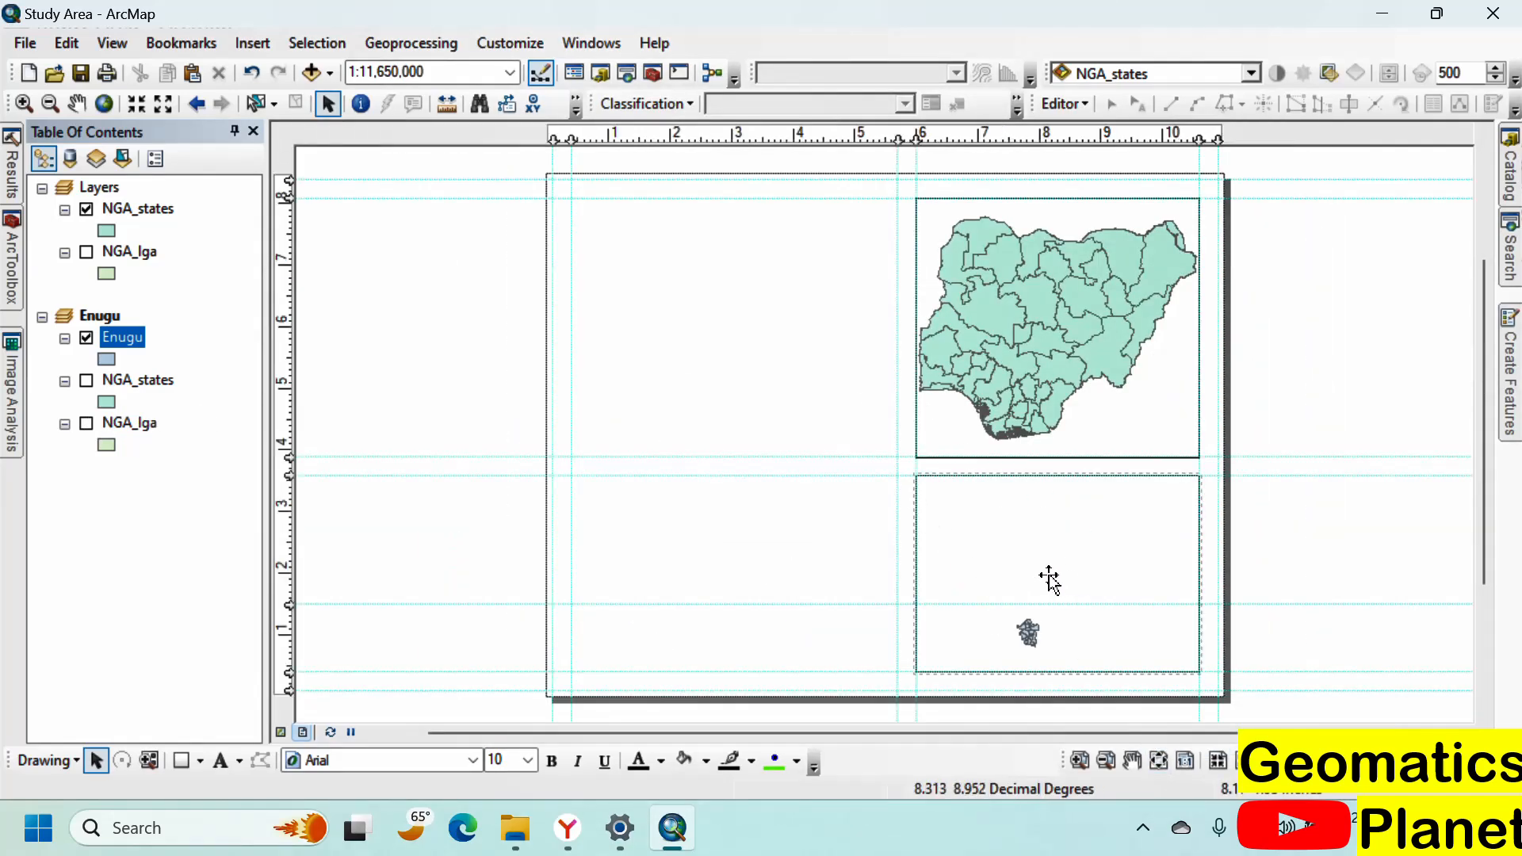
Step: Zoom the Enugu data frame to the extent of its Enugu layer
{"action": "right_click", "coordinate": [119, 336]}
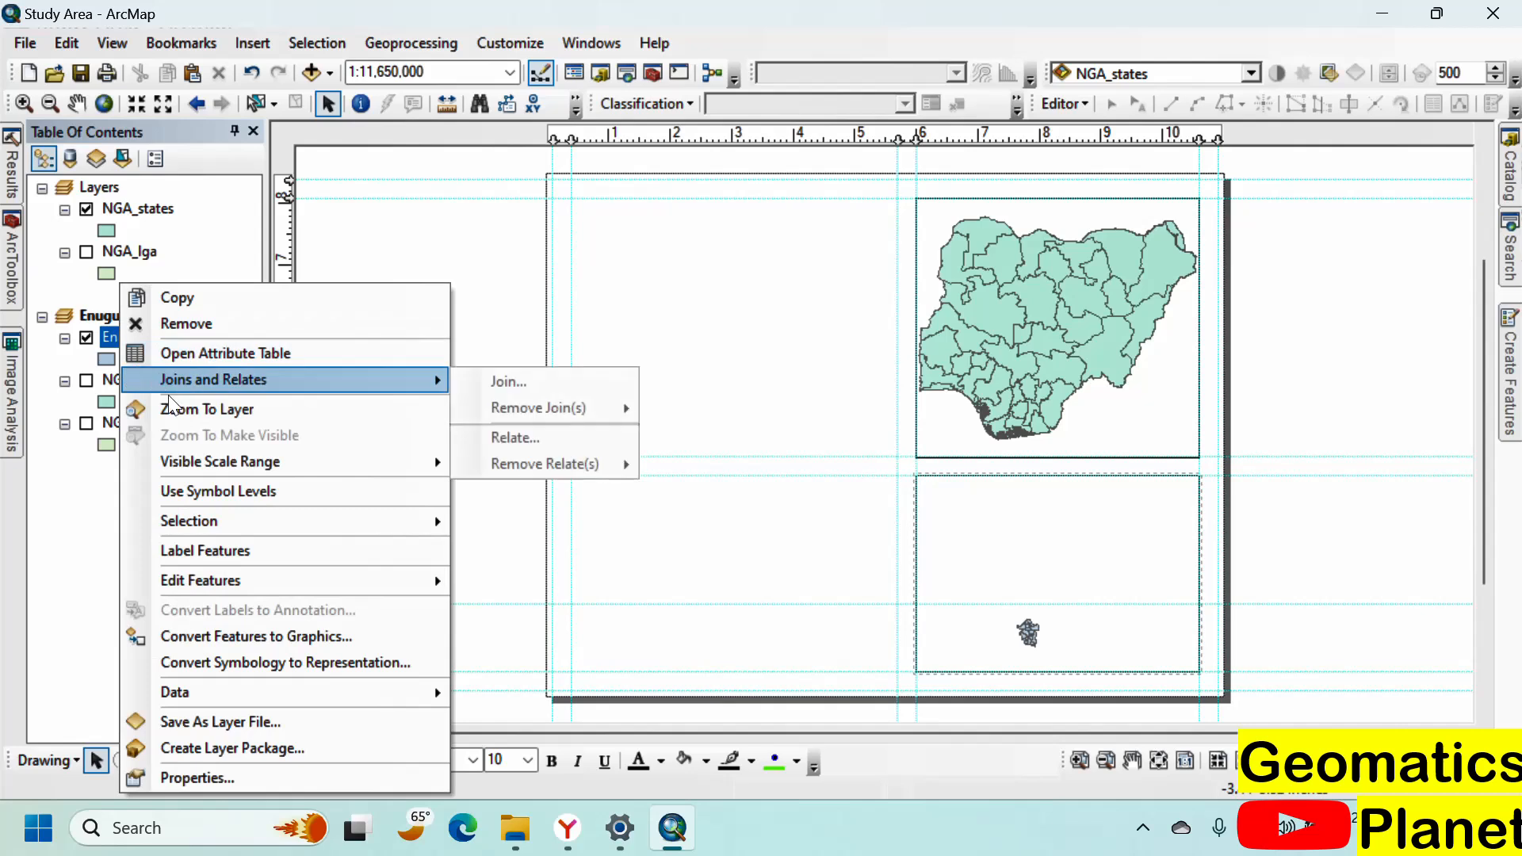
{"action": "left_click", "coordinate": [198, 408]}
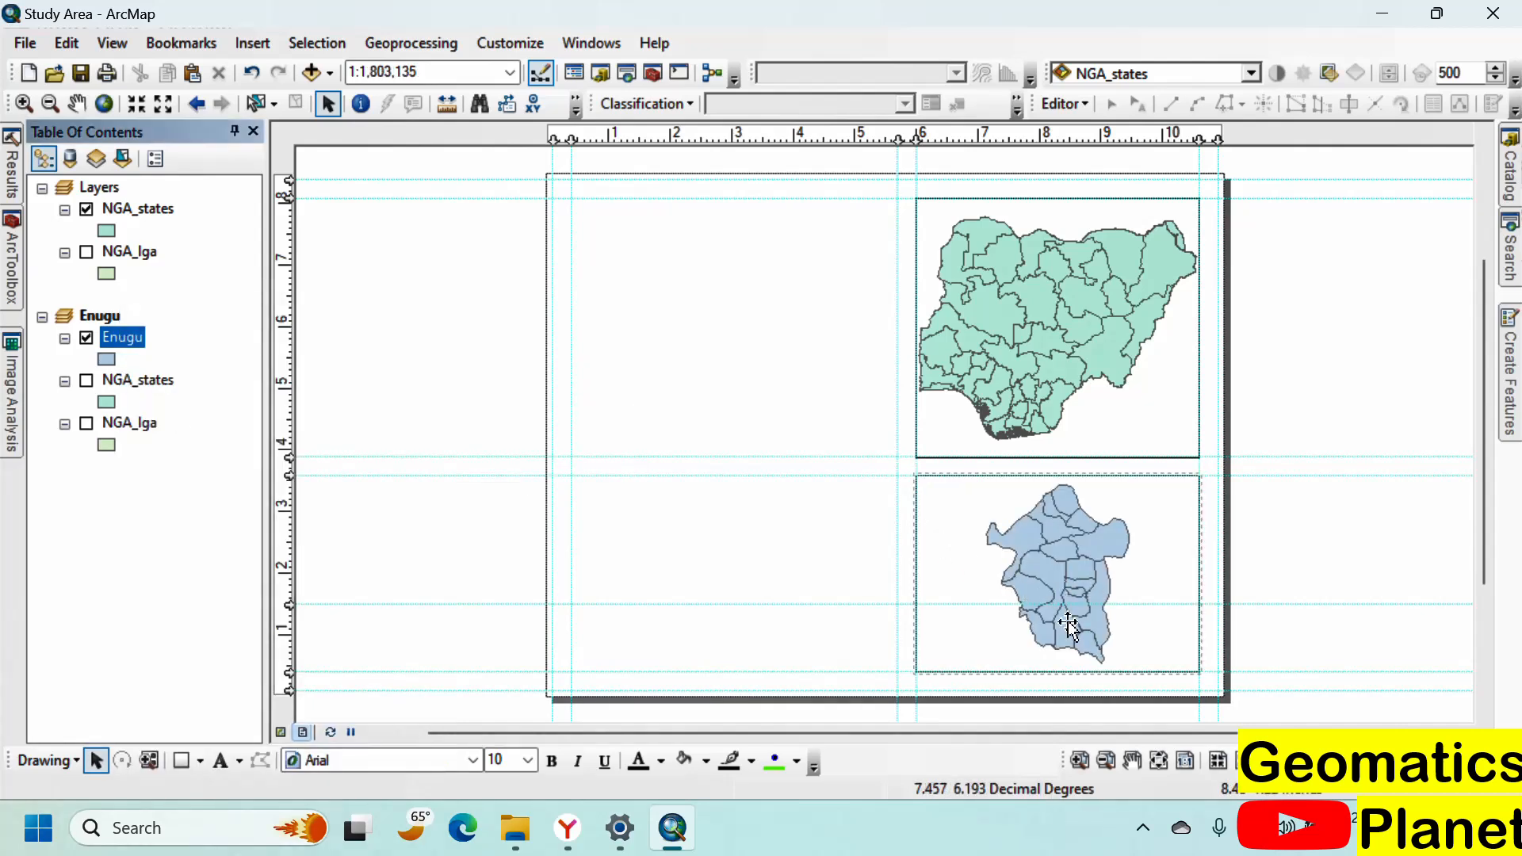
{"action": "scroll", "coordinate": [1068, 626], "scroll_direction": "up", "scroll_amount": 2}
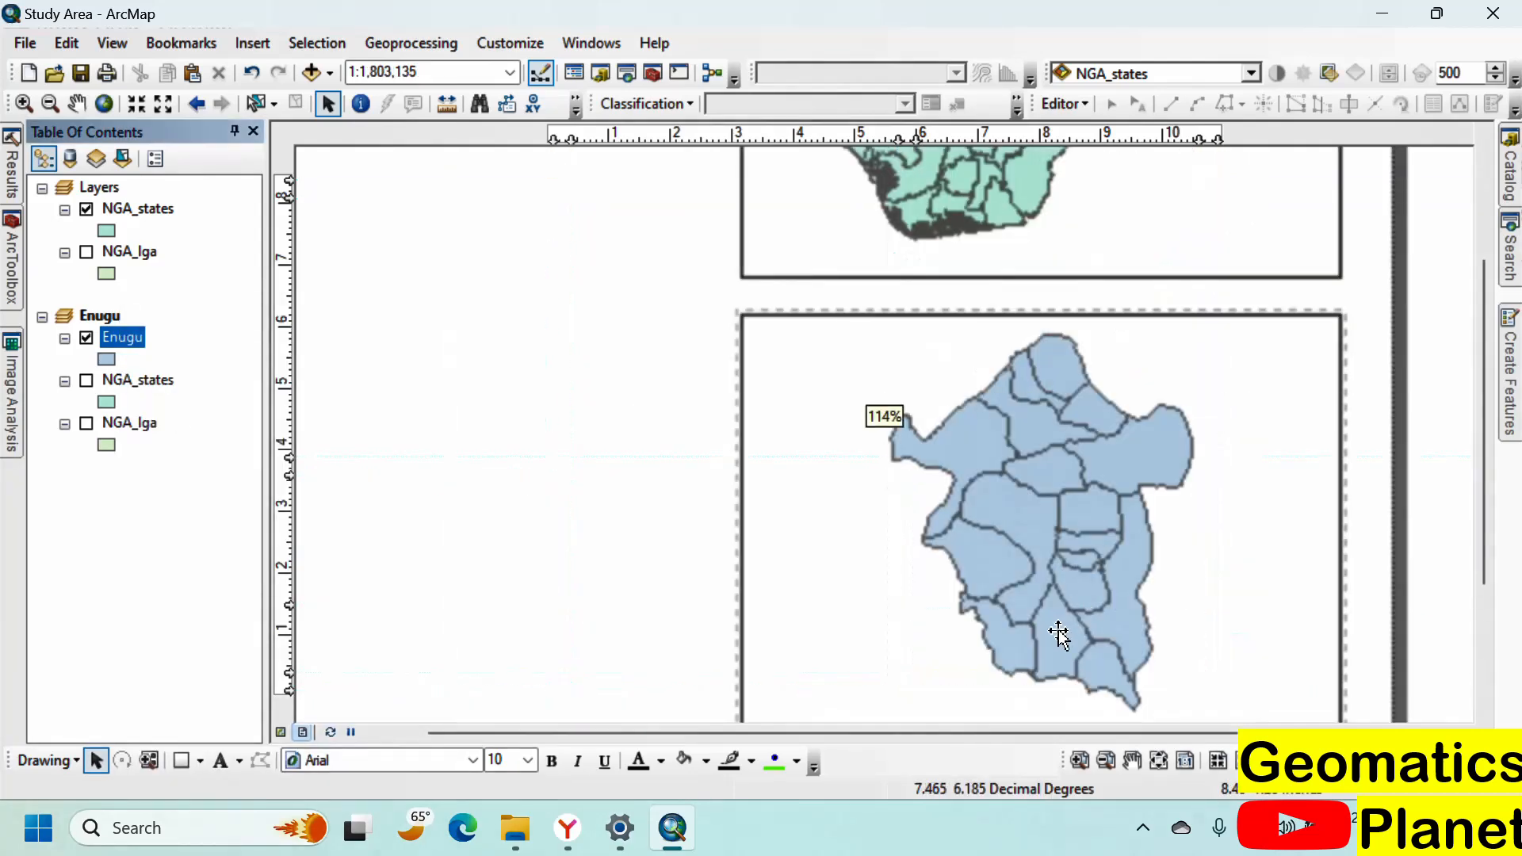
Step: Set the Enugu data frame's map scale to 1:1,700,000 and save the map document
{"action": "left_click", "coordinate": [391, 72]}
{"action": "left_click", "coordinate": [413, 71]}
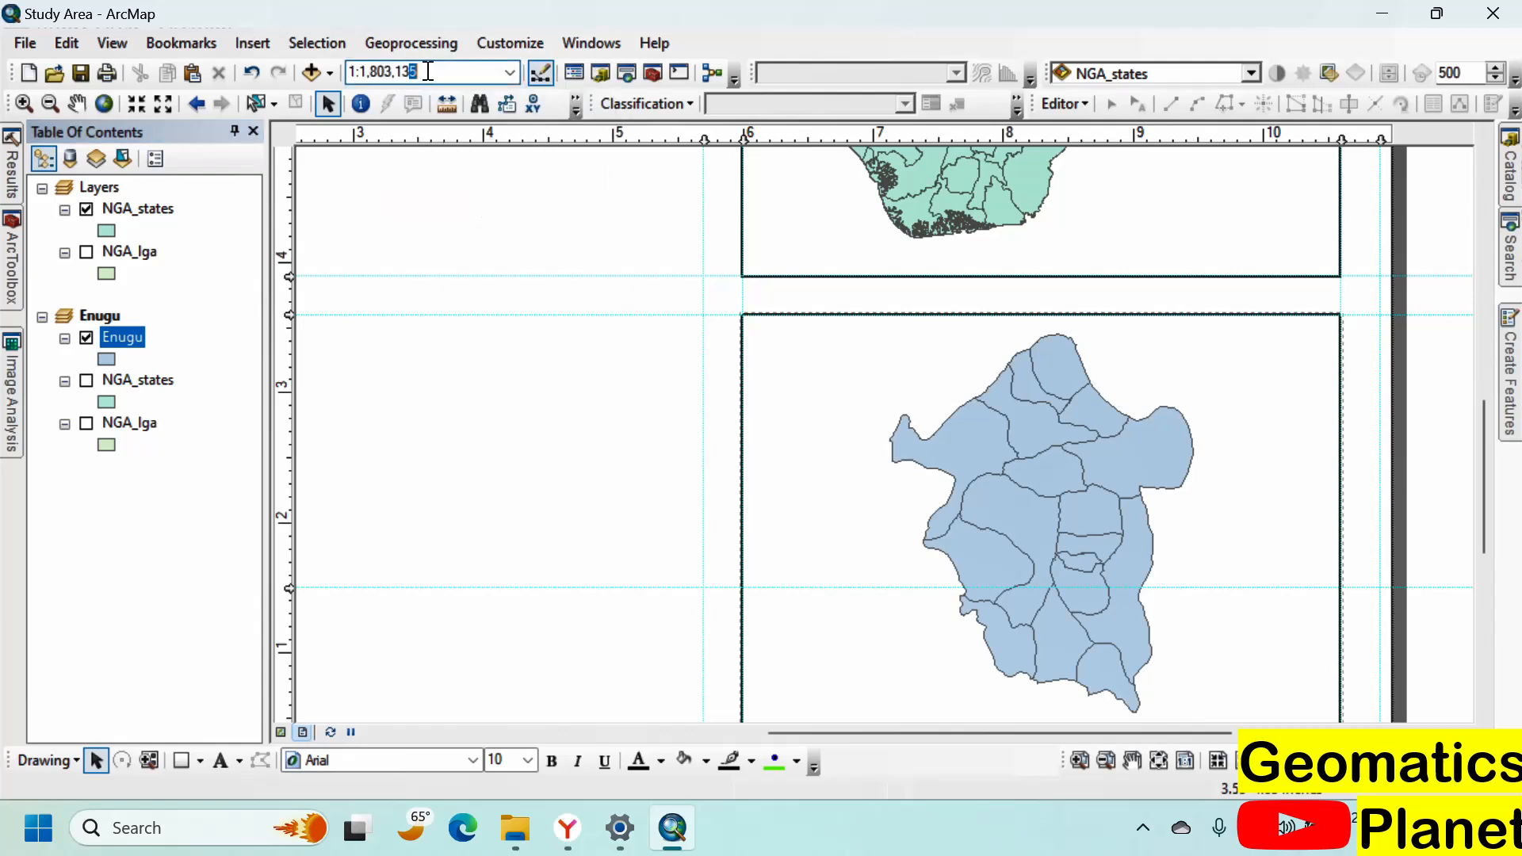
{"action": "double_click", "coordinate": [428, 71]}
{"action": "left_click_drag", "start_coordinate": [384, 72], "coordinate": [430, 61]}
{"action": "type", "text": "0000"}
{"action": "key", "text": "Return"}
{"action": "left_click", "coordinate": [380, 75]}
{"action": "left_click", "coordinate": [382, 73]}
{"action": "key", "text": "Return"}
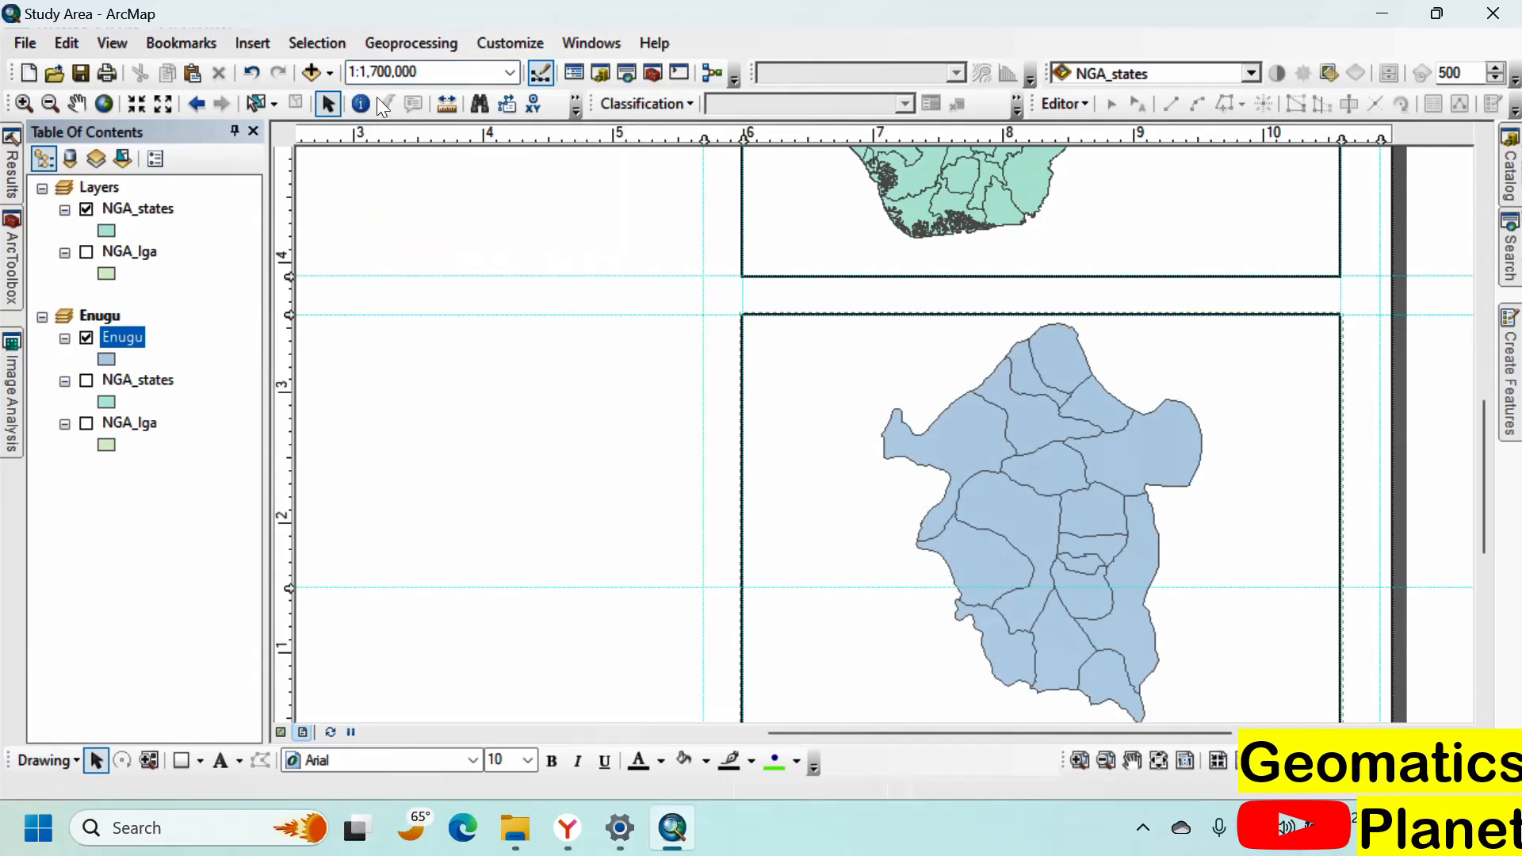
{"action": "scroll", "coordinate": [1001, 502], "scroll_direction": "up", "scroll_amount": 3}
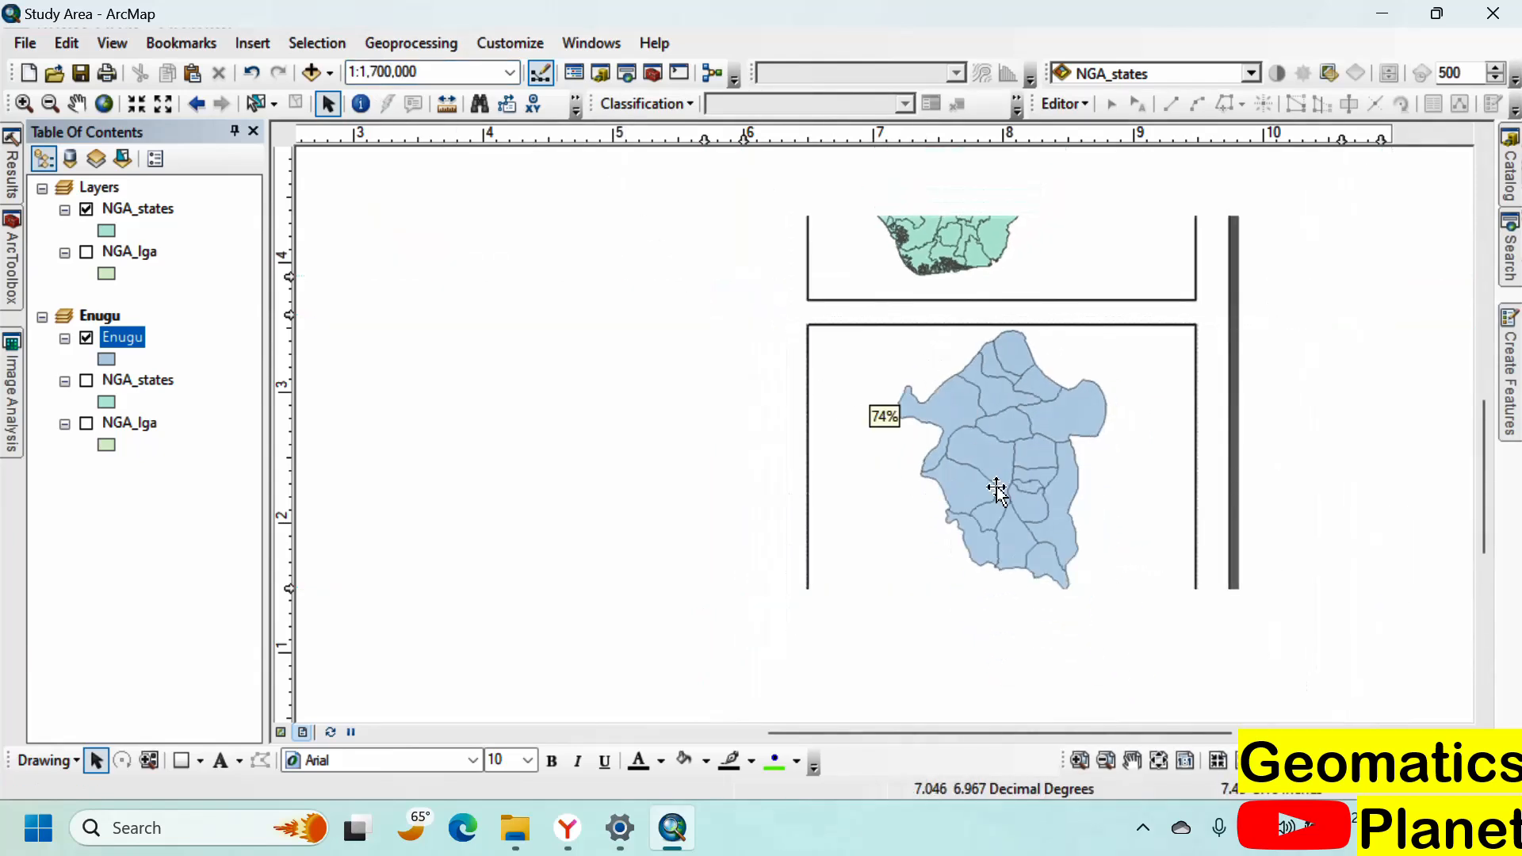
{"action": "left_click", "coordinate": [82, 72]}
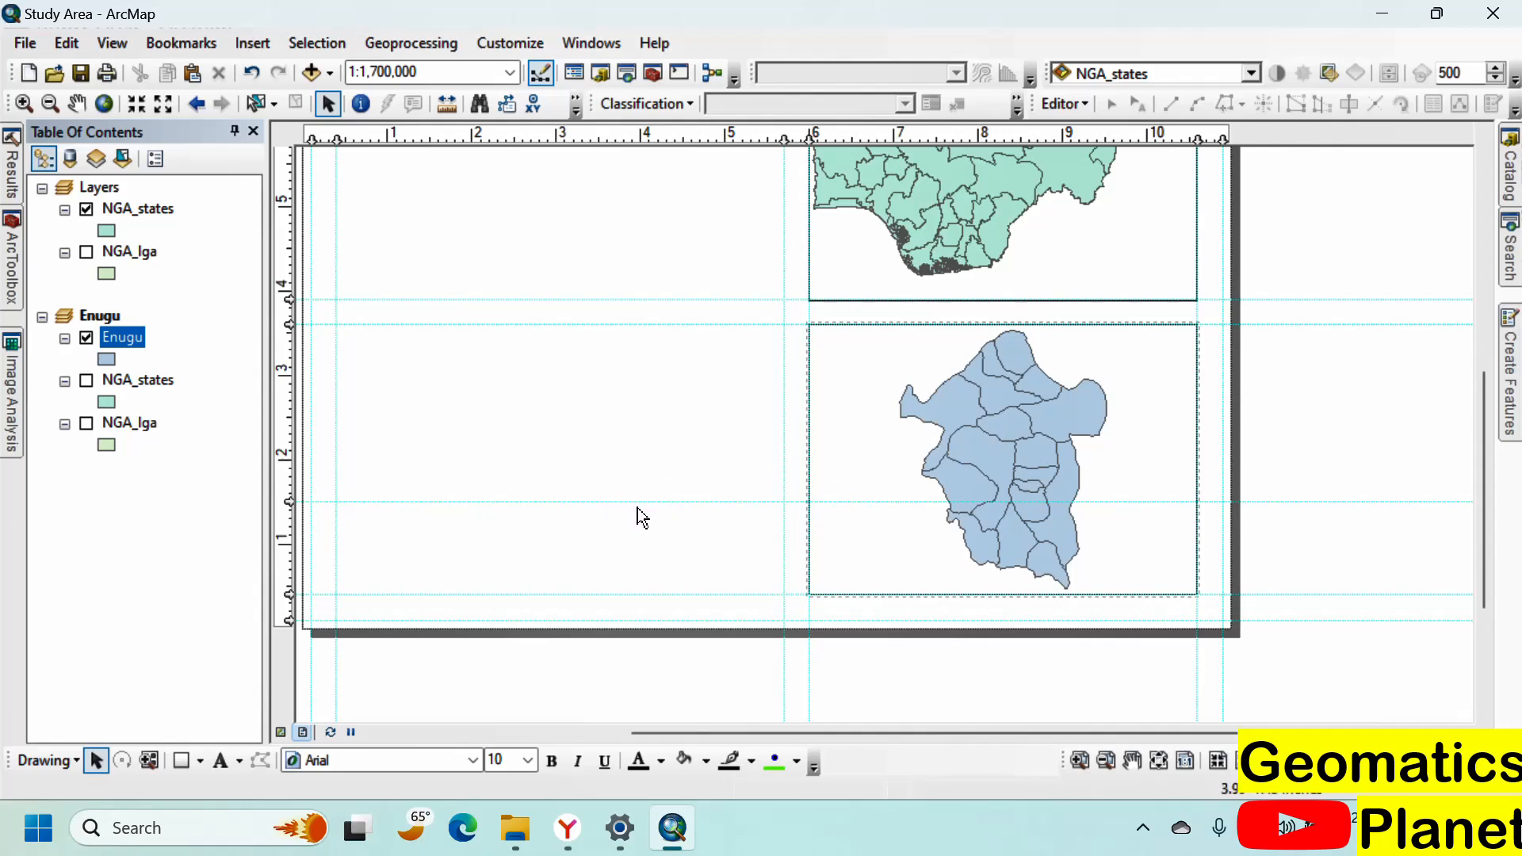
Step: Remove the horizontal ruler guide crossing the middle of the Enugu data frame and show the whole page
{"action": "right_click", "coordinate": [286, 503]}
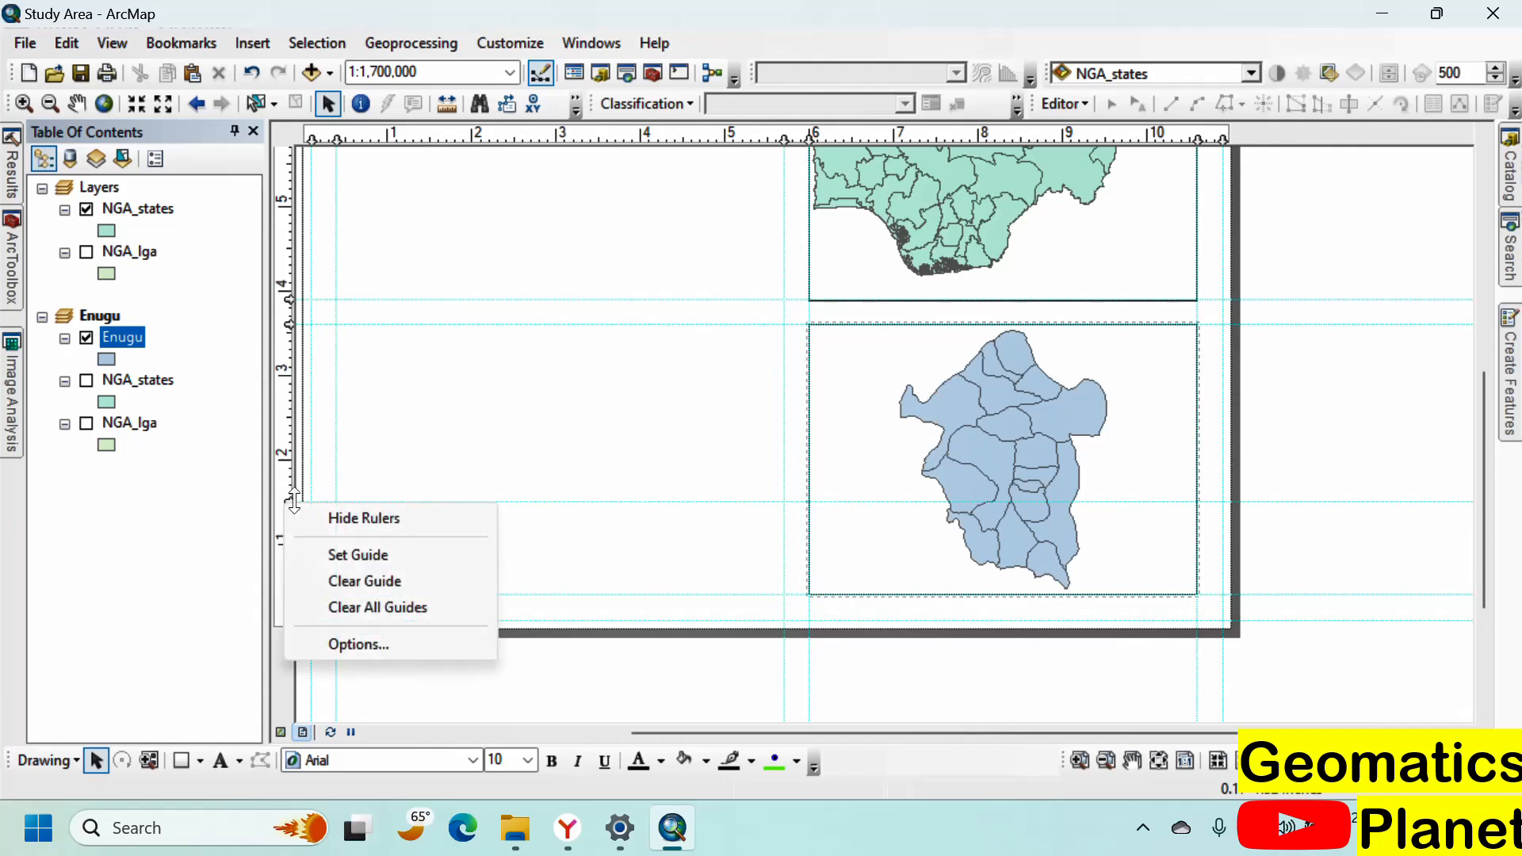
{"action": "left_click", "coordinate": [347, 580]}
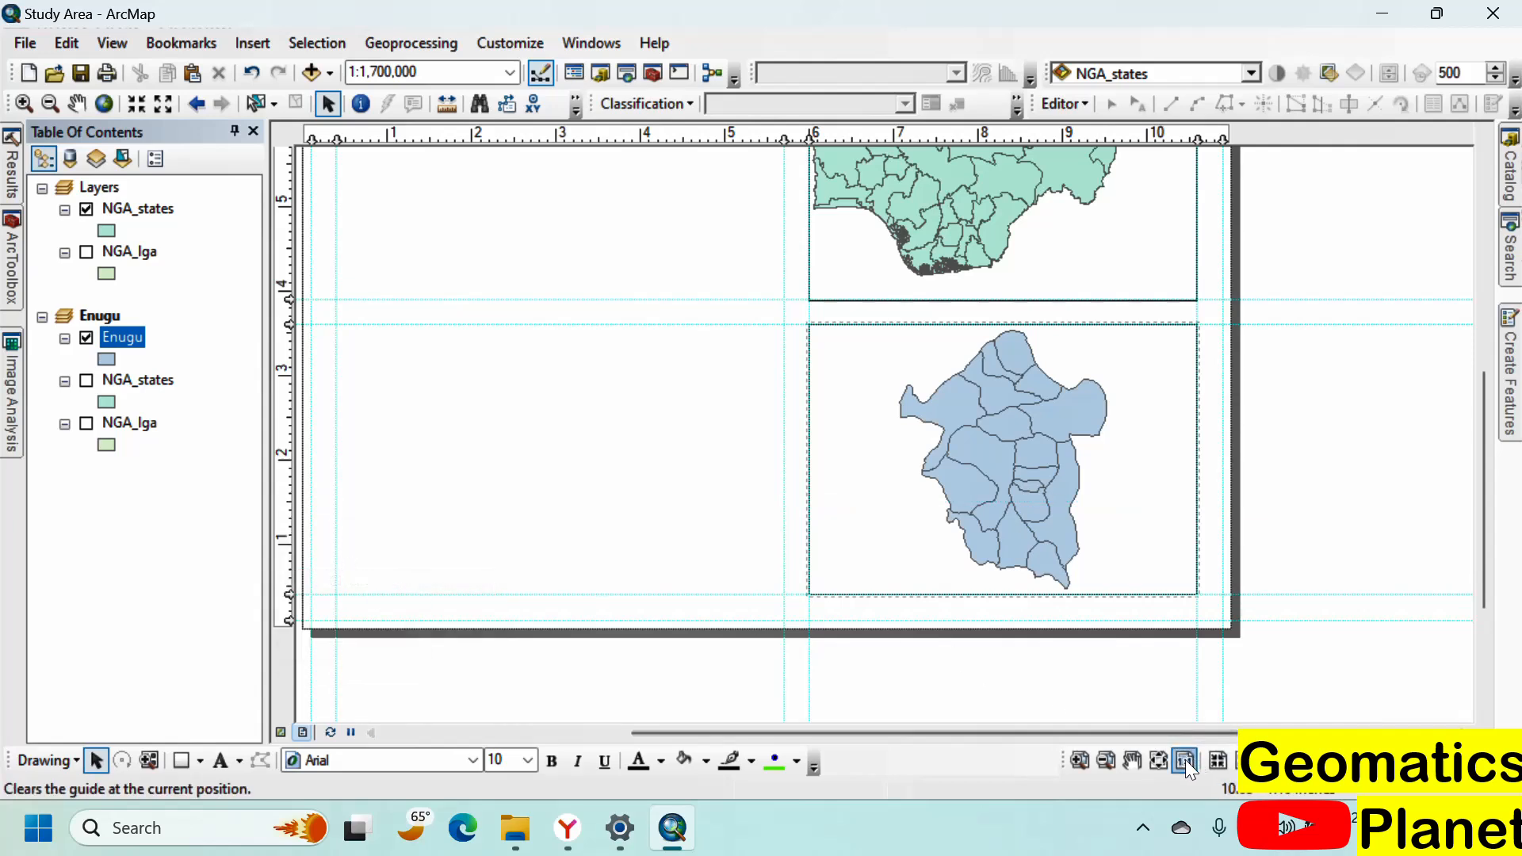
{"action": "left_click", "coordinate": [1159, 762]}
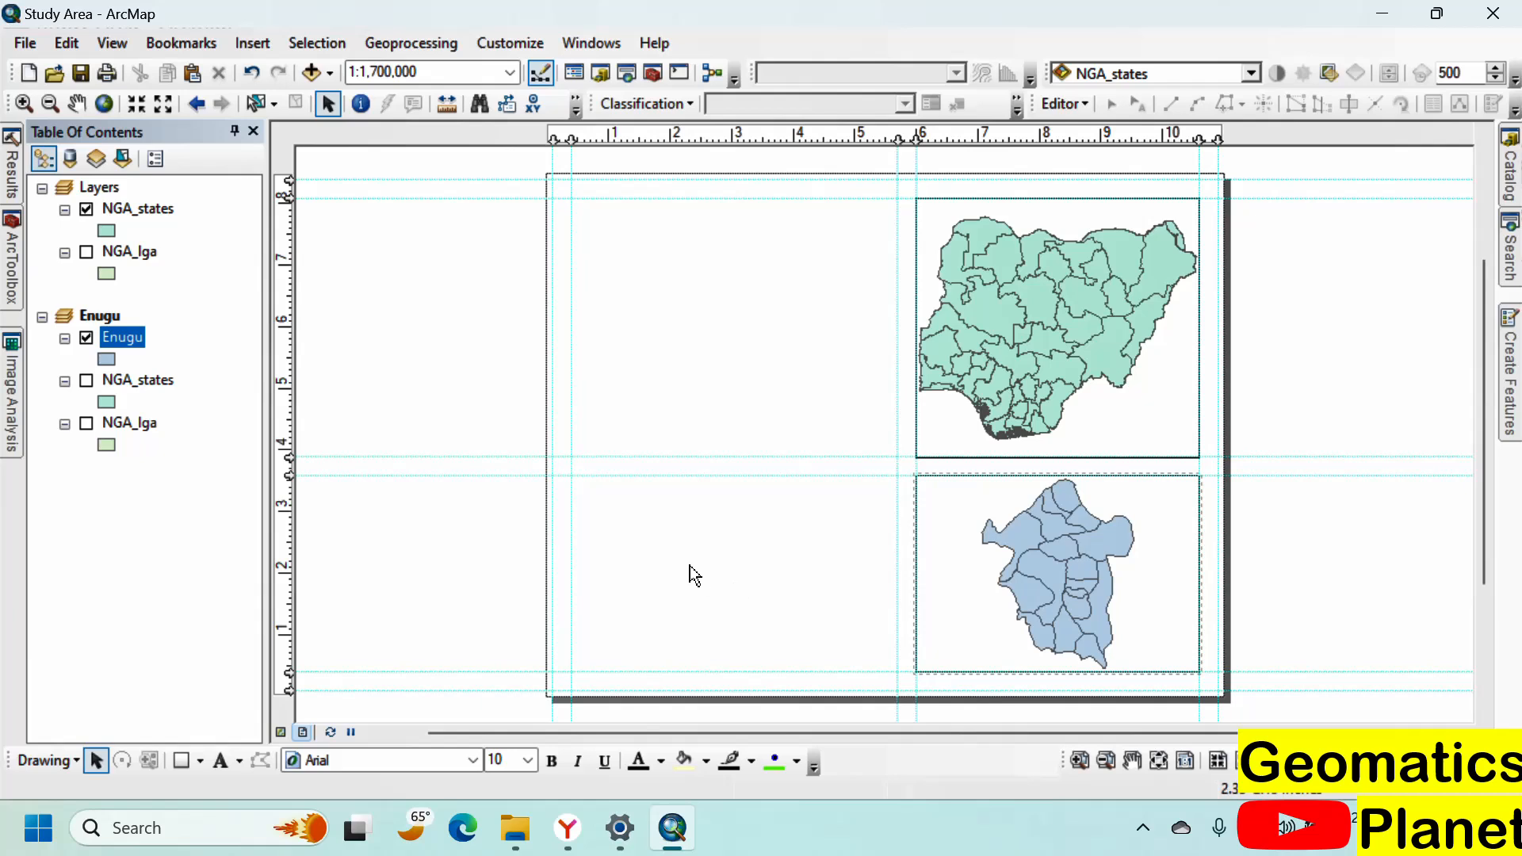
Step: Duplicate the Enugu data frame, move the copy to the empty left half of the page and enlarge it to fit the guides
{"action": "left_click", "coordinate": [991, 555]}
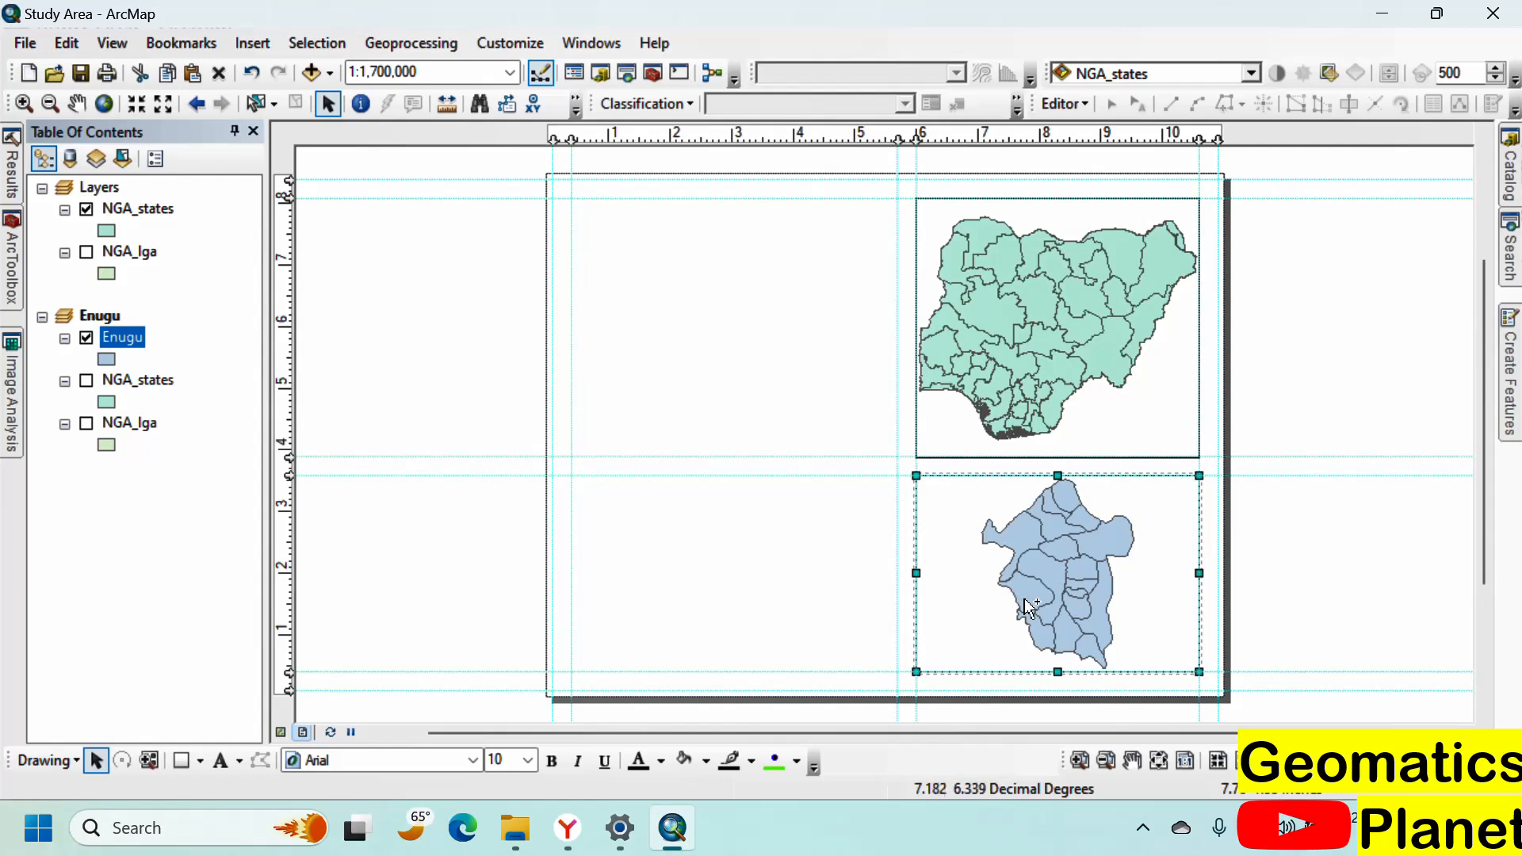
{"action": "key", "text": "ctrl+v"}
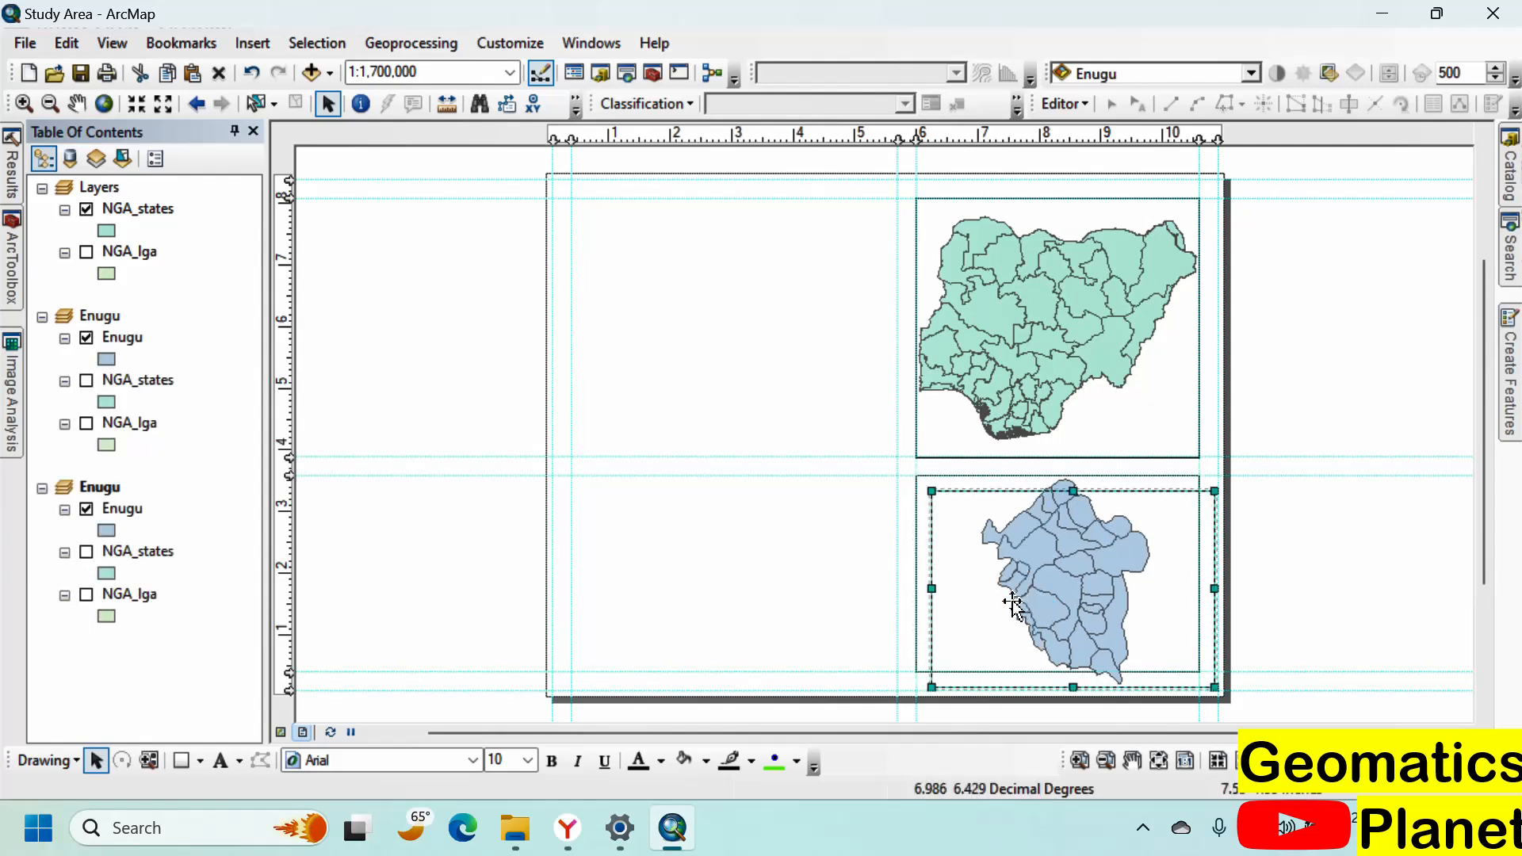
{"action": "left_click_drag", "start_coordinate": [1120, 573], "coordinate": [759, 280]}
{"action": "left_click_drag", "start_coordinate": [854, 394], "coordinate": [904, 667]}
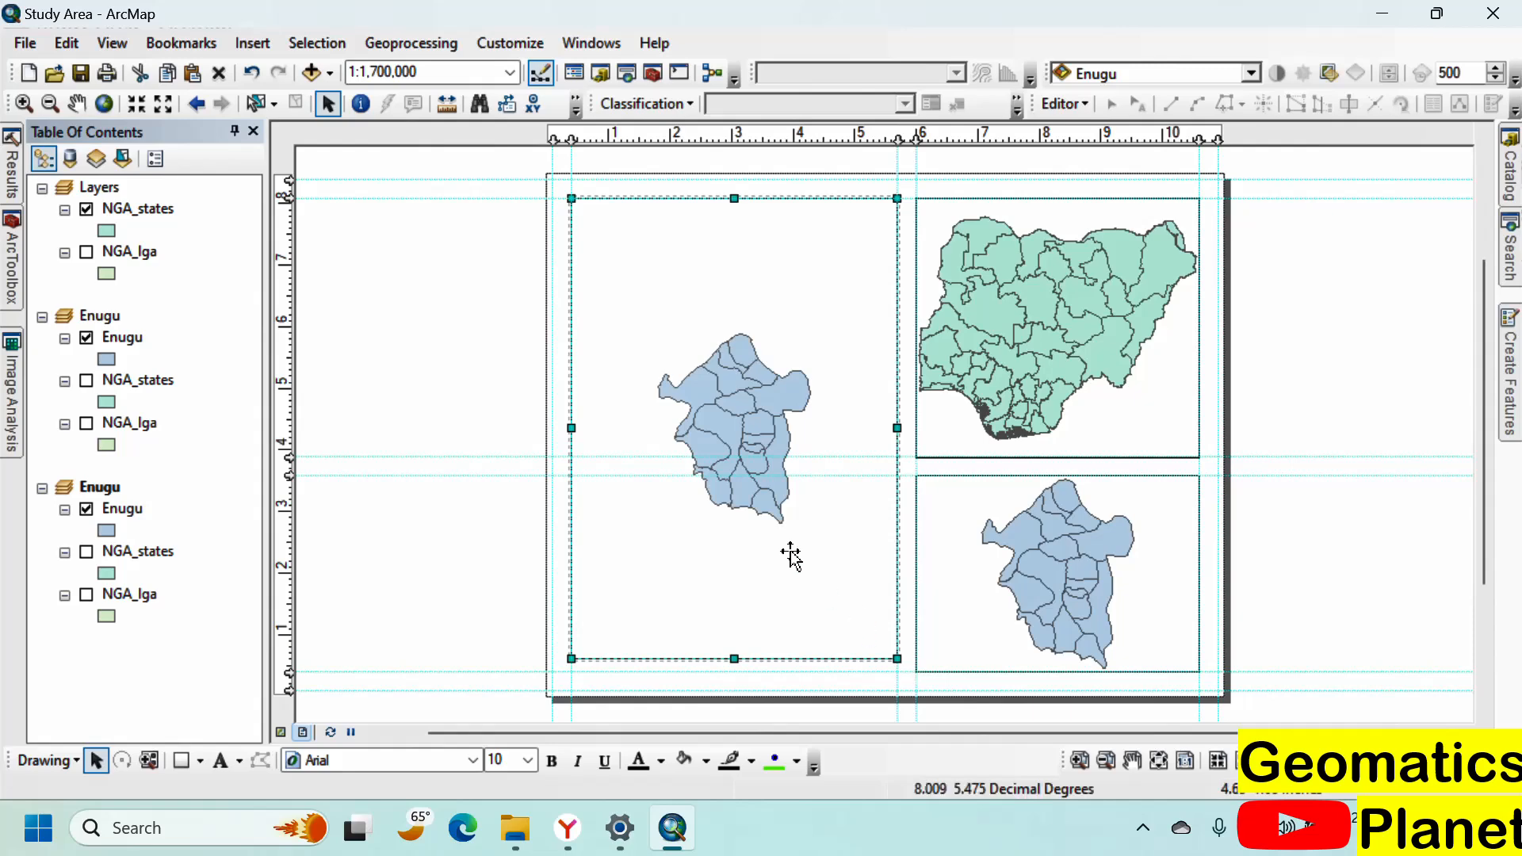
Step: Select the elongated LGA polygon along the southeastern edge of the Enugu layer in the large data frame
{"action": "scroll", "coordinate": [713, 424], "scroll_direction": "up", "scroll_amount": 3}
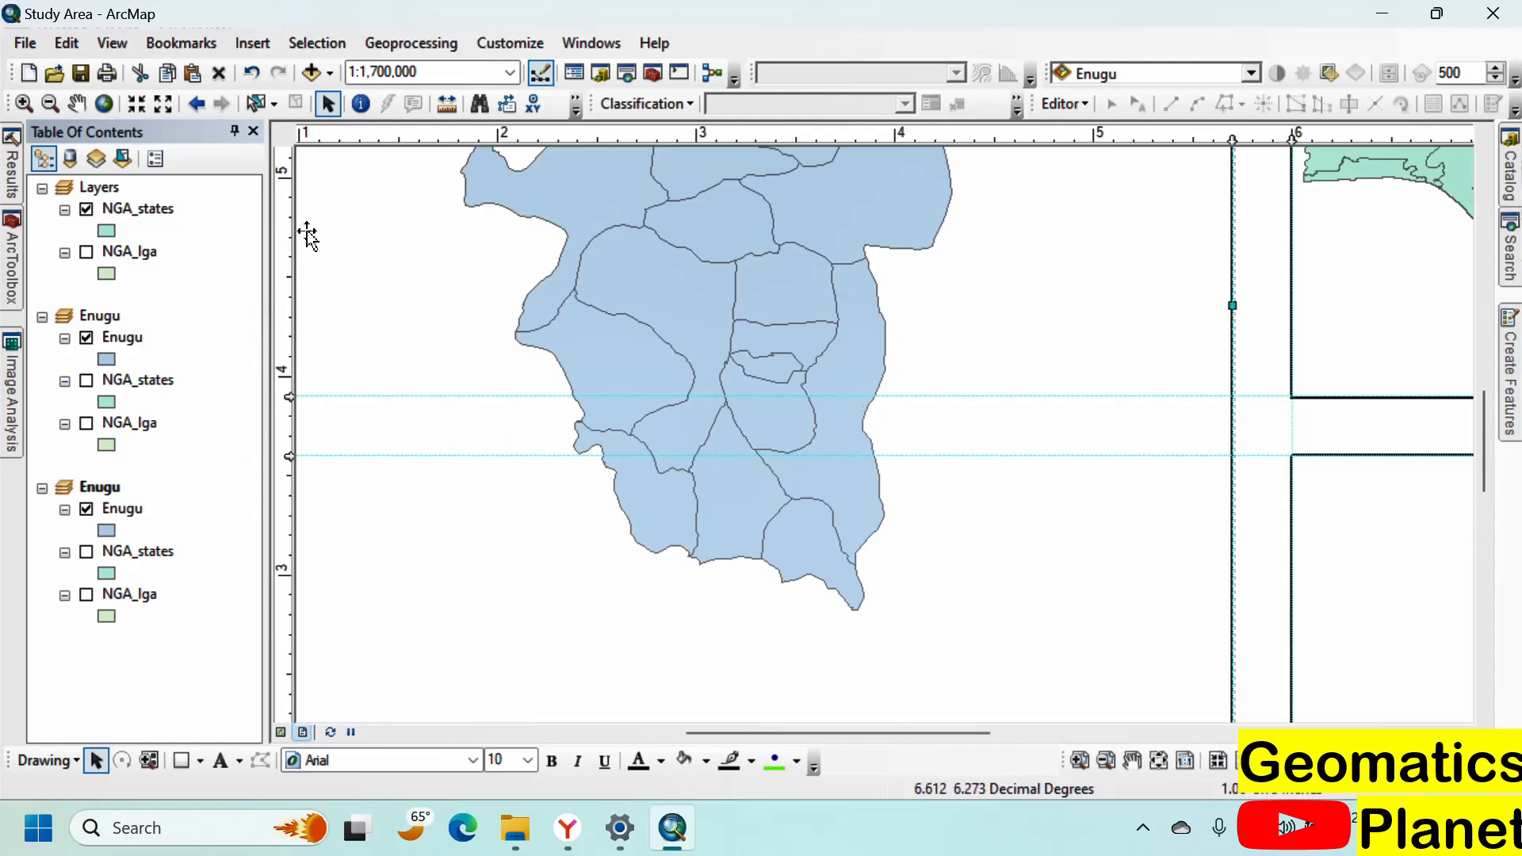
{"action": "left_click", "coordinate": [257, 103]}
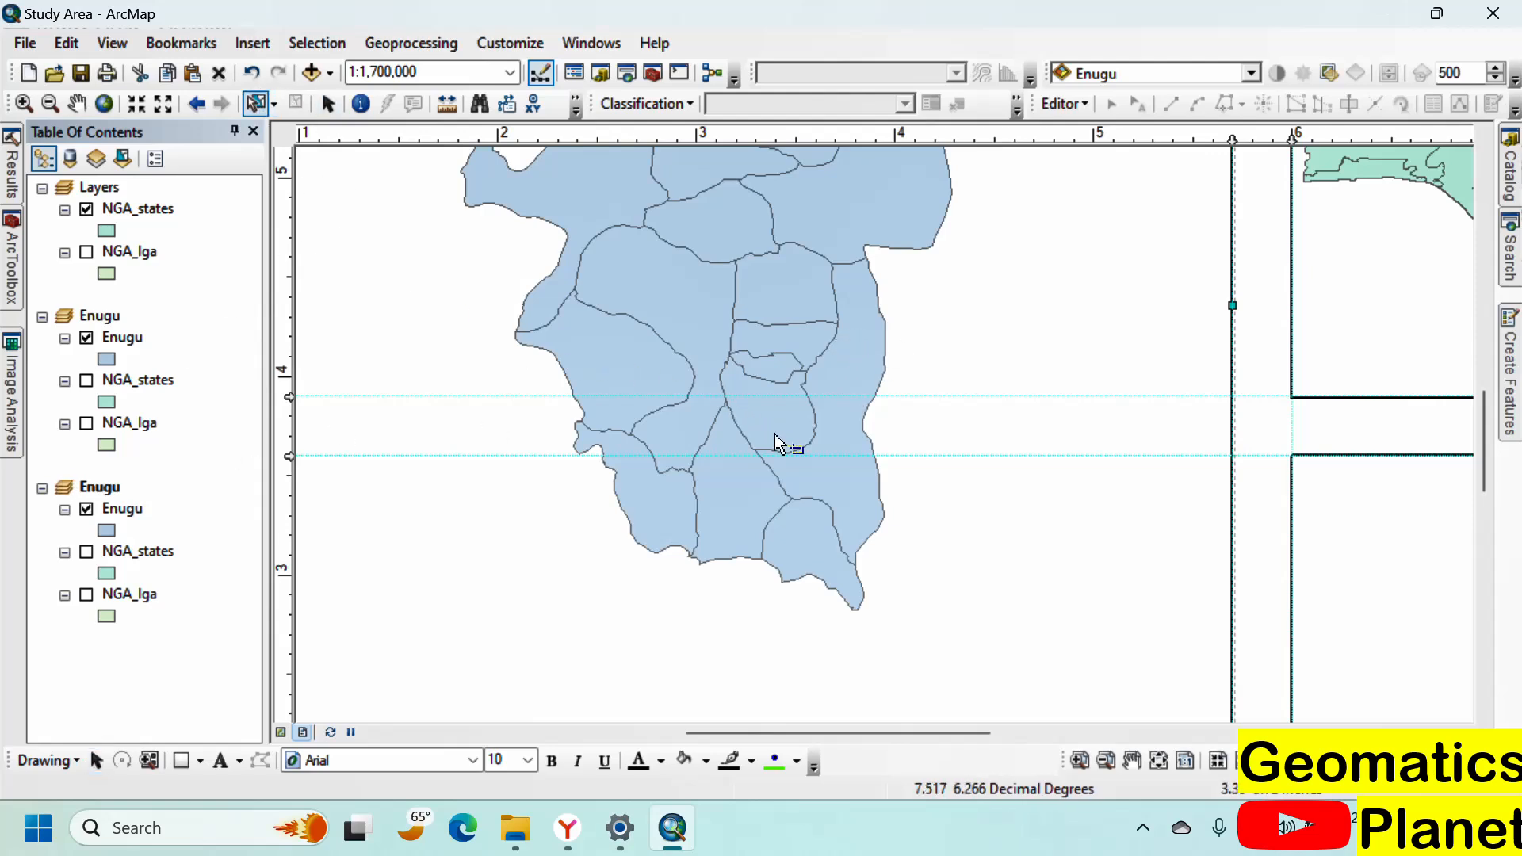
{"action": "left_click", "coordinate": [833, 478]}
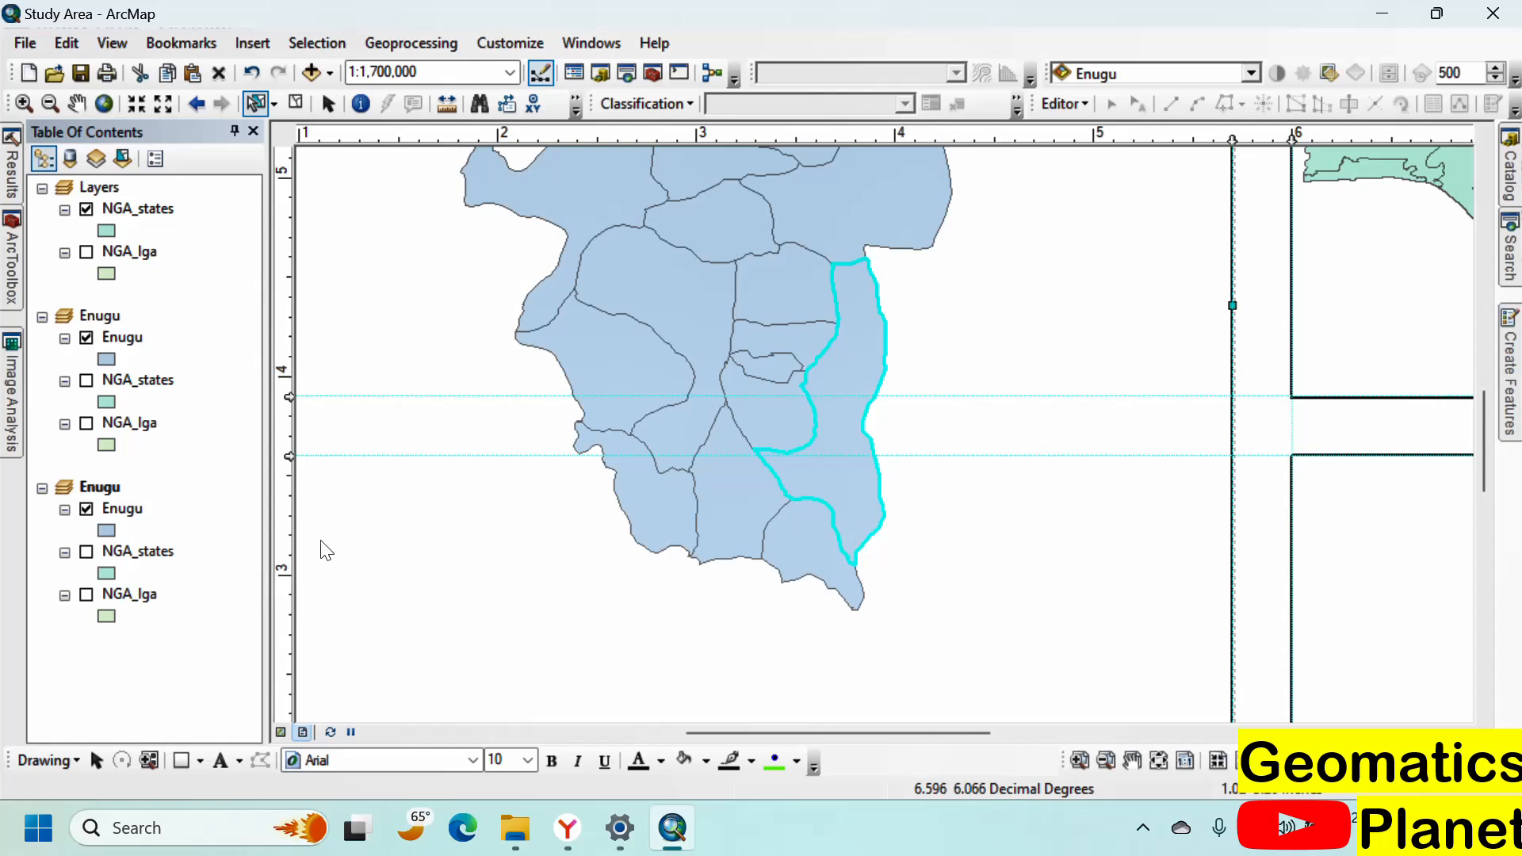
Step: Identify the selected polygon, check its NAME_2 value, and close the results
{"action": "left_click", "coordinate": [361, 103]}
{"action": "left_click", "coordinate": [842, 486]}
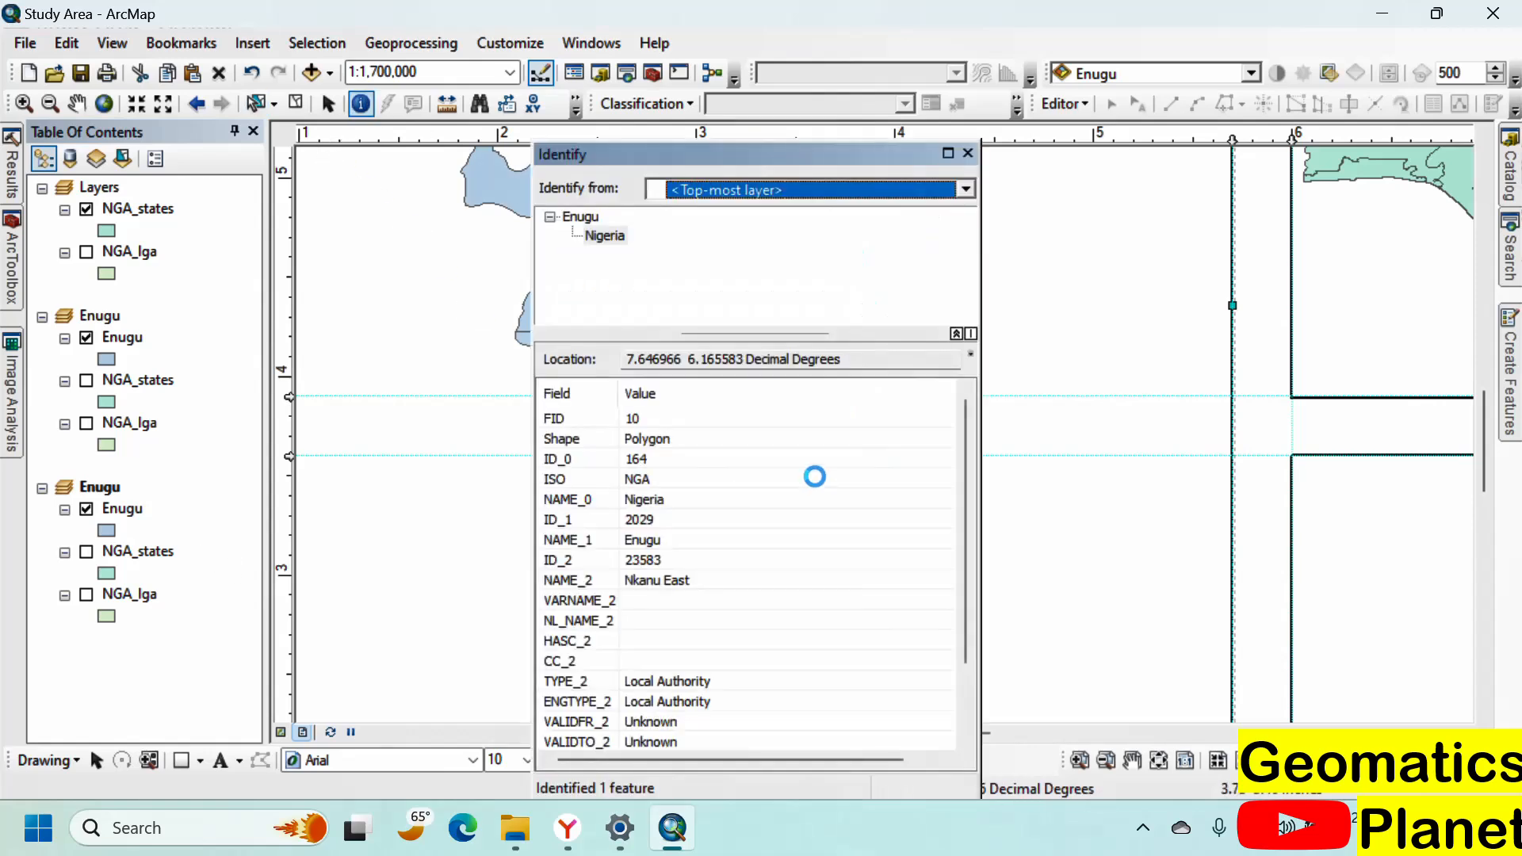
{"action": "left_click", "coordinate": [692, 582]}
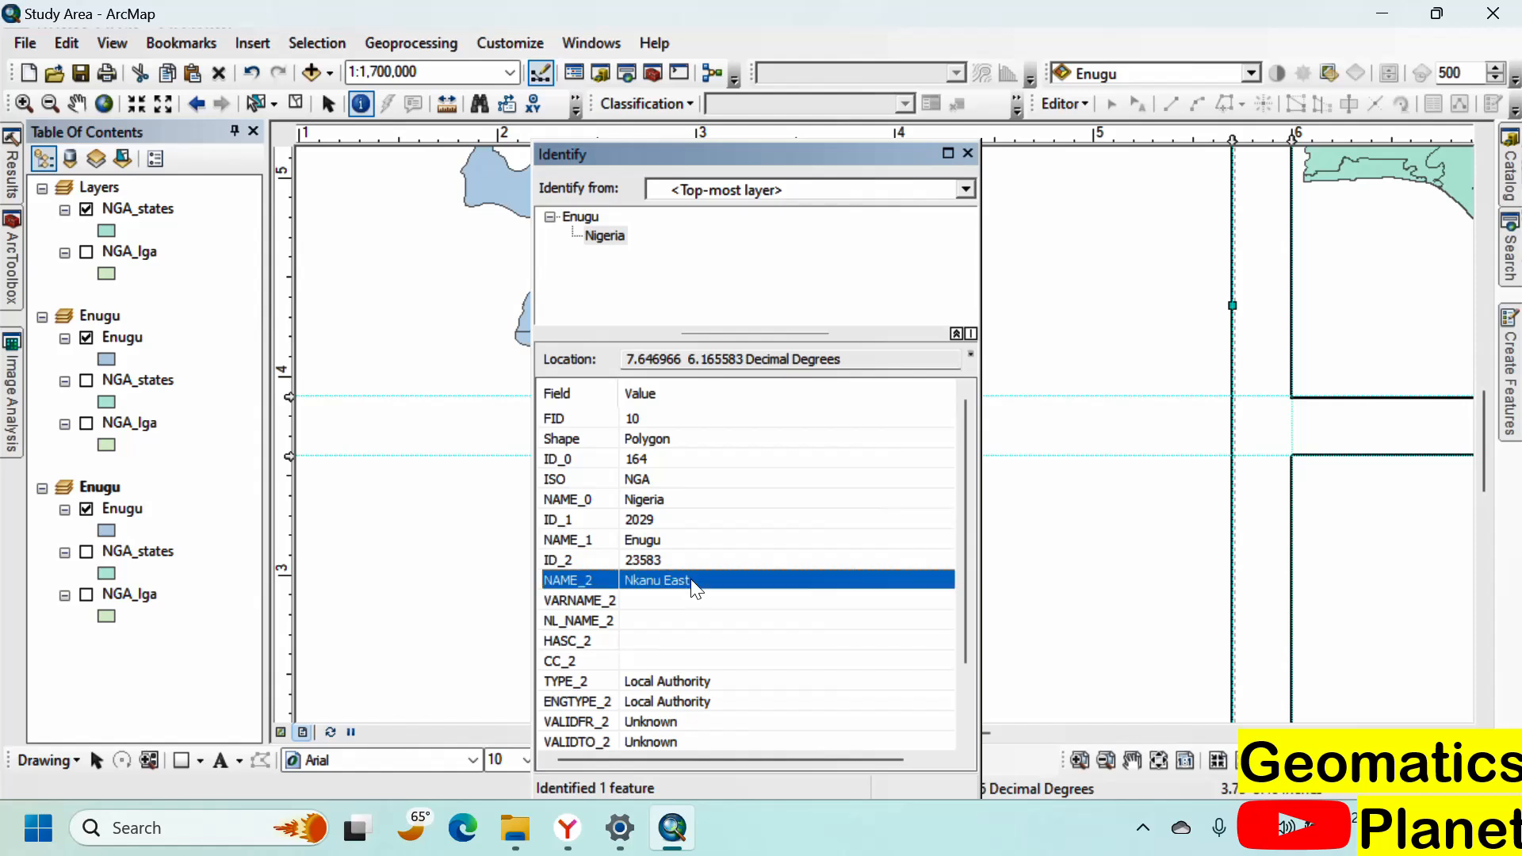
{"action": "left_click", "coordinate": [968, 153]}
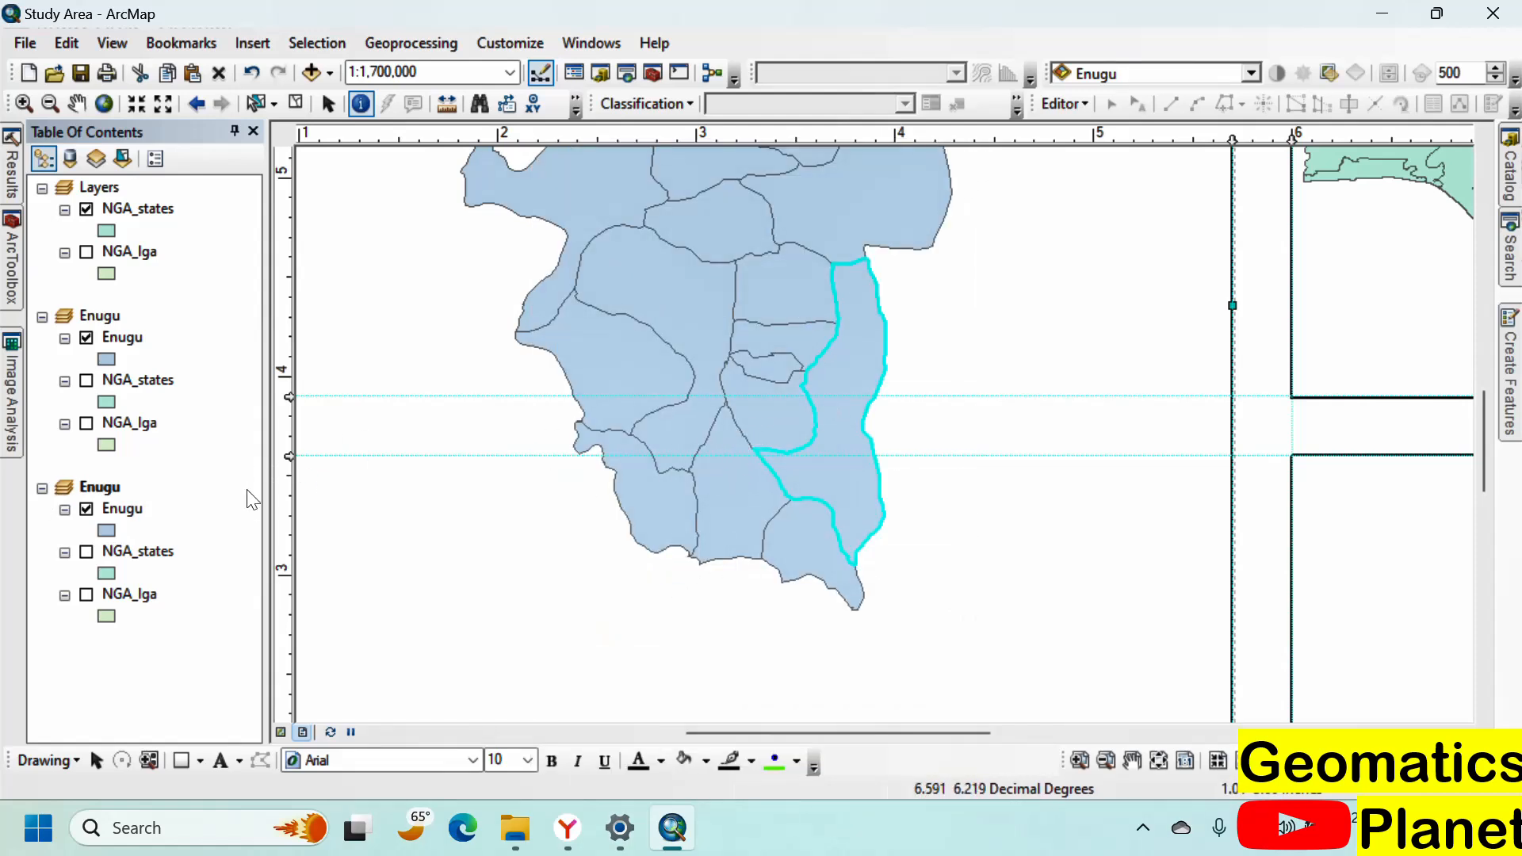
Step: Zoom the large data frame to the Nkanu East record from the Enugu layer's attribute table and close the table
{"action": "right_click", "coordinate": [133, 516]}
{"action": "left_click", "coordinate": [392, 69]}
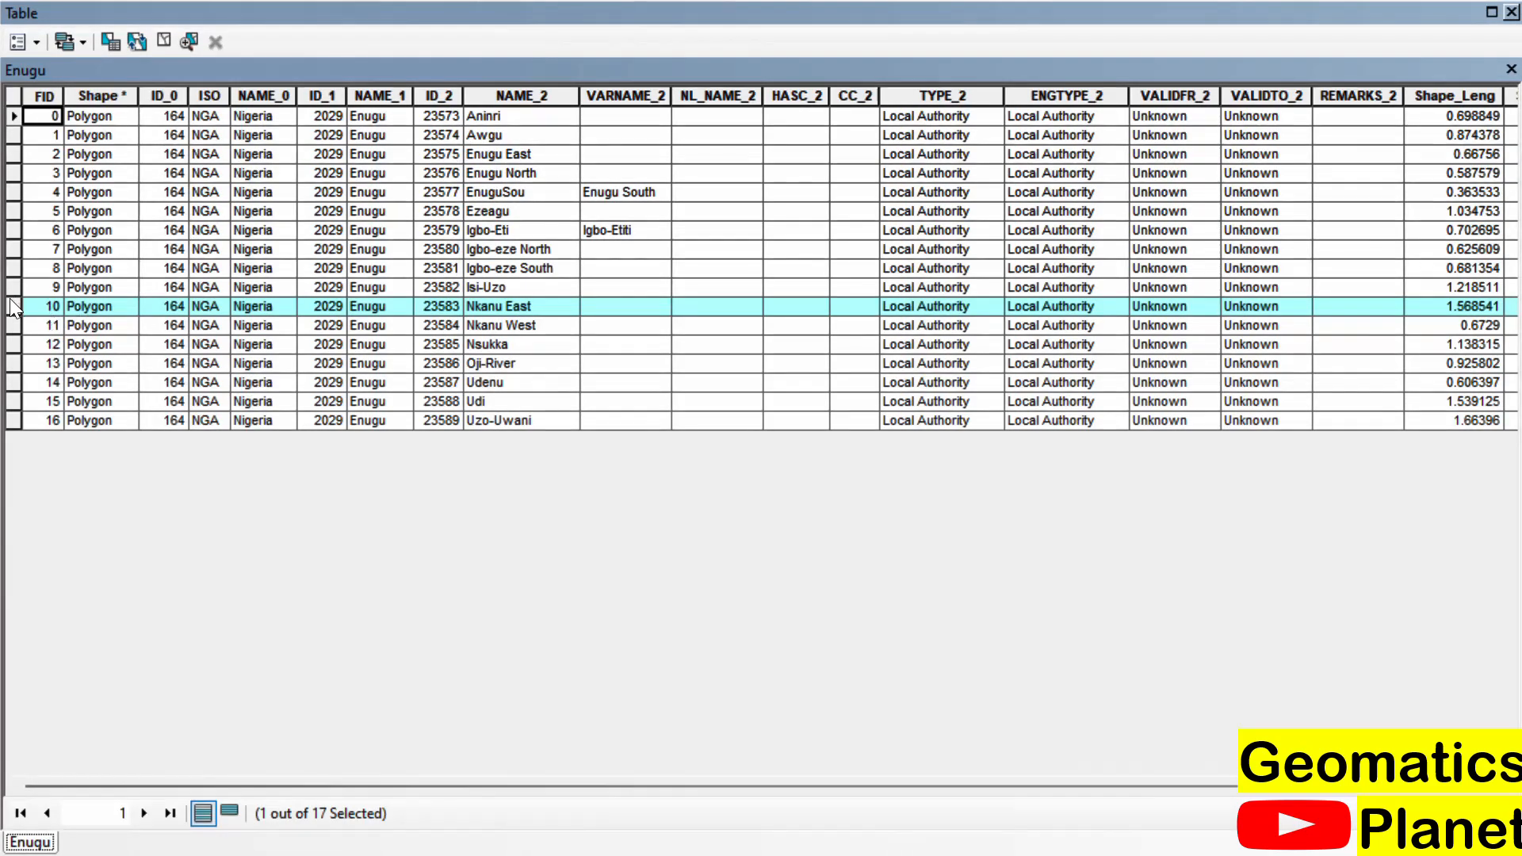
{"action": "right_click", "coordinate": [11, 299]}
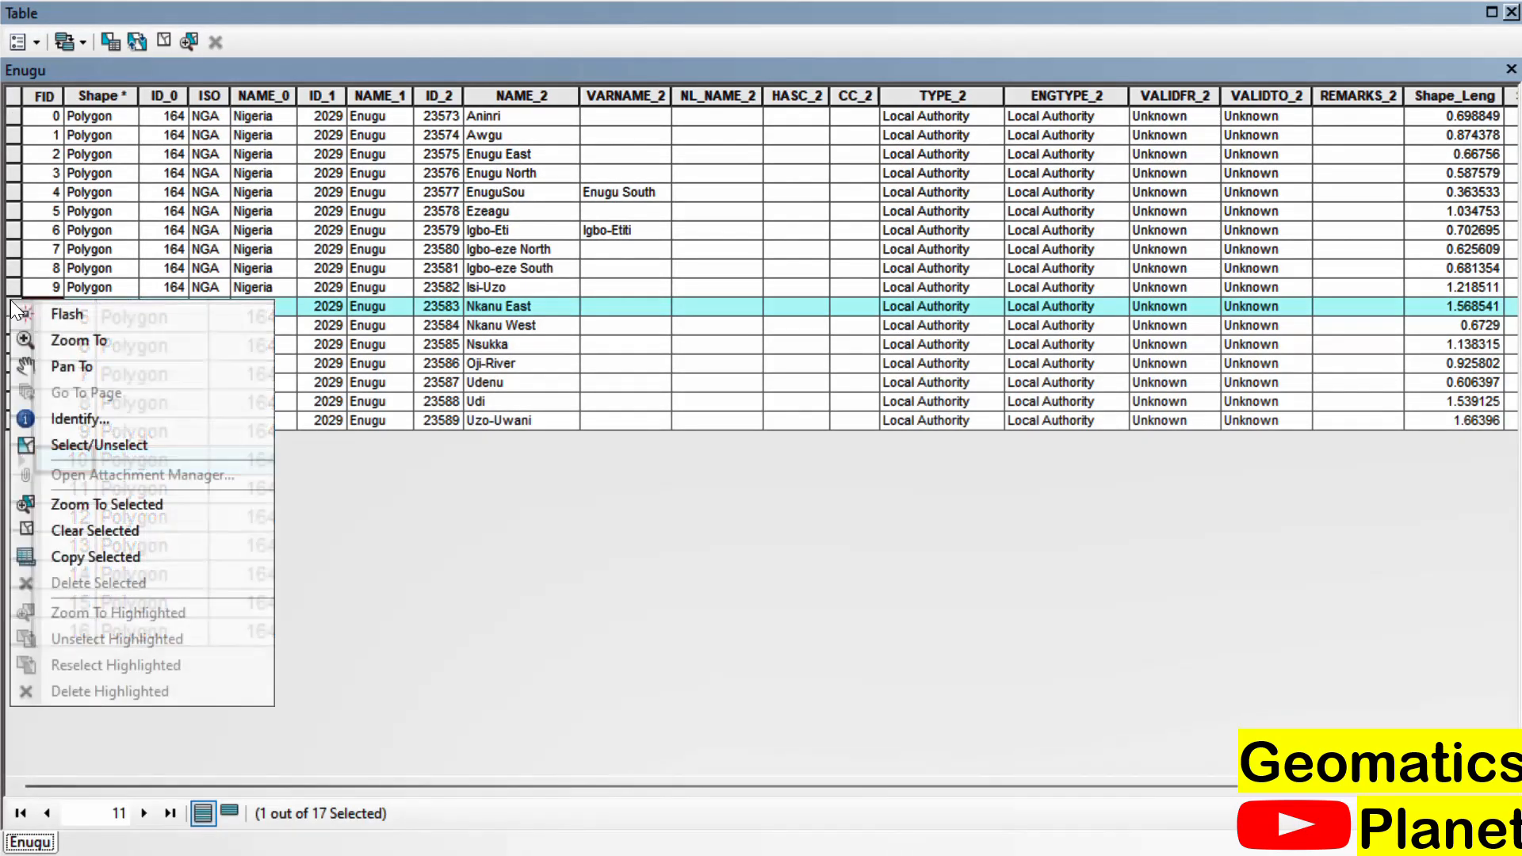
{"action": "left_click", "coordinate": [88, 363]}
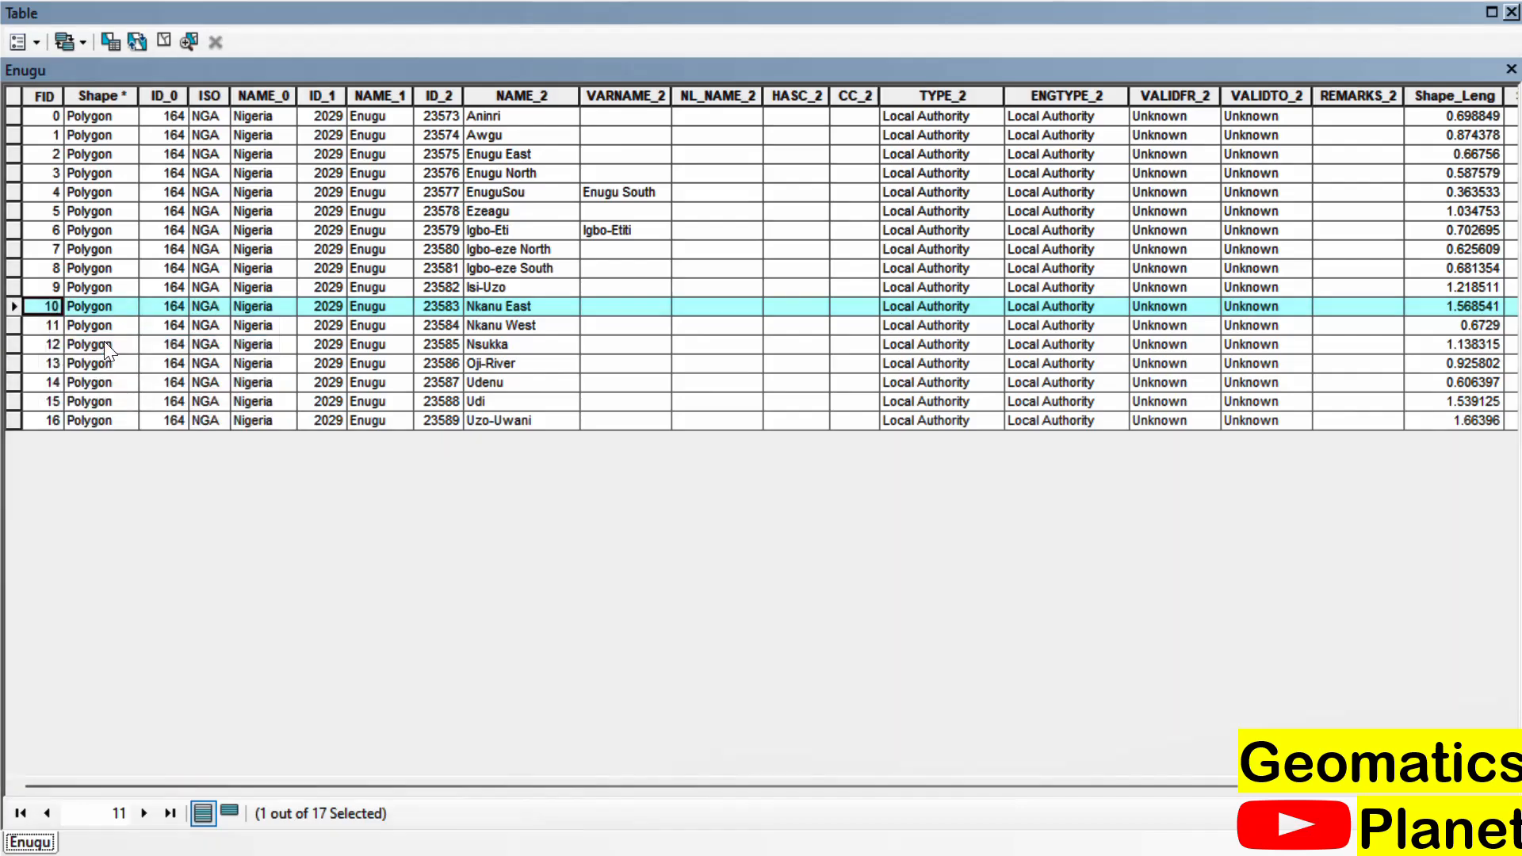
{"action": "left_click", "coordinate": [1512, 12]}
{"action": "scroll", "coordinate": [777, 417], "scroll_direction": "up", "scroll_amount": 2}
{"action": "scroll", "coordinate": [777, 418], "scroll_direction": "up", "scroll_amount": 6}
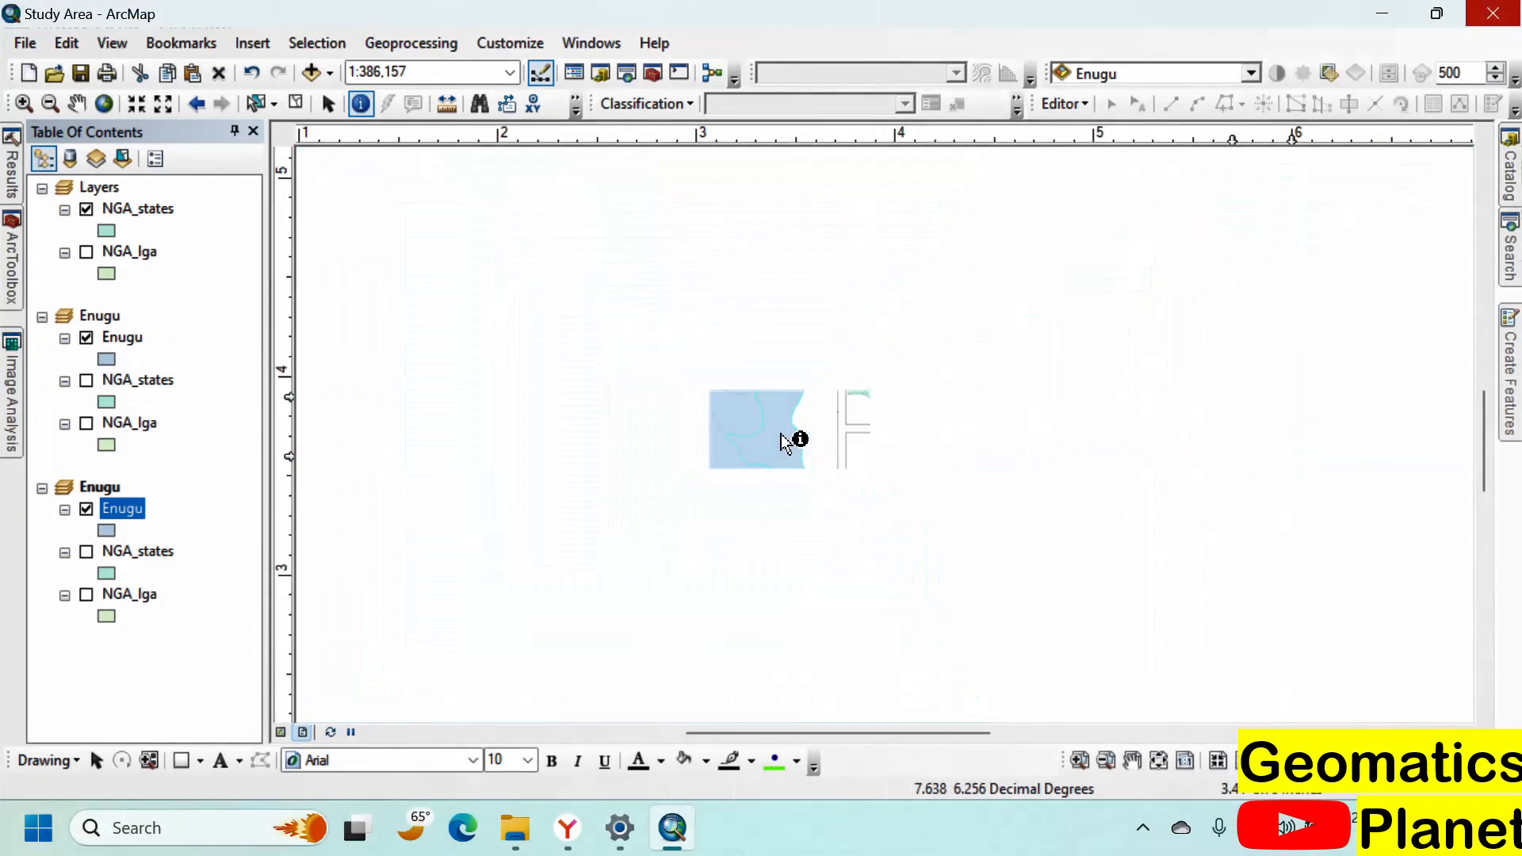
{"action": "scroll", "coordinate": [793, 416], "scroll_direction": "down", "scroll_amount": 5}
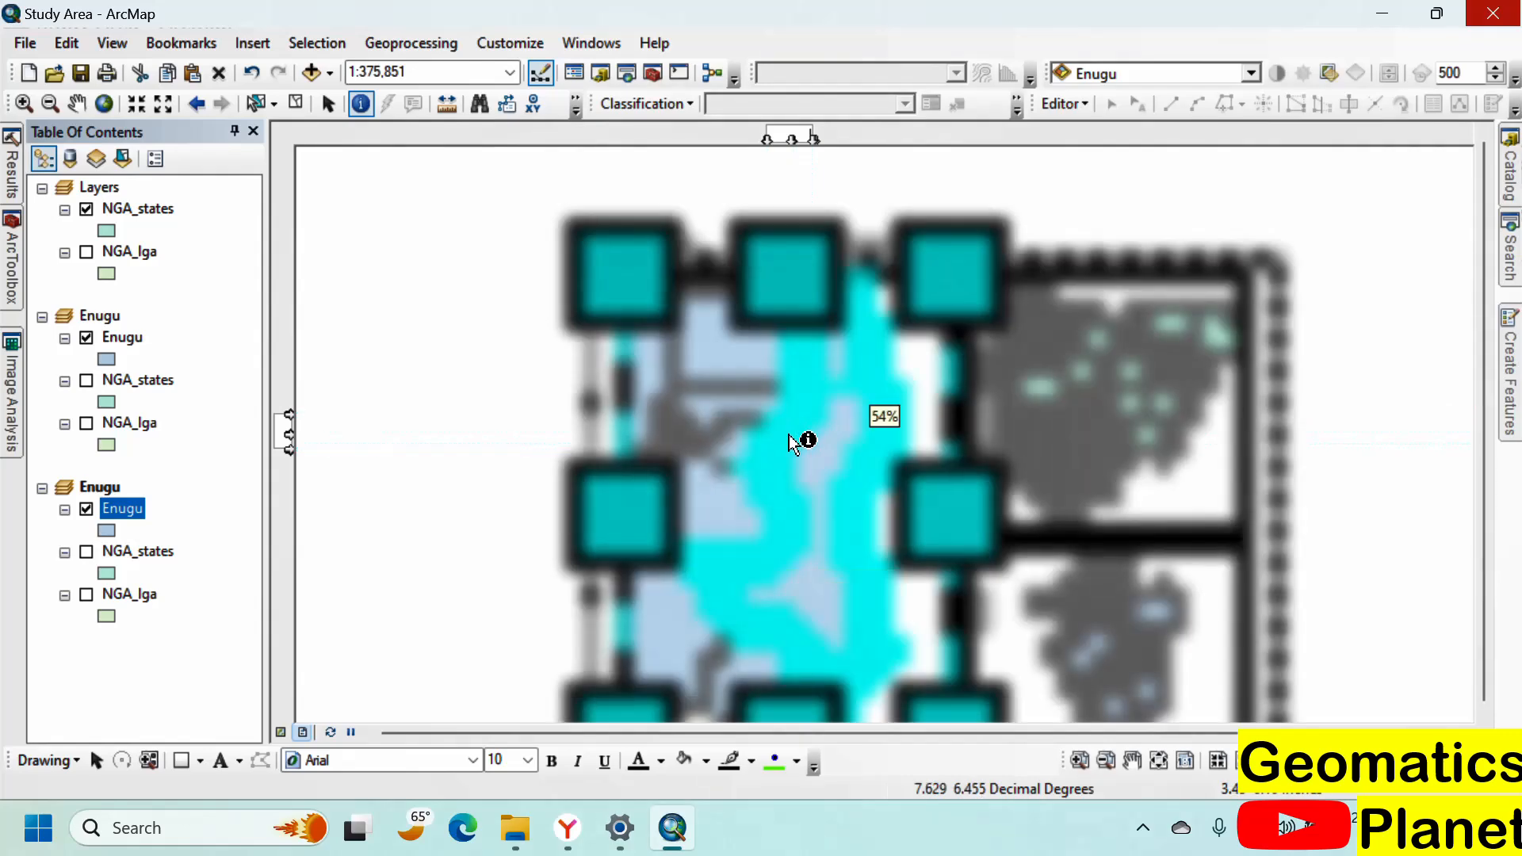
{"action": "scroll", "coordinate": [721, 475], "scroll_direction": "up", "scroll_amount": 3}
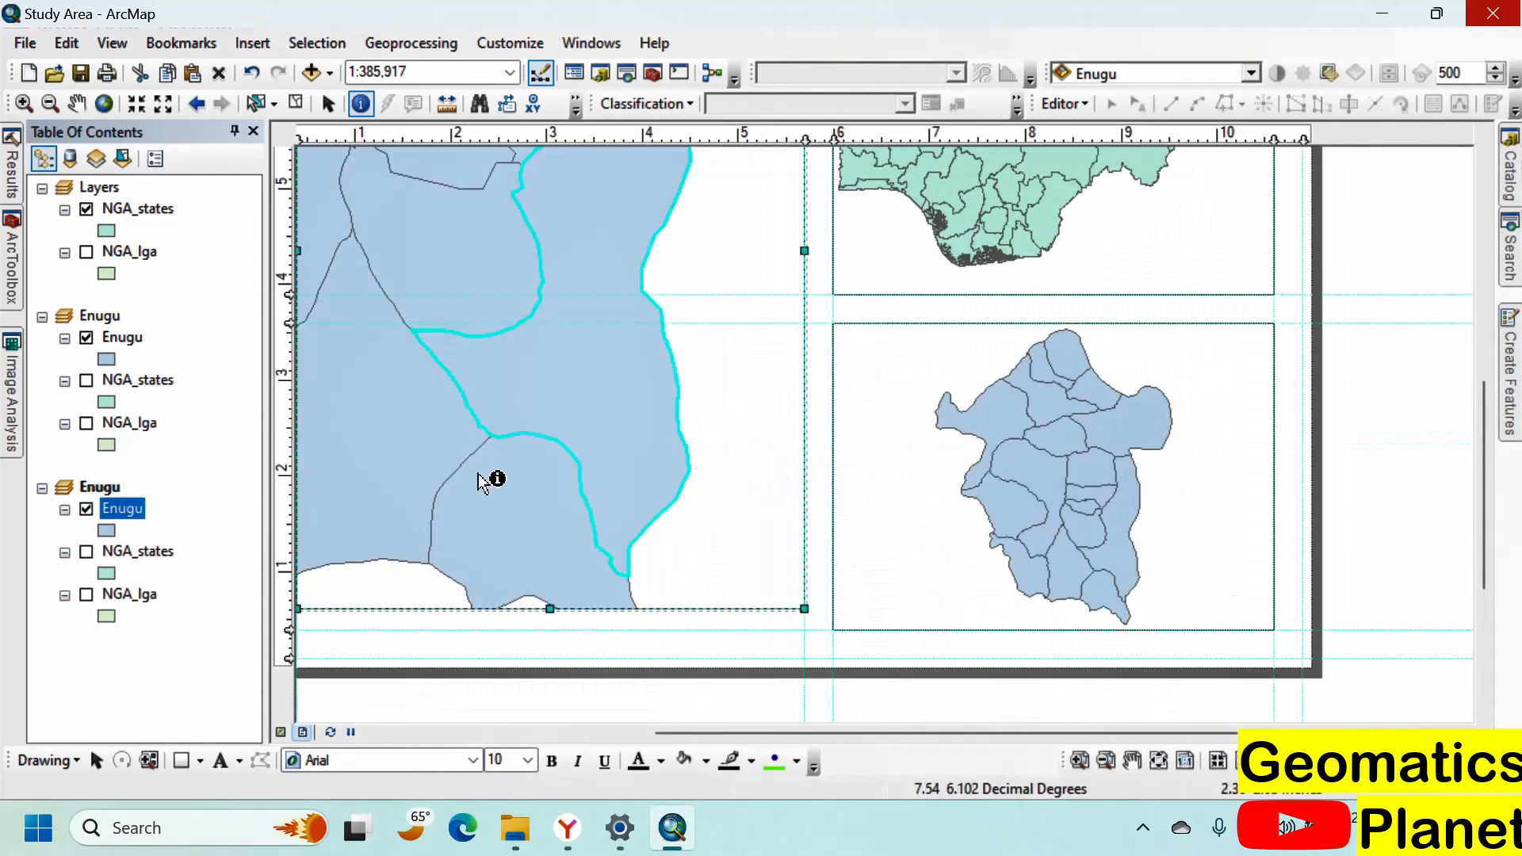
Step: Export the selected Enugu feature as a shapefile named Nkanu_East in the home folder and add it to the large data frame
{"action": "right_click", "coordinate": [137, 514]}
{"action": "mouse_move", "coordinate": [418, 411]}
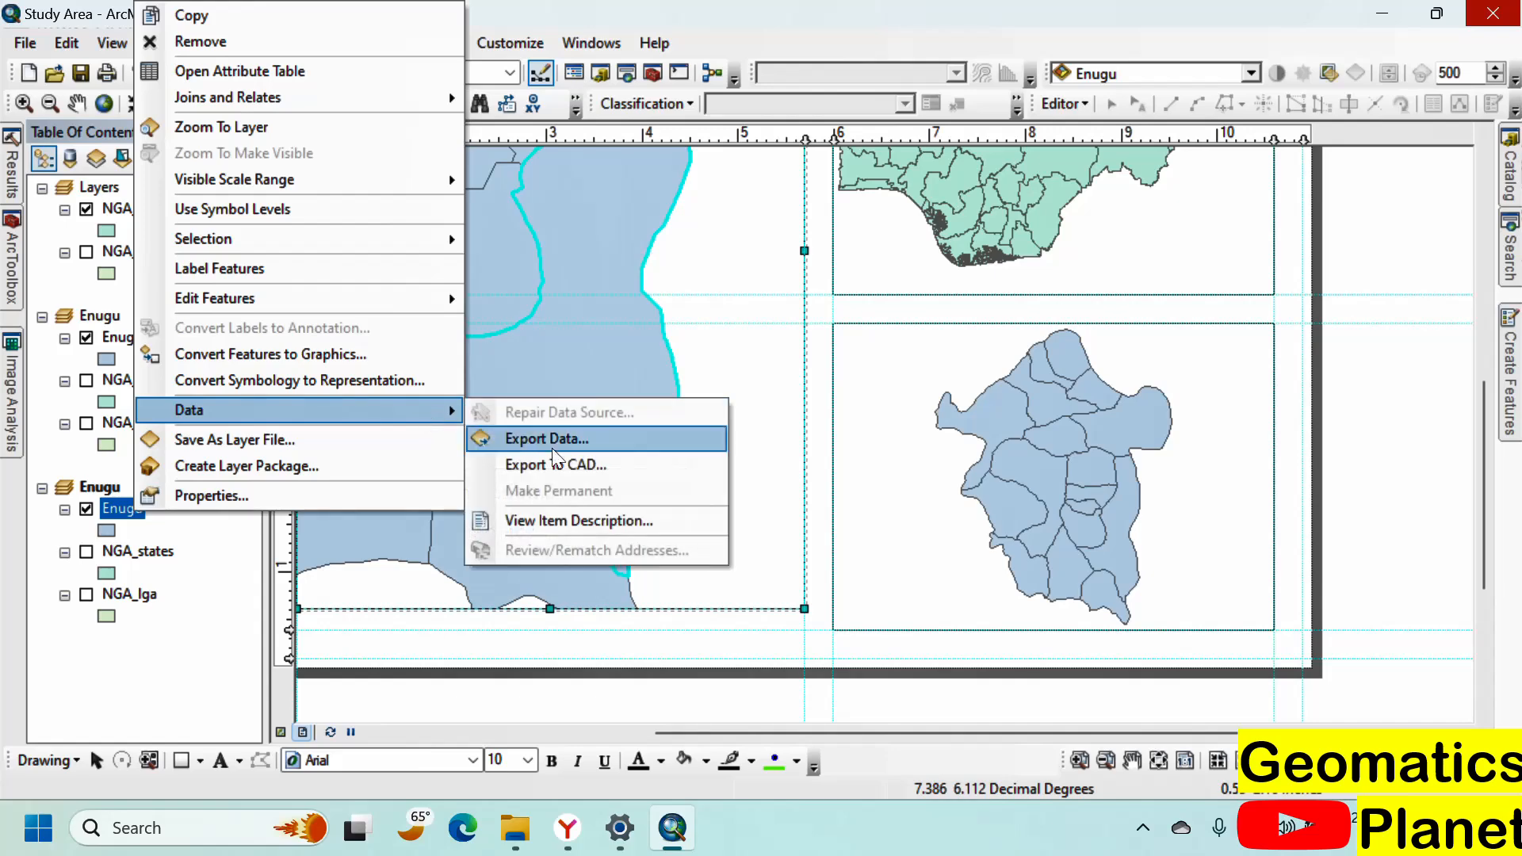
{"action": "left_click", "coordinate": [569, 438]}
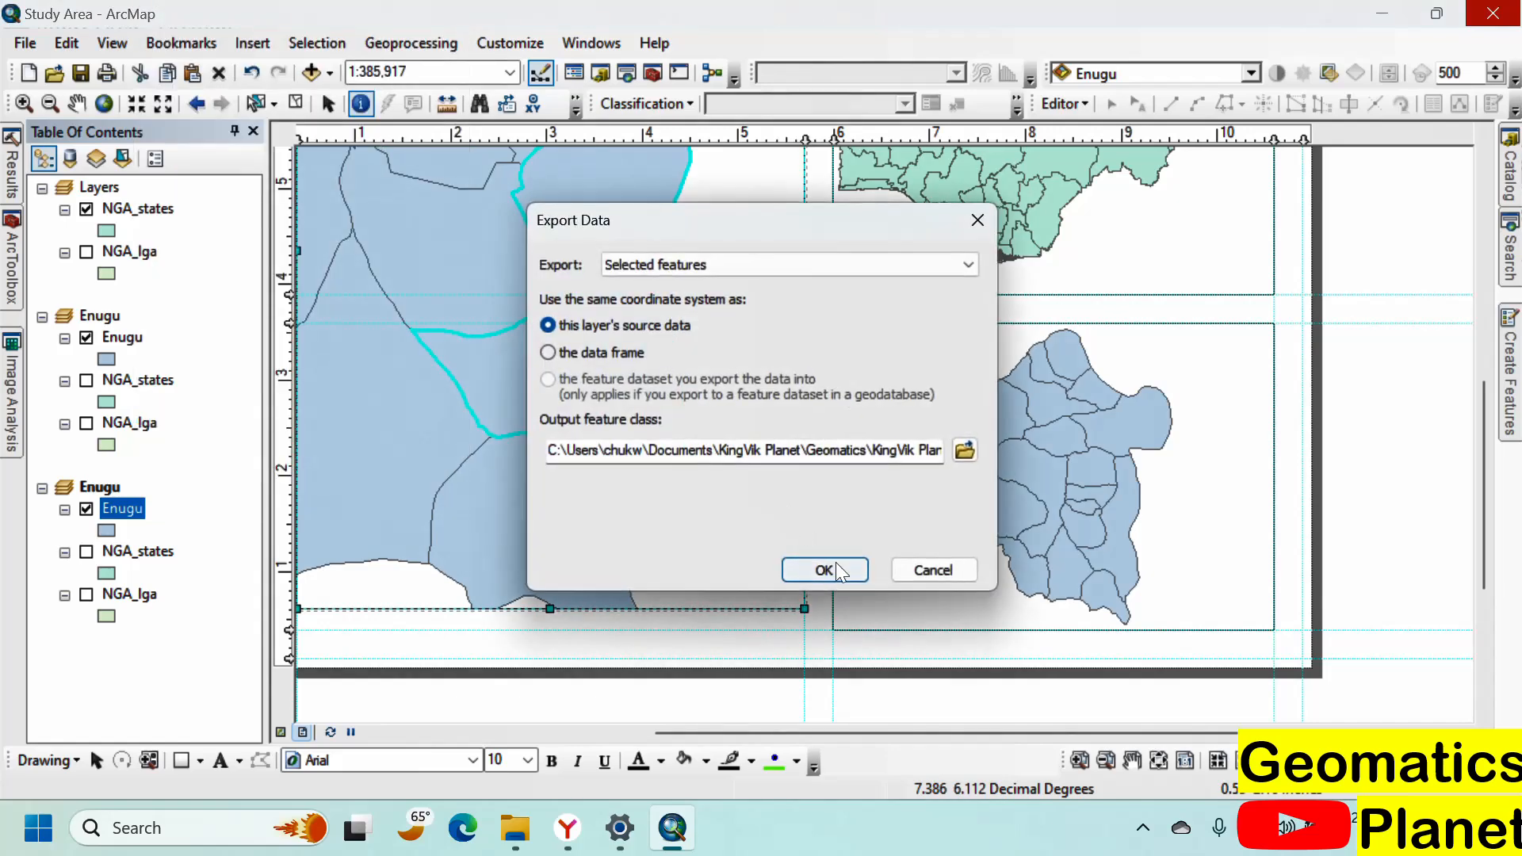
{"action": "left_click", "coordinate": [965, 450]}
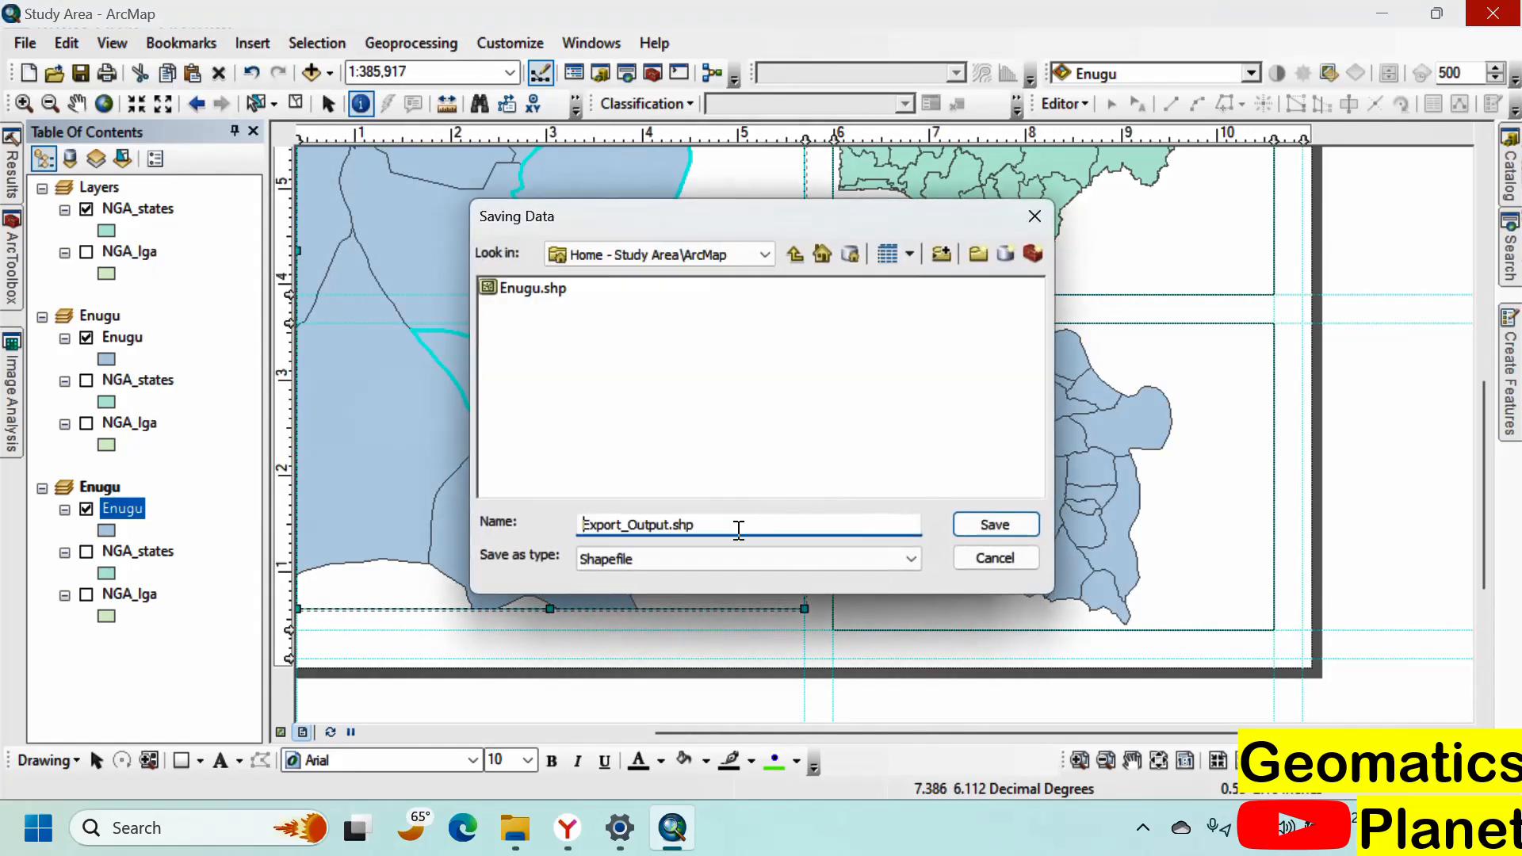
{"action": "left_click_drag", "start_coordinate": [738, 530], "coordinate": [426, 484]}
{"action": "type", "text": "N"}
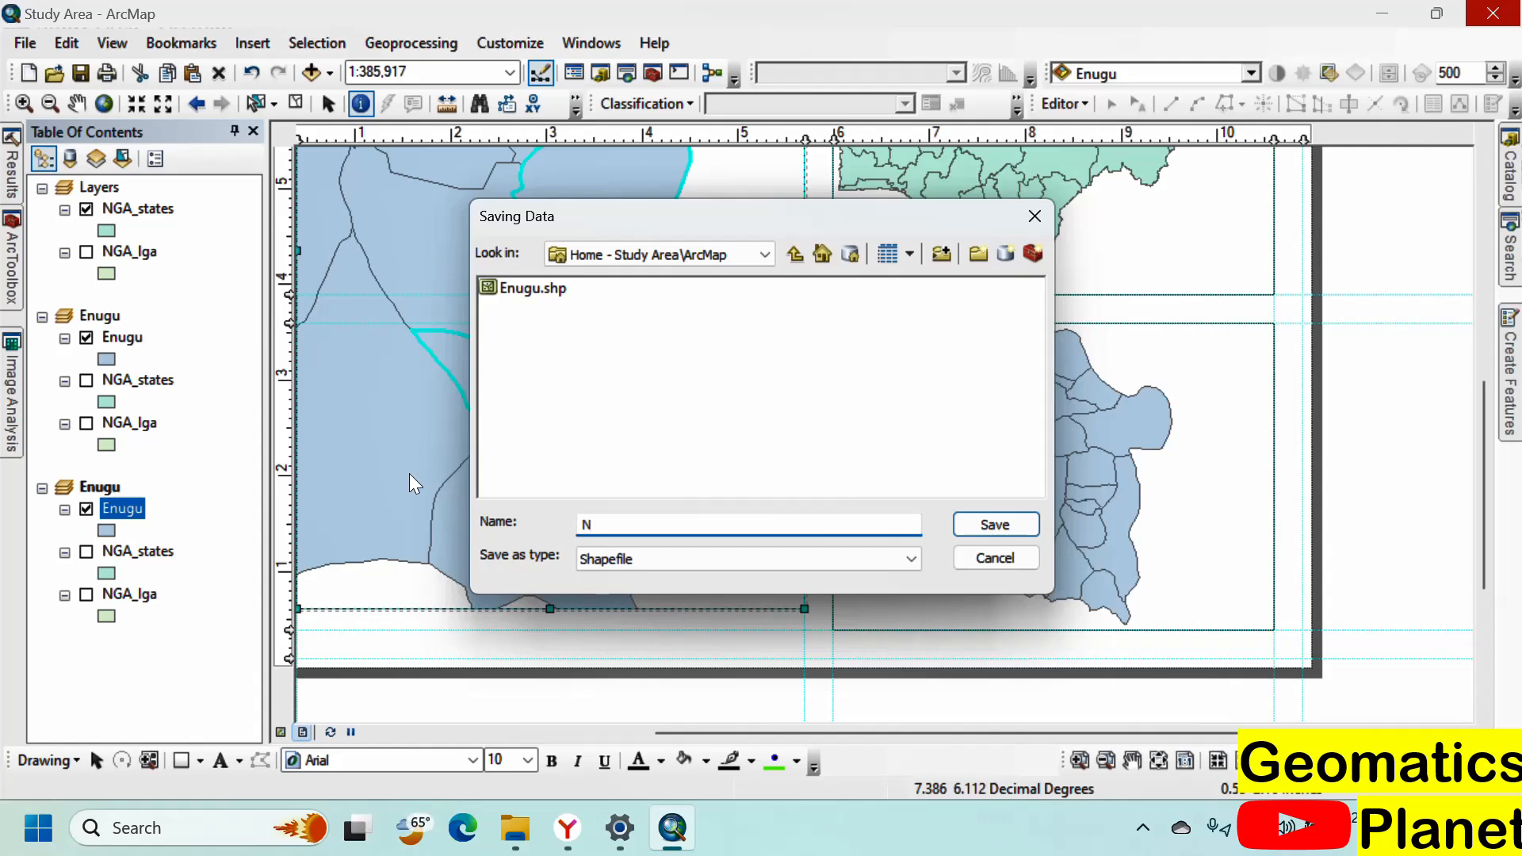
{"action": "type", "text": "kanu East"}
{"action": "left_click", "coordinate": [981, 520]}
{"action": "left_click", "coordinate": [797, 567]}
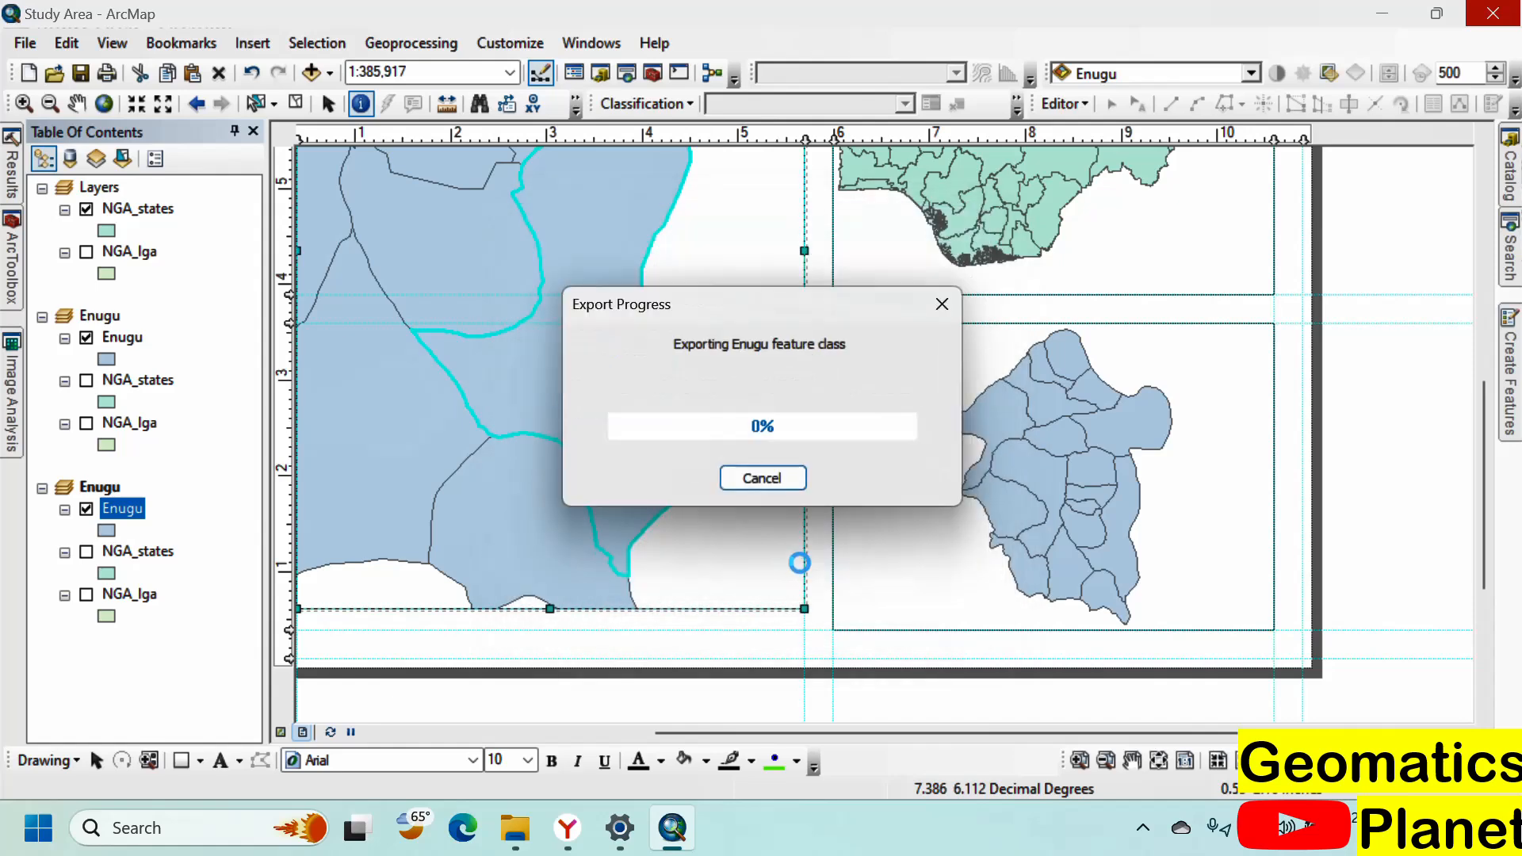
{"action": "left_click", "coordinate": [845, 498]}
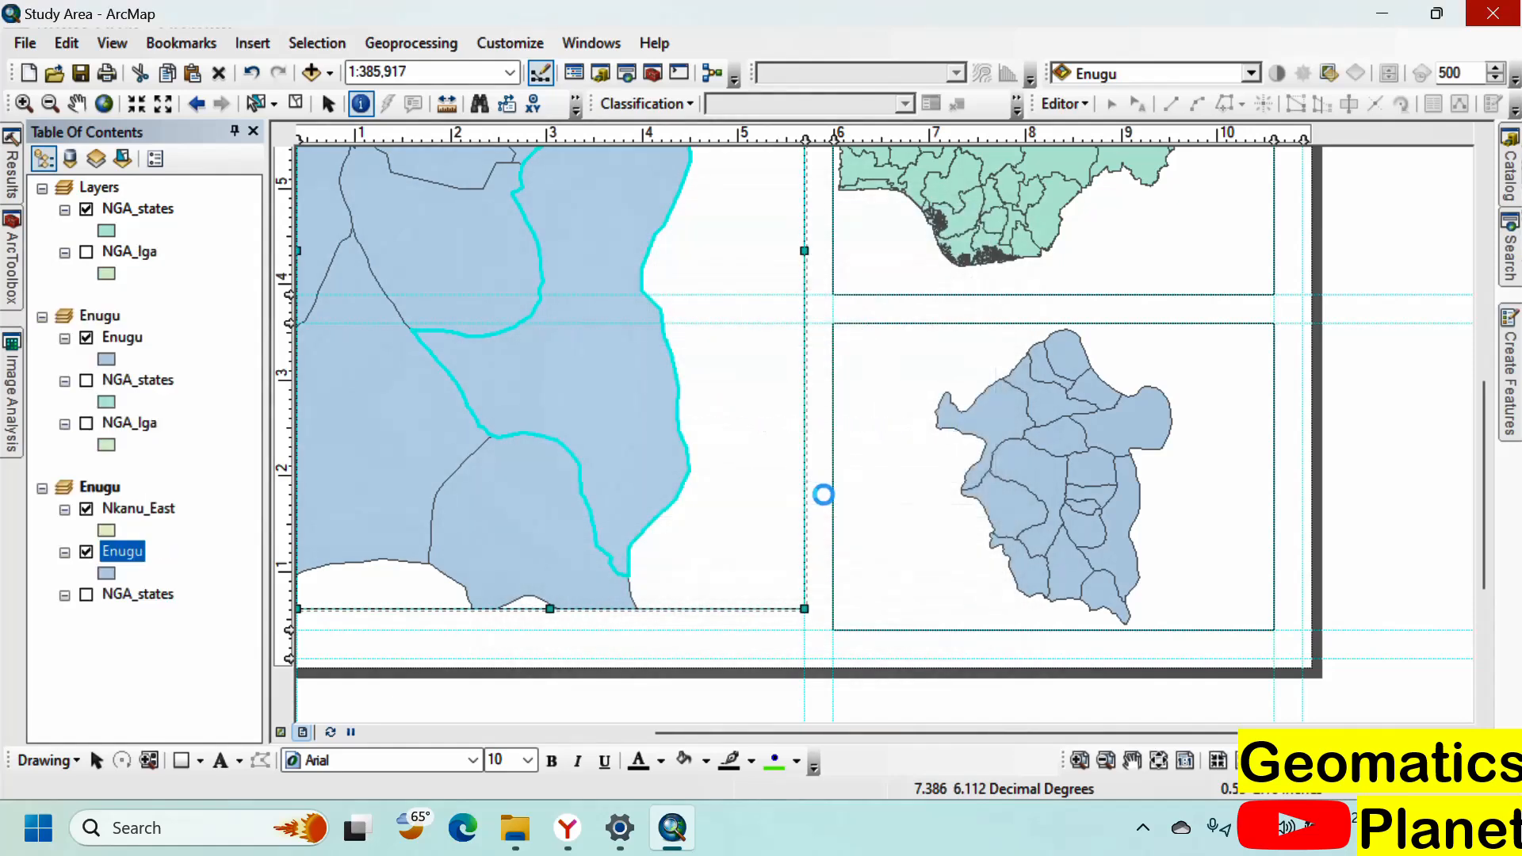
Step: Turn off the Enugu layer in the large data frame, show the whole page, and zoom to the Nkanu_East layer
{"action": "left_click", "coordinate": [87, 553]}
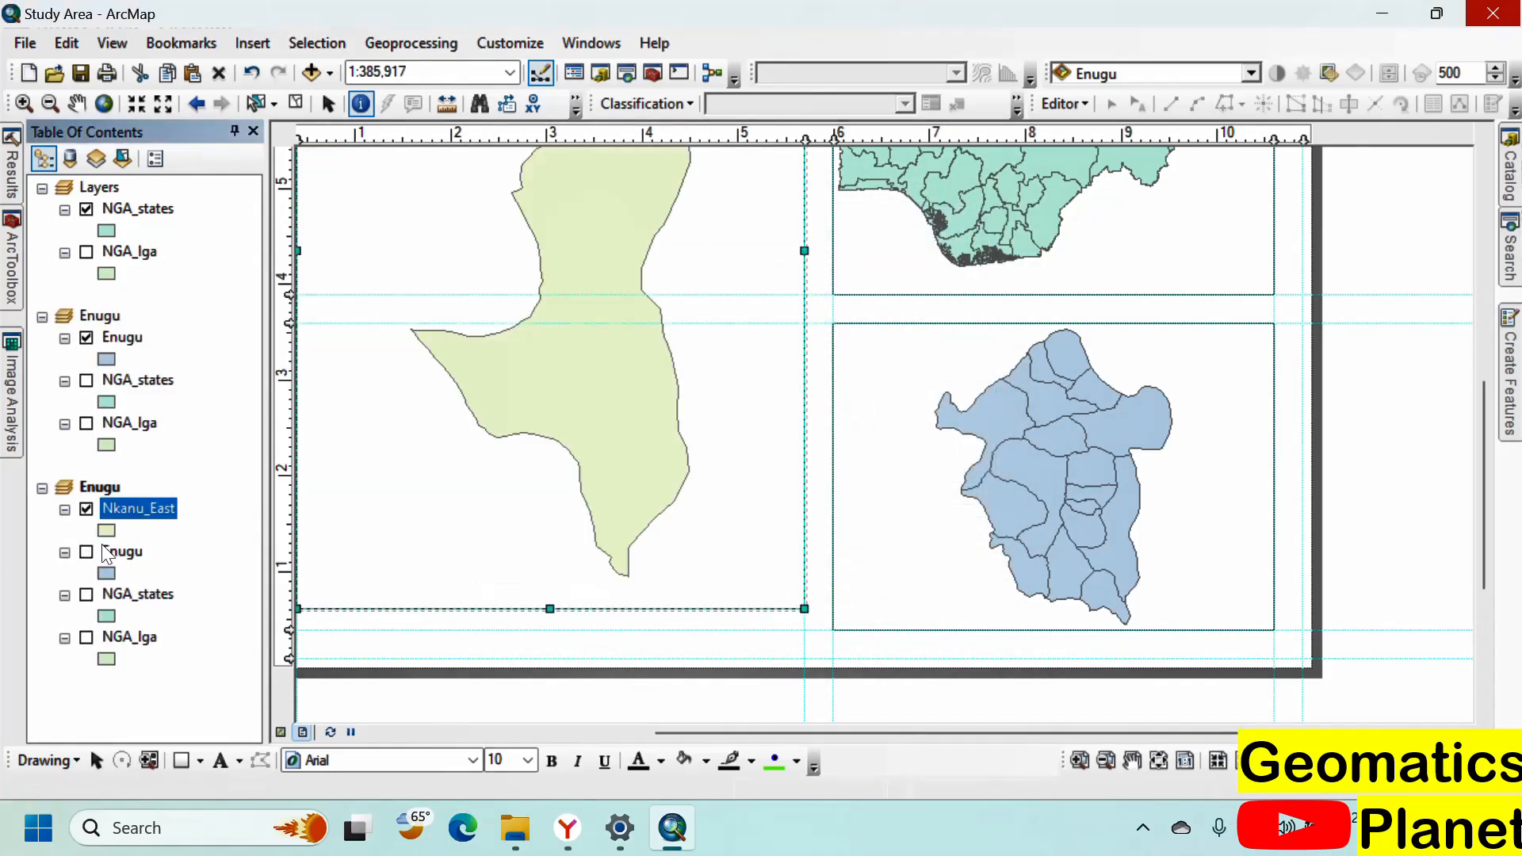
{"action": "left_click", "coordinate": [1182, 760]}
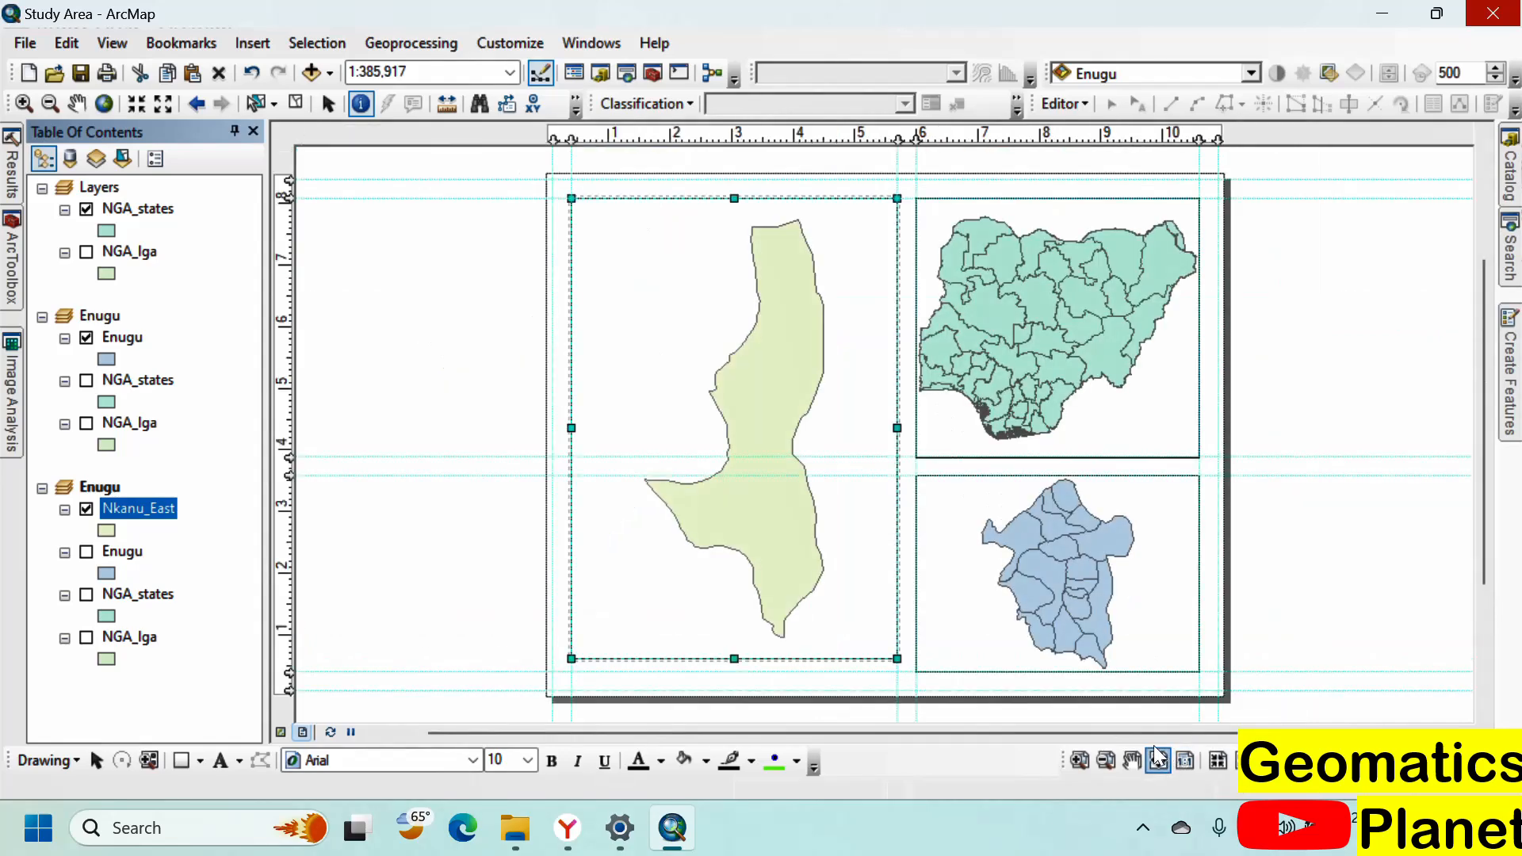
{"action": "right_click", "coordinate": [158, 511]}
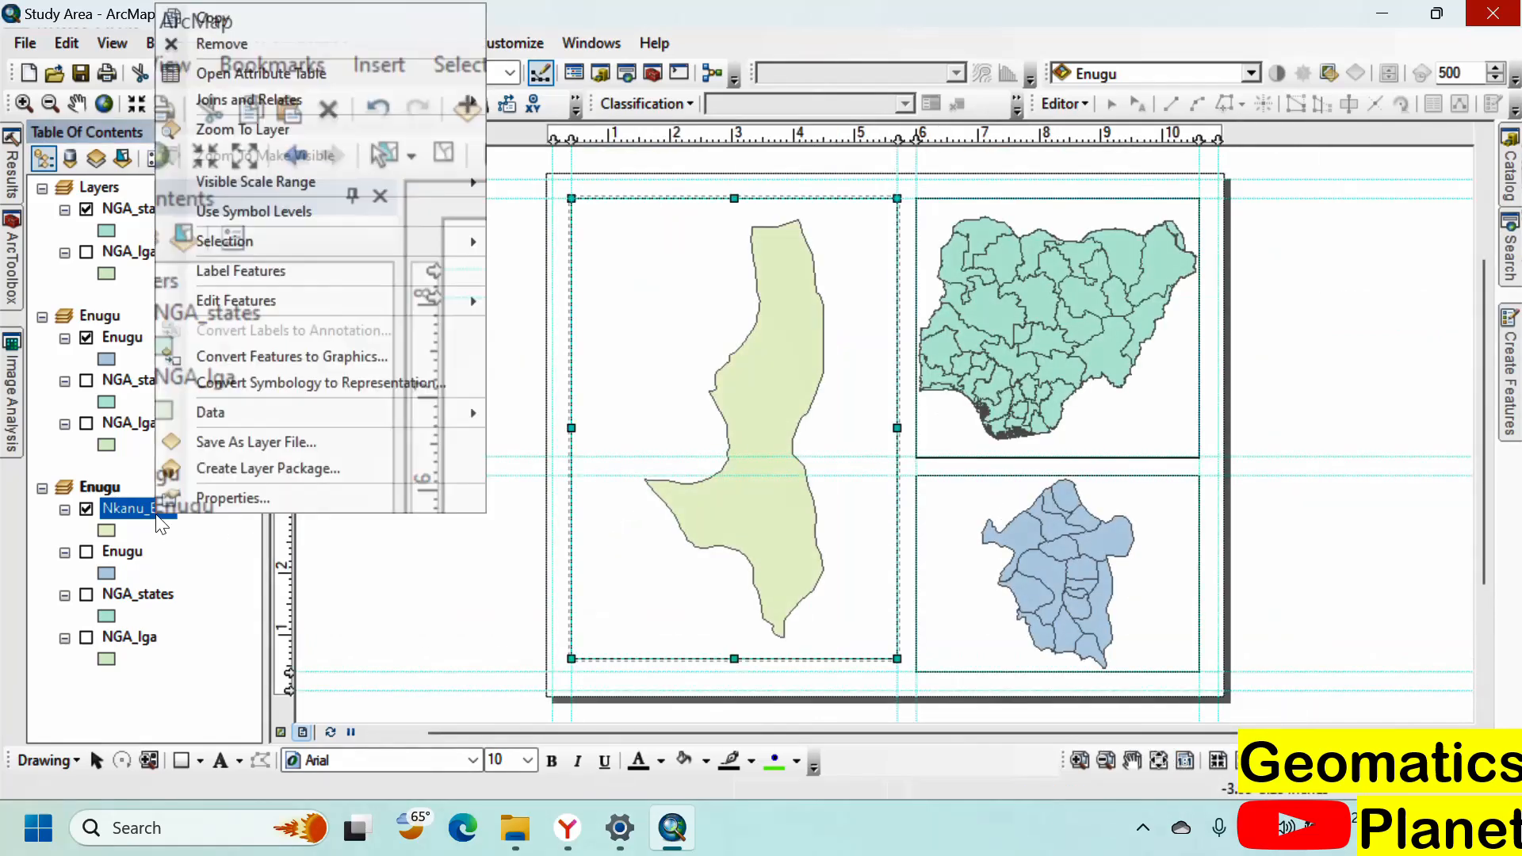
{"action": "left_click", "coordinate": [340, 129]}
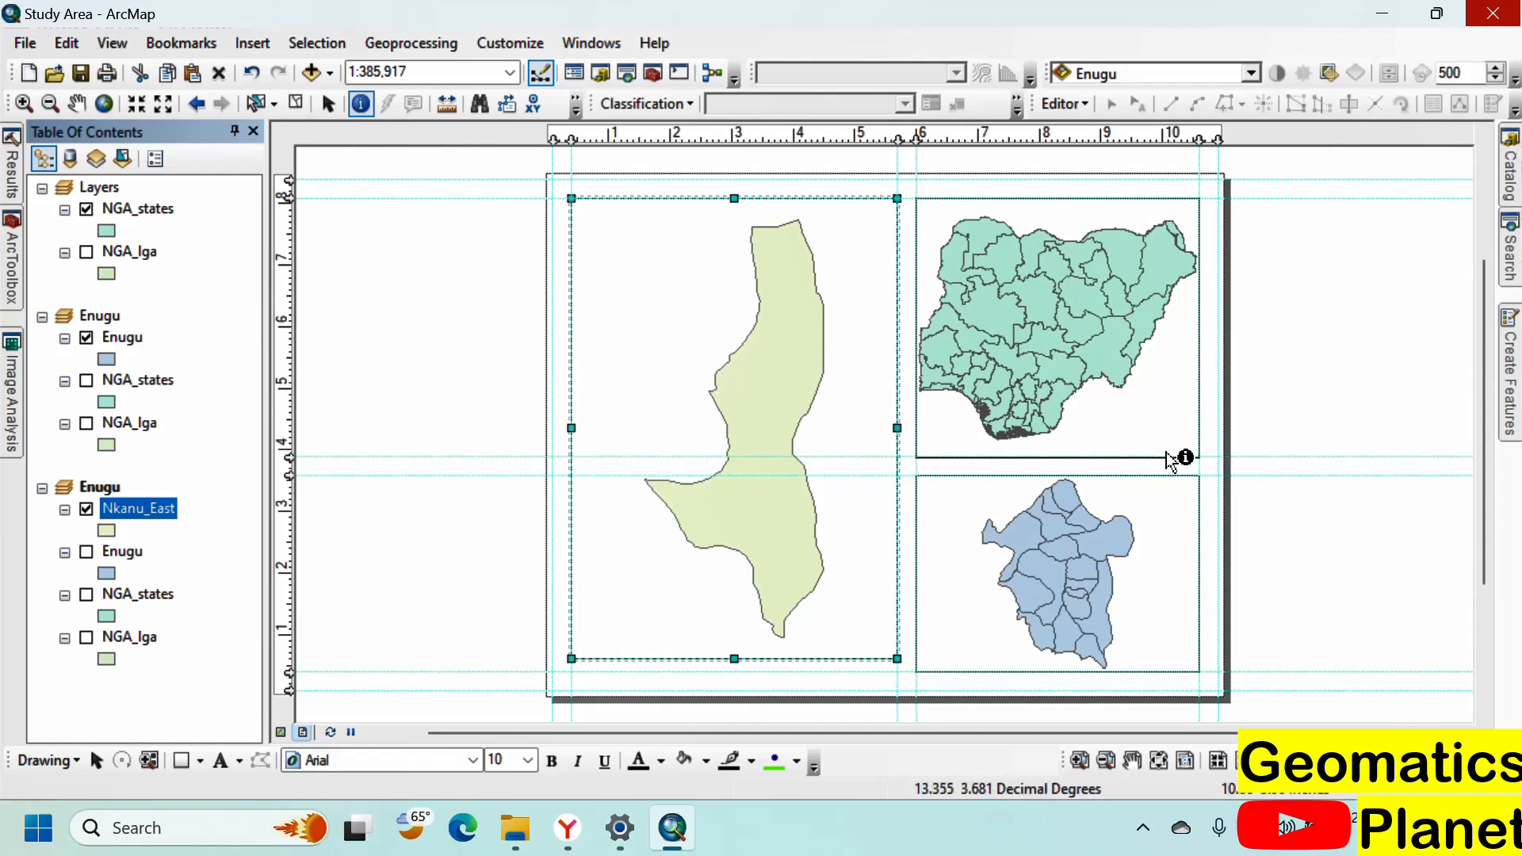
Step: Try map scales of 1:380,000, 1:370,000 and 1:350,000 for the large Nkanu East data frame
{"action": "left_click", "coordinate": [405, 76]}
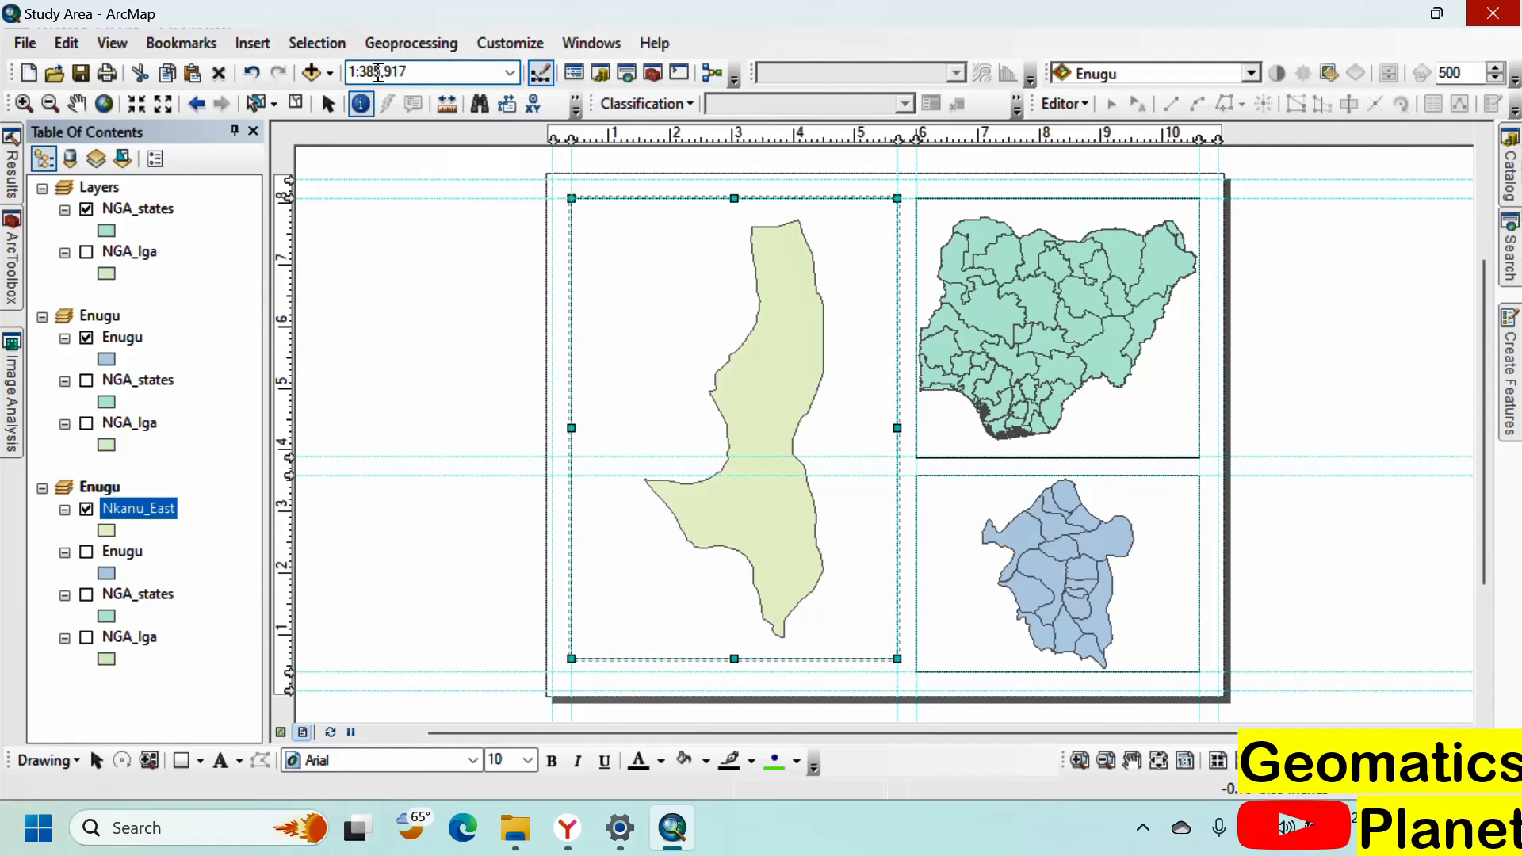
{"action": "left_click_drag", "start_coordinate": [378, 72], "coordinate": [461, 80]}
{"action": "type", "text": "0000"}
{"action": "key", "text": "Return"}
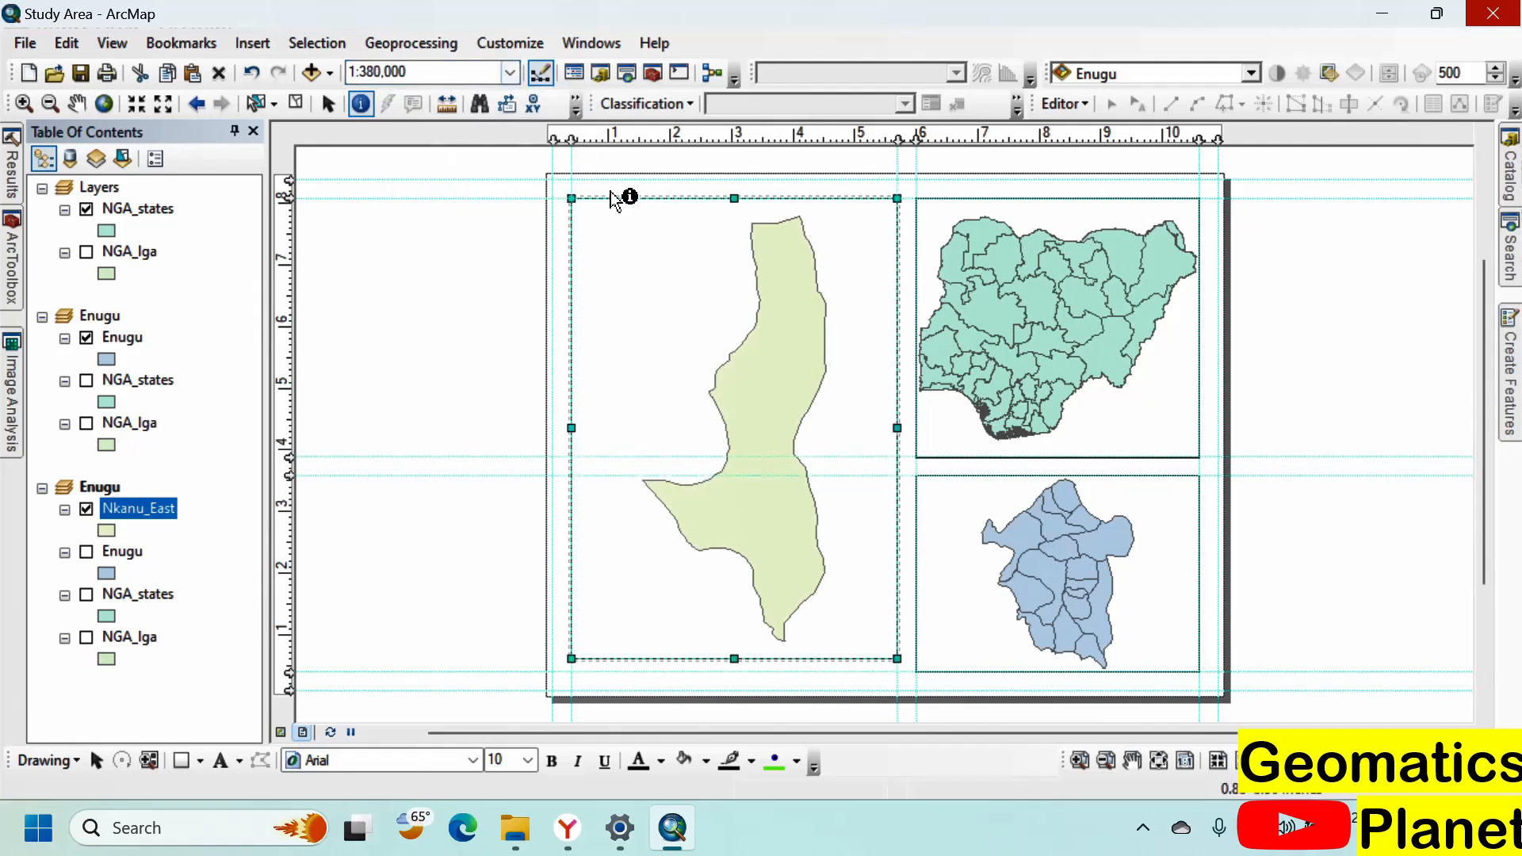
{"action": "left_click", "coordinate": [377, 72]}
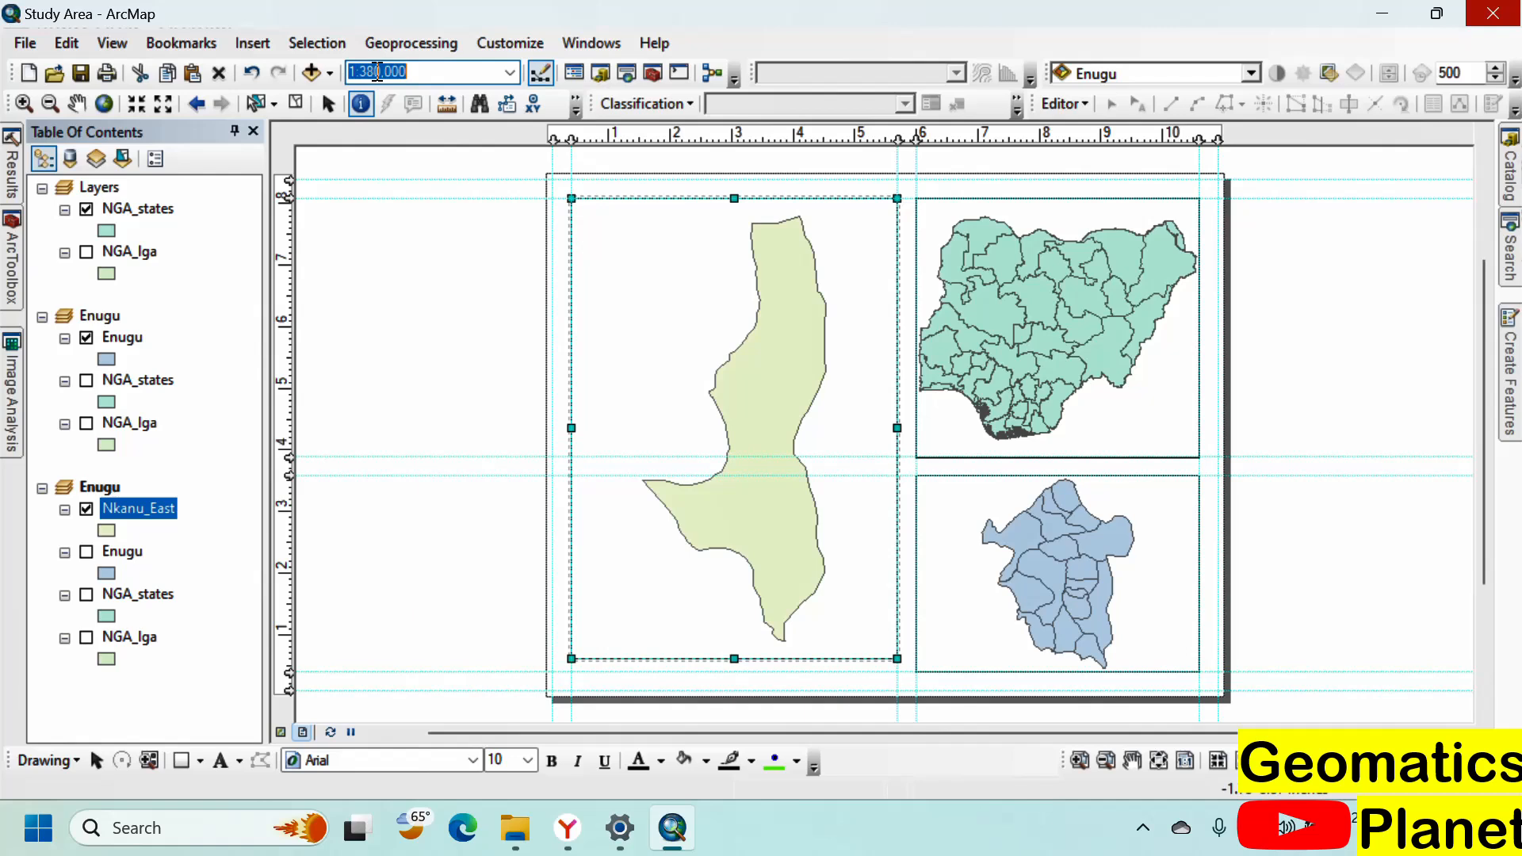
{"action": "left_click", "coordinate": [377, 72]}
{"action": "key", "text": "Return"}
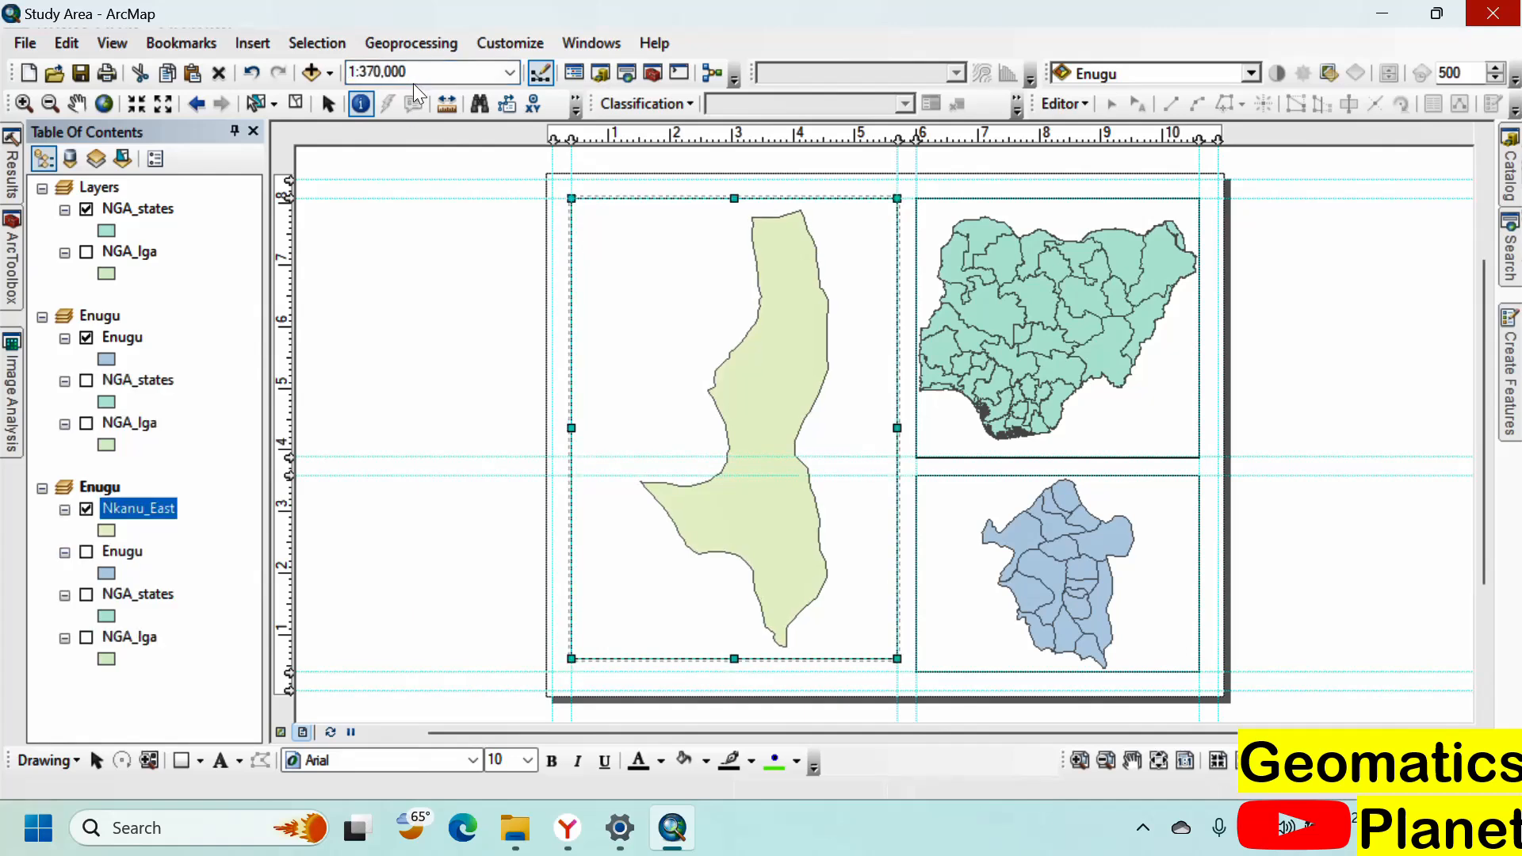
{"action": "left_click", "coordinate": [375, 72]}
{"action": "left_click", "coordinate": [375, 71]}
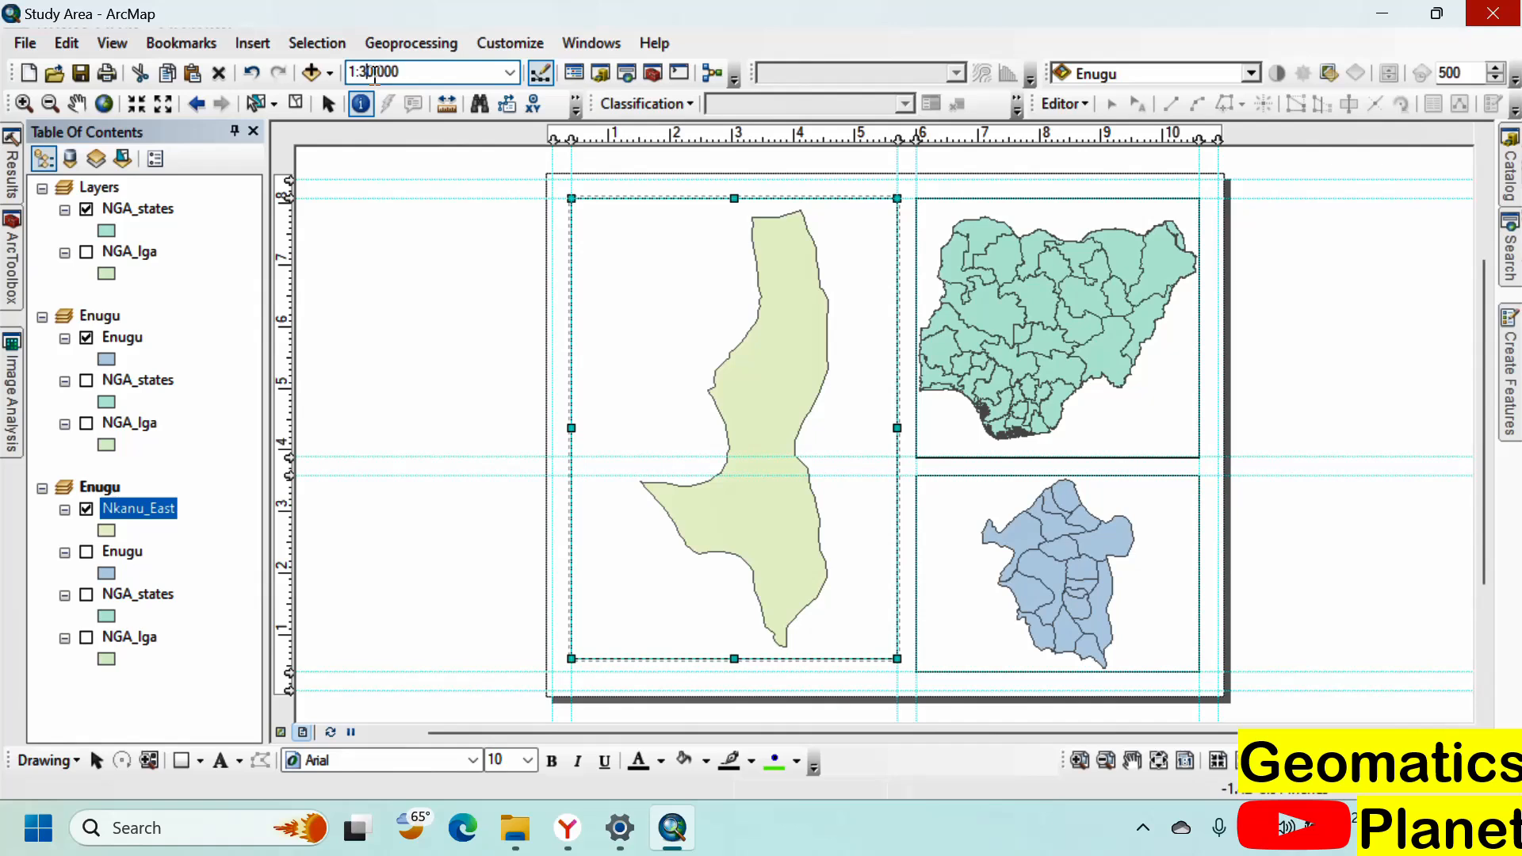
{"action": "type", "text": "50,"}
{"action": "key", "text": "Return"}
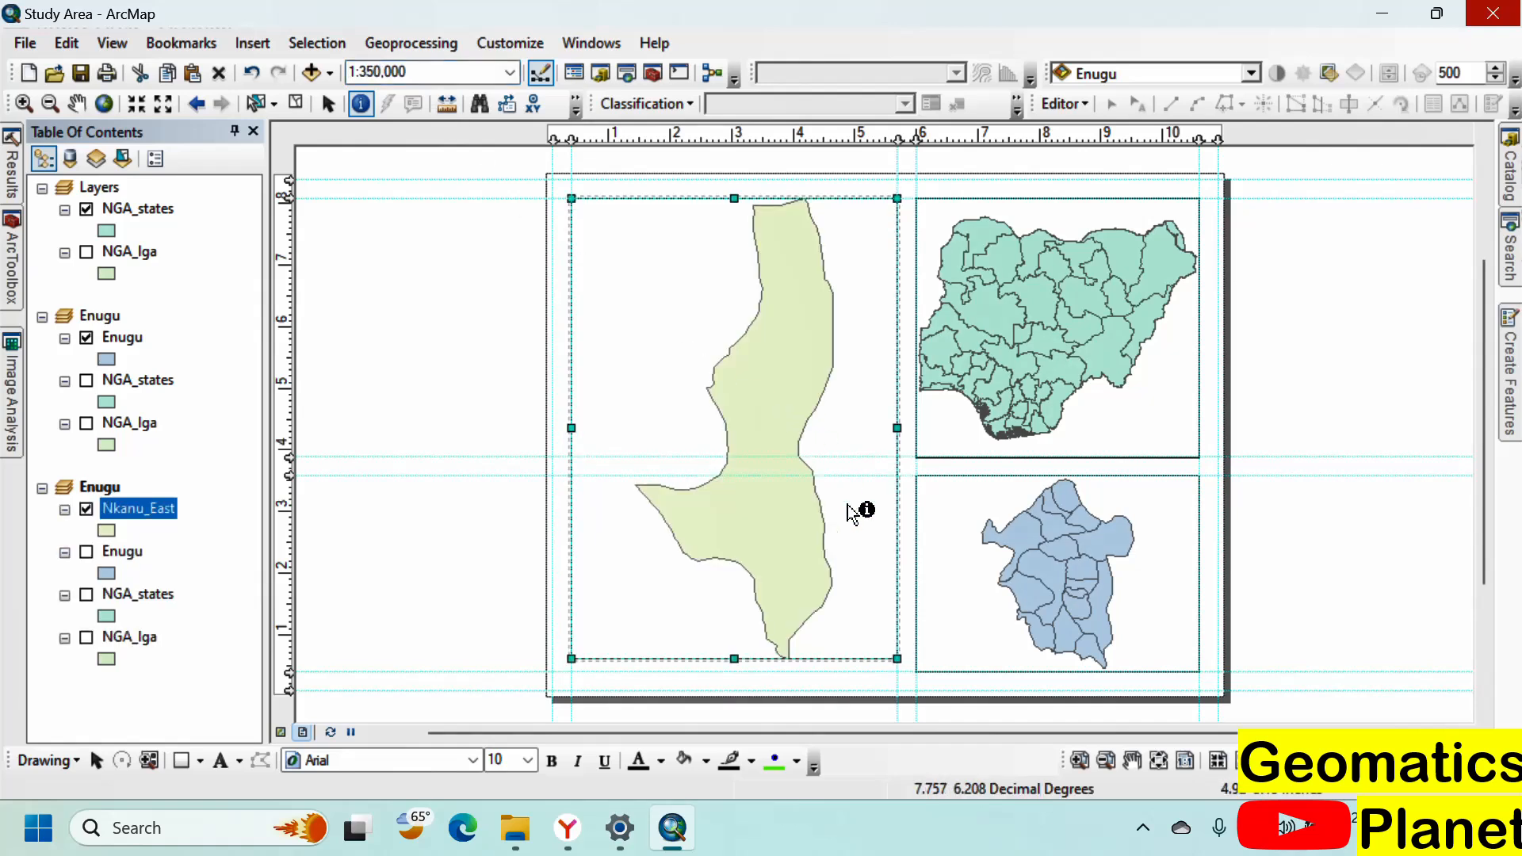
Step: Set the large data frame's scale to 1:360,000 and pan the Nkanu East polygon to the middle of the frame
{"action": "left_click", "coordinate": [377, 72]}
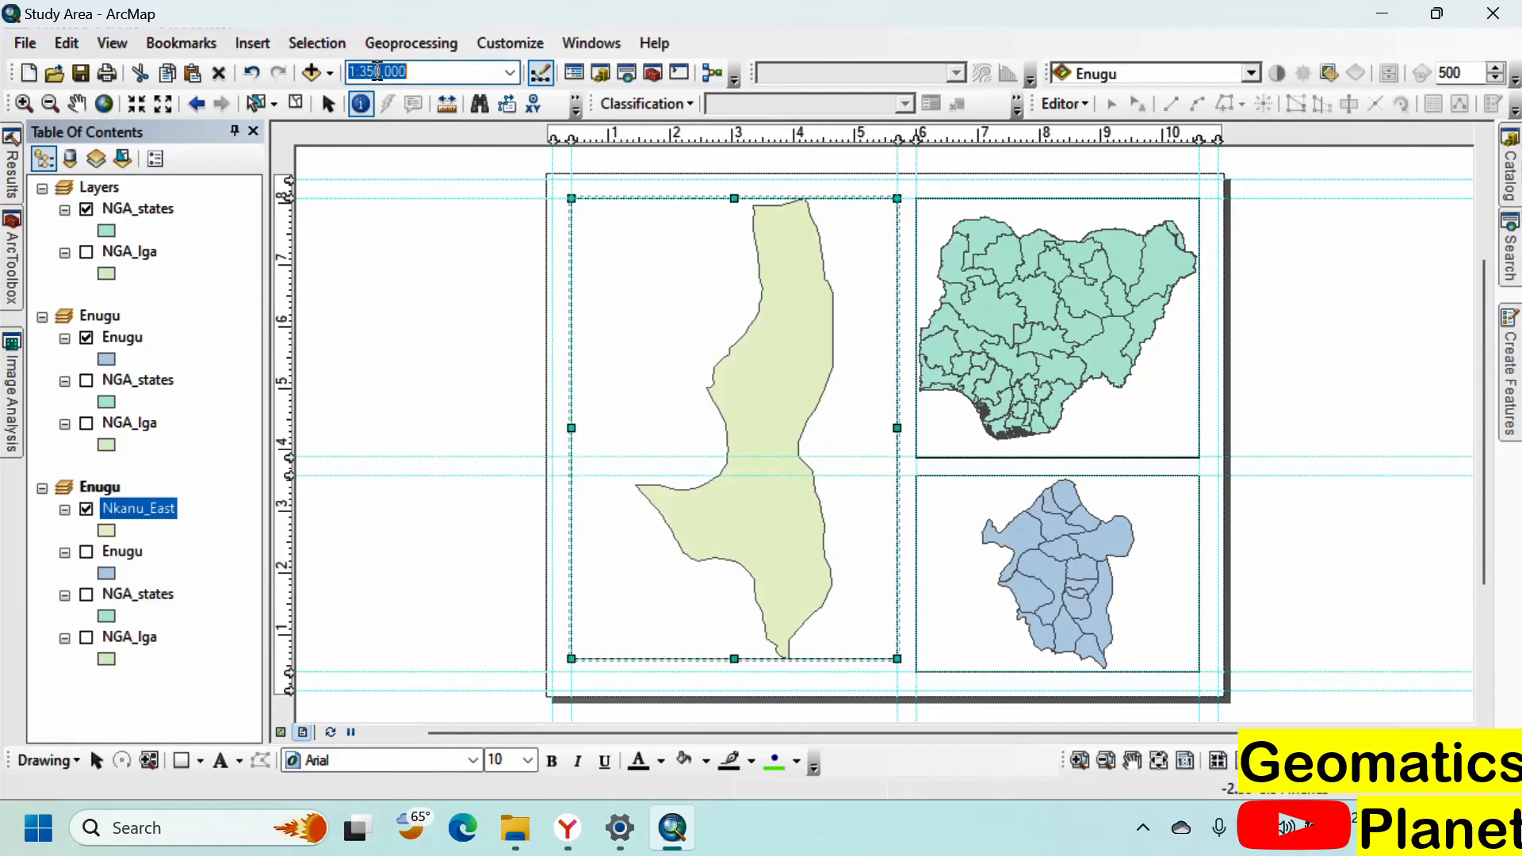
{"action": "left_click", "coordinate": [380, 71]}
{"action": "type", "text": "6"}
{"action": "key", "text": "Return"}
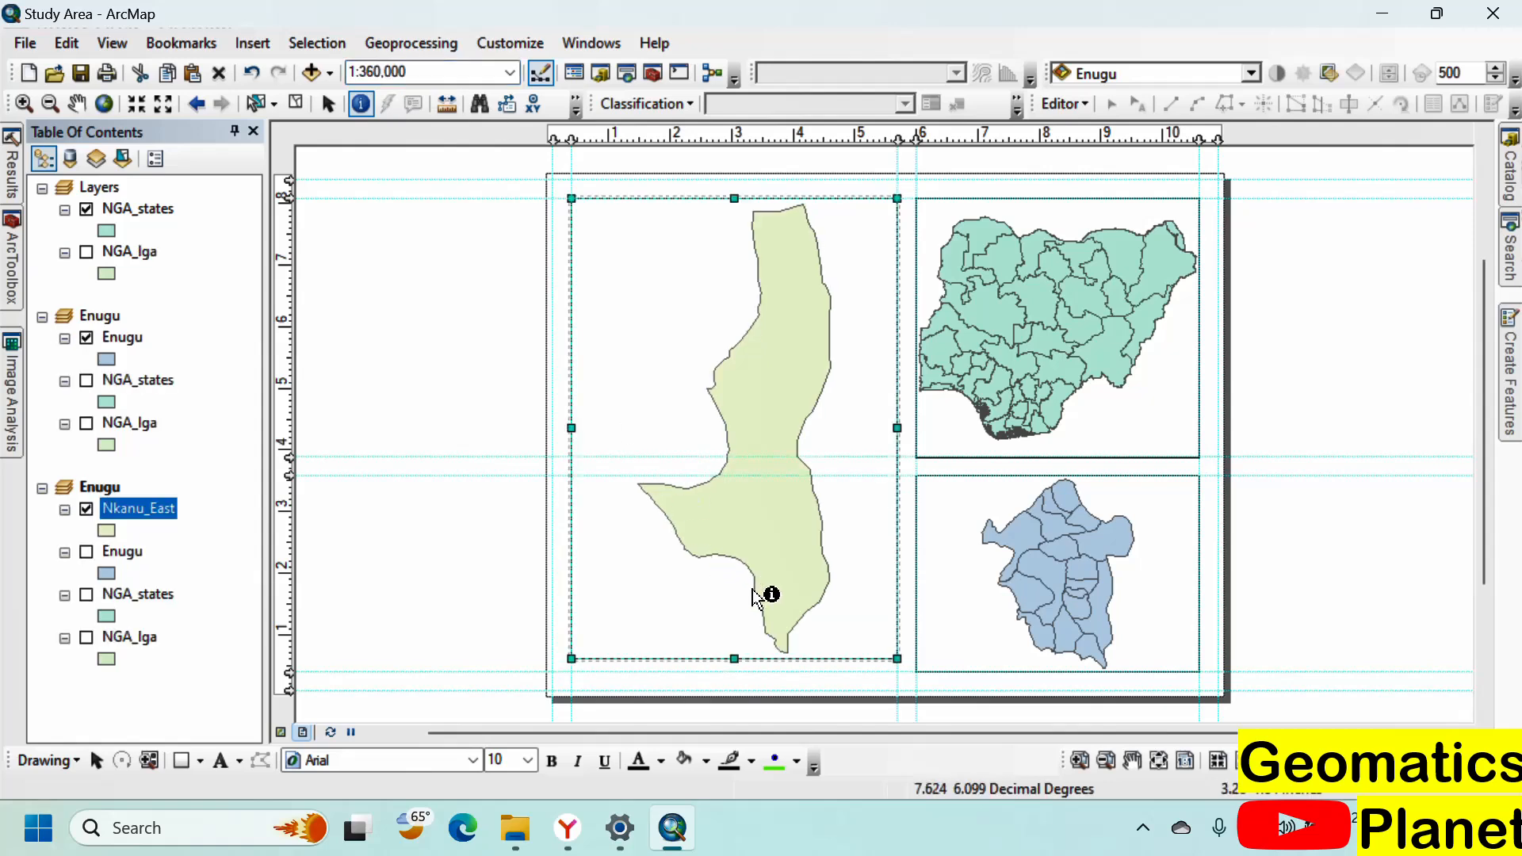
{"action": "left_click", "coordinate": [77, 104]}
{"action": "left_click_drag", "start_coordinate": [751, 420], "coordinate": [727, 416]}
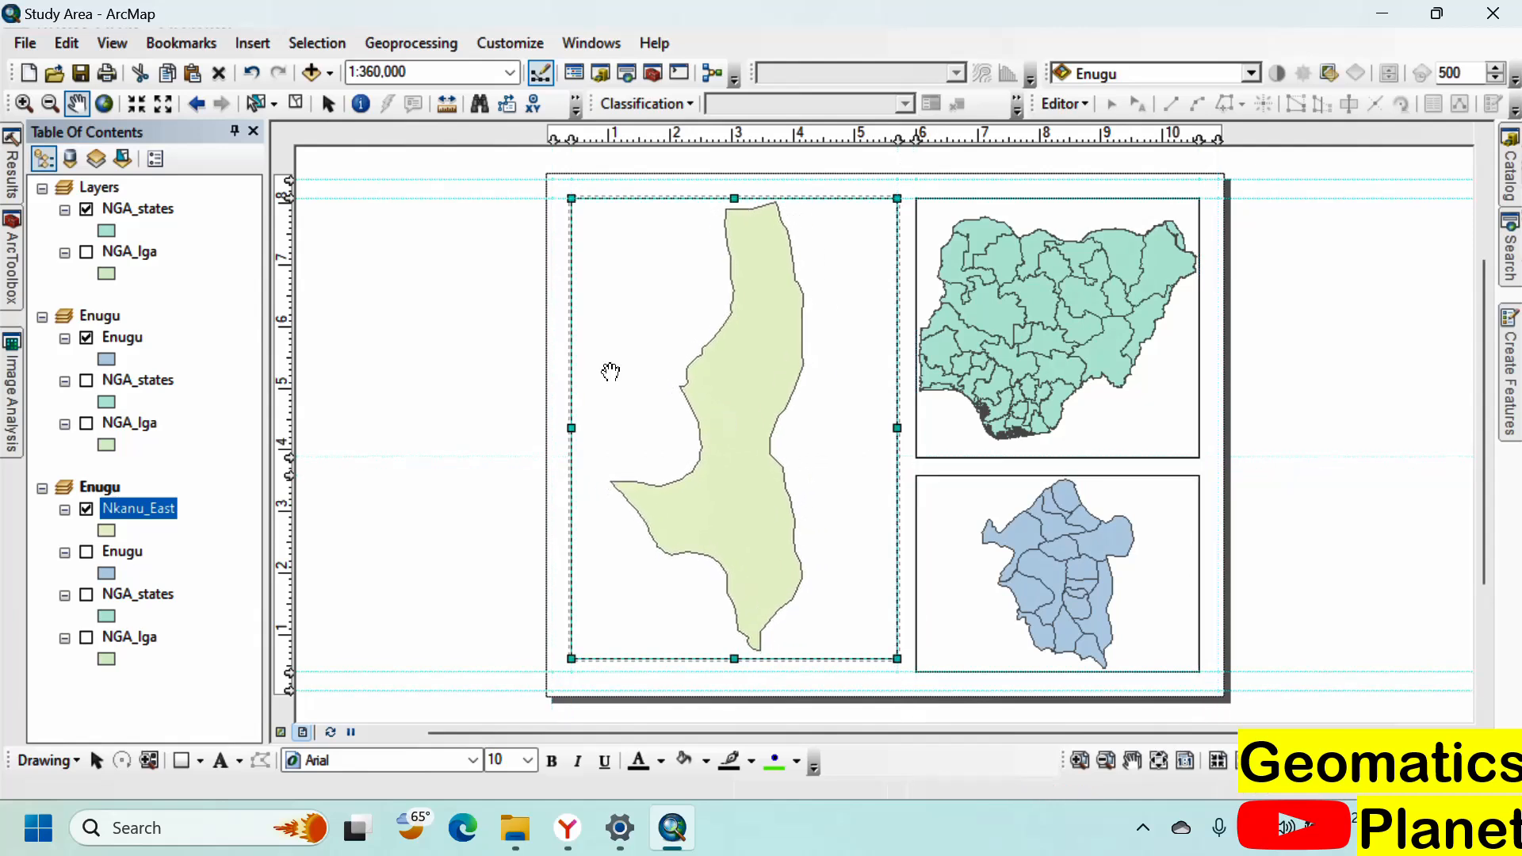
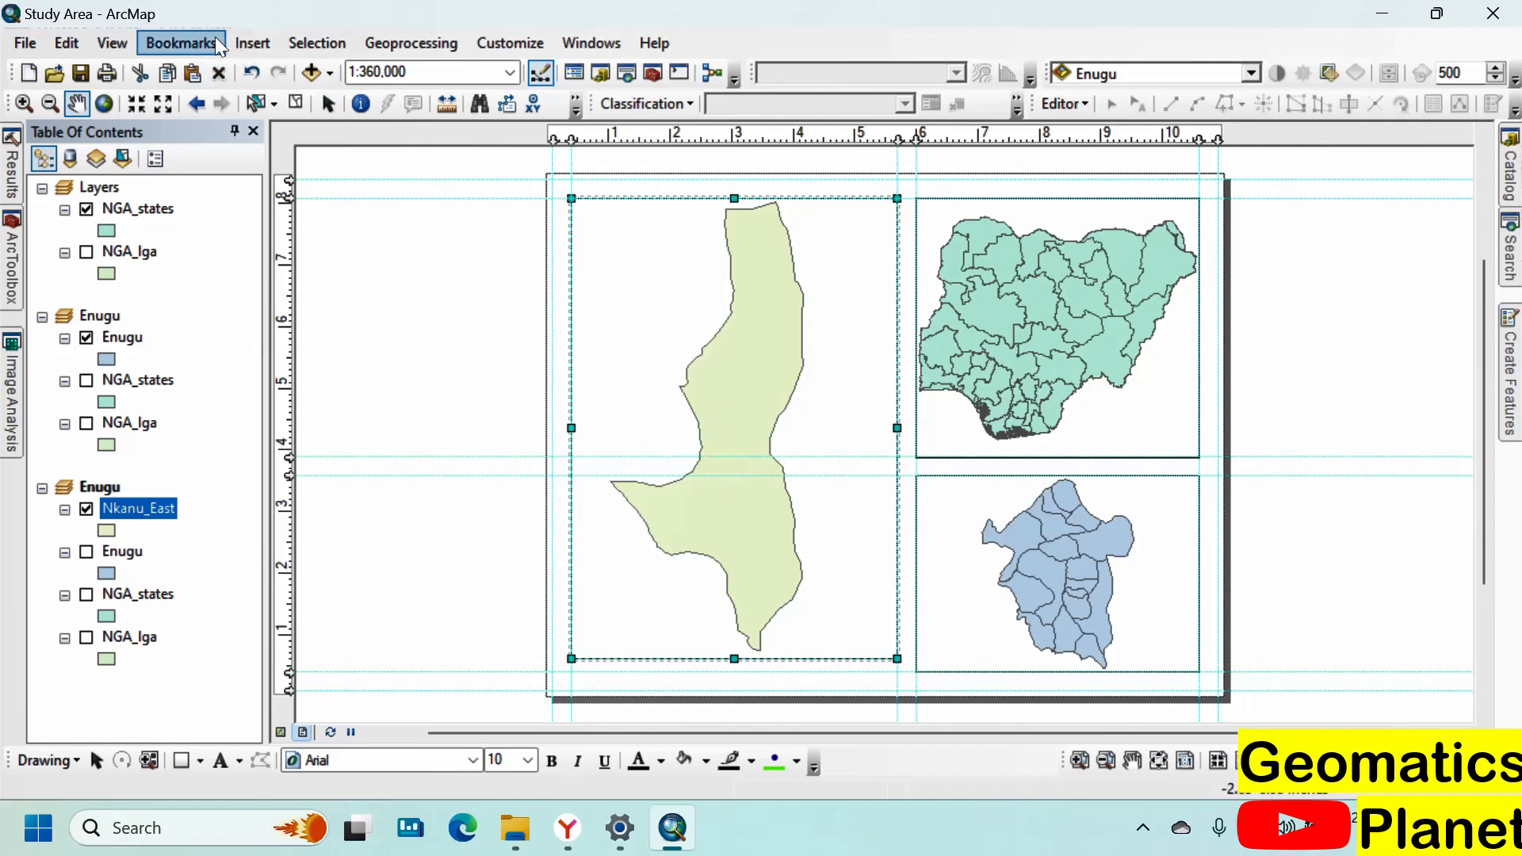
Step: Create a bookmark named Nkanu East for the large data frame's view and nudge the map slightly within the frame
{"action": "left_click", "coordinate": [181, 43]}
{"action": "left_click", "coordinate": [211, 69]}
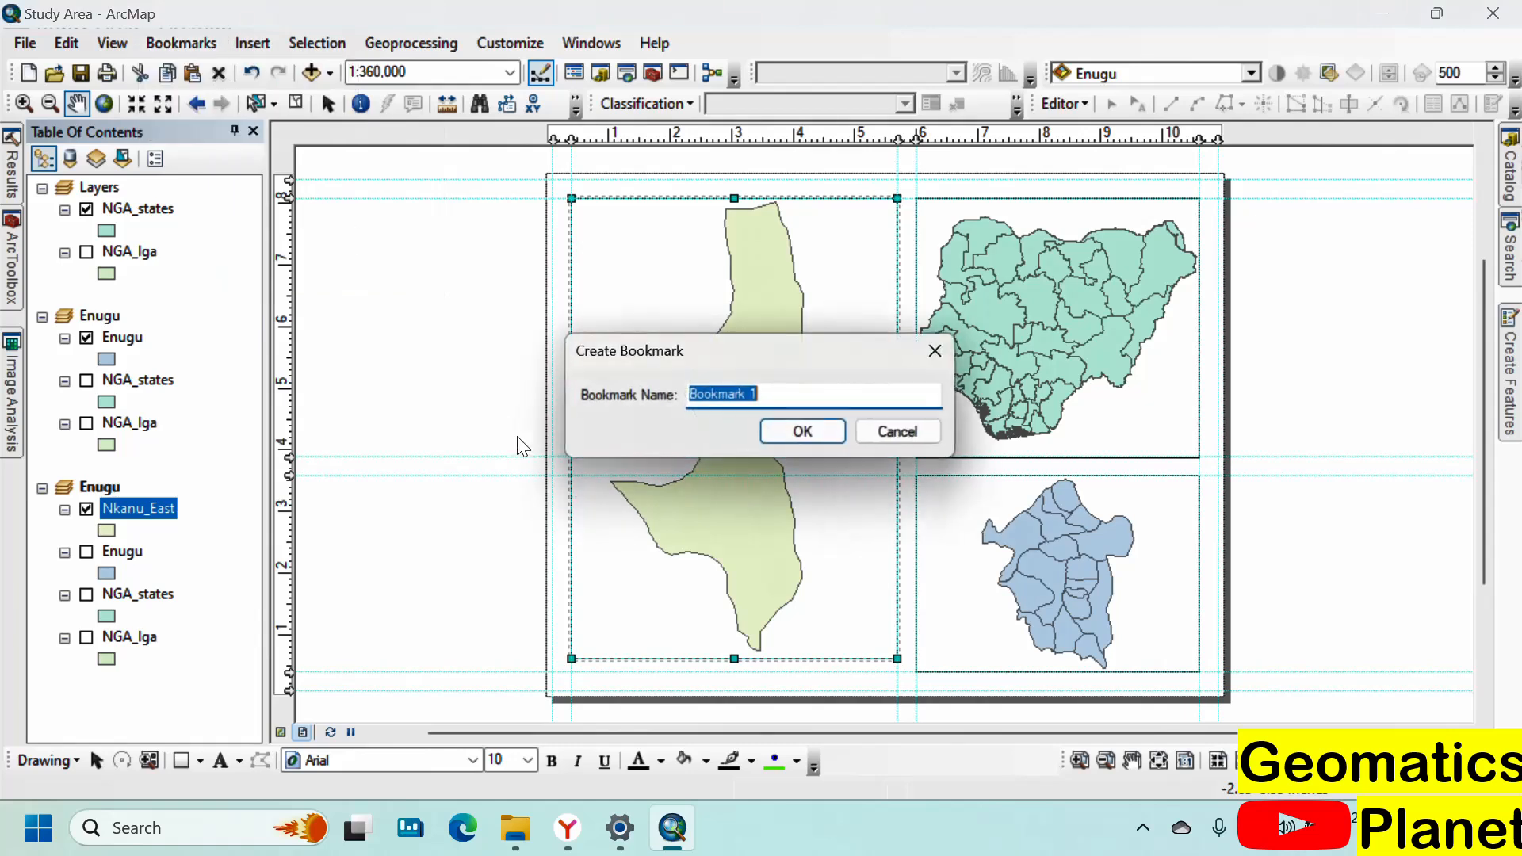
{"action": "type", "text": "N"}
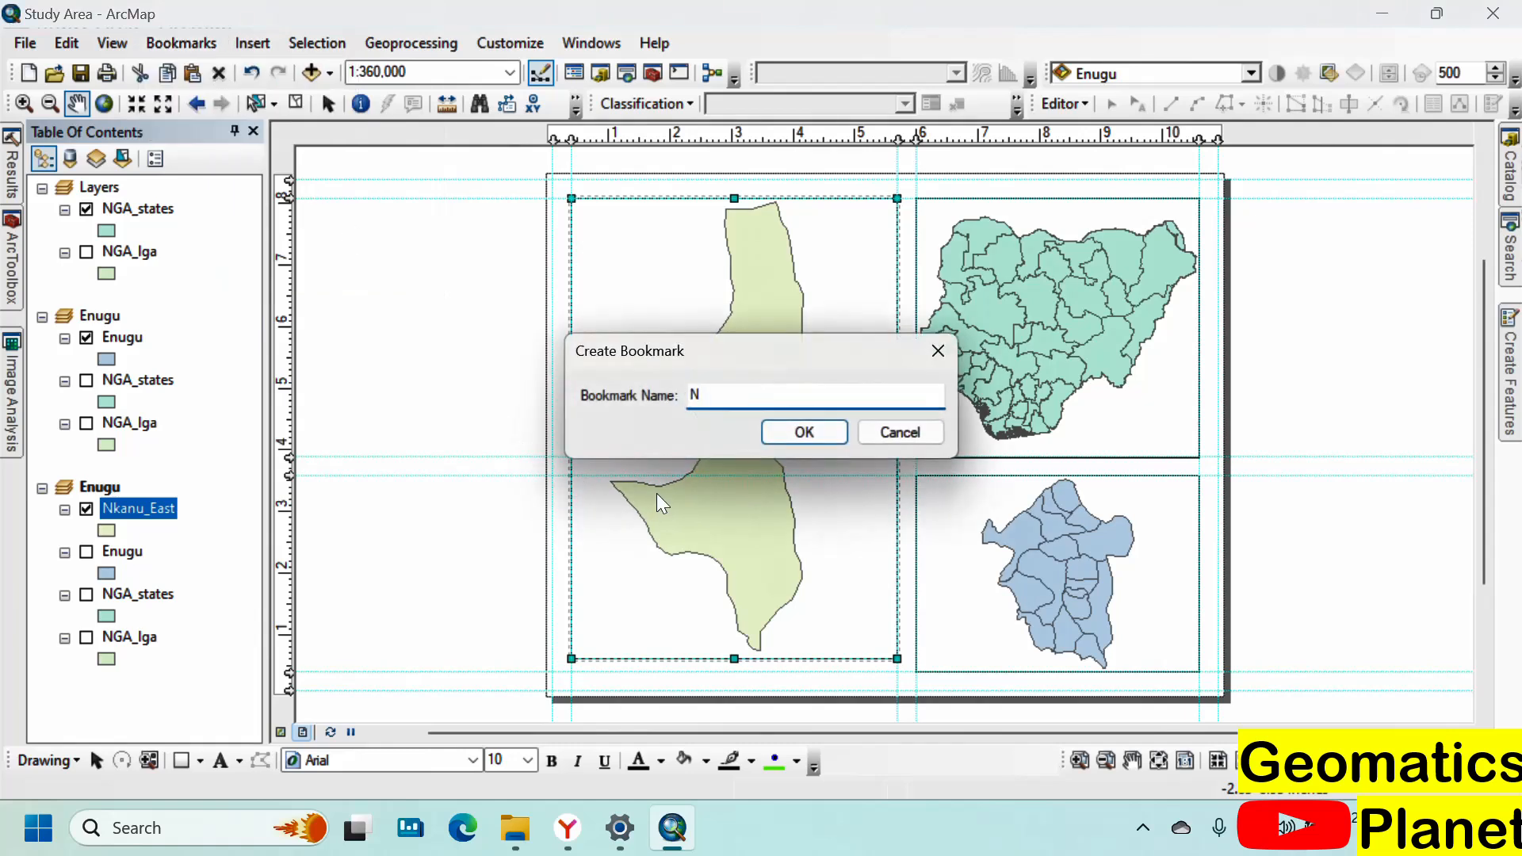
{"action": "type", "text": "kanu East"}
{"action": "left_click", "coordinate": [805, 436]}
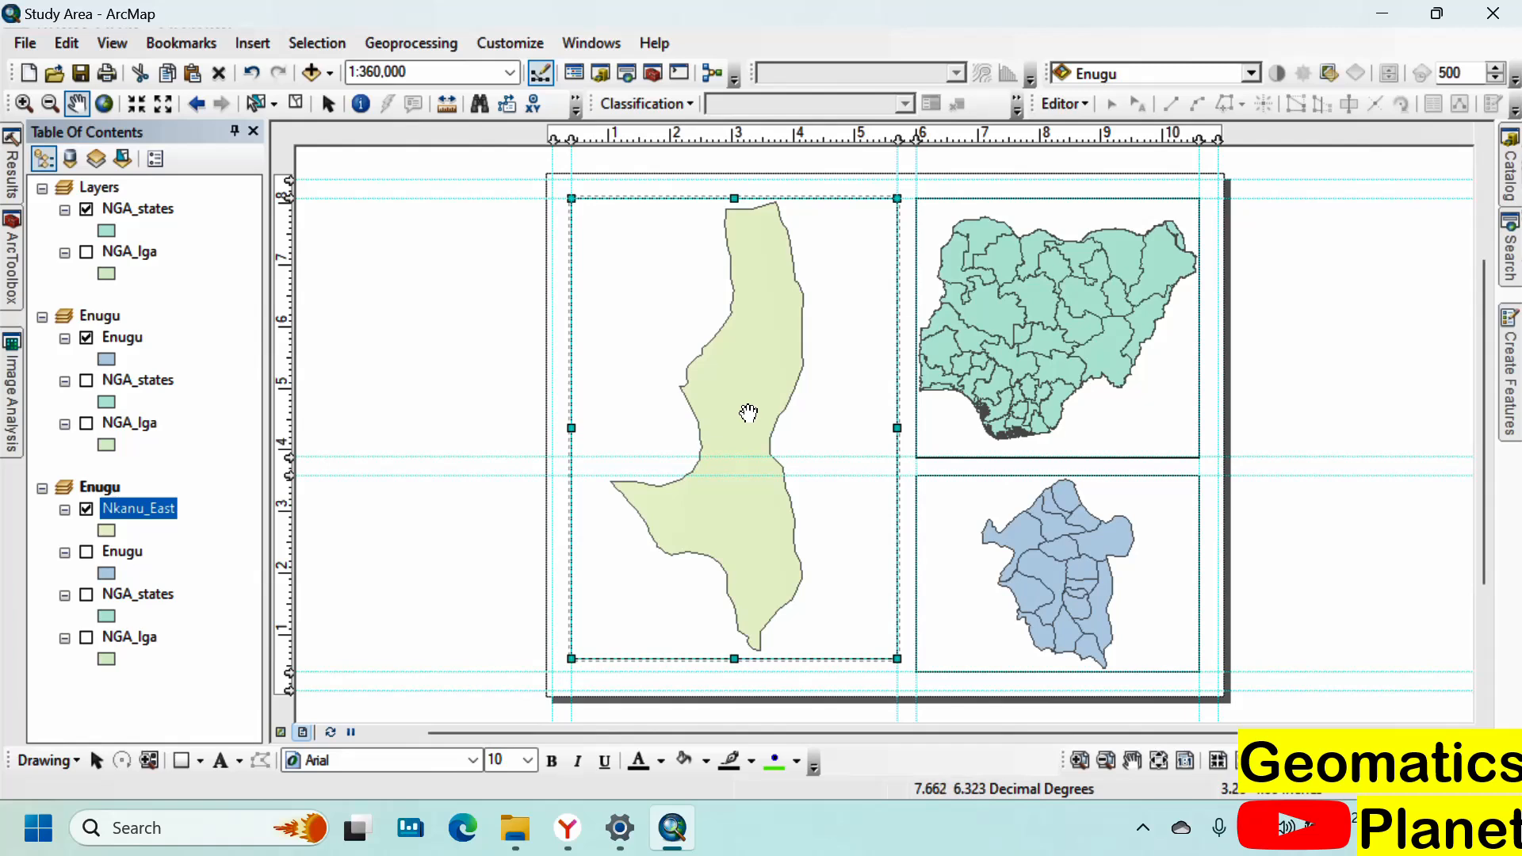
{"action": "left_click_drag", "start_coordinate": [750, 411], "coordinate": [757, 403]}
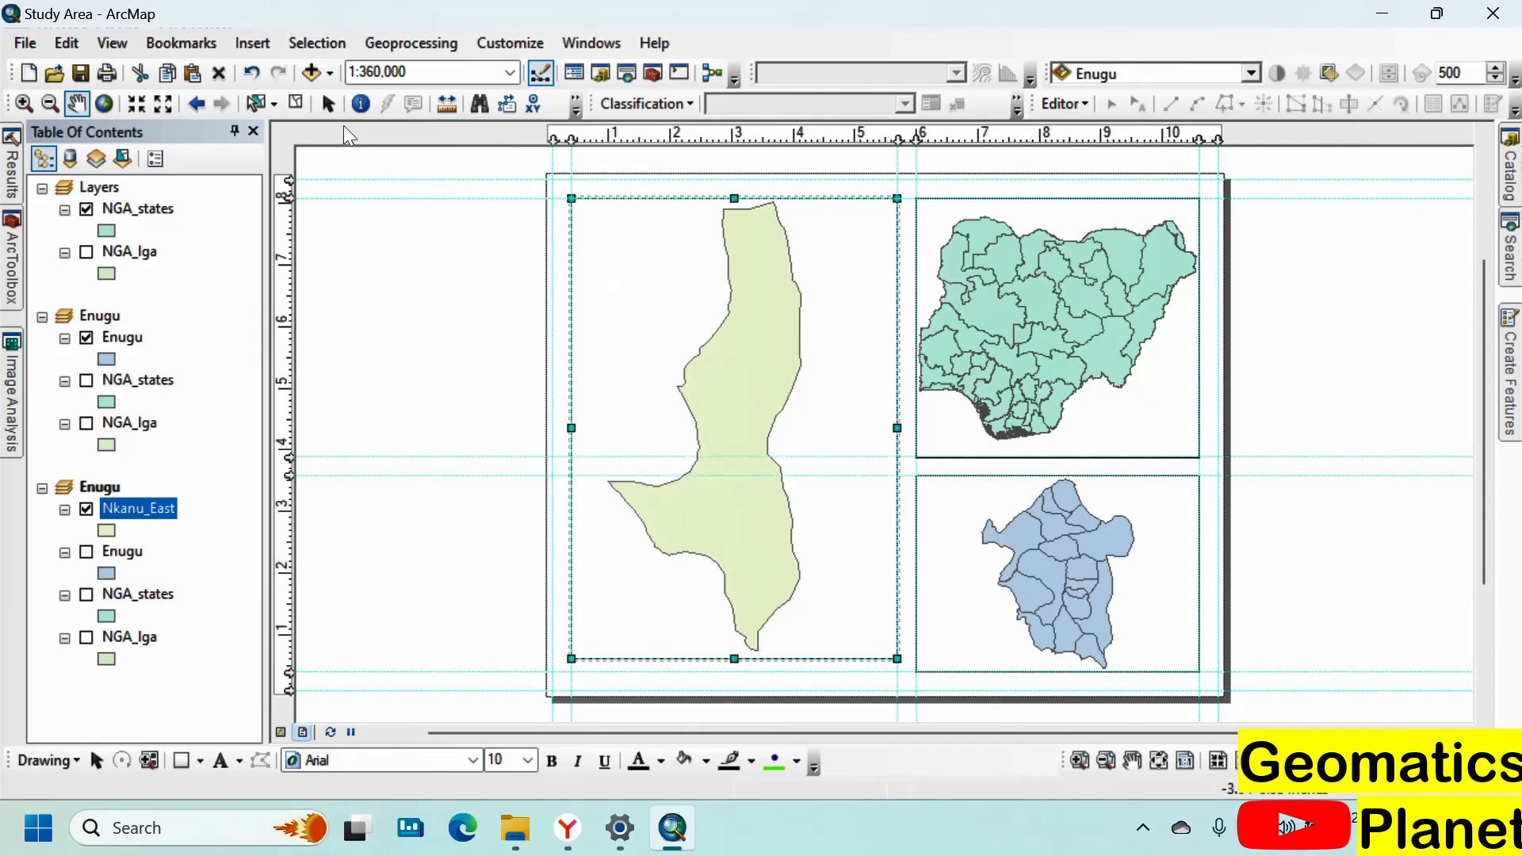
Step: Activate the small Enugu data frame and check which bookmarks it holds
{"action": "left_click", "coordinate": [328, 104]}
{"action": "left_click", "coordinate": [1107, 565]}
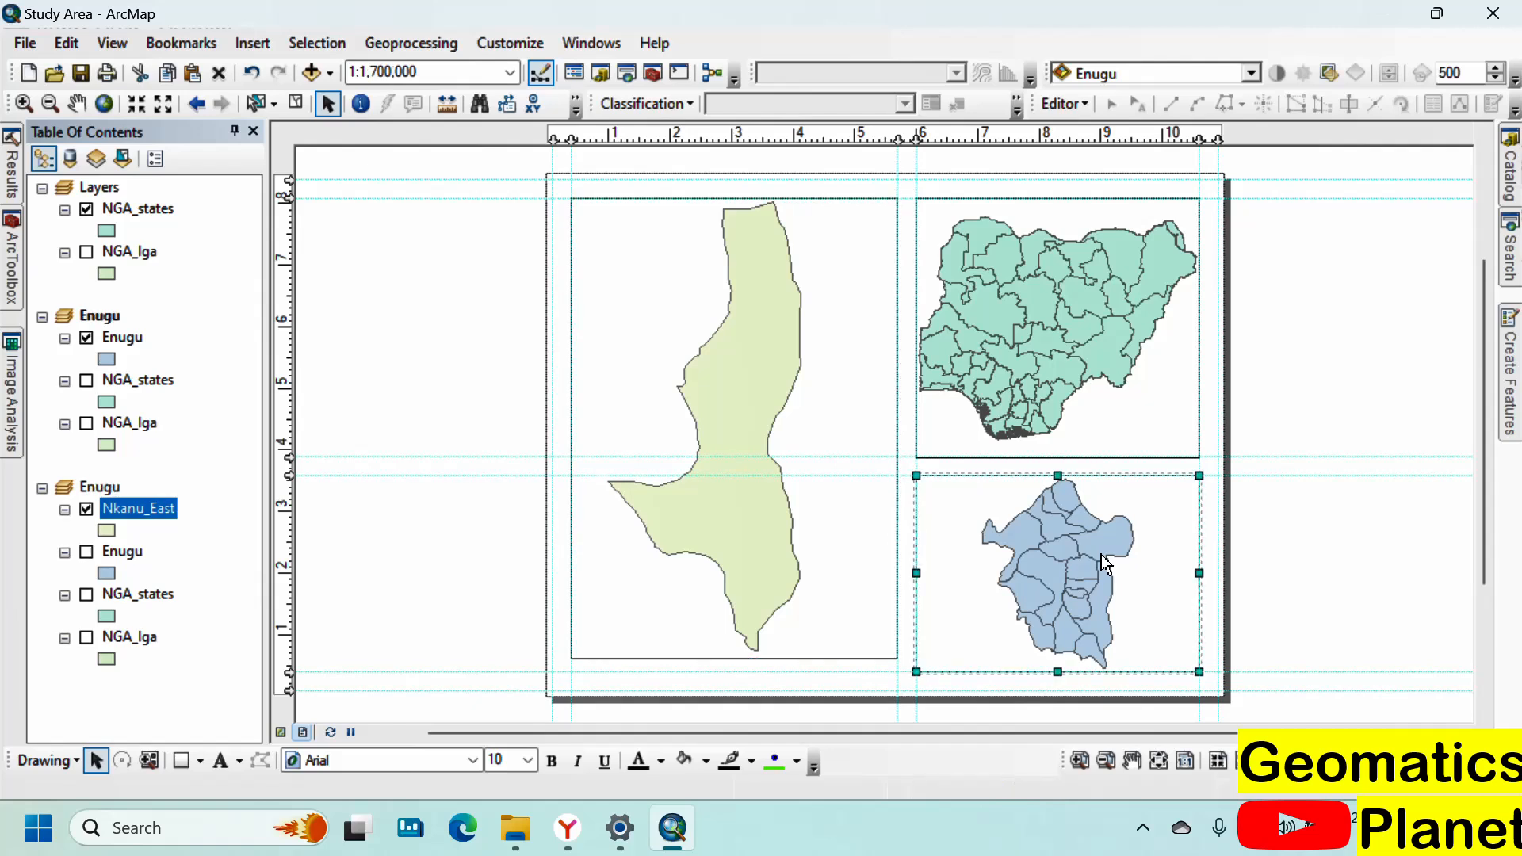
{"action": "left_click", "coordinate": [206, 47]}
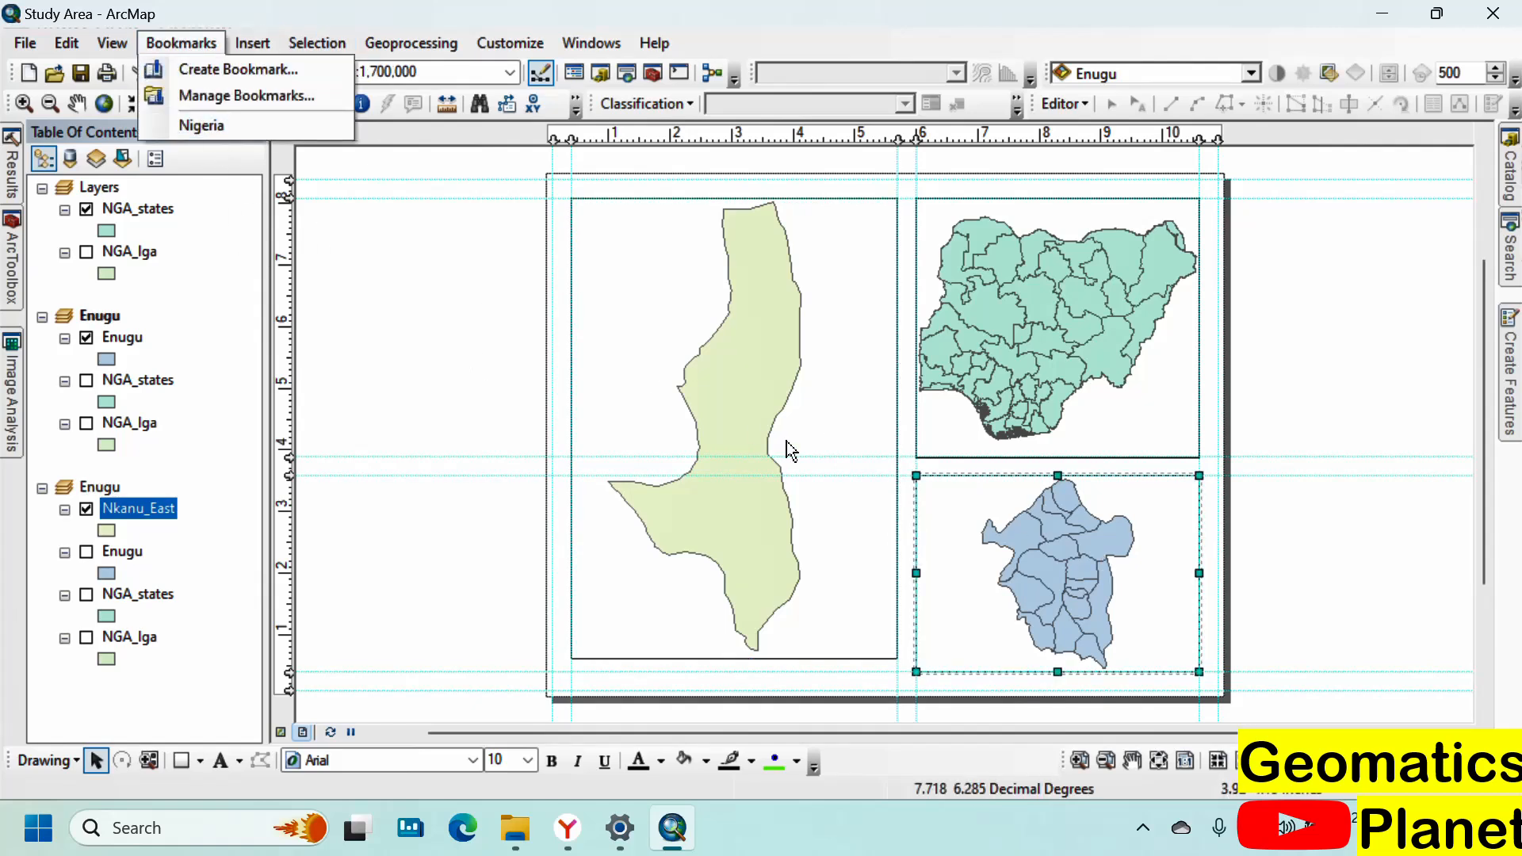
Step: Remove the Nigeria bookmark from the large Nkanu East data frame and close the bookmark manager
{"action": "left_click", "coordinate": [732, 378]}
{"action": "left_click", "coordinate": [731, 378]}
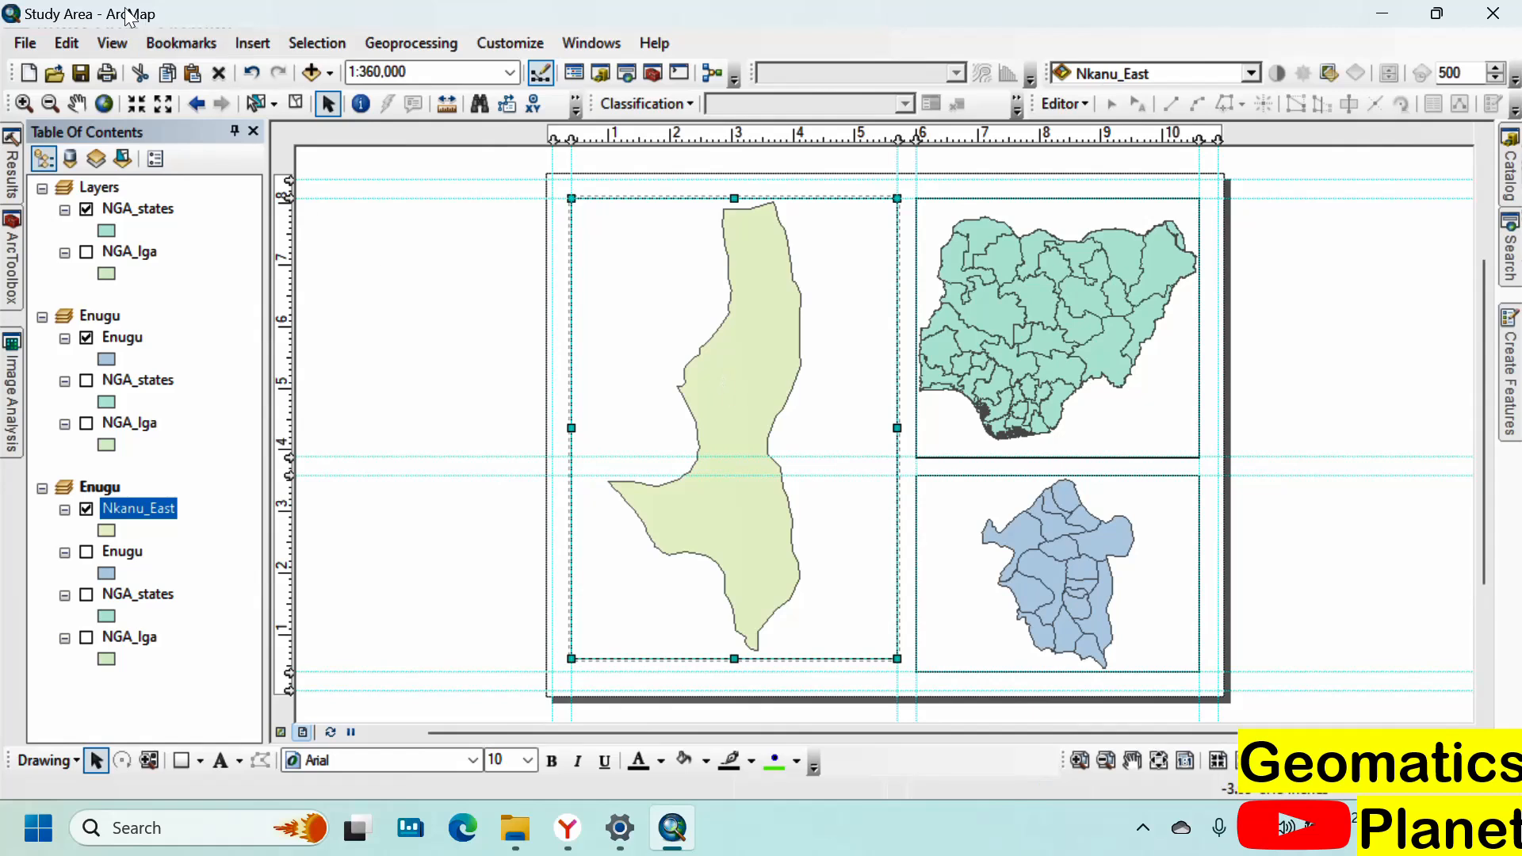
{"action": "left_click", "coordinate": [145, 45]}
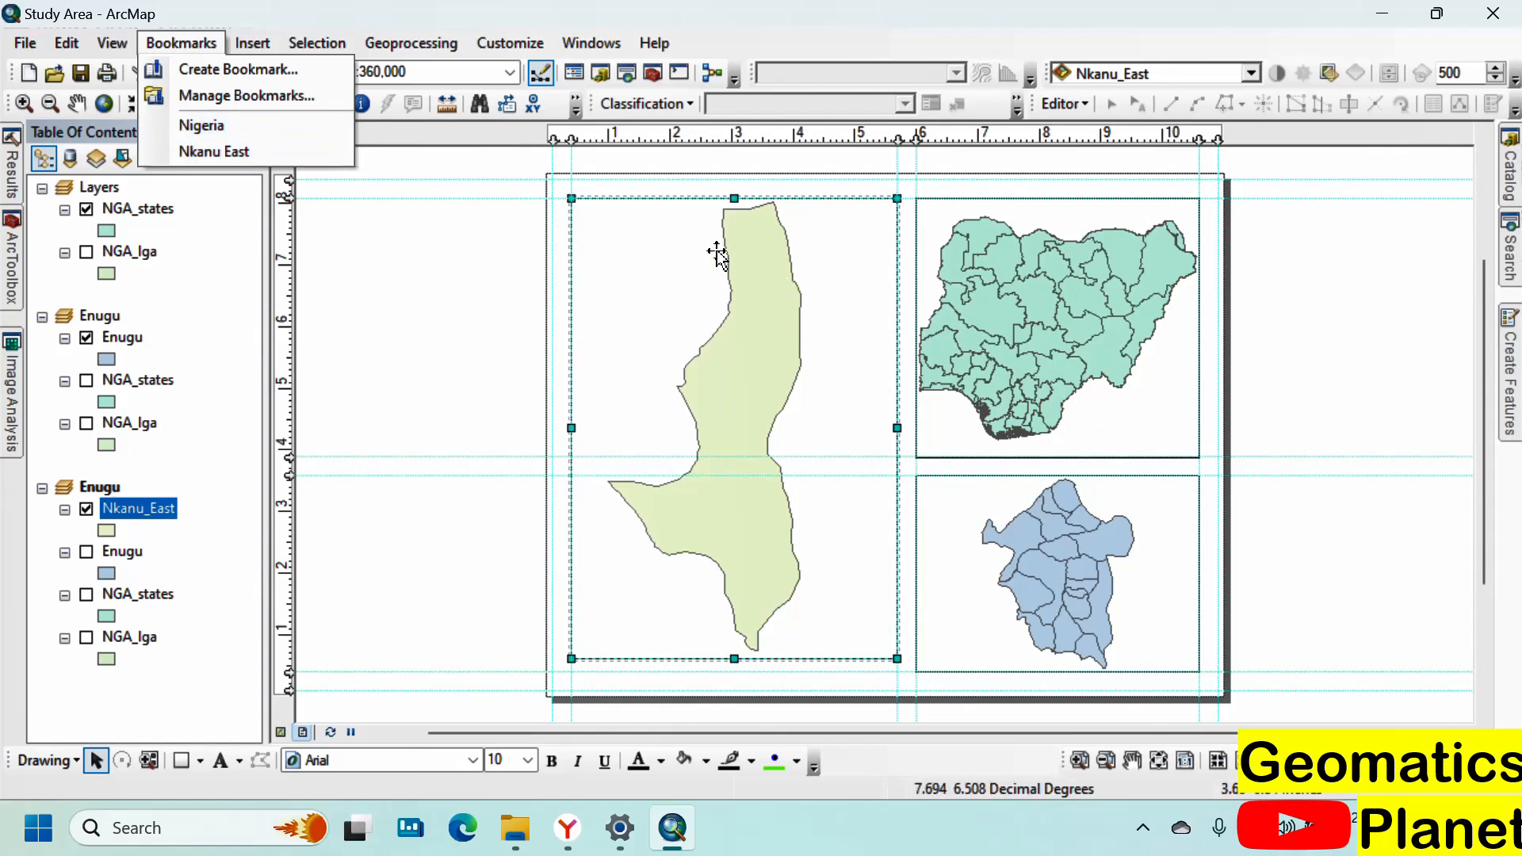
{"action": "left_click", "coordinate": [208, 97]}
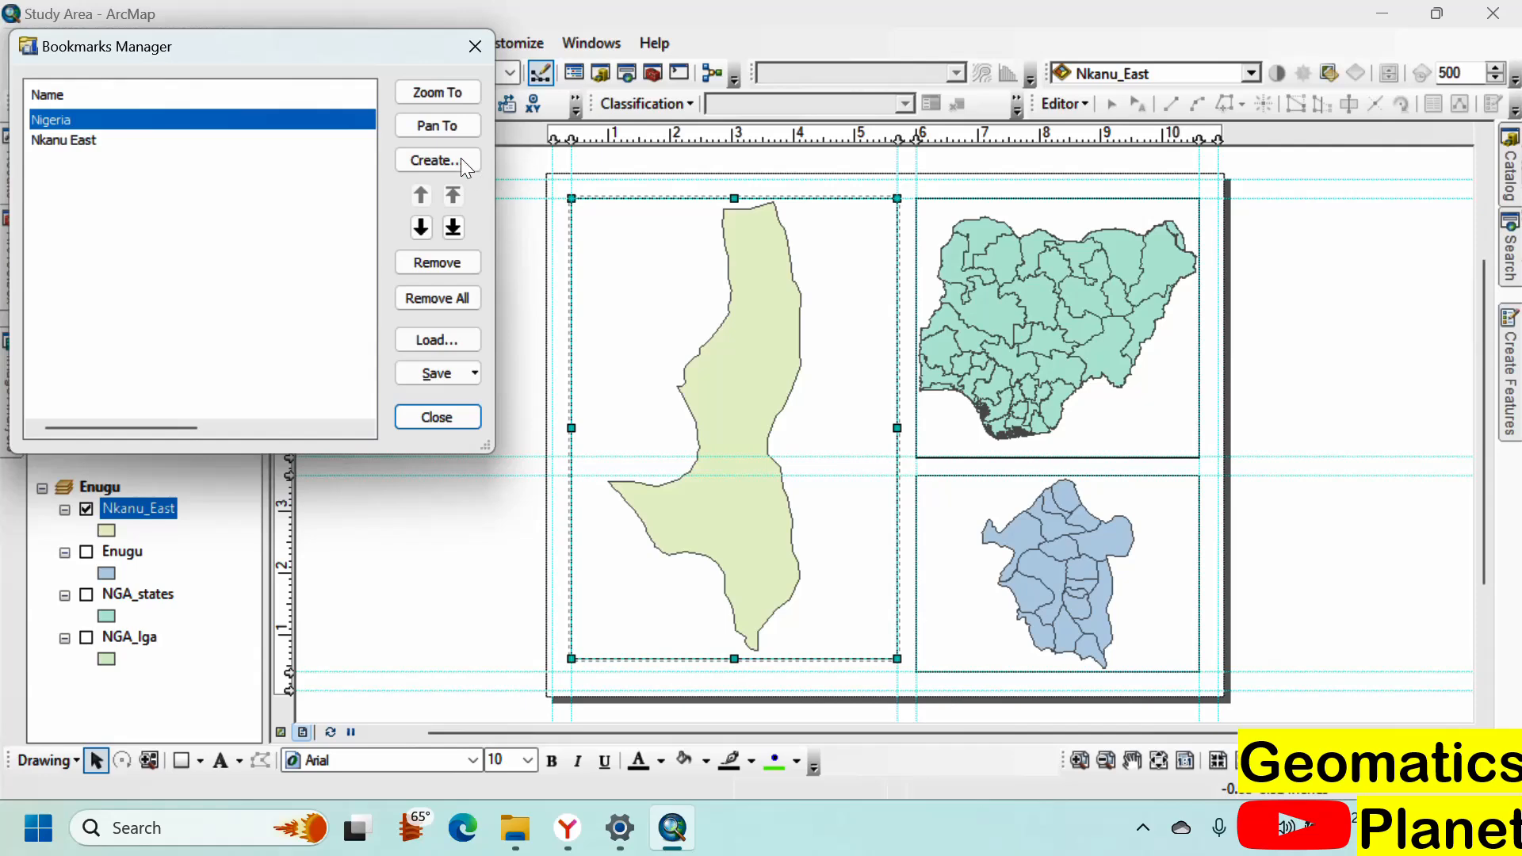
{"action": "left_click", "coordinate": [440, 265]}
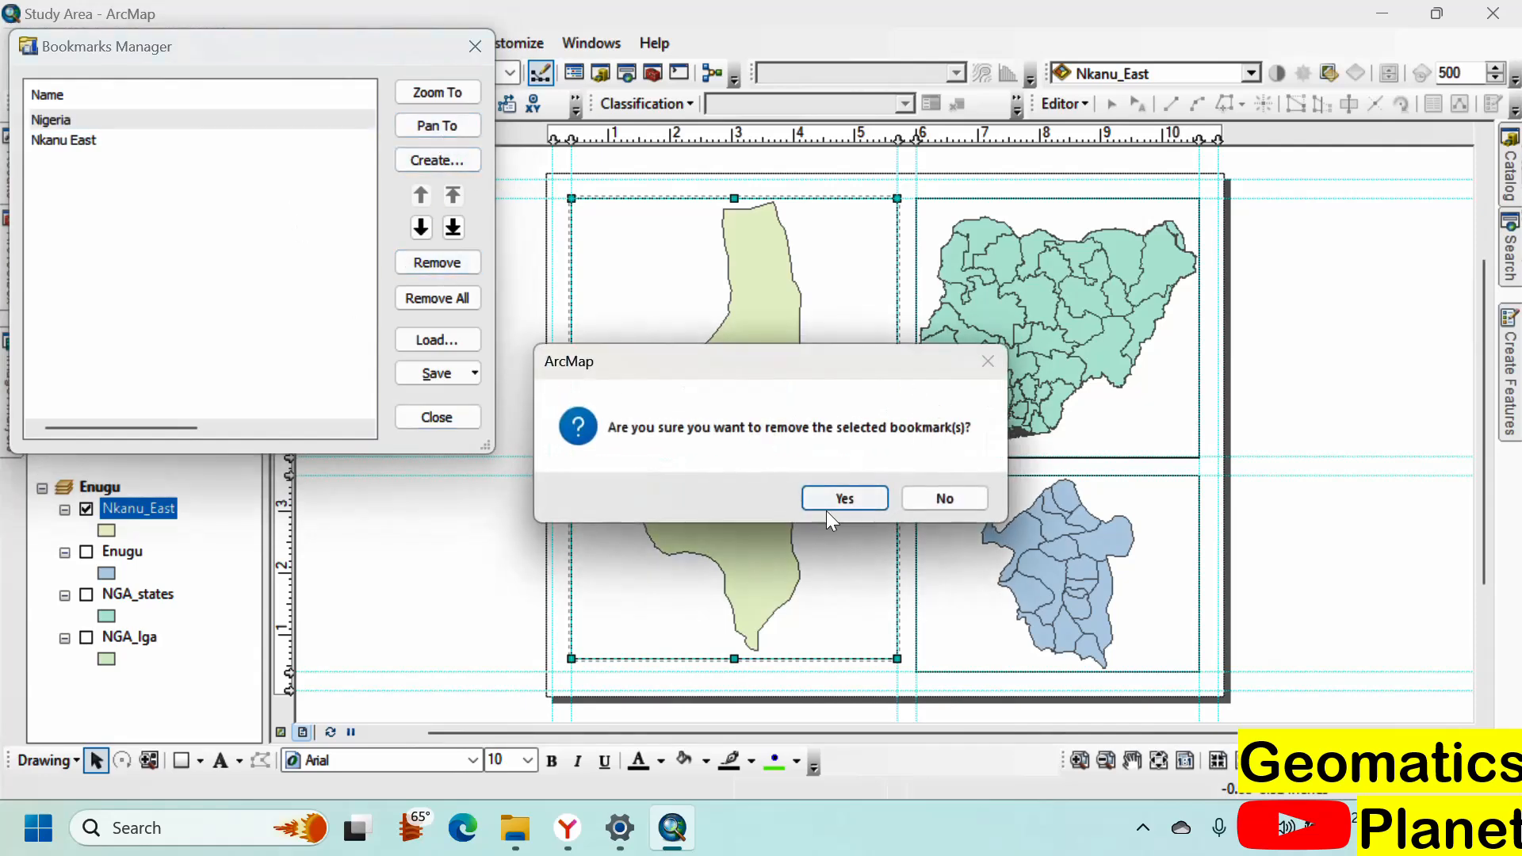
{"action": "left_click", "coordinate": [826, 511]}
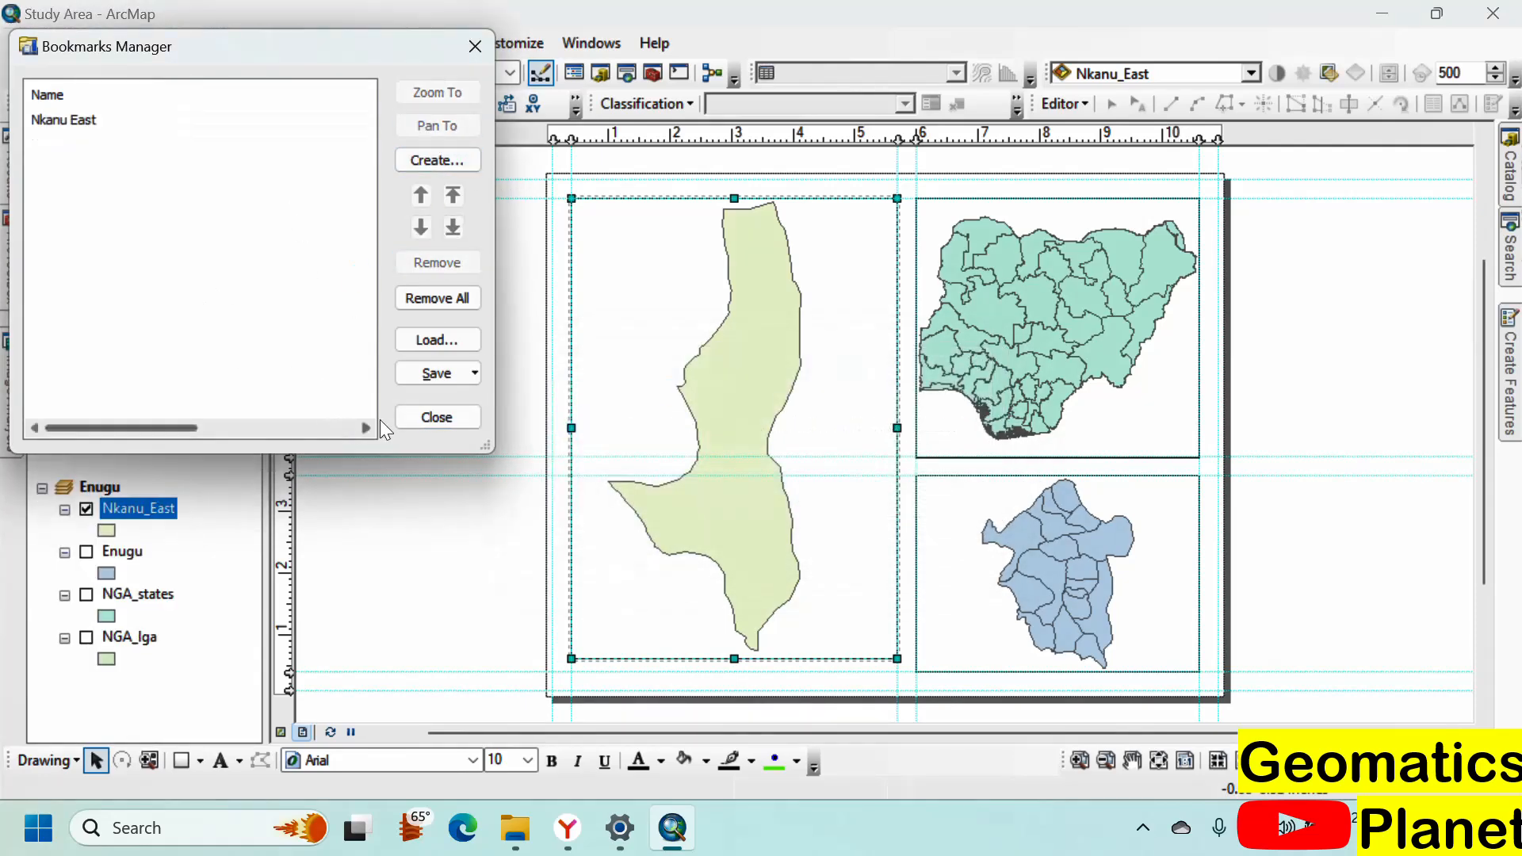
{"action": "left_click", "coordinate": [437, 417]}
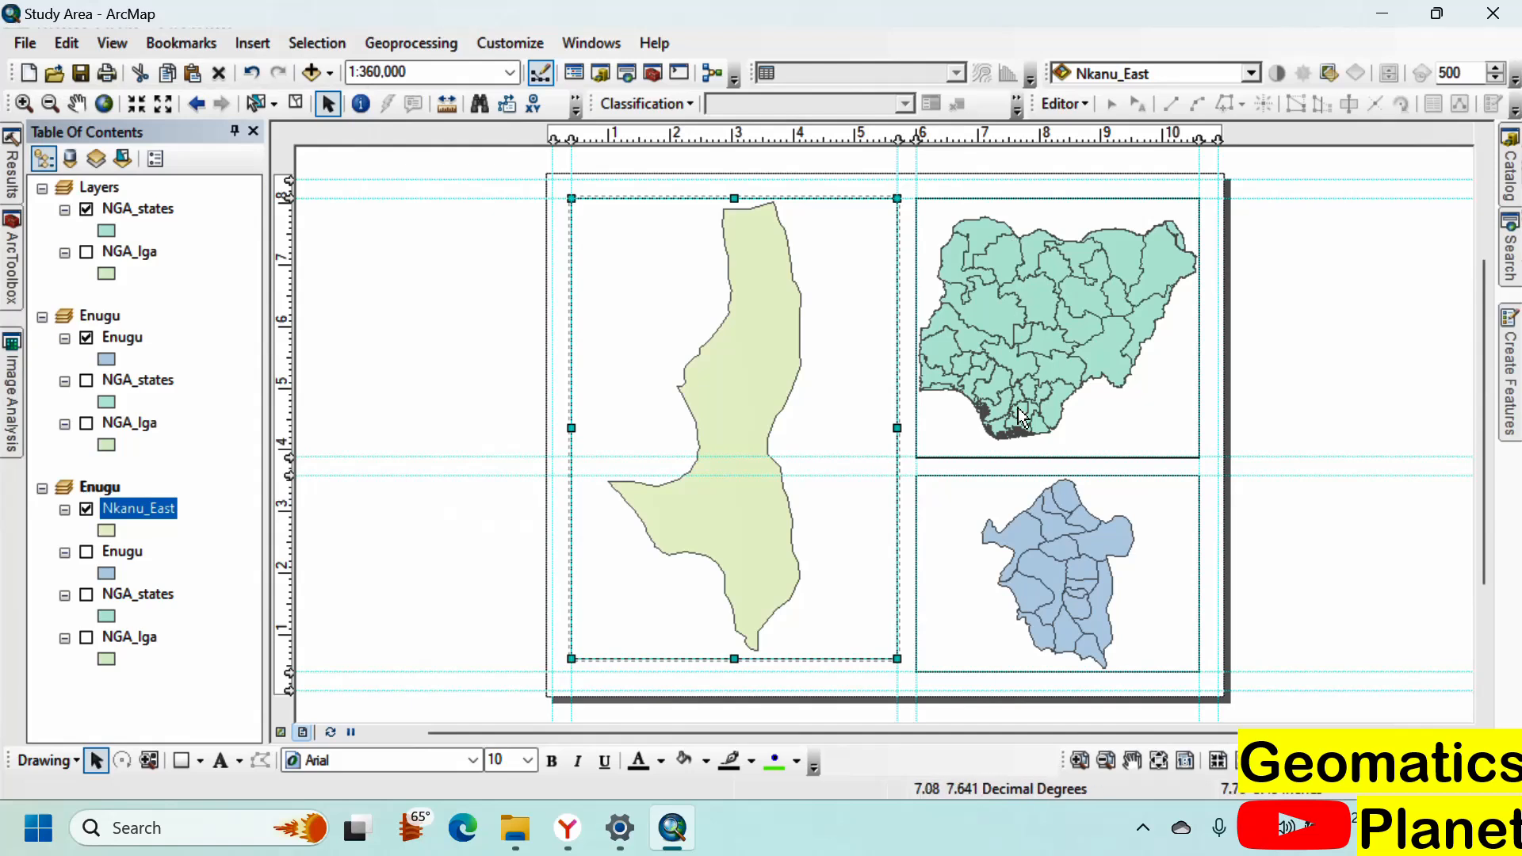
Step: In the small Enugu data frame, rename the Nigeria bookmark as Enugu and update its extent to the current view
{"action": "left_click", "coordinate": [1017, 543]}
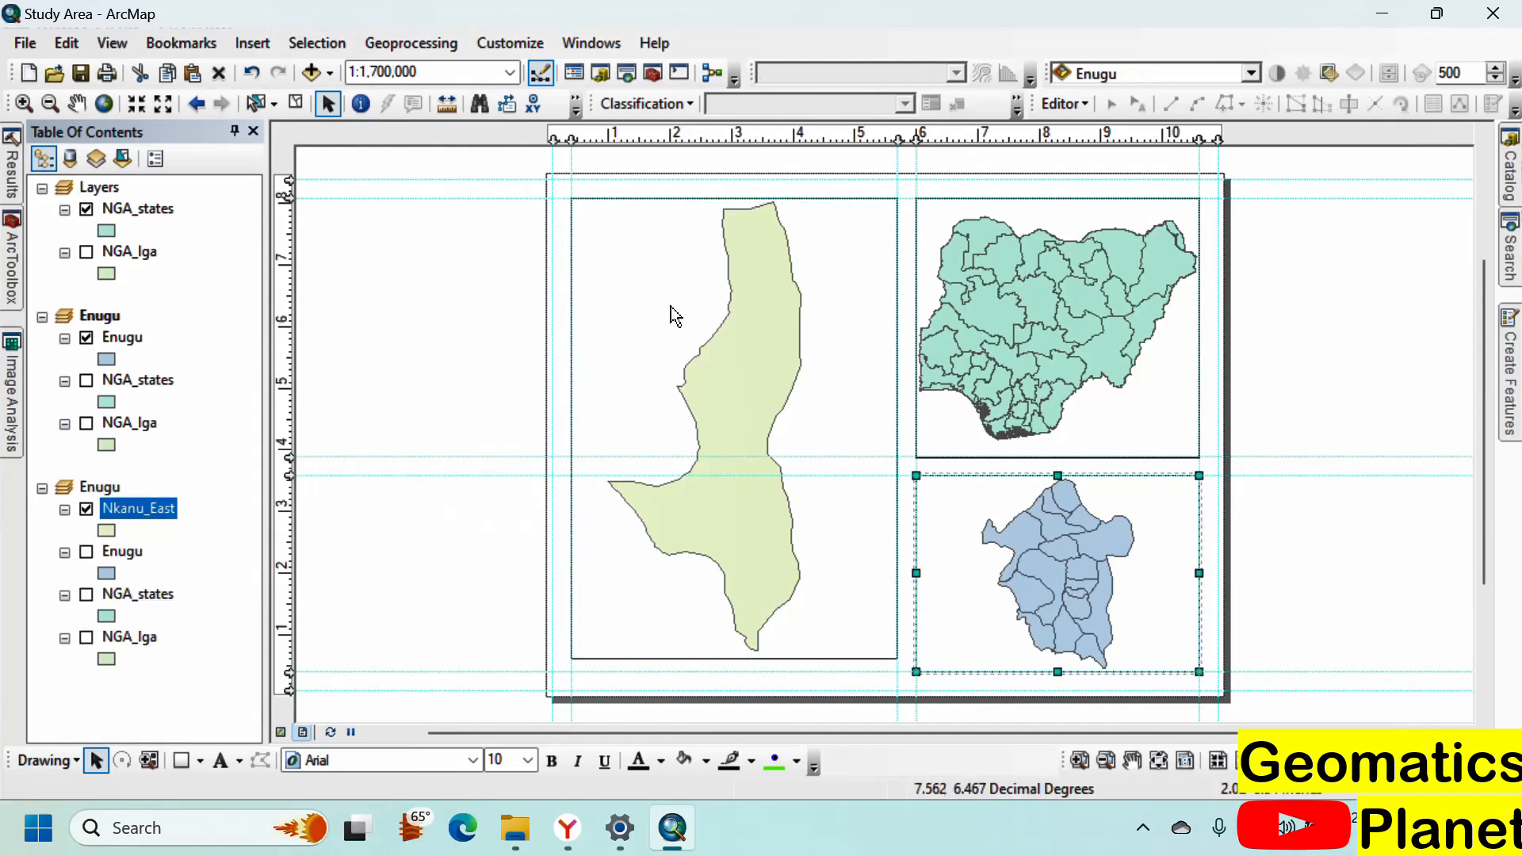
{"action": "left_click", "coordinate": [162, 51]}
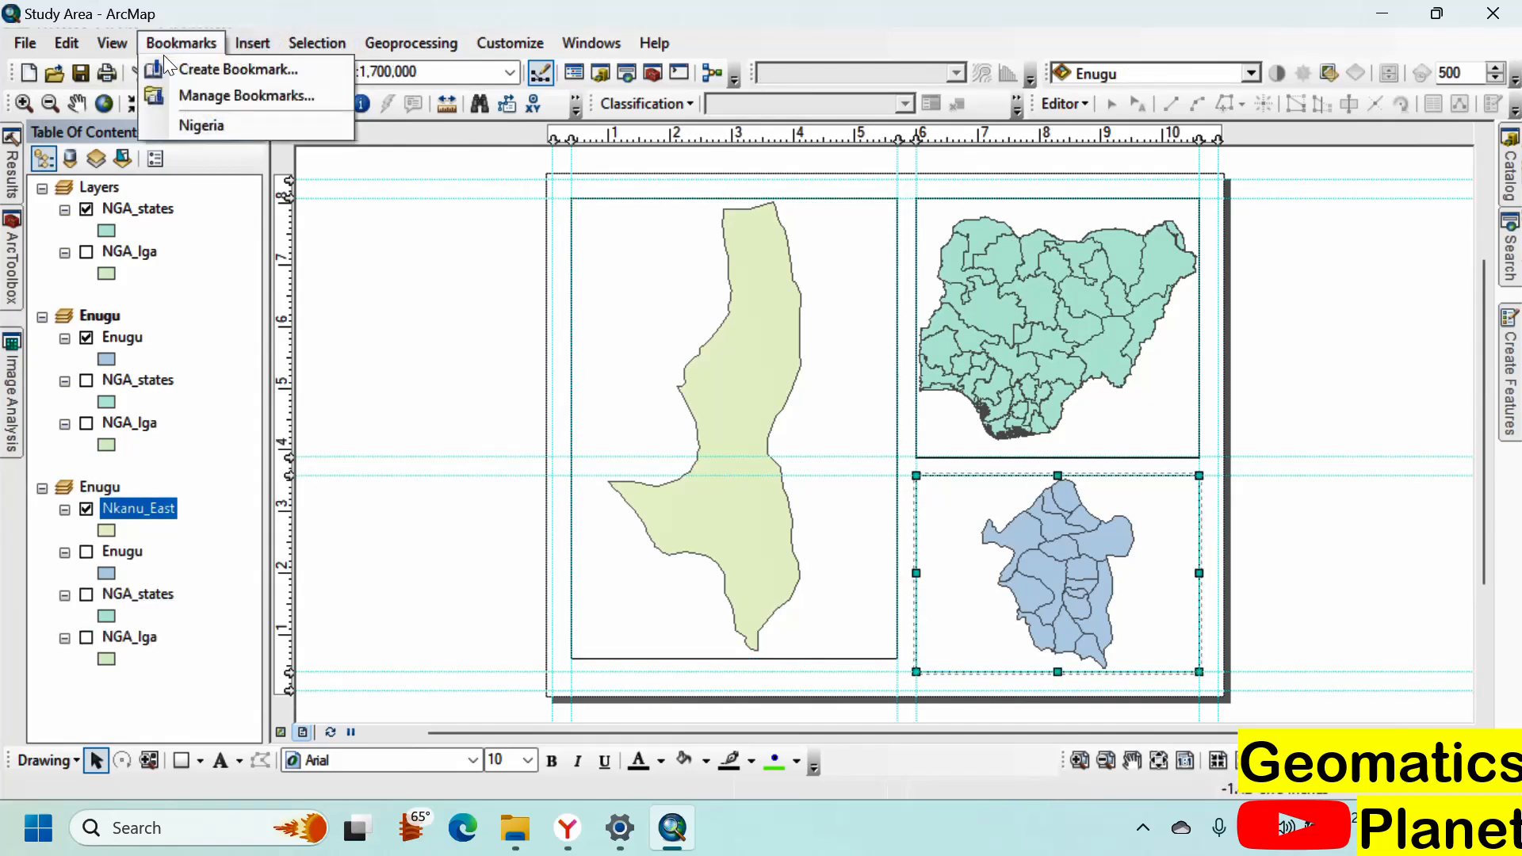
{"action": "left_click", "coordinate": [215, 98]}
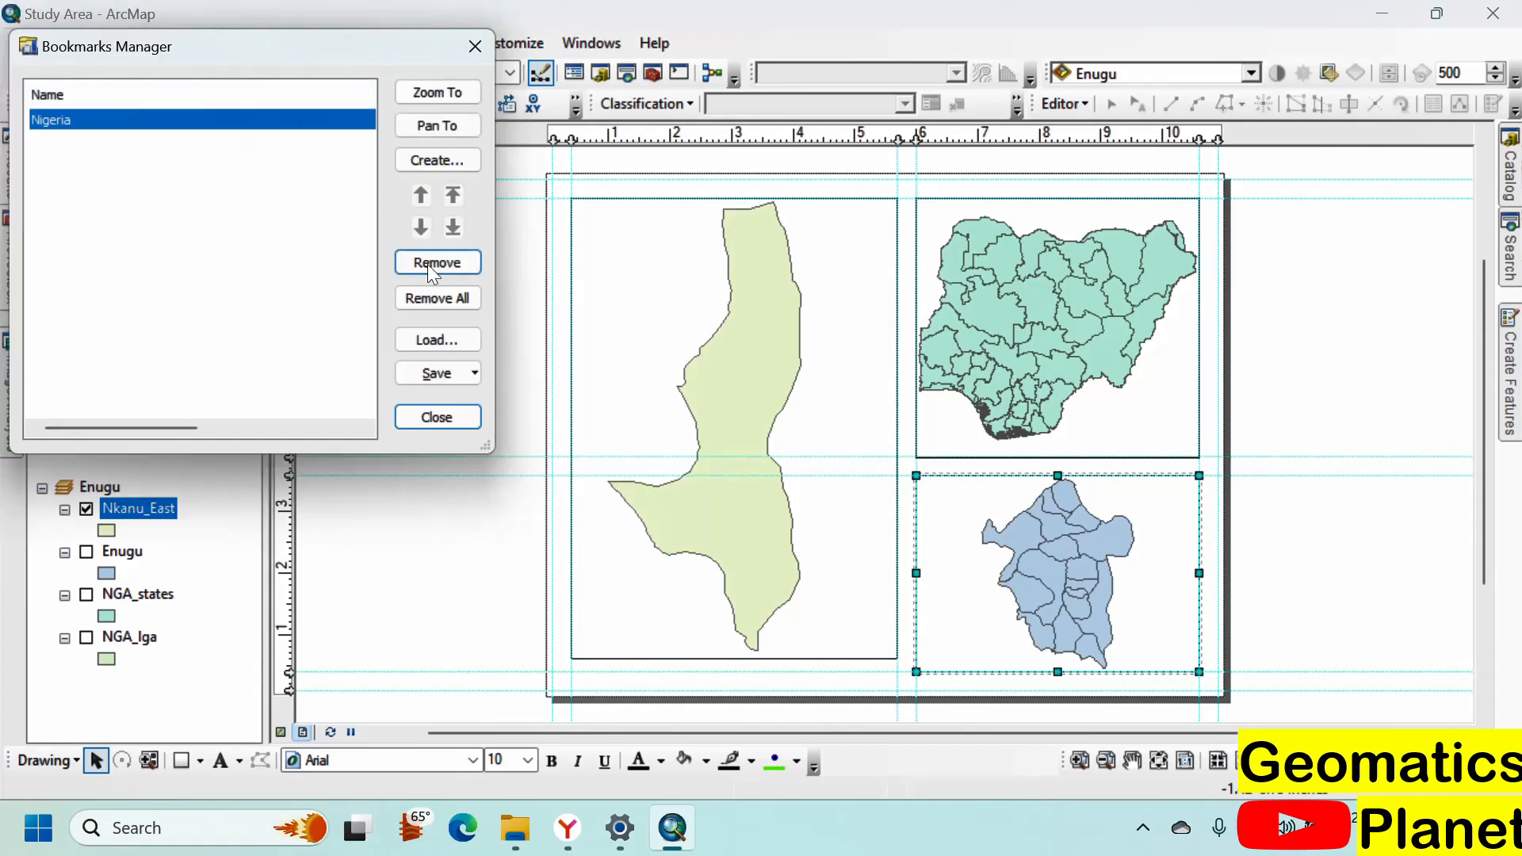
{"action": "right_click", "coordinate": [199, 120]}
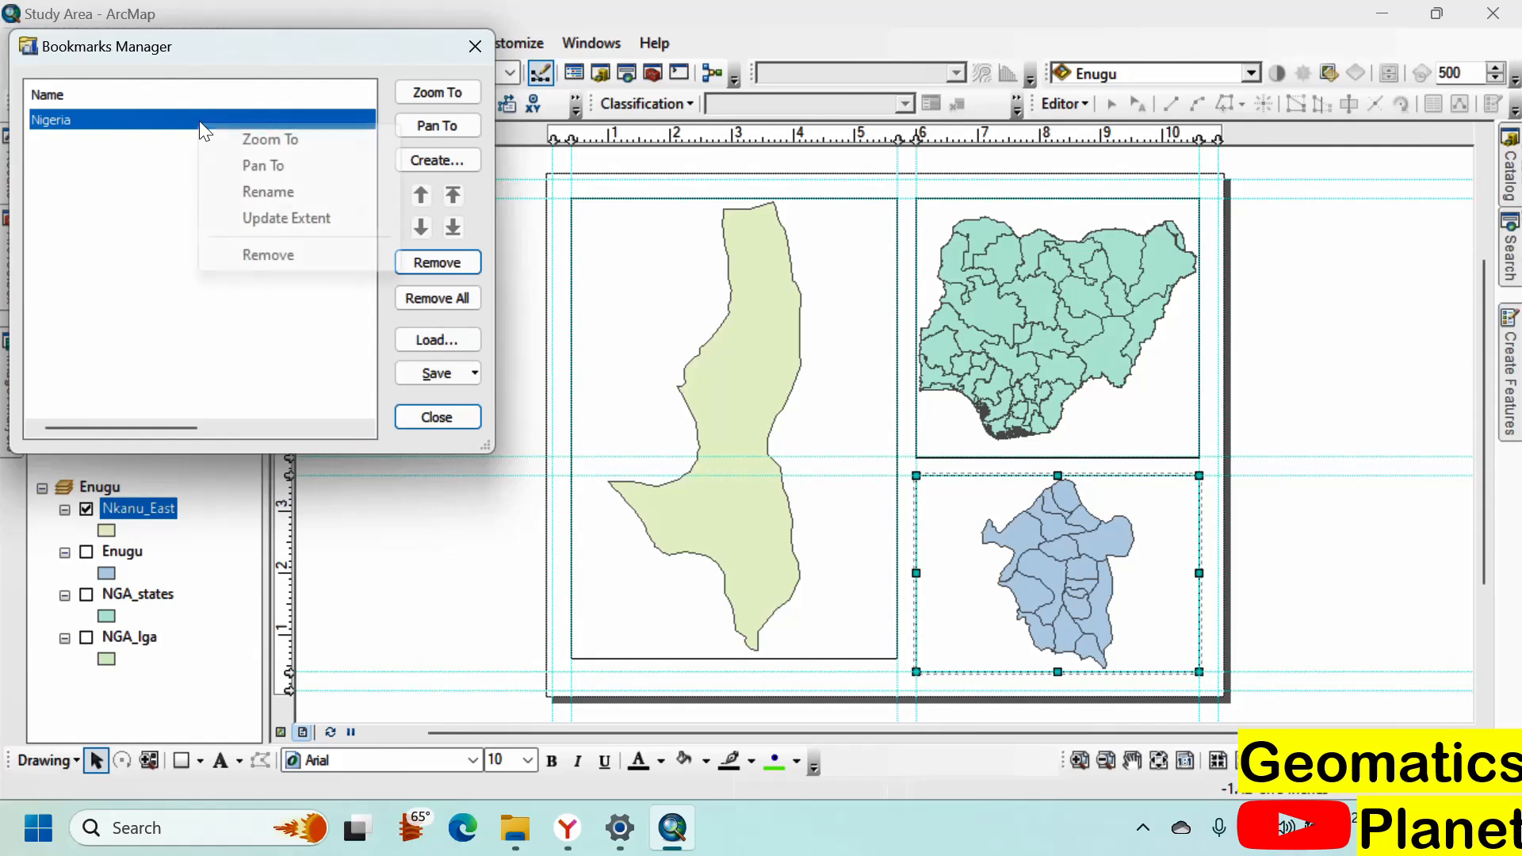
{"action": "left_click", "coordinate": [258, 192]}
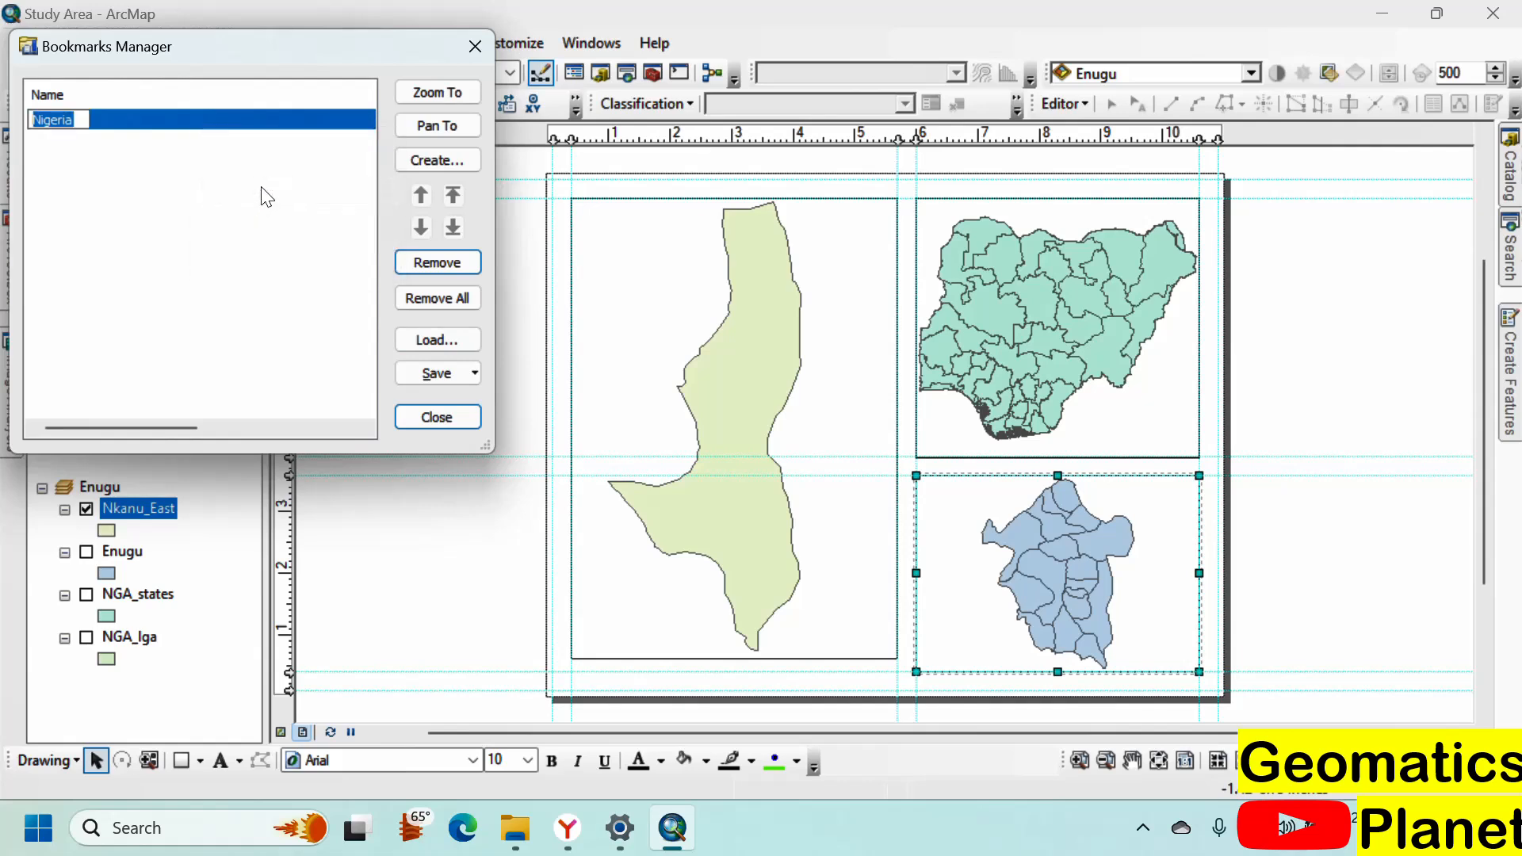
{"action": "type", "text": "Enugu"}
{"action": "left_click", "coordinate": [159, 164]}
{"action": "right_click", "coordinate": [141, 124]}
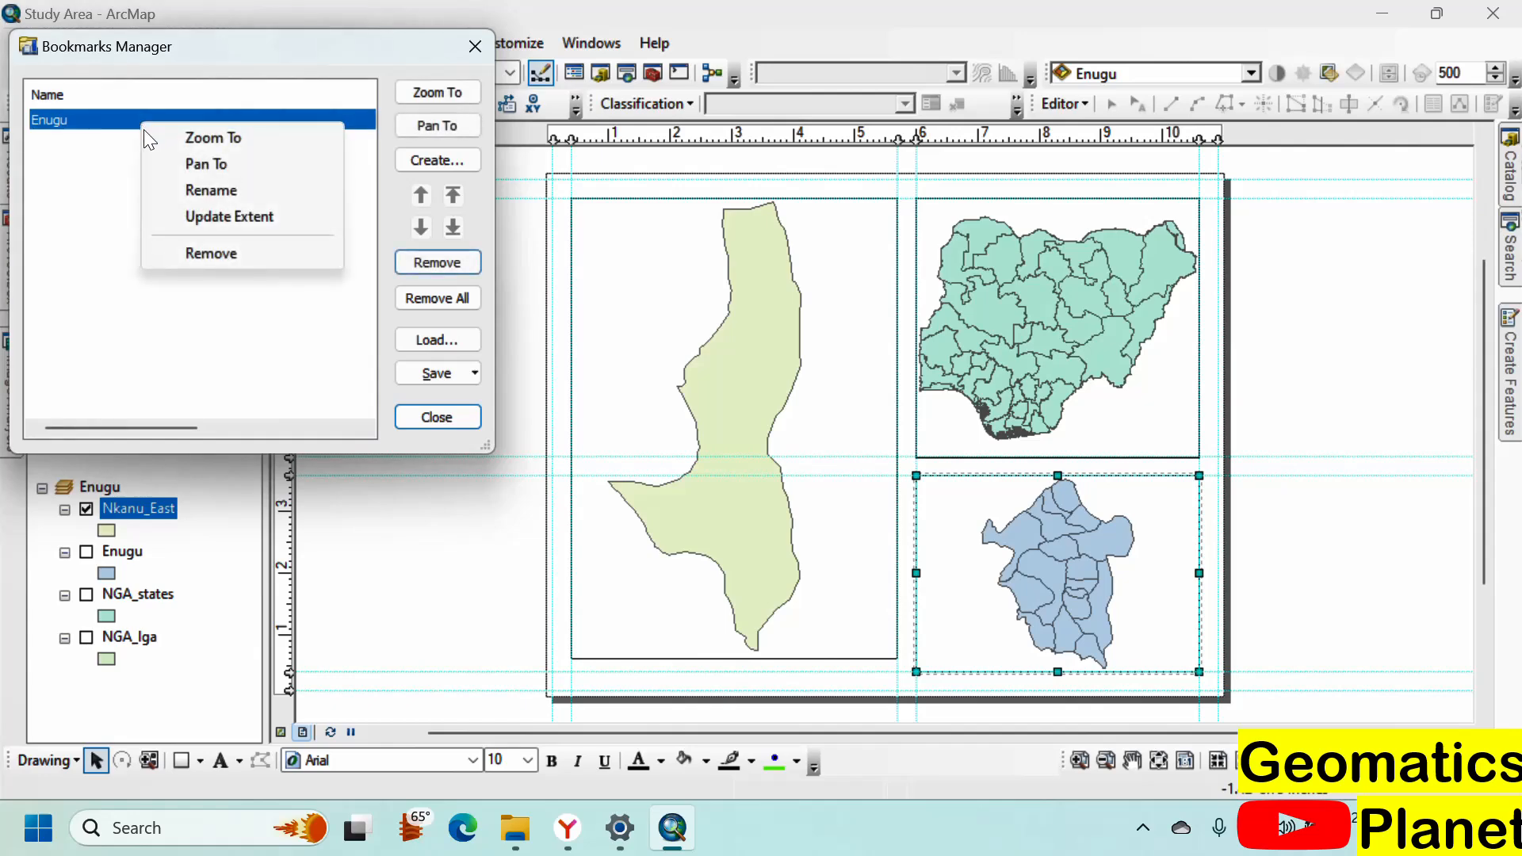
{"action": "left_click", "coordinate": [202, 214]}
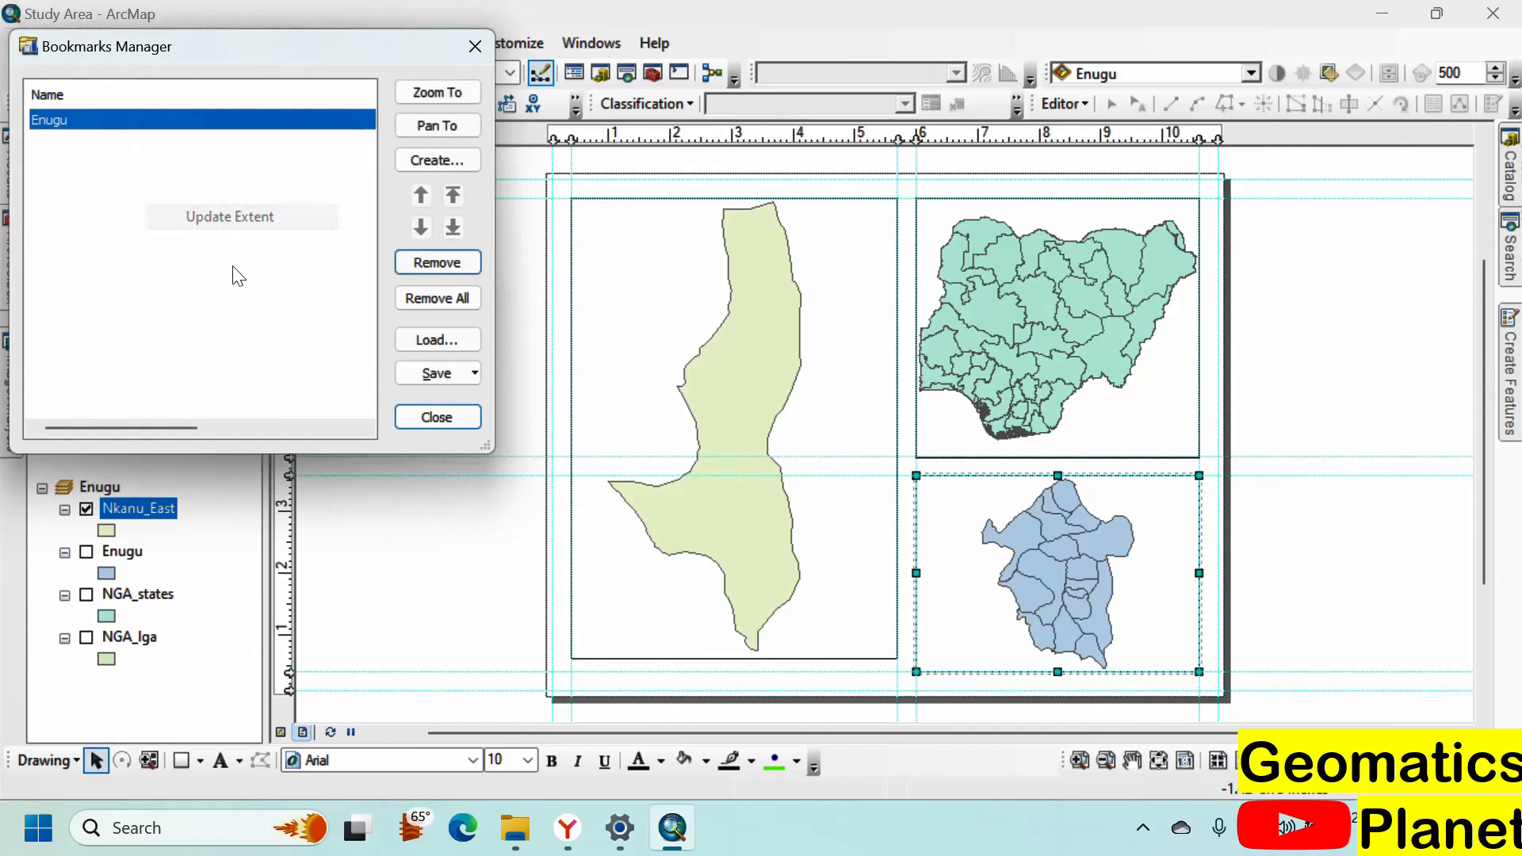
{"action": "left_click", "coordinate": [433, 421]}
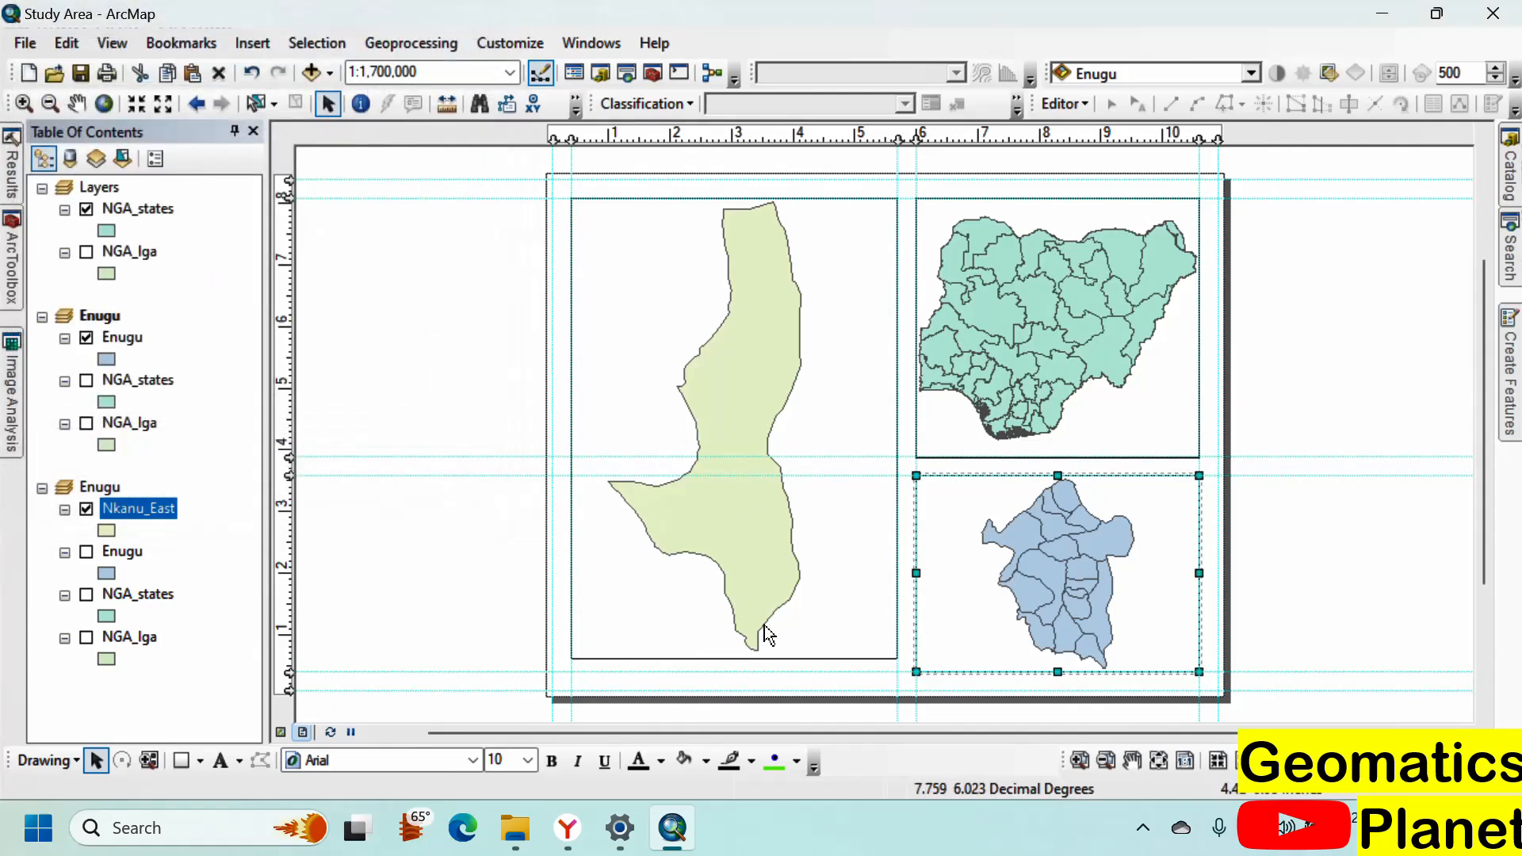
Step: Rename the Layers data frame, which shows the whole country's states, as Nigeria
{"action": "left_click", "coordinate": [1252, 396]}
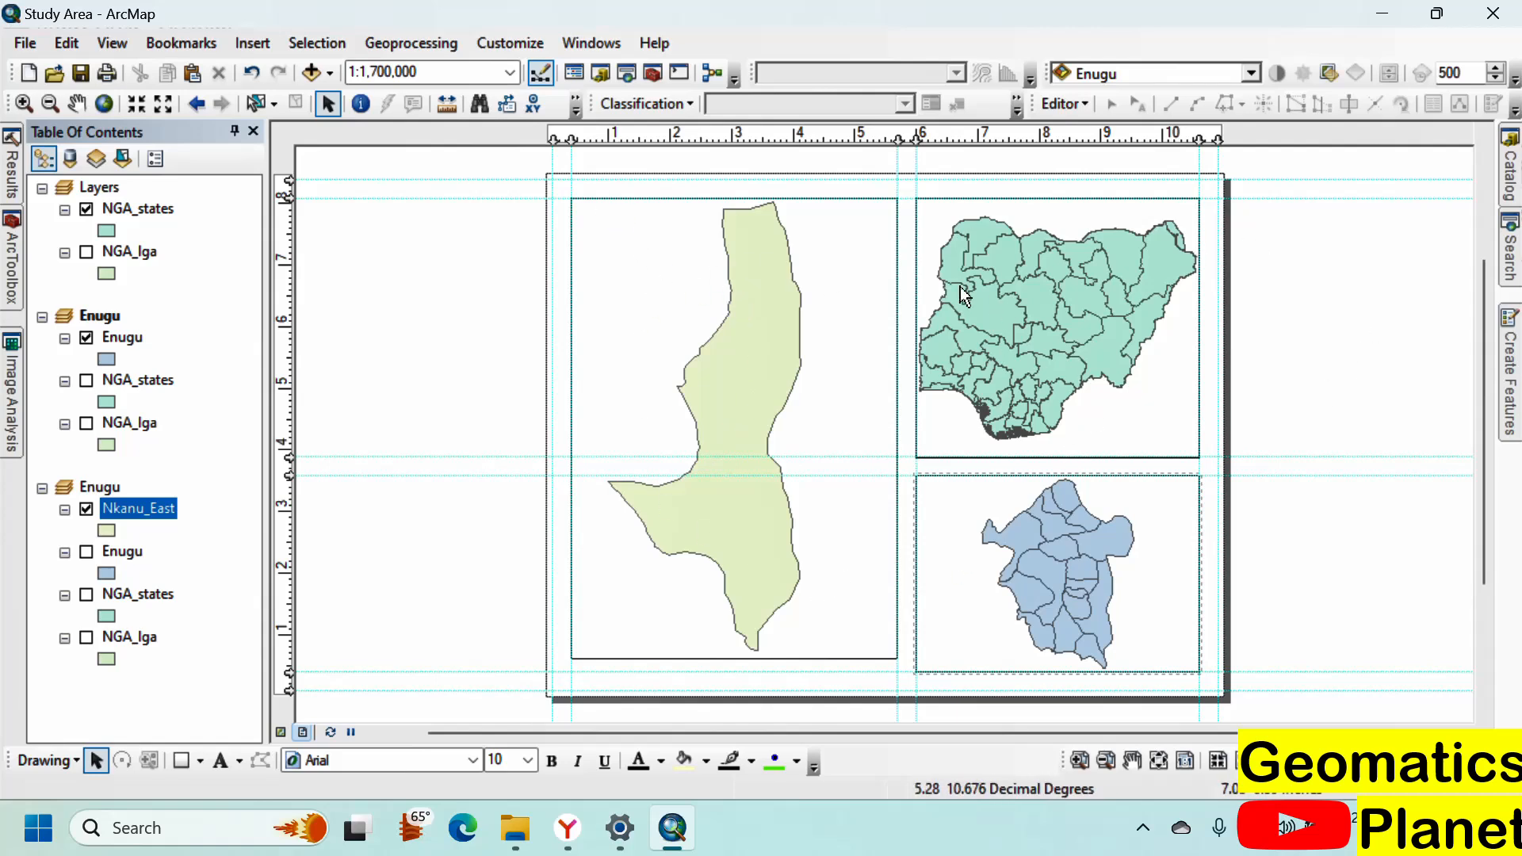
{"action": "scroll", "coordinate": [1225, 269], "scroll_direction": "down", "scroll_amount": 3}
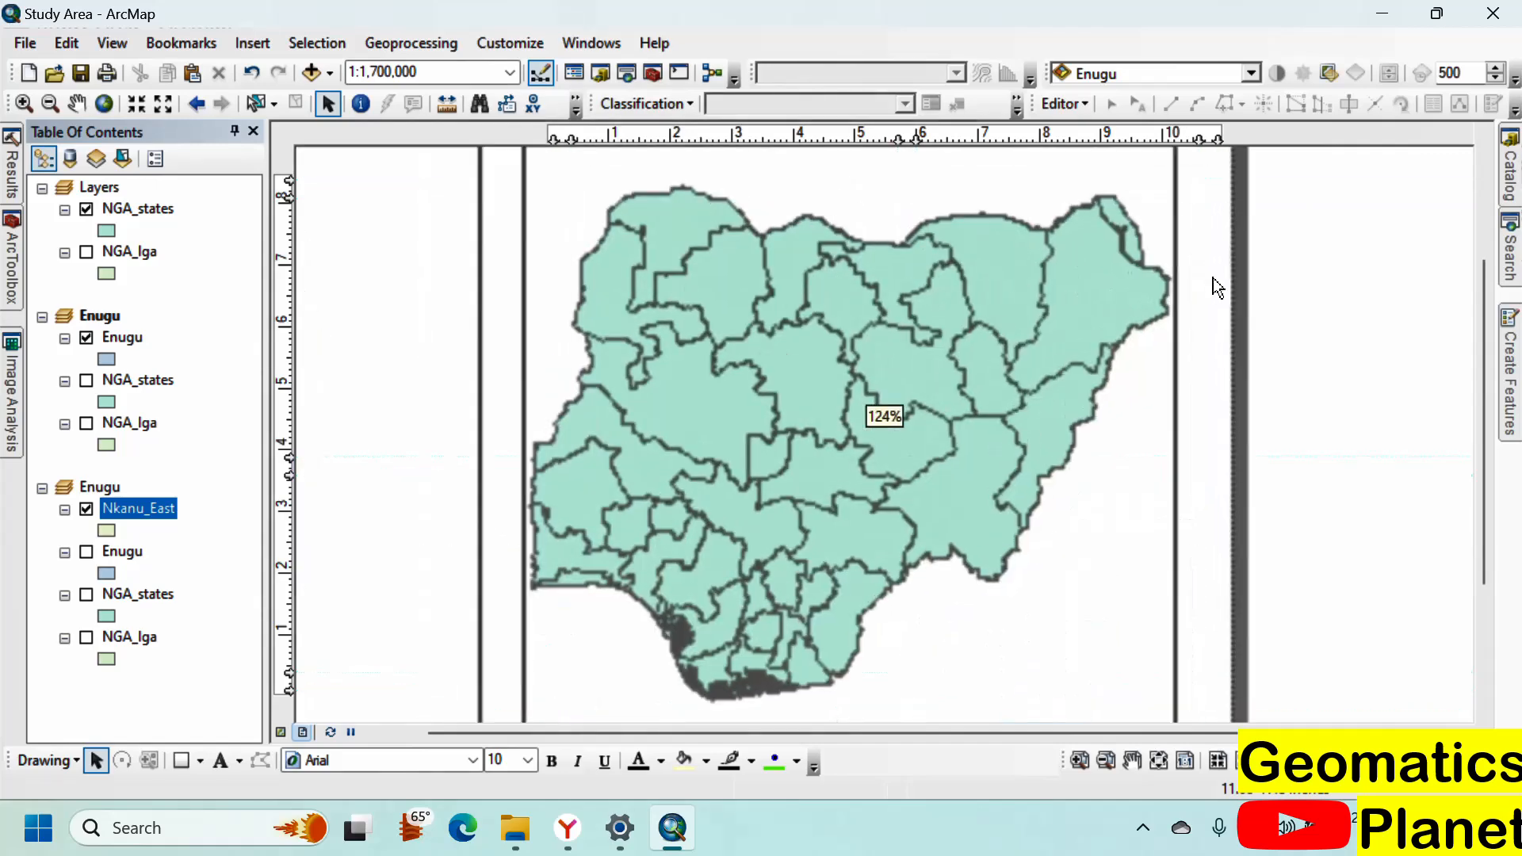
{"action": "scroll", "coordinate": [839, 439], "scroll_direction": "down", "scroll_amount": 3}
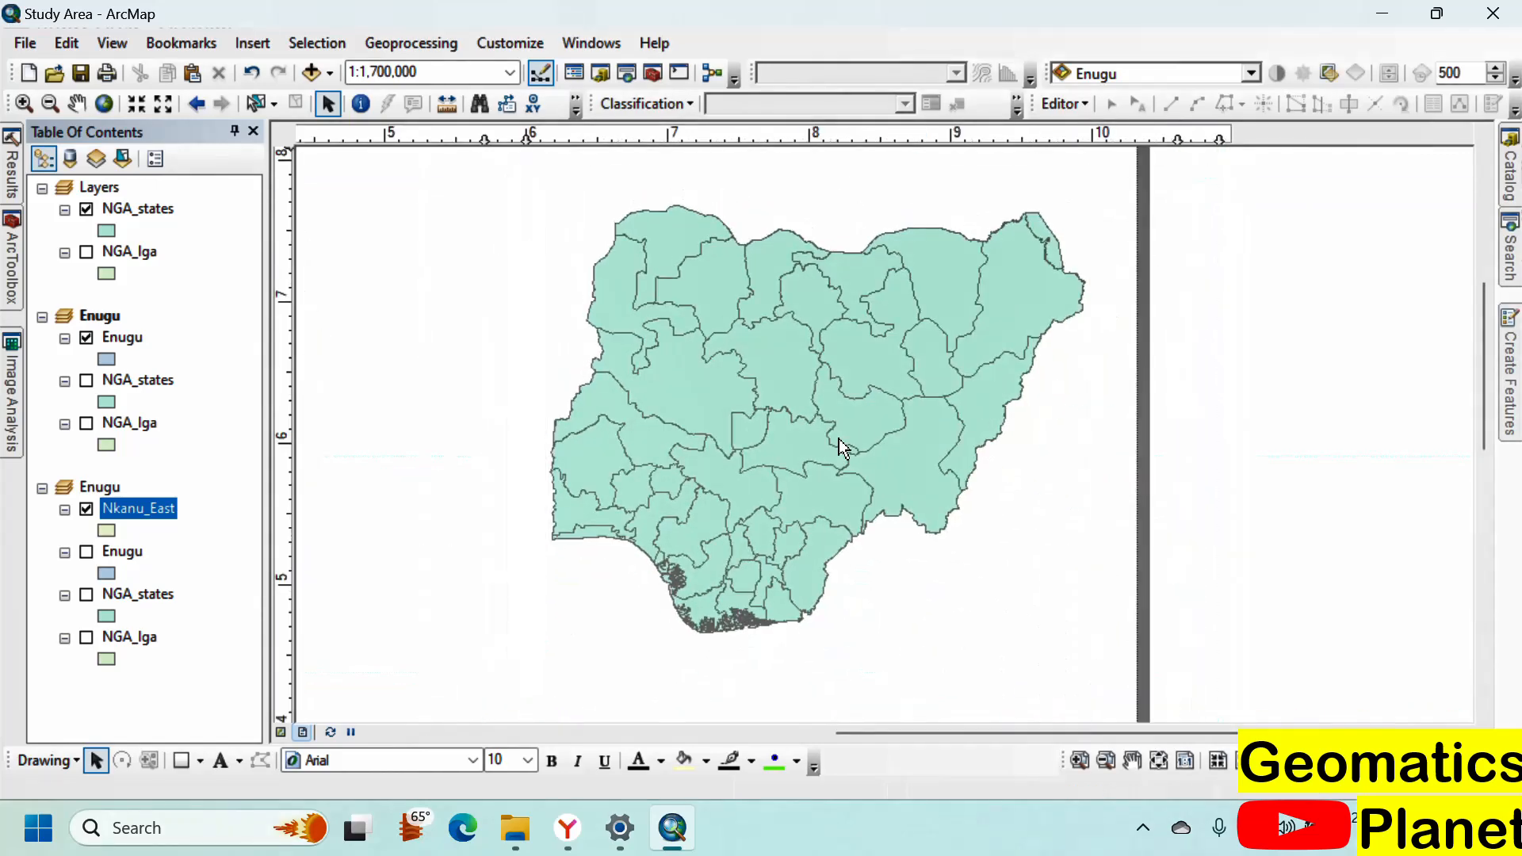
{"action": "left_click", "coordinate": [828, 416]}
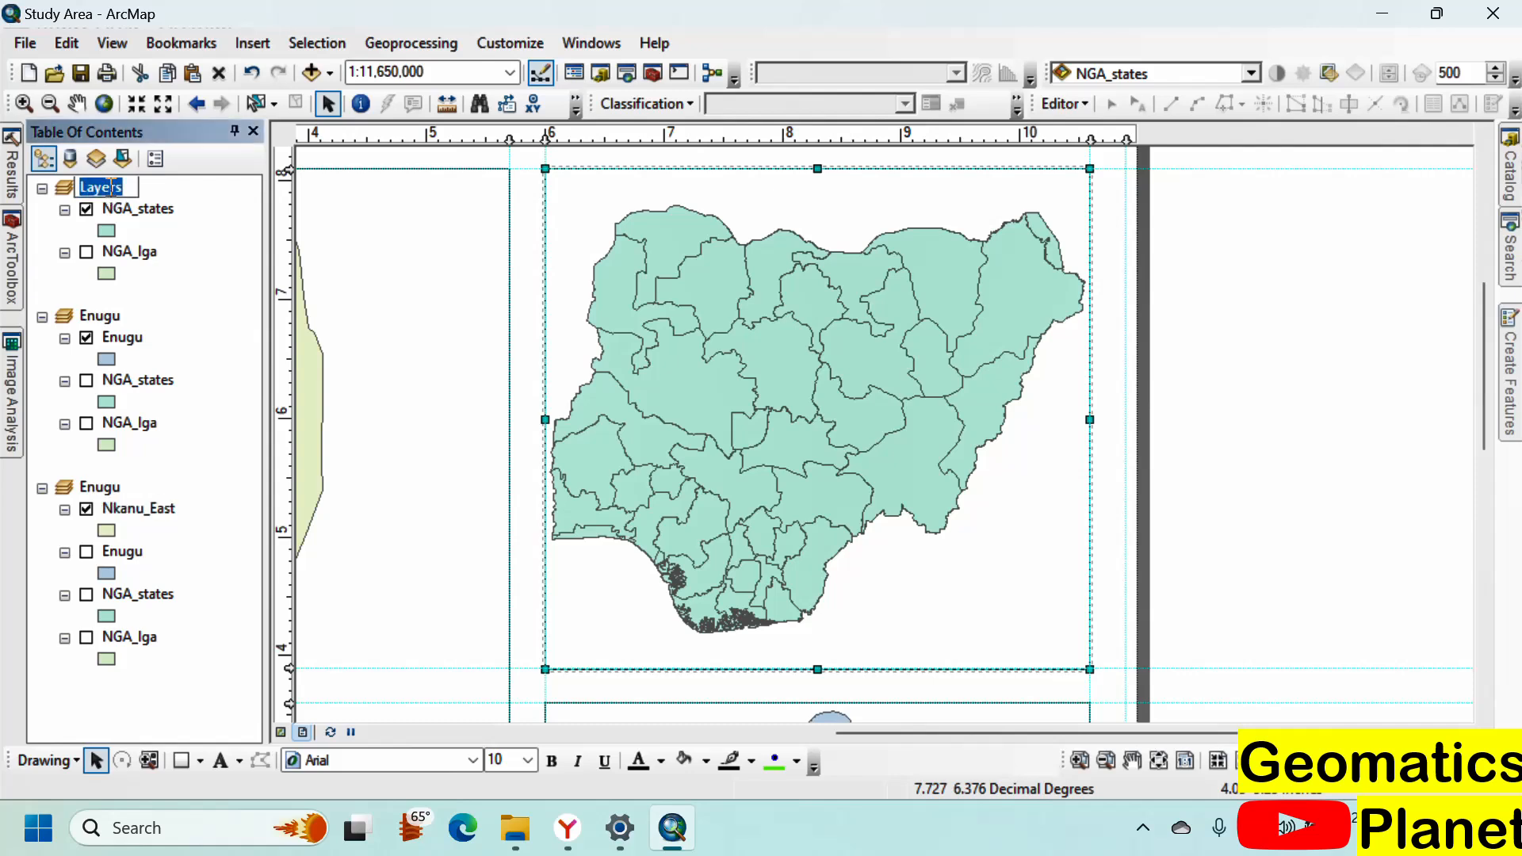
{"action": "type", "text": "Nigeria"}
{"action": "key", "text": "Return"}
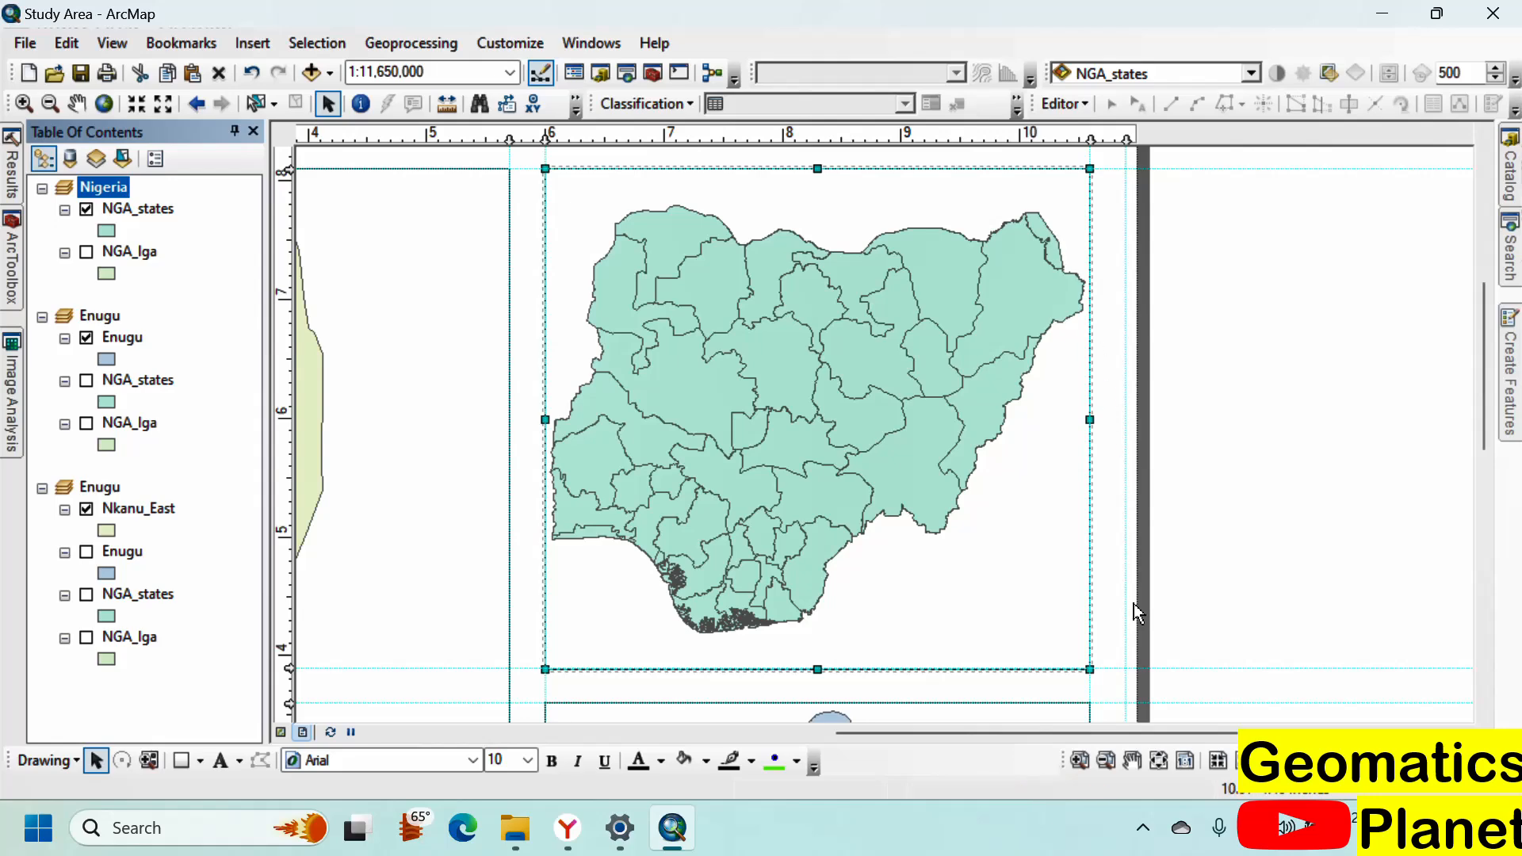
Step: Add a graticule with labels to the Nigeria data frame, placing parallels and meridians every 3 degrees, and apply it
{"action": "right_click", "coordinate": [111, 189]}
{"action": "left_click", "coordinate": [197, 712]}
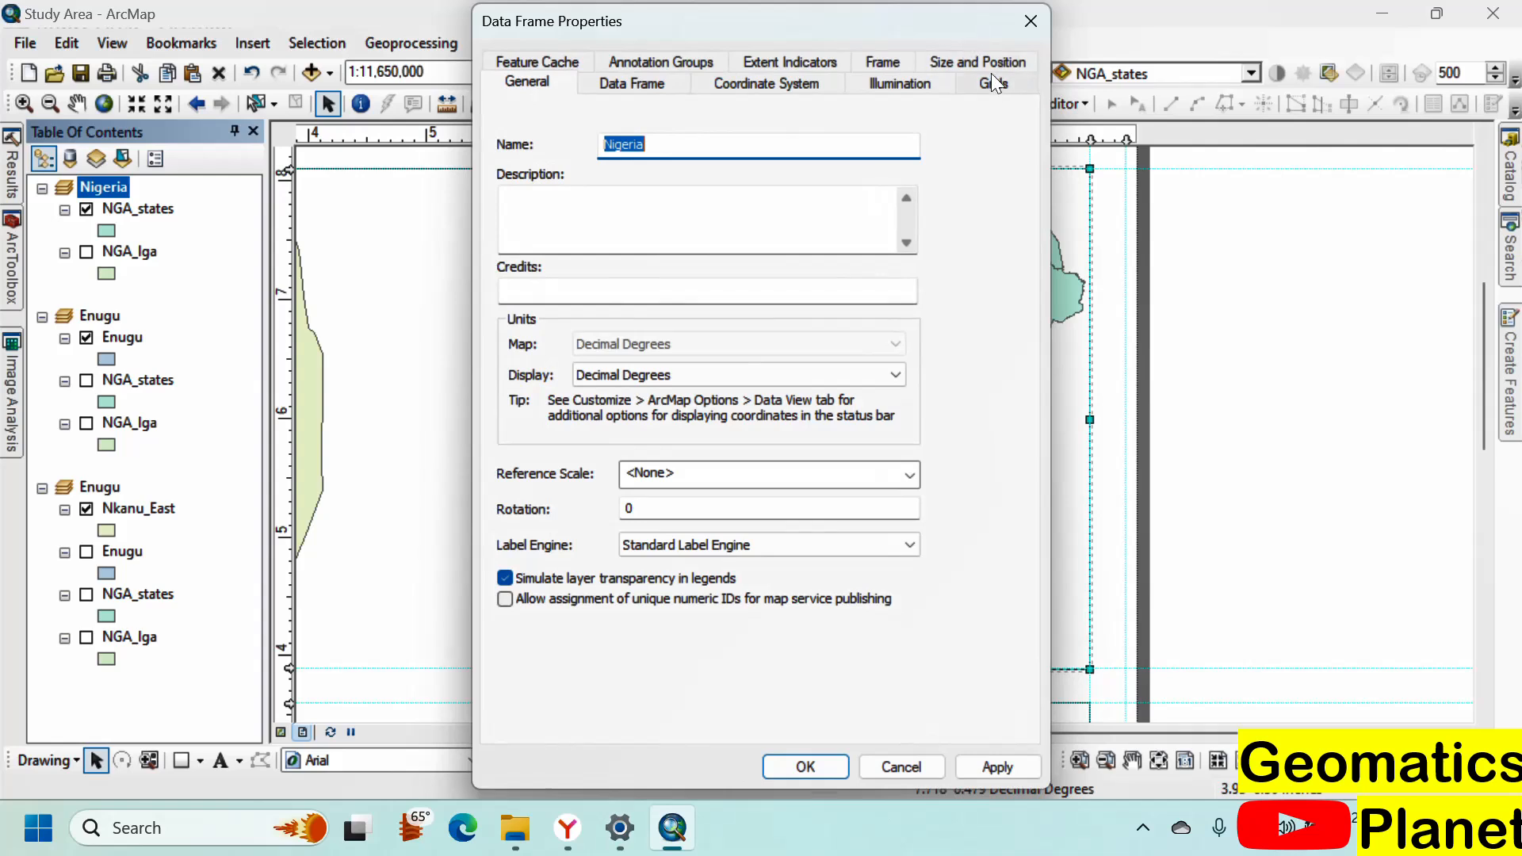
{"action": "left_click", "coordinate": [992, 74]}
{"action": "left_click", "coordinate": [901, 156]}
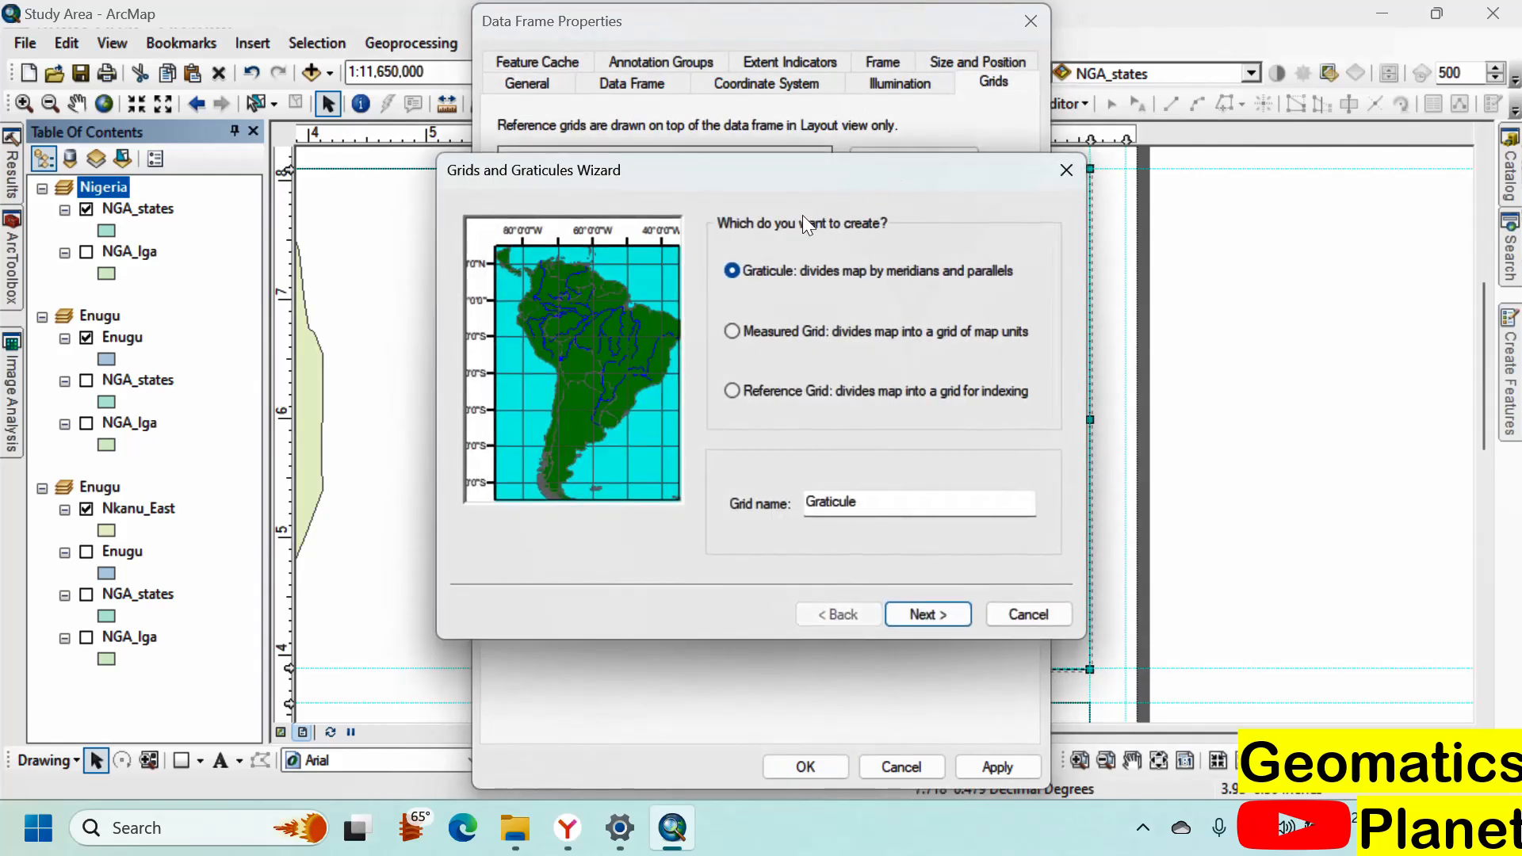
{"action": "left_click", "coordinate": [915, 614]}
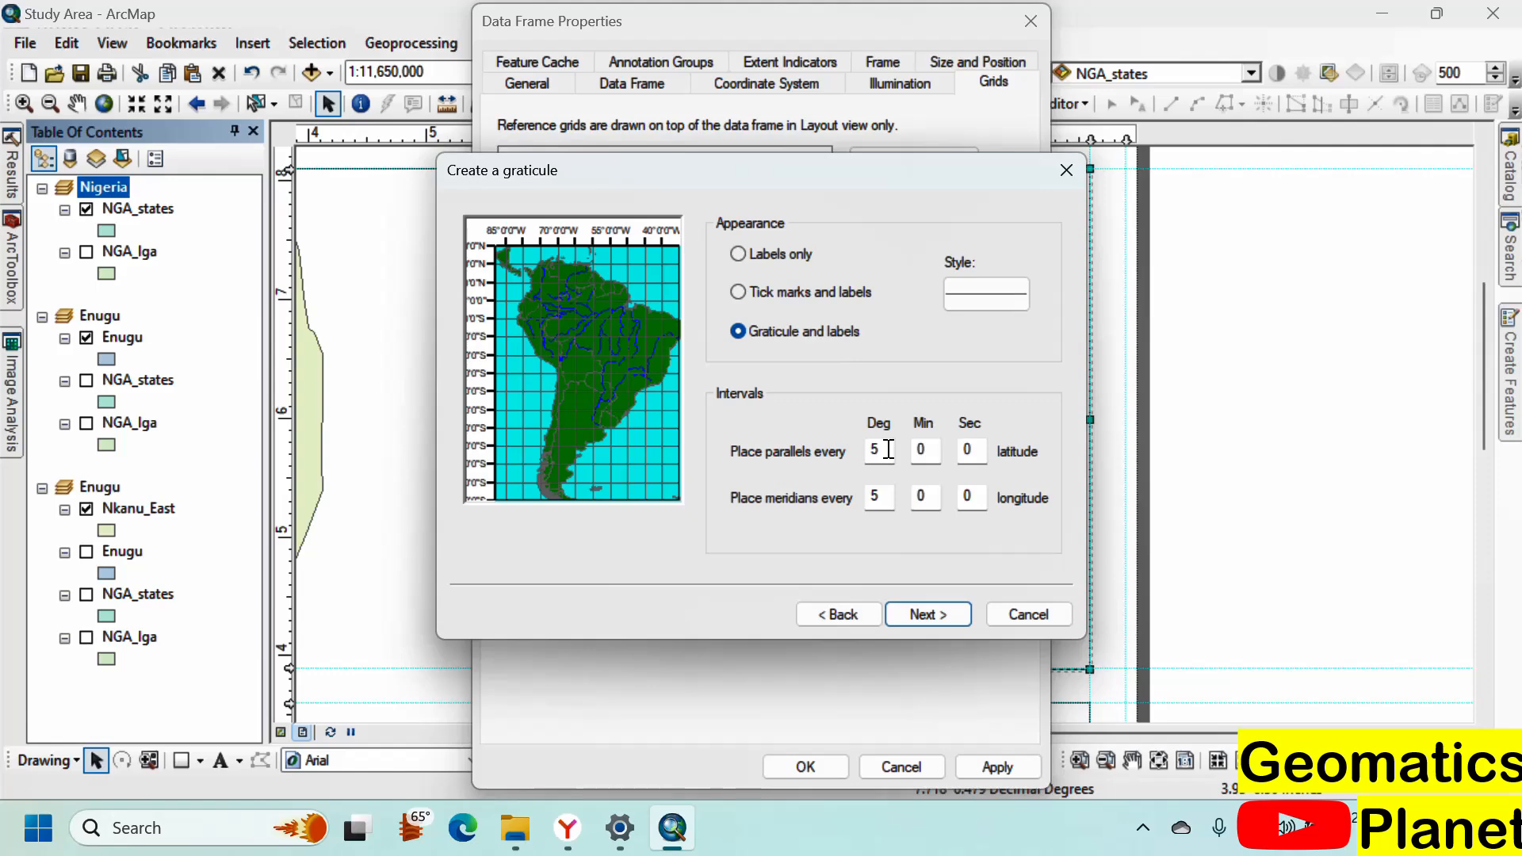
{"action": "left_click_drag", "start_coordinate": [888, 449], "coordinate": [871, 498]}
{"action": "type", "text": "3"}
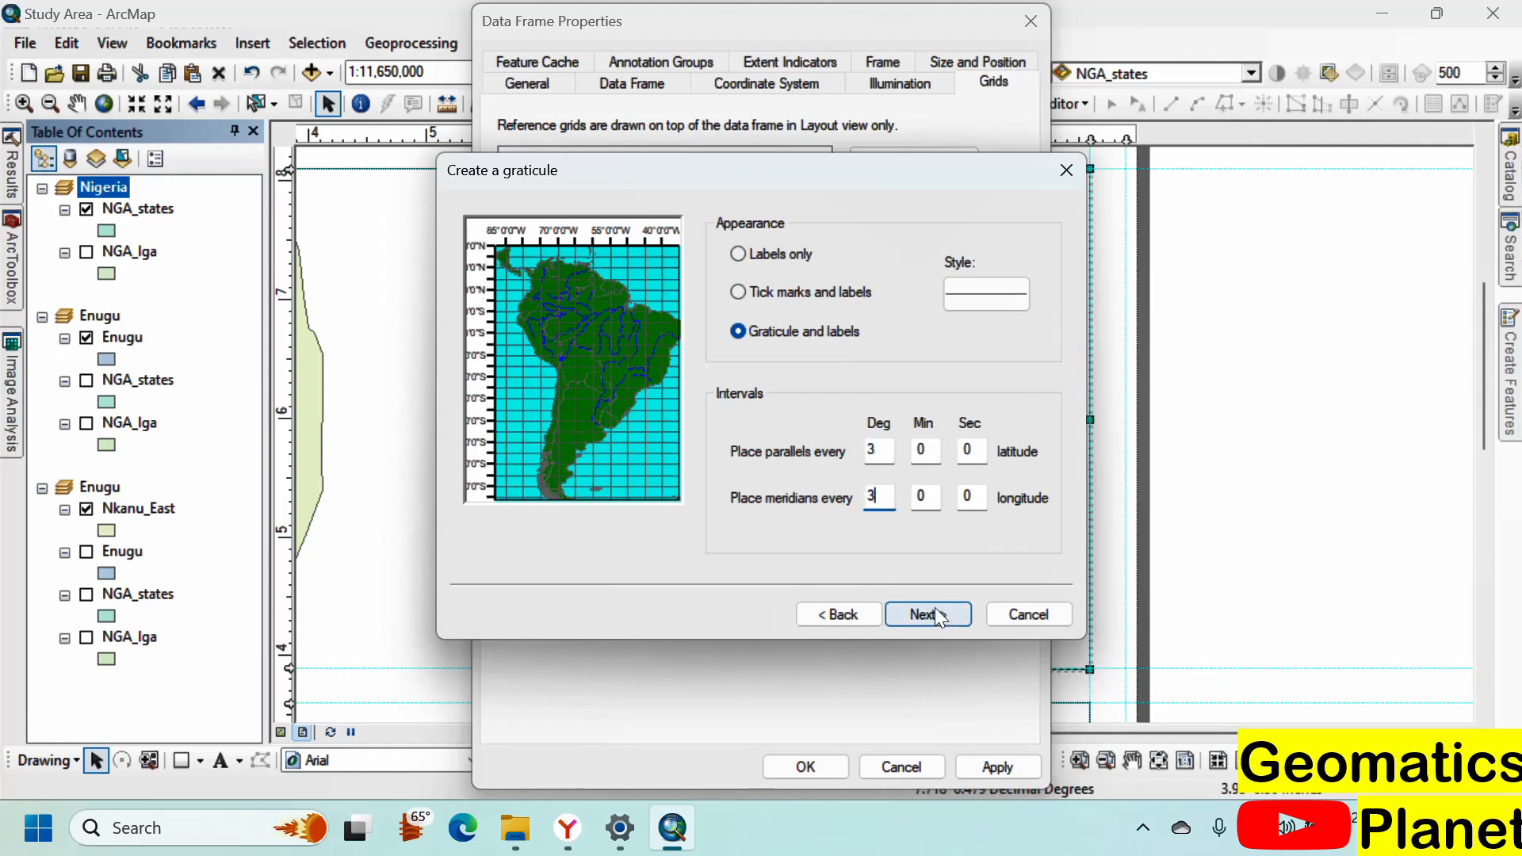
{"action": "left_click", "coordinate": [933, 612]}
{"action": "left_click", "coordinate": [923, 615]}
{"action": "left_click", "coordinate": [925, 615]}
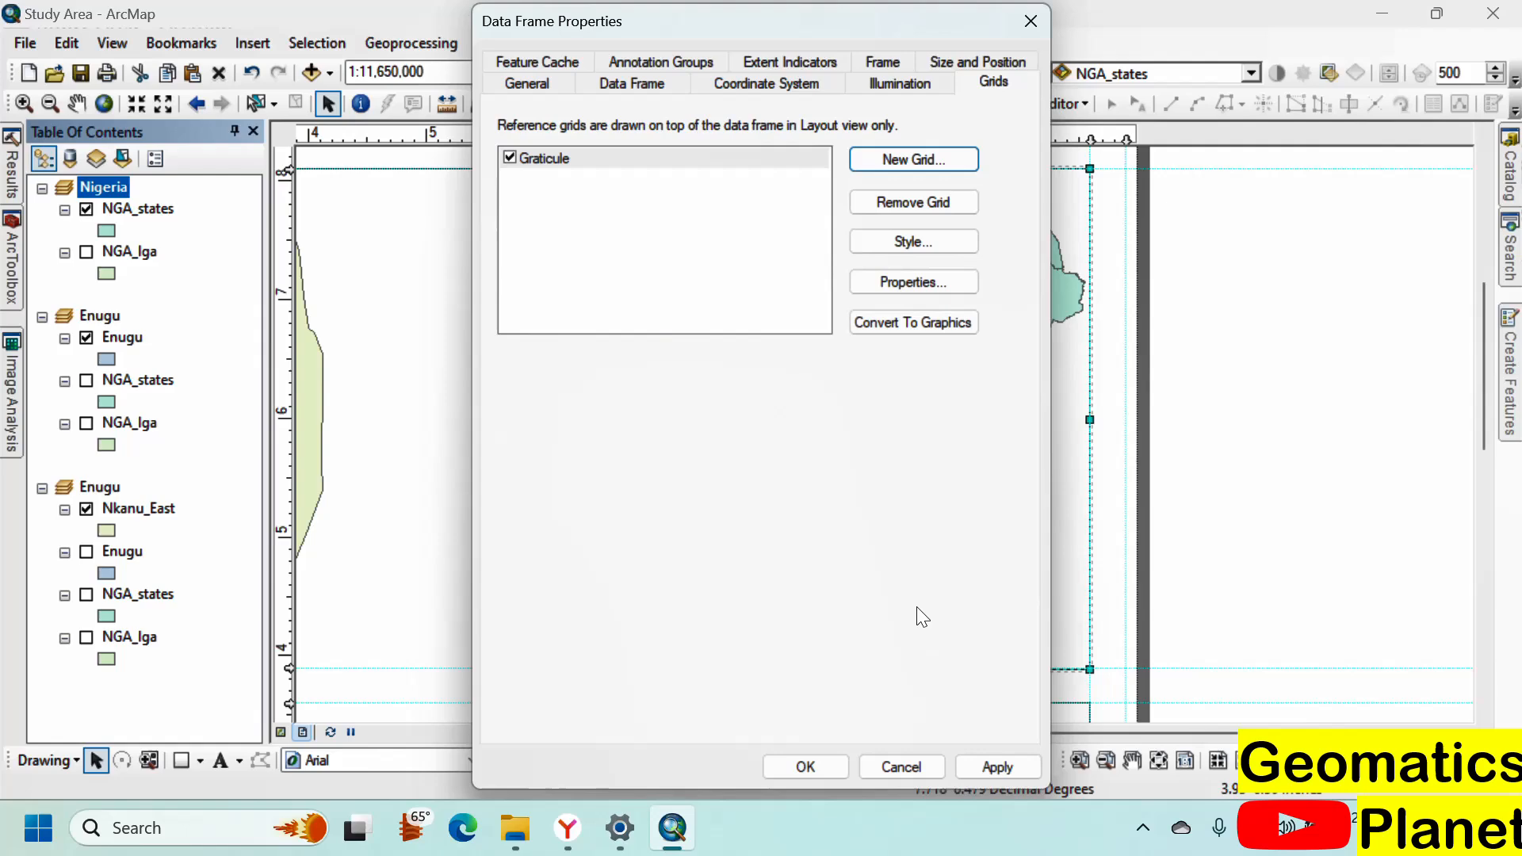
{"action": "left_click", "coordinate": [961, 768]}
{"action": "left_click_drag", "start_coordinate": [896, 40], "coordinate": [328, 163]}
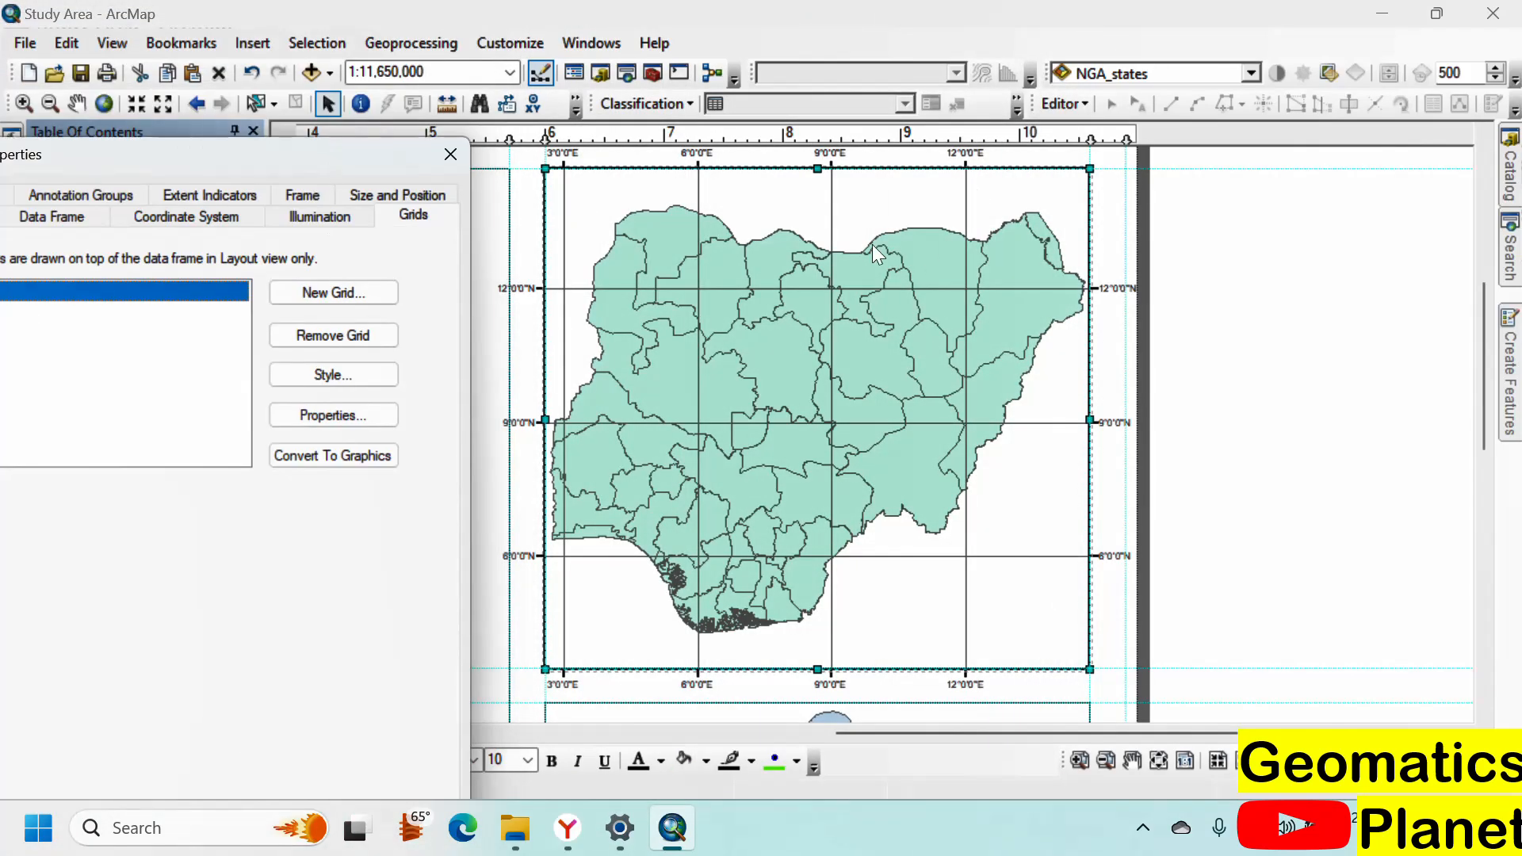
{"action": "left_click_drag", "start_coordinate": [274, 170], "coordinate": [772, 40]}
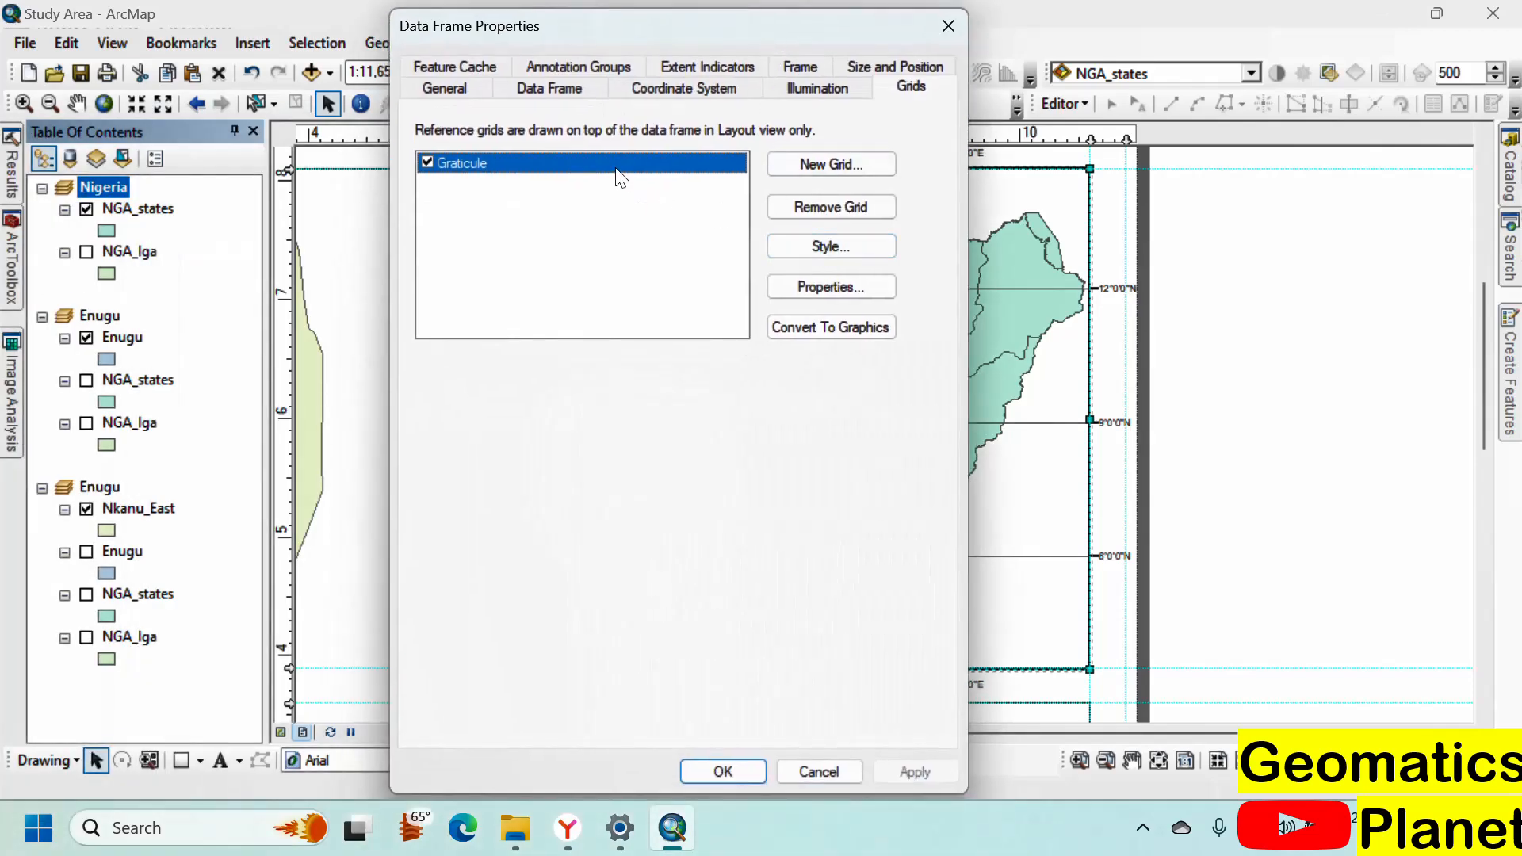
Step: Format the graticule labels as bold Arial Rounded MT Bold, size 12, with vertical labels on the left and right axes
{"action": "left_click", "coordinate": [807, 279]}
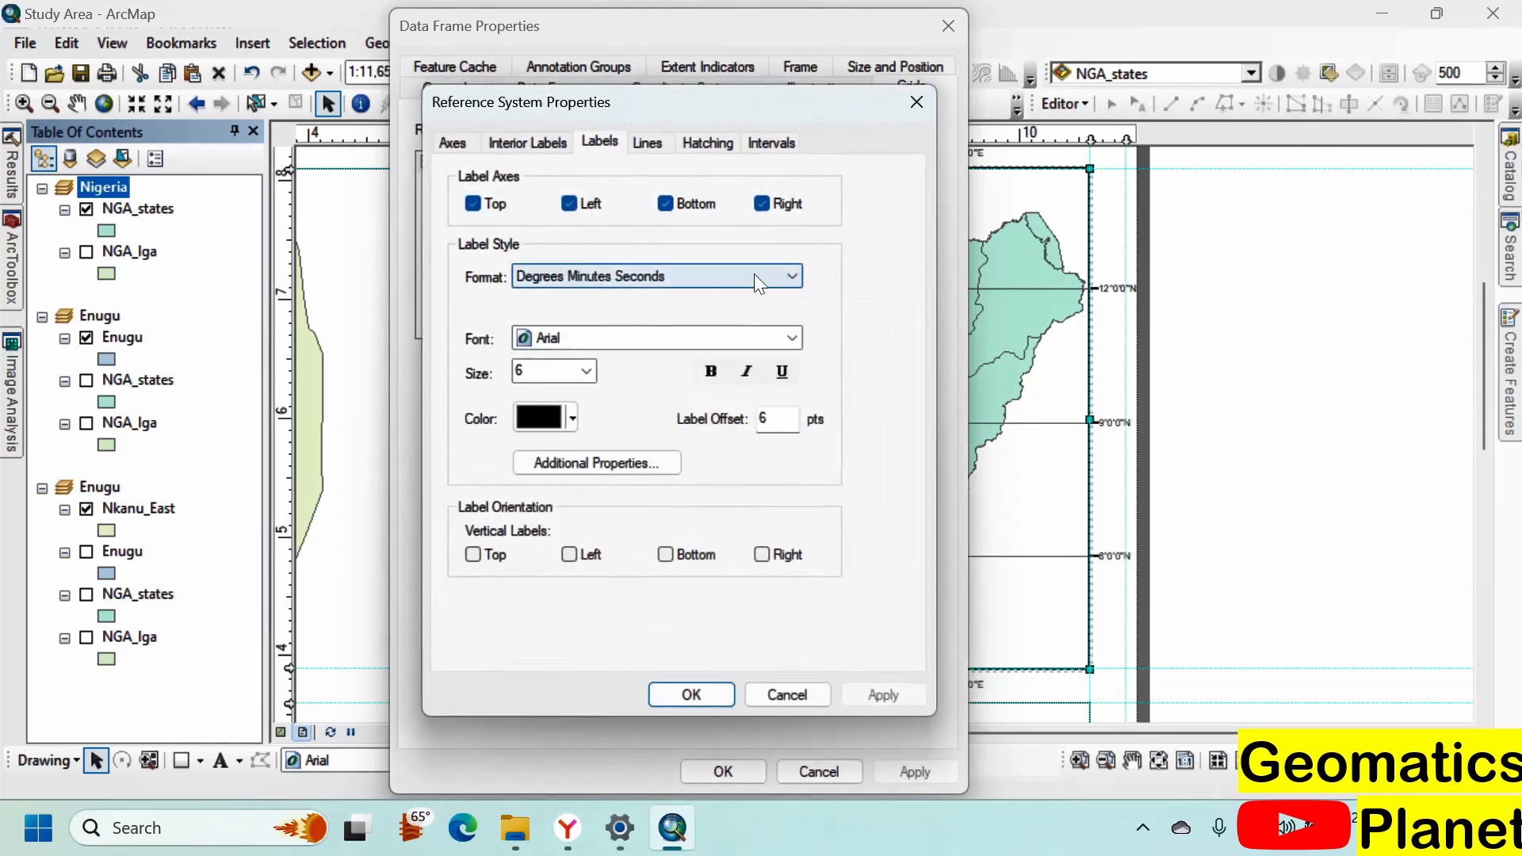
{"action": "left_click", "coordinate": [739, 337]}
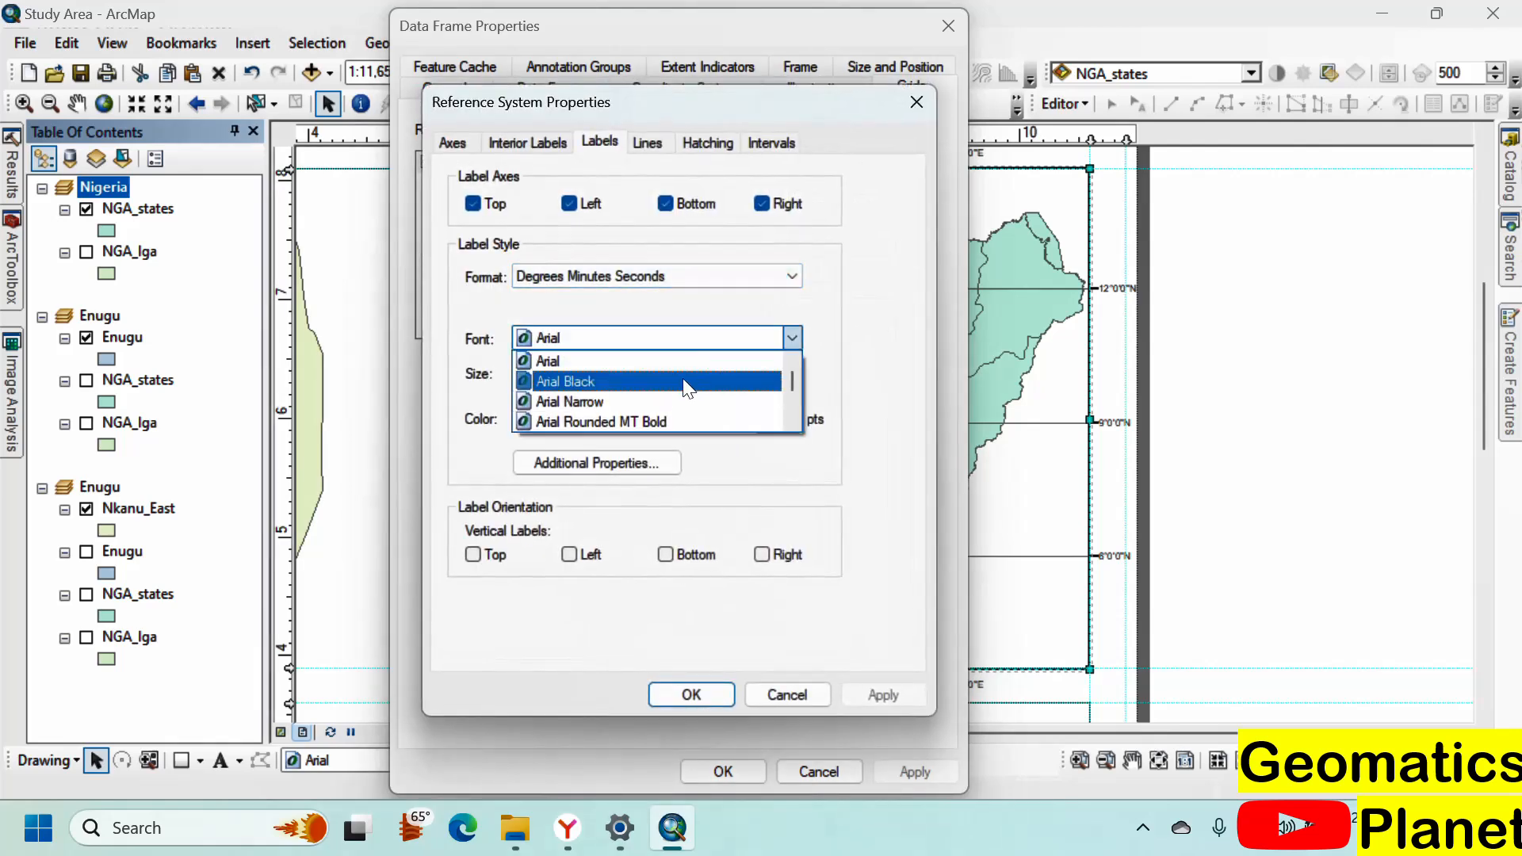
{"action": "left_click", "coordinate": [654, 421]}
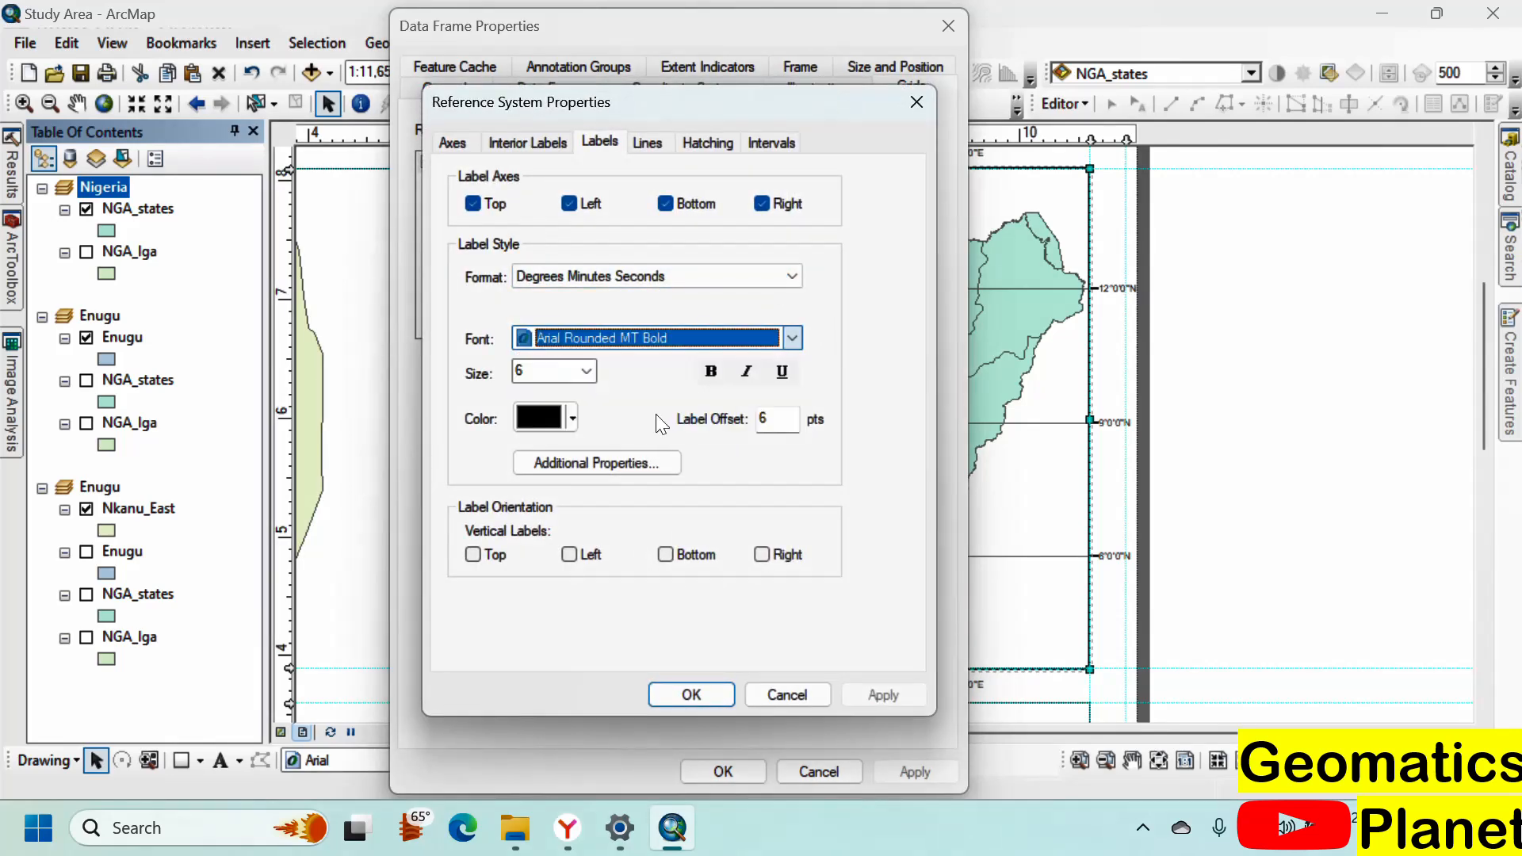
{"action": "left_click", "coordinate": [585, 366]}
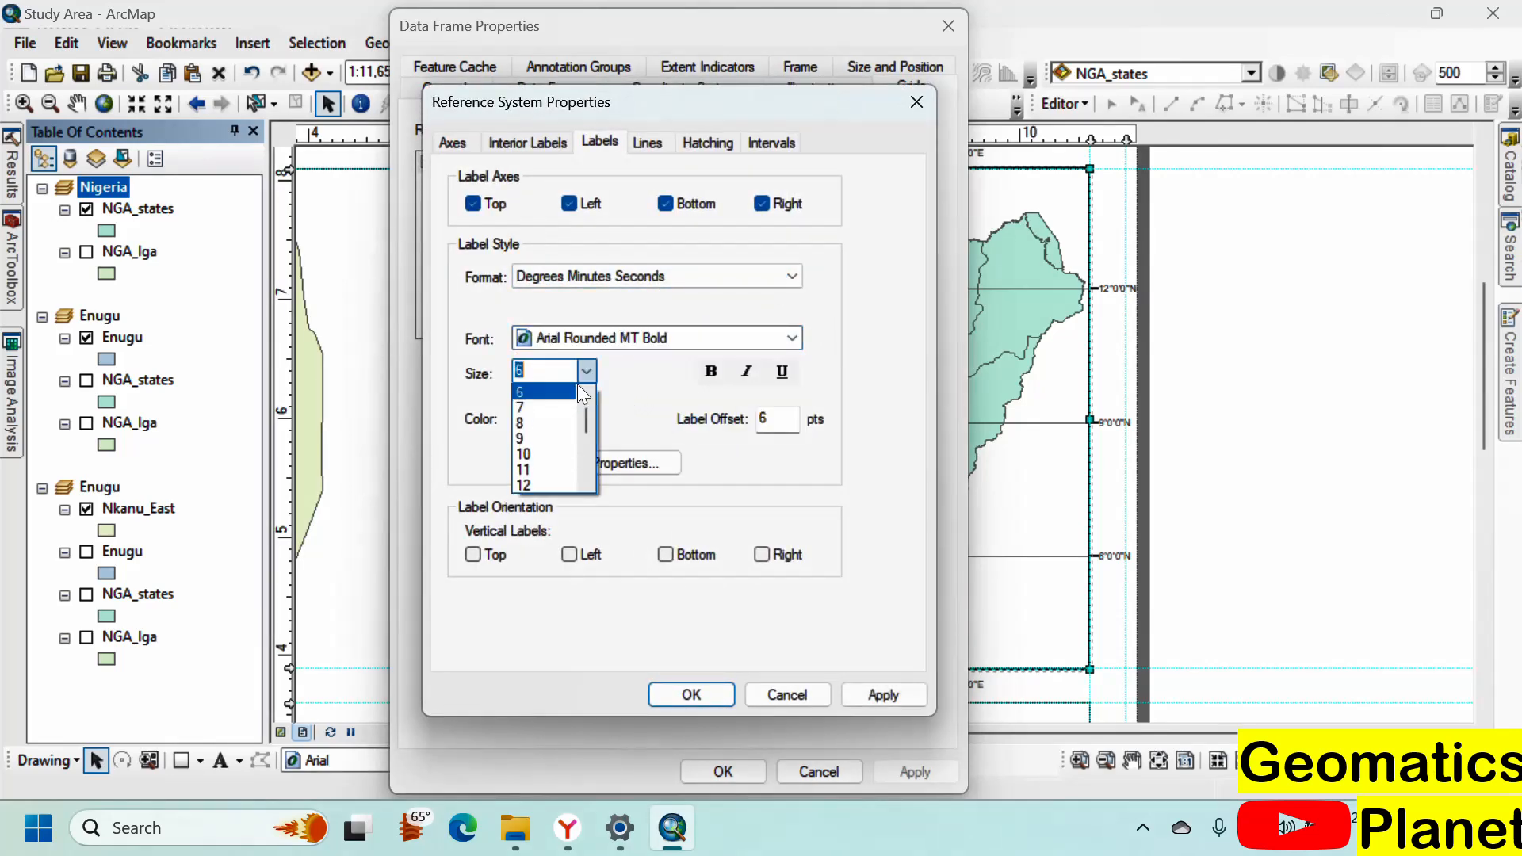
{"action": "left_click", "coordinate": [558, 484]}
{"action": "left_click", "coordinate": [710, 371]}
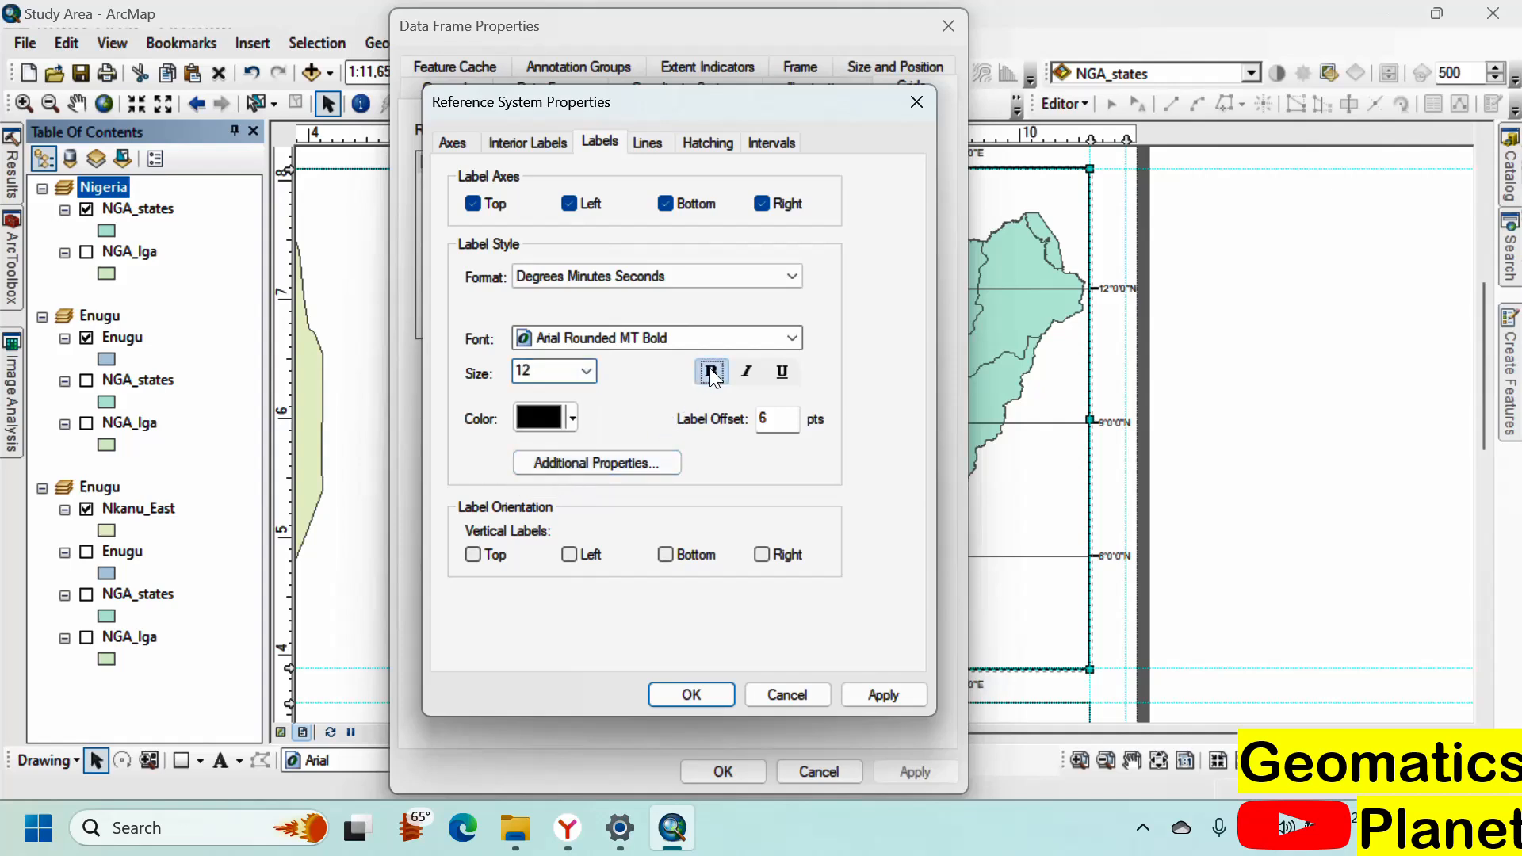
{"action": "left_click", "coordinate": [575, 555]}
{"action": "left_click", "coordinate": [453, 144]}
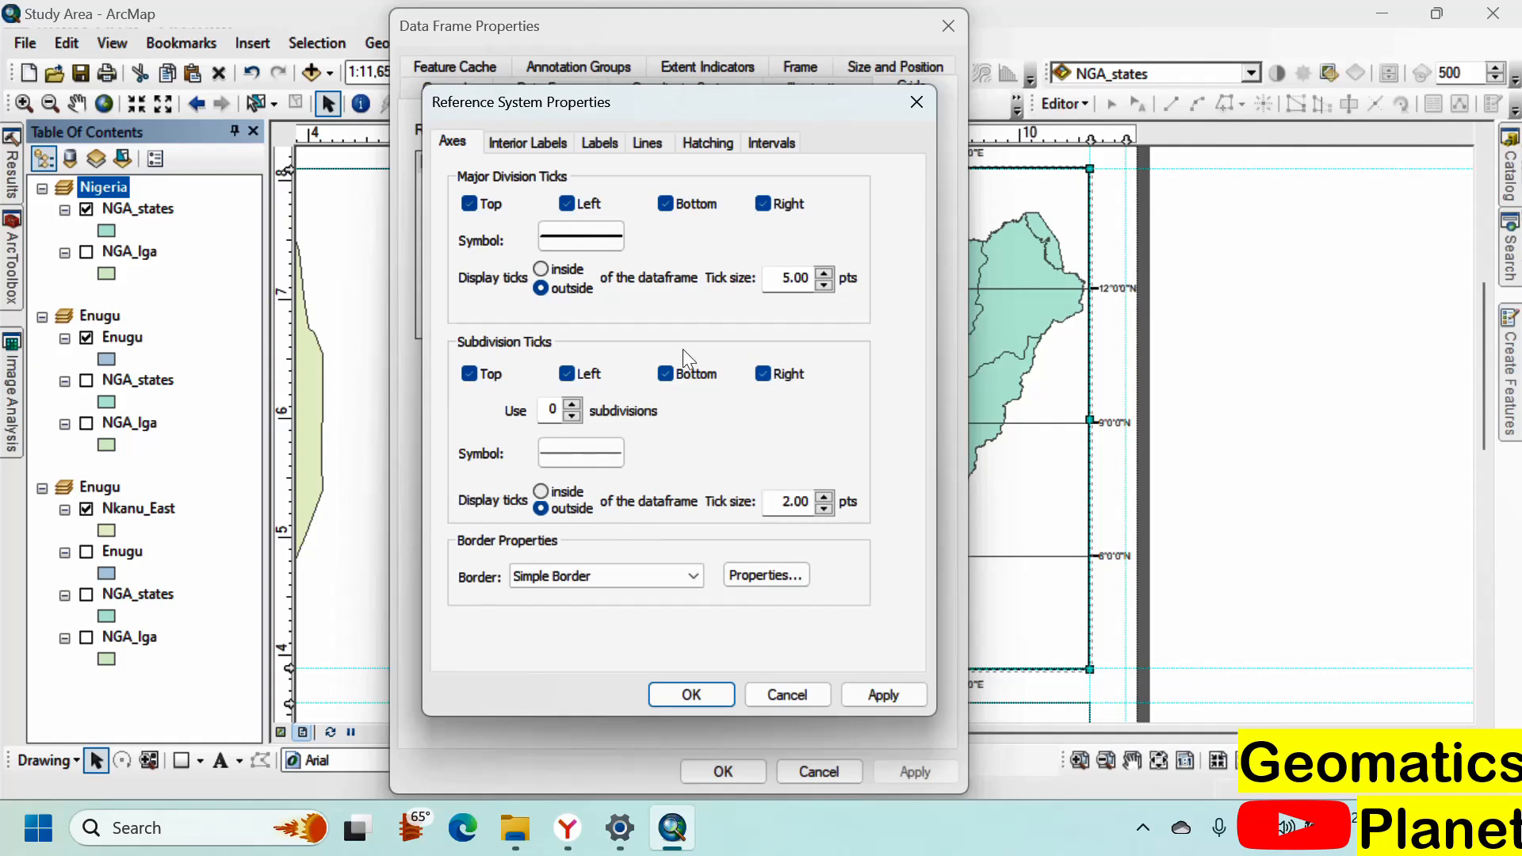
{"action": "left_click", "coordinate": [512, 143]}
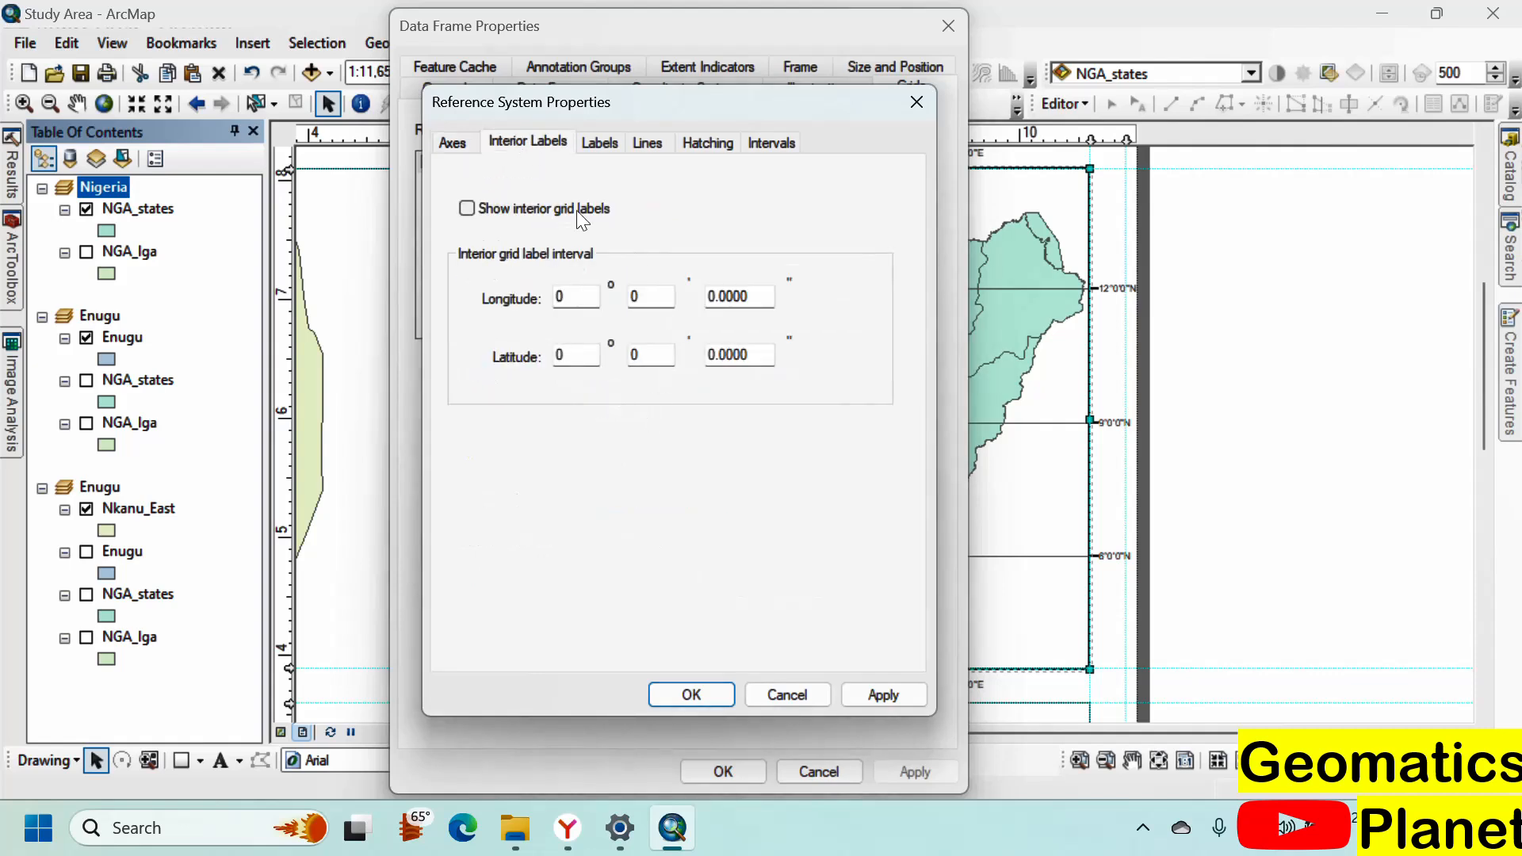
{"action": "left_click", "coordinate": [600, 143]}
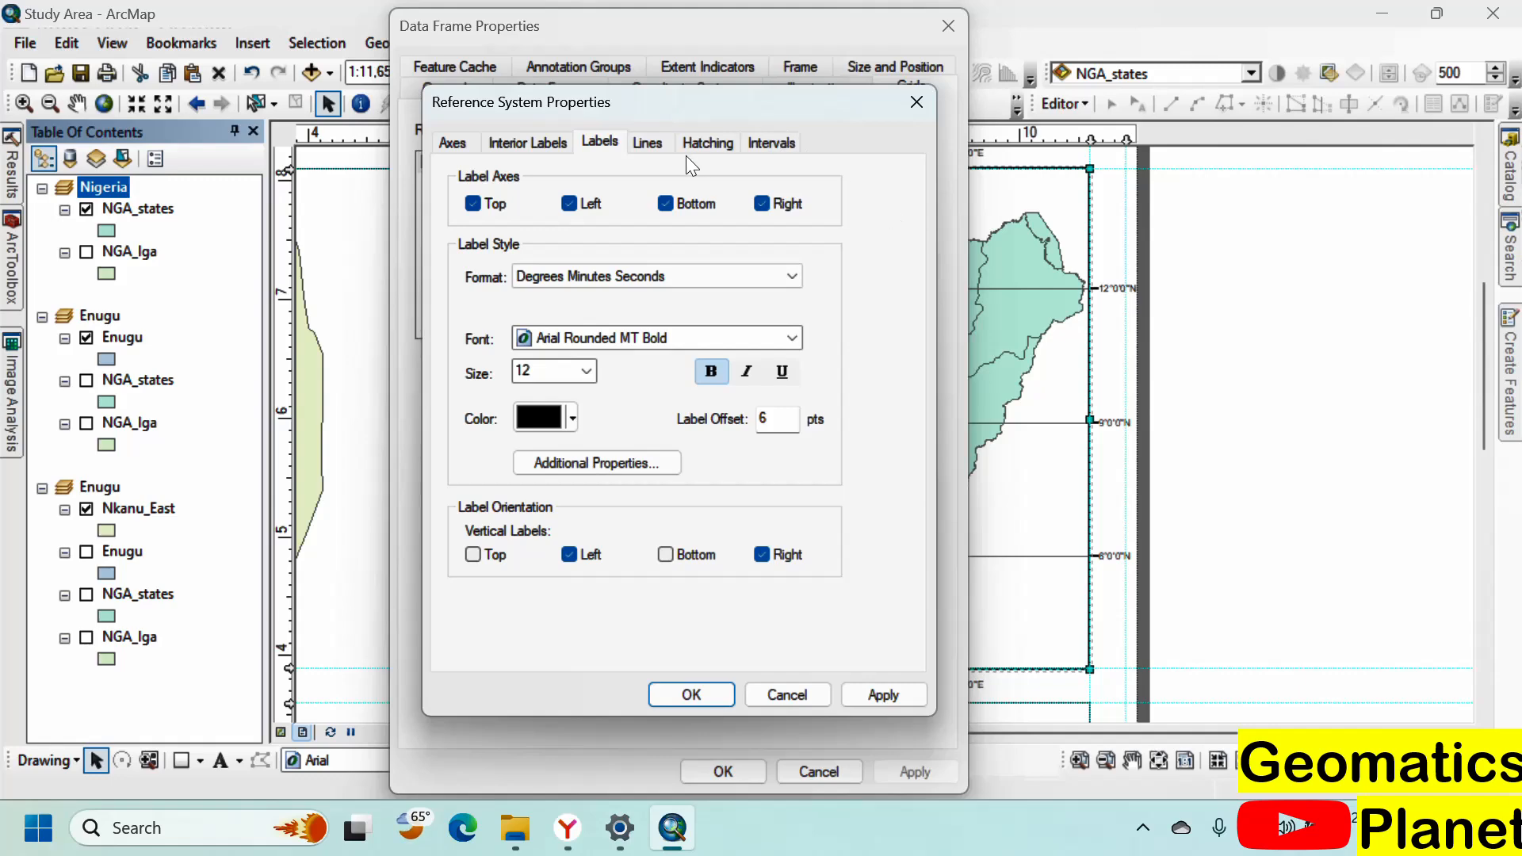
Step: Change the graticule's line symbol to Dashed 6:6 in grey and apply the grid formatting to the Nigeria data frame
{"action": "left_click", "coordinate": [657, 148]}
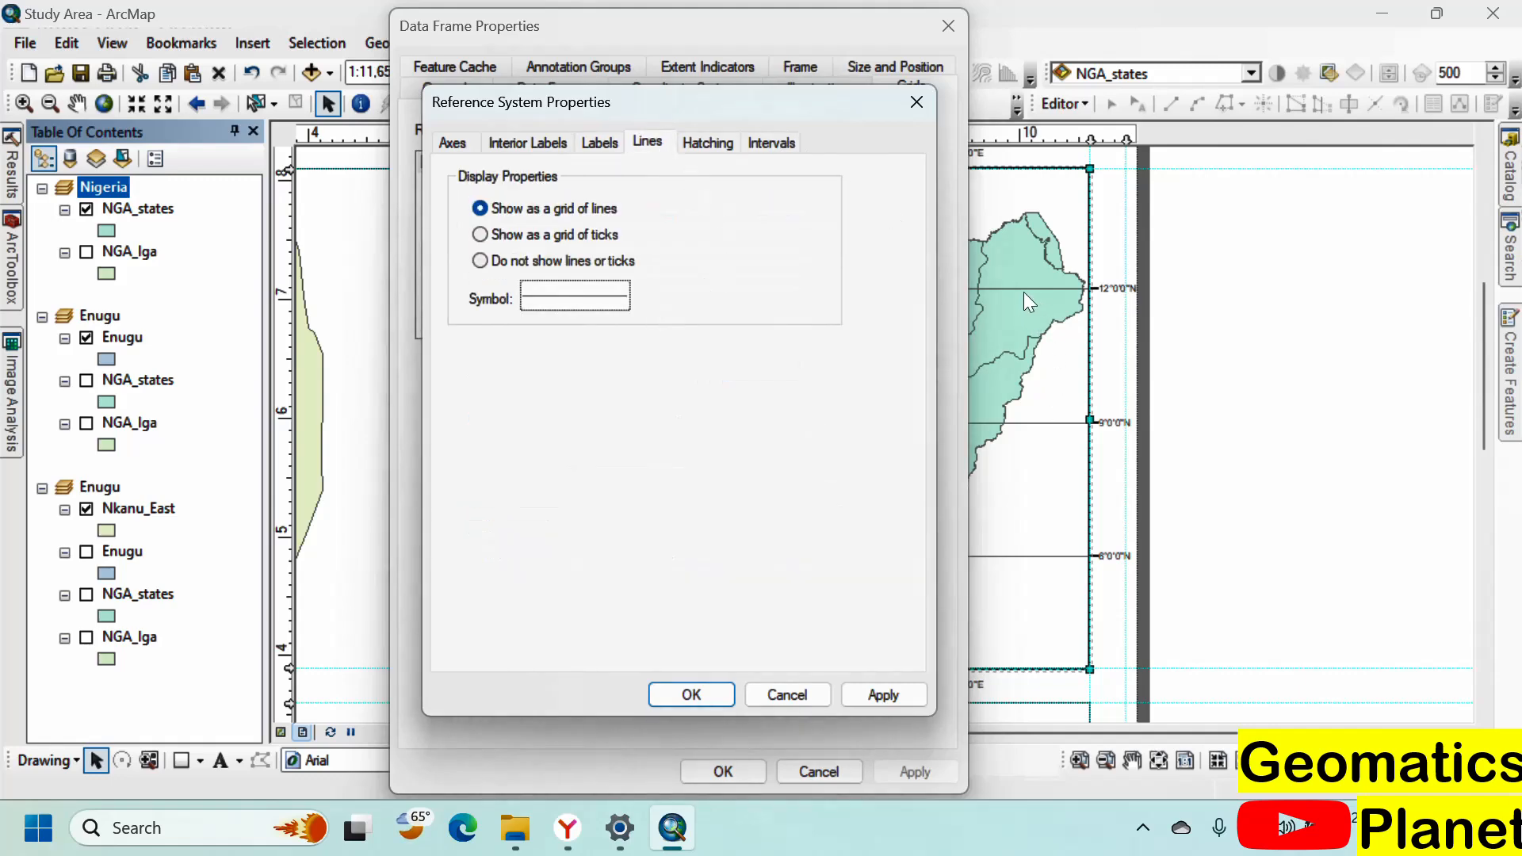
{"action": "left_click", "coordinate": [600, 294]}
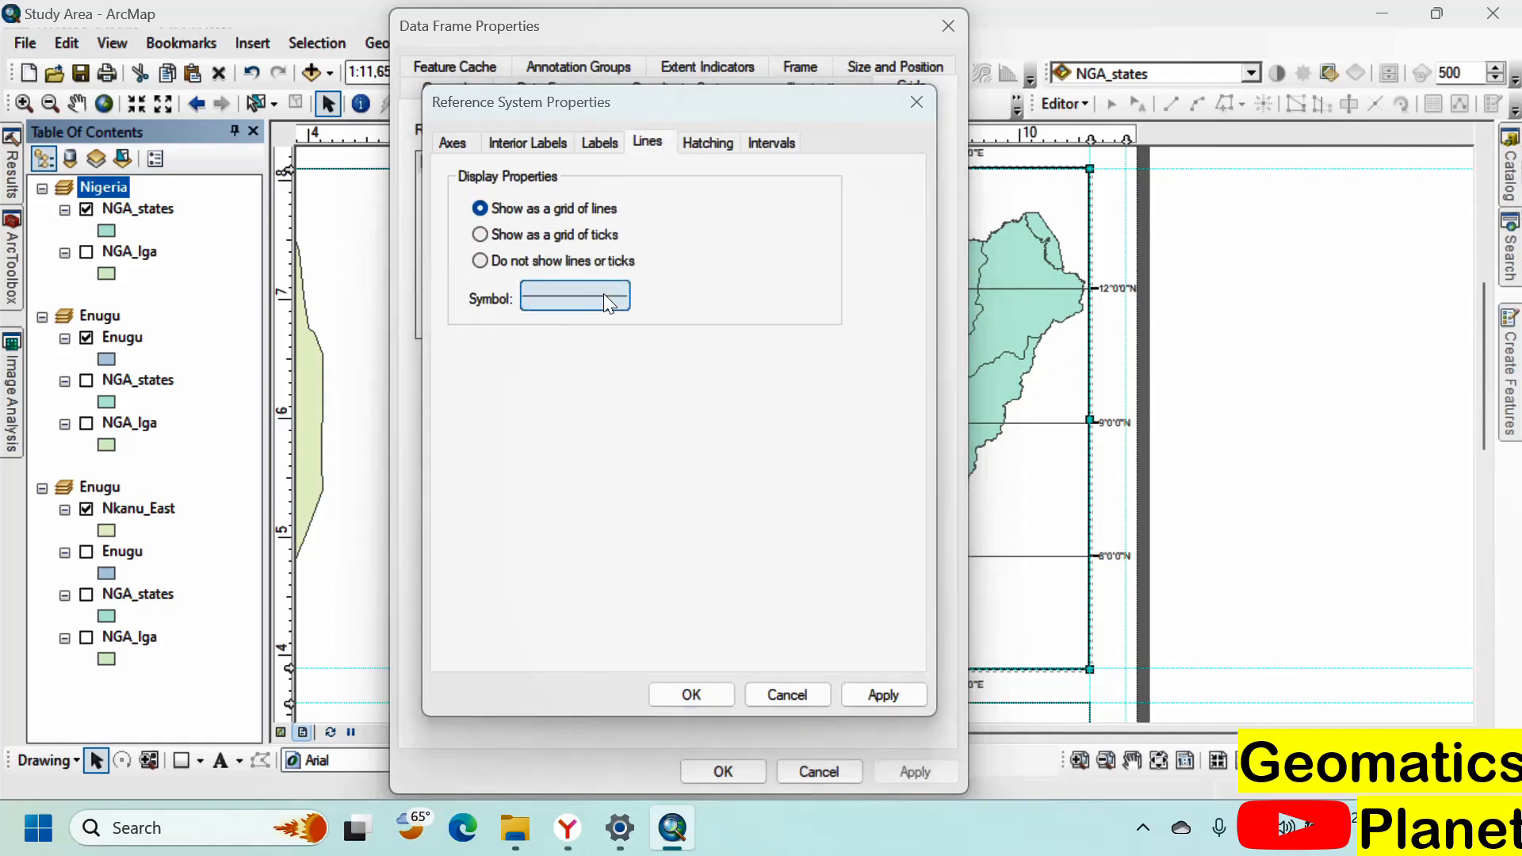
{"action": "scroll", "coordinate": [604, 393], "scroll_direction": "down", "scroll_amount": 8}
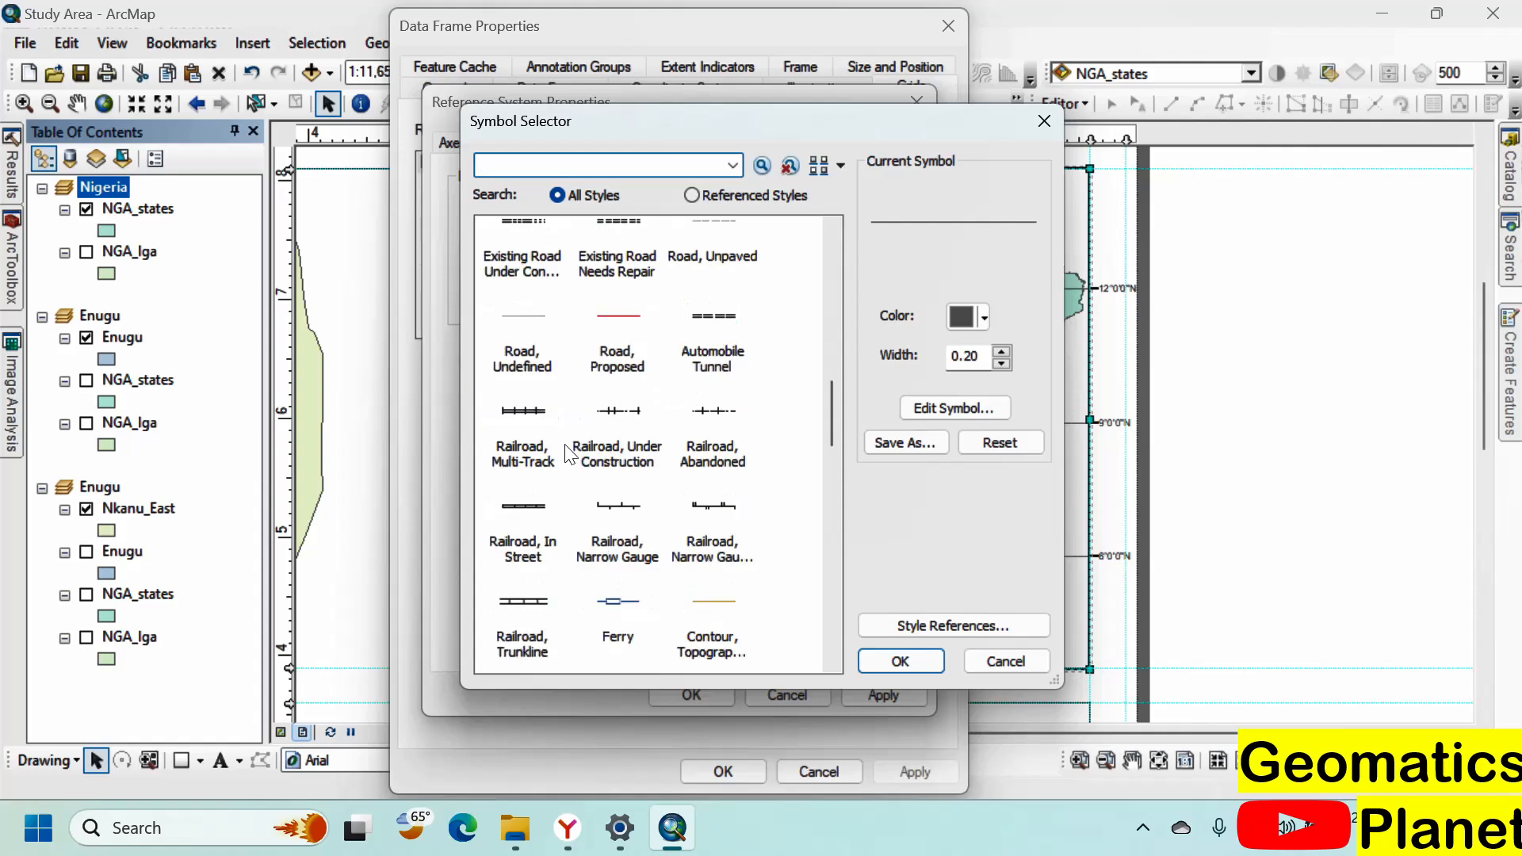
{"action": "scroll", "coordinate": [568, 478], "scroll_direction": "down", "scroll_amount": 6}
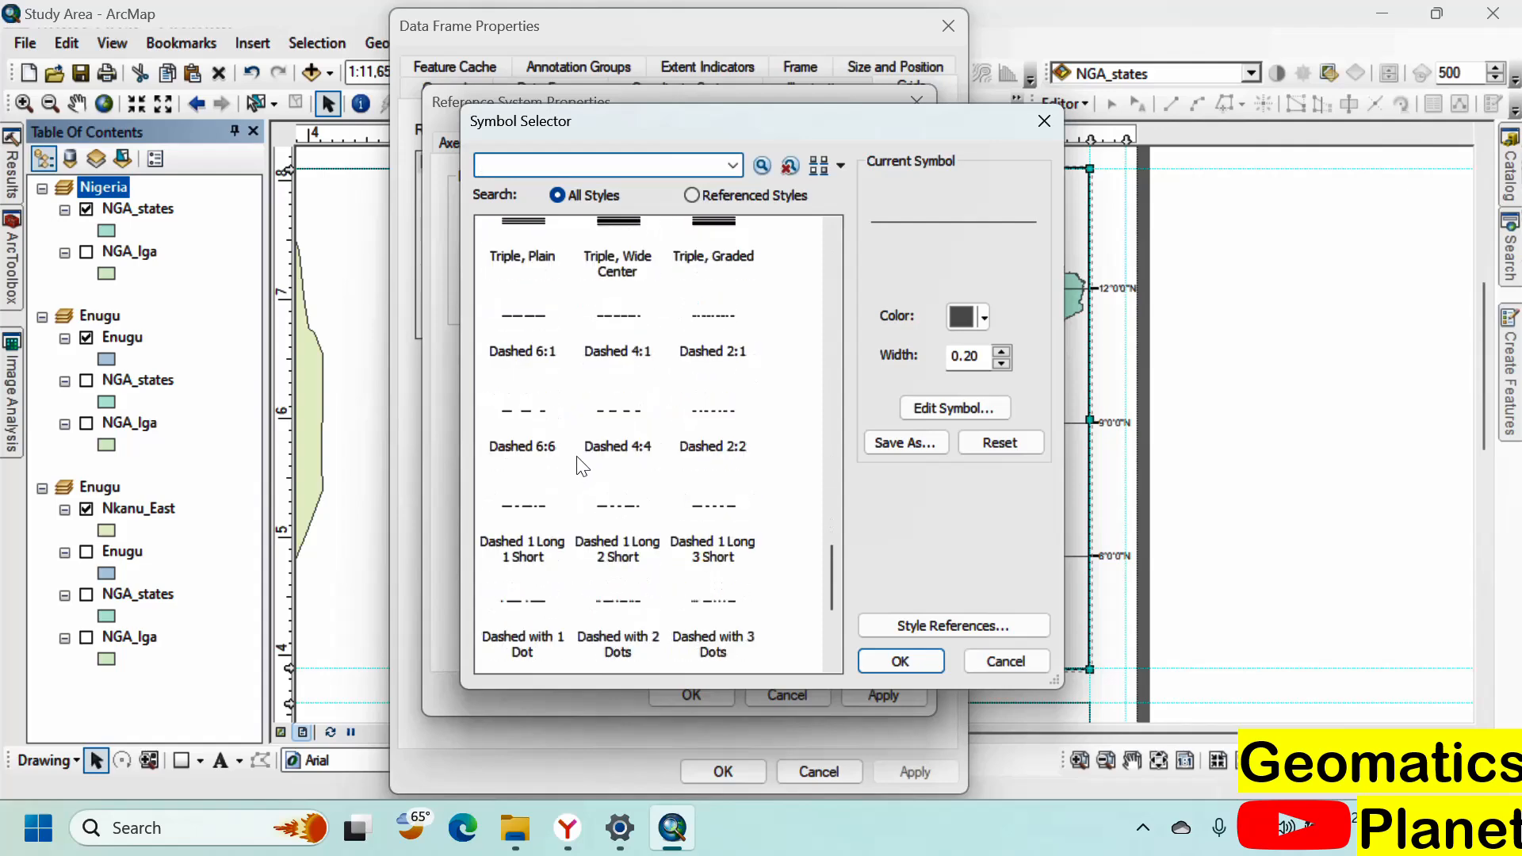
{"action": "left_click", "coordinate": [539, 428]}
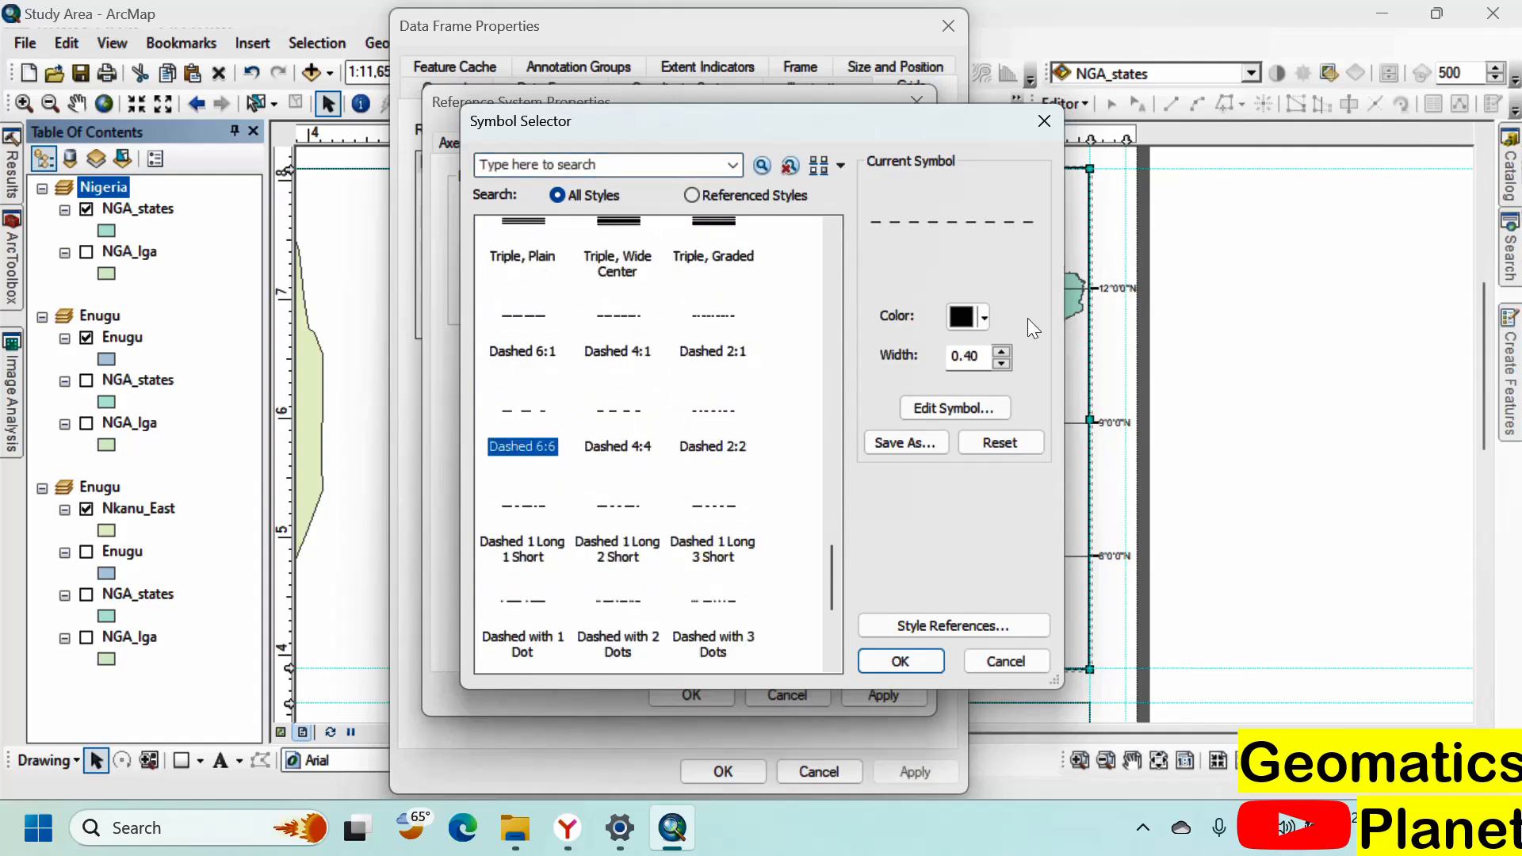
{"action": "left_click", "coordinate": [978, 316]}
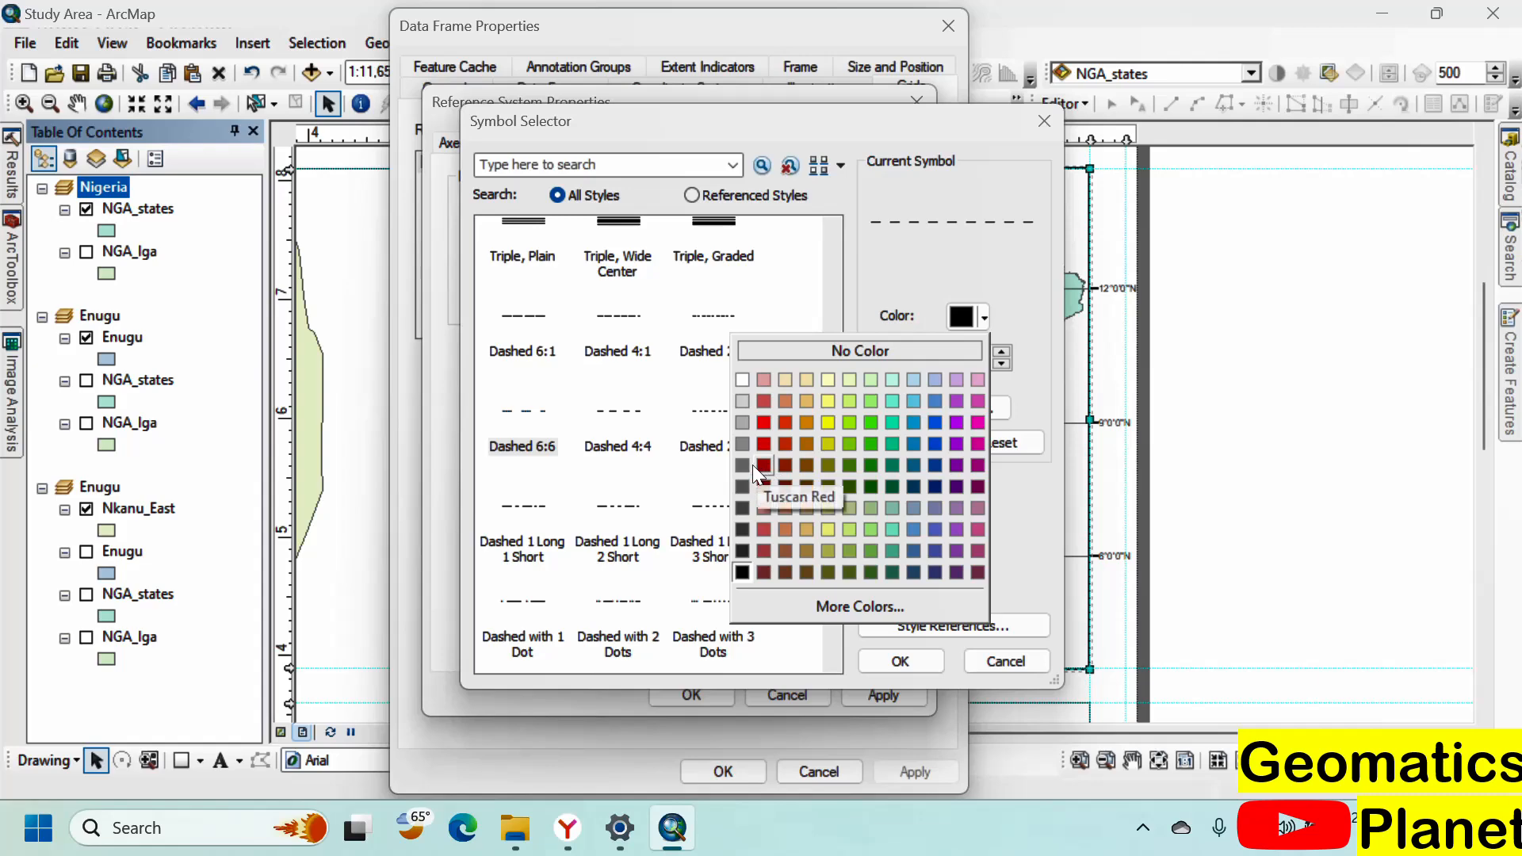
{"action": "left_click", "coordinate": [742, 465]}
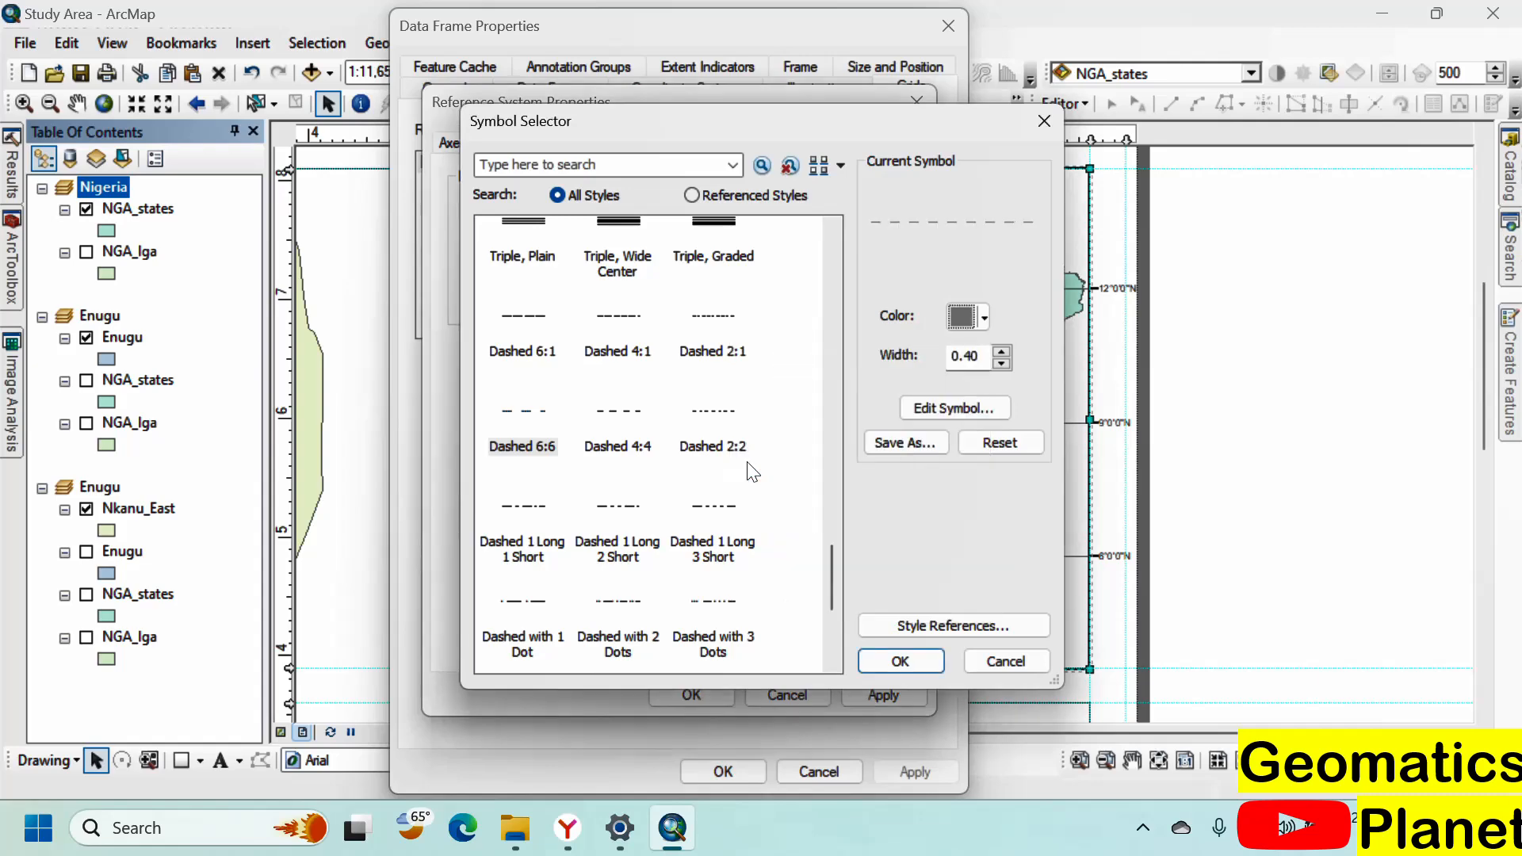
{"action": "left_click", "coordinate": [900, 661]}
{"action": "left_click", "coordinate": [706, 144]}
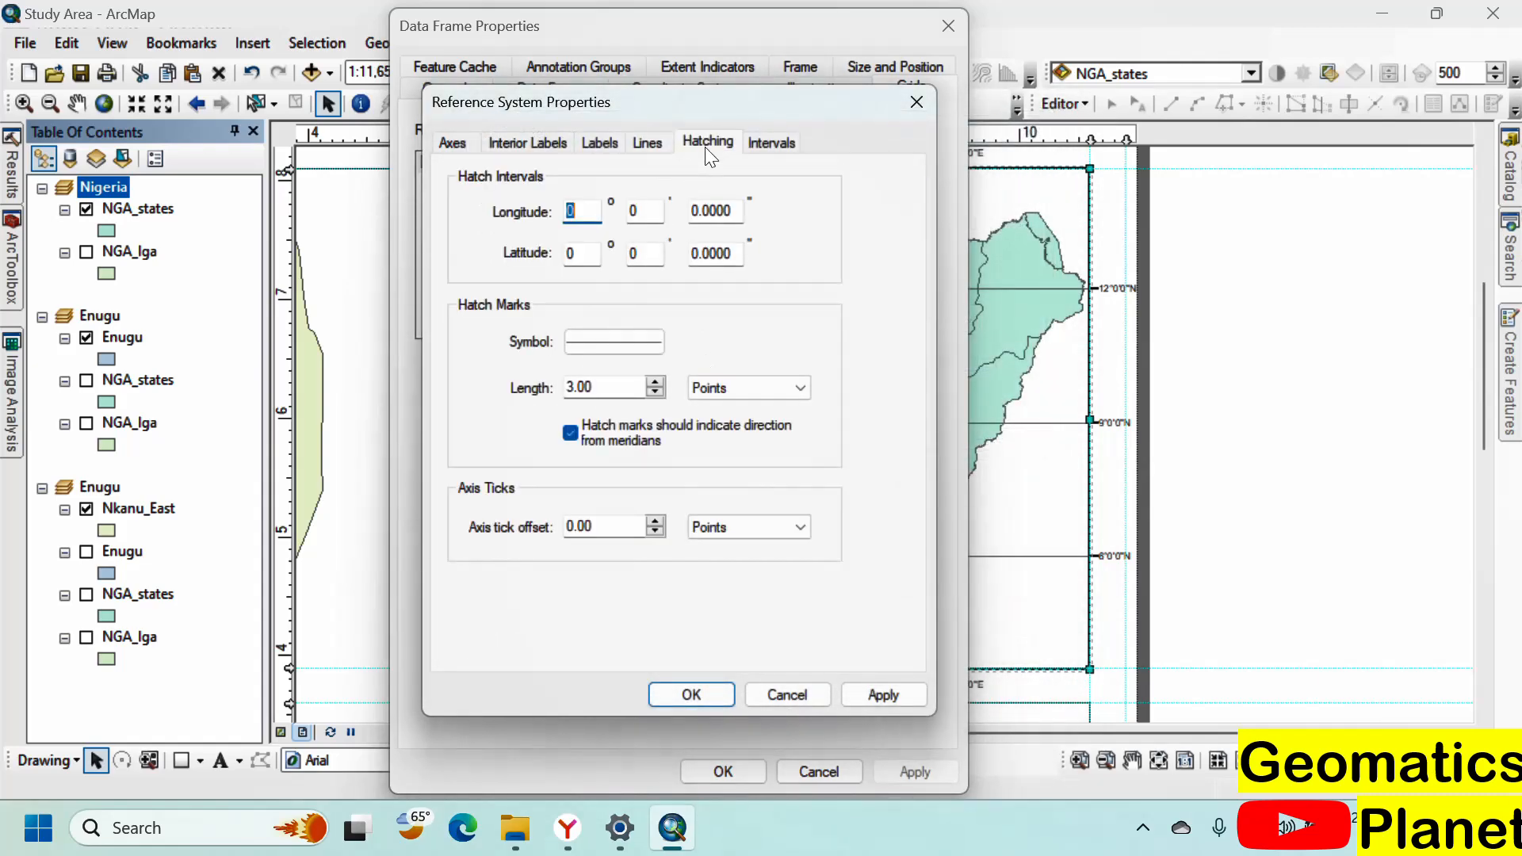
{"action": "left_click", "coordinate": [765, 143]}
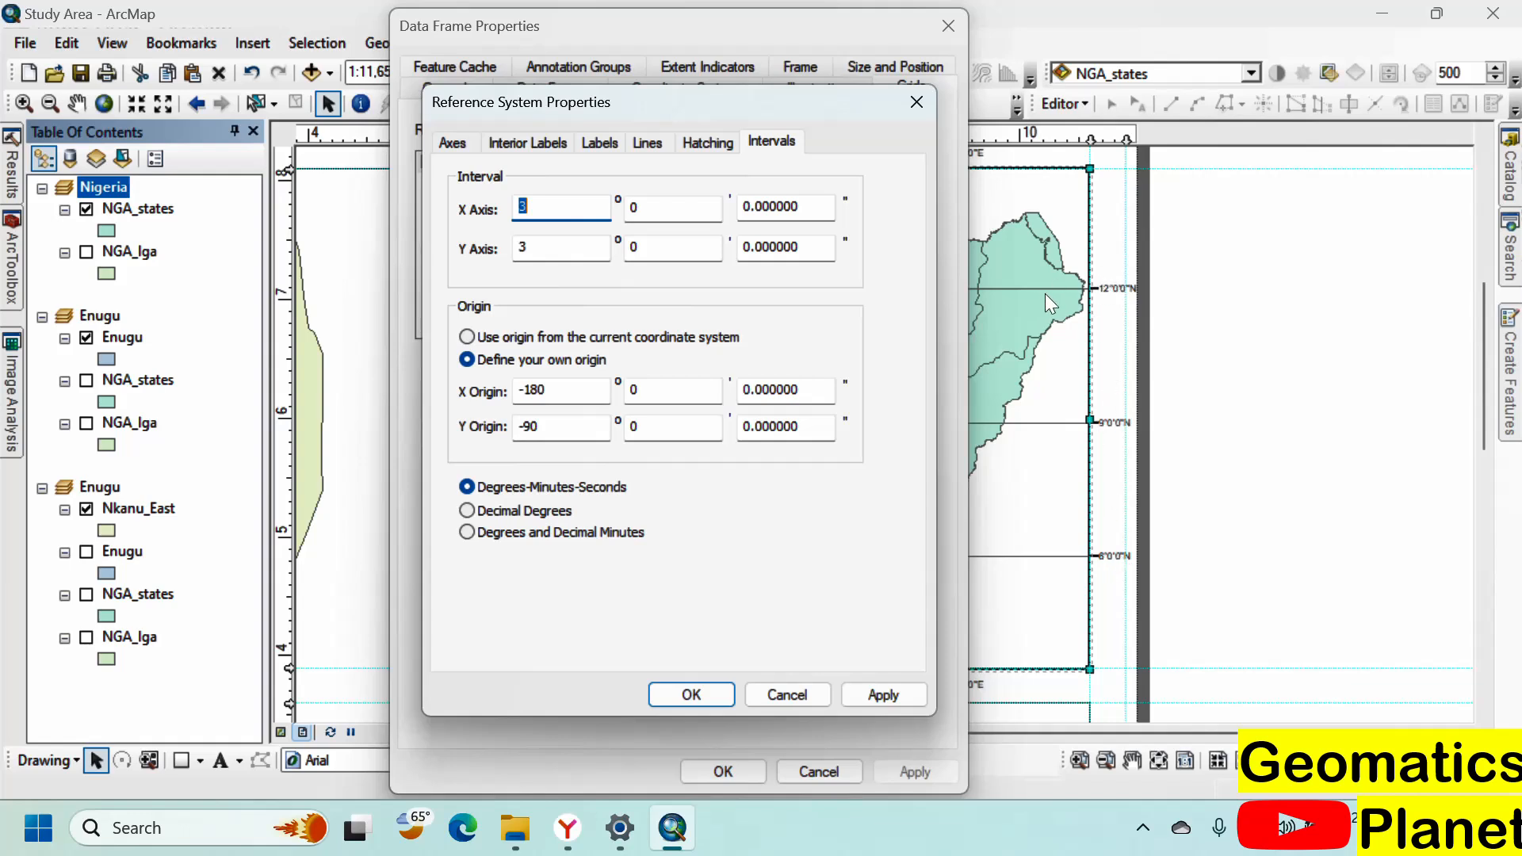
{"action": "left_click", "coordinate": [694, 695]}
{"action": "left_click", "coordinate": [903, 770]}
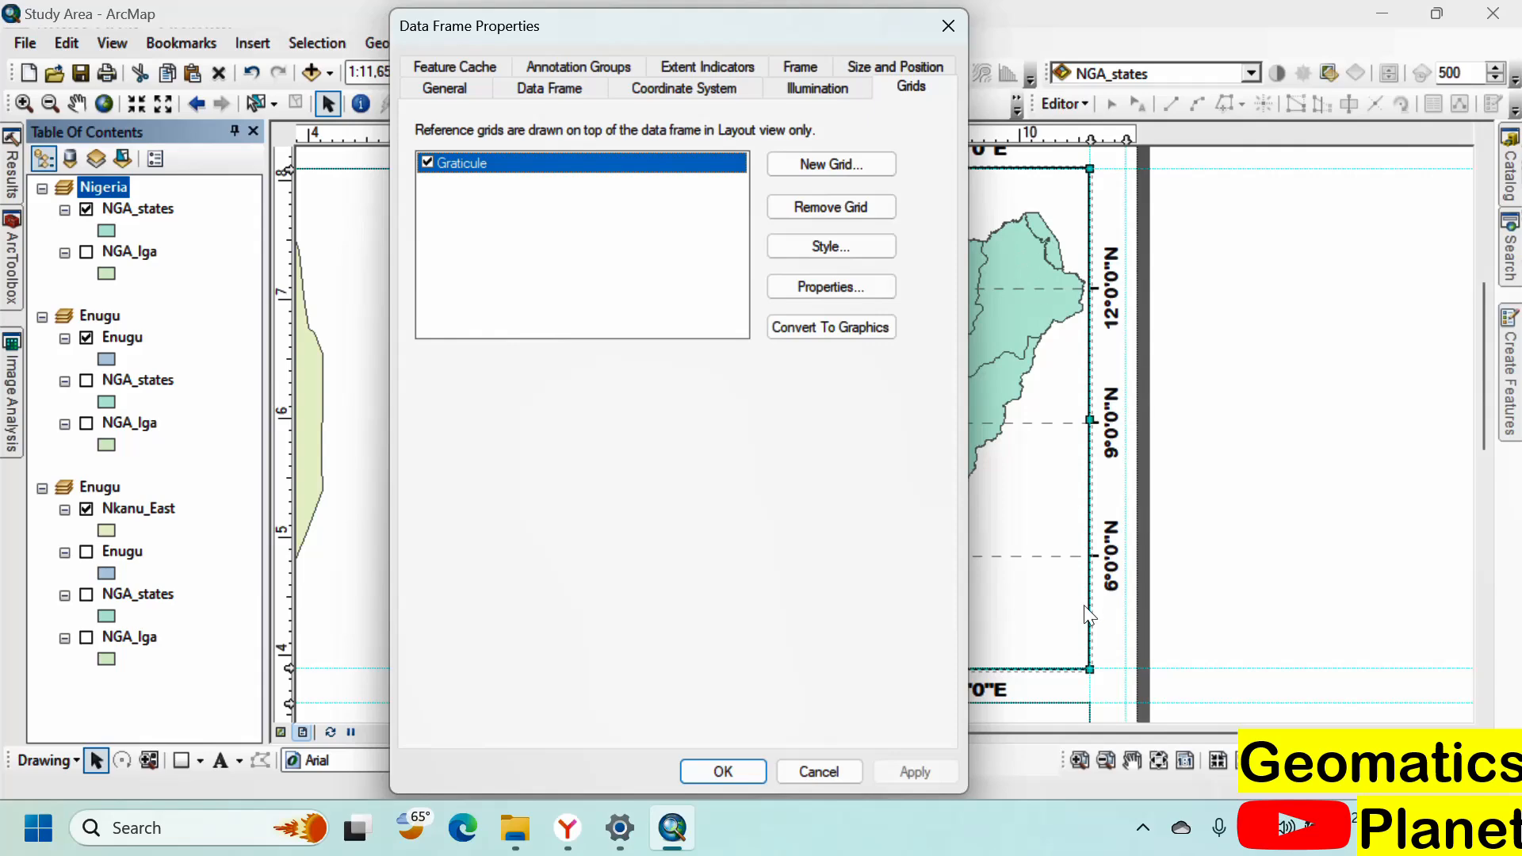
{"action": "left_click", "coordinate": [723, 772]}
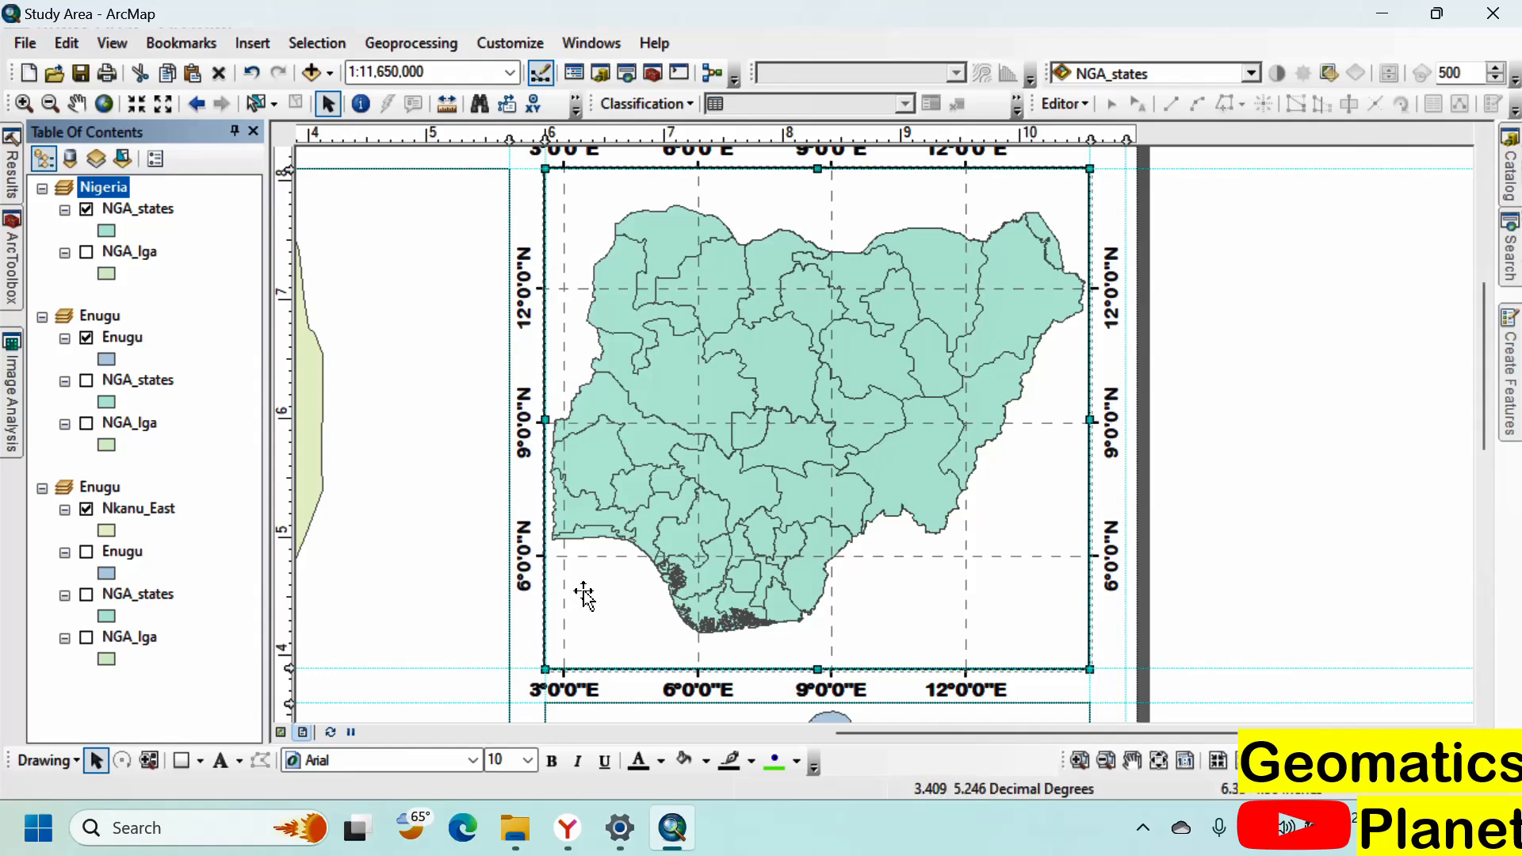
Step: Set the Nigeria graticule's X axis interval to 4 degrees and apply the change
{"action": "scroll", "coordinate": [875, 430], "scroll_direction": "down", "scroll_amount": 1}
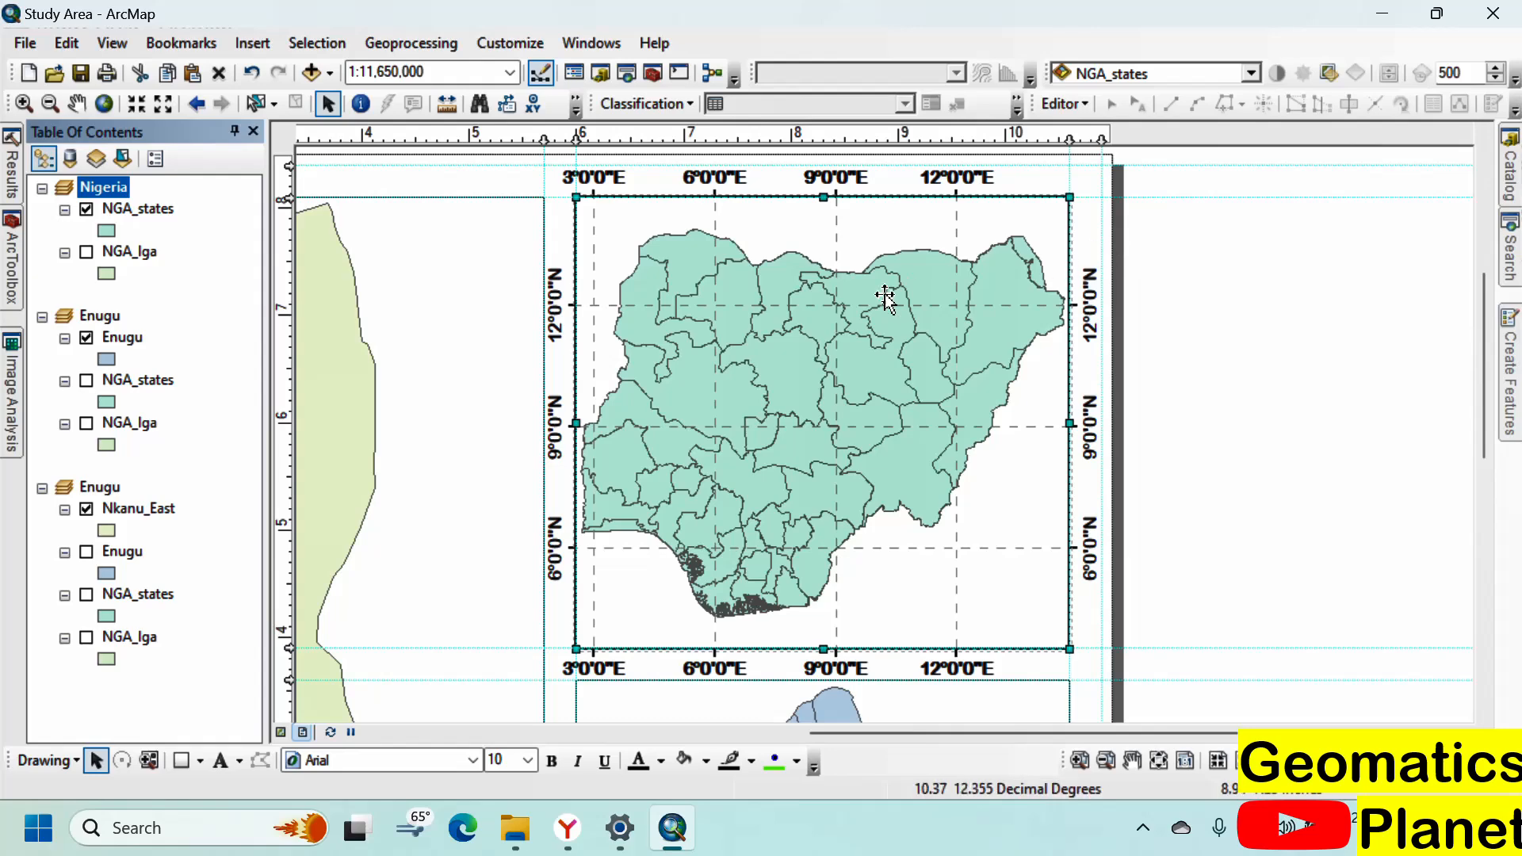
{"action": "right_click", "coordinate": [852, 291]}
{"action": "left_click", "coordinate": [967, 721]}
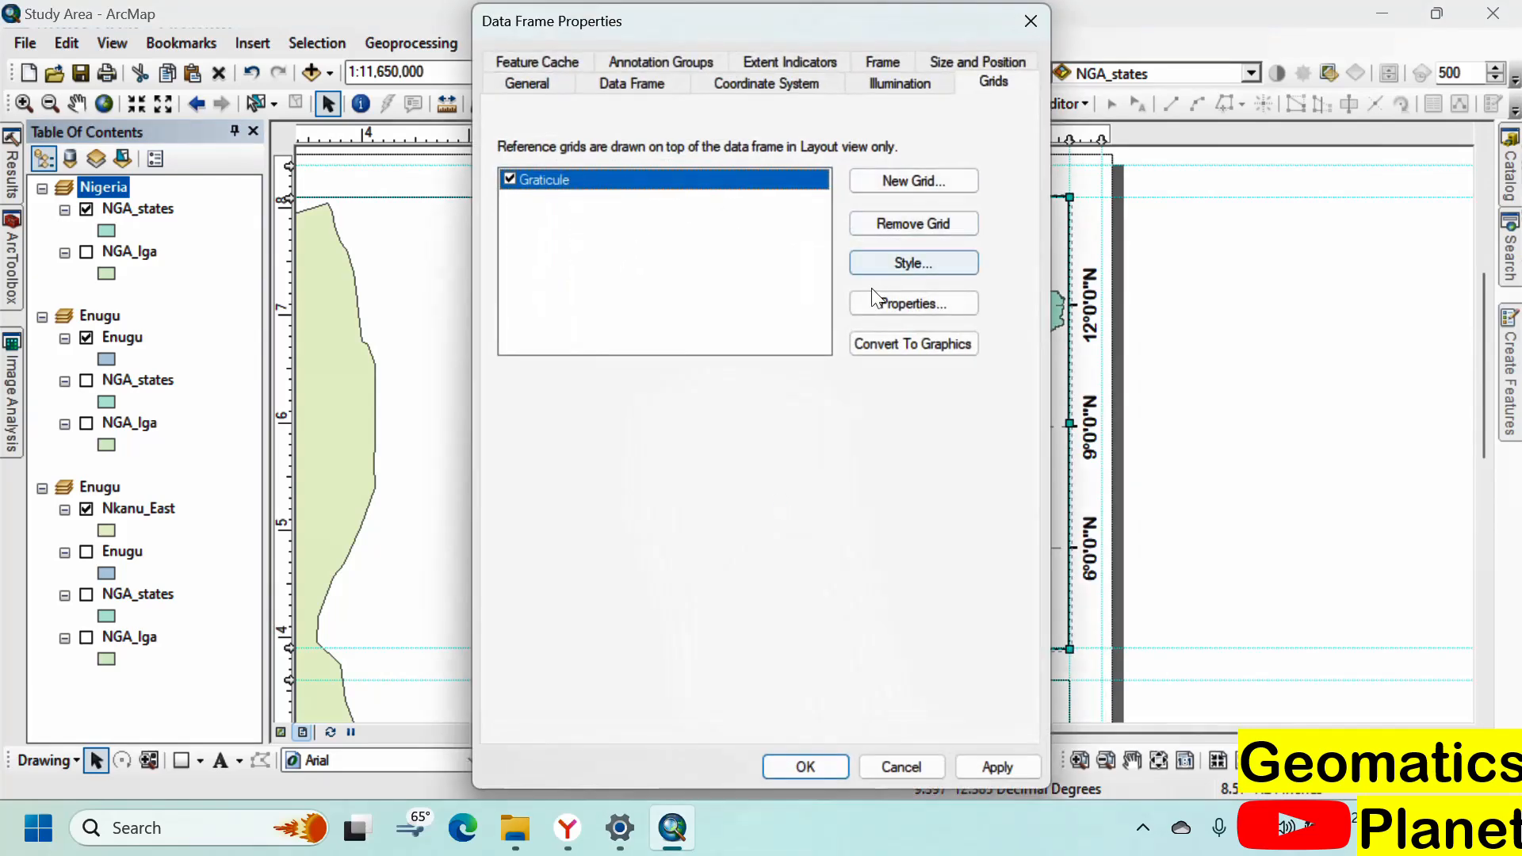
{"action": "left_click", "coordinate": [874, 300]}
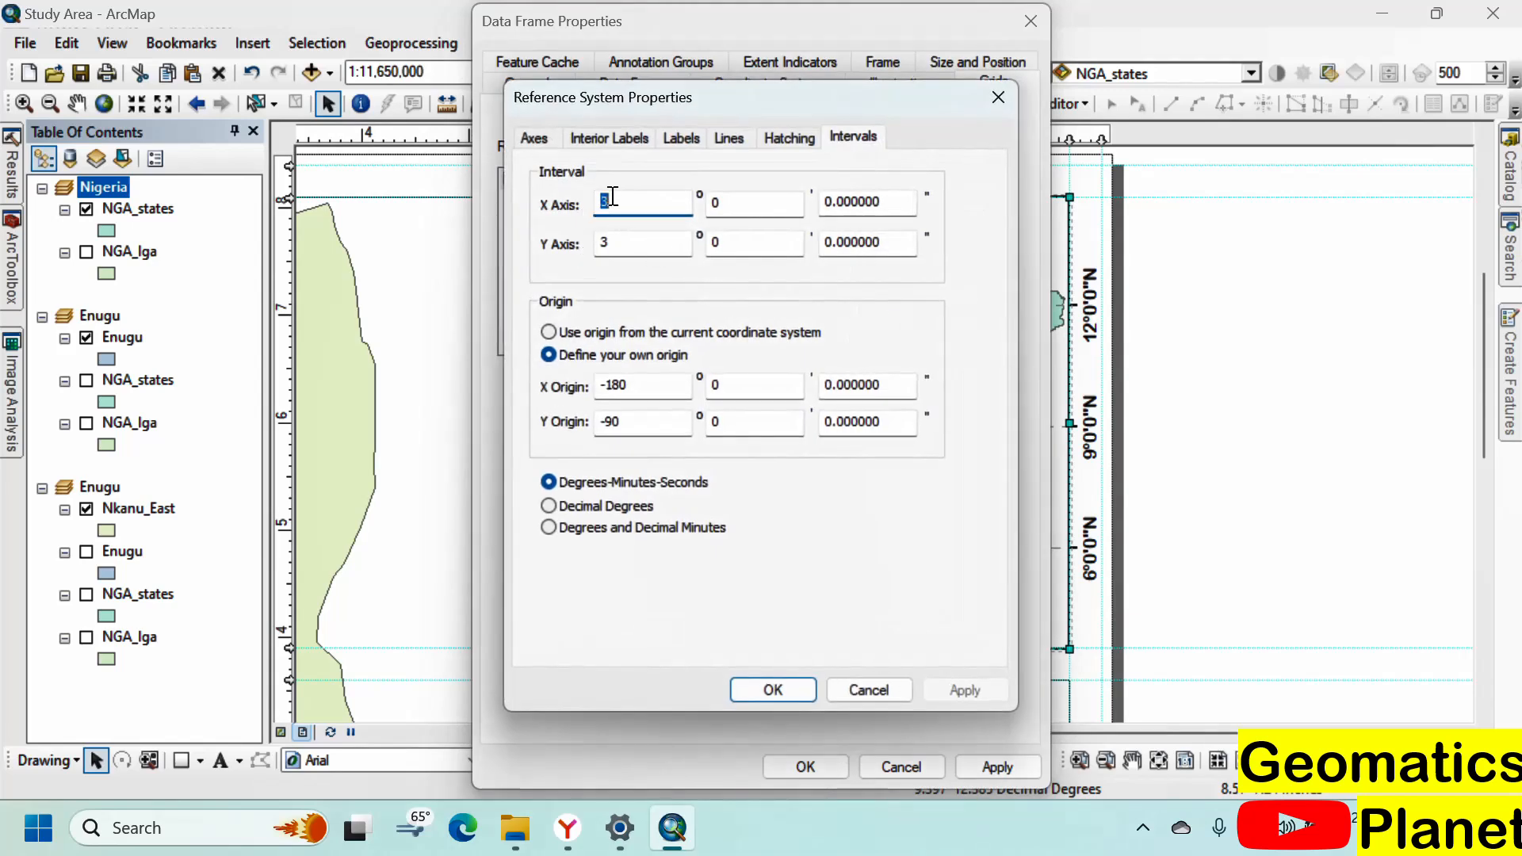
{"action": "type", "text": "4"}
{"action": "left_click", "coordinate": [773, 689]}
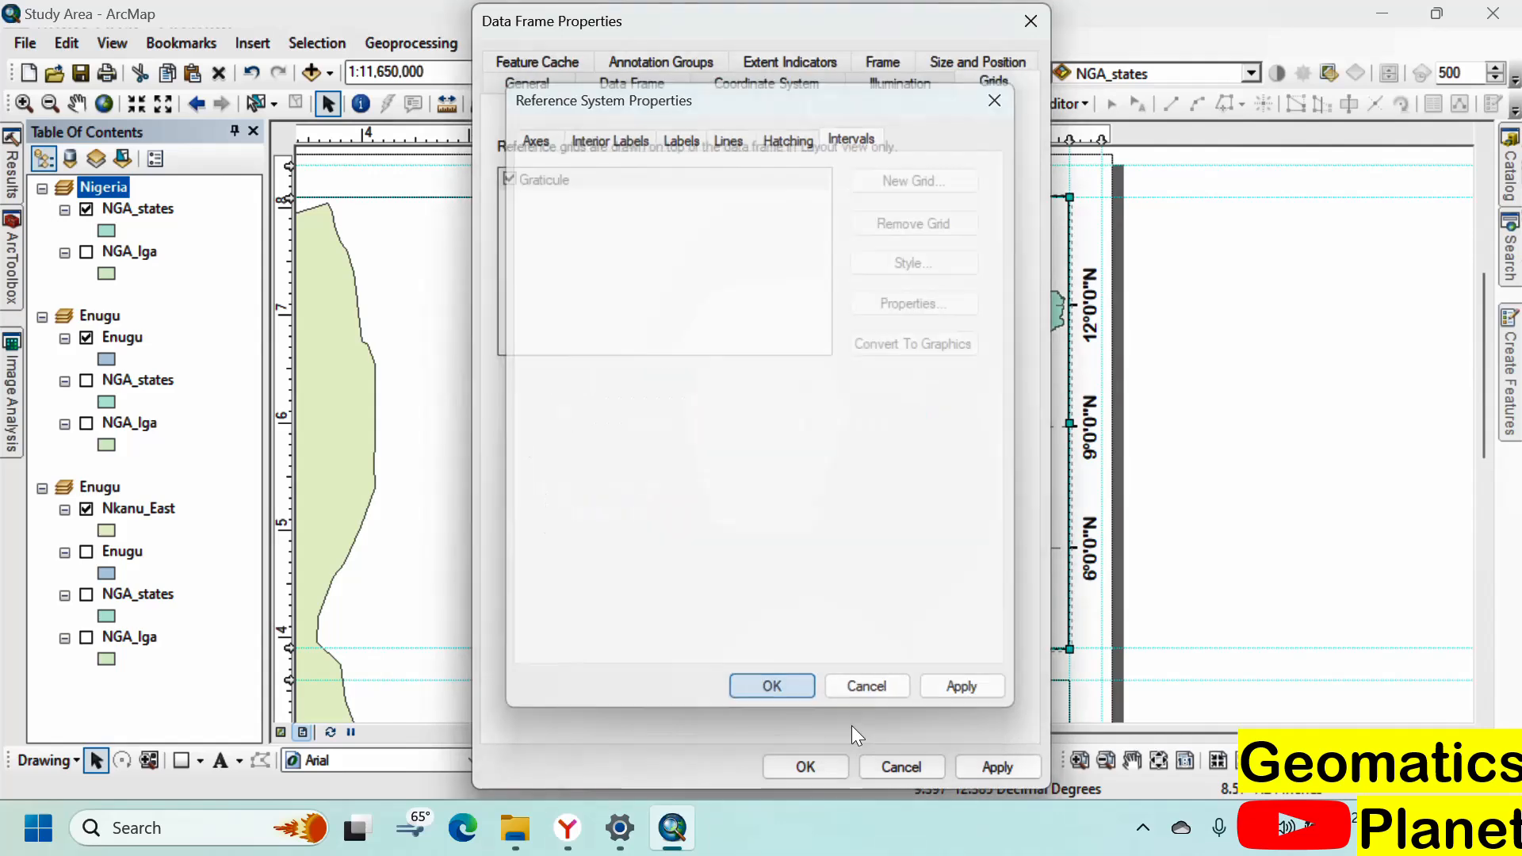
{"action": "left_click", "coordinate": [807, 766]}
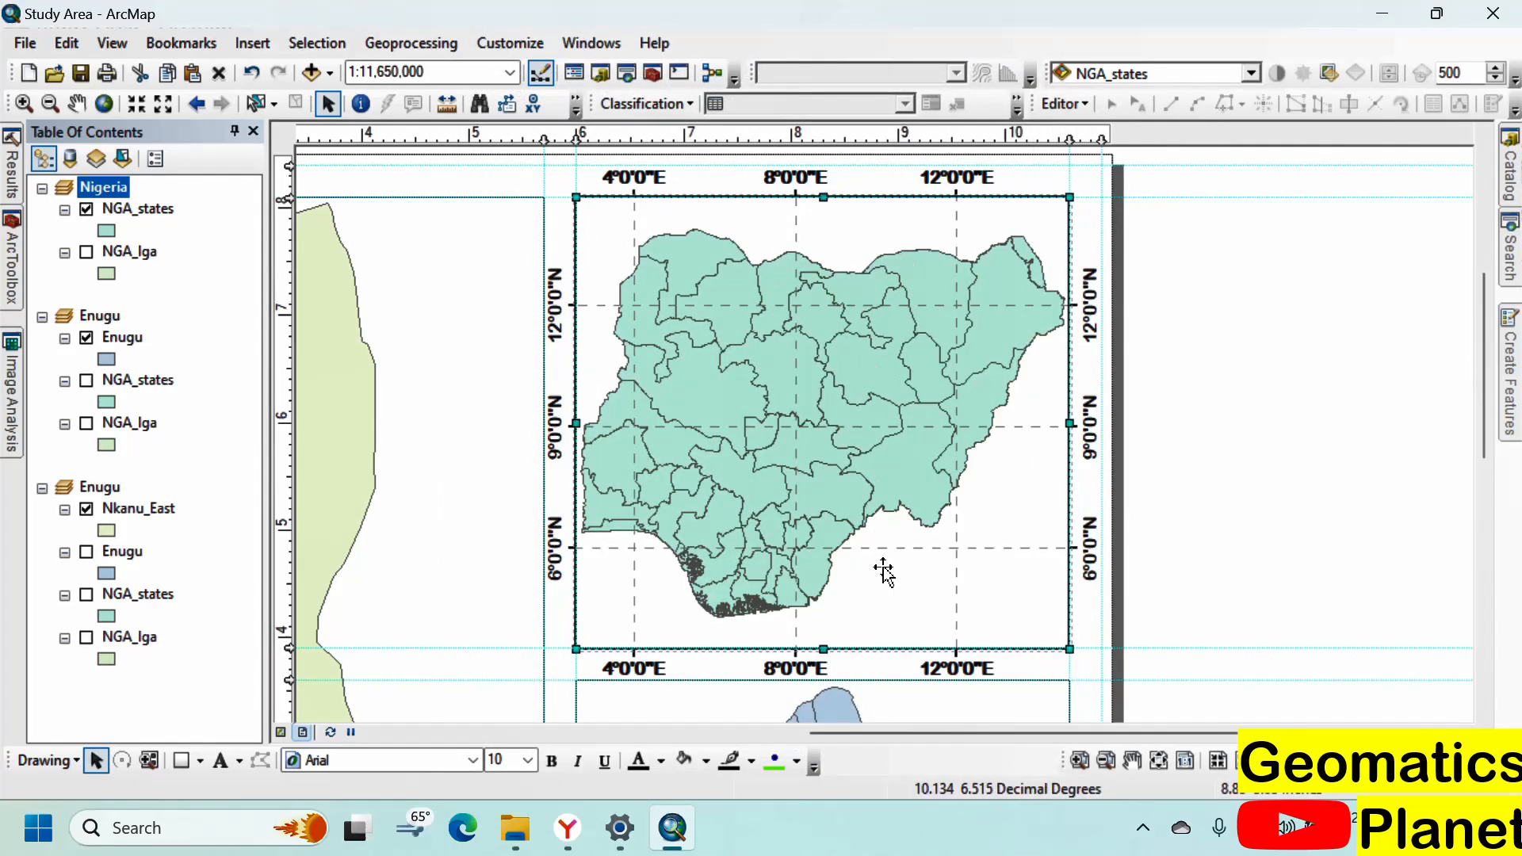
Step: Turn off the left and bottom axis labels of the Nigeria graticule and apply the change
{"action": "scroll", "coordinate": [1027, 397], "scroll_direction": "down", "scroll_amount": 1}
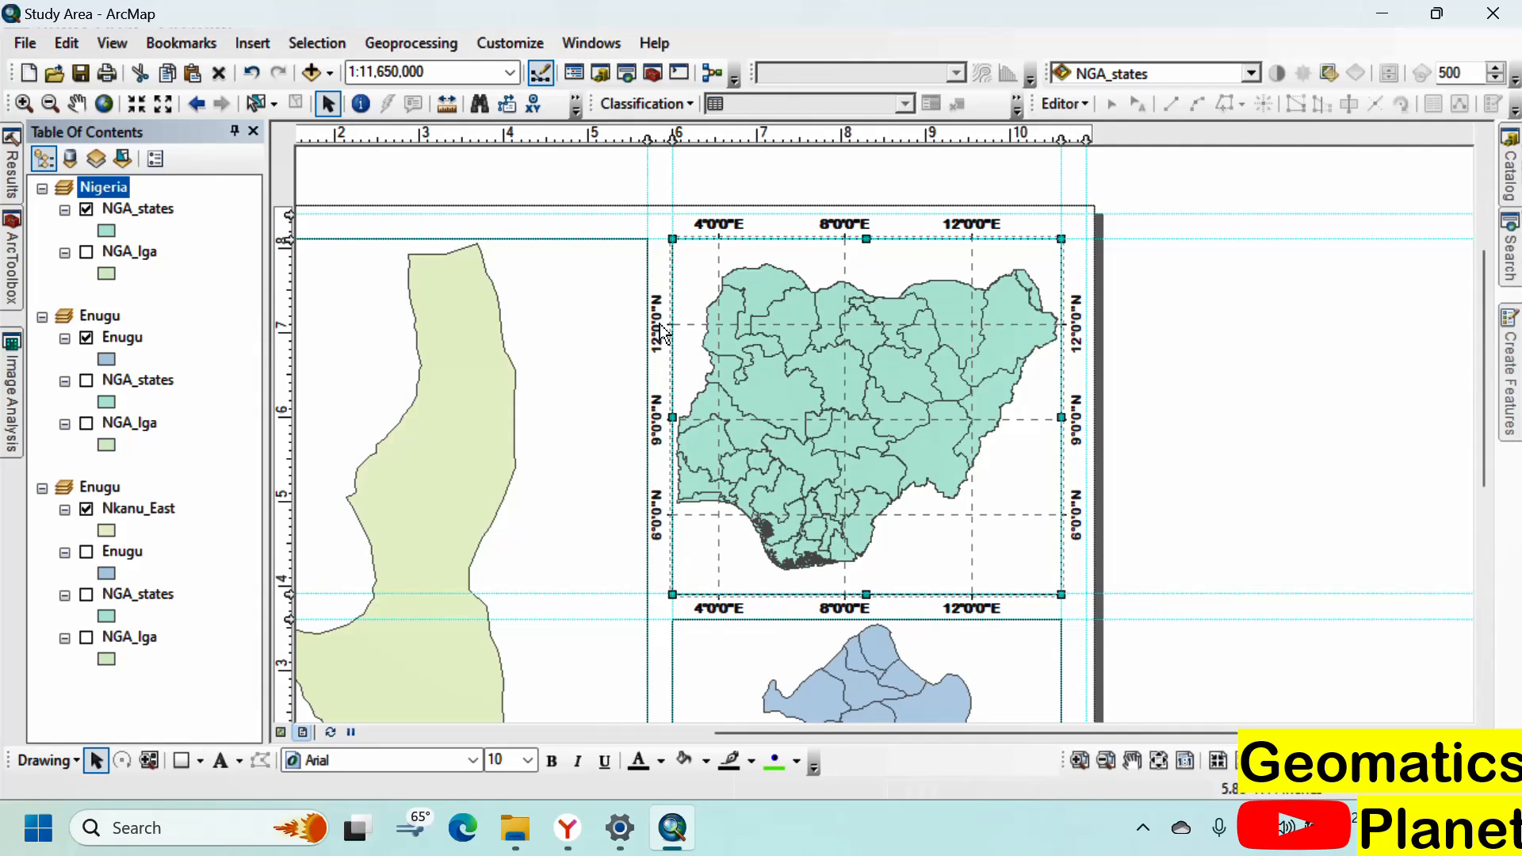
{"action": "right_click", "coordinate": [796, 299]}
{"action": "left_click", "coordinate": [872, 731]}
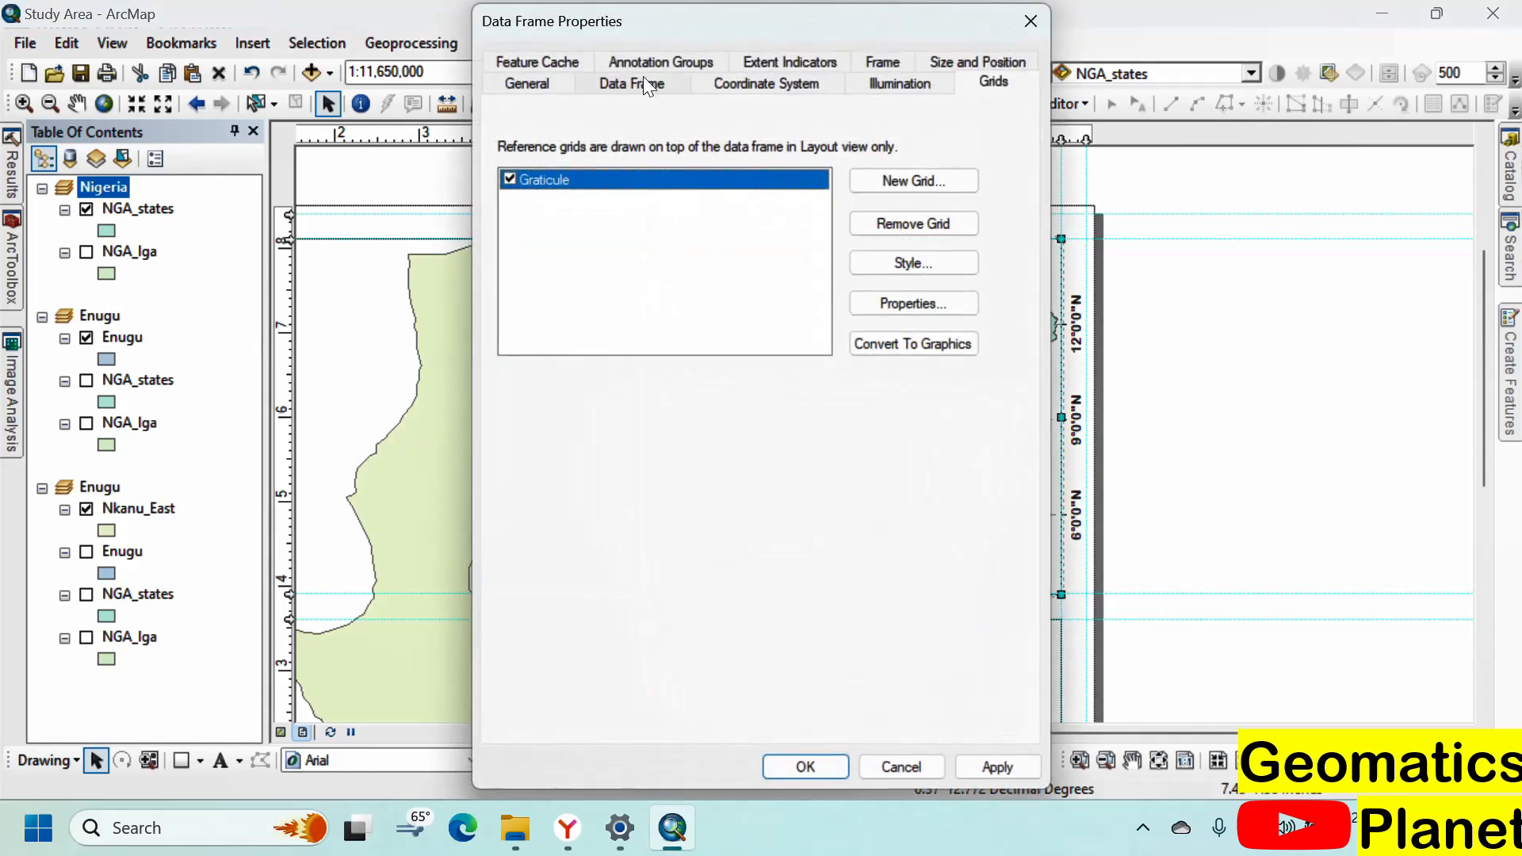
{"action": "left_click", "coordinate": [899, 299]}
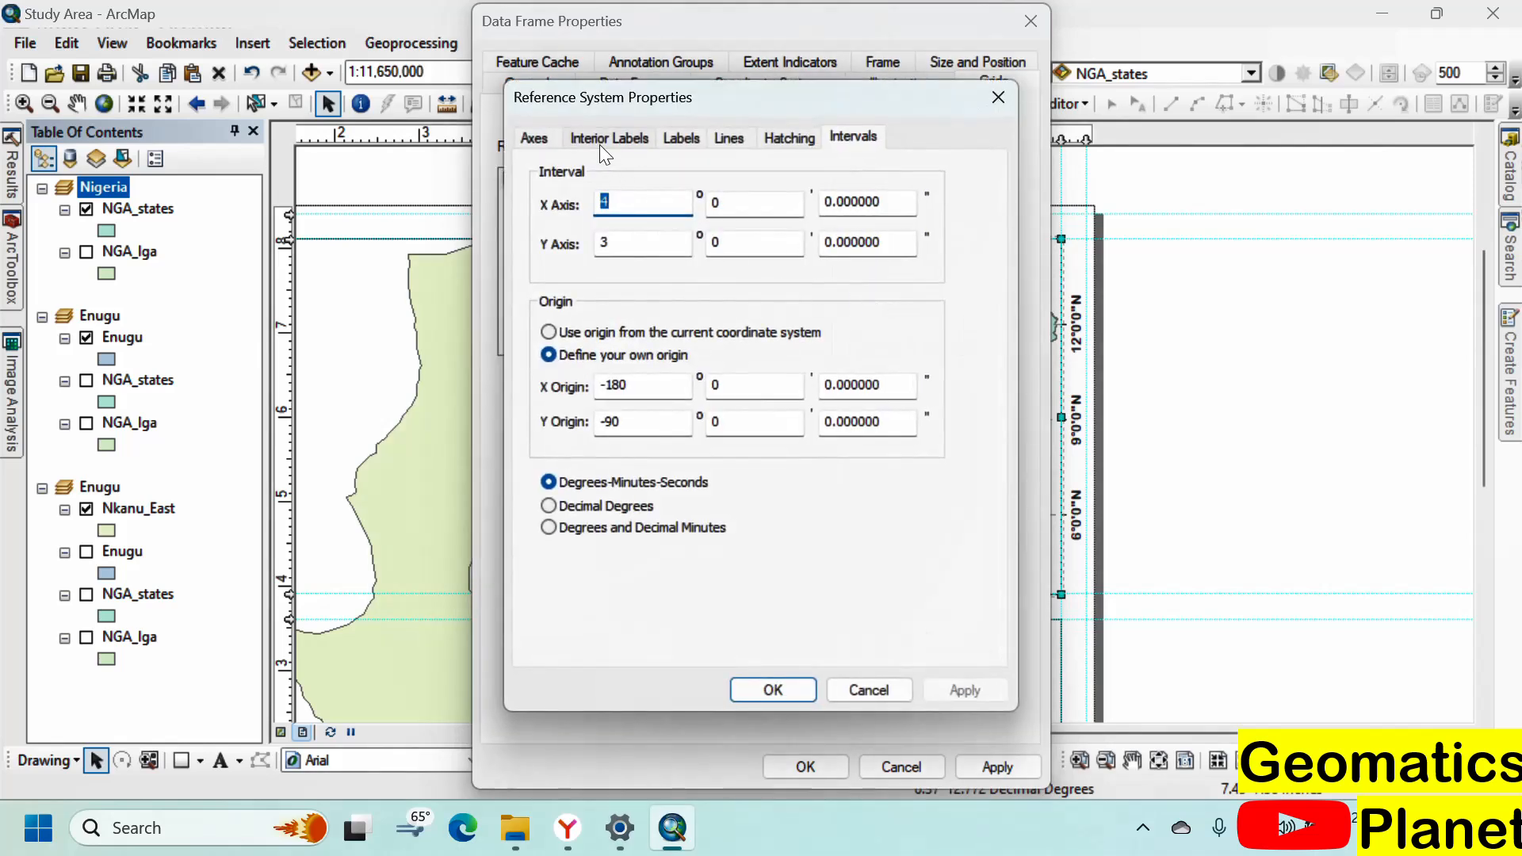
{"action": "left_click", "coordinate": [679, 136]}
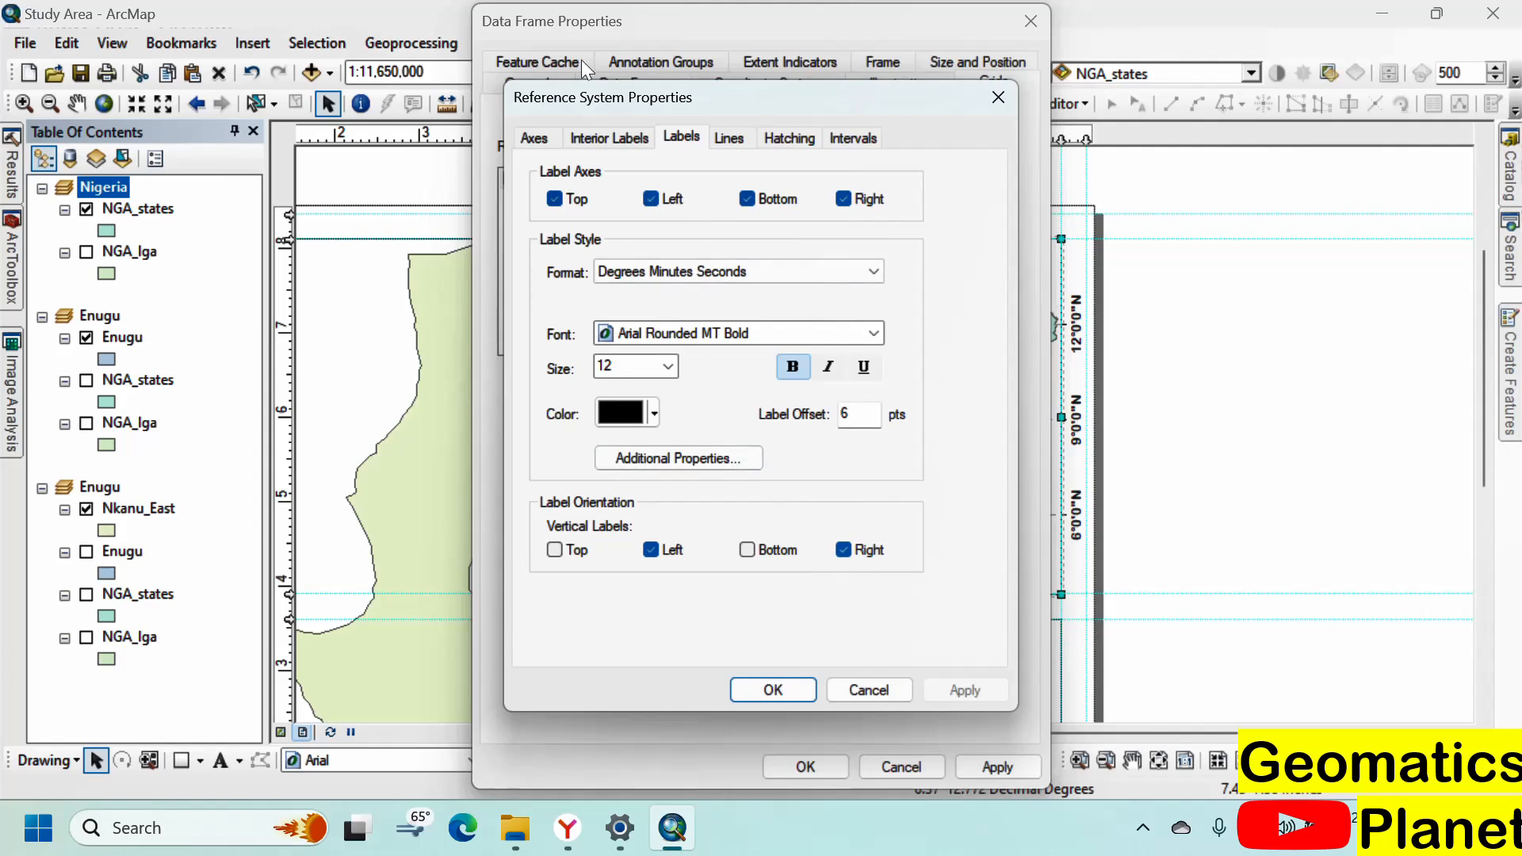
{"action": "left_click", "coordinate": [758, 200]}
{"action": "left_click", "coordinate": [778, 691]}
{"action": "left_click", "coordinate": [808, 766]}
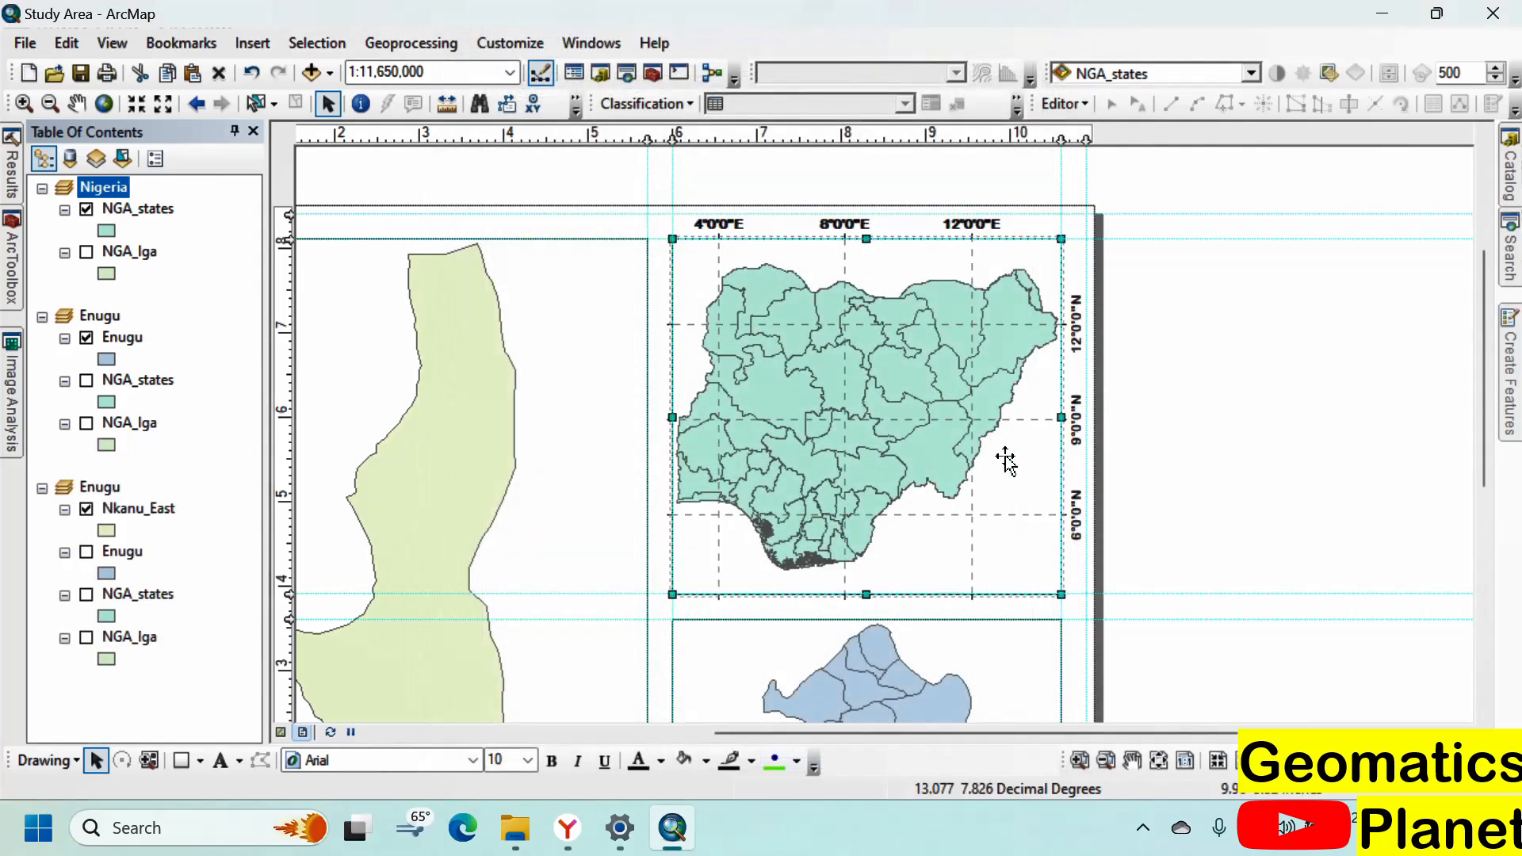
Step: Add a graticule with labels to the data frame showing Enugu State, with parallels and meridians every 1 degree, and apply it
{"action": "scroll", "coordinate": [978, 239], "scroll_direction": "down", "scroll_amount": 1}
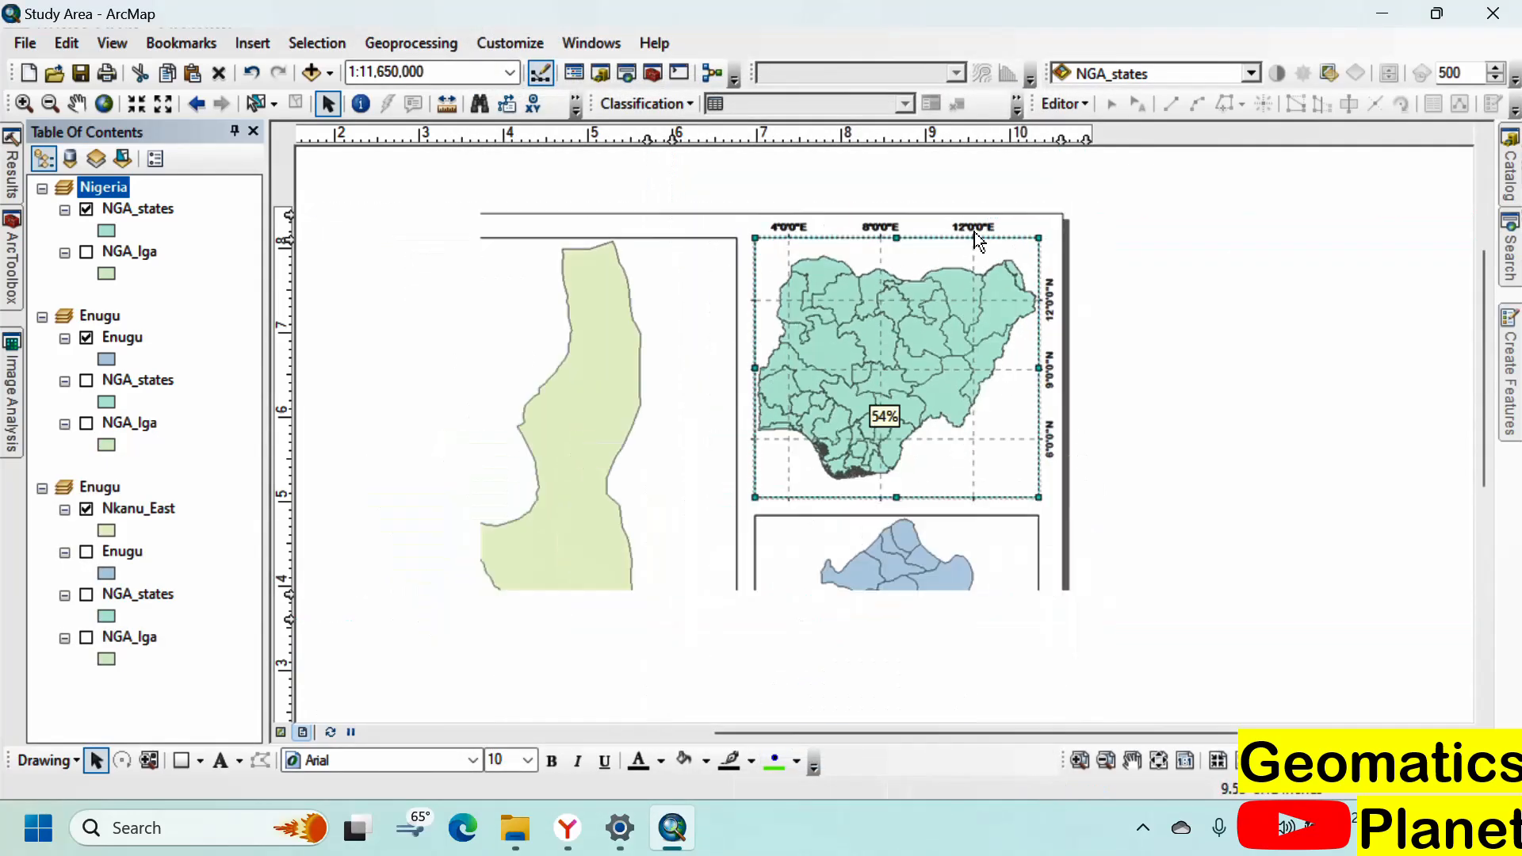
{"action": "scroll", "coordinate": [974, 235], "scroll_direction": "down", "scroll_amount": 1}
{"action": "scroll", "coordinate": [886, 536], "scroll_direction": "up", "scroll_amount": 3}
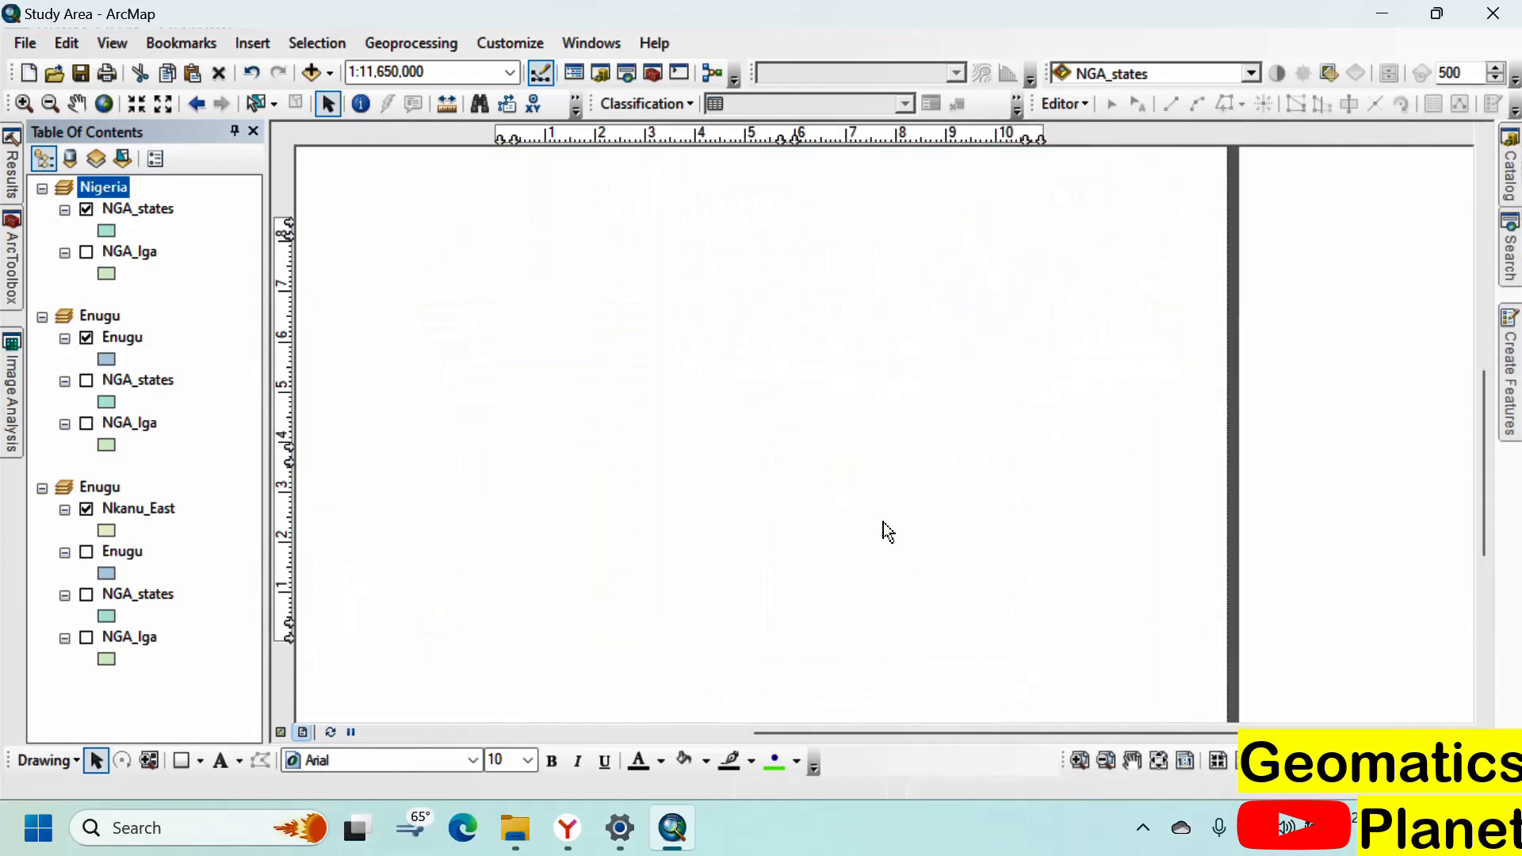
{"action": "left_click", "coordinate": [841, 467]}
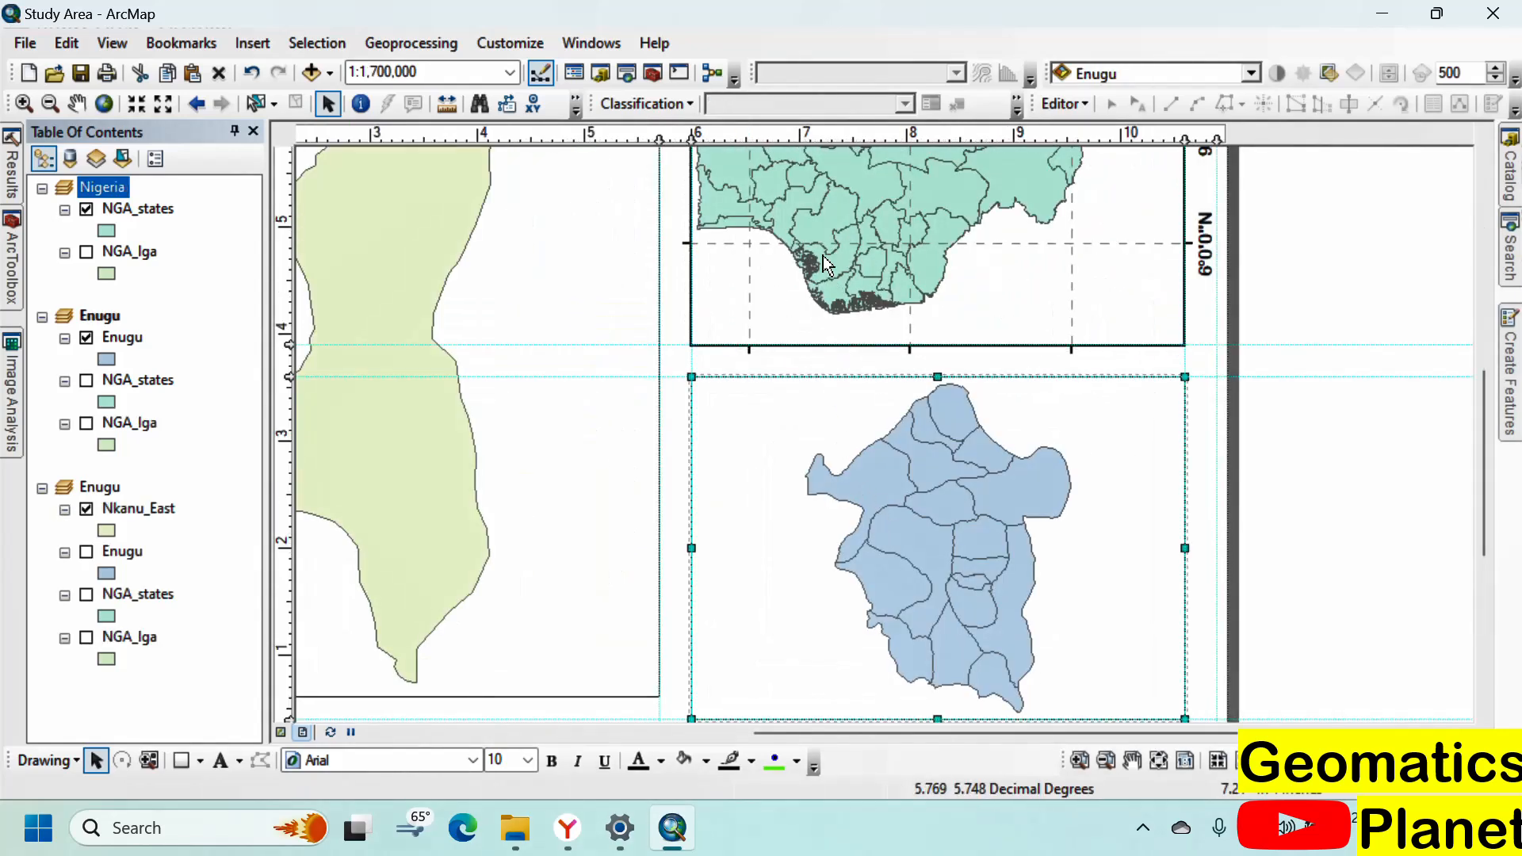
{"action": "scroll", "coordinate": [823, 256], "scroll_direction": "down", "scroll_amount": 2}
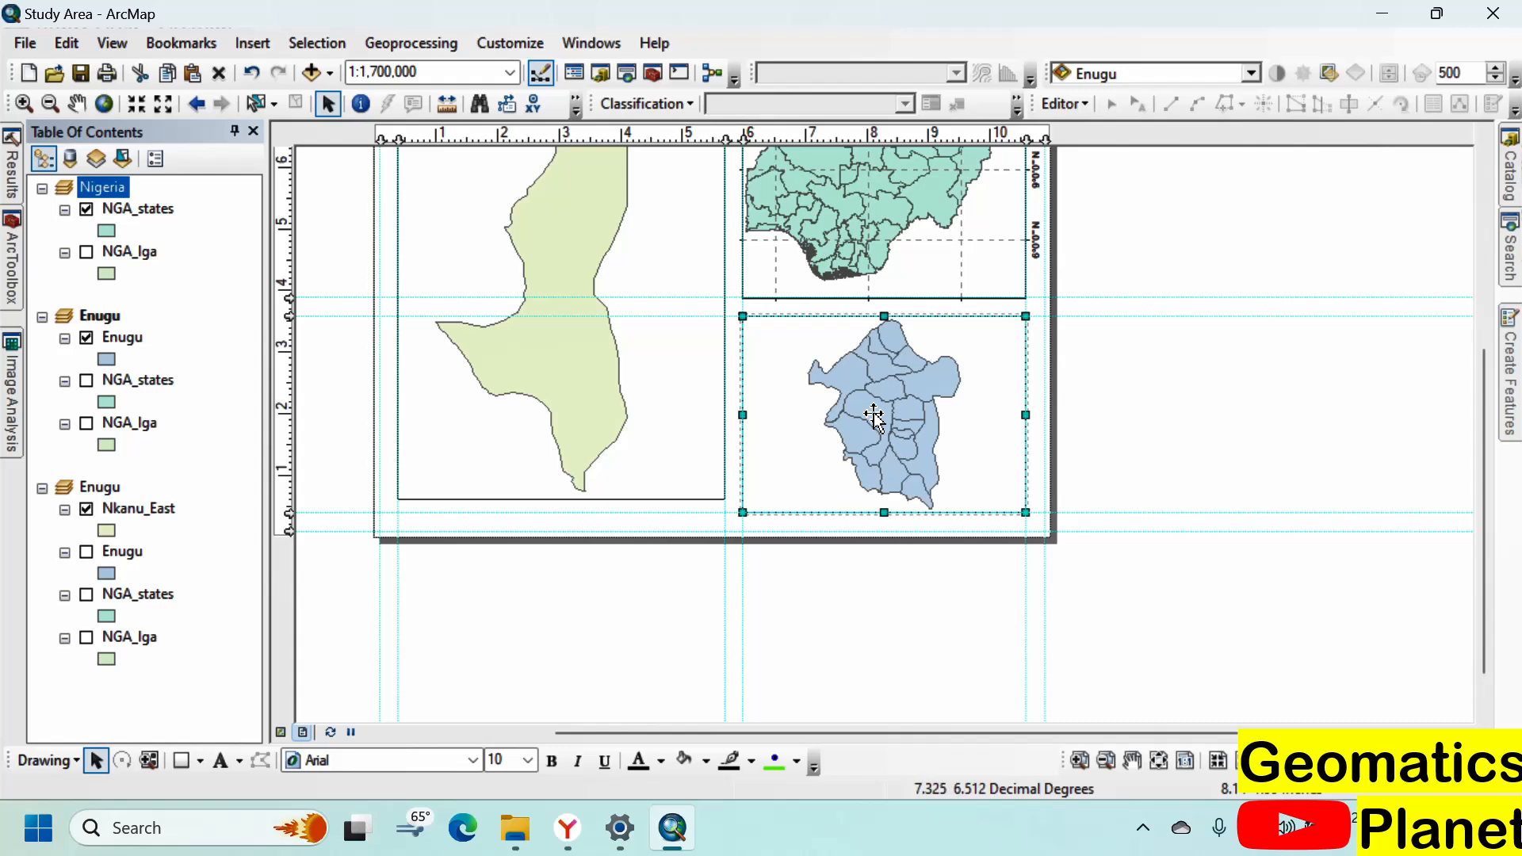
{"action": "right_click", "coordinate": [853, 390]}
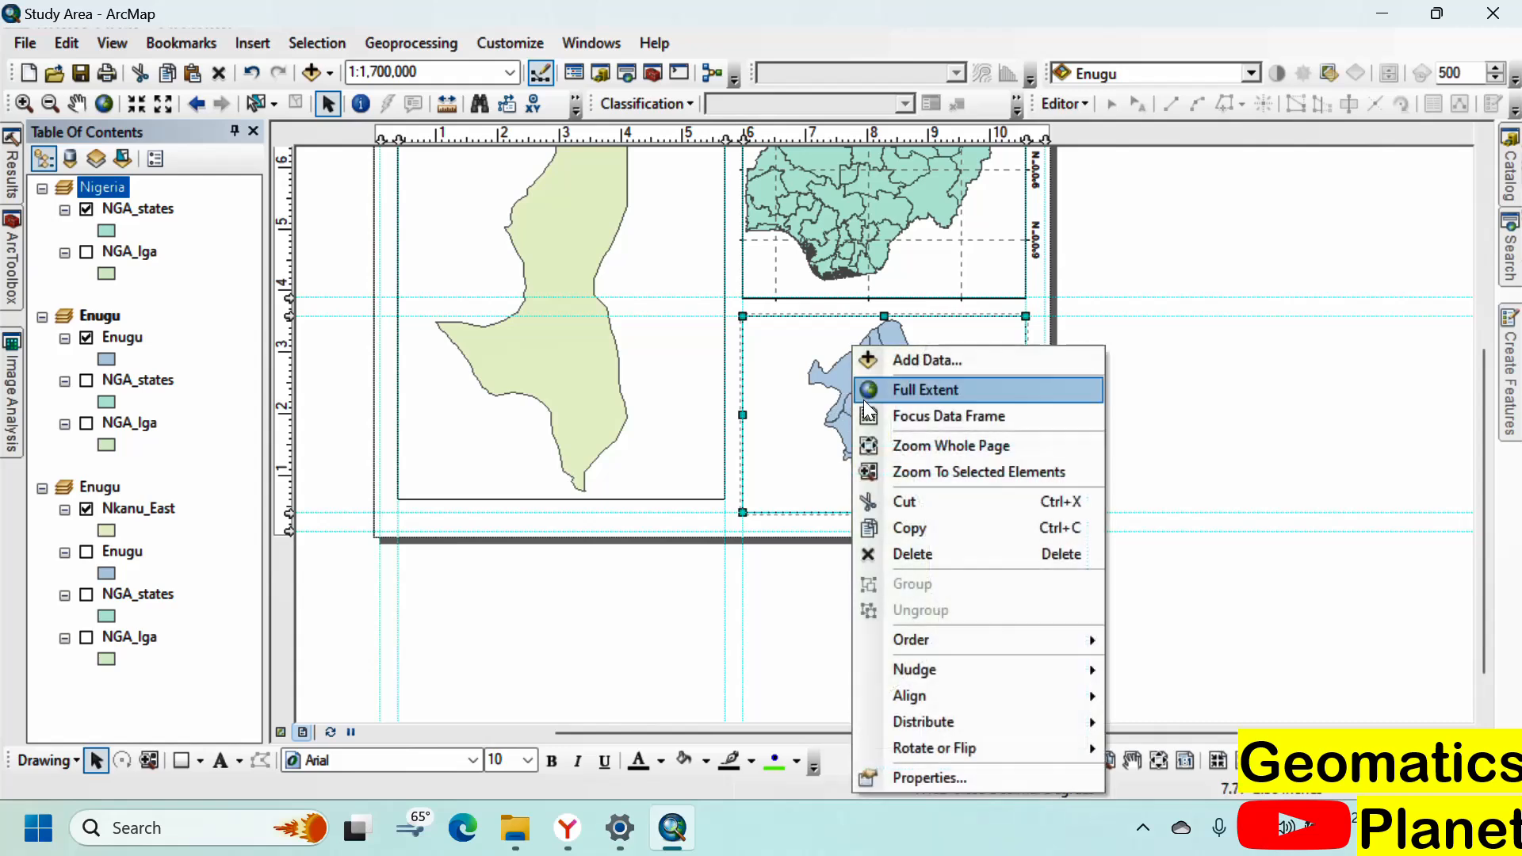
{"action": "left_click", "coordinate": [896, 777]}
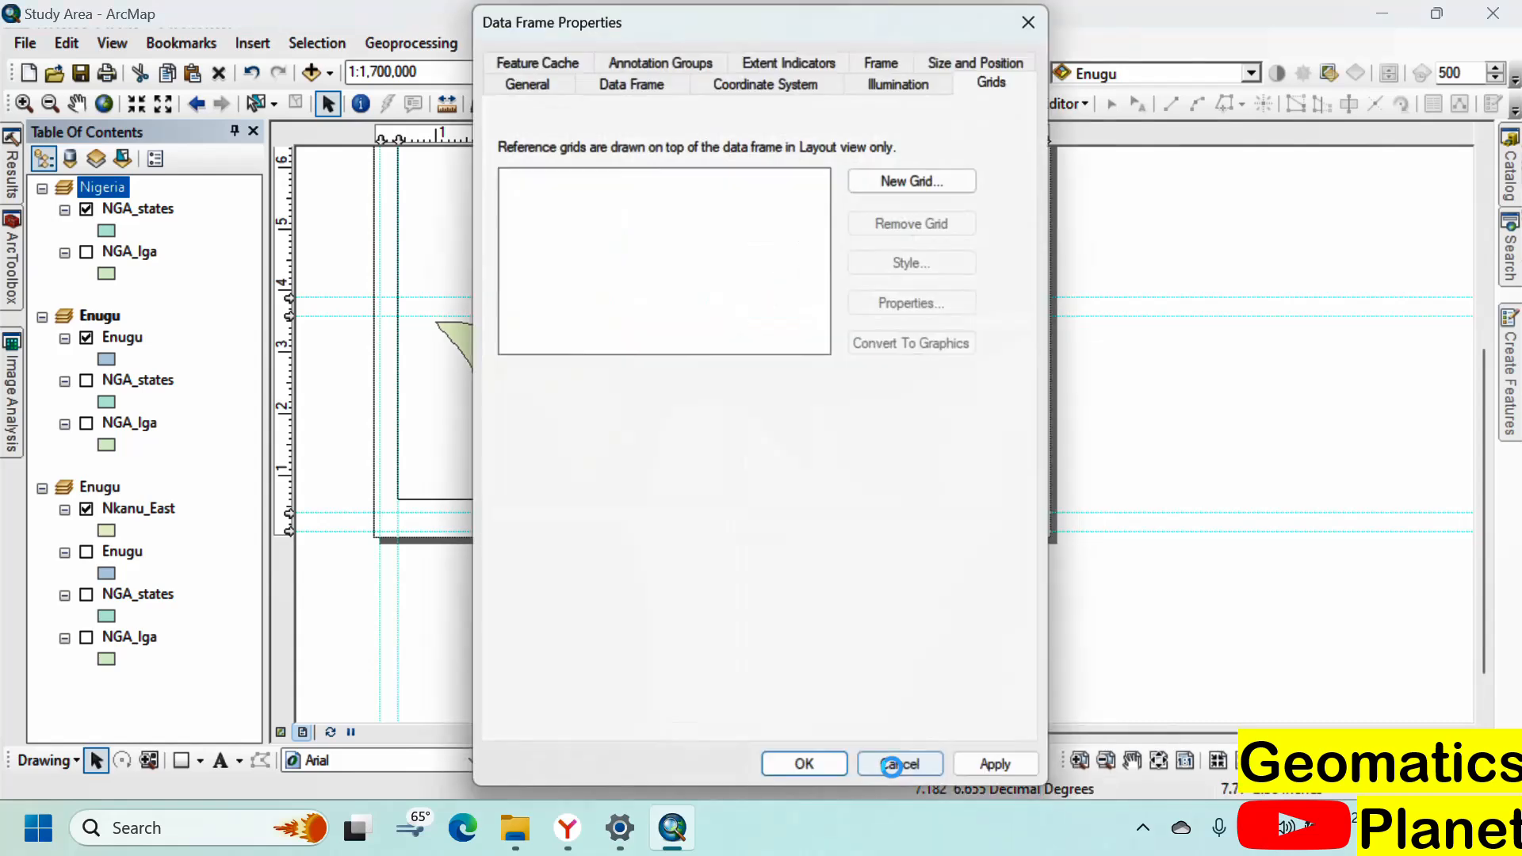
{"action": "left_click", "coordinate": [931, 184]}
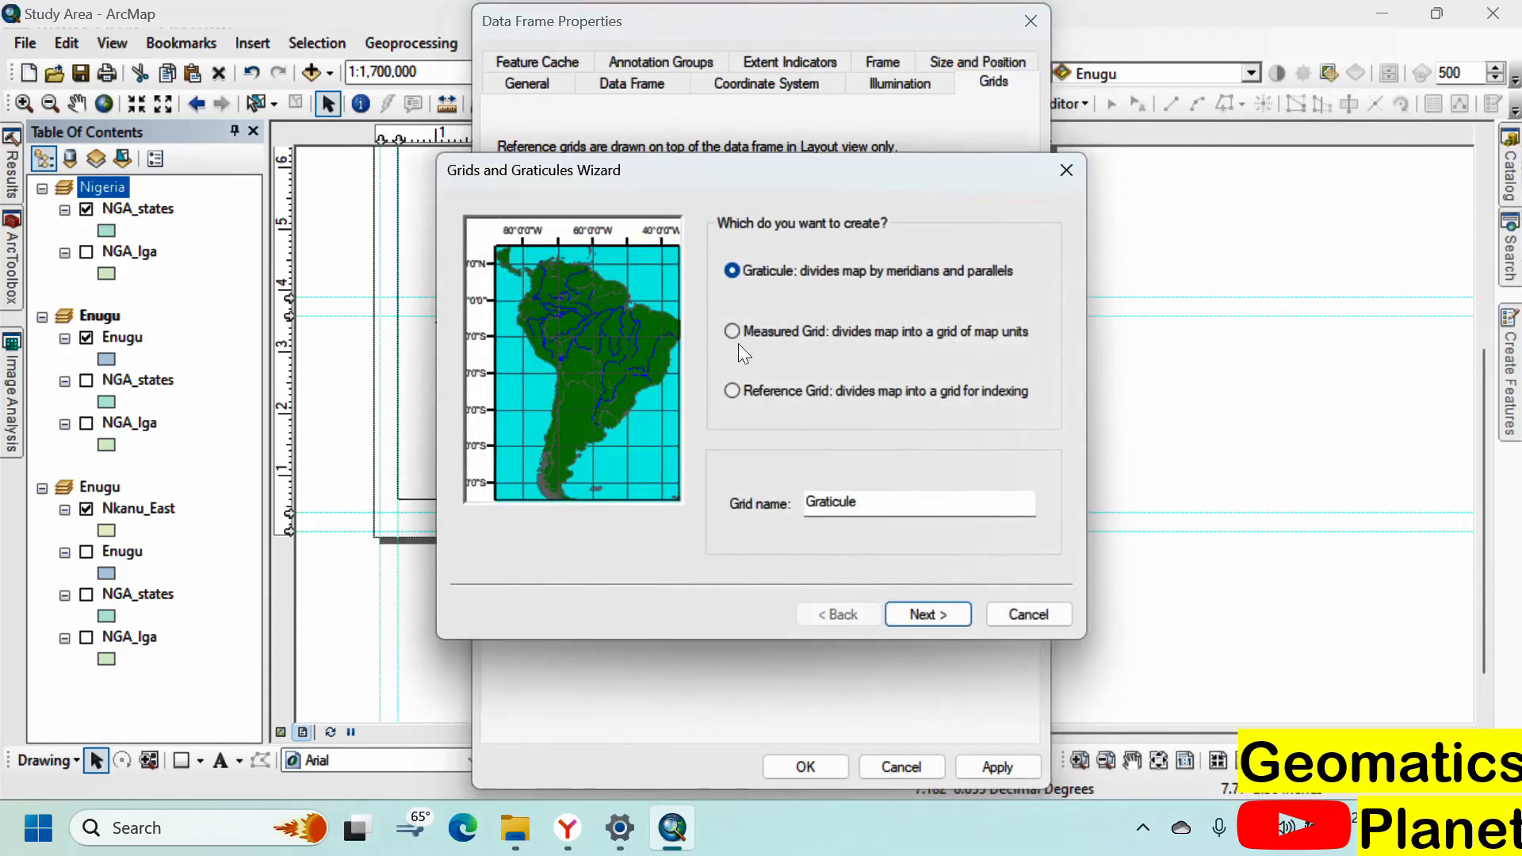
{"action": "left_click", "coordinate": [904, 615]}
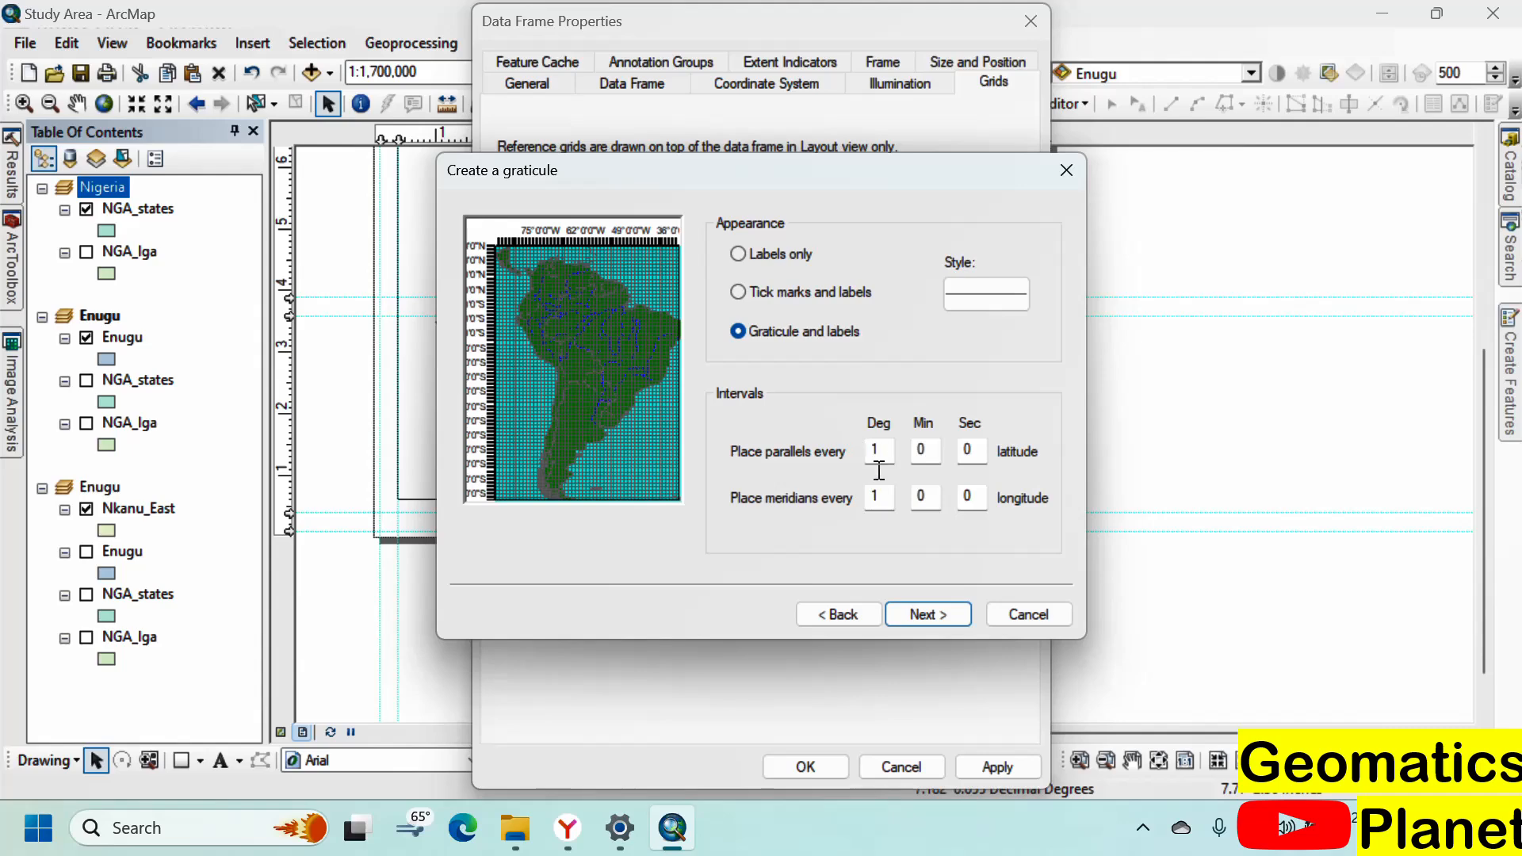
{"action": "left_click", "coordinate": [921, 603]}
{"action": "left_click", "coordinate": [921, 602]}
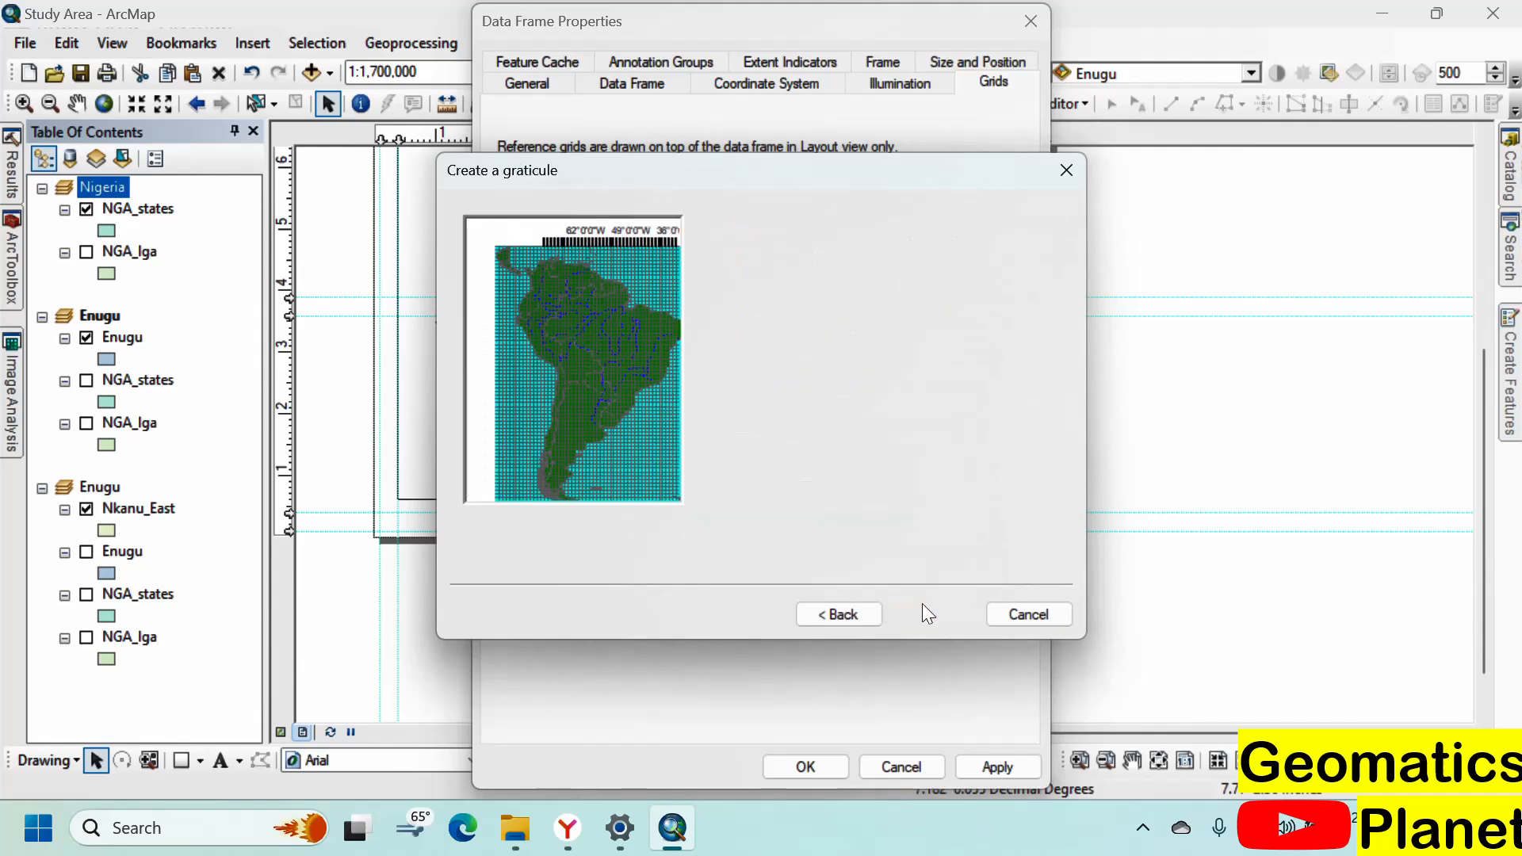
{"action": "left_click", "coordinate": [923, 609]}
{"action": "left_click", "coordinate": [985, 765]}
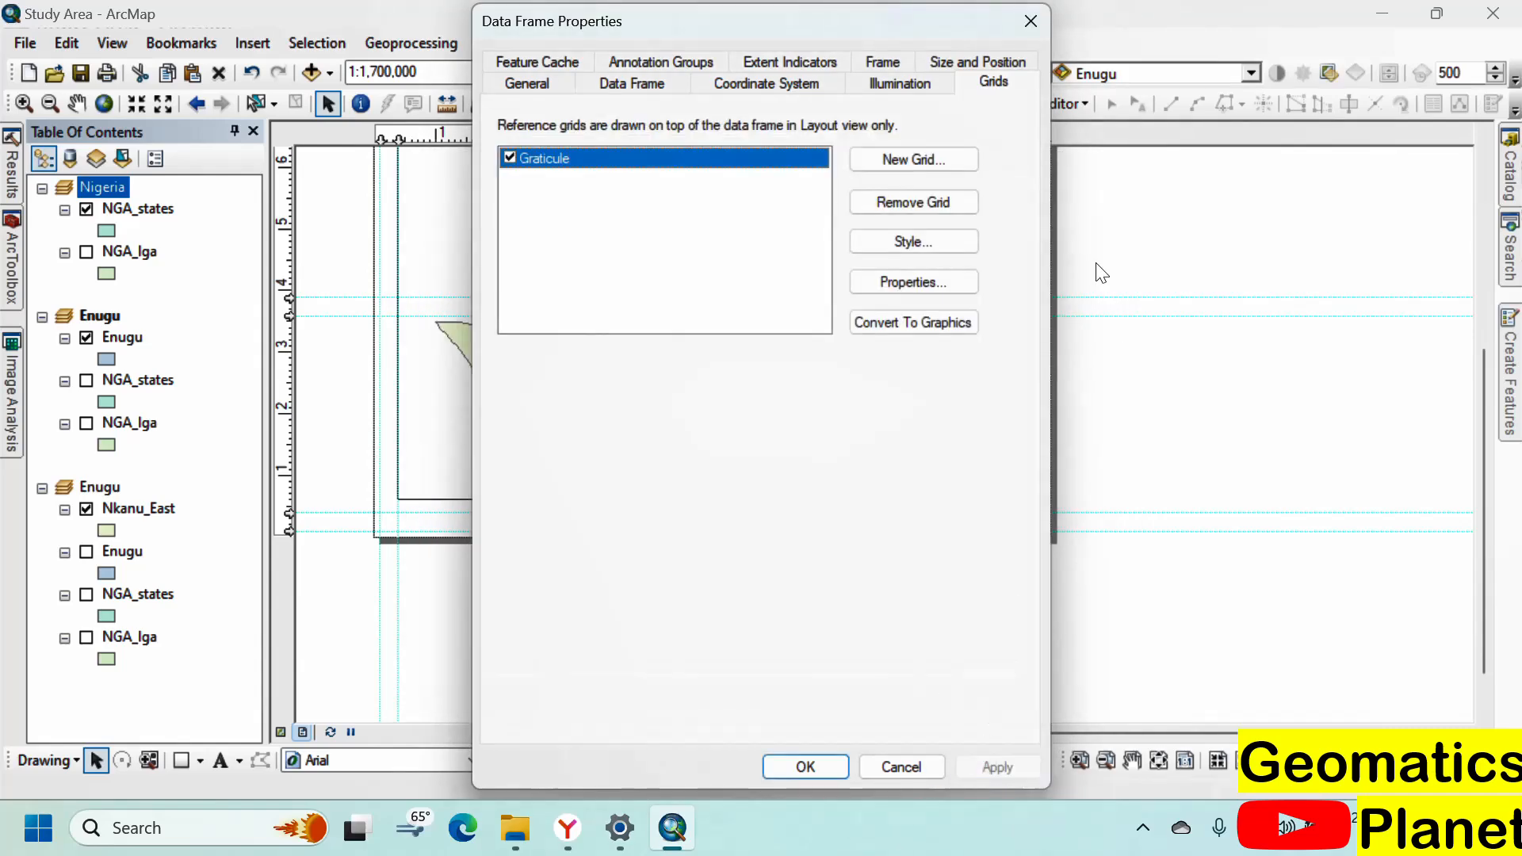
Step: Change the Enugu graticule's line symbol to Dashed 6:6 in grey
{"action": "left_click_drag", "start_coordinate": [982, 31], "coordinate": [574, 65]}
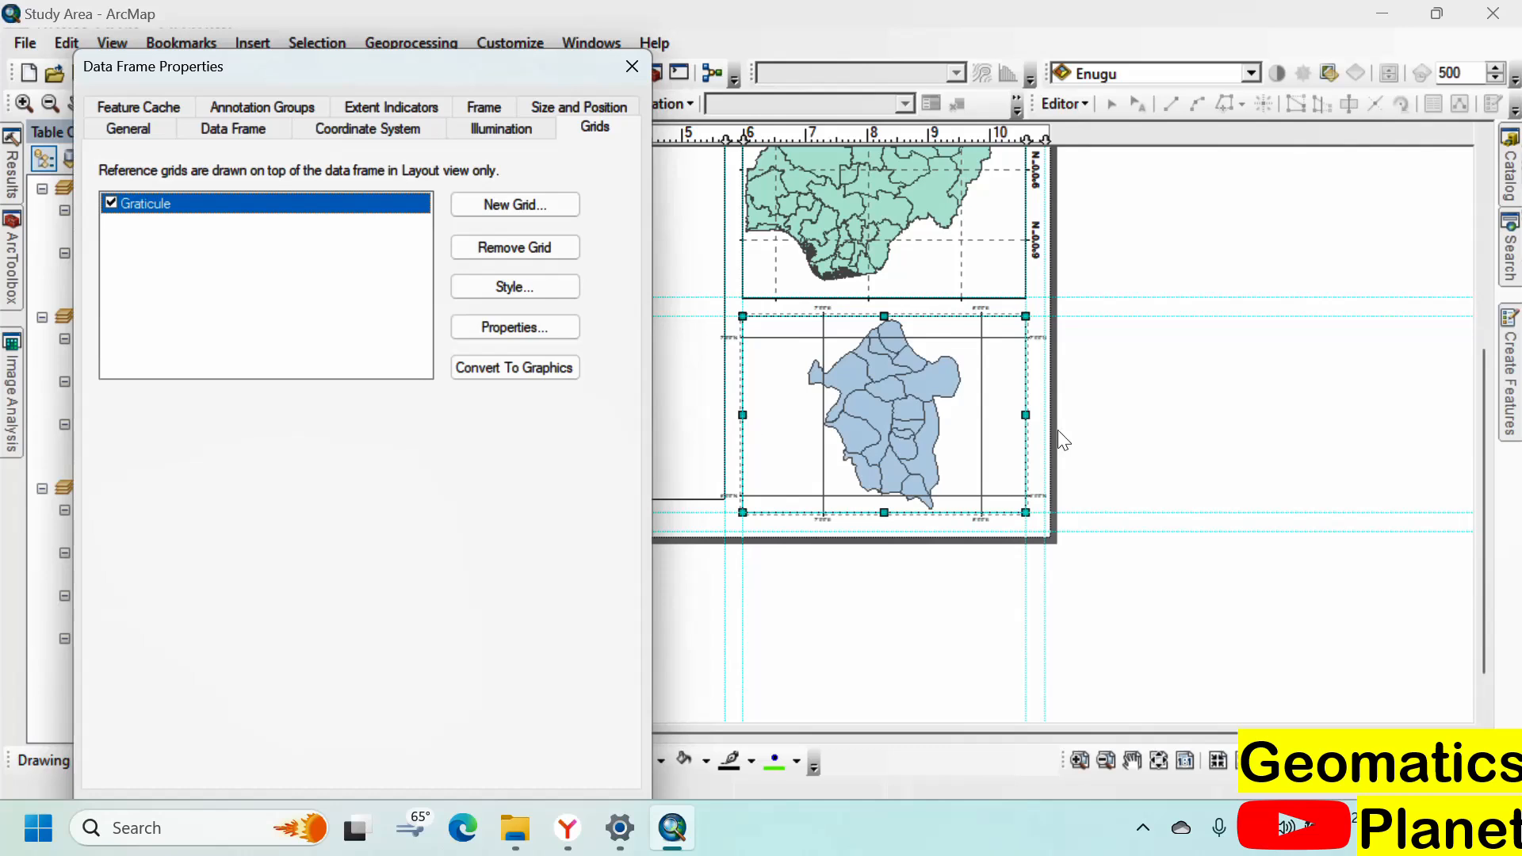
{"action": "left_click", "coordinate": [517, 323]}
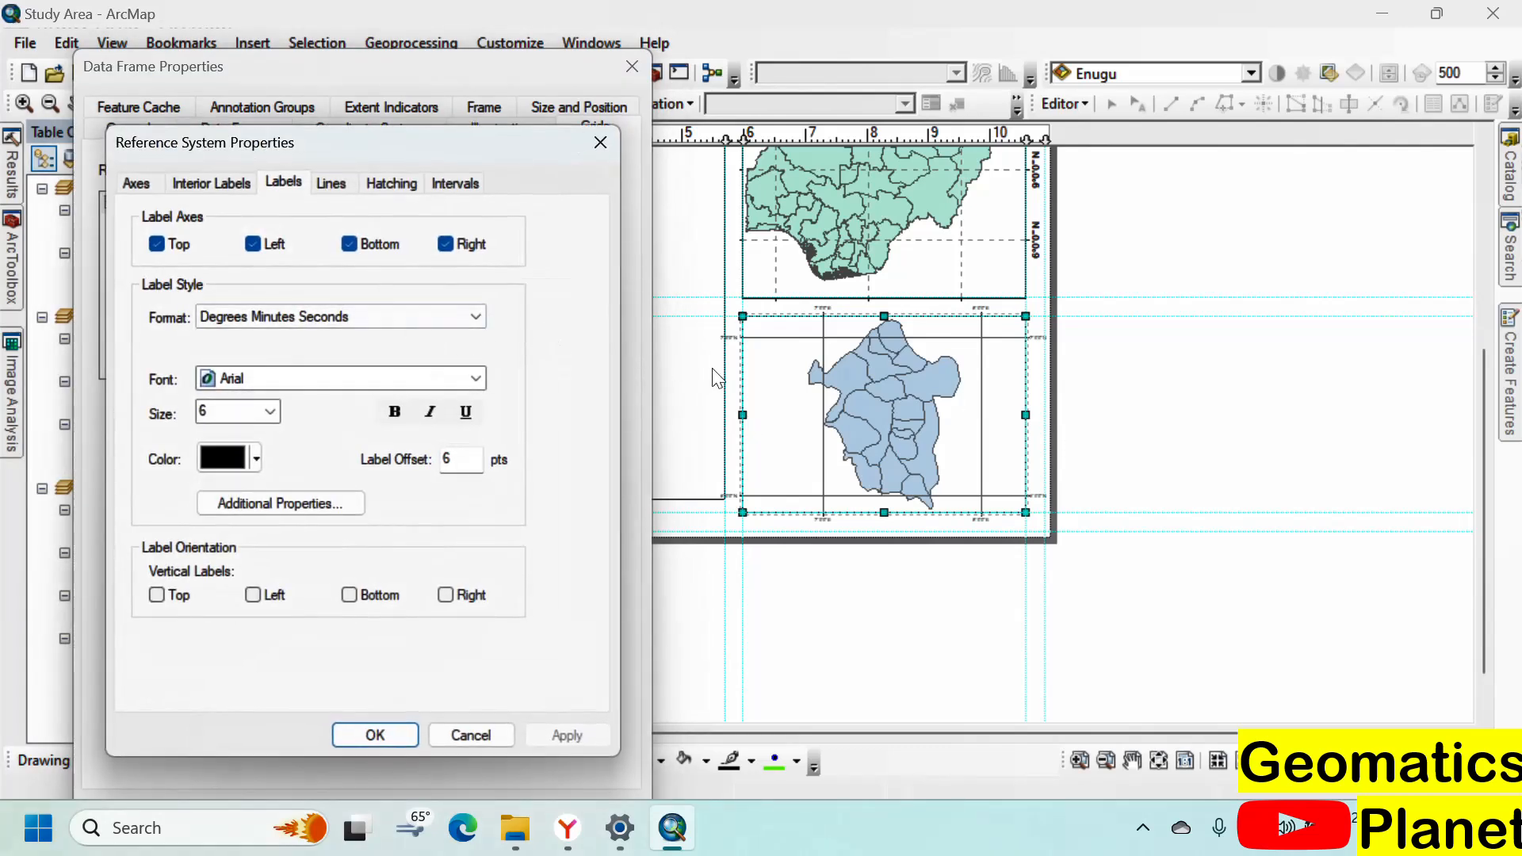
{"action": "left_click", "coordinate": [331, 185]}
{"action": "left_click", "coordinate": [261, 335]}
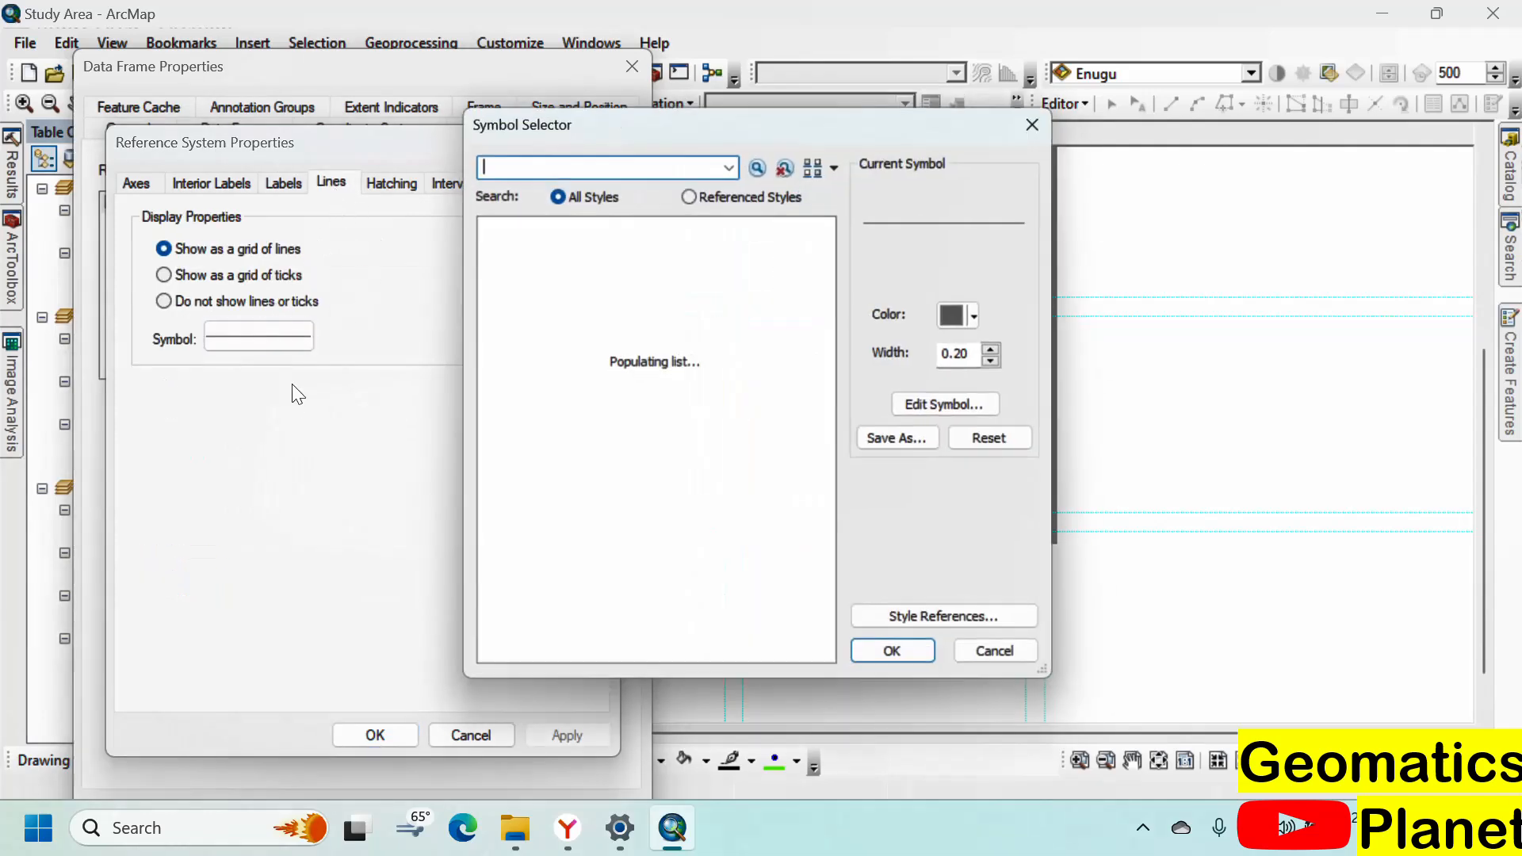
{"action": "scroll", "coordinate": [584, 441], "scroll_direction": "down", "scroll_amount": 6}
{"action": "scroll", "coordinate": [565, 486], "scroll_direction": "down", "scroll_amount": 8}
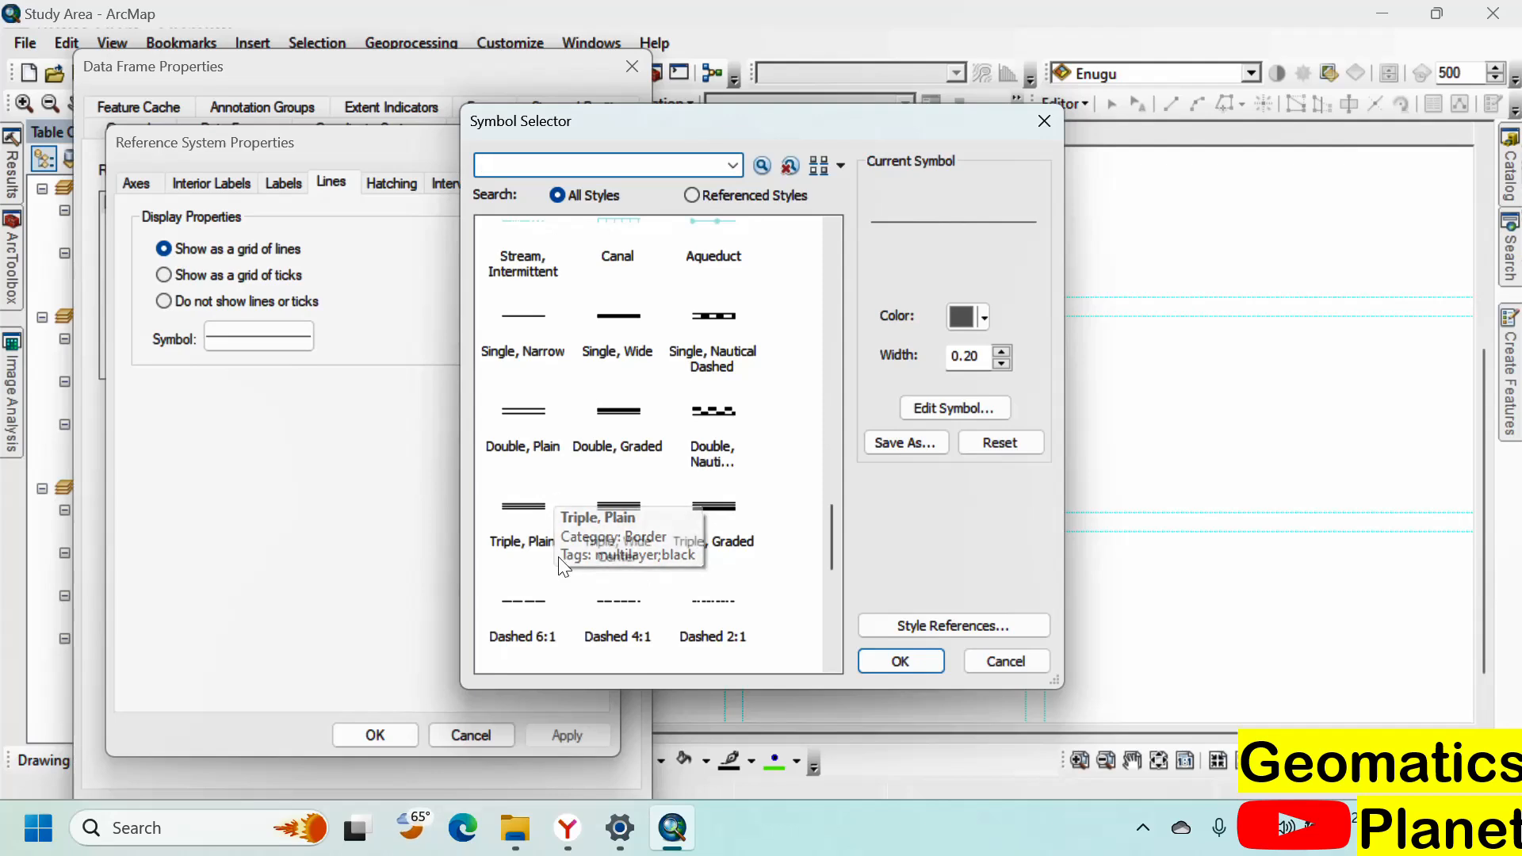
{"action": "scroll", "coordinate": [558, 495], "scroll_direction": "down", "scroll_amount": 3}
{"action": "left_click", "coordinate": [542, 420]}
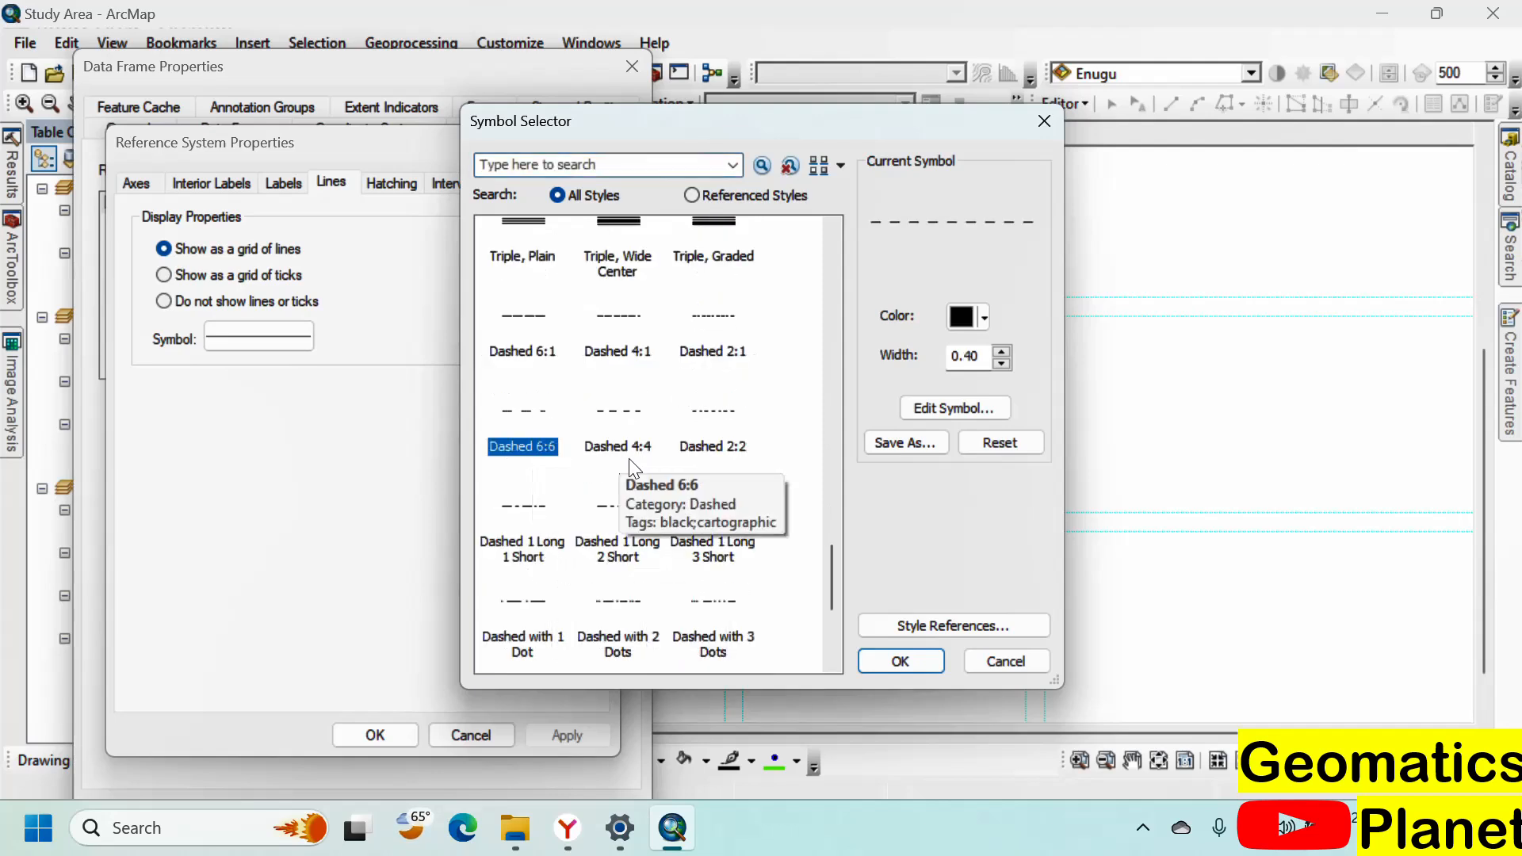
{"action": "left_click", "coordinate": [960, 325]}
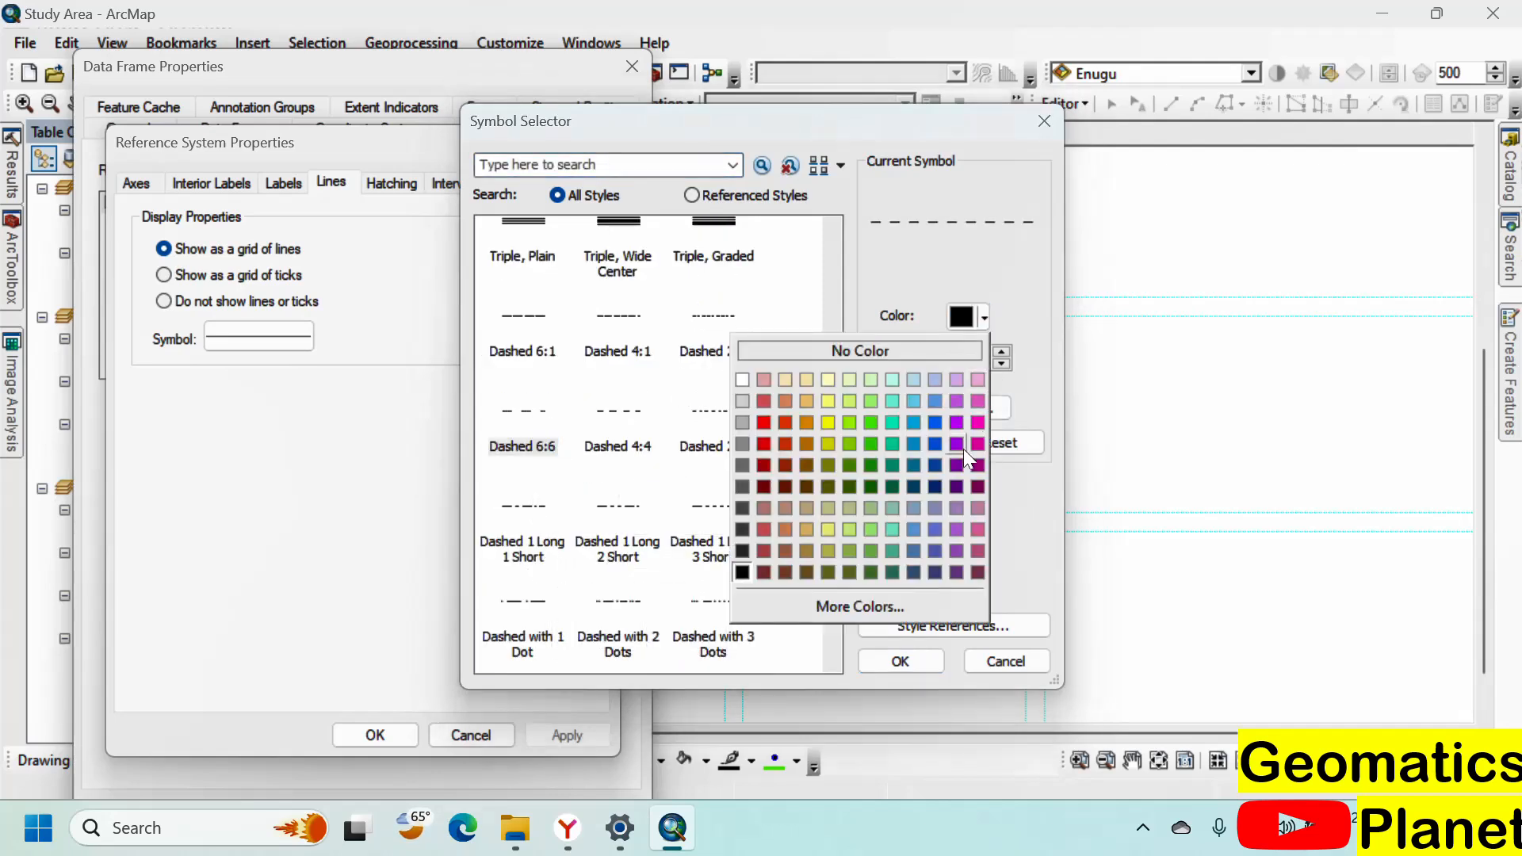
{"action": "left_click", "coordinate": [743, 467]}
{"action": "left_click", "coordinate": [899, 661]}
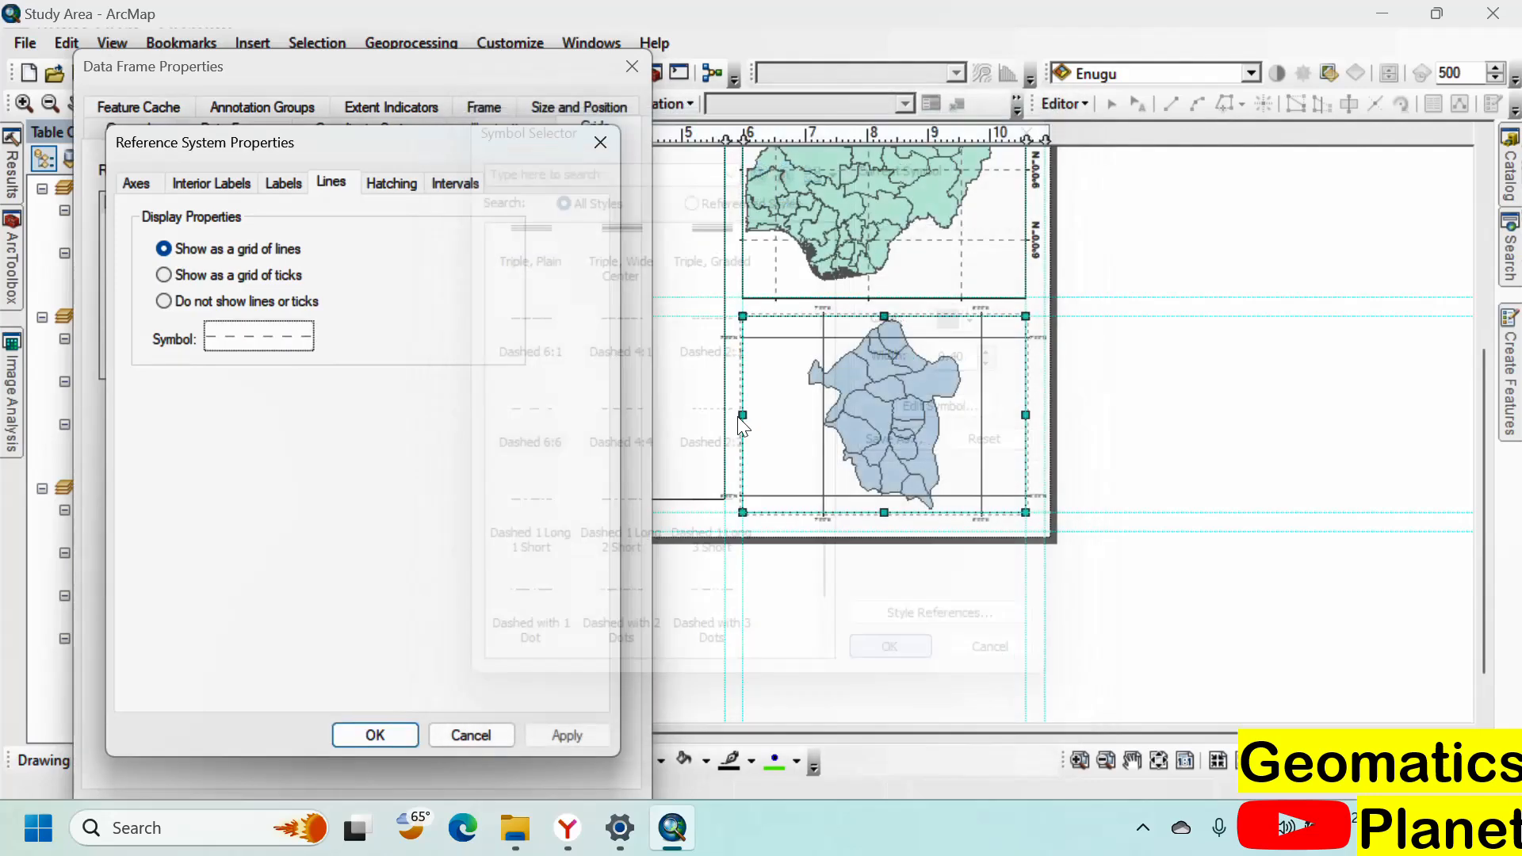
Step: Format the Enugu graticule labels as bold Arial Rounded MT Bold, size 12, and turn off the top and left axis labels
{"action": "left_click", "coordinate": [274, 188]}
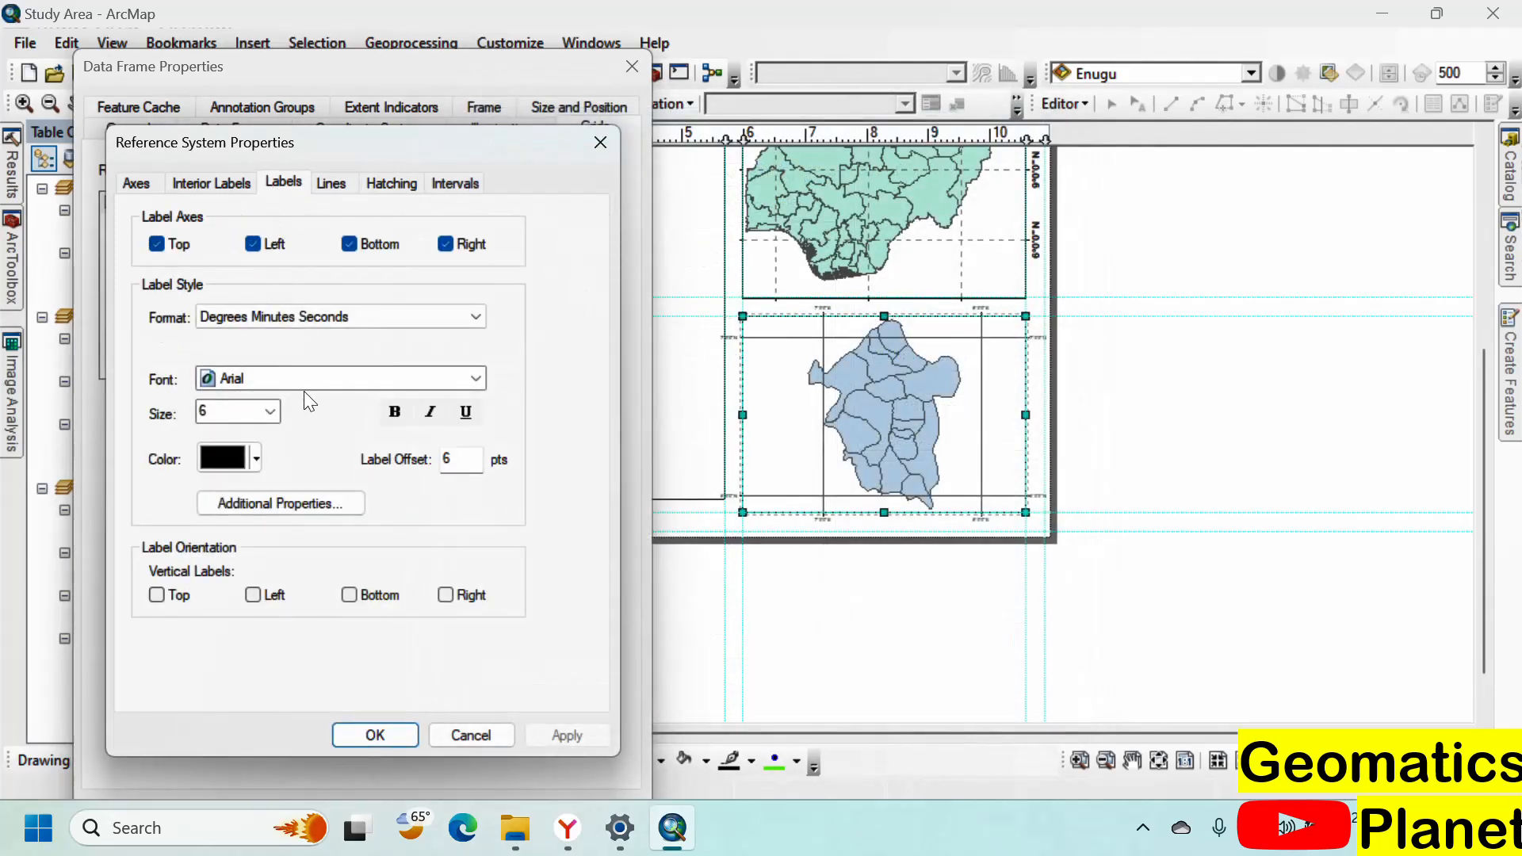
{"action": "left_click", "coordinate": [367, 376]}
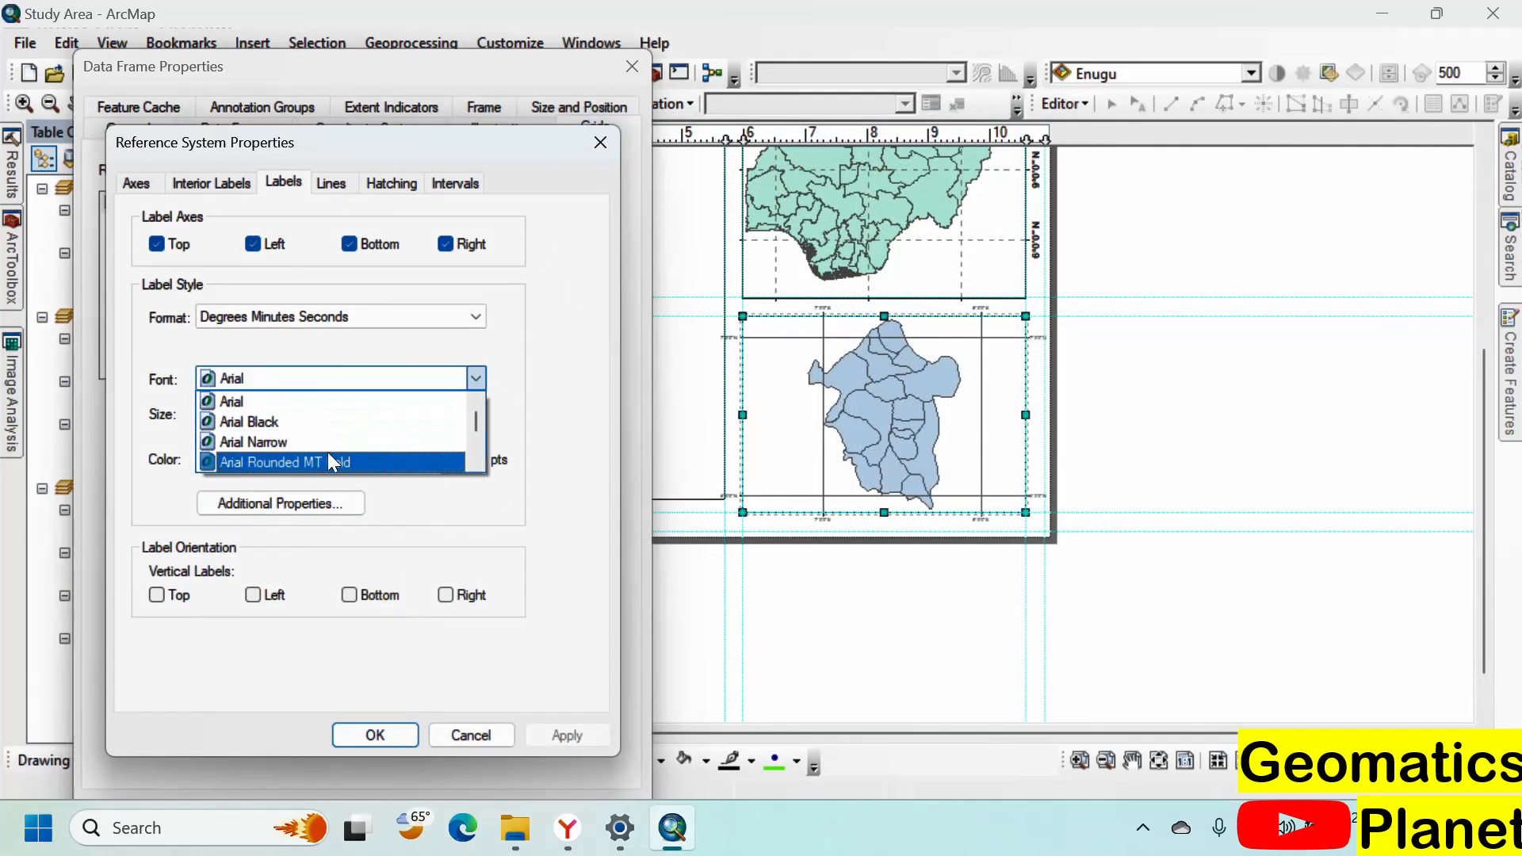
{"action": "left_click", "coordinate": [331, 463]}
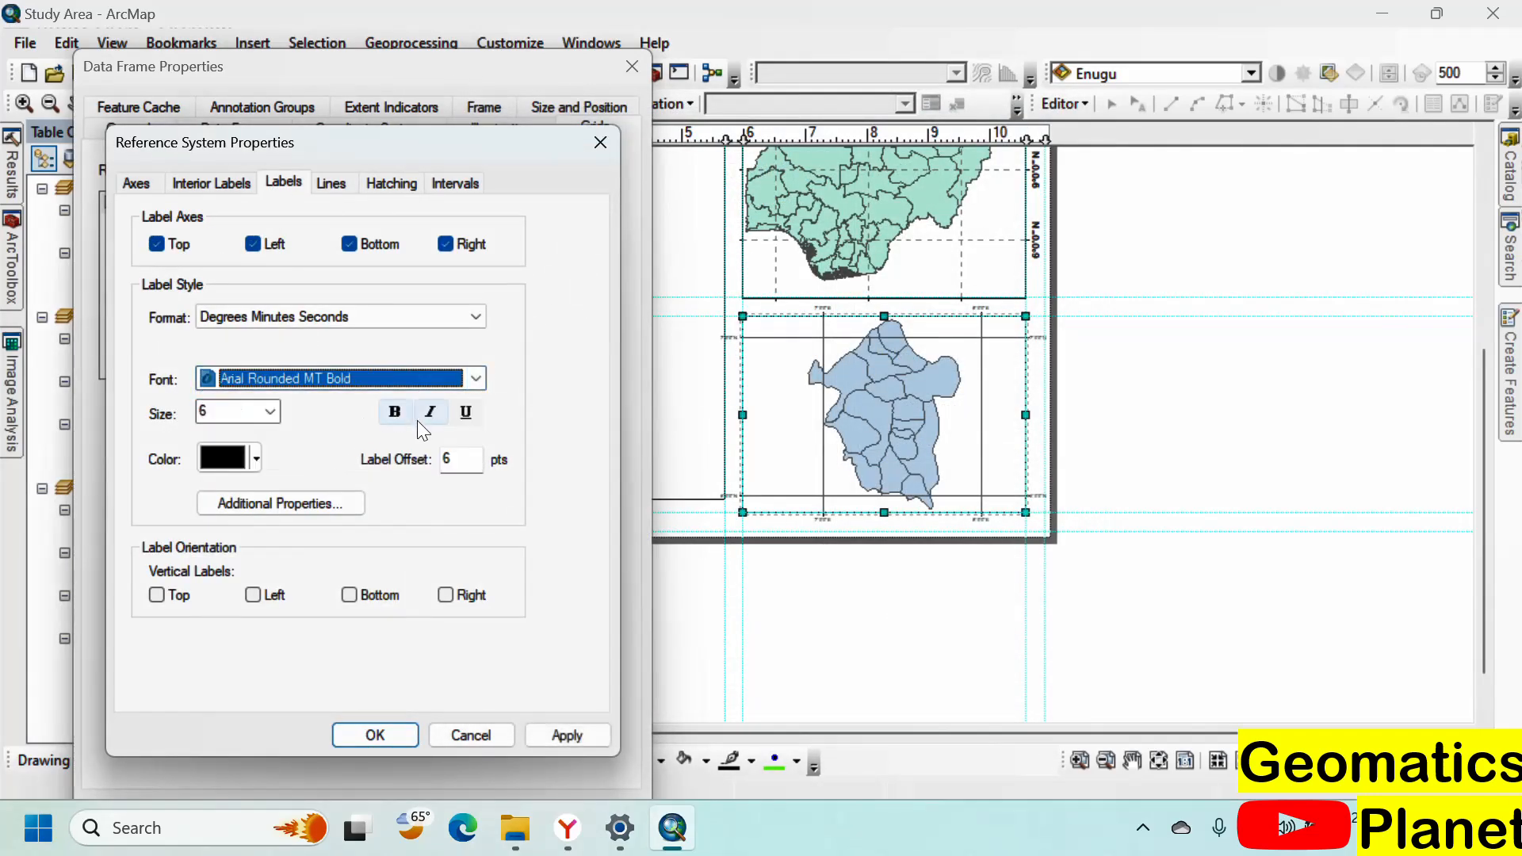
{"action": "left_click", "coordinate": [270, 411]}
{"action": "left_click", "coordinate": [226, 511]}
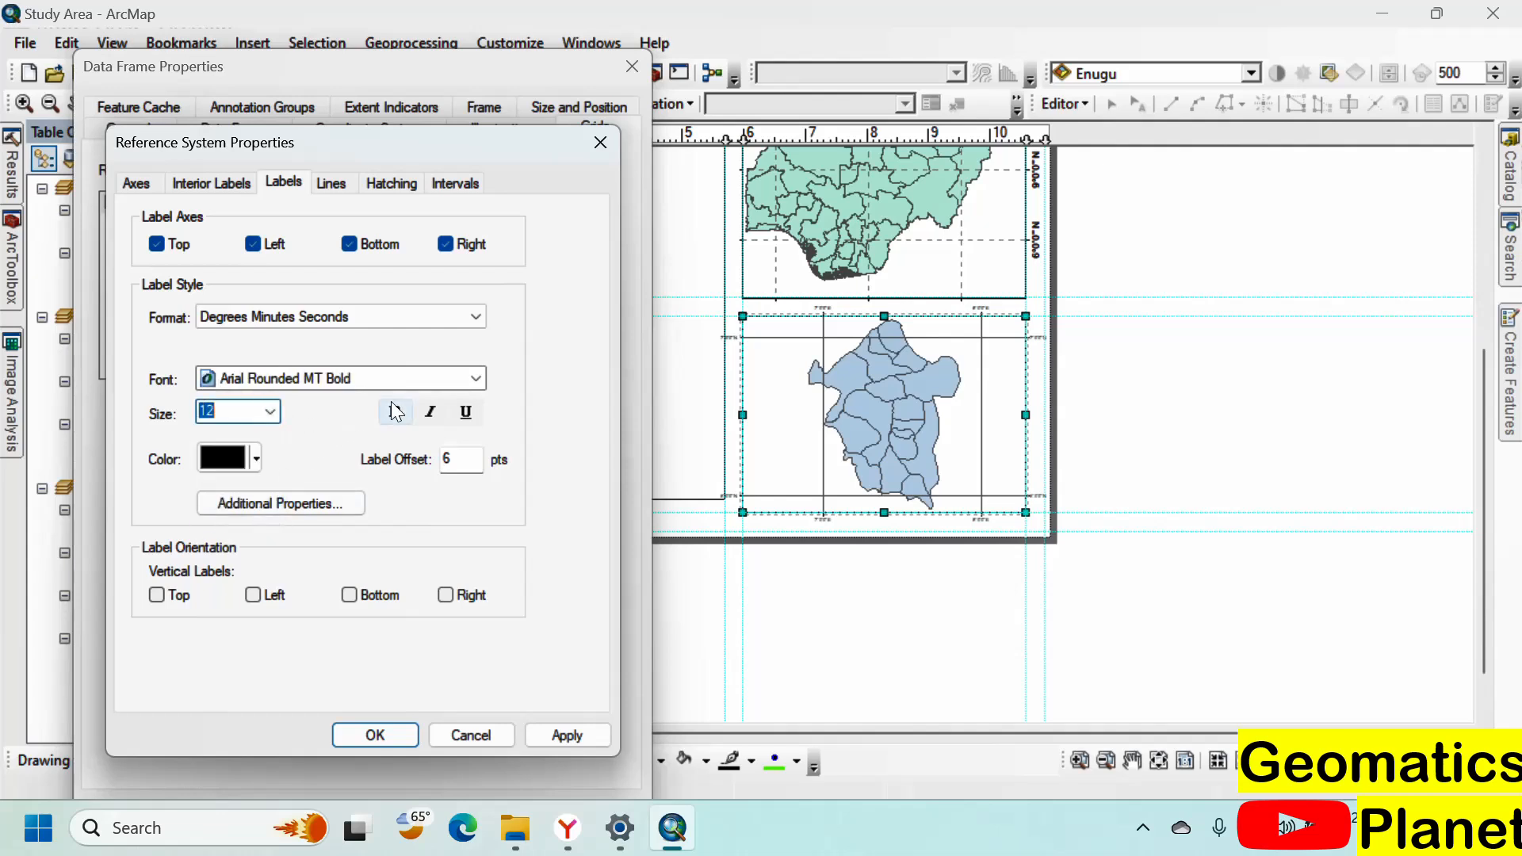
{"action": "left_click", "coordinate": [394, 412]}
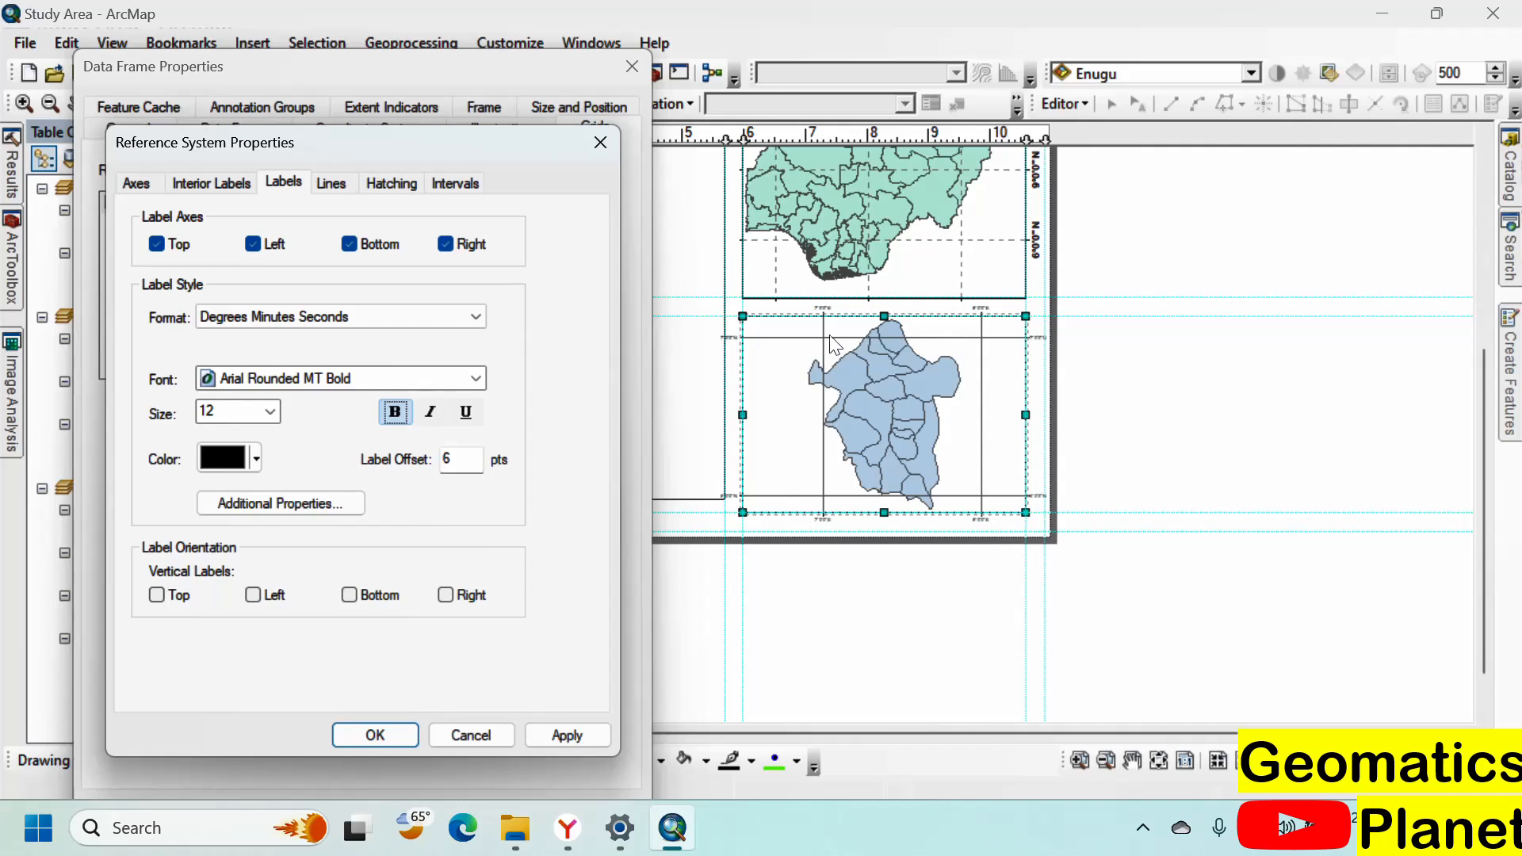
{"action": "left_click", "coordinate": [179, 248]}
{"action": "left_click", "coordinate": [268, 247]}
Step: Set the Enugu graticule's X axis interval to 0 degrees 40 minutes and apply the grid formatting to the data frame
{"action": "left_click", "coordinate": [391, 184]}
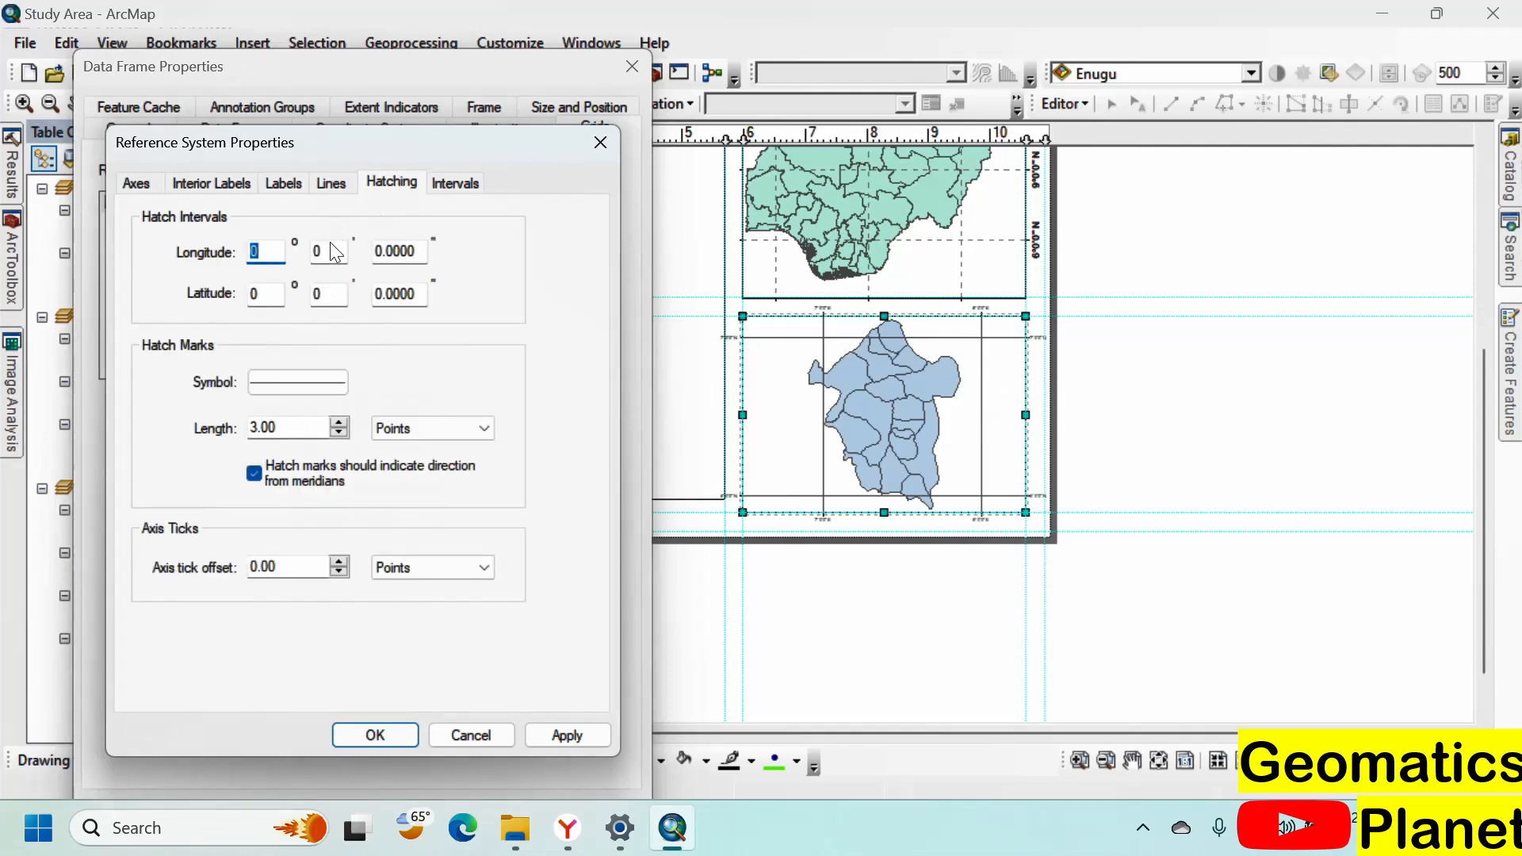
{"action": "left_click", "coordinate": [454, 184]}
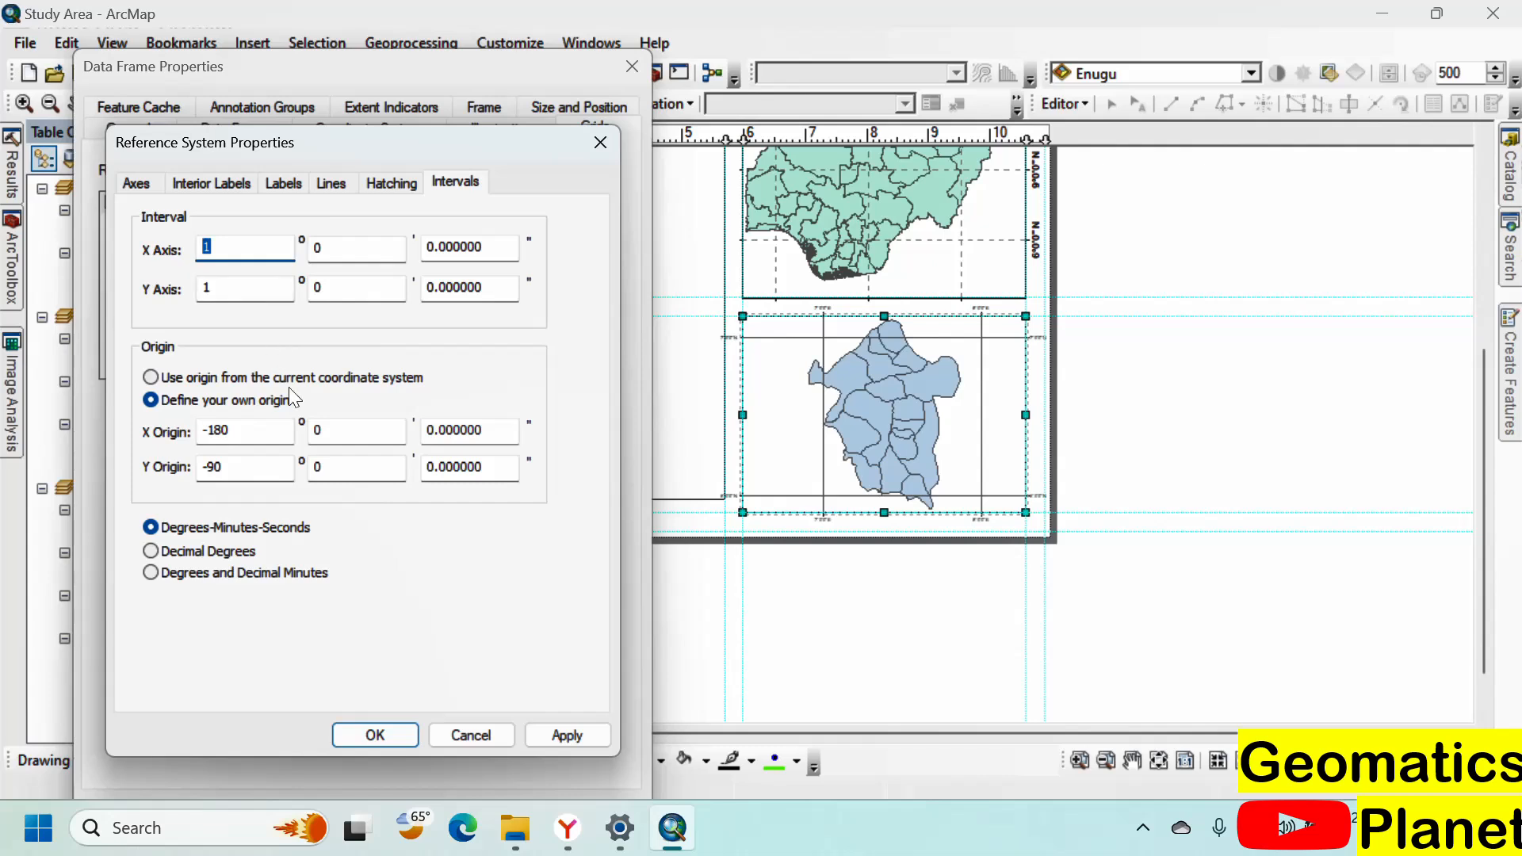
{"action": "type", "text": "0"}
{"action": "key", "text": "Tab"}
{"action": "type", "text": "45"}
{"action": "left_click", "coordinate": [377, 733]}
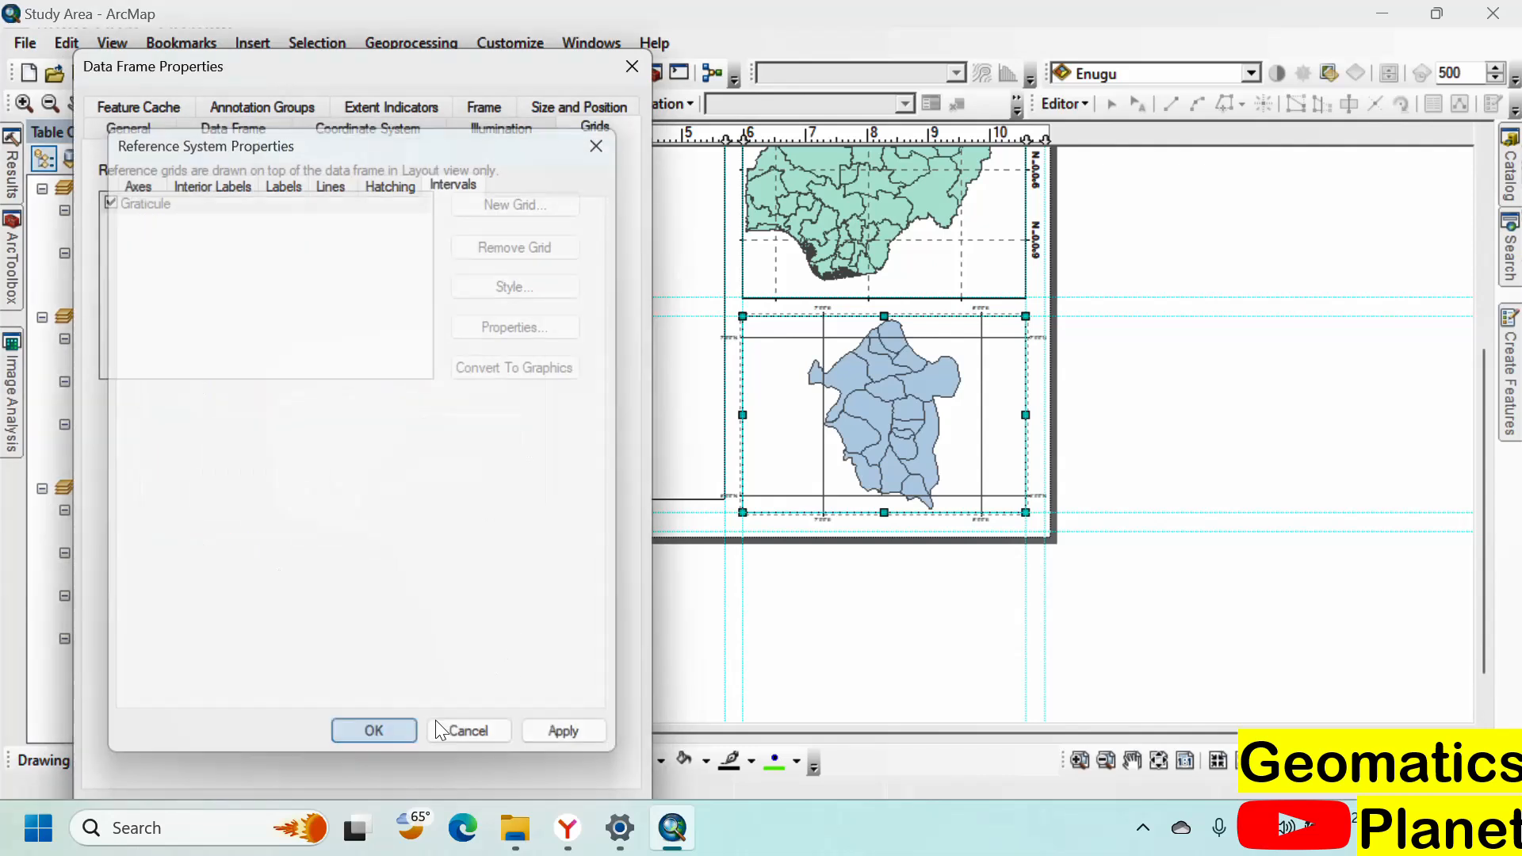
{"action": "left_click_drag", "start_coordinate": [497, 73], "coordinate": [506, 32]}
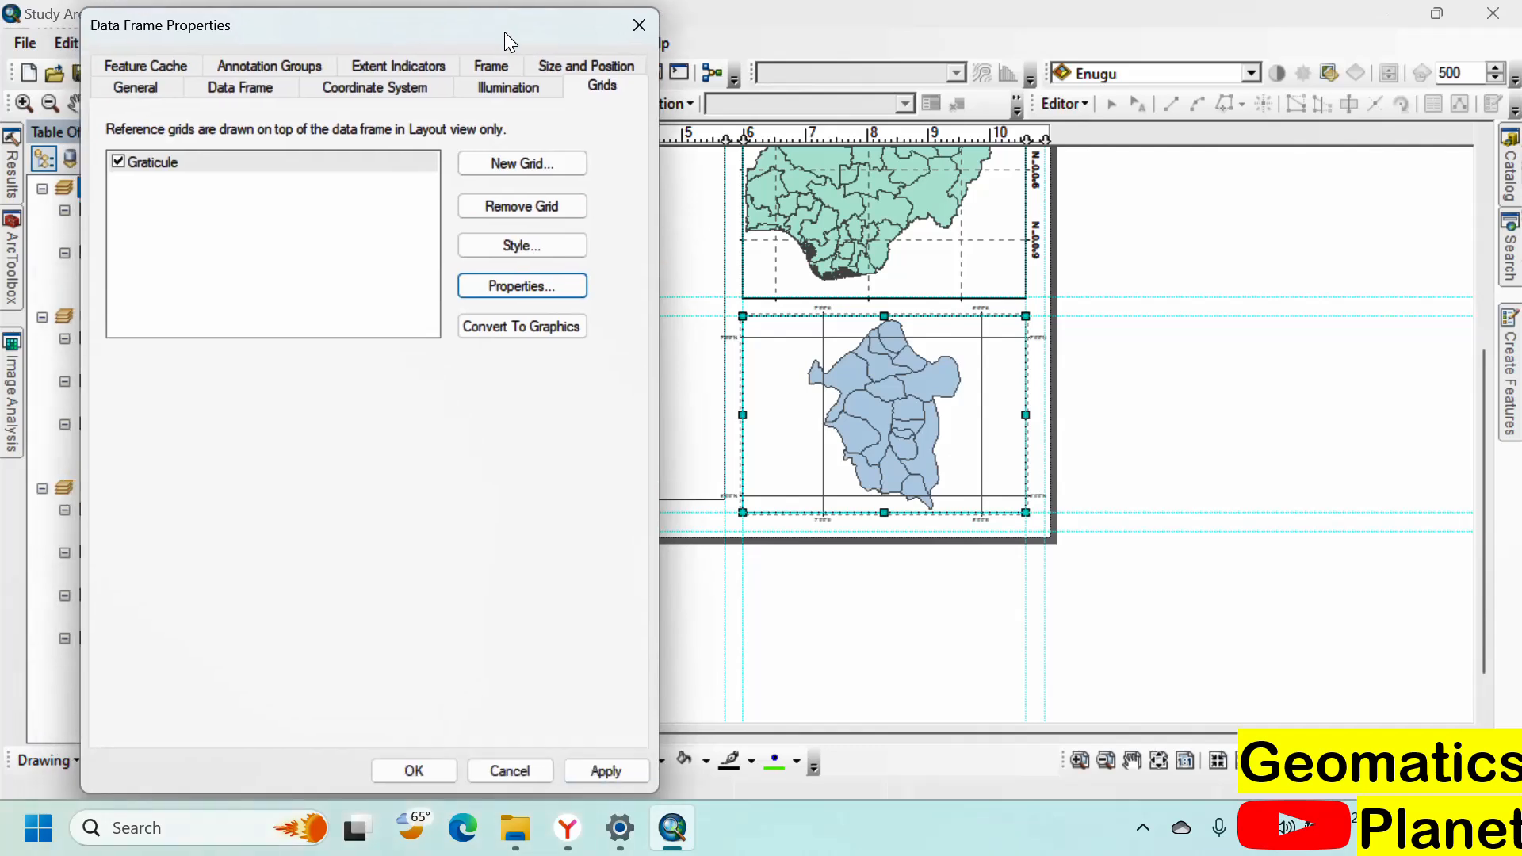
{"action": "left_click", "coordinate": [608, 774]}
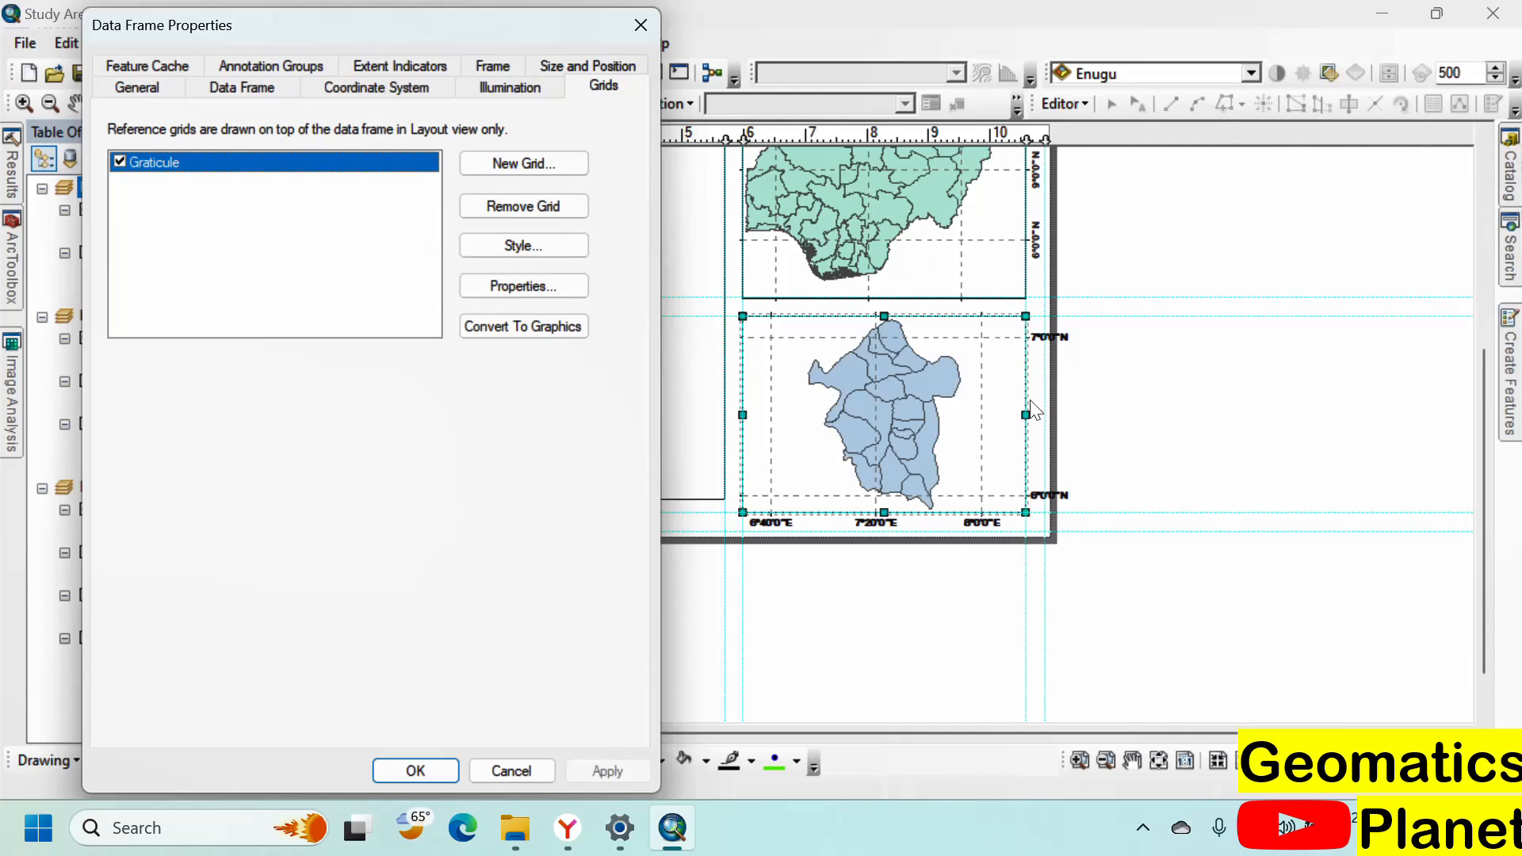
Step: Set the Enugu graticule's Y axis interval to 0 degrees 40 minutes
{"action": "left_click", "coordinate": [516, 286]}
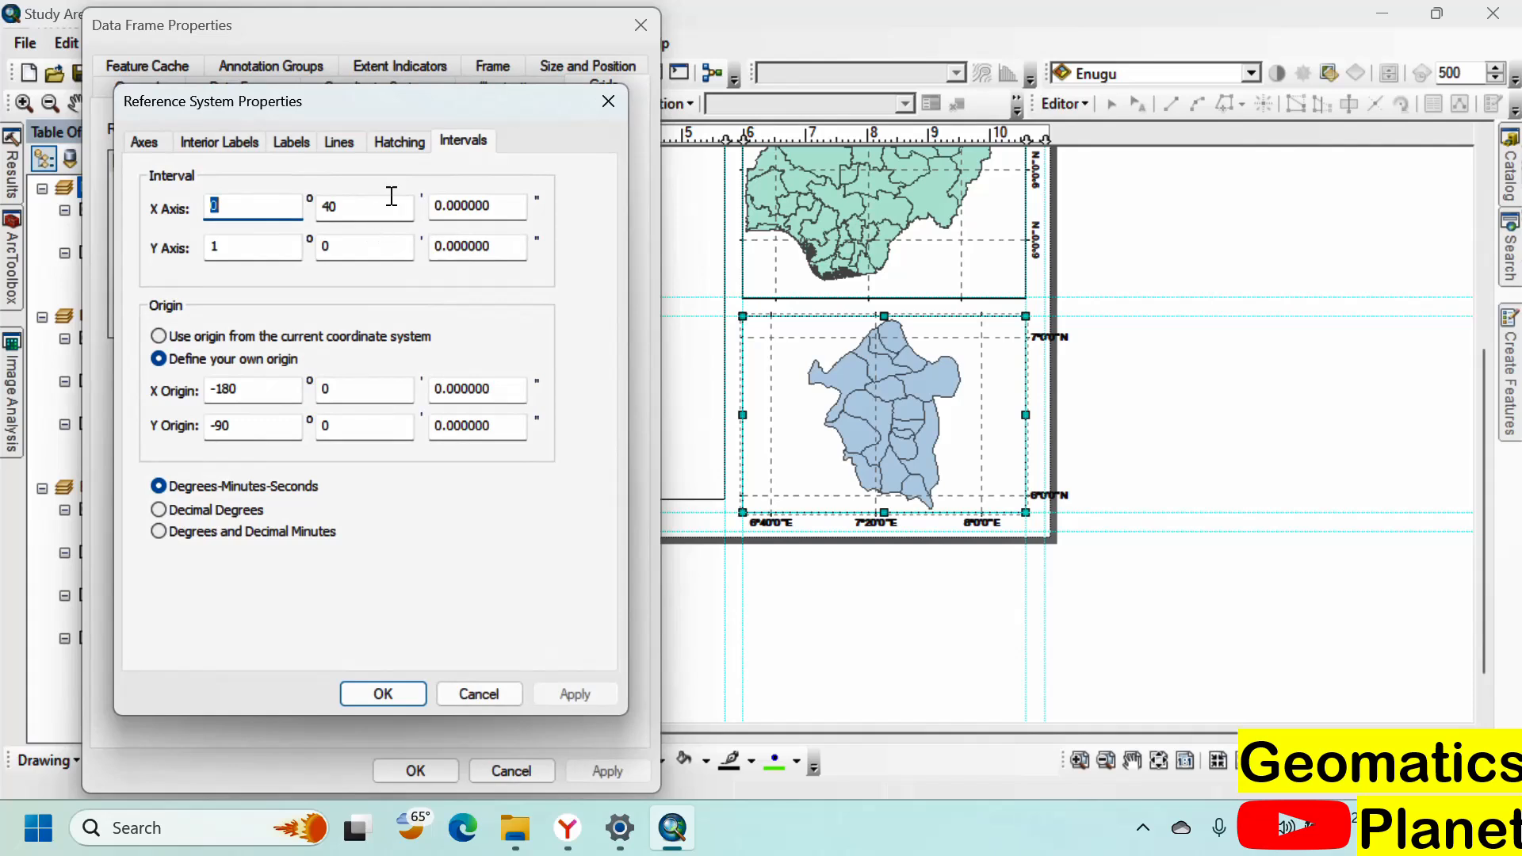
{"action": "double_click", "coordinate": [357, 250]}
{"action": "type", "text": "4"}
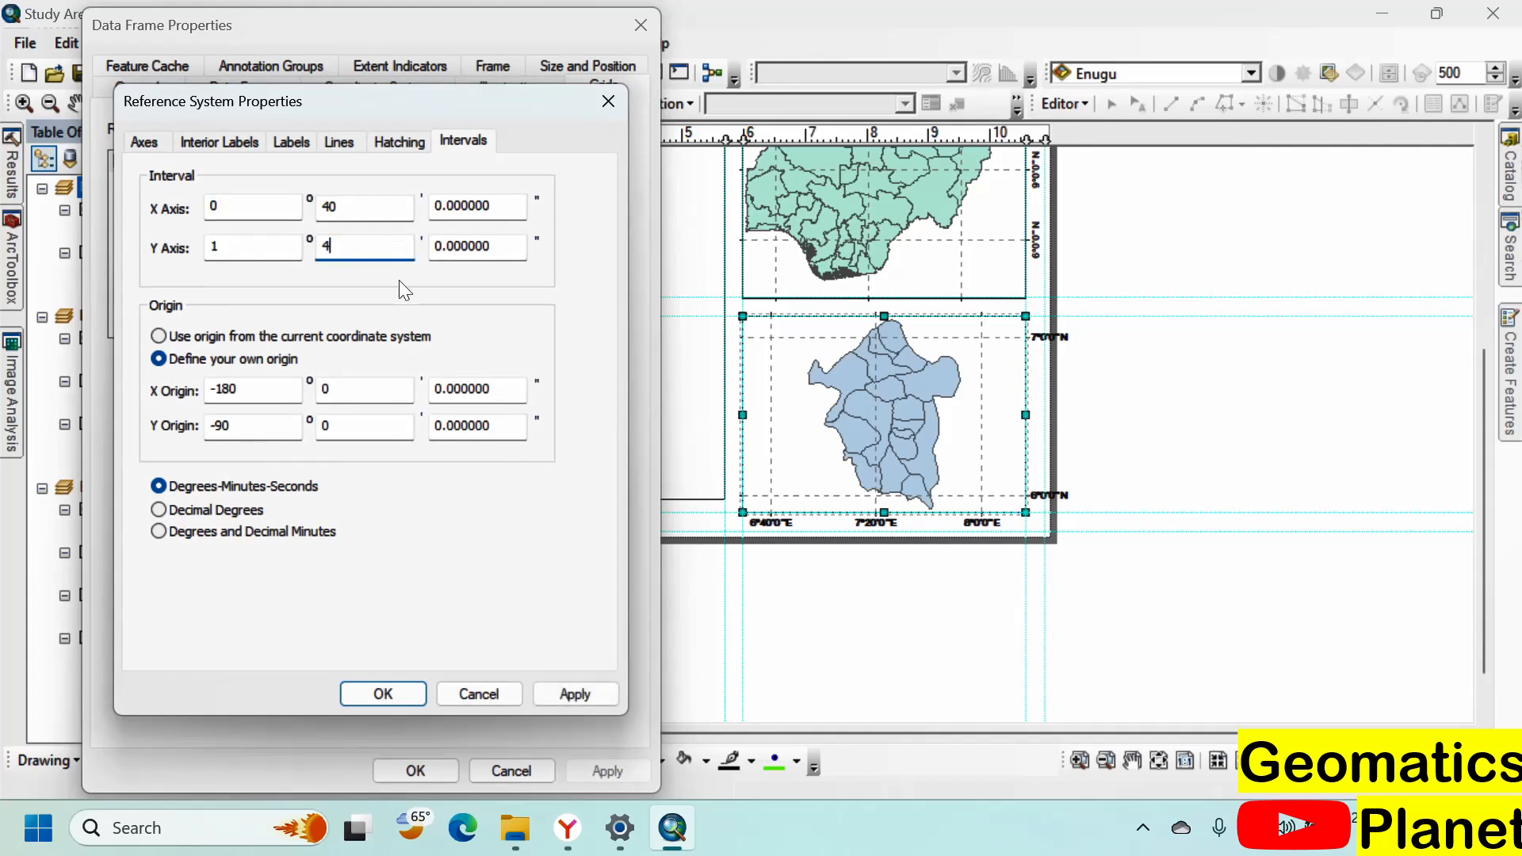
{"action": "type", "text": "0"}
{"action": "double_click", "coordinate": [224, 249]}
{"action": "type", "text": "0"}
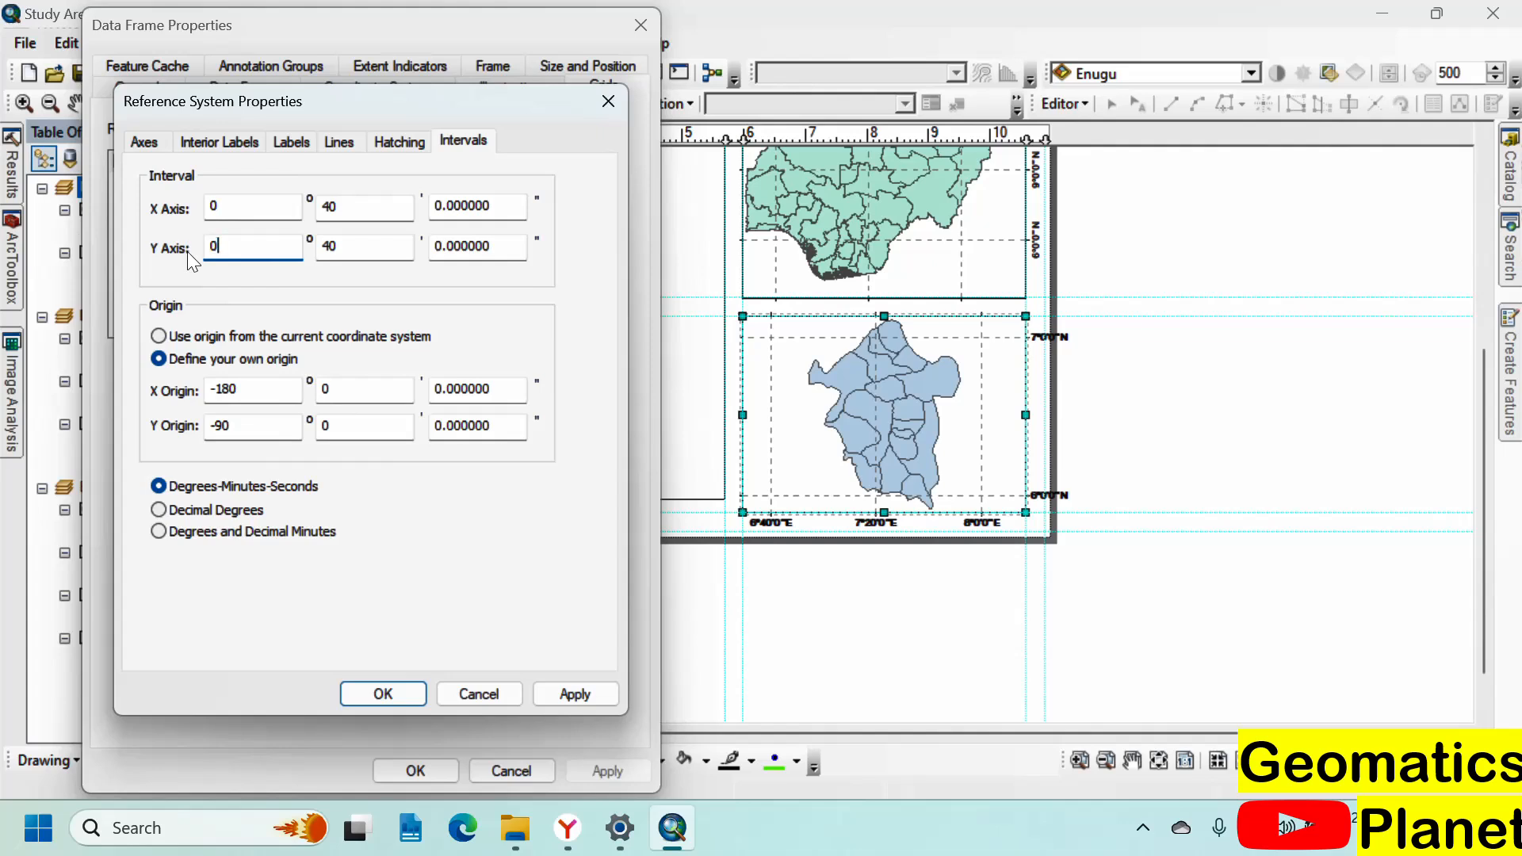
Step: Set the Enugu graticule's right-axis labels to vertical orientation and apply the grid changes to the data frame
{"action": "left_click", "coordinate": [230, 144]}
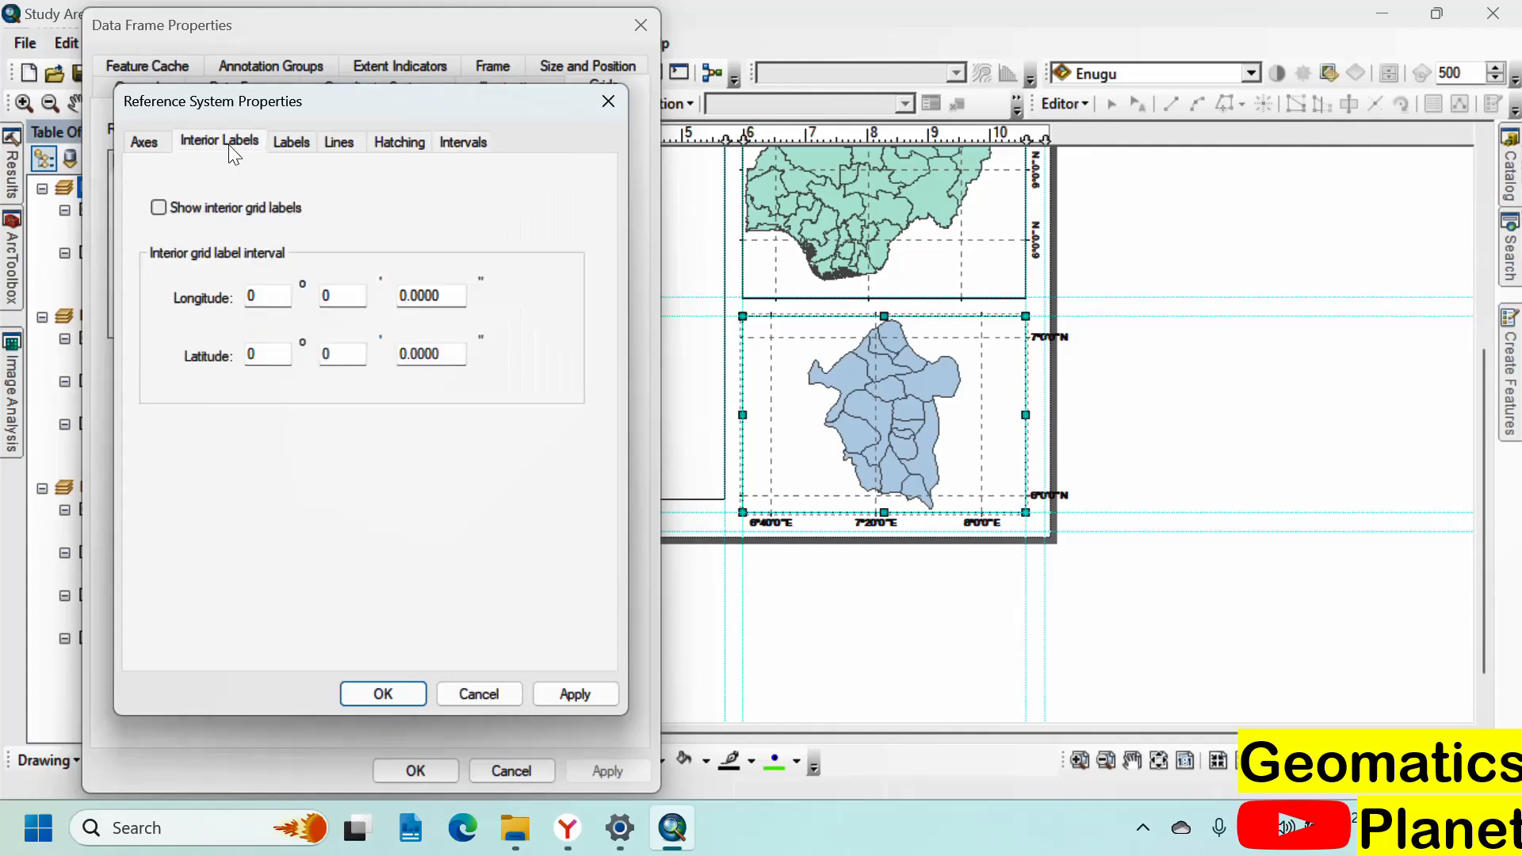
{"action": "left_click", "coordinate": [165, 146]}
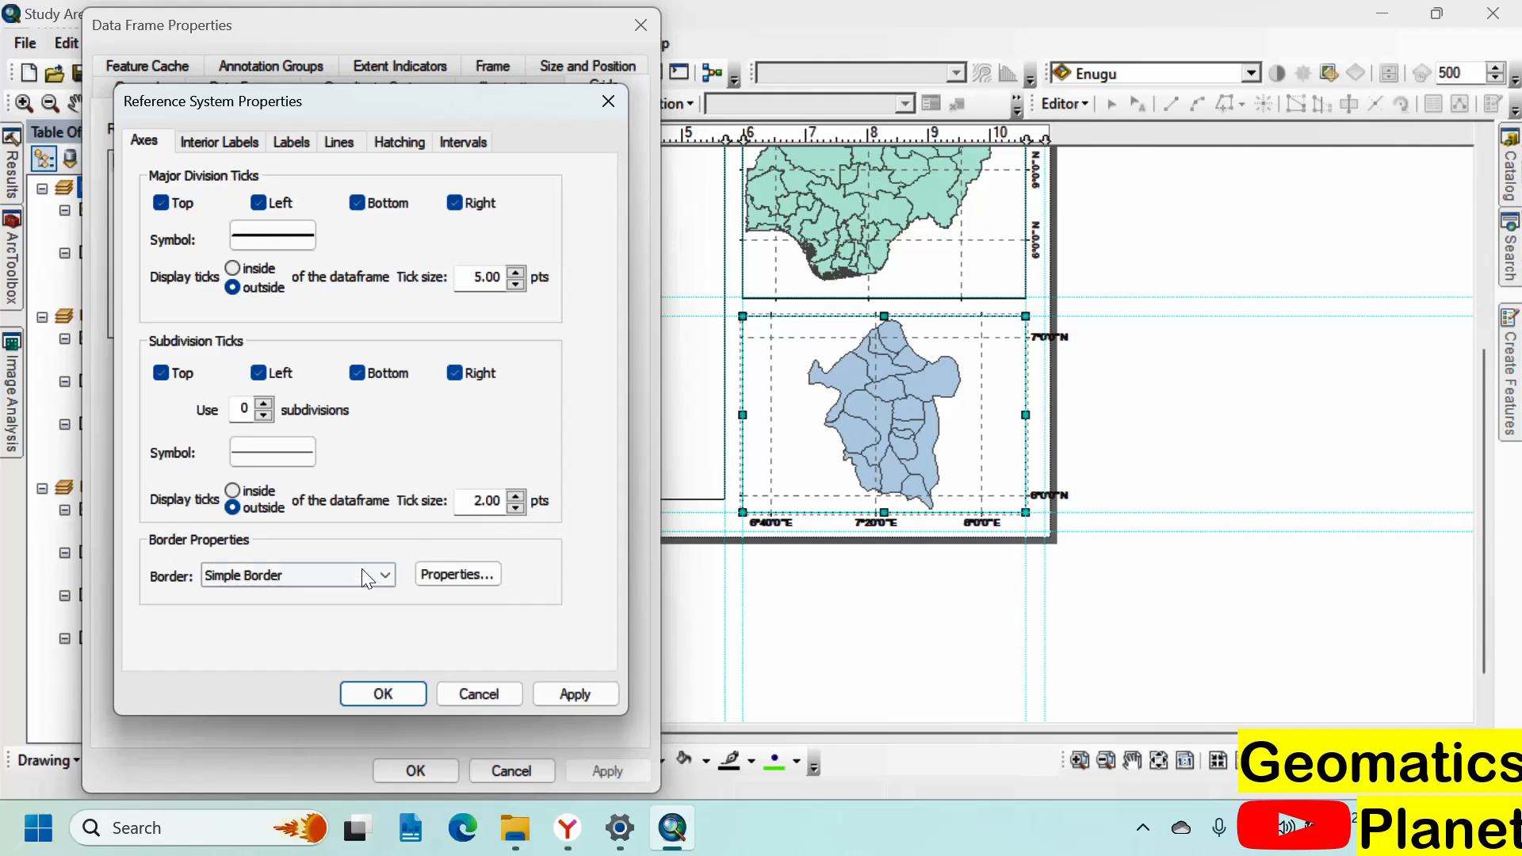
{"action": "left_click", "coordinate": [287, 144]}
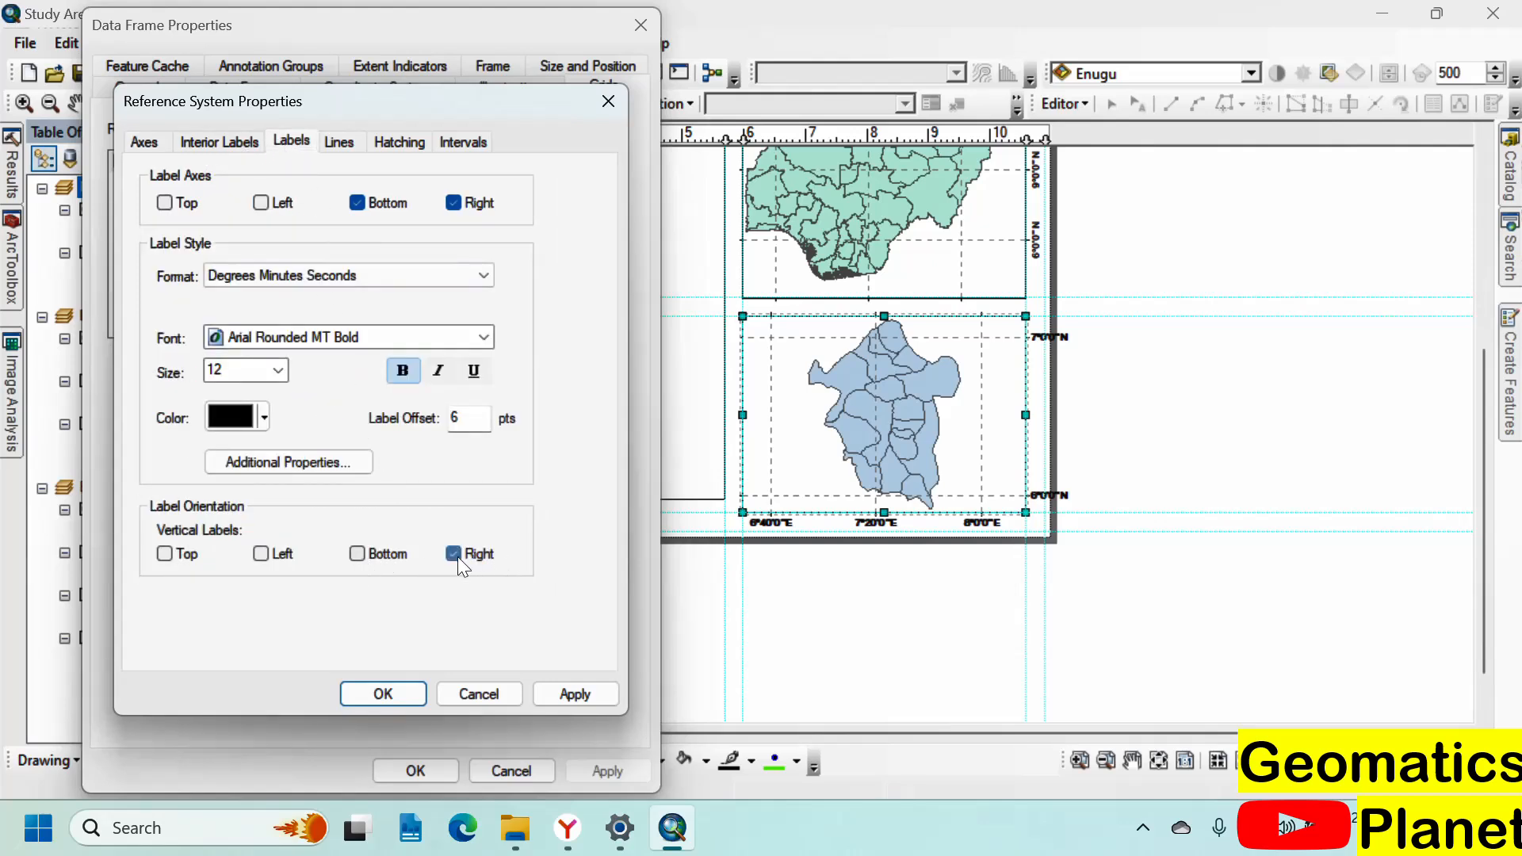
{"action": "left_click", "coordinate": [595, 695]}
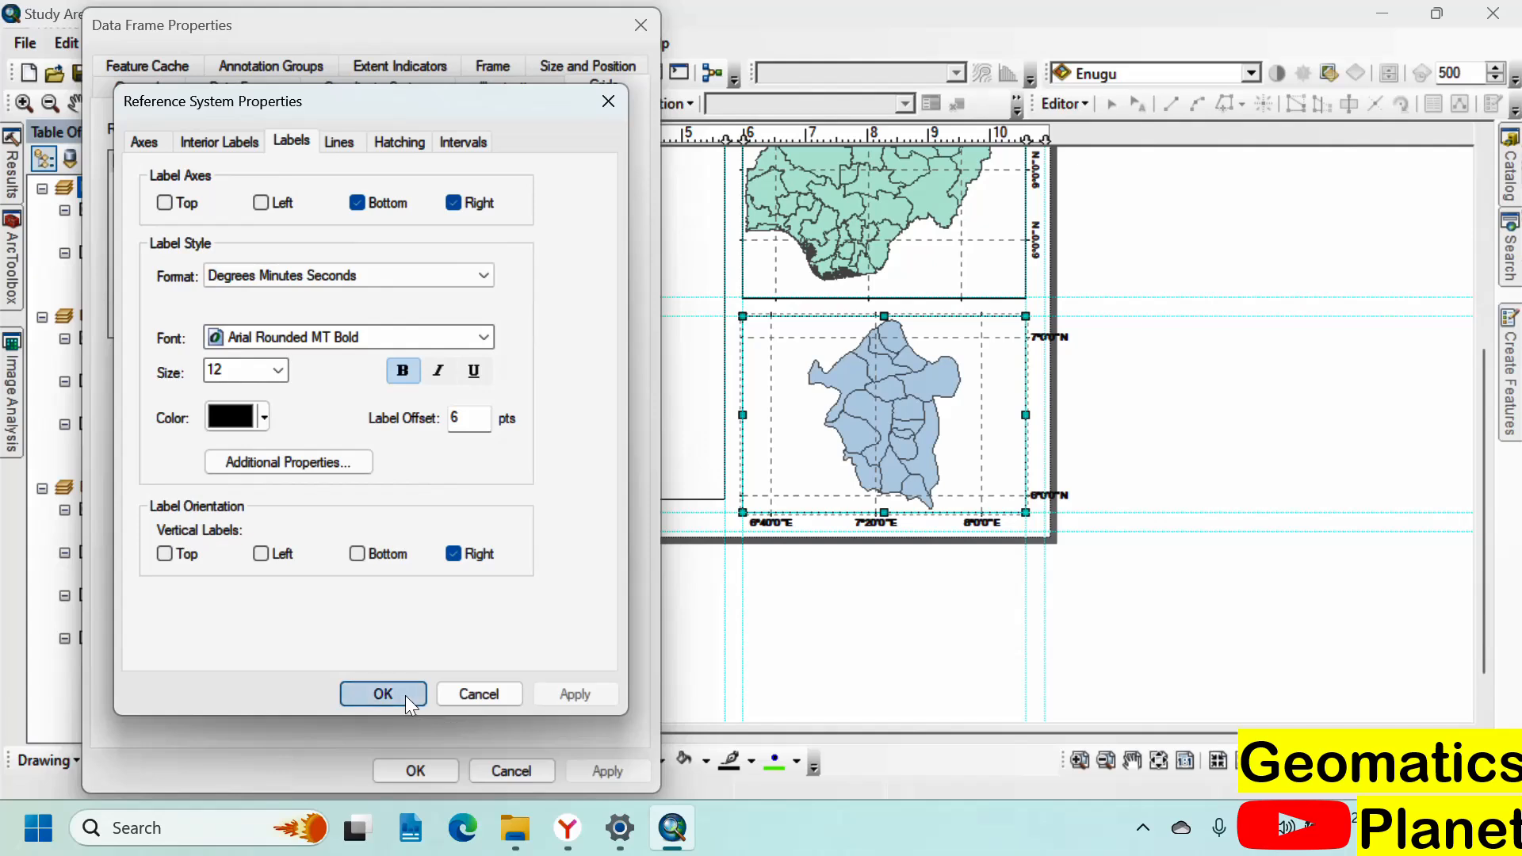
{"action": "left_click", "coordinate": [383, 695]}
{"action": "left_click", "coordinate": [579, 768]}
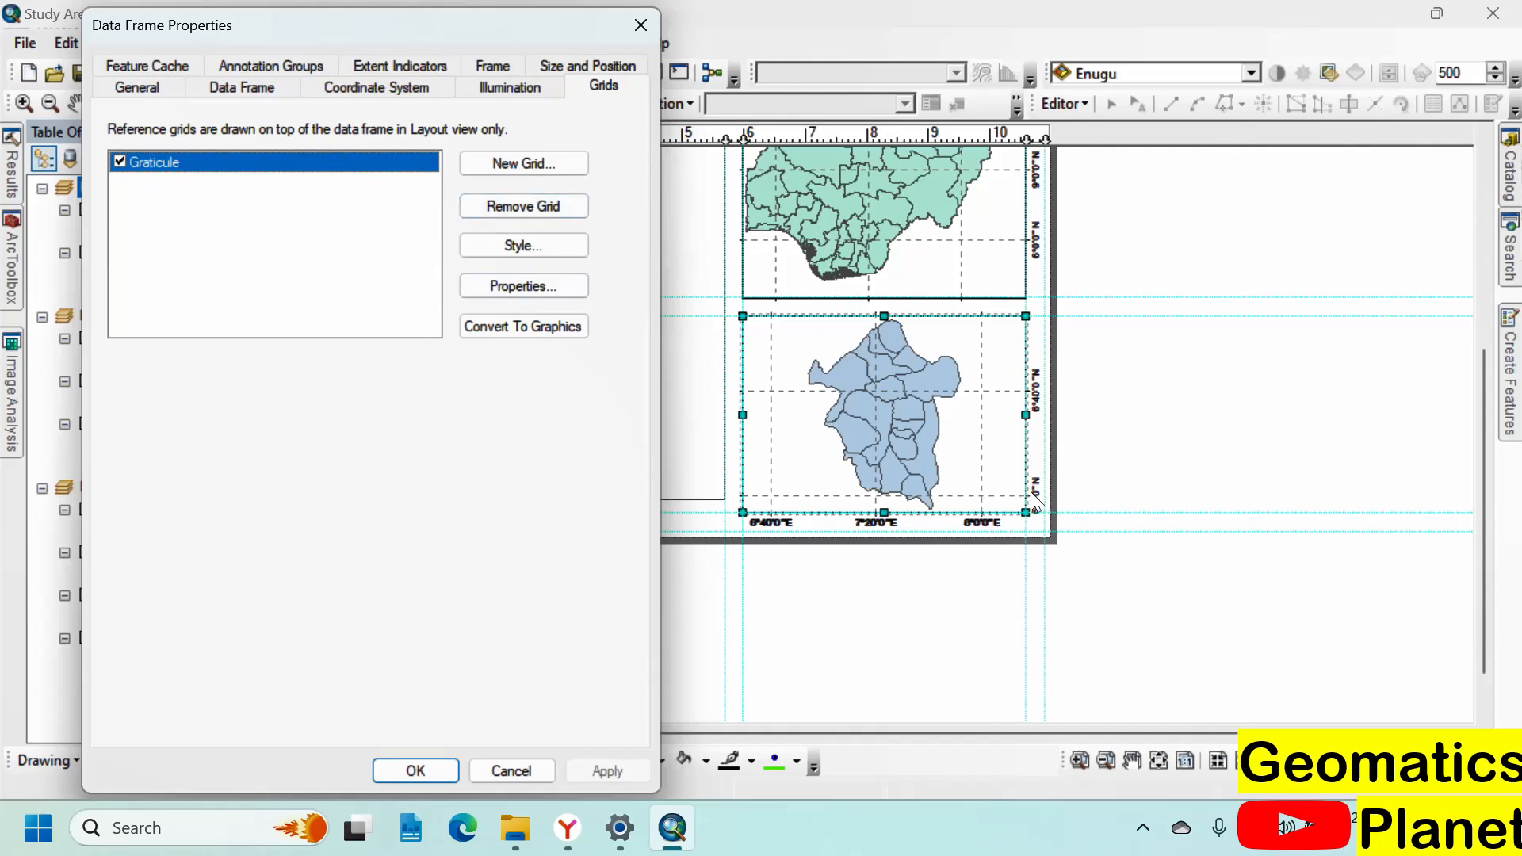
Step: Set the Enugu graticule's Y axis interval minutes to 30, apply it, and close the data frame properties
{"action": "left_click", "coordinate": [553, 285]}
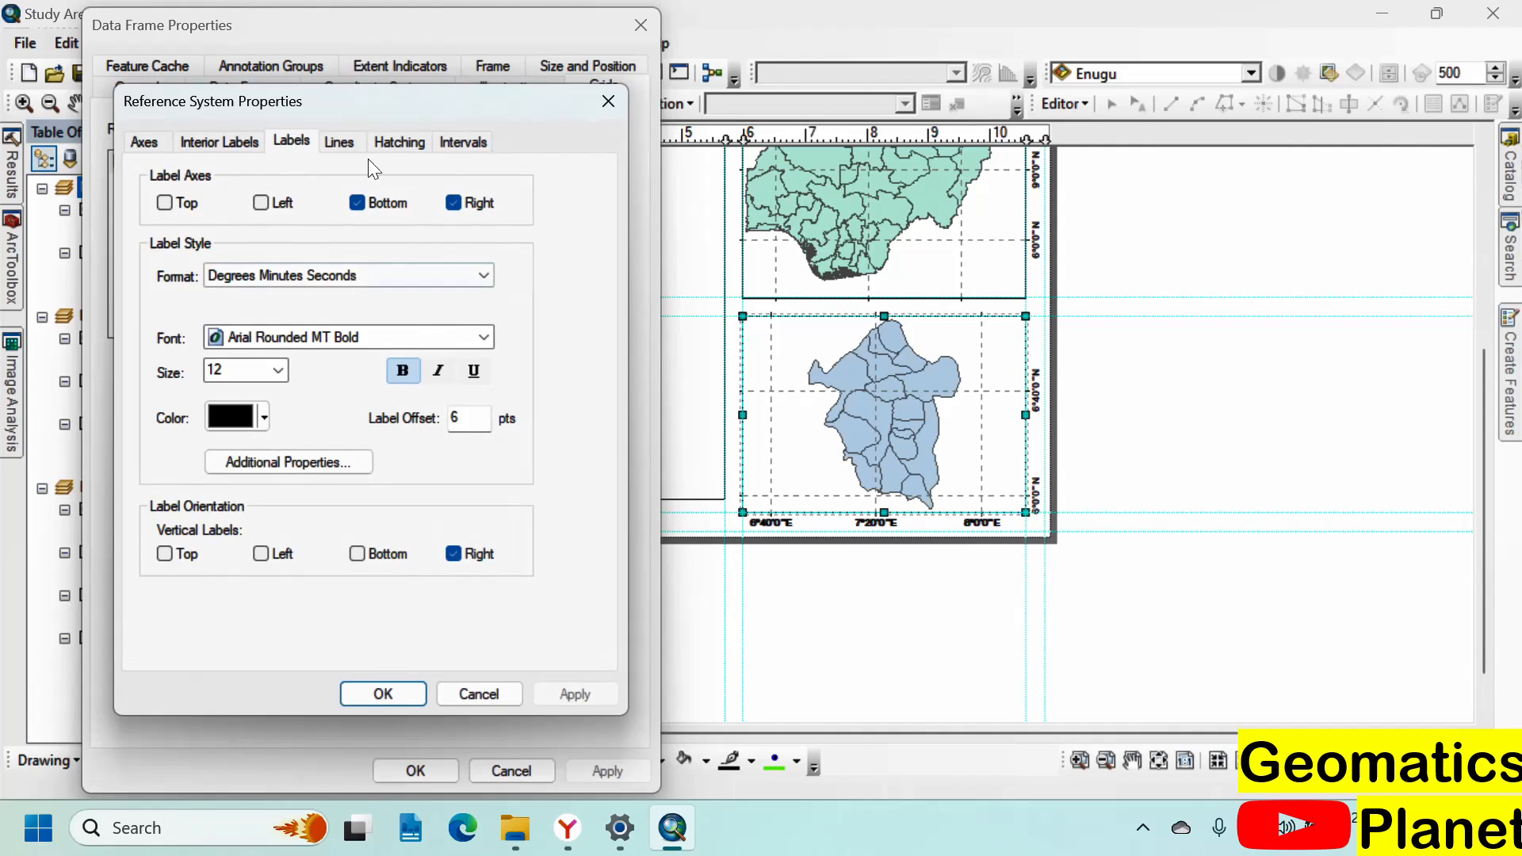
{"action": "left_click", "coordinate": [400, 142]}
{"action": "left_click", "coordinate": [463, 142]}
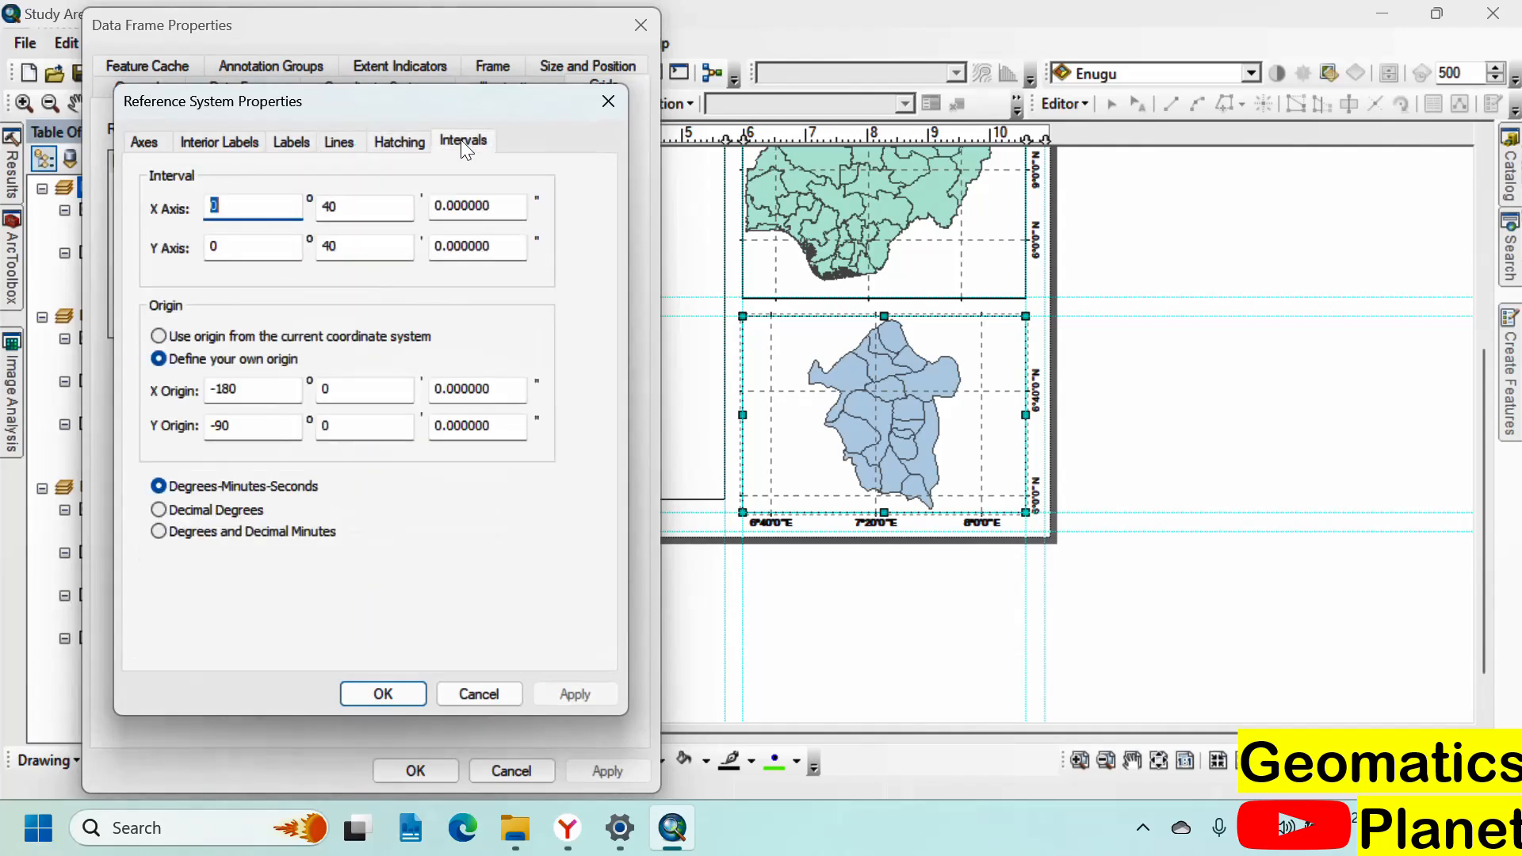
{"action": "double_click", "coordinate": [356, 242]}
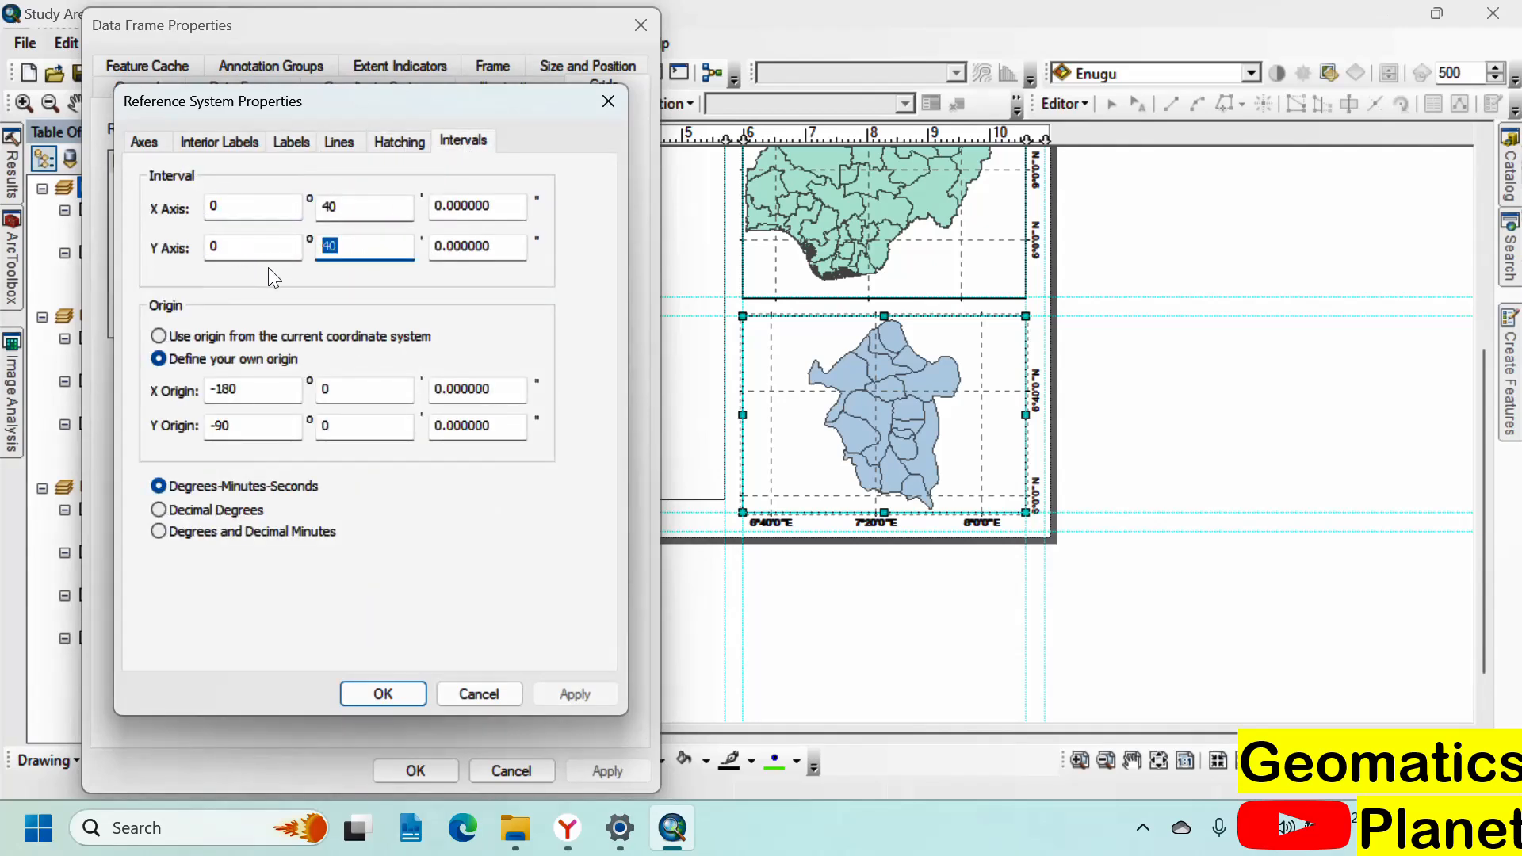
{"action": "type", "text": "30"}
{"action": "left_click", "coordinate": [399, 697]}
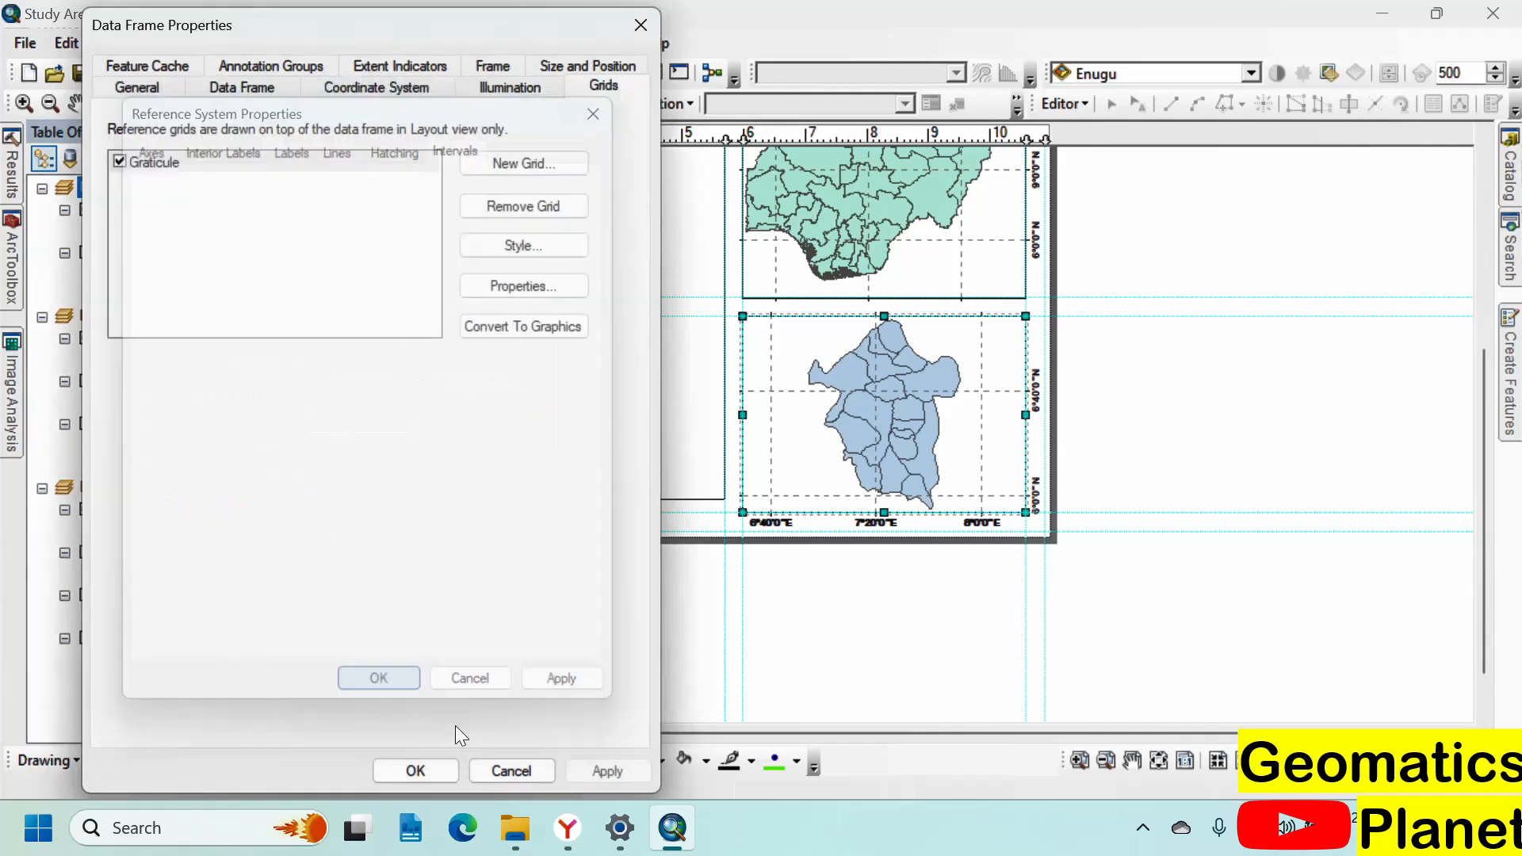
{"action": "left_click", "coordinate": [601, 770]}
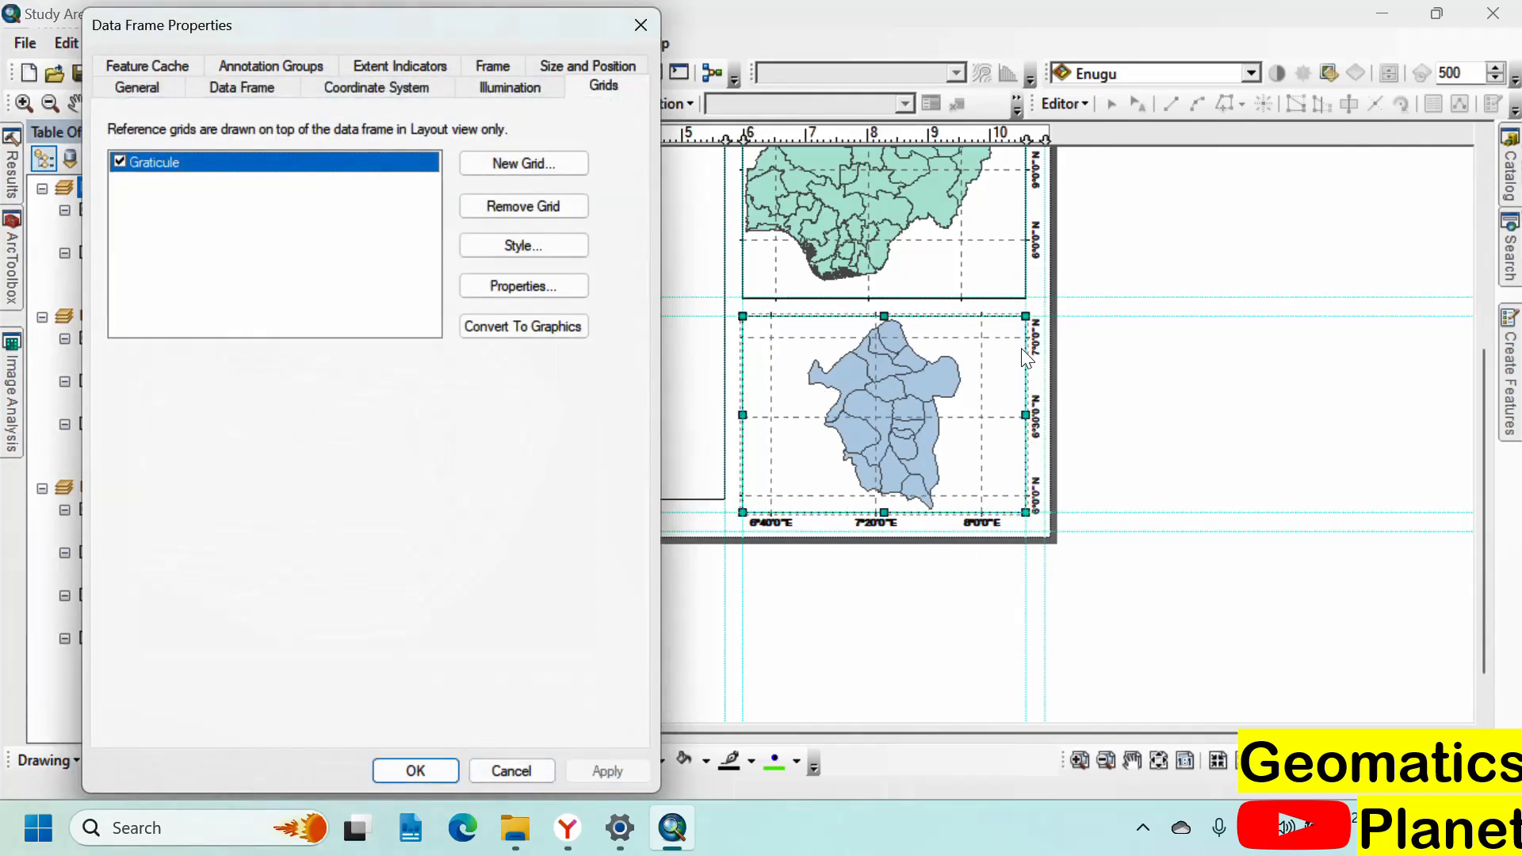
{"action": "left_click", "coordinate": [407, 768]}
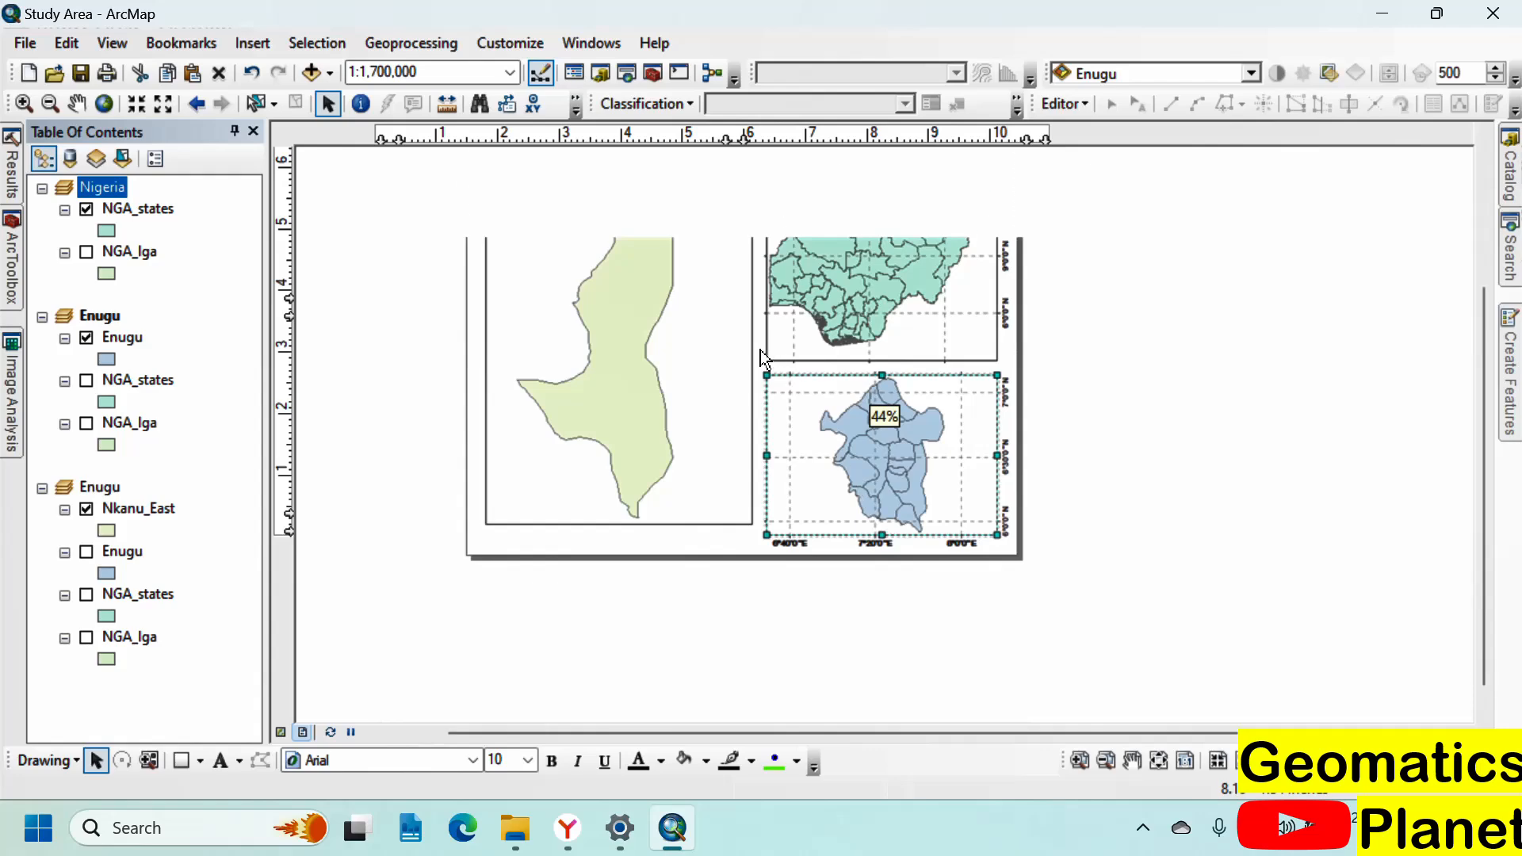
Step: Activate the data frame containing the Nkanu_East layer and rename it Nkanu East
{"action": "scroll", "coordinate": [726, 335], "scroll_direction": "up", "scroll_amount": 3}
{"action": "scroll", "coordinate": [717, 475], "scroll_direction": "down", "scroll_amount": 4}
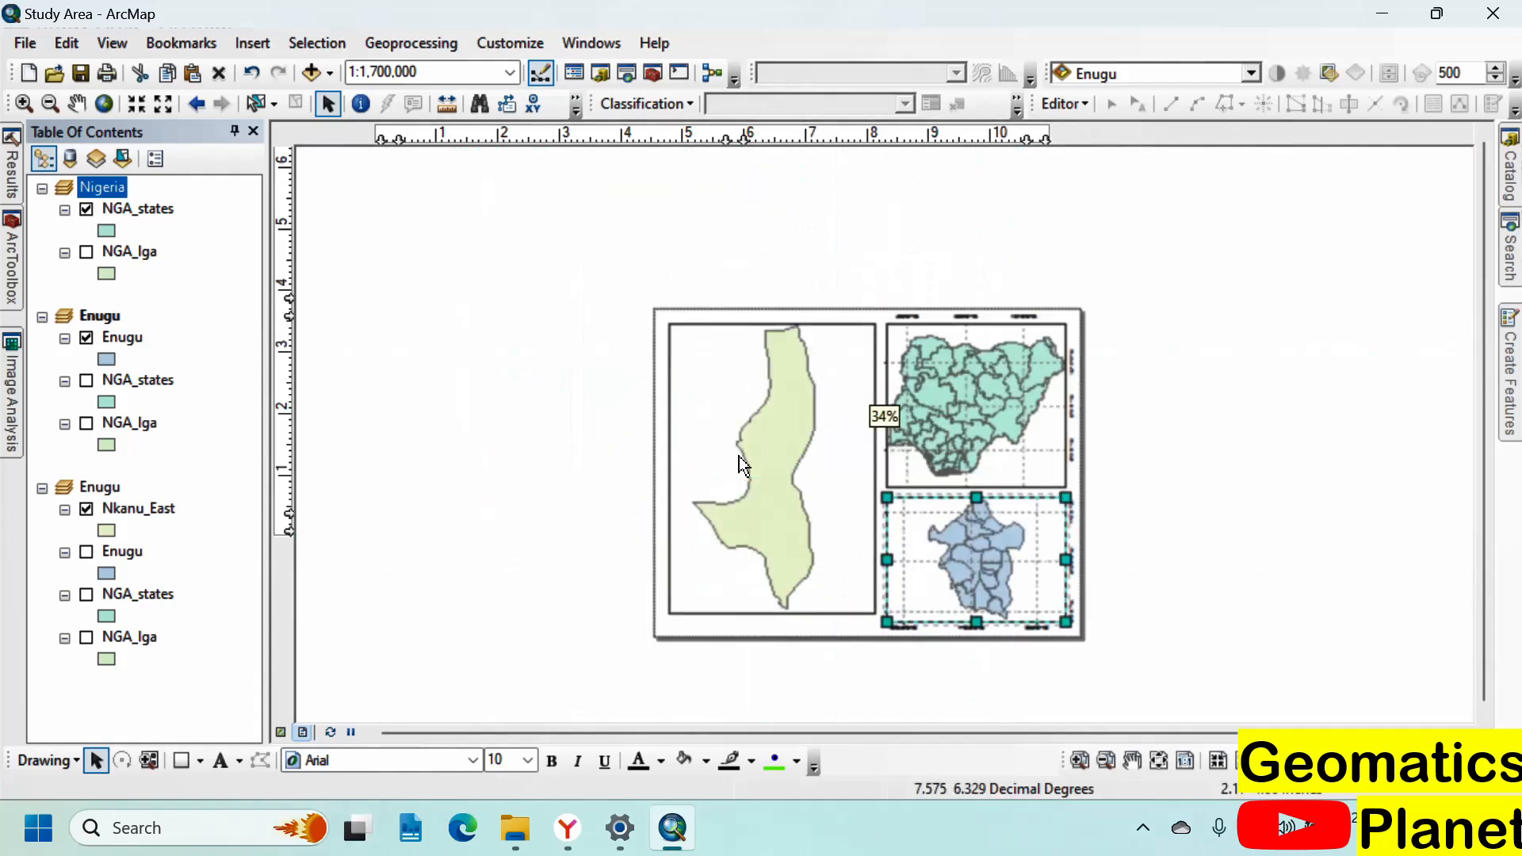
{"action": "left_click", "coordinate": [784, 473]}
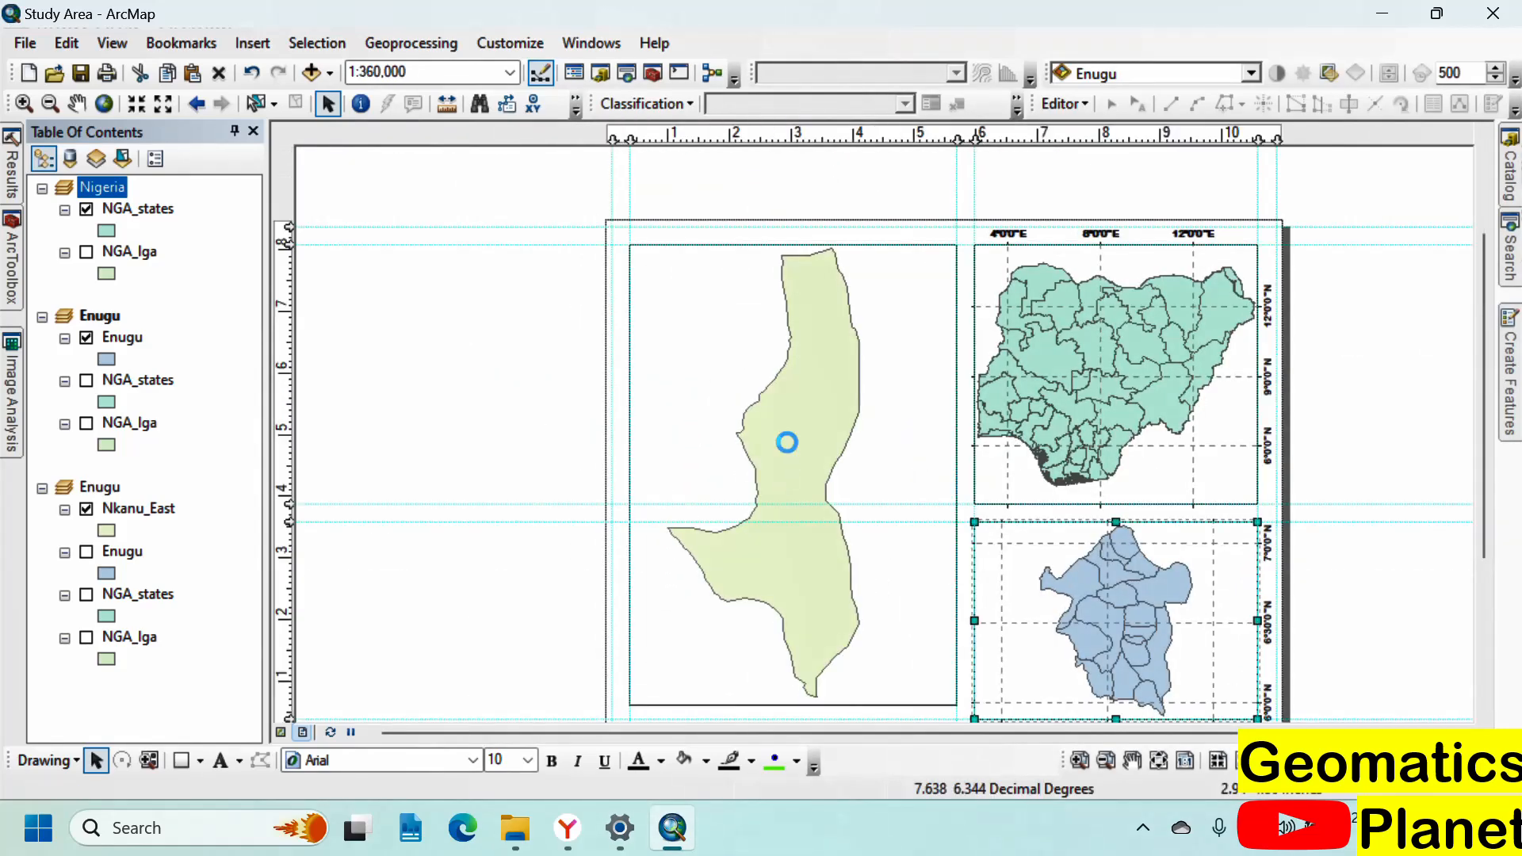
{"action": "right_click", "coordinate": [774, 414]}
{"action": "left_click", "coordinate": [673, 386]}
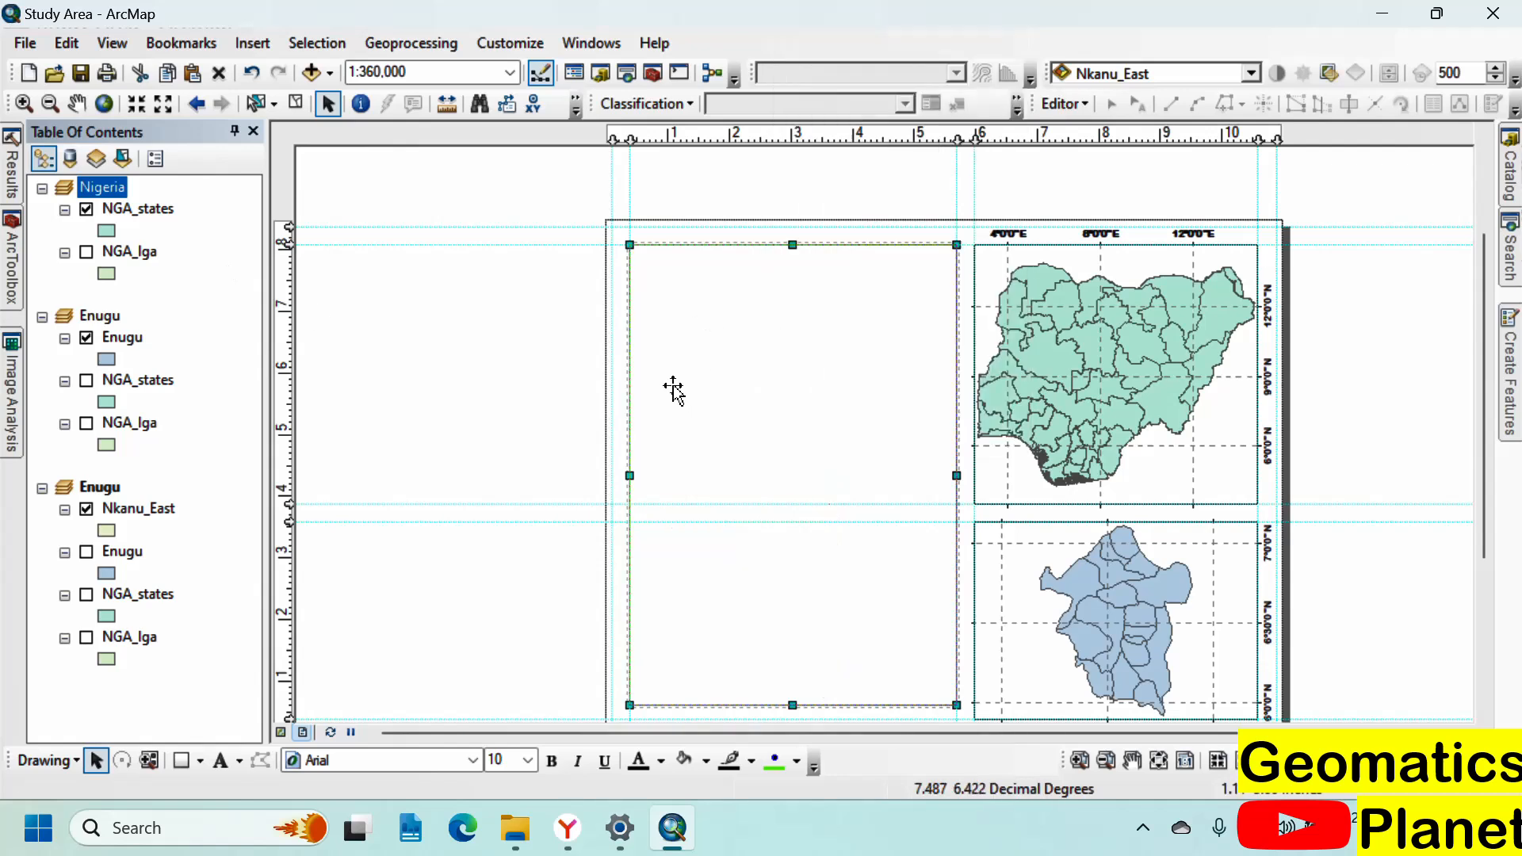
{"action": "left_click", "coordinate": [112, 490]}
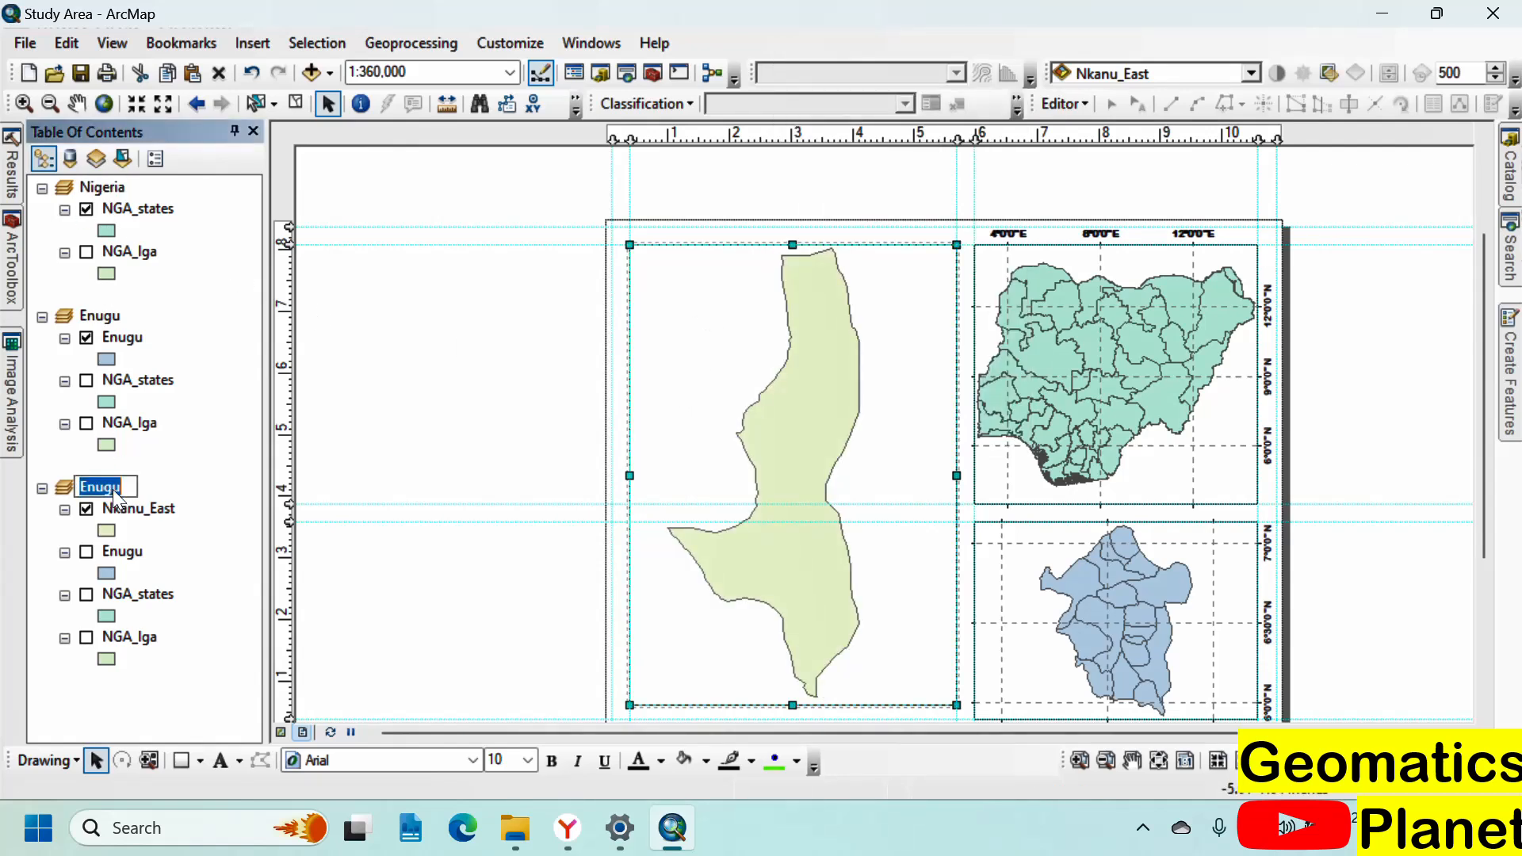
{"action": "key", "text": "BackSpace"}
{"action": "type", "text": "Nkanu East"}
{"action": "key", "text": "Return"}
Step: Add a graticule with labels to the Nkanu East data frame, with parallels every 10 minutes and meridians every 30 seconds, and apply it
{"action": "right_click", "coordinate": [127, 482]}
{"action": "left_click", "coordinate": [361, 517]}
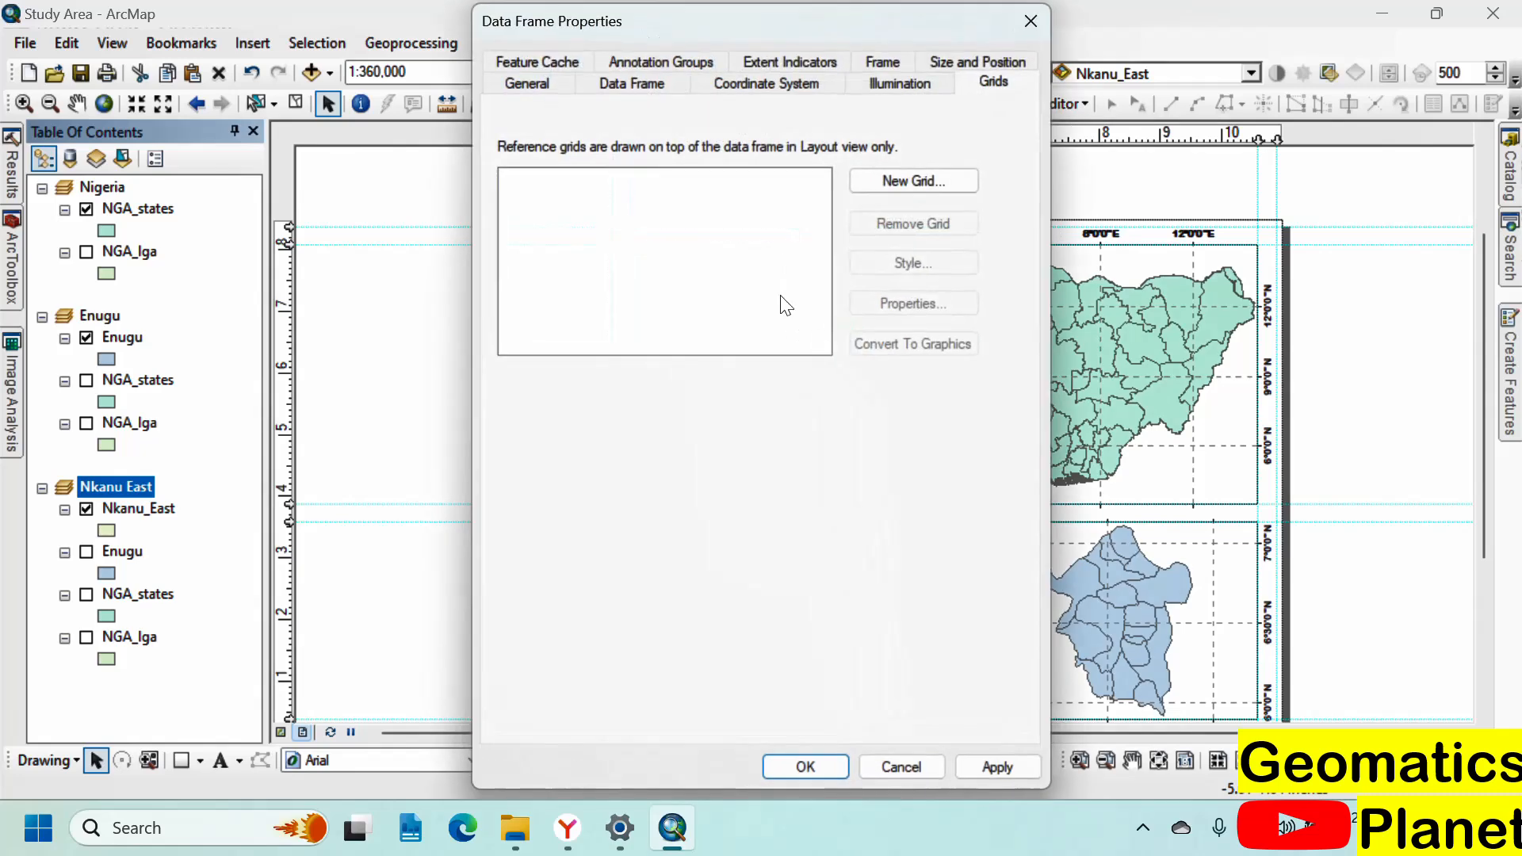
{"action": "left_click", "coordinate": [956, 181]}
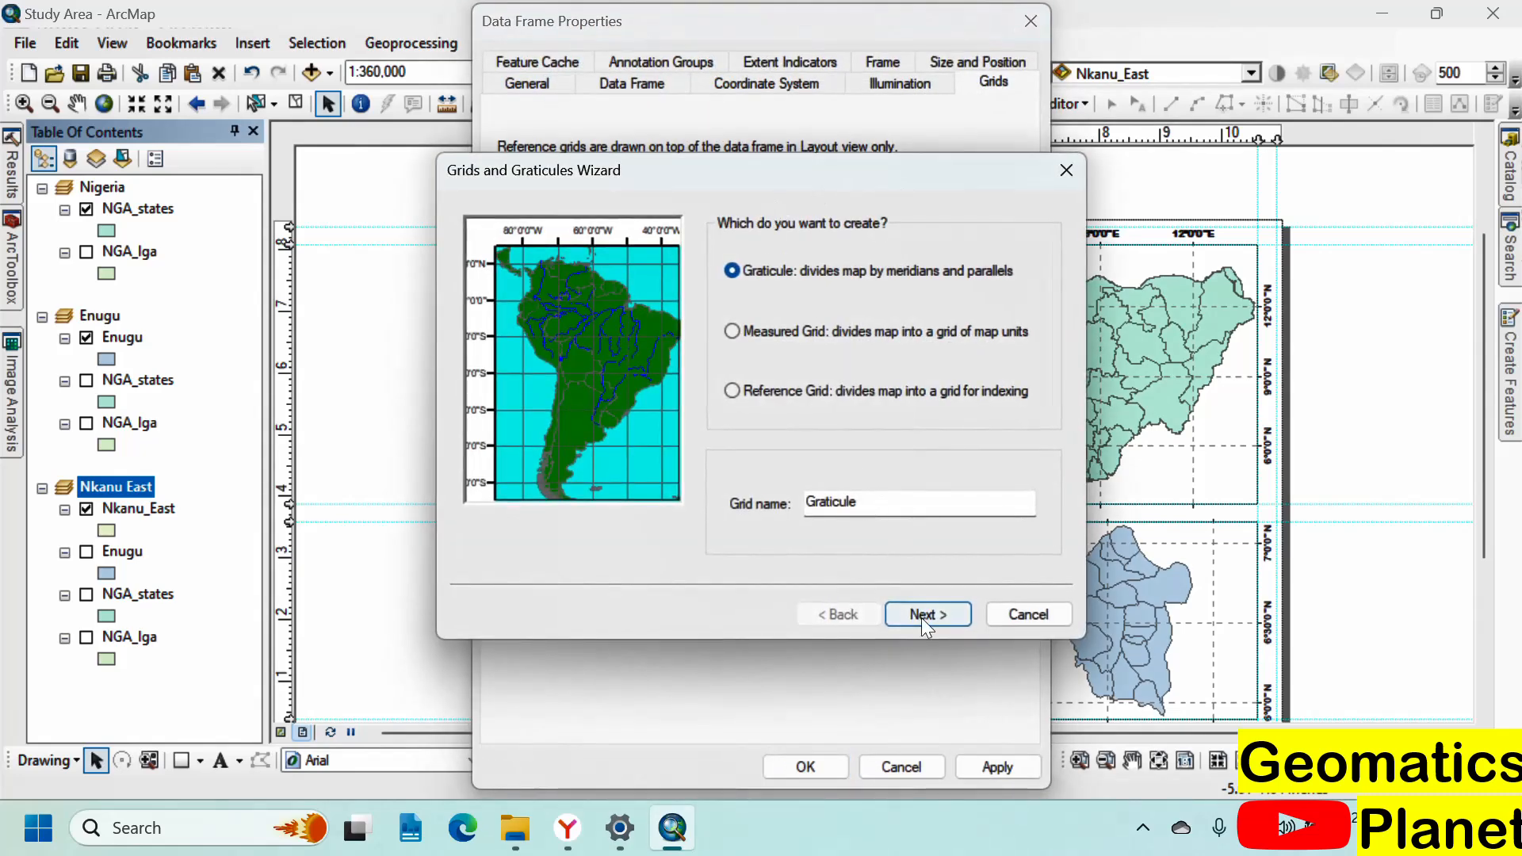
{"action": "left_click", "coordinate": [921, 616]}
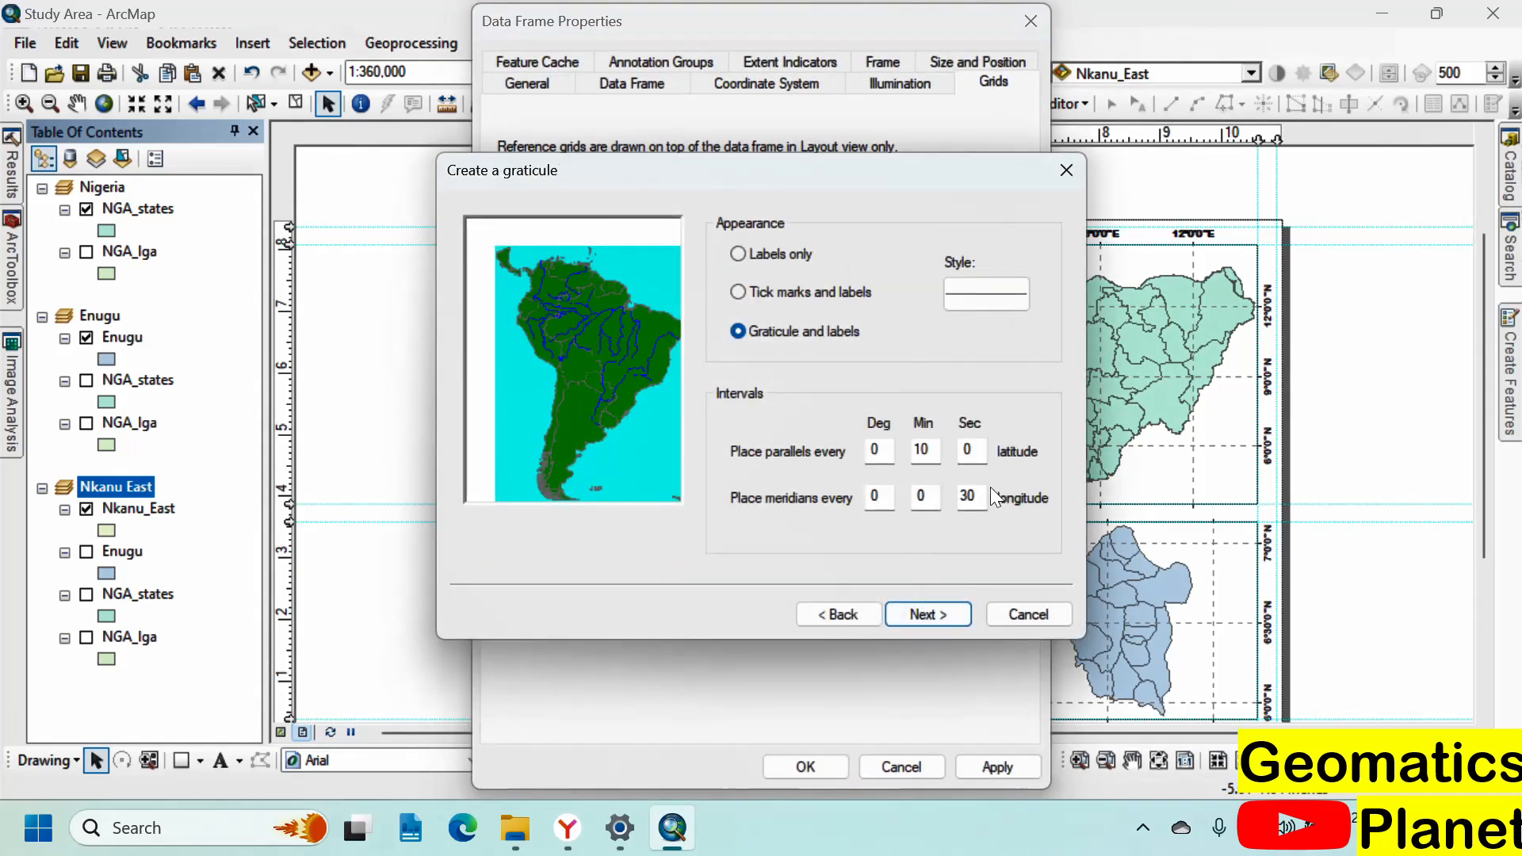
{"action": "left_click", "coordinate": [939, 612]}
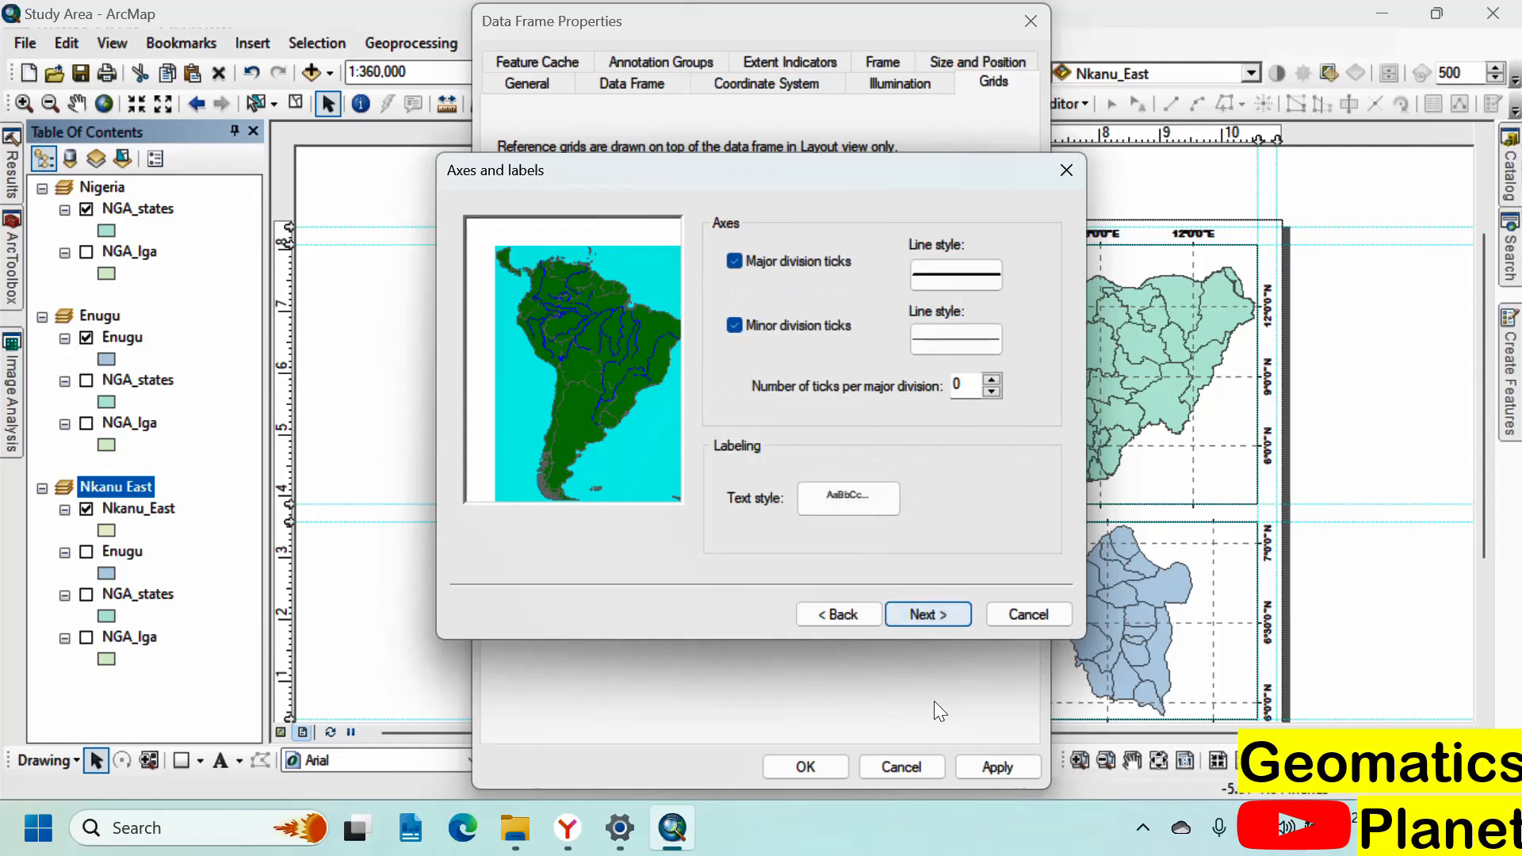
{"action": "left_click", "coordinate": [912, 615]}
{"action": "left_click", "coordinate": [911, 612]}
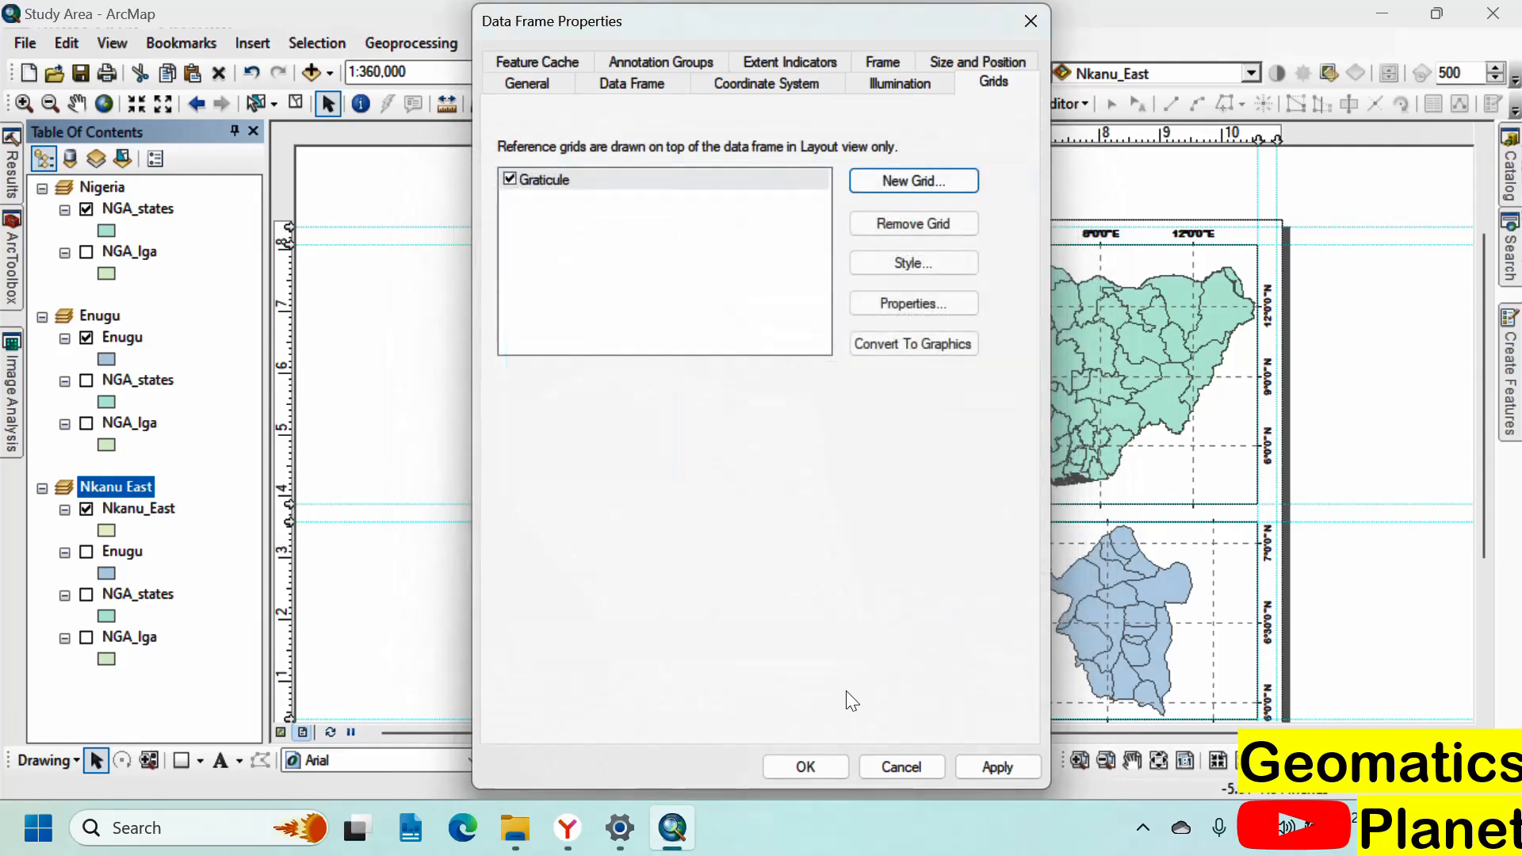
{"action": "left_click", "coordinate": [997, 767]}
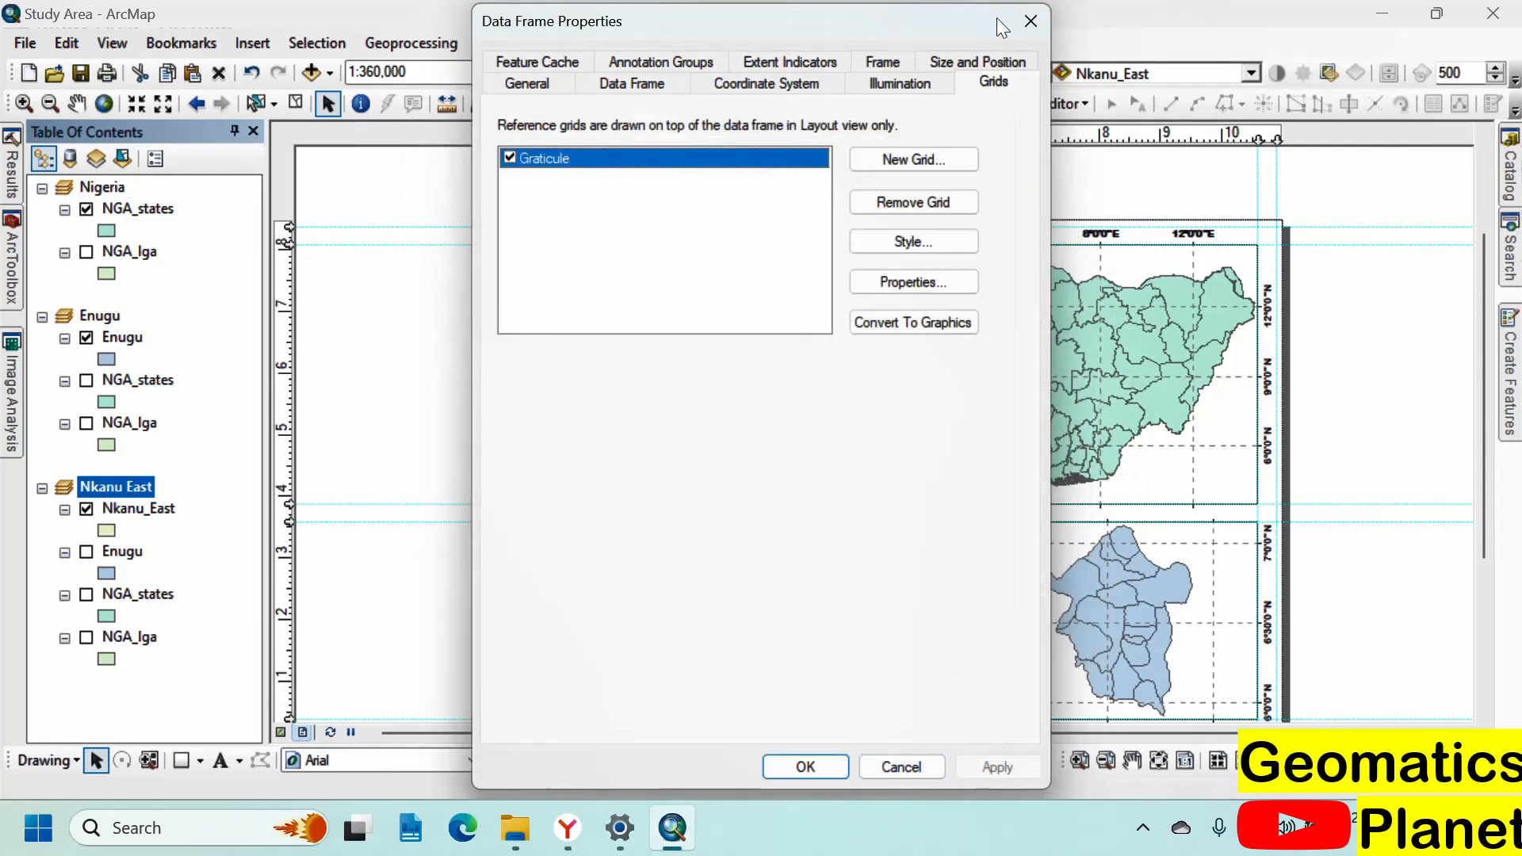
{"action": "mouse_move", "coordinate": [996, 17]}
{"action": "left_mouse_down"}
{"action": "mouse_move", "coordinate": [220, 31]}
{"action": "mouse_move", "coordinate": [412, 172]}
{"action": "mouse_move", "coordinate": [492, 44]}
{"action": "left_mouse_up"}
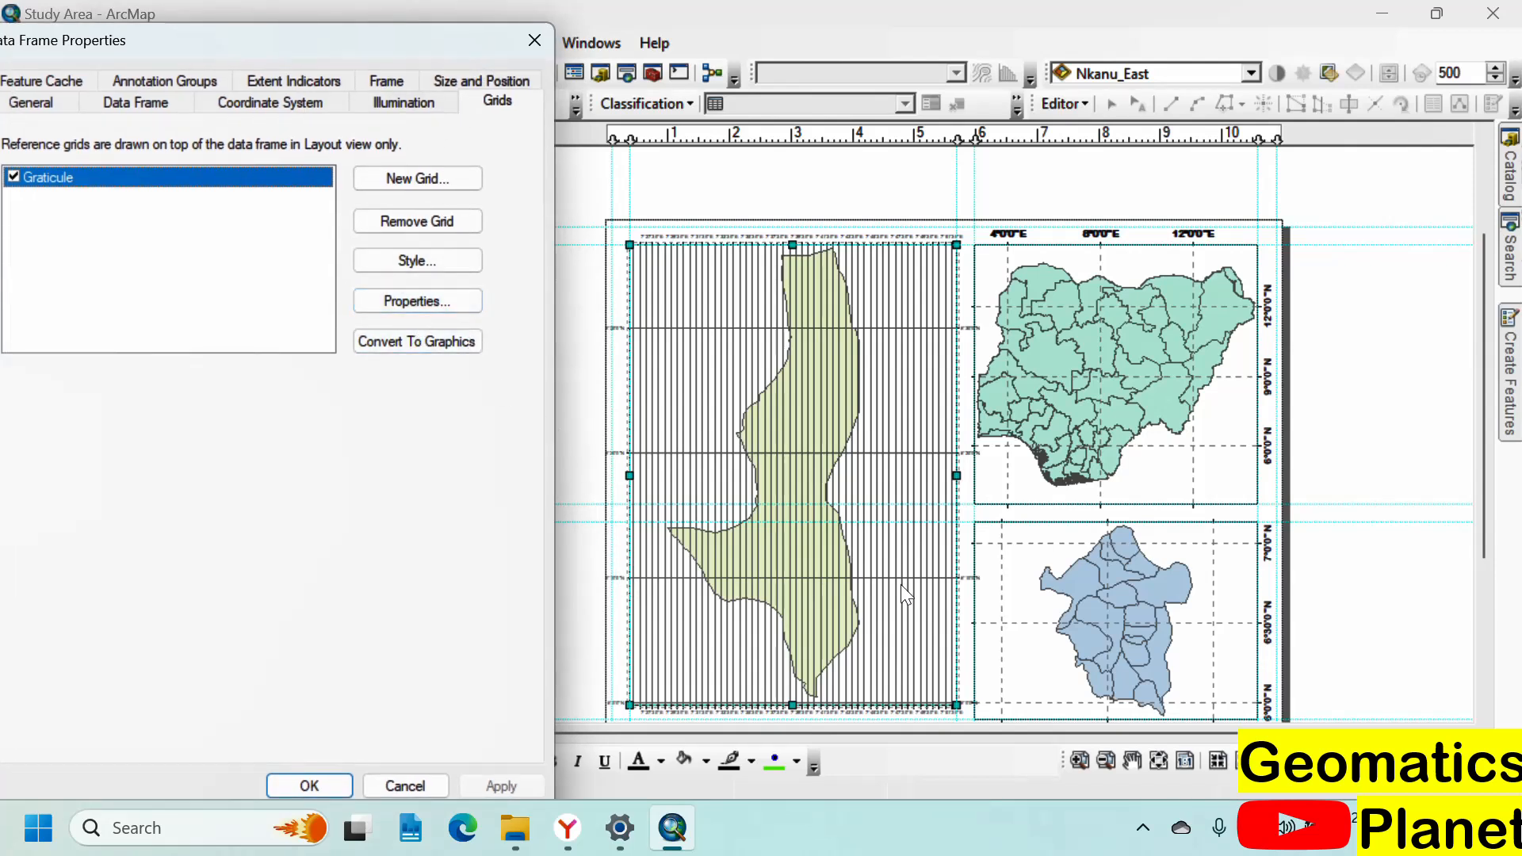
Step: Set the Nkanu East graticule's X axis interval to 0 degrees 10 minutes 0 seconds and apply it to the data frame
{"action": "left_click", "coordinate": [408, 301]}
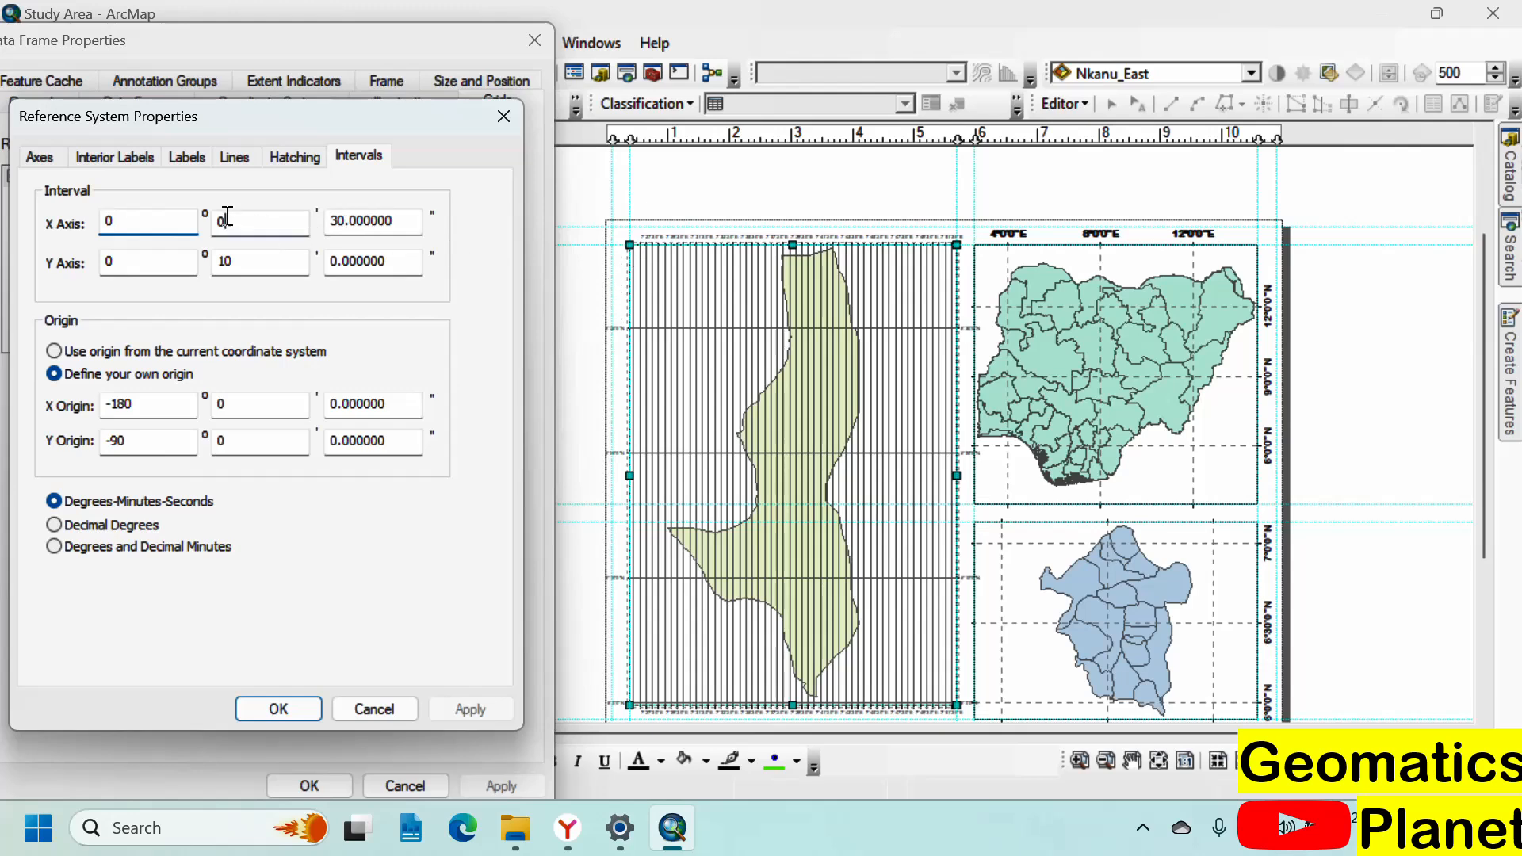
{"action": "key", "text": "Tab"}
{"action": "type", "text": "10"}
{"action": "left_click_drag", "start_coordinate": [345, 221], "coordinate": [330, 221]}
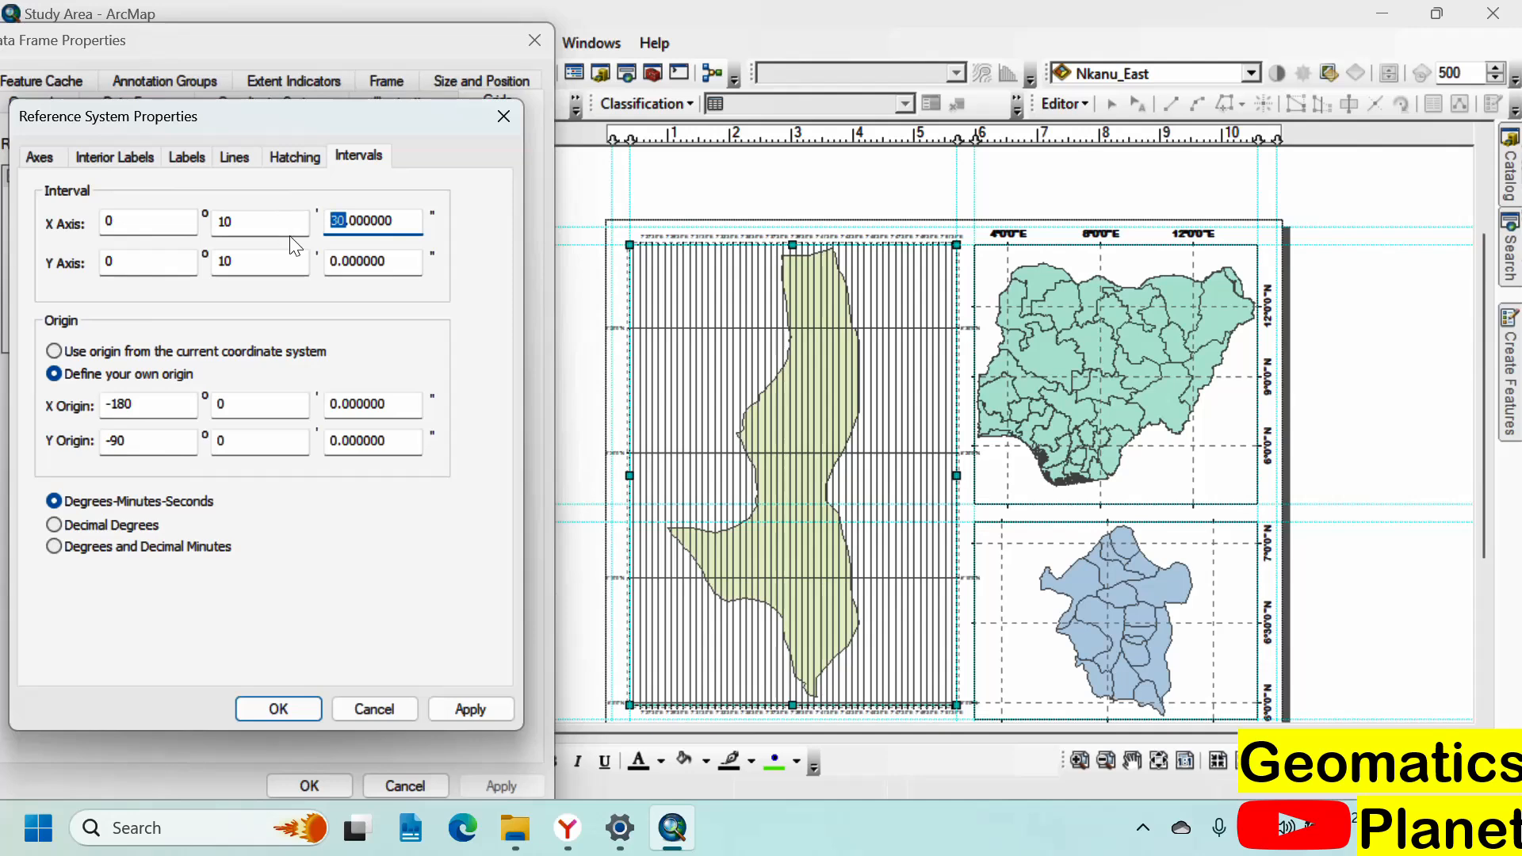
{"action": "type", "text": "0"}
{"action": "left_click", "coordinate": [291, 707]}
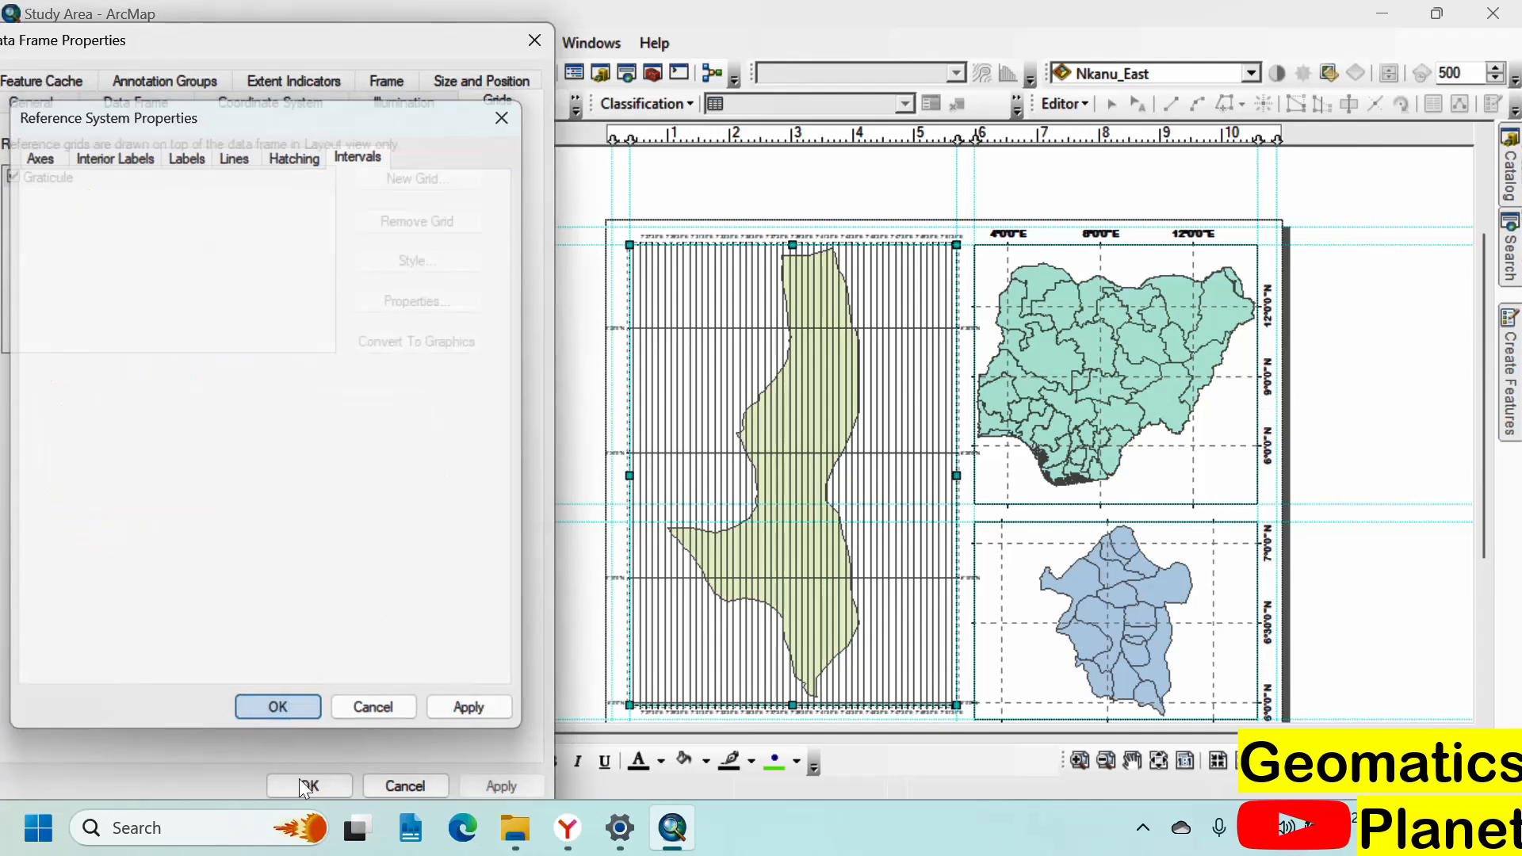
{"action": "left_click", "coordinate": [488, 787]}
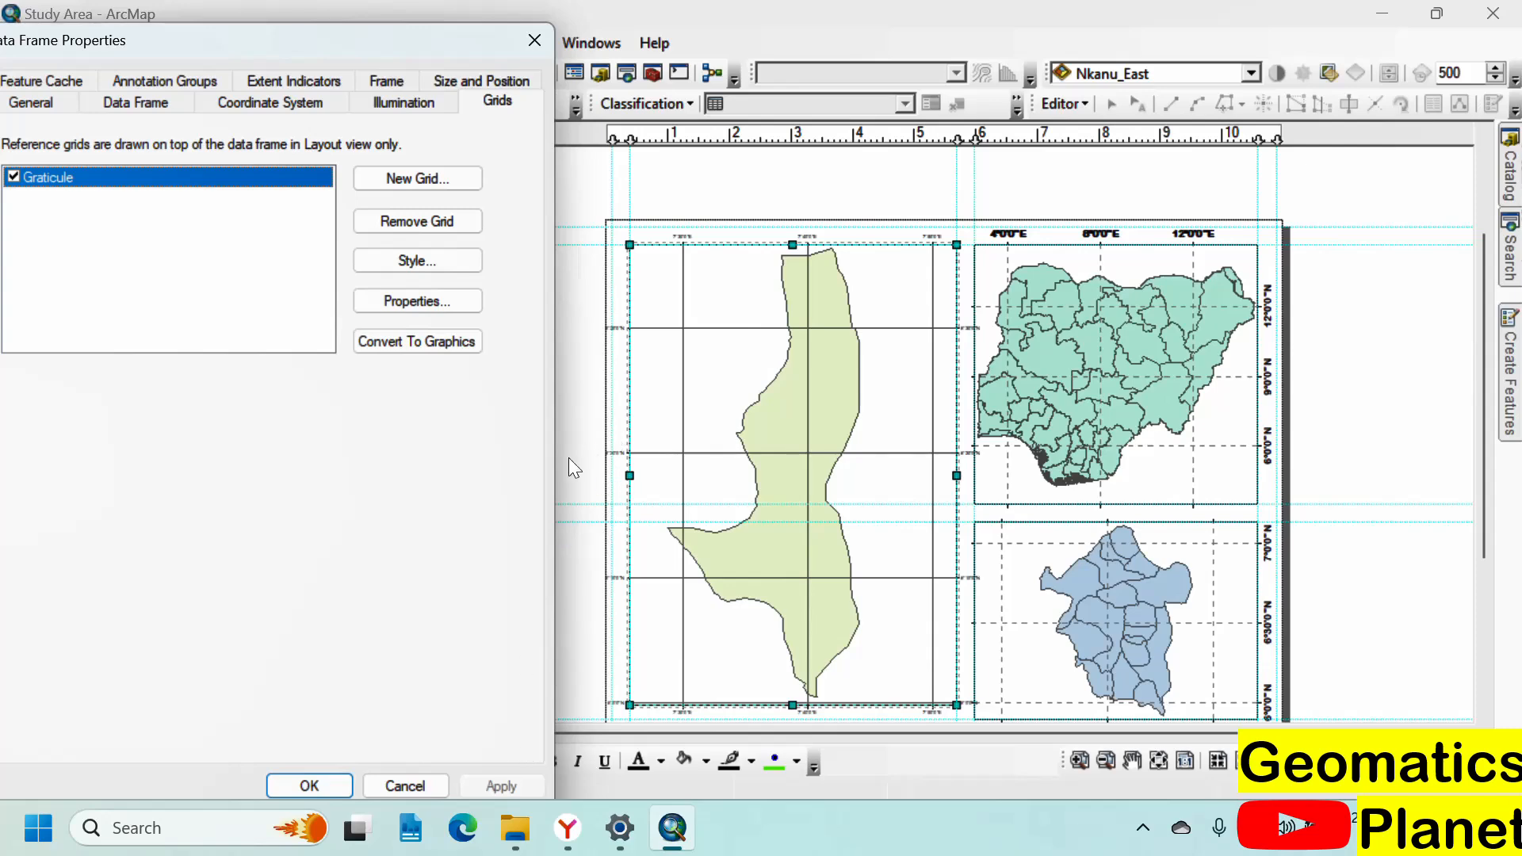
Step: Open the Nkanu East graticule's label settings and bring up the font size choices
{"action": "left_click", "coordinate": [439, 305]}
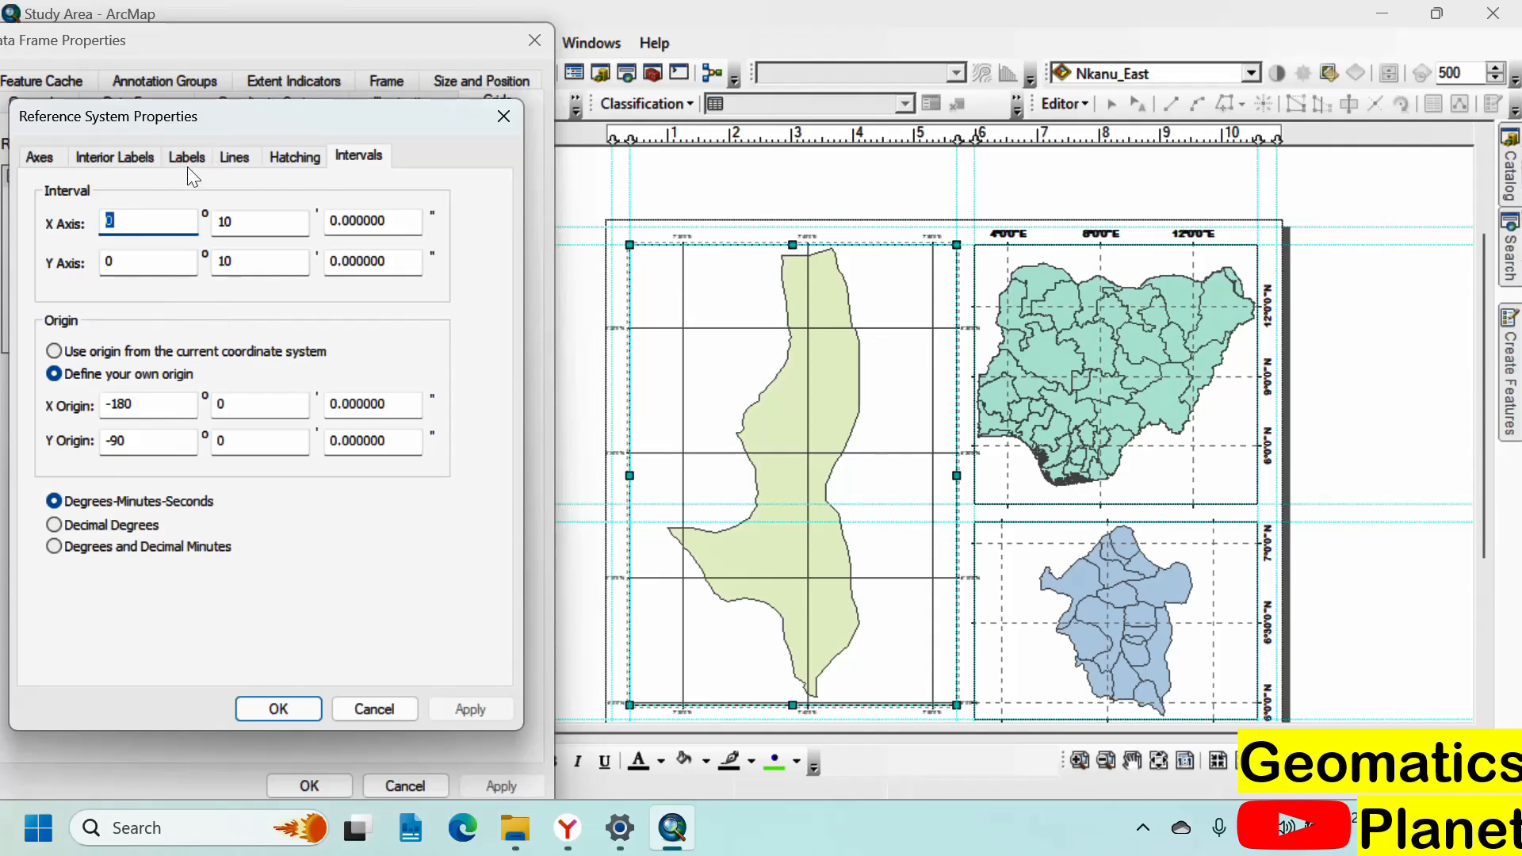
{"action": "left_click", "coordinate": [103, 161]}
{"action": "left_click", "coordinate": [53, 156]}
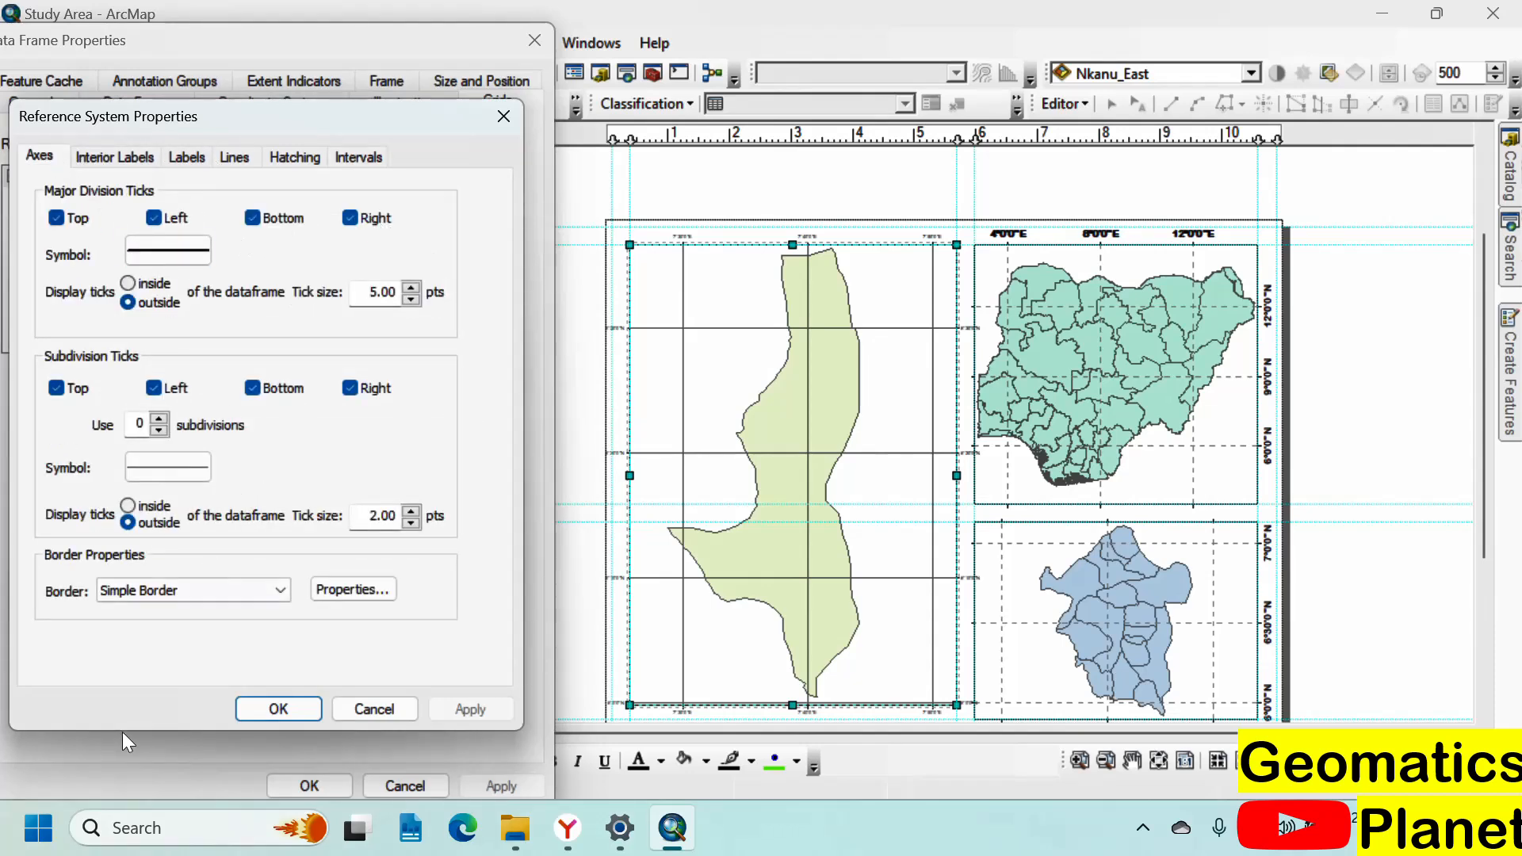
{"action": "left_click", "coordinate": [146, 155]}
{"action": "left_click", "coordinate": [189, 158]}
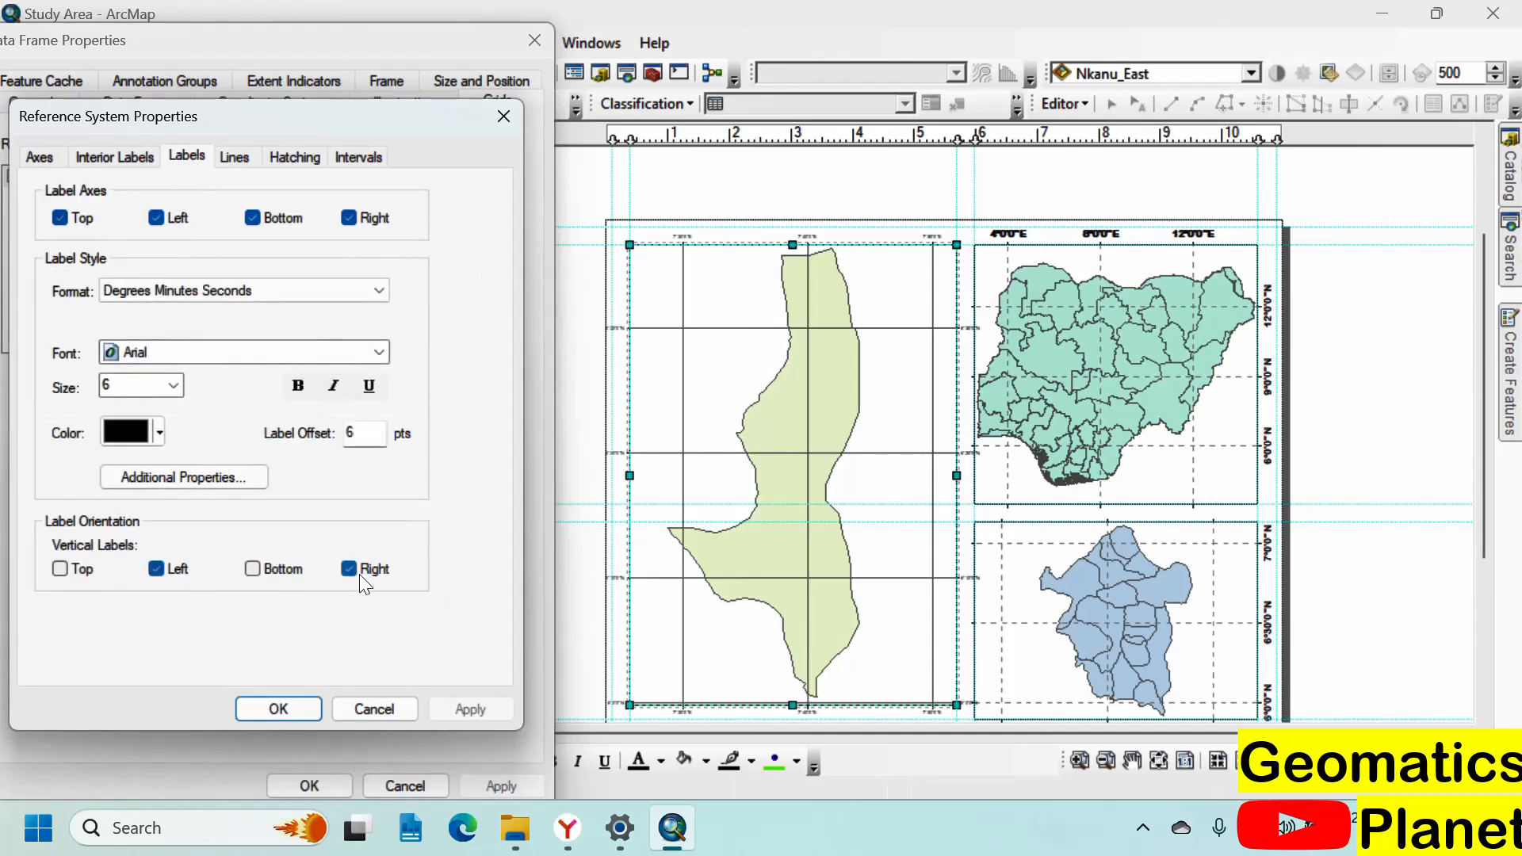
{"action": "left_click", "coordinate": [173, 385]}
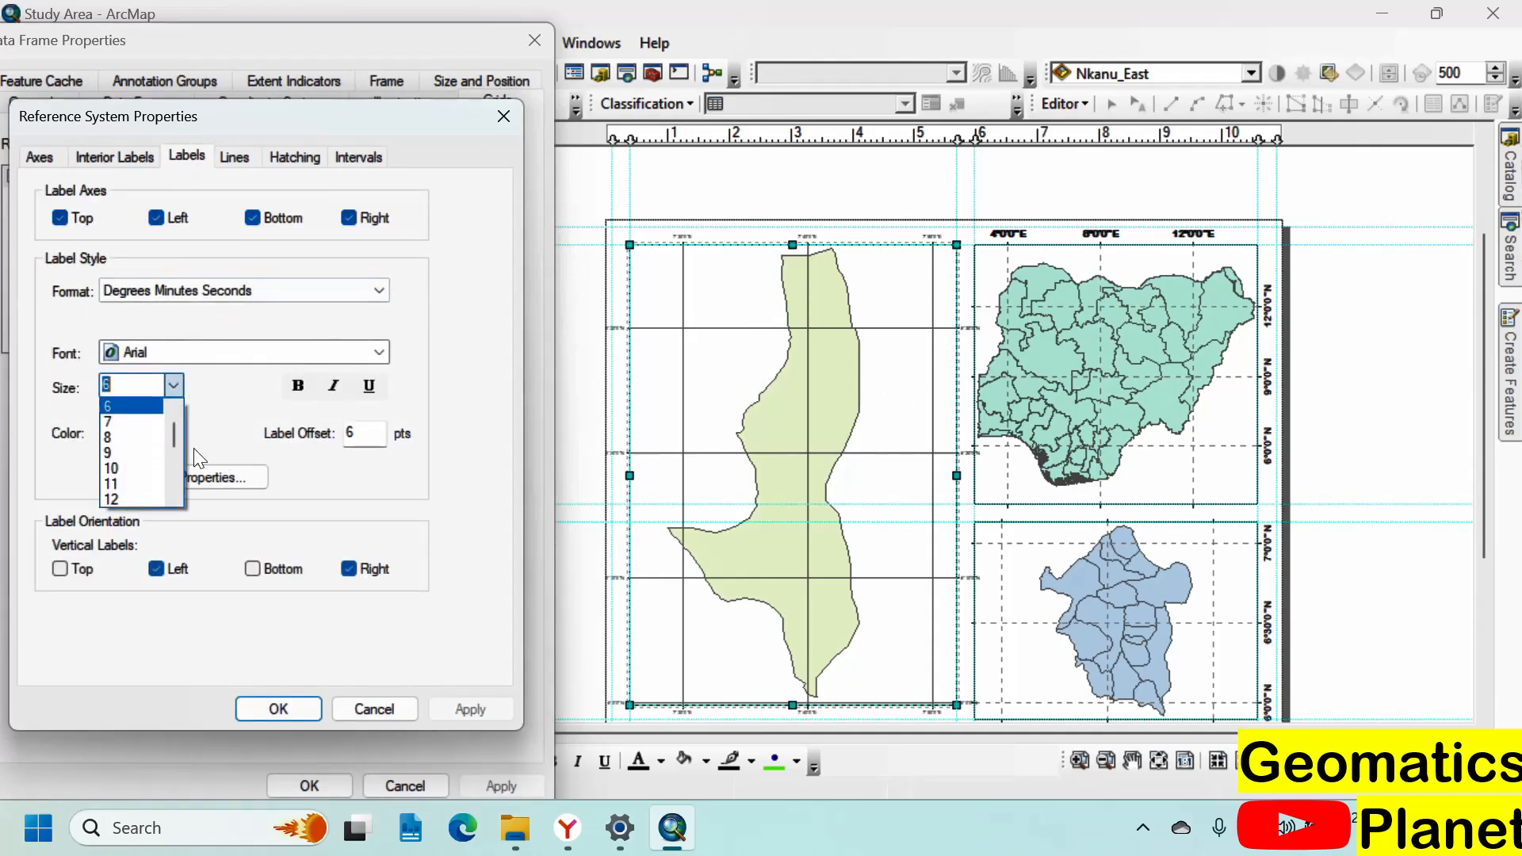
{"action": "left_click", "coordinate": [122, 497]}
{"action": "left_click", "coordinate": [201, 349]}
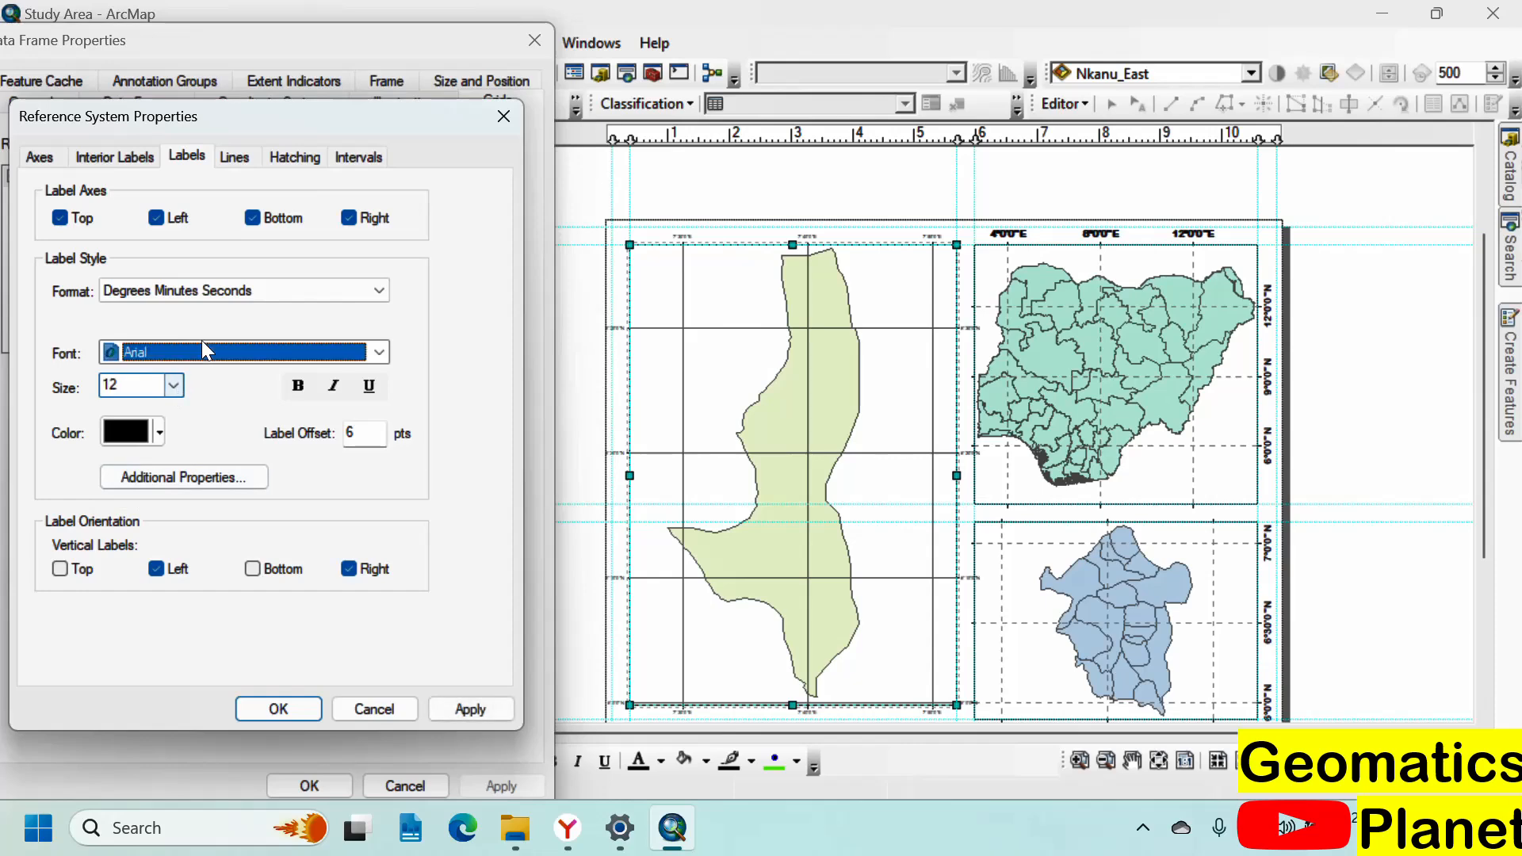
{"action": "left_click", "coordinate": [192, 436]}
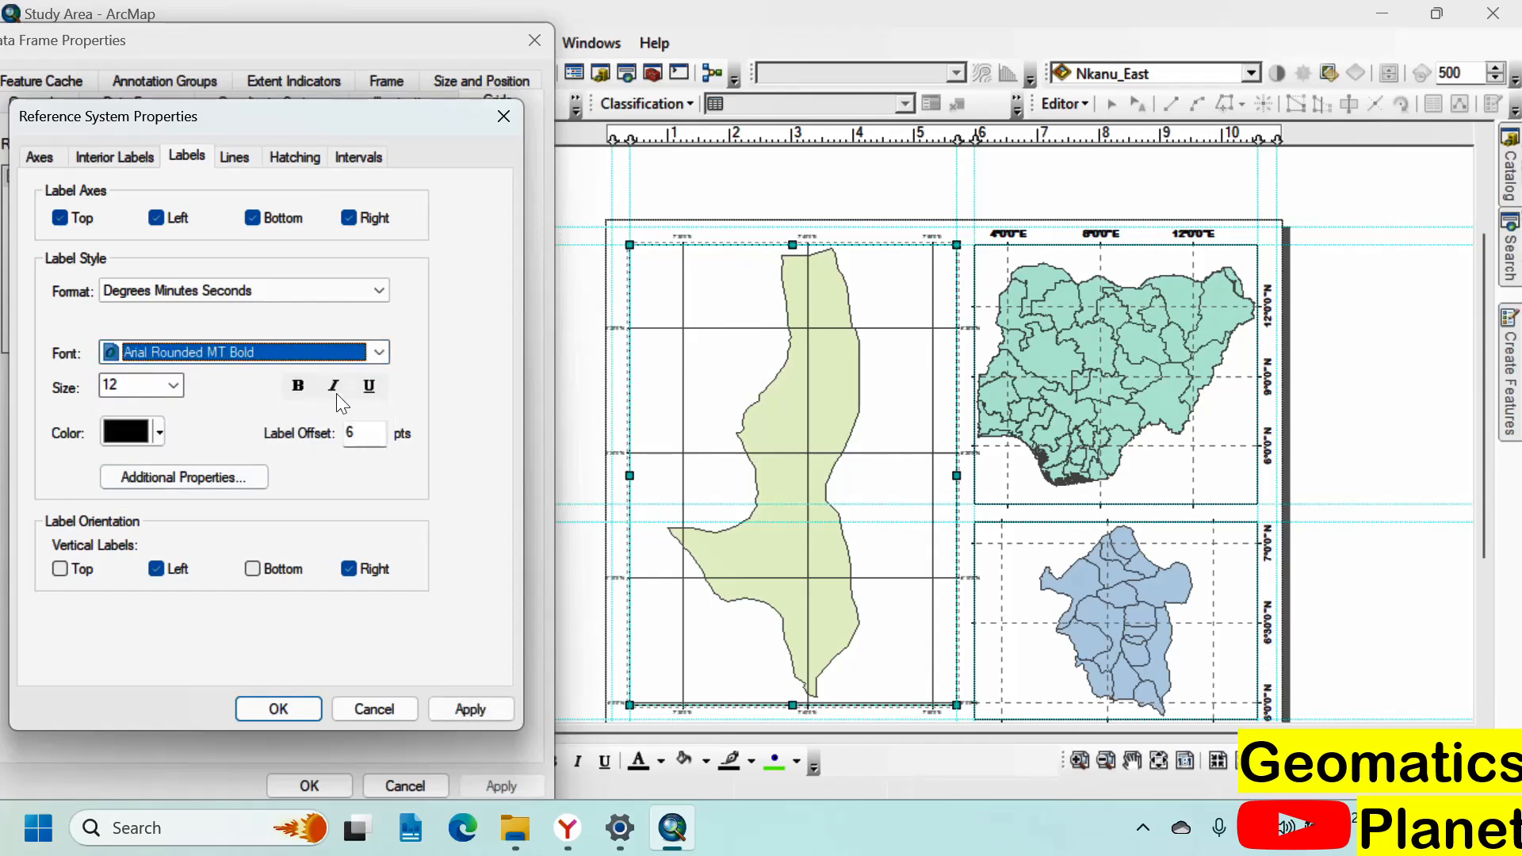
{"action": "left_click", "coordinate": [298, 386]}
{"action": "left_click", "coordinate": [252, 155]}
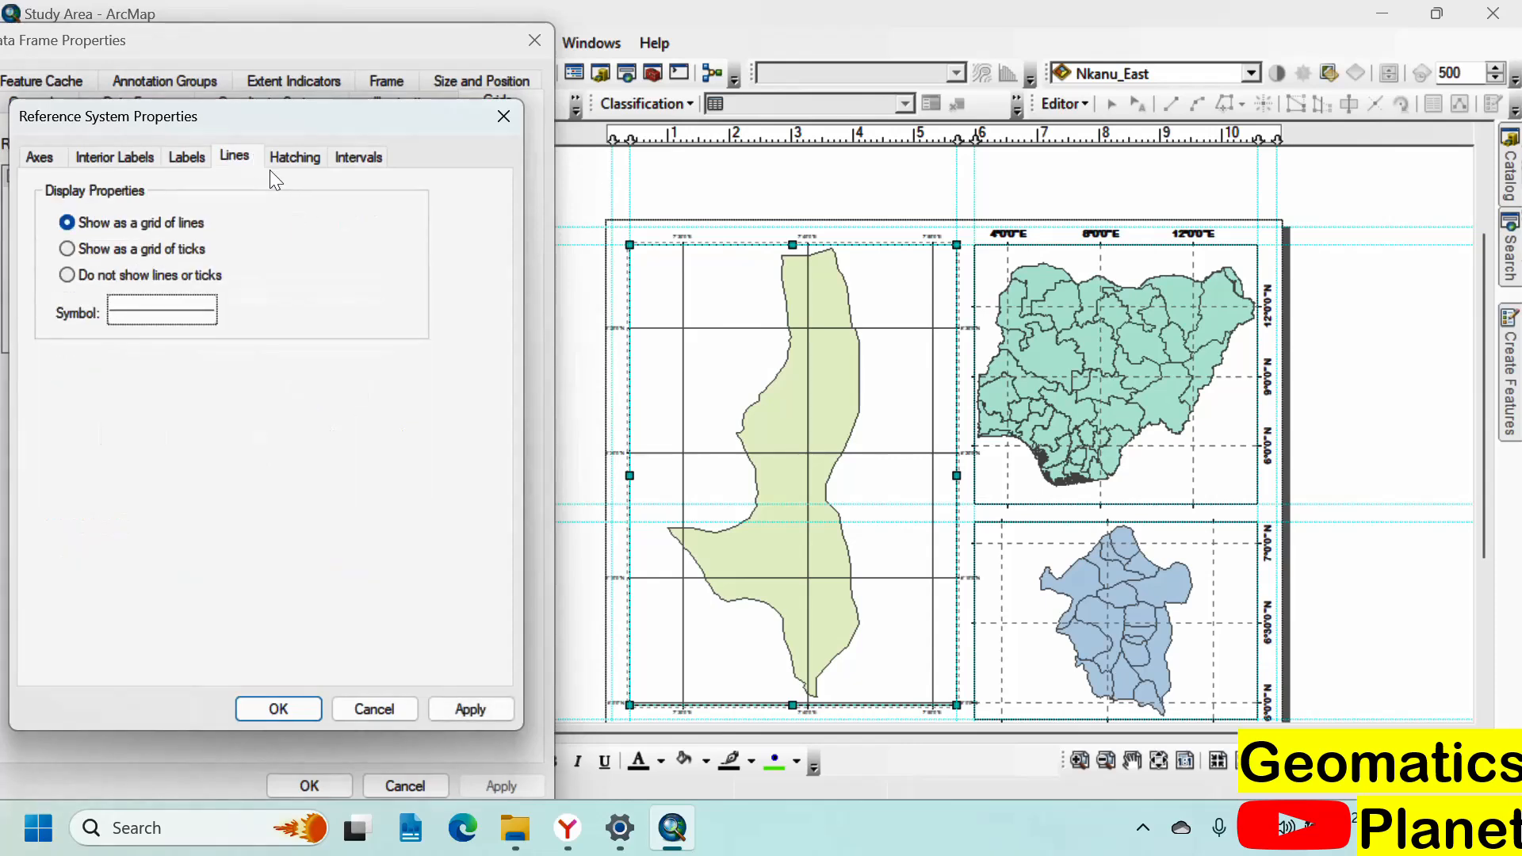
{"action": "left_click", "coordinate": [187, 309]}
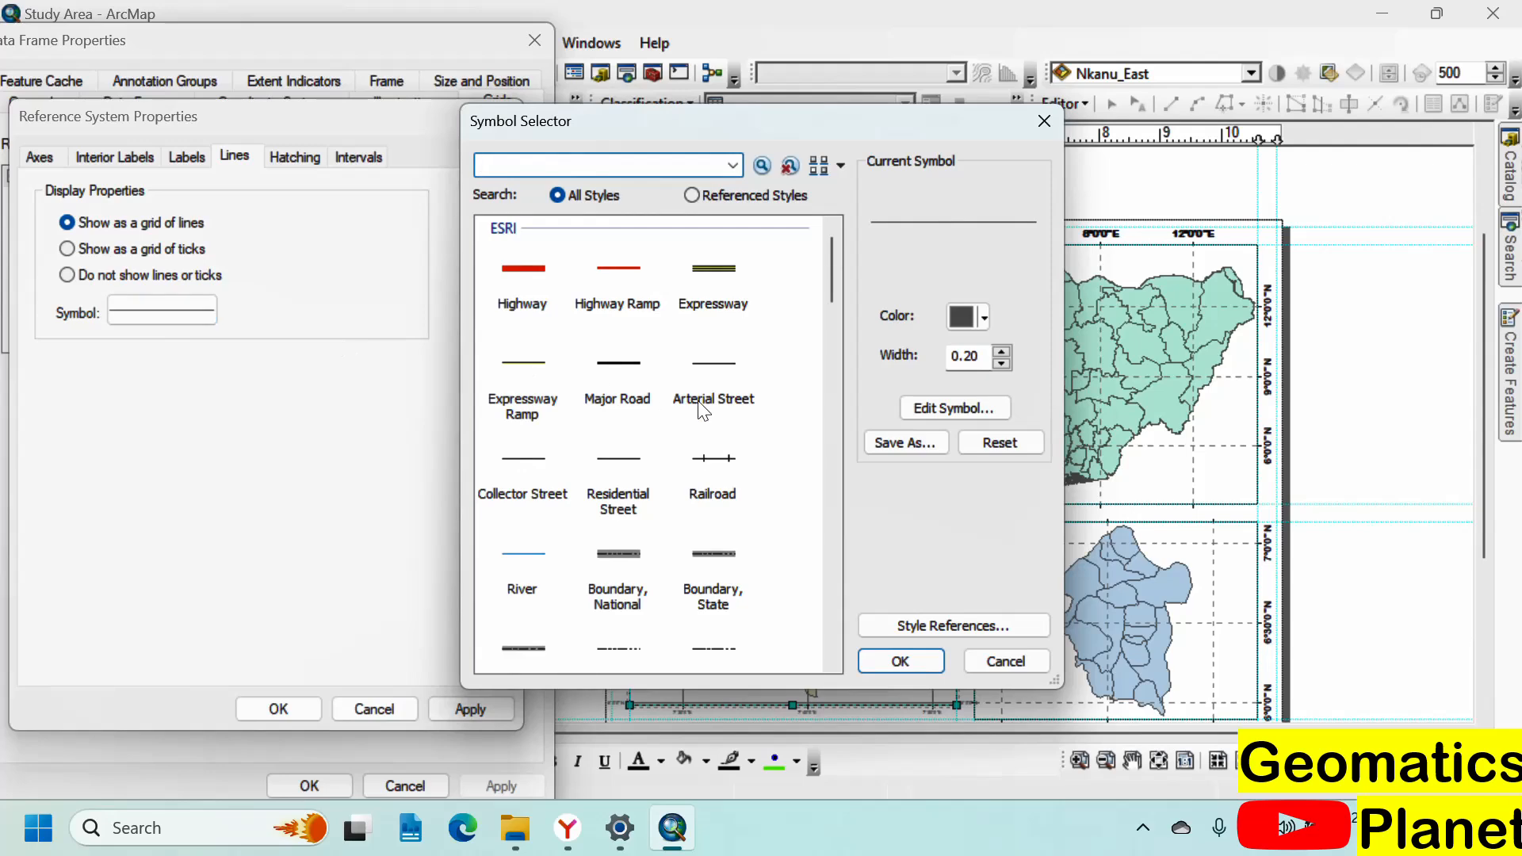
{"action": "scroll", "coordinate": [701, 420], "scroll_direction": "down", "scroll_amount": 5}
{"action": "scroll", "coordinate": [701, 420], "scroll_direction": "down", "scroll_amount": 4}
{"action": "scroll", "coordinate": [527, 442], "scroll_direction": "up", "scroll_amount": 5}
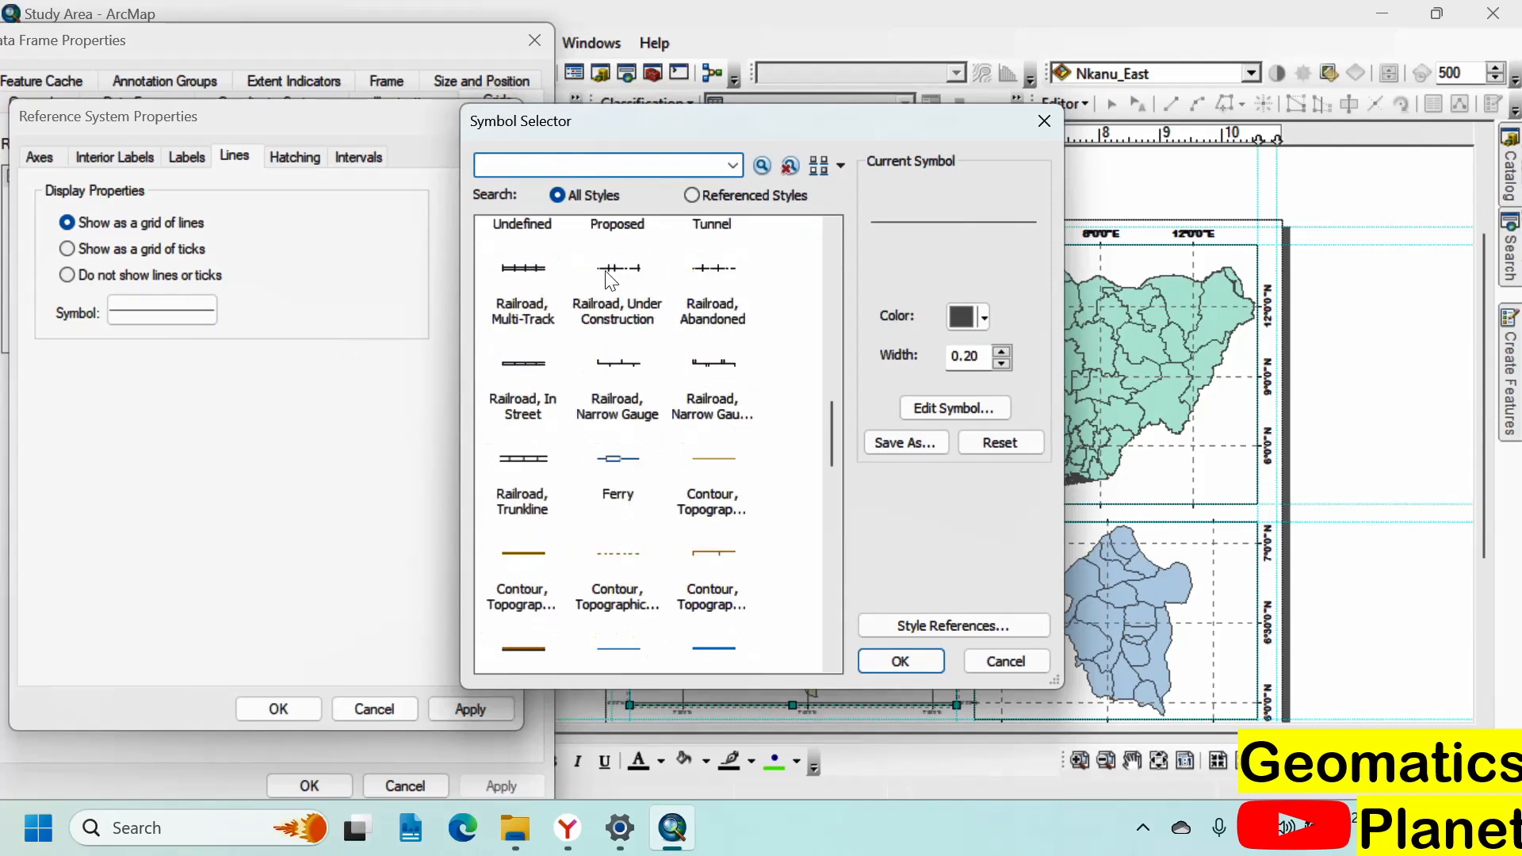
{"action": "left_click", "coordinate": [164, 253]}
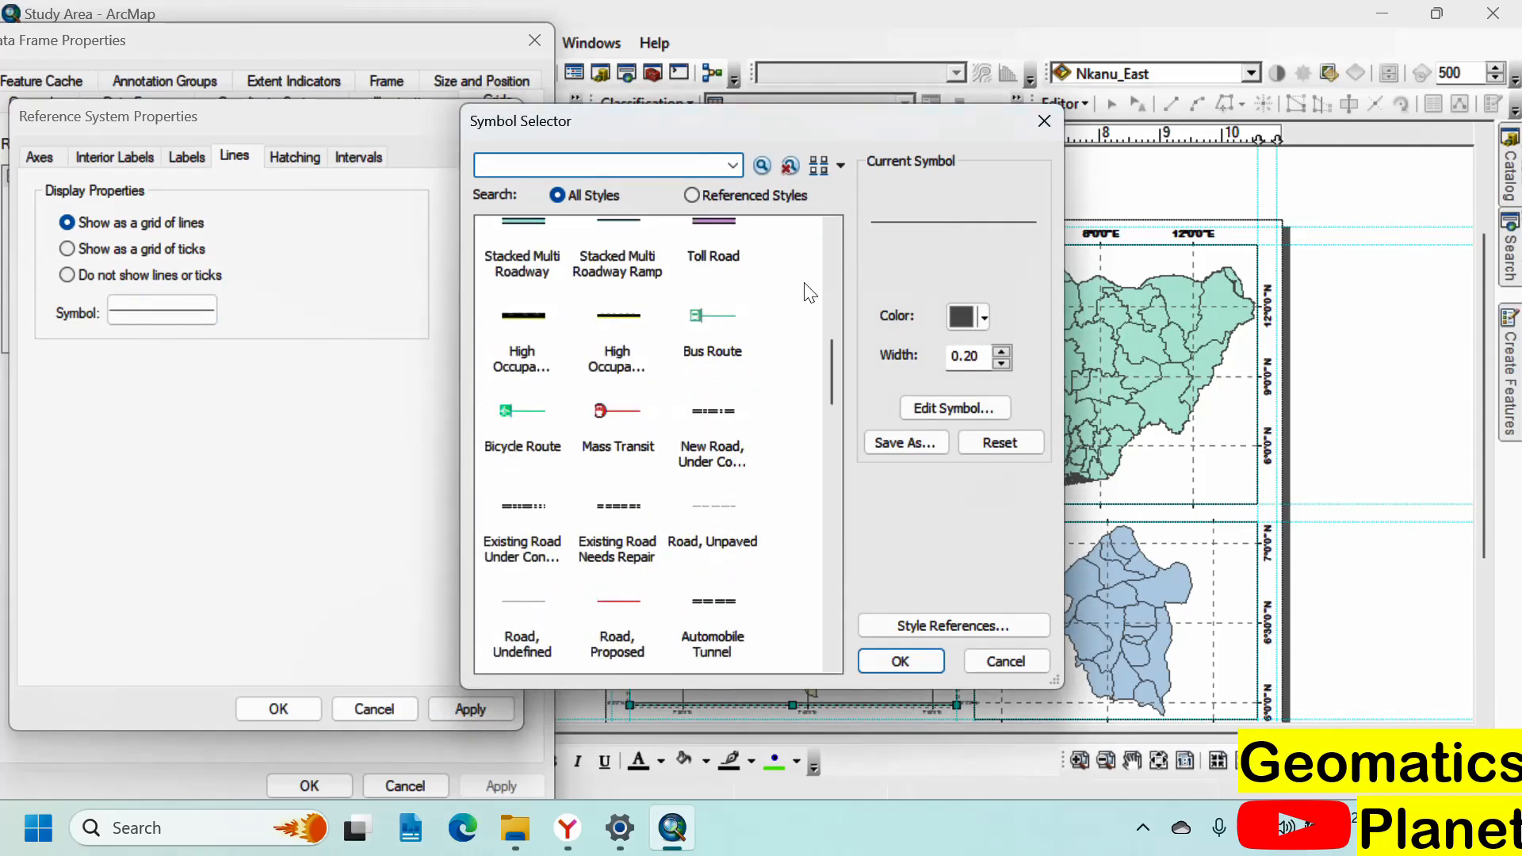
{"action": "key", "text": "Escape"}
{"action": "key", "text": "Escape"}
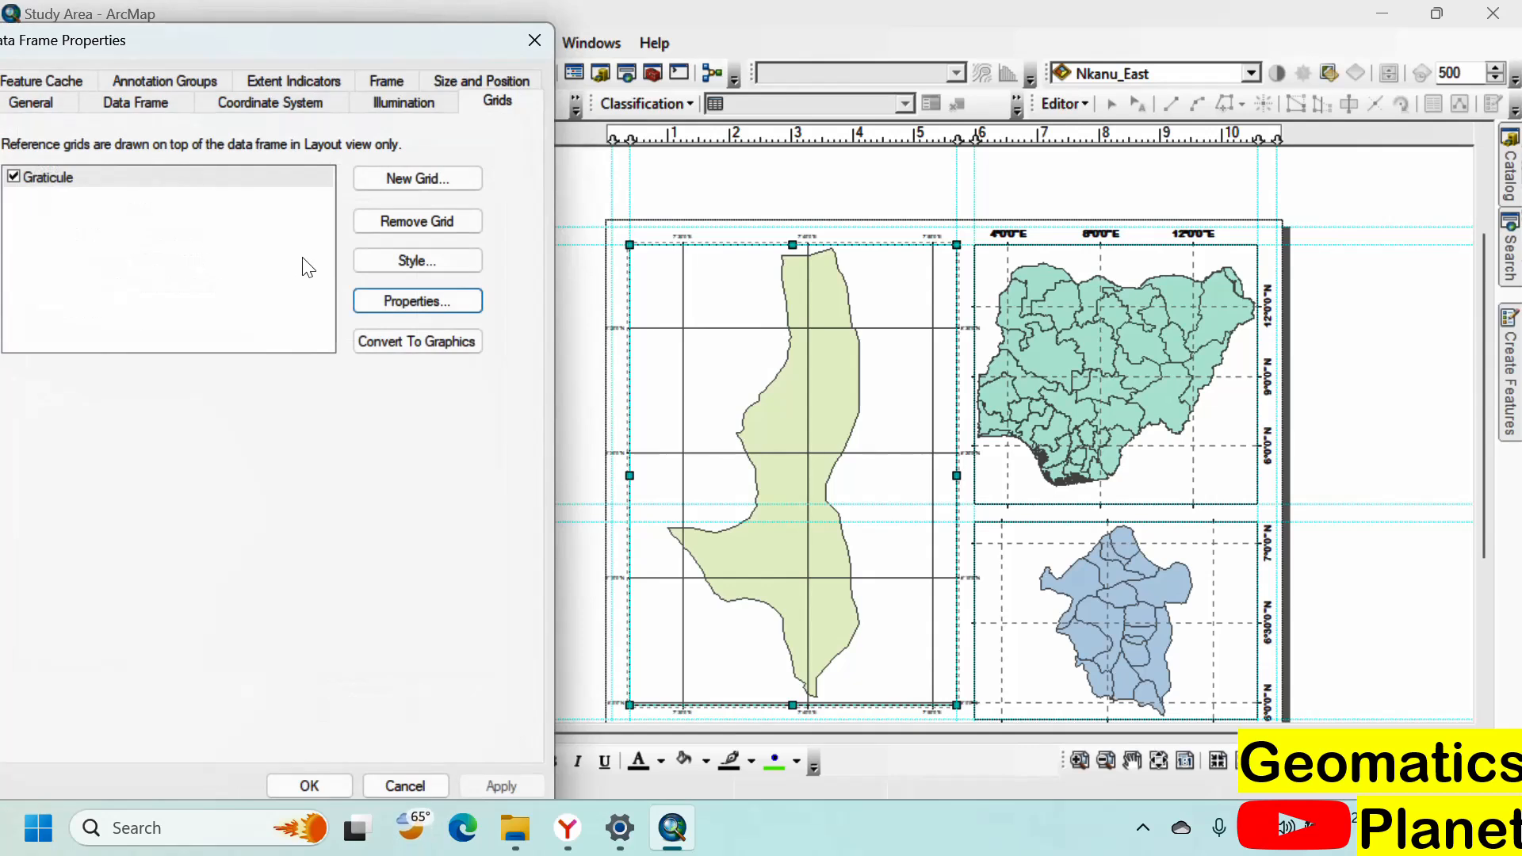
Step: Show the Nkanu East data frame's graticule as a grid of ticks and apply it to the layout
{"action": "left_click", "coordinate": [398, 293]}
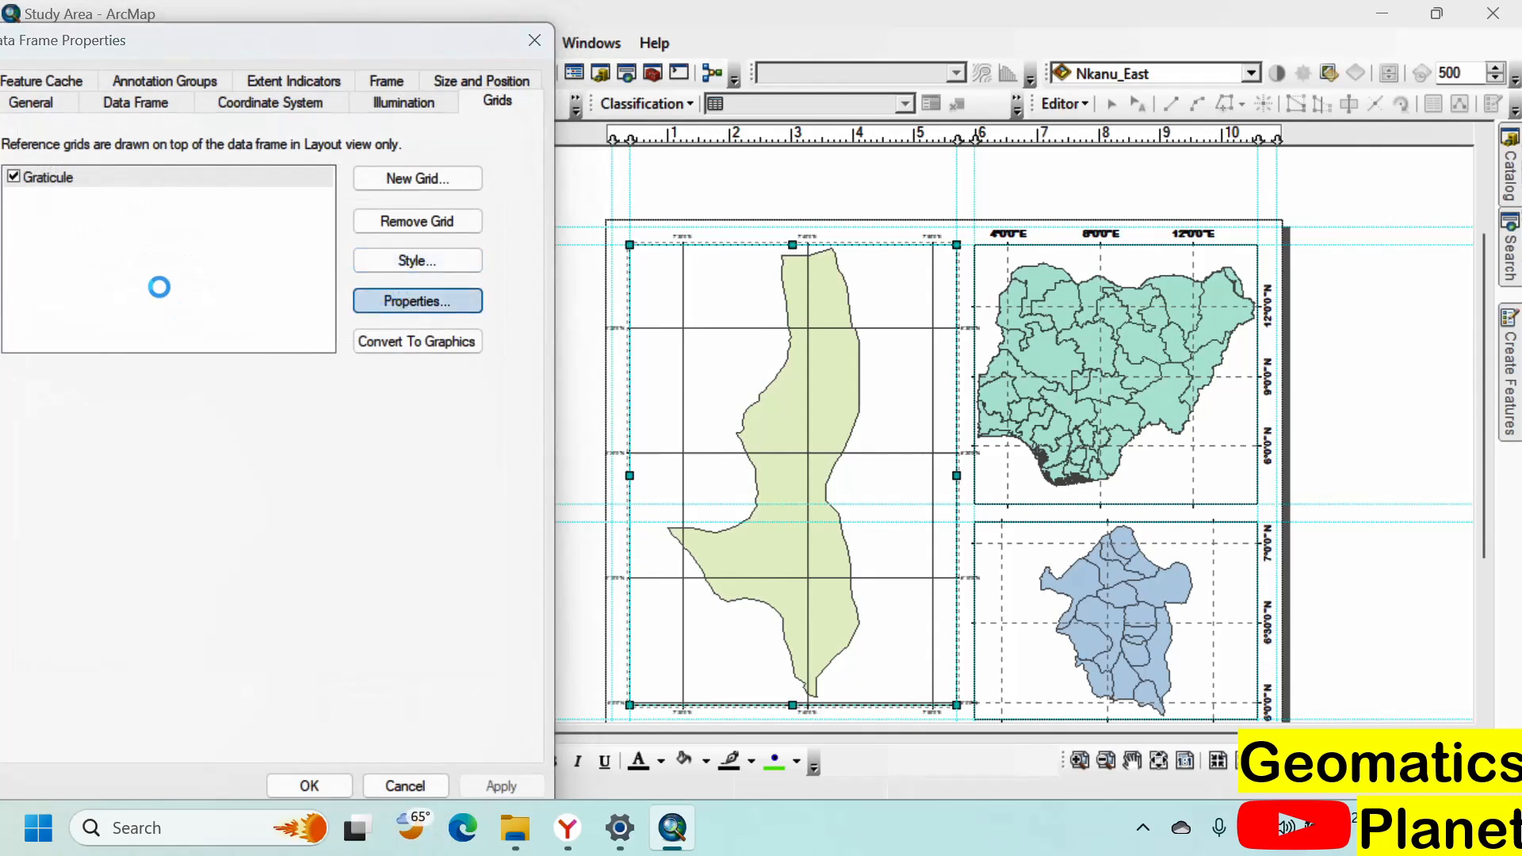
{"action": "left_click", "coordinate": [163, 251]}
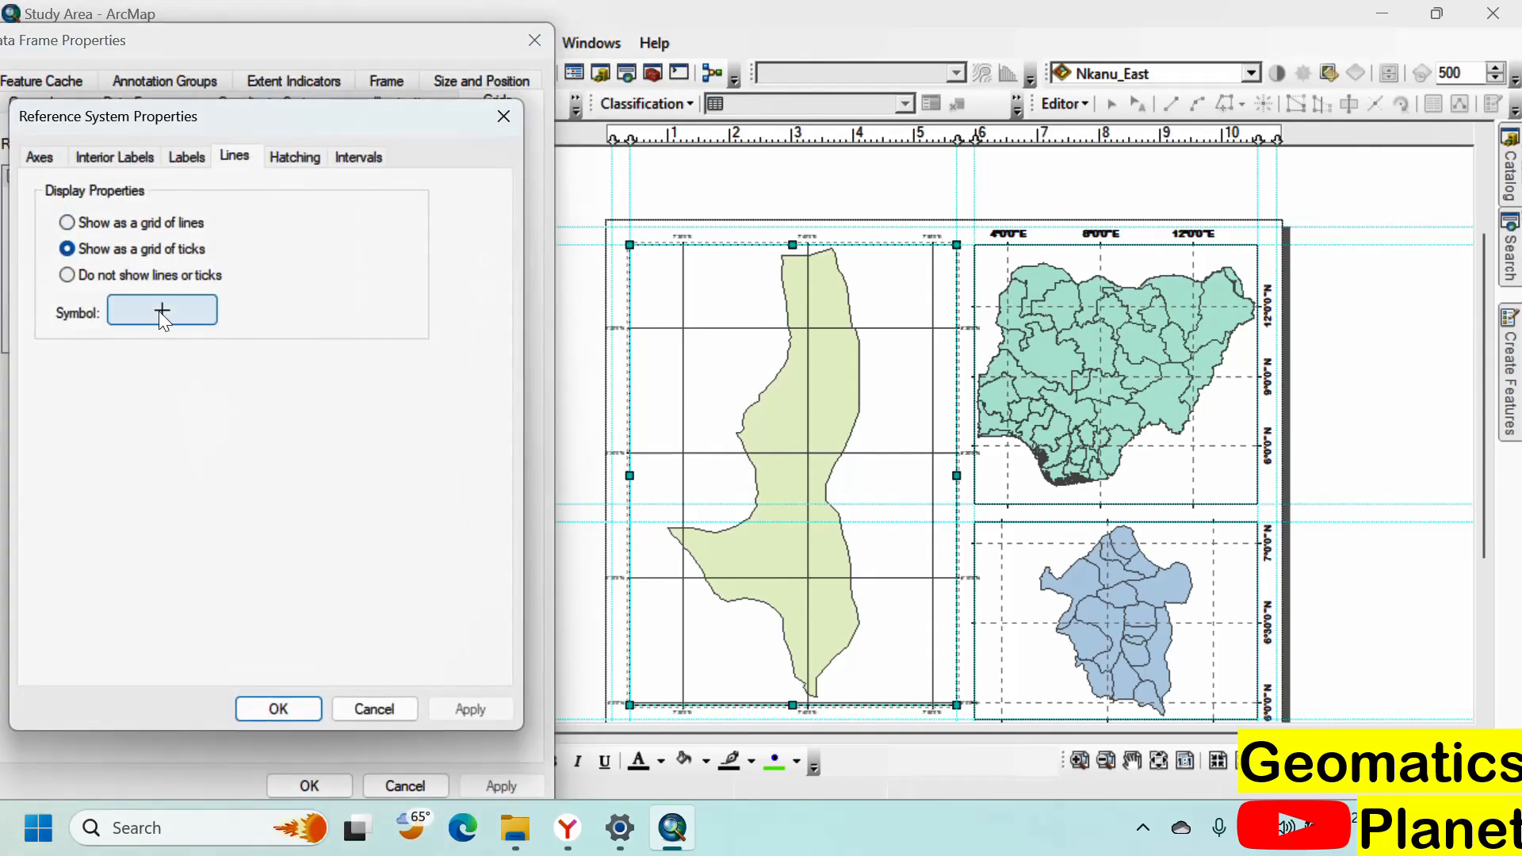
{"action": "left_click", "coordinate": [297, 707]}
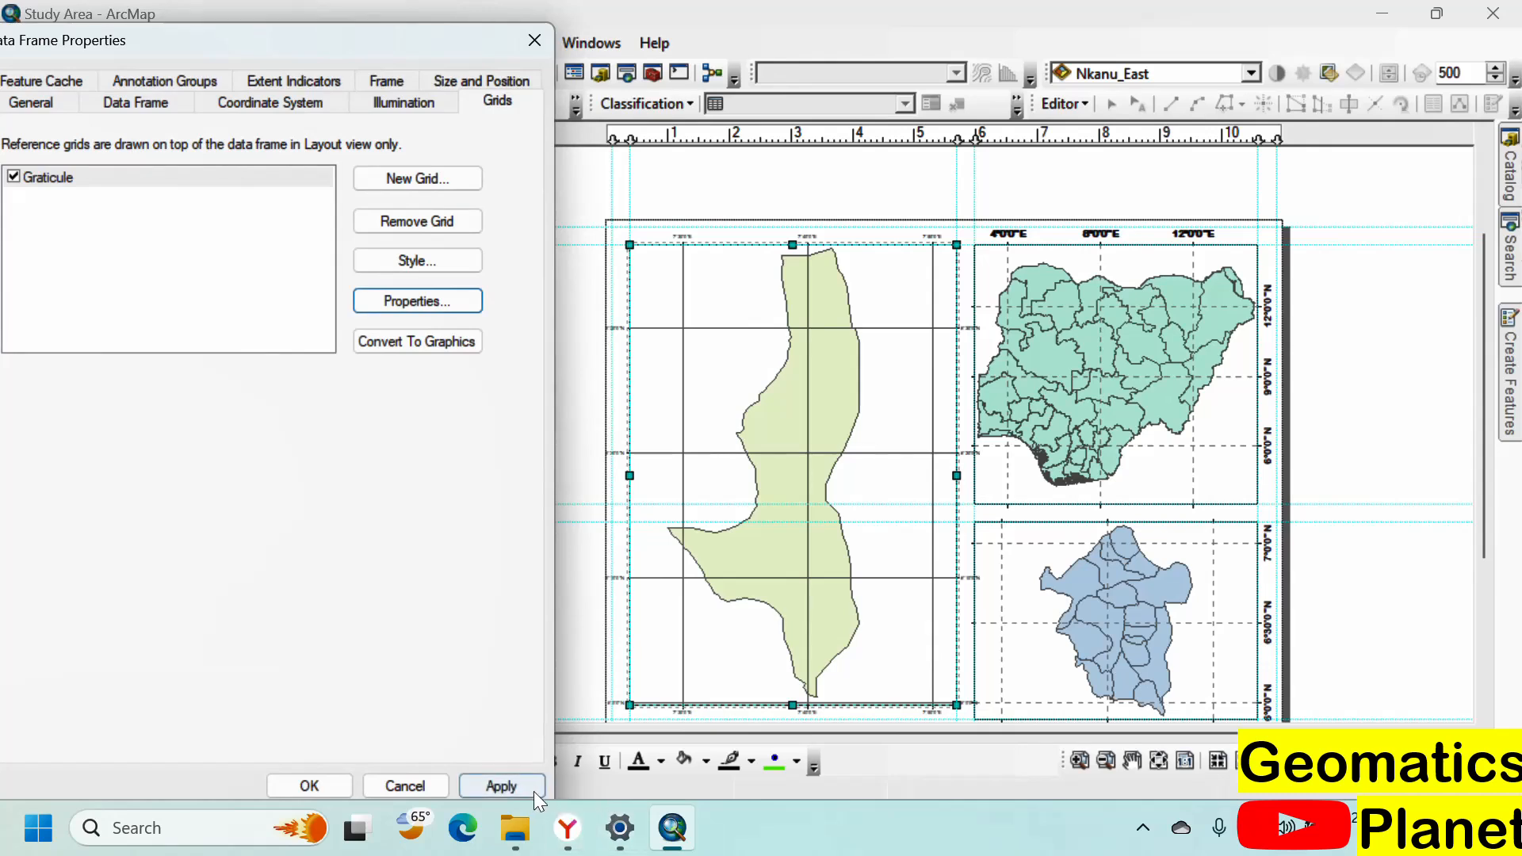
{"action": "left_click", "coordinate": [515, 786]}
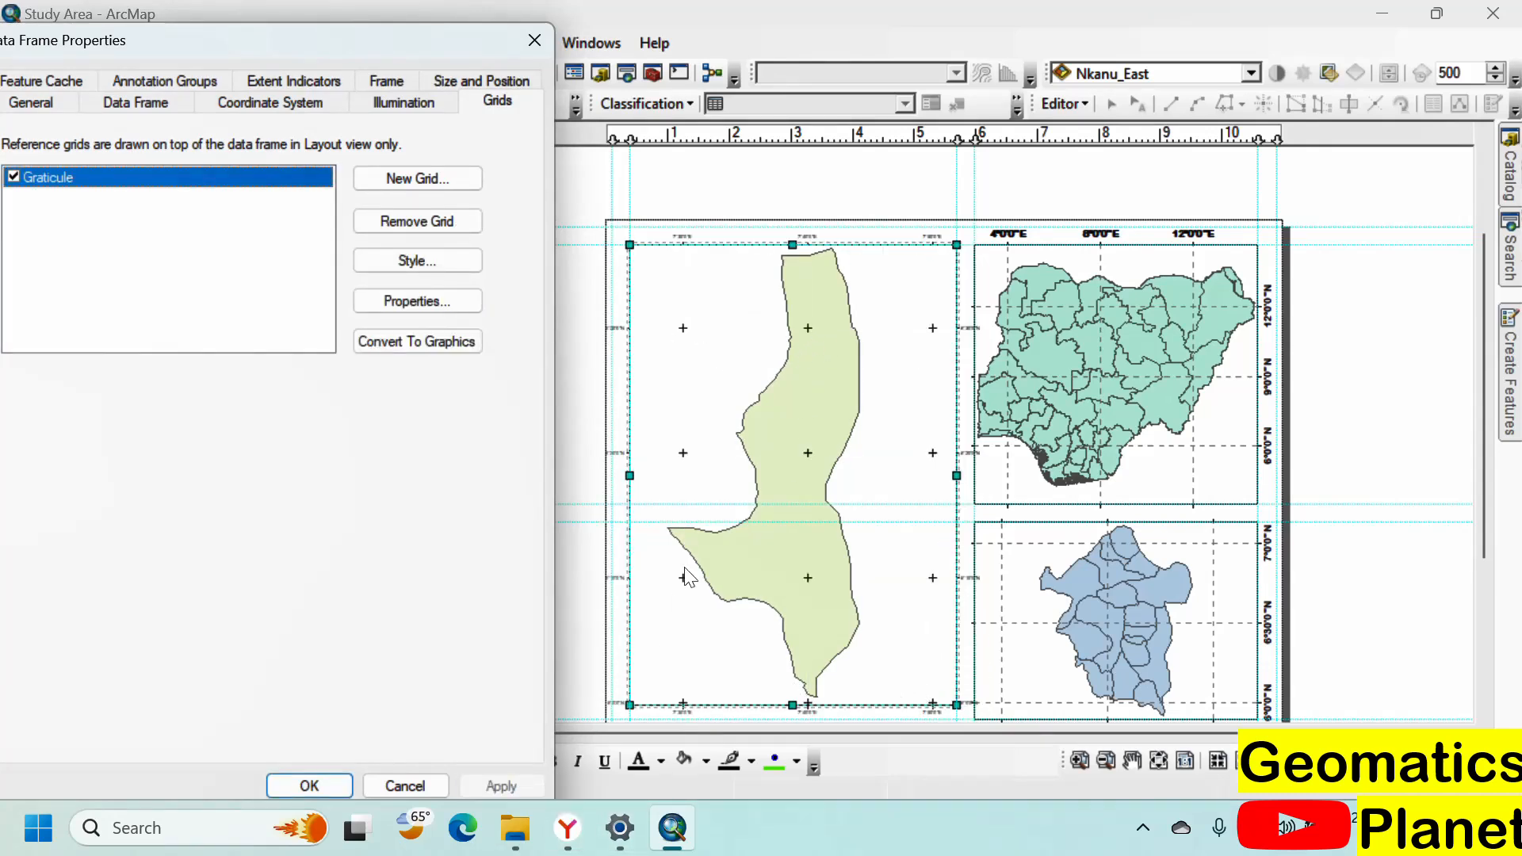
Step: Format the graticule's coordinate labels in Arial Rounded MT Bold, size 12, with bold style
{"action": "left_click", "coordinate": [411, 306]}
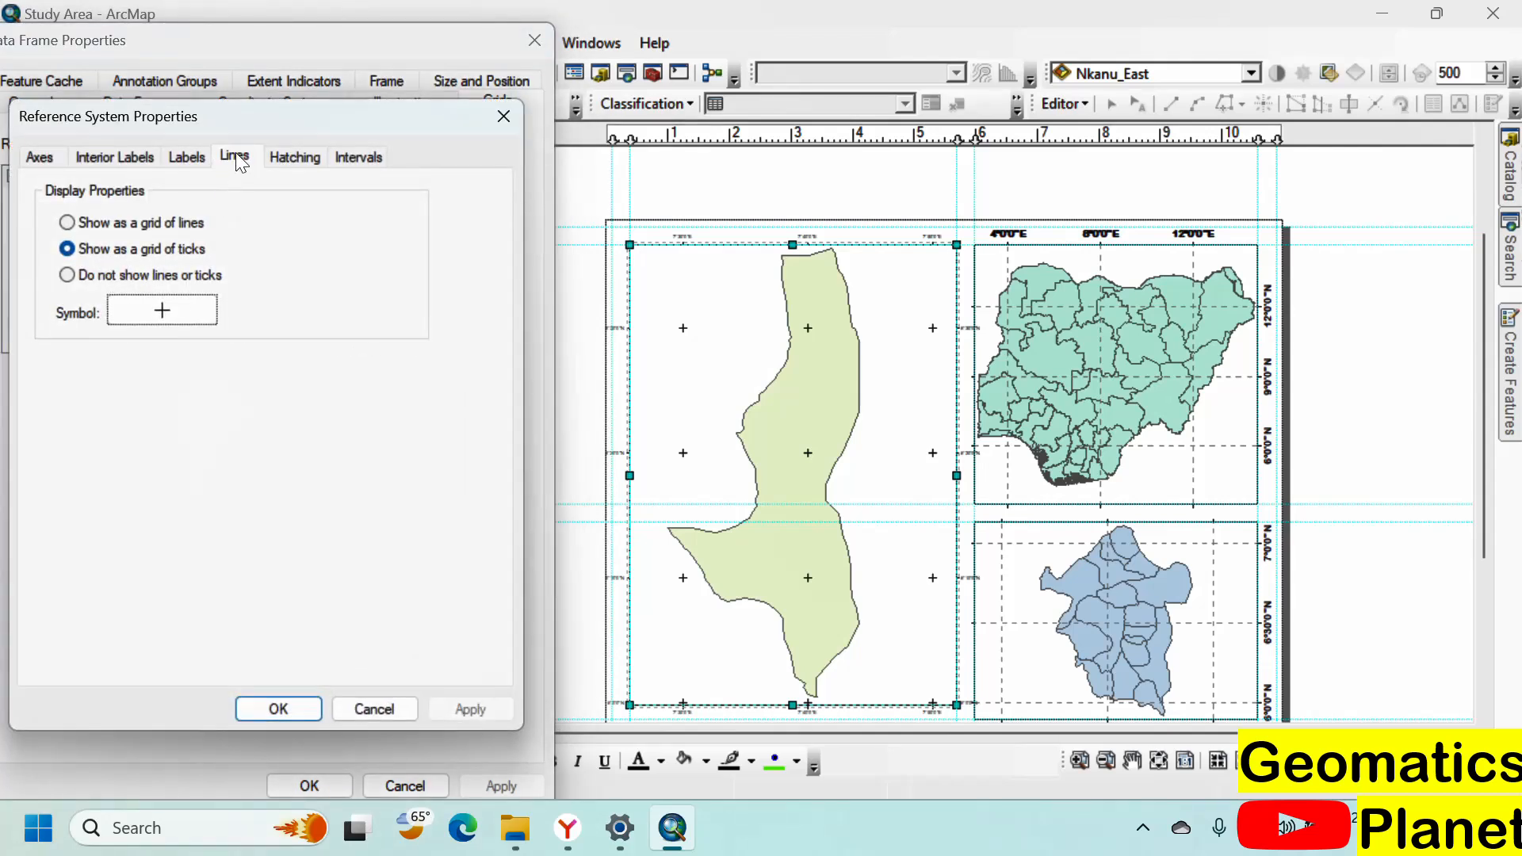
{"action": "left_click", "coordinate": [190, 158]}
{"action": "left_click", "coordinate": [173, 387]}
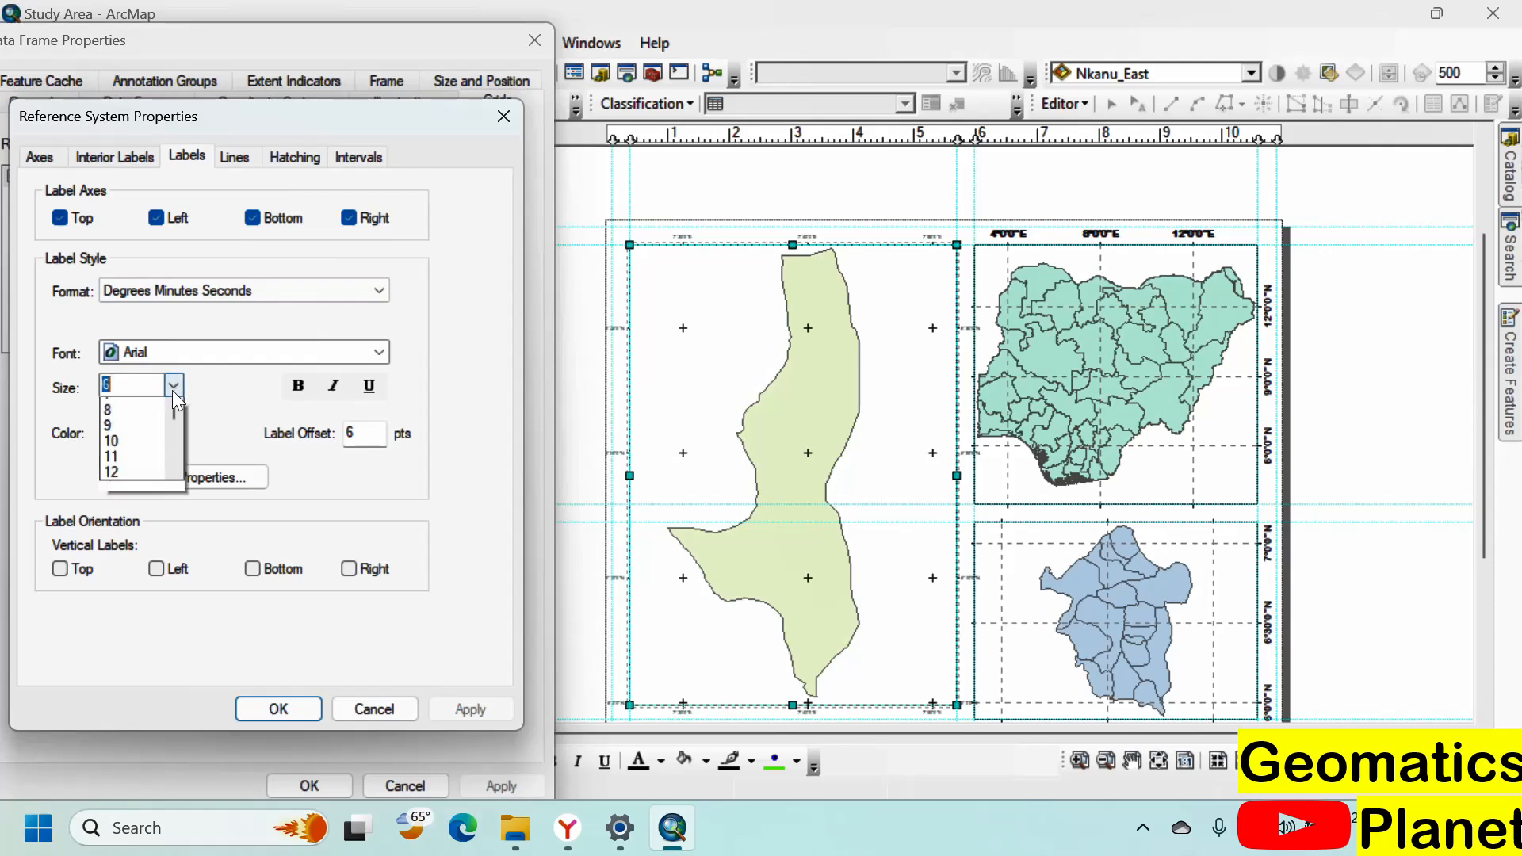
{"action": "left_click", "coordinate": [158, 493]}
{"action": "left_click", "coordinate": [250, 352]}
{"action": "left_click", "coordinate": [251, 352]}
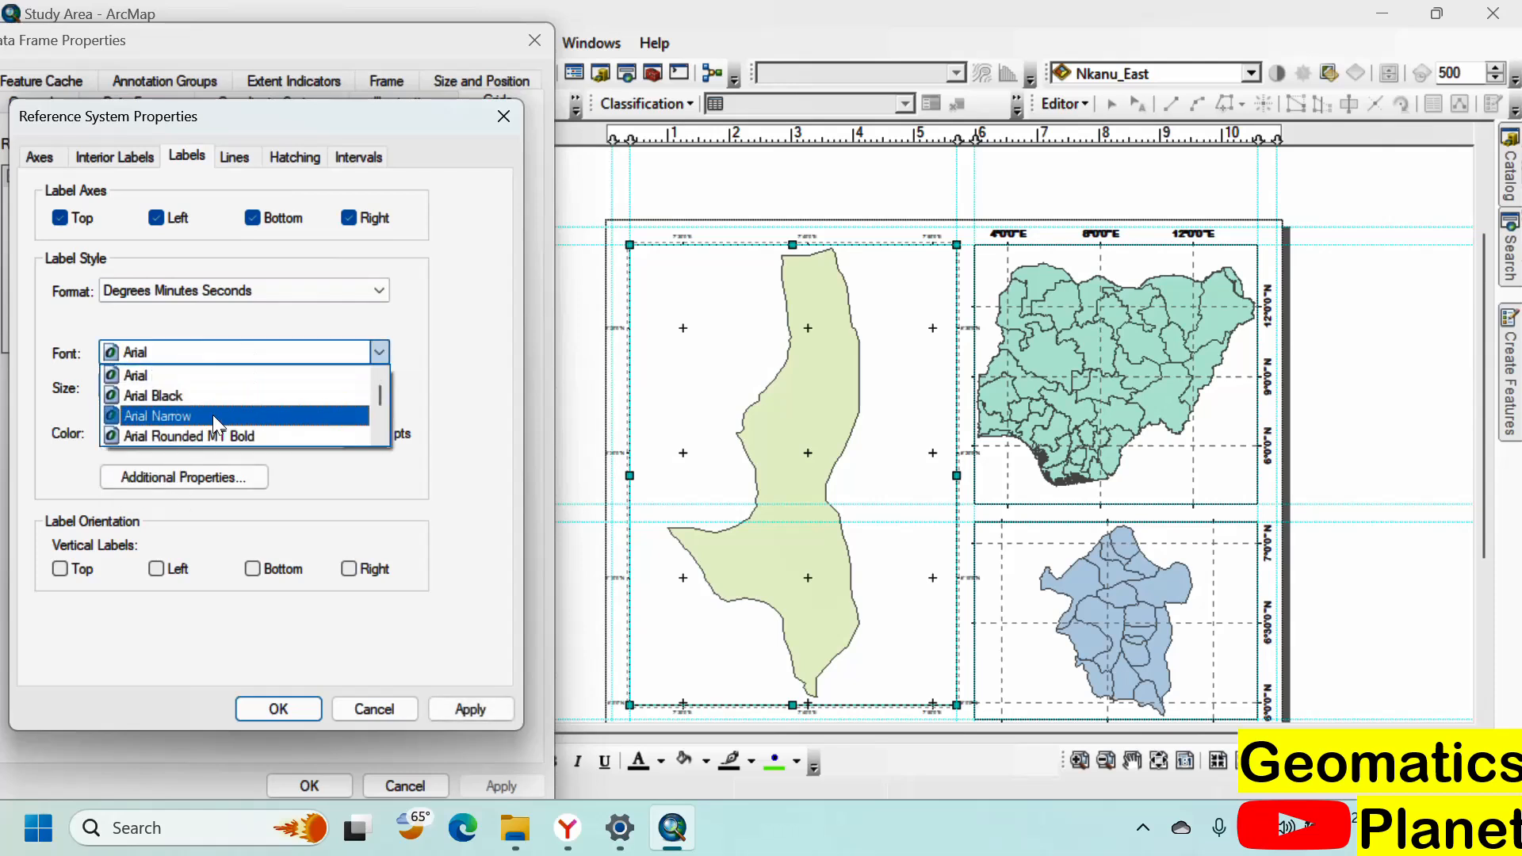
{"action": "left_click", "coordinate": [219, 430]}
{"action": "left_click", "coordinate": [300, 386]}
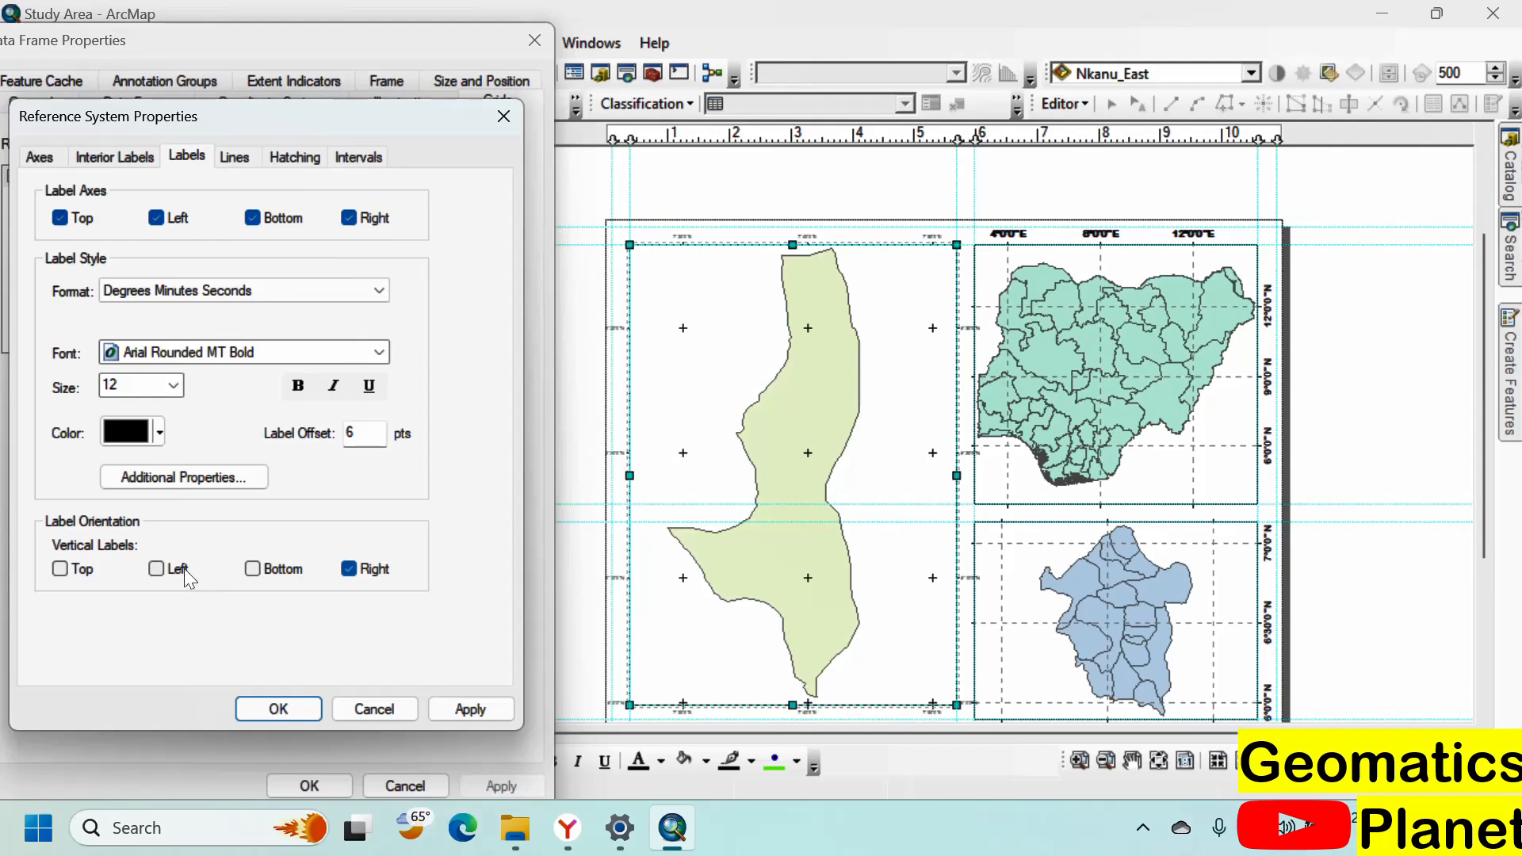
Step: Make the graticule's left and right labels vertical, apply the label settings to the layout and close the data frame properties
{"action": "left_click", "coordinate": [473, 708]}
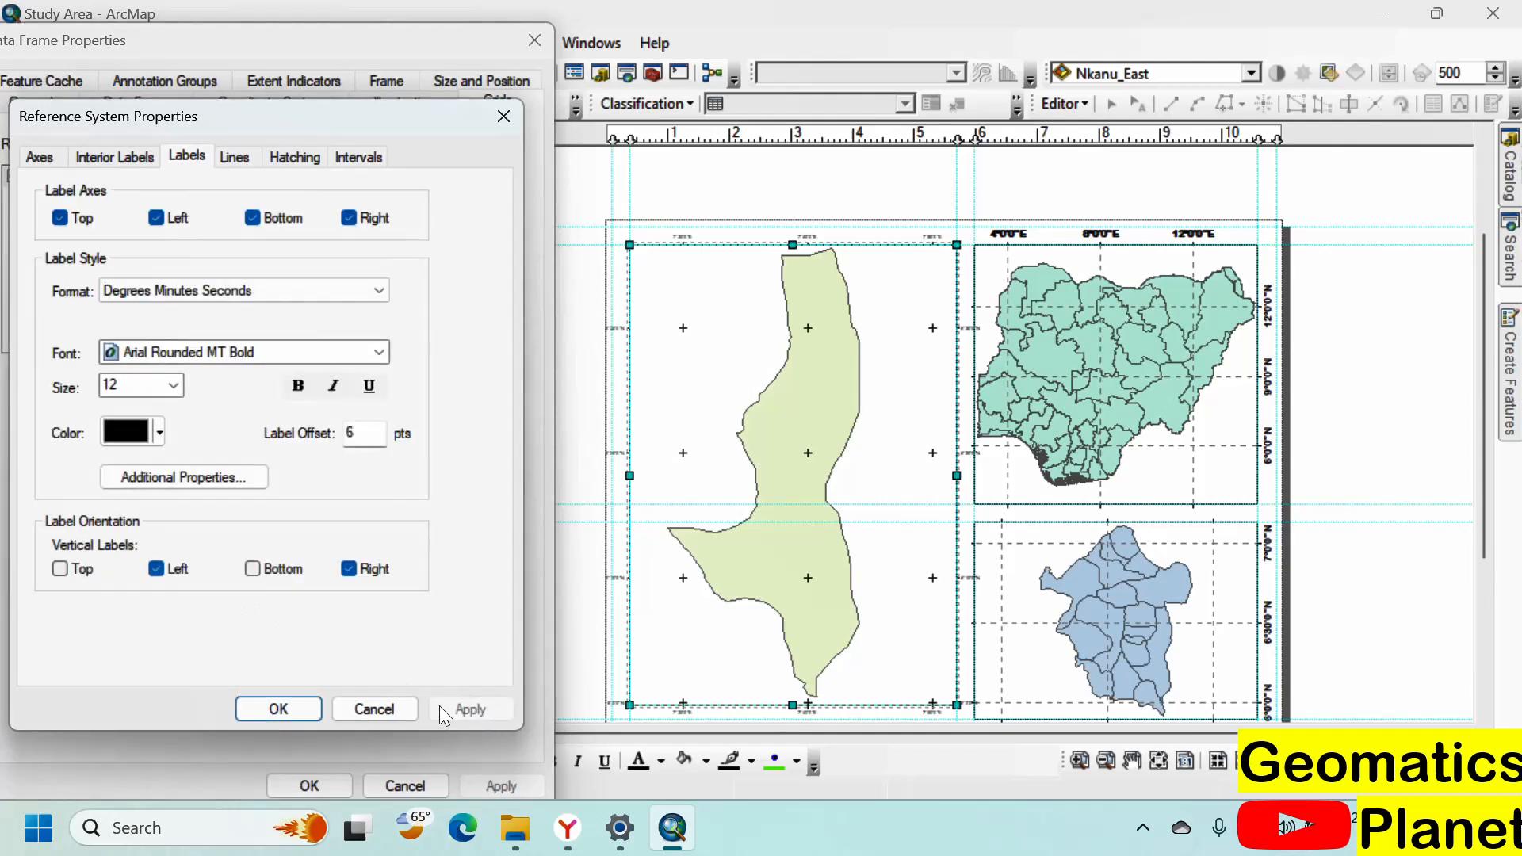
{"action": "left_click", "coordinate": [287, 708]}
{"action": "left_click", "coordinate": [490, 776]}
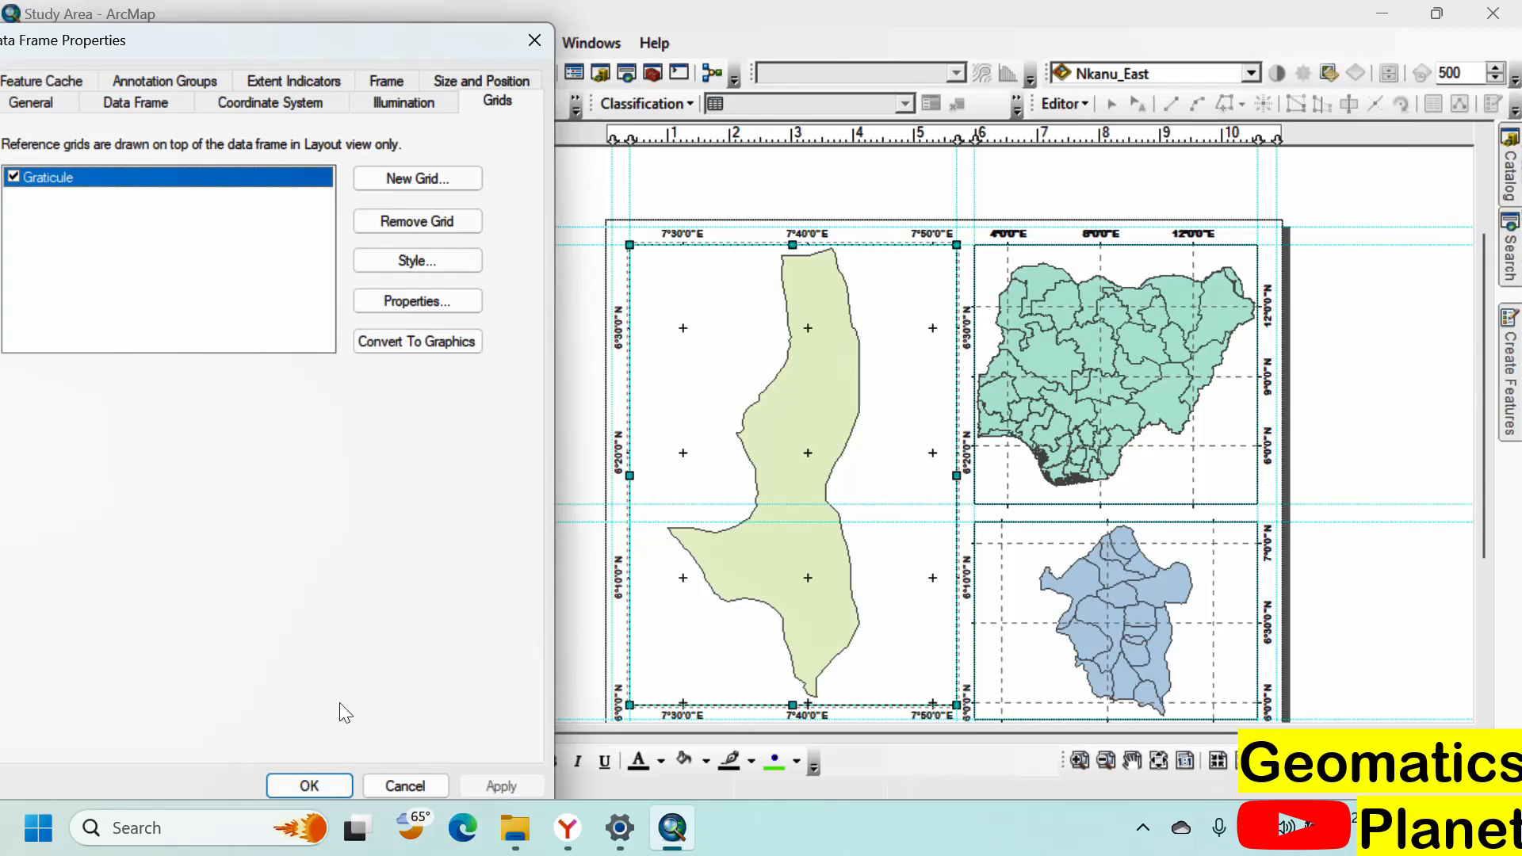
{"action": "left_click", "coordinate": [308, 787]}
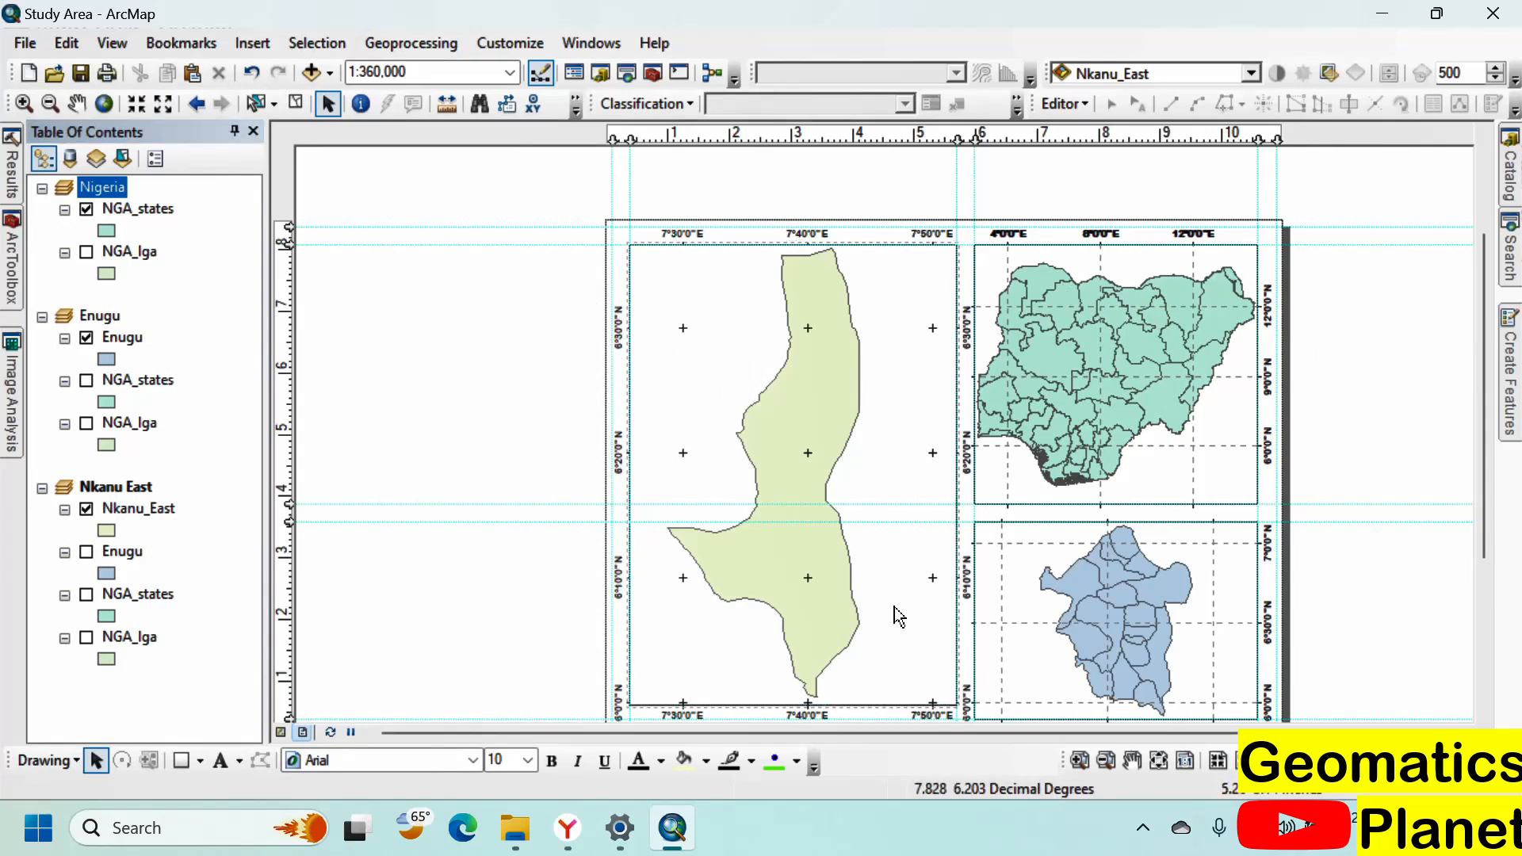
Step: Start exporting the whole map layout and choose the Map folder inside Study Area as the destination
{"action": "left_click", "coordinate": [1157, 761]}
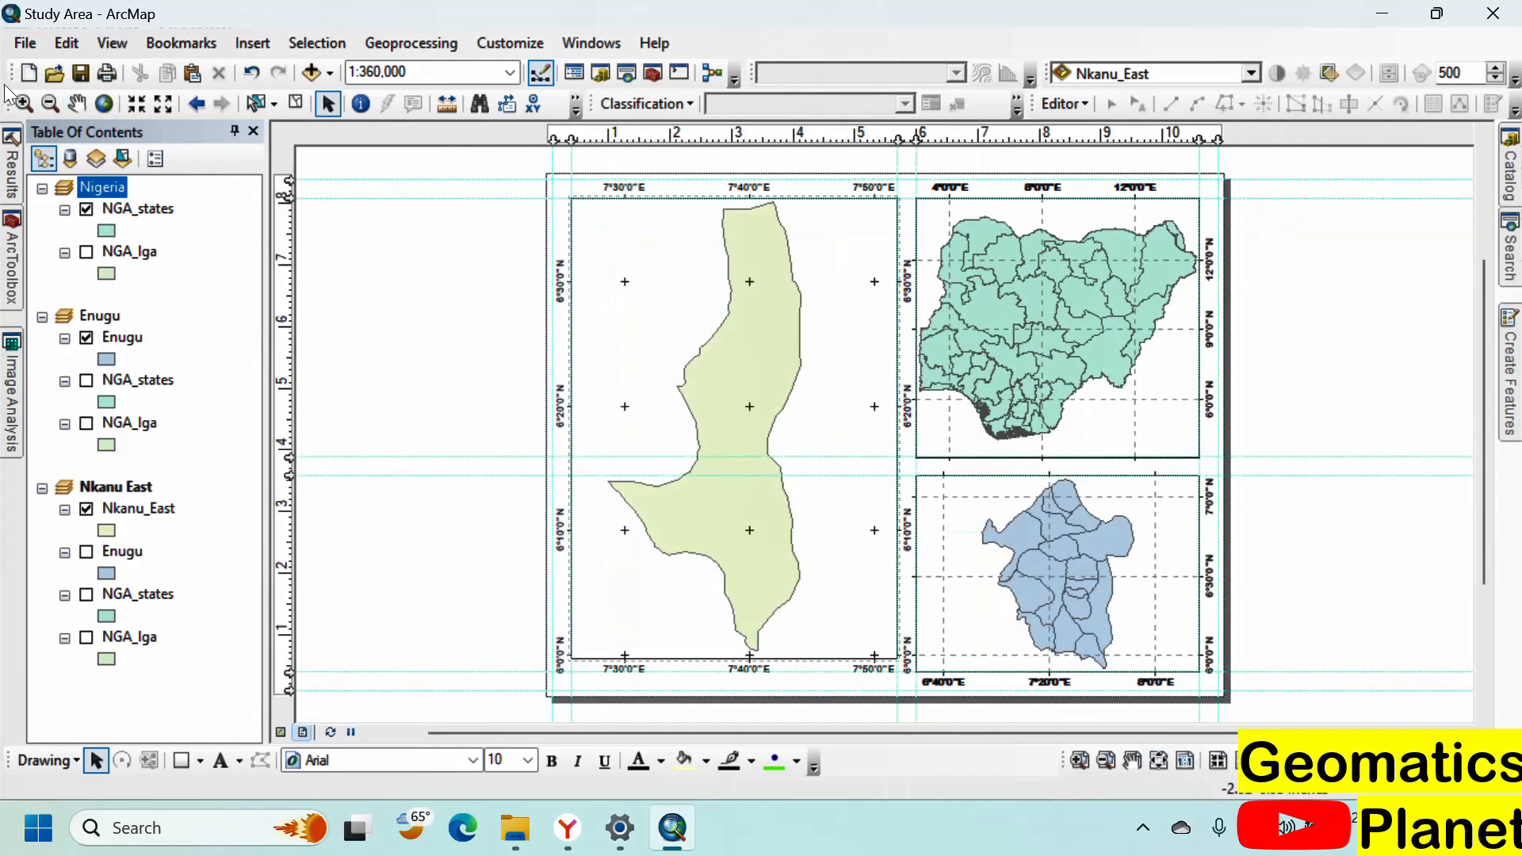
{"action": "left_click", "coordinate": [40, 46]}
{"action": "left_click", "coordinate": [173, 399]}
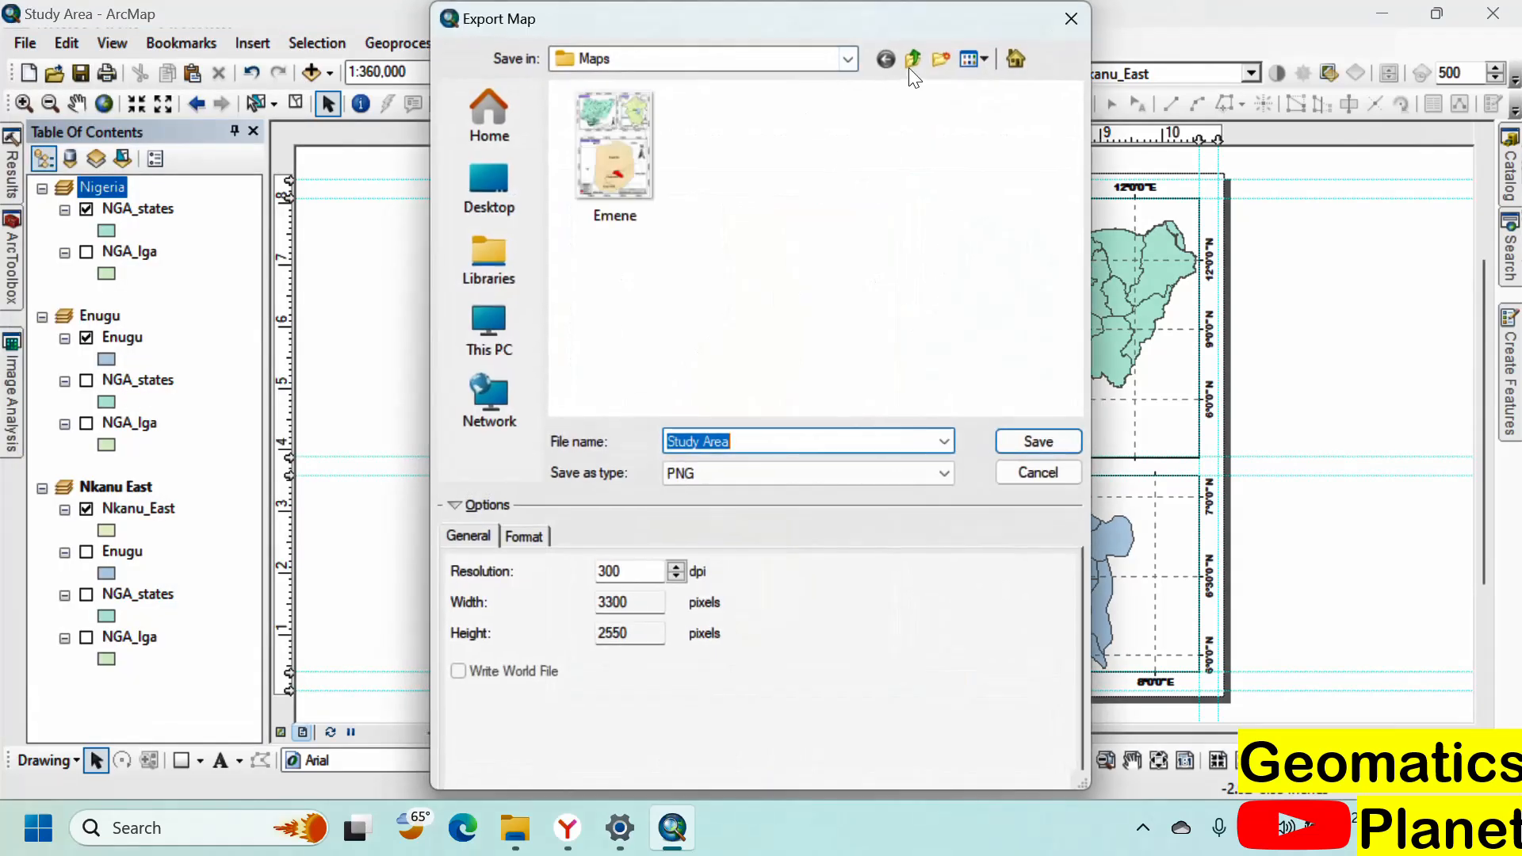
{"action": "left_click", "coordinate": [1017, 59]}
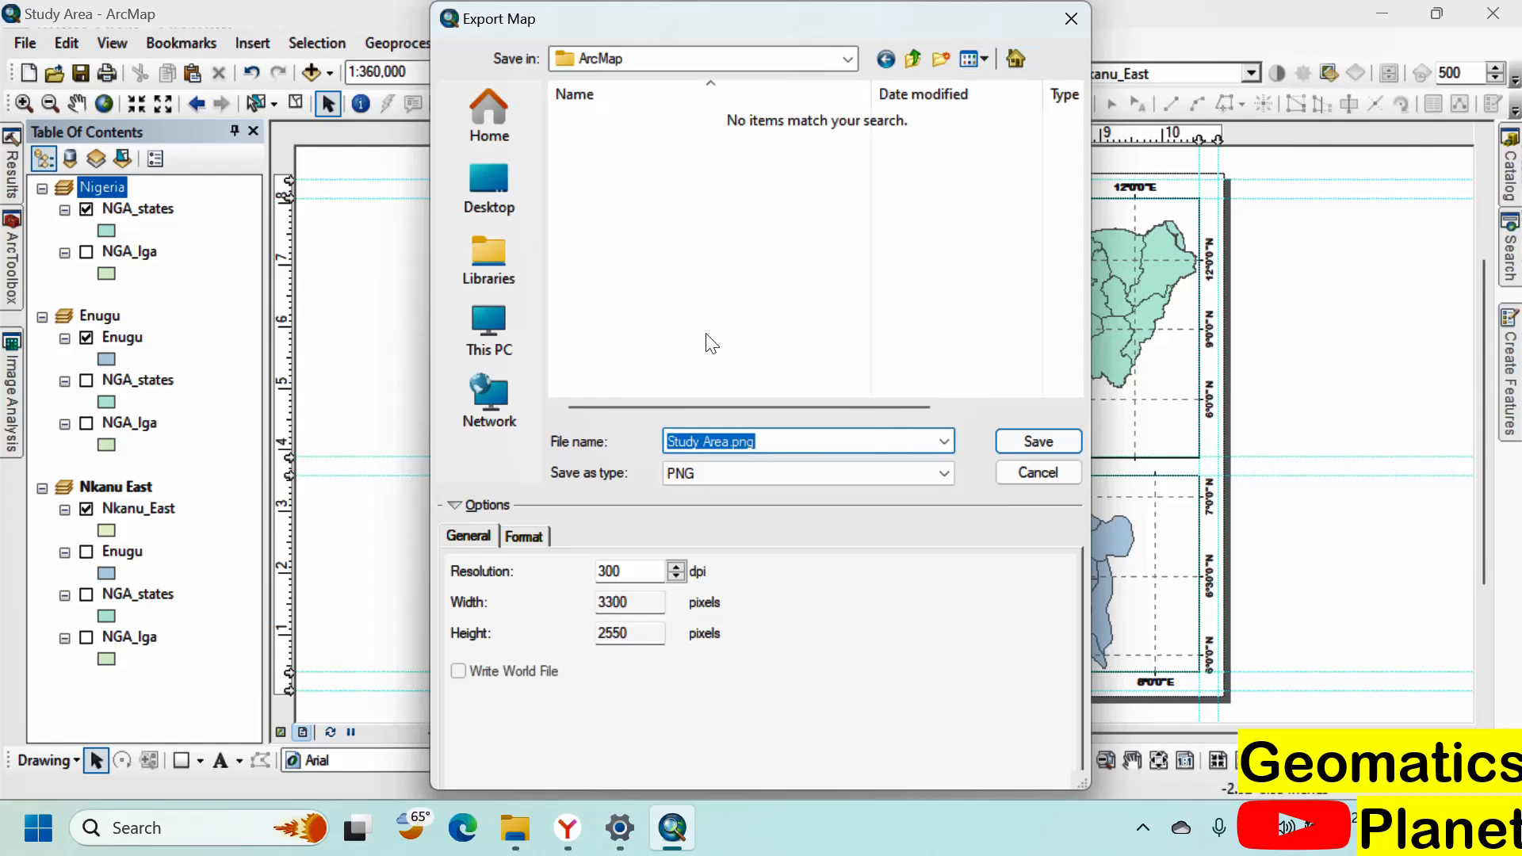
{"action": "left_click", "coordinate": [914, 59]}
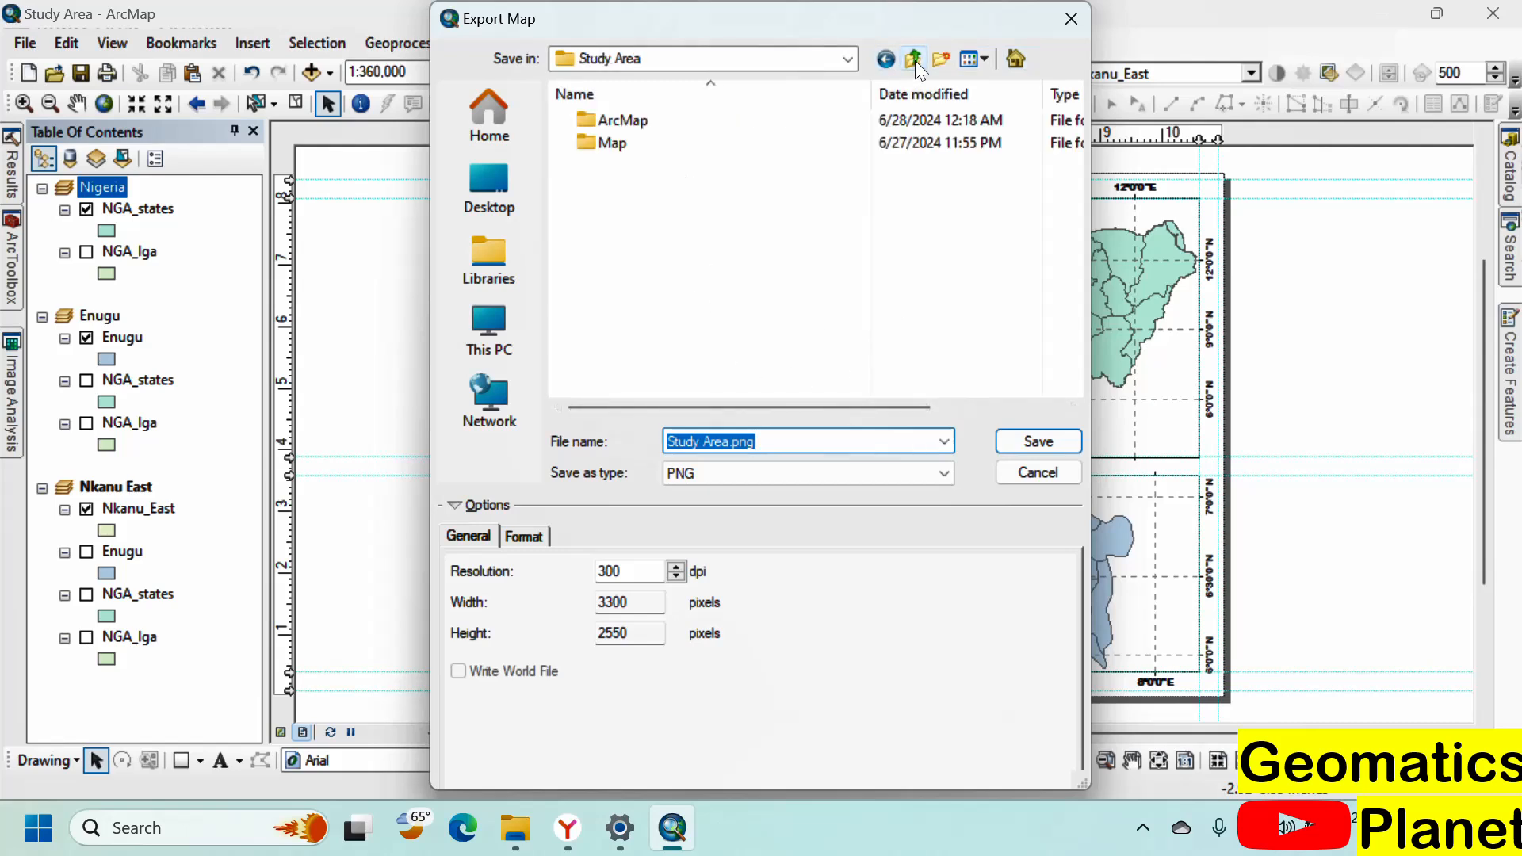
{"action": "double_click", "coordinate": [646, 147]}
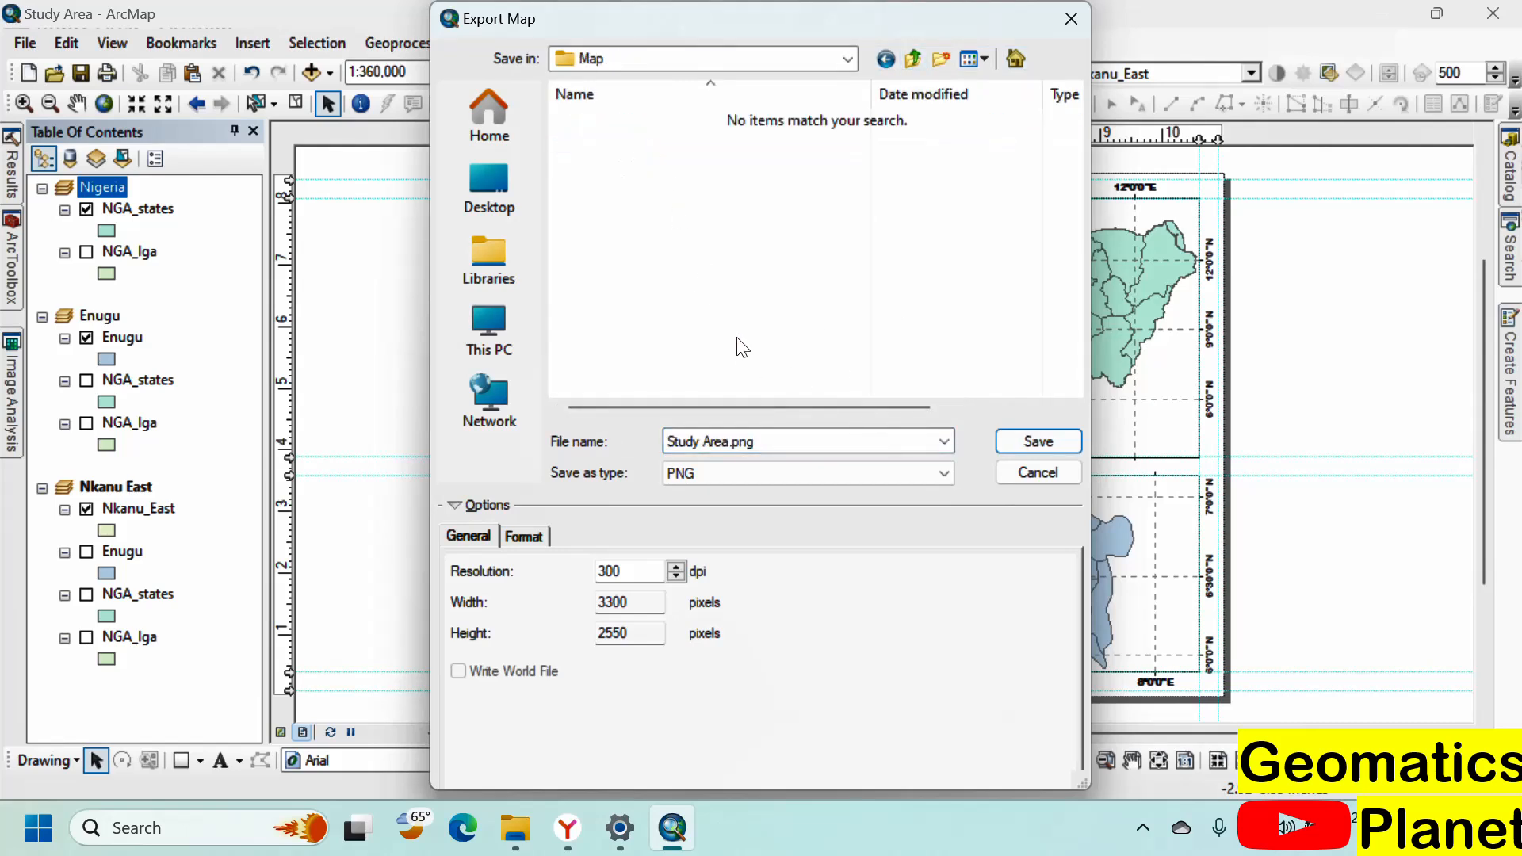
Step: Name the export file Nkanu East, set its type to PDF and save it
{"action": "left_click_drag", "start_coordinate": [787, 441], "coordinate": [507, 445]}
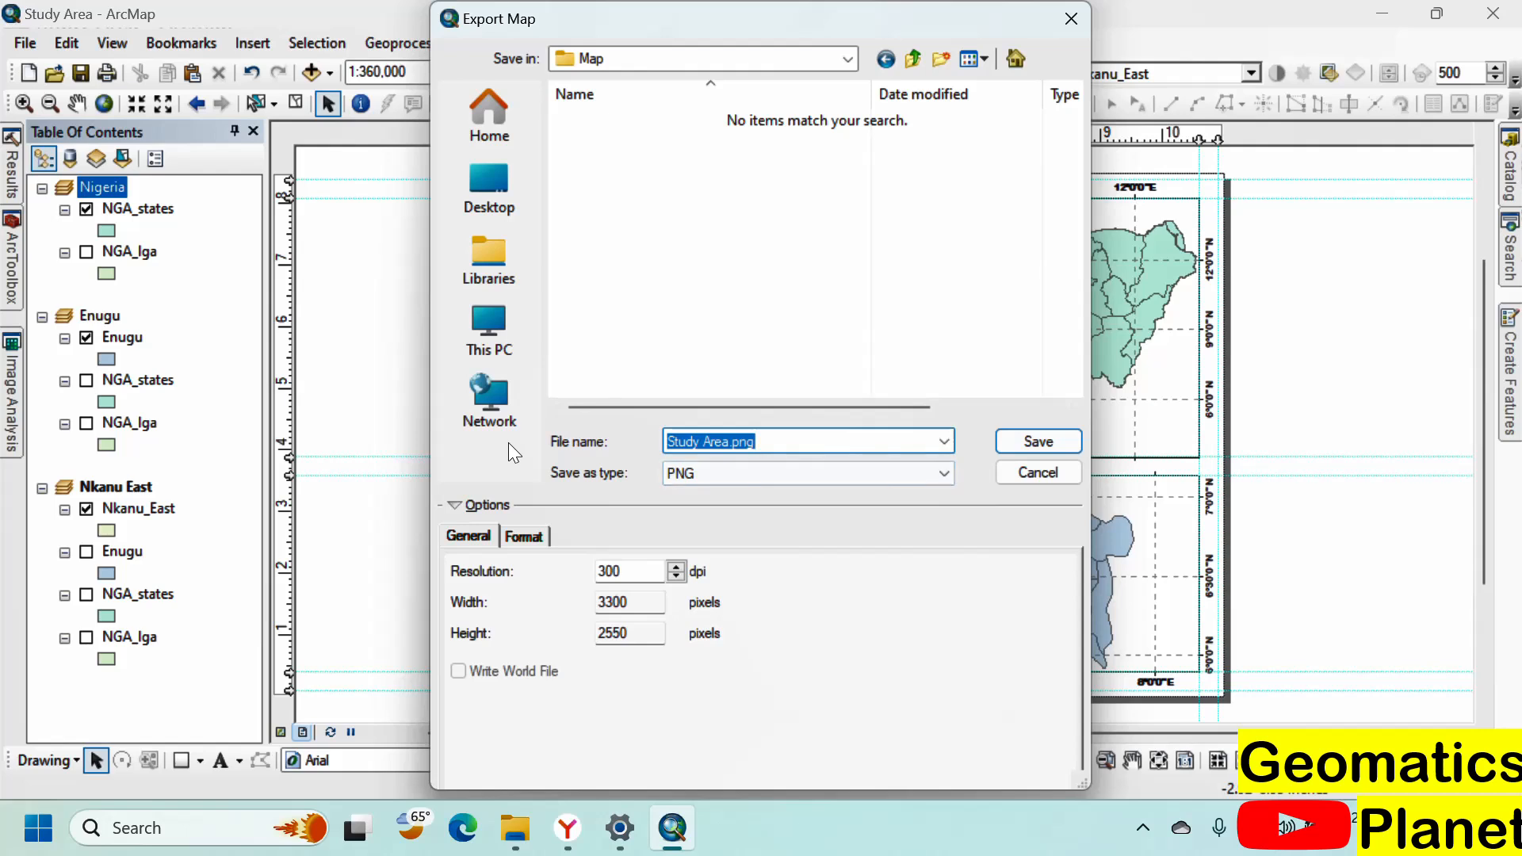
{"action": "type", "text": "Nka"}
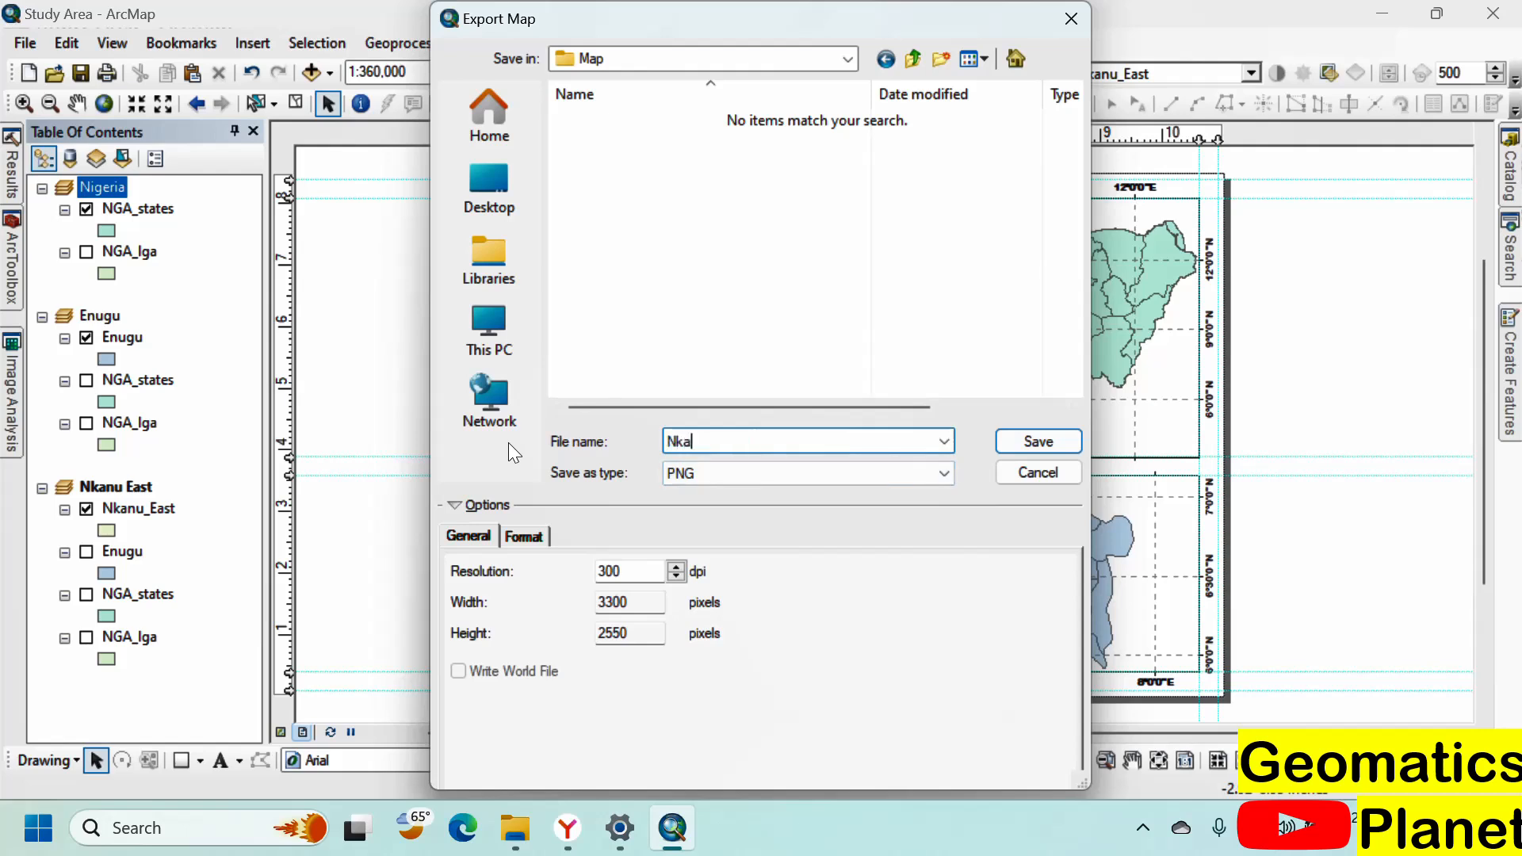
{"action": "type", "text": "nu East"}
{"action": "left_click", "coordinate": [713, 474]}
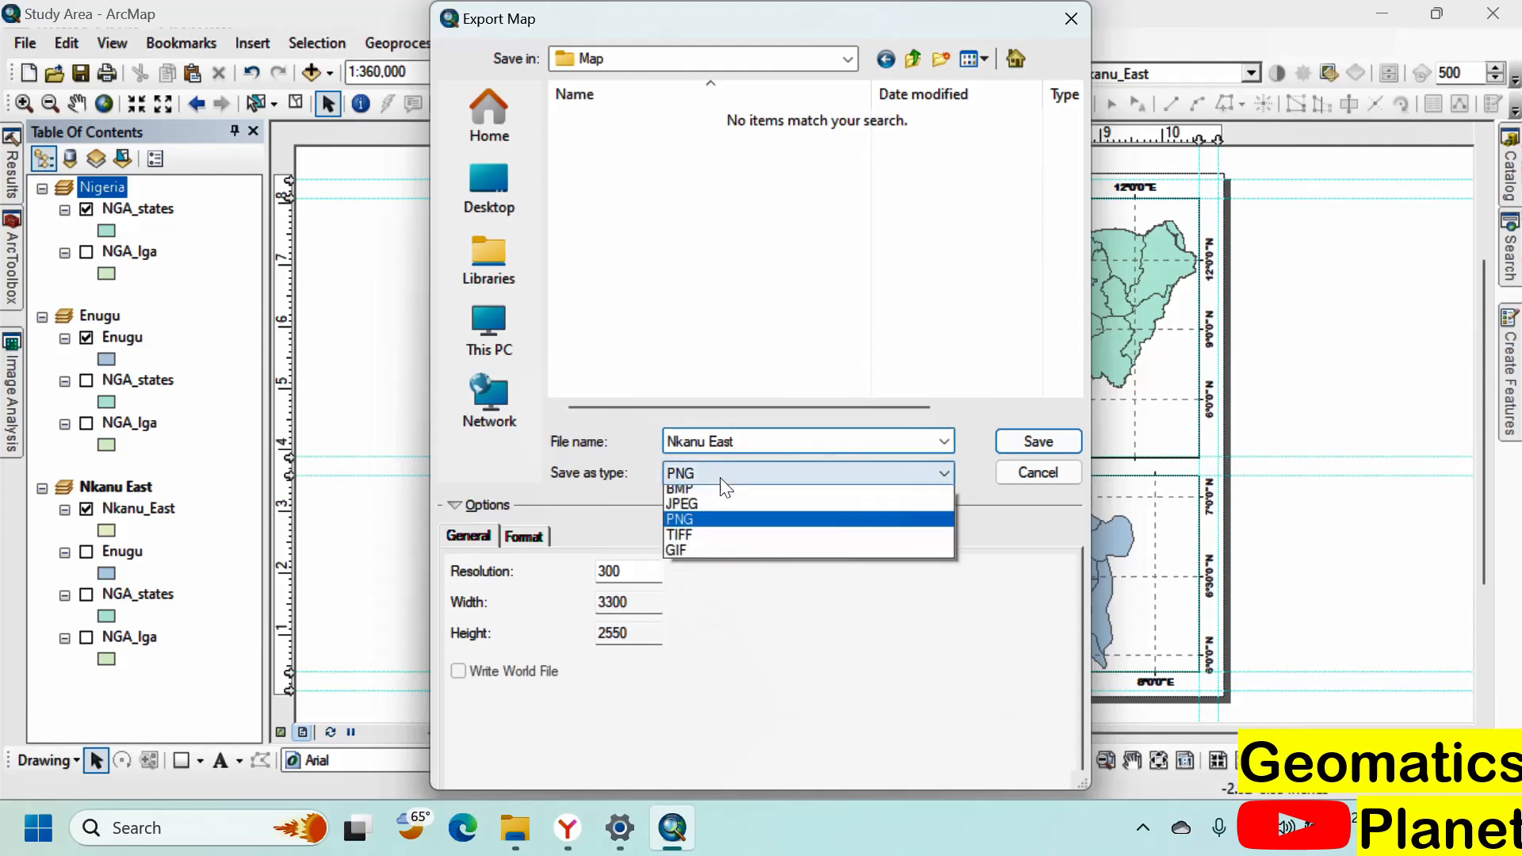
{"action": "left_click", "coordinate": [706, 546]}
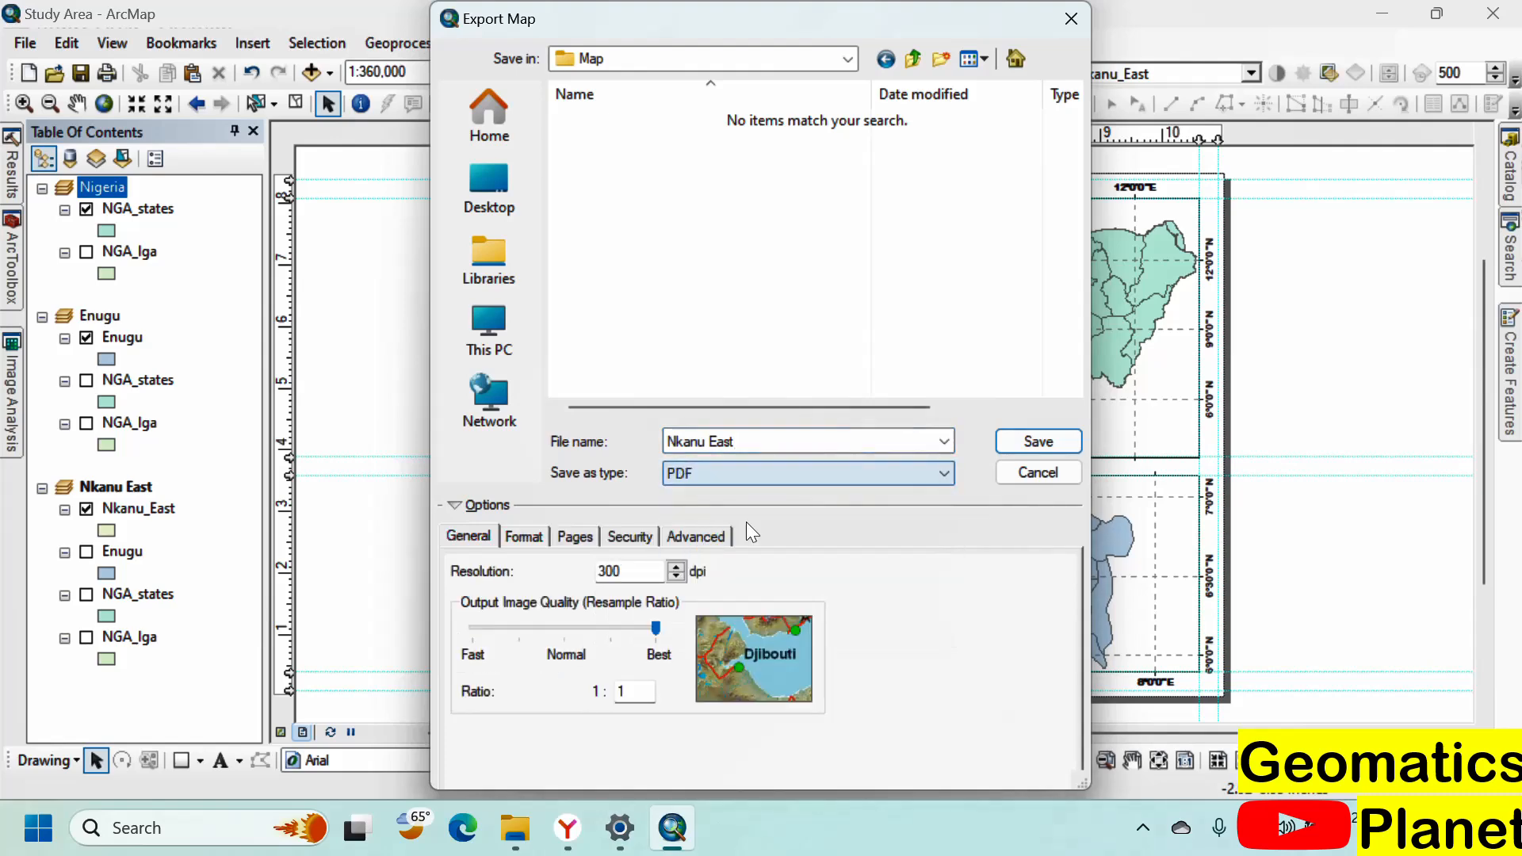
{"action": "left_click", "coordinate": [1025, 438]}
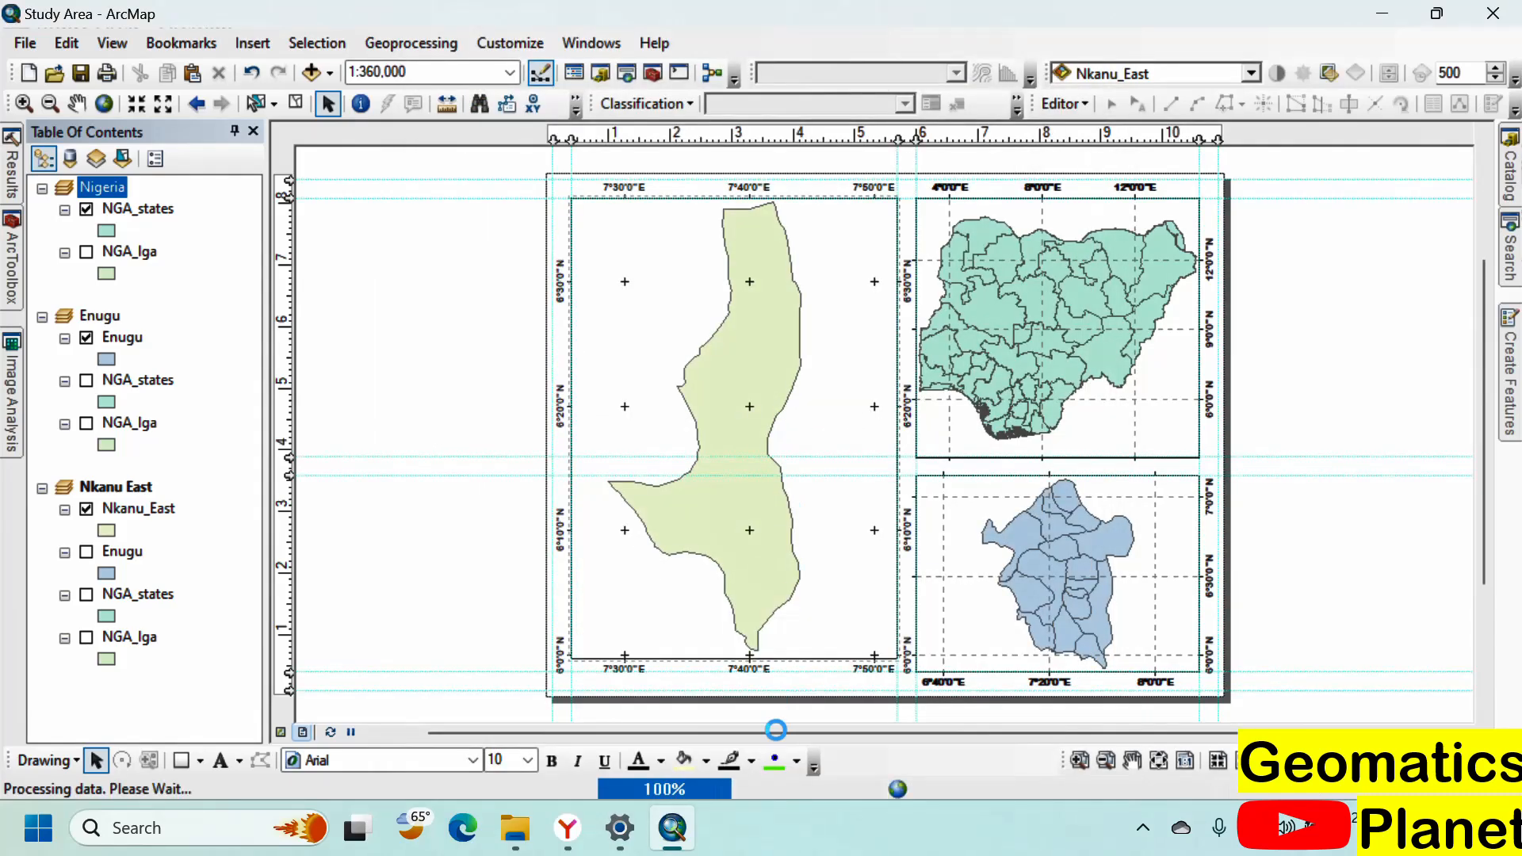
Step: Open the exported Nkanu East.pdf from File Explorer and examine the grids and coordinate labels of all three maps
{"action": "left_click", "coordinate": [522, 843]}
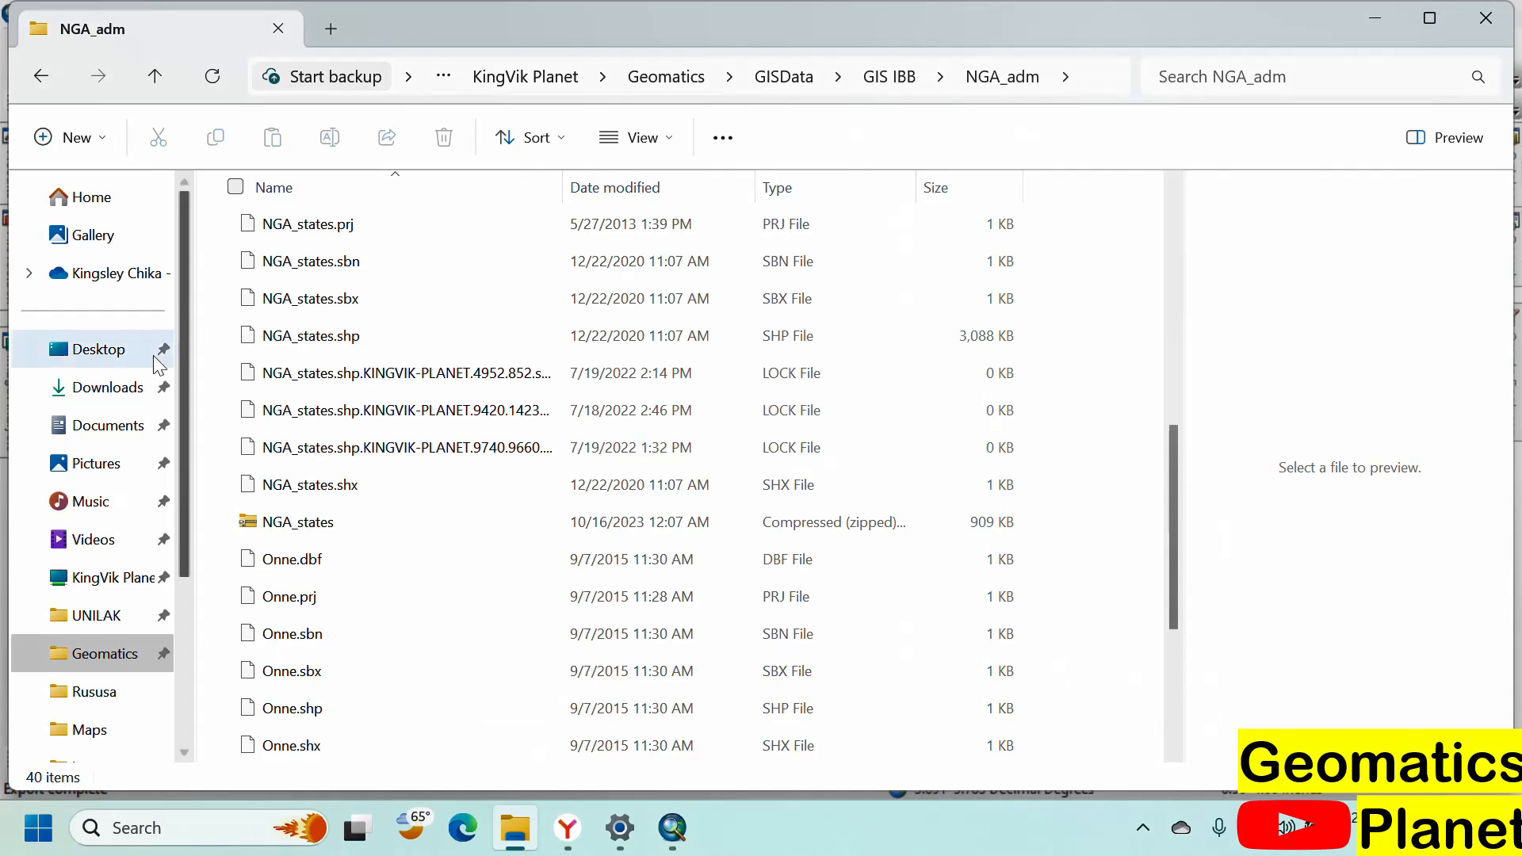
{"action": "left_click", "coordinate": [90, 197]}
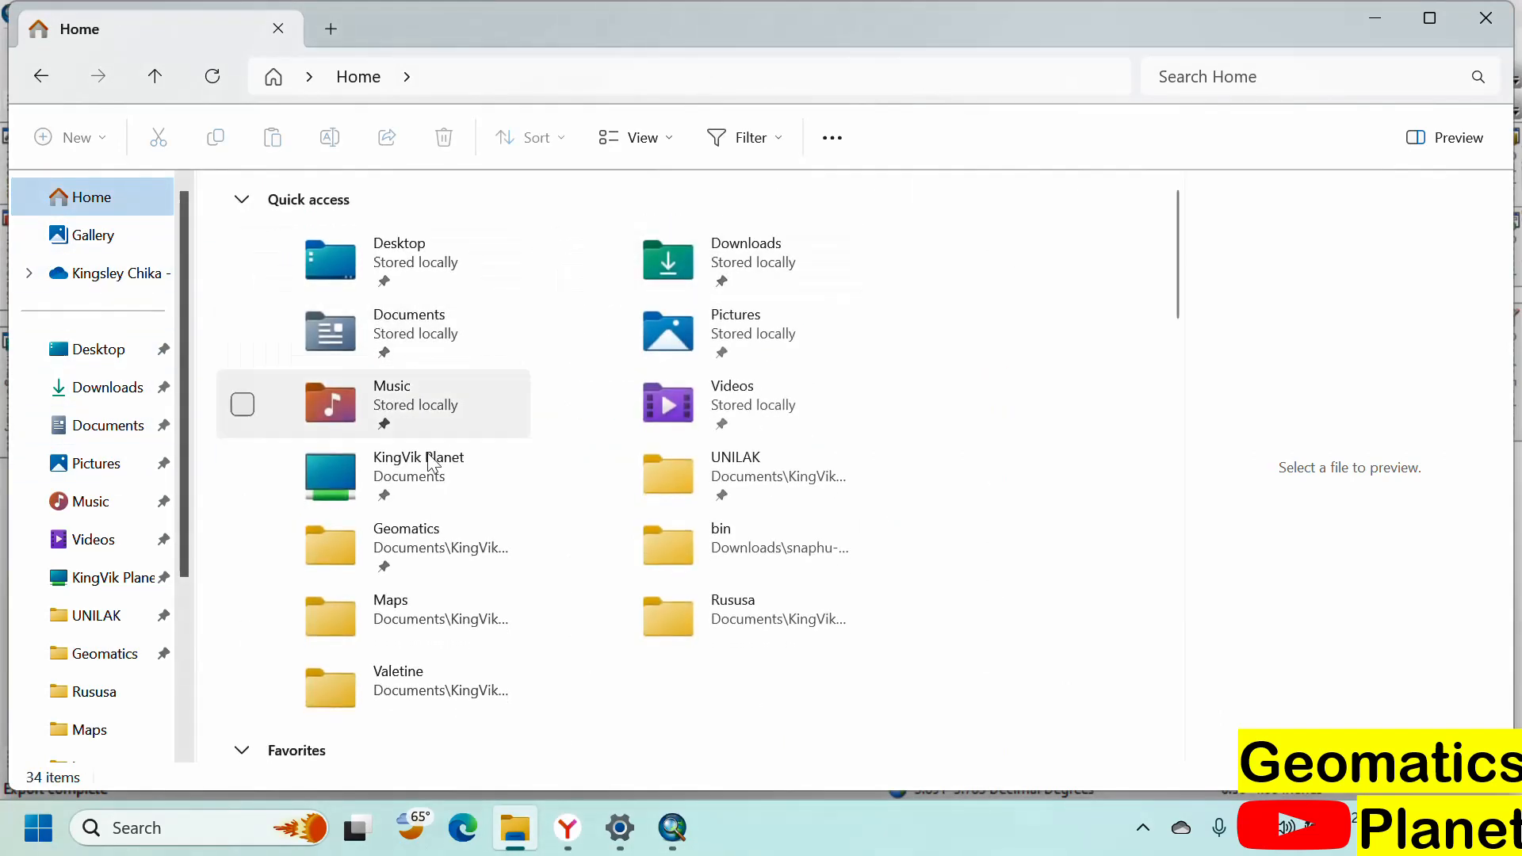
{"action": "scroll", "coordinate": [475, 476], "scroll_direction": "down", "scroll_amount": 3}
{"action": "double_click", "coordinate": [479, 615]}
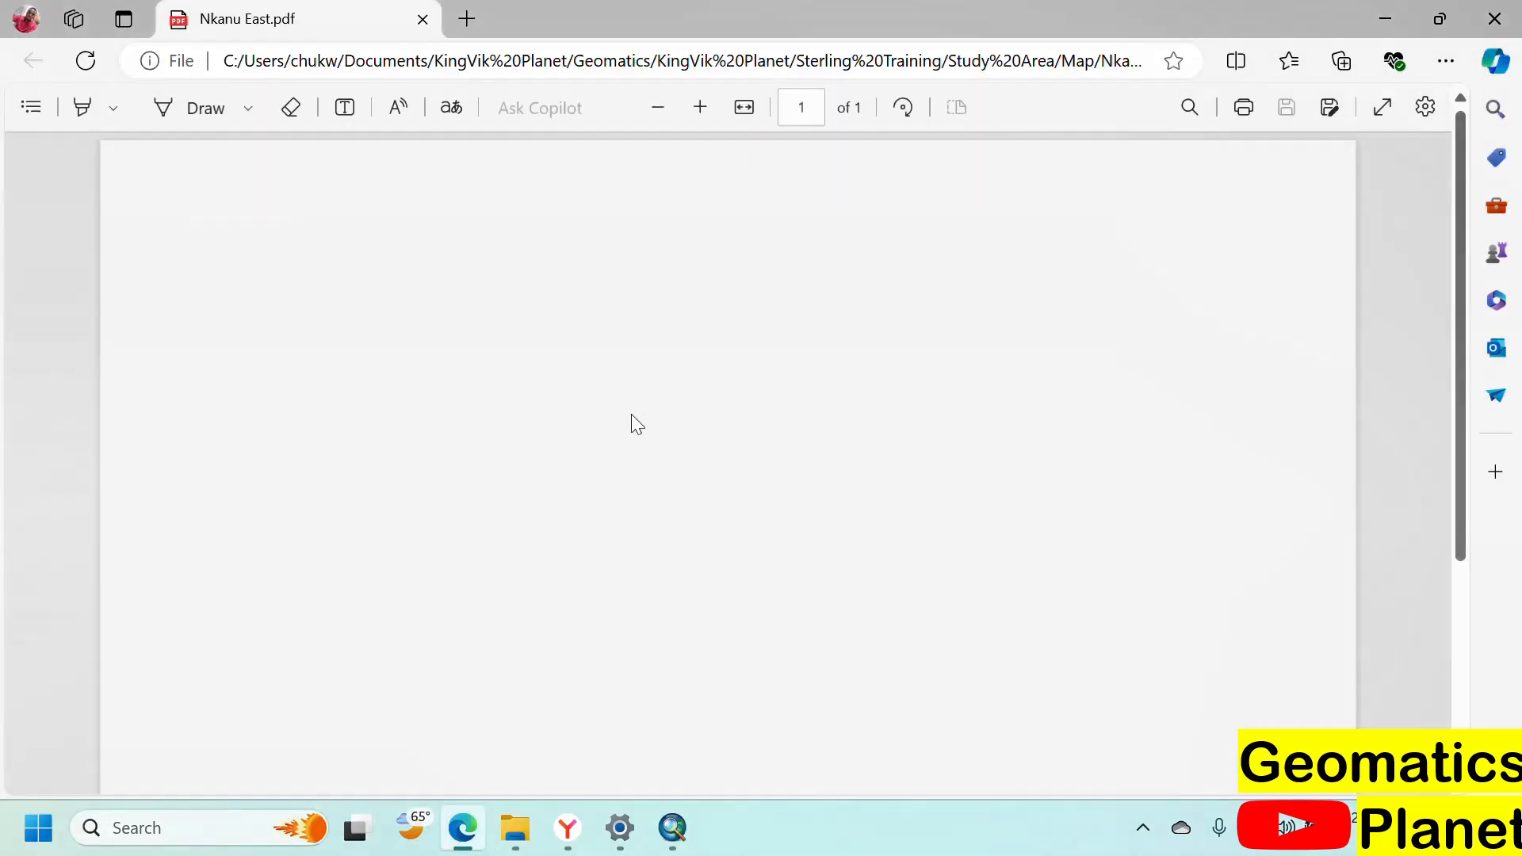
{"action": "scroll", "coordinate": [698, 420], "scroll_direction": "down", "scroll_amount": 4}
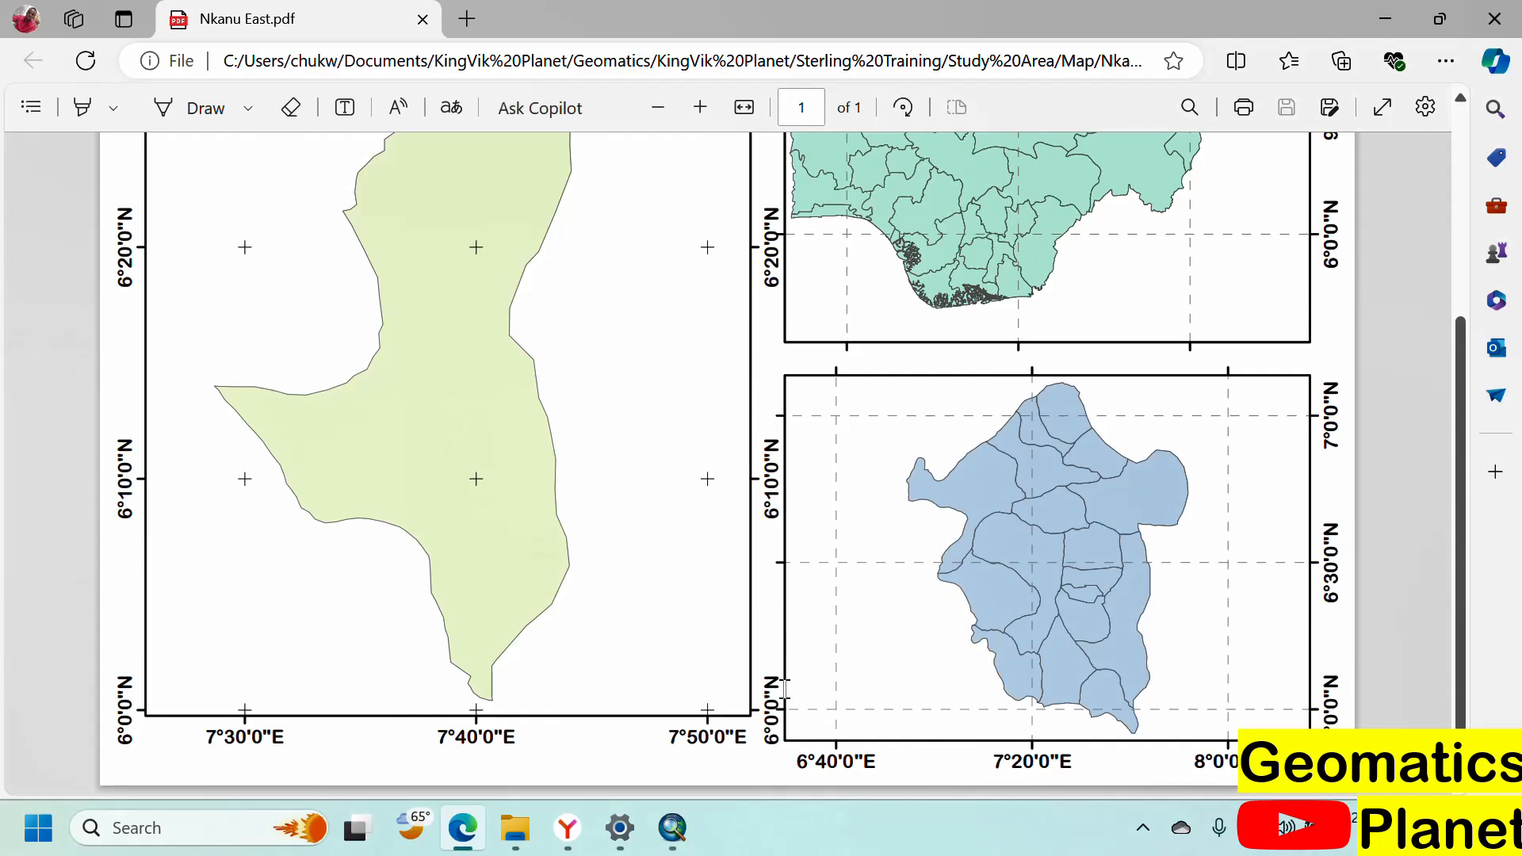
{"action": "scroll", "coordinate": [669, 603], "scroll_direction": "up", "scroll_amount": 4}
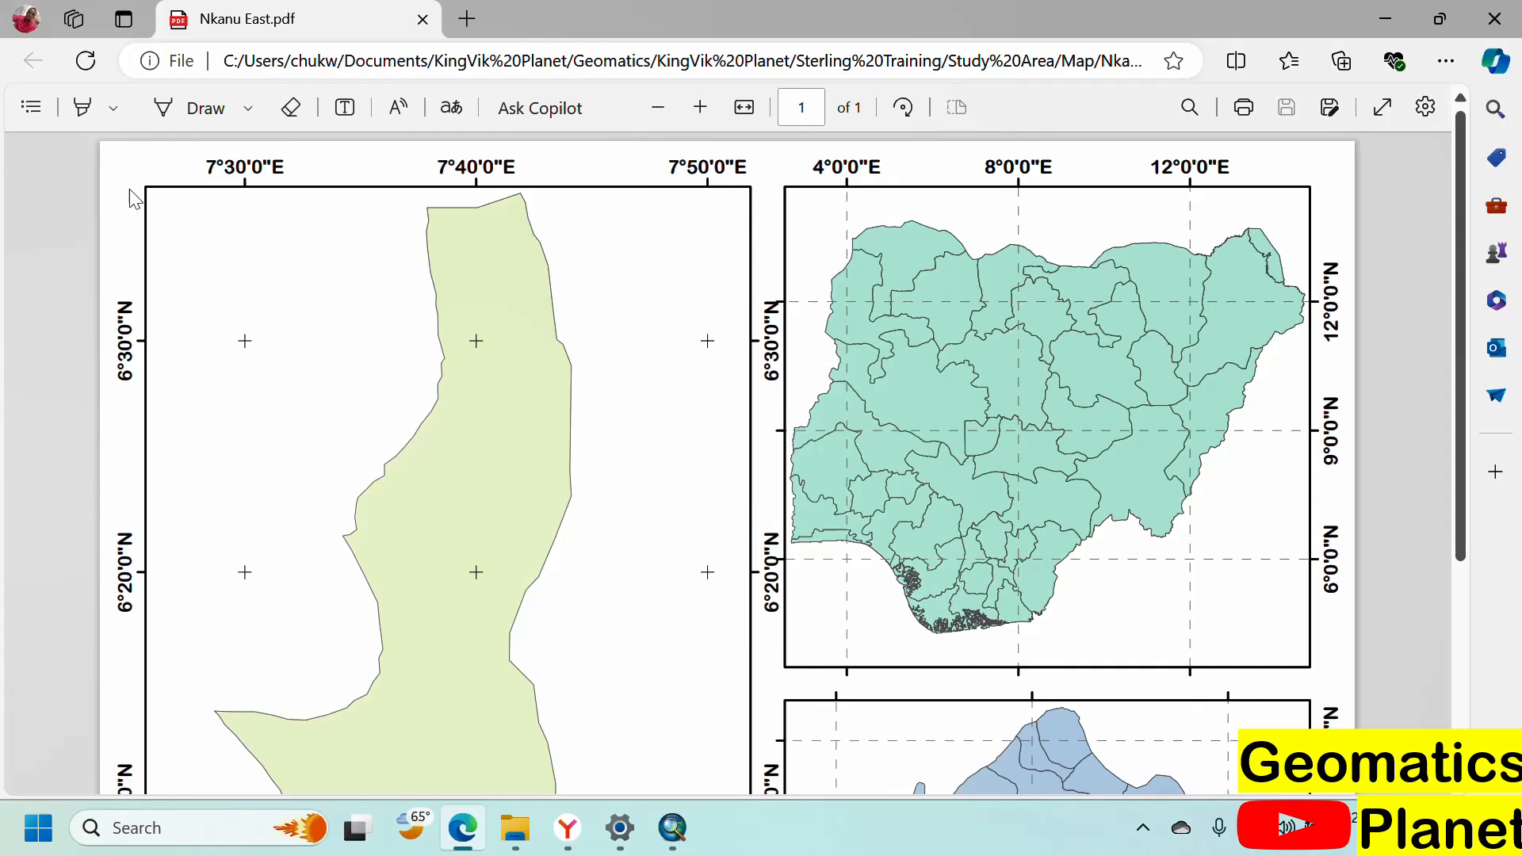
{"action": "scroll", "coordinate": [1260, 226], "scroll_direction": "down", "scroll_amount": 4}
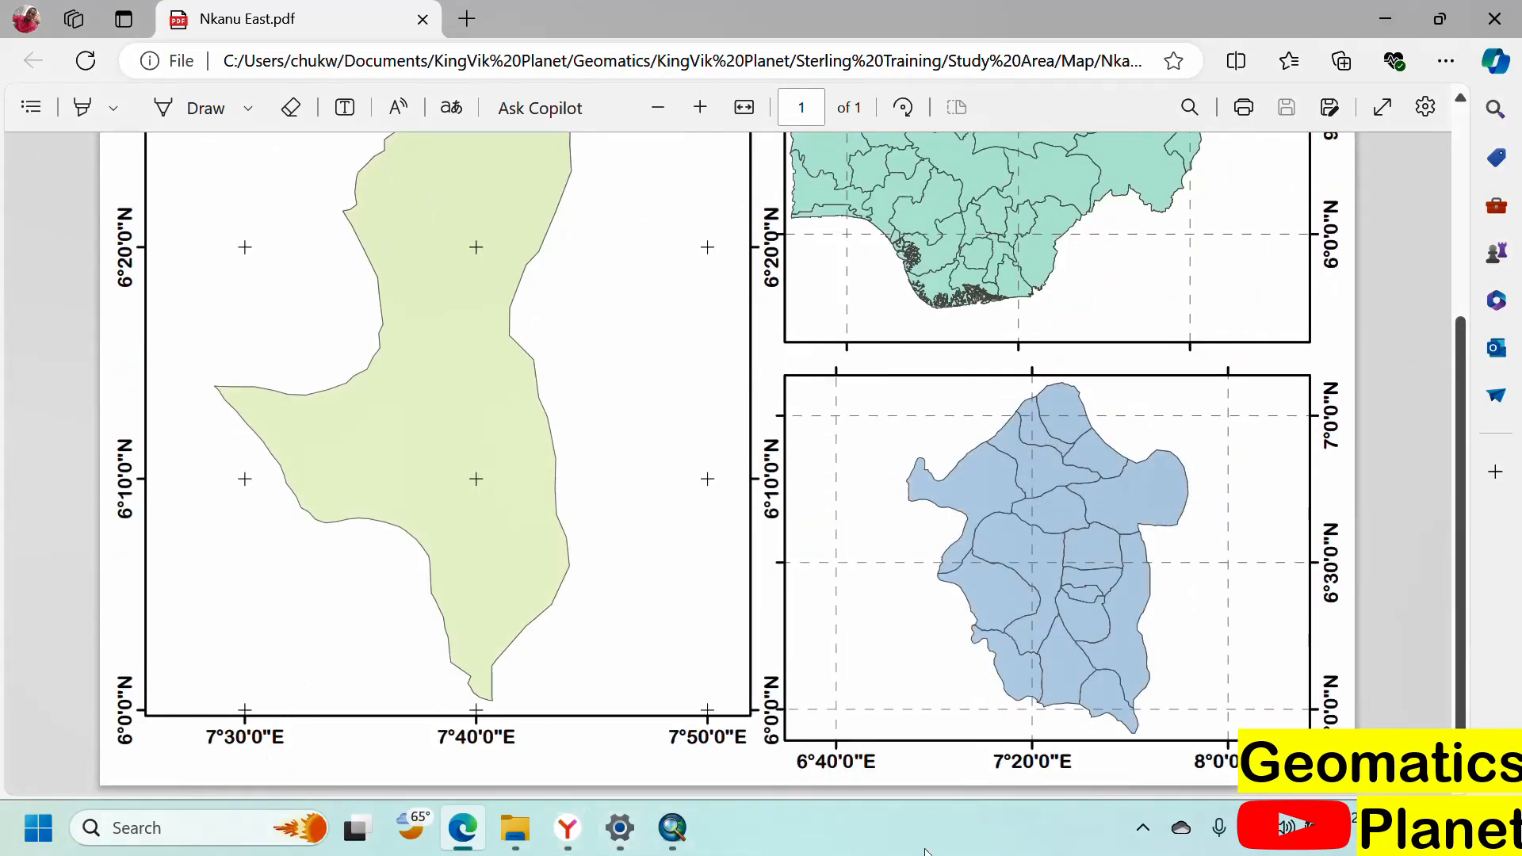
Step: Switch to ArcMap and insert a neatline placed inside the margins of the layout page
{"action": "left_click", "coordinate": [672, 828]}
{"action": "left_click", "coordinate": [252, 43]}
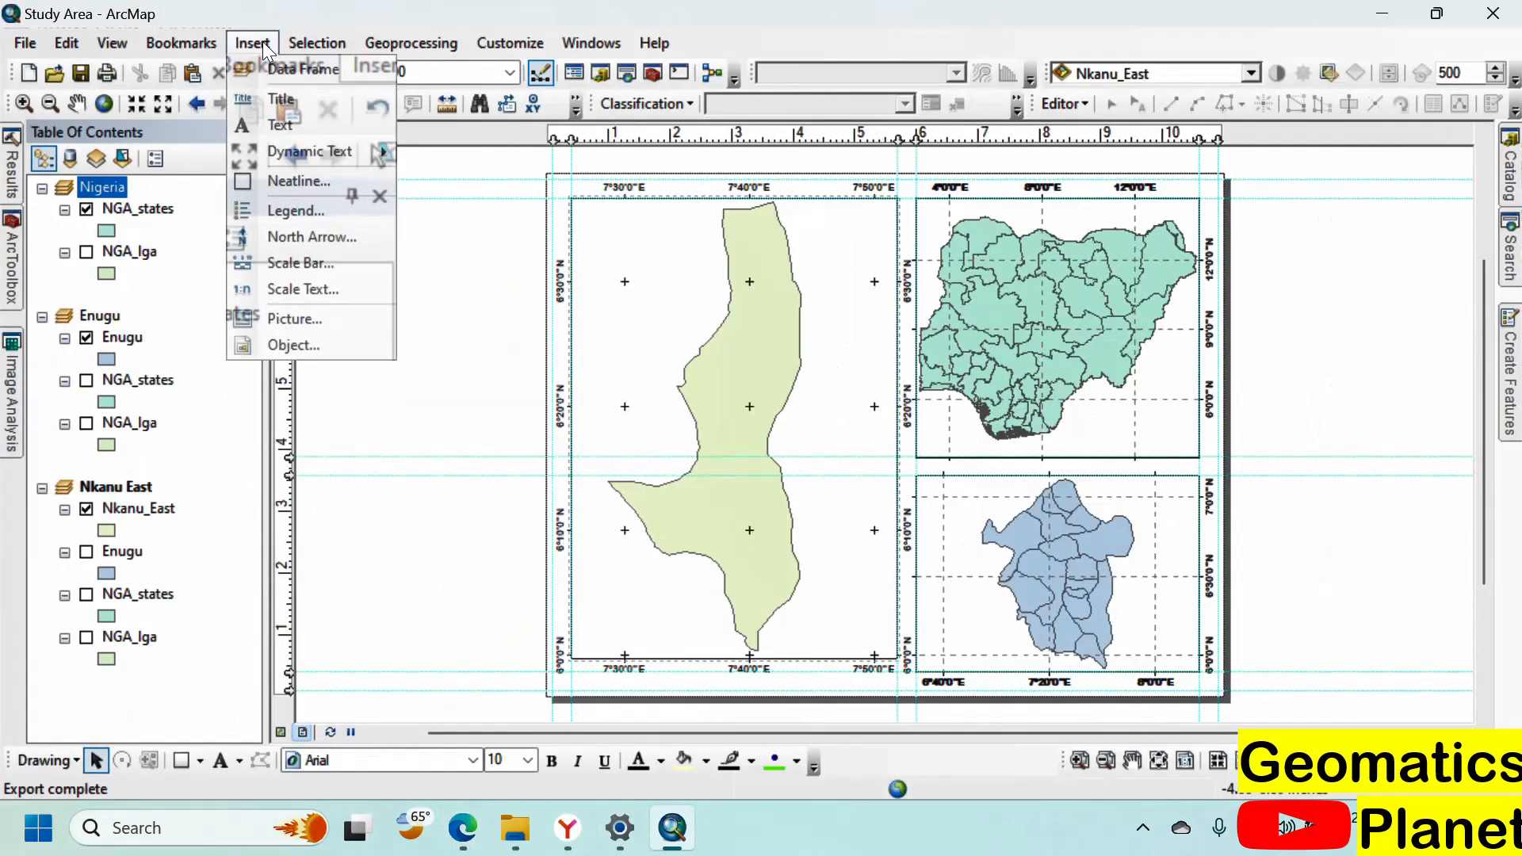
{"action": "left_click", "coordinate": [274, 178]}
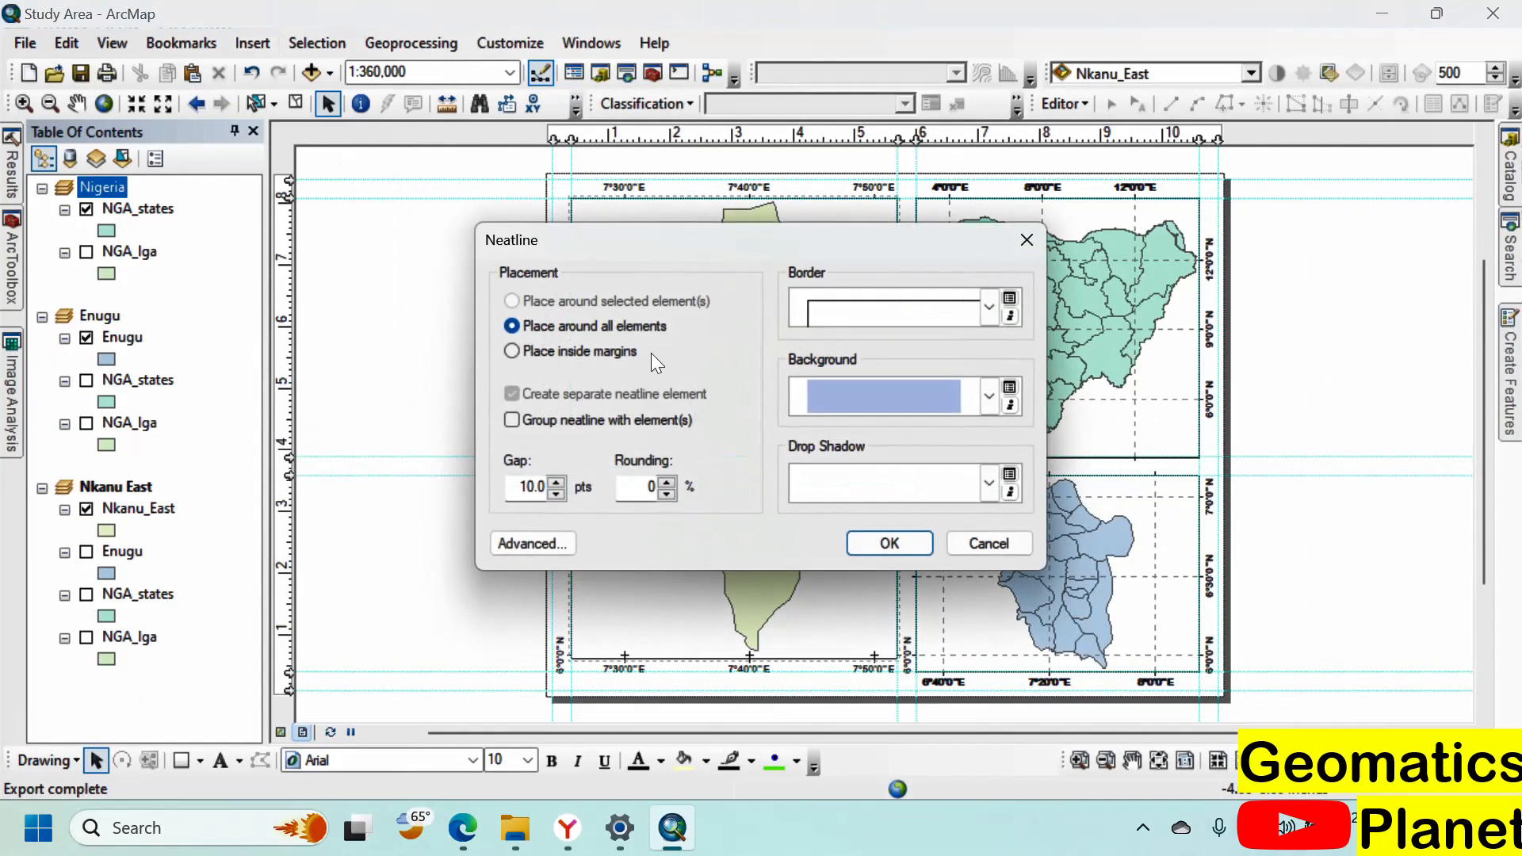
{"action": "left_click", "coordinate": [577, 355]}
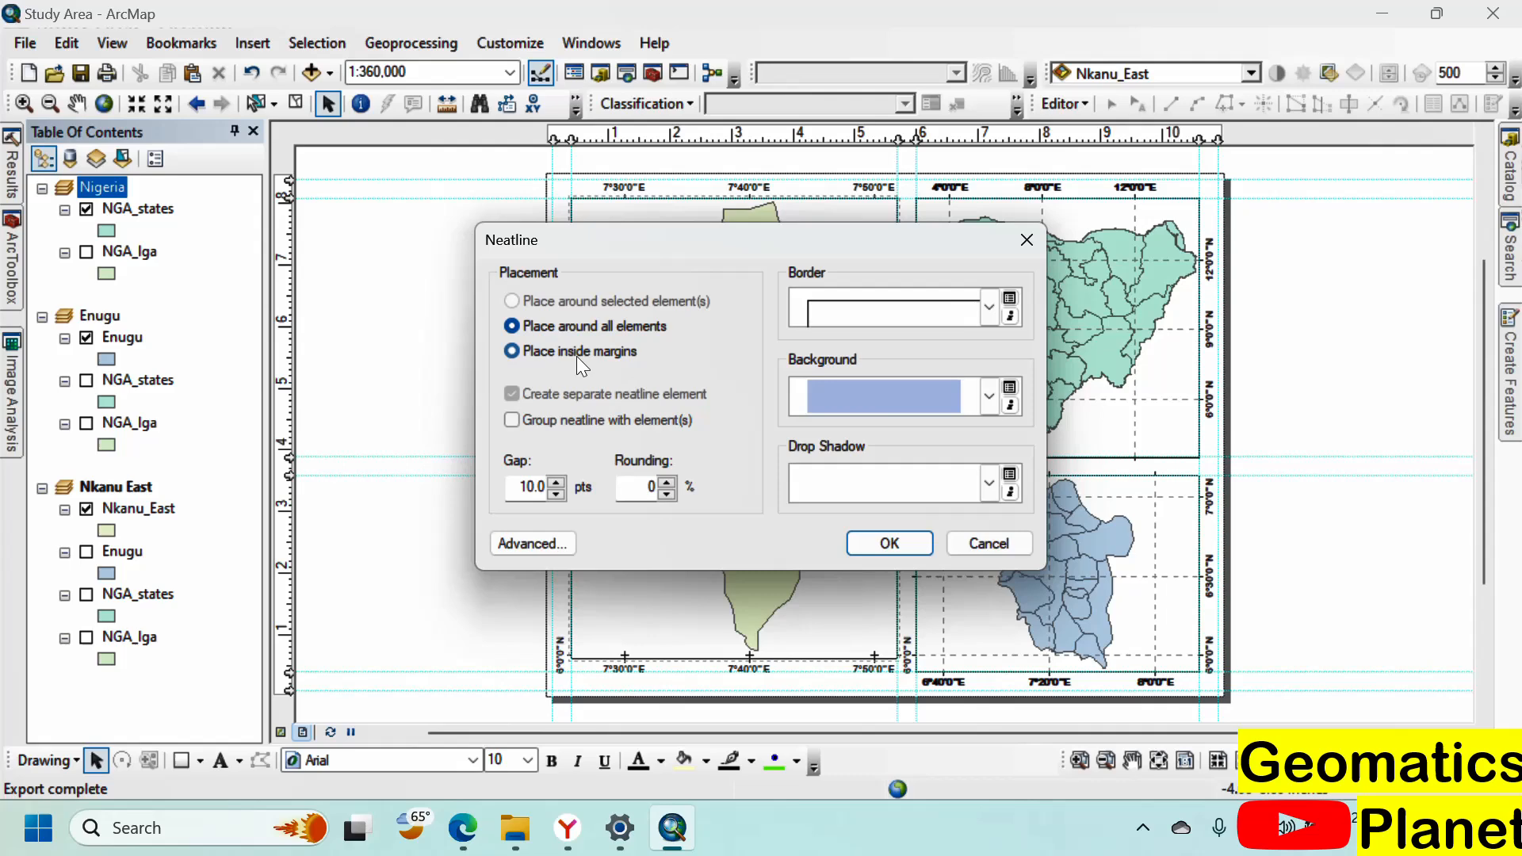
{"action": "left_click", "coordinate": [880, 546]}
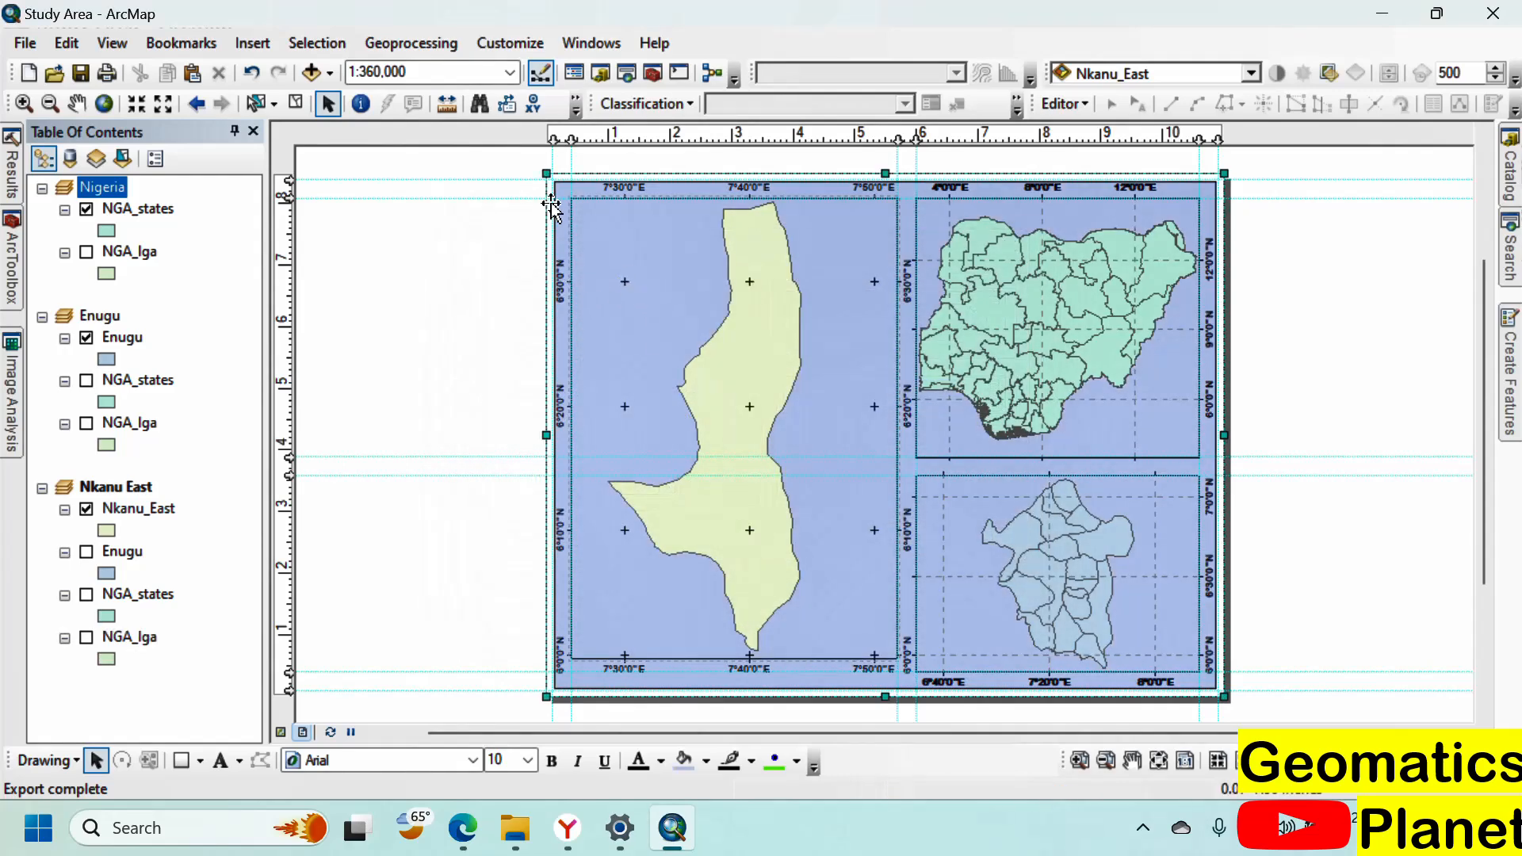
Step: Remove the neatline's background fill so that only its border is drawn around the maps
{"action": "scroll", "coordinate": [547, 183], "scroll_direction": "up", "scroll_amount": 5}
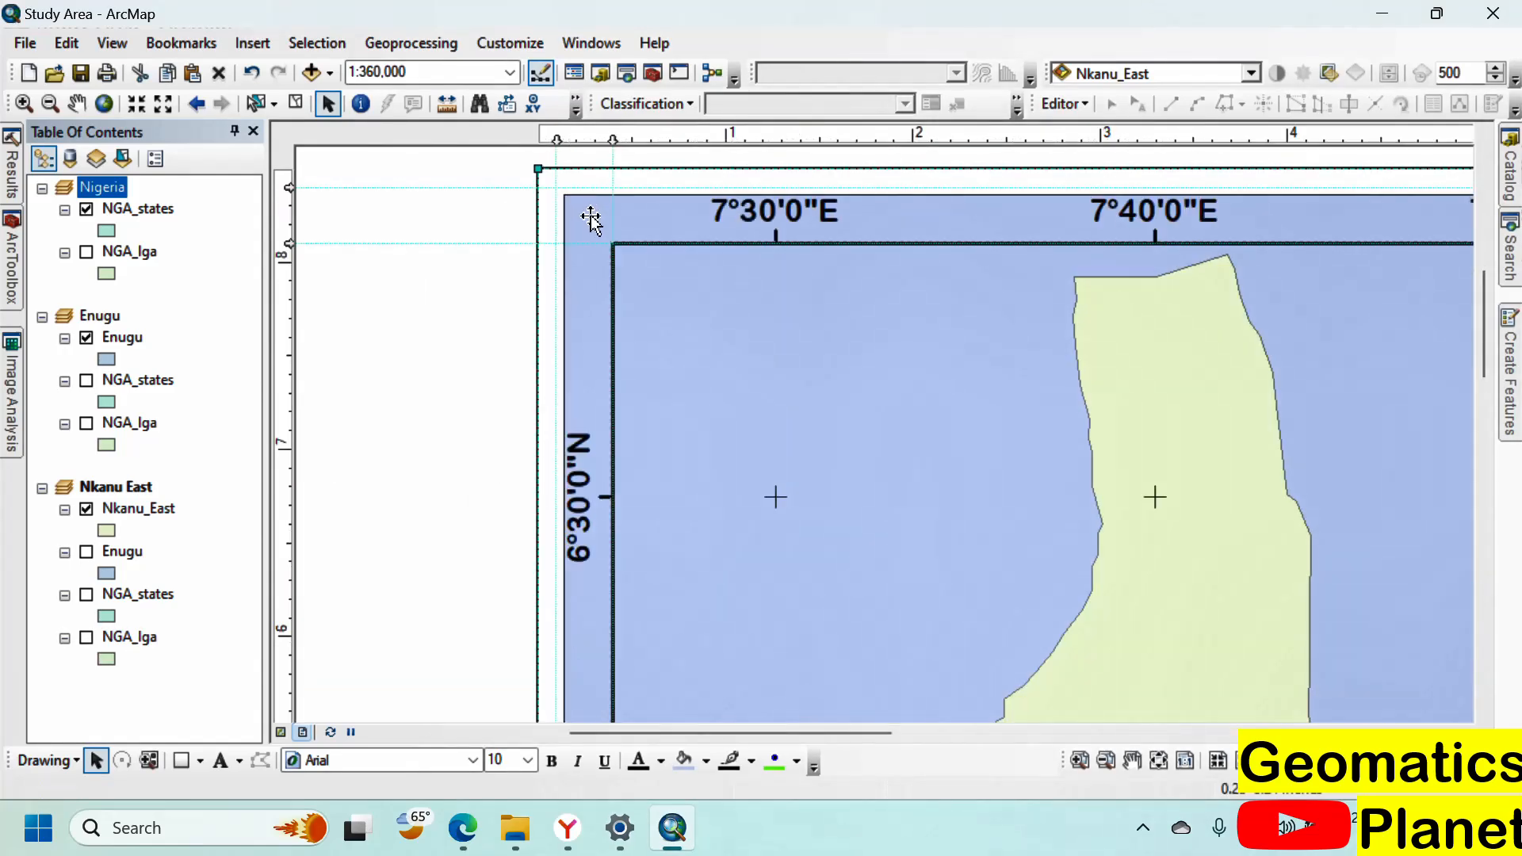
{"action": "scroll", "coordinate": [578, 306], "scroll_direction": "down", "scroll_amount": 3}
{"action": "scroll", "coordinate": [753, 364], "scroll_direction": "down", "scroll_amount": 2}
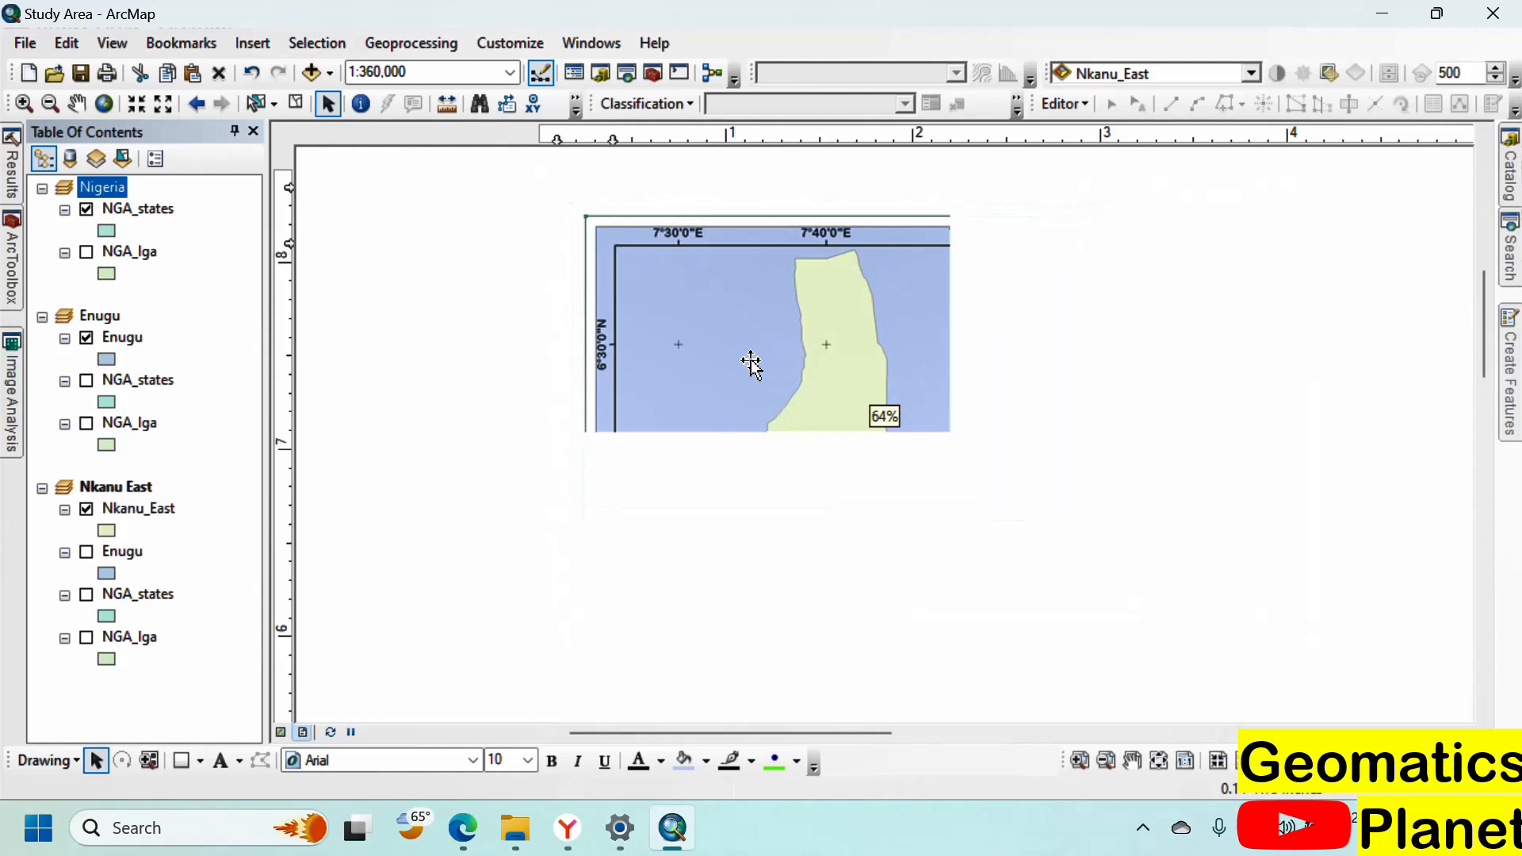
{"action": "right_click", "coordinate": [748, 397]}
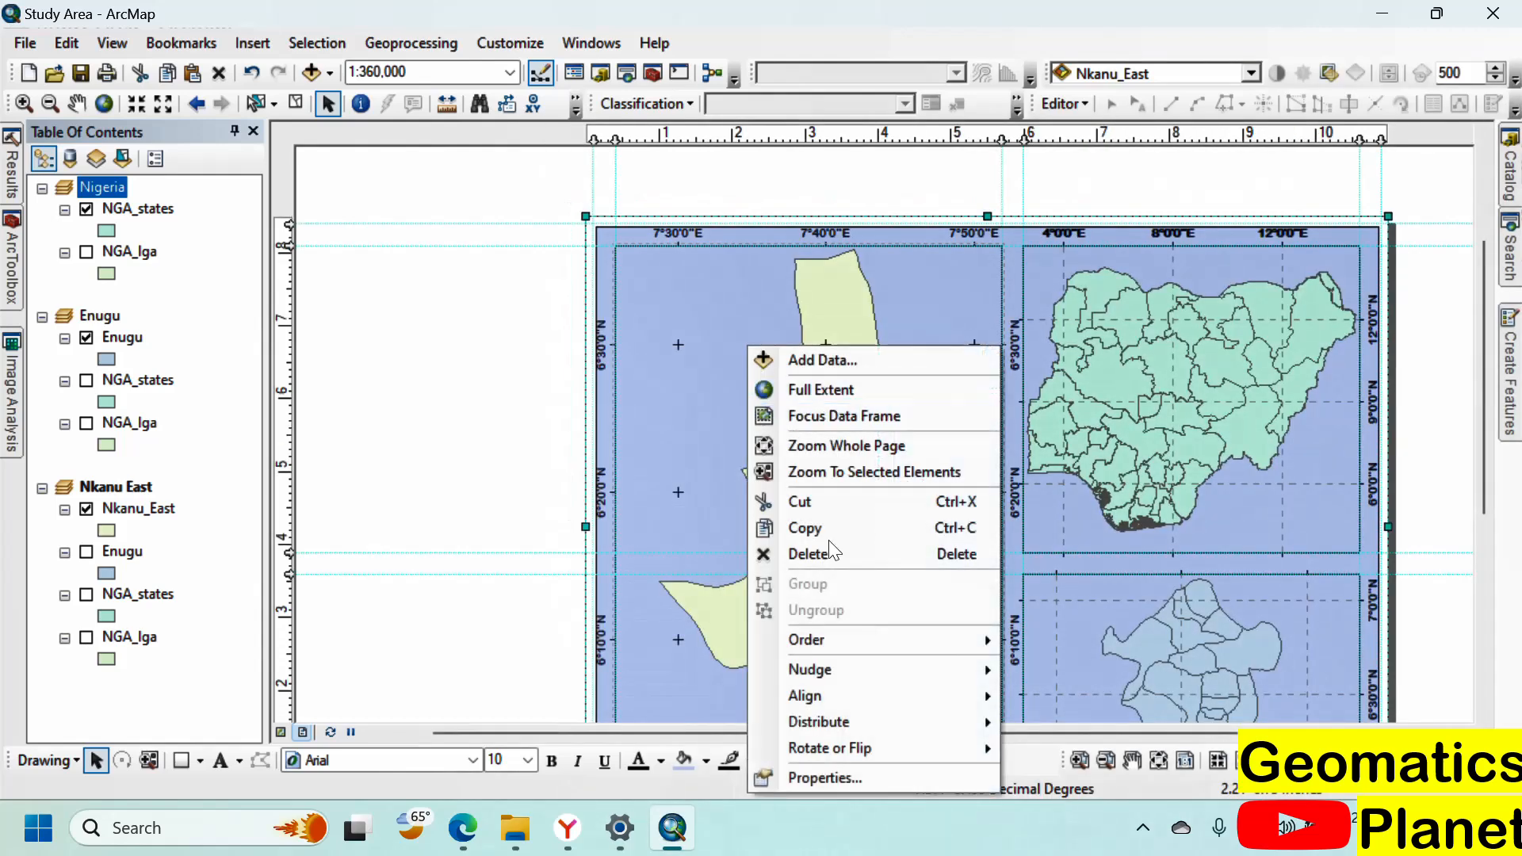
{"action": "left_click", "coordinate": [825, 775]}
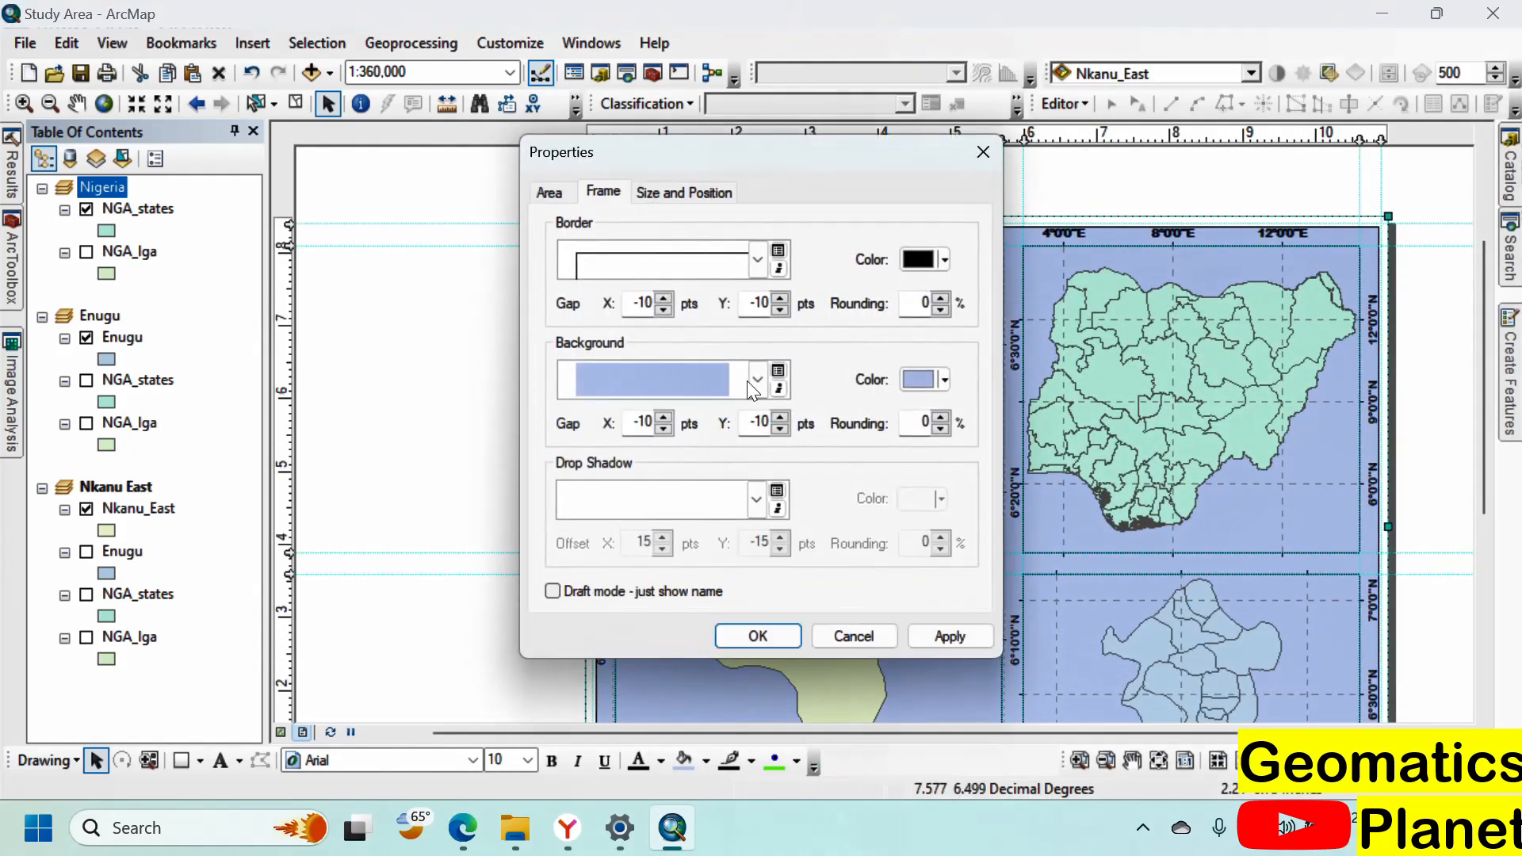
{"action": "left_click", "coordinate": [756, 380]}
{"action": "left_click", "coordinate": [519, 415]}
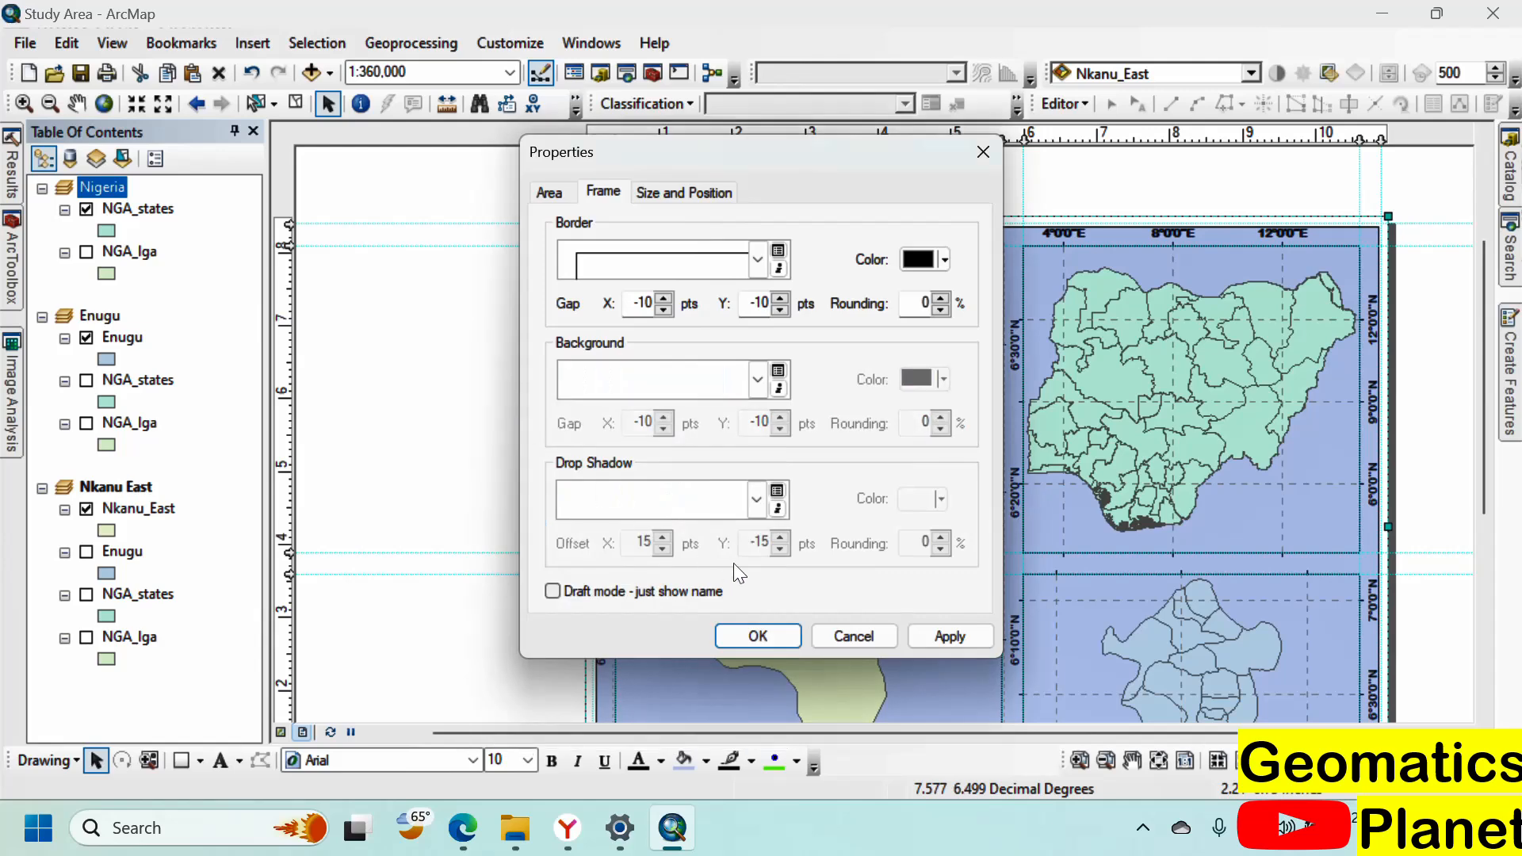
{"action": "left_click", "coordinate": [758, 636]}
Step: Set the neatline border's X and Y gaps to 0 pts
{"action": "scroll", "coordinate": [634, 207], "scroll_direction": "up", "scroll_amount": 2}
{"action": "scroll", "coordinate": [619, 230], "scroll_direction": "up", "scroll_amount": 2}
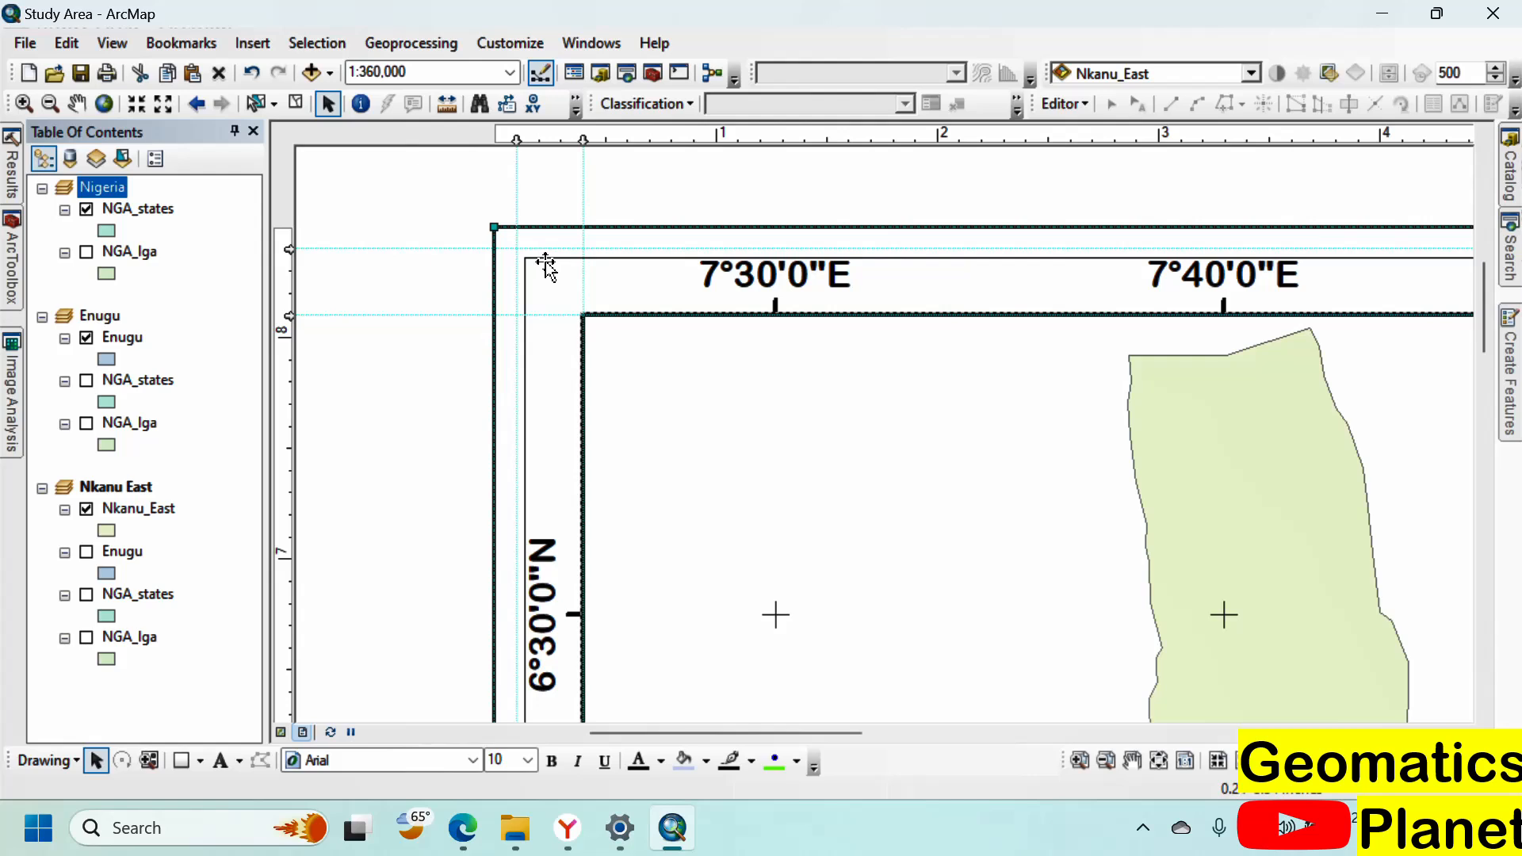
{"action": "right_click", "coordinate": [557, 293]}
{"action": "left_click", "coordinate": [603, 721]}
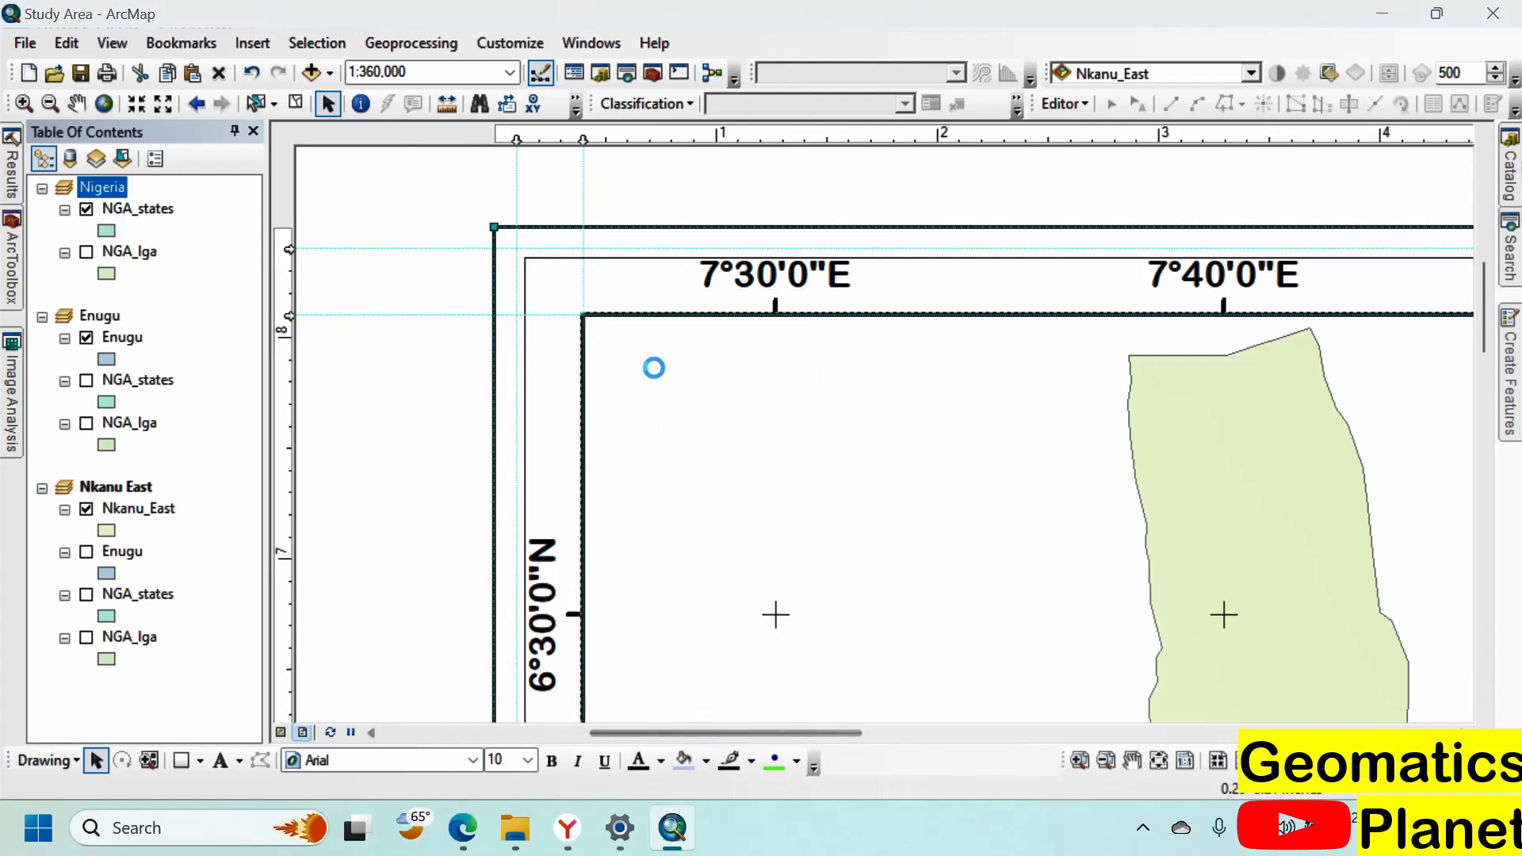
{"action": "double_click", "coordinate": [634, 307]}
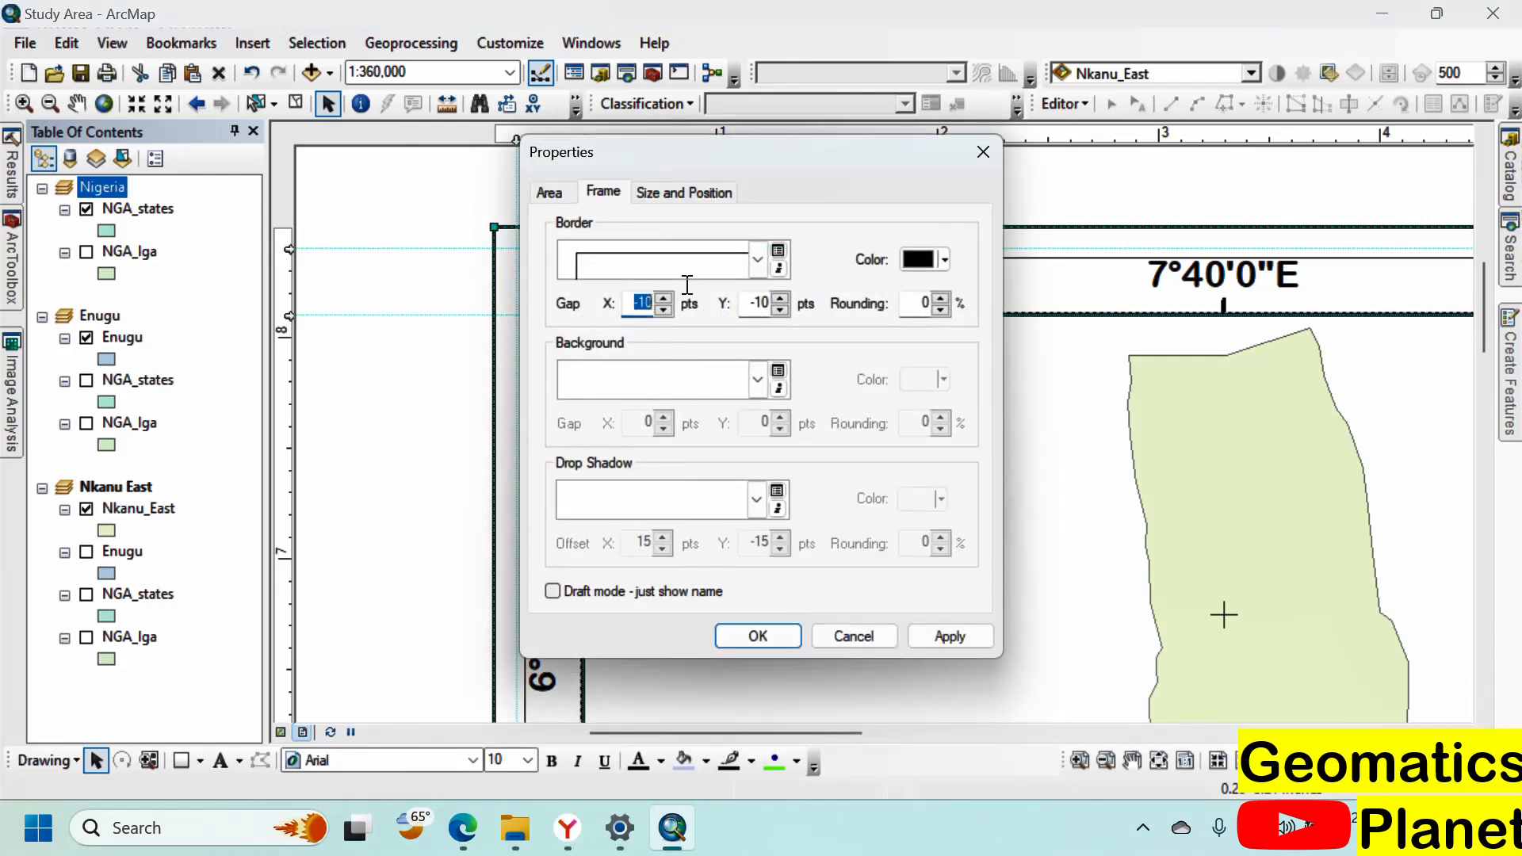
{"action": "type", "text": "0"}
{"action": "double_click", "coordinate": [760, 304]}
{"action": "type", "text": "0"}
{"action": "left_click", "coordinate": [781, 635]}
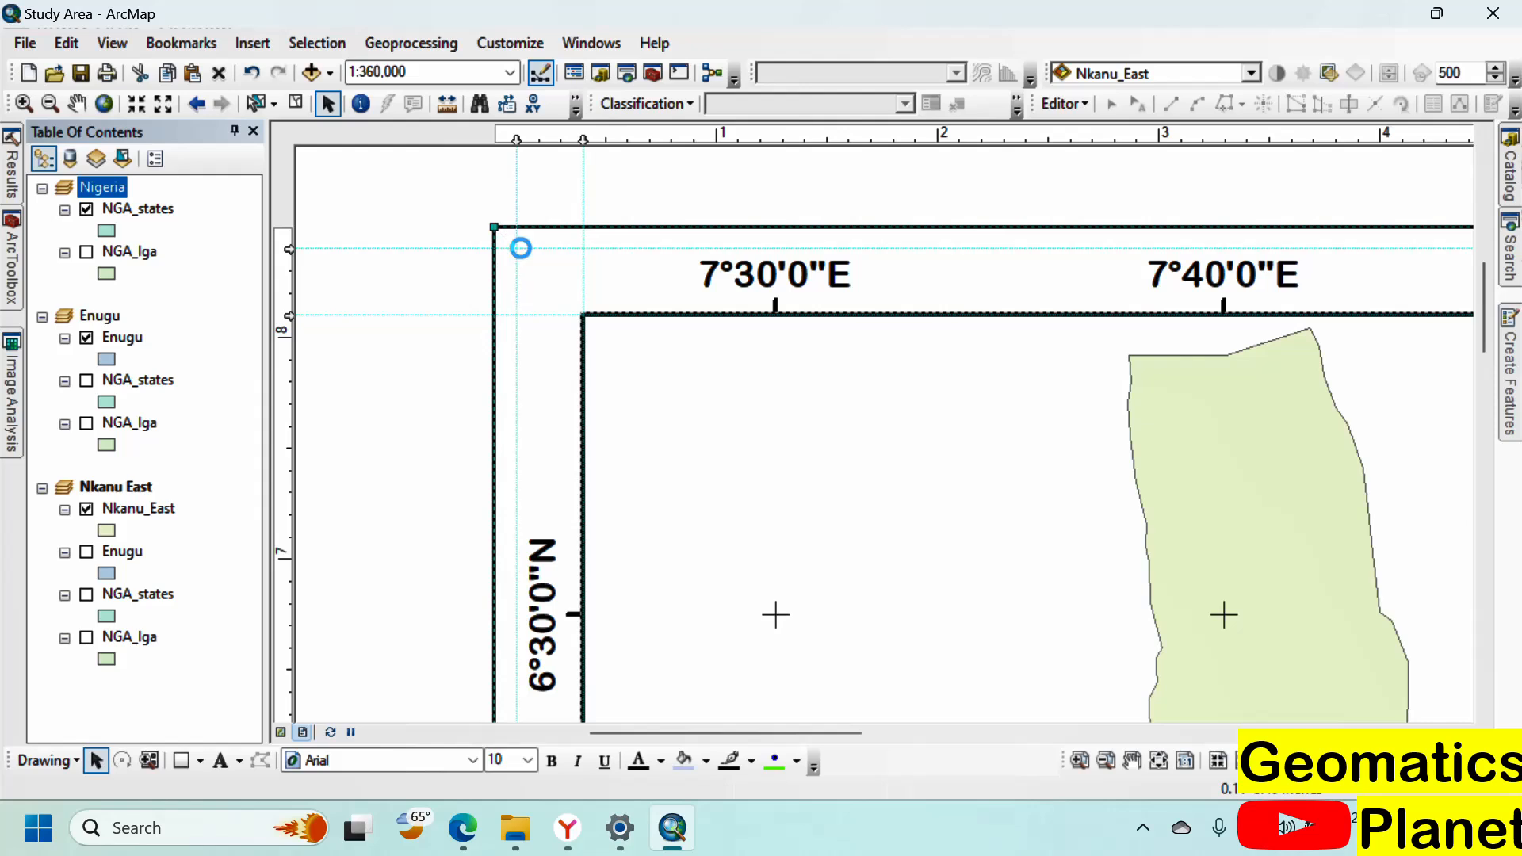
Step: Resize the neatline by its upper-left and lower-right corners to fit the outer guide lines
{"action": "left_click_drag", "start_coordinate": [495, 232], "coordinate": [517, 204]}
{"action": "scroll", "coordinate": [515, 197], "scroll_direction": "down", "scroll_amount": 2}
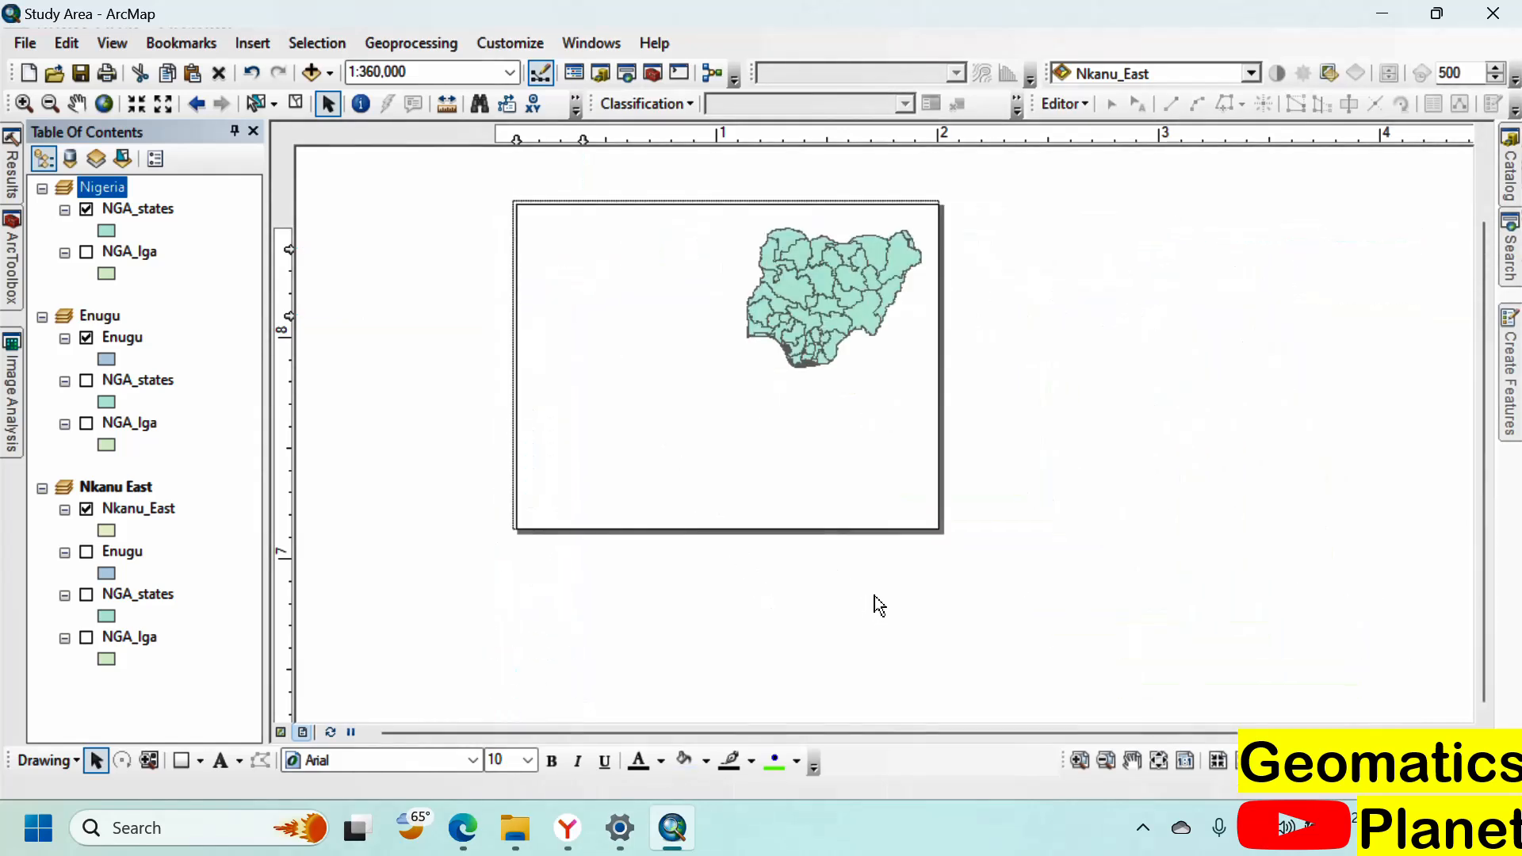
{"action": "scroll", "coordinate": [924, 533], "scroll_direction": "up", "scroll_amount": 4}
{"action": "left_click_drag", "start_coordinate": [997, 561], "coordinate": [965, 559]}
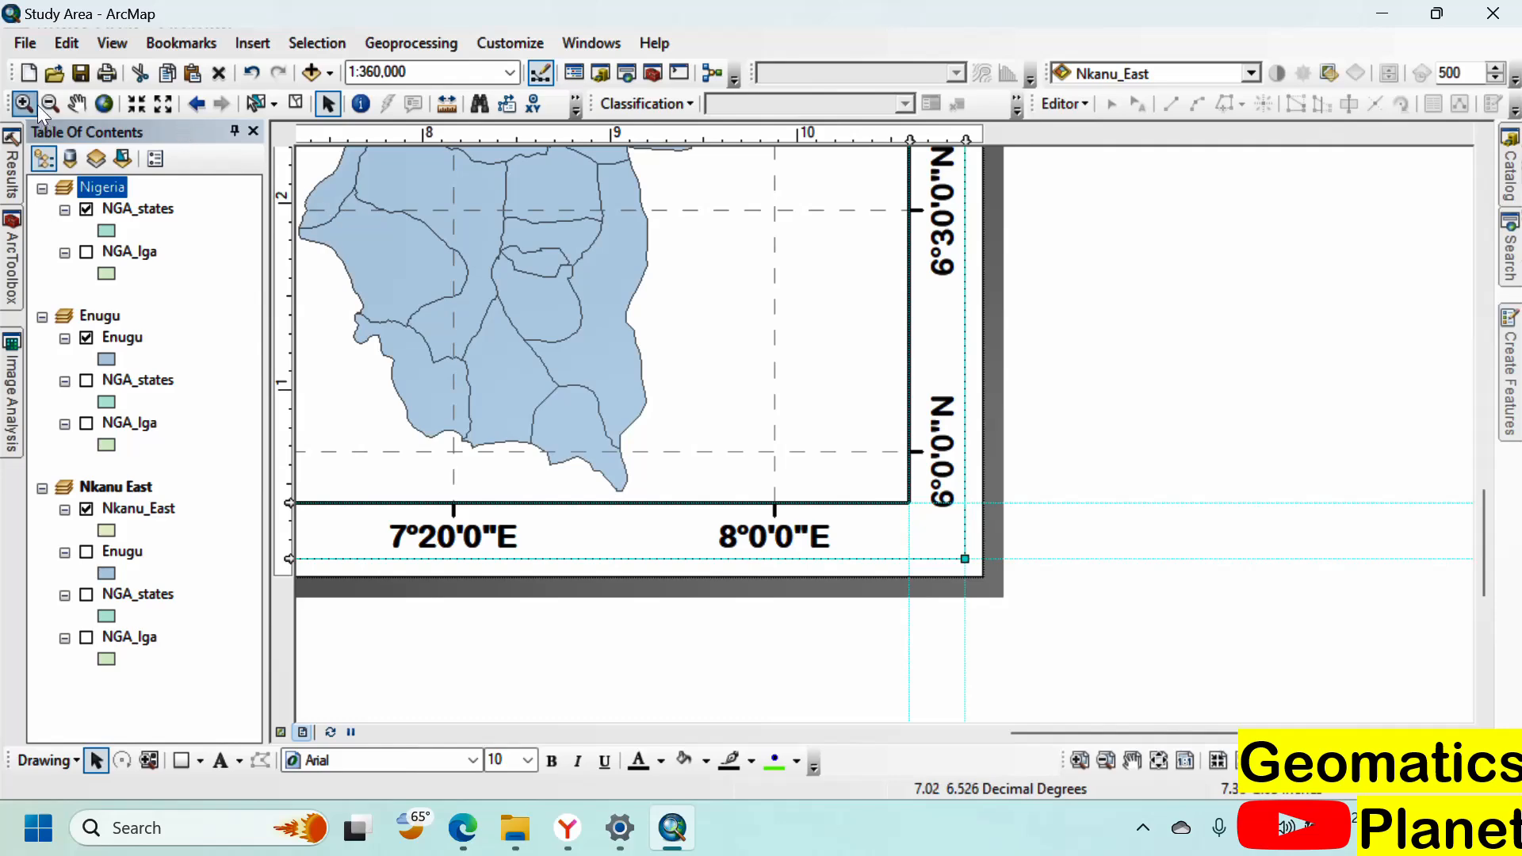
Step: Export the layout again as a PDF, overwriting the existing Nkanu East file in the Map folder
{"action": "left_click", "coordinate": [35, 44]}
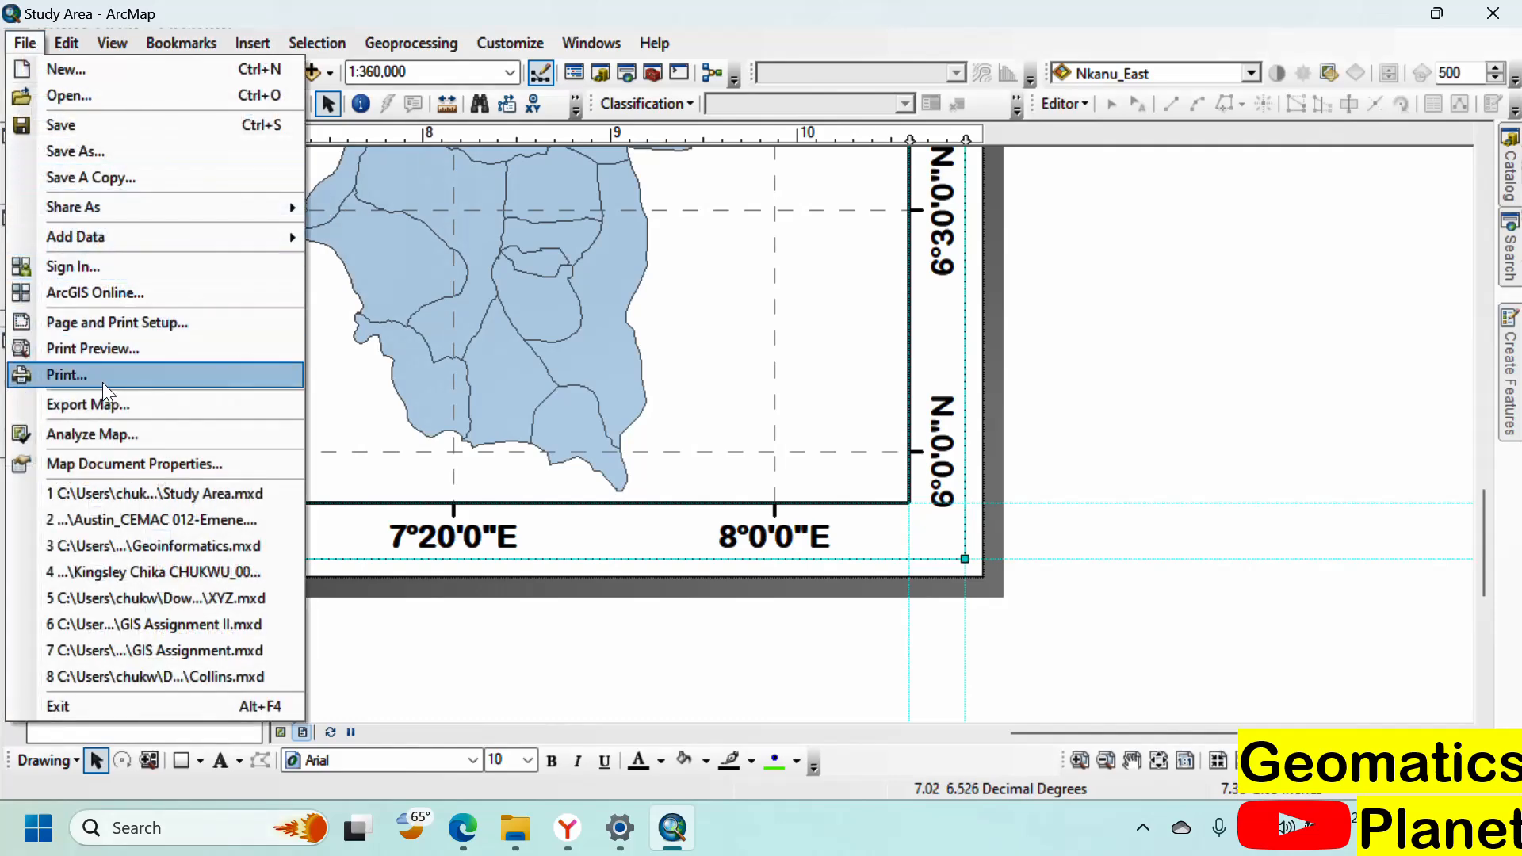
{"action": "left_click", "coordinate": [413, 393]}
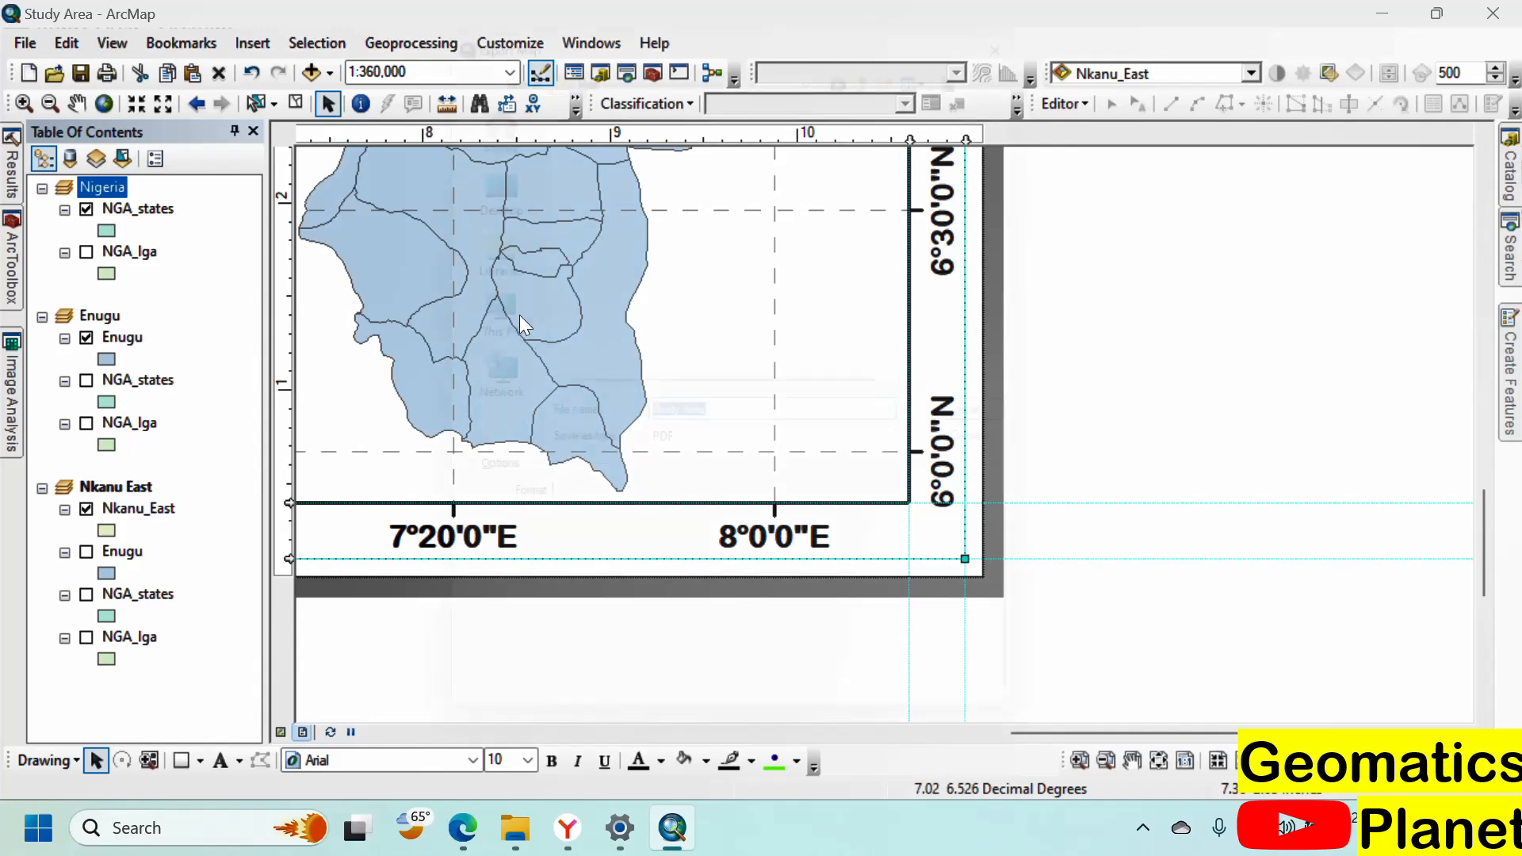
{"action": "left_click", "coordinate": [634, 120]}
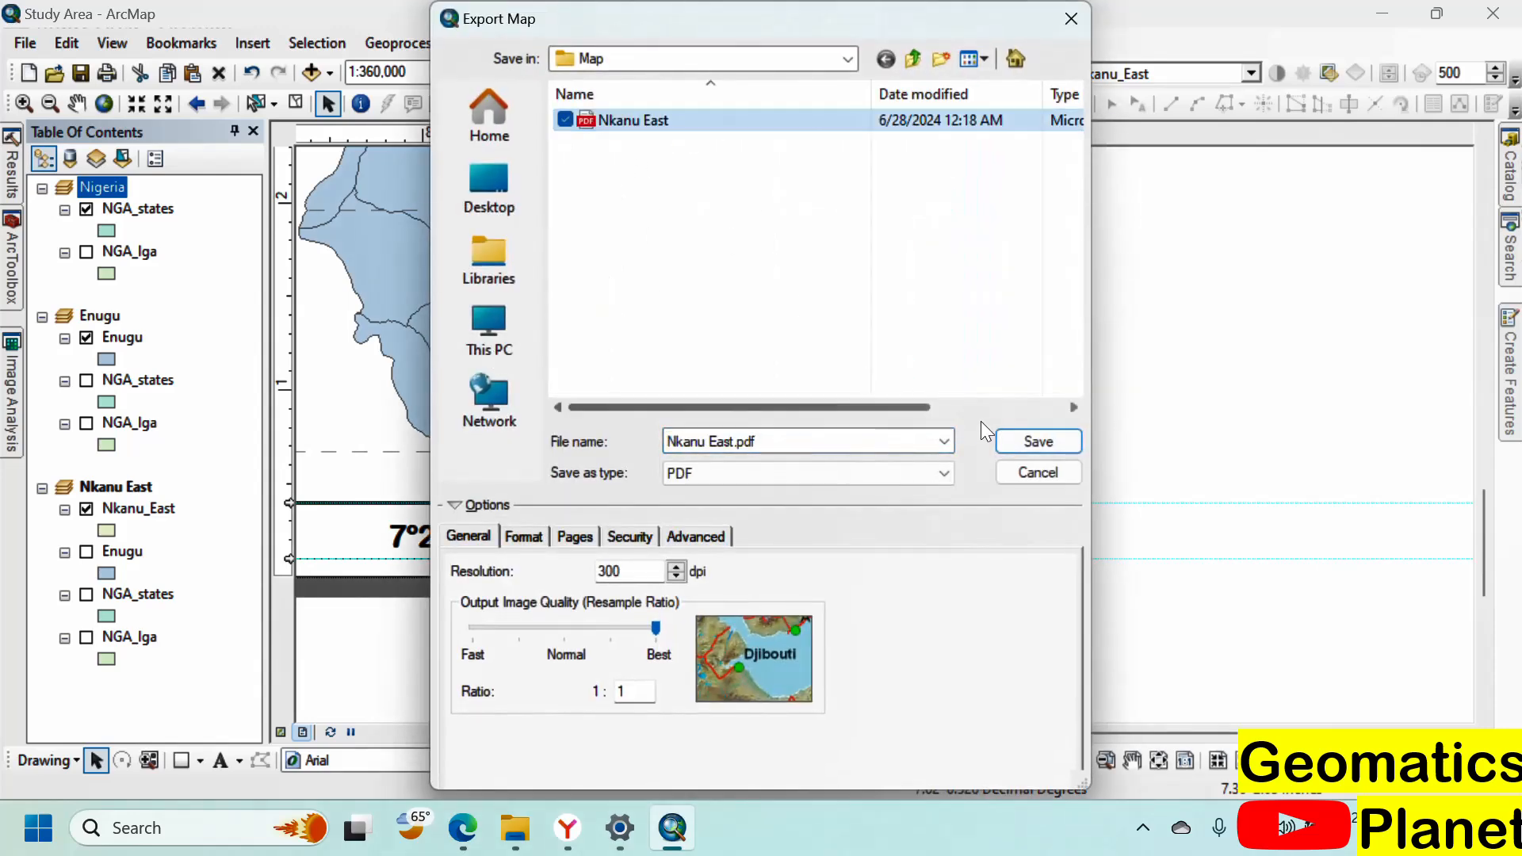
{"action": "left_click", "coordinate": [1035, 441]}
{"action": "left_click", "coordinate": [820, 413]}
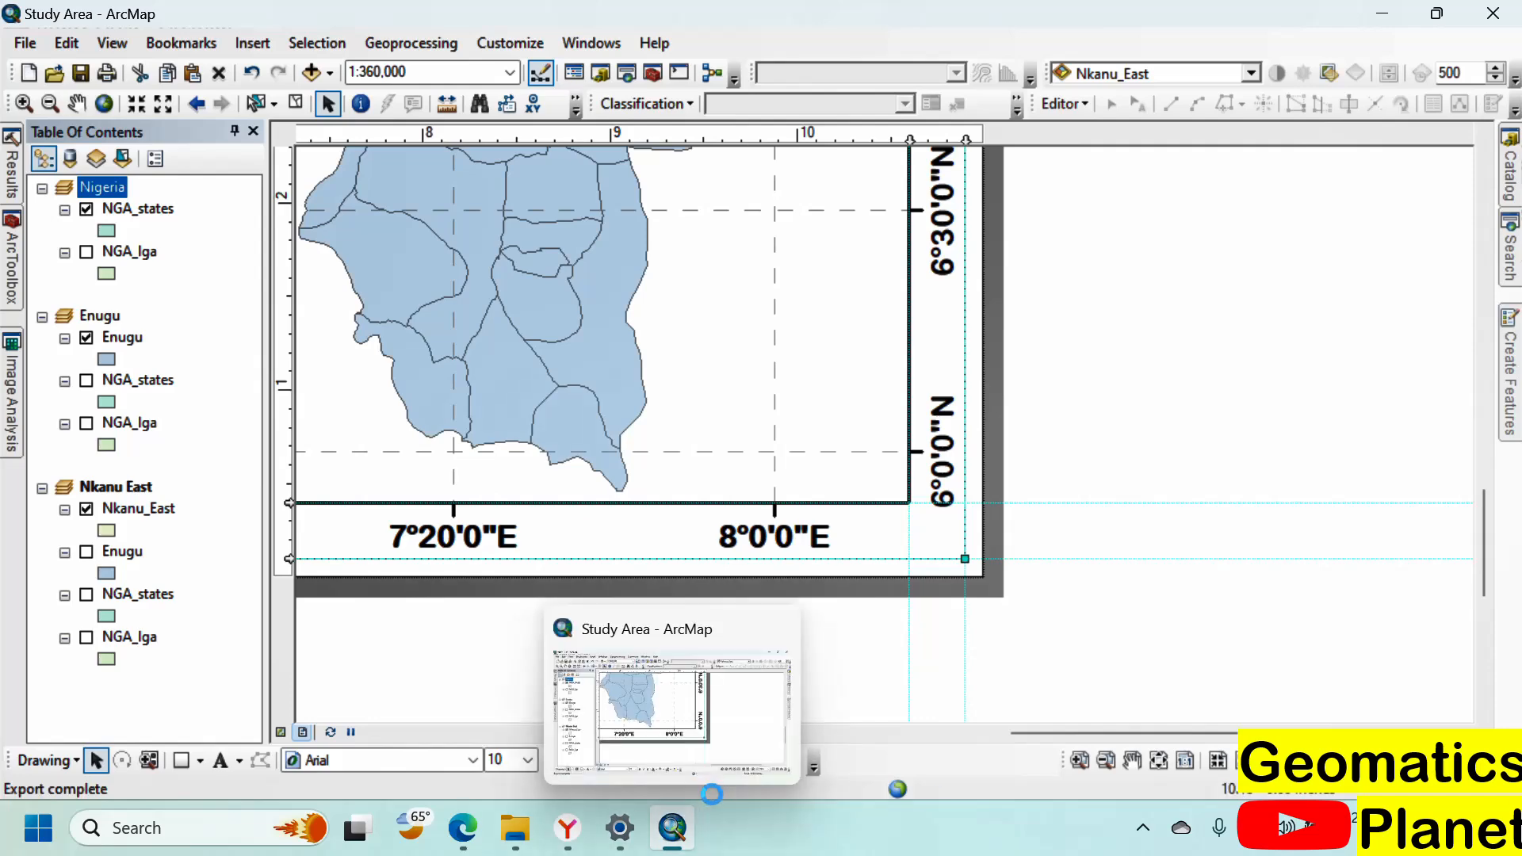
Step: Switch to Edge, reload Nkanu East.pdf and examine the neatline around the whole page
{"action": "left_click", "coordinate": [479, 829]}
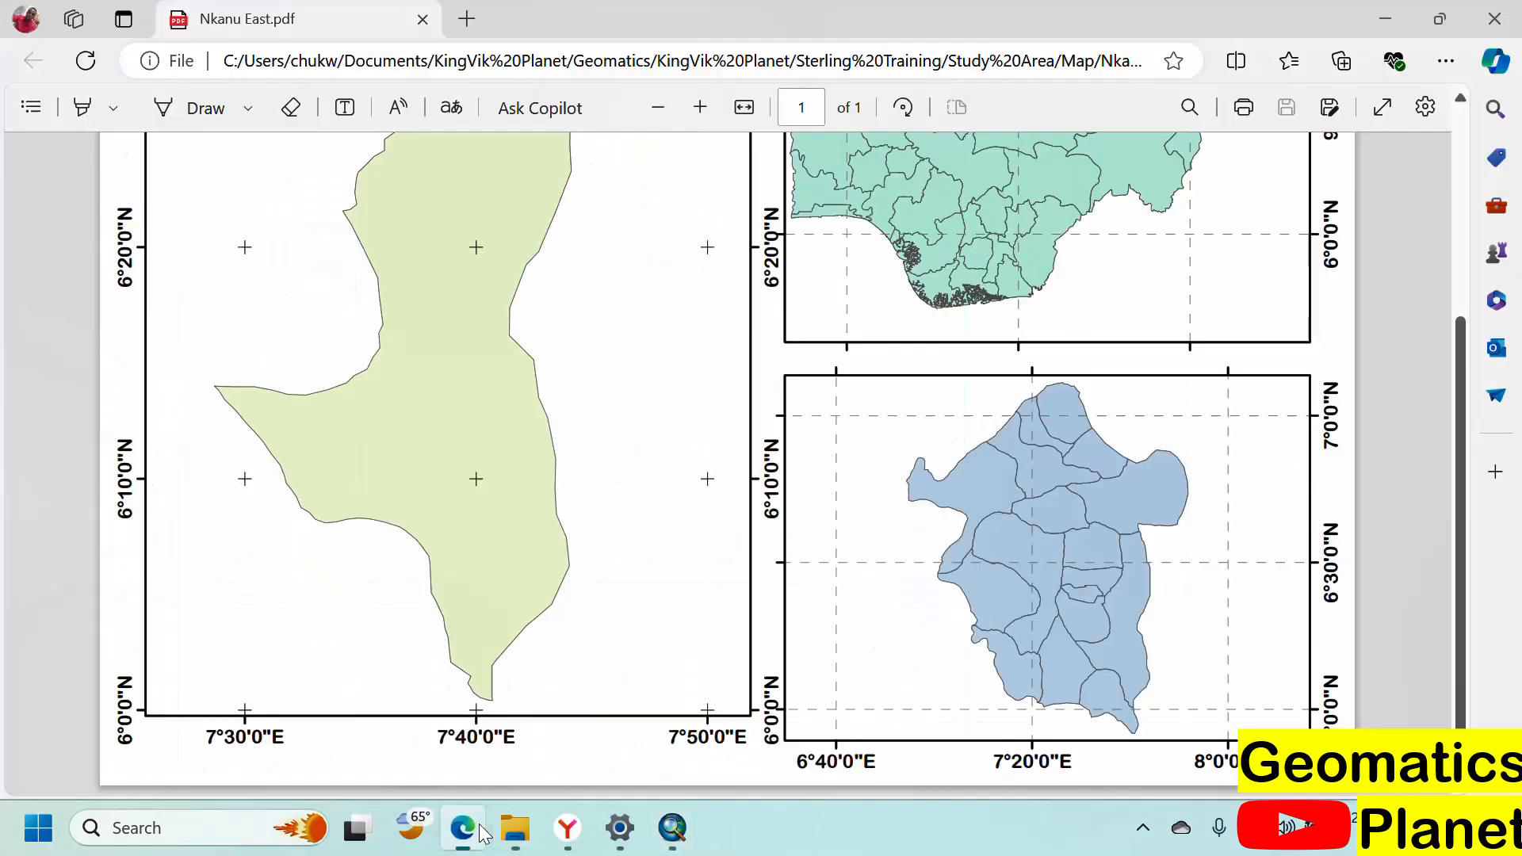
{"action": "left_click", "coordinate": [85, 64]}
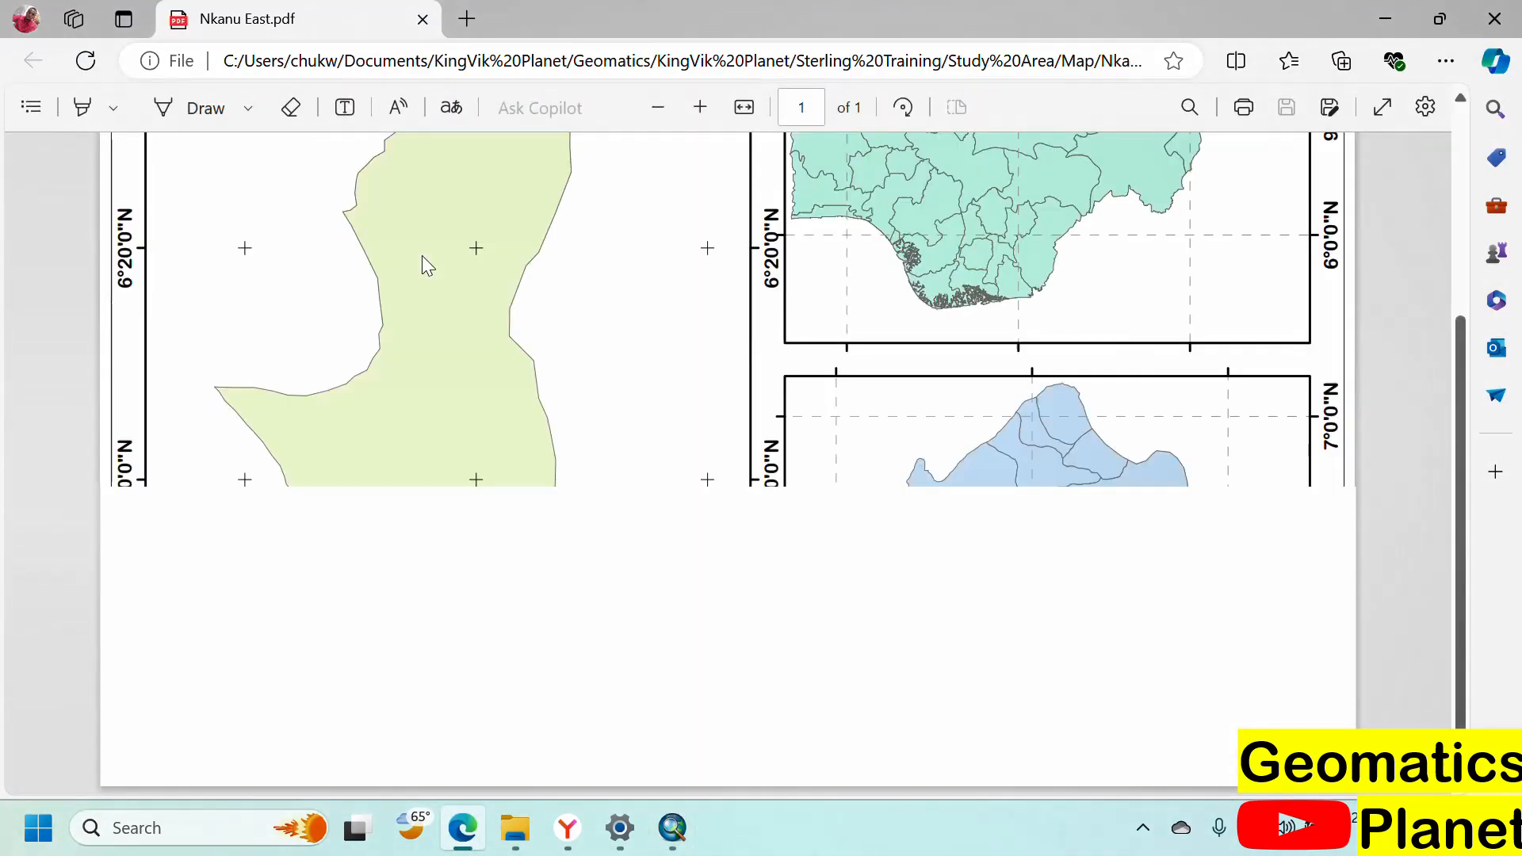
{"action": "scroll", "coordinate": [1203, 547], "scroll_direction": "up", "scroll_amount": 4}
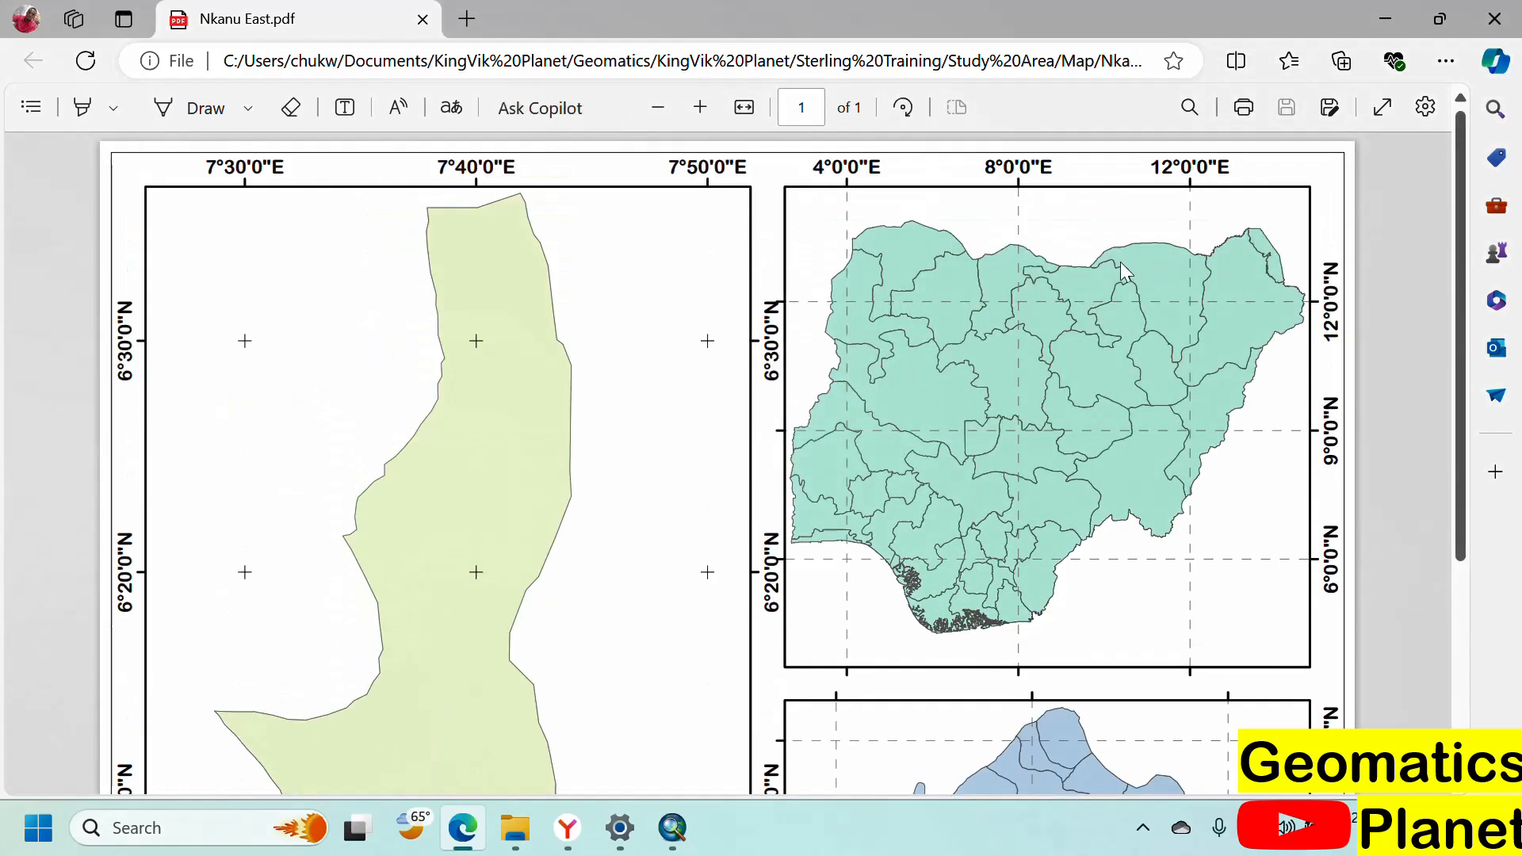
{"action": "scroll", "coordinate": [1121, 262], "scroll_direction": "down", "scroll_amount": 4}
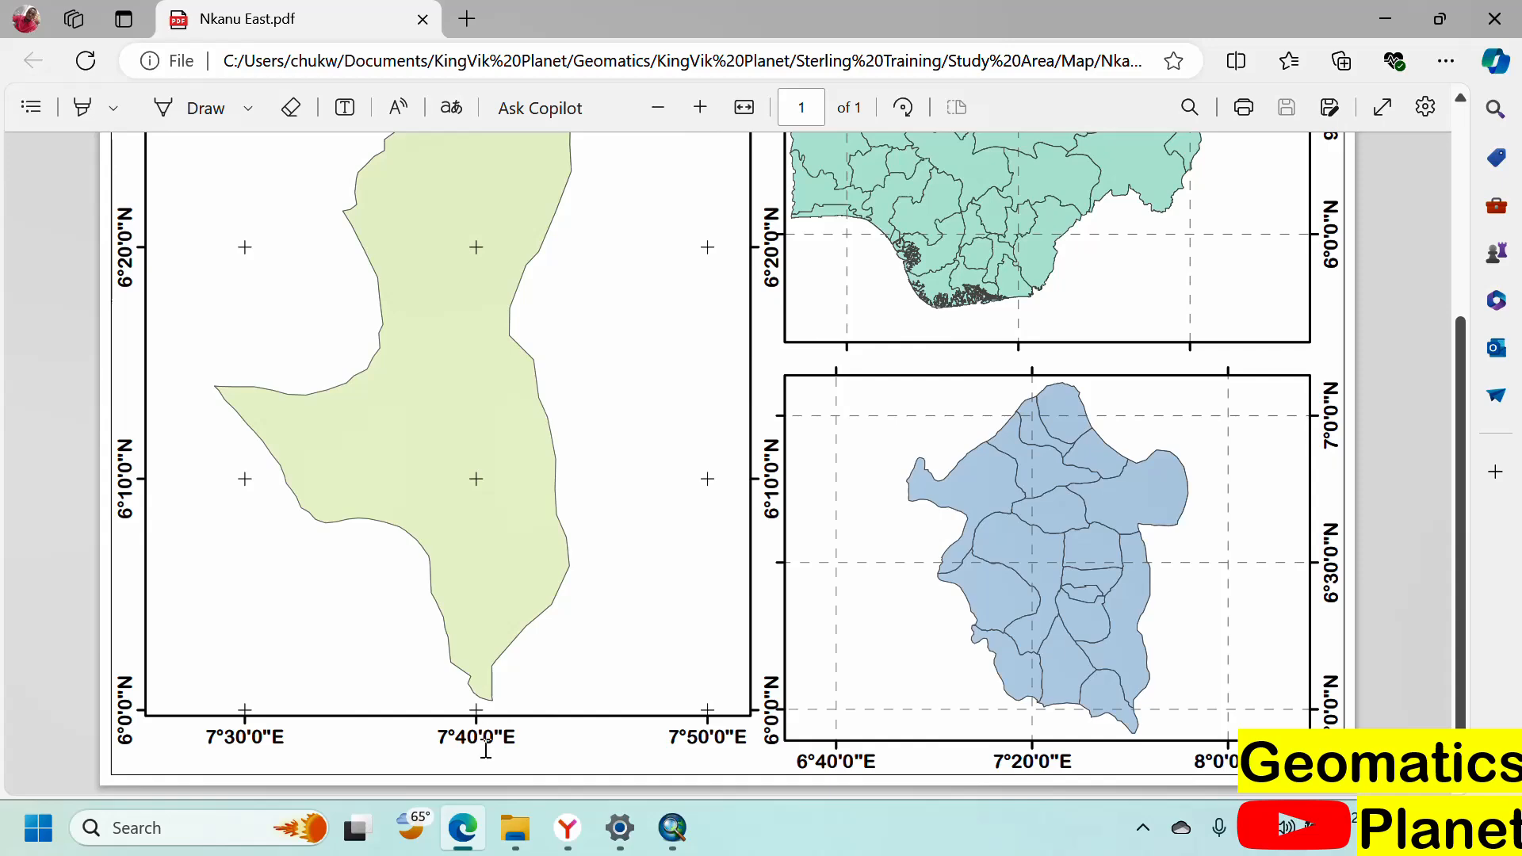
Step: Switch to ArcMap and extend the Nkanu East data frame's lower edge down to the guide line aligned with the Enugu frame
{"action": "left_click", "coordinate": [672, 828]}
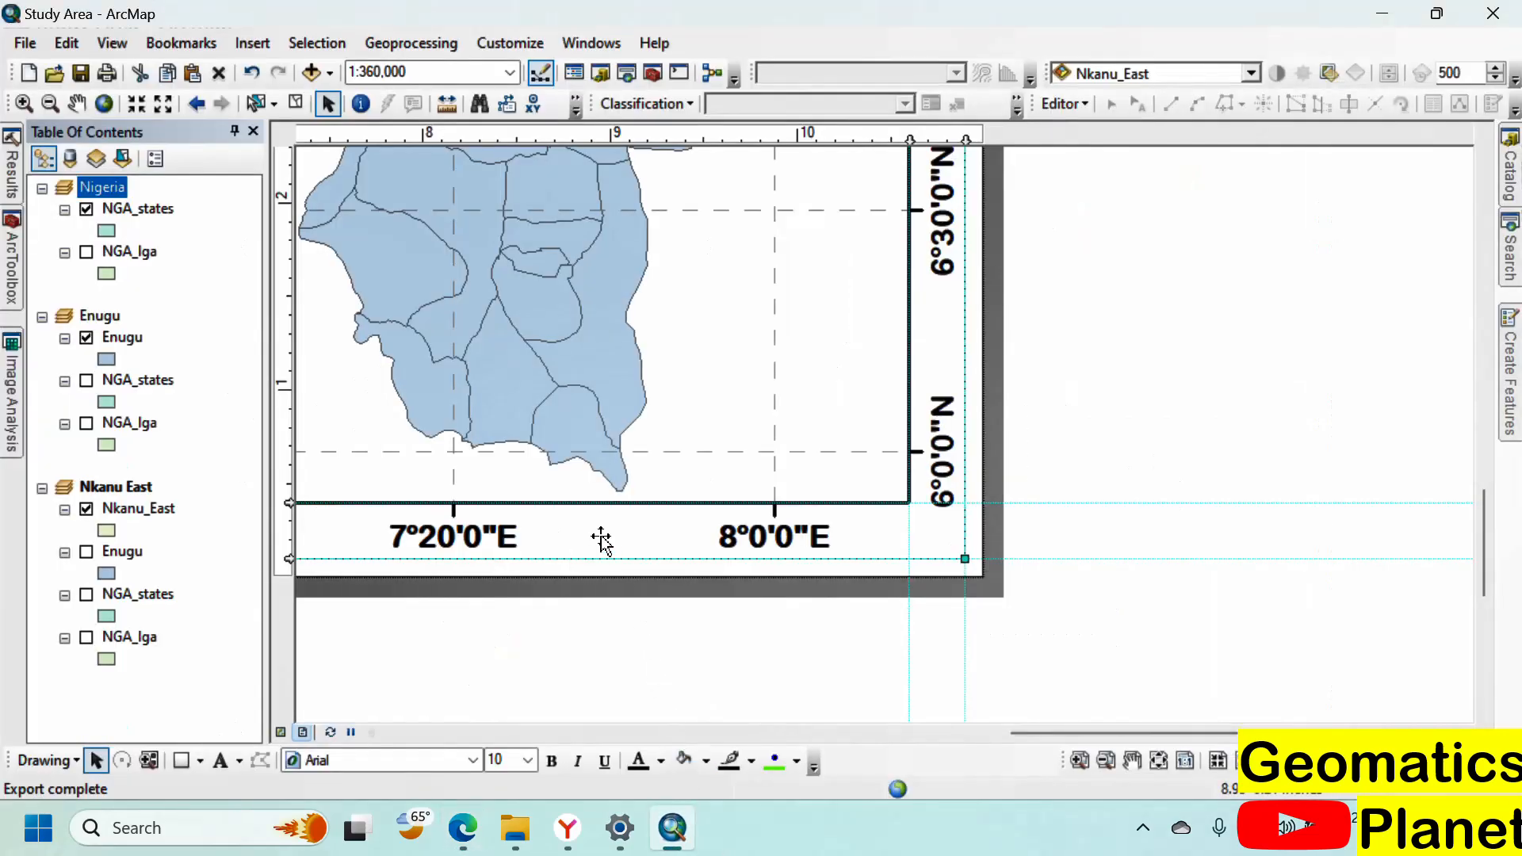
{"action": "scroll", "coordinate": [1113, 512], "scroll_direction": "down", "scroll_amount": 2}
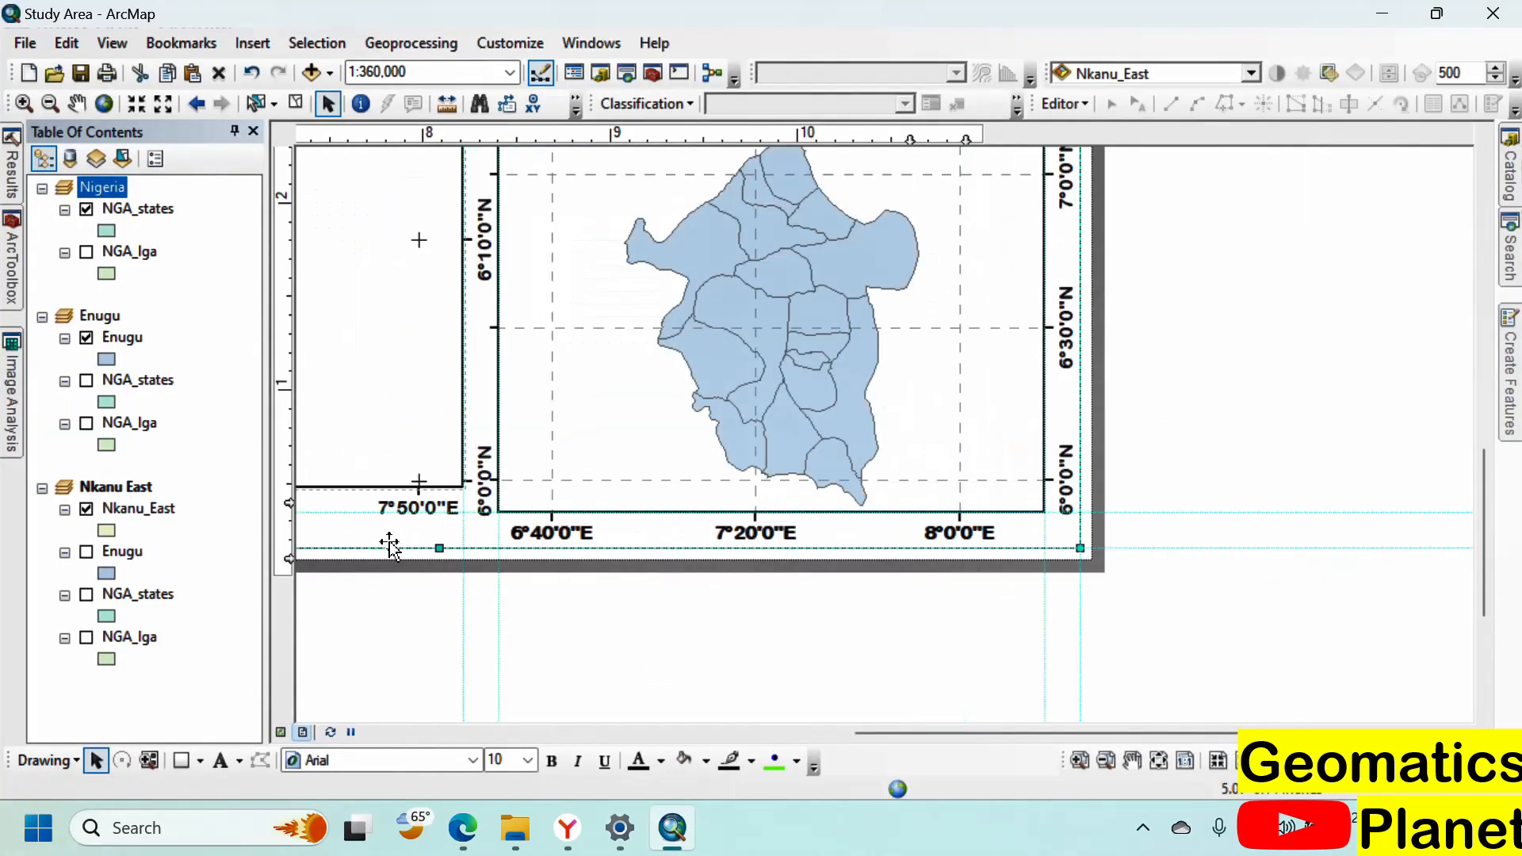
{"action": "scroll", "coordinate": [1295, 568], "scroll_direction": "down", "scroll_amount": 3}
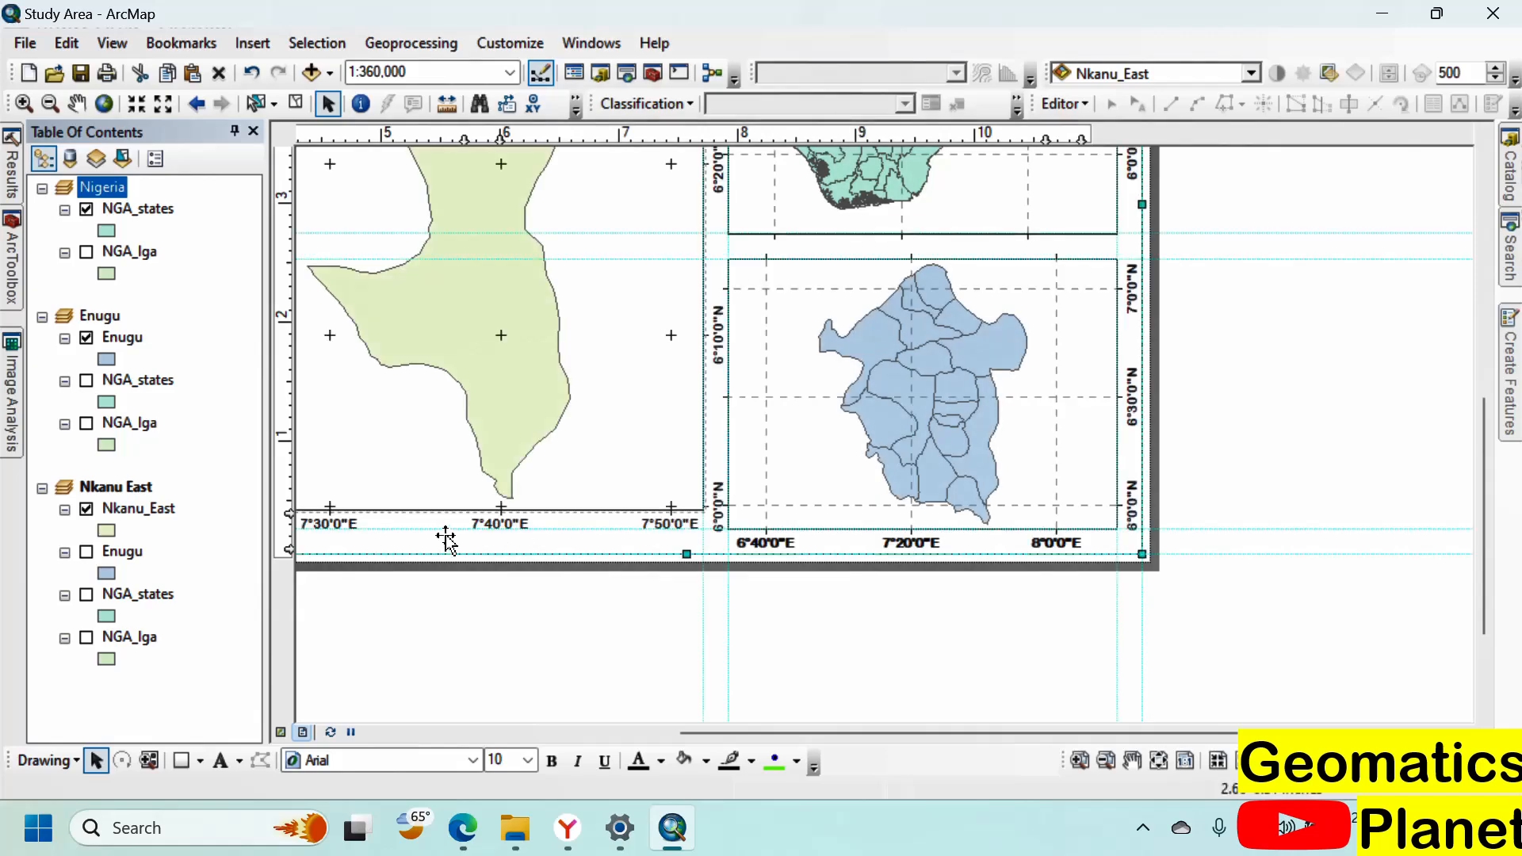
{"action": "scroll", "coordinate": [783, 533], "scroll_direction": "down", "scroll_amount": 2}
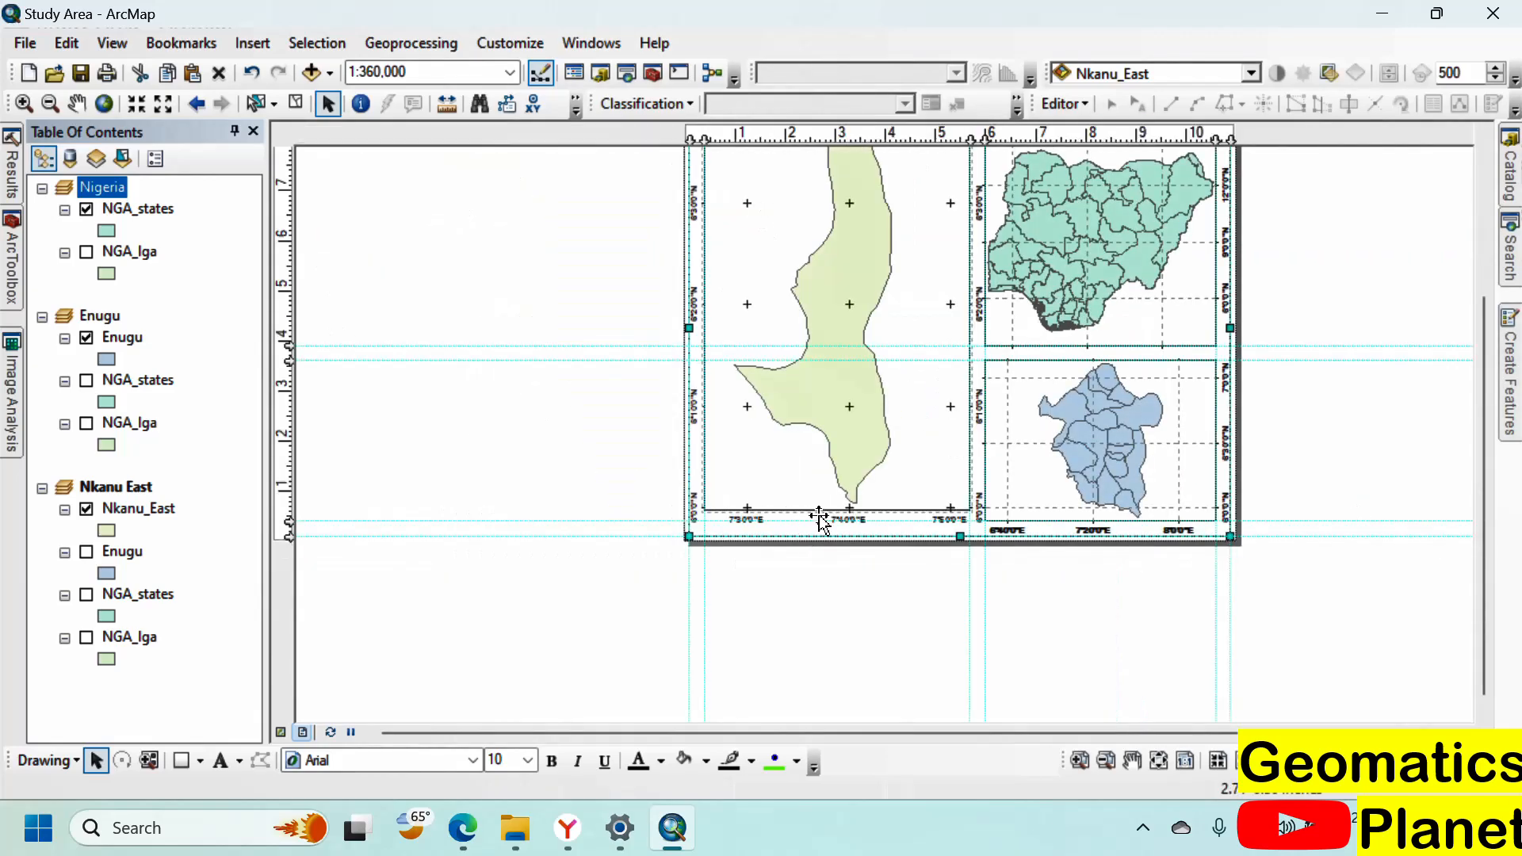
{"action": "scroll", "coordinate": [808, 529], "scroll_direction": "up", "scroll_amount": 4}
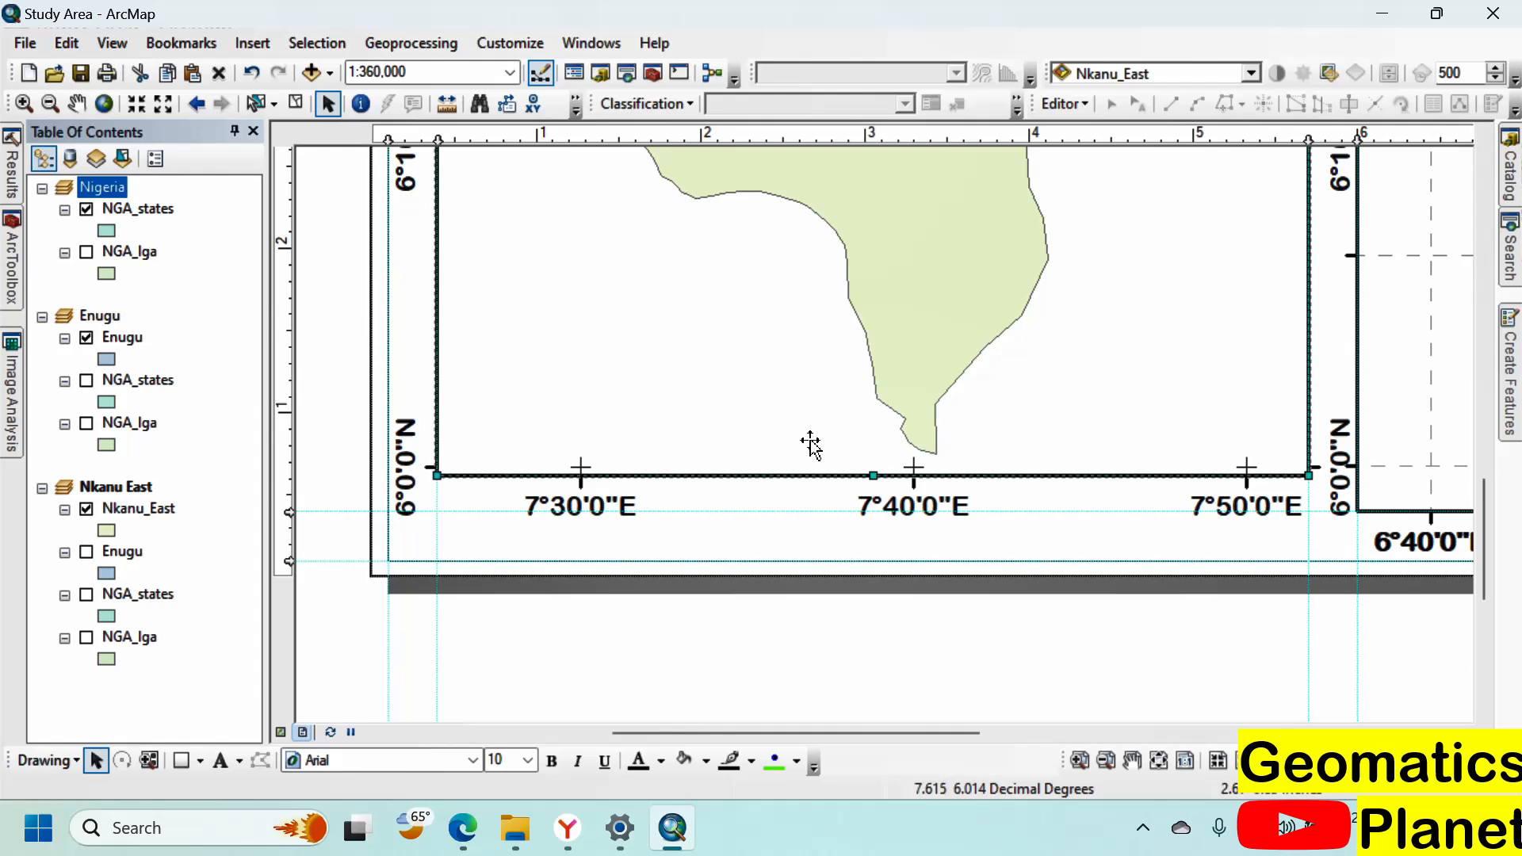
{"action": "left_click", "coordinate": [873, 474]}
{"action": "left_click_drag", "start_coordinate": [874, 474], "coordinate": [873, 512]}
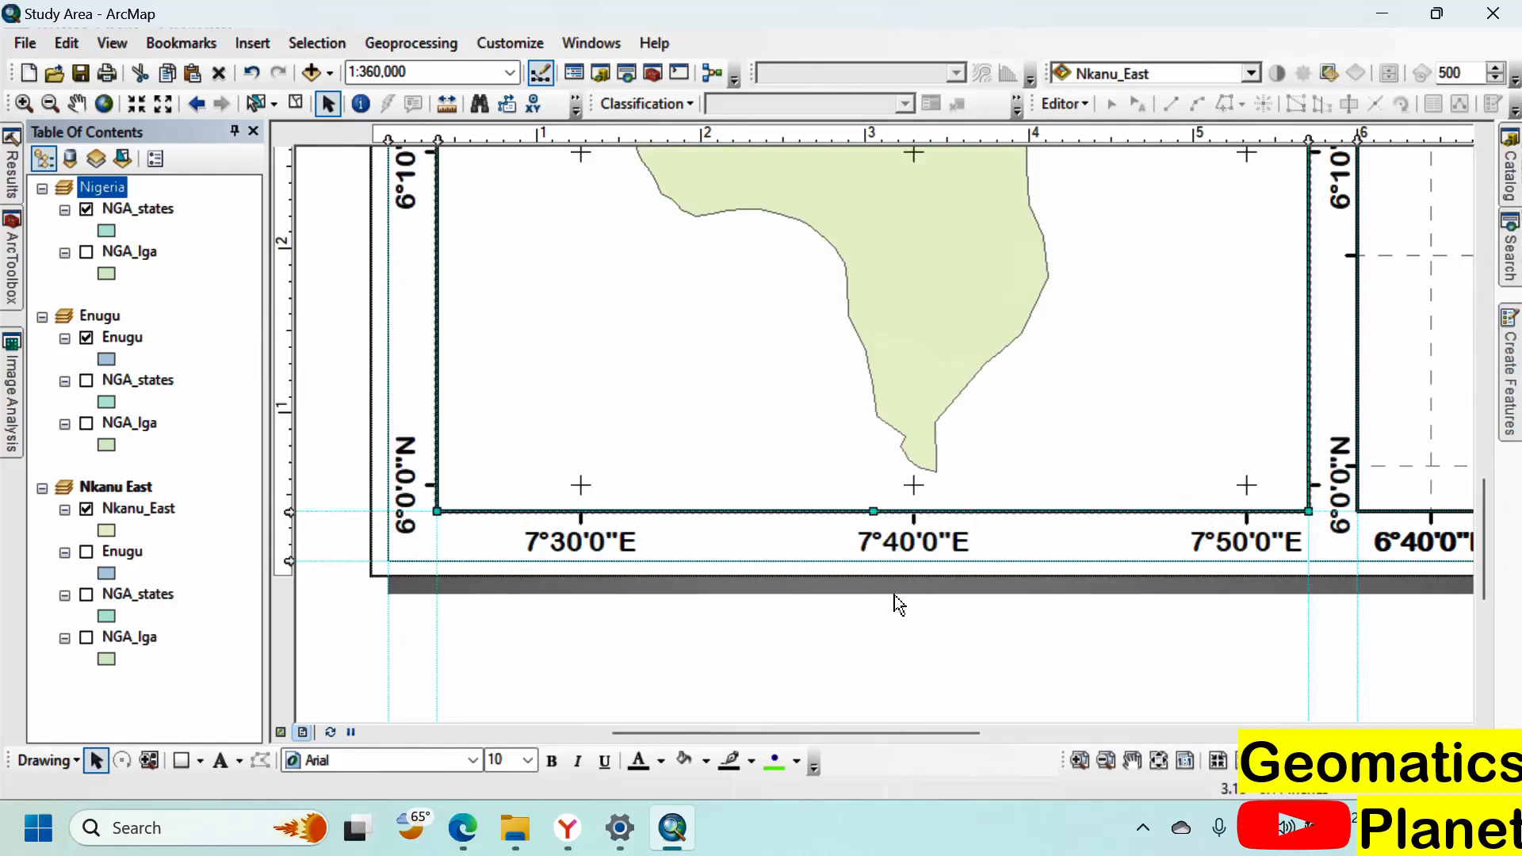
{"action": "left_click", "coordinate": [1159, 760]}
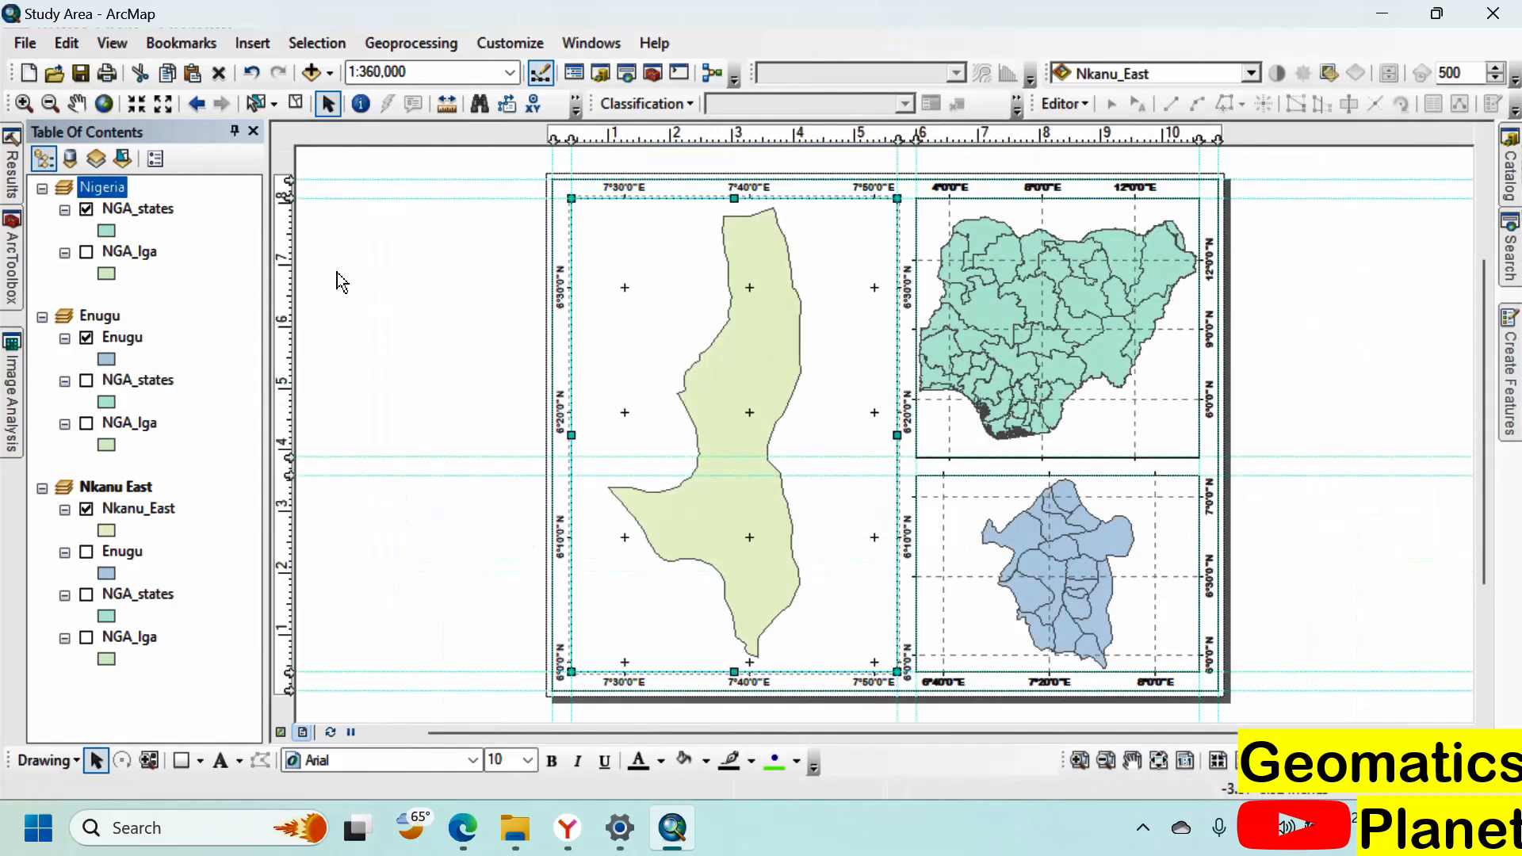
Step: Insert a Scale Line 2 scale bar for the Nkanu East data frame and place it near the frame's lower-left corner
{"action": "left_click", "coordinate": [387, 255]}
{"action": "left_click", "coordinate": [253, 43]}
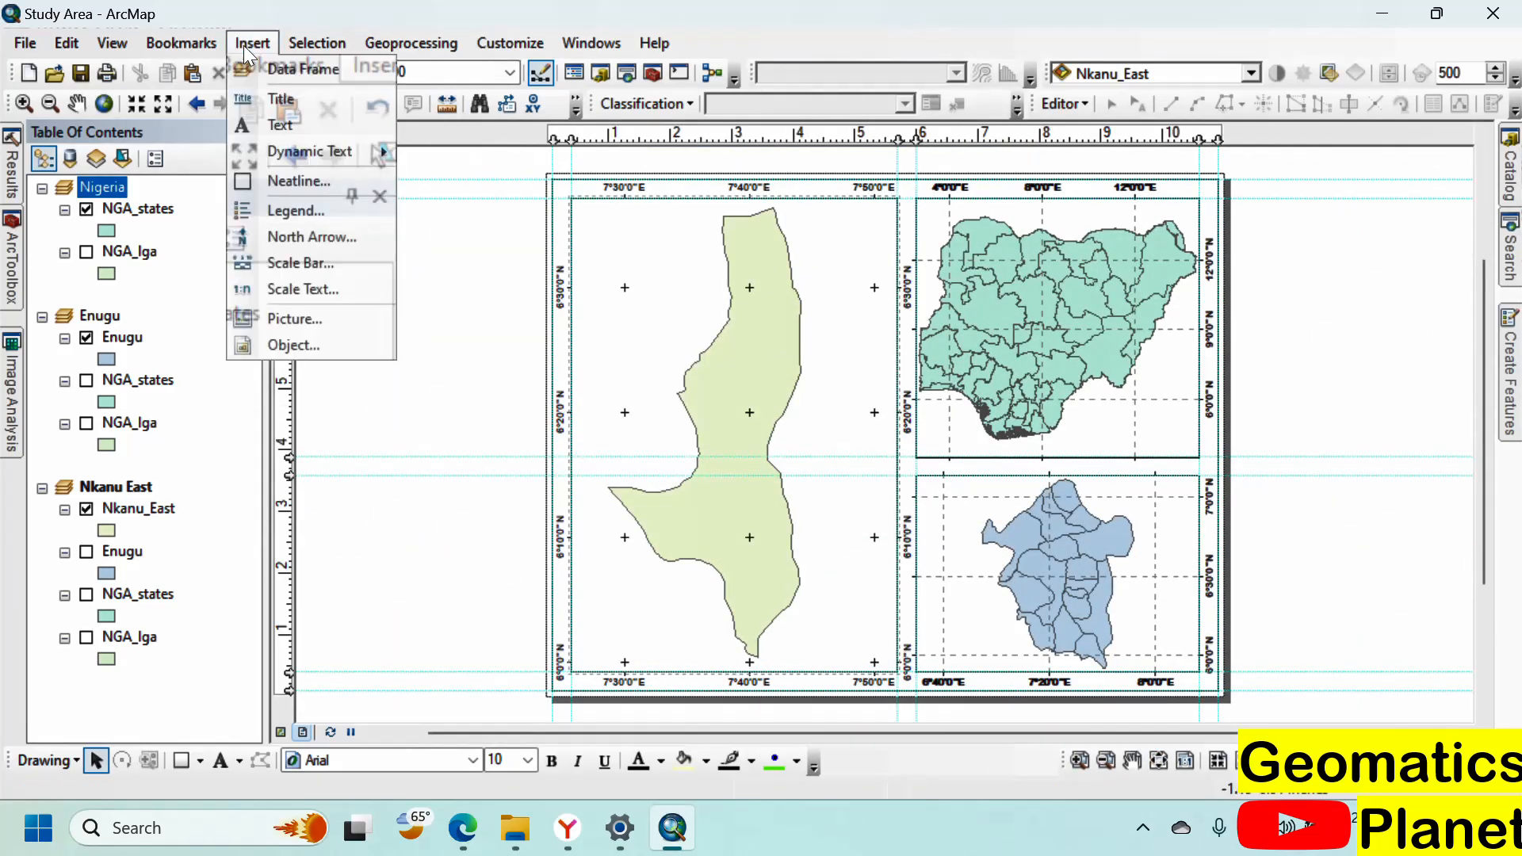
{"action": "left_click", "coordinate": [655, 272]}
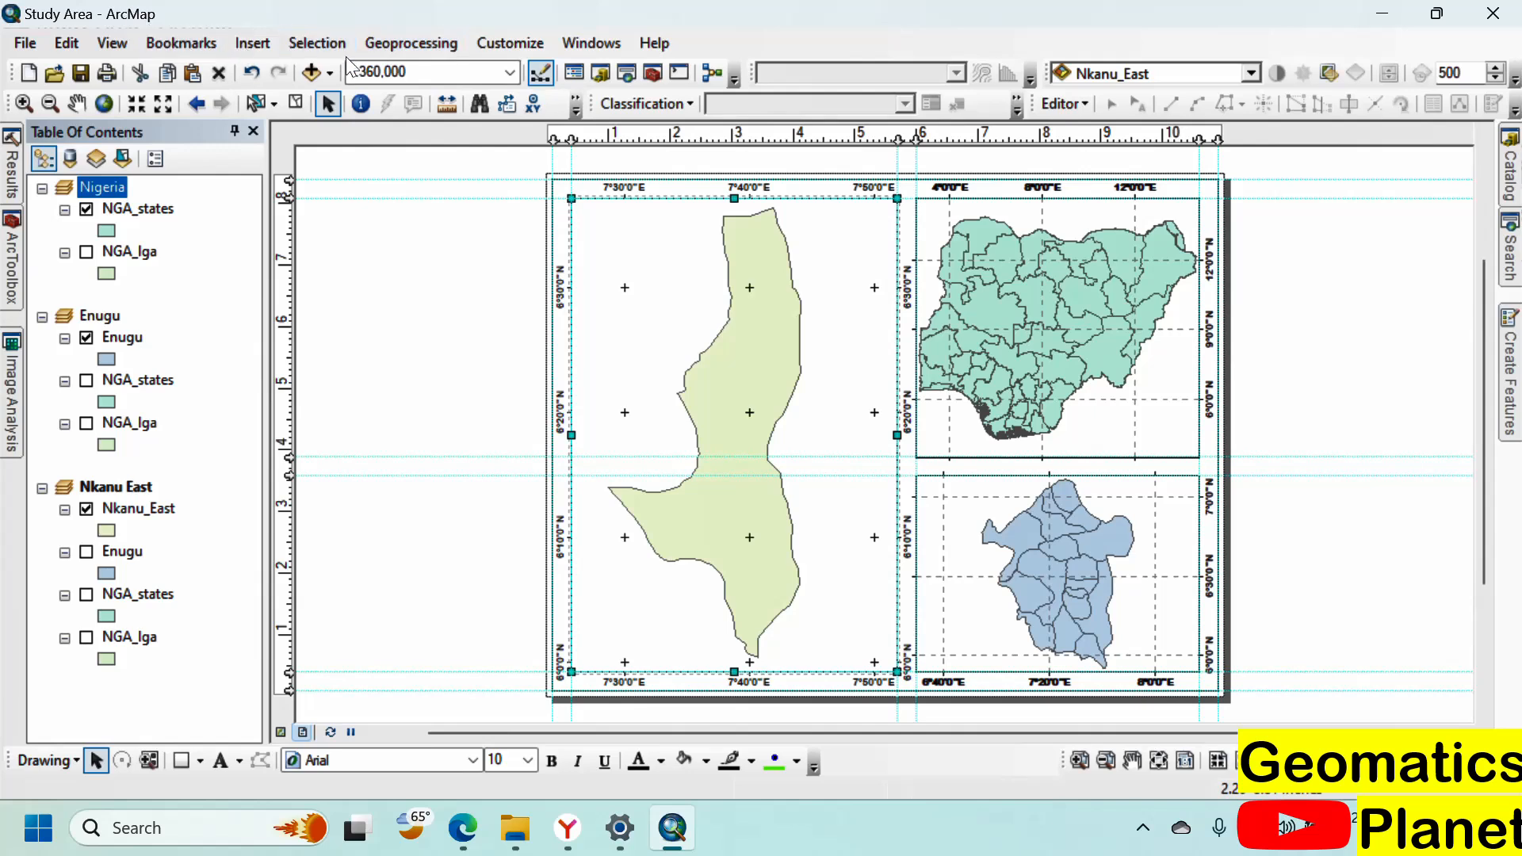
{"action": "left_click", "coordinate": [255, 44]}
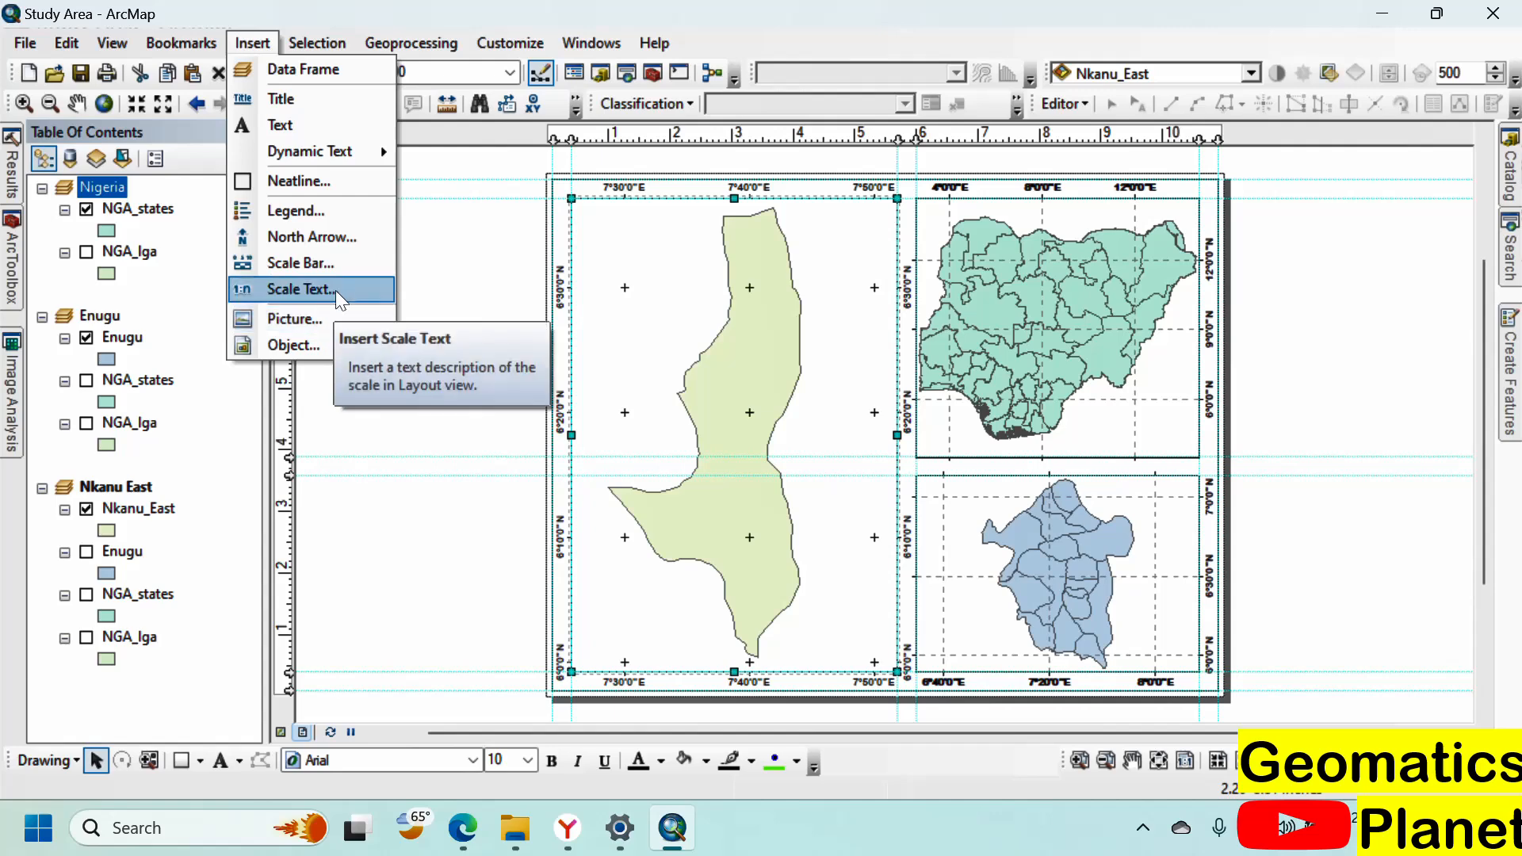
{"action": "left_click", "coordinate": [340, 268]}
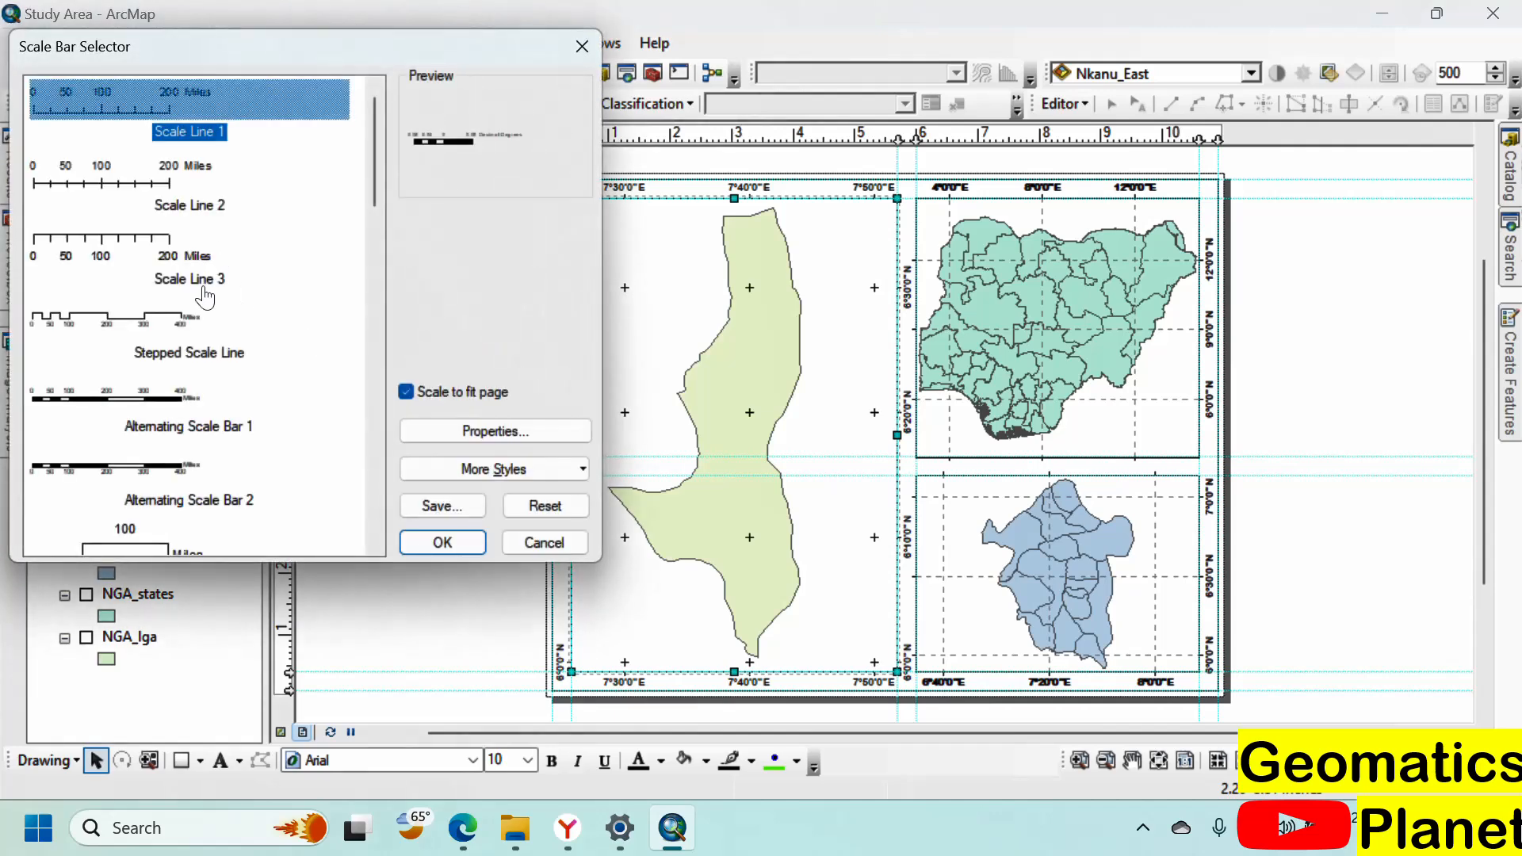
{"action": "left_click", "coordinate": [82, 178]}
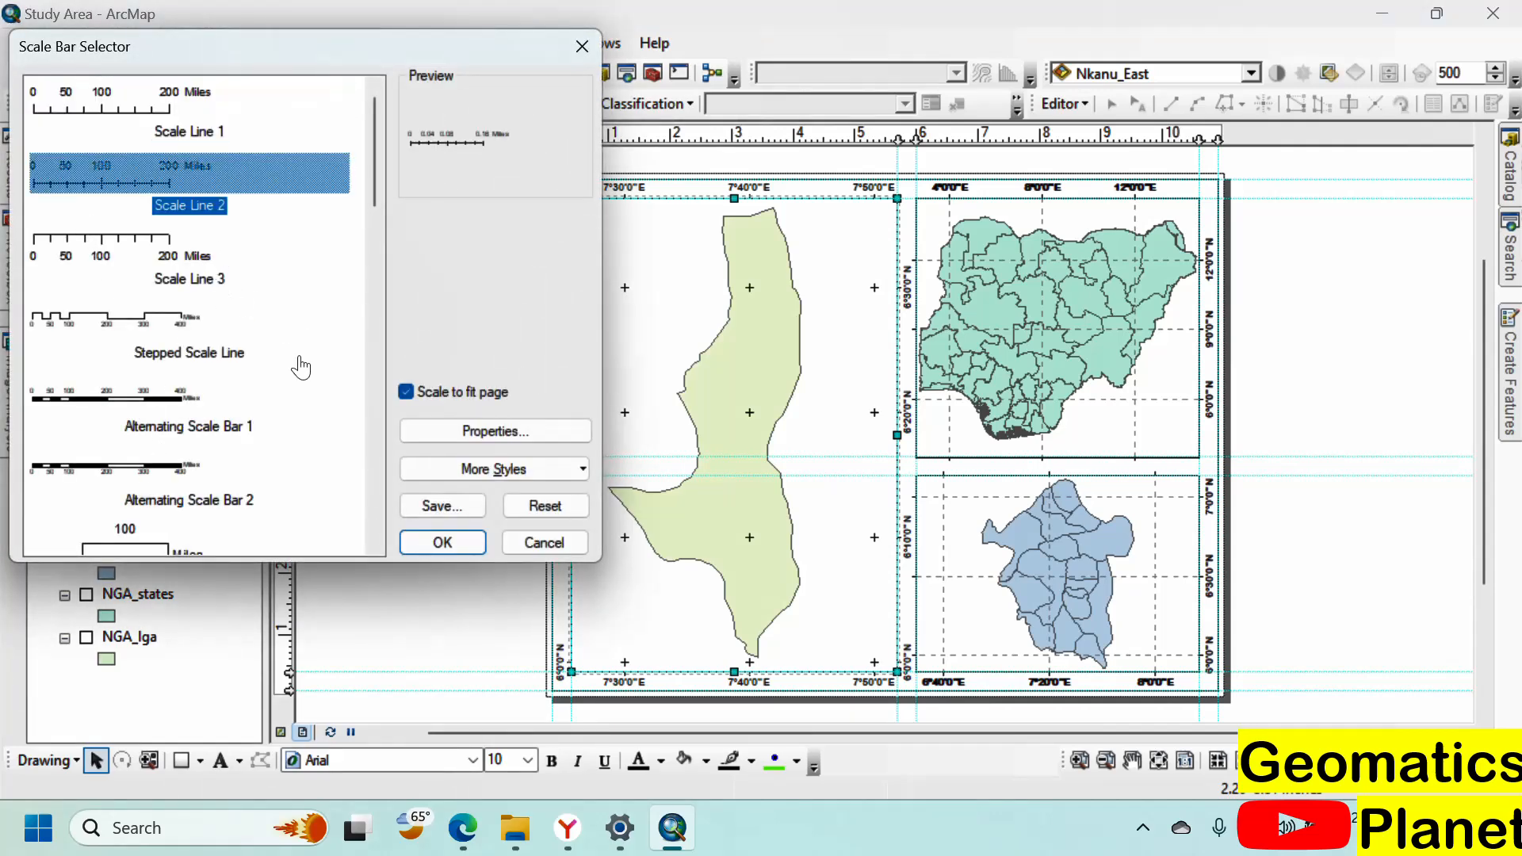
{"action": "left_click", "coordinate": [475, 544]}
{"action": "left_click_drag", "start_coordinate": [931, 441], "coordinate": [717, 637]}
Step: Set the scale bar's division units to Meters
{"action": "scroll", "coordinate": [664, 664], "scroll_direction": "down", "scroll_amount": 3}
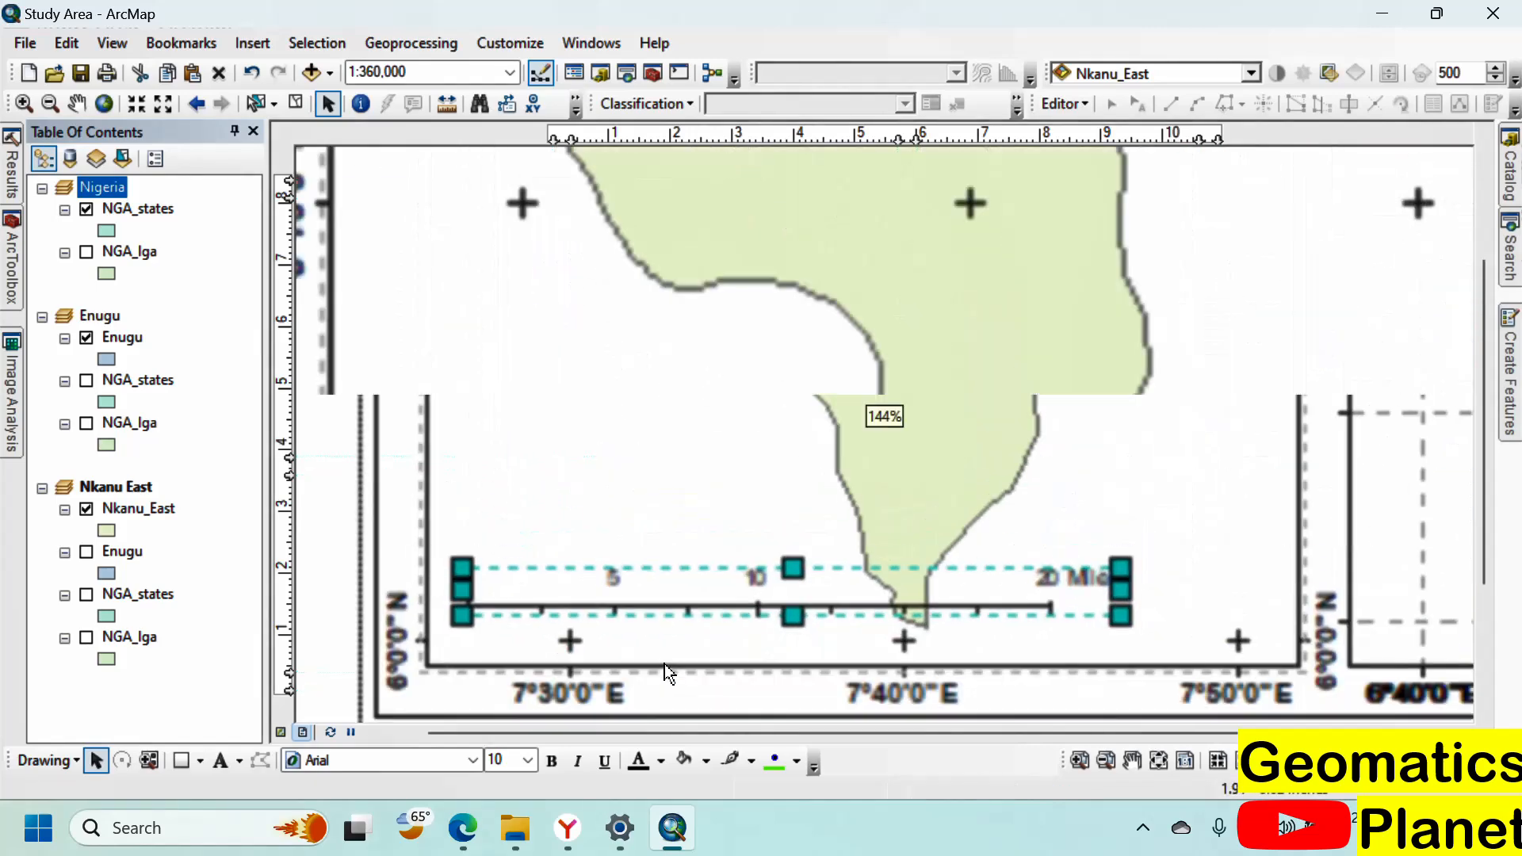
{"action": "scroll", "coordinate": [1159, 639], "scroll_direction": "down", "scroll_amount": 3}
{"action": "right_click", "coordinate": [1159, 609]}
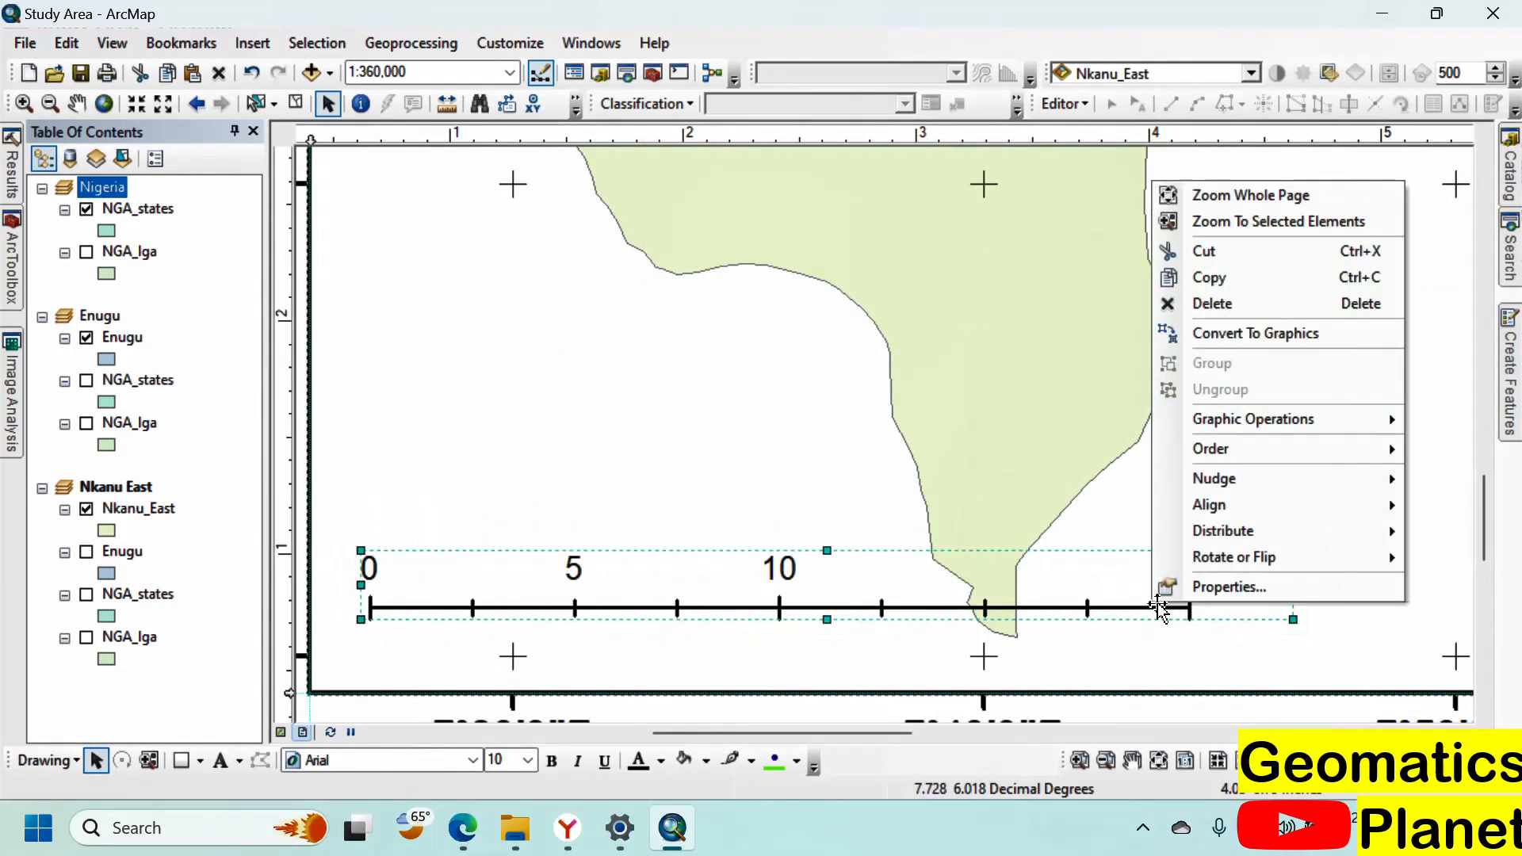
{"action": "left_click", "coordinate": [1182, 583]}
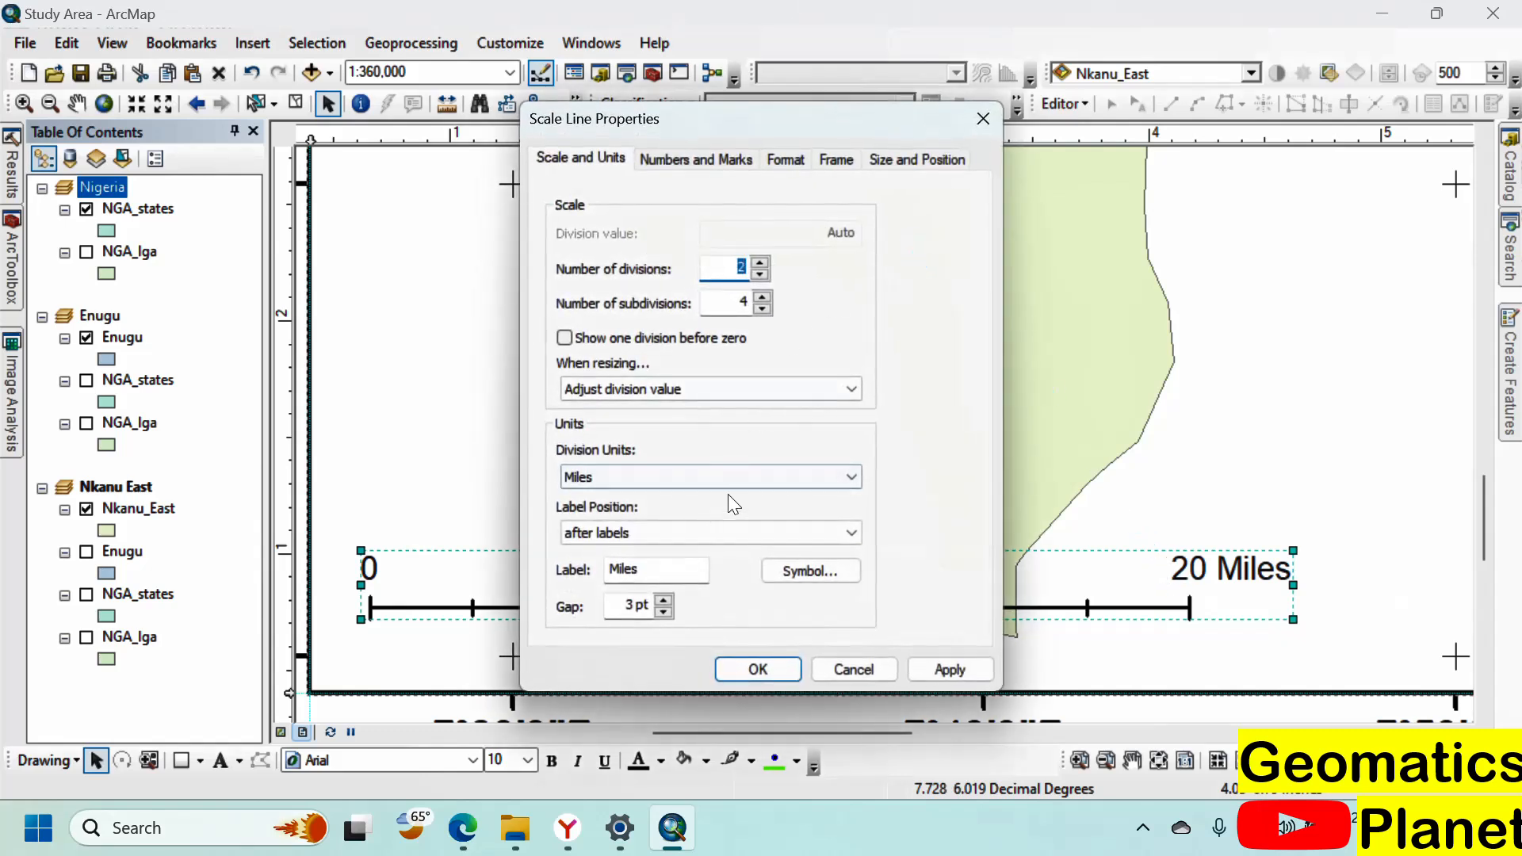
{"action": "left_click", "coordinate": [744, 477]}
{"action": "left_click", "coordinate": [725, 593]}
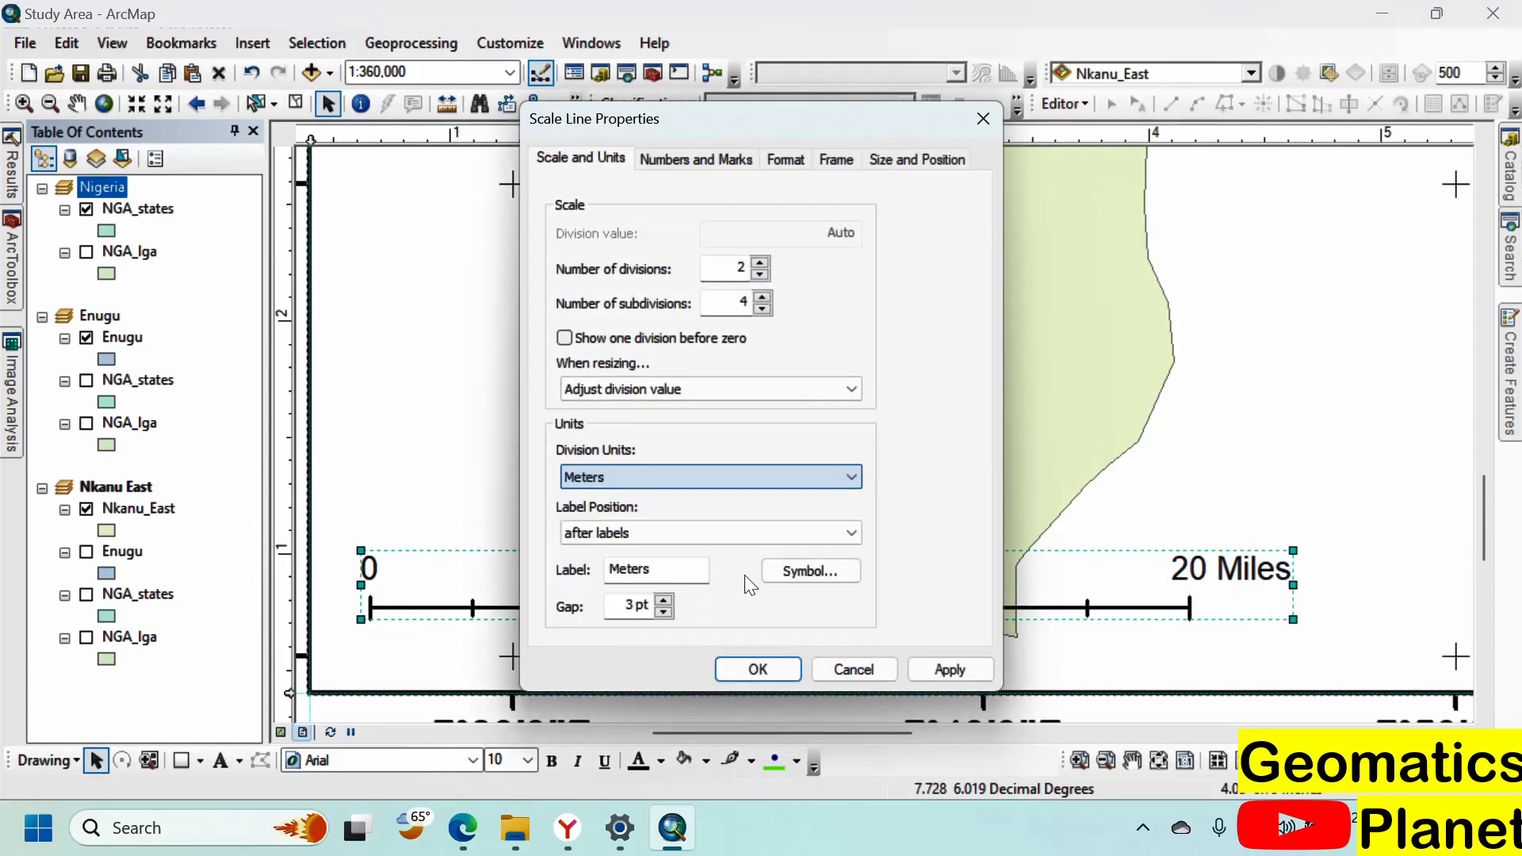
{"action": "left_click", "coordinate": [961, 670]}
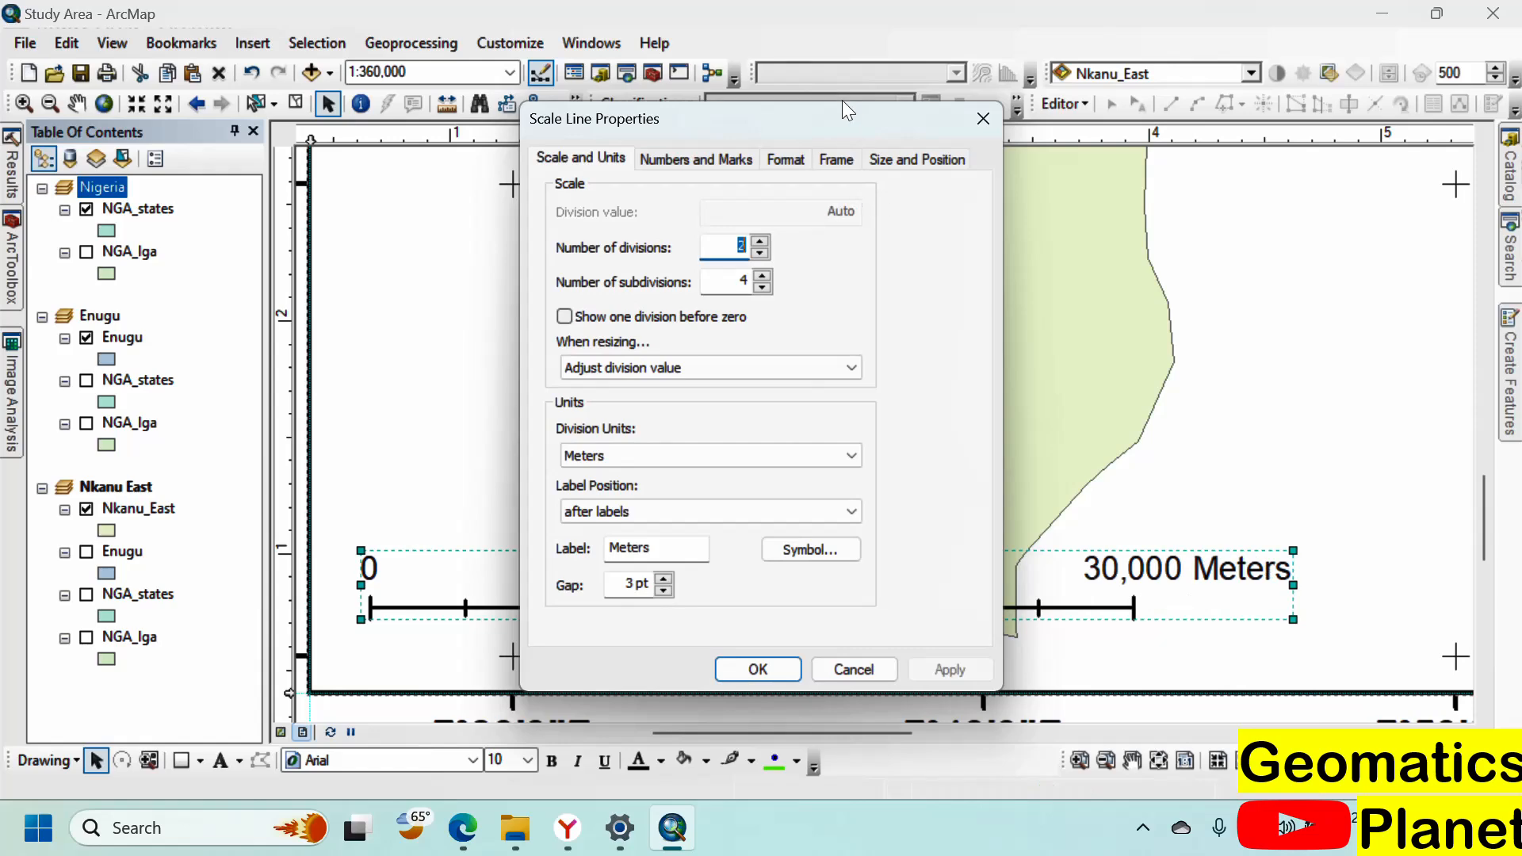
{"action": "left_click_drag", "start_coordinate": [829, 121], "coordinate": [706, 146]}
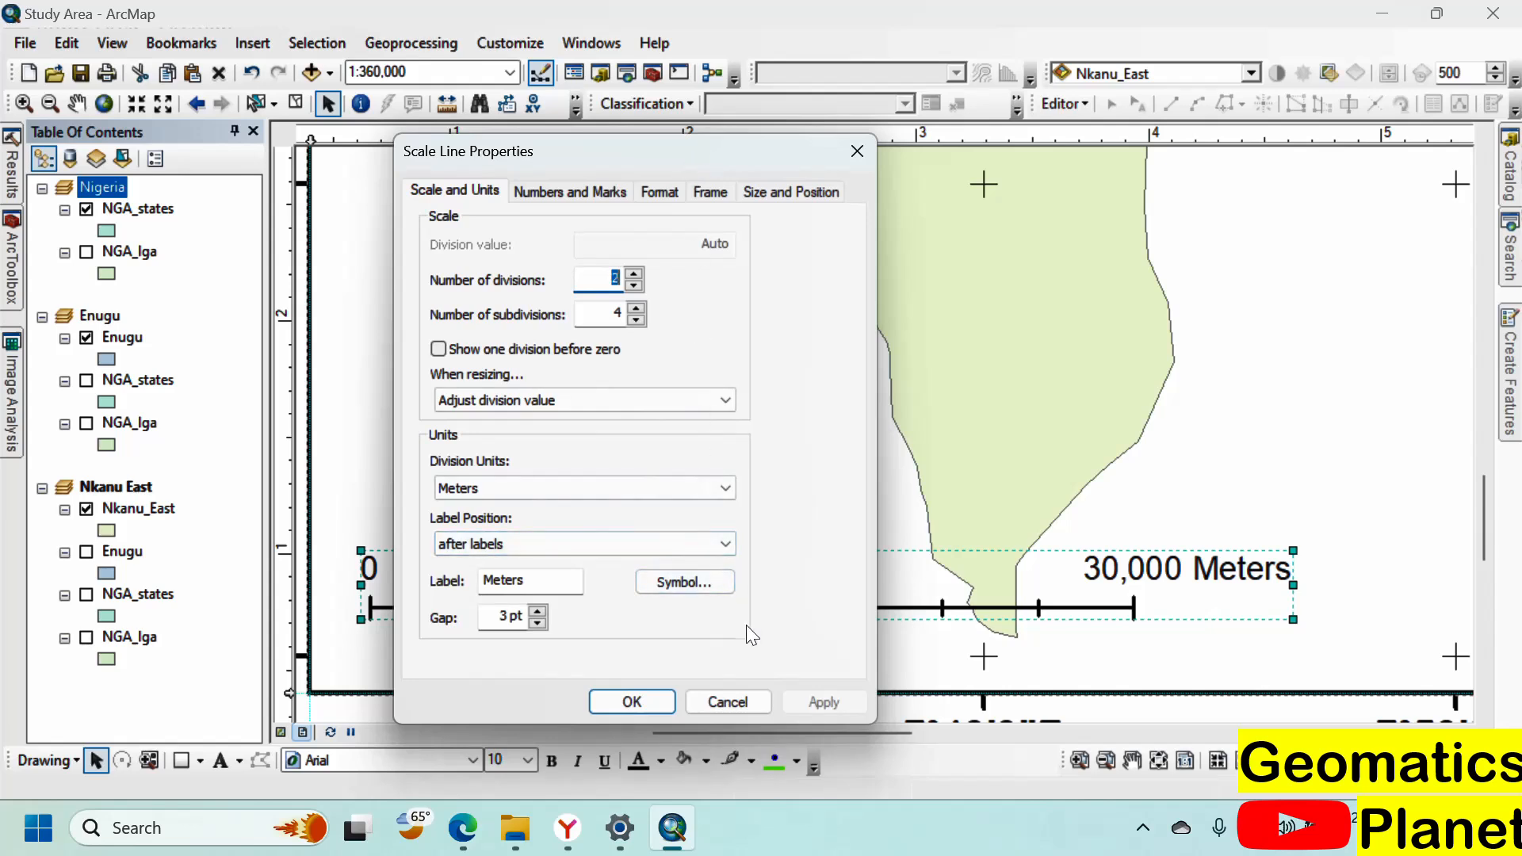
{"action": "left_click", "coordinate": [630, 702]}
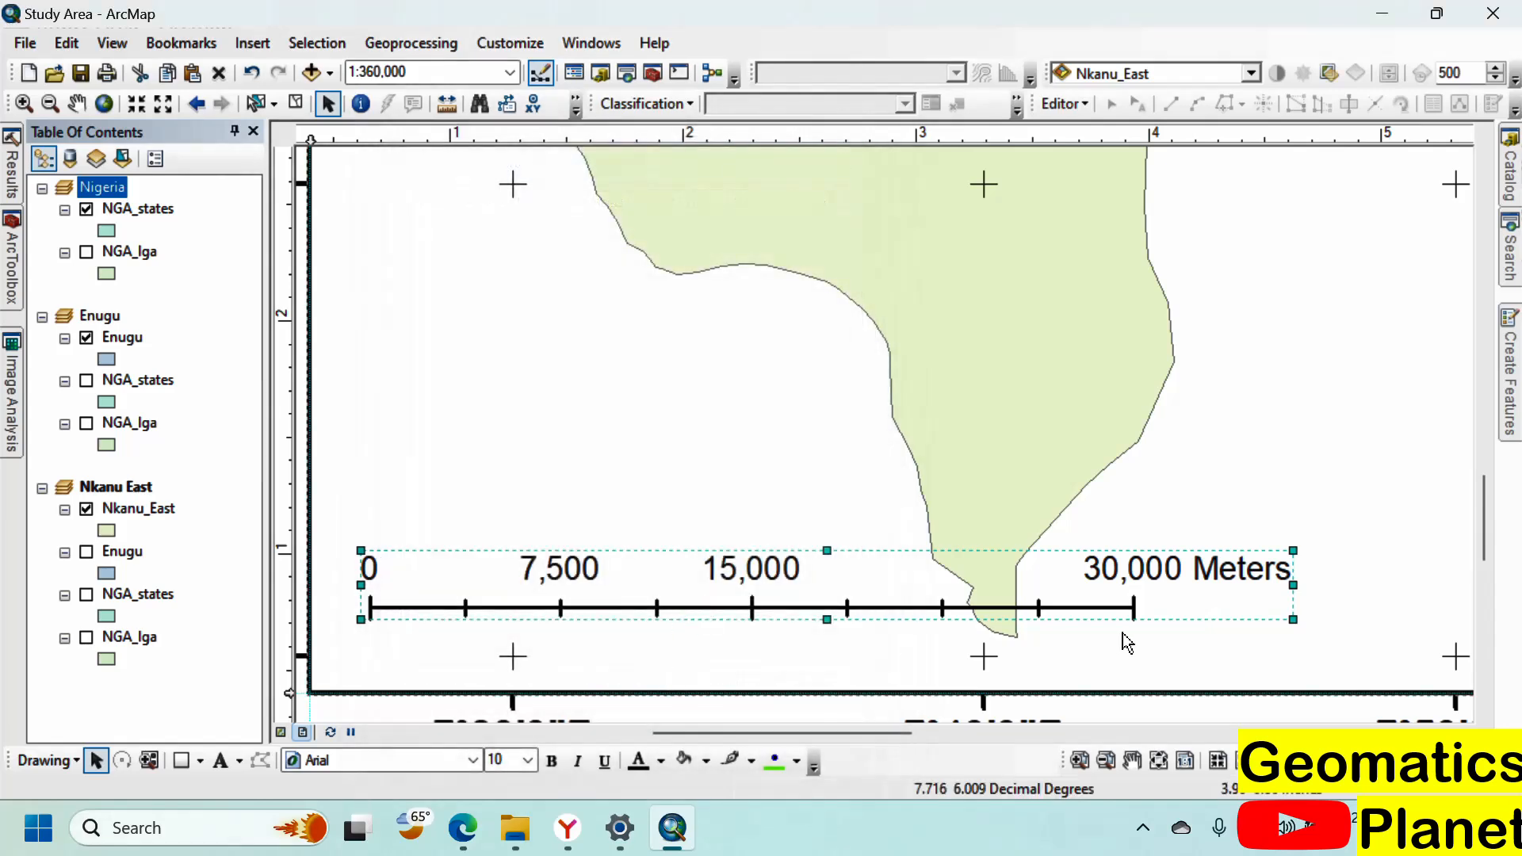
Step: Move the scale bar down into the lower-left corner of the Nkanu East frame
{"action": "scroll", "coordinate": [1282, 517], "scroll_direction": "up", "scroll_amount": 1}
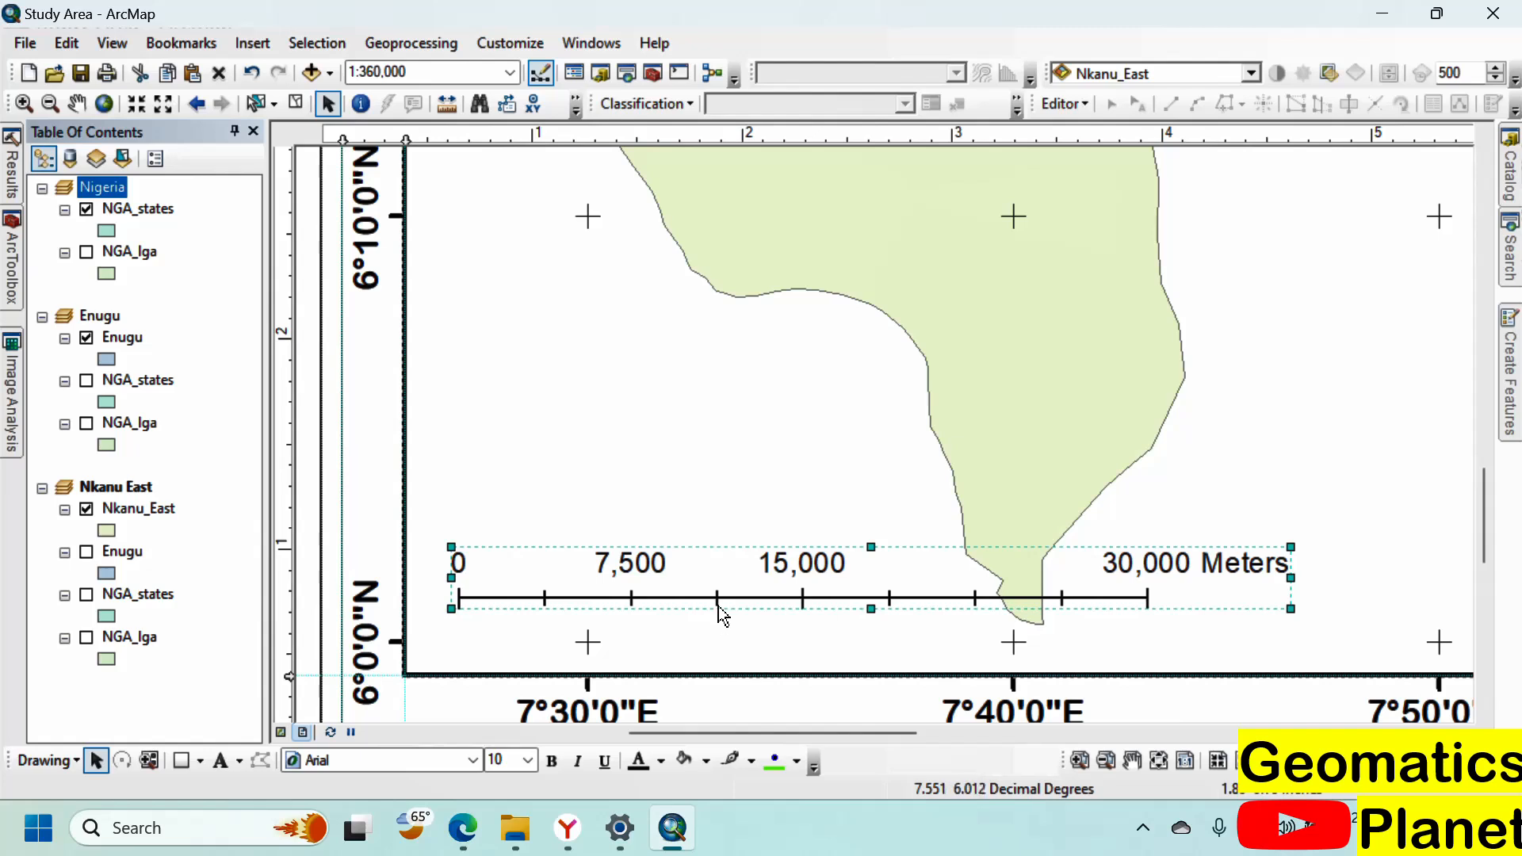
{"action": "left_click_drag", "start_coordinate": [718, 609], "coordinate": [712, 657]}
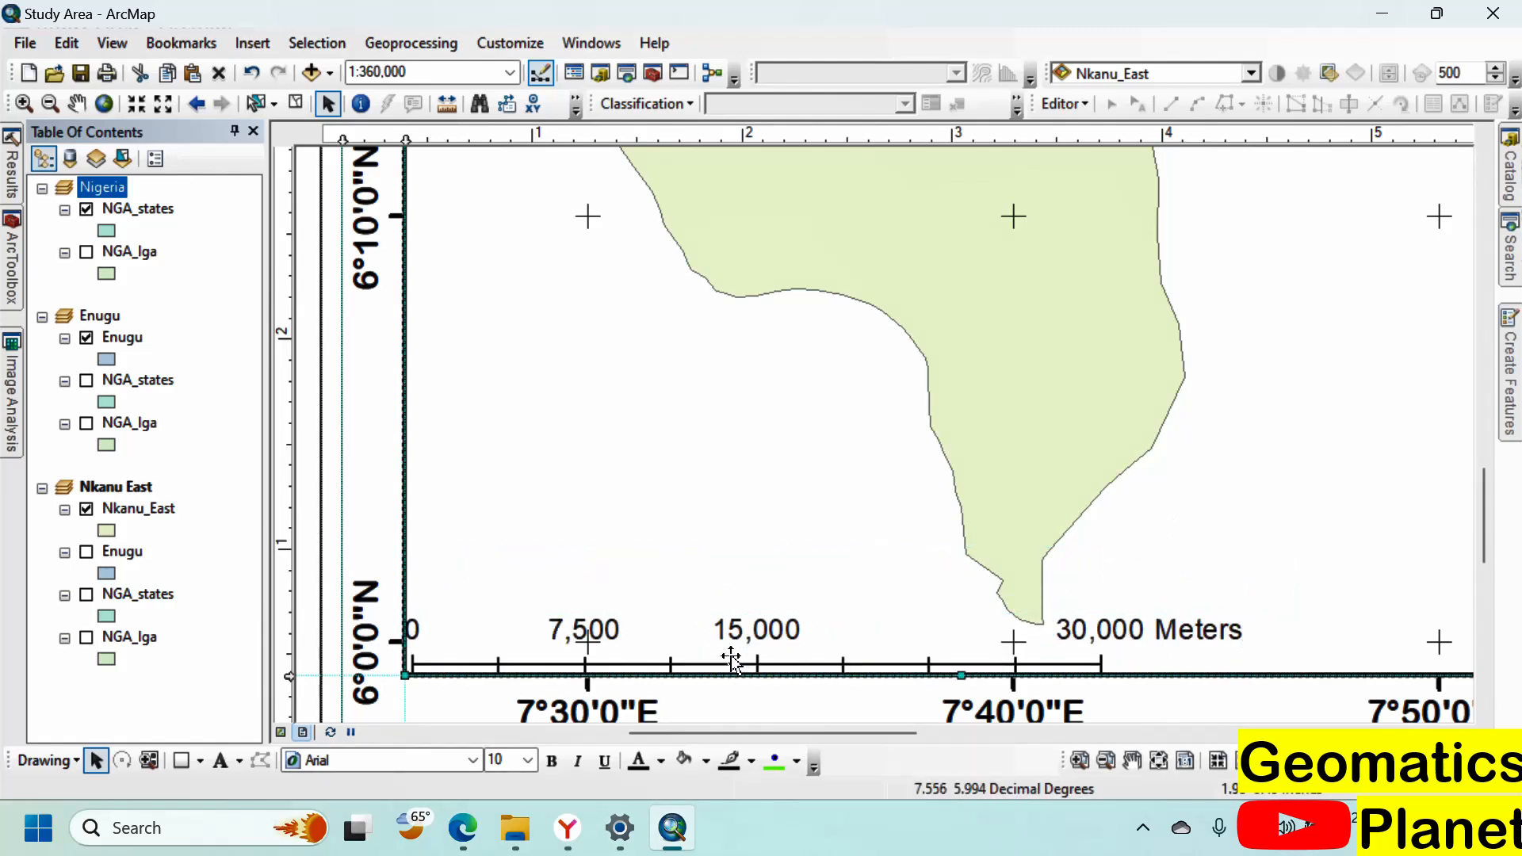
{"action": "left_click_drag", "start_coordinate": [731, 656], "coordinate": [733, 659]}
{"action": "left_click", "coordinate": [745, 631]}
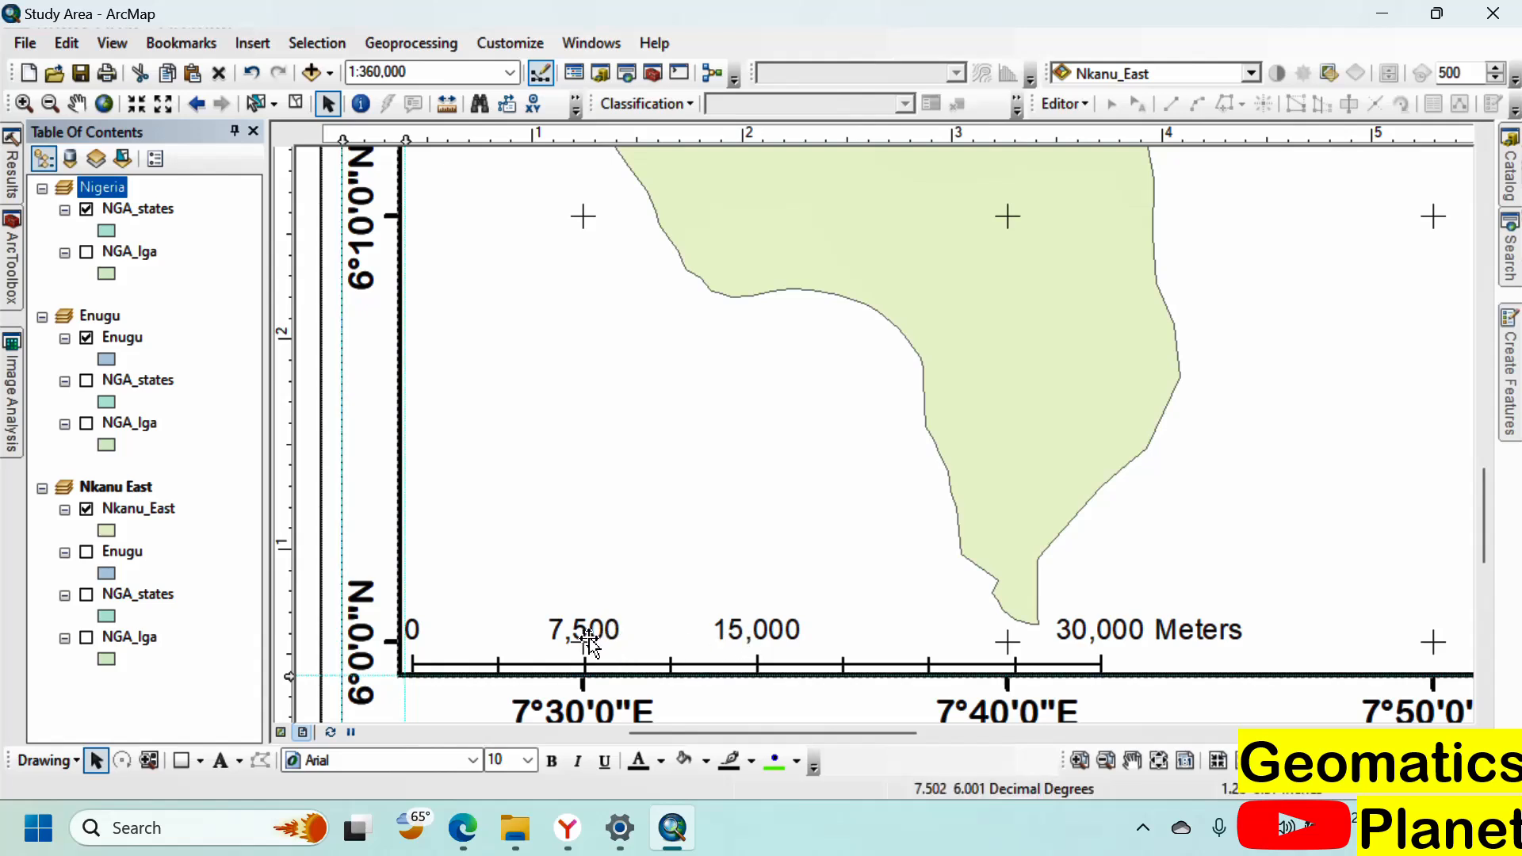
Step: Give the scale bar a Grey 10% background and reduce its height so it clears the map's southern tip
{"action": "left_click", "coordinate": [593, 639]}
{"action": "right_click", "coordinate": [599, 640]}
{"action": "left_click", "coordinate": [639, 615]}
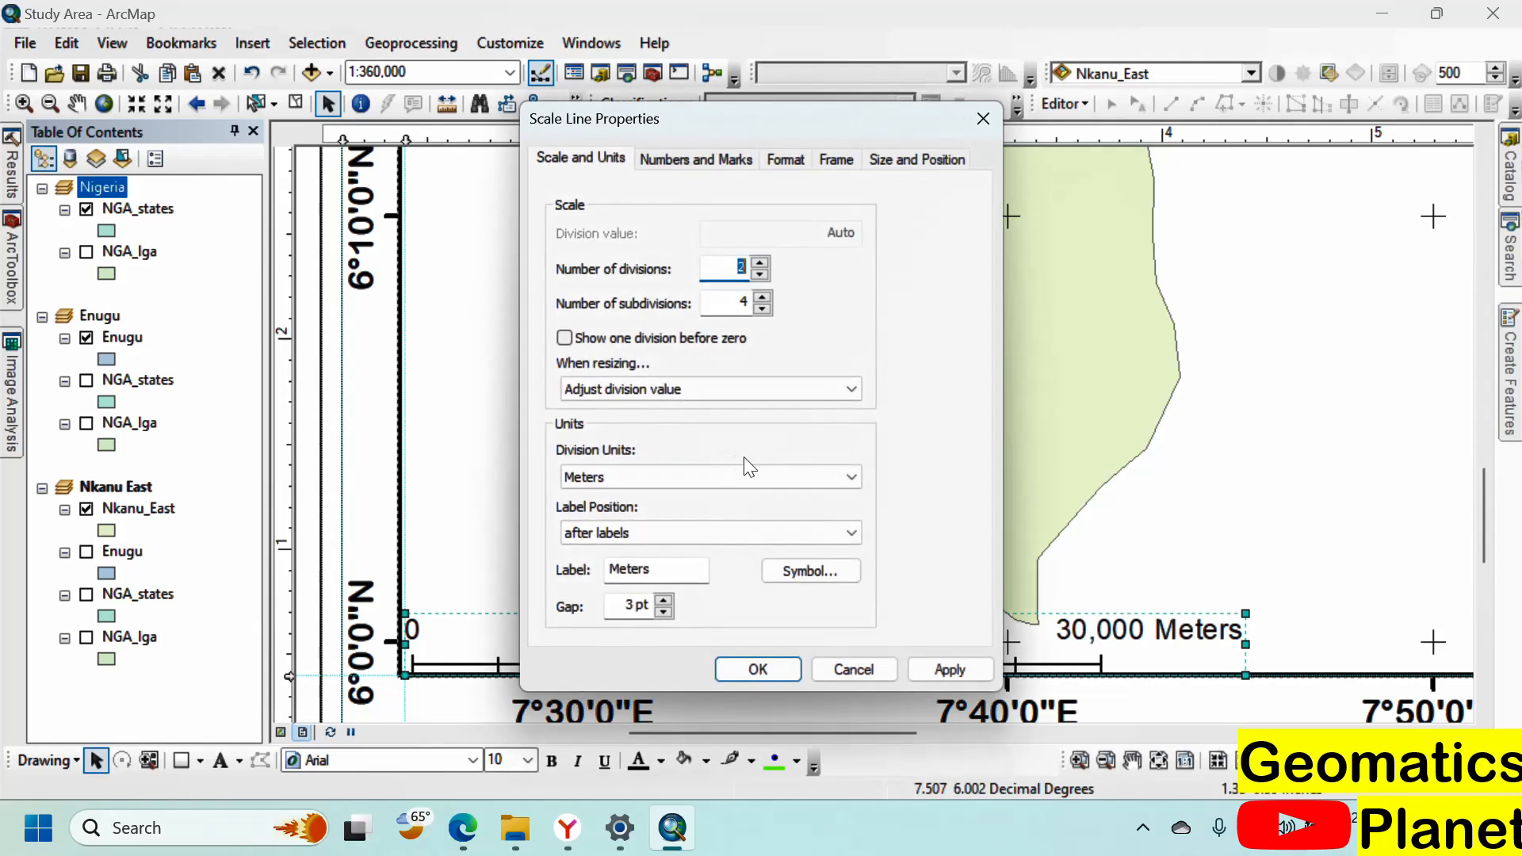
{"action": "left_click", "coordinate": [822, 163]}
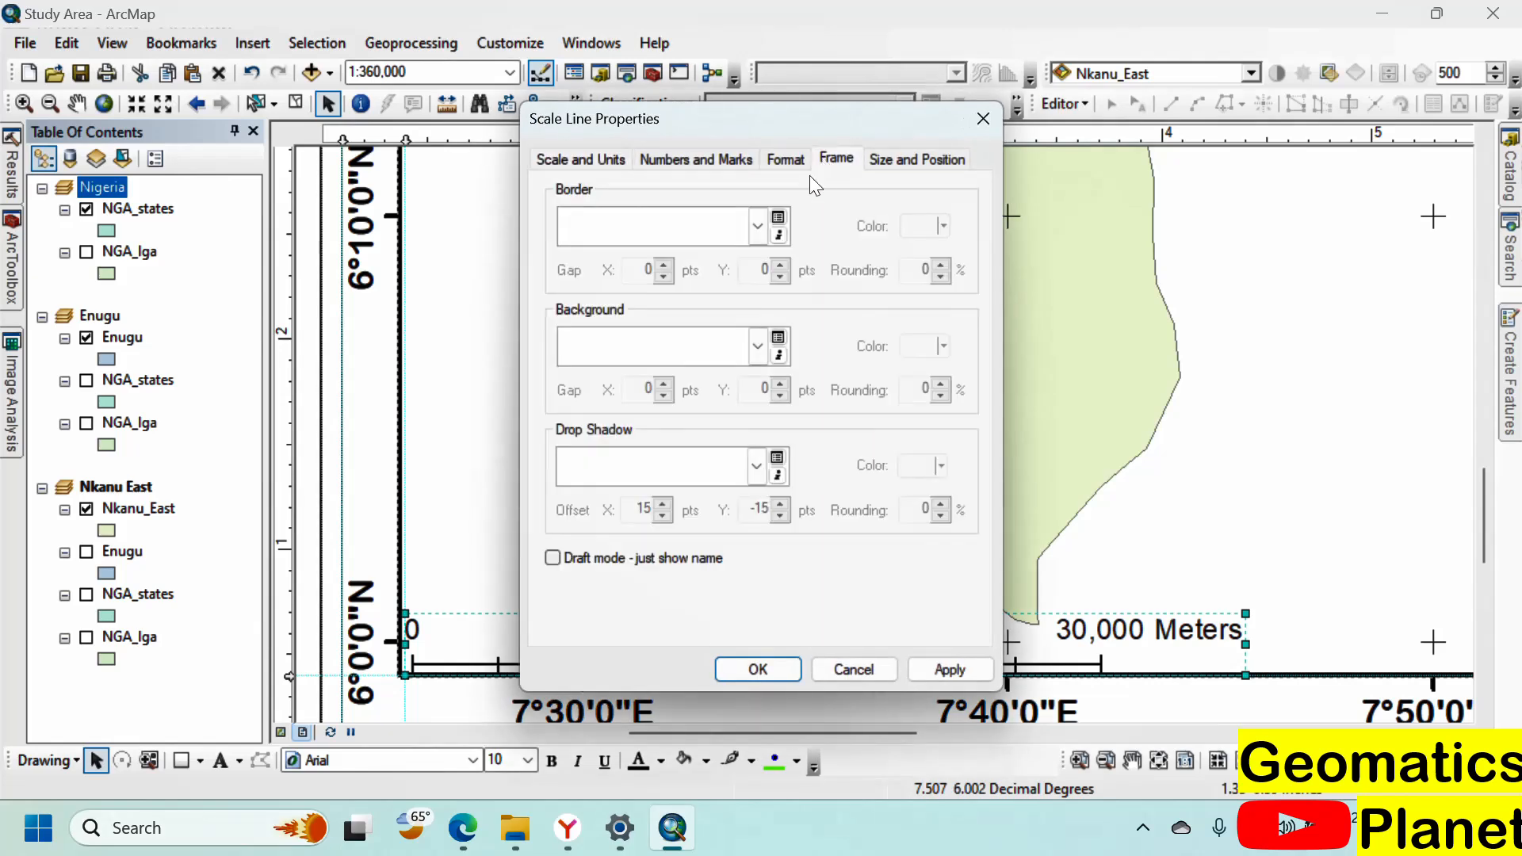
{"action": "left_click", "coordinate": [757, 347]}
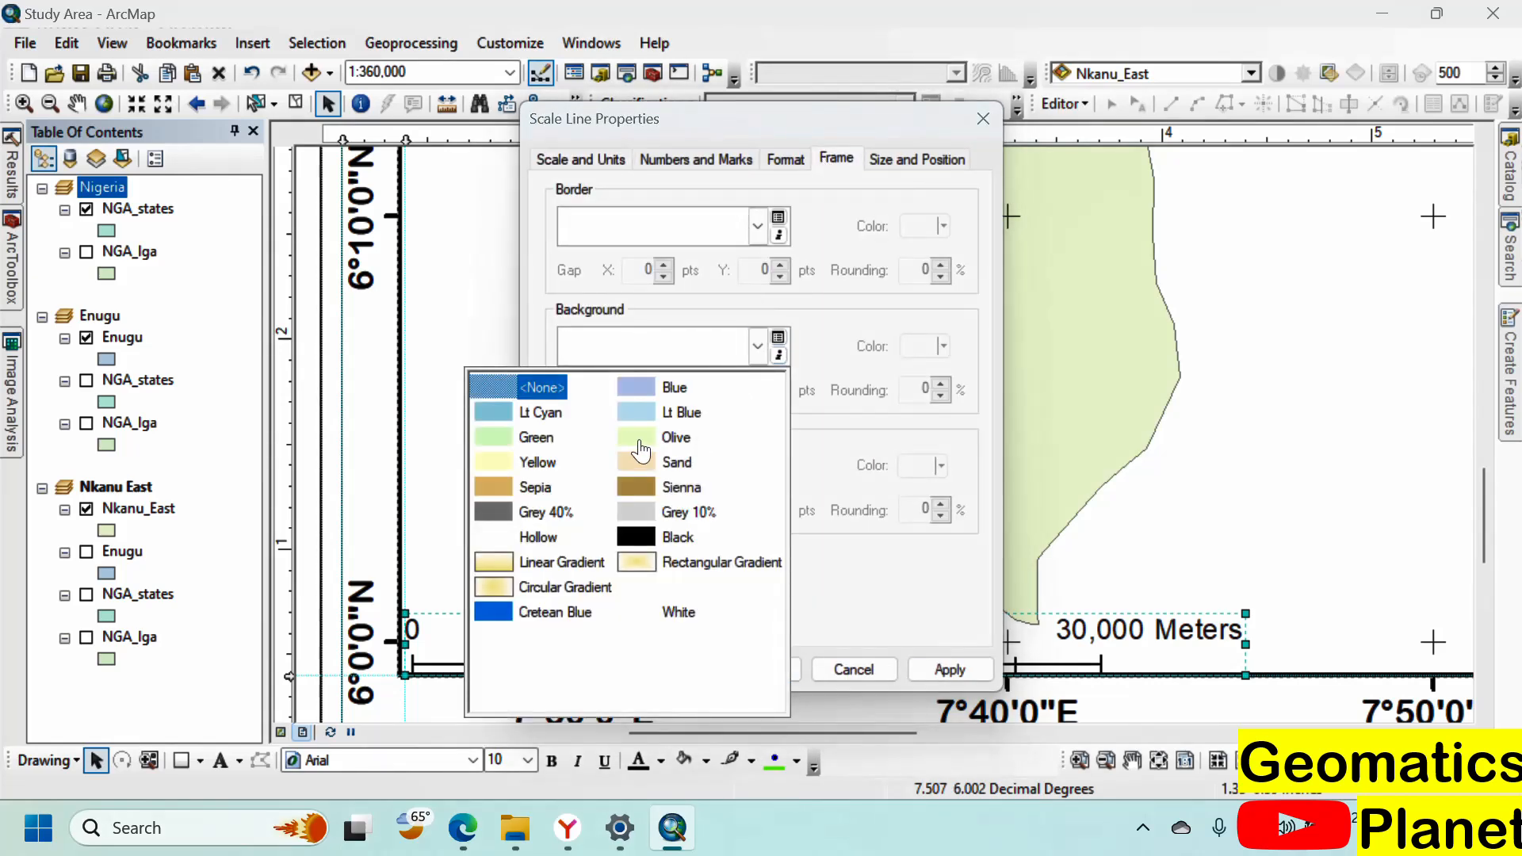
{"action": "left_click", "coordinate": [642, 512]}
{"action": "left_click", "coordinate": [967, 666]}
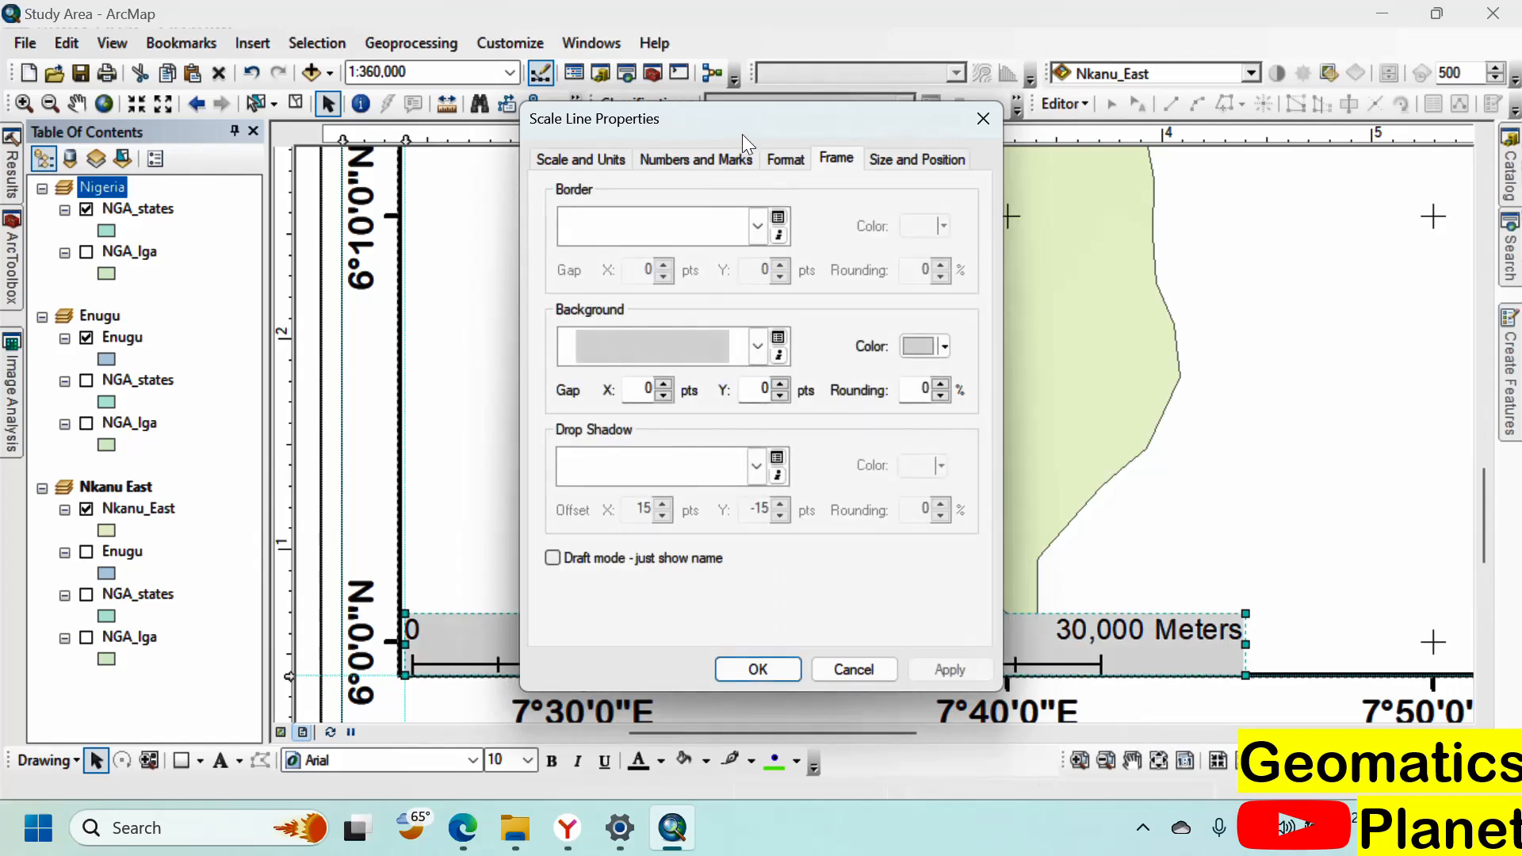
{"action": "left_click", "coordinate": [758, 670]}
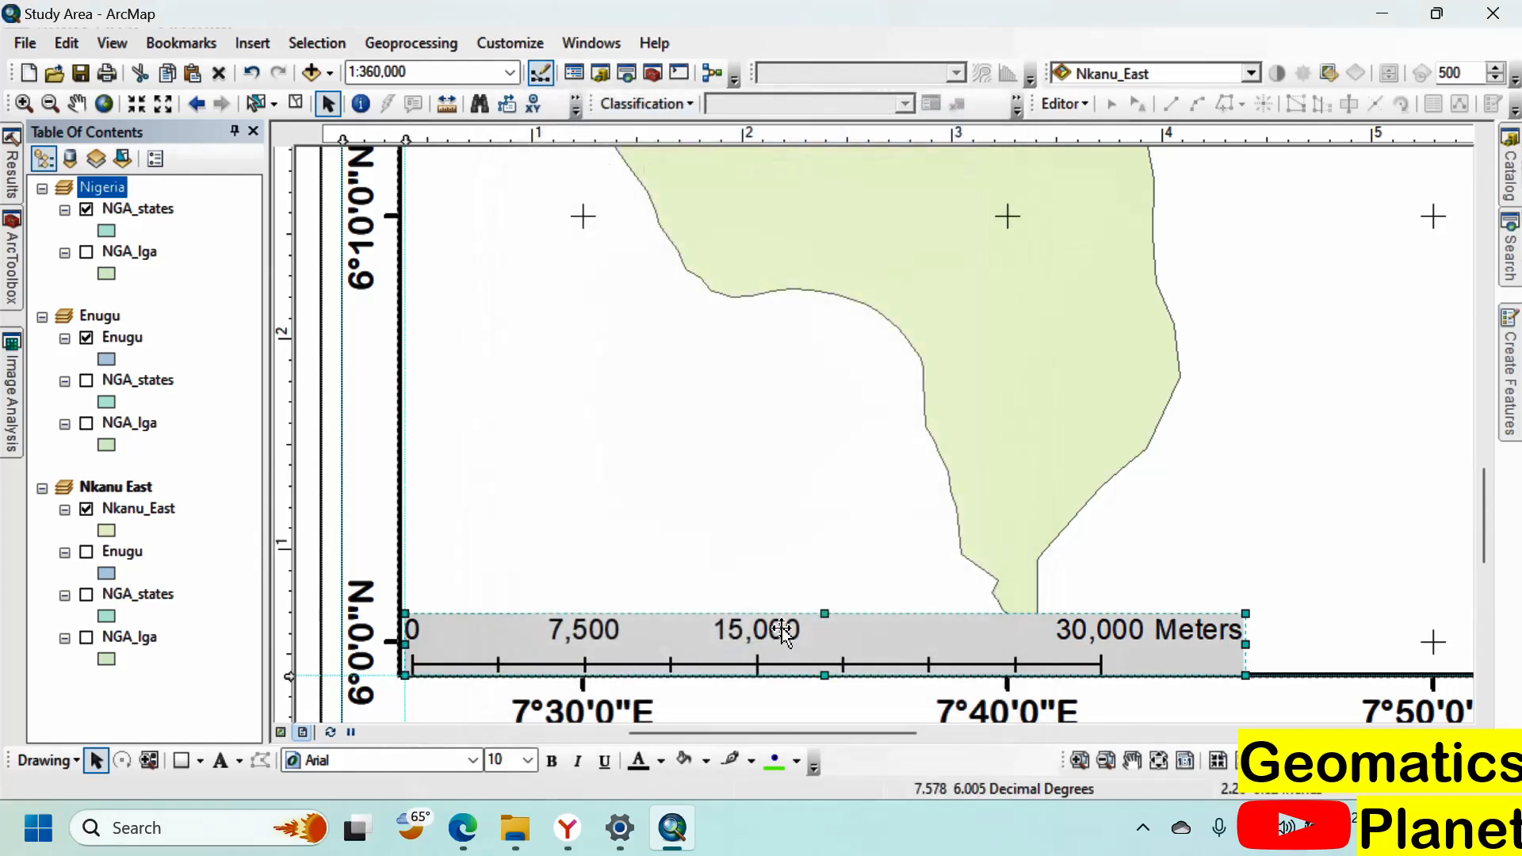
{"action": "left_click_drag", "start_coordinate": [823, 615], "coordinate": [825, 629]}
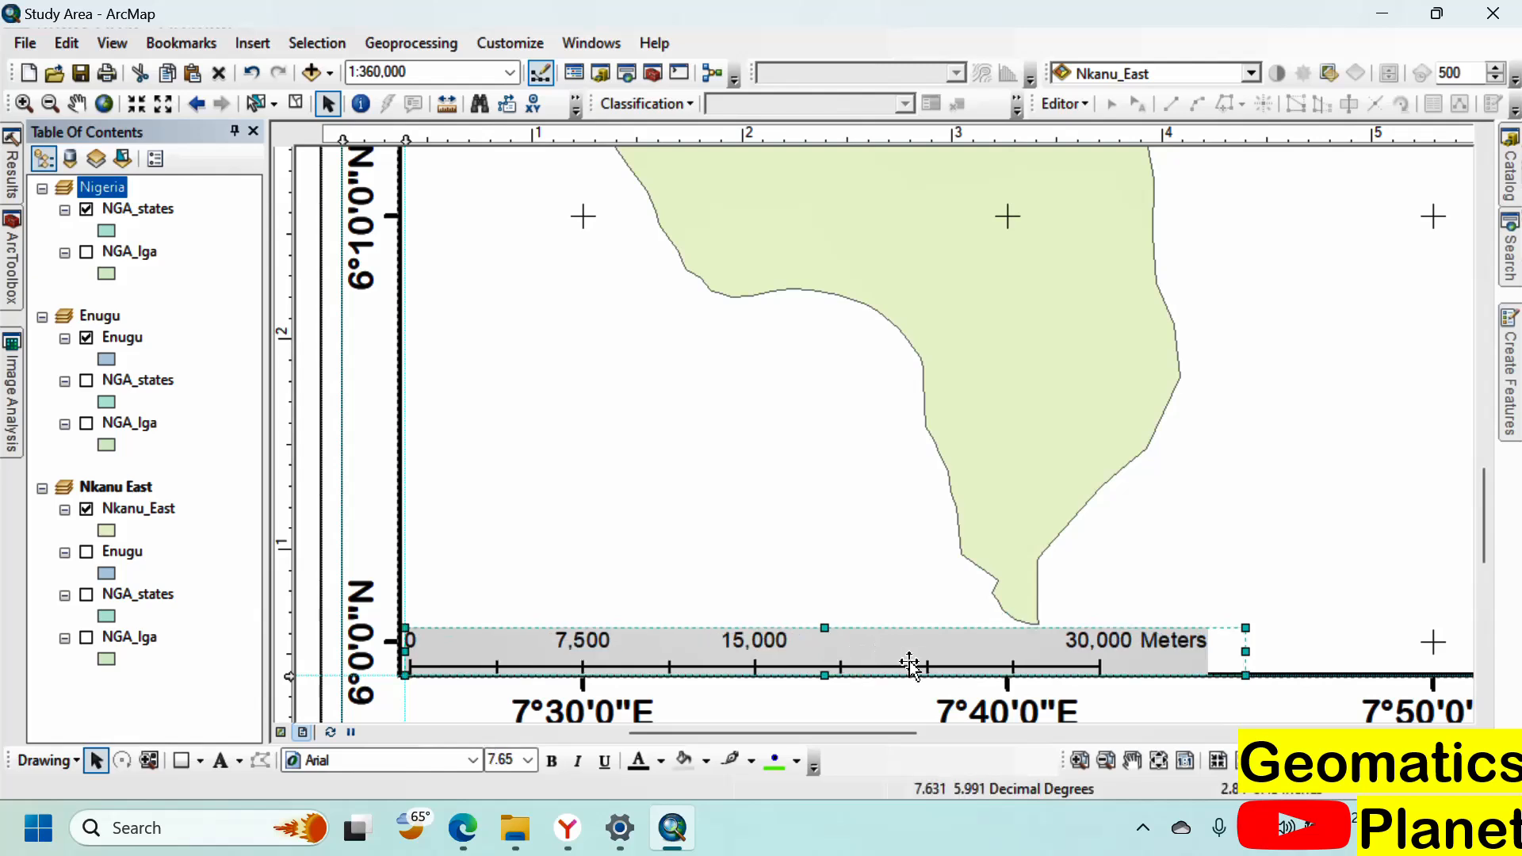
{"action": "left_click", "coordinate": [841, 564]}
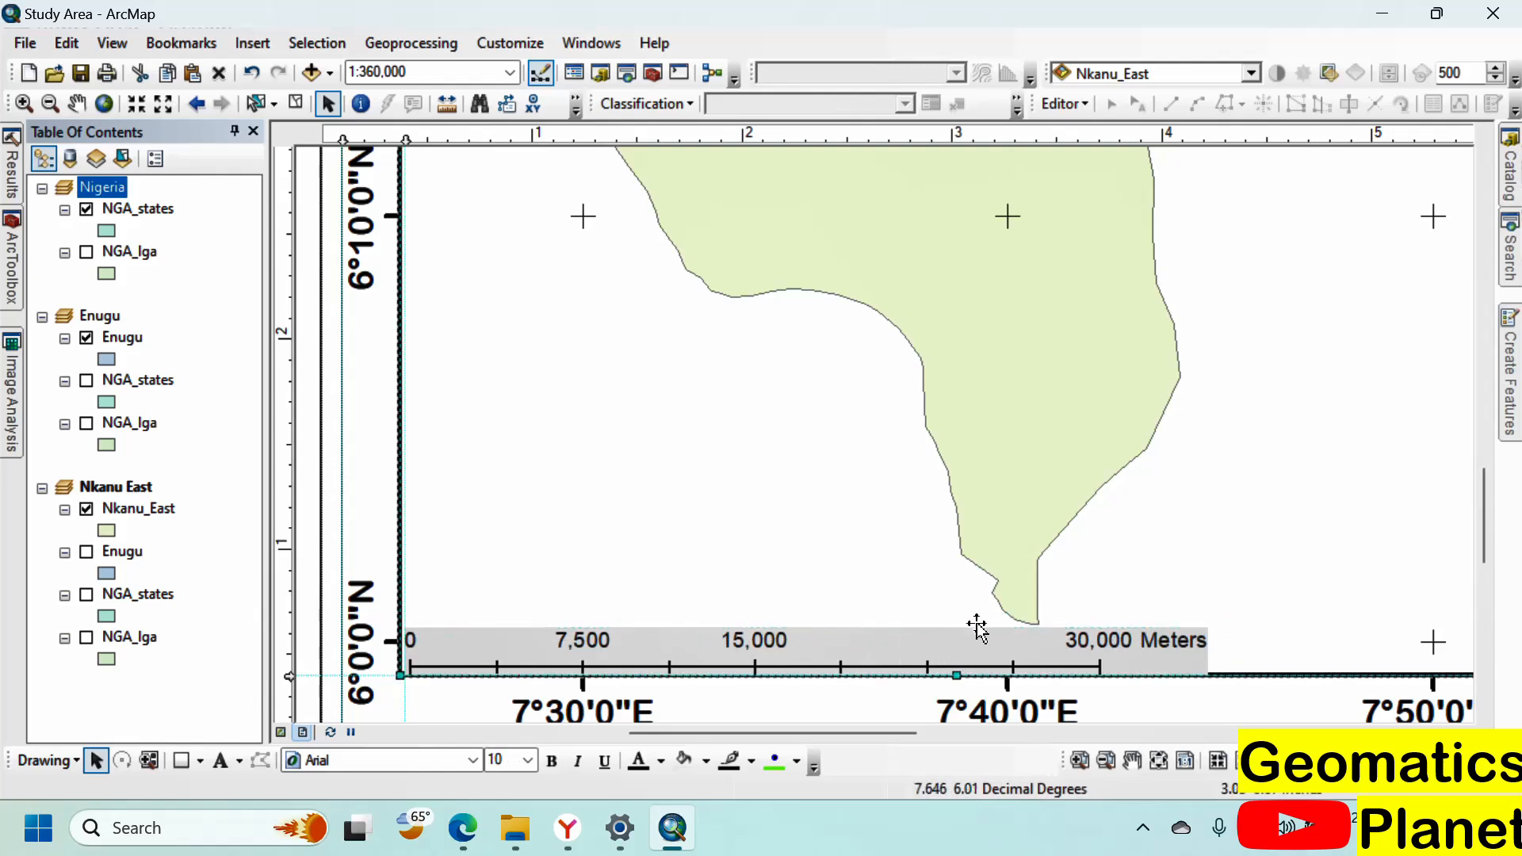
Step: Insert an ESRI North 6 north arrow into the layout
{"action": "scroll", "coordinate": [760, 531], "scroll_direction": "down", "scroll_amount": 2}
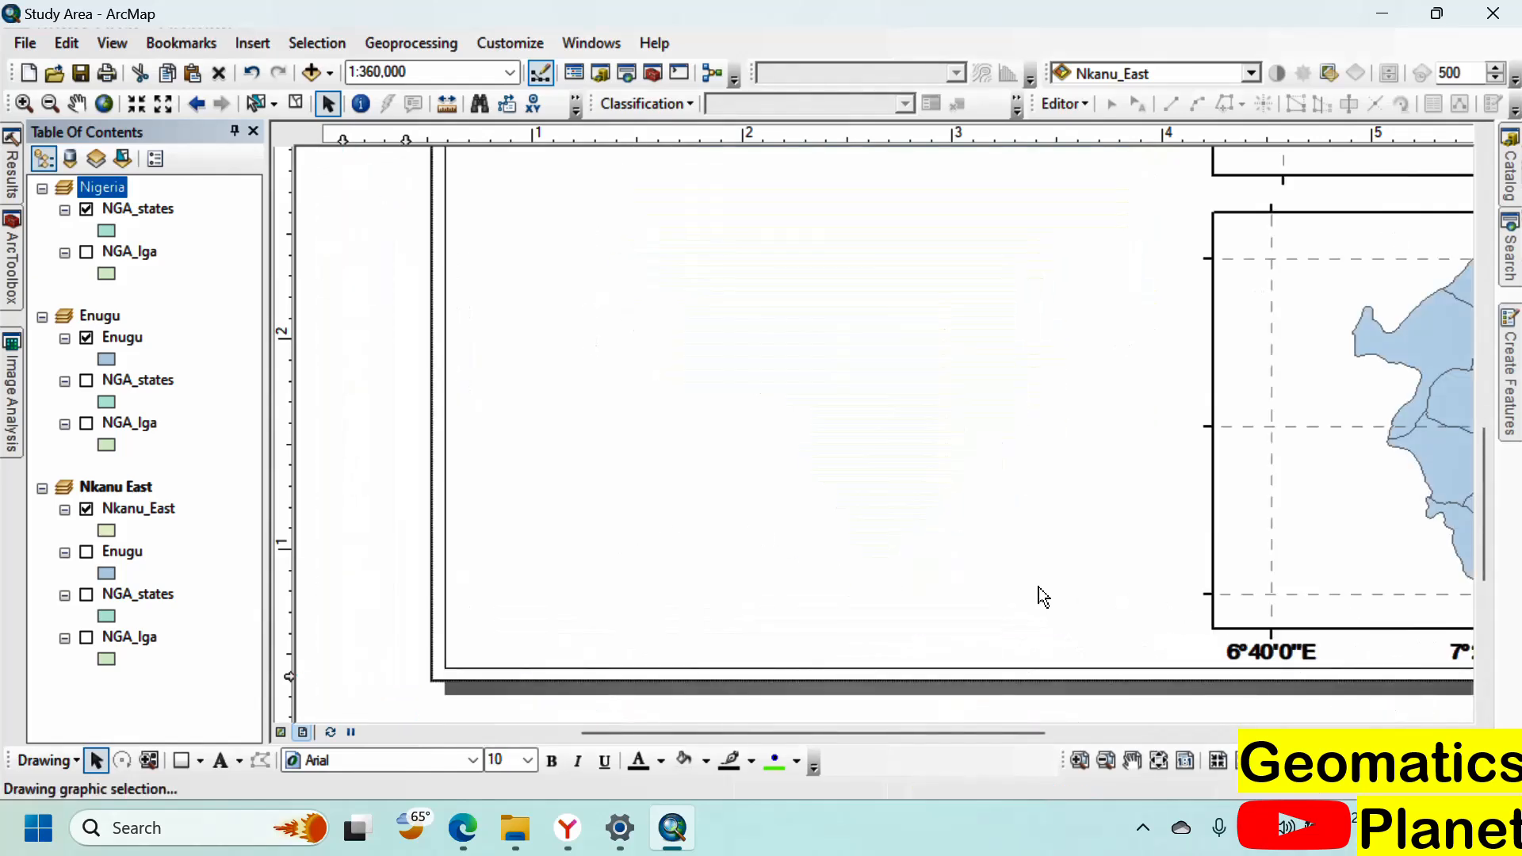
{"action": "scroll", "coordinate": [809, 616], "scroll_direction": "down", "scroll_amount": 3}
{"action": "left_click", "coordinate": [251, 43]}
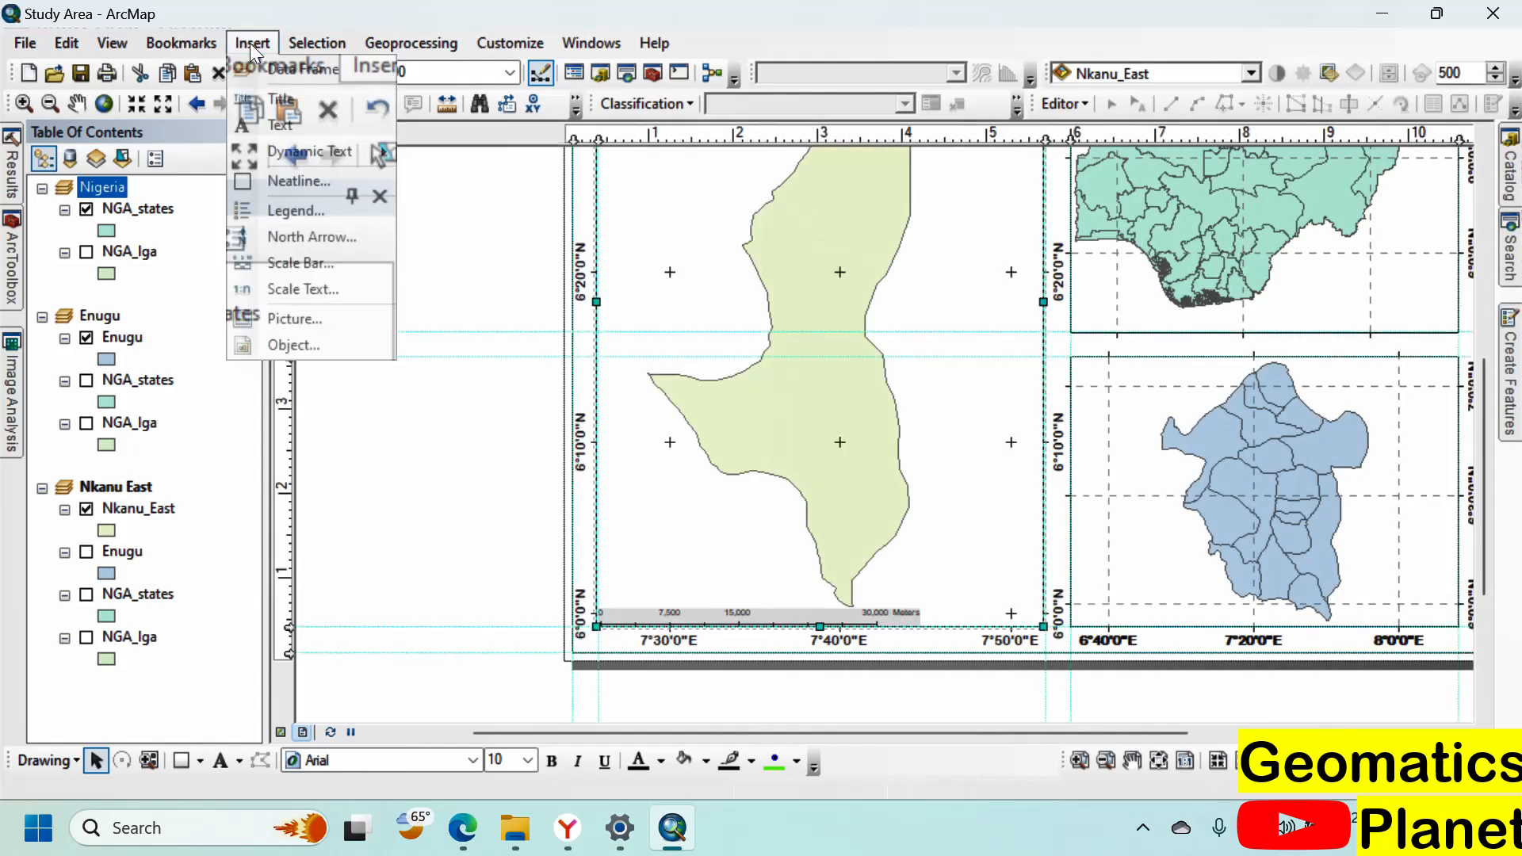
{"action": "left_click", "coordinate": [330, 242]}
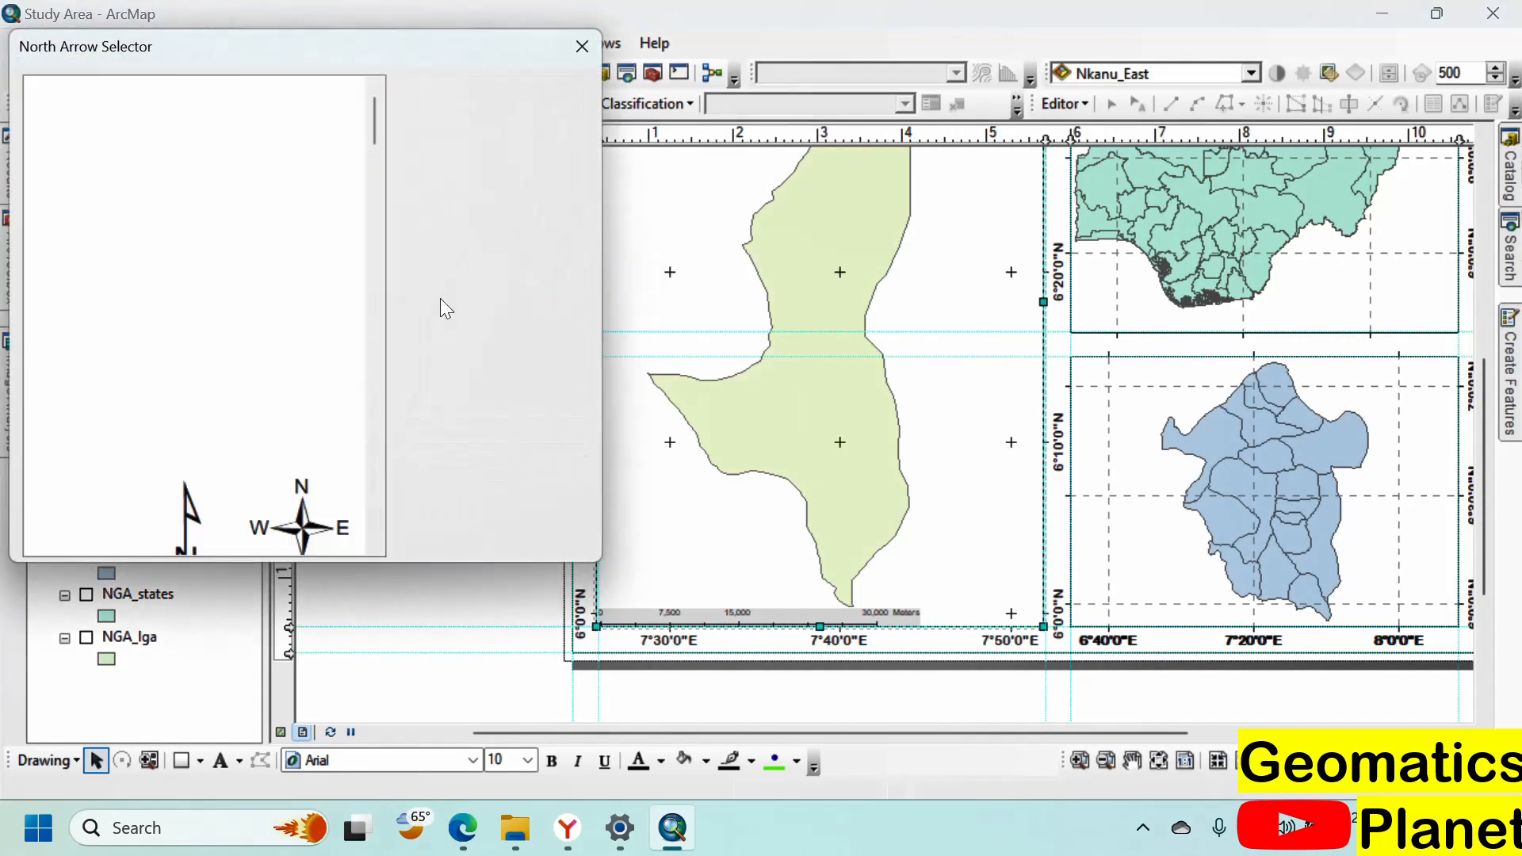
{"action": "left_click", "coordinate": [309, 301]}
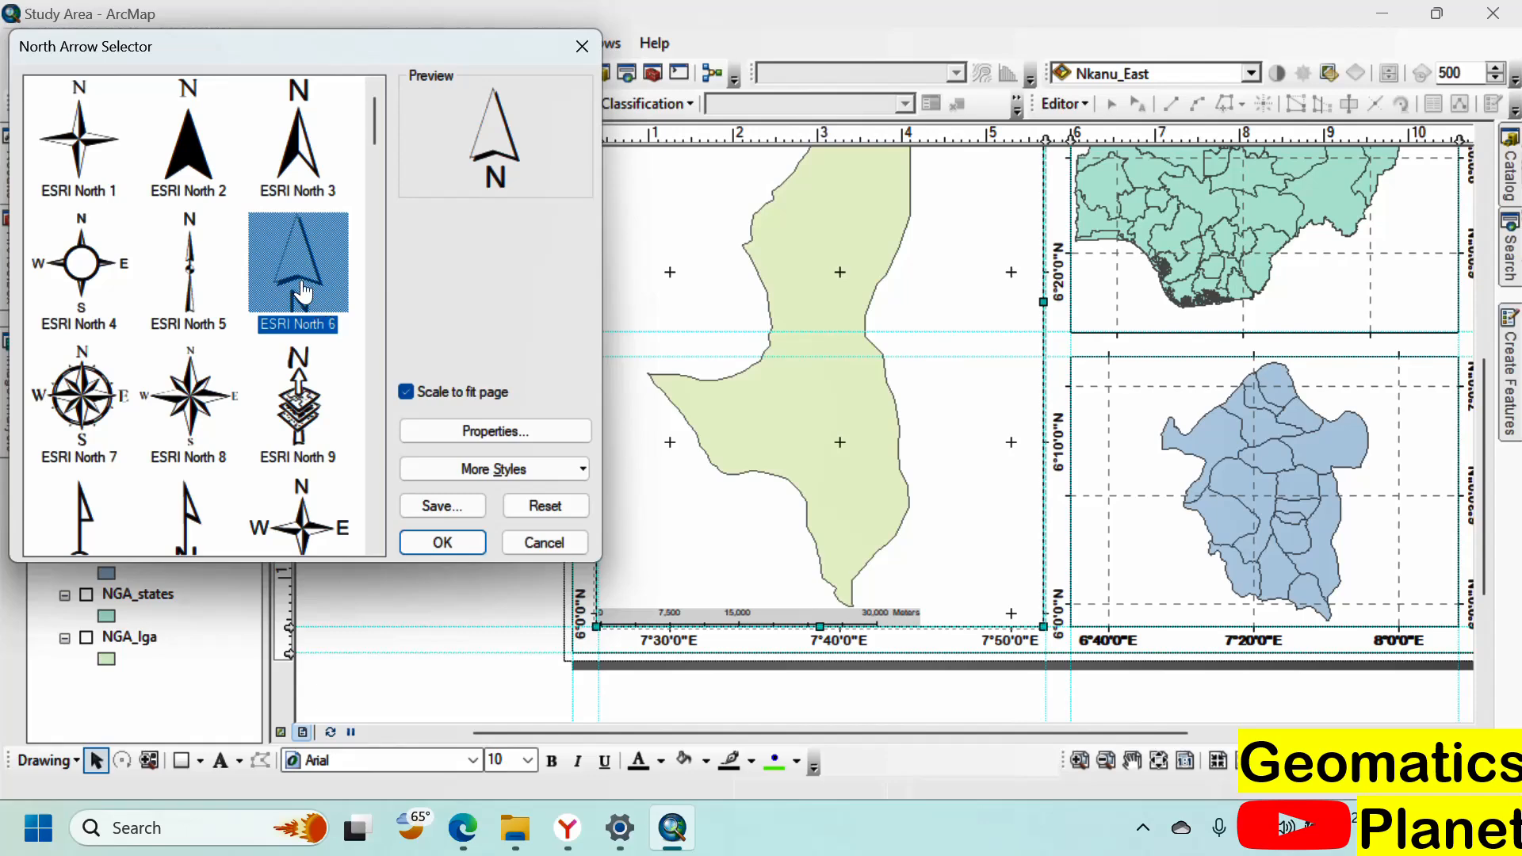
{"action": "left_click", "coordinate": [440, 544]}
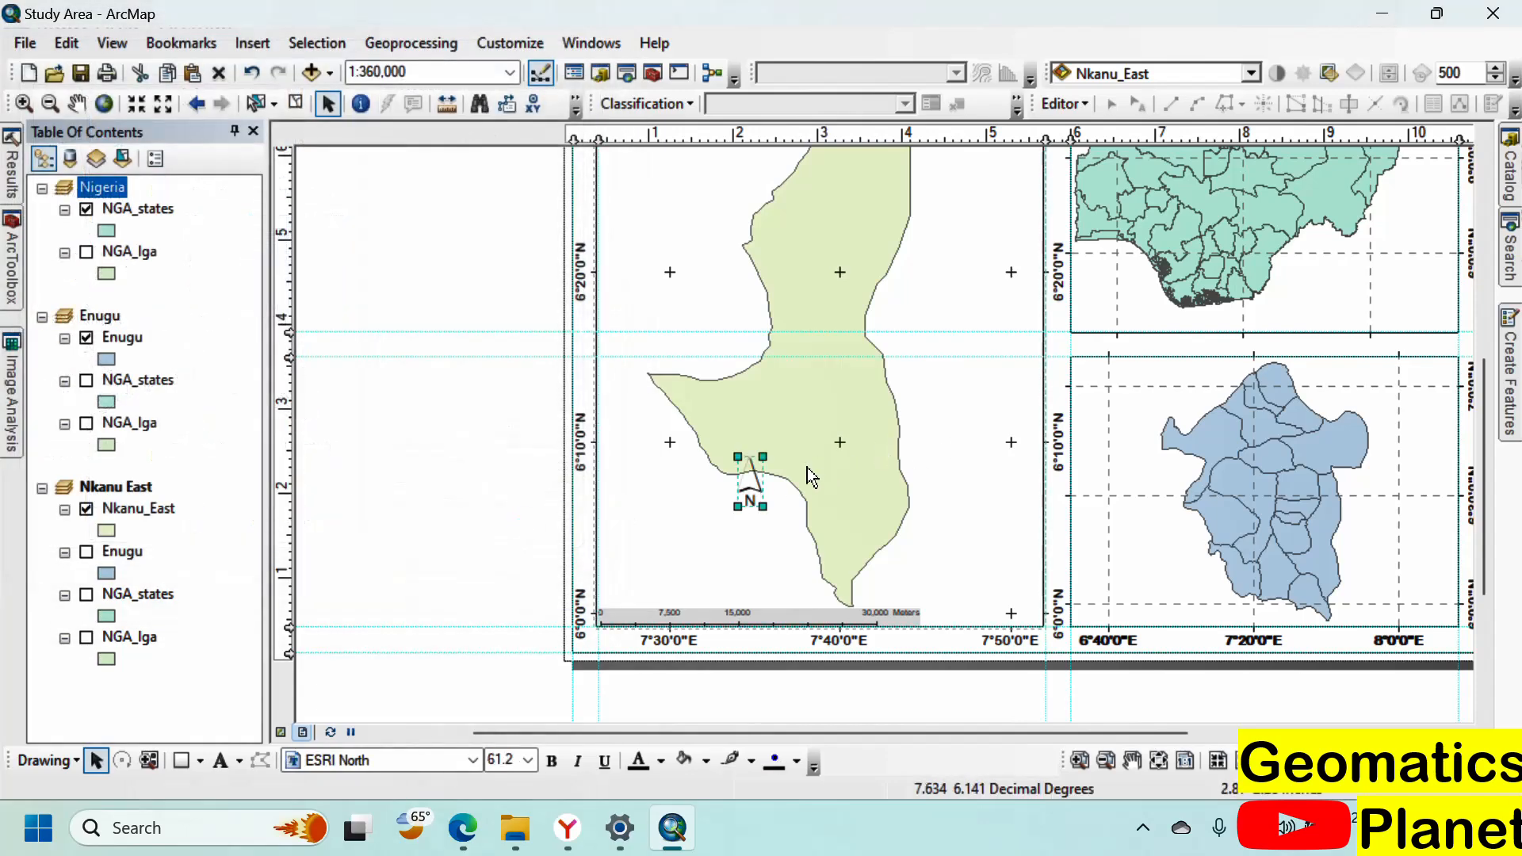
Step: Enlarge the north arrow and place it in the upper-right part of the Nkanu East frame, clear of the polygon
{"action": "left_click_drag", "start_coordinate": [742, 476], "coordinate": [749, 474]}
{"action": "left_click_drag", "start_coordinate": [1009, 255], "coordinate": [1005, 261]}
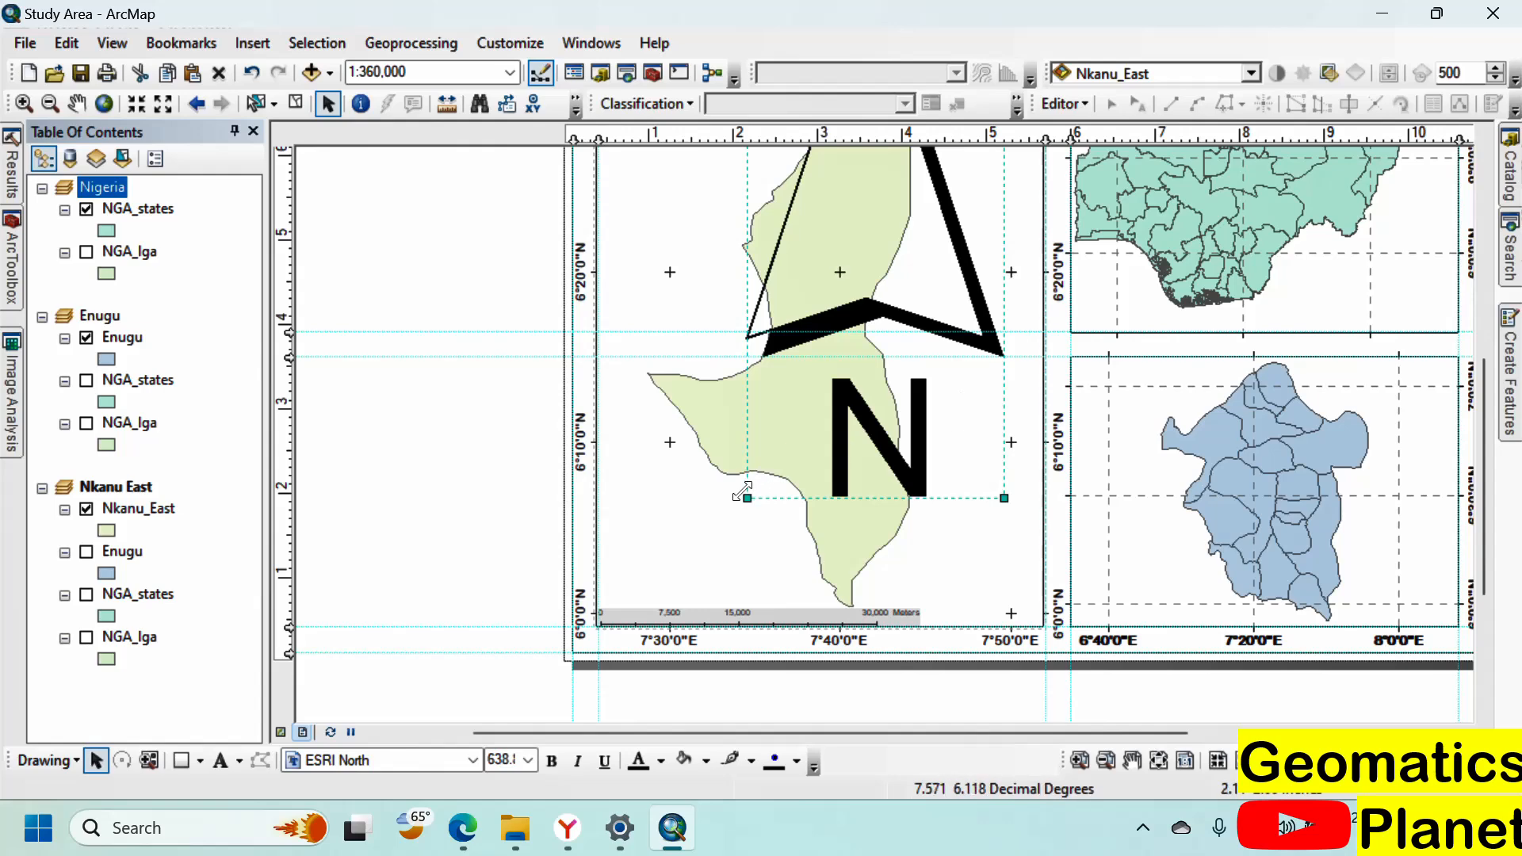
{"action": "left_click_drag", "start_coordinate": [745, 496], "coordinate": [890, 217]}
{"action": "scroll", "coordinate": [872, 453], "scroll_direction": "down", "scroll_amount": 3}
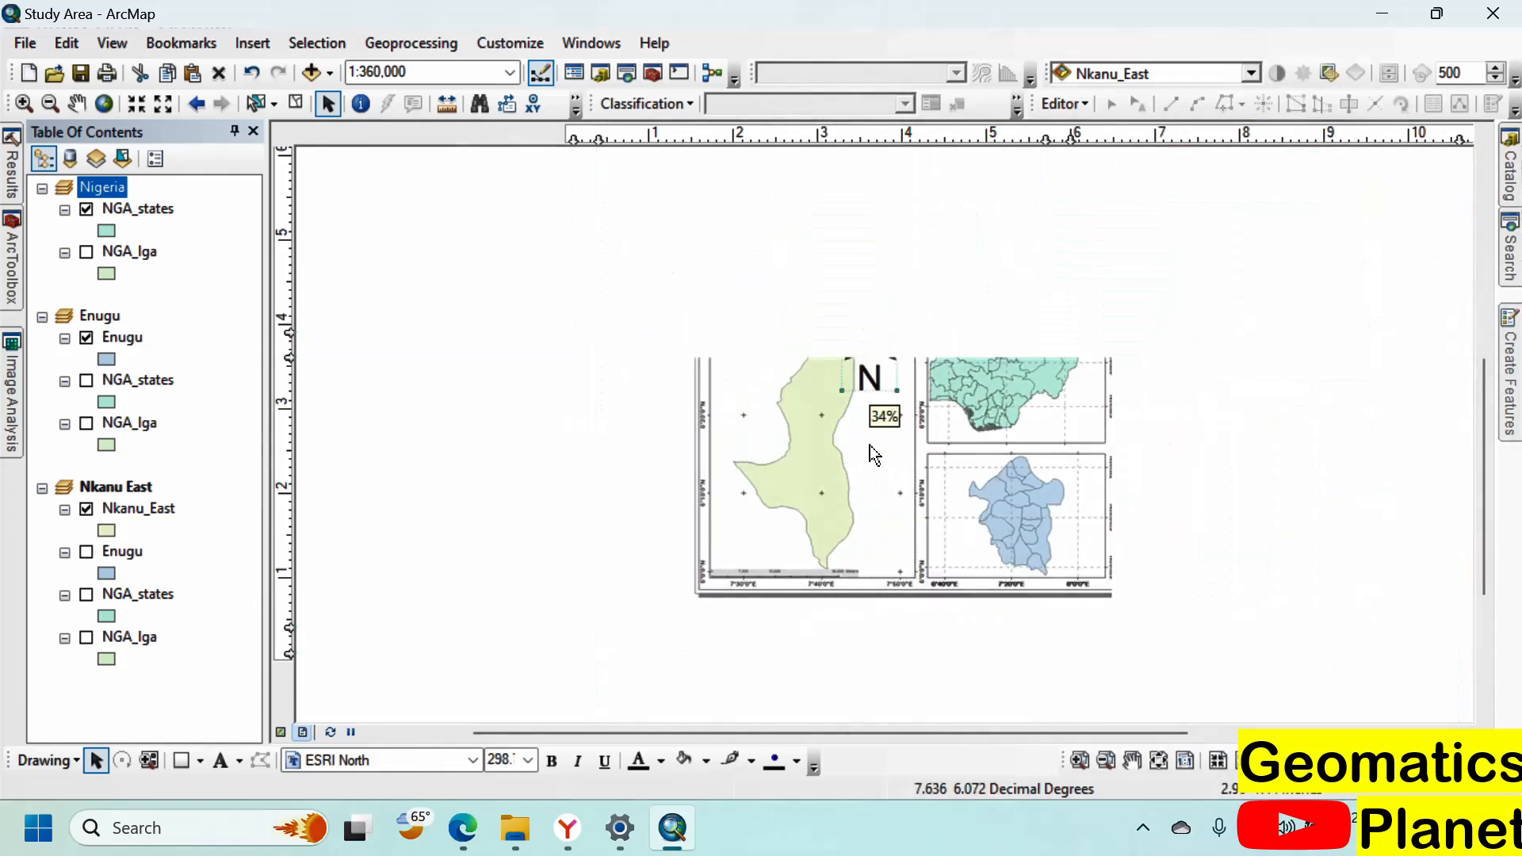
{"action": "scroll", "coordinate": [951, 432], "scroll_direction": "up", "scroll_amount": 3}
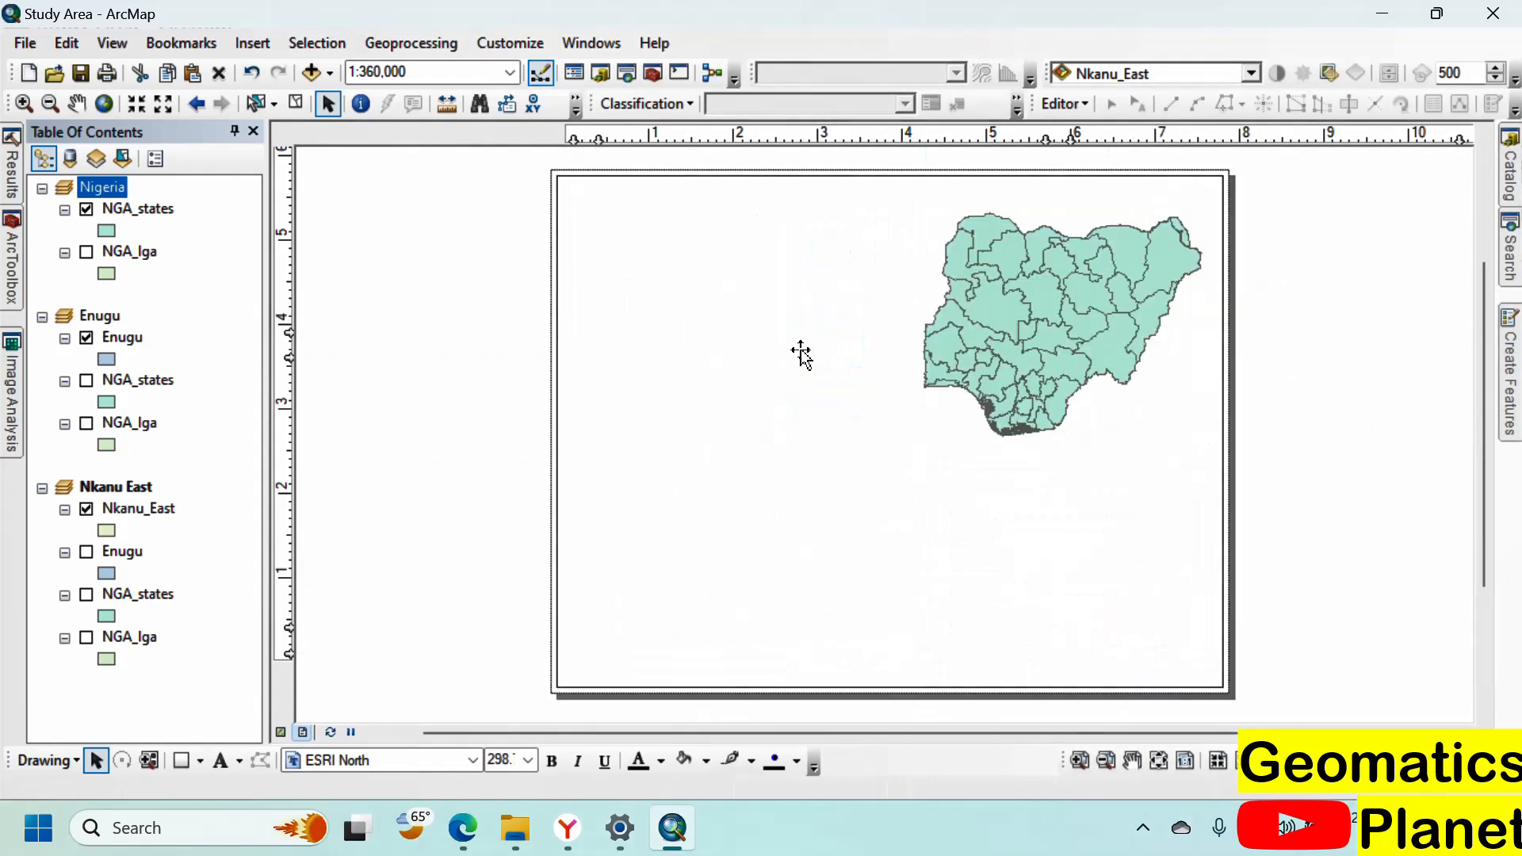
{"action": "left_click_drag", "start_coordinate": [791, 374], "coordinate": [861, 319]}
{"action": "left_click", "coordinate": [961, 388]}
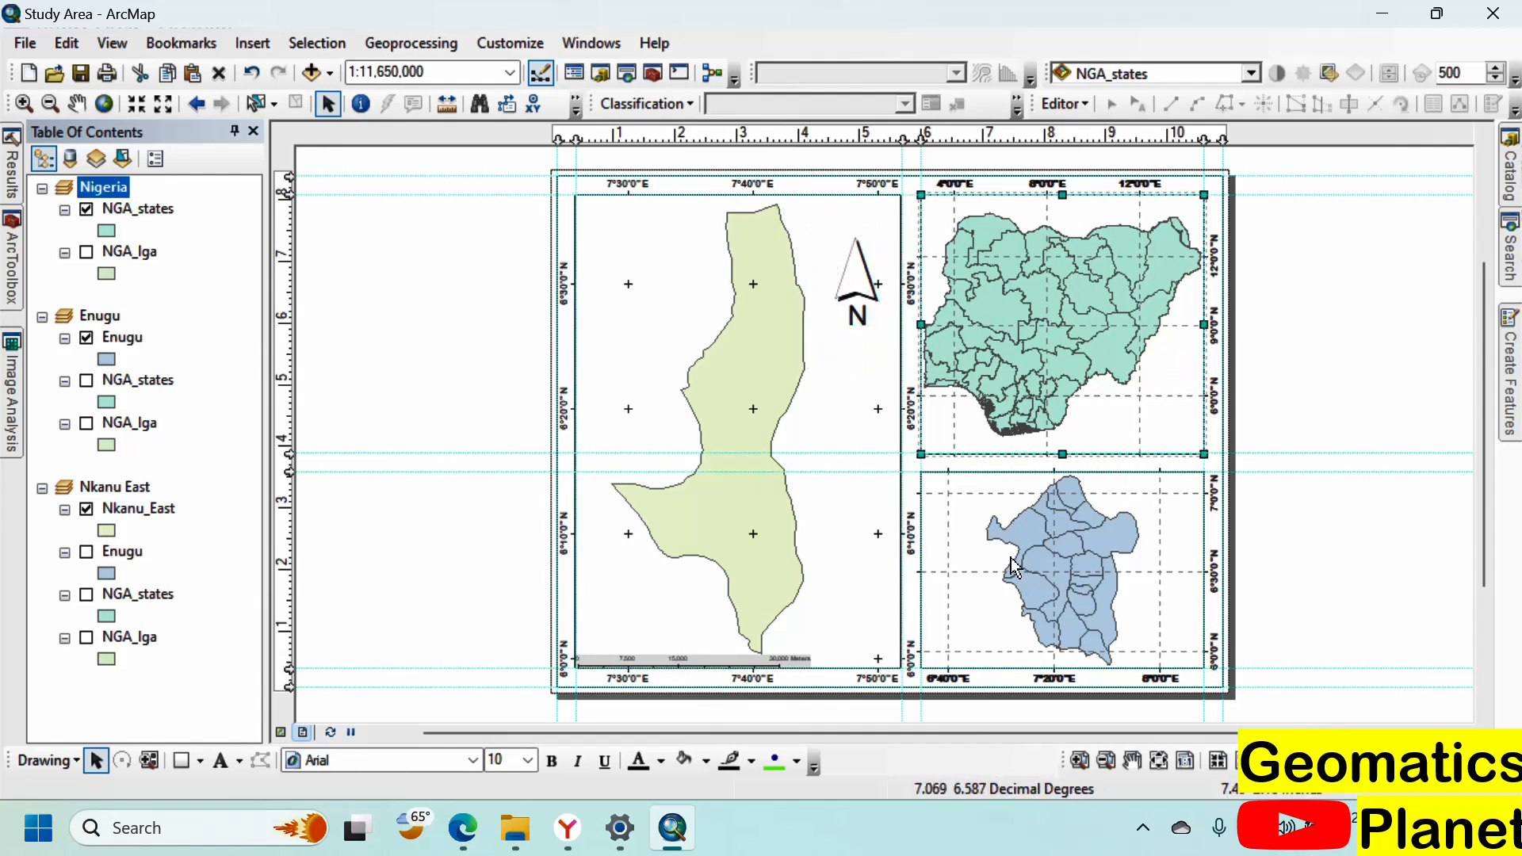
{"action": "left_click", "coordinate": [1292, 410]}
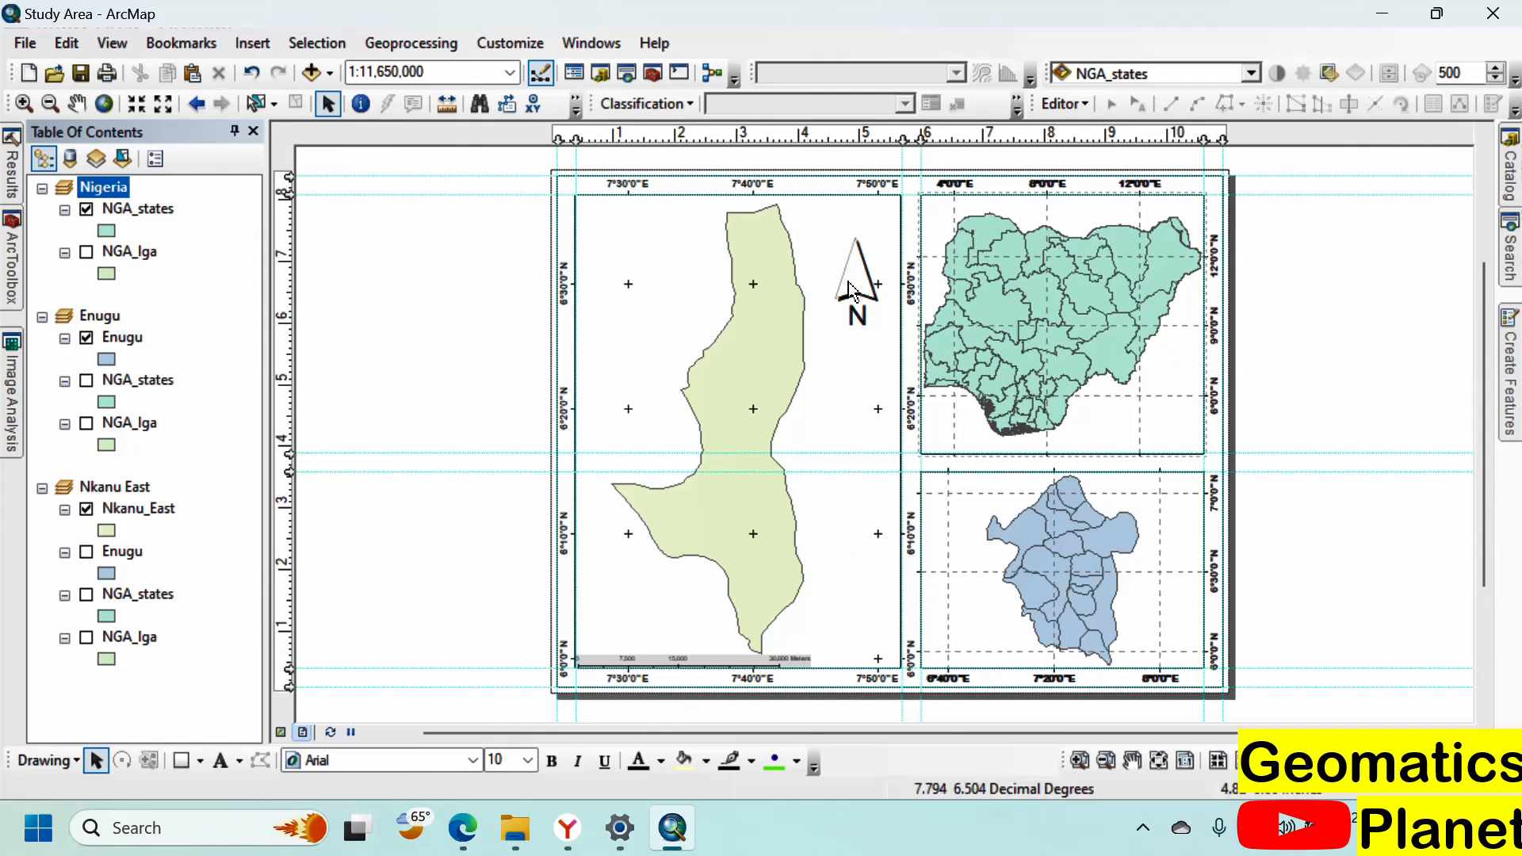
{"action": "left_click", "coordinate": [1002, 544]}
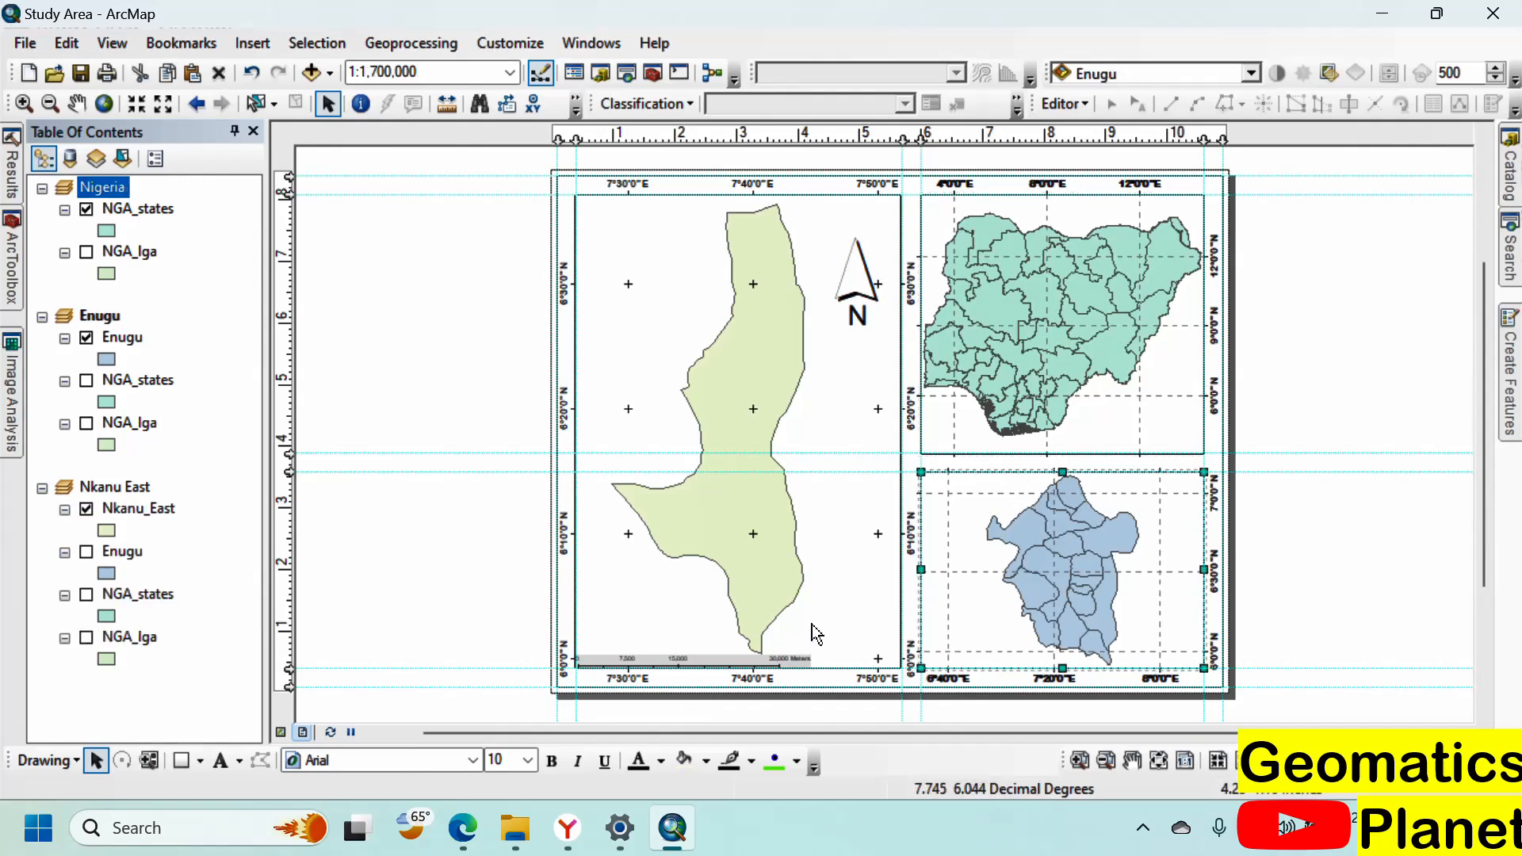
Step: Add a text label reading "Nkanu East" and place it inside the upper-left part of the Nkanu East frame
{"action": "scroll", "coordinate": [652, 237], "scroll_direction": "down", "scroll_amount": 3}
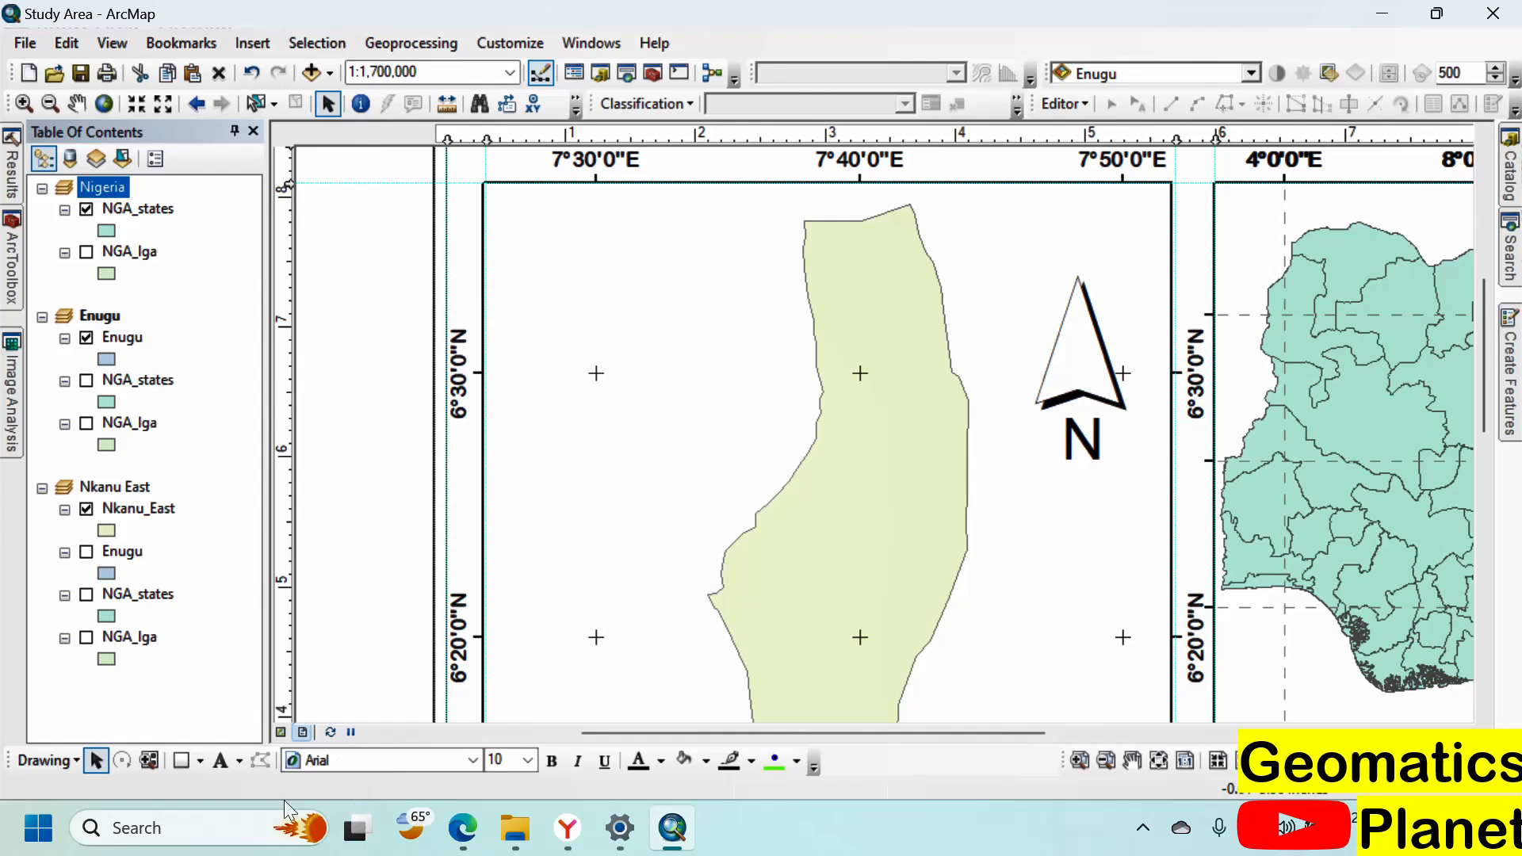
{"action": "left_click", "coordinate": [223, 763]}
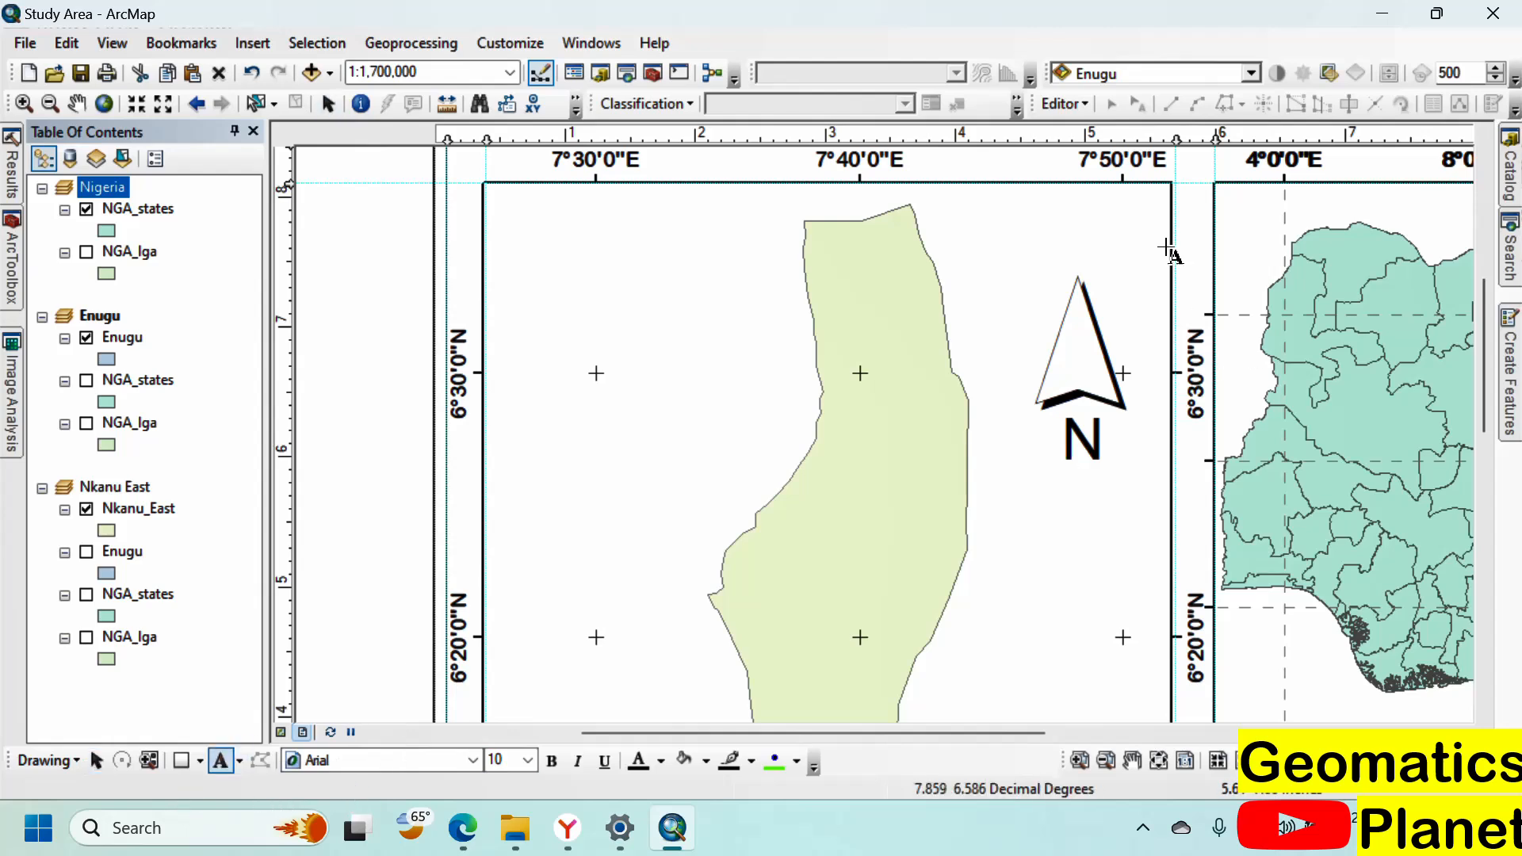
{"action": "right_click", "coordinate": [1140, 81]}
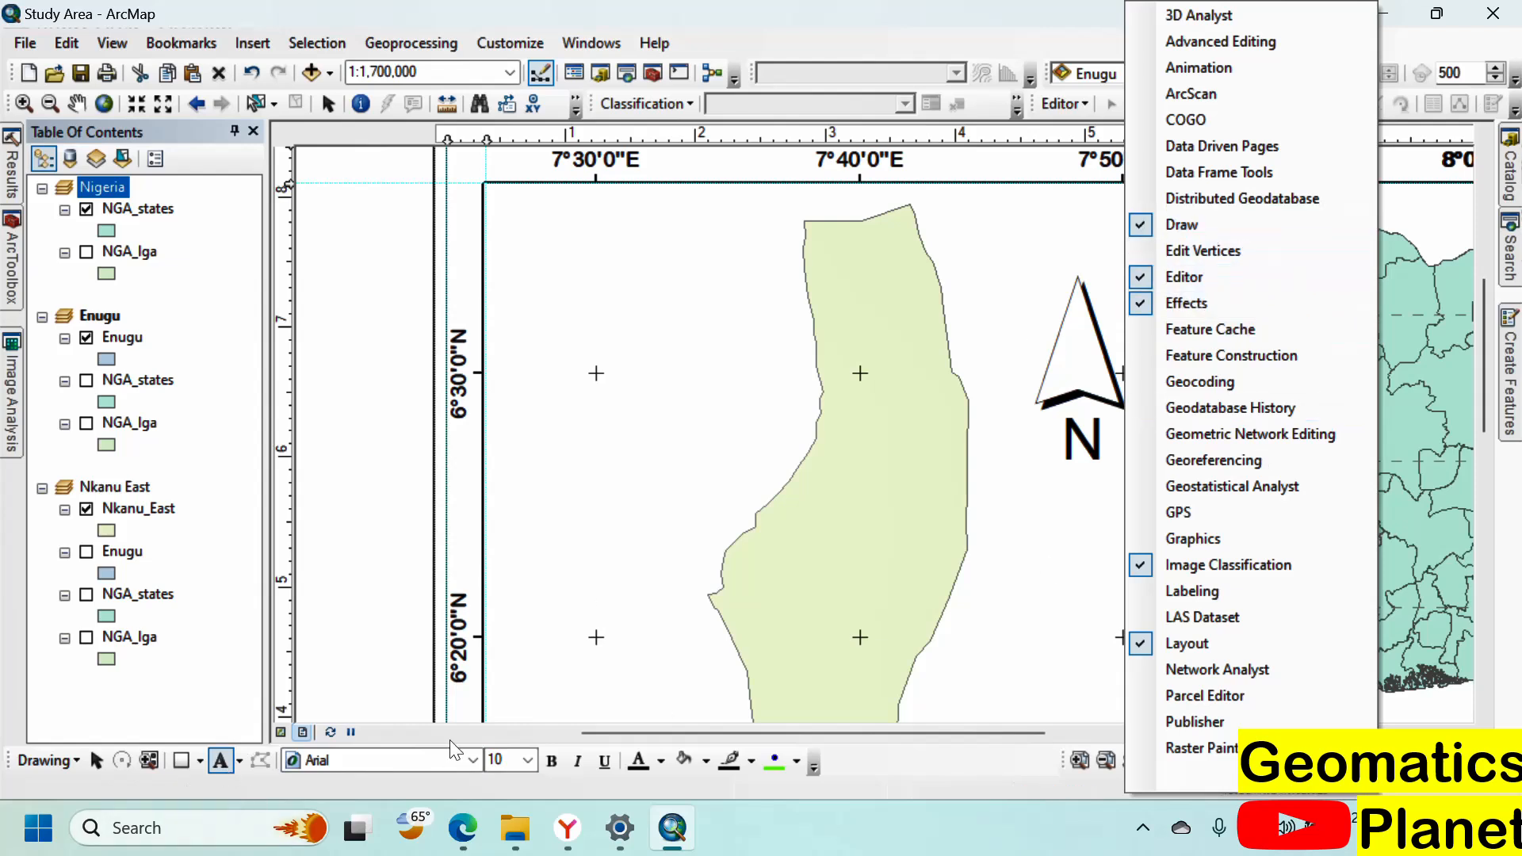
{"action": "left_click", "coordinate": [505, 206]}
{"action": "left_click", "coordinate": [514, 210]}
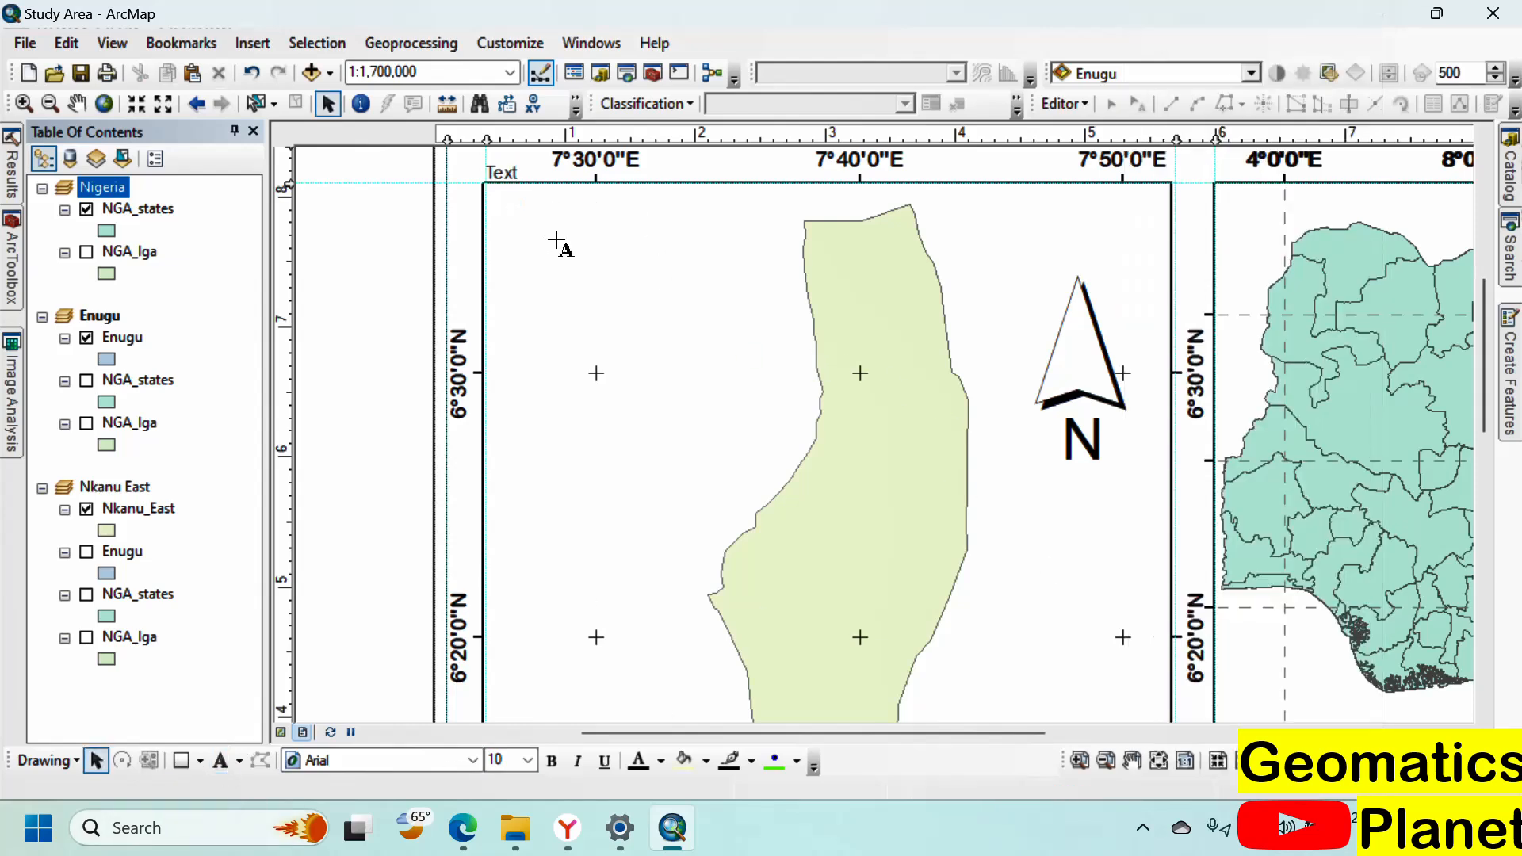
{"action": "key", "text": "BackSpace"}
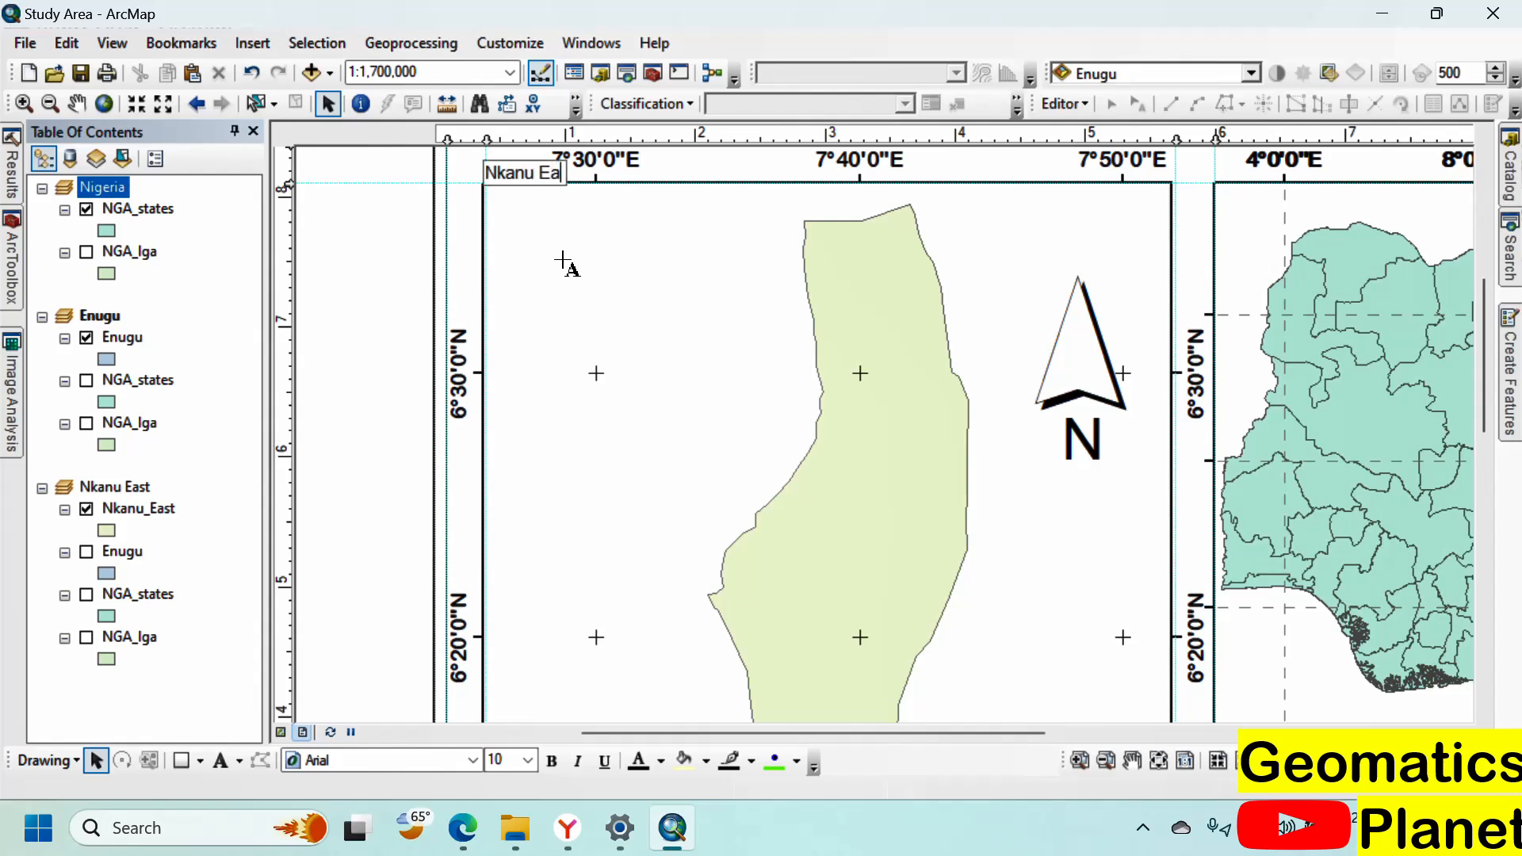
{"action": "left_click", "coordinate": [559, 266]}
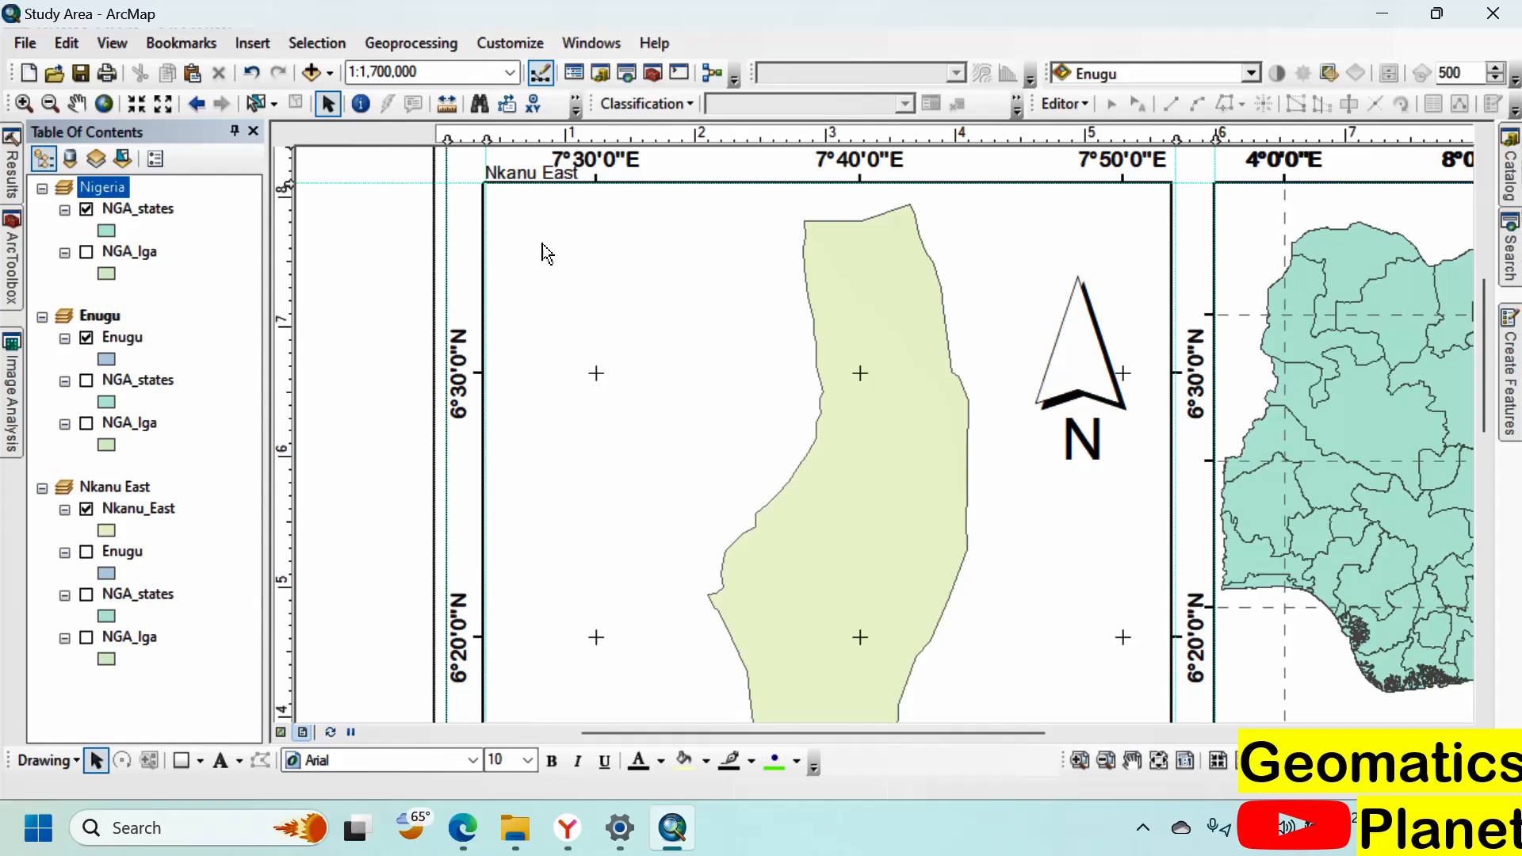
{"action": "left_click", "coordinate": [542, 176]}
{"action": "left_click_drag", "start_coordinate": [542, 176], "coordinate": [584, 231]}
Step: Set the Nkanu East label's font to Arial Rounded MT Bold at size 18
{"action": "right_click", "coordinate": [583, 231]}
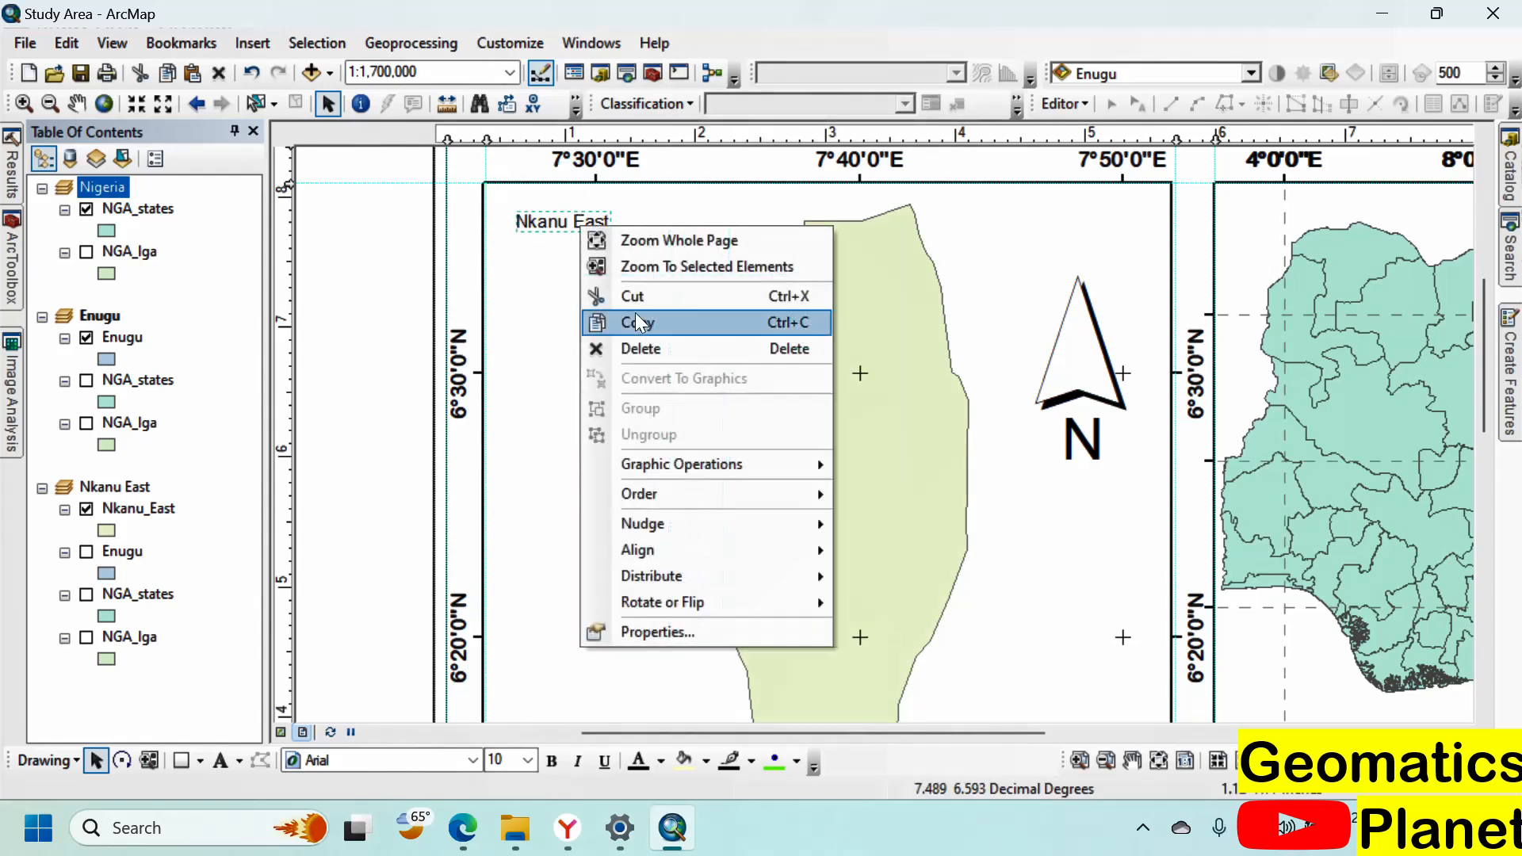
{"action": "left_click", "coordinate": [698, 631]}
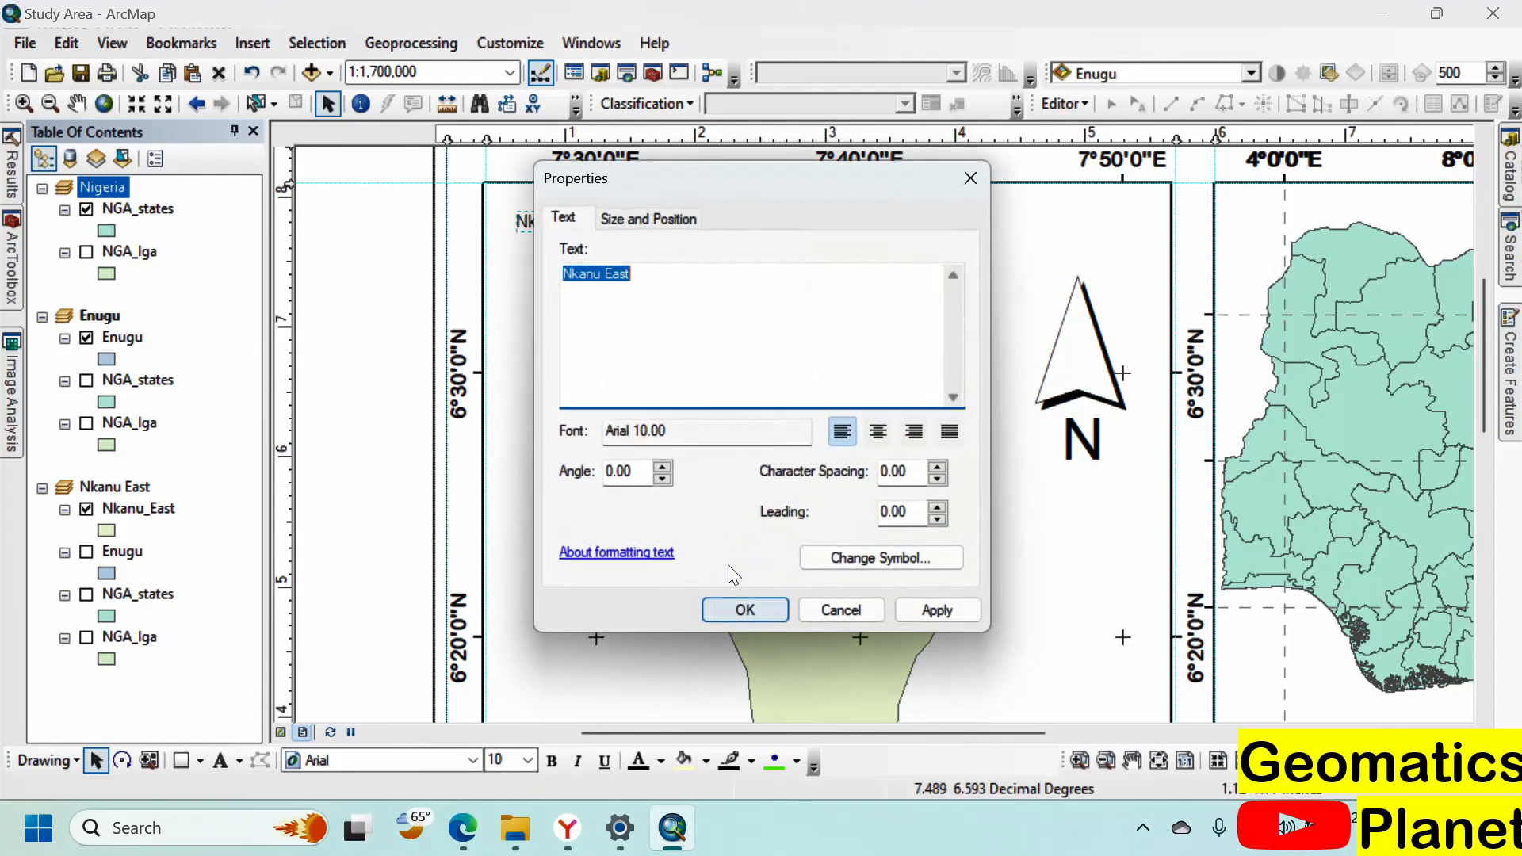
{"action": "left_click", "coordinate": [883, 553]}
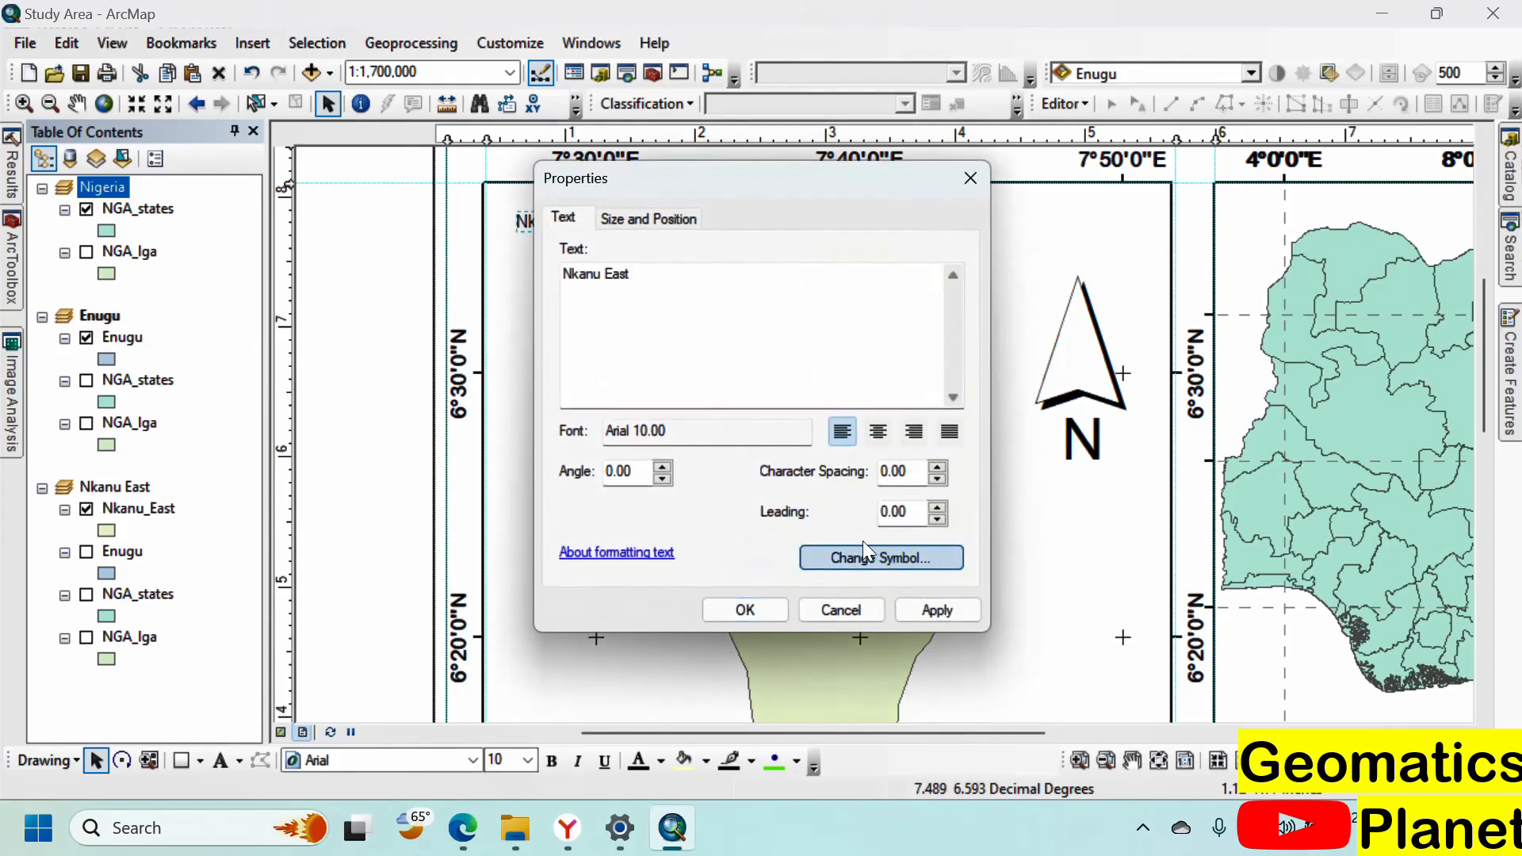
{"action": "left_click_drag", "start_coordinate": [811, 130], "coordinate": [981, 210]}
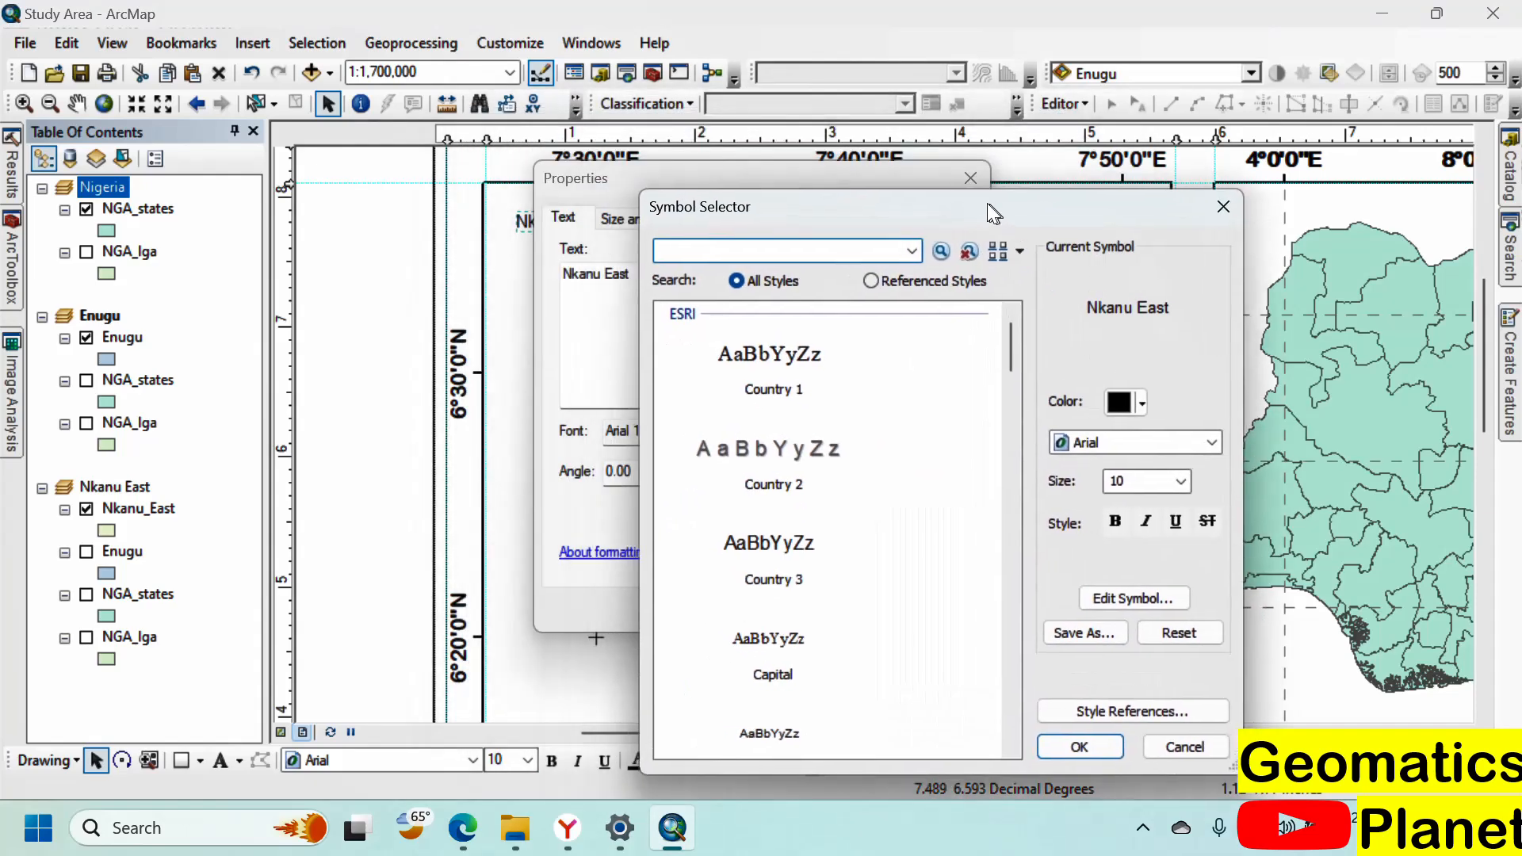
{"action": "left_click", "coordinate": [1129, 440]}
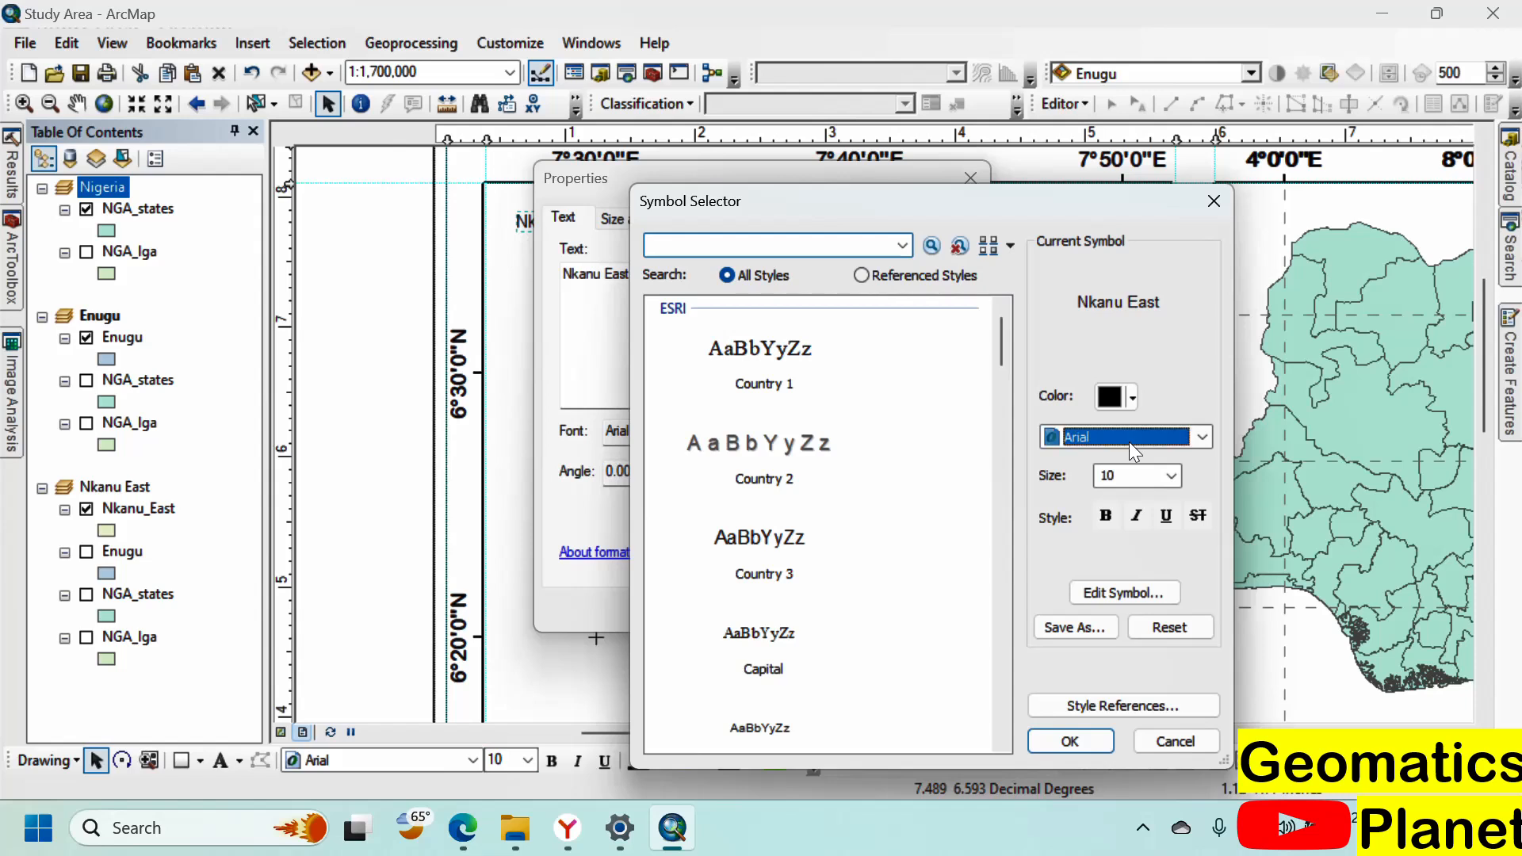
{"action": "left_click", "coordinate": [1116, 524]}
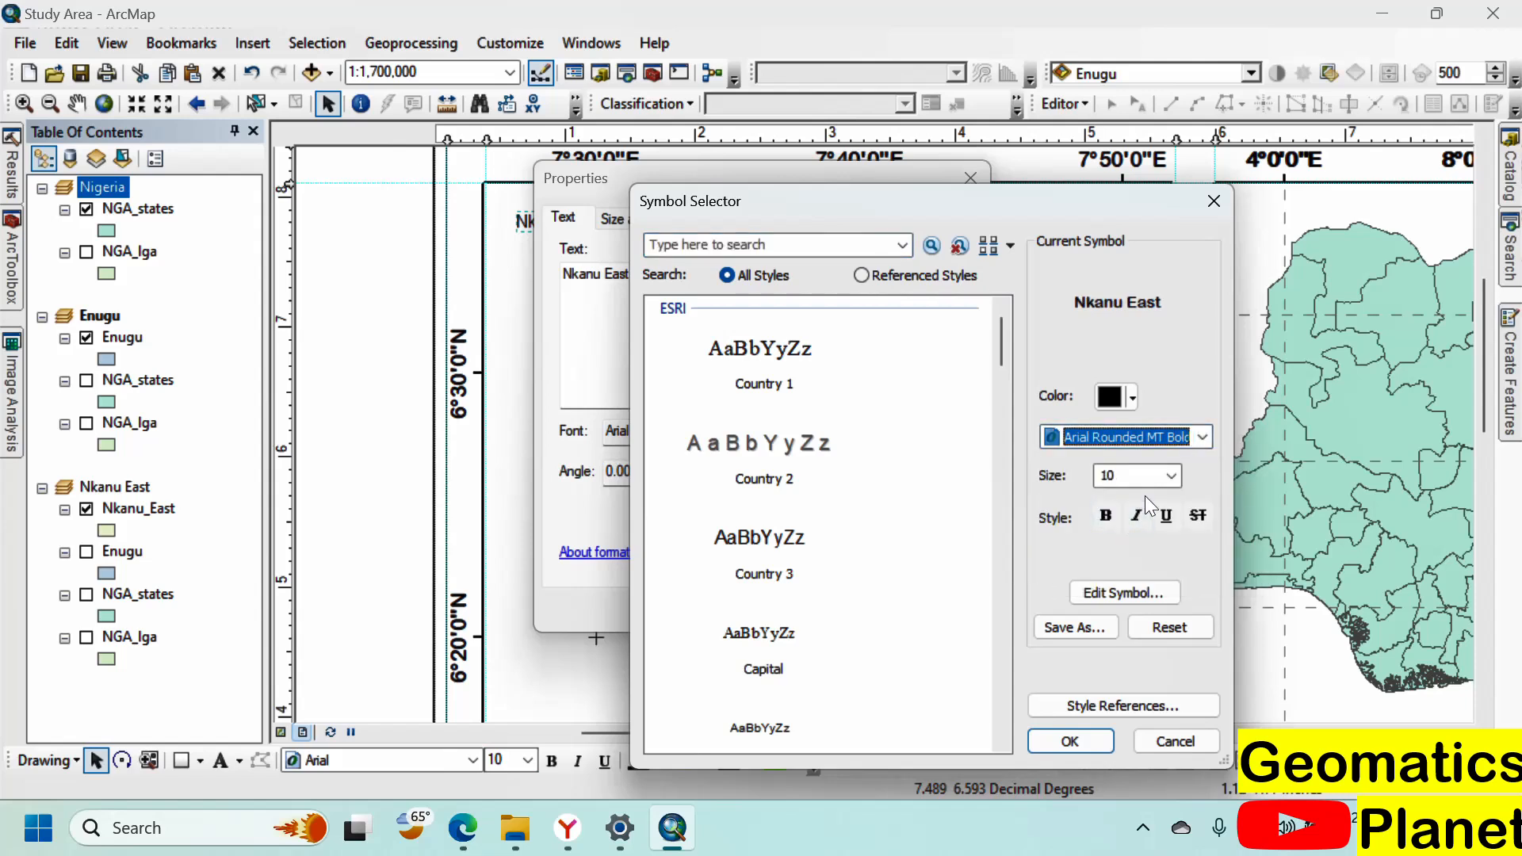
{"action": "left_click", "coordinate": [1170, 476]}
{"action": "left_click", "coordinate": [1131, 574]}
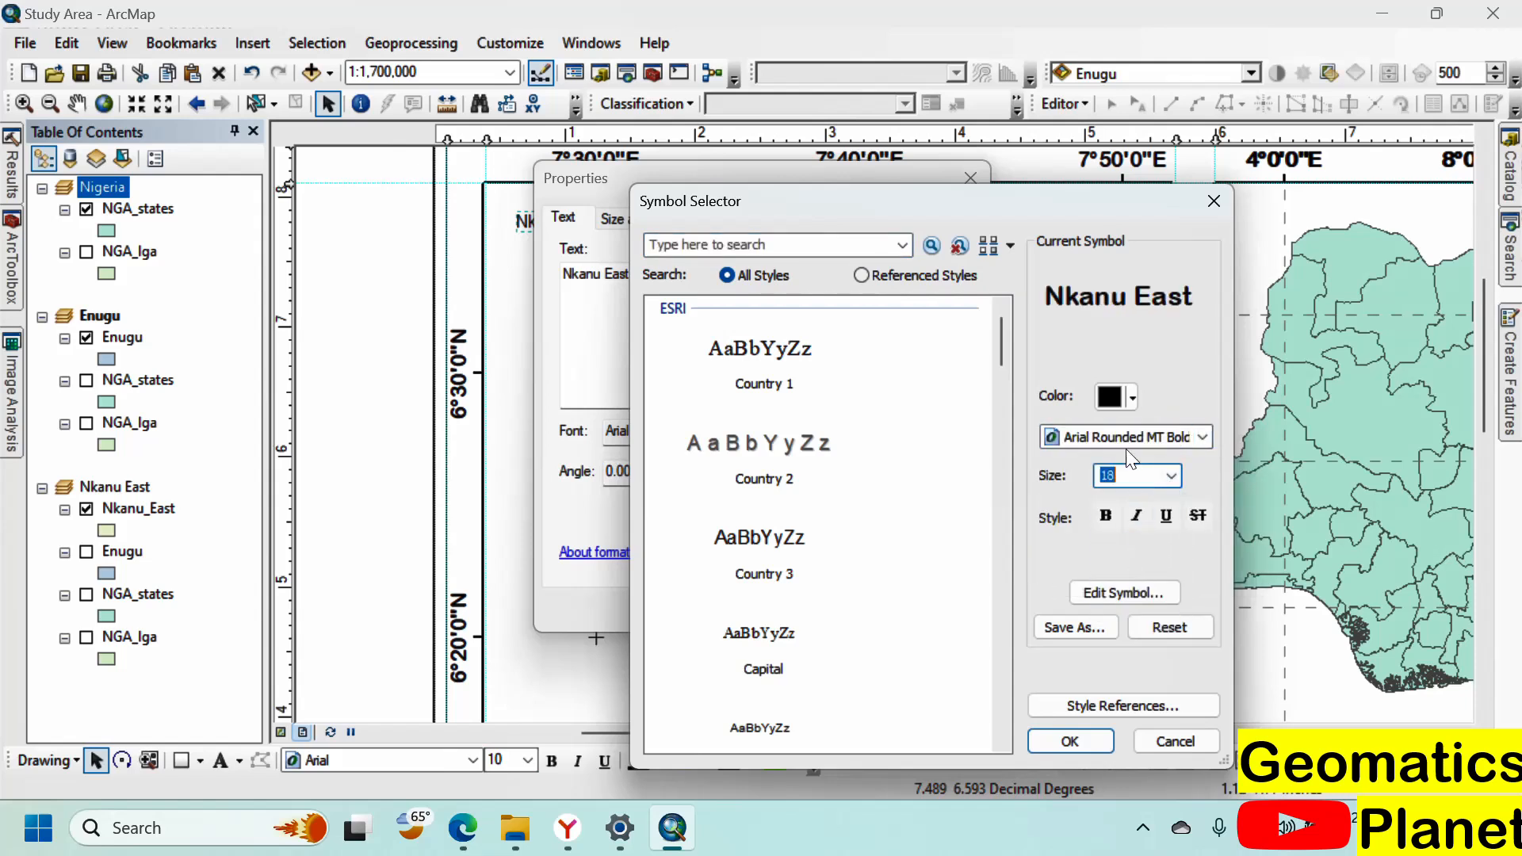
Step: Give the Nkanu East label a halo mask with an orange-red fill colour
{"action": "left_click", "coordinate": [1132, 595]}
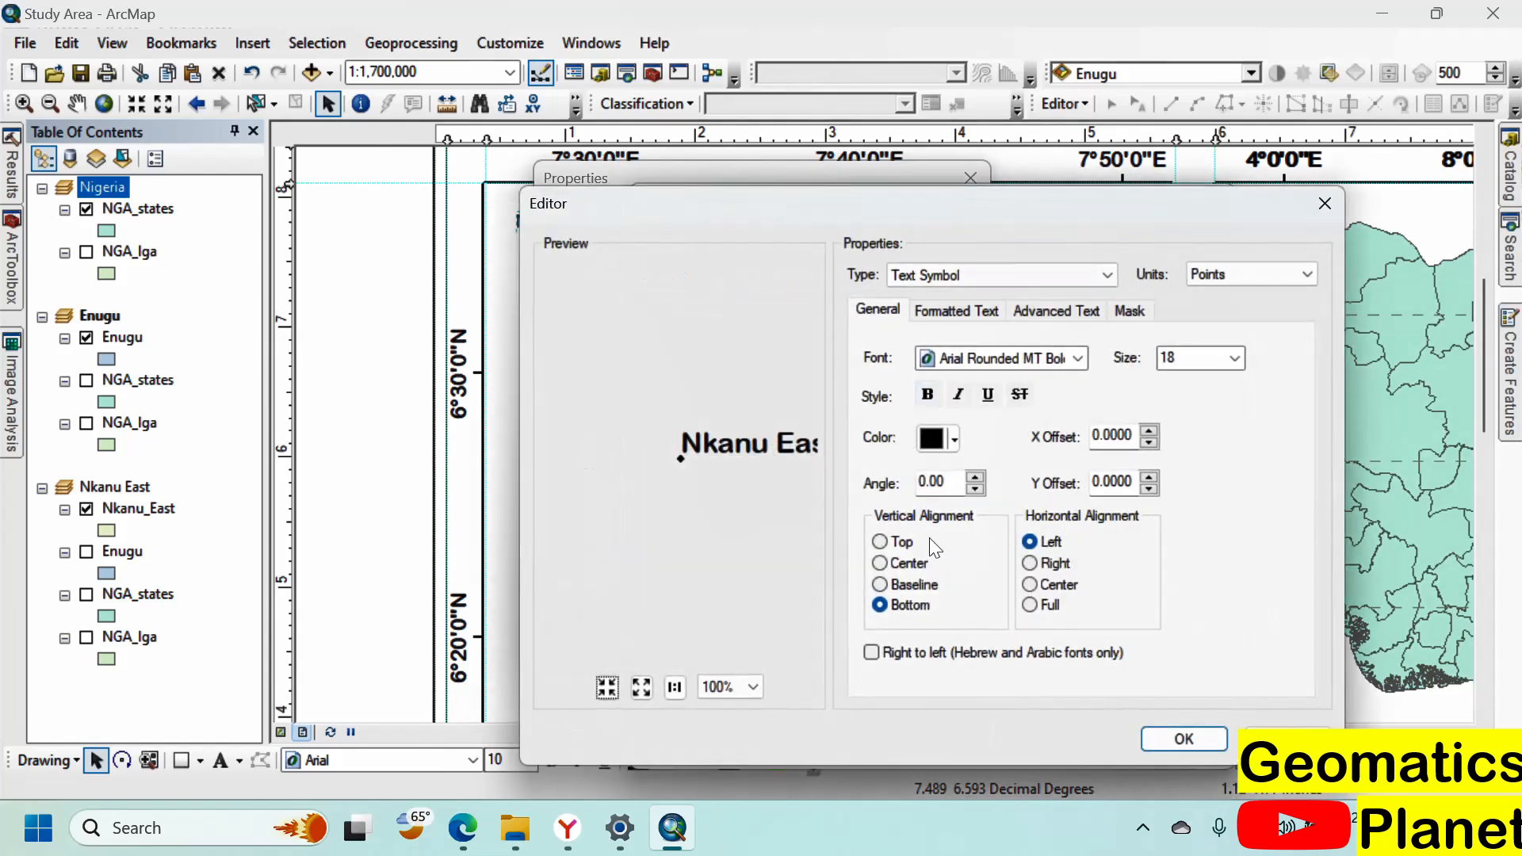
{"action": "left_click", "coordinate": [1130, 309]}
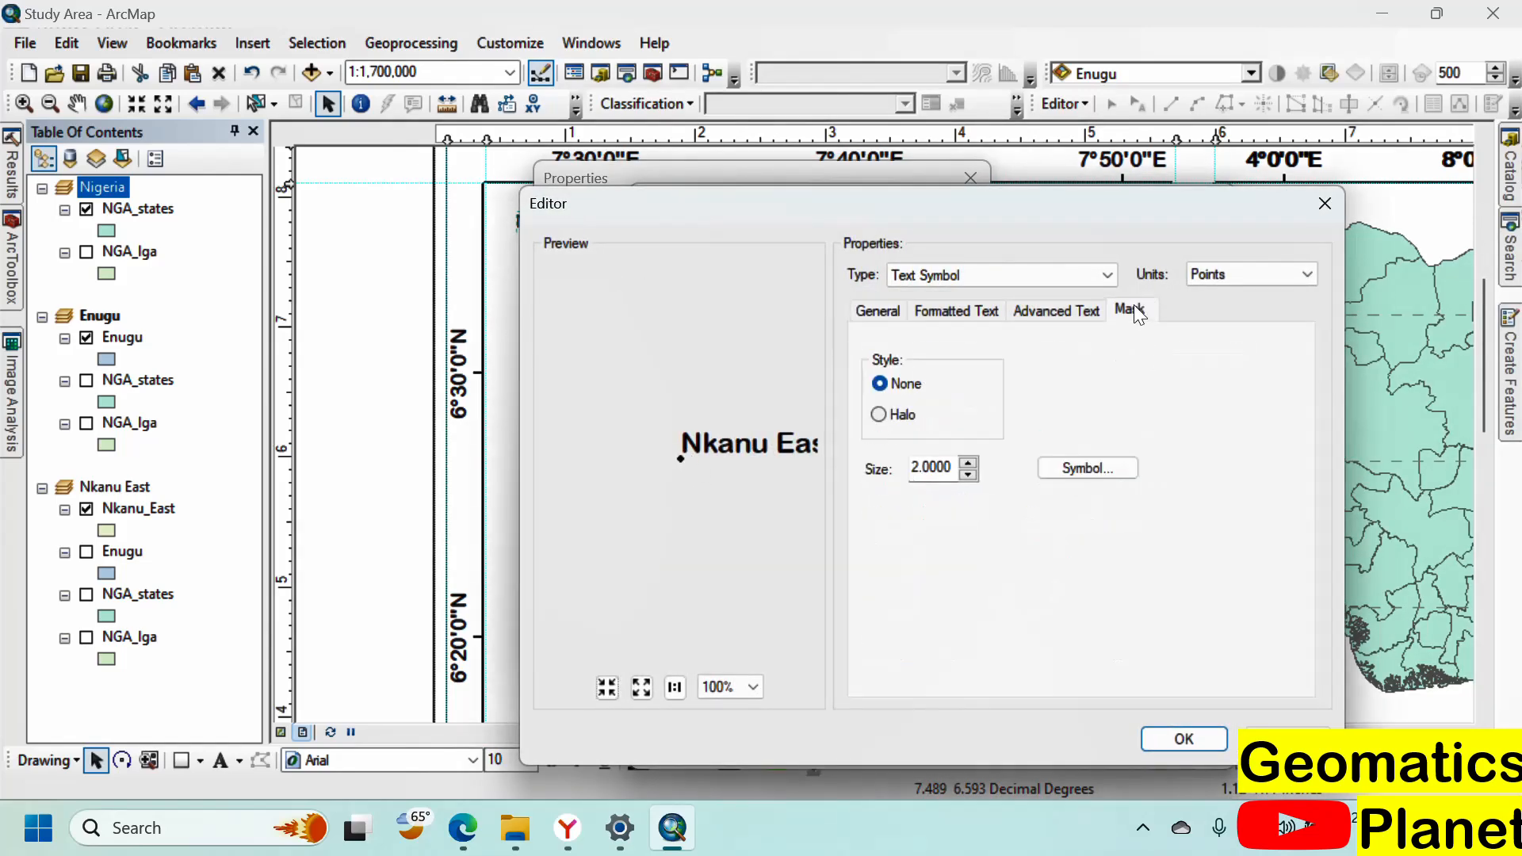
{"action": "left_click", "coordinate": [900, 414]}
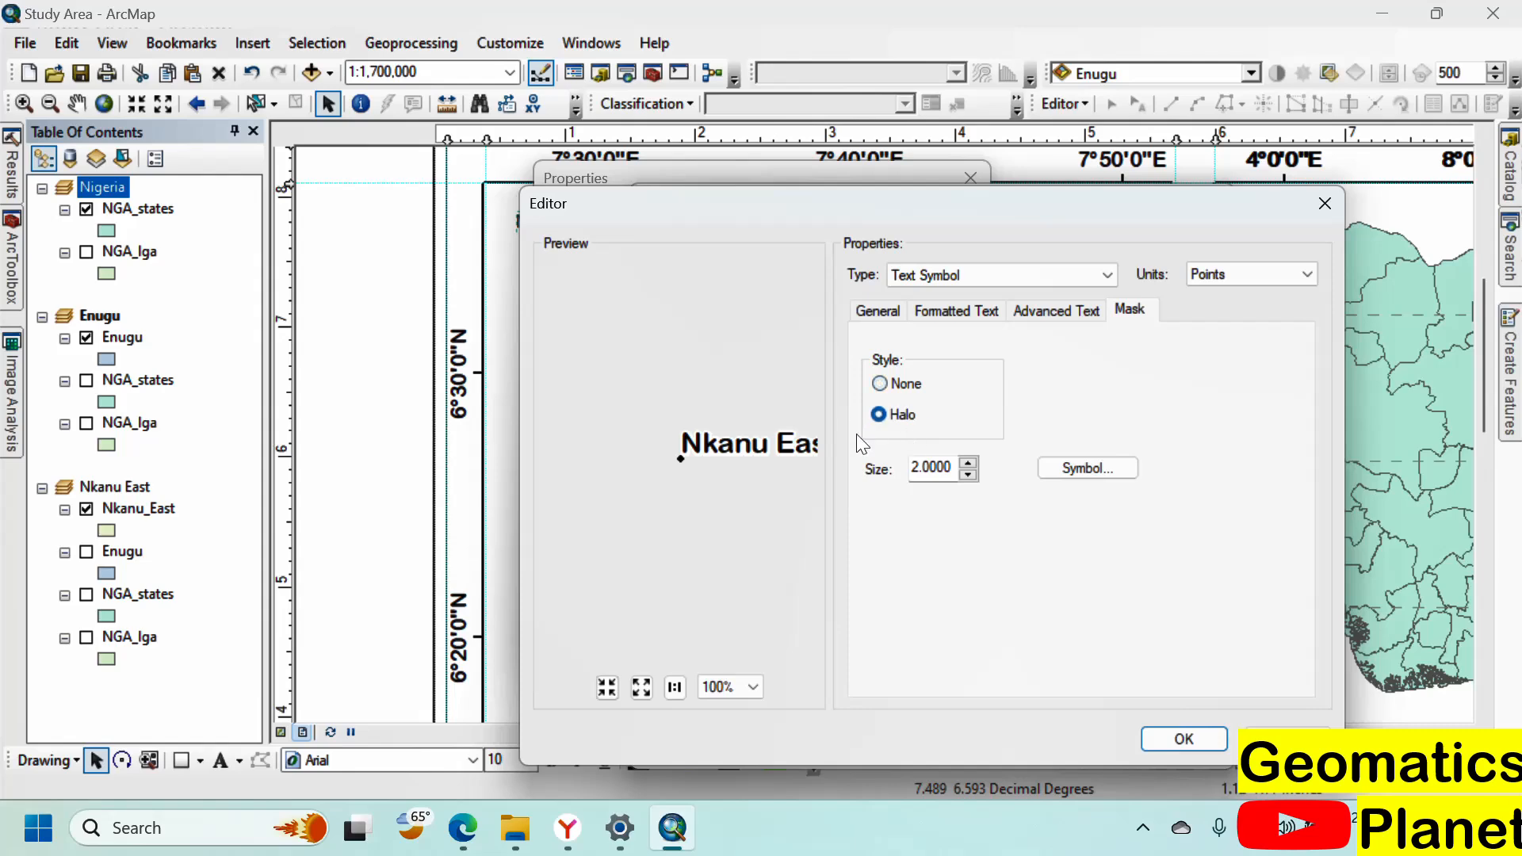
{"action": "left_click", "coordinate": [1088, 469]}
{"action": "scroll", "coordinate": [752, 466], "scroll_direction": "down", "scroll_amount": 10}
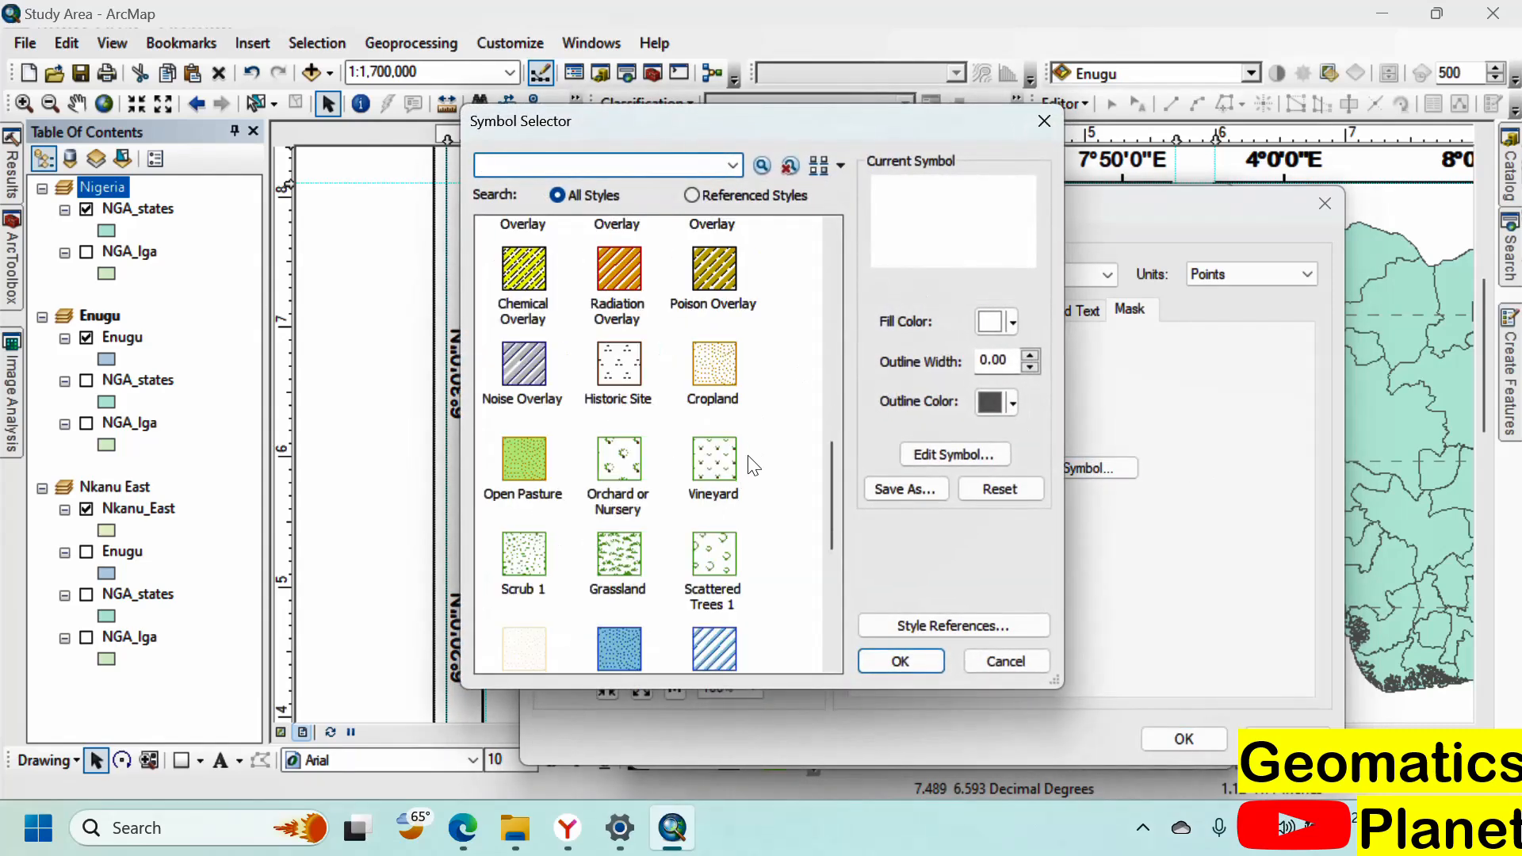
{"action": "scroll", "coordinate": [783, 420], "scroll_direction": "up", "scroll_amount": 7}
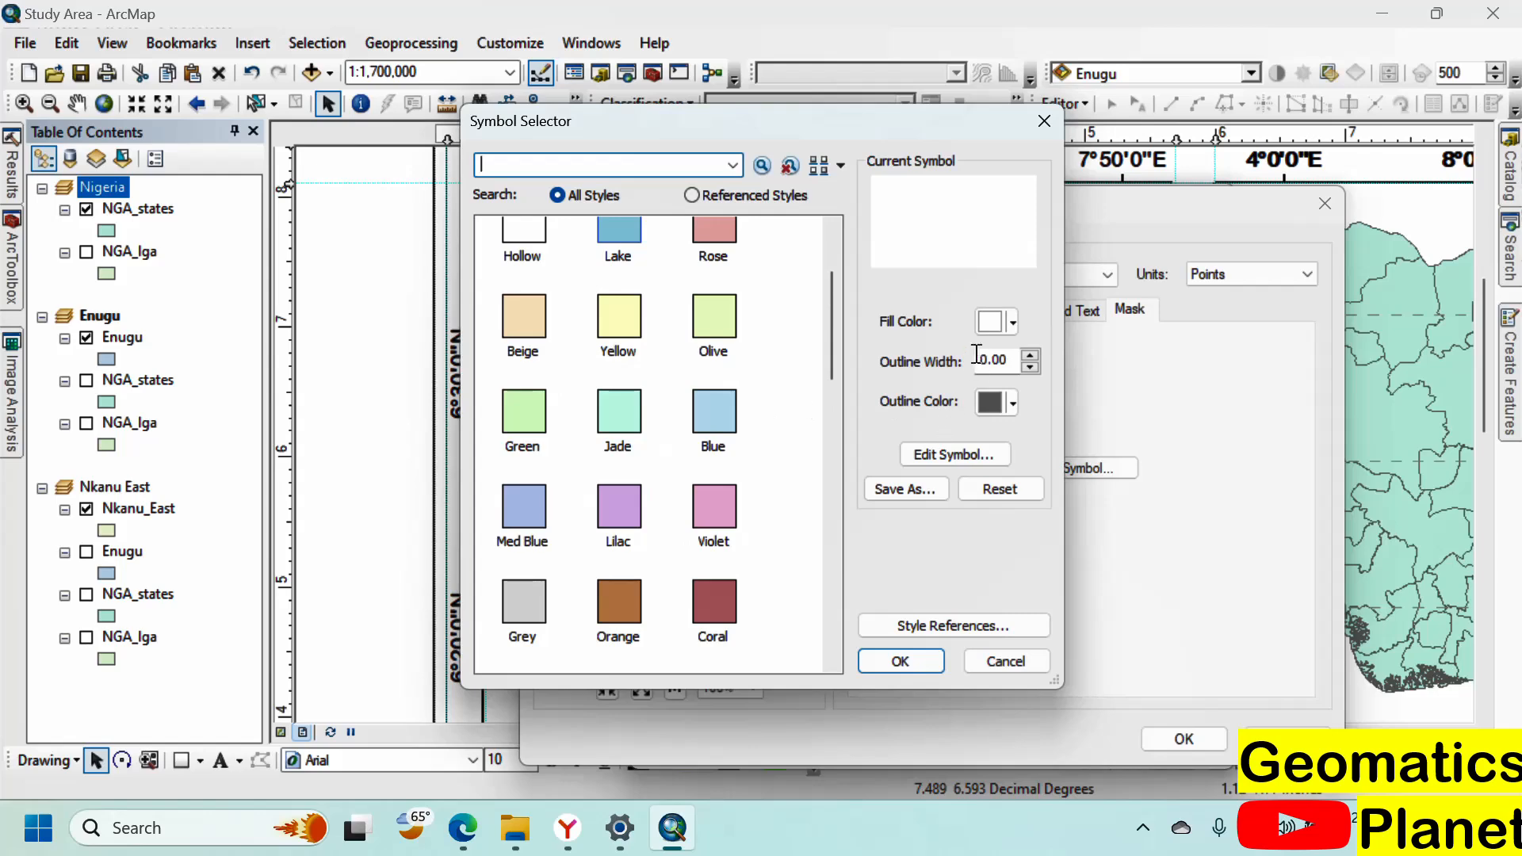
{"action": "left_click", "coordinate": [1007, 322]}
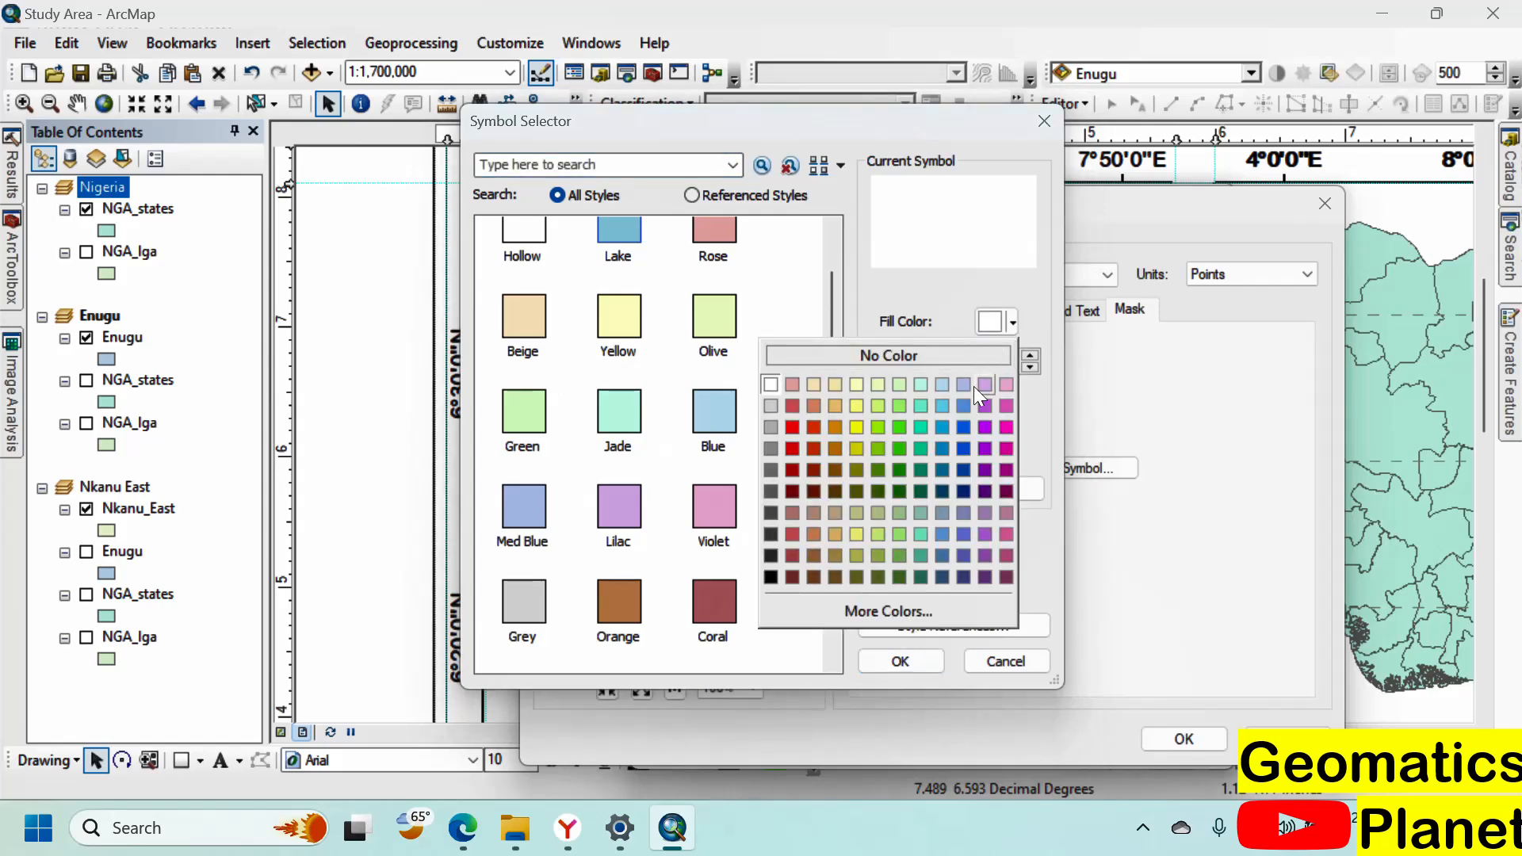
{"action": "left_click", "coordinate": [816, 444]}
{"action": "left_click", "coordinate": [895, 658]}
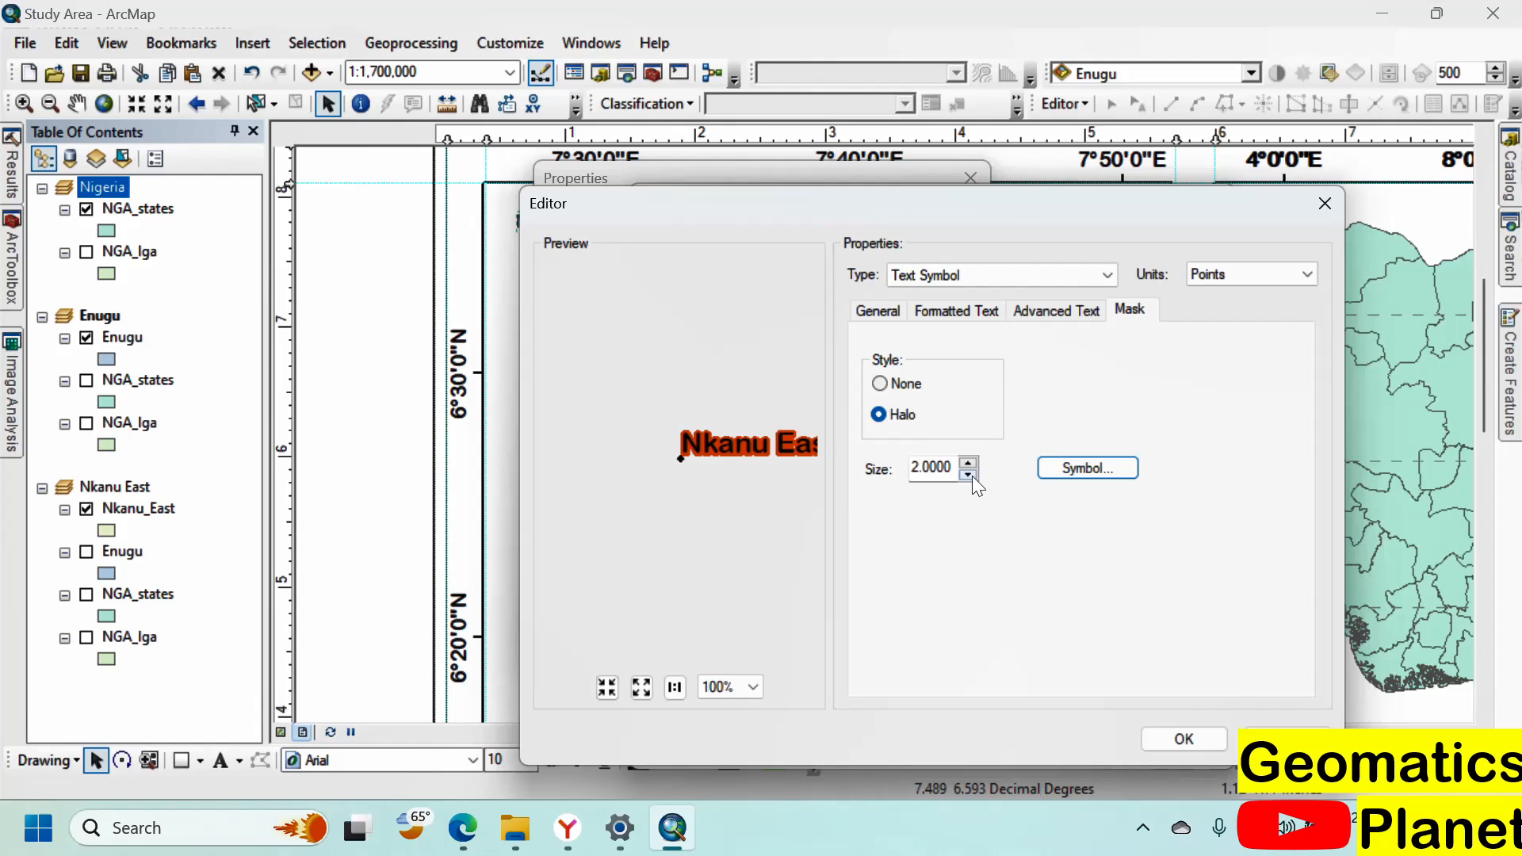
Step: Reduce the halo size to 1, apply the symbol changes and fit the label into the Nkanu East frame's upper-left corner
{"action": "left_click", "coordinate": [969, 475]}
{"action": "left_click", "coordinate": [1205, 737]}
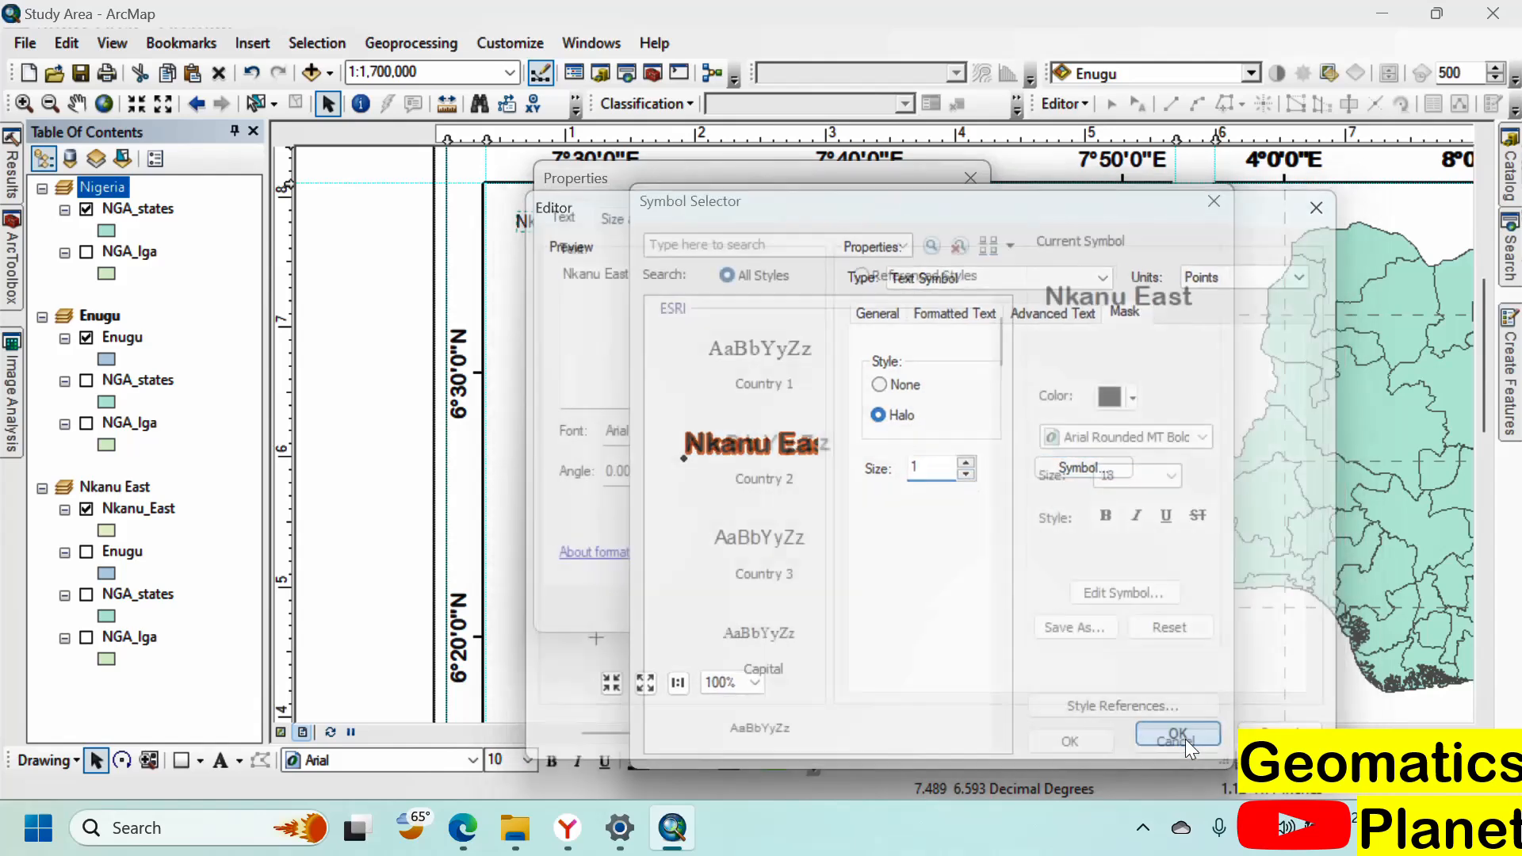
{"action": "left_click", "coordinate": [1058, 733]}
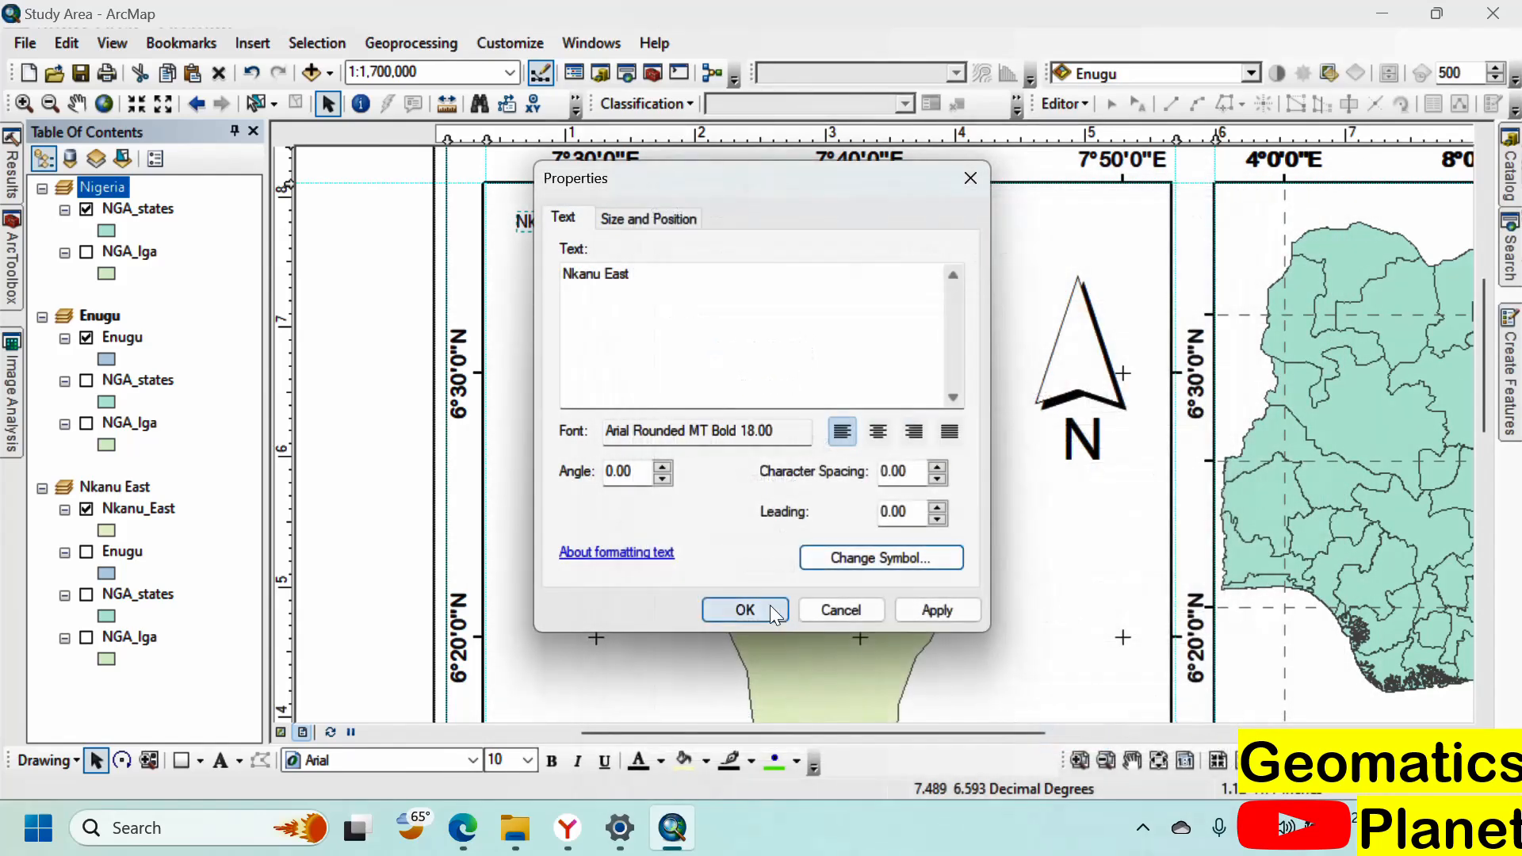
{"action": "left_click", "coordinate": [745, 610]}
{"action": "mouse_move", "coordinate": [615, 246]}
{"action": "left_mouse_down"}
{"action": "mouse_move", "coordinate": [615, 230]}
{"action": "mouse_move", "coordinate": [587, 236]}
{"action": "mouse_move", "coordinate": [616, 255]}
{"action": "left_mouse_up"}
Step: Place a copy of the Nkanu East label in the Nigeria frame's upper-left corner and change its text to "Nigeria"
{"action": "scroll", "coordinate": [626, 421], "scroll_direction": "down", "scroll_amount": 3}
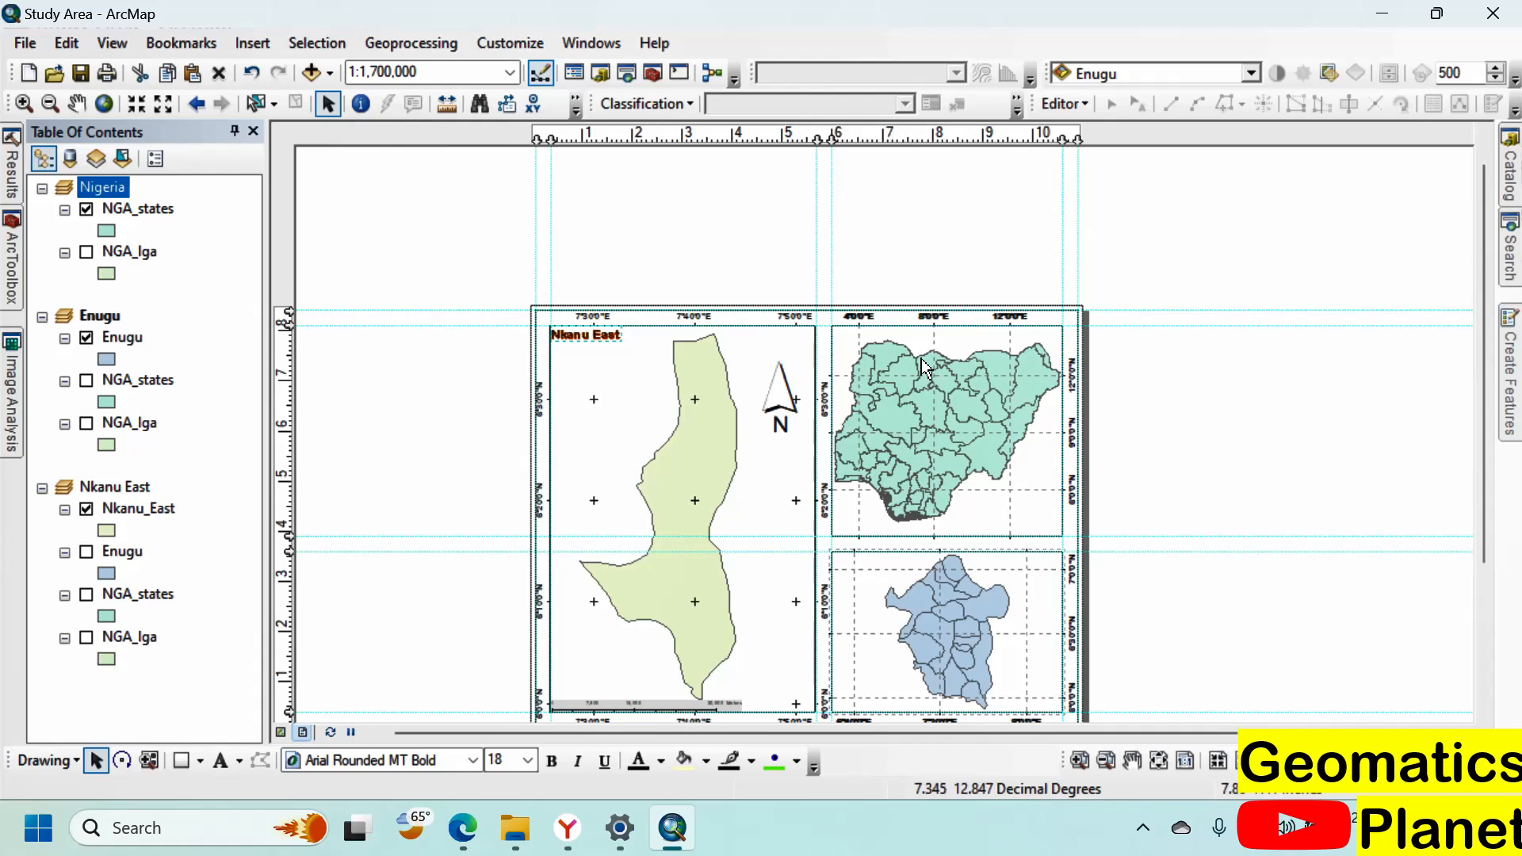
{"action": "key", "text": "ctrl+v"}
{"action": "left_click_drag", "start_coordinate": [604, 354], "coordinate": [891, 348]}
{"action": "scroll", "coordinate": [891, 349], "scroll_direction": "up", "scroll_amount": 3}
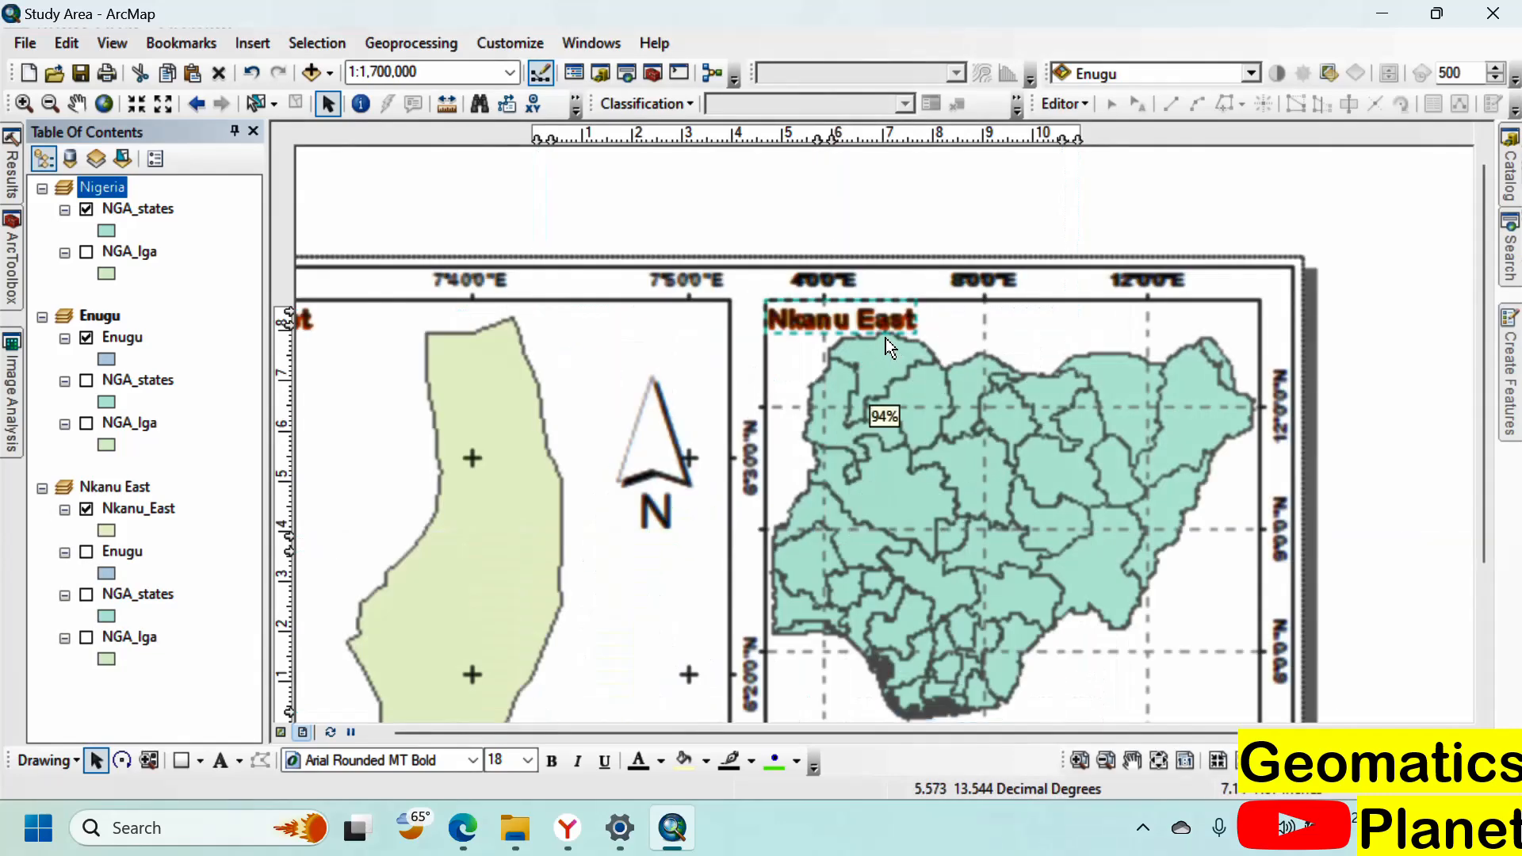
{"action": "scroll", "coordinate": [887, 332], "scroll_direction": "up", "scroll_amount": 2}
{"action": "right_click", "coordinate": [886, 336]}
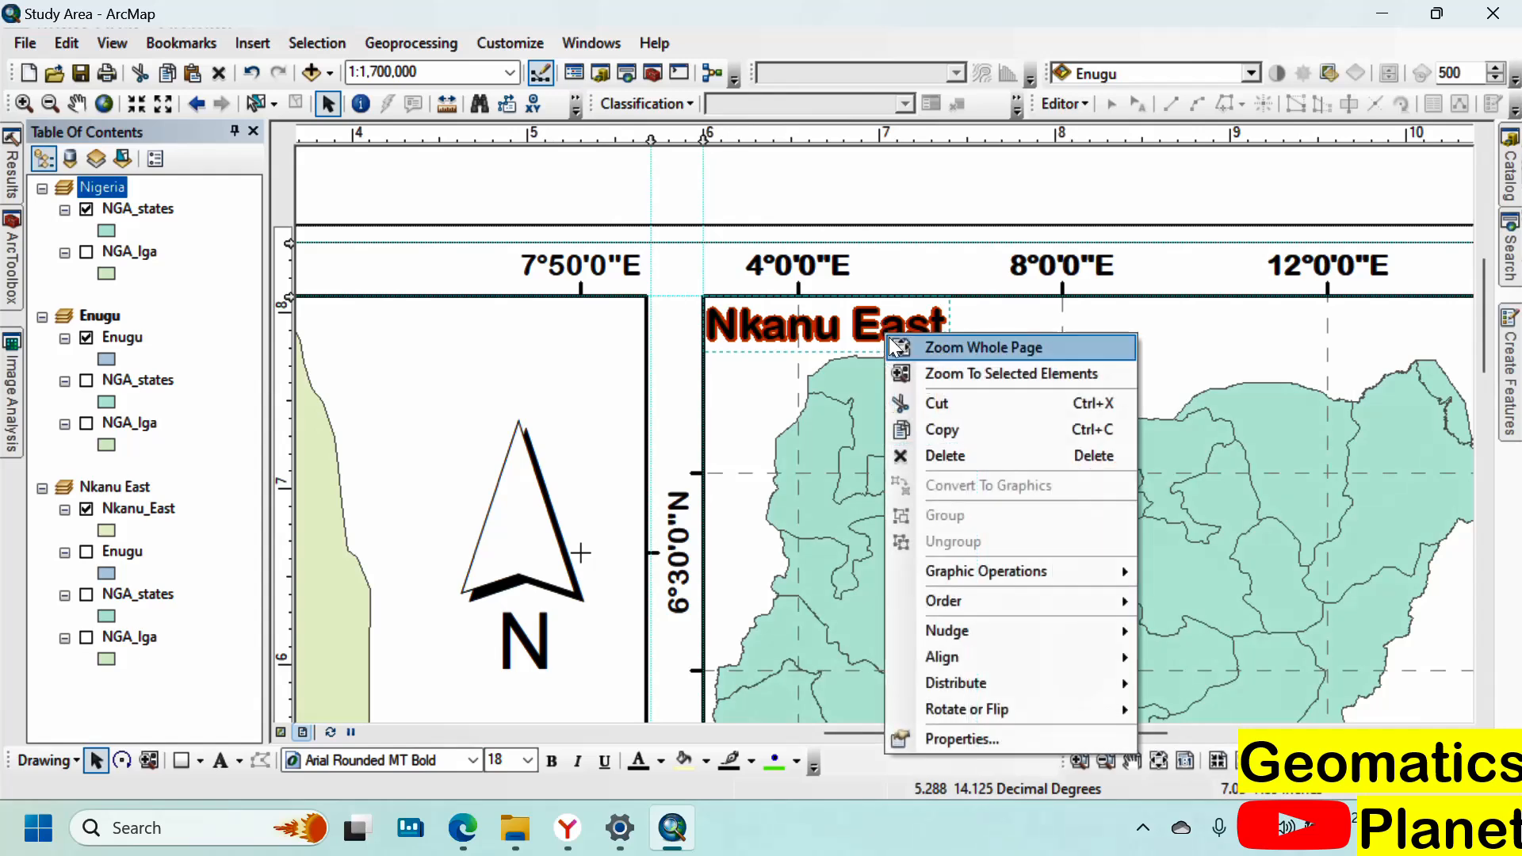
{"action": "left_click", "coordinate": [977, 737]}
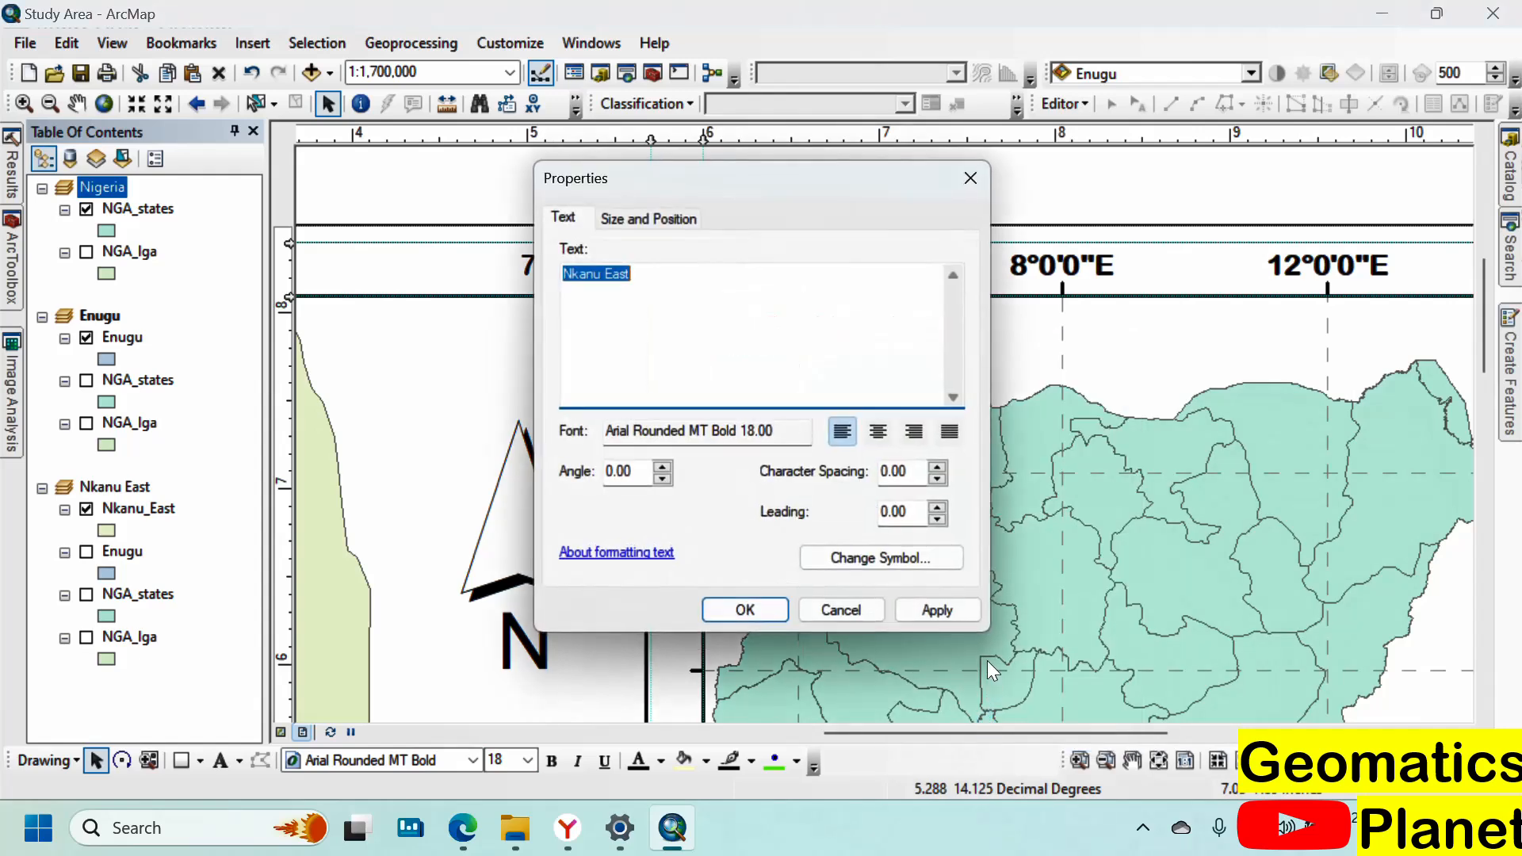
{"action": "type", "text": "Nigeria"}
{"action": "left_click", "coordinate": [720, 611]}
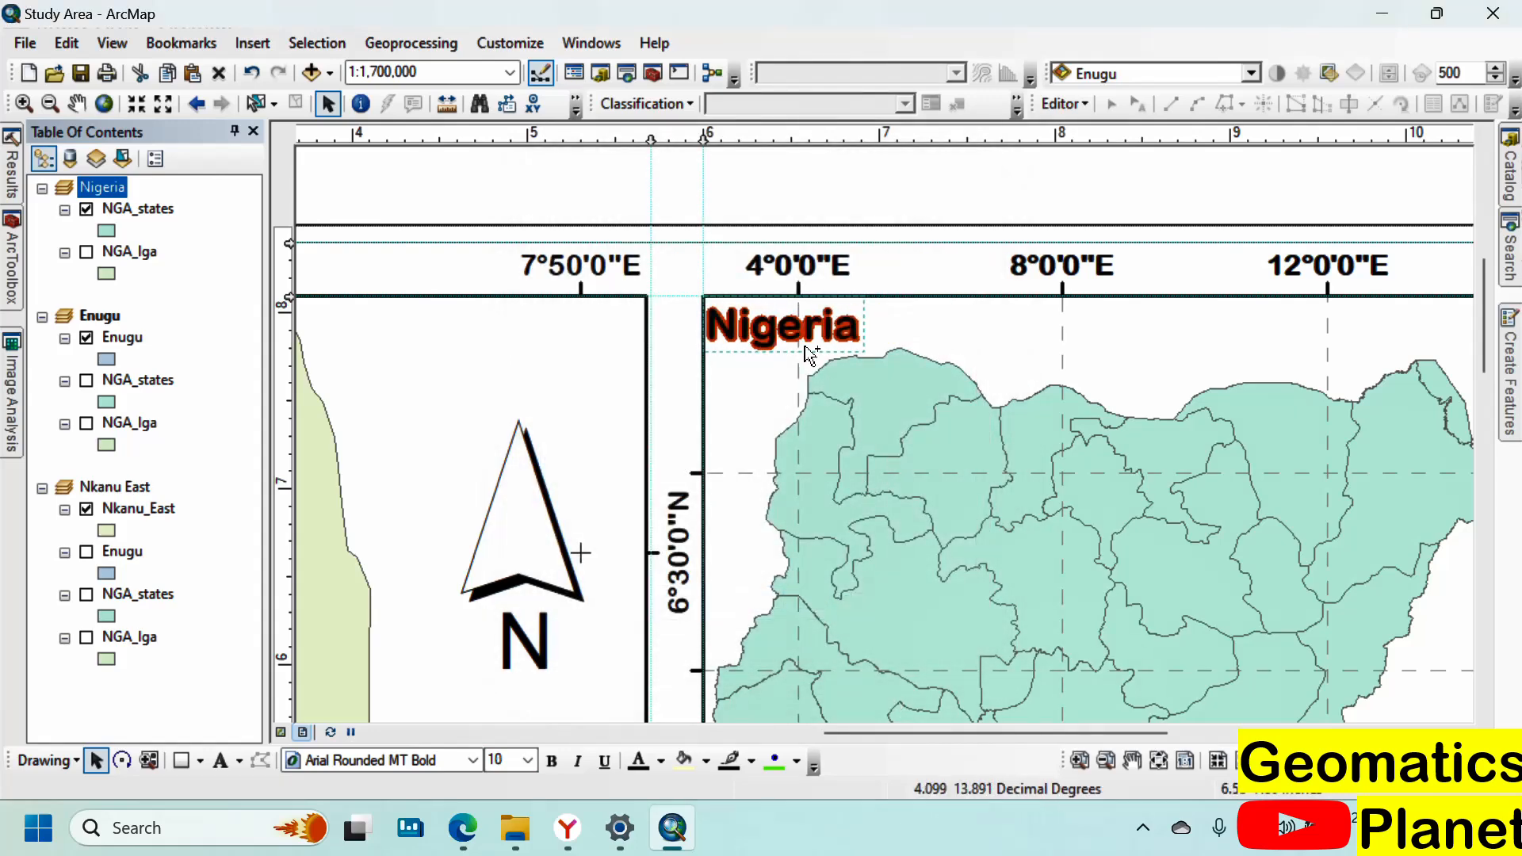
Step: Paste another label copy into the upper-left corner of the Enugu frame and change its text to "Enugu"
{"action": "key", "text": "ctrl+v"}
{"action": "scroll", "coordinate": [826, 336], "scroll_direction": "down", "scroll_amount": 5}
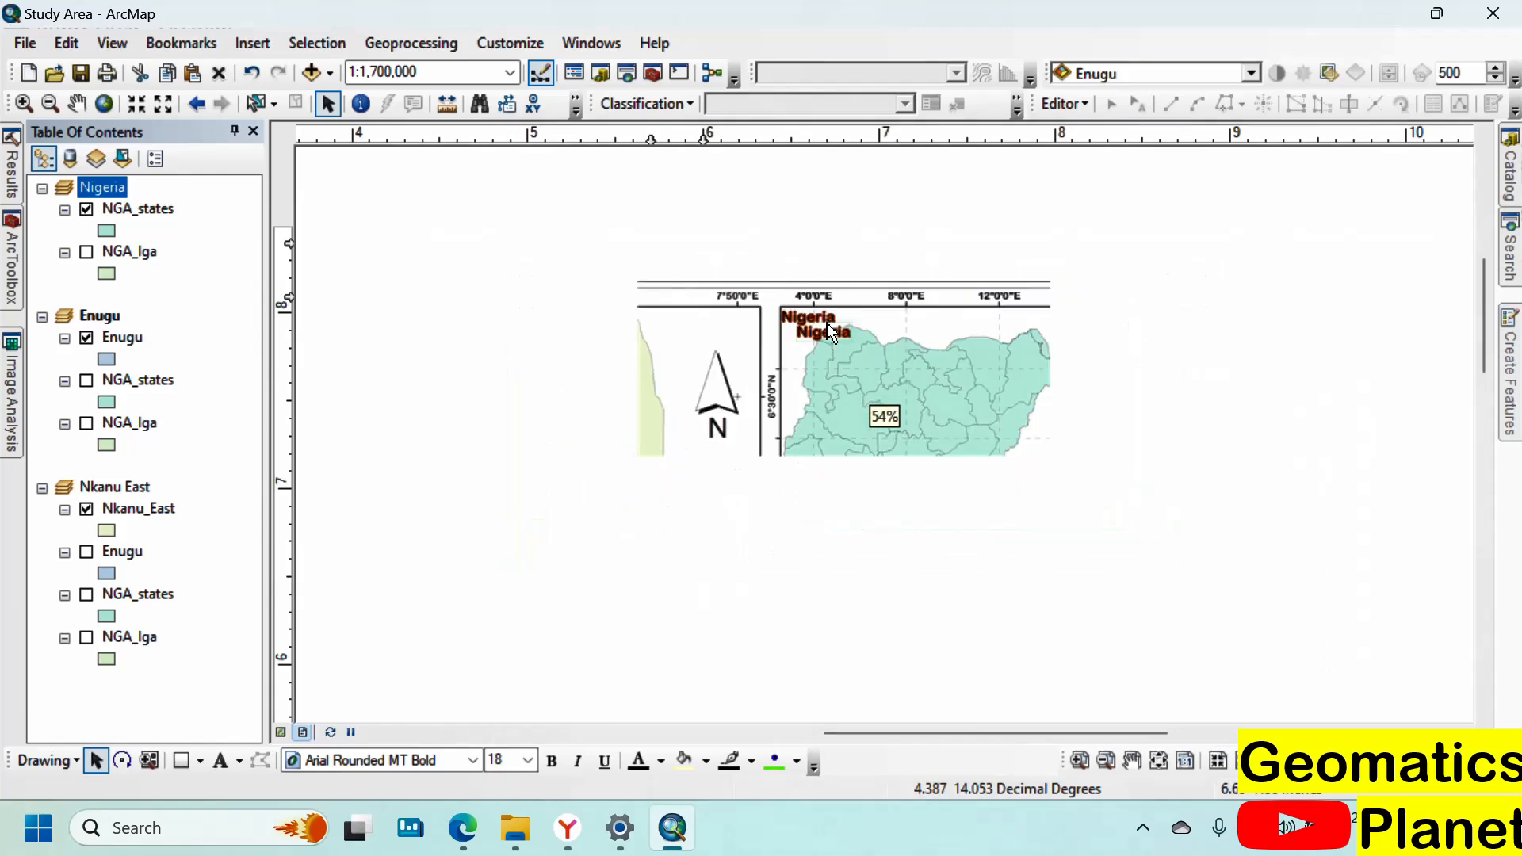
{"action": "left_click_drag", "start_coordinate": [825, 337], "coordinate": [816, 616]}
{"action": "scroll", "coordinate": [817, 616], "scroll_direction": "up", "scroll_amount": 5}
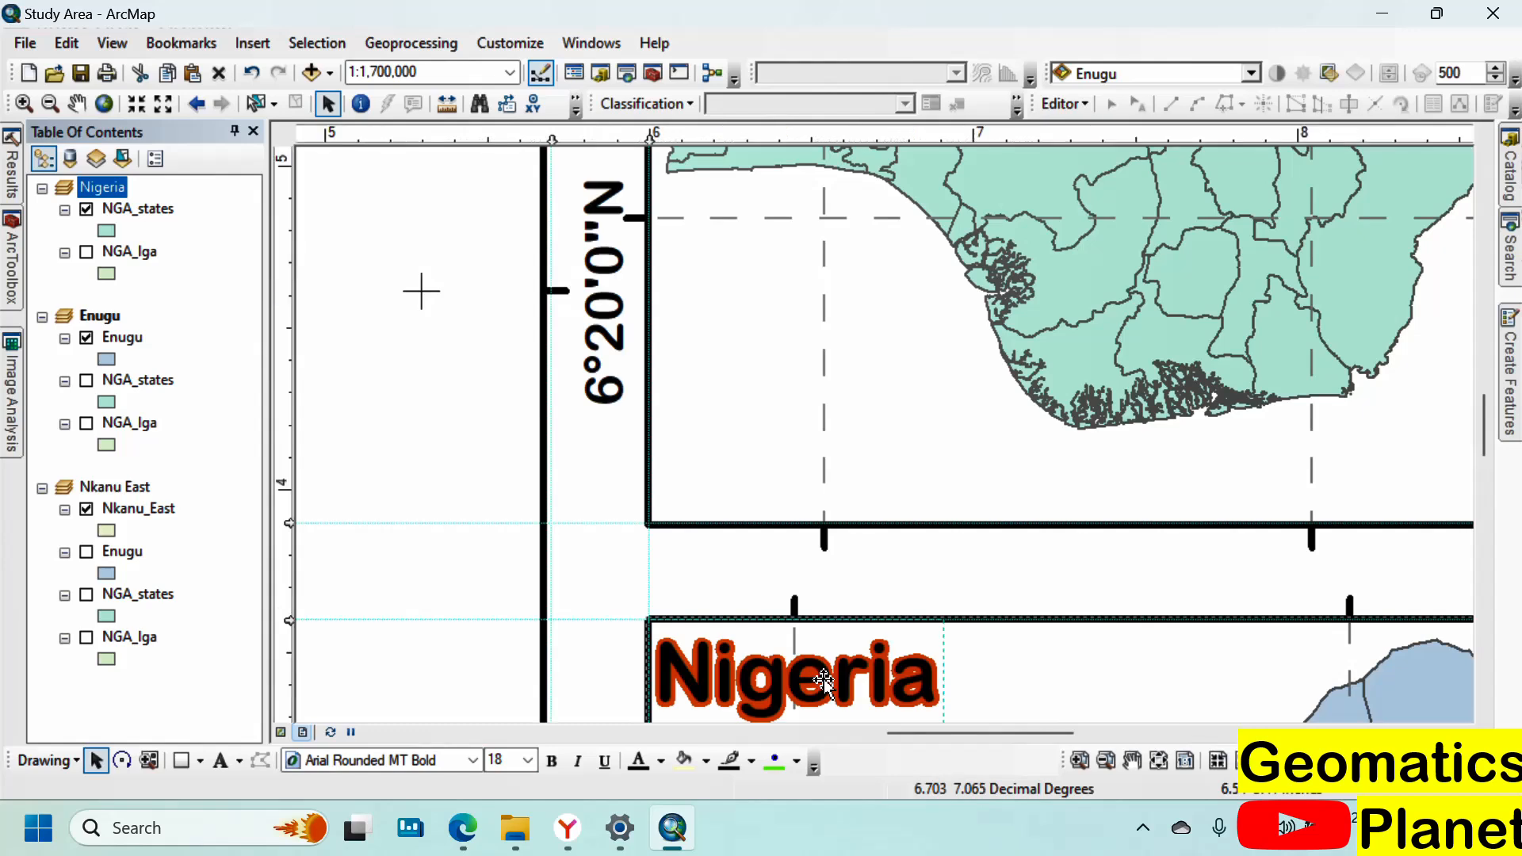
{"action": "right_click", "coordinate": [823, 685]}
{"action": "left_click", "coordinate": [864, 658]}
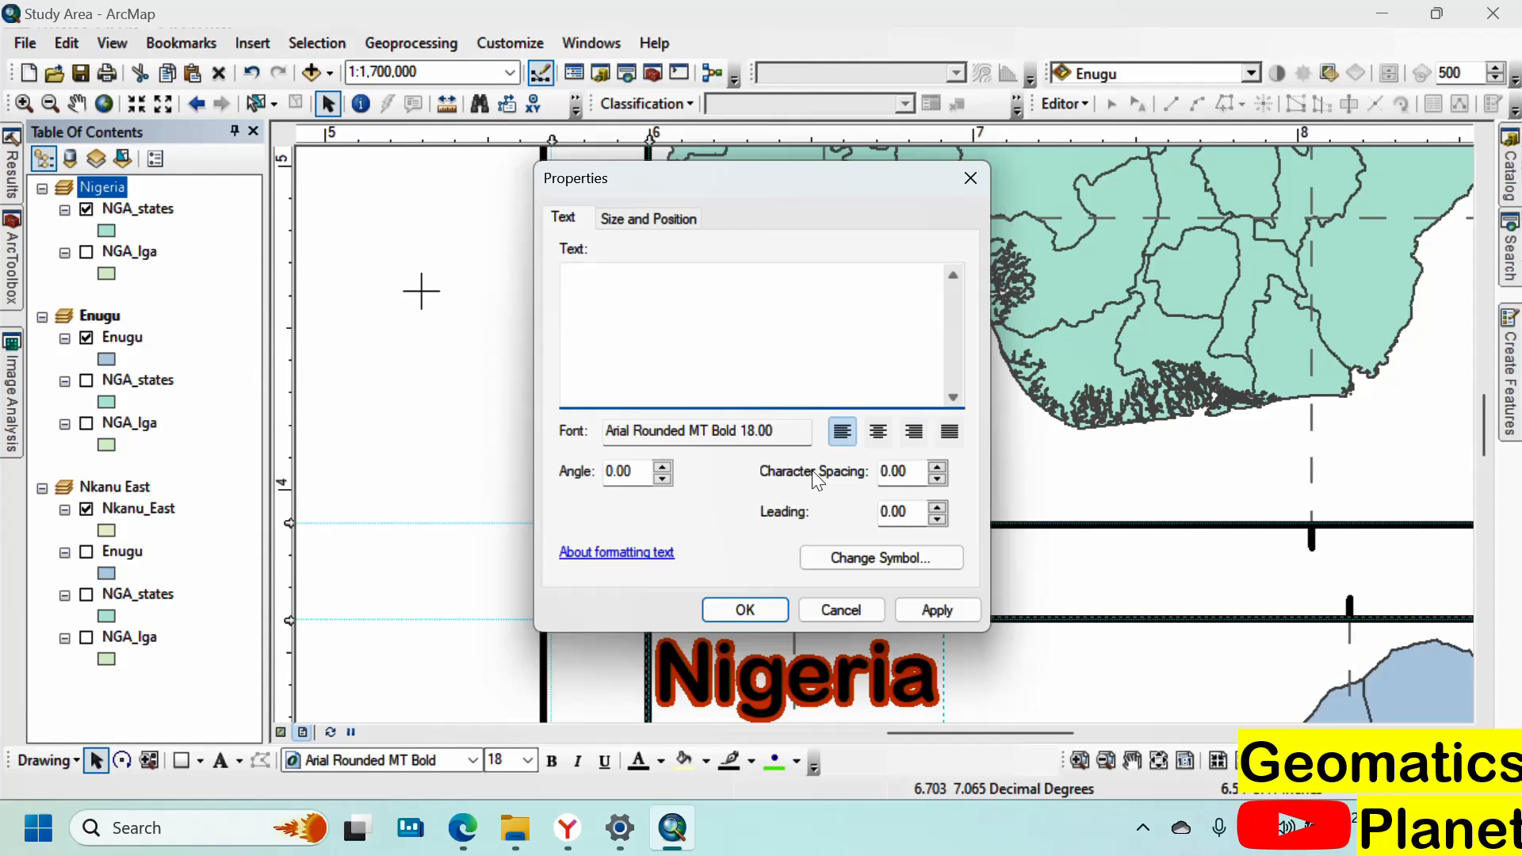
{"action": "type", "text": "ugu"}
{"action": "left_click", "coordinate": [721, 606]}
{"action": "scroll", "coordinate": [875, 507], "scroll_direction": "down", "scroll_amount": 5}
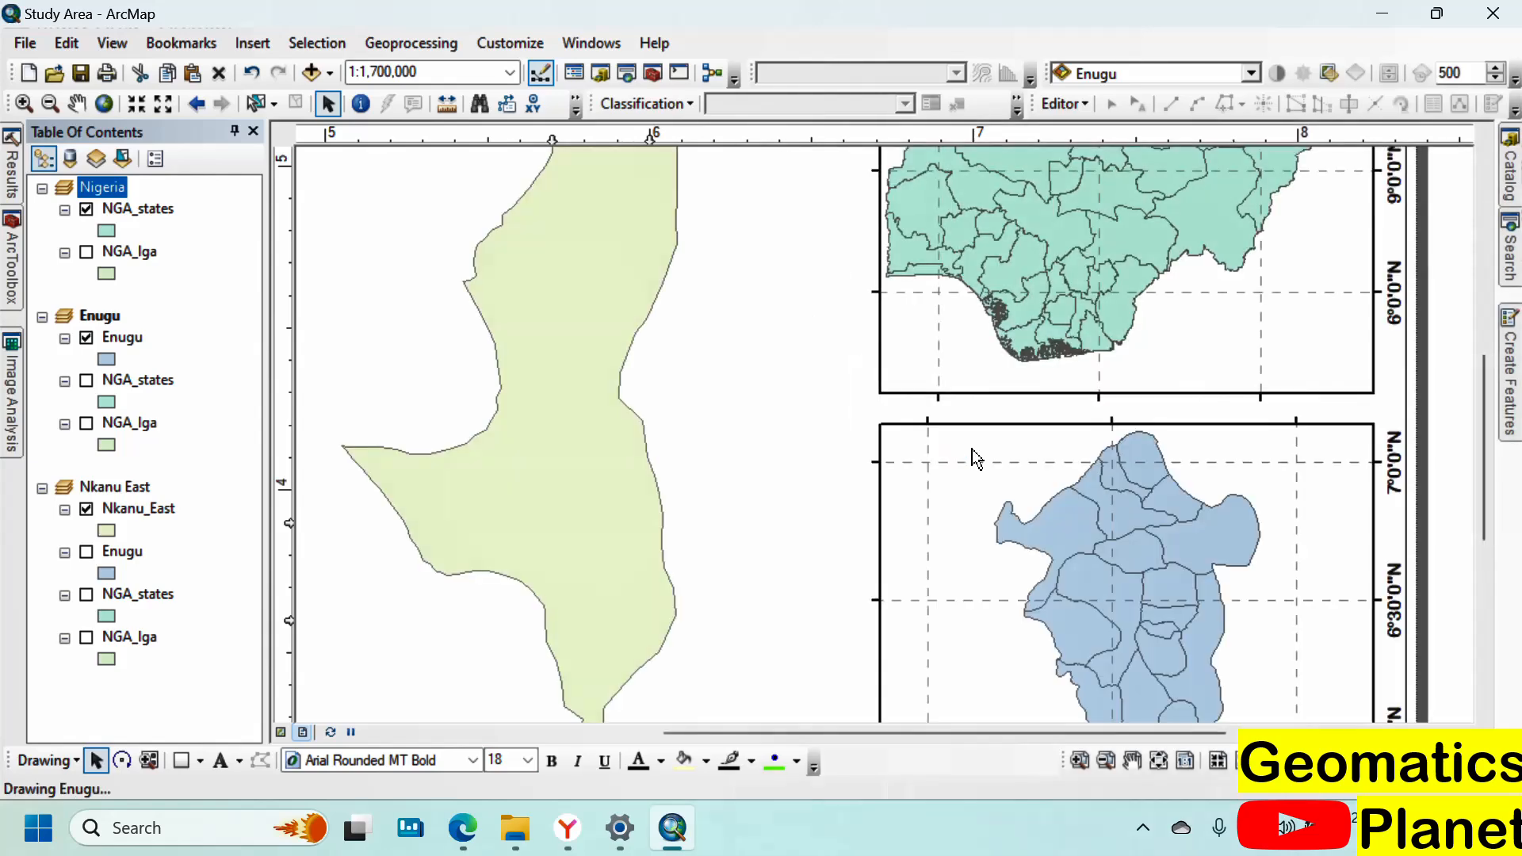
{"action": "scroll", "coordinate": [951, 468], "scroll_direction": "down", "scroll_amount": 3}
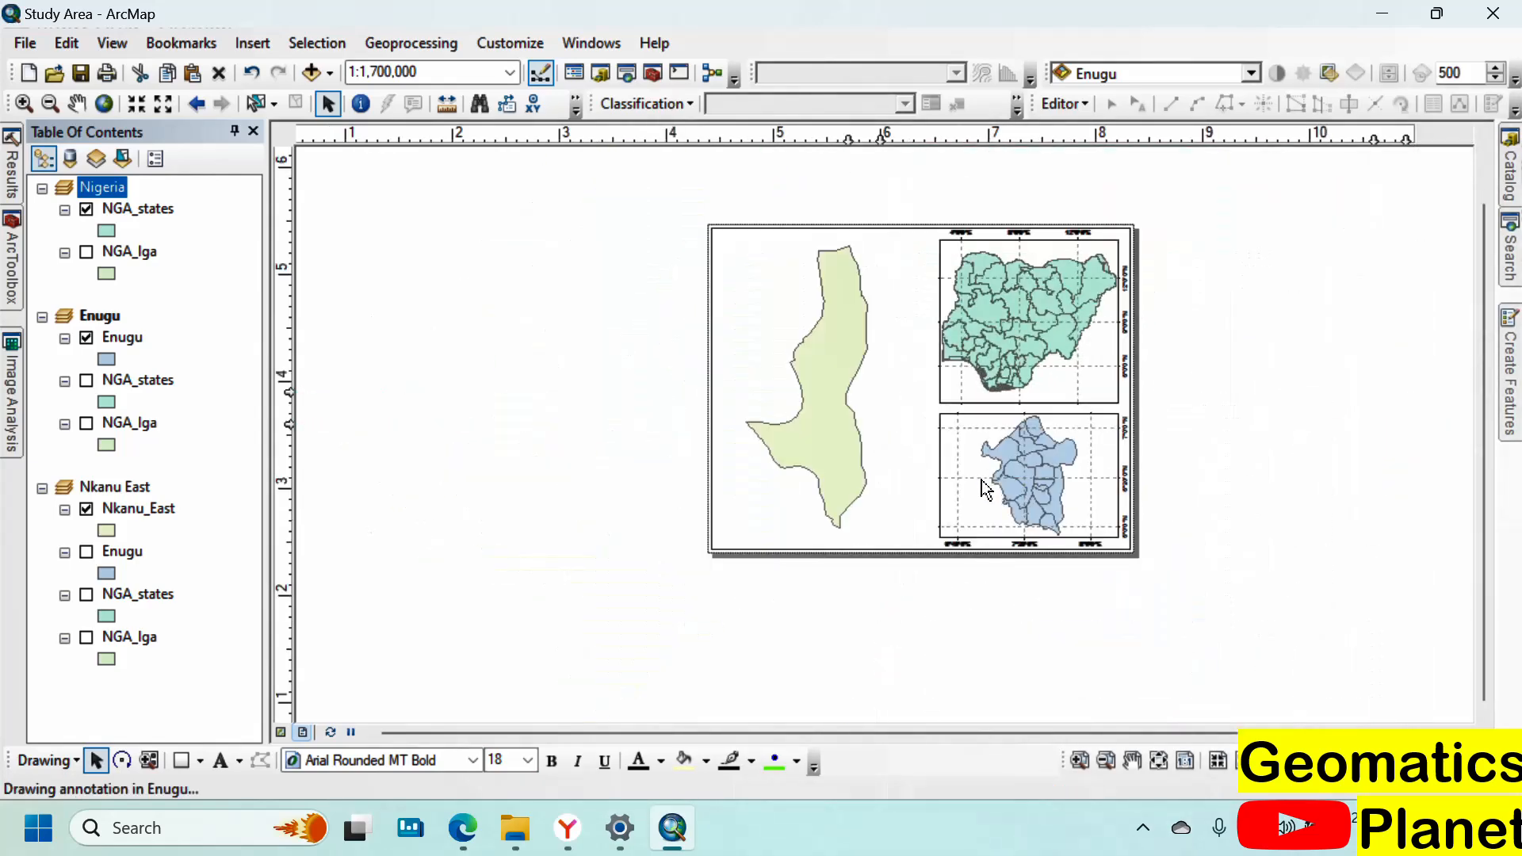
{"action": "scroll", "coordinate": [982, 479], "scroll_direction": "up", "scroll_amount": 2}
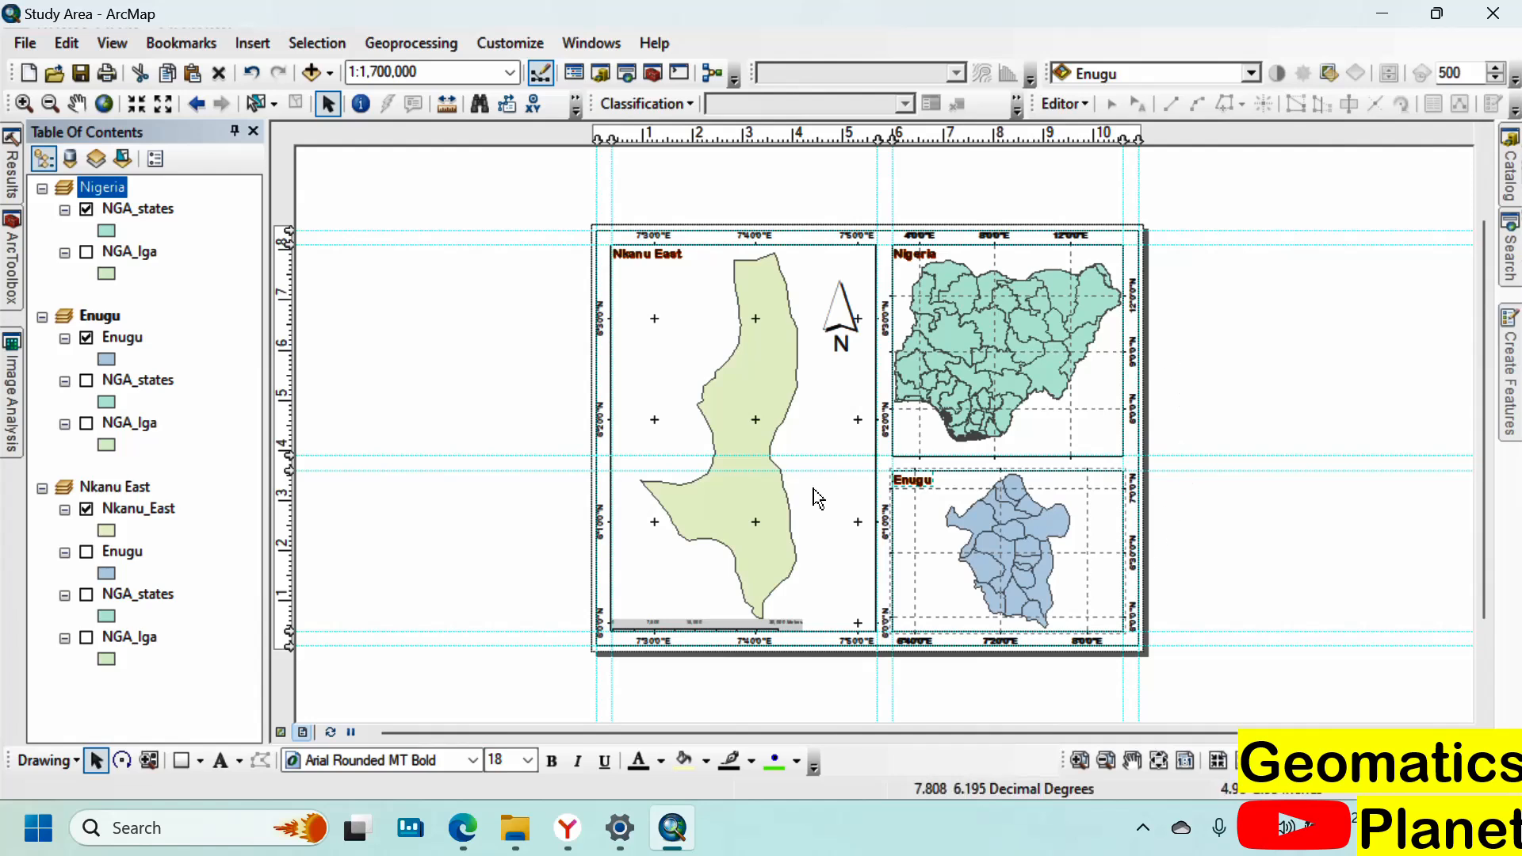
Step: Deselect the label and turn on the Enugu layer in the Nkanu East data frame
{"action": "left_click", "coordinate": [490, 317]}
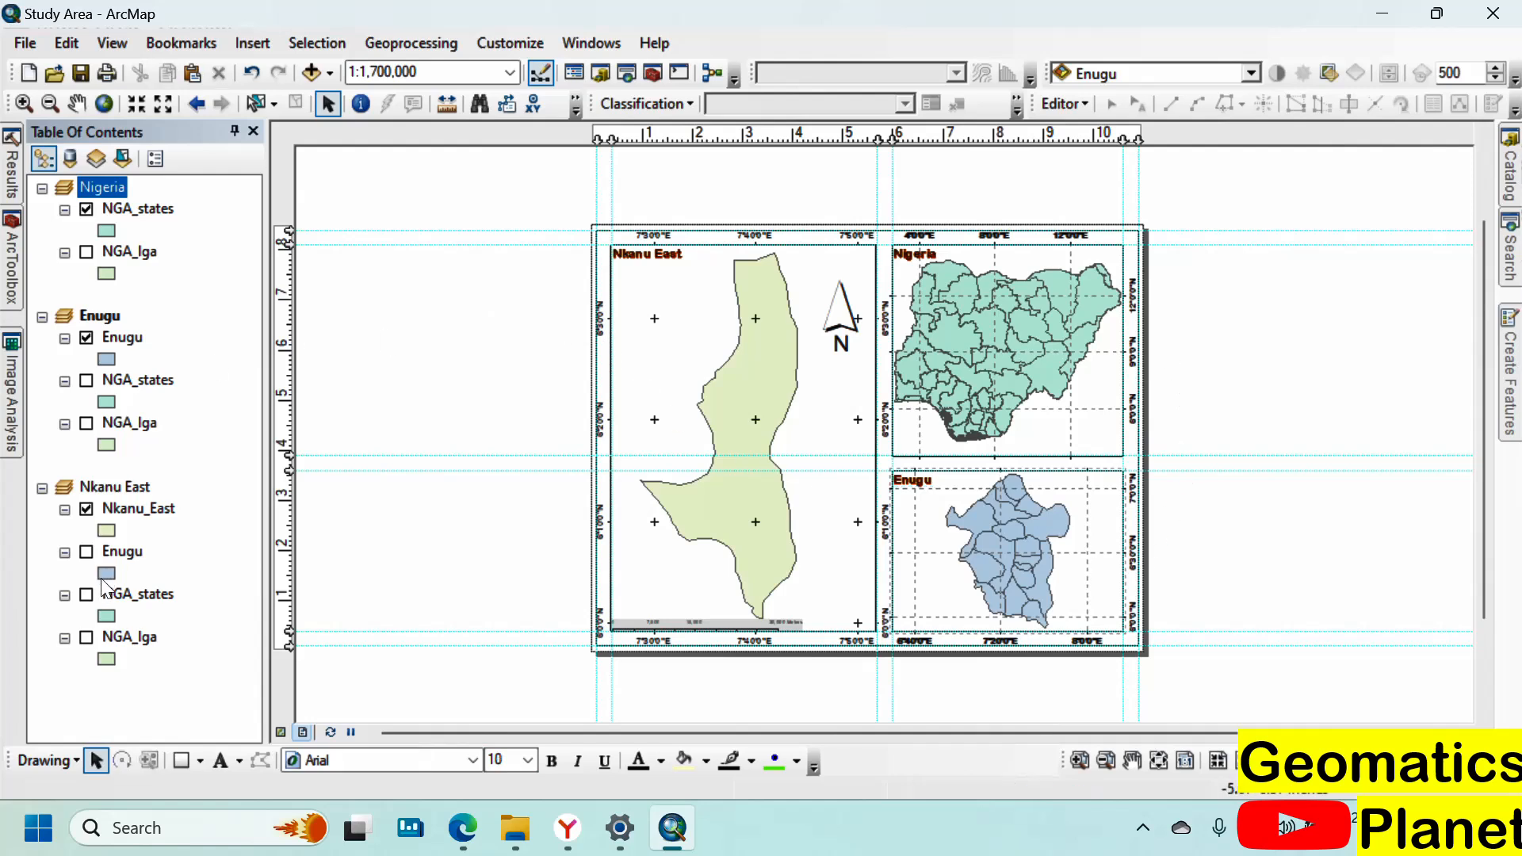
{"action": "left_click", "coordinate": [90, 554]}
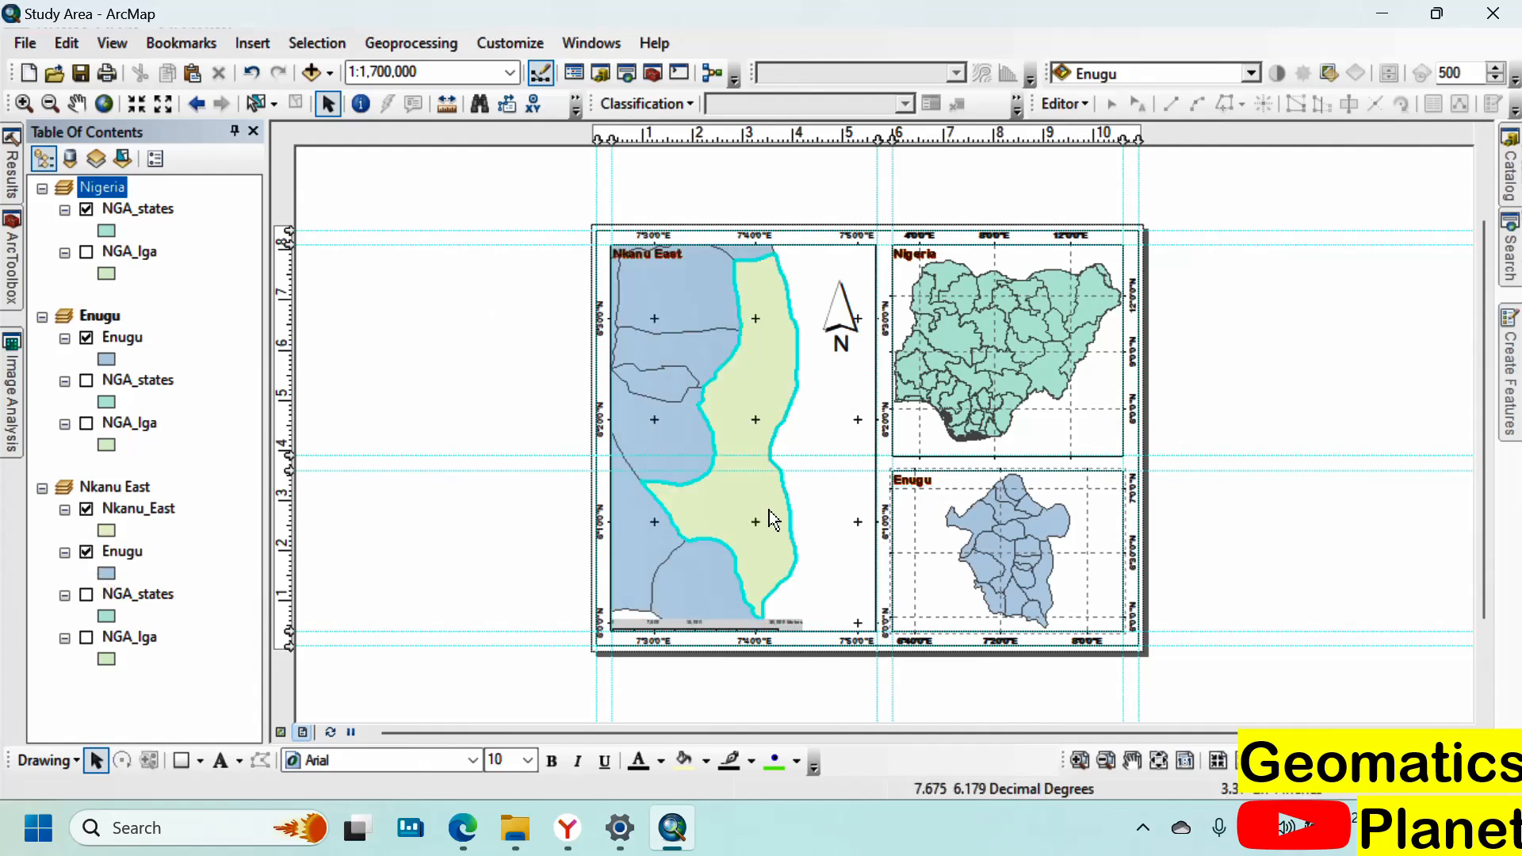
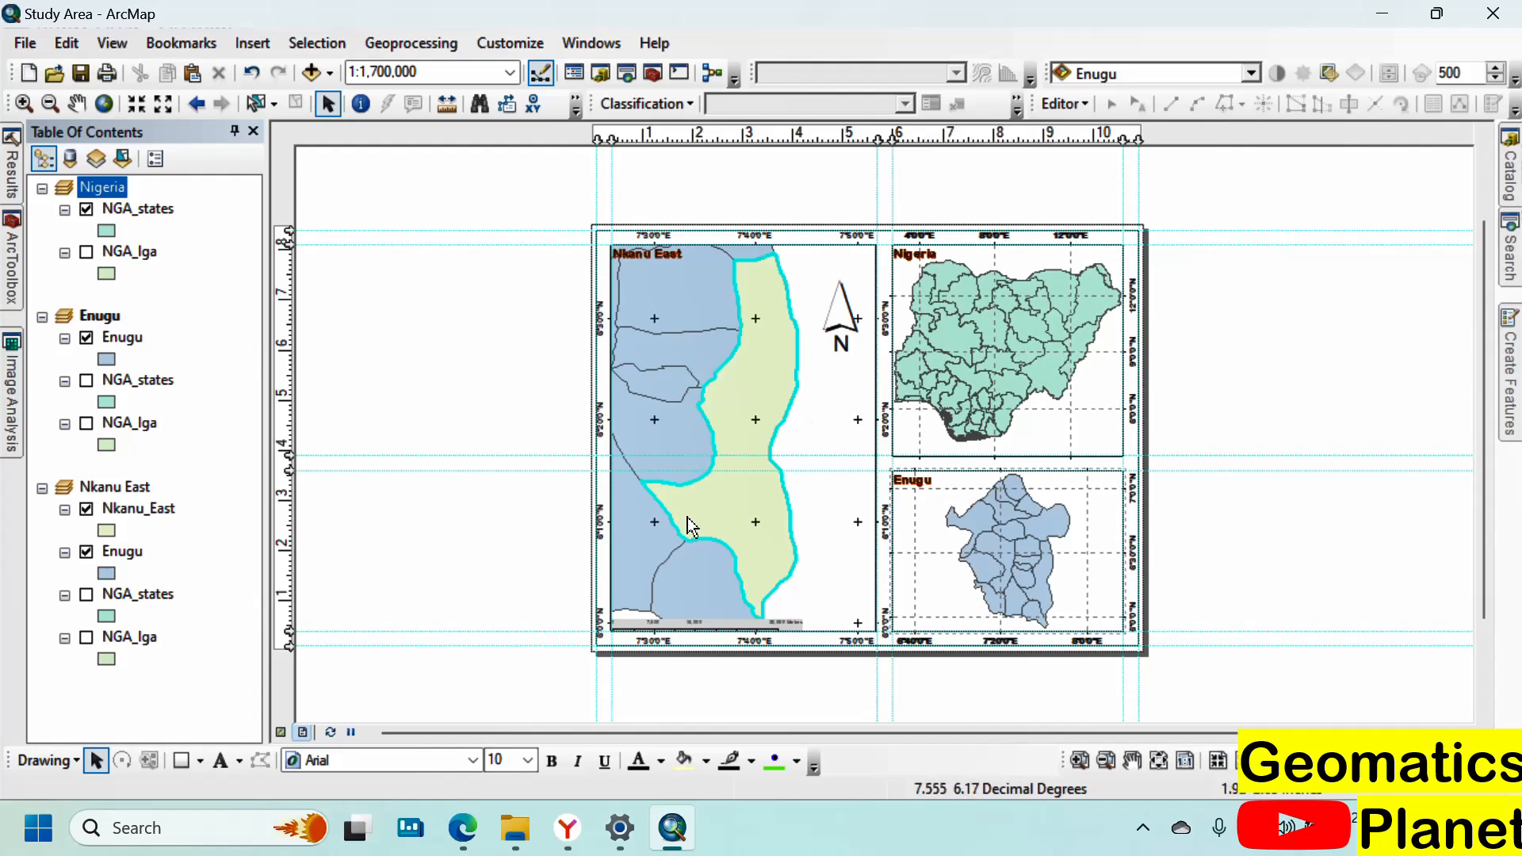
Step: Label the features of the Enugu layer in the Nkanu East data frame using the NAME_2 field
{"action": "right_click", "coordinate": [108, 552]}
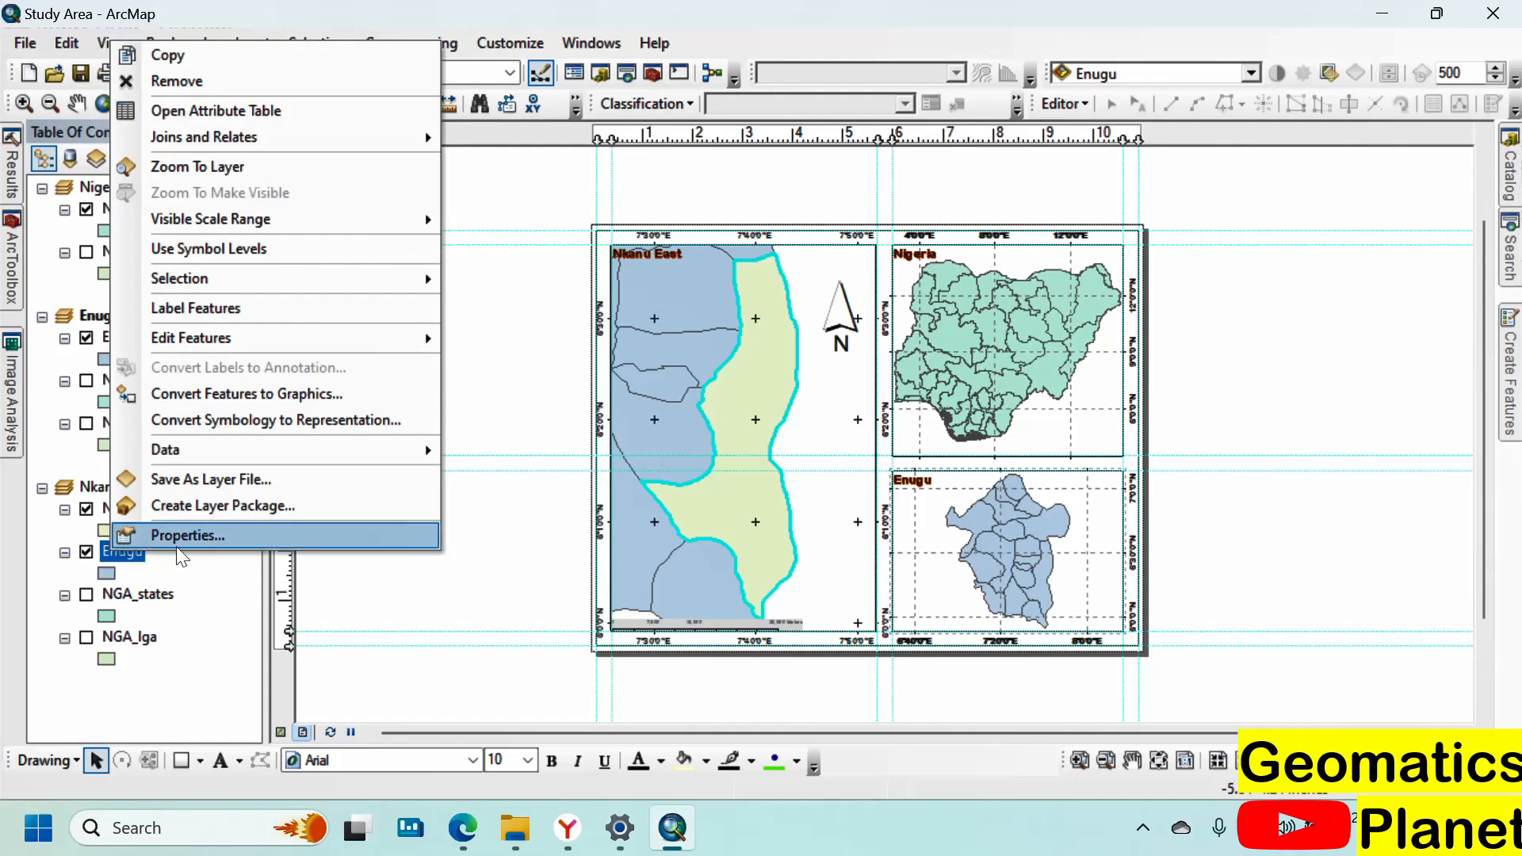
{"action": "left_click", "coordinate": [135, 314]}
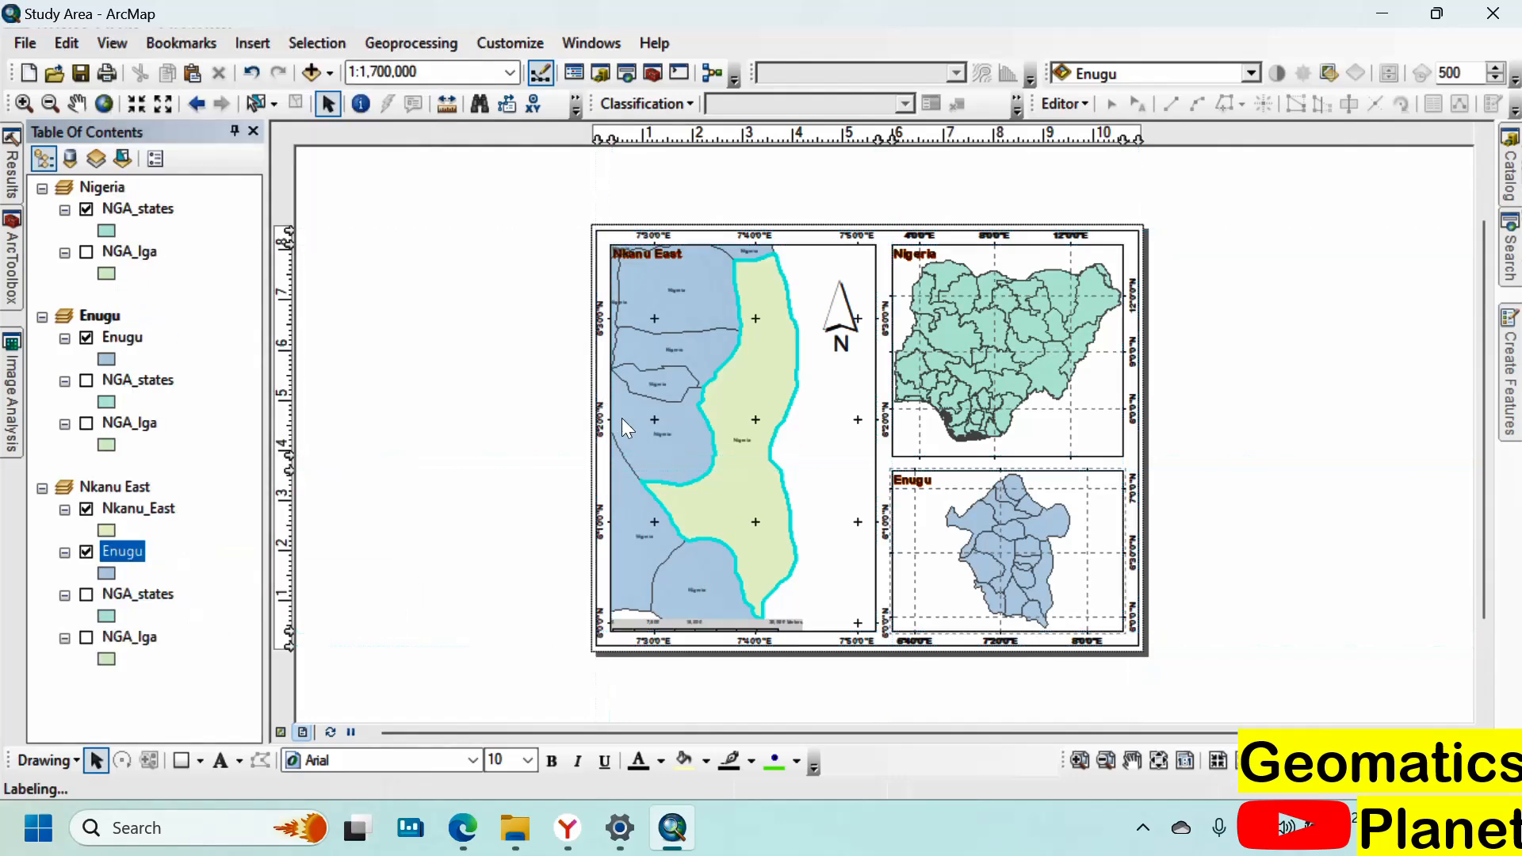
{"action": "scroll", "coordinate": [650, 402], "scroll_direction": "down", "scroll_amount": 3}
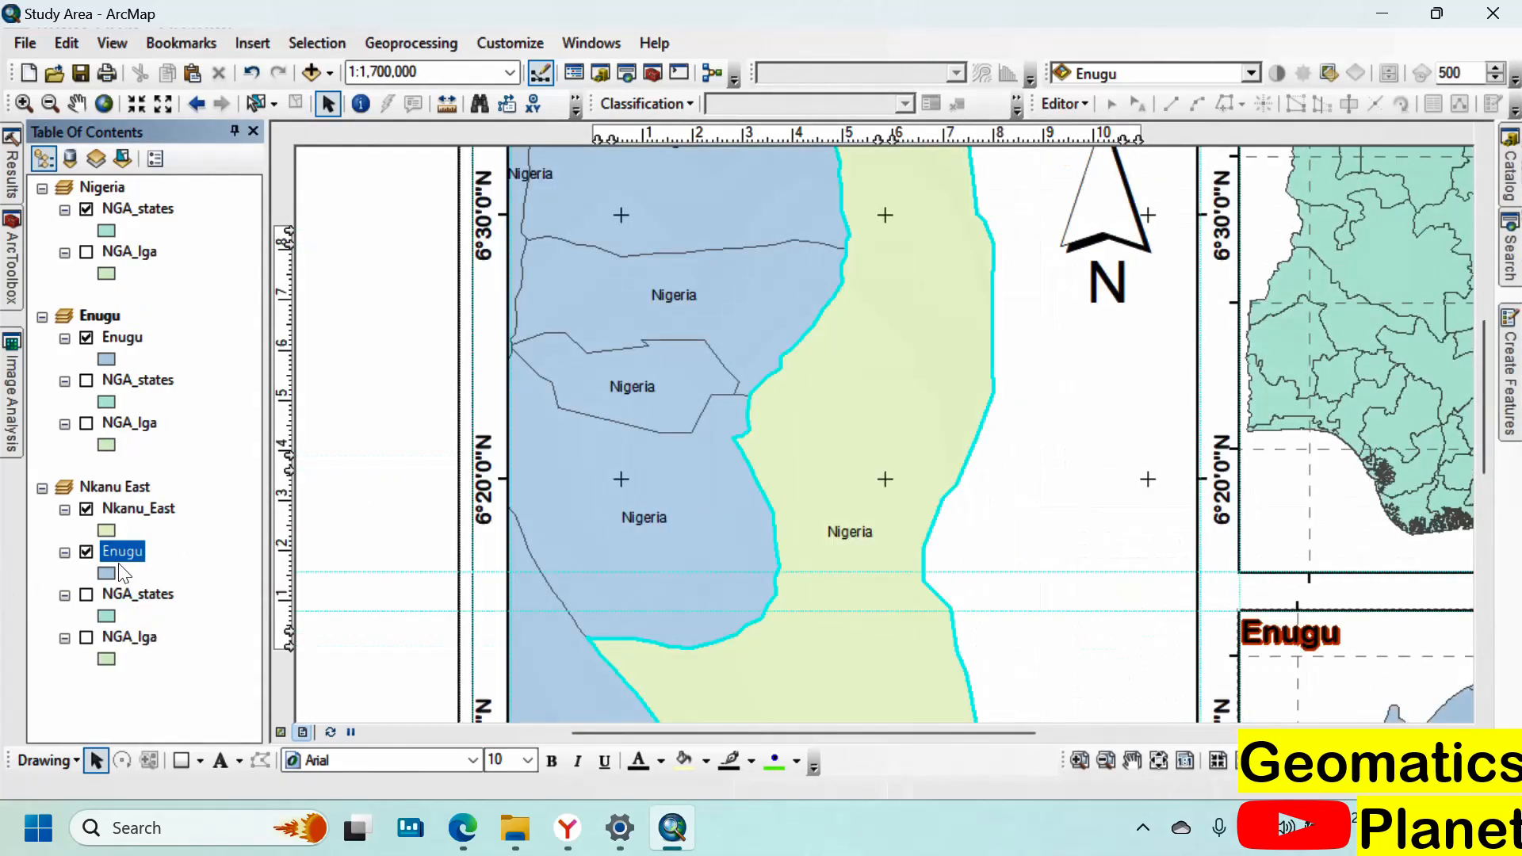
{"action": "right_click", "coordinate": [122, 550]}
{"action": "left_click", "coordinate": [256, 539]}
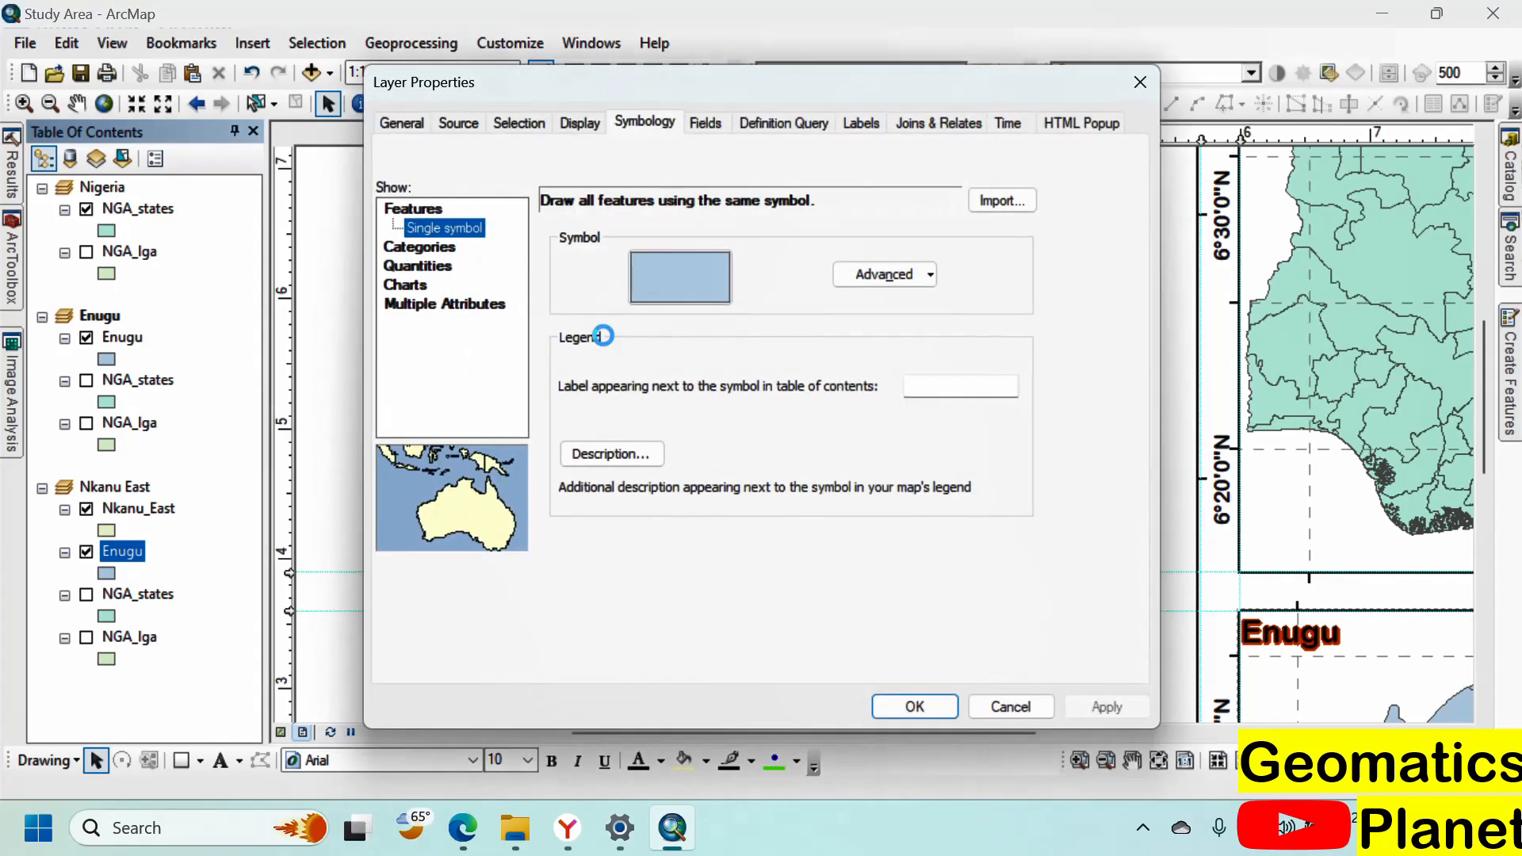
{"action": "left_click", "coordinate": [859, 124]}
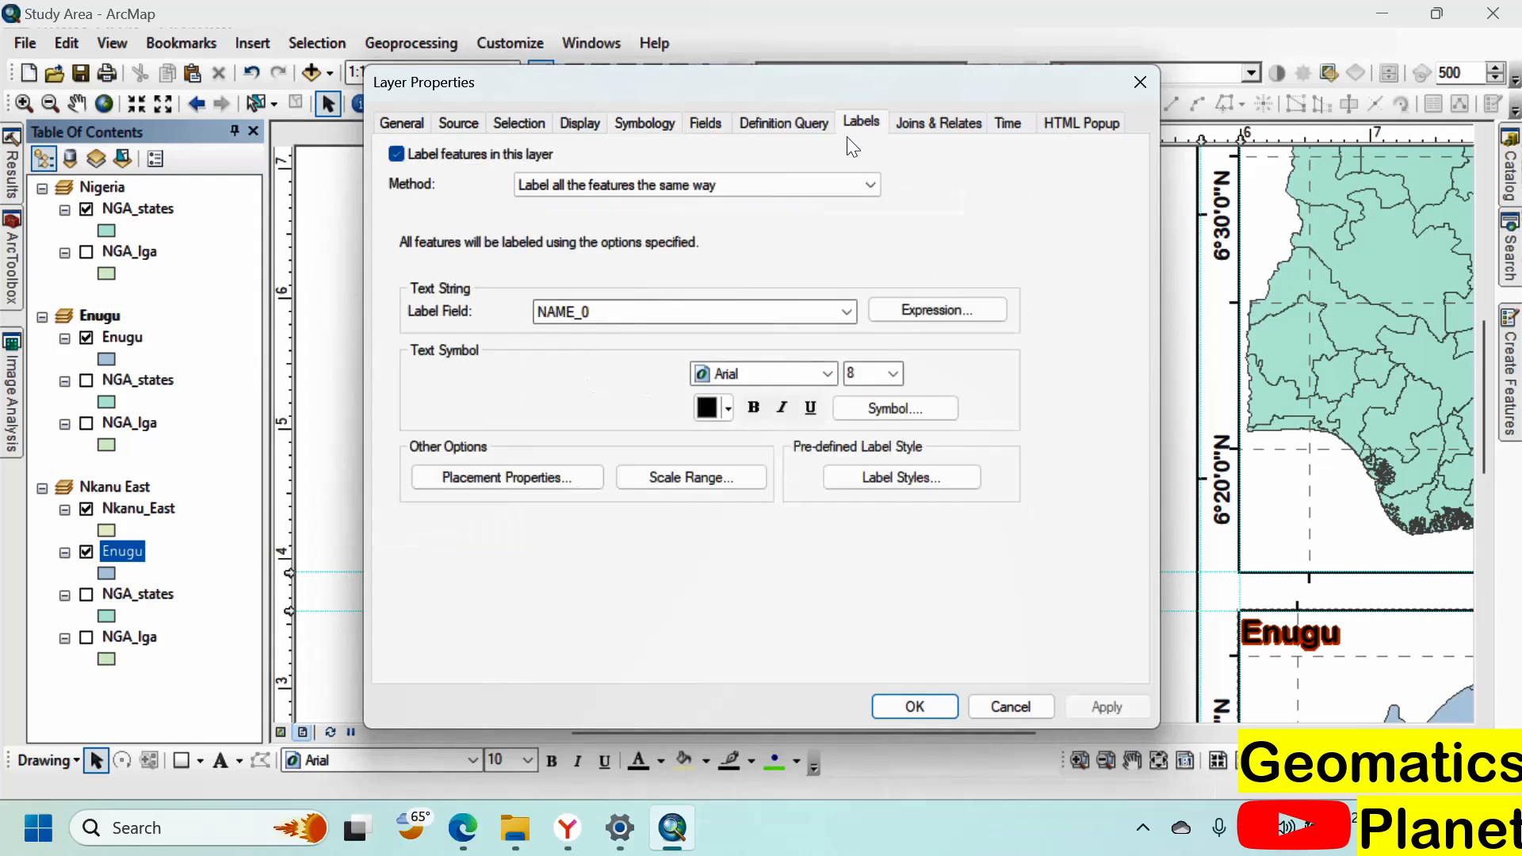
{"action": "left_click", "coordinate": [654, 316]}
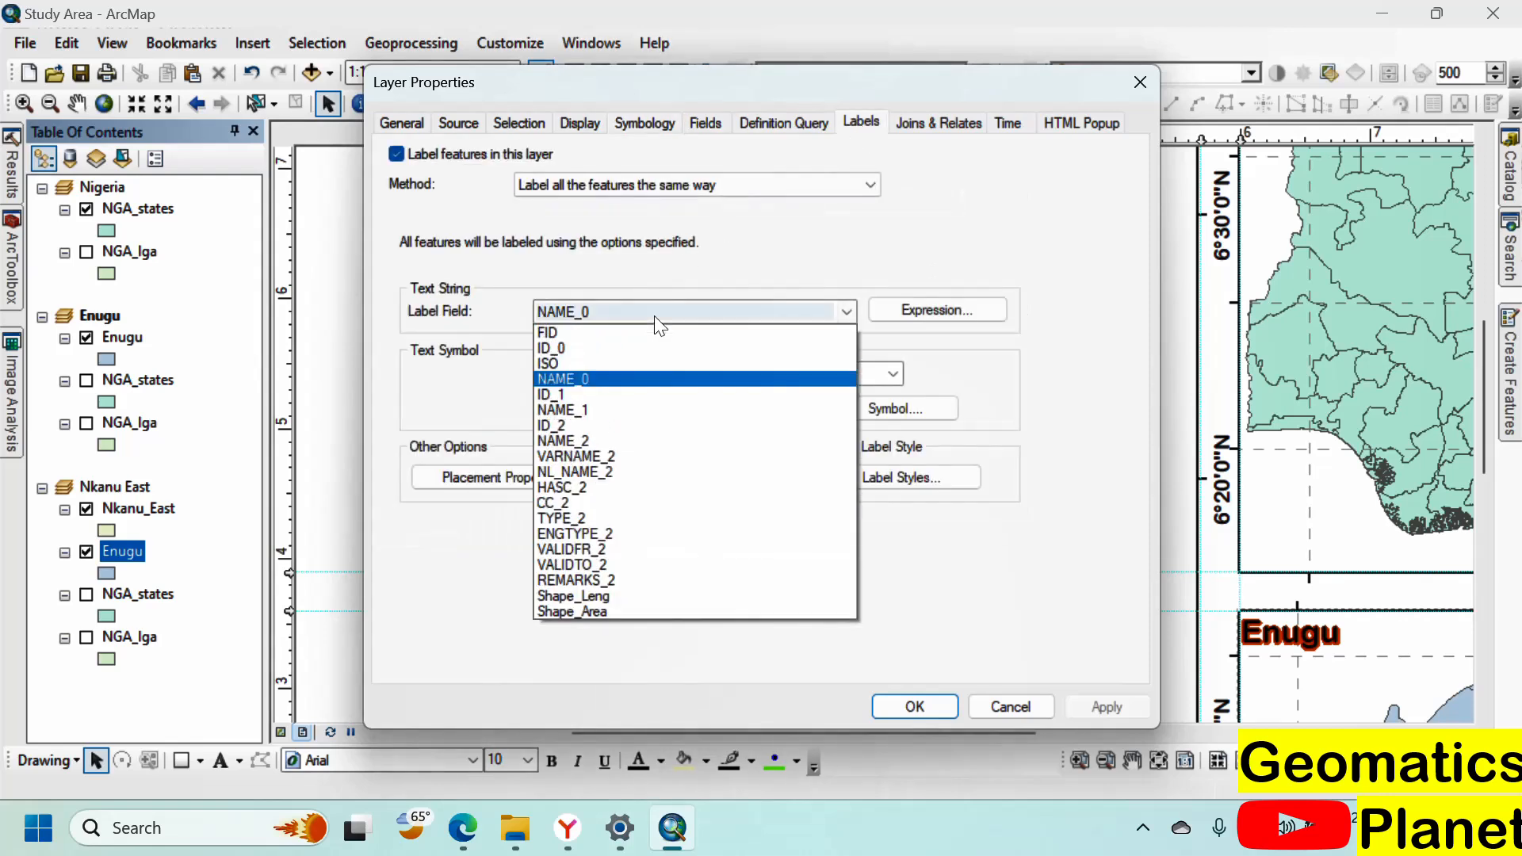
{"action": "left_click", "coordinate": [614, 441]}
Step: Format these Enugu layer labels as bold Arial Rounded MT Bold, size 12, and apply the layer properties
{"action": "left_click", "coordinate": [826, 375]}
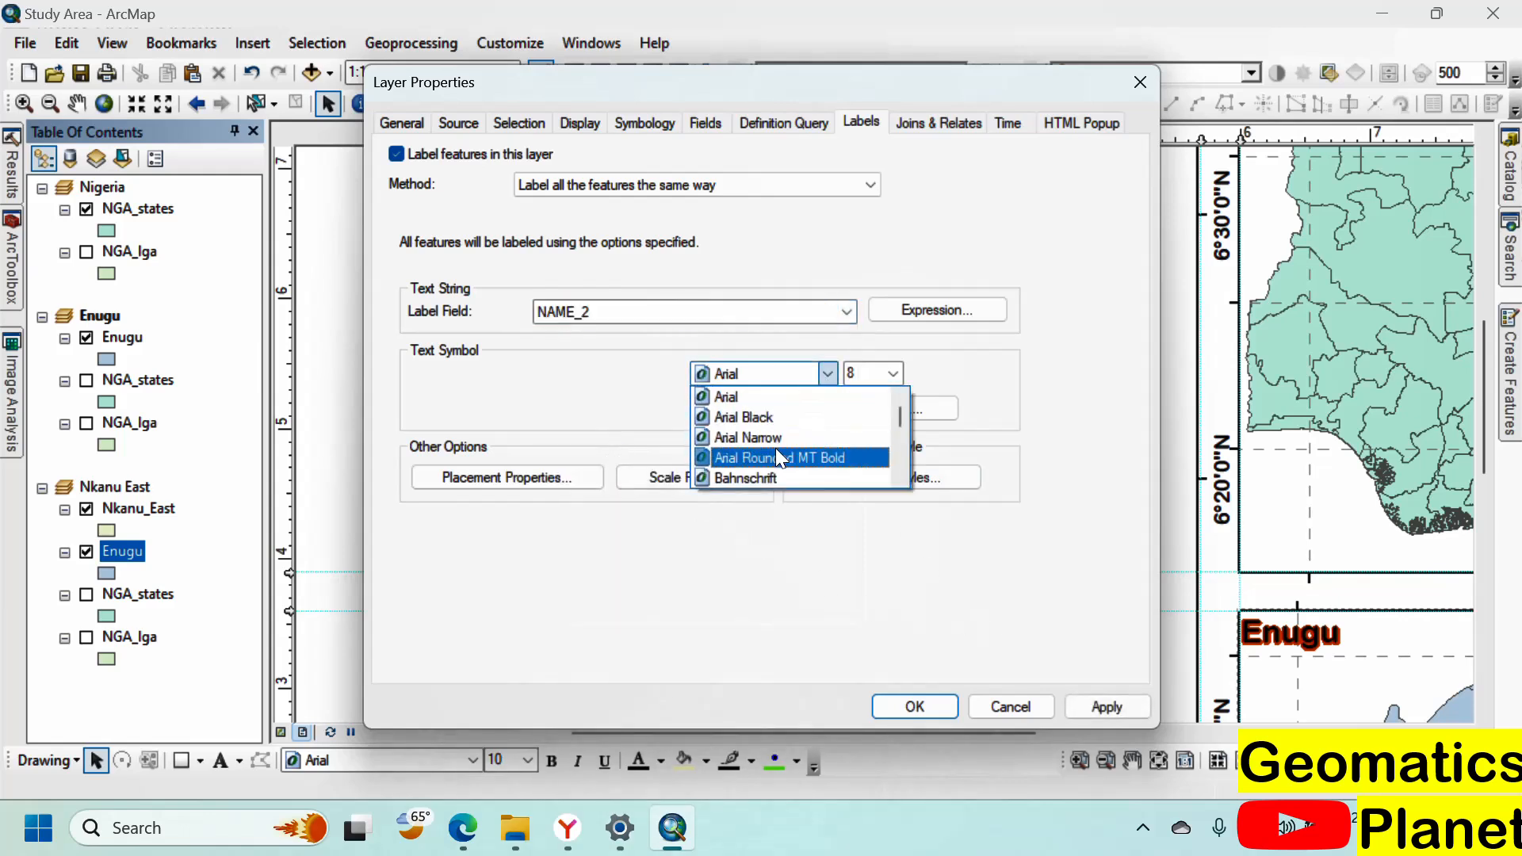
{"action": "left_click", "coordinate": [768, 457]}
{"action": "left_click", "coordinate": [894, 373]}
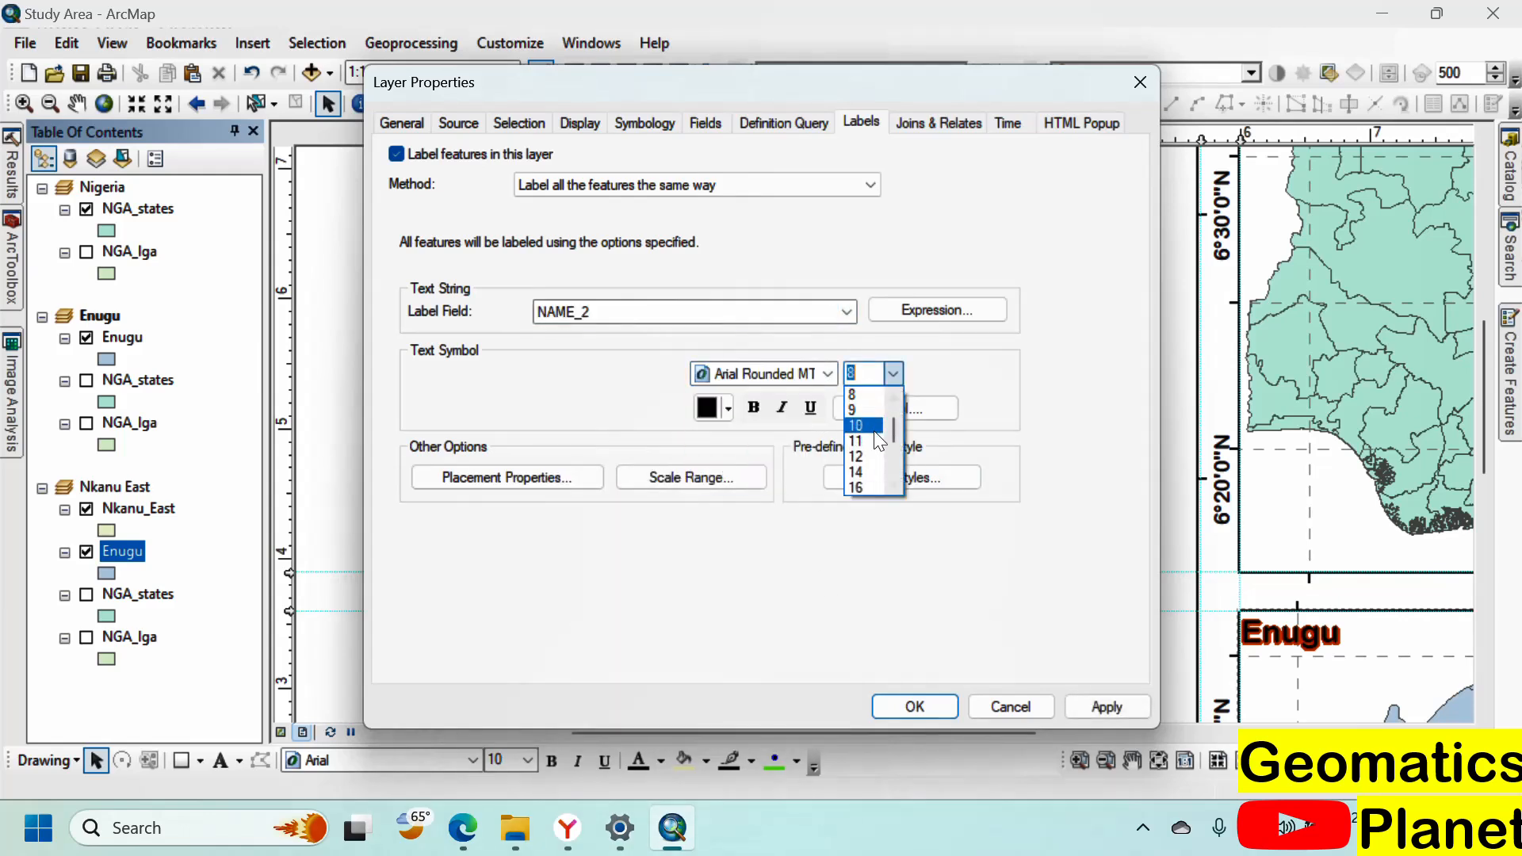
{"action": "left_click", "coordinate": [870, 460]}
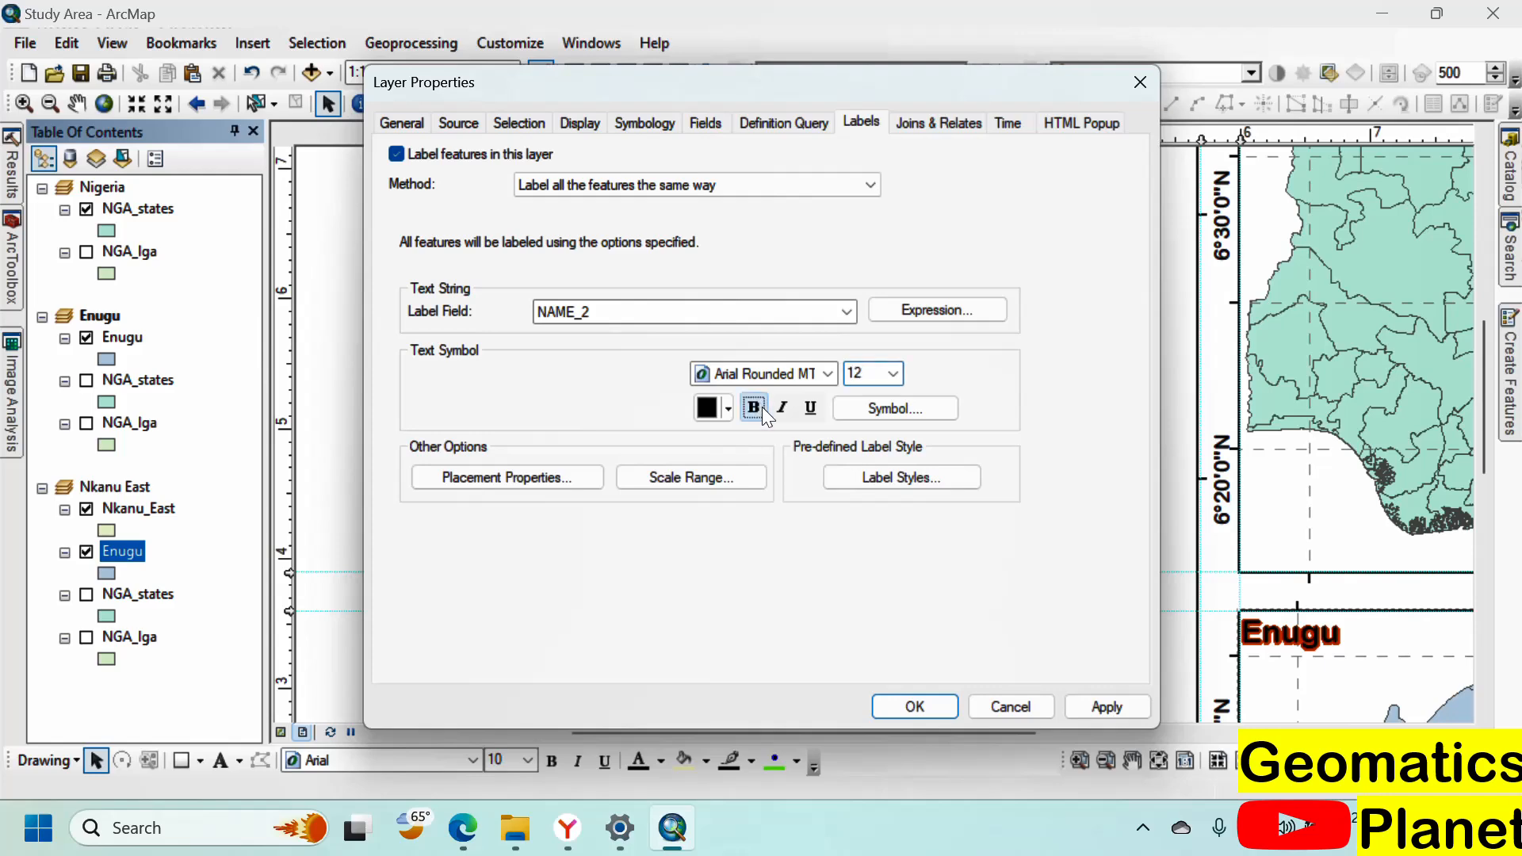
{"action": "left_click", "coordinate": [897, 699]}
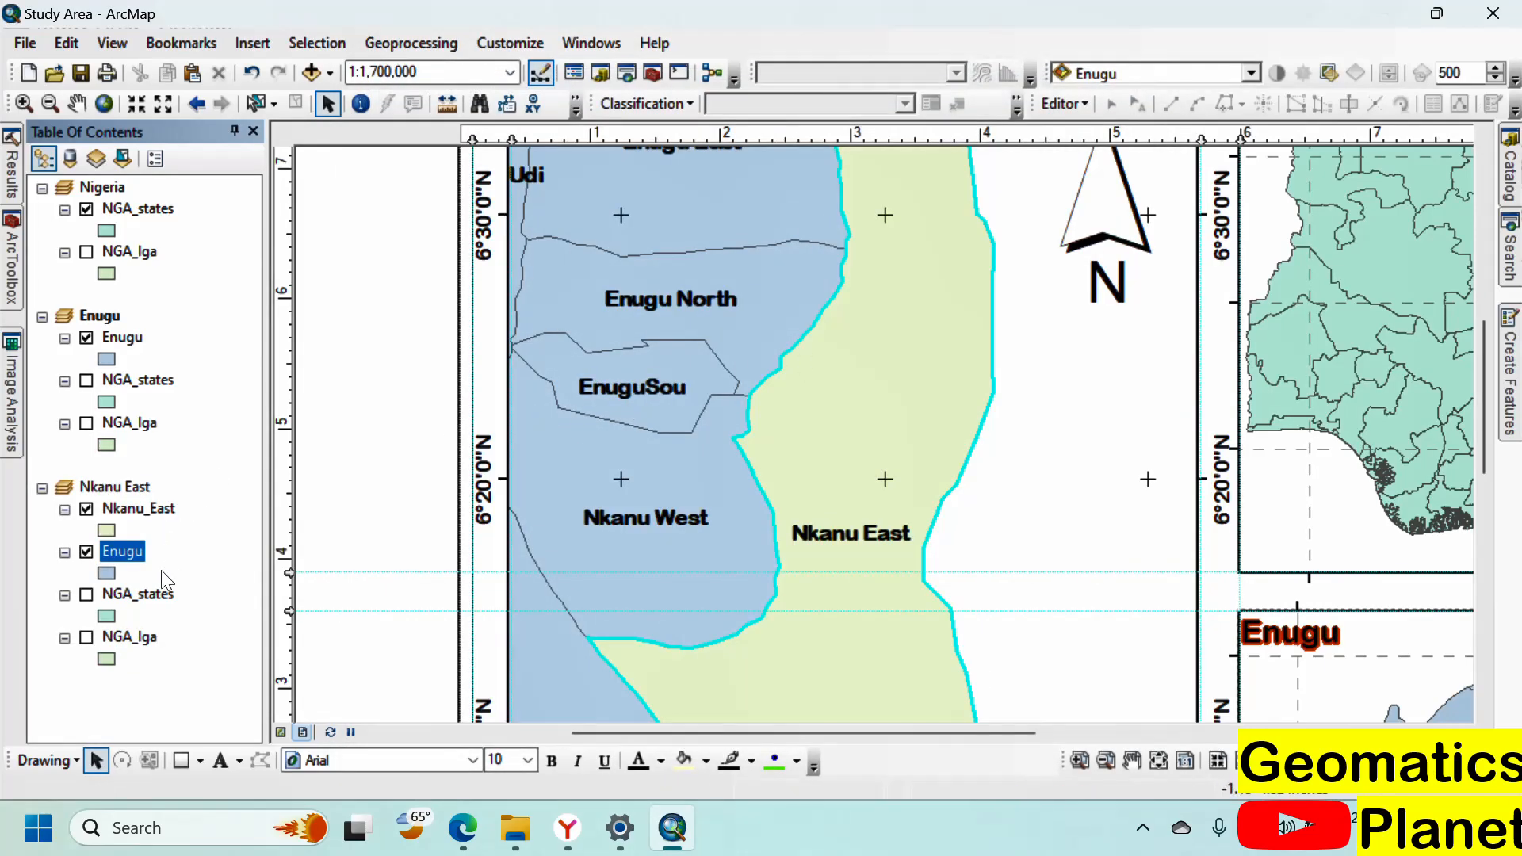
Step: Apply the Hollow symbol to the Enugu layer in the Nkanu East data frame and clear the selected features
{"action": "left_click", "coordinate": [107, 575]}
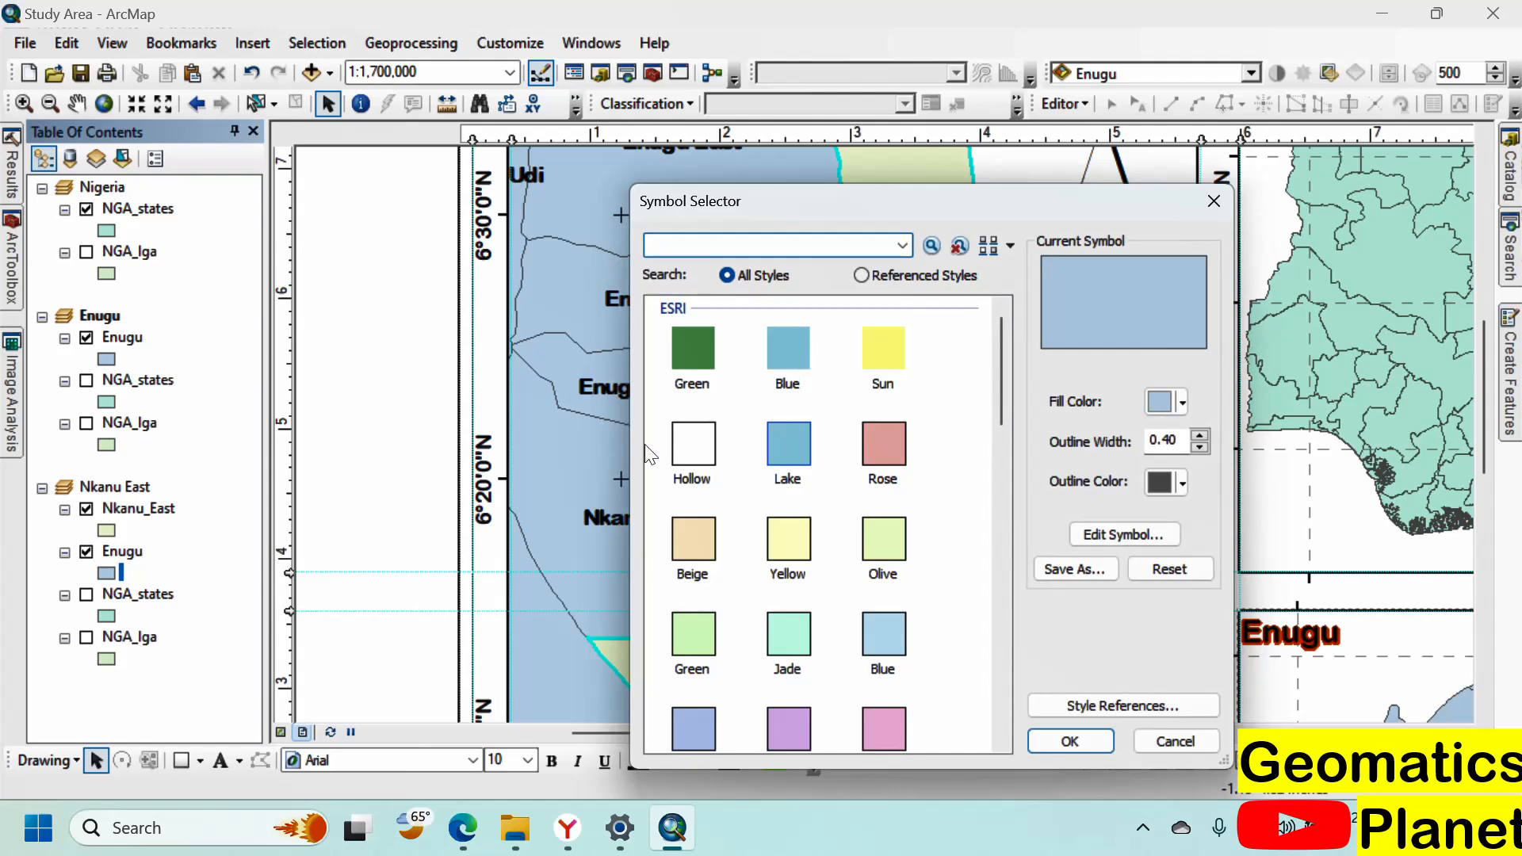
{"action": "left_click", "coordinate": [692, 444]}
{"action": "left_click", "coordinate": [1048, 735]}
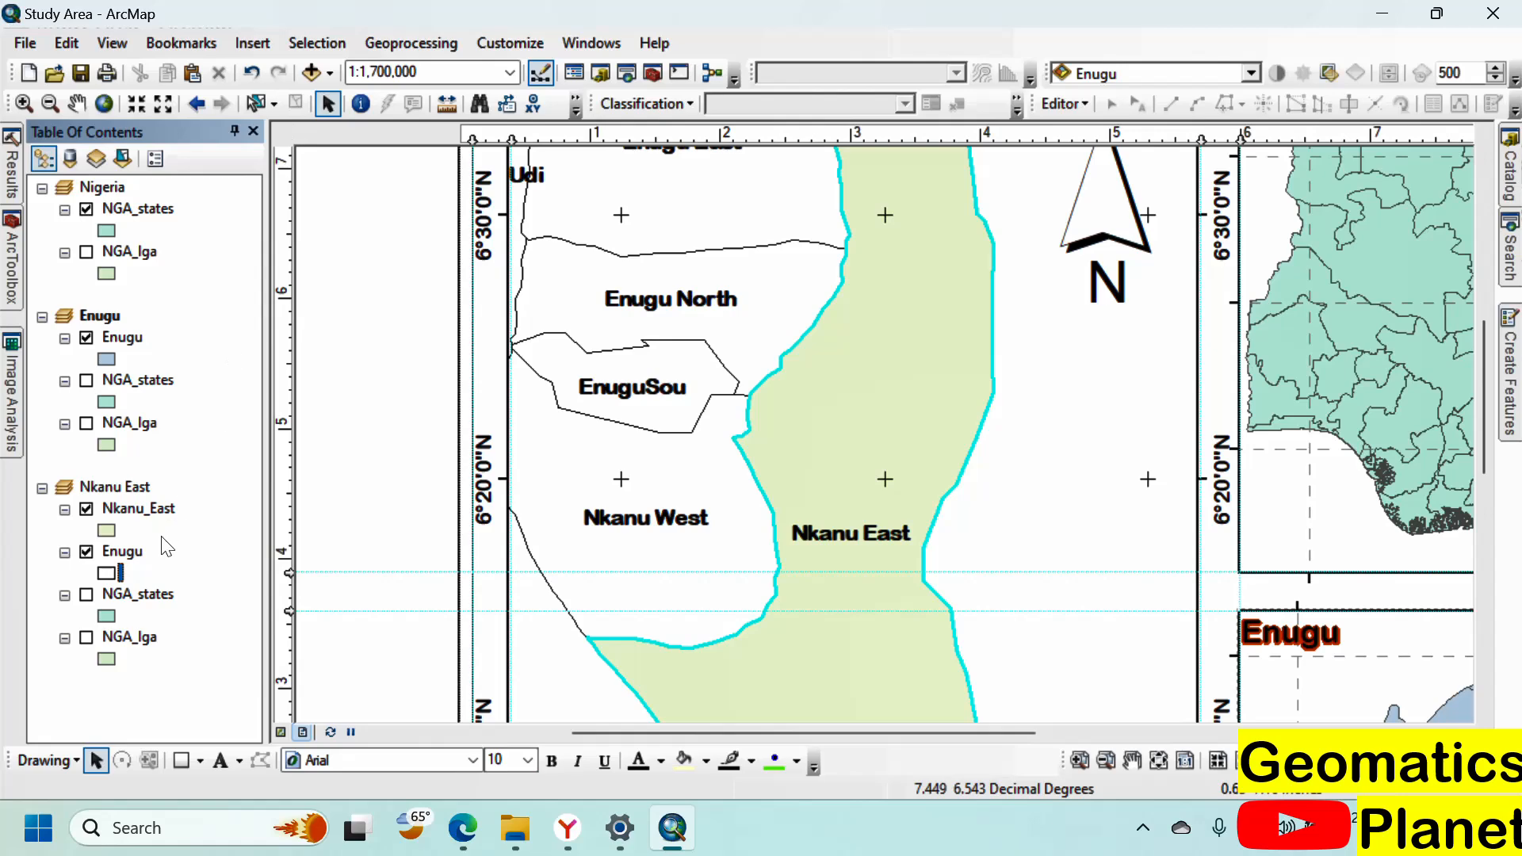
{"action": "left_click", "coordinate": [983, 432]}
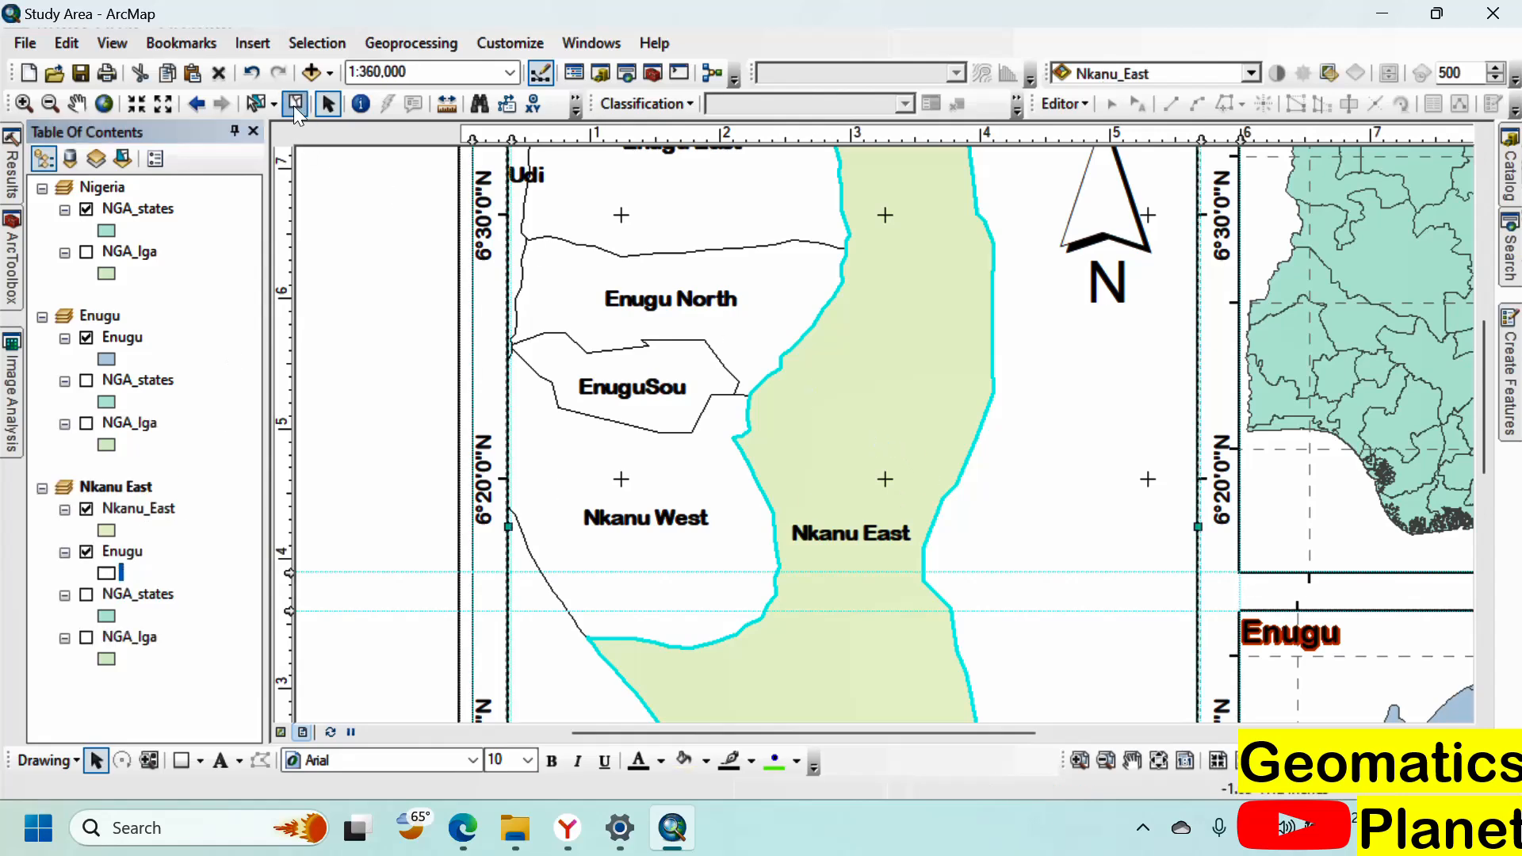
{"action": "scroll", "coordinate": [880, 457], "scroll_direction": "down", "scroll_amount": 3}
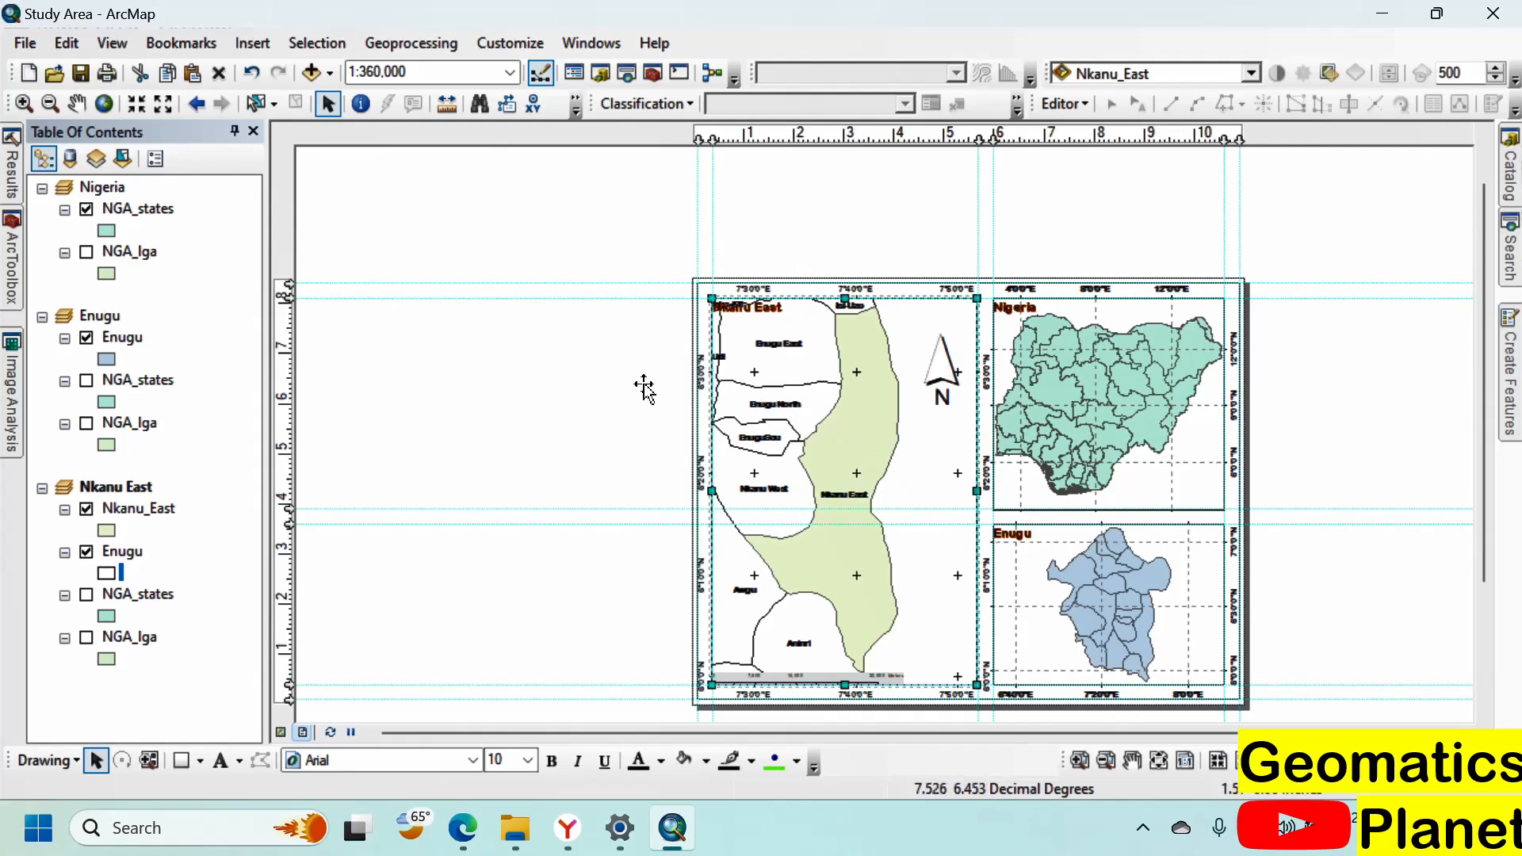
Step: Set the outline width of the Enugu layer's symbol in the Nkanu East data frame to 0
{"action": "left_click", "coordinate": [104, 572]}
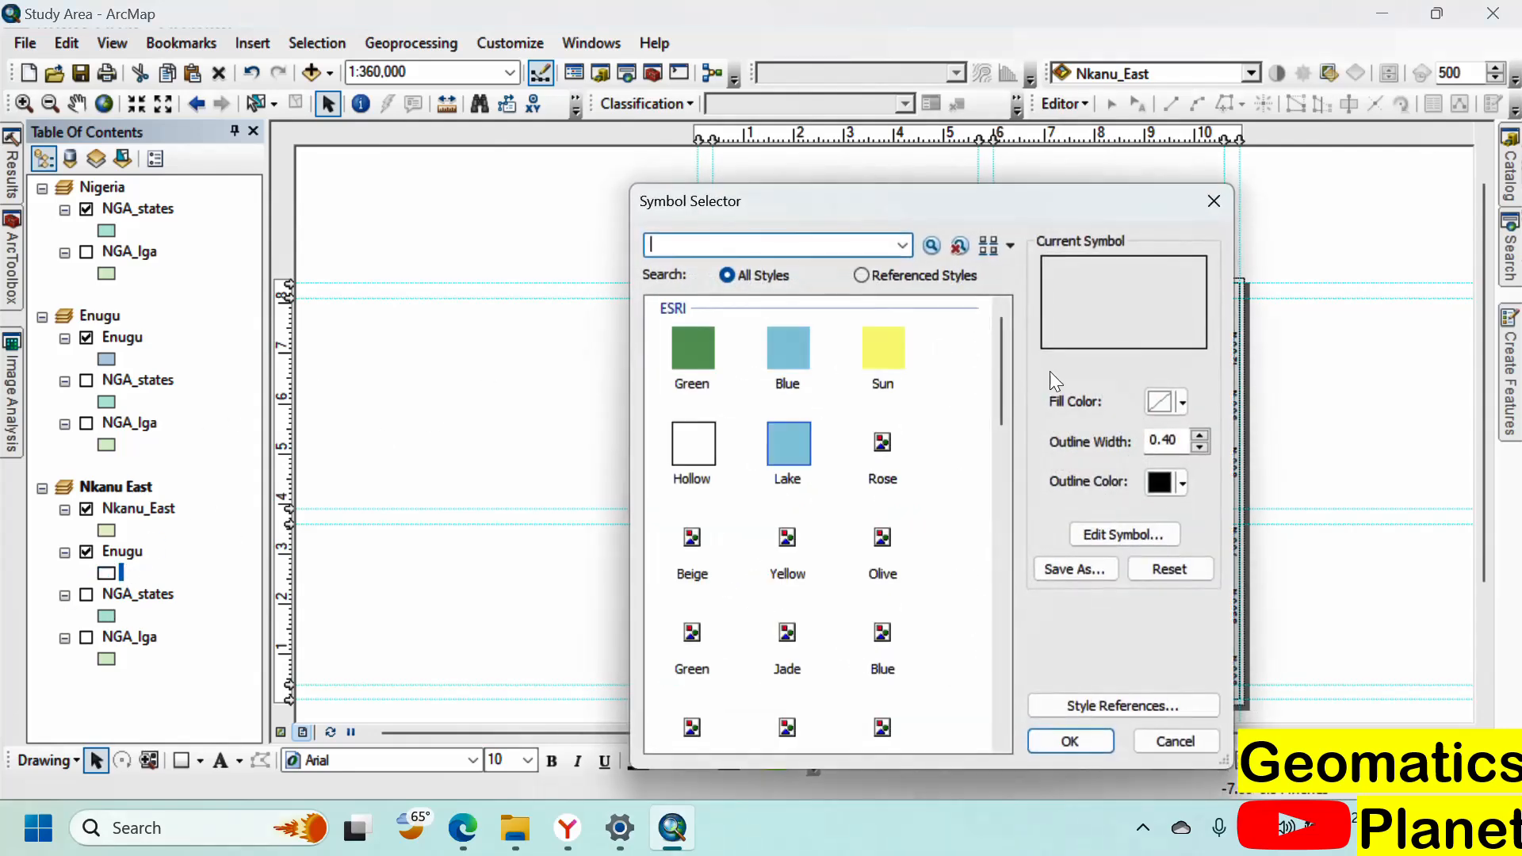
{"action": "left_click", "coordinate": [1200, 436]}
{"action": "left_click", "coordinate": [1200, 436]}
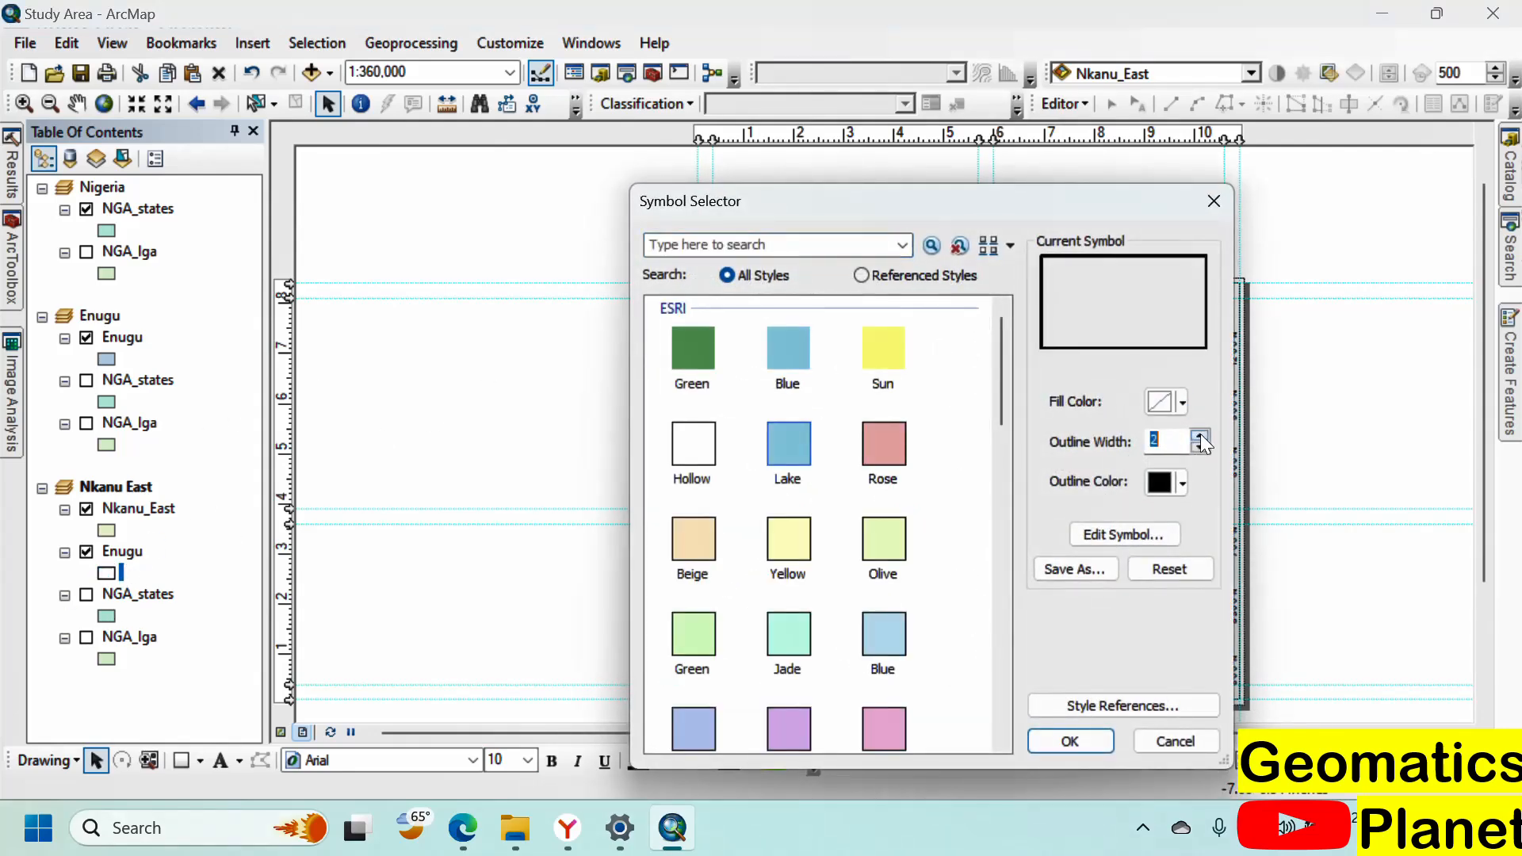
{"action": "left_click", "coordinate": [1200, 448]}
{"action": "left_click", "coordinate": [1200, 448]}
{"action": "left_click", "coordinate": [1200, 448]}
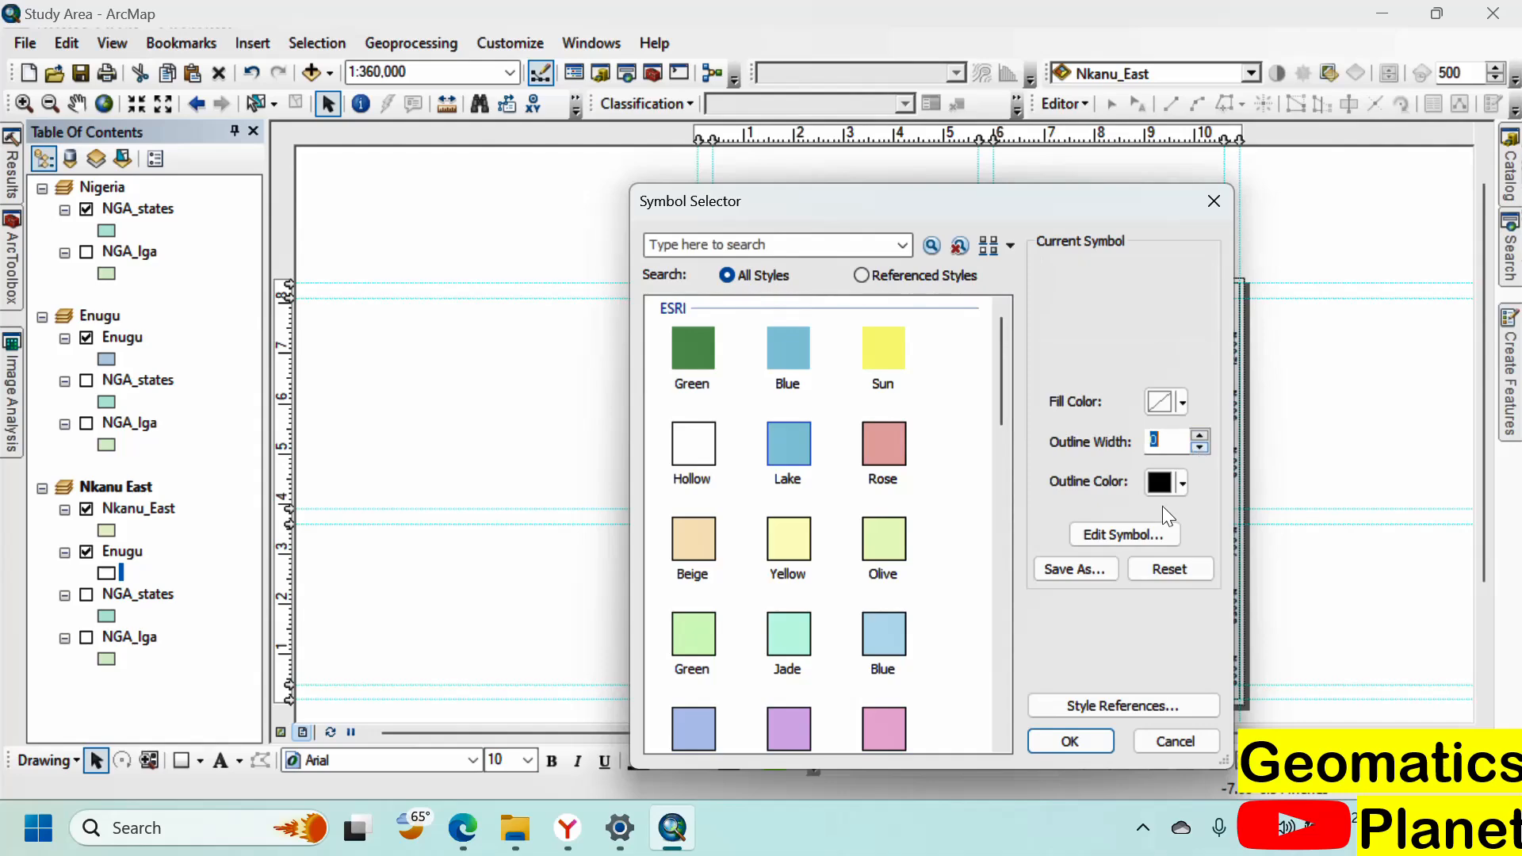
{"action": "left_click", "coordinate": [1078, 739]}
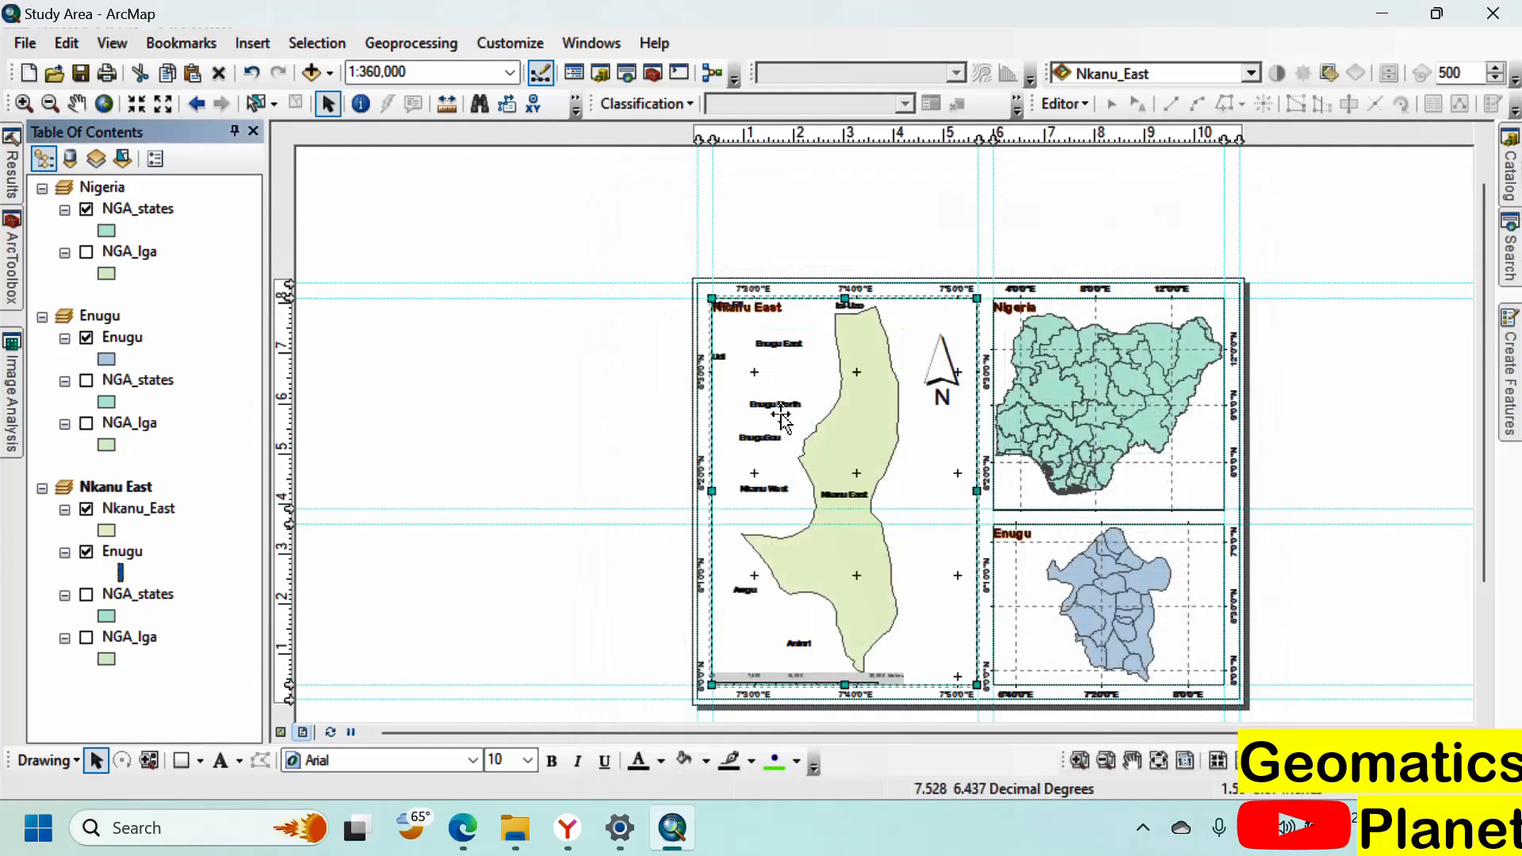
Step: Turn off the Enugu layer in the Nkanu East data frame and turn on NGA_states in the Enugu data frame
{"action": "scroll", "coordinate": [810, 396], "scroll_direction": "up", "scroll_amount": 3}
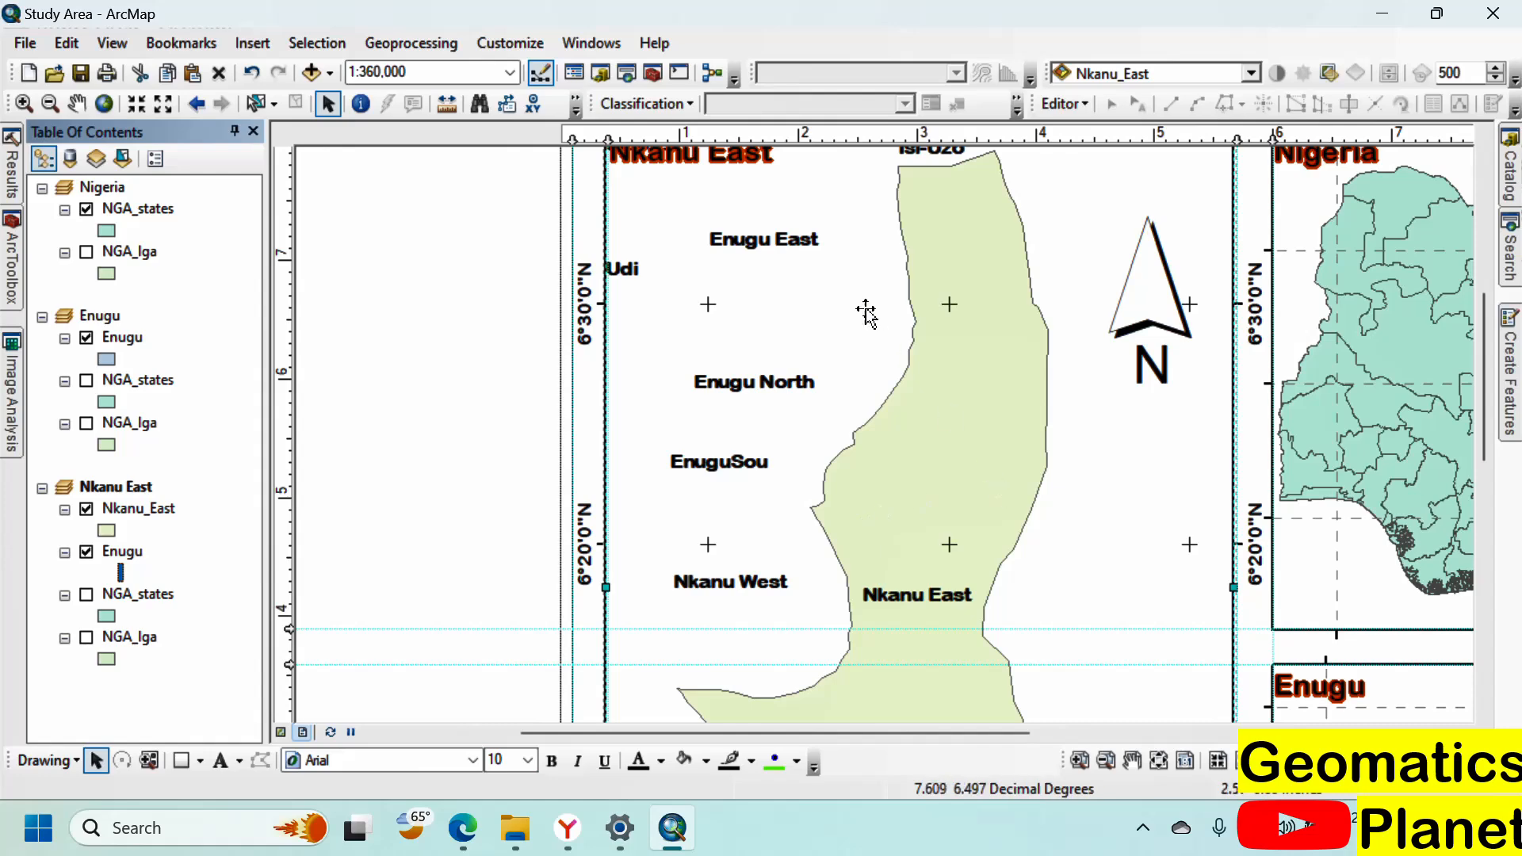
{"action": "left_click", "coordinate": [86, 552]}
{"action": "scroll", "coordinate": [516, 373], "scroll_direction": "up", "scroll_amount": 5}
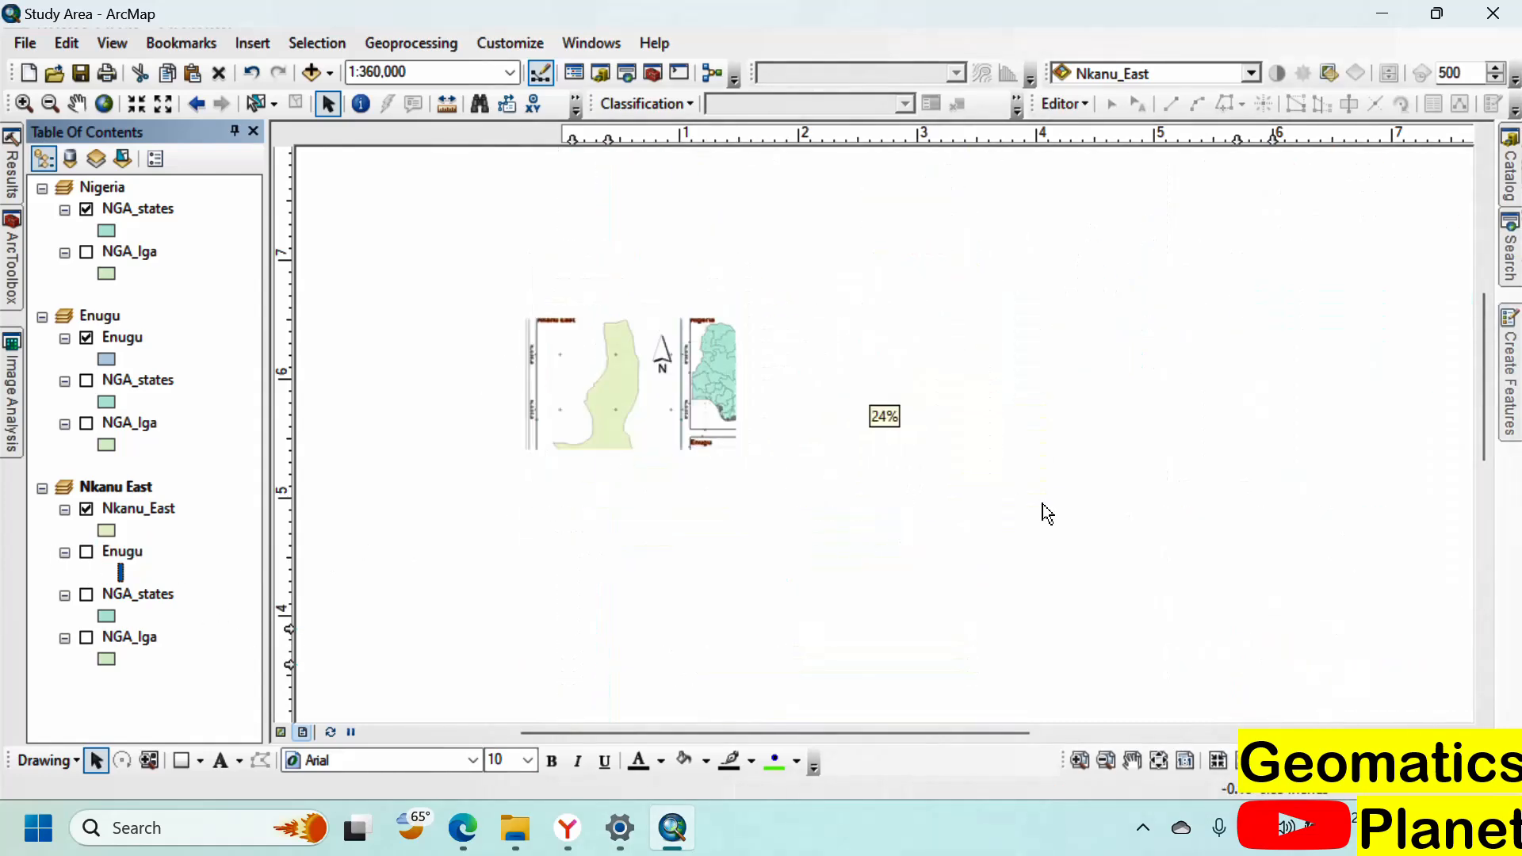
{"action": "scroll", "coordinate": [788, 464], "scroll_direction": "down", "scroll_amount": 5}
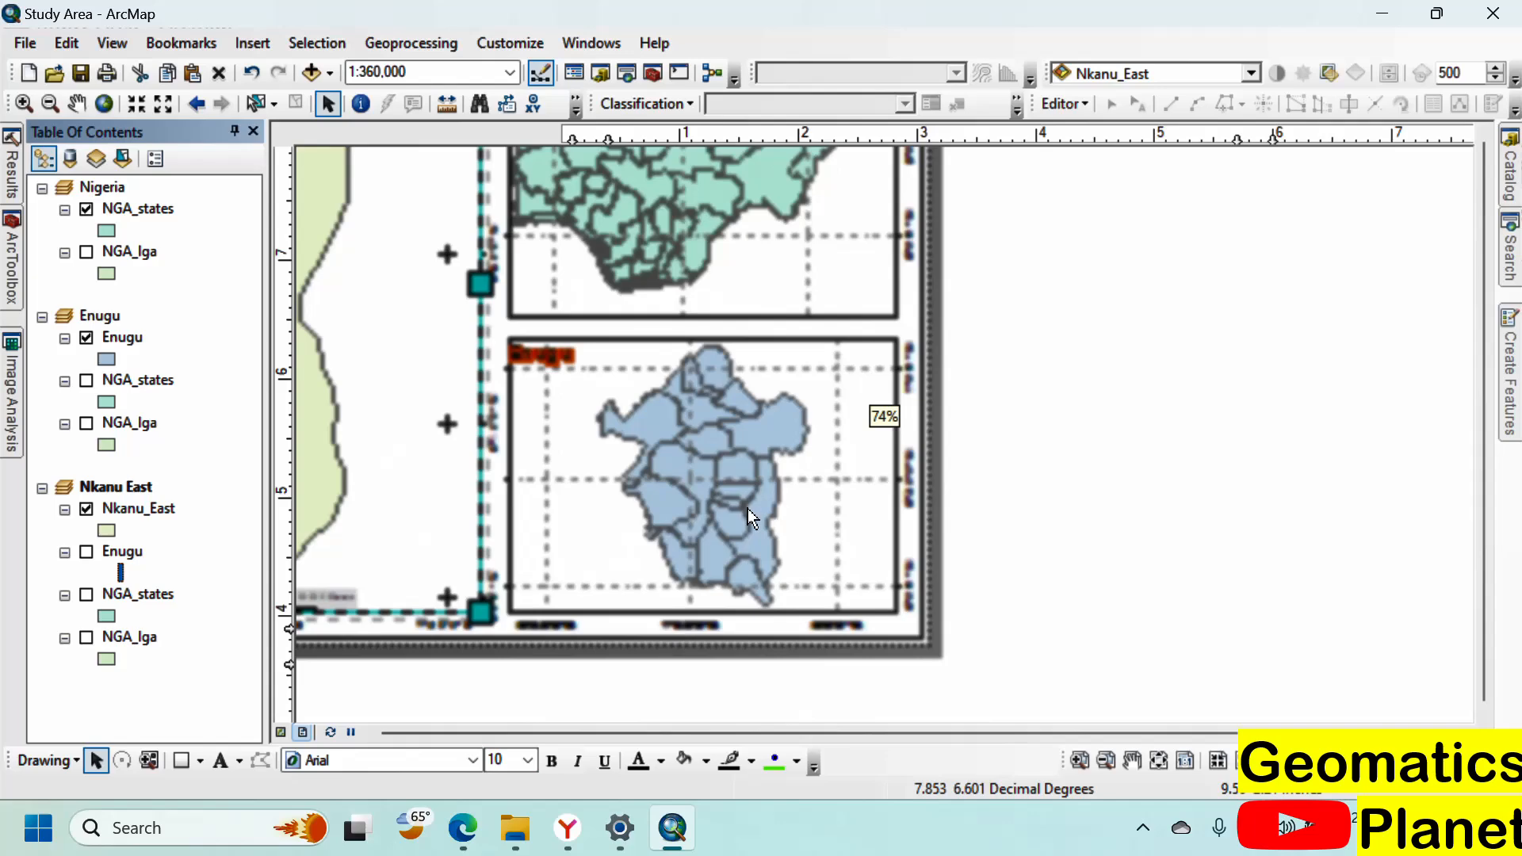
{"action": "scroll", "coordinate": [713, 515], "scroll_direction": "down", "scroll_amount": 1}
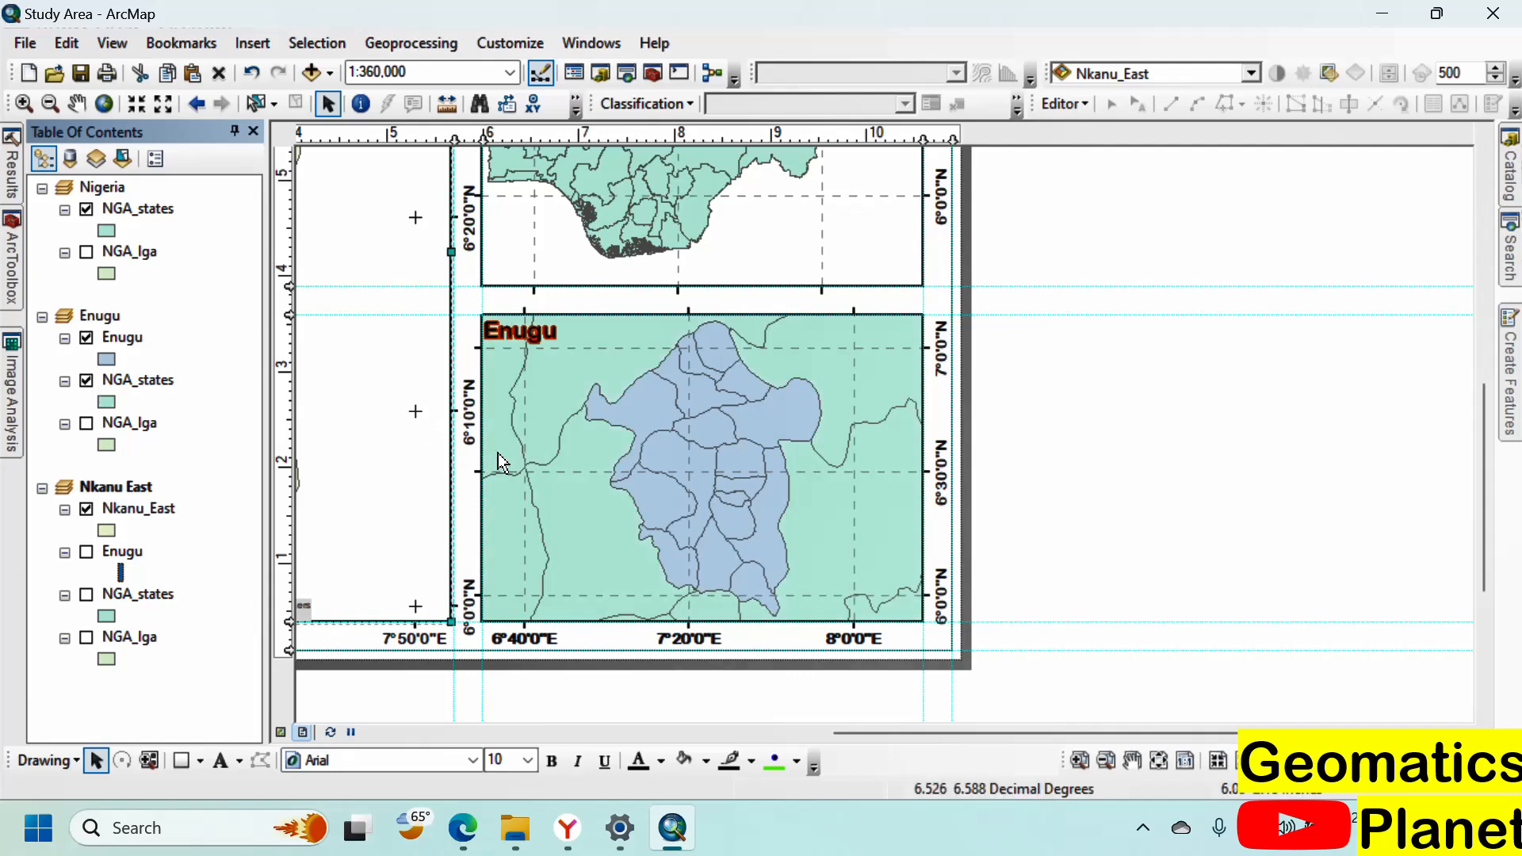
Step: Apply the Hollow symbol to the NGA_states layer in the Enugu data frame
{"action": "left_click", "coordinate": [65, 381]}
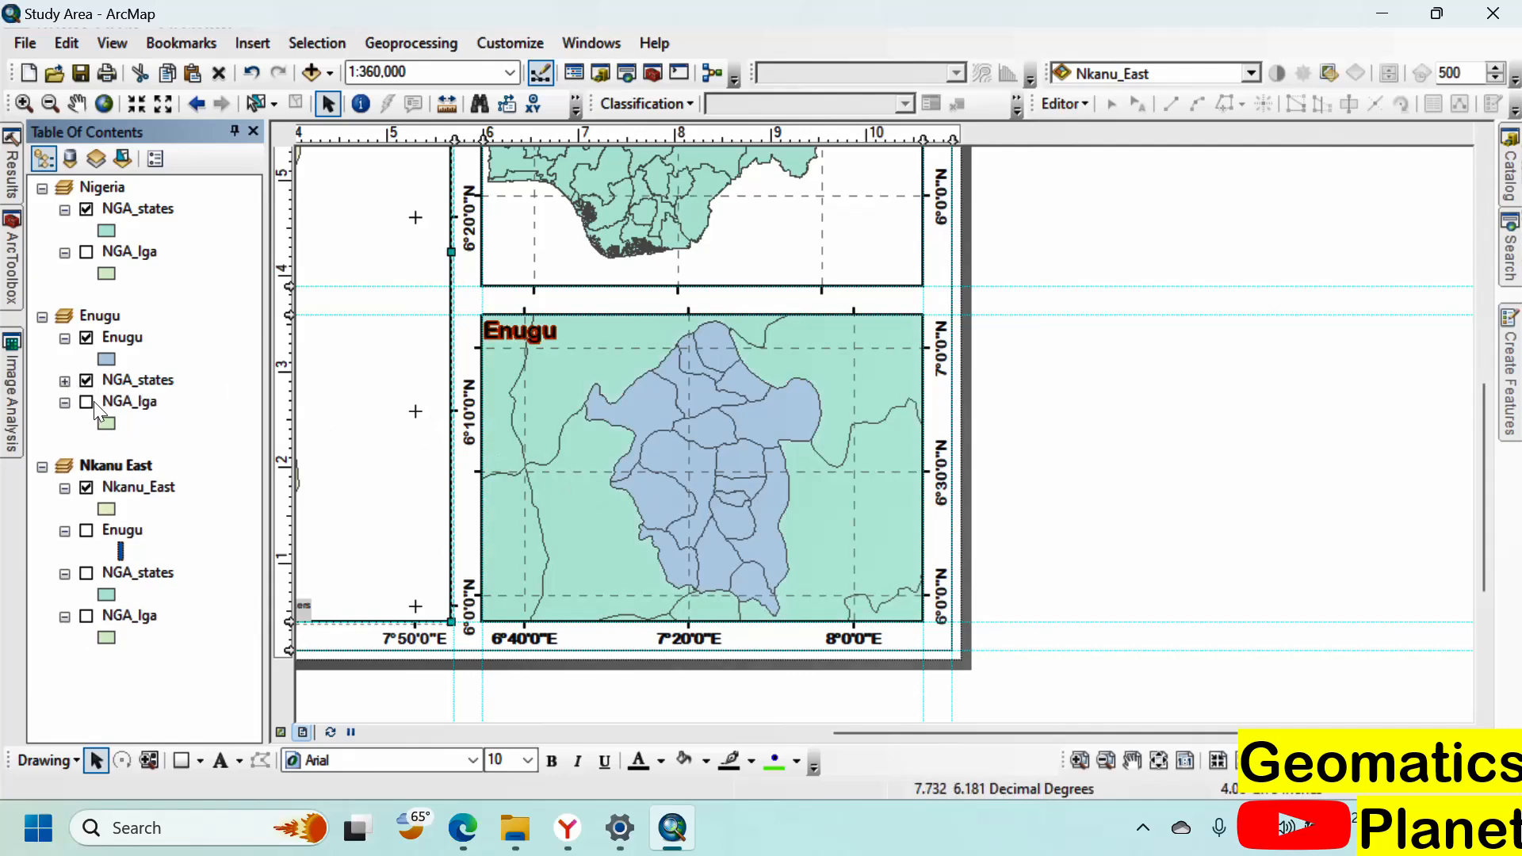
{"action": "left_click", "coordinate": [65, 381]}
{"action": "left_click", "coordinate": [105, 401]}
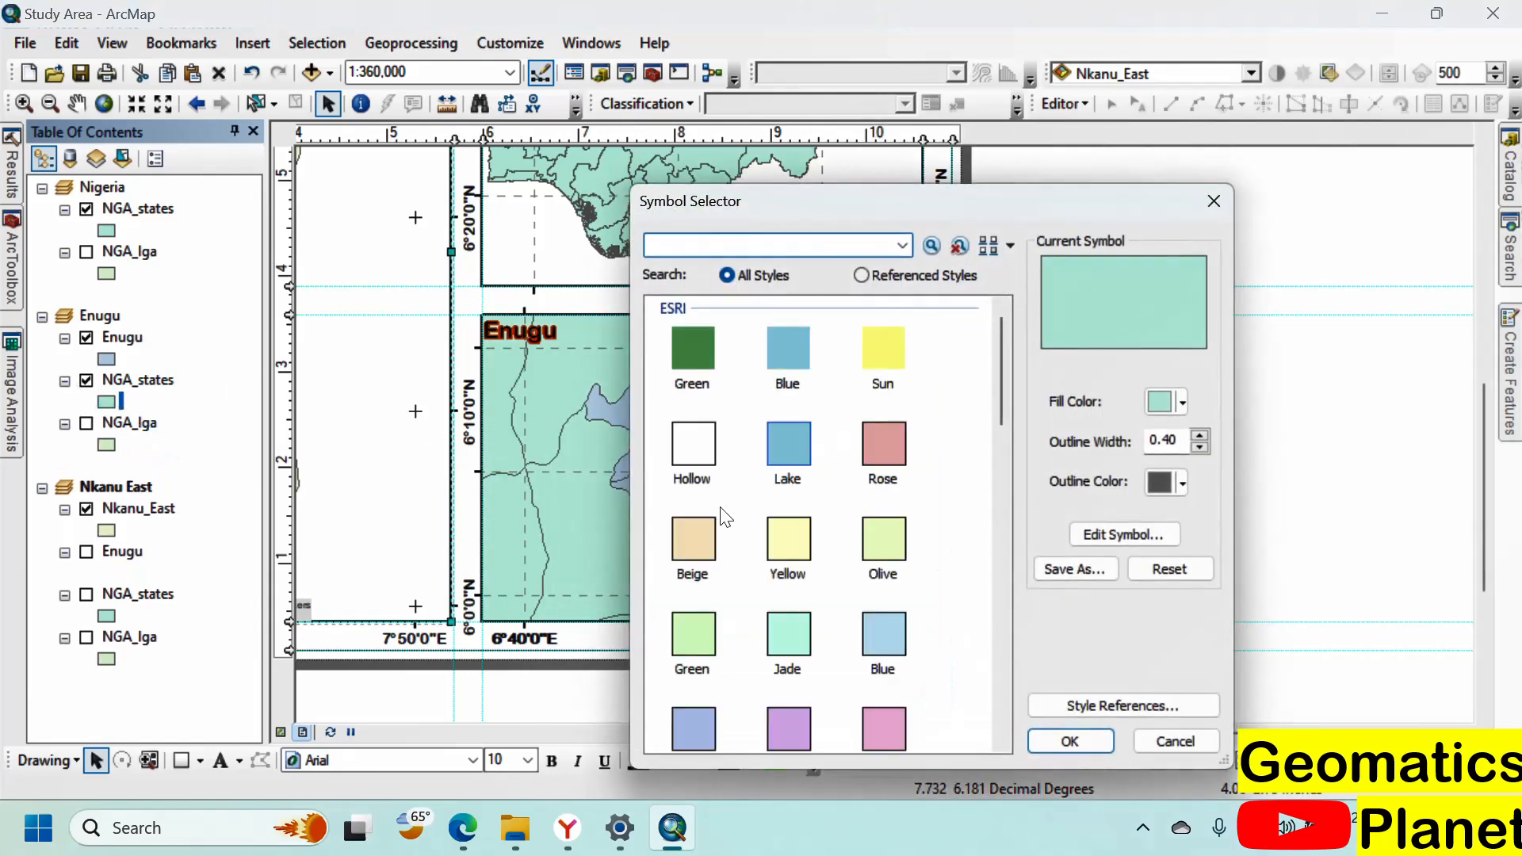
{"action": "left_click", "coordinate": [690, 444]}
{"action": "left_click", "coordinate": [1072, 741]}
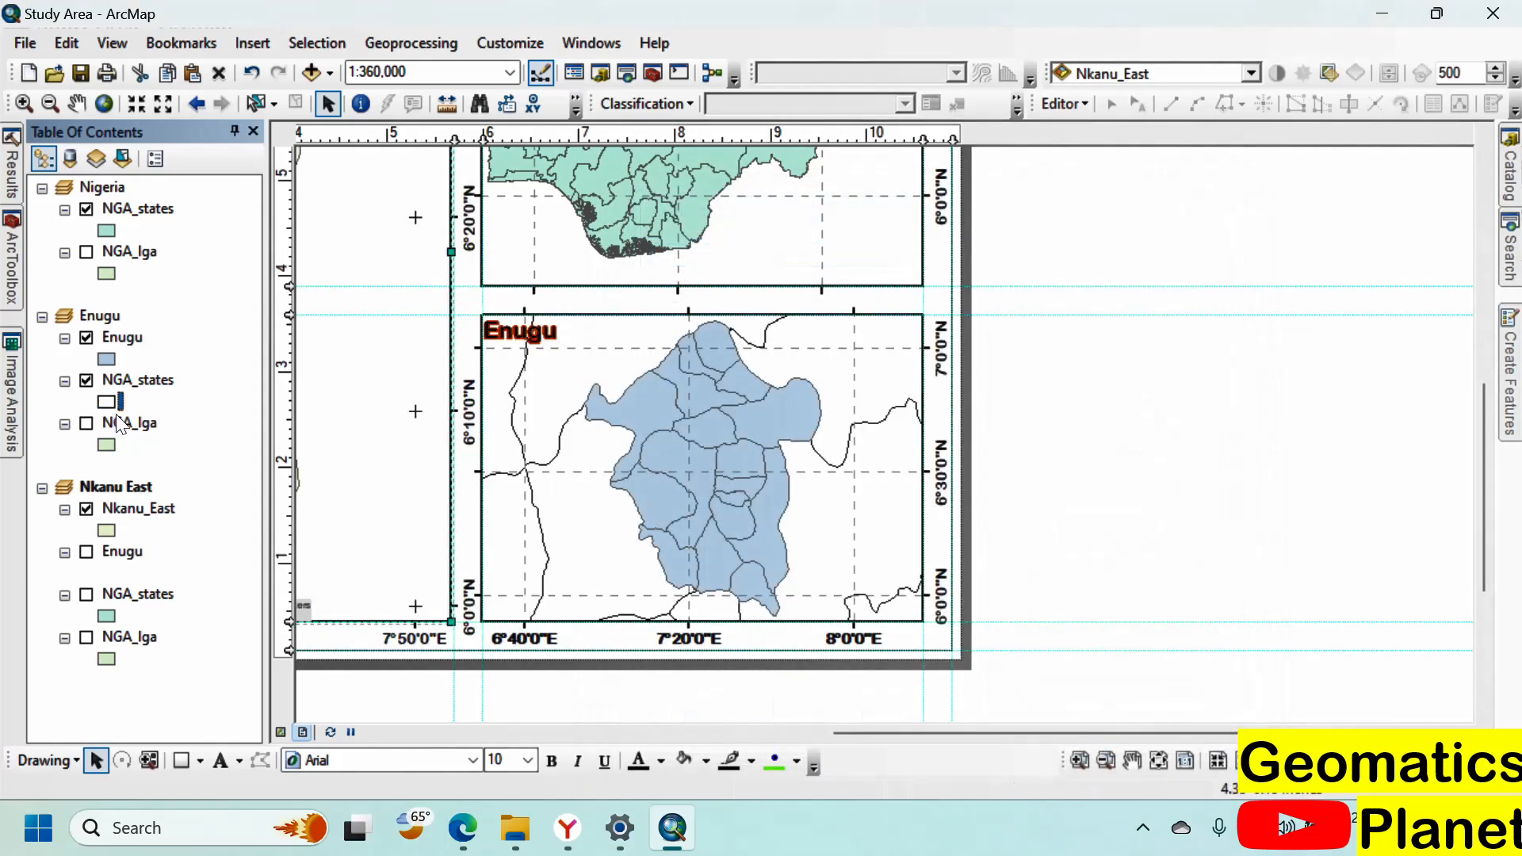
Step: Turn on labels for the NGA_states layer in the Enugu data frame and use NAME_1 as the label field
{"action": "right_click", "coordinate": [124, 385]}
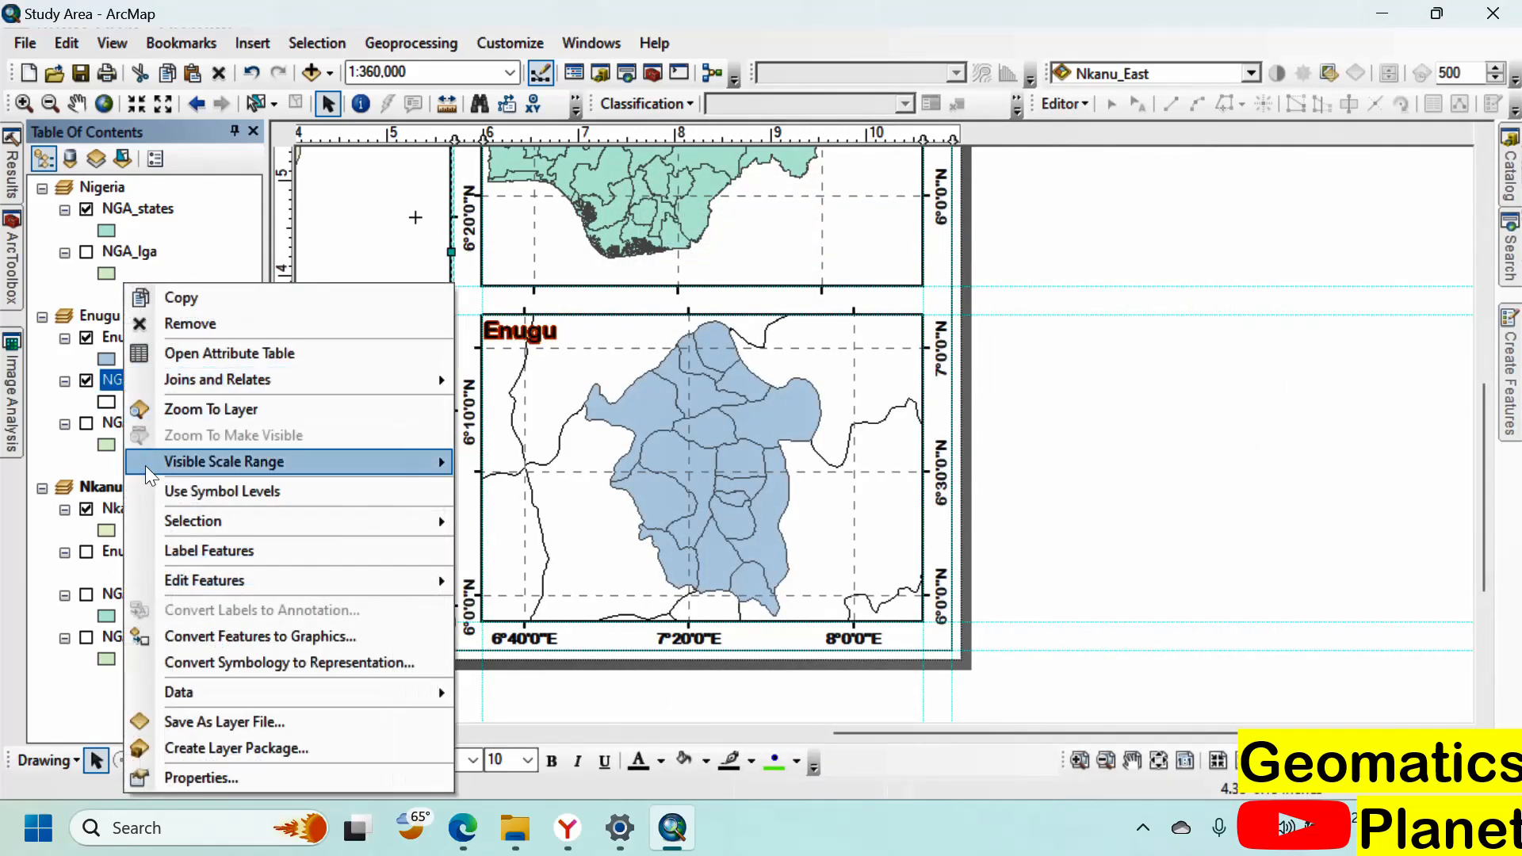
{"action": "left_click", "coordinate": [139, 557]}
{"action": "scroll", "coordinate": [721, 467], "scroll_direction": "down", "scroll_amount": 3}
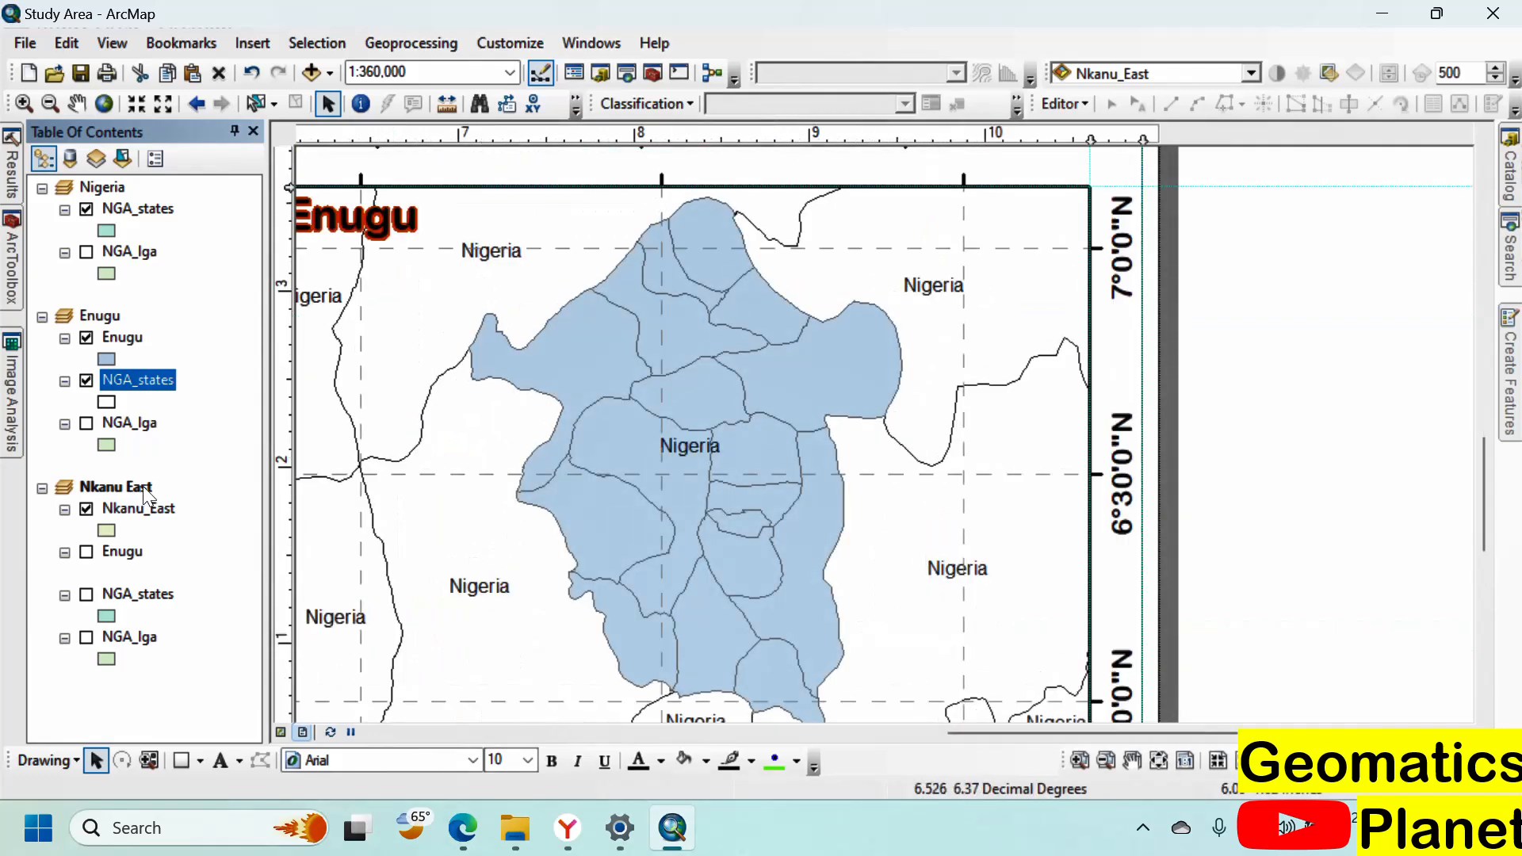
{"action": "right_click", "coordinate": [115, 392]}
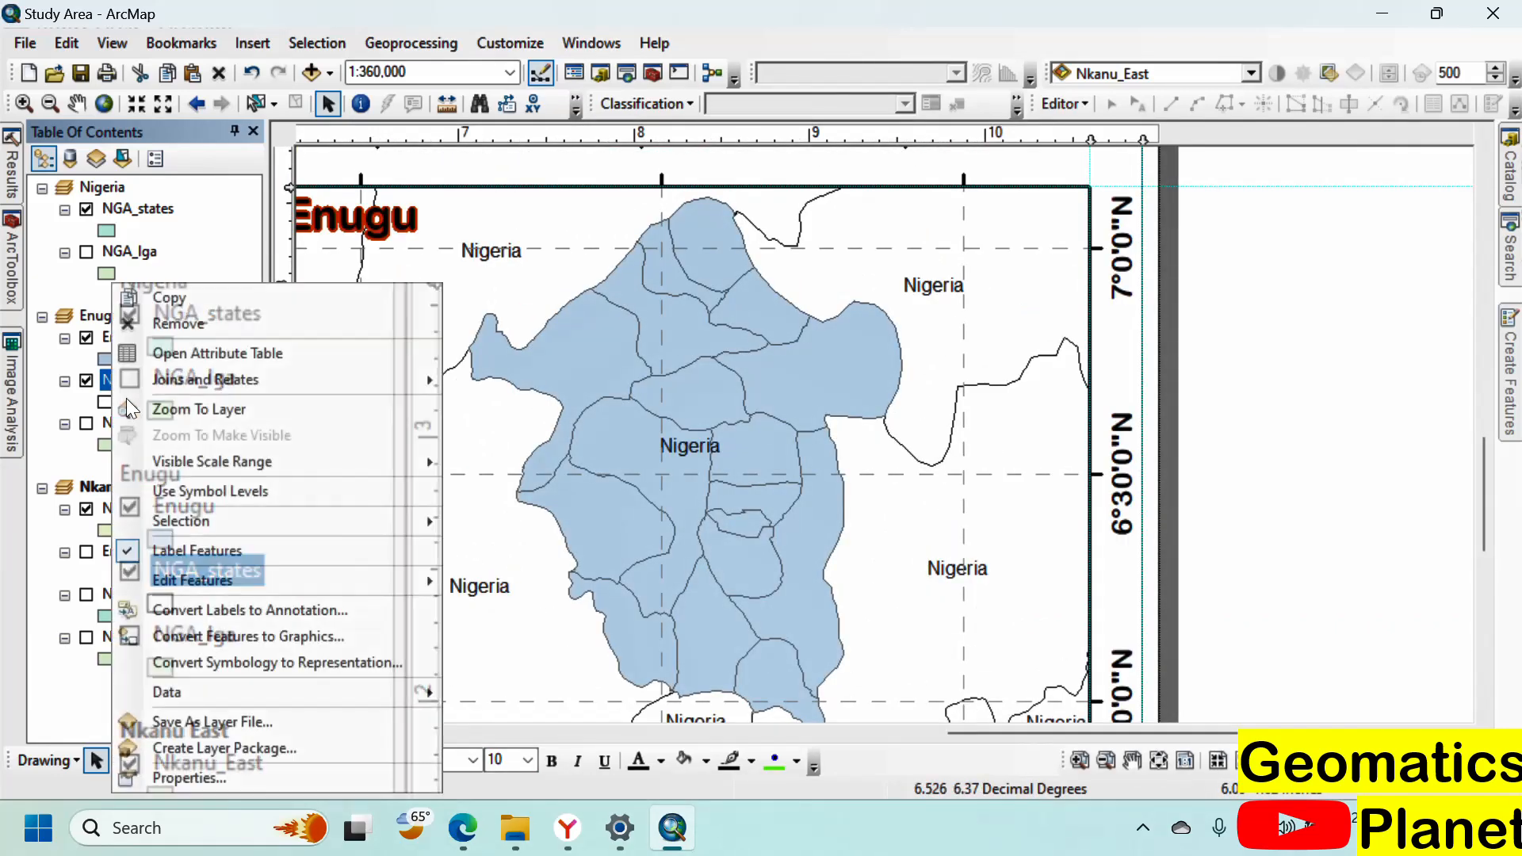
{"action": "left_click", "coordinate": [211, 771]}
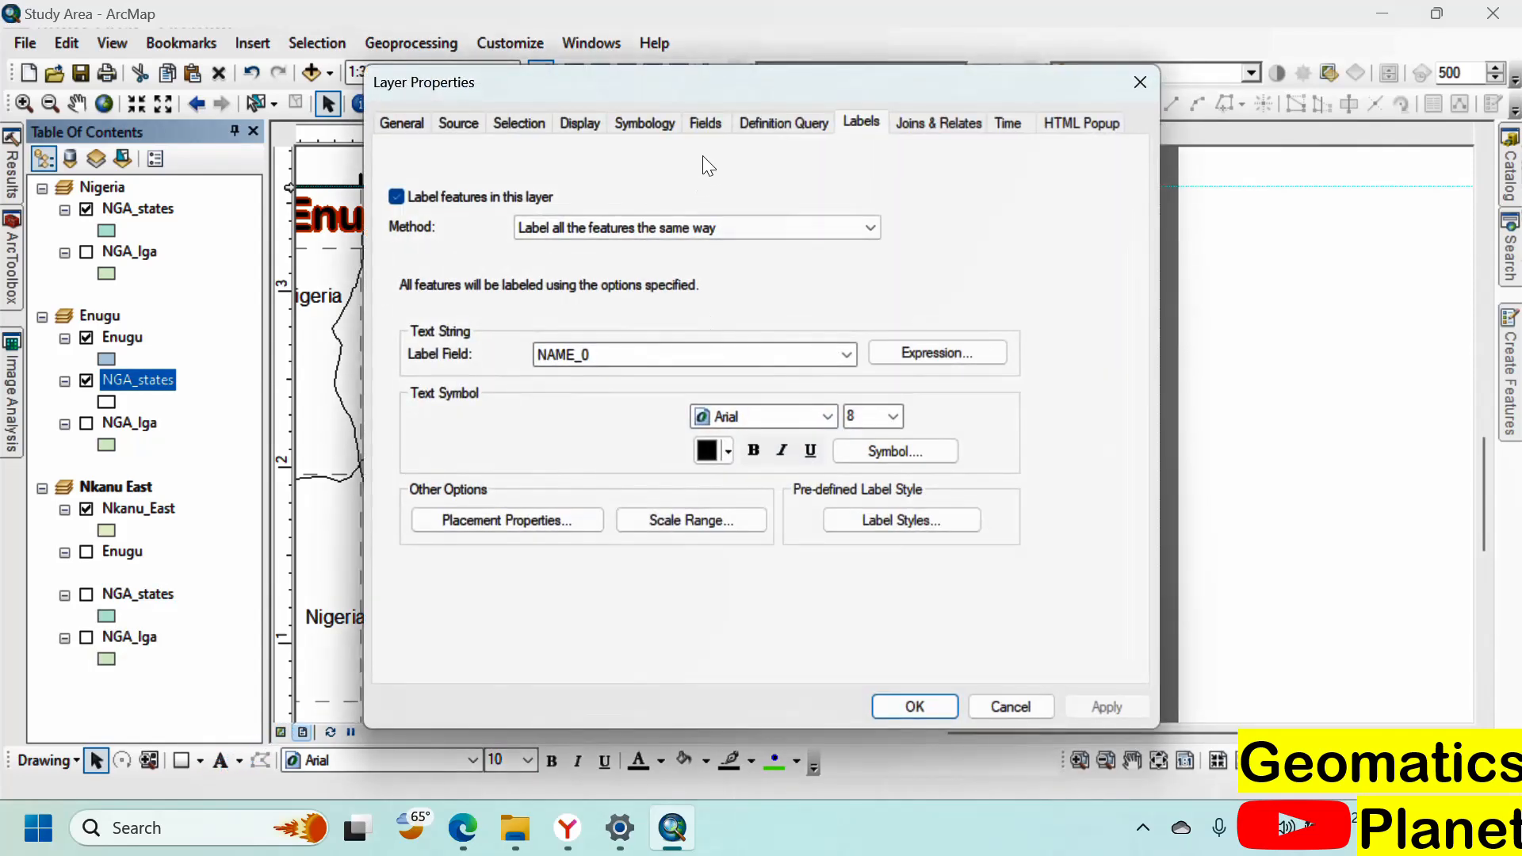
{"action": "left_click", "coordinate": [708, 359]}
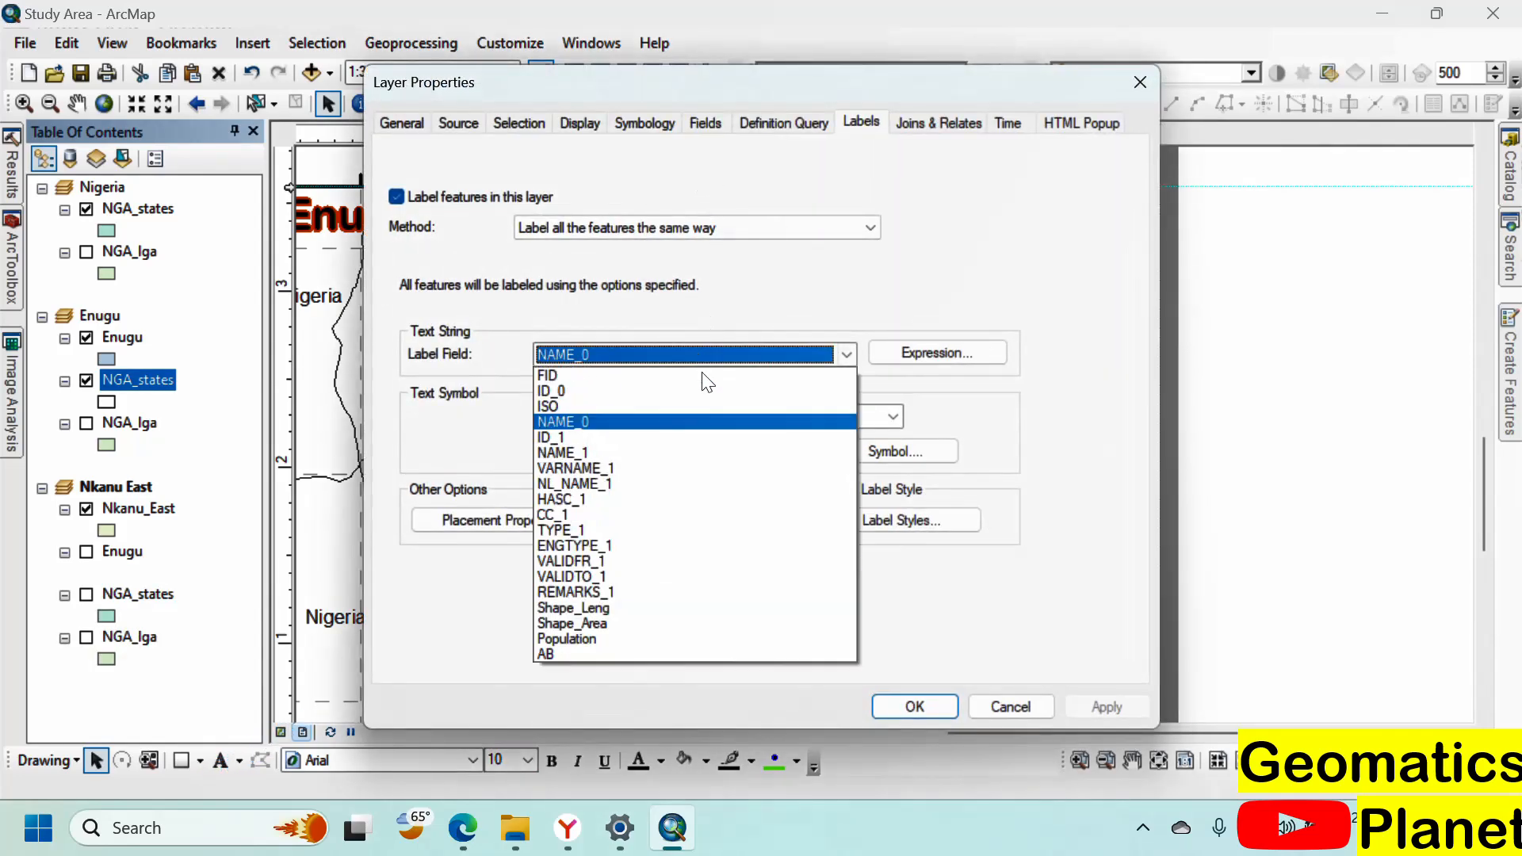
{"action": "left_click", "coordinate": [661, 449]}
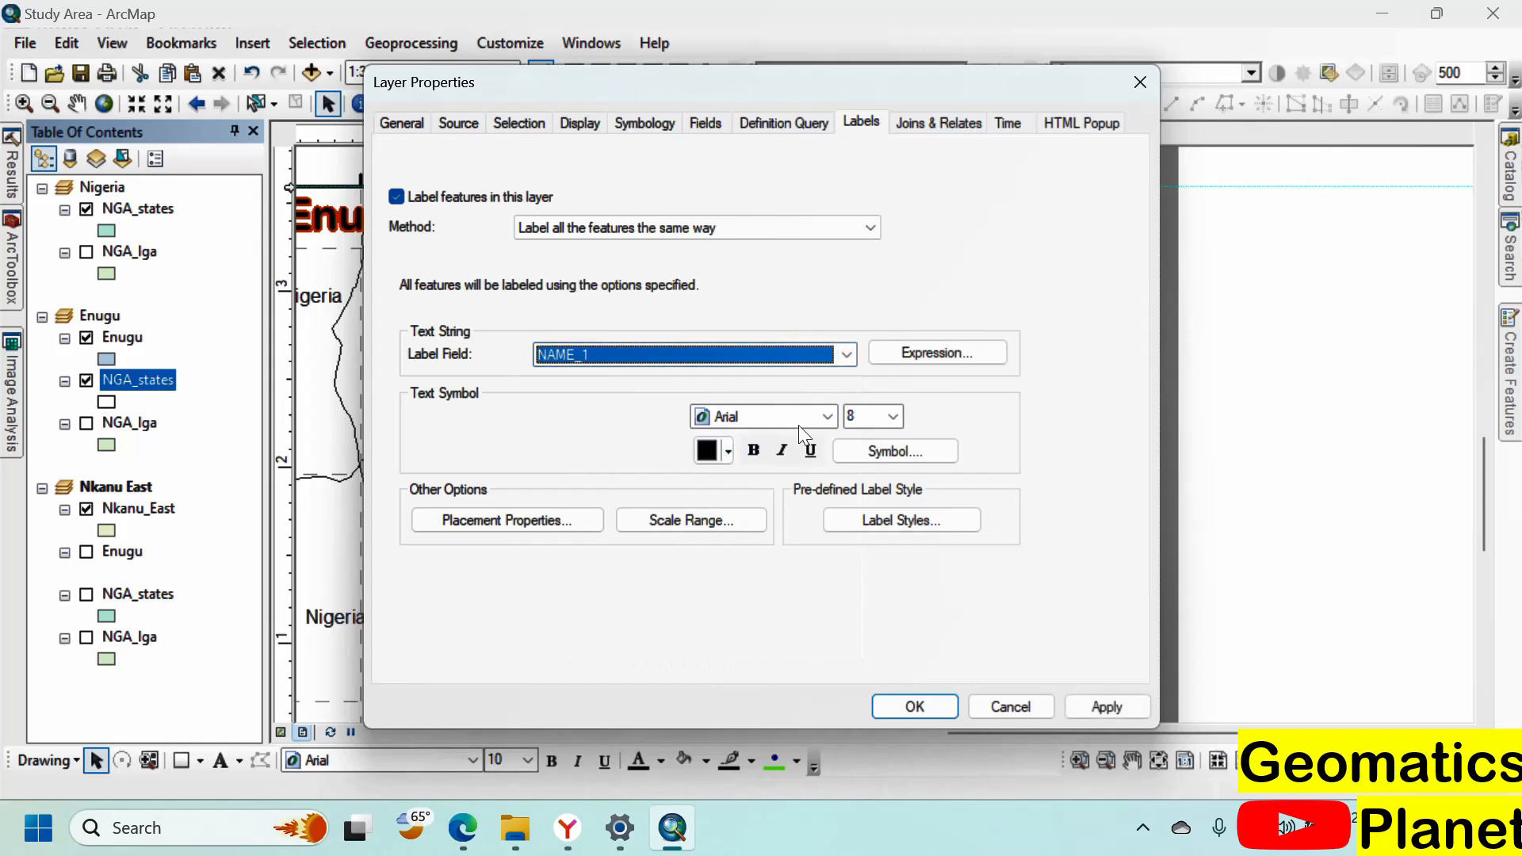
Step: Format the NGA_states labels in the Enugu data frame as Arial Rounded MT Bold, size 12, bold
{"action": "left_click", "coordinate": [821, 419]}
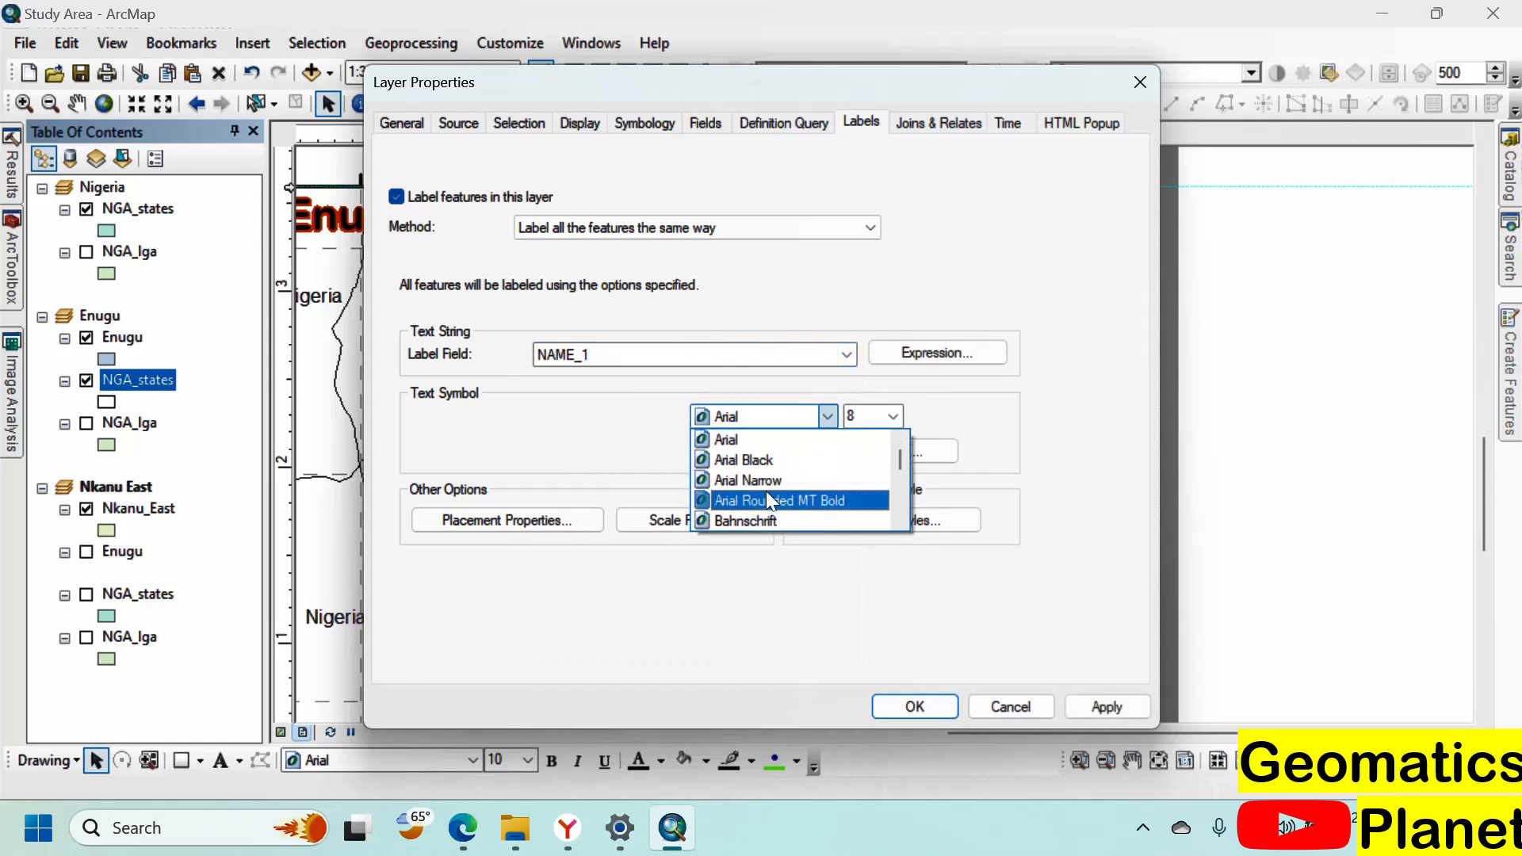
{"action": "left_click", "coordinate": [765, 493]}
{"action": "left_click", "coordinate": [894, 416]}
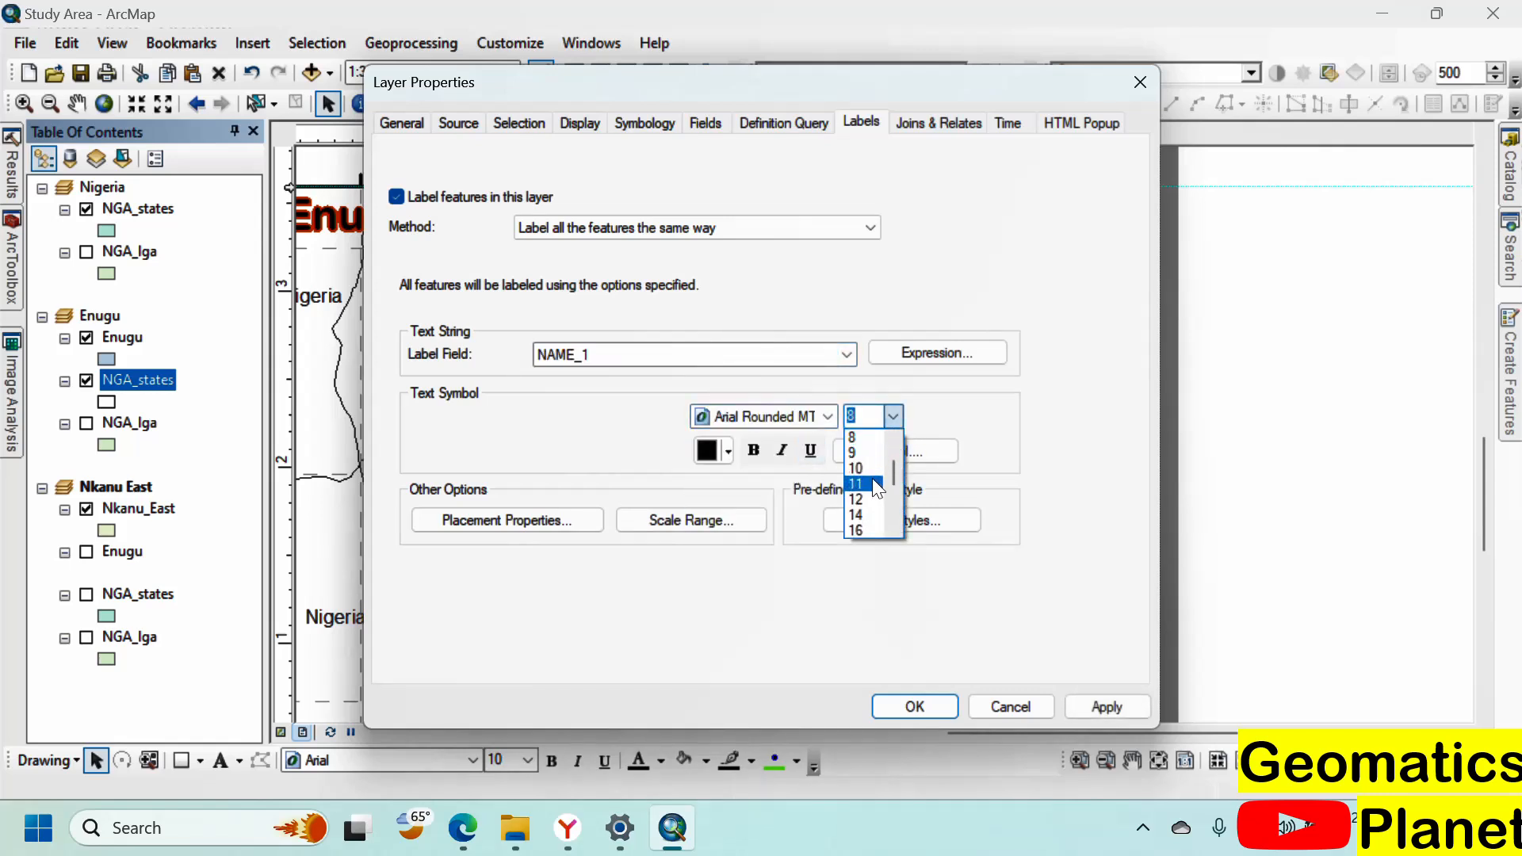
{"action": "left_click", "coordinate": [873, 499]}
{"action": "left_click", "coordinate": [757, 452]}
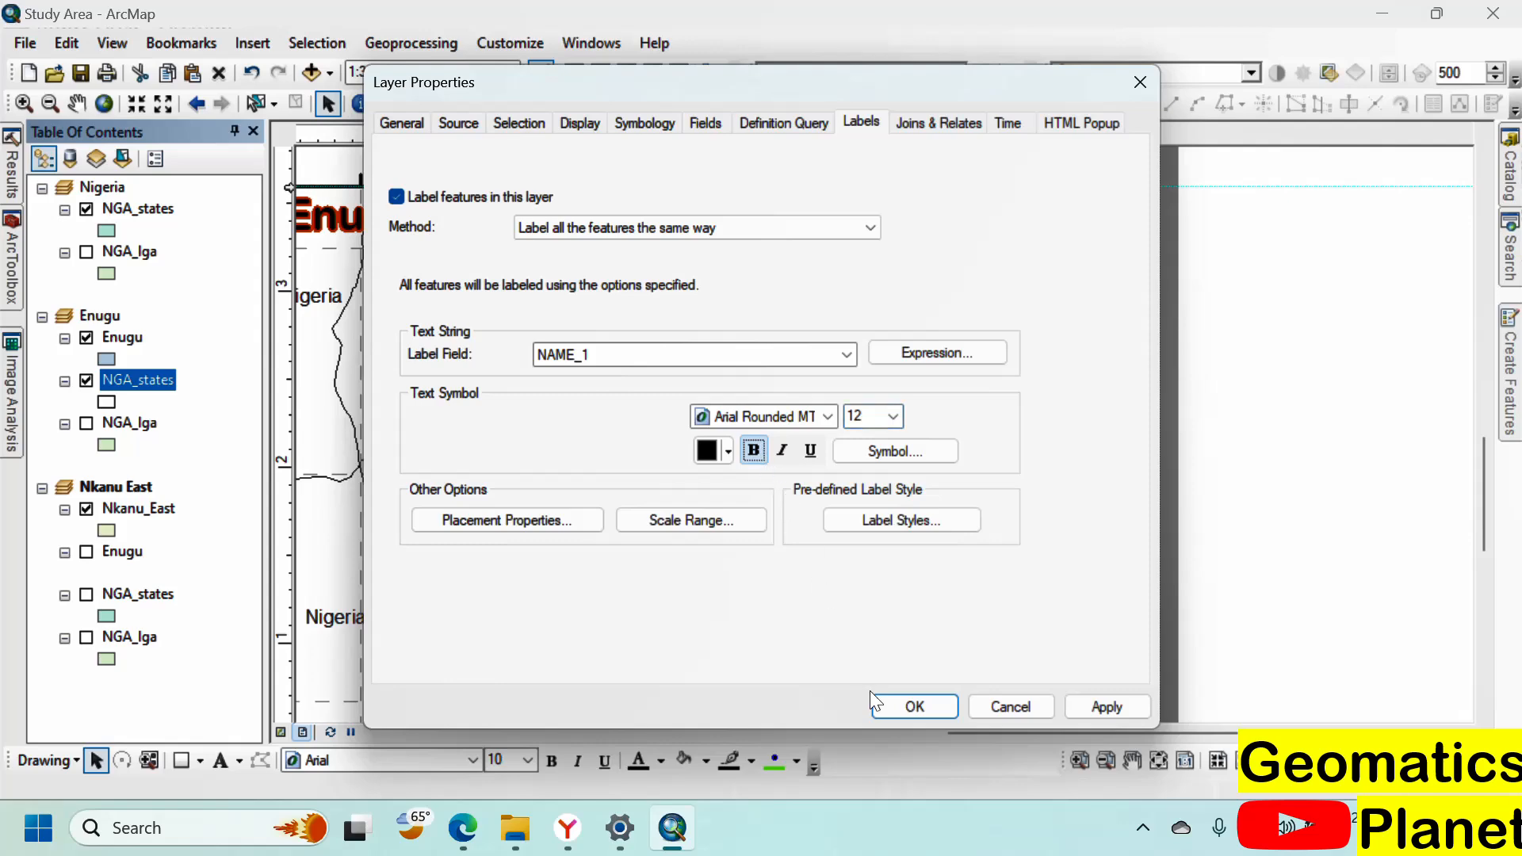
{"action": "left_click", "coordinate": [912, 706]}
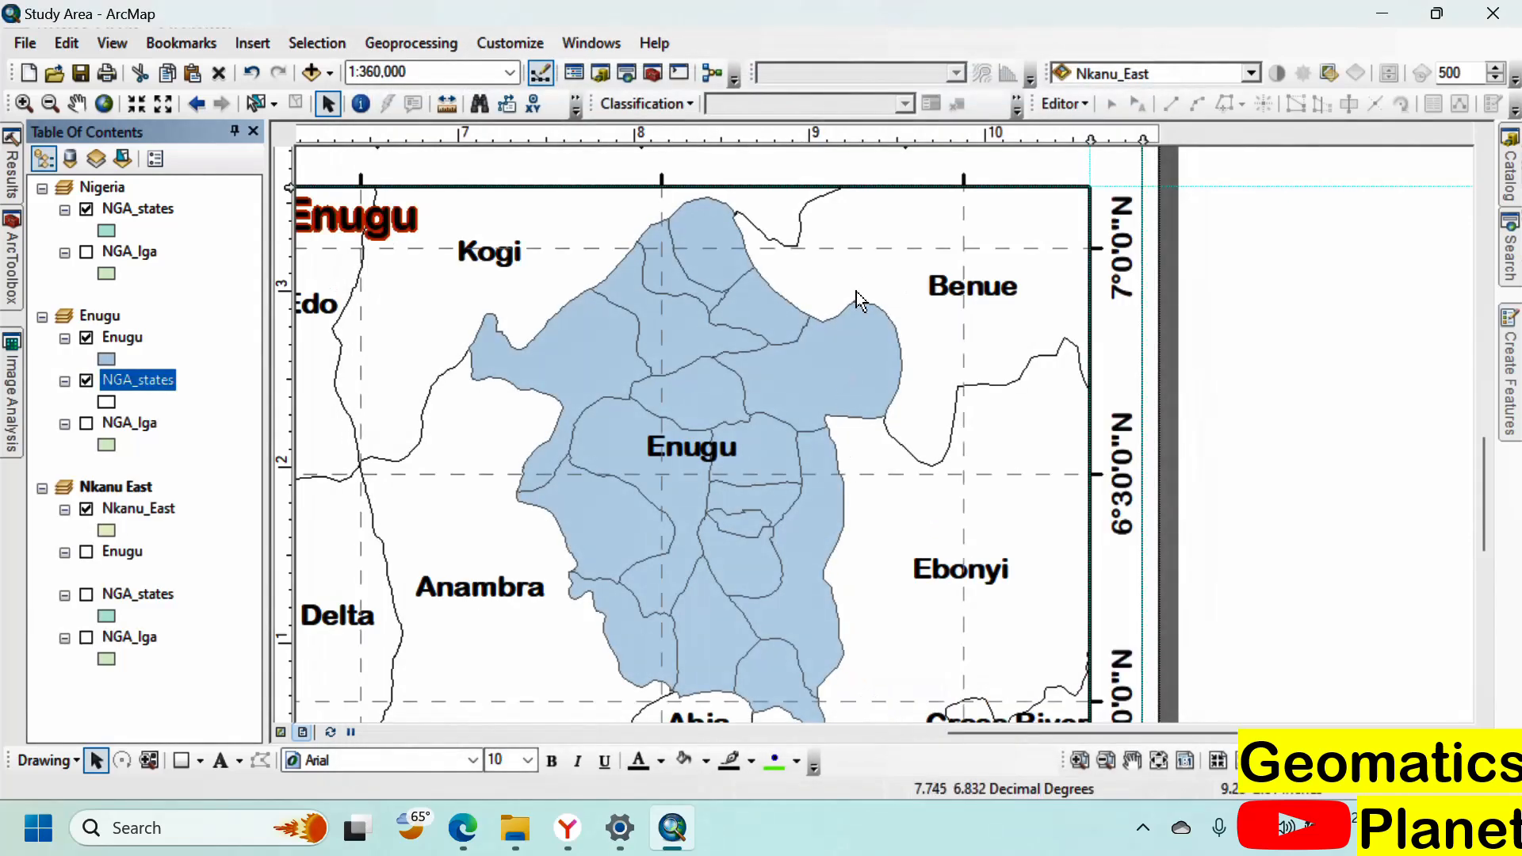
{"action": "scroll", "coordinate": [916, 238], "scroll_direction": "down", "scroll_amount": 3}
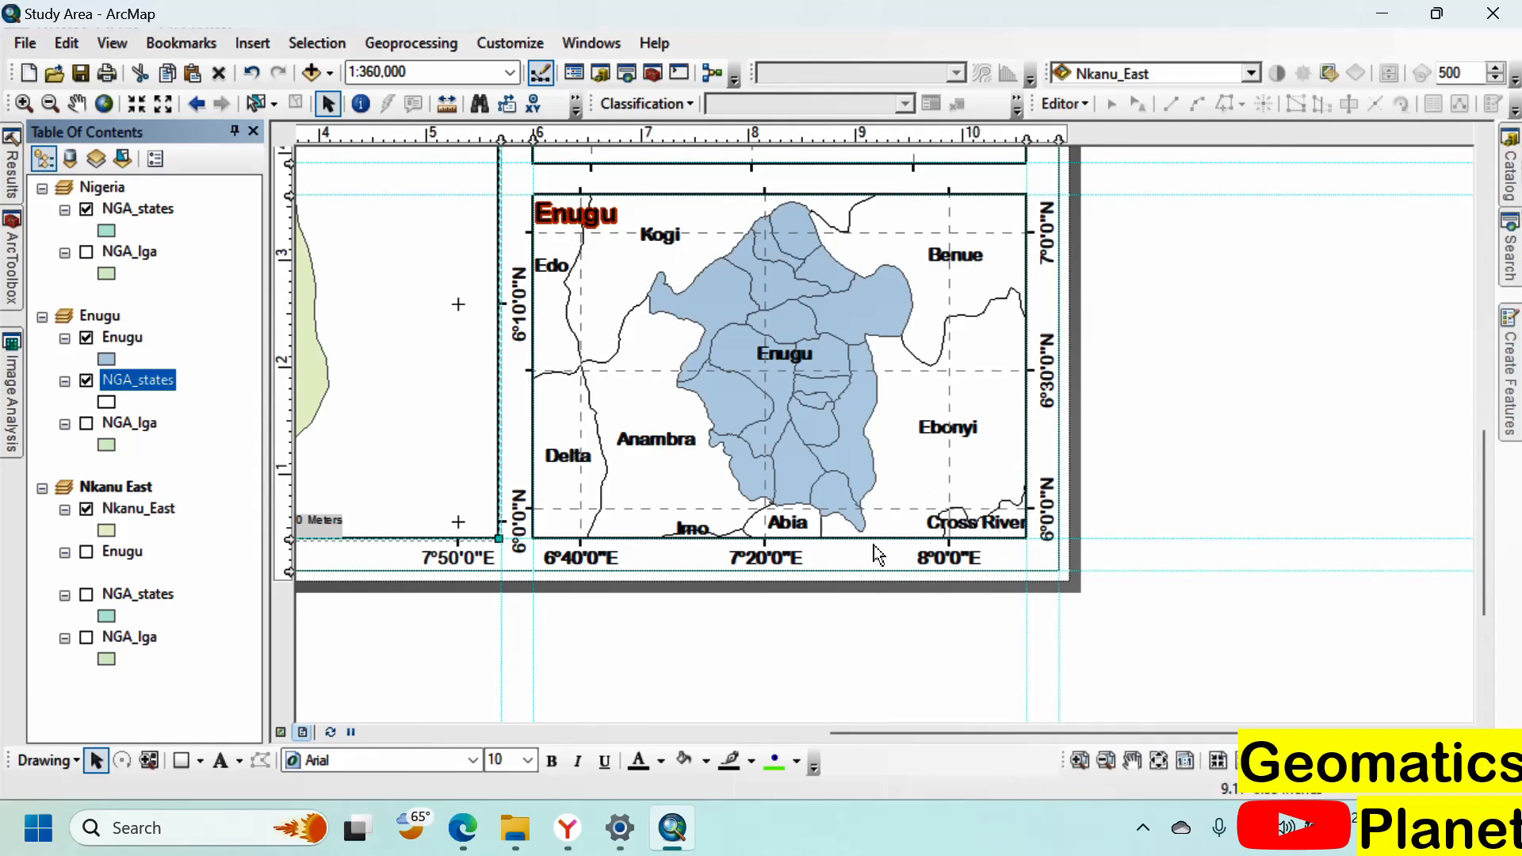
{"action": "left_click", "coordinate": [1066, 644]}
Step: Add NGA_roads.shp from the NGA_rds folder of Nigeria Dataset to the Nkanu East data frame
{"action": "scroll", "coordinate": [1118, 574], "scroll_direction": "up", "scroll_amount": 5}
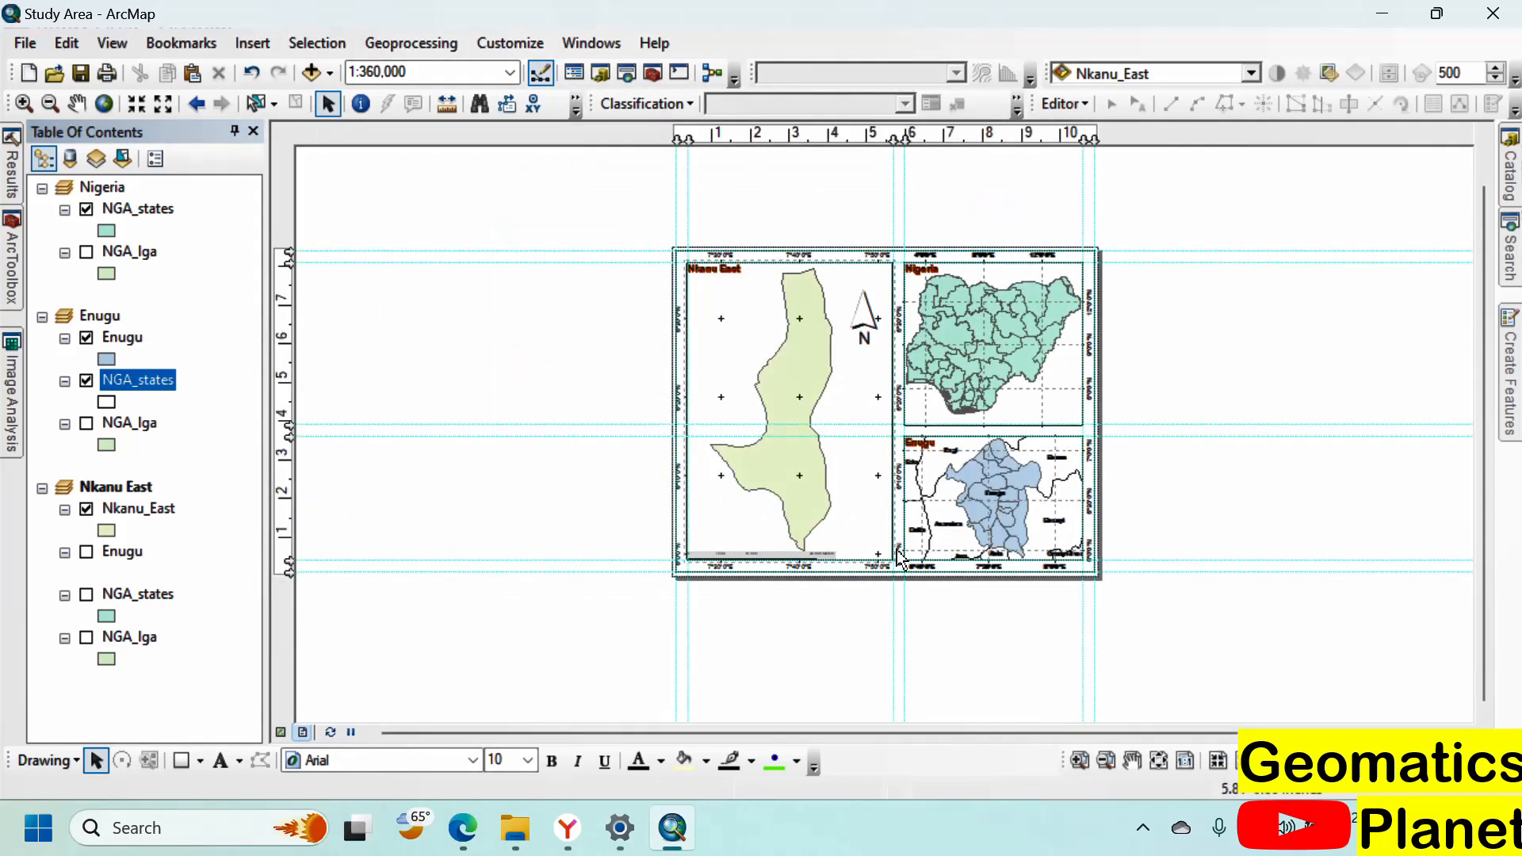
{"action": "left_click", "coordinate": [310, 73]}
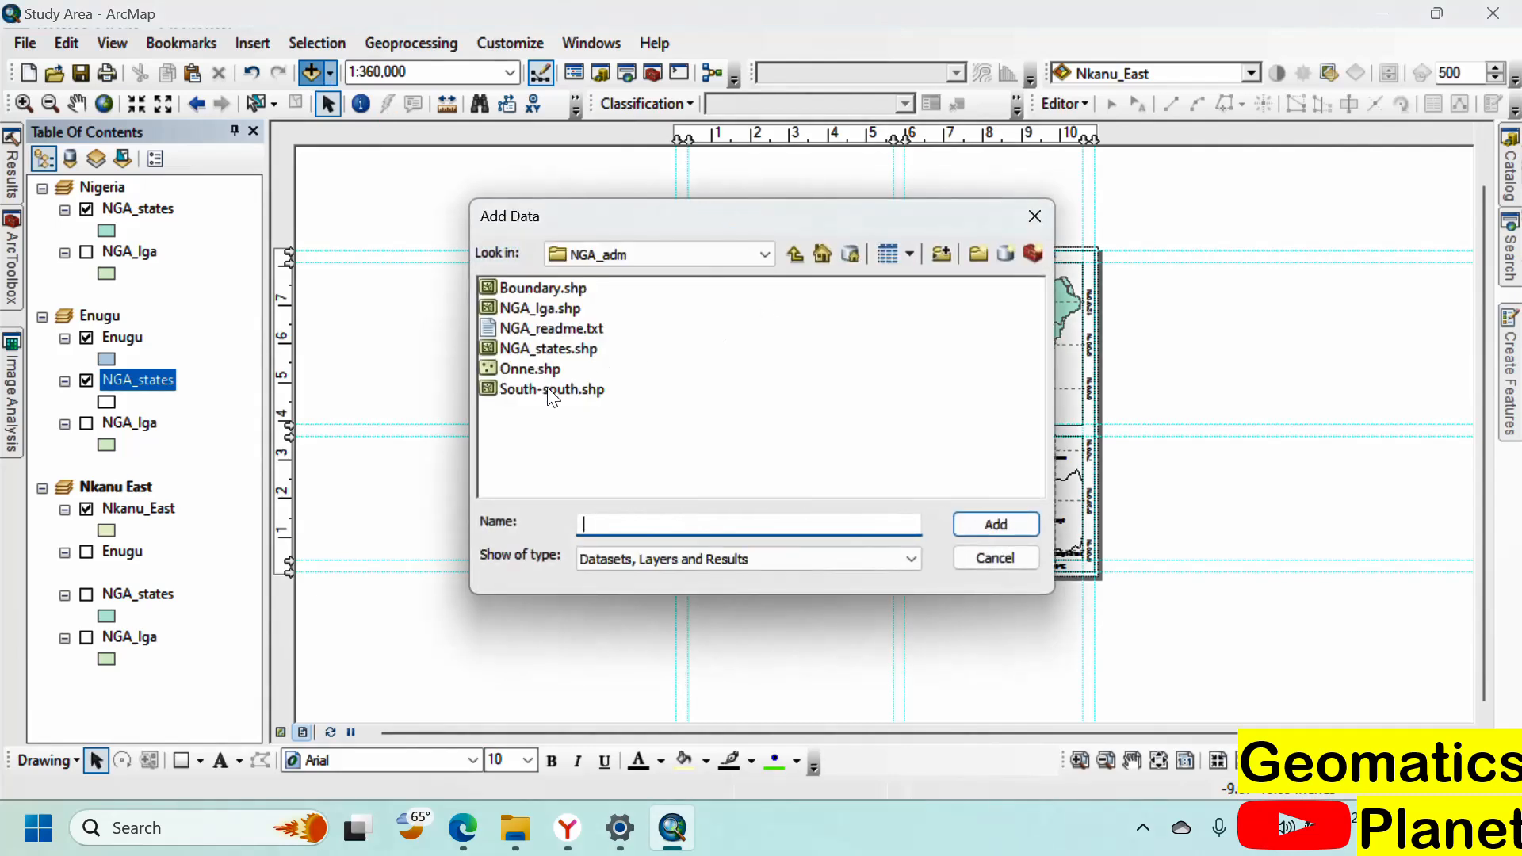
{"action": "left_click", "coordinate": [793, 253]}
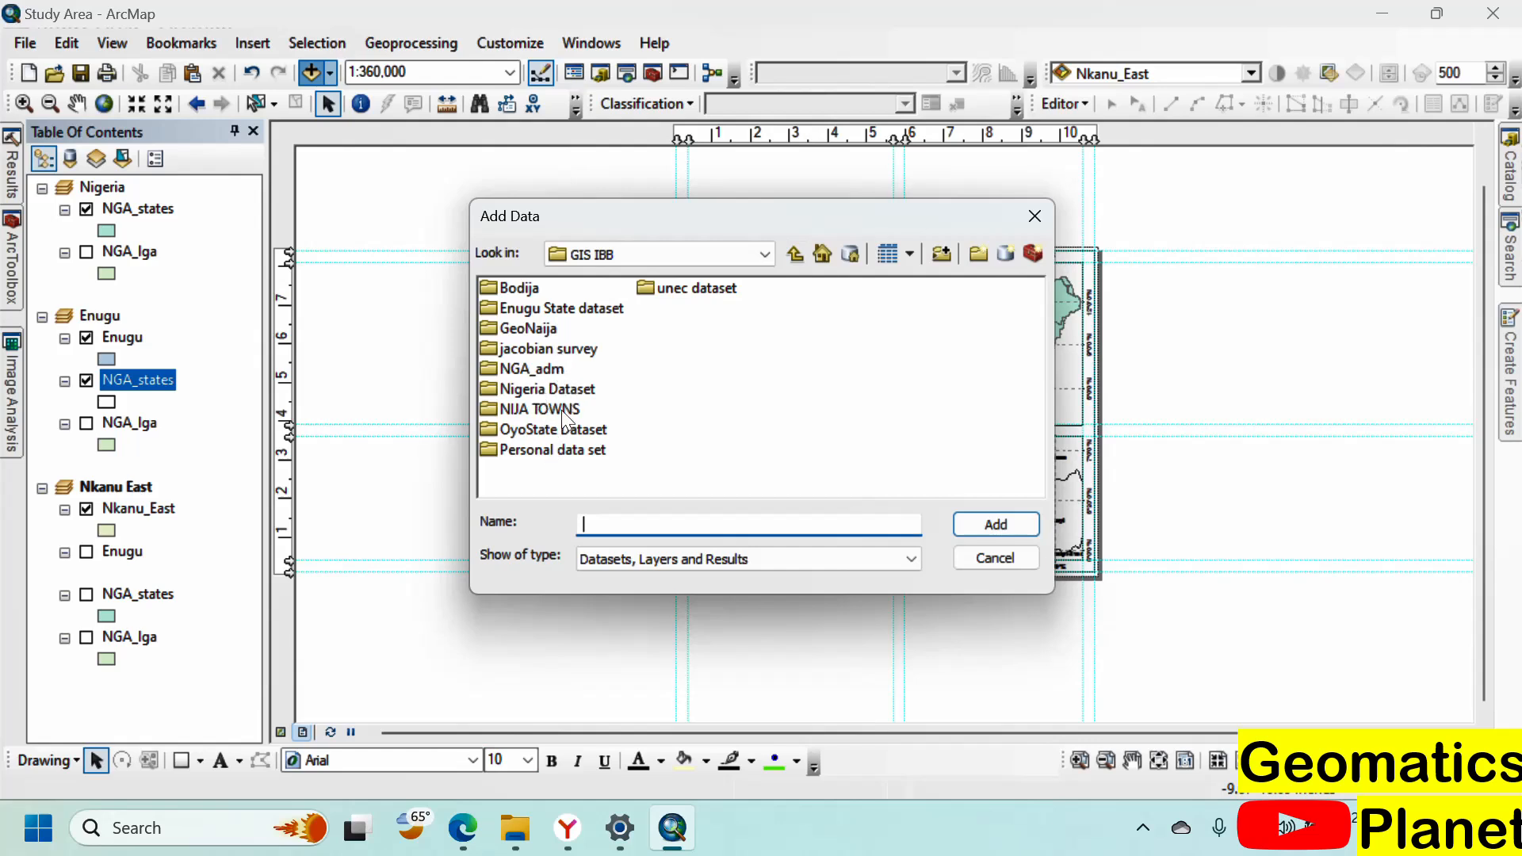
{"action": "double_click", "coordinate": [564, 390]}
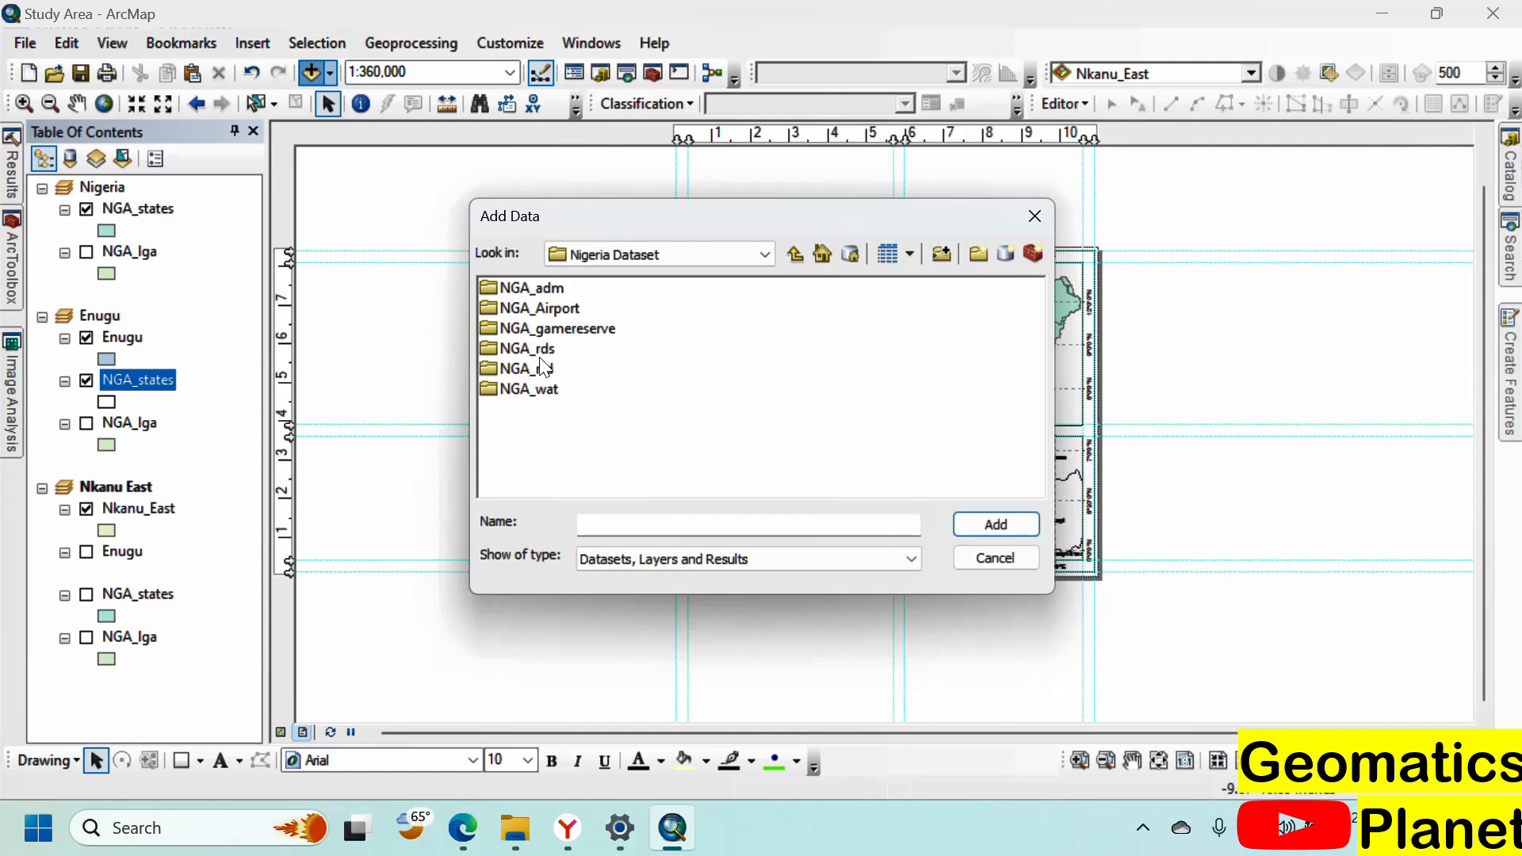
{"action": "double_click", "coordinate": [541, 356]}
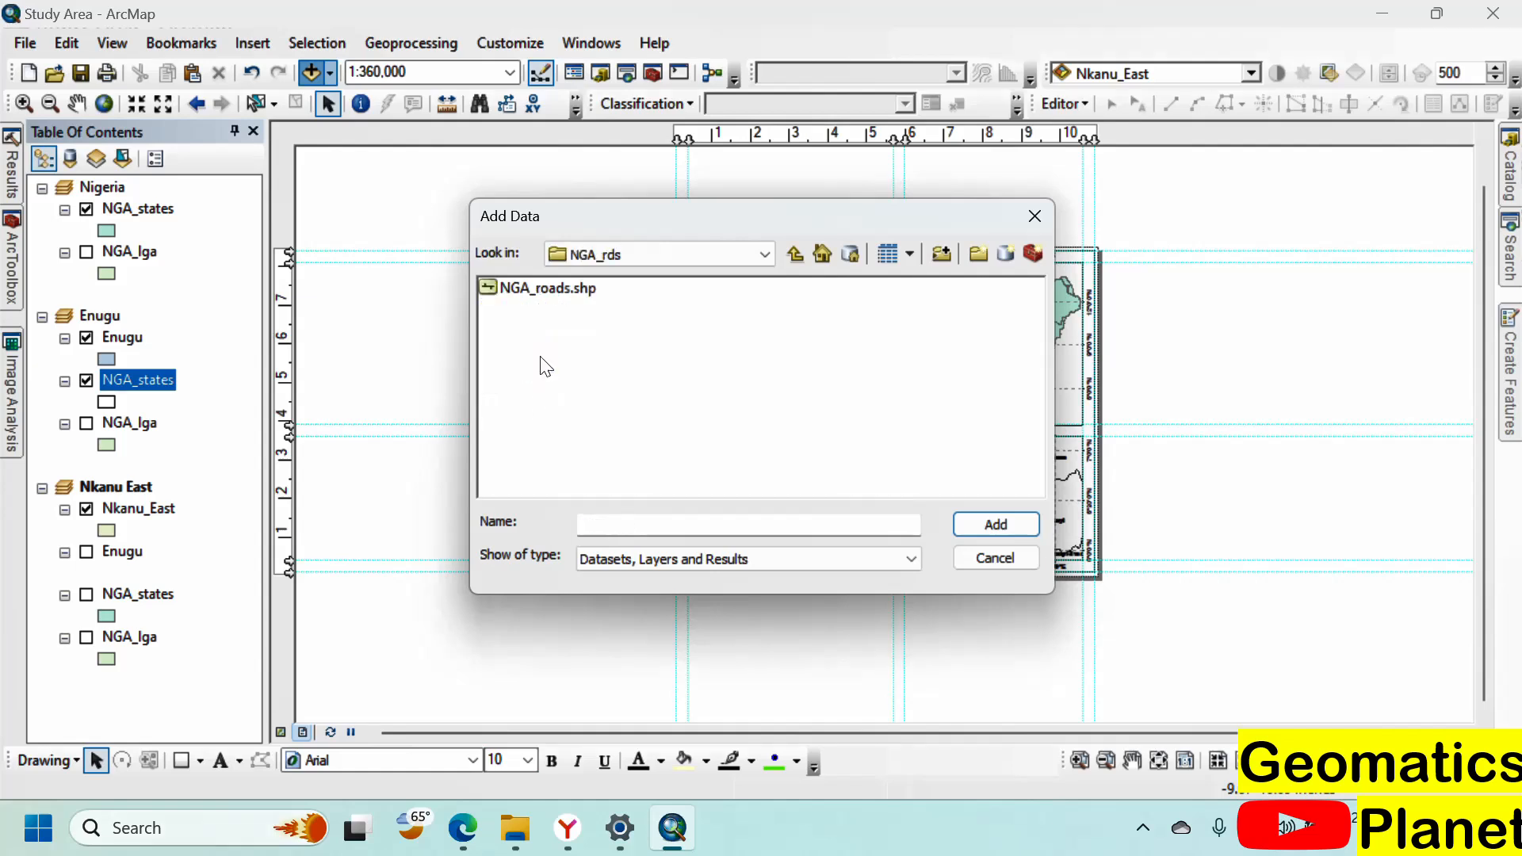
{"action": "double_click", "coordinate": [550, 286]}
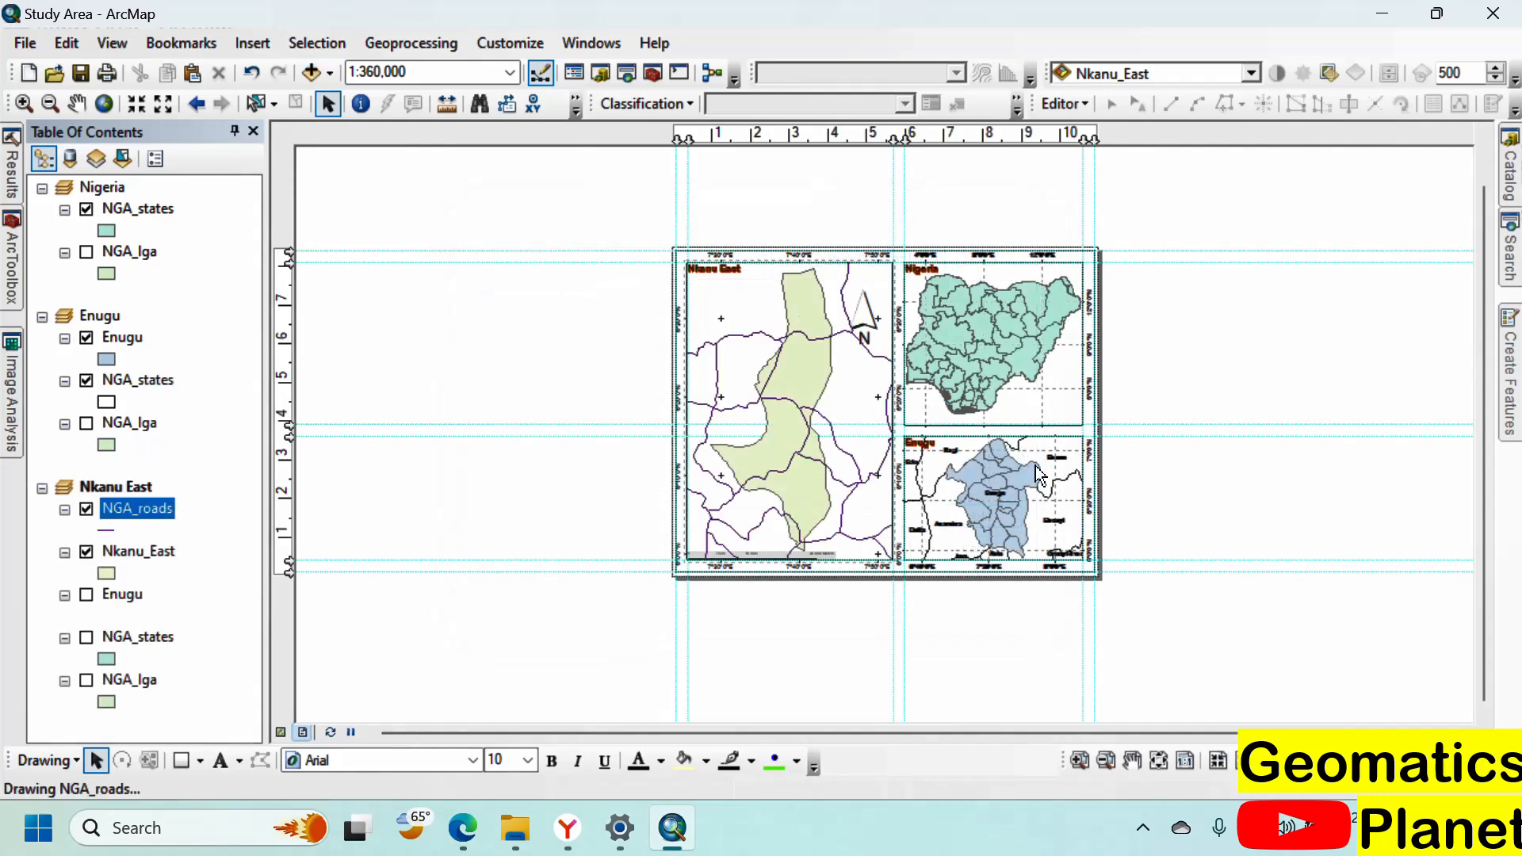
Step: Check the roads on the layout and turn off the NGA_roads layer in the Nkanu East data frame
{"action": "scroll", "coordinate": [877, 325], "scroll_direction": "down", "scroll_amount": 4}
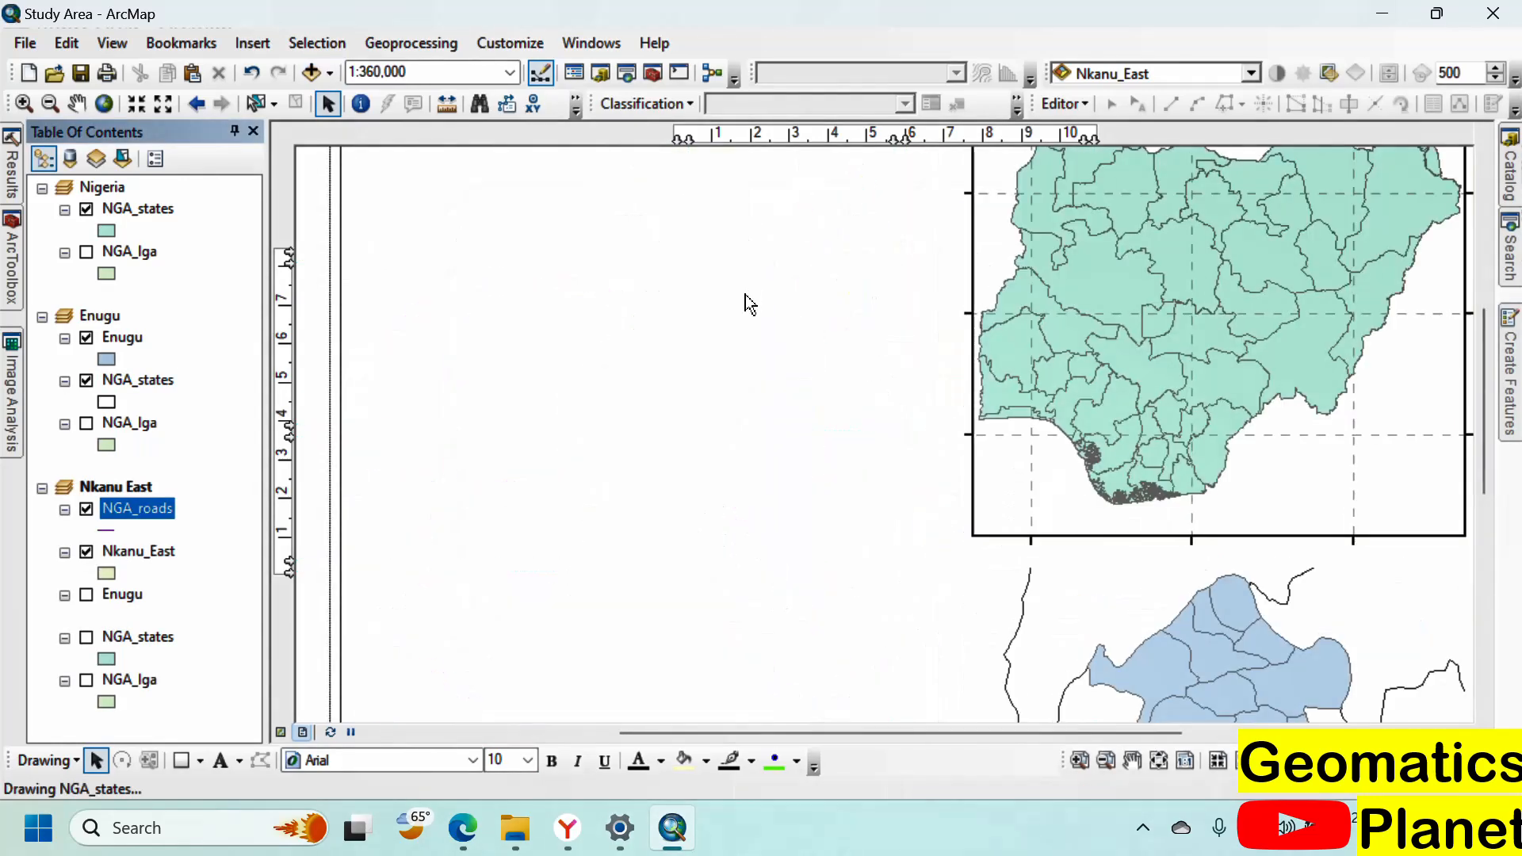
{"action": "scroll", "coordinate": [729, 283], "scroll_direction": "up", "scroll_amount": 3}
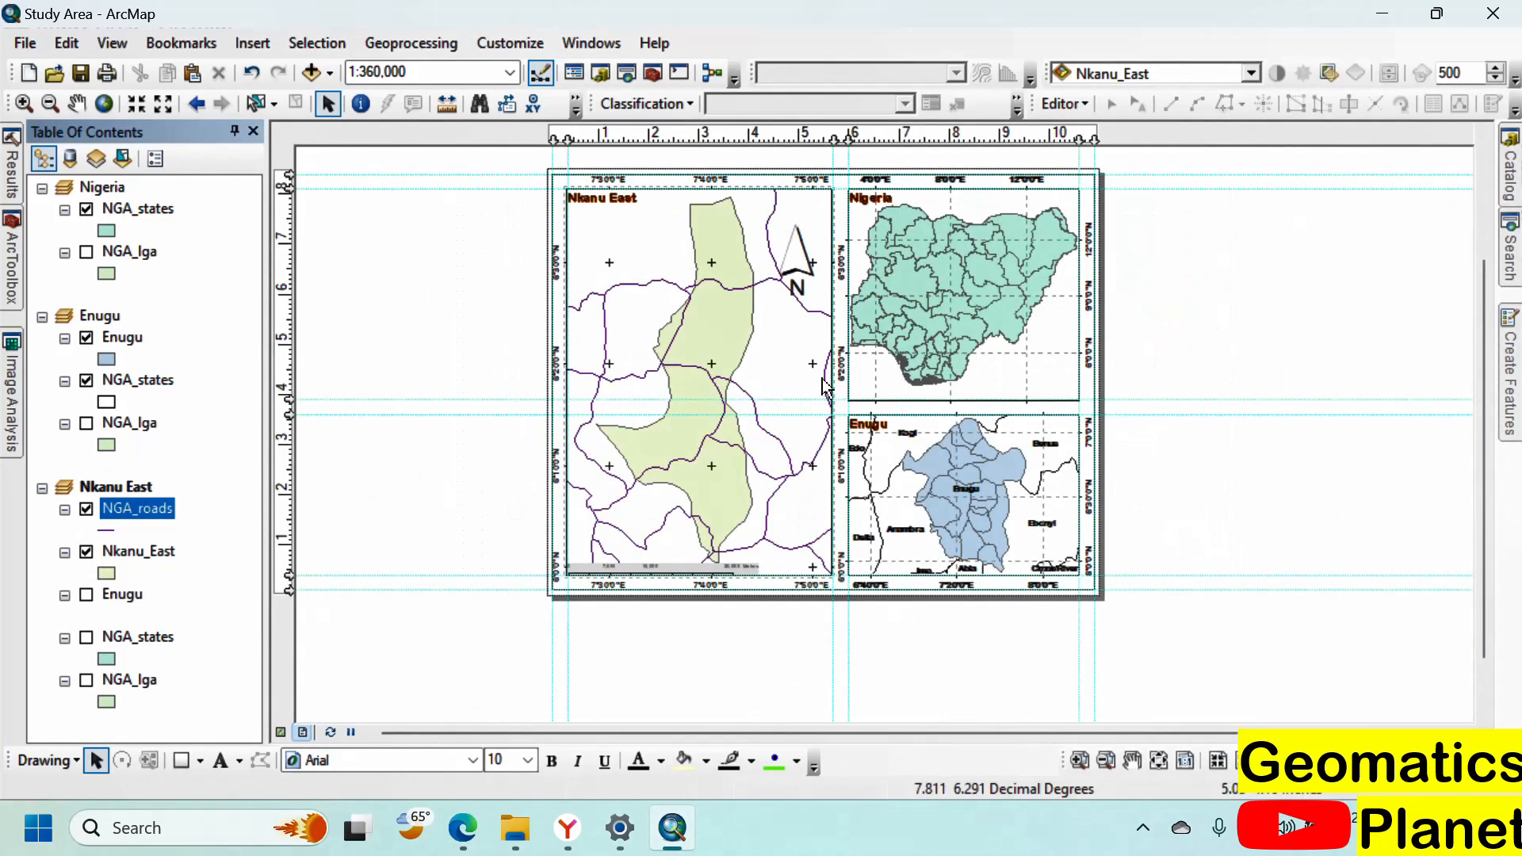
{"action": "scroll", "coordinate": [980, 277], "scroll_direction": "down", "scroll_amount": 3}
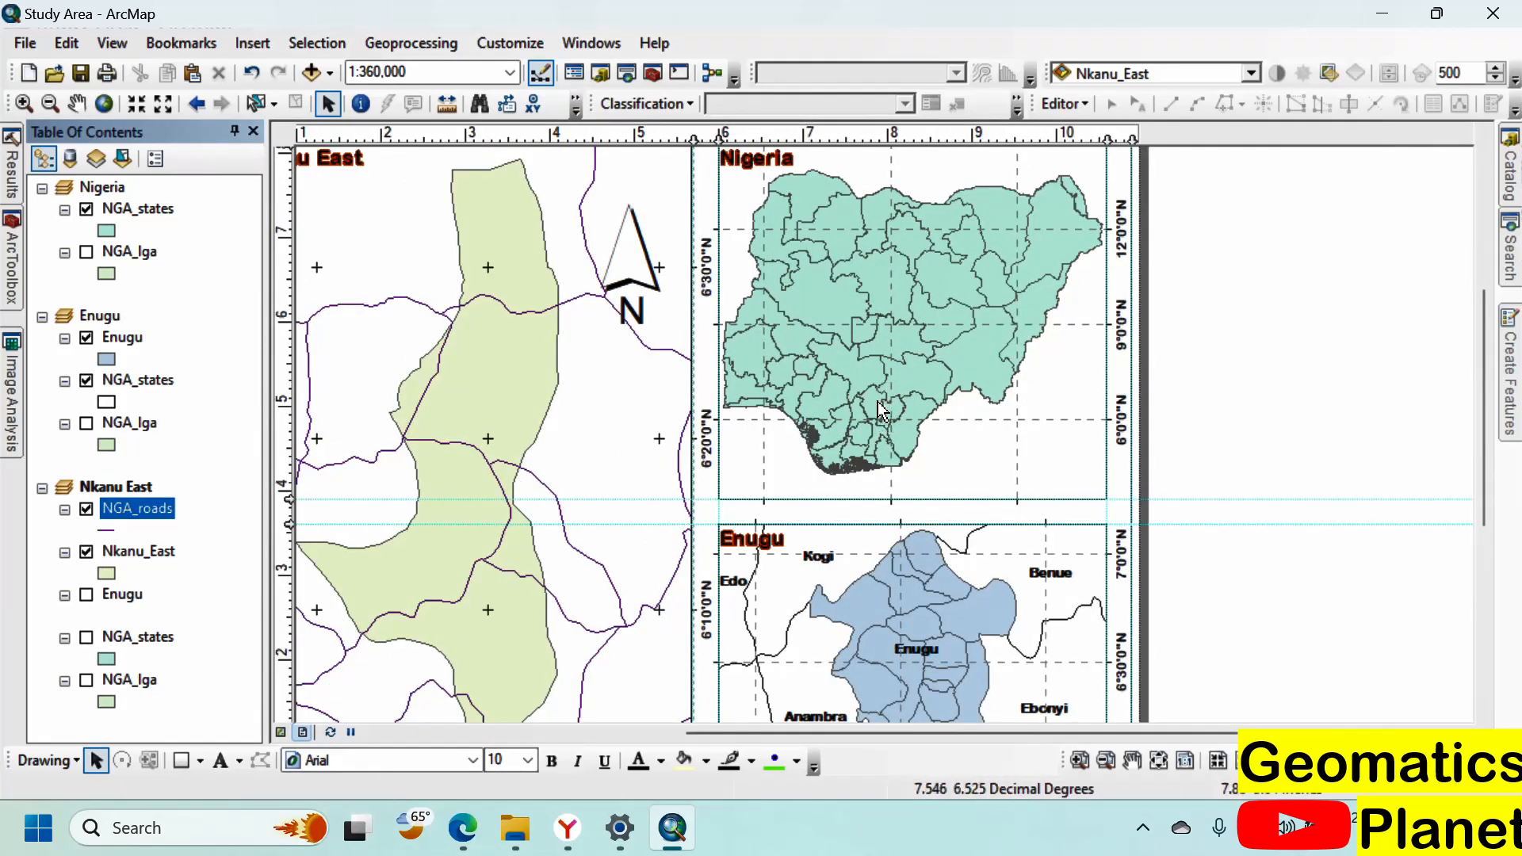
{"action": "scroll", "coordinate": [533, 460], "scroll_direction": "up", "scroll_amount": 1}
{"action": "left_click", "coordinate": [86, 510]}
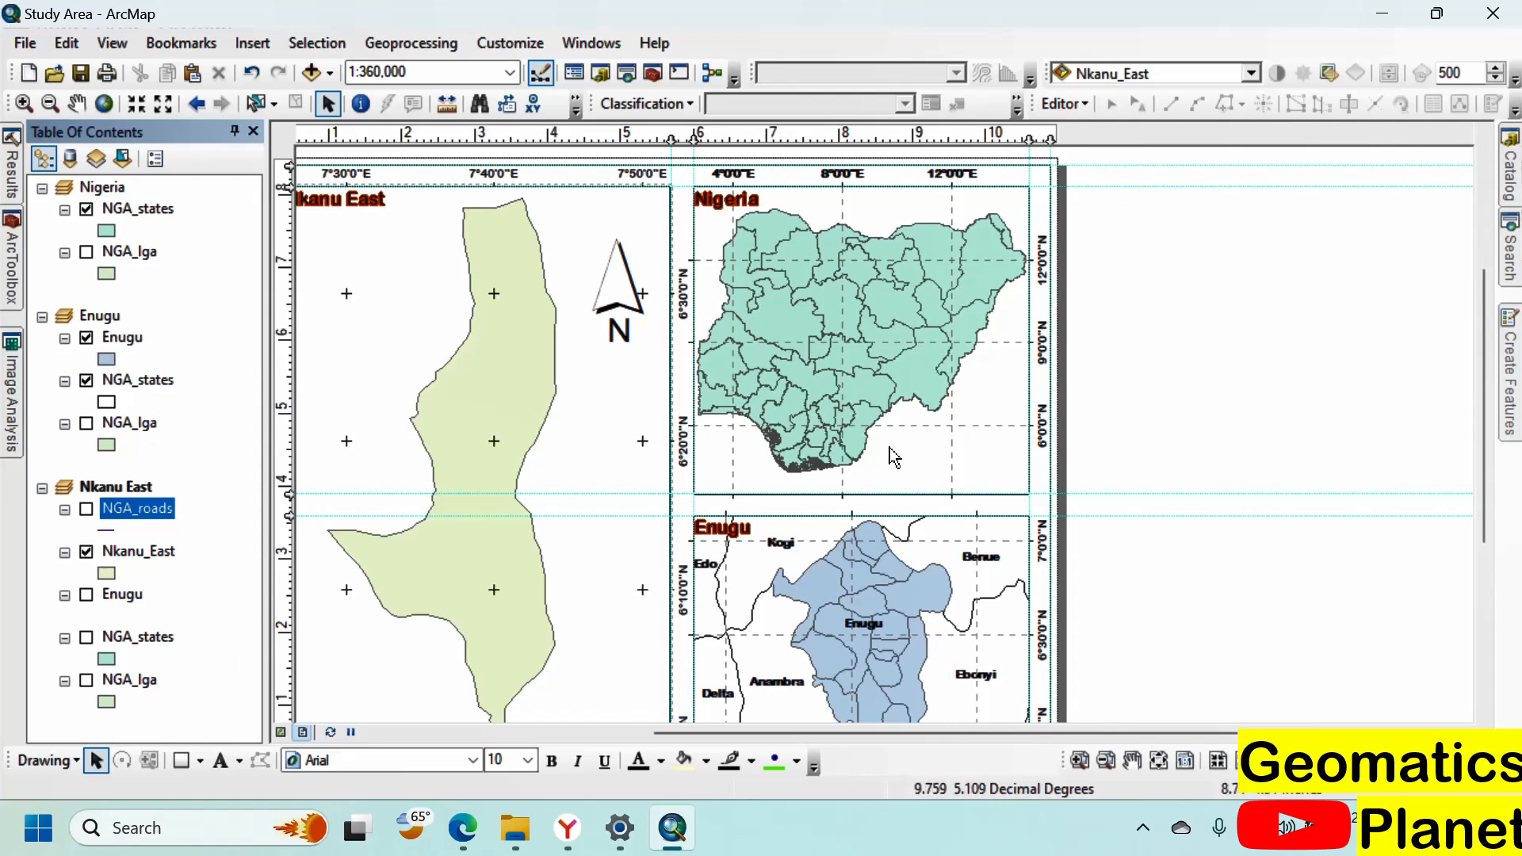
Step: Copy the Enugu layer from the Enugu data frame into the Nigeria data frame above NGA_states, and turn the copy off
{"action": "left_click_drag", "start_coordinate": [123, 349], "coordinate": [111, 205]}
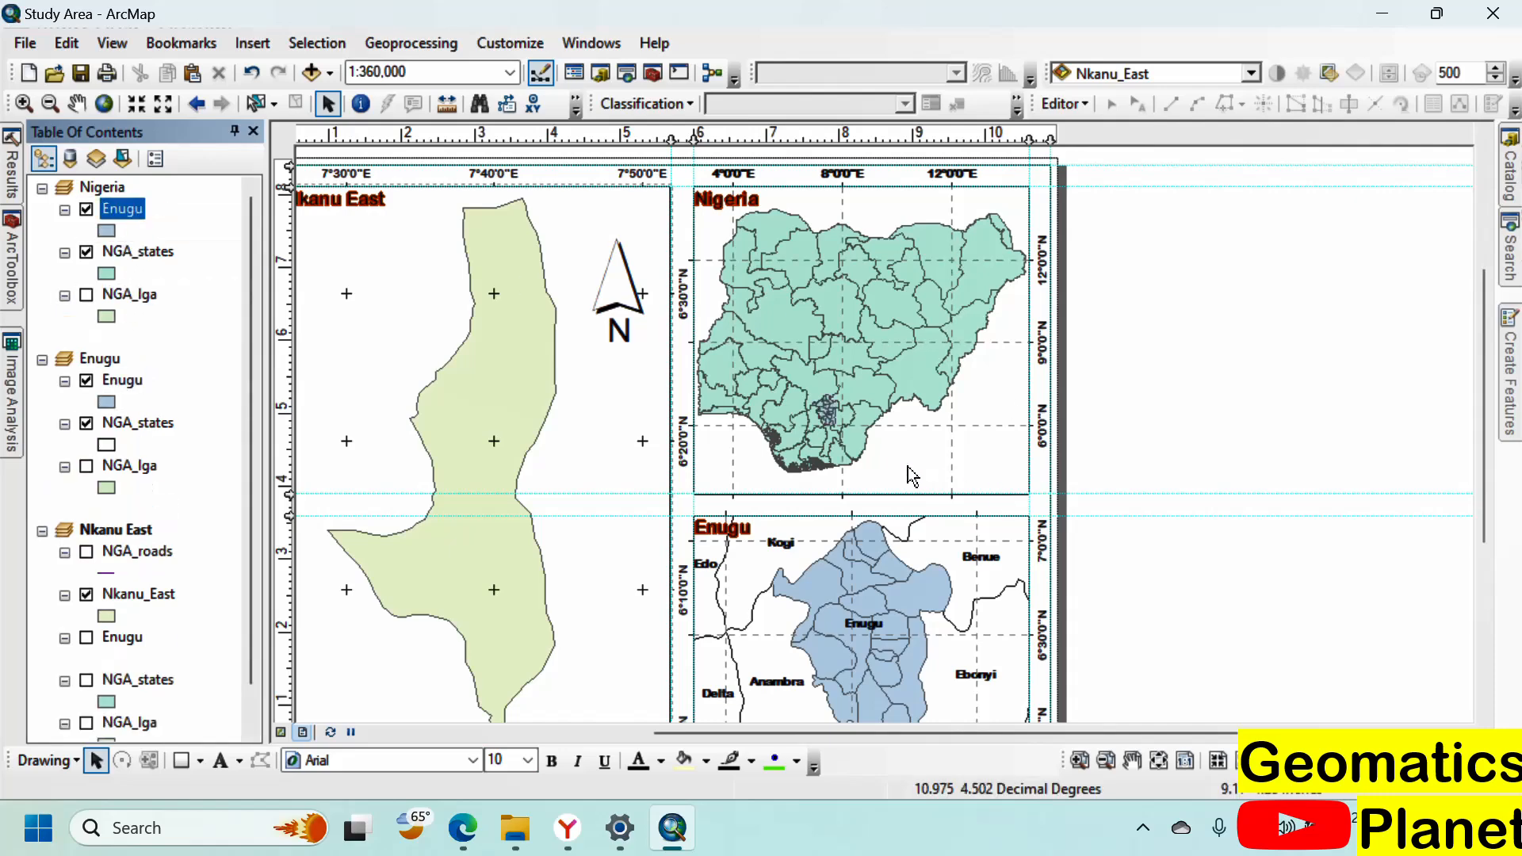
{"action": "scroll", "coordinate": [873, 440], "scroll_direction": "up", "scroll_amount": 5}
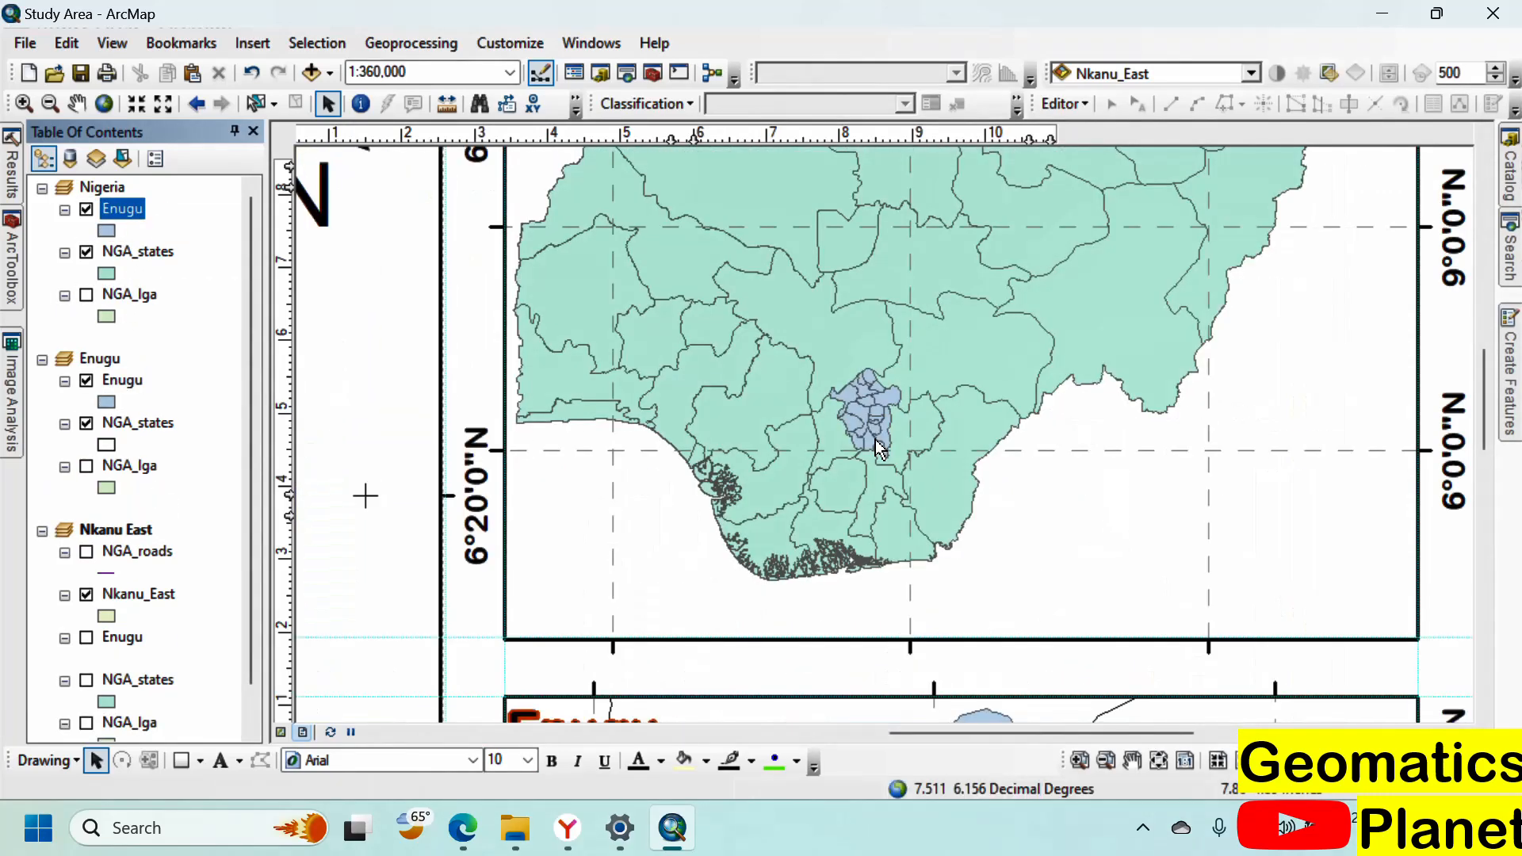
{"action": "left_click", "coordinate": [87, 210]}
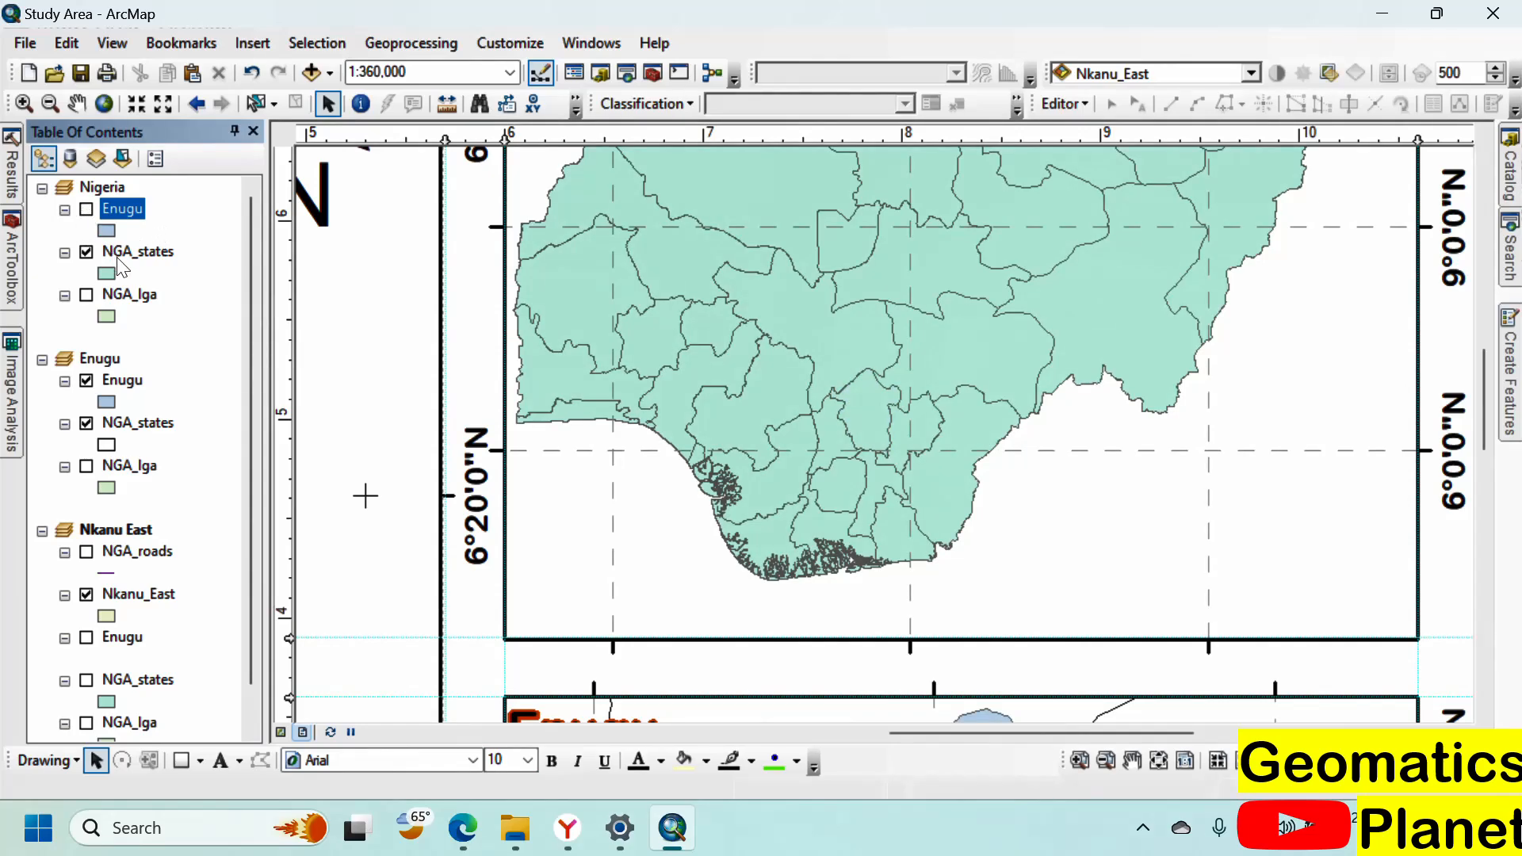
Step: Symbolize the Nigeria frame's NGA_states layer by unique values of NAME_1, adding all values and excluding all other values
{"action": "right_click", "coordinate": [133, 255]}
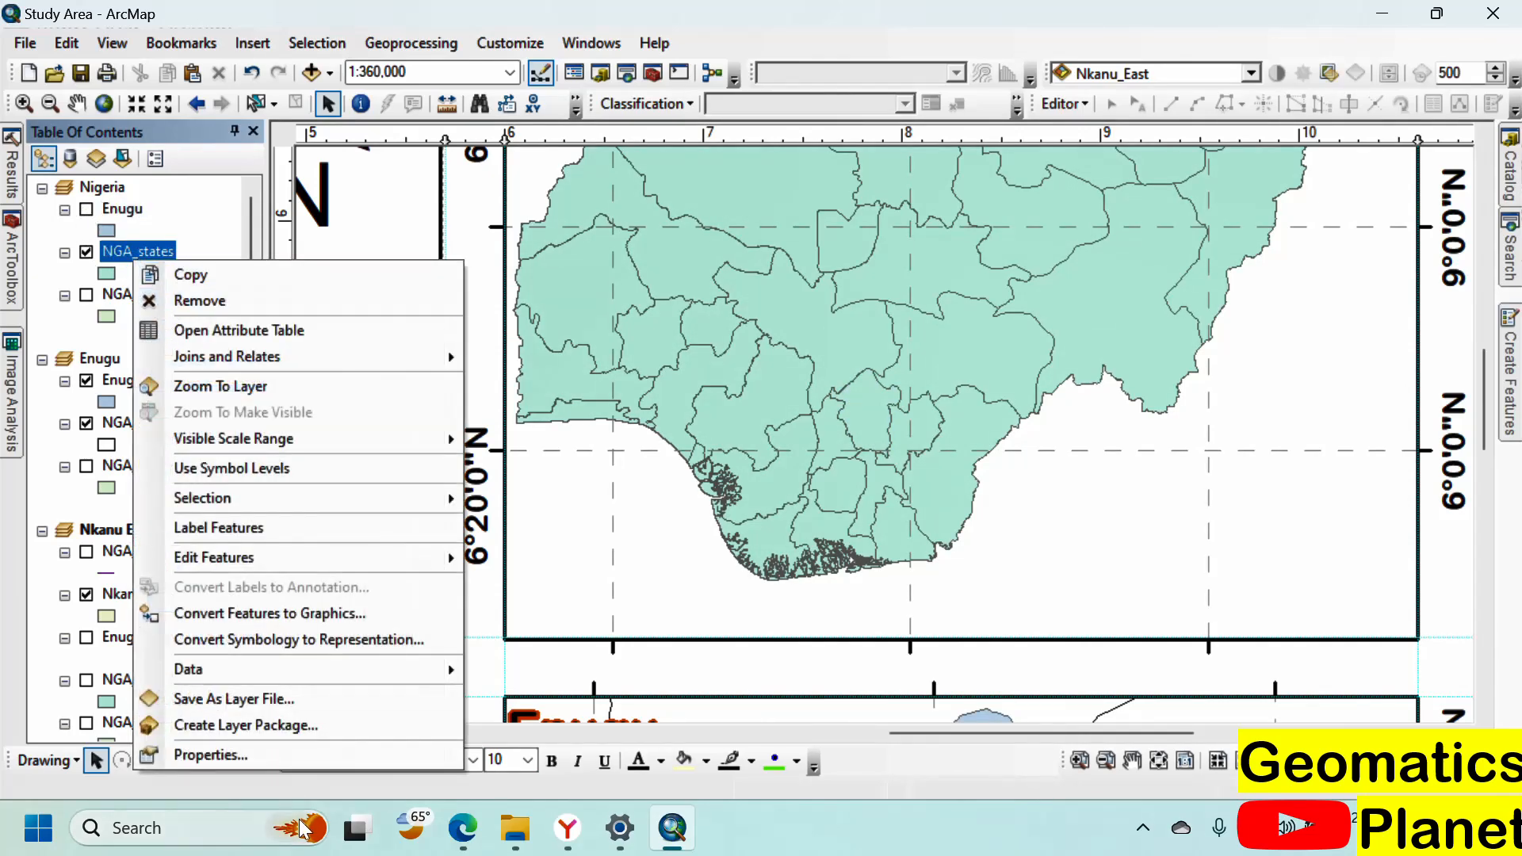
{"action": "left_click", "coordinate": [288, 766]}
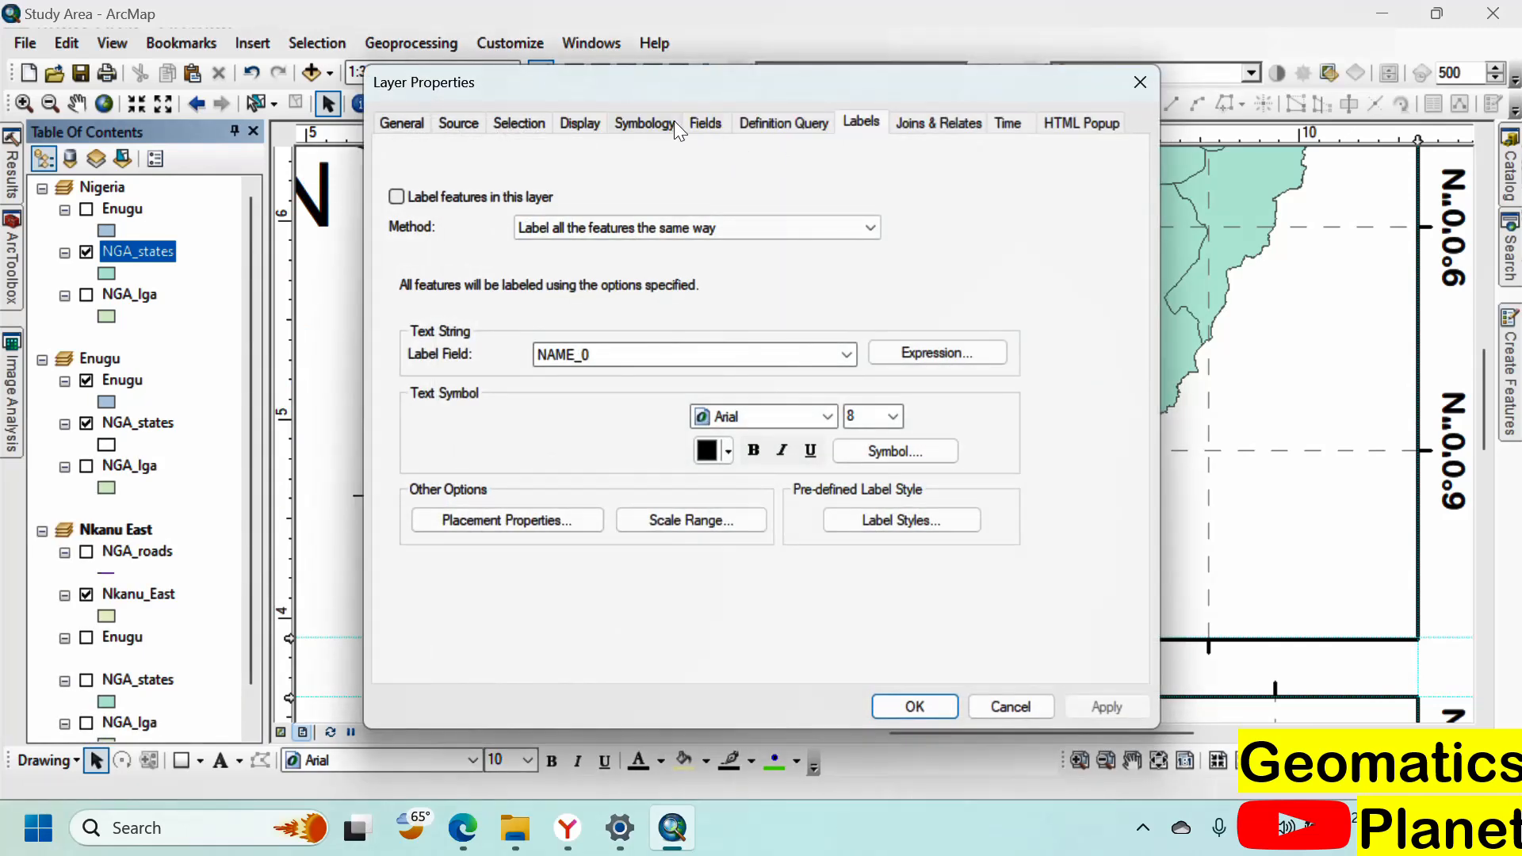
{"action": "left_click", "coordinate": [671, 123]}
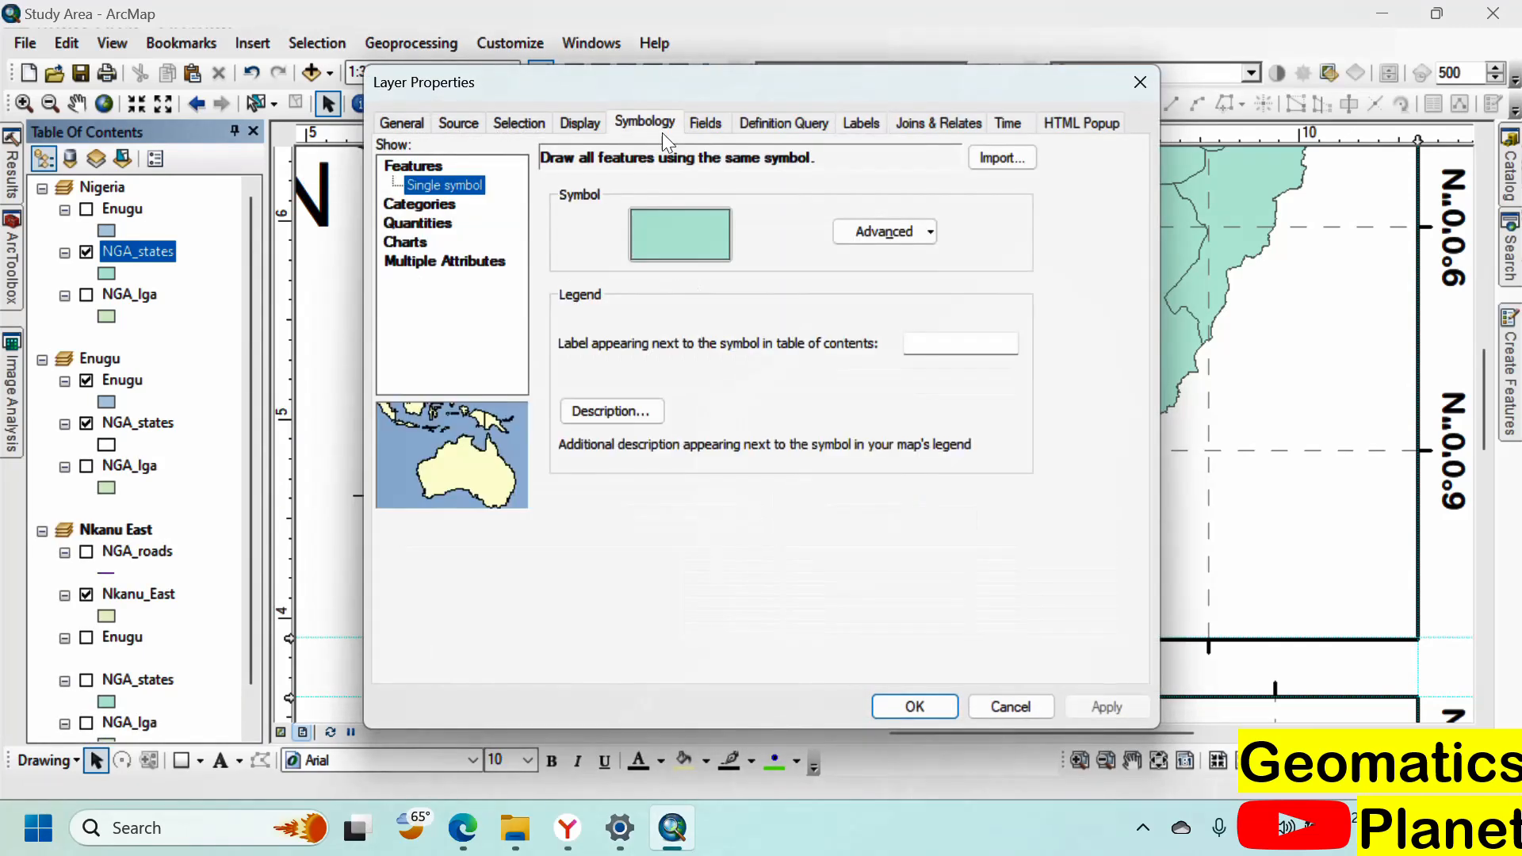
{"action": "left_click", "coordinate": [439, 206]}
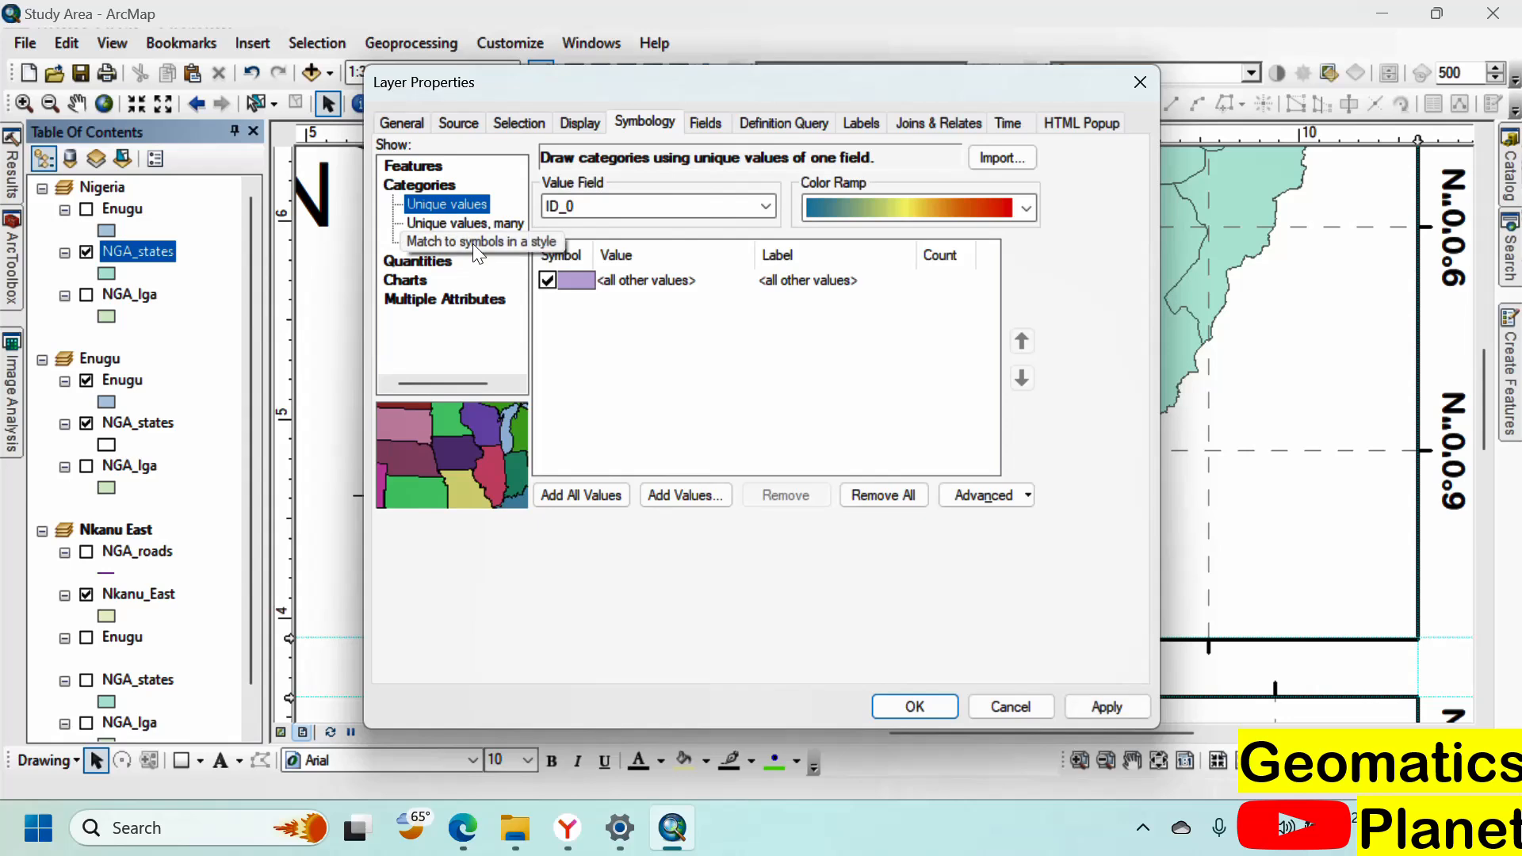
{"action": "left_click", "coordinate": [657, 208]}
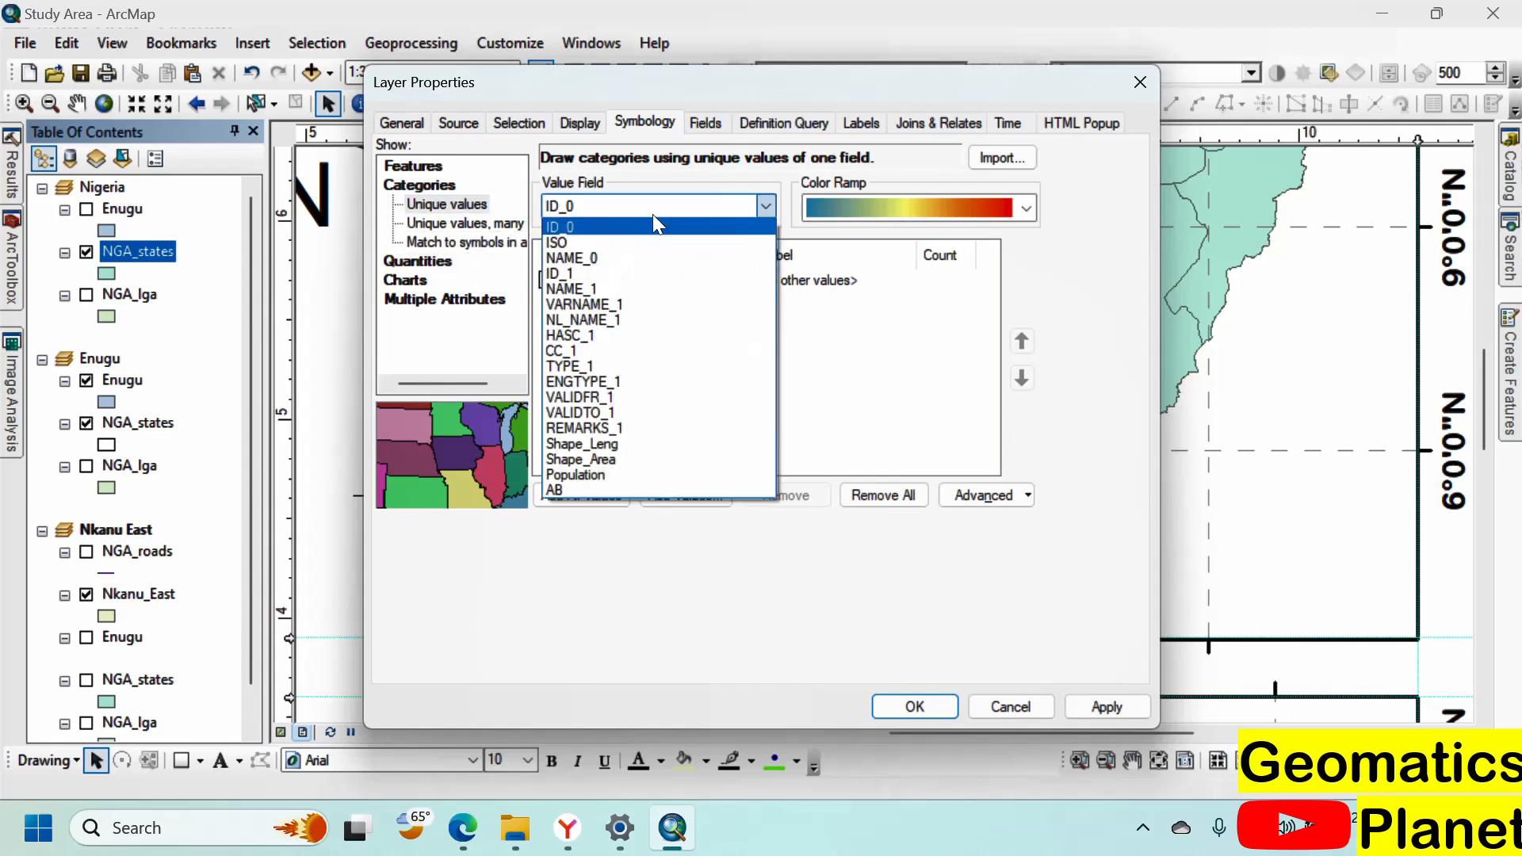
{"action": "left_click", "coordinate": [614, 283]}
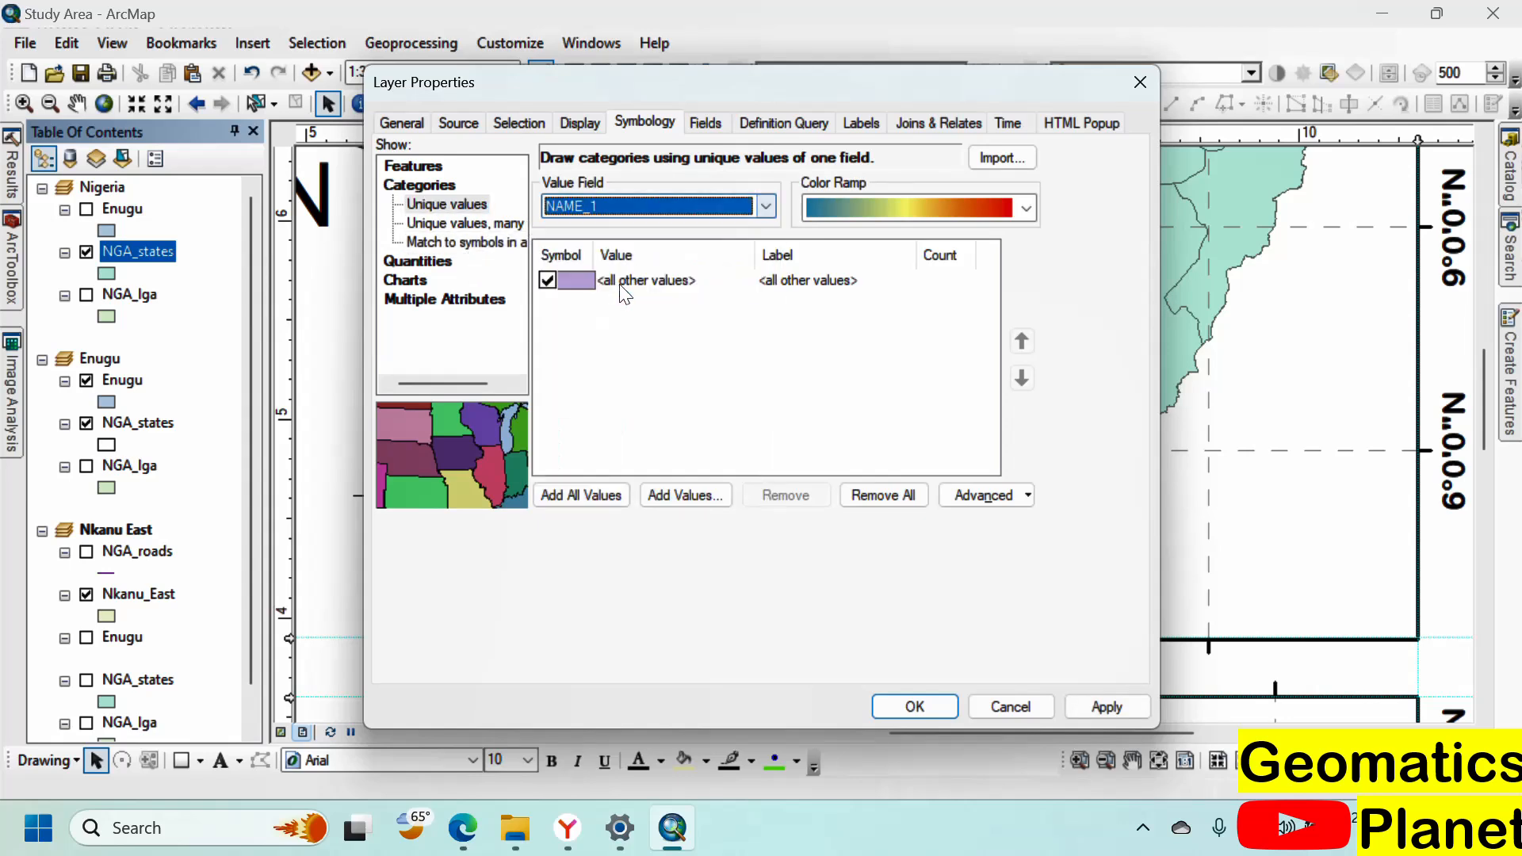
{"action": "left_click", "coordinate": [590, 495]}
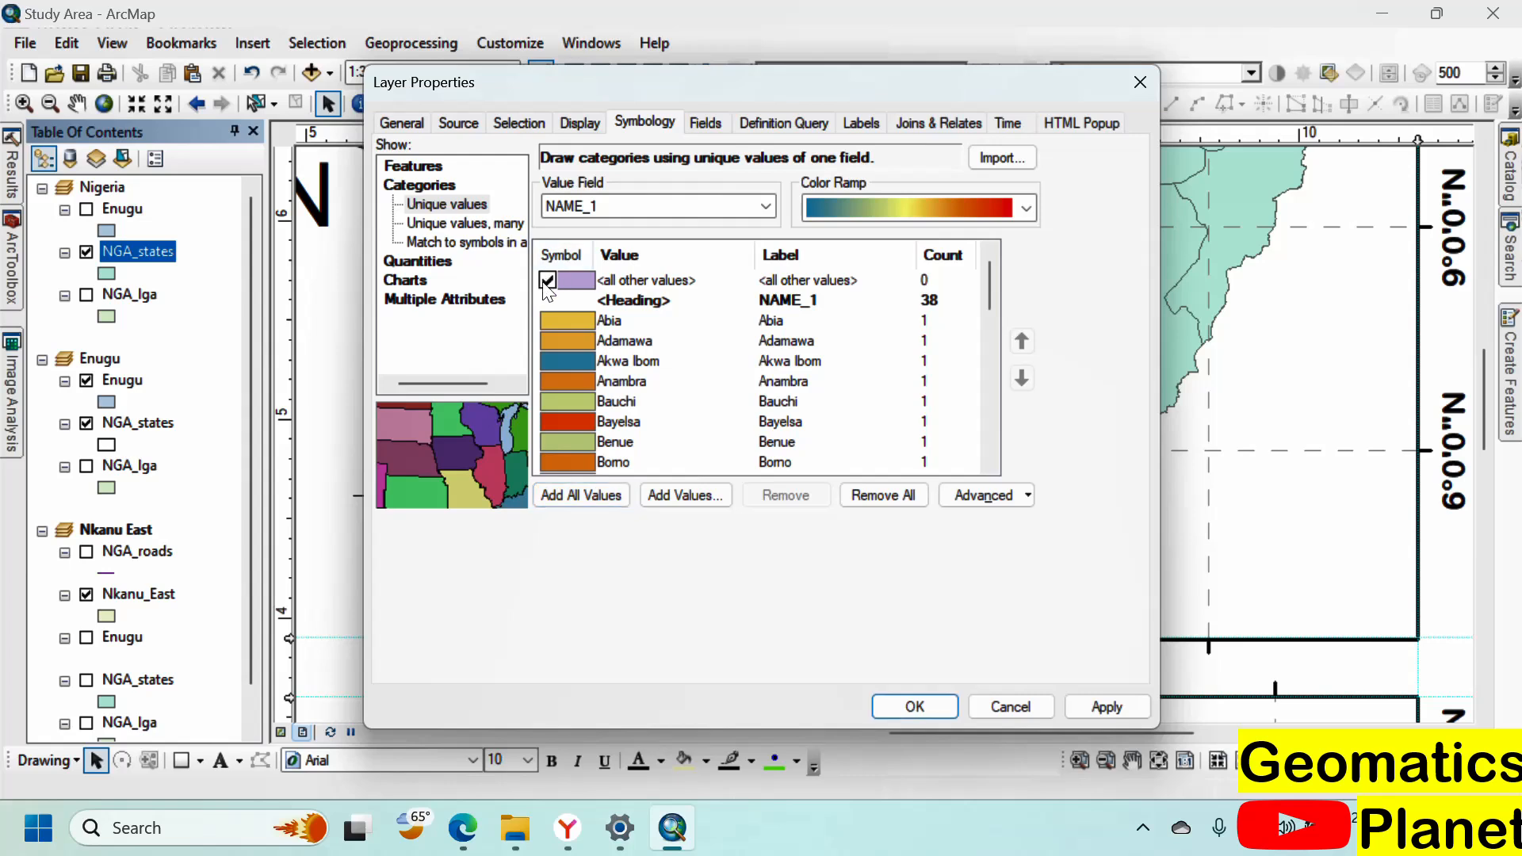
{"action": "left_click", "coordinate": [546, 280]}
Step: Group every state value from Abia to Zamfara except Enugu into a single category
{"action": "scroll", "coordinate": [642, 391], "scroll_direction": "down", "scroll_amount": 2}
{"action": "scroll", "coordinate": [615, 297], "scroll_direction": "up", "scroll_amount": 2}
{"action": "left_click", "coordinate": [622, 321]}
{"action": "scroll", "coordinate": [630, 372], "scroll_direction": "down", "scroll_amount": 10}
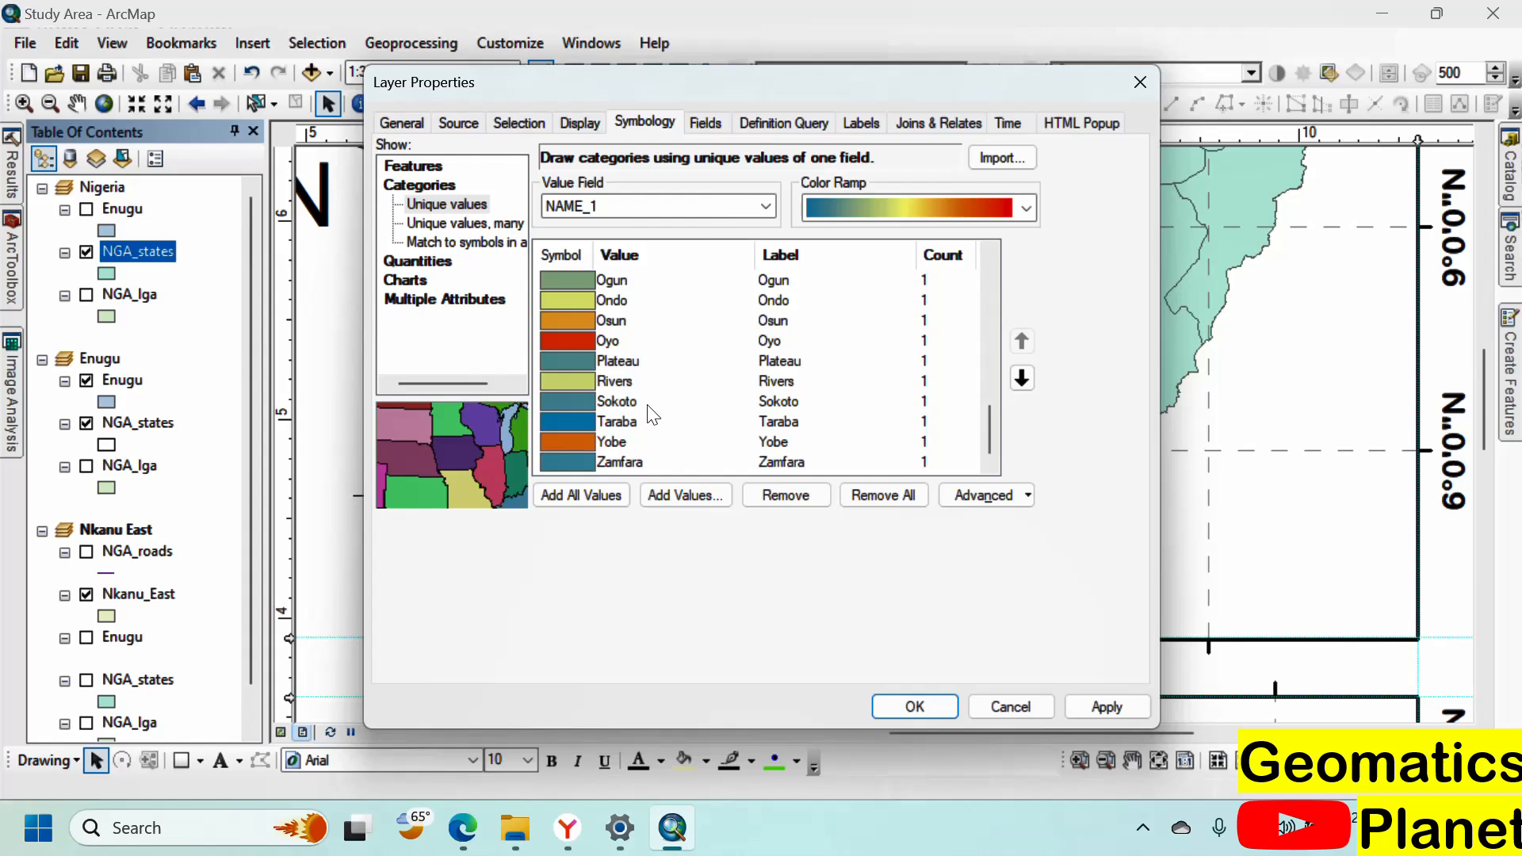
{"action": "left_click", "coordinate": [619, 461], "text": "shift"}
{"action": "scroll", "coordinate": [635, 409], "scroll_direction": "up", "scroll_amount": 6}
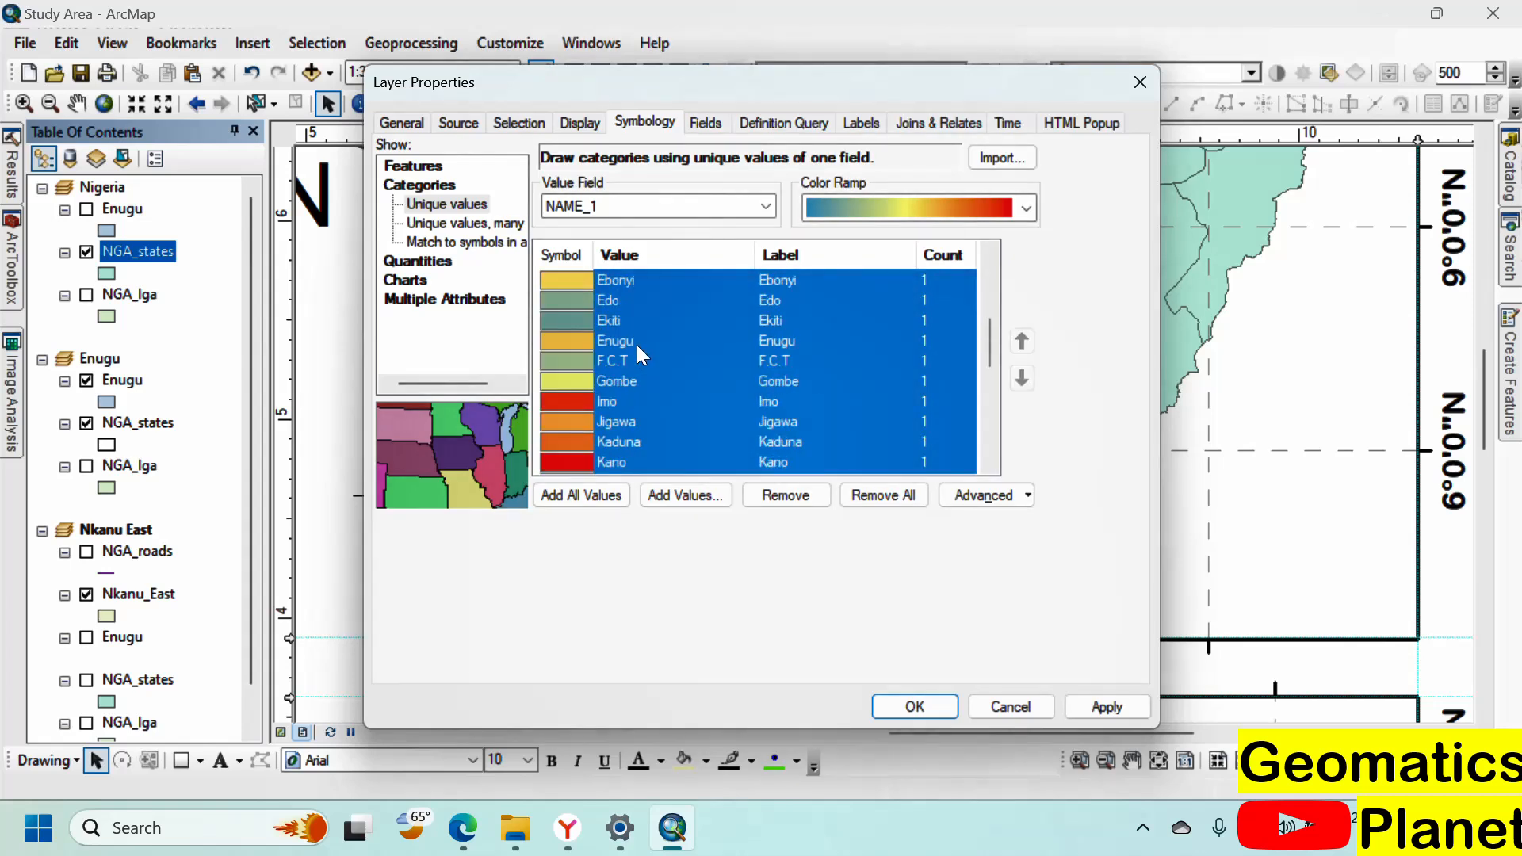
{"action": "left_click", "coordinate": [628, 345], "text": "ctrl"}
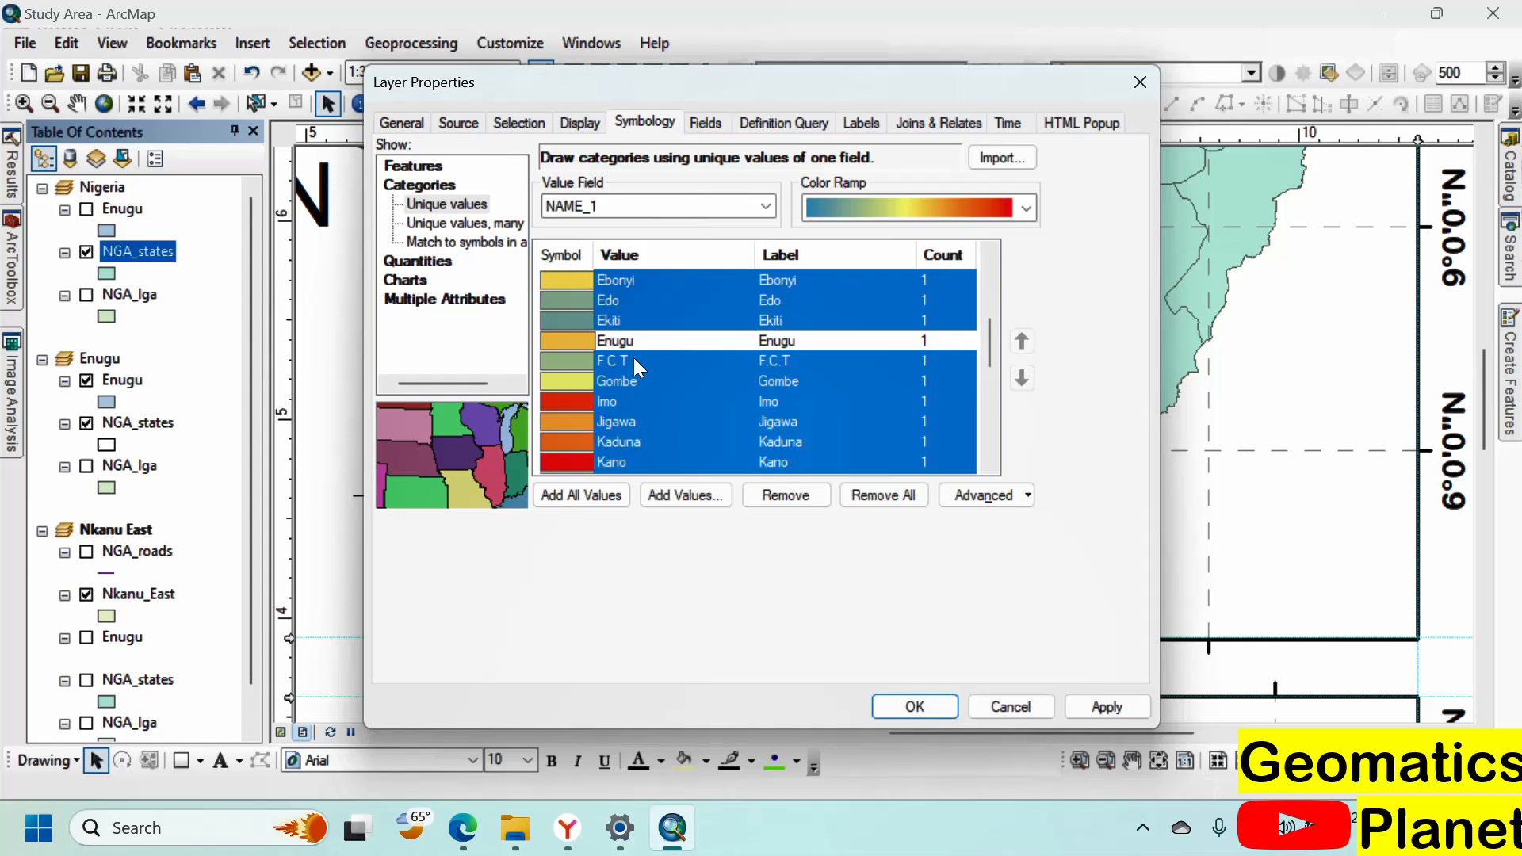
{"action": "right_click", "coordinate": [687, 290]}
{"action": "left_click", "coordinate": [701, 305]}
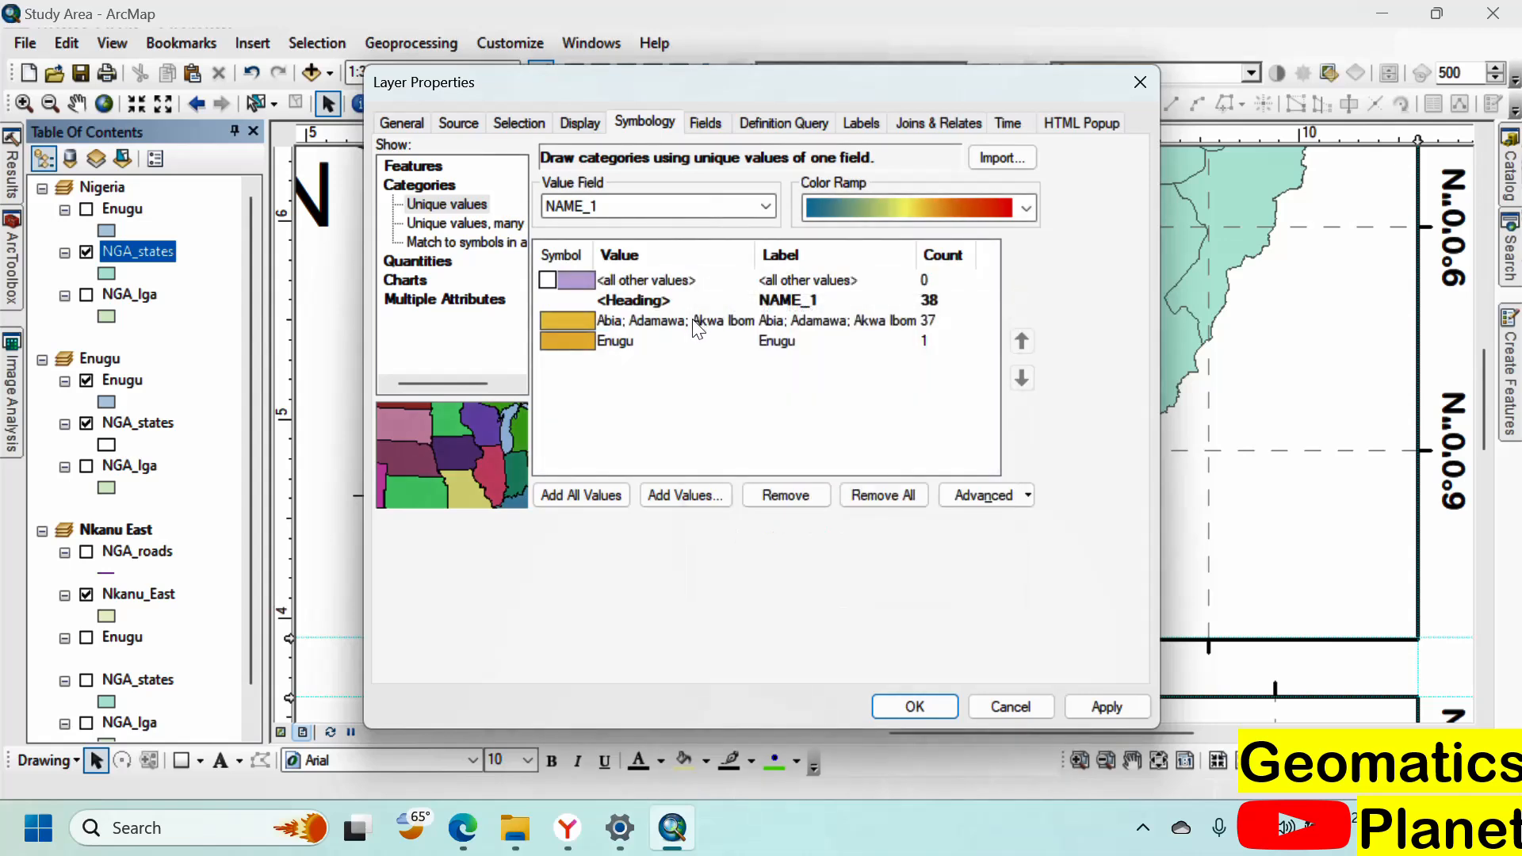
Step: Label the grouped states category "Other State" and apply the NGA_states symbology
{"action": "left_click", "coordinate": [839, 328]}
{"action": "type", "text": "Other State"}
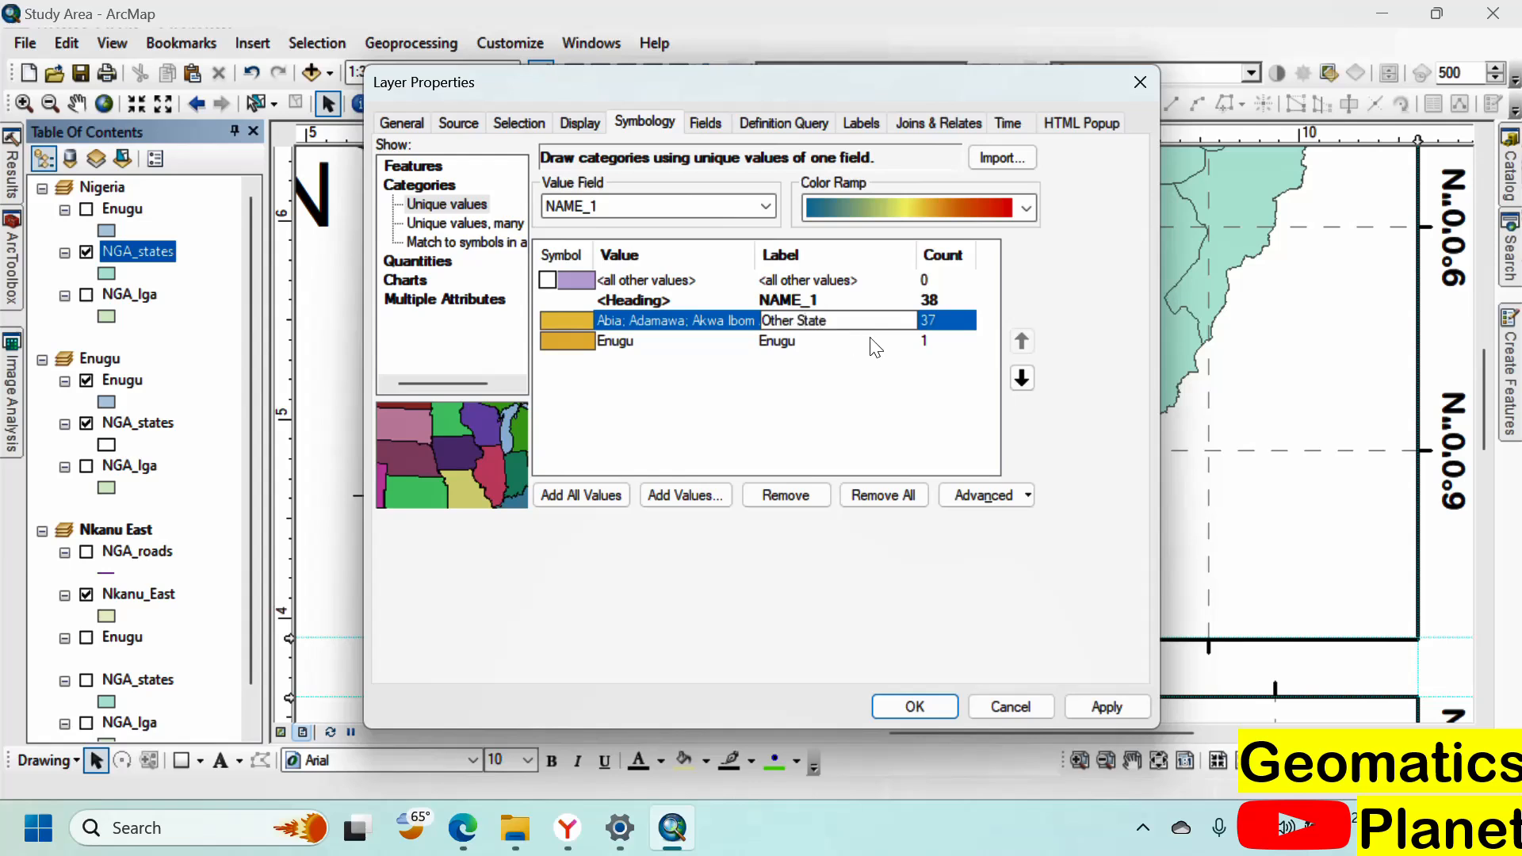
{"action": "left_click", "coordinate": [915, 705]}
{"action": "left_click", "coordinate": [914, 705]}
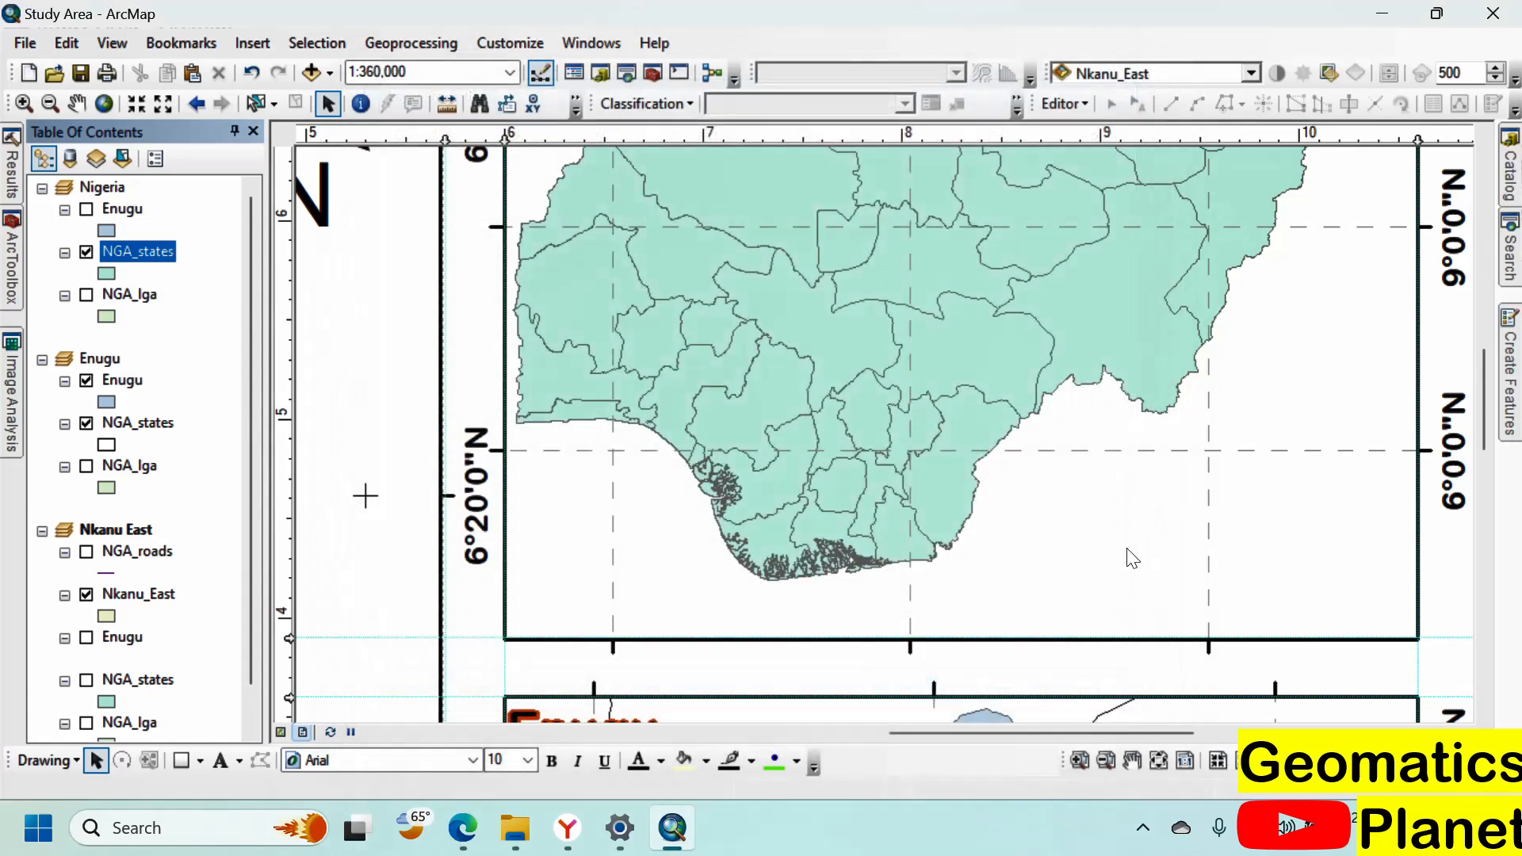
Step: Apply the Olive symbol to the Other State category of NGA_states in the Nigeria data frame
{"action": "scroll", "coordinate": [936, 594], "scroll_direction": "up", "scroll_amount": 2}
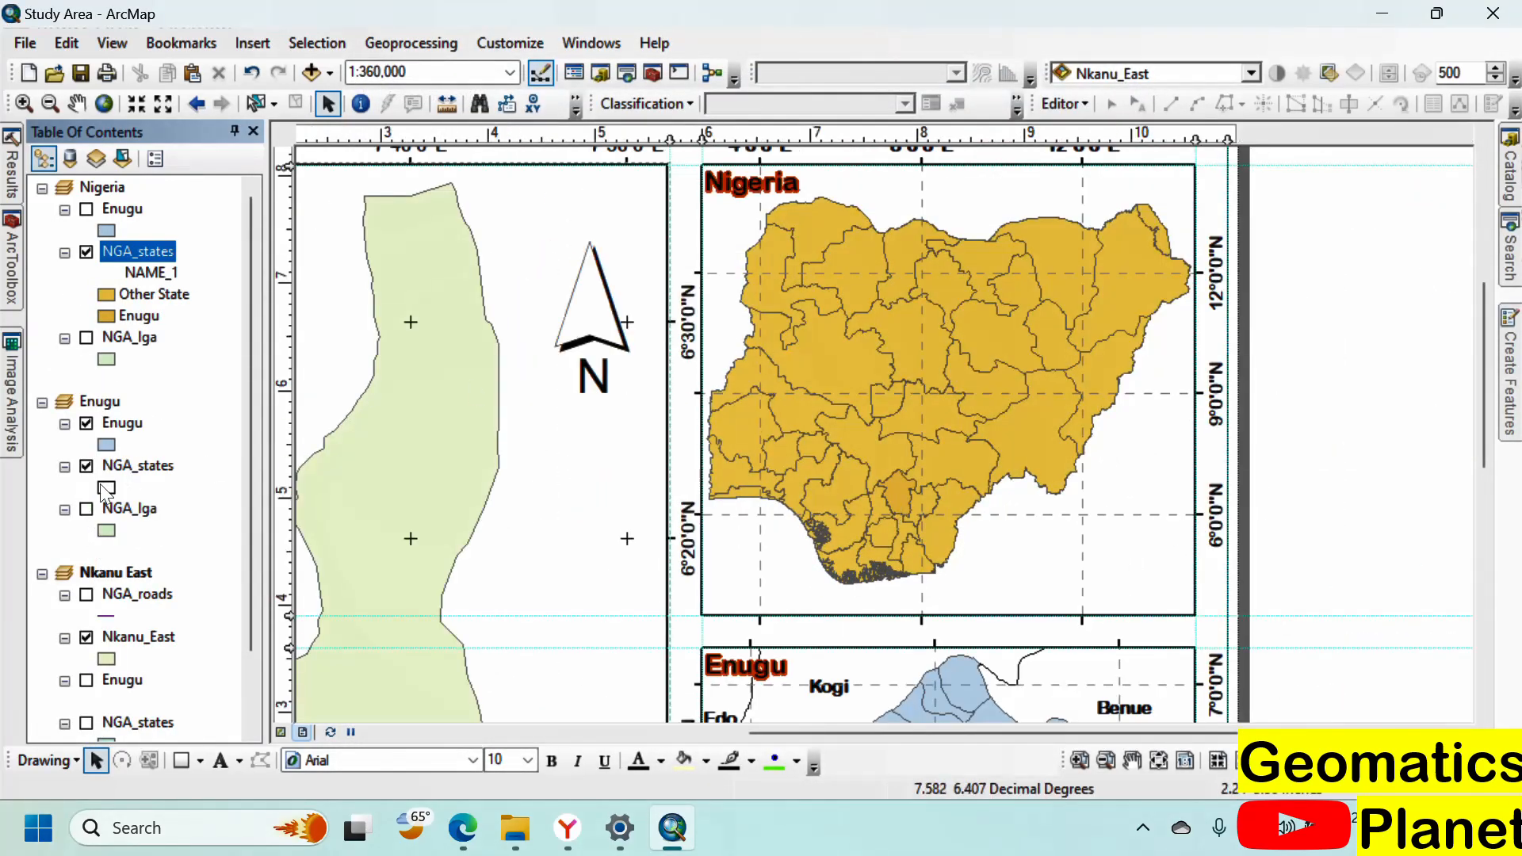
{"action": "double_click", "coordinate": [105, 295]}
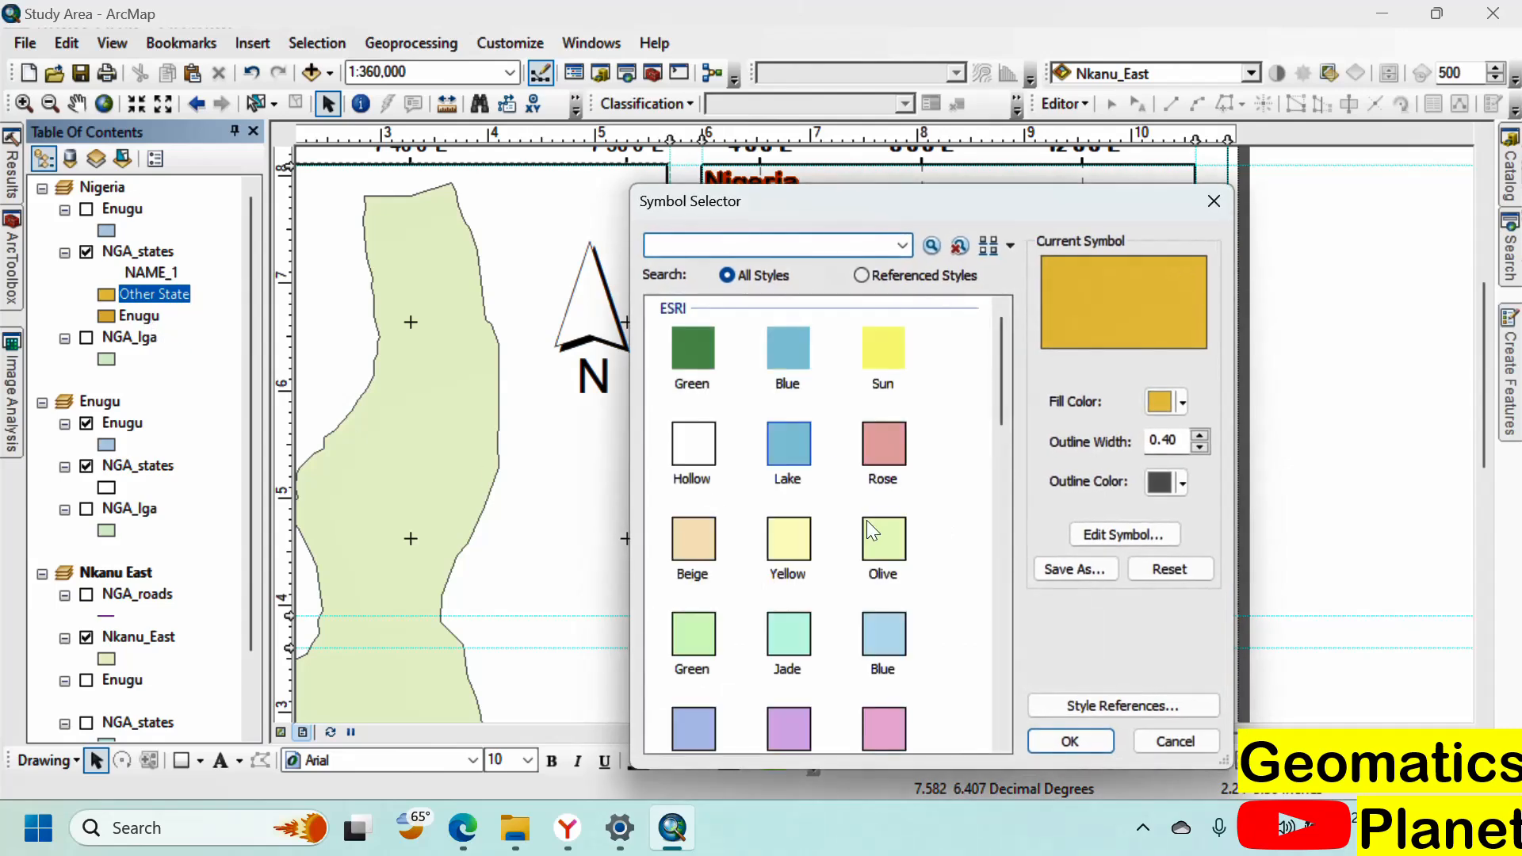
{"action": "left_click", "coordinate": [885, 539]}
{"action": "left_click", "coordinate": [1070, 742]}
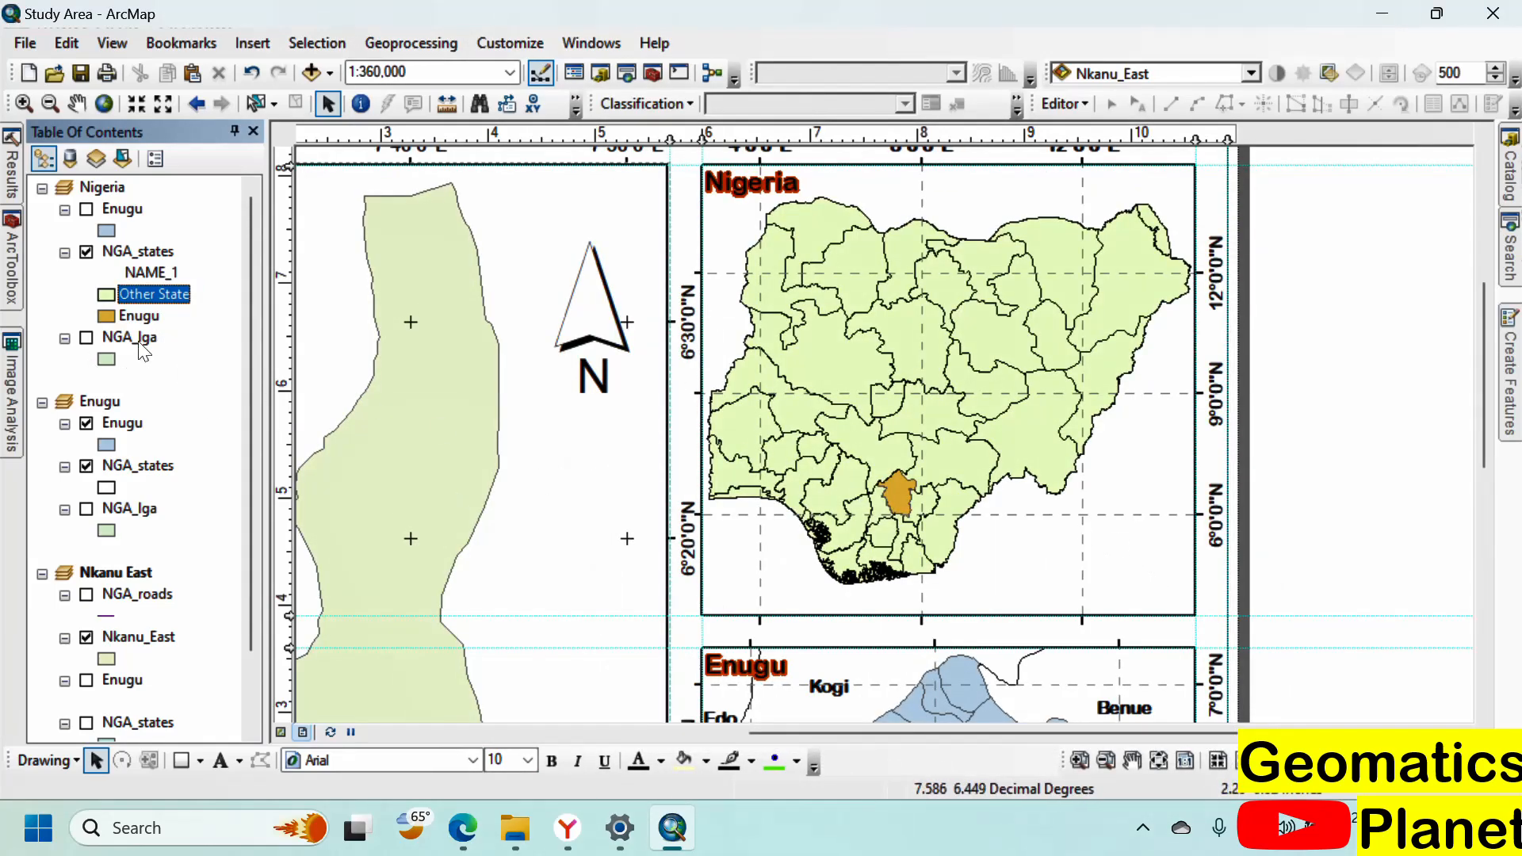
{"action": "double_click", "coordinate": [100, 442]}
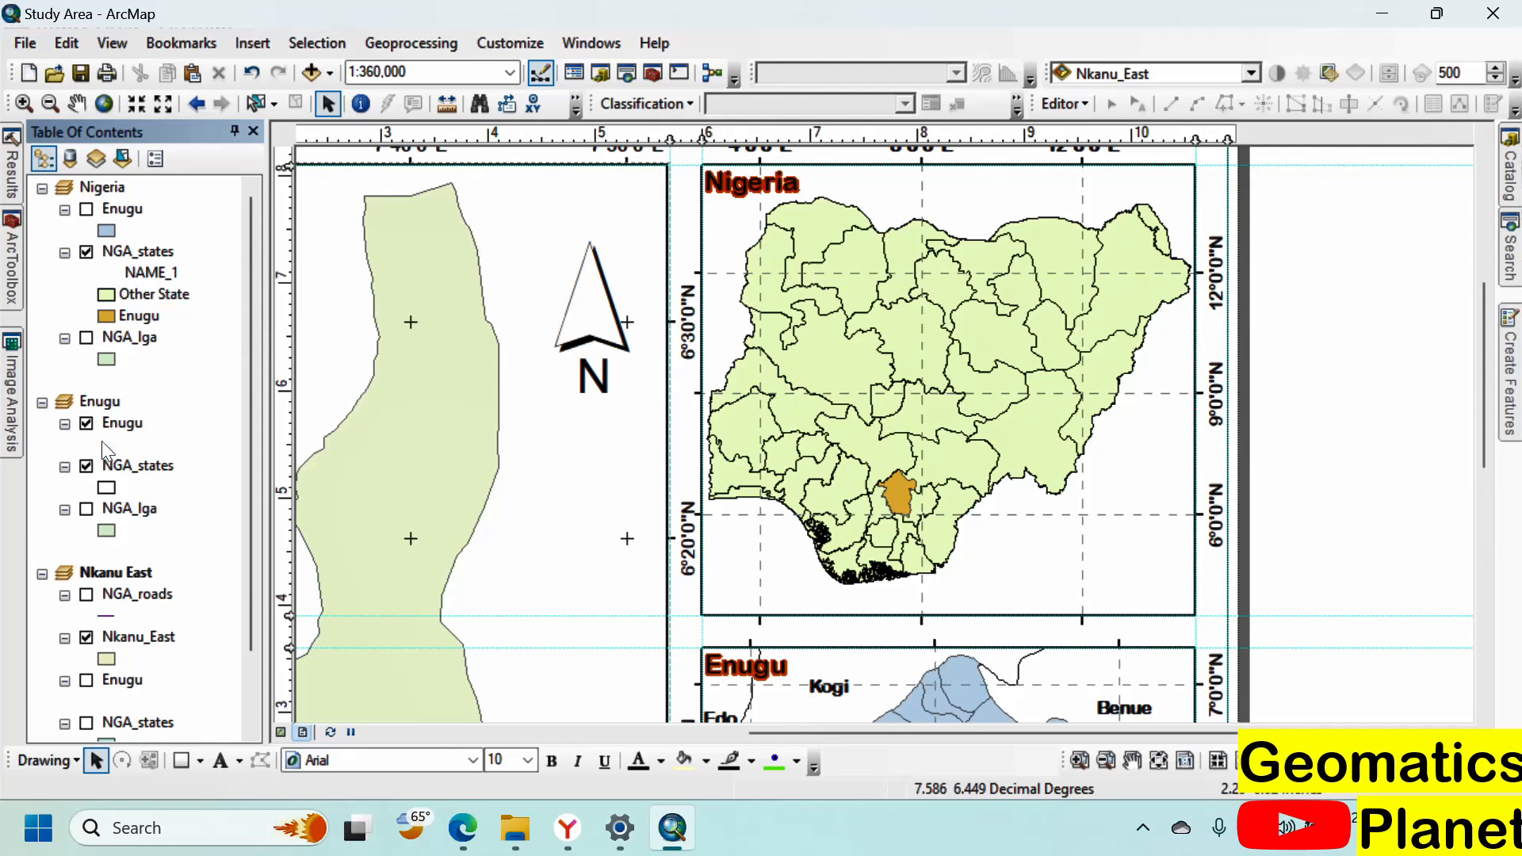
{"action": "left_click", "coordinate": [1161, 402]}
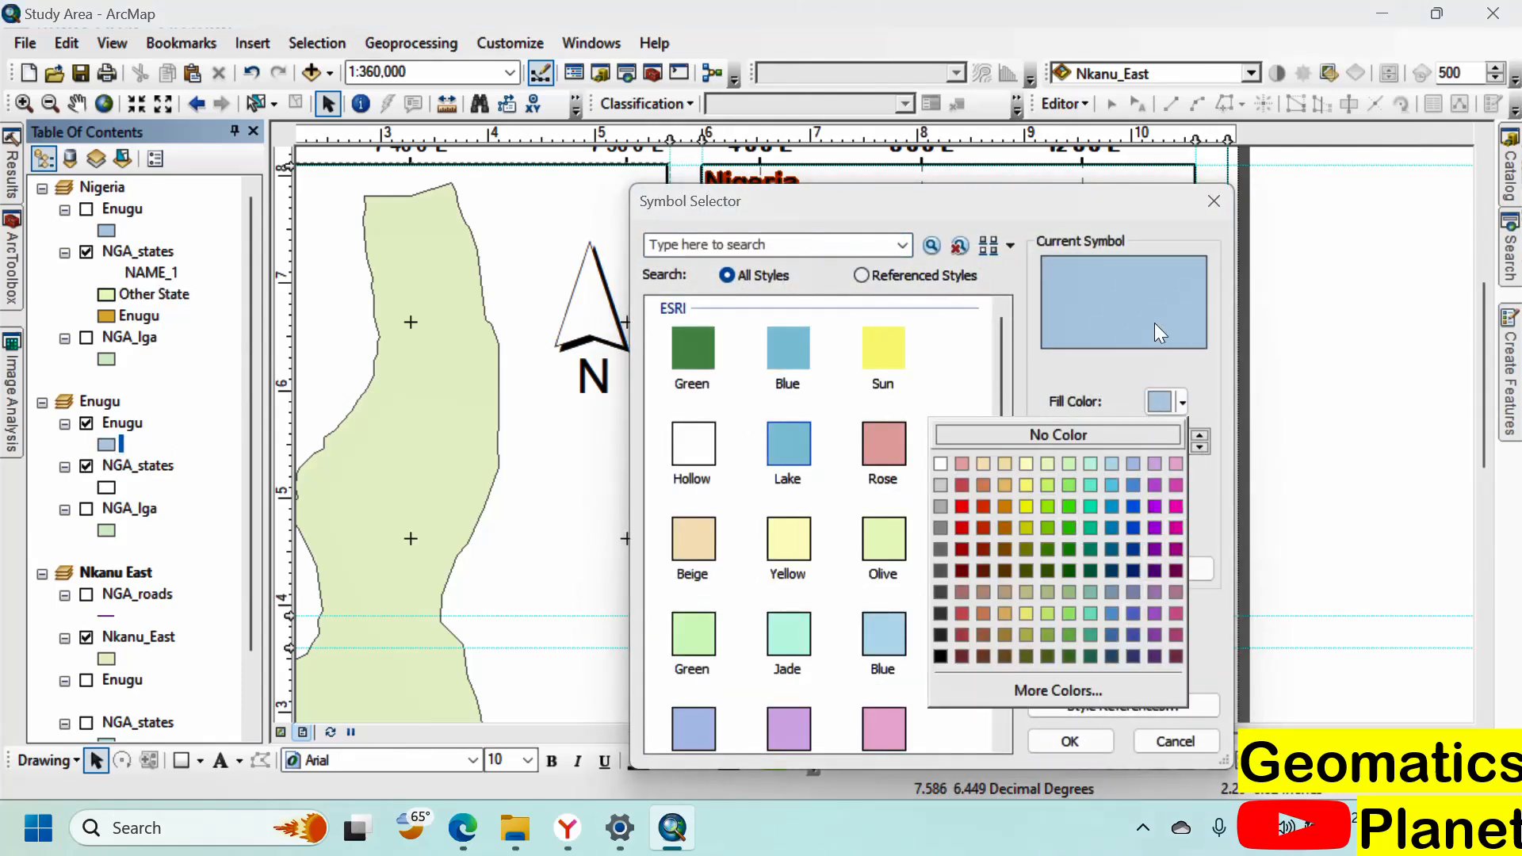
{"action": "key", "text": "Escape"}
{"action": "key", "text": "Escape"}
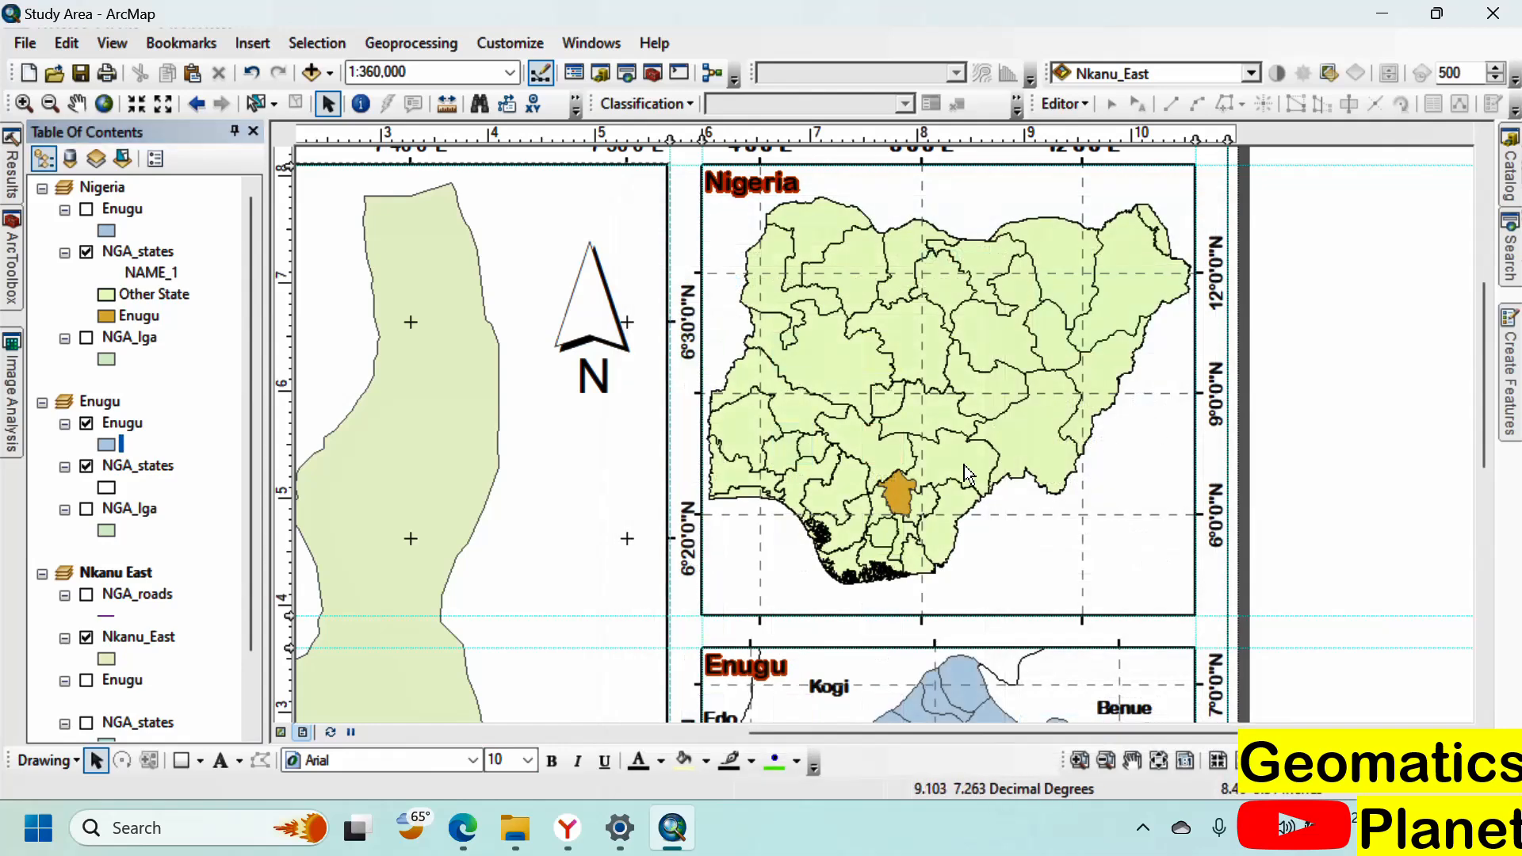
Step: Turn on the Enugu layer in the Nigeria data frame and make the Nigeria frame active on the layout
{"action": "left_click", "coordinate": [87, 210]}
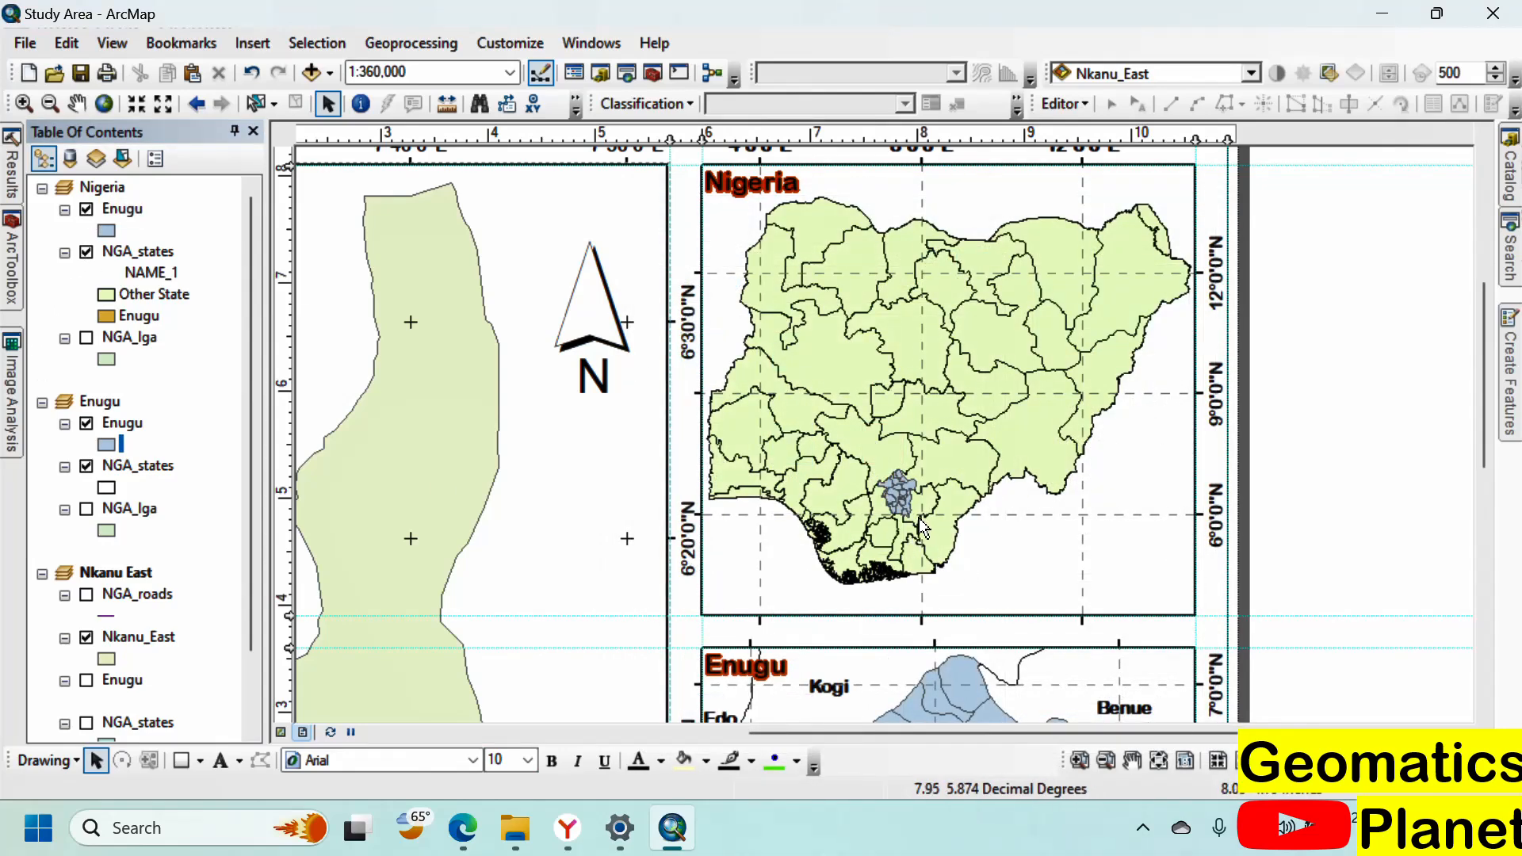
{"action": "left_click", "coordinate": [252, 43]}
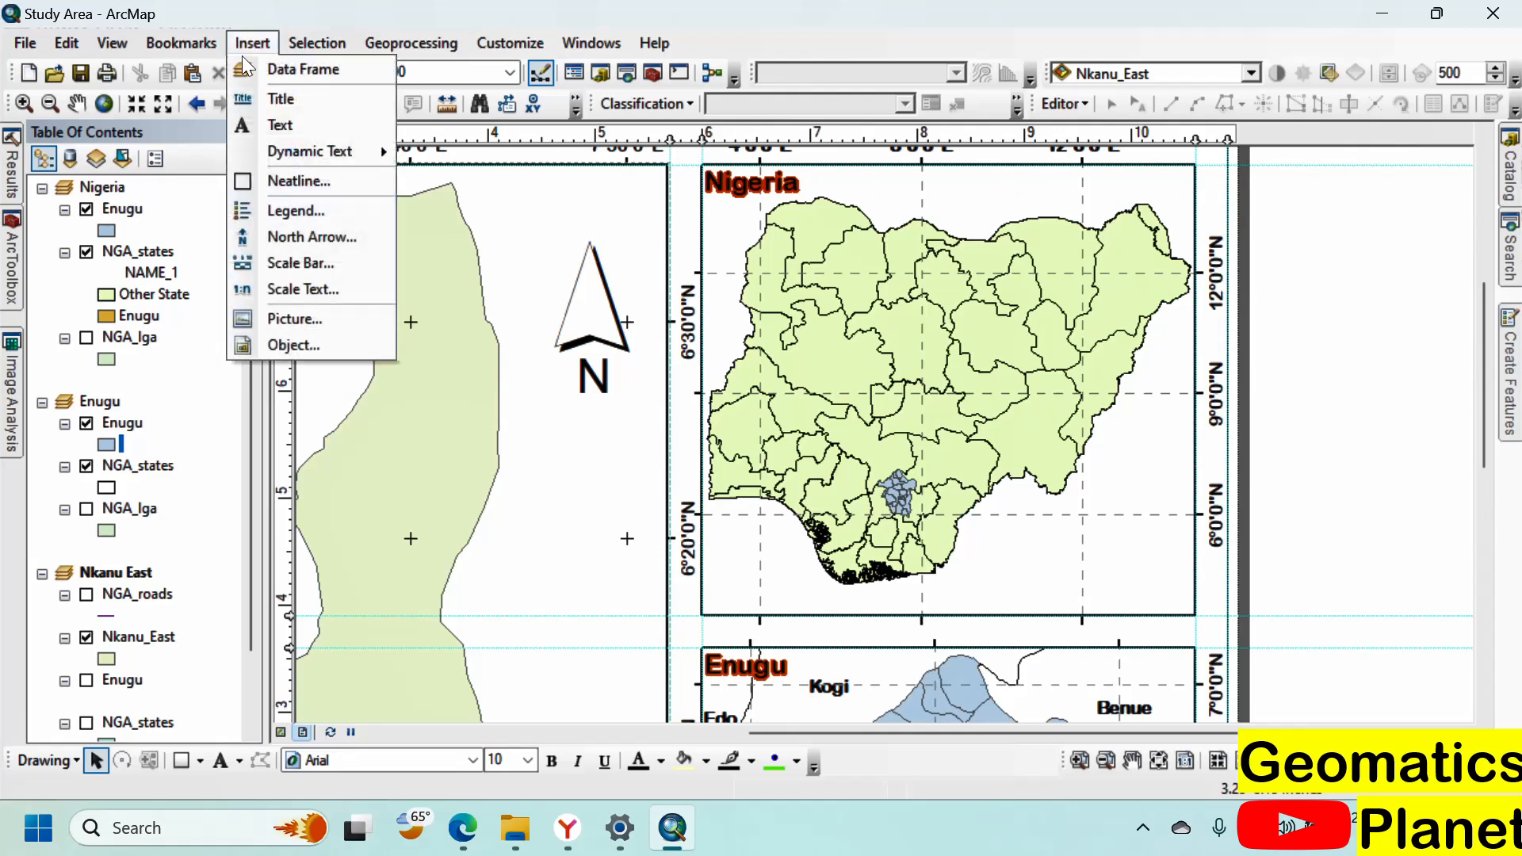
{"action": "left_click", "coordinate": [911, 362]}
{"action": "left_click", "coordinate": [910, 361]}
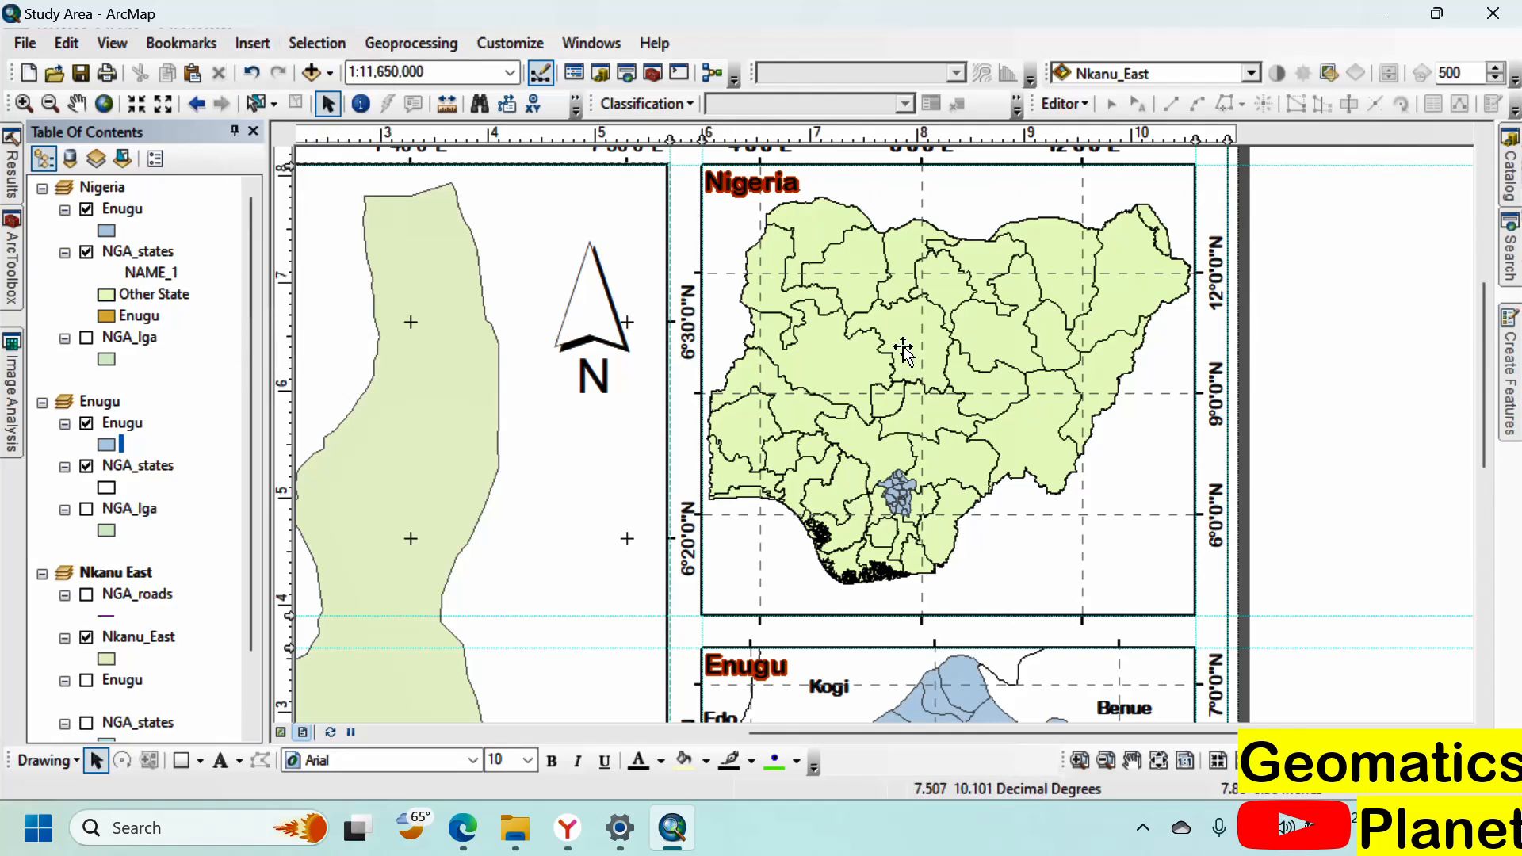
Step: Insert a legend of the Enugu and NGA_states layers with default settings and place it in the Nigeria frame's lower-right corner
{"action": "left_click", "coordinate": [258, 49]}
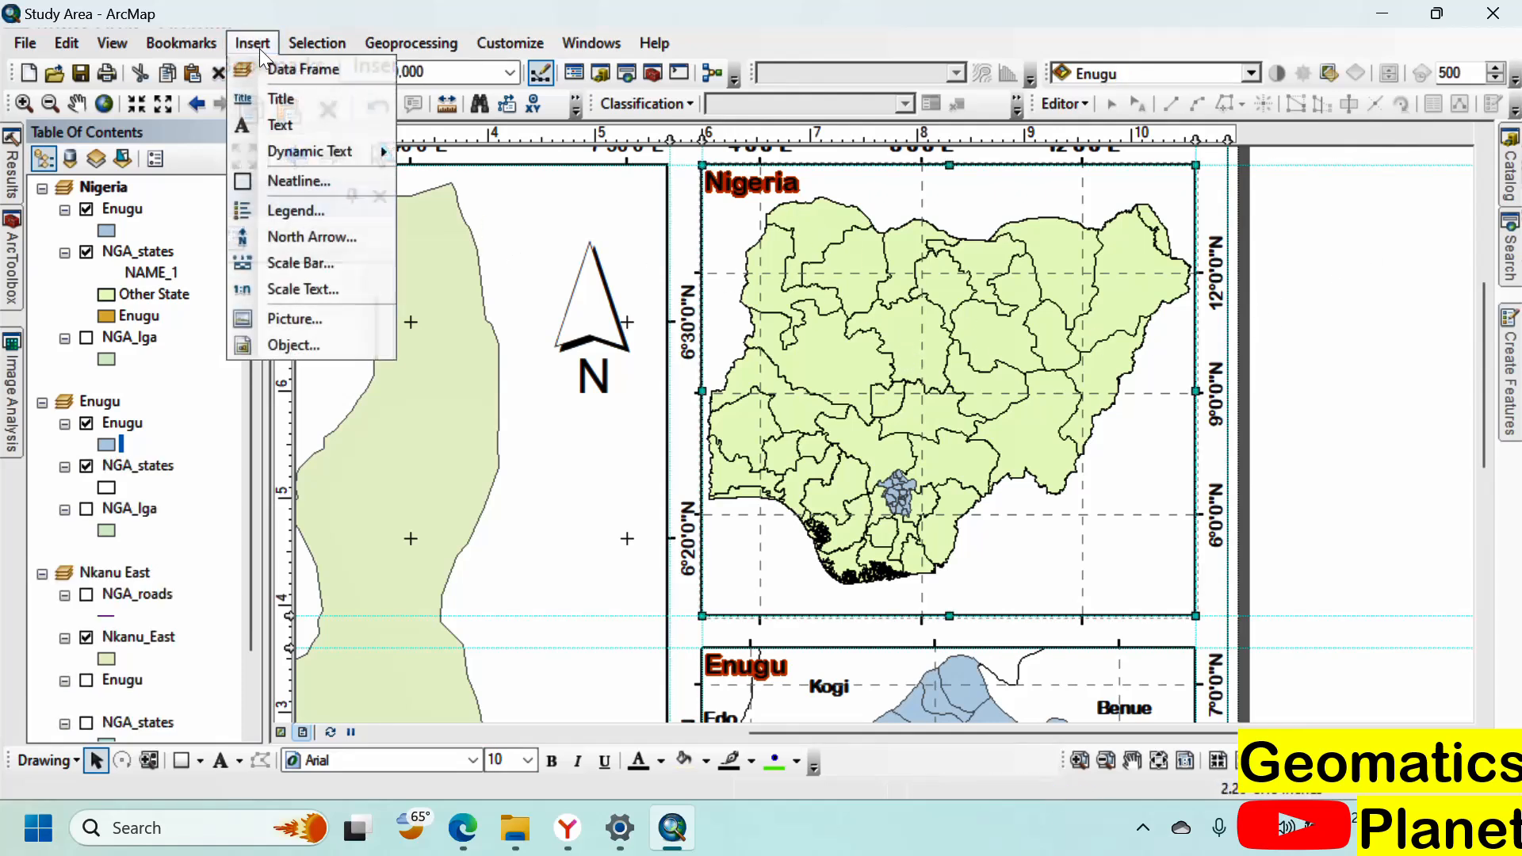
{"action": "left_click", "coordinate": [302, 217]}
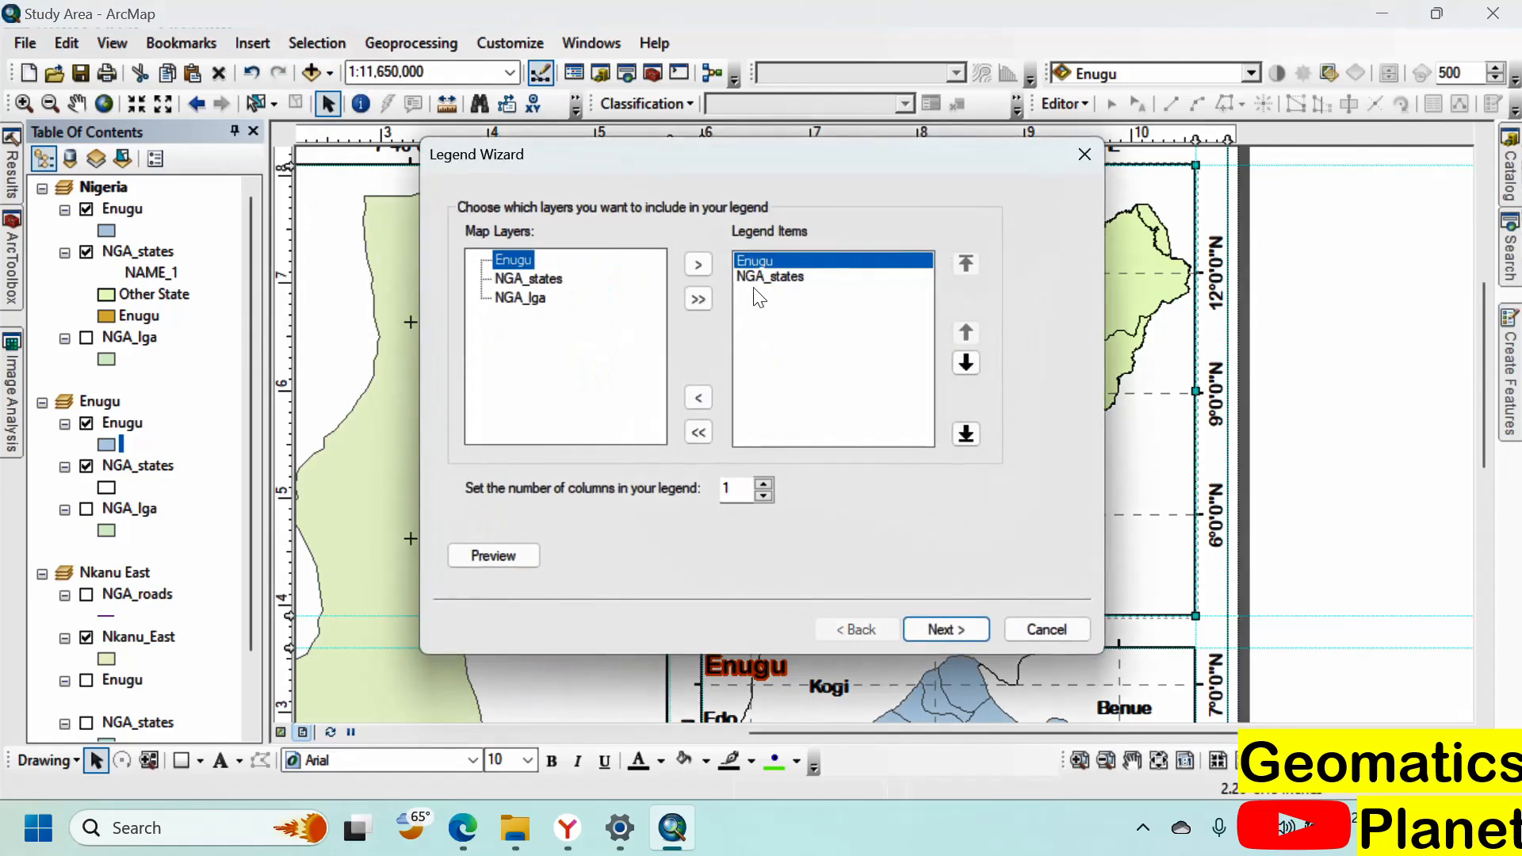
{"action": "left_click", "coordinate": [929, 620]}
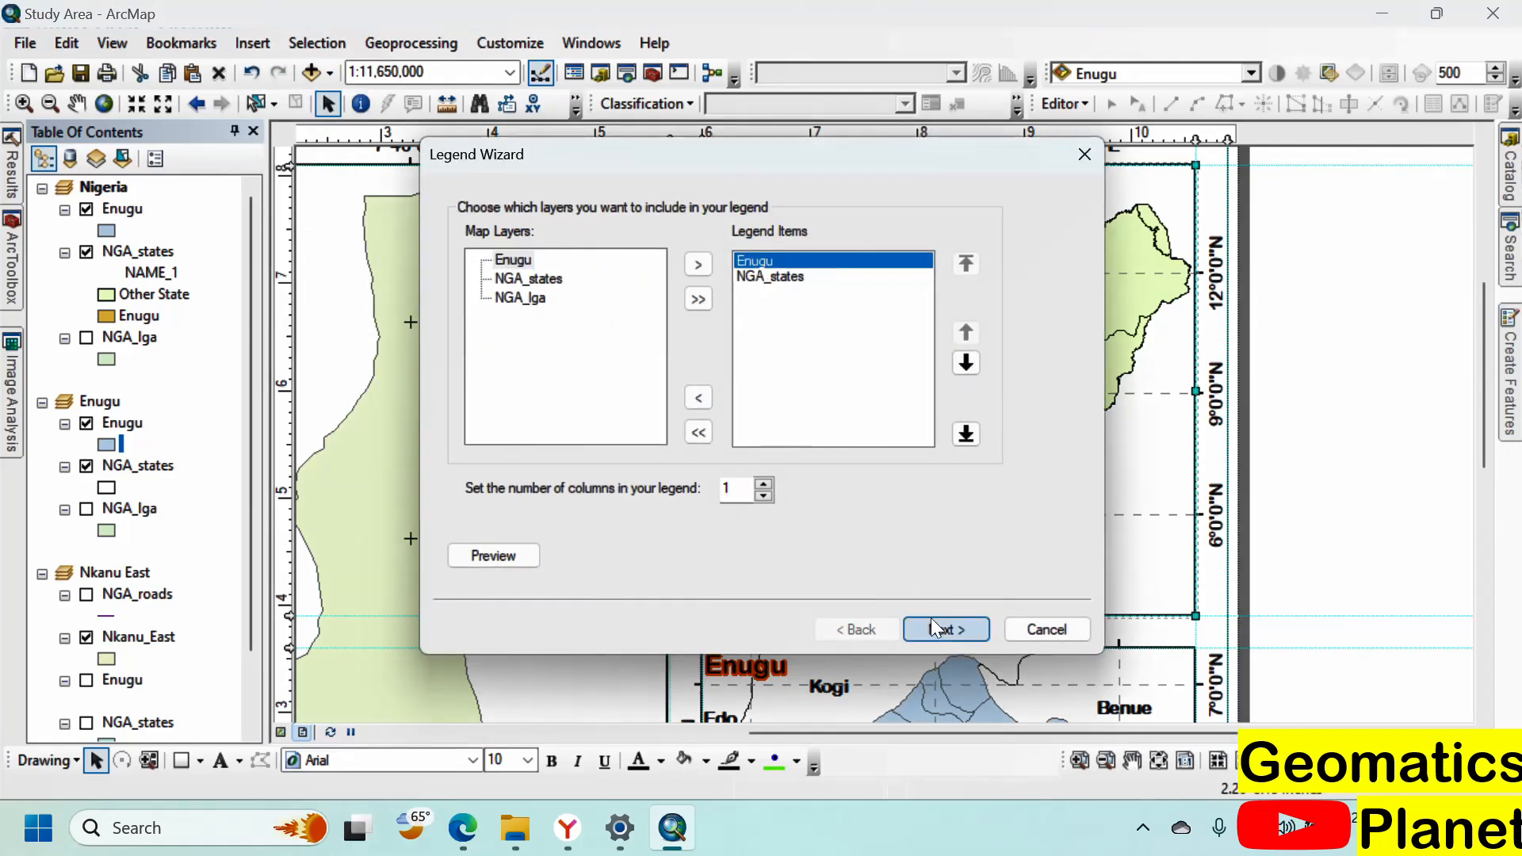
{"action": "left_click", "coordinate": [931, 619]}
{"action": "left_click", "coordinate": [933, 620]}
{"action": "left_click", "coordinate": [937, 624]}
{"action": "left_click", "coordinate": [939, 626]}
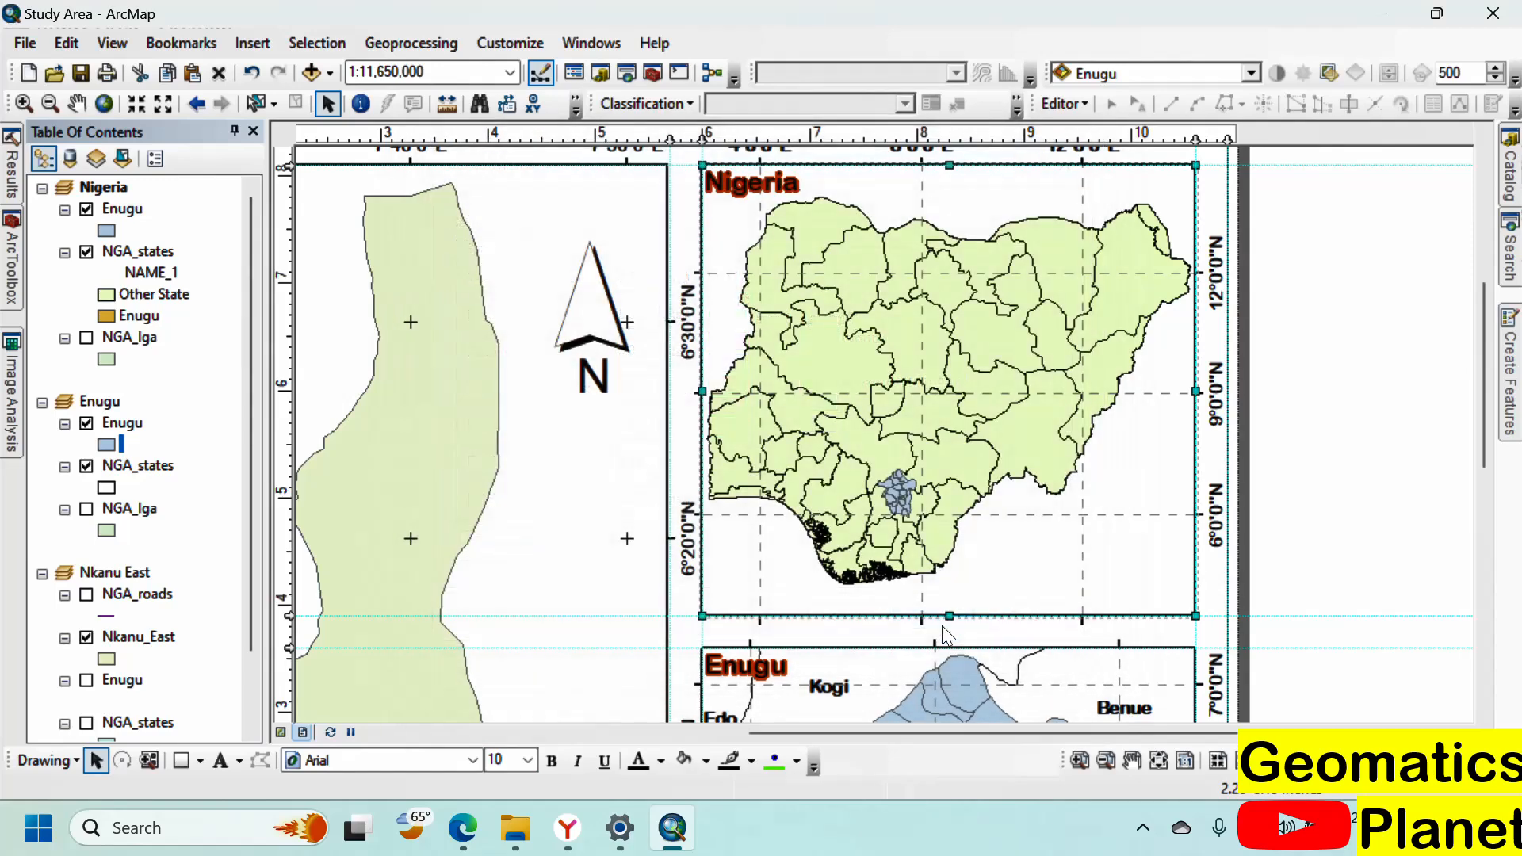
{"action": "left_click_drag", "start_coordinate": [1139, 530], "coordinate": [1171, 532]}
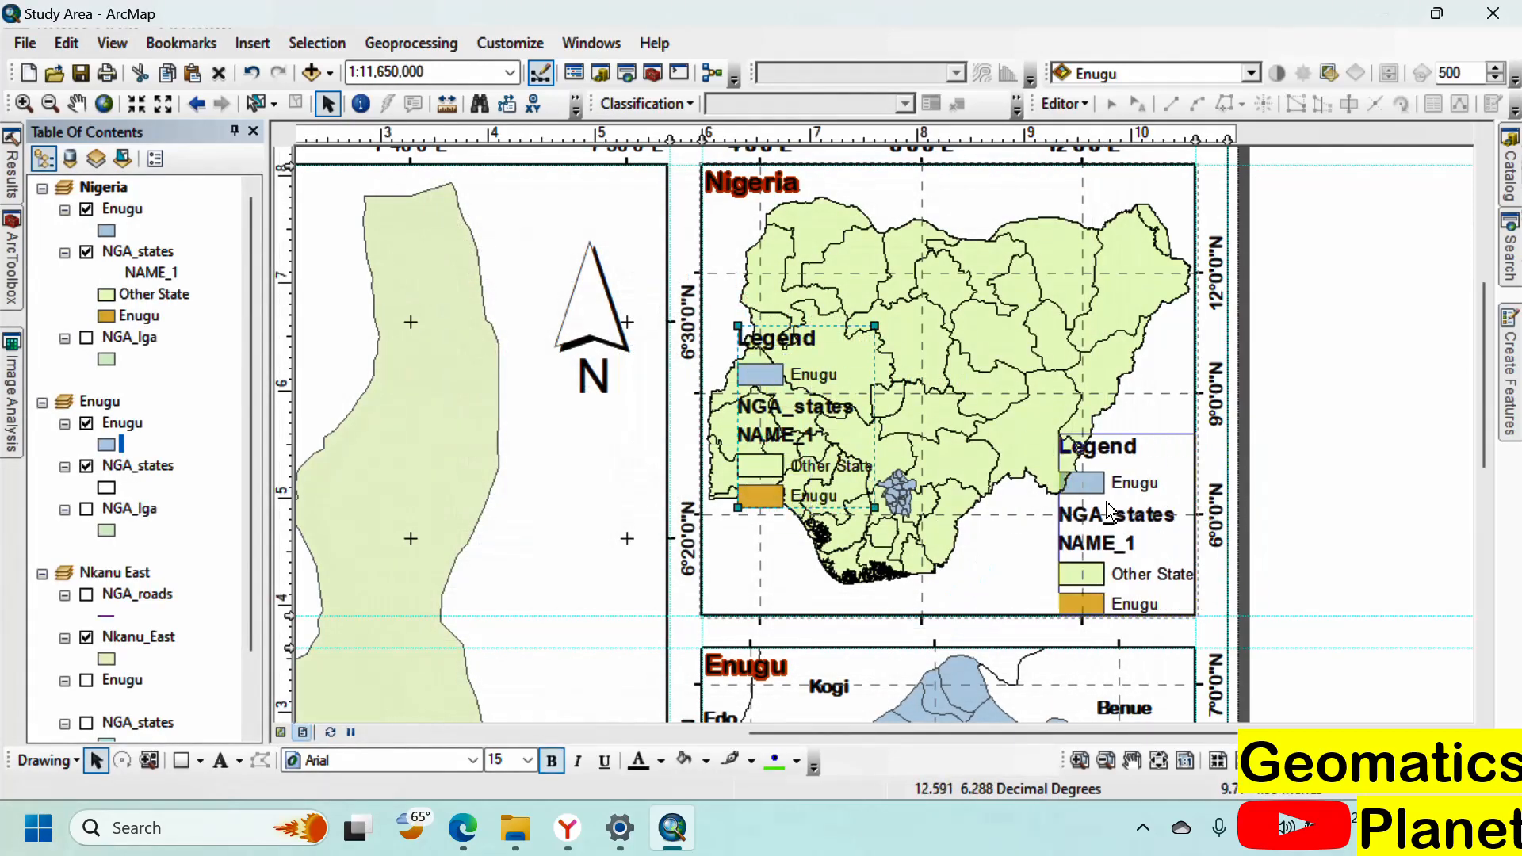
{"action": "scroll", "coordinate": [1180, 614], "scroll_direction": "up", "scroll_amount": 3}
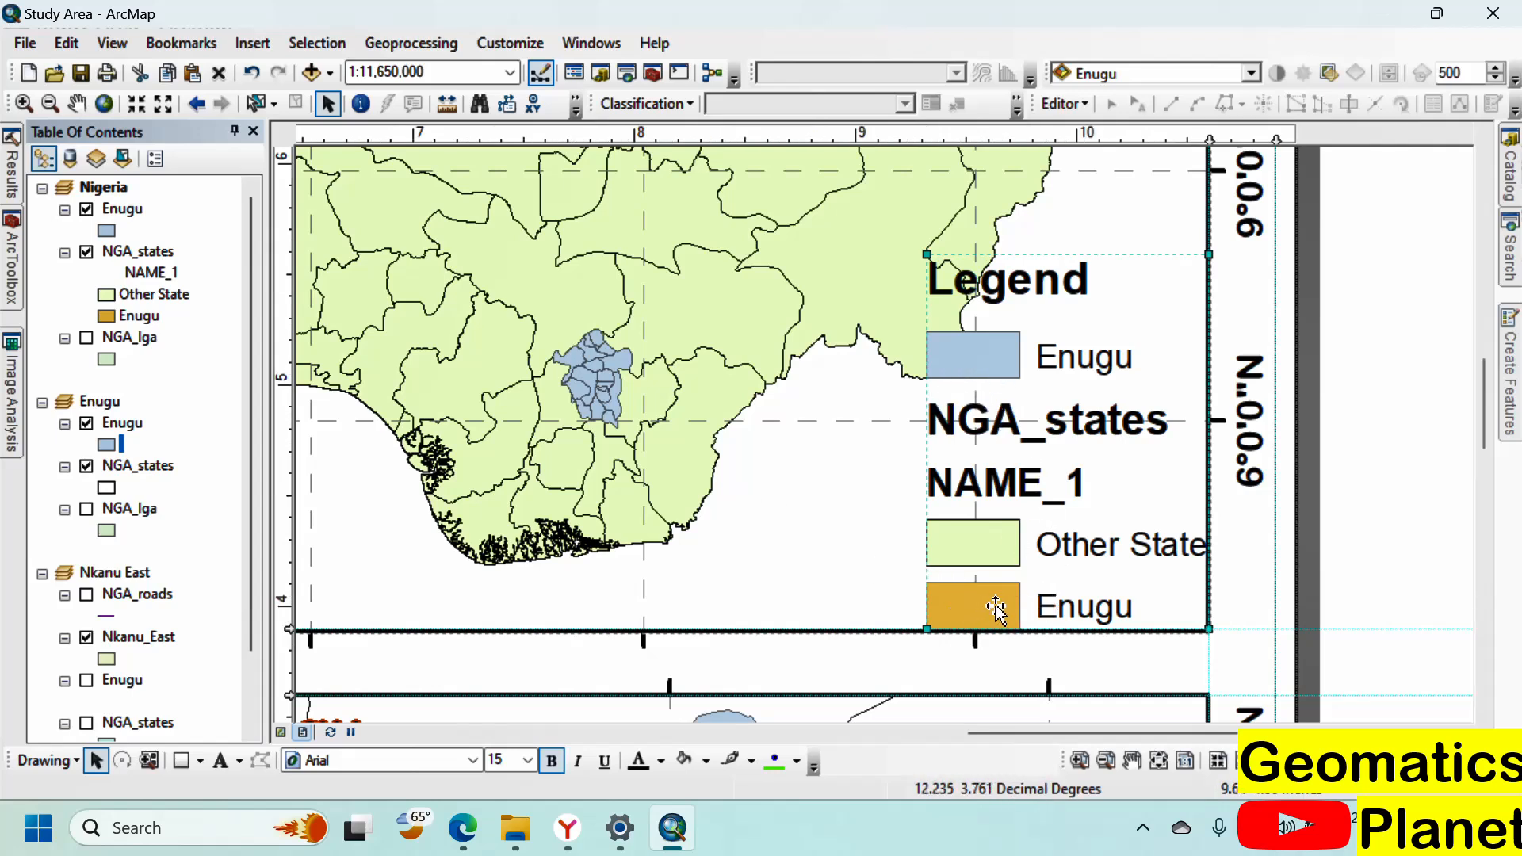
{"action": "right_click", "coordinate": [1031, 427]}
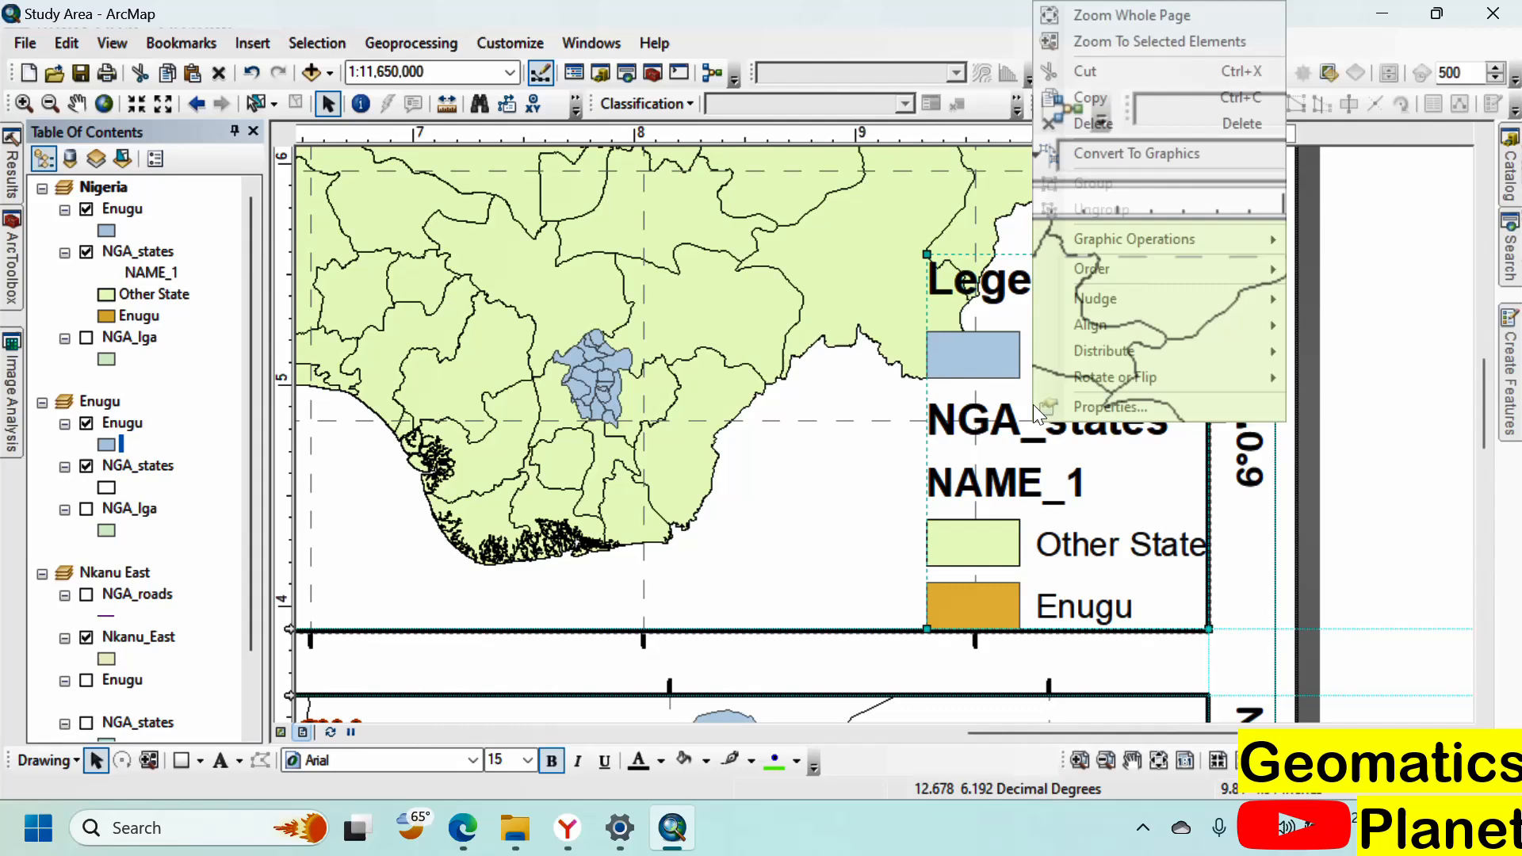
{"action": "left_click", "coordinate": [1108, 408]}
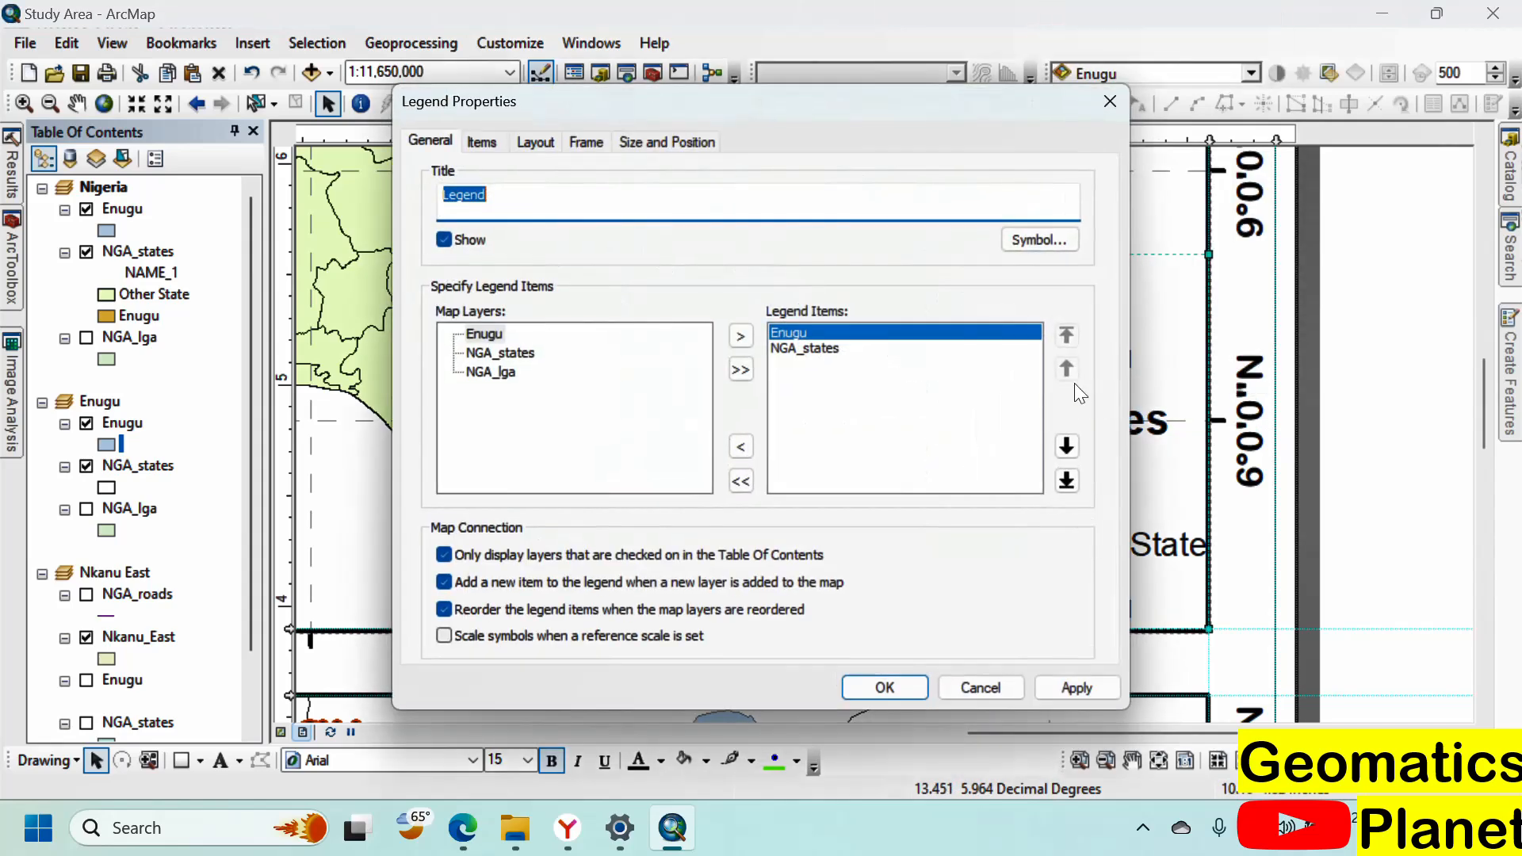
{"action": "left_click_drag", "start_coordinate": [984, 116], "coordinate": [671, 128]}
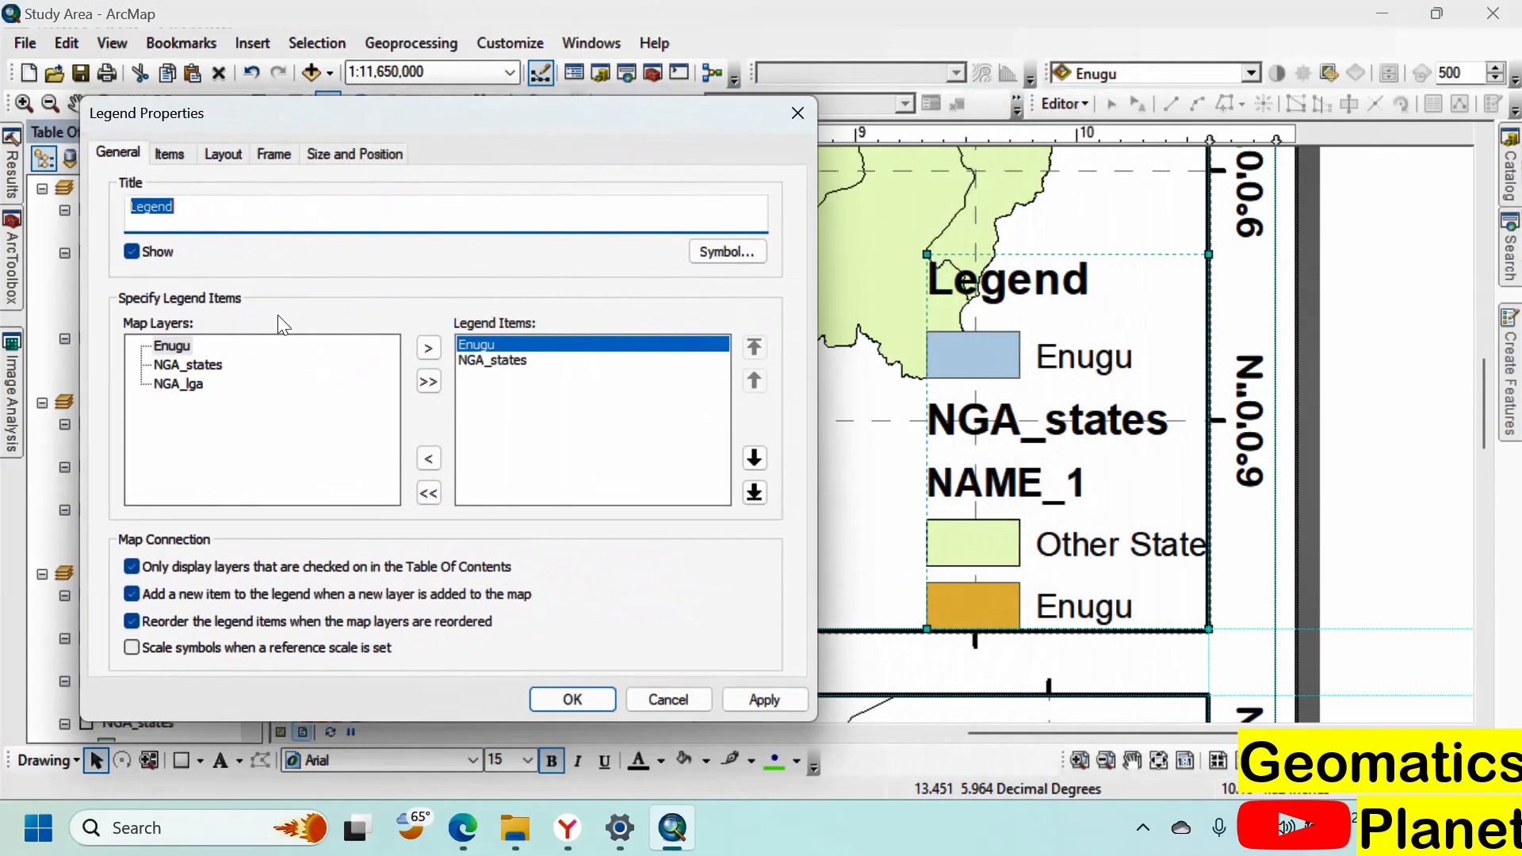
{"action": "left_click", "coordinate": [173, 156]}
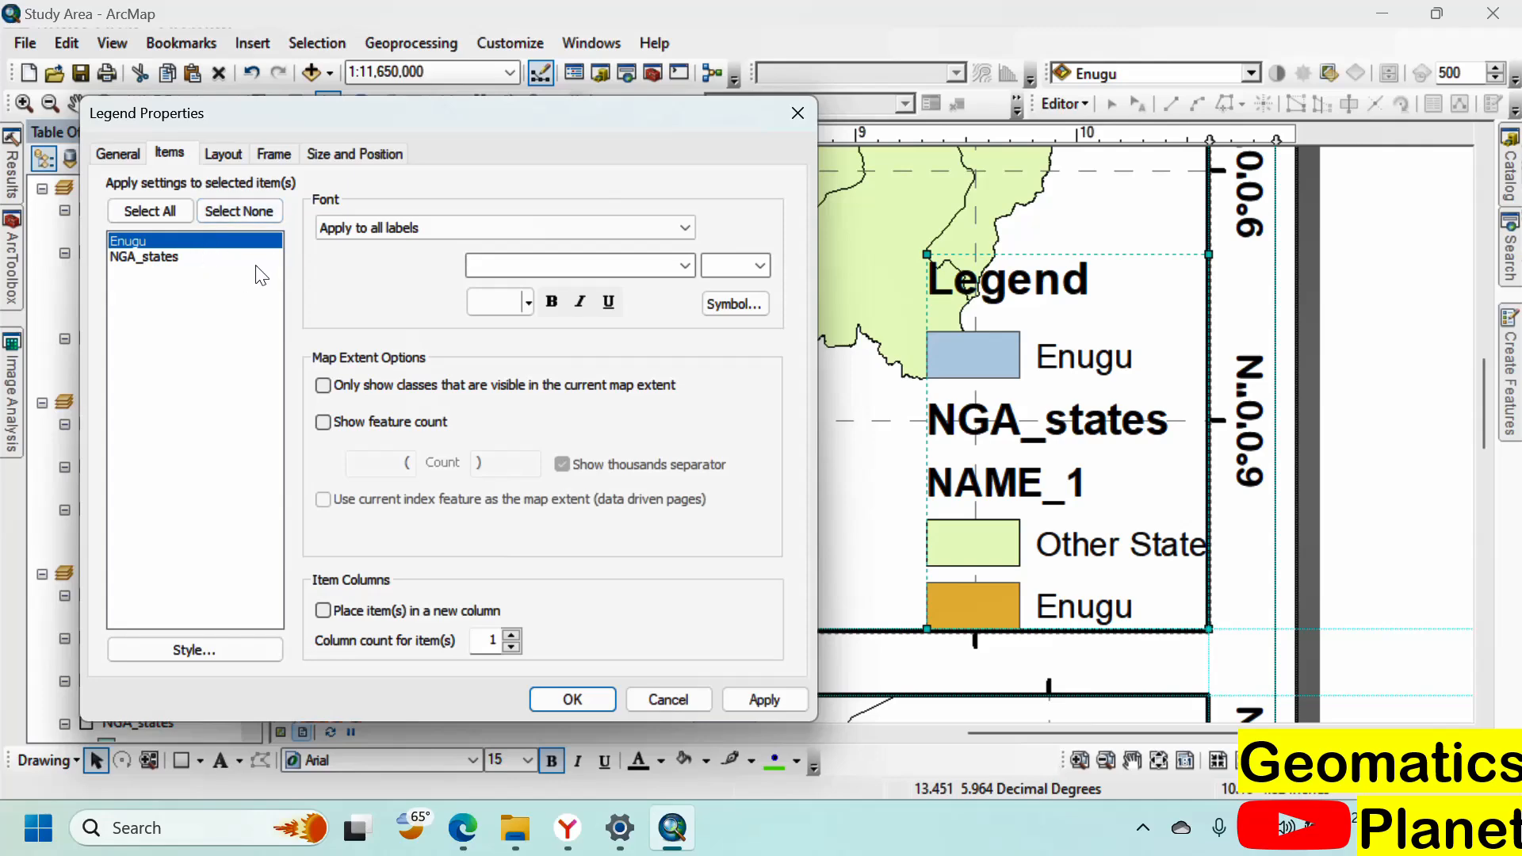
{"action": "left_click", "coordinate": [150, 211]}
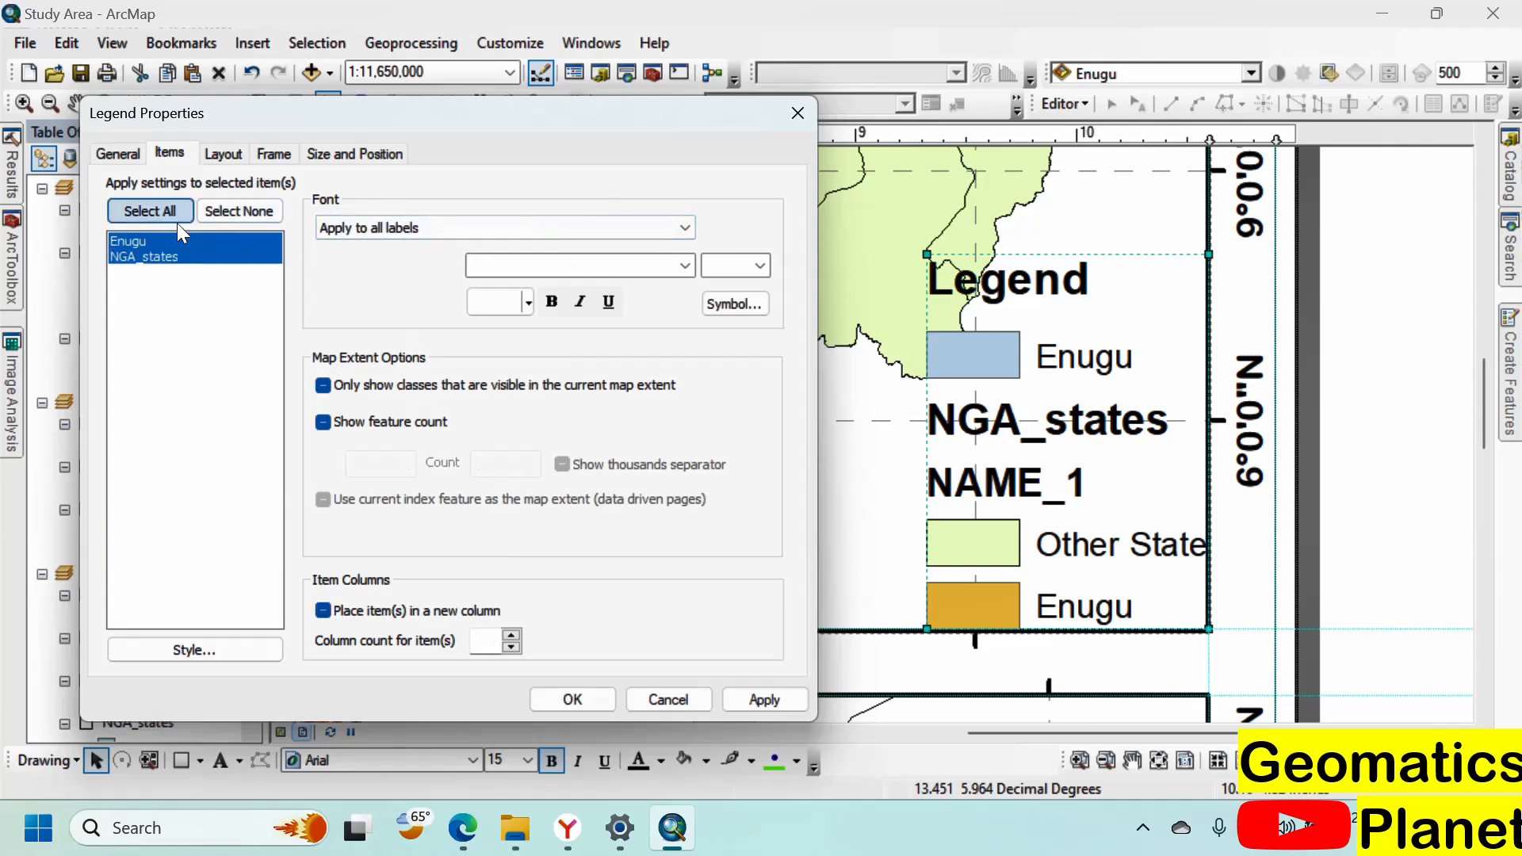
{"action": "key", "text": "Escape"}
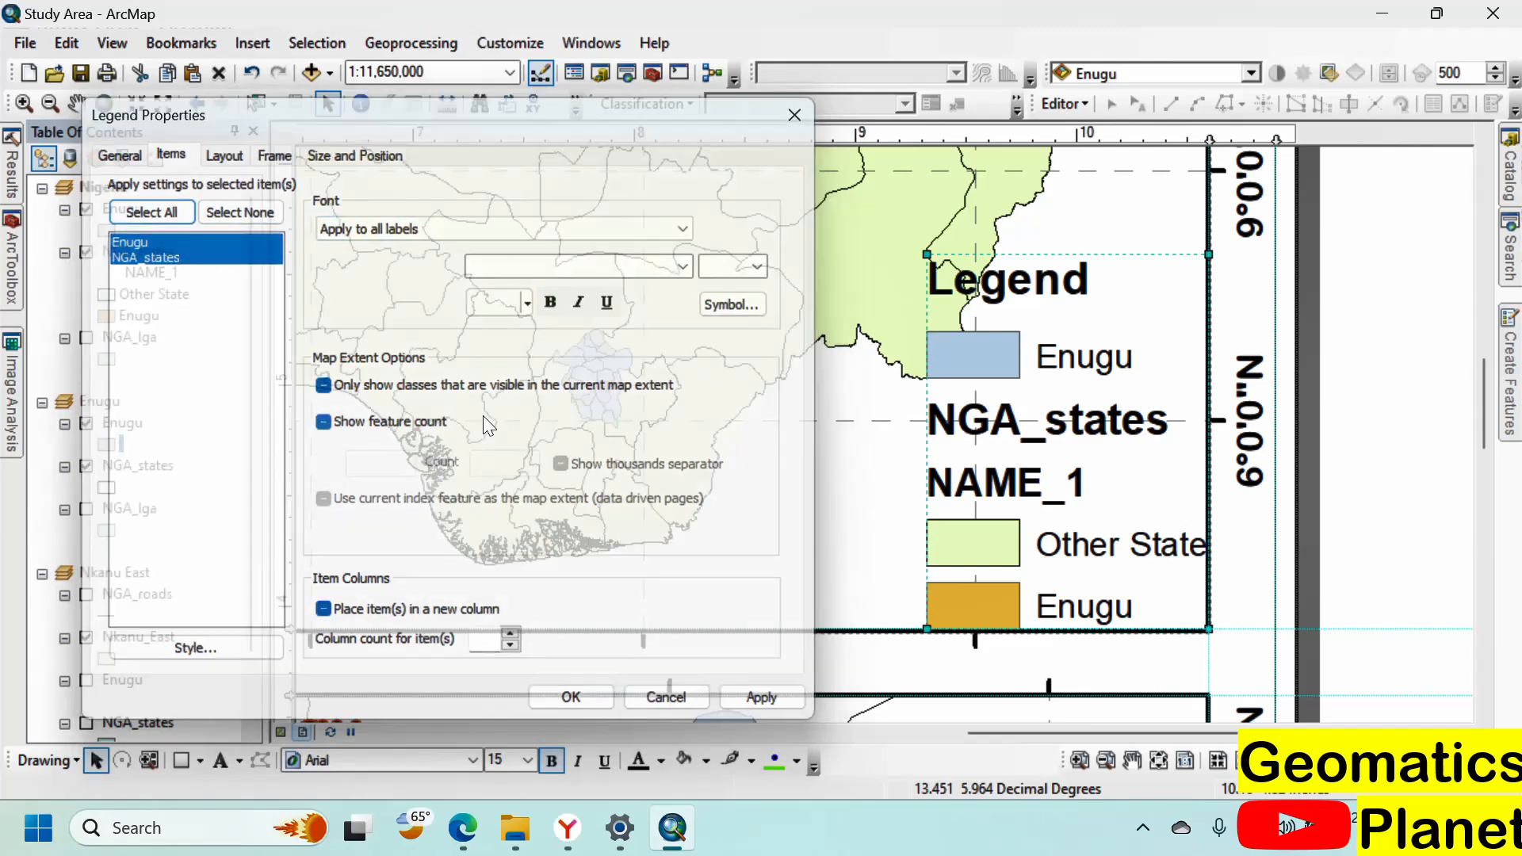
Step: Give the Nigeria frame's legend a Grey 10% background
{"action": "right_click", "coordinate": [1073, 319]}
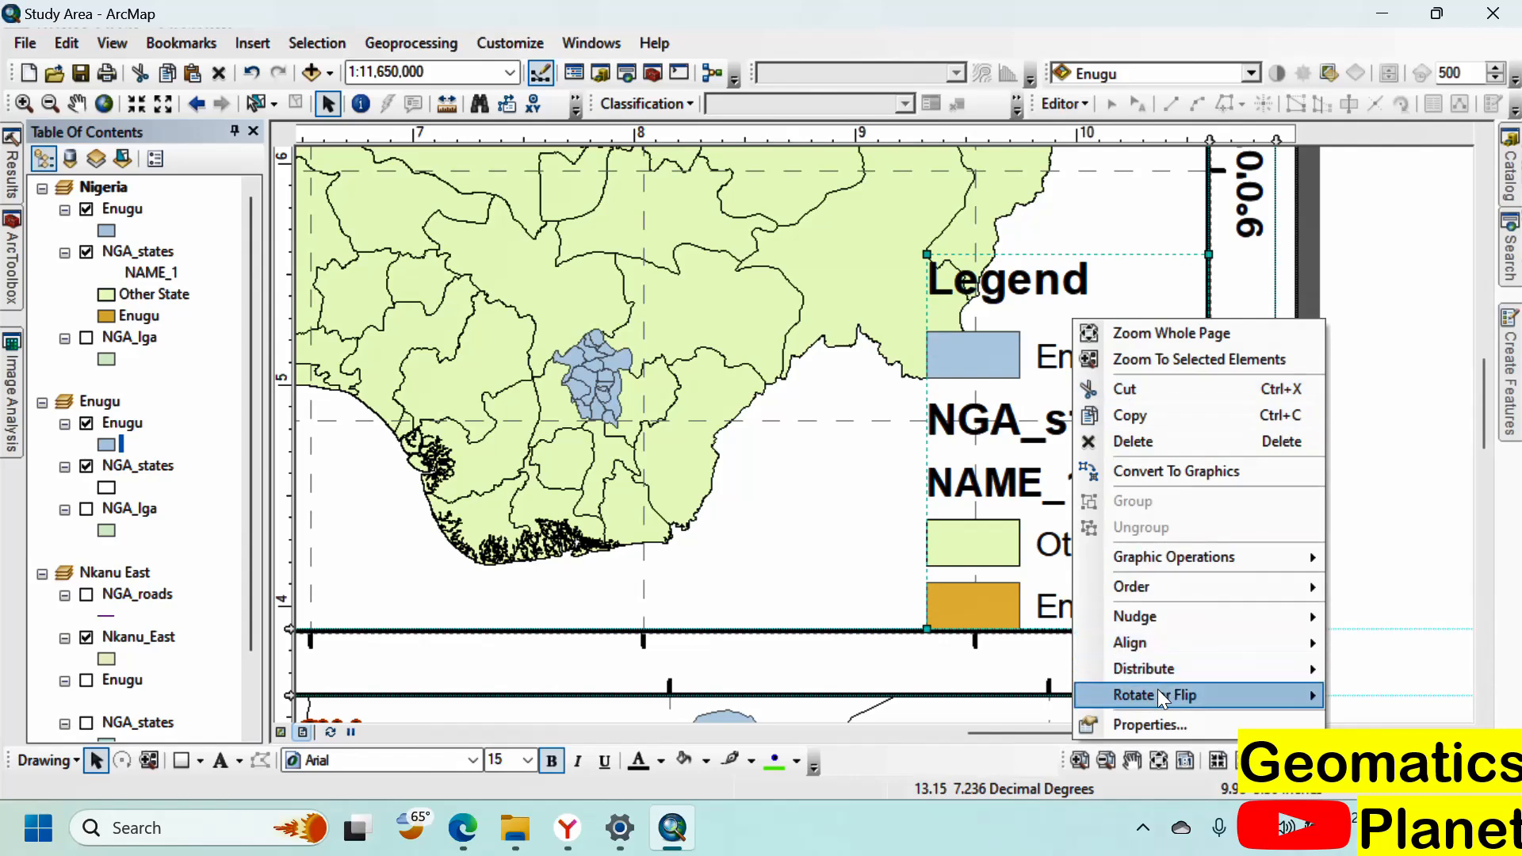
{"action": "left_click", "coordinate": [1147, 724]}
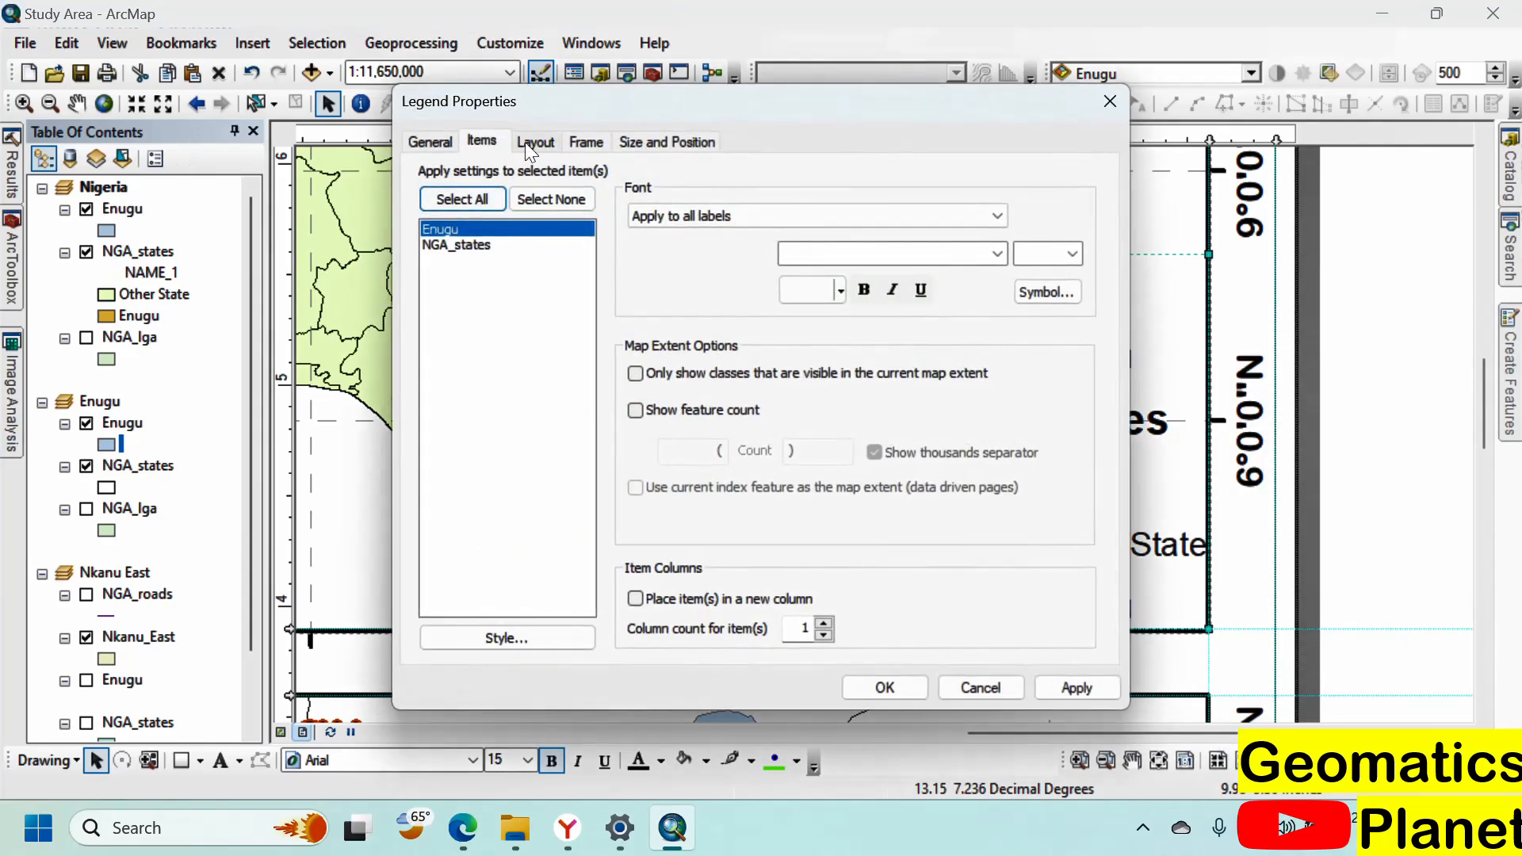
{"action": "left_click", "coordinate": [533, 143]}
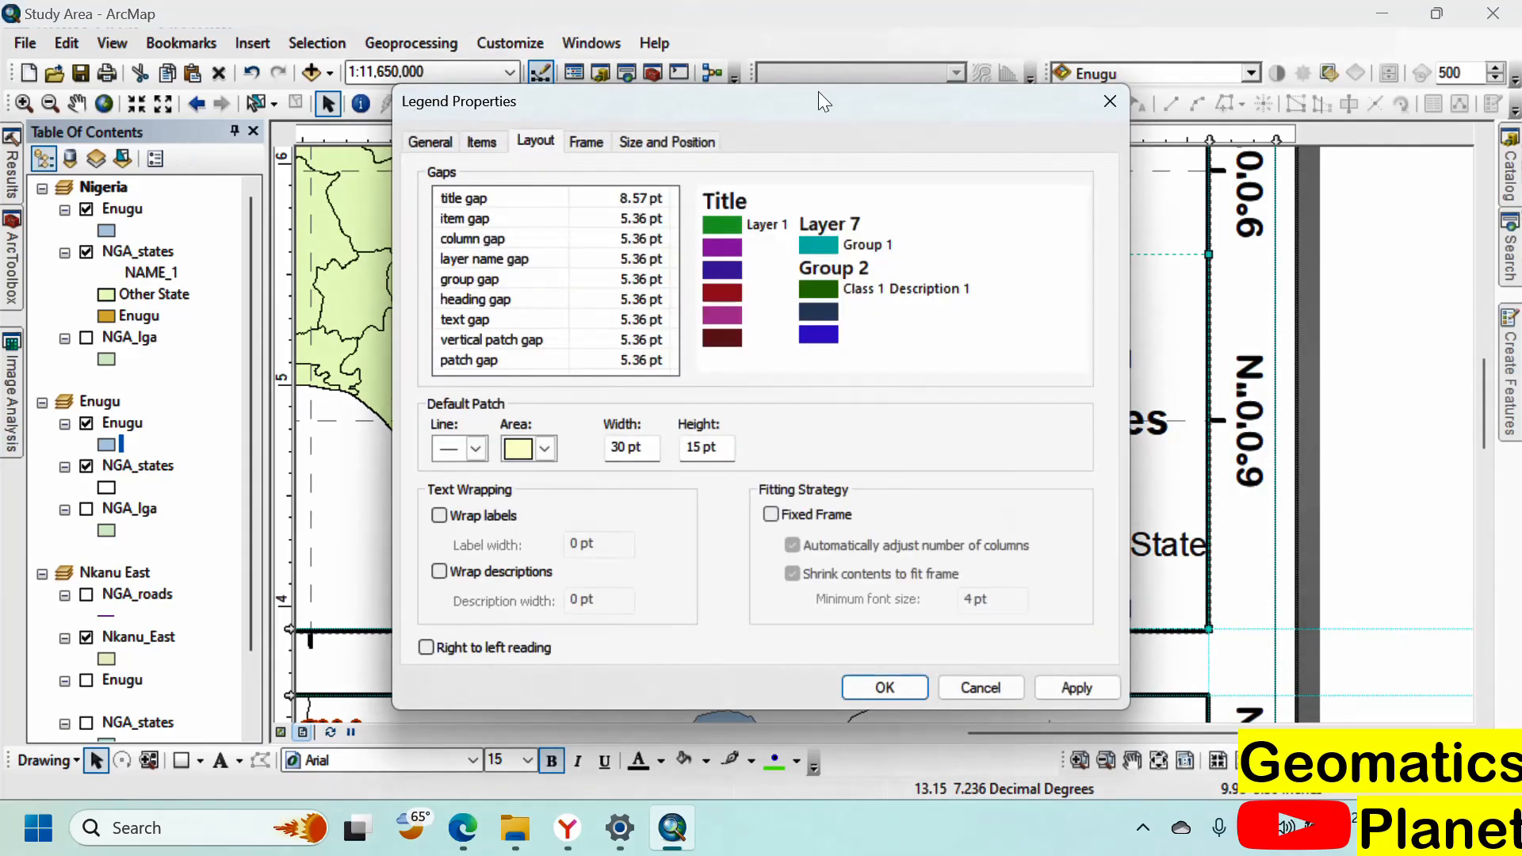
{"action": "left_click_drag", "start_coordinate": [816, 97], "coordinate": [645, 46]}
{"action": "left_click", "coordinate": [108, 135]}
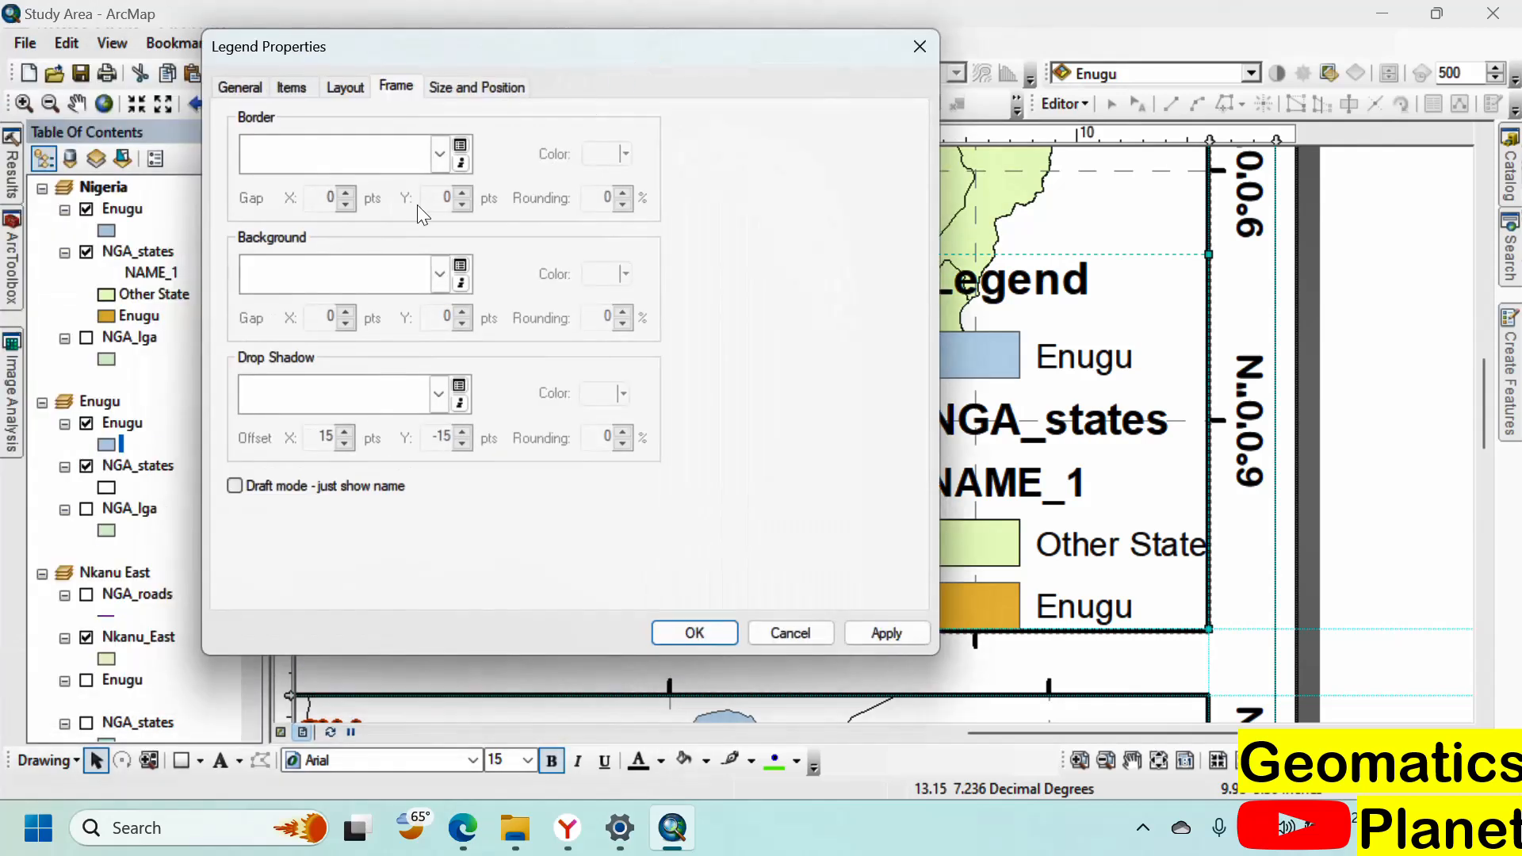
{"action": "left_click", "coordinate": [435, 275]}
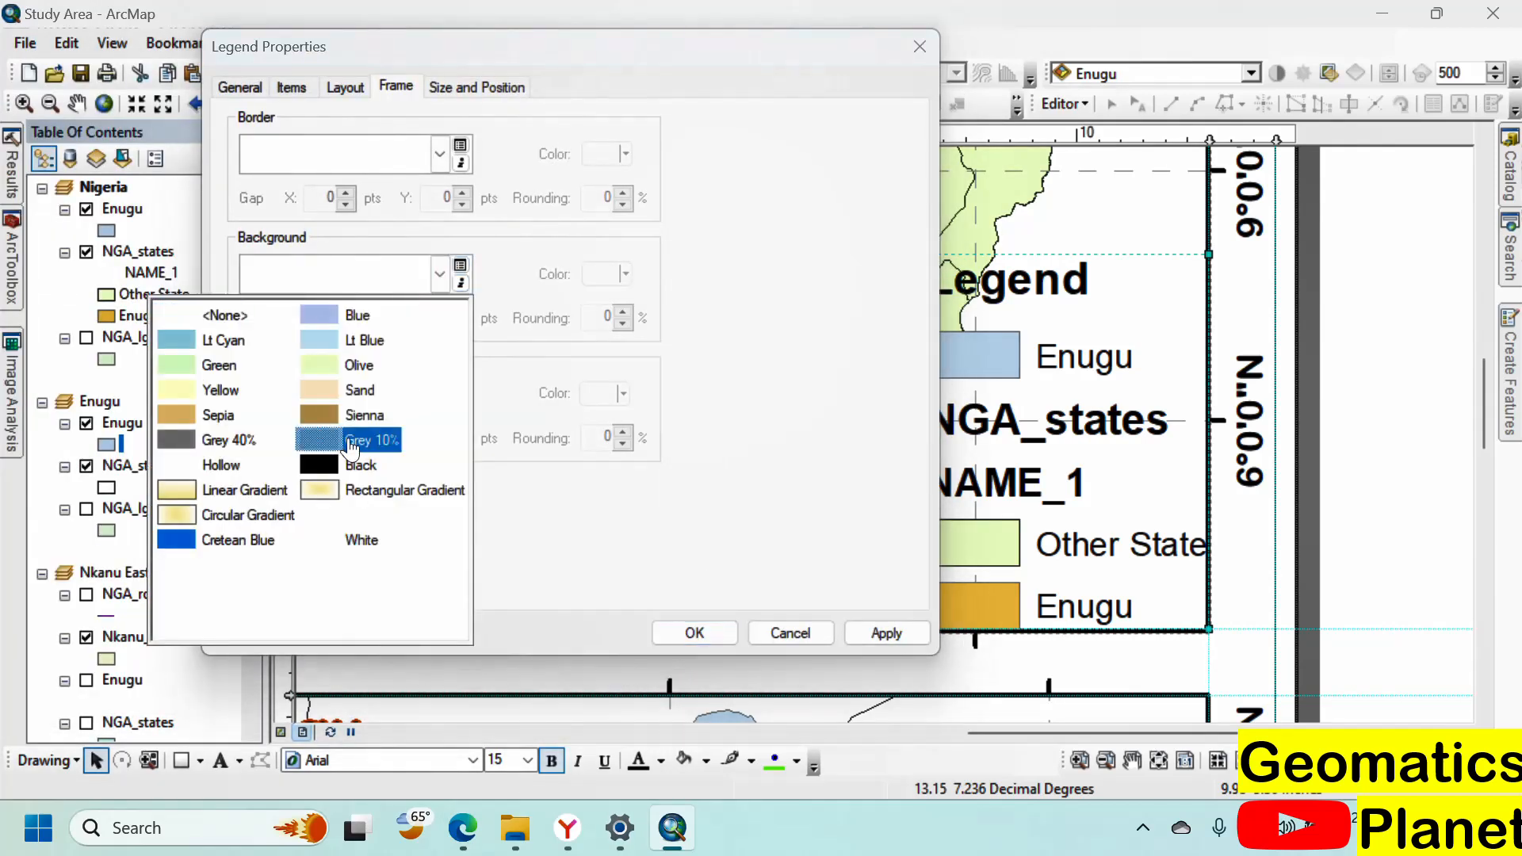
{"action": "left_click", "coordinate": [371, 438]}
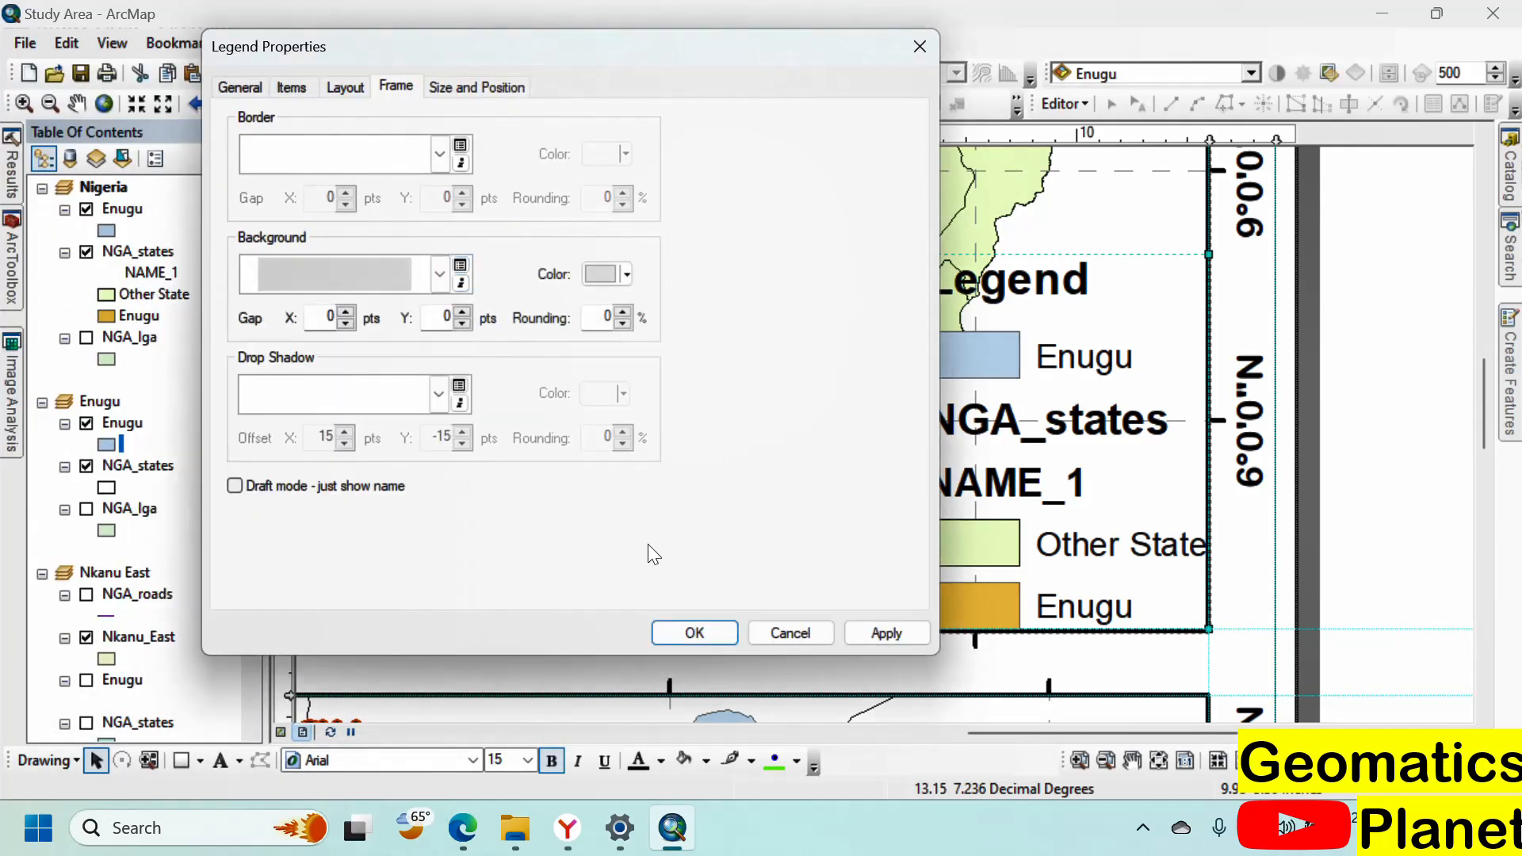
{"action": "left_click", "coordinate": [876, 633]}
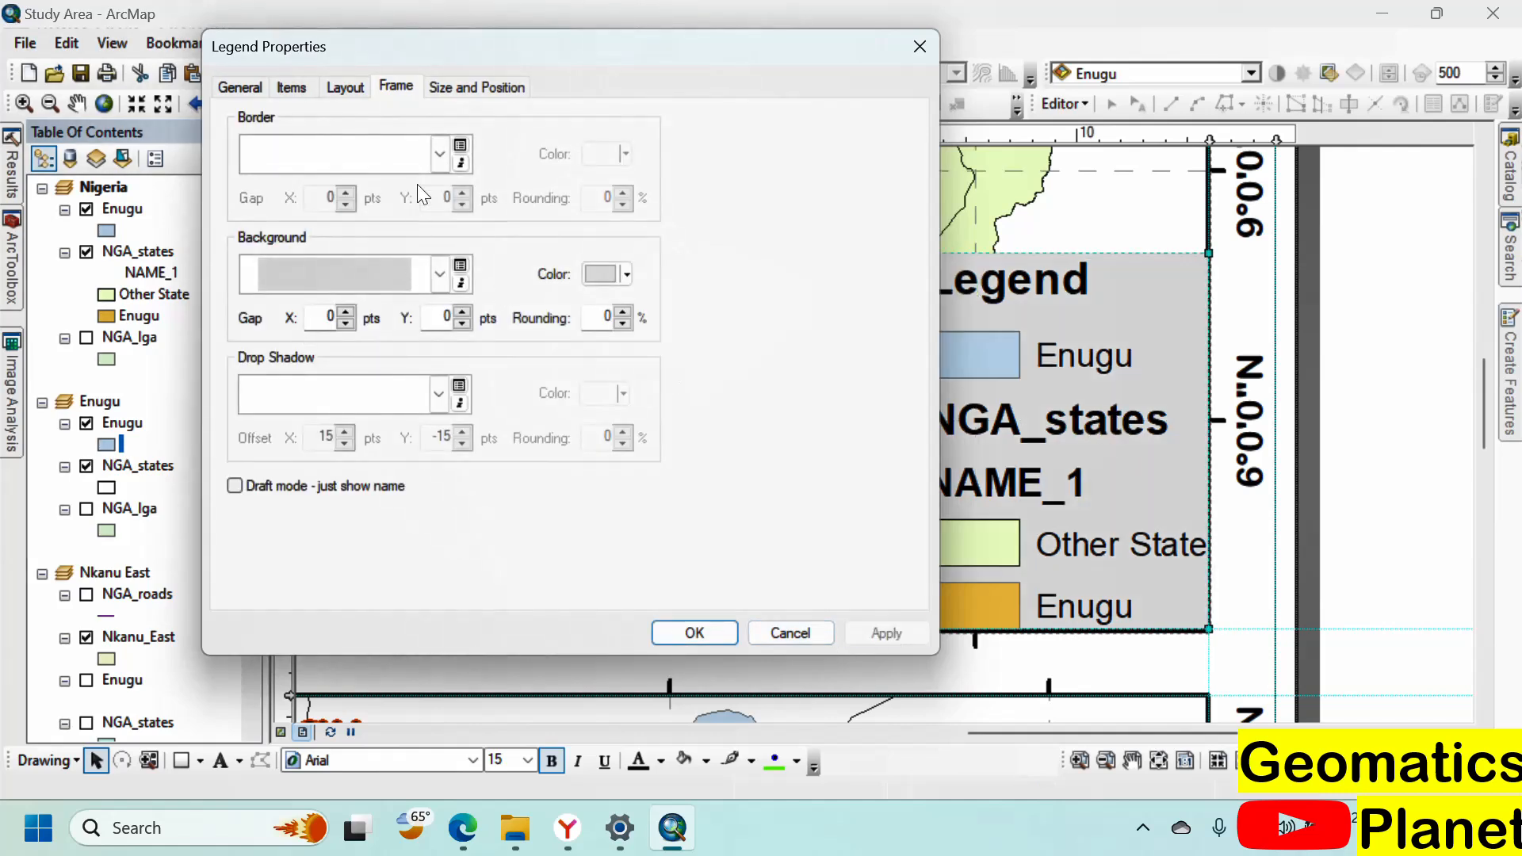
Step: Hide the layer name and the heading of the NGA_states item in the Nigeria legend, keeping its labels shown
{"action": "left_click", "coordinate": [436, 91]}
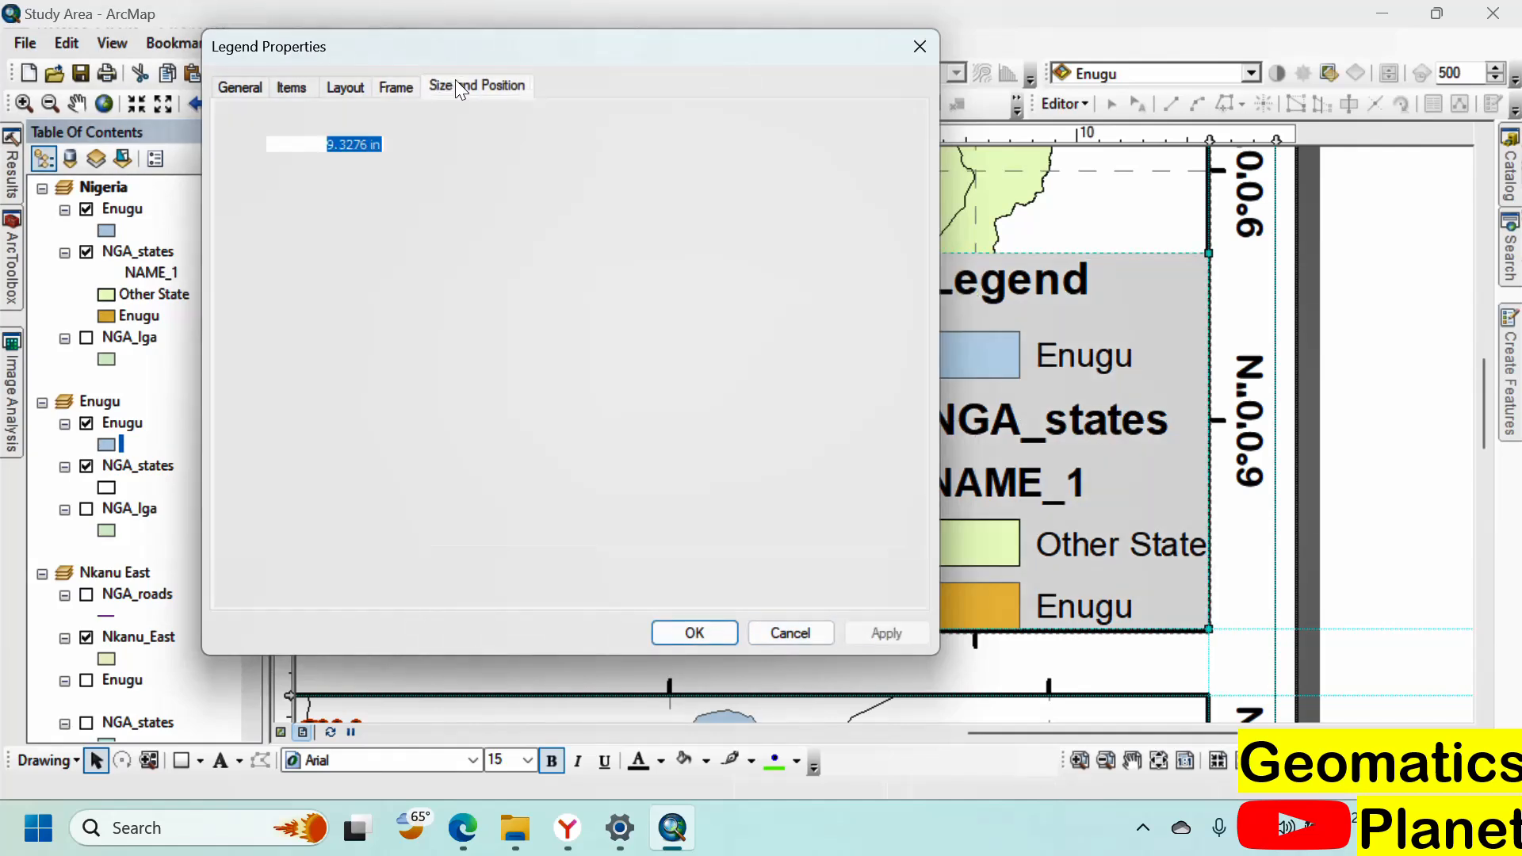
{"action": "left_click", "coordinate": [344, 89]}
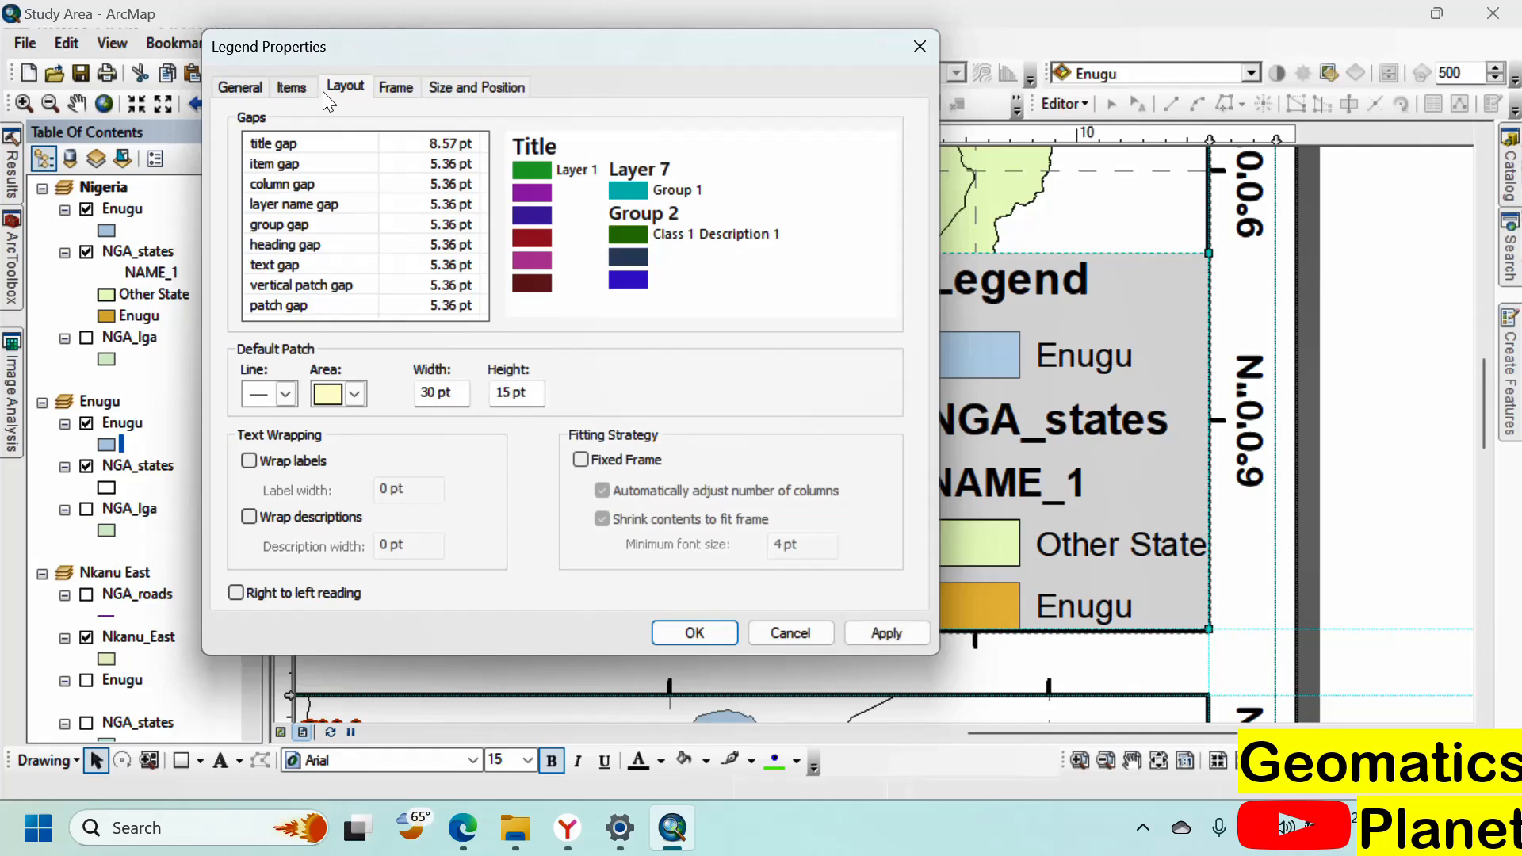
{"action": "left_click", "coordinate": [292, 88]}
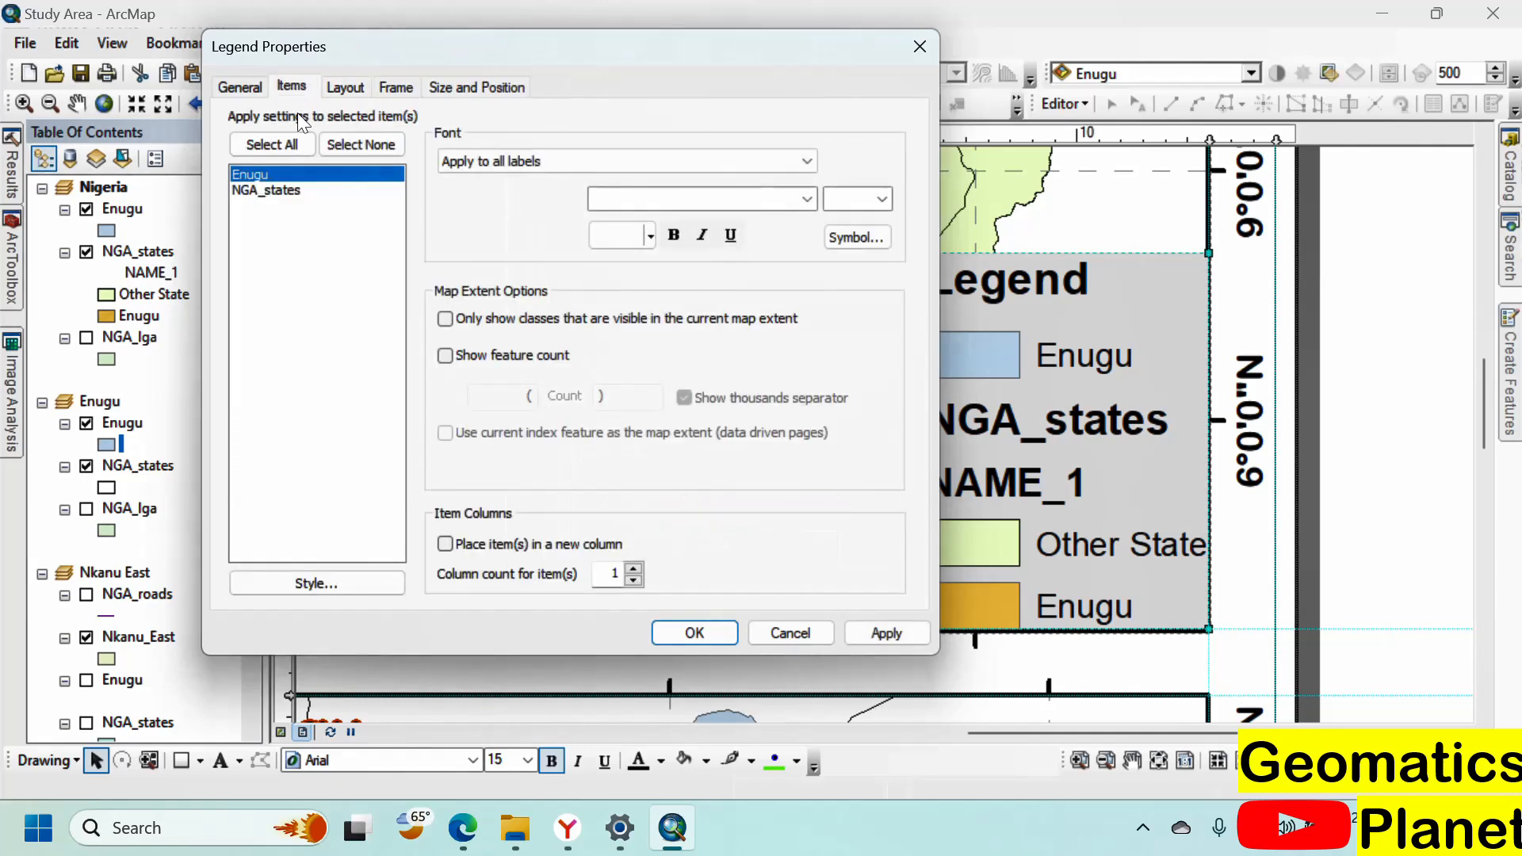
{"action": "left_click", "coordinate": [283, 191]}
{"action": "left_click_drag", "start_coordinate": [671, 62], "coordinate": [569, 81]}
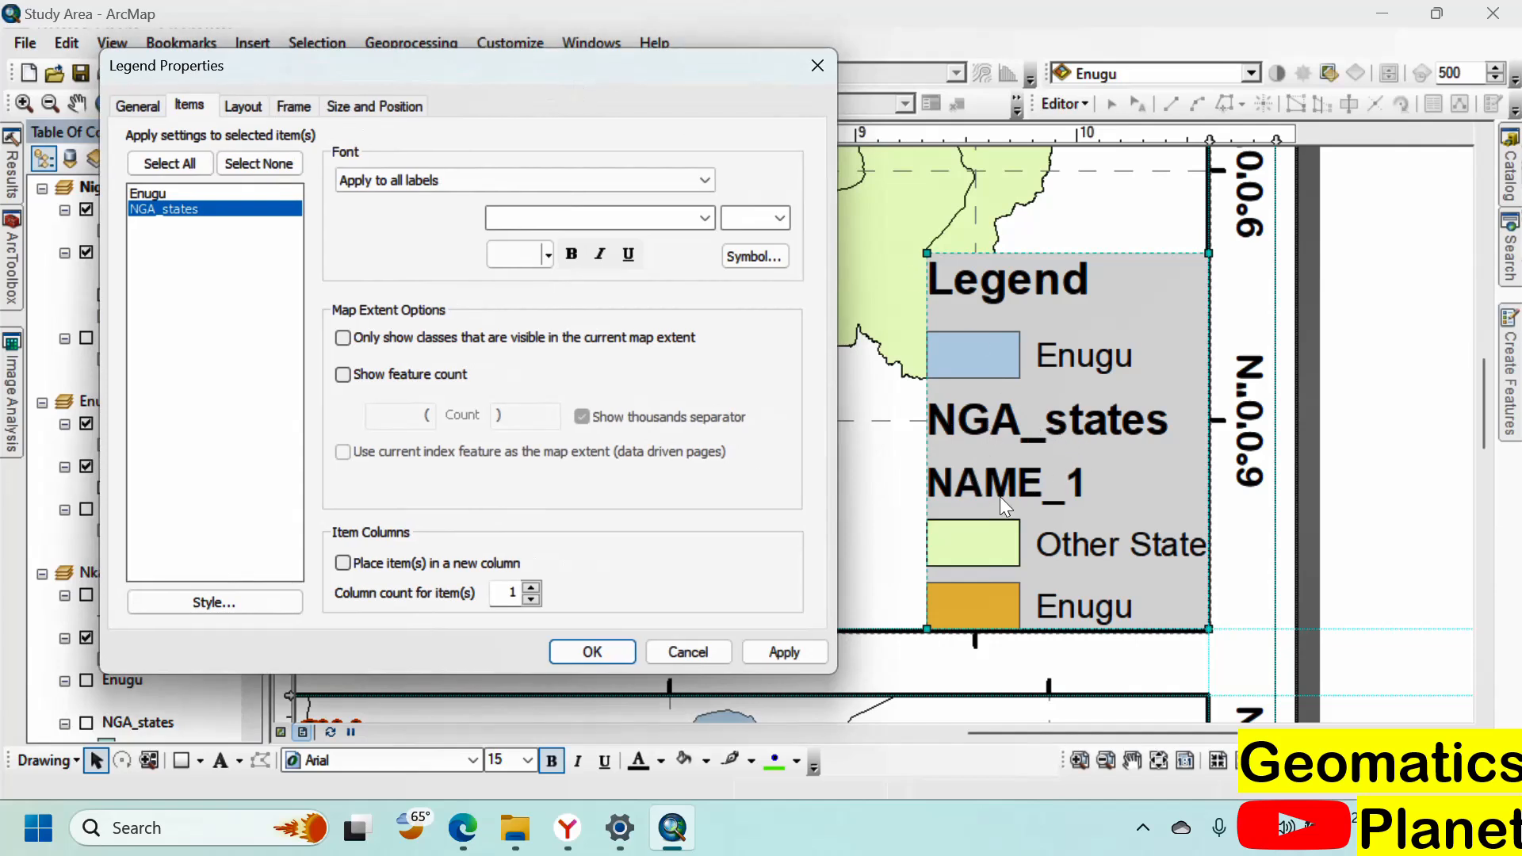
{"action": "right_click", "coordinate": [143, 214]}
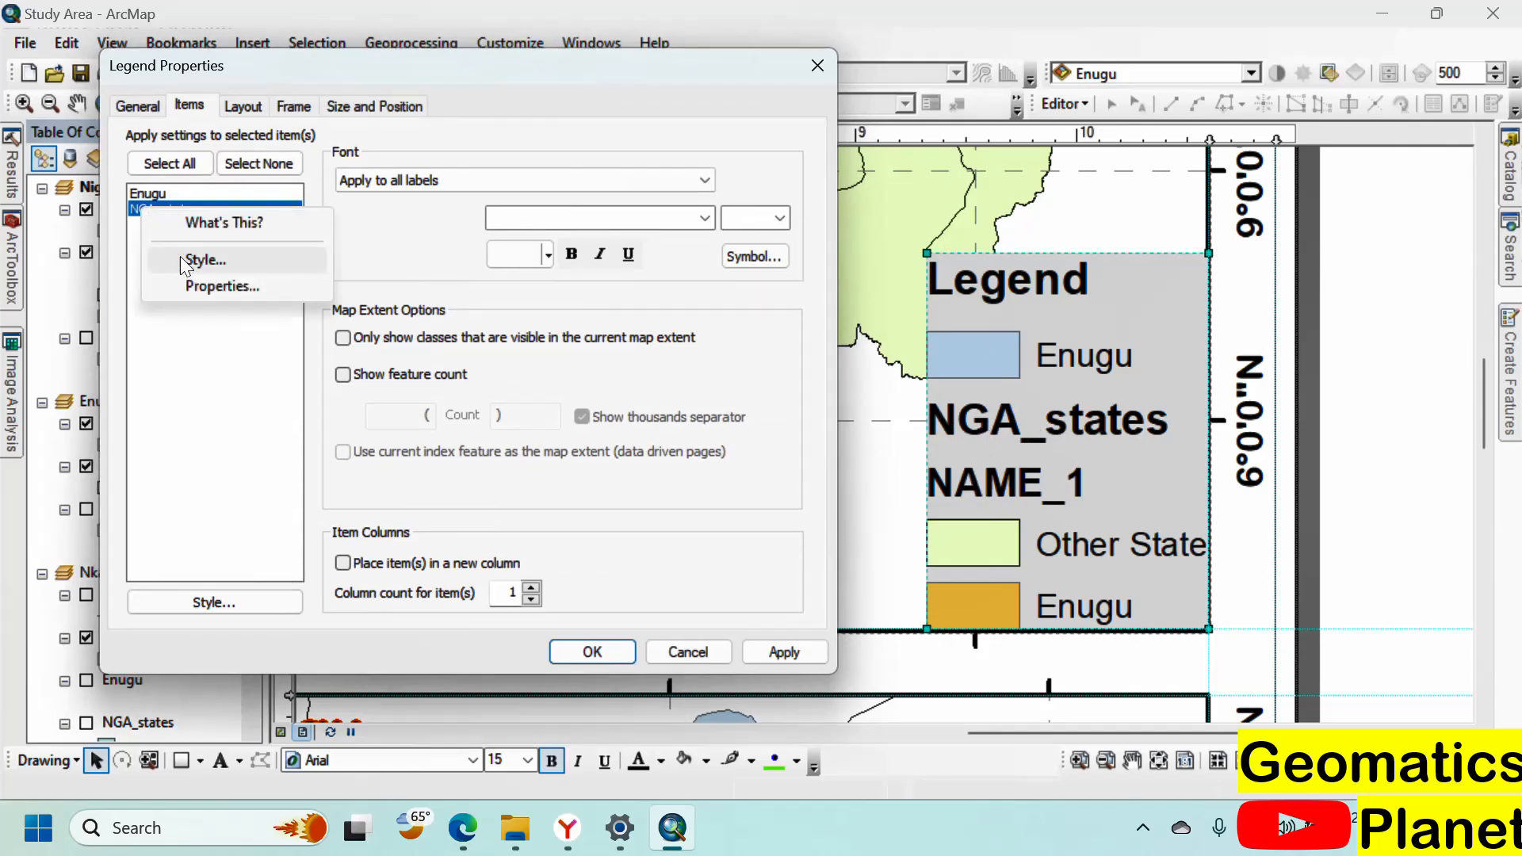
{"action": "left_click", "coordinate": [184, 287]}
{"action": "left_click", "coordinate": [370, 244]}
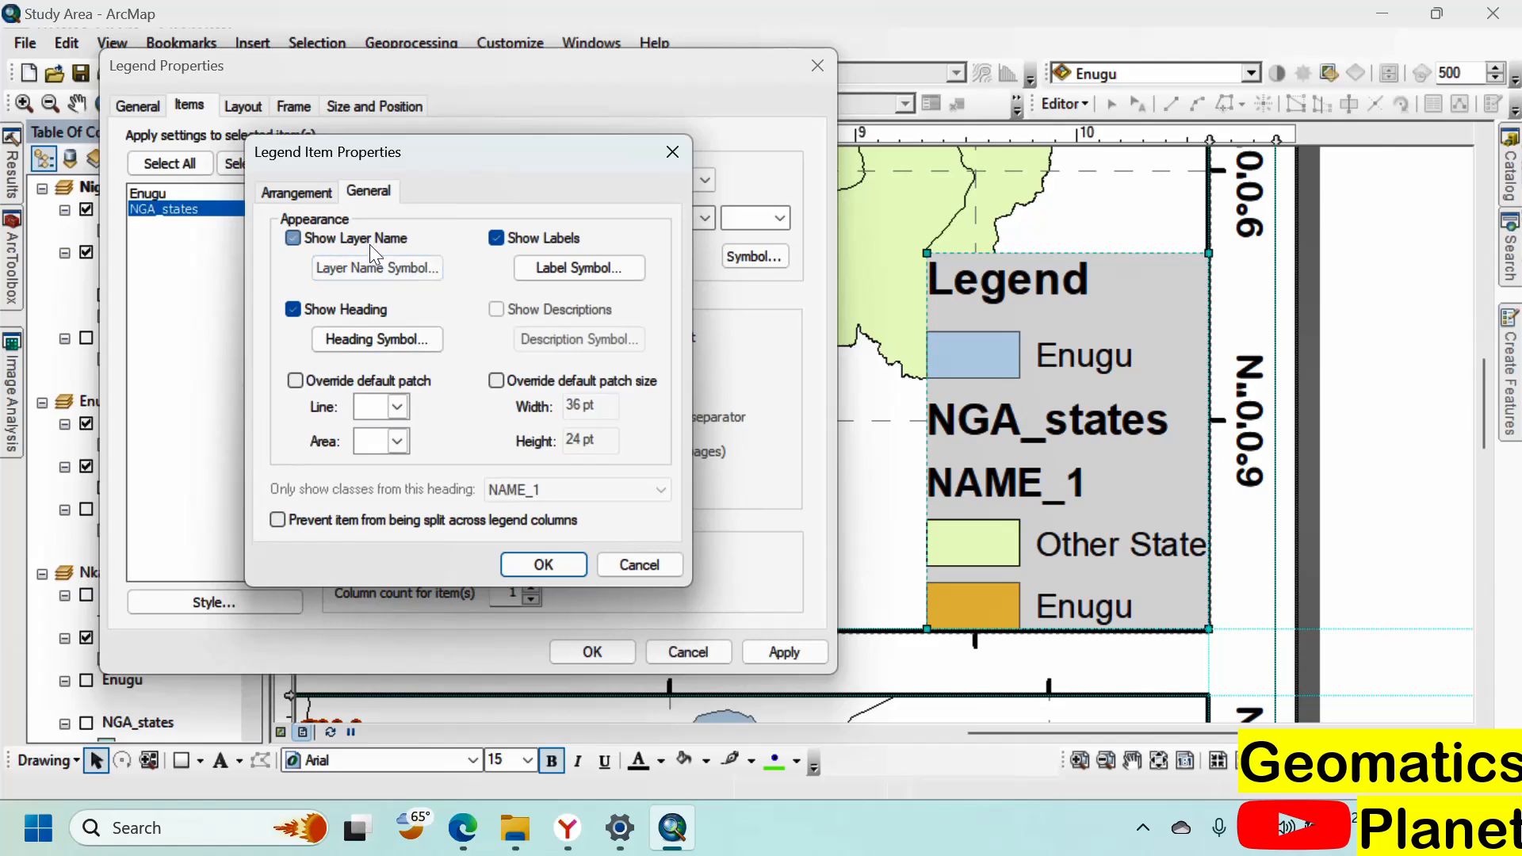
{"action": "left_click", "coordinate": [317, 308]}
{"action": "left_click", "coordinate": [513, 568]}
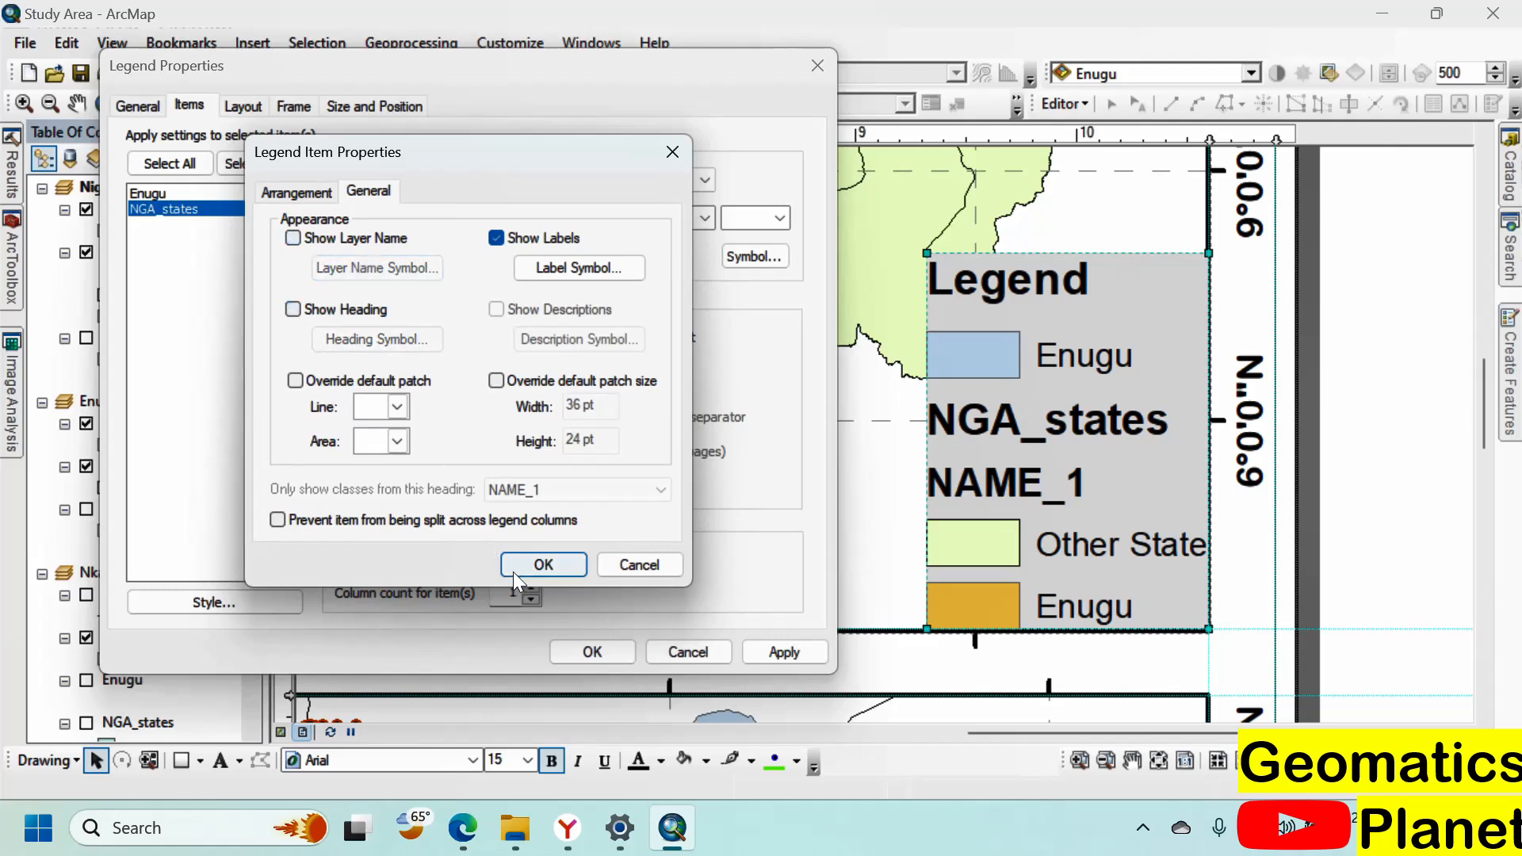
{"action": "left_click", "coordinate": [767, 651]}
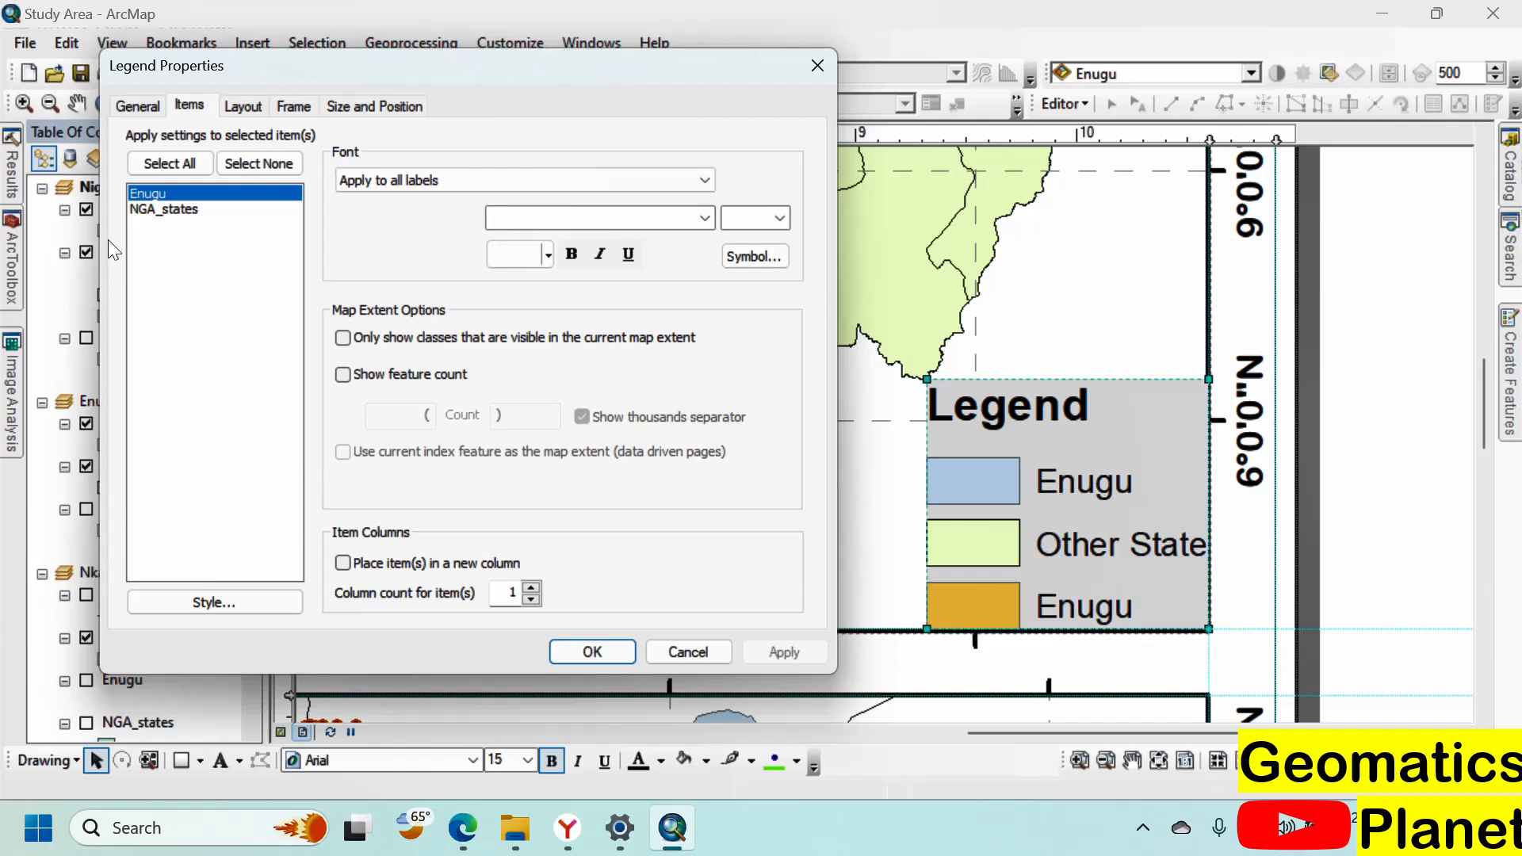
Step: Remove the Enugu layer item from the Nigeria frame's legend, leaving only NGA_states among the legend items
{"action": "right_click", "coordinate": [179, 193]}
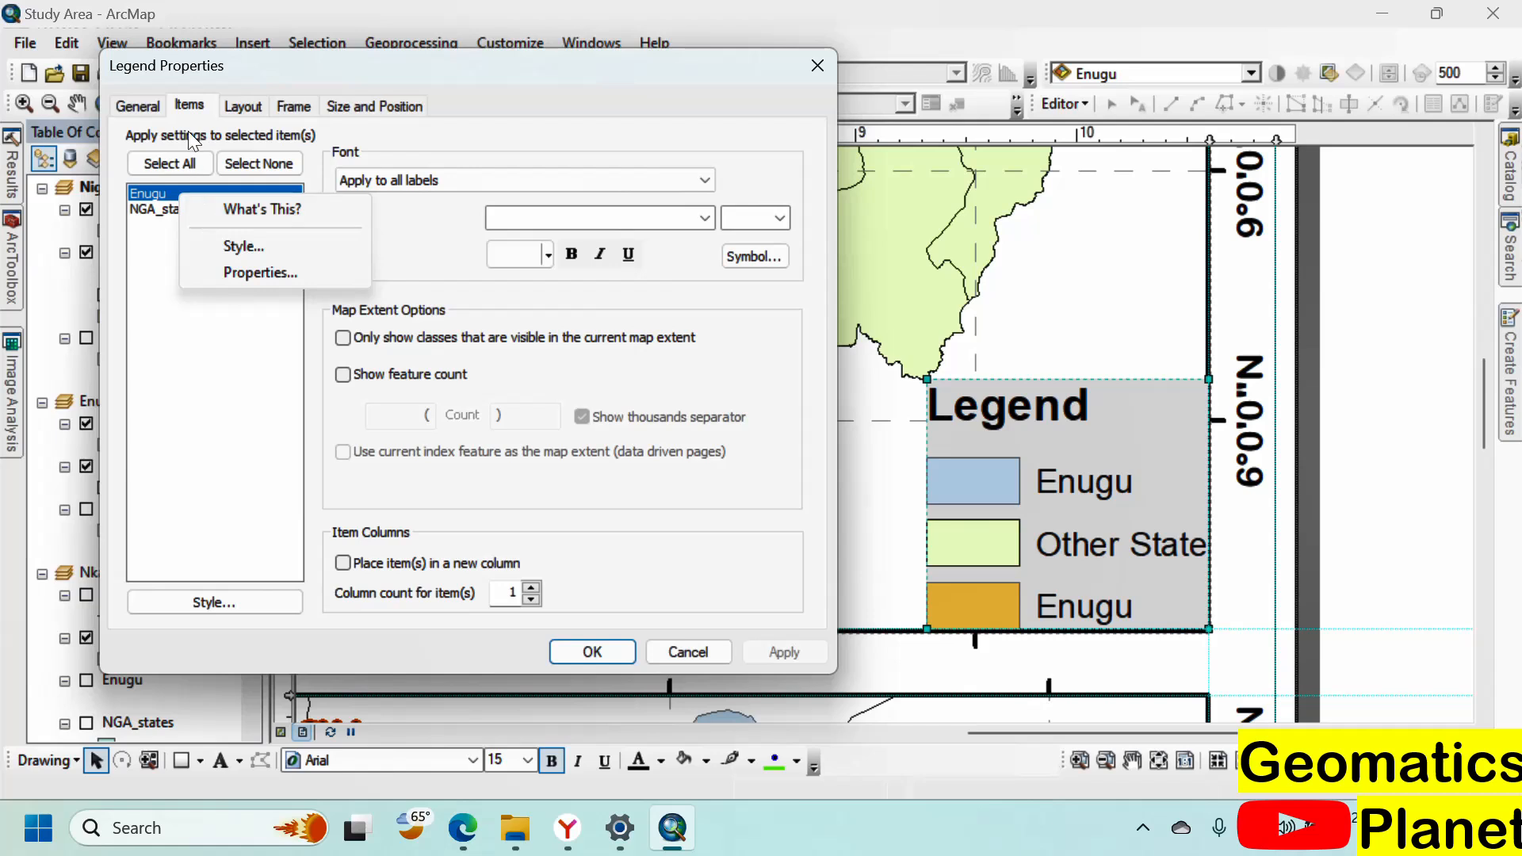
{"action": "left_click", "coordinate": [174, 106]}
{"action": "left_click", "coordinate": [150, 106]}
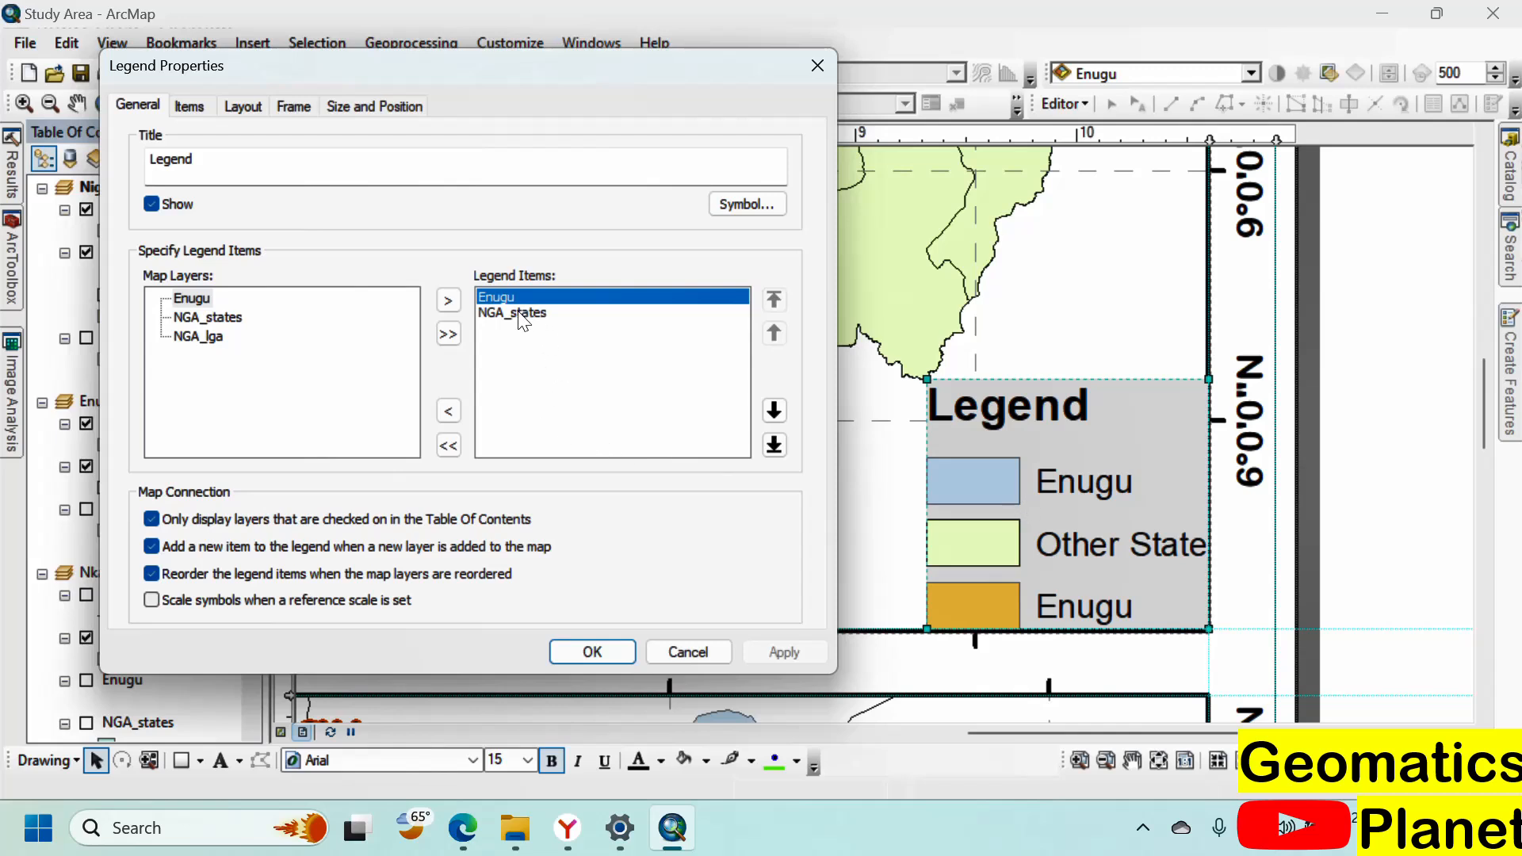
{"action": "left_click", "coordinate": [449, 411]}
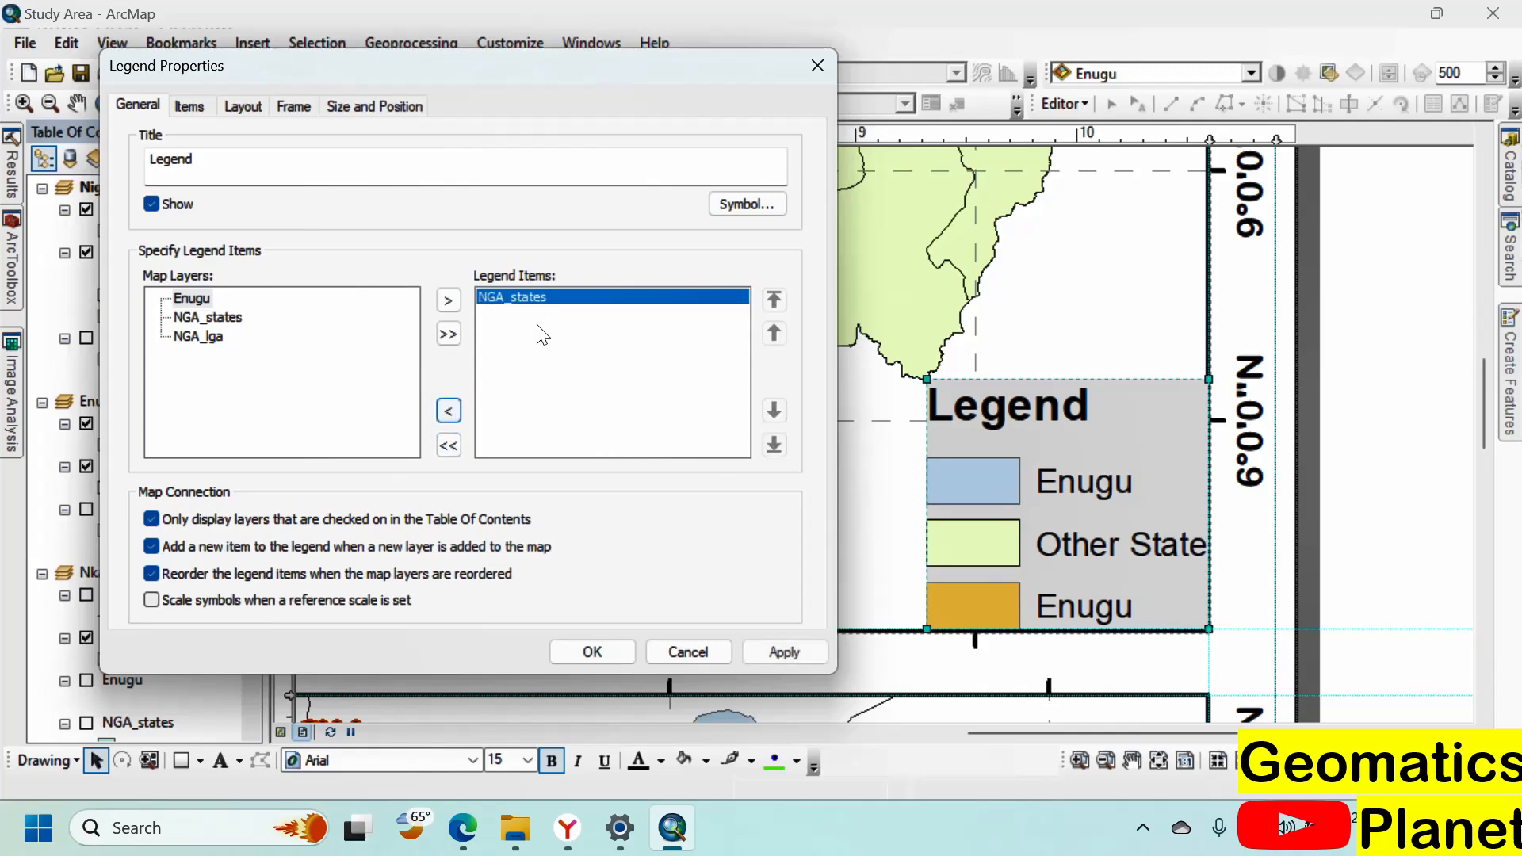
{"action": "left_click", "coordinate": [767, 653]}
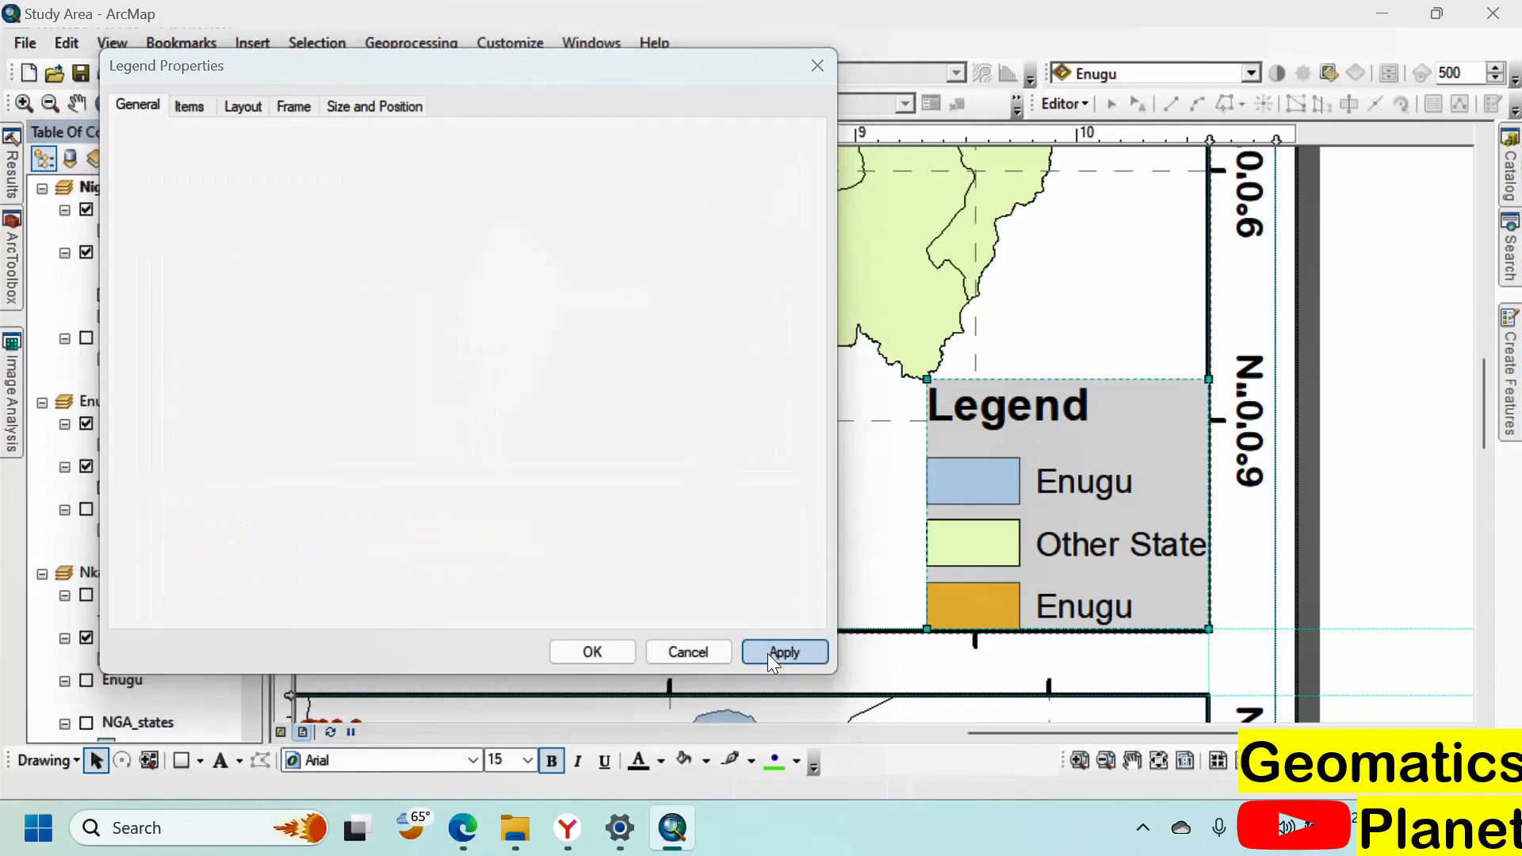
{"action": "left_click", "coordinate": [631, 646]}
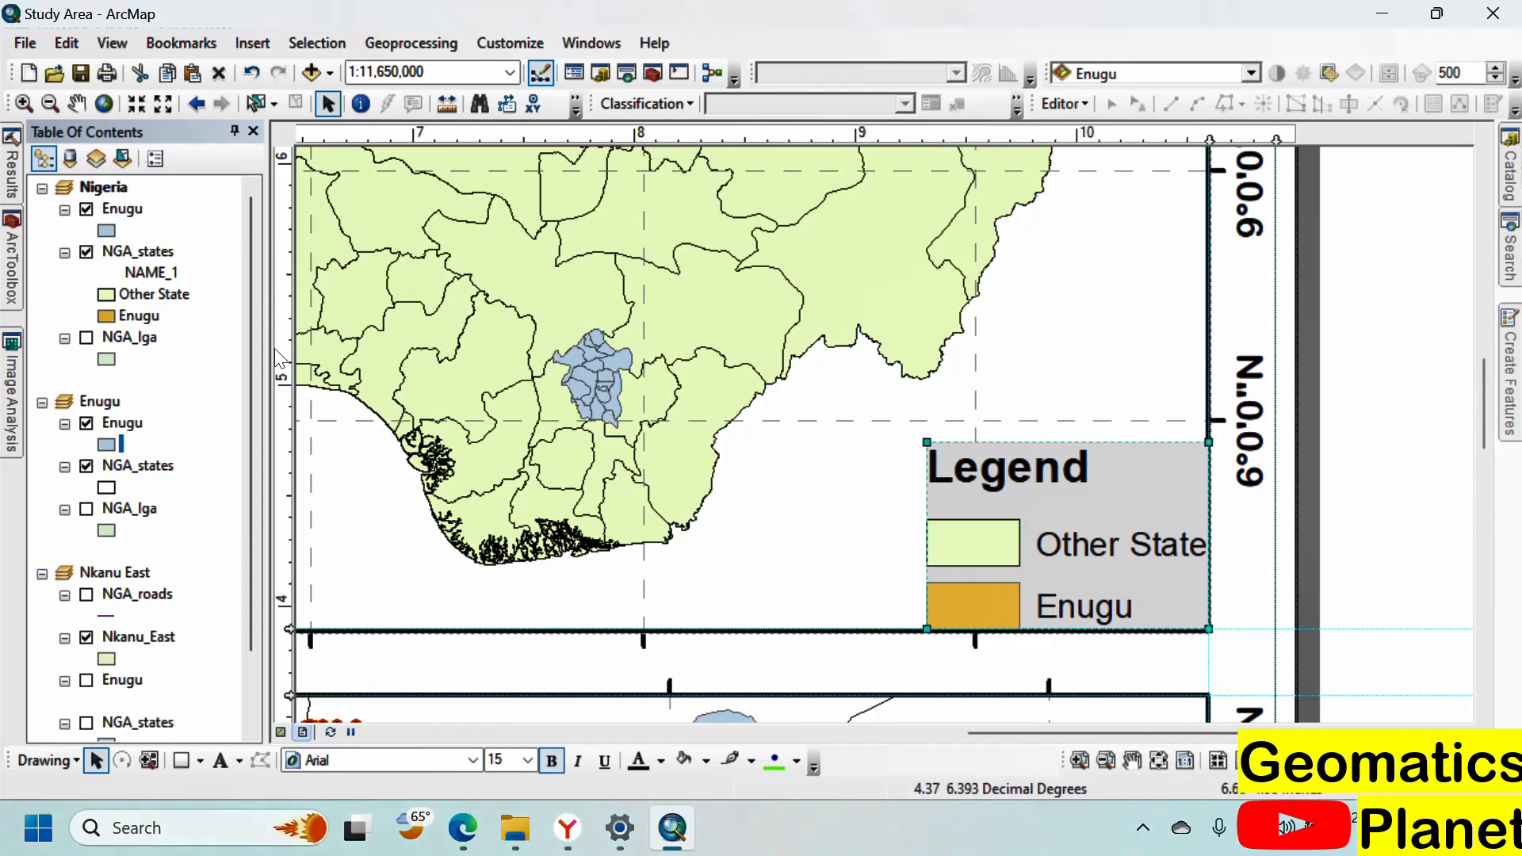
{"action": "right_click", "coordinate": [135, 249]}
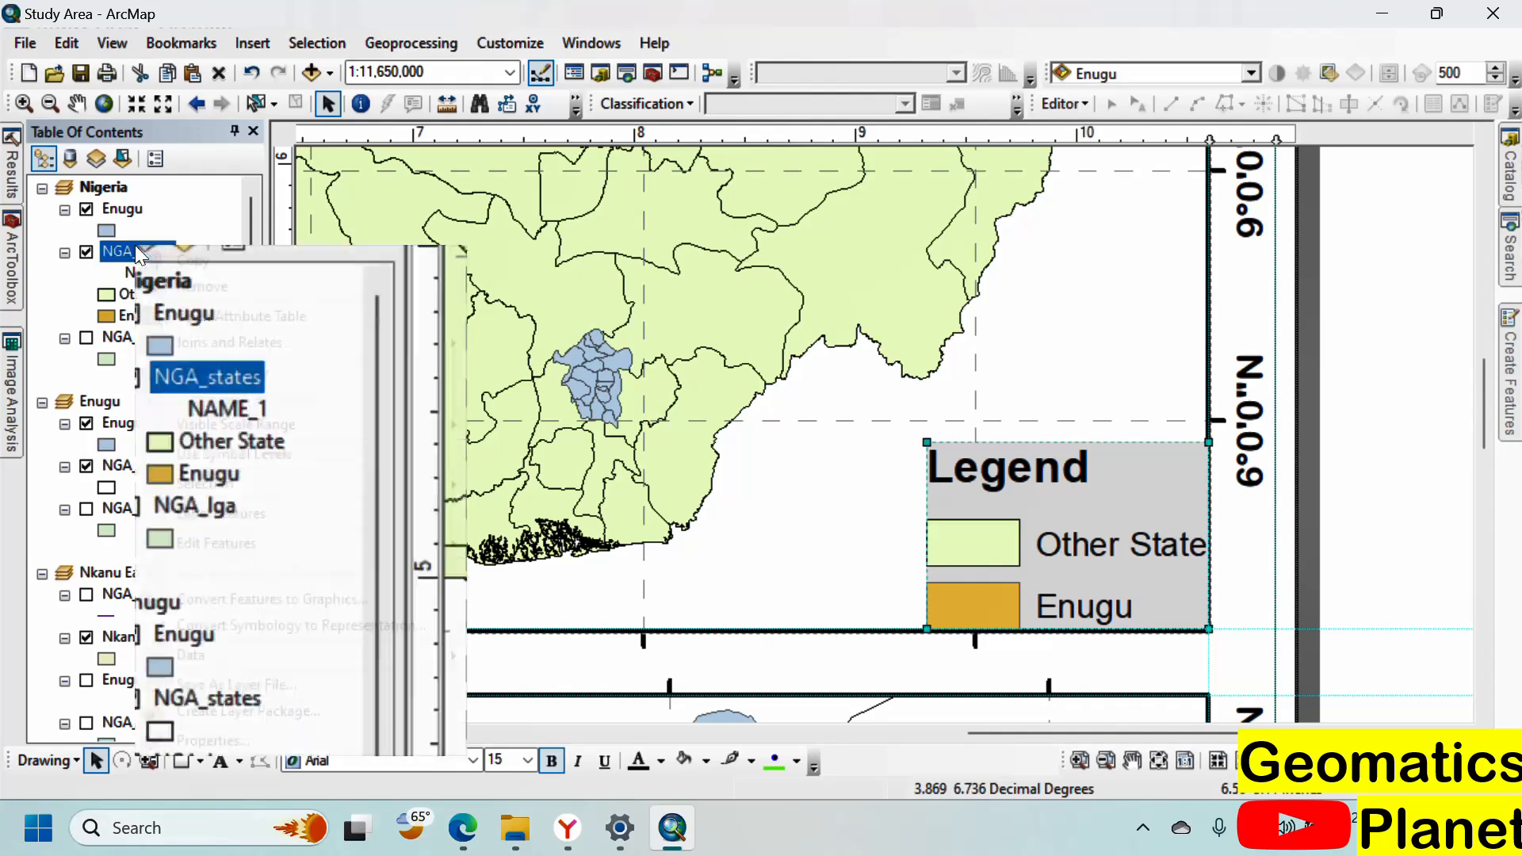
{"action": "left_click", "coordinate": [281, 745]}
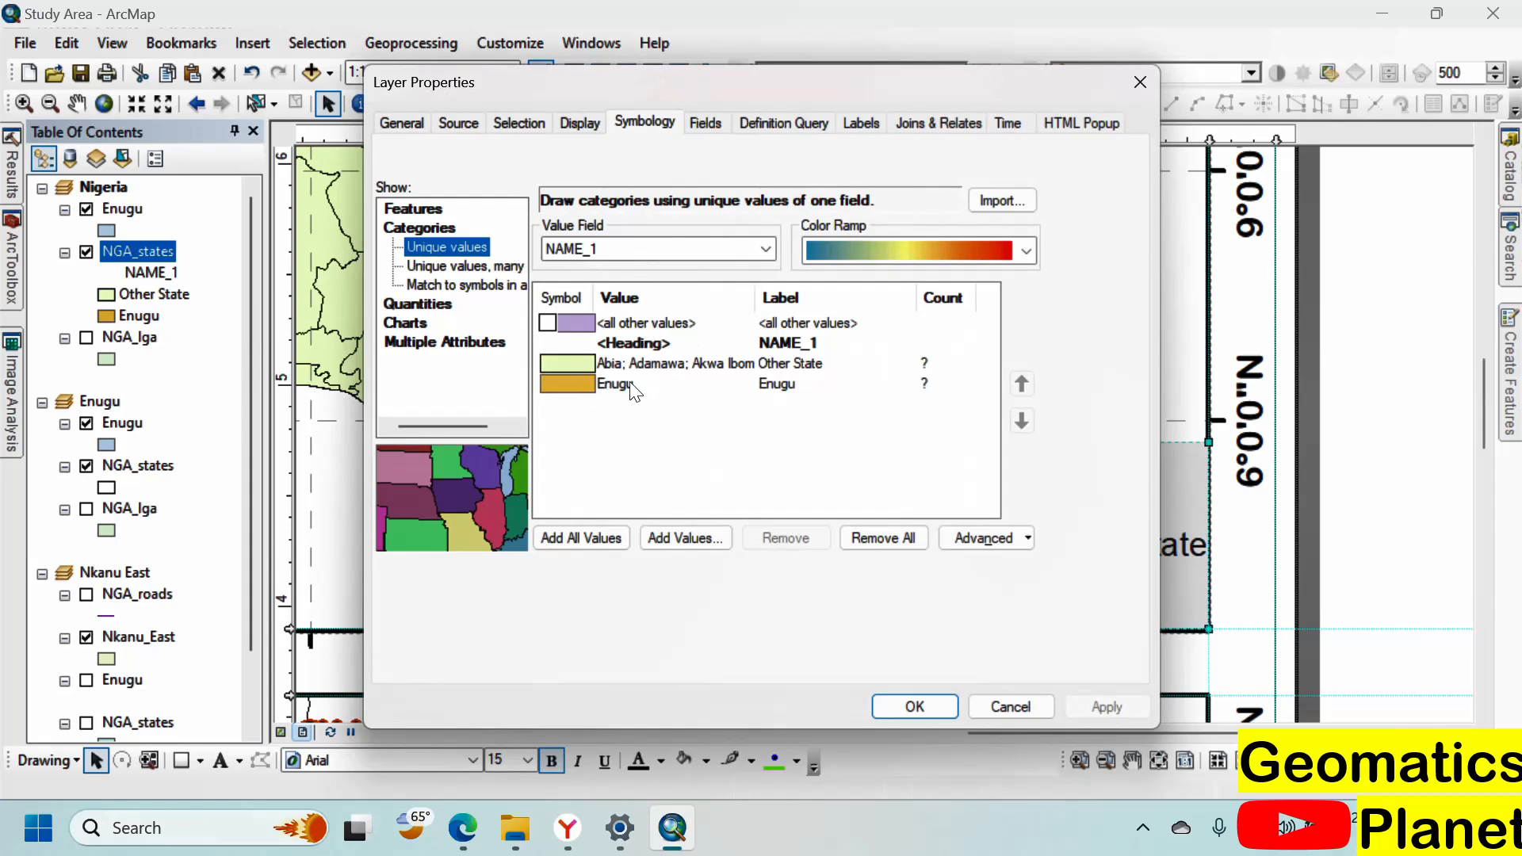
{"action": "left_click", "coordinate": [575, 387]}
{"action": "left_click", "coordinate": [1015, 199]}
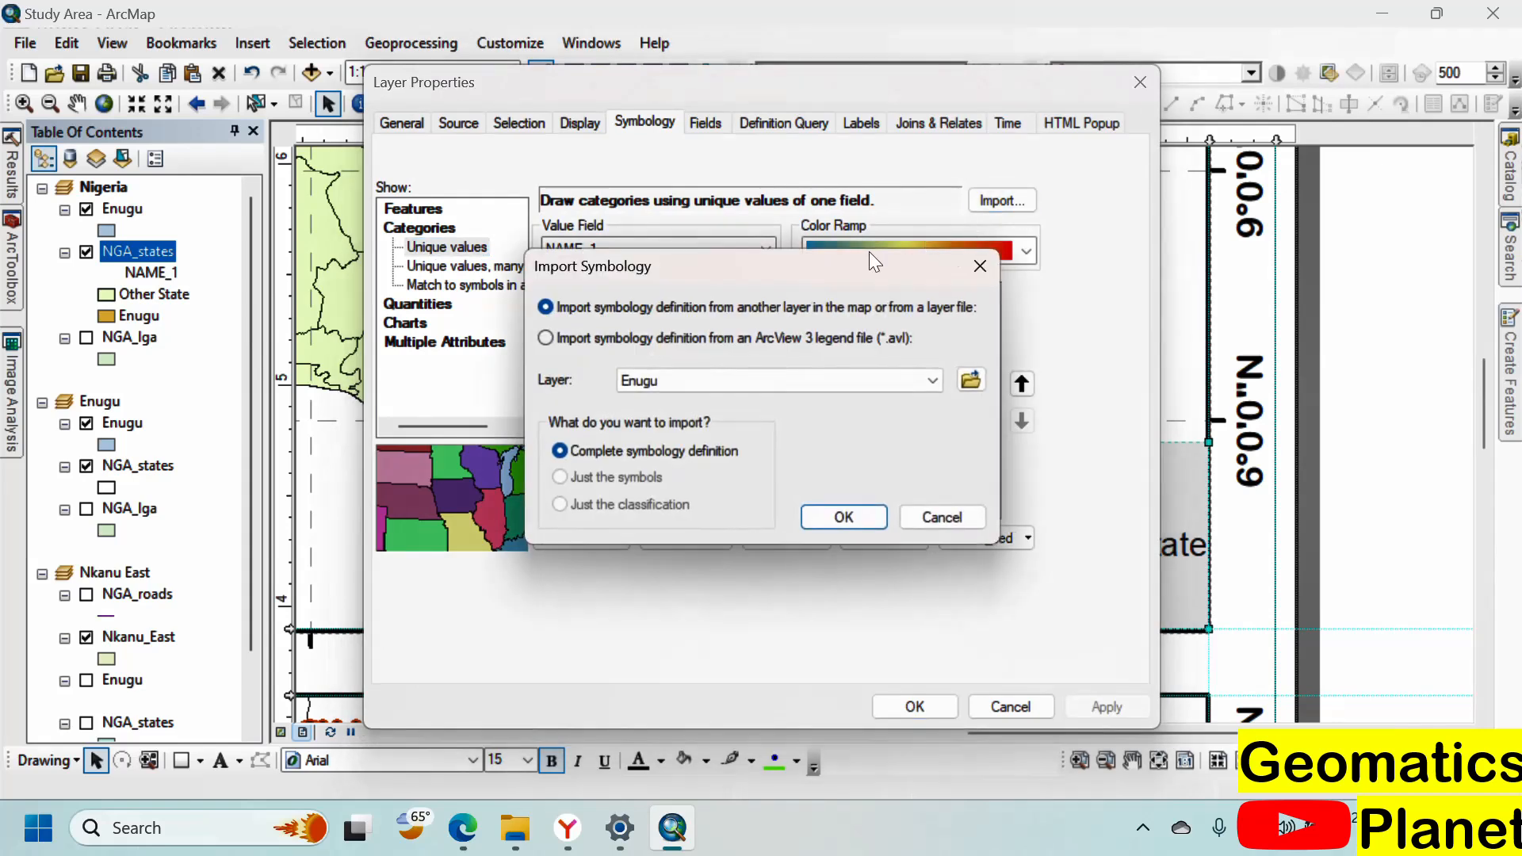
{"action": "left_click", "coordinate": [831, 517]}
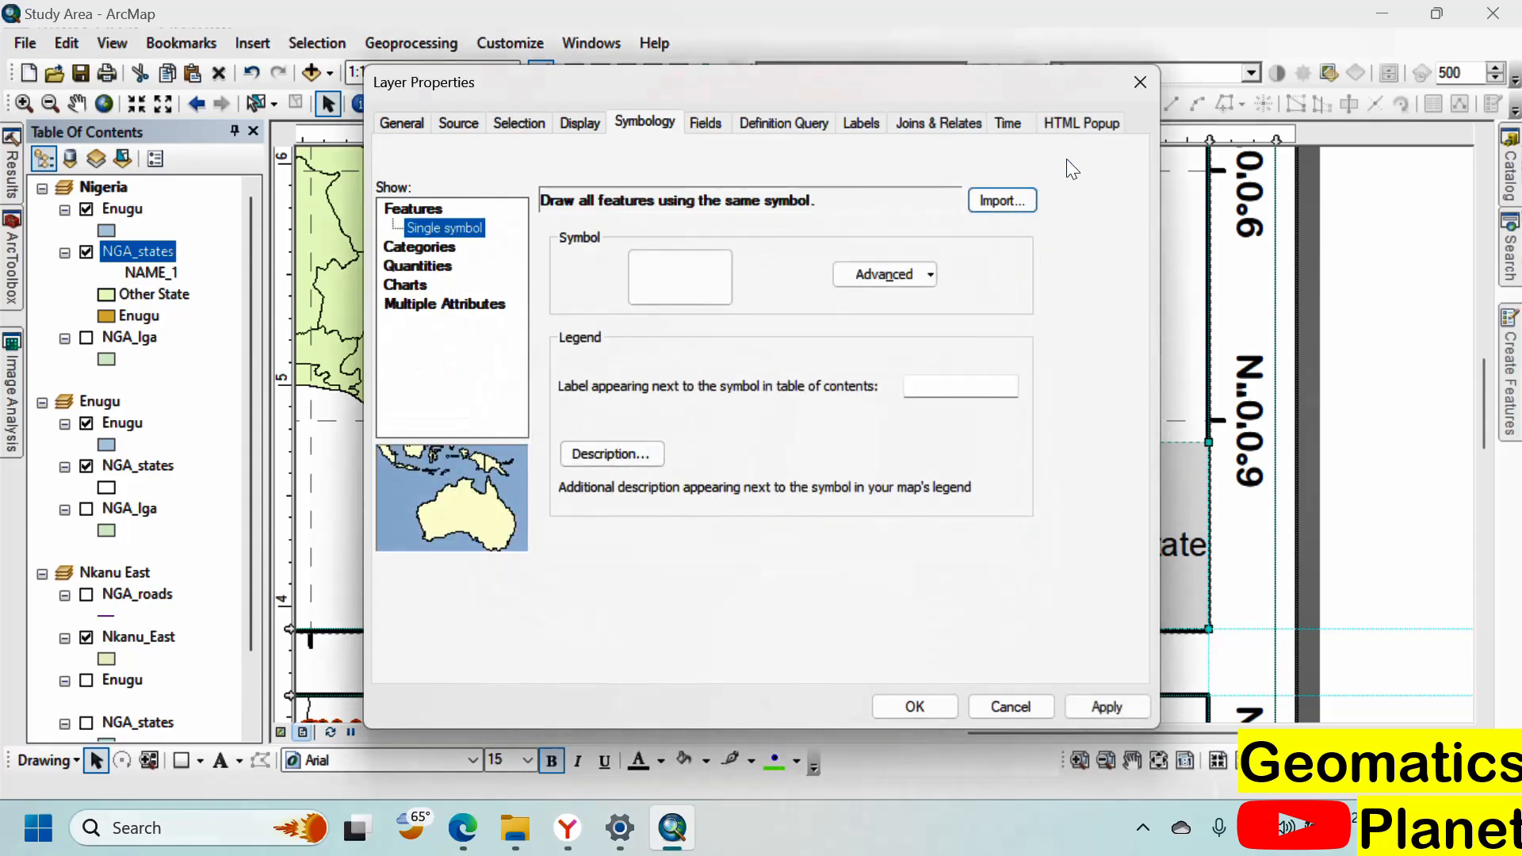
{"action": "left_click", "coordinate": [1011, 706]}
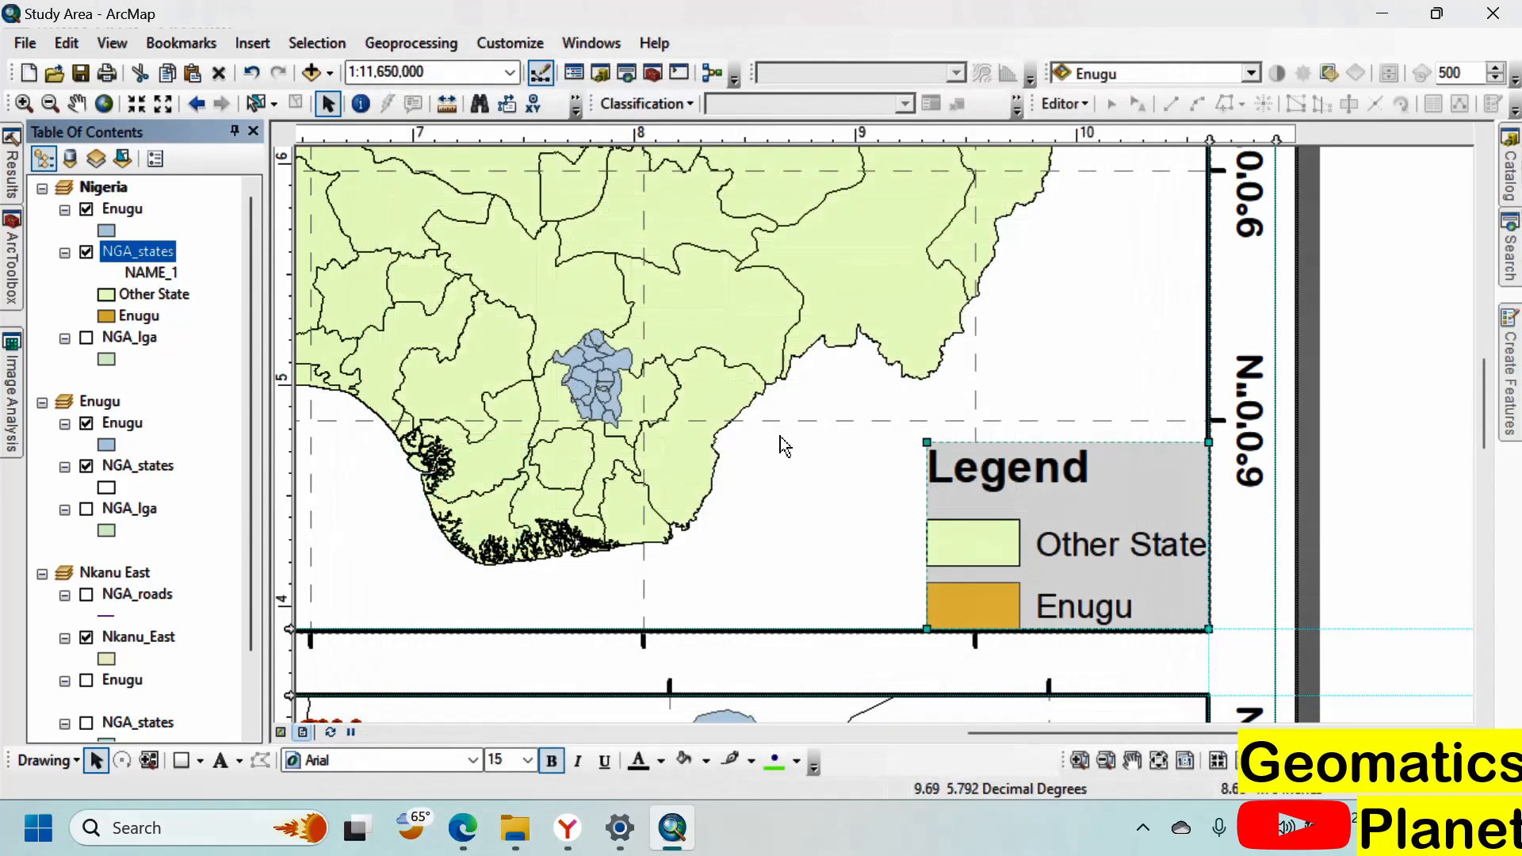
Step: Change the symbol of the Enugu class in the Nigeria frame's NGA_states layer to the light Blue preset with black outline
{"action": "double_click", "coordinate": [106, 317]}
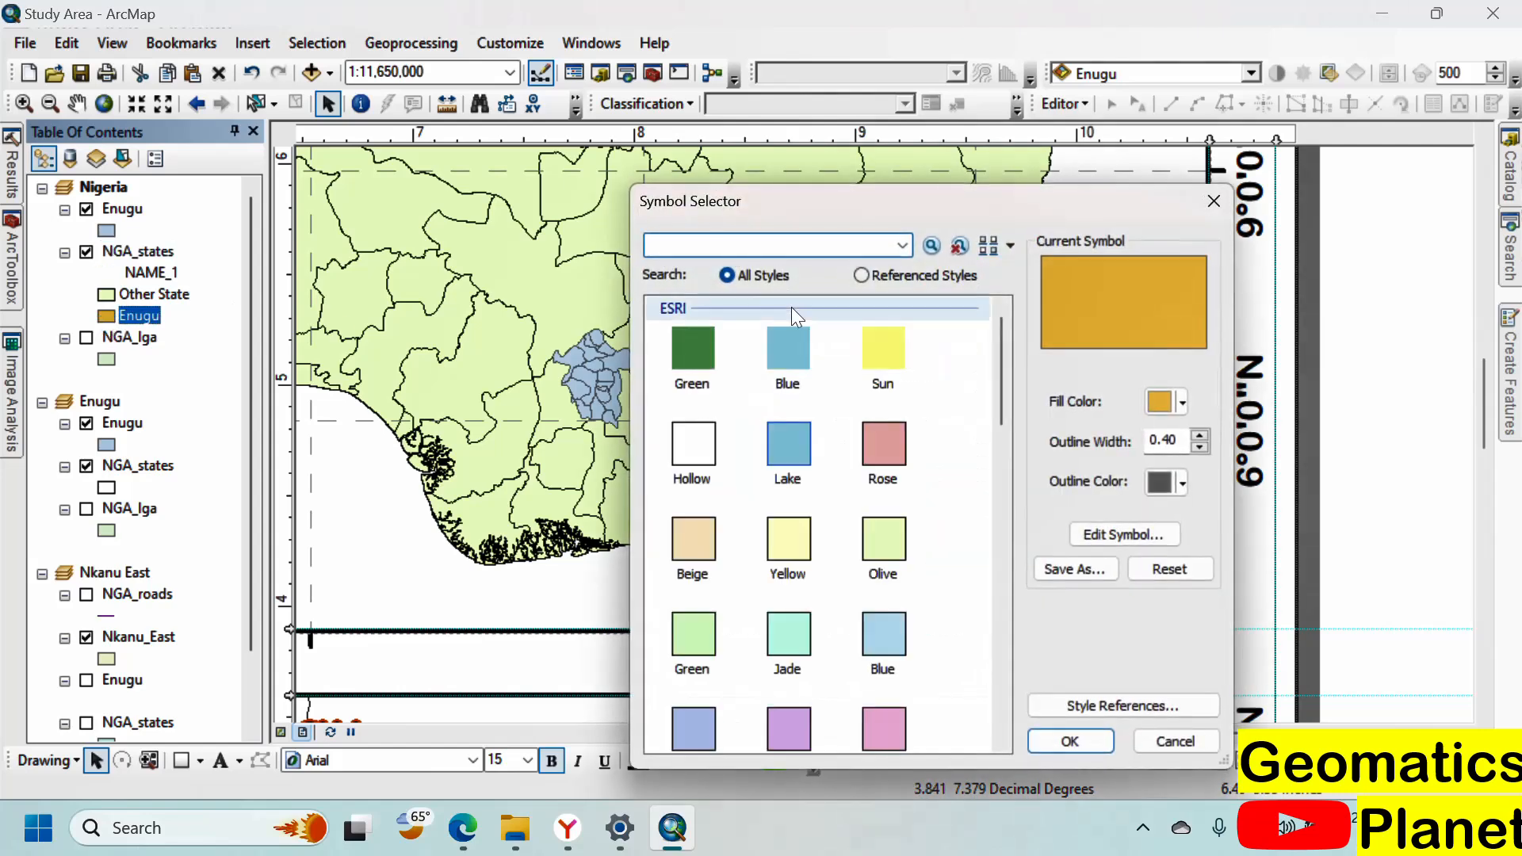
{"action": "left_click", "coordinate": [883, 633]}
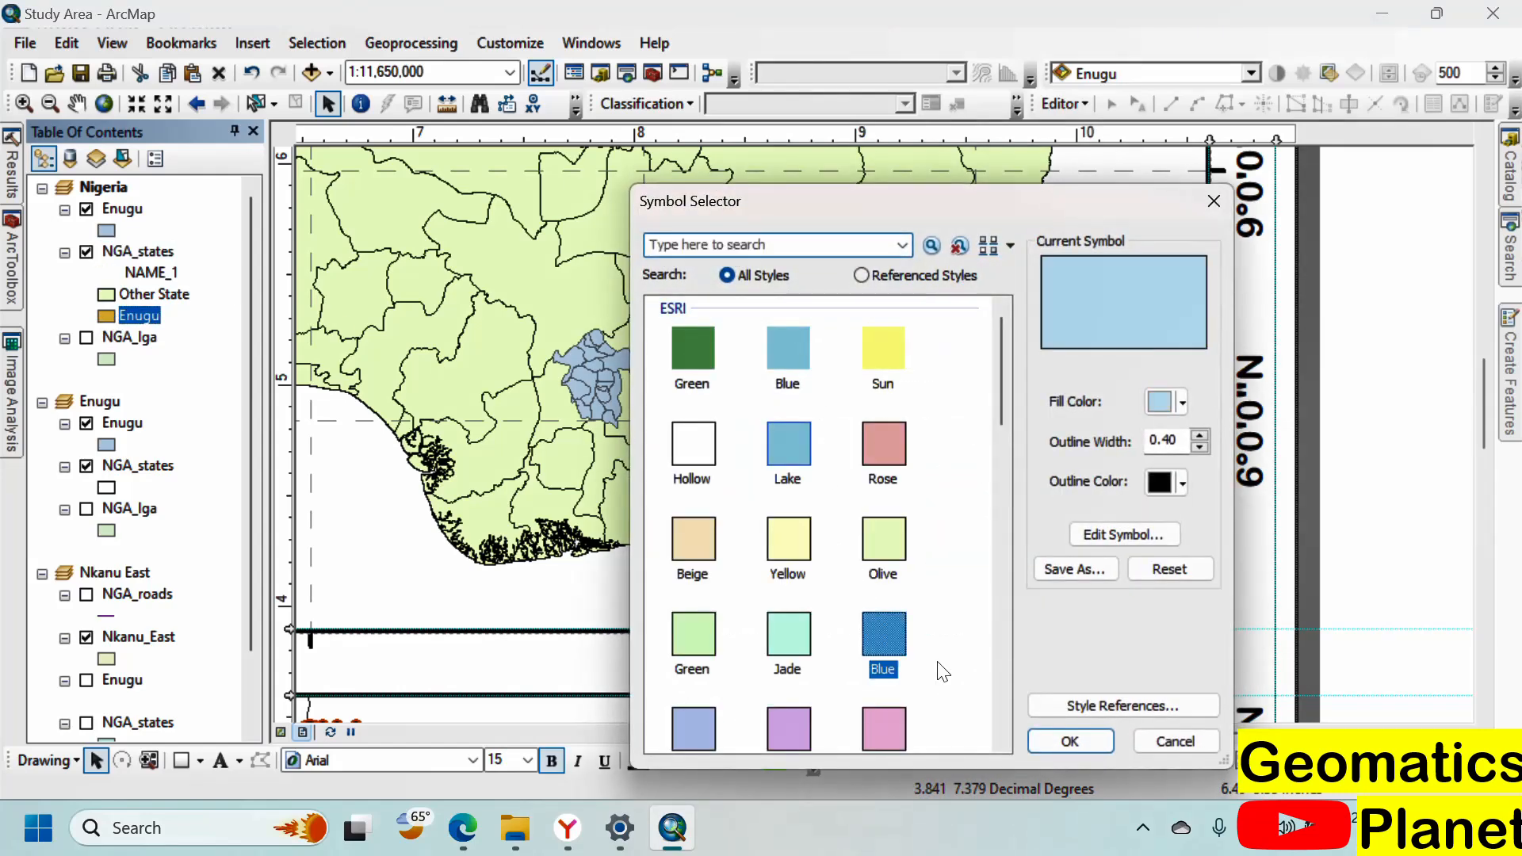
{"action": "left_click", "coordinate": [1049, 745]}
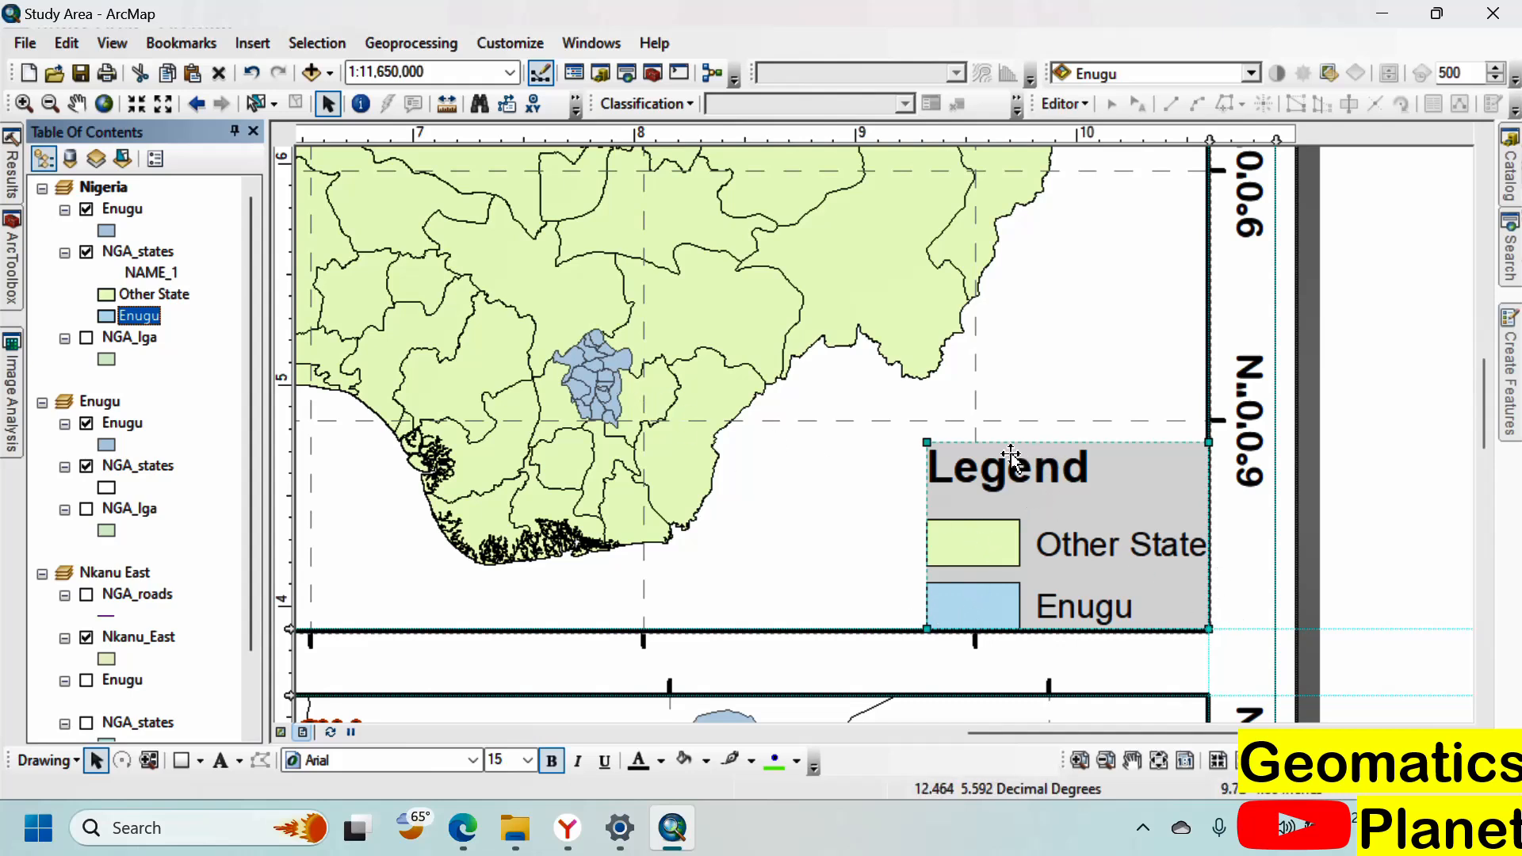
Step: Set the text case of the Nigeria legend's title to All Caps
{"action": "right_click", "coordinate": [1035, 505]}
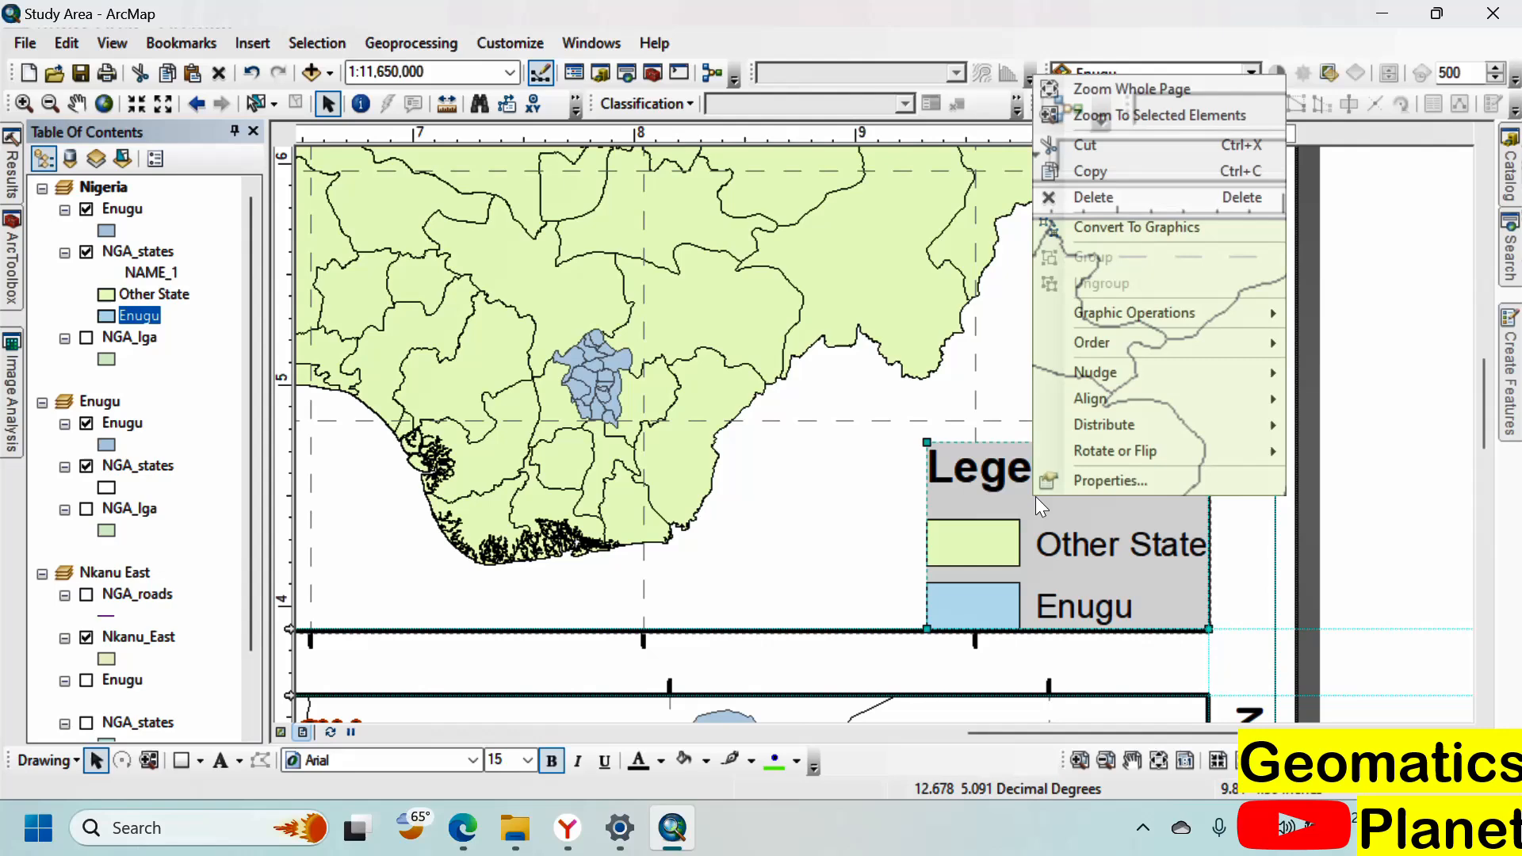
{"action": "left_click", "coordinate": [1142, 483]}
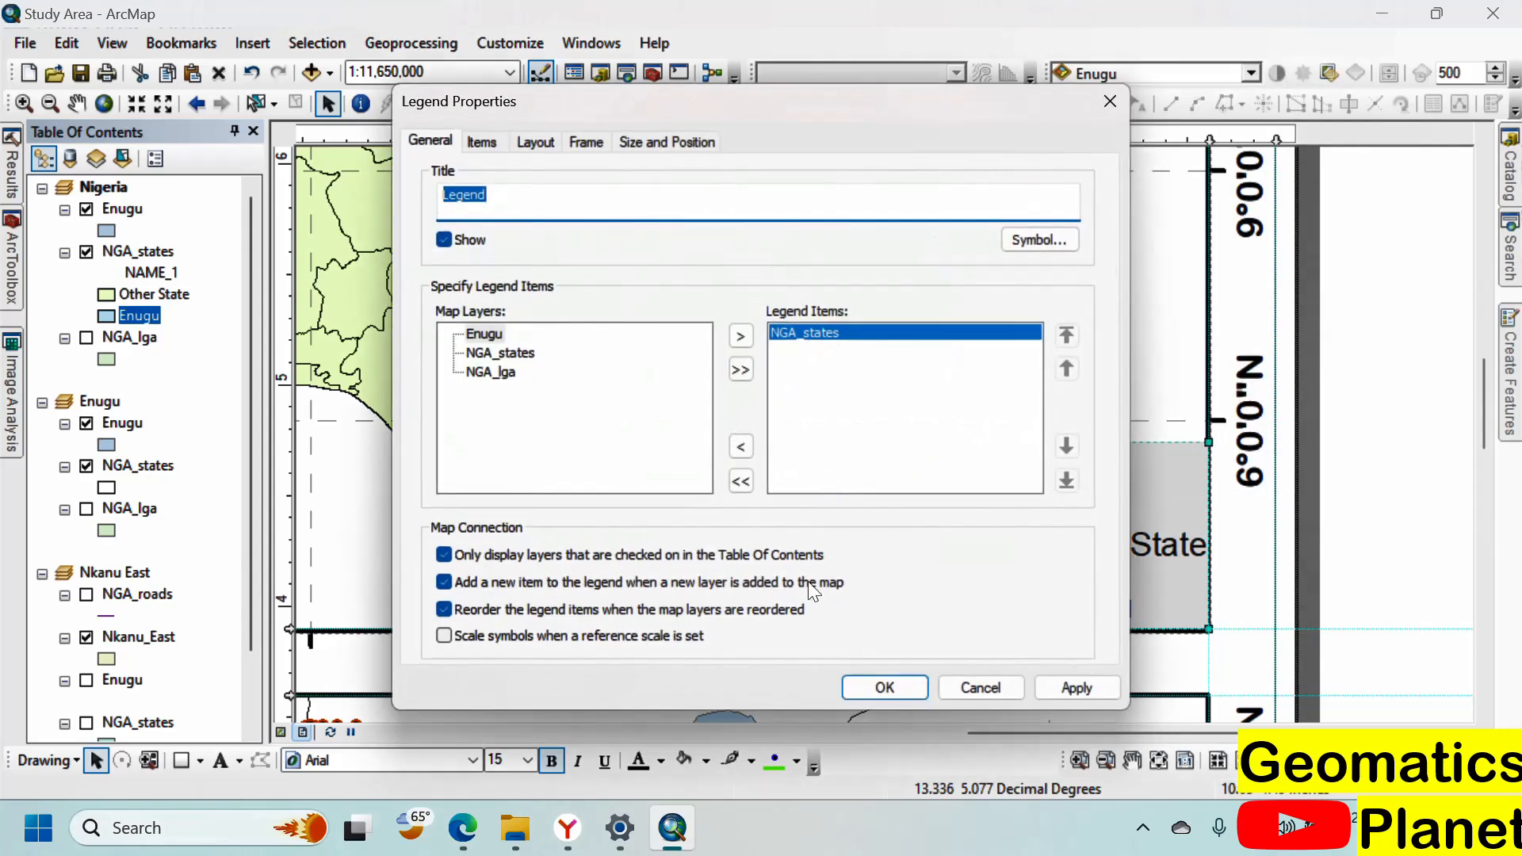
{"action": "left_click", "coordinate": [542, 143]}
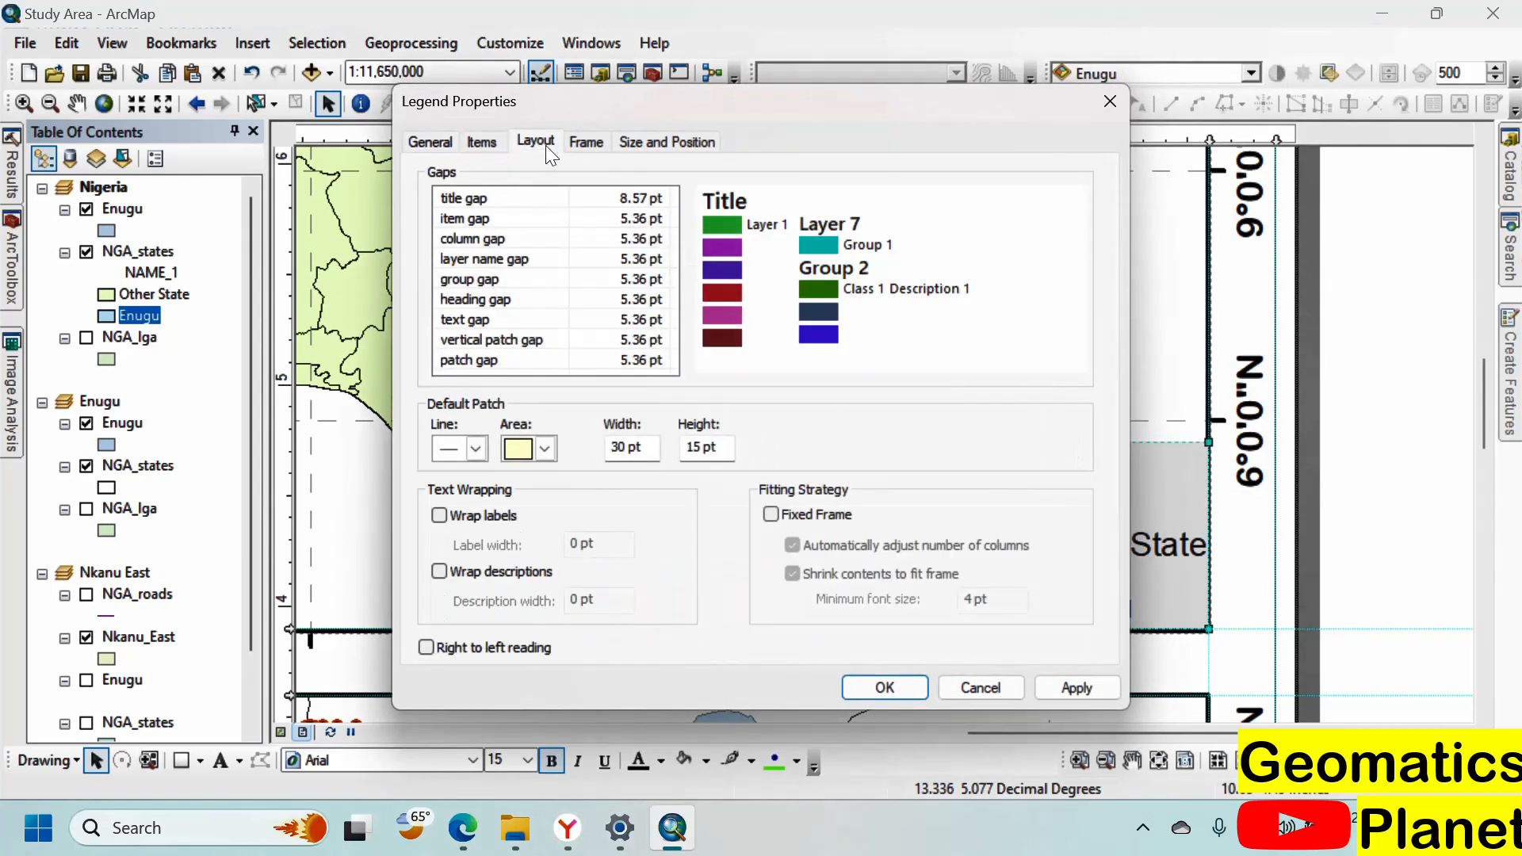
{"action": "left_click", "coordinate": [496, 142]}
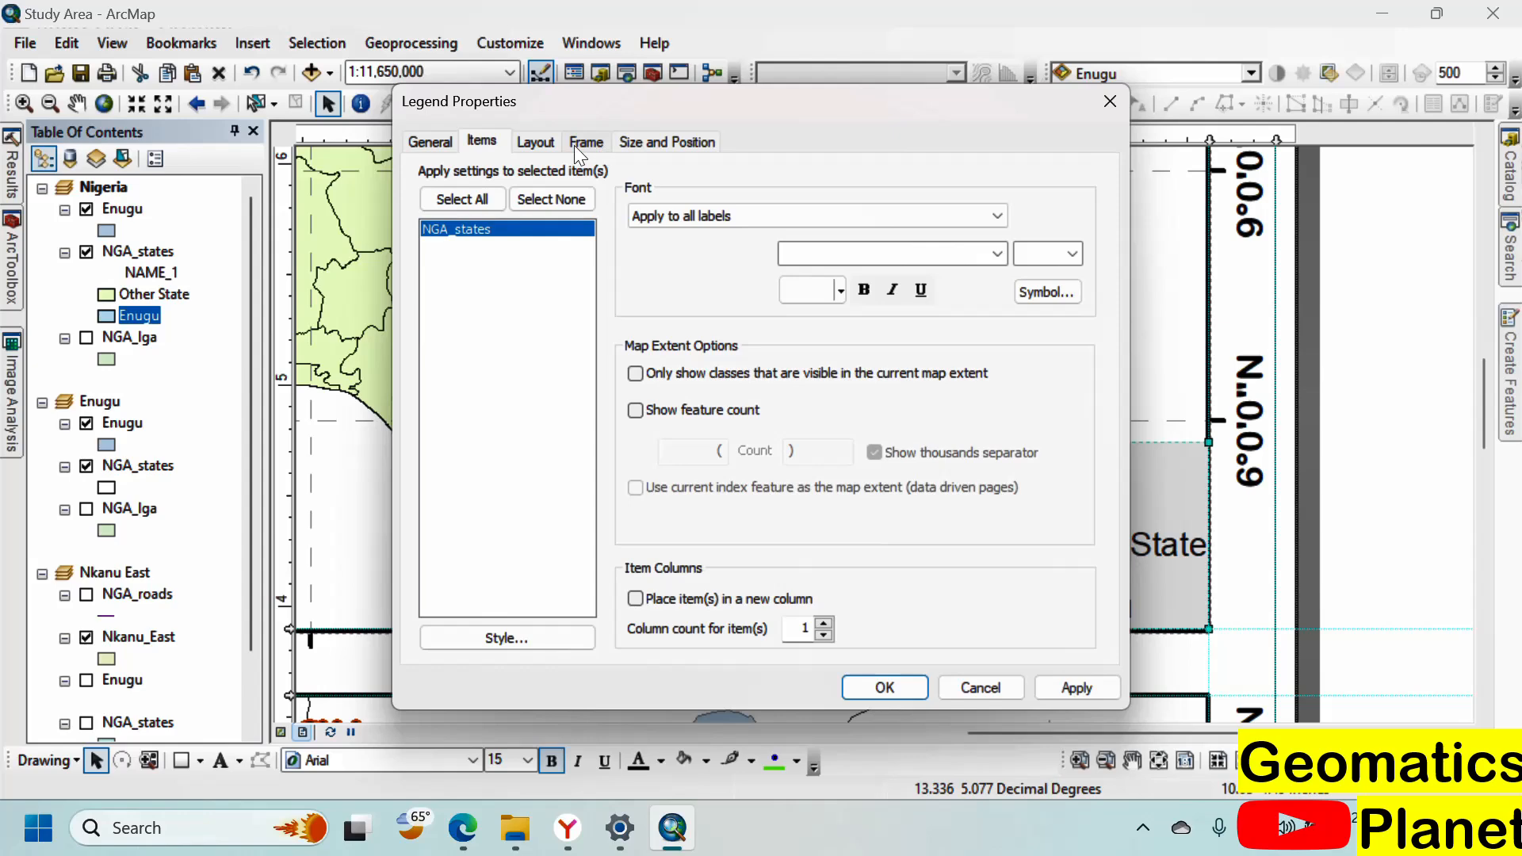
{"action": "left_click", "coordinate": [1045, 291]}
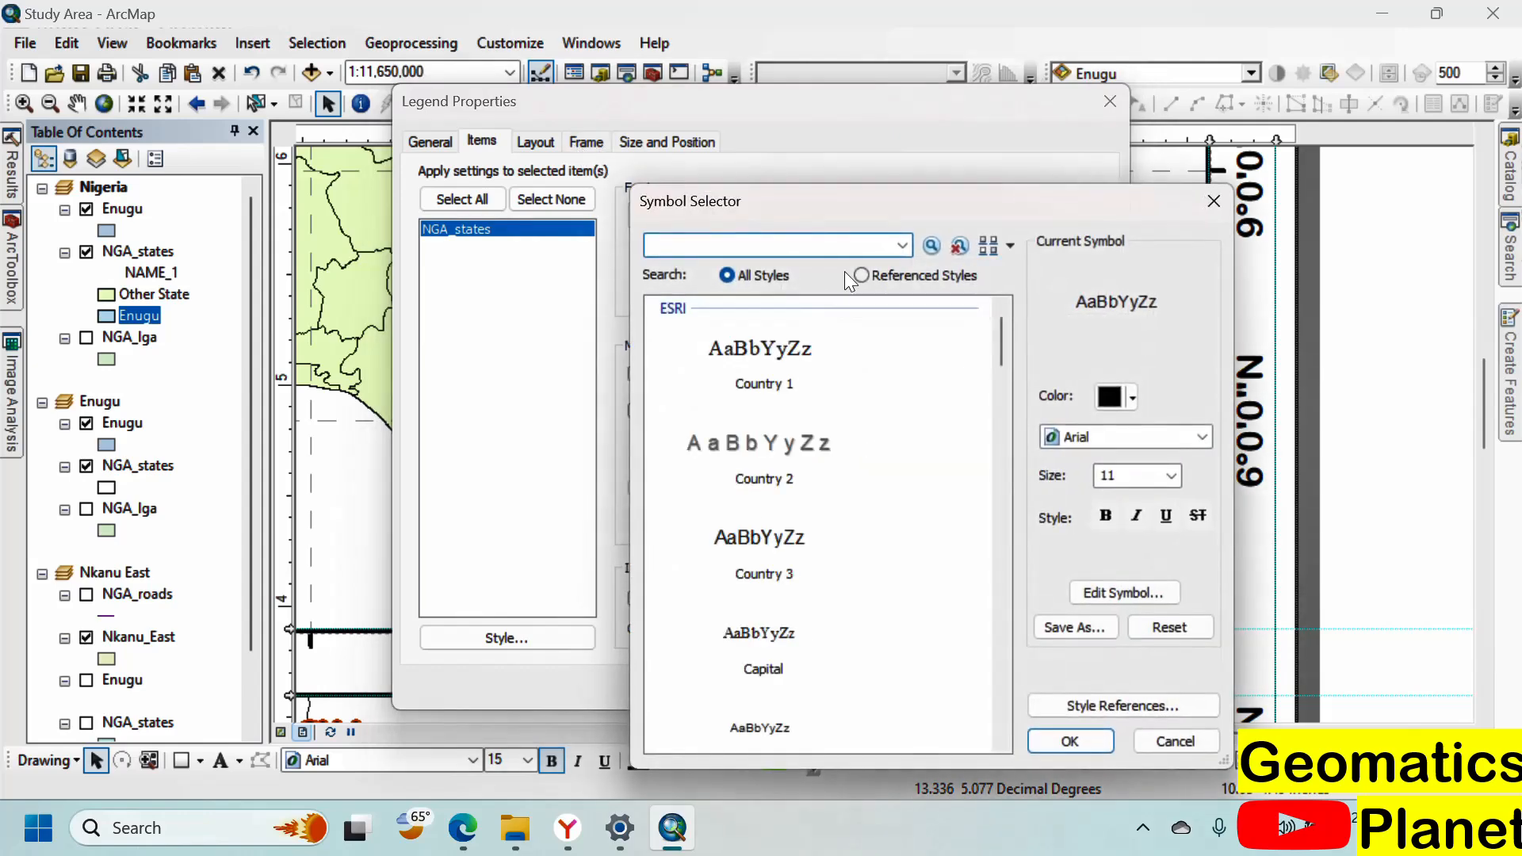
{"action": "left_click", "coordinate": [1214, 201]}
{"action": "left_click", "coordinate": [430, 141]}
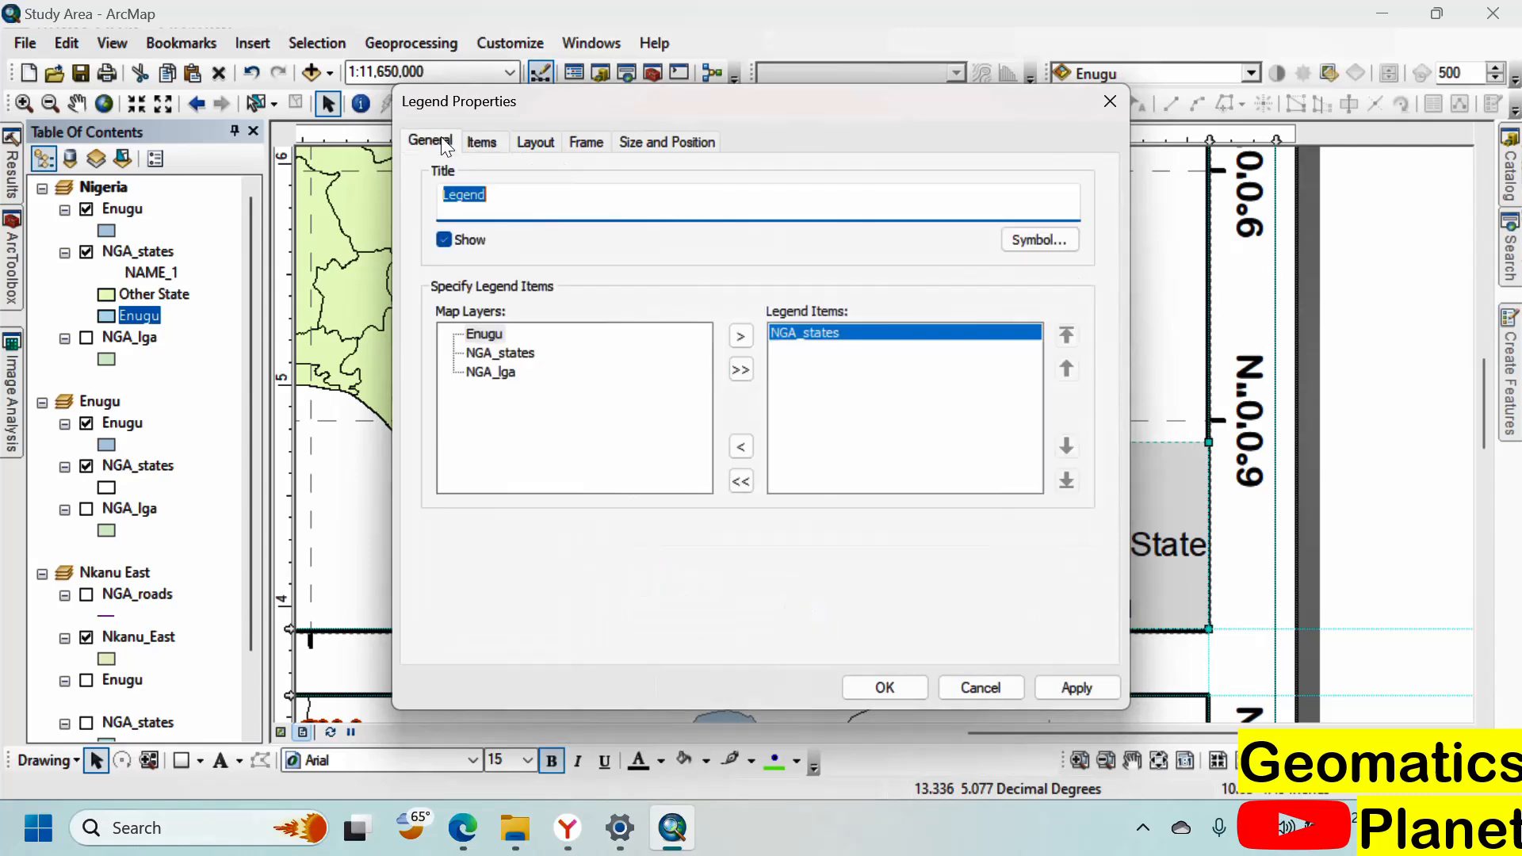
{"action": "left_click", "coordinate": [1039, 240]}
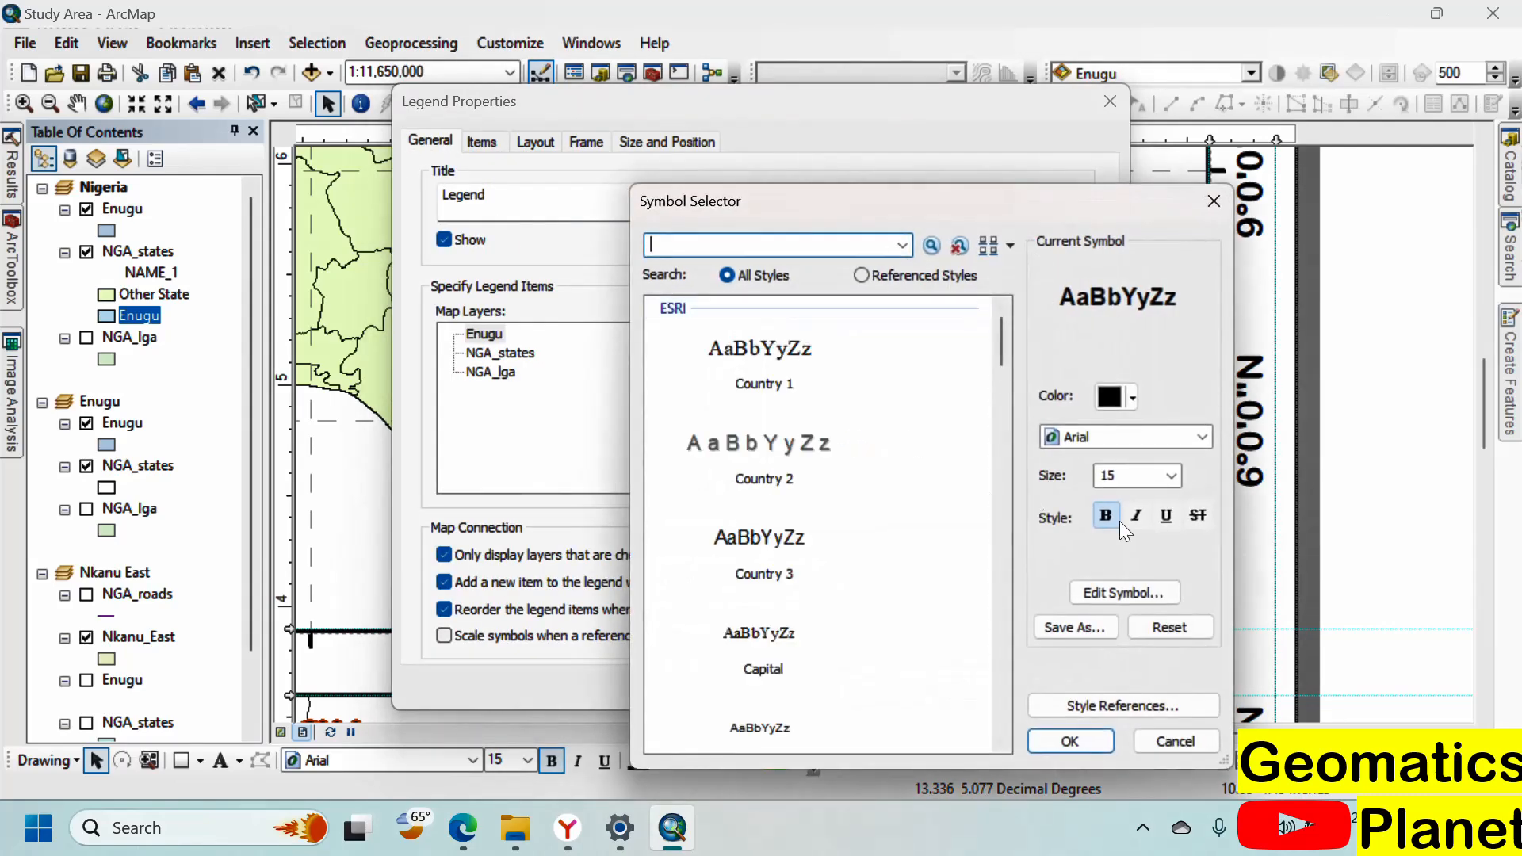
{"action": "left_click", "coordinate": [1145, 597]}
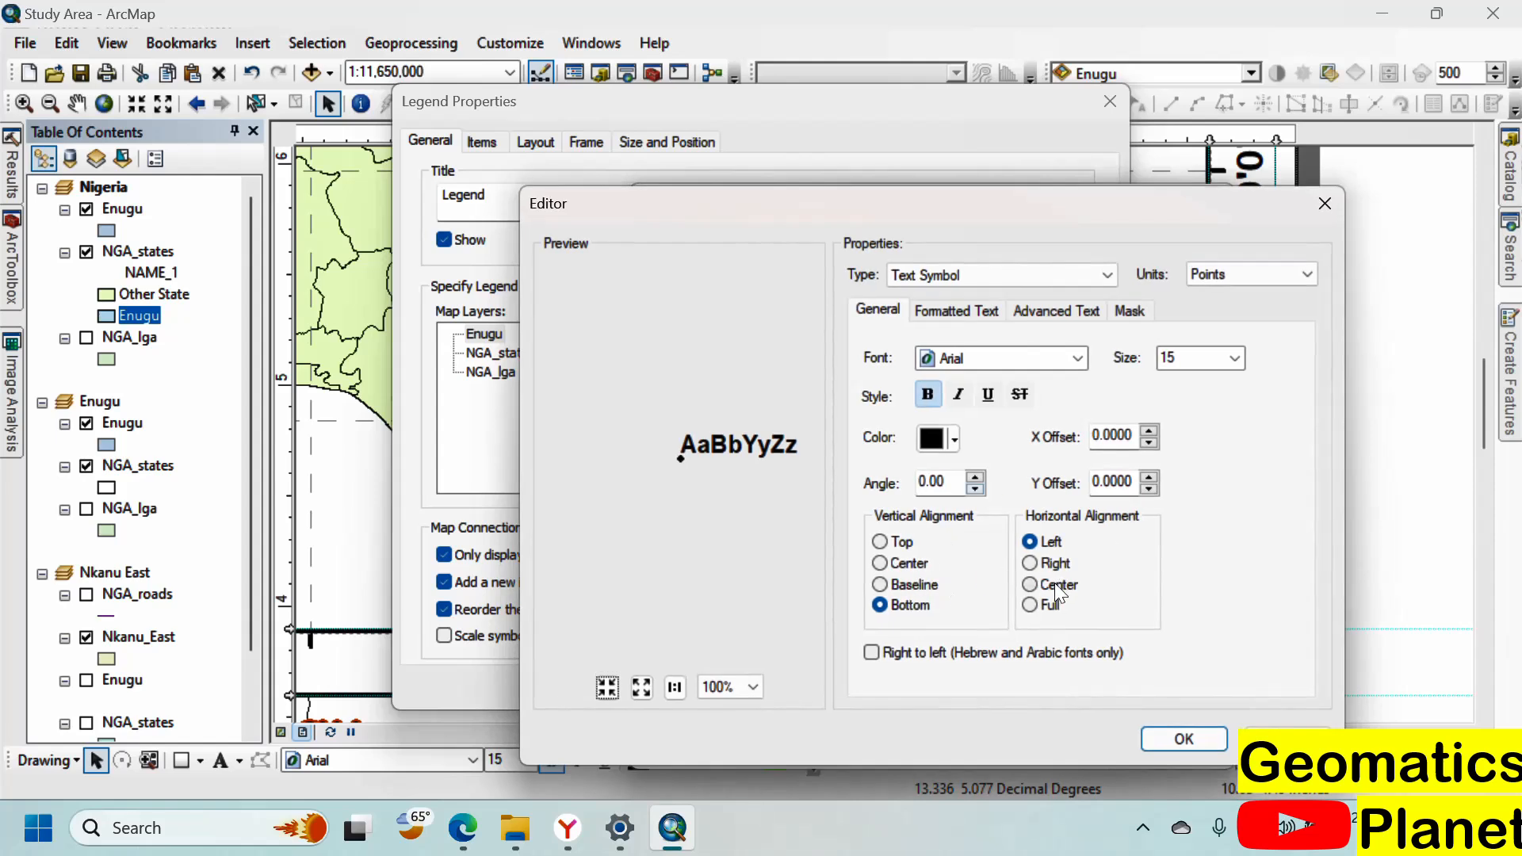
{"action": "left_click", "coordinate": [963, 321]}
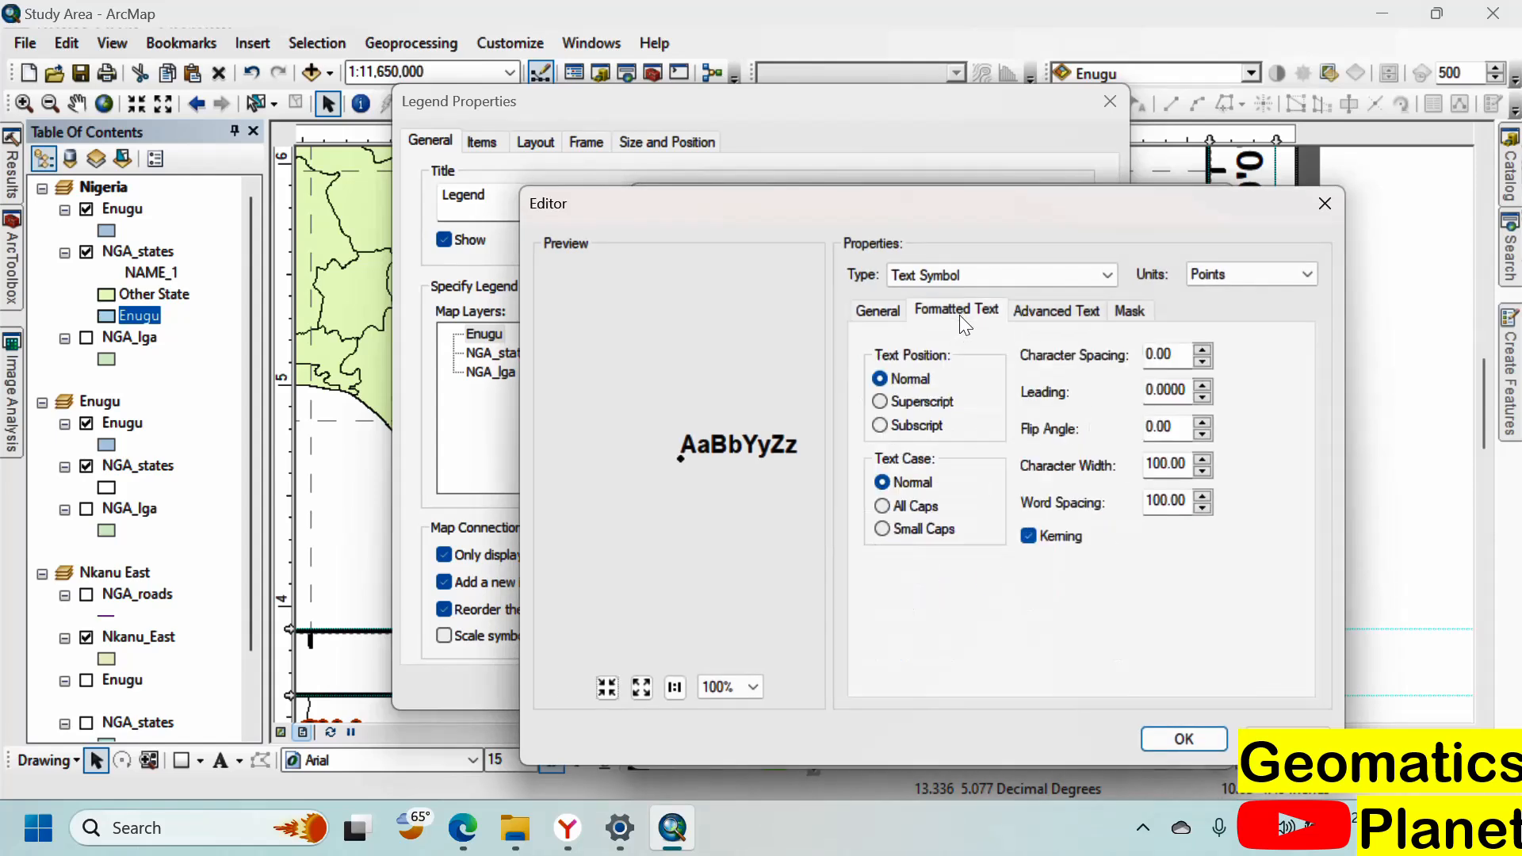
{"action": "left_click", "coordinate": [926, 509]}
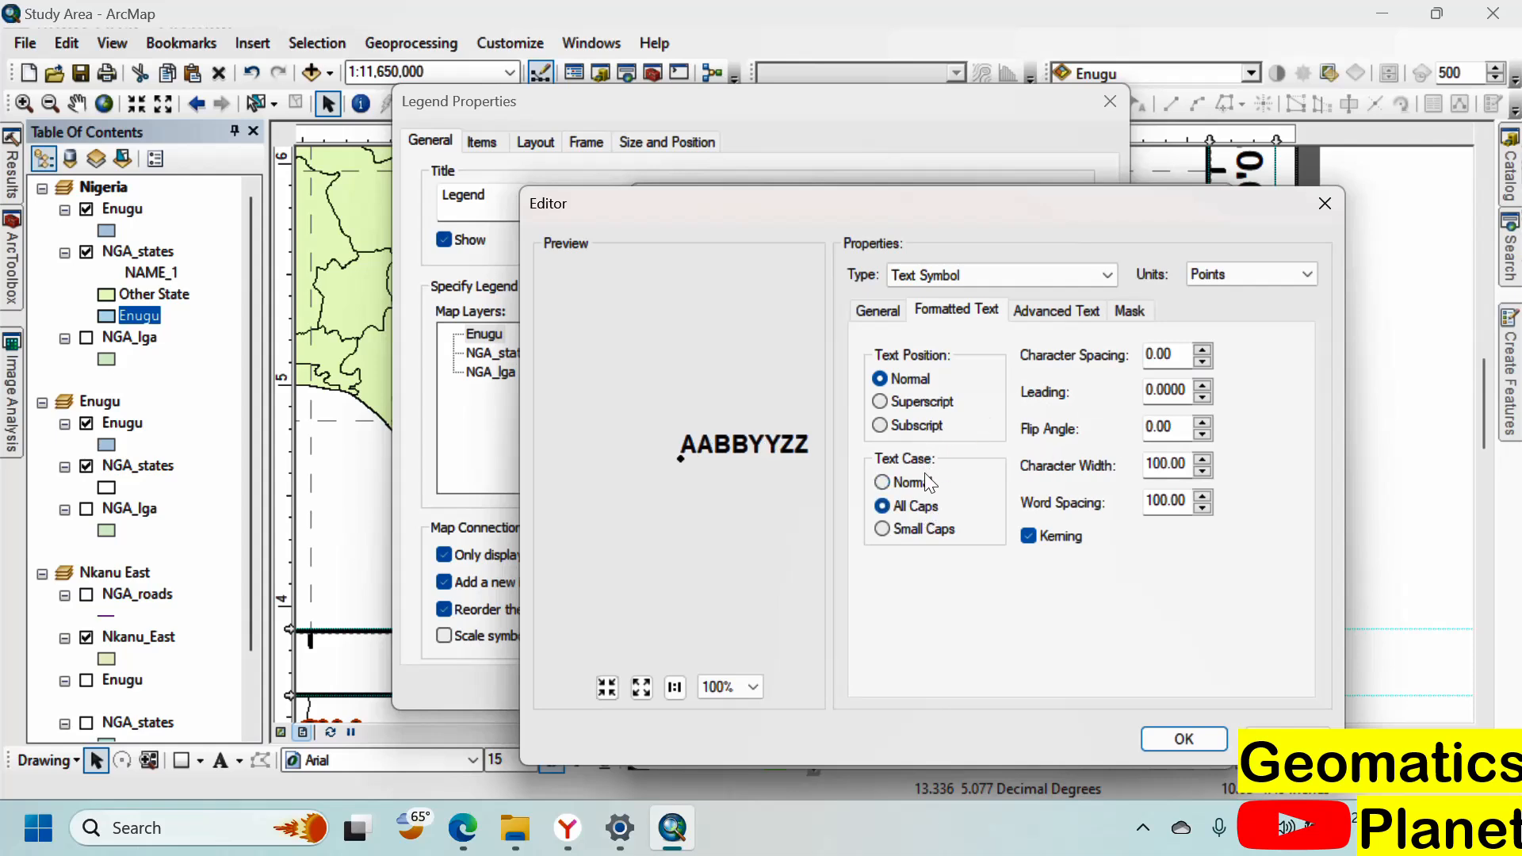
Step: Center the Nigeria legend's title horizontally, keep its vertical alignment at Bottom, and apply the title formatting
{"action": "left_click", "coordinate": [897, 310]}
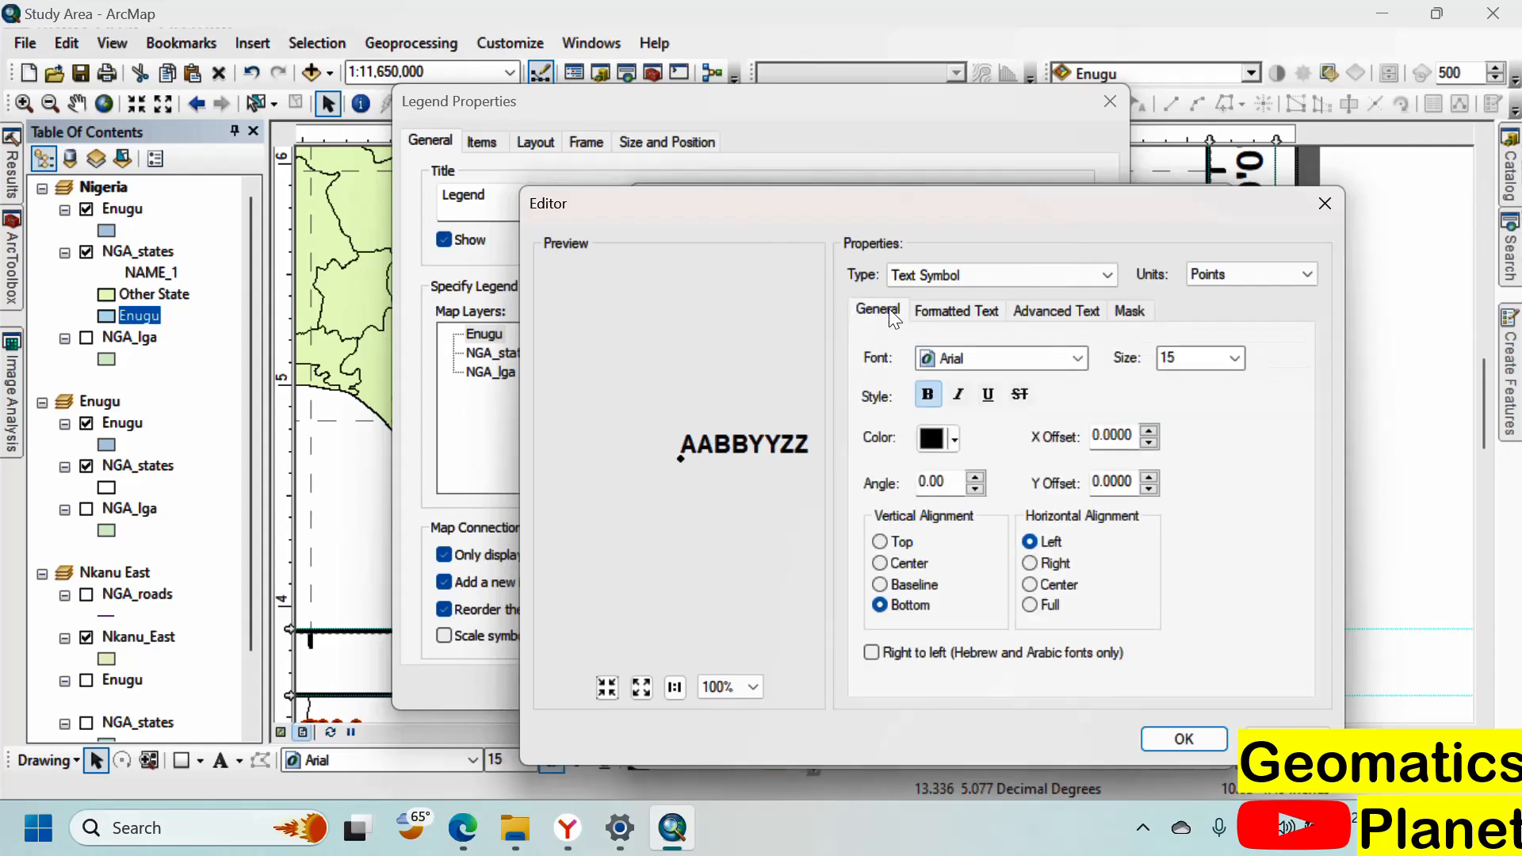
{"action": "left_click", "coordinate": [909, 564]}
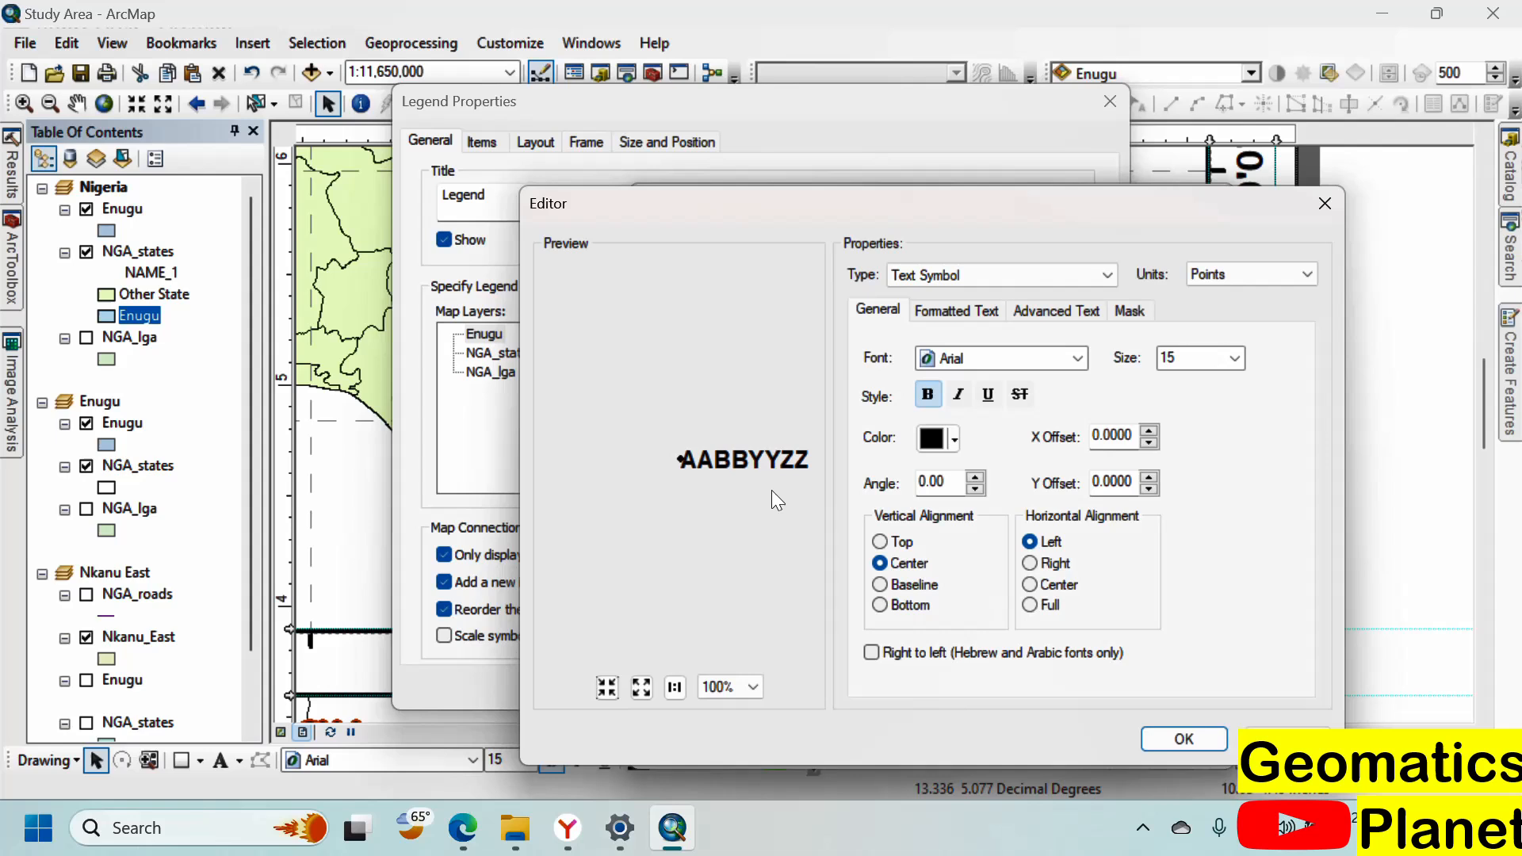
{"action": "left_click", "coordinate": [915, 547]}
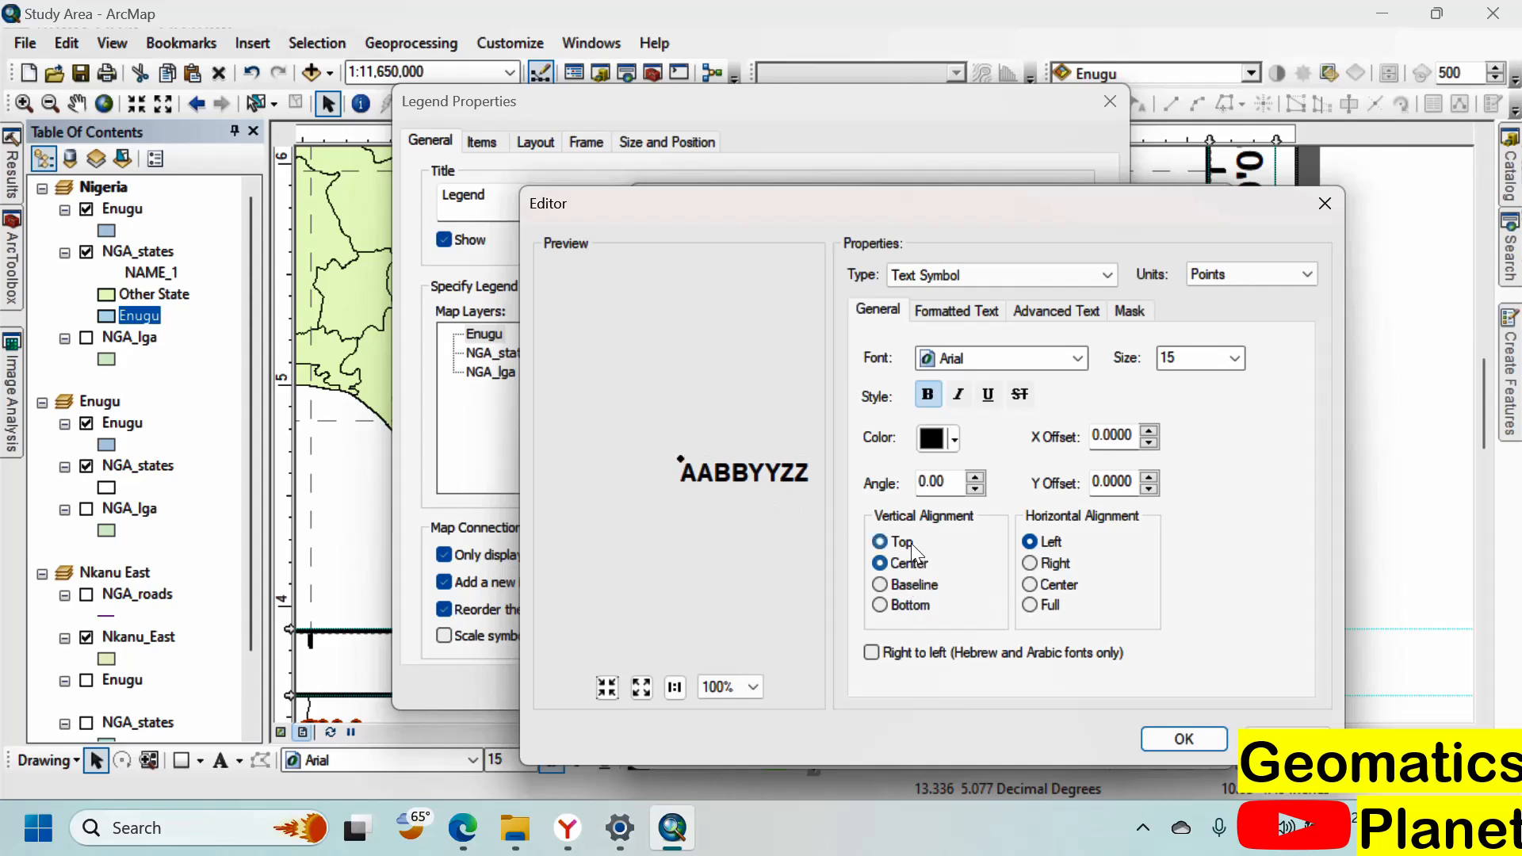
{"action": "left_click", "coordinate": [919, 608]}
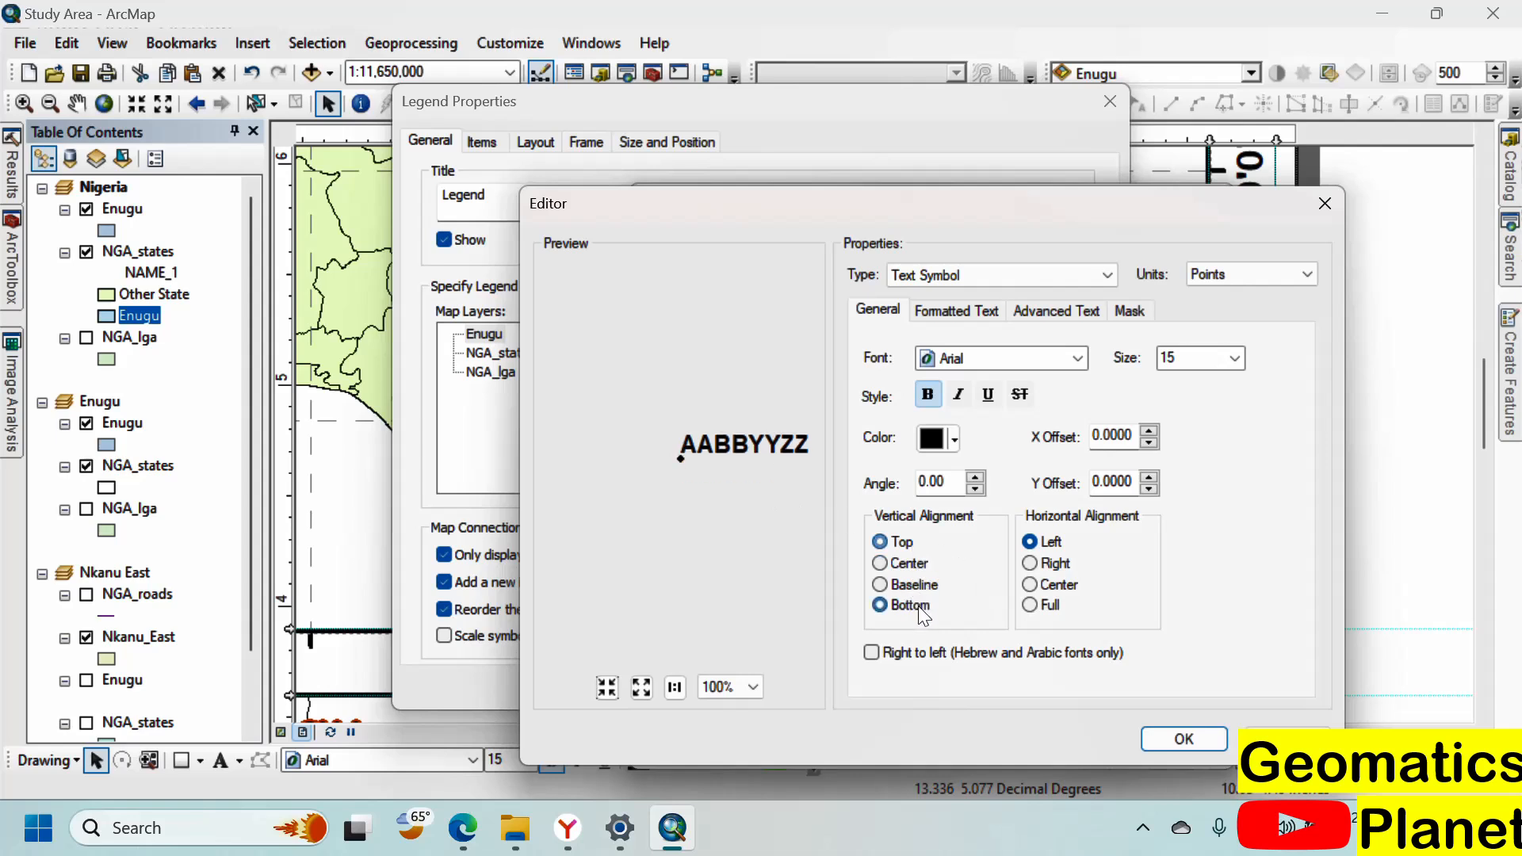
{"action": "left_click", "coordinate": [1065, 586]}
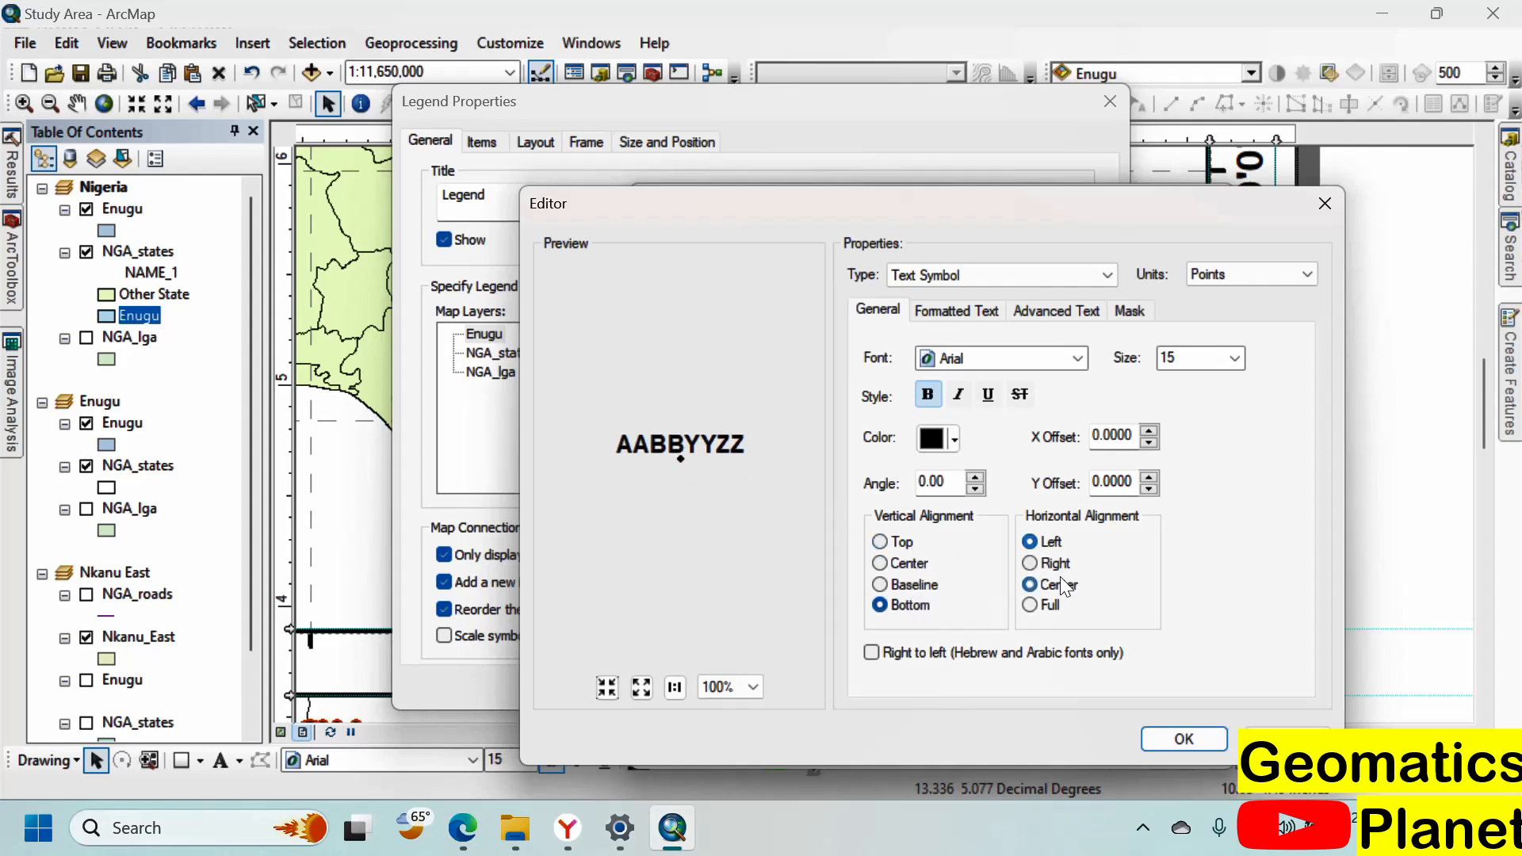
{"action": "left_click", "coordinate": [1161, 737]}
{"action": "left_click", "coordinate": [1087, 738]}
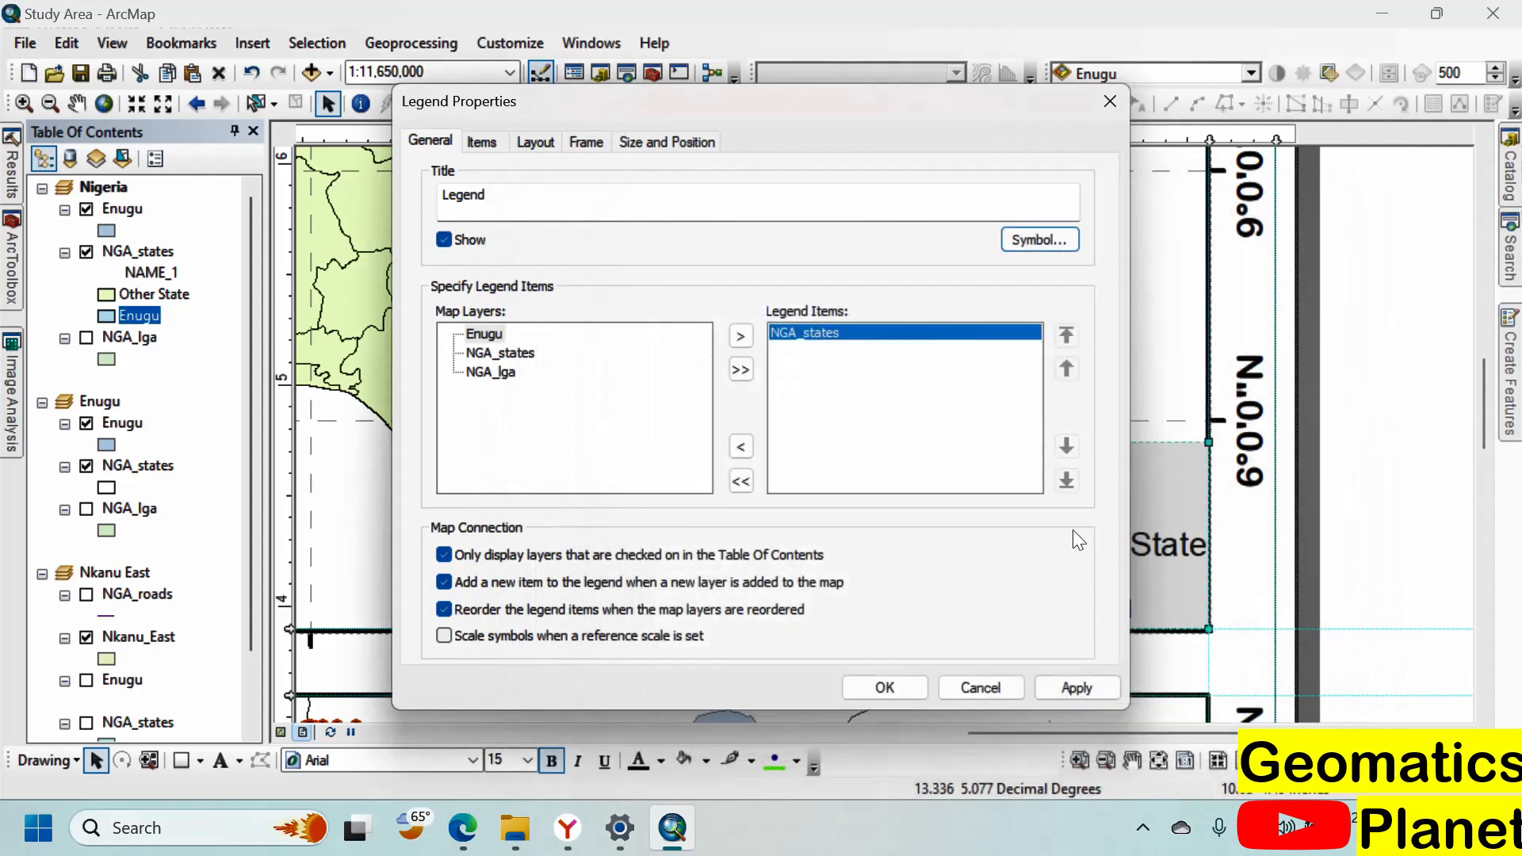
{"action": "left_click", "coordinate": [880, 698]}
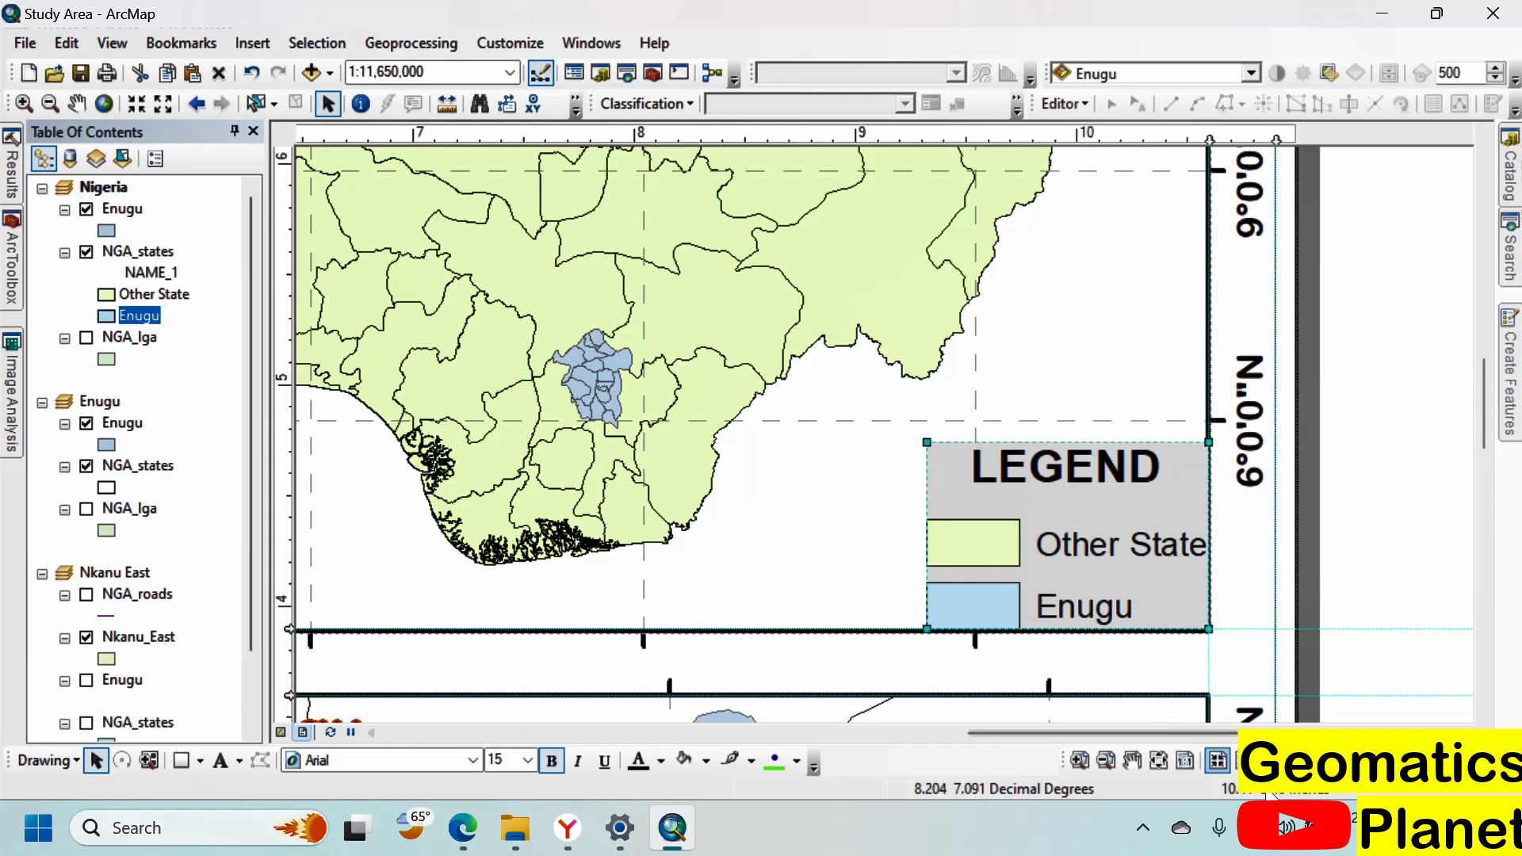
Step: Turn on feature labels for the NGA_states layer in the Nigeria data frame
{"action": "left_click", "coordinate": [1159, 762]}
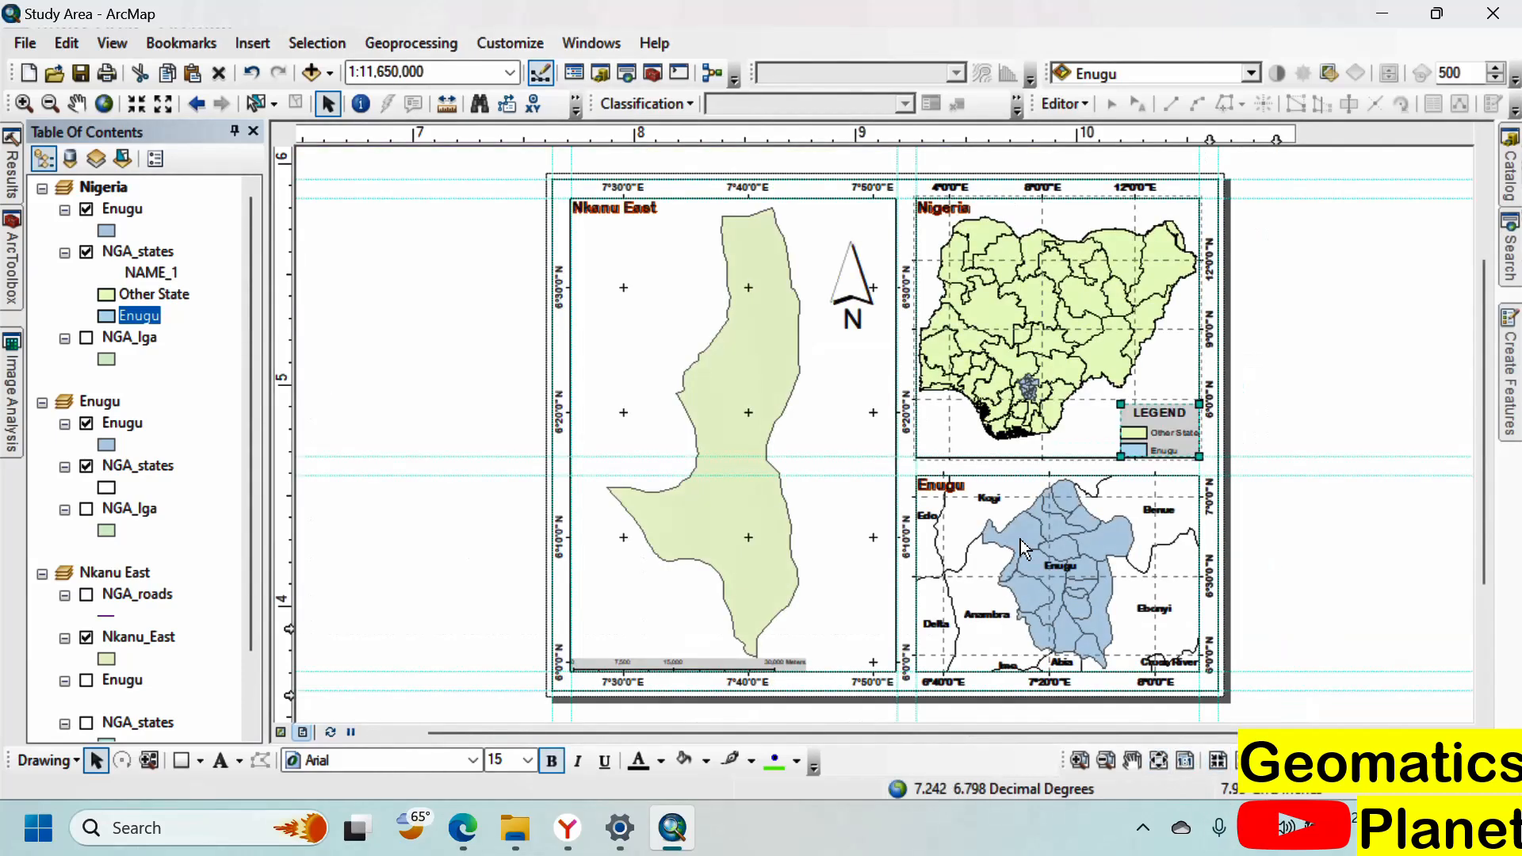
{"action": "left_click", "coordinate": [1302, 383]}
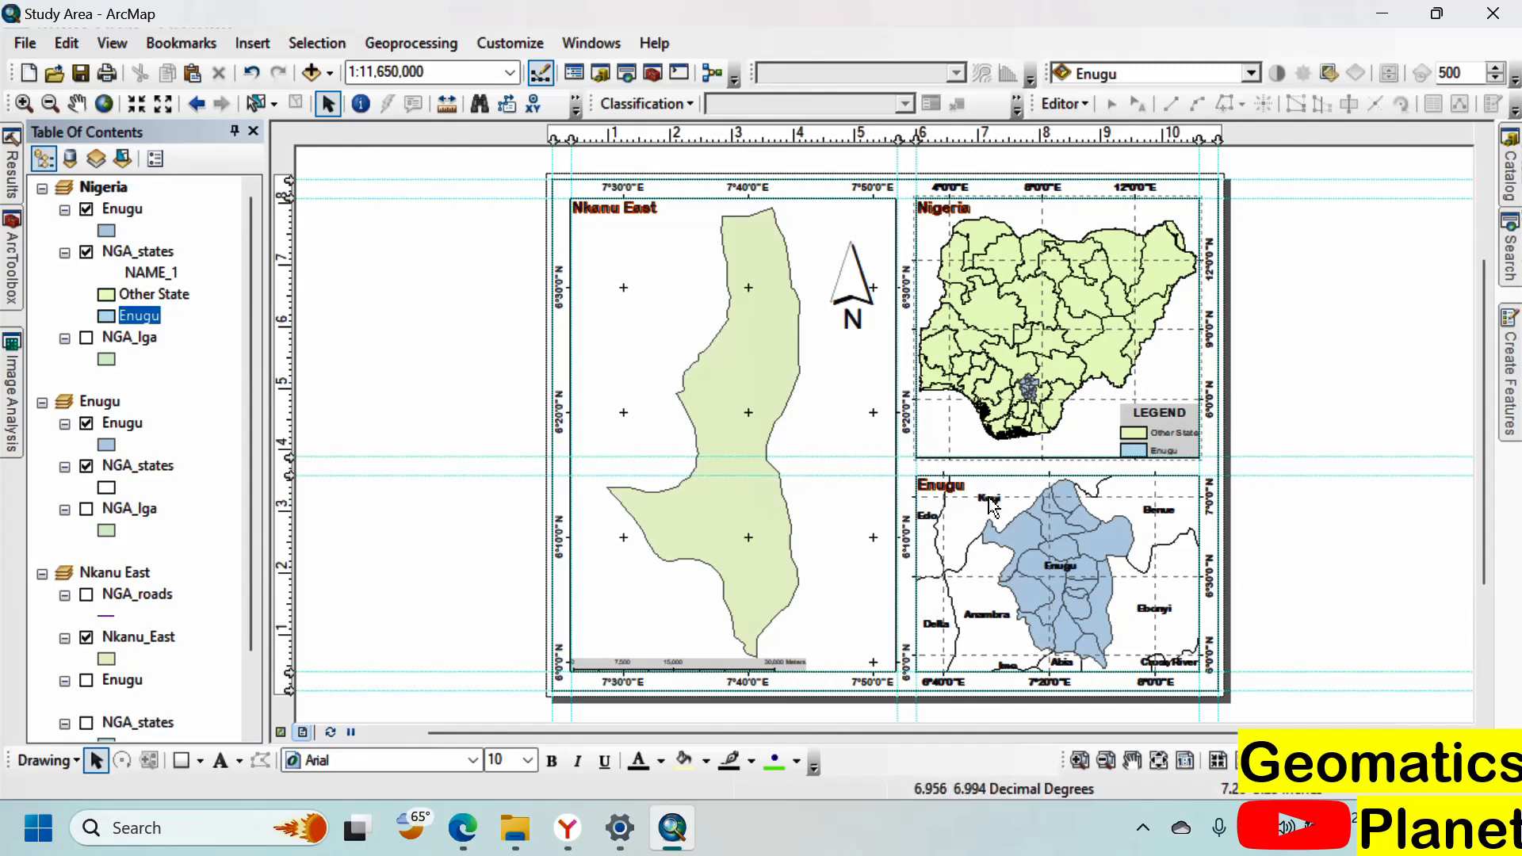
{"action": "scroll", "coordinate": [1146, 616], "scroll_direction": "down", "scroll_amount": 2}
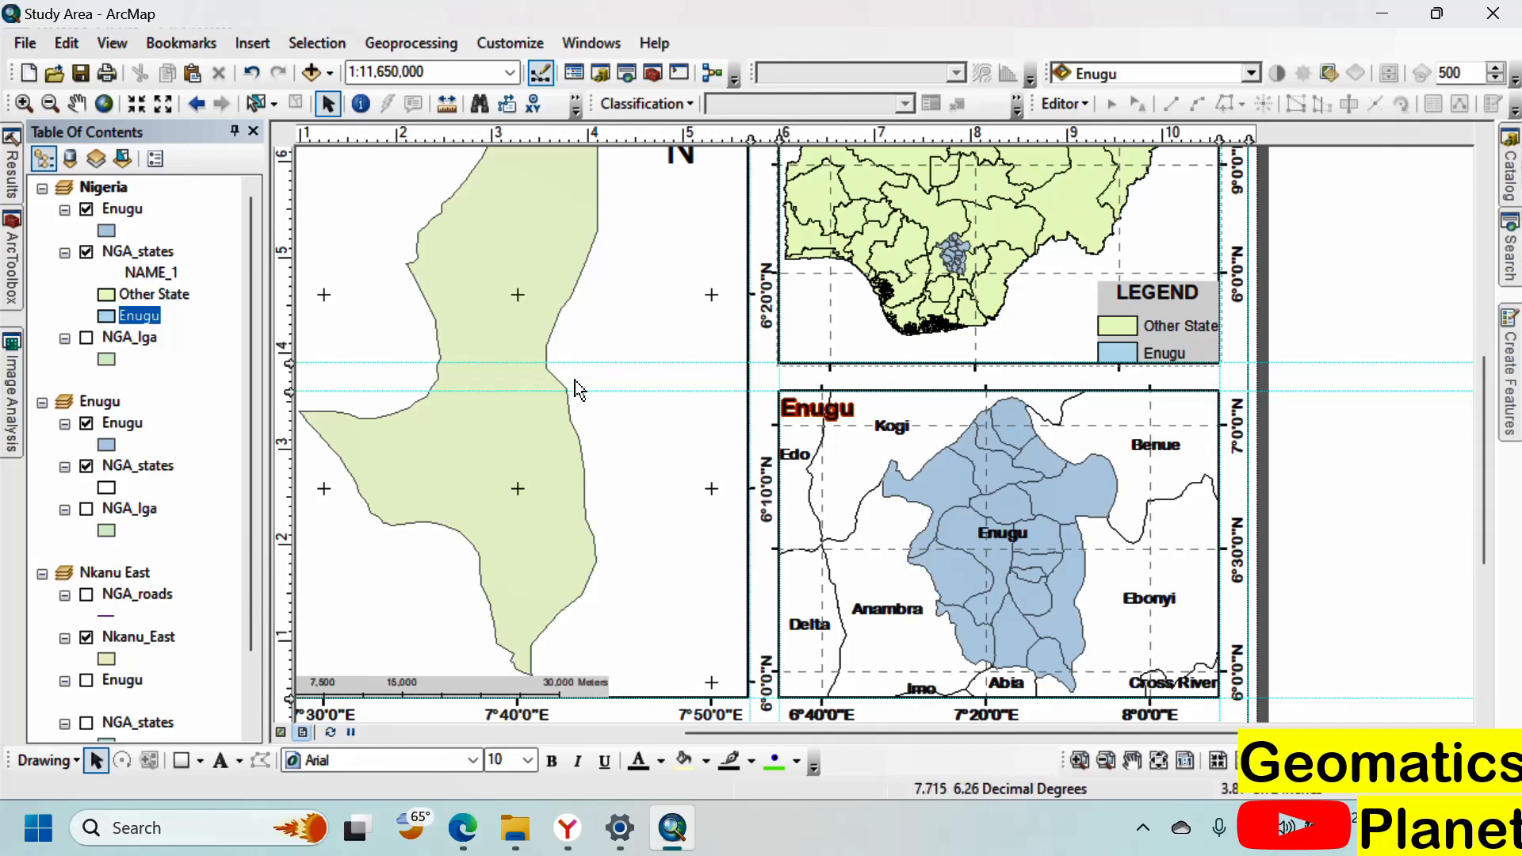
{"action": "right_click", "coordinate": [900, 214]}
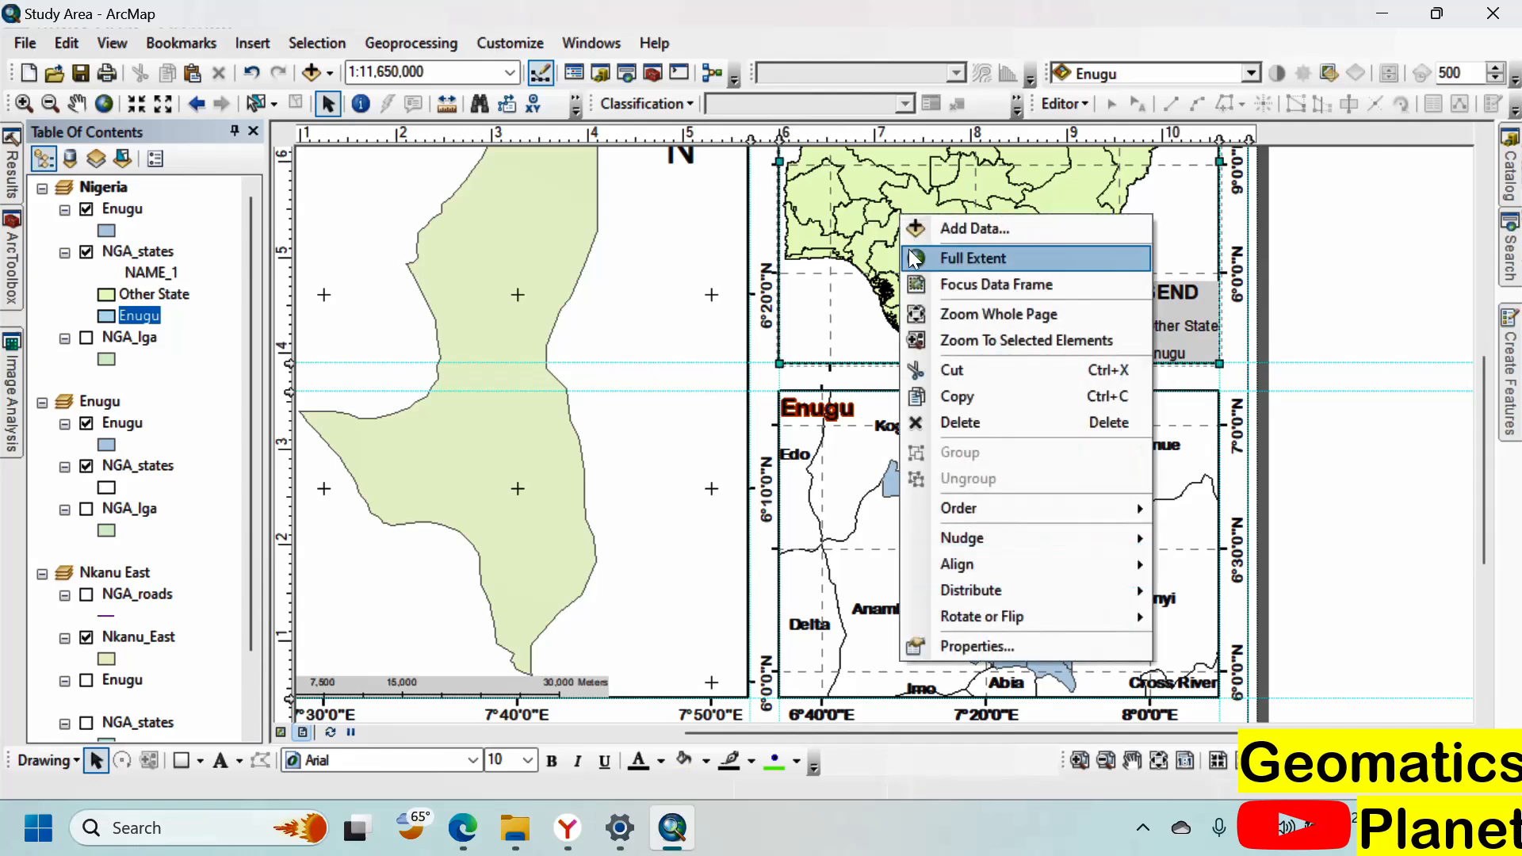
{"action": "right_click", "coordinate": [129, 254]}
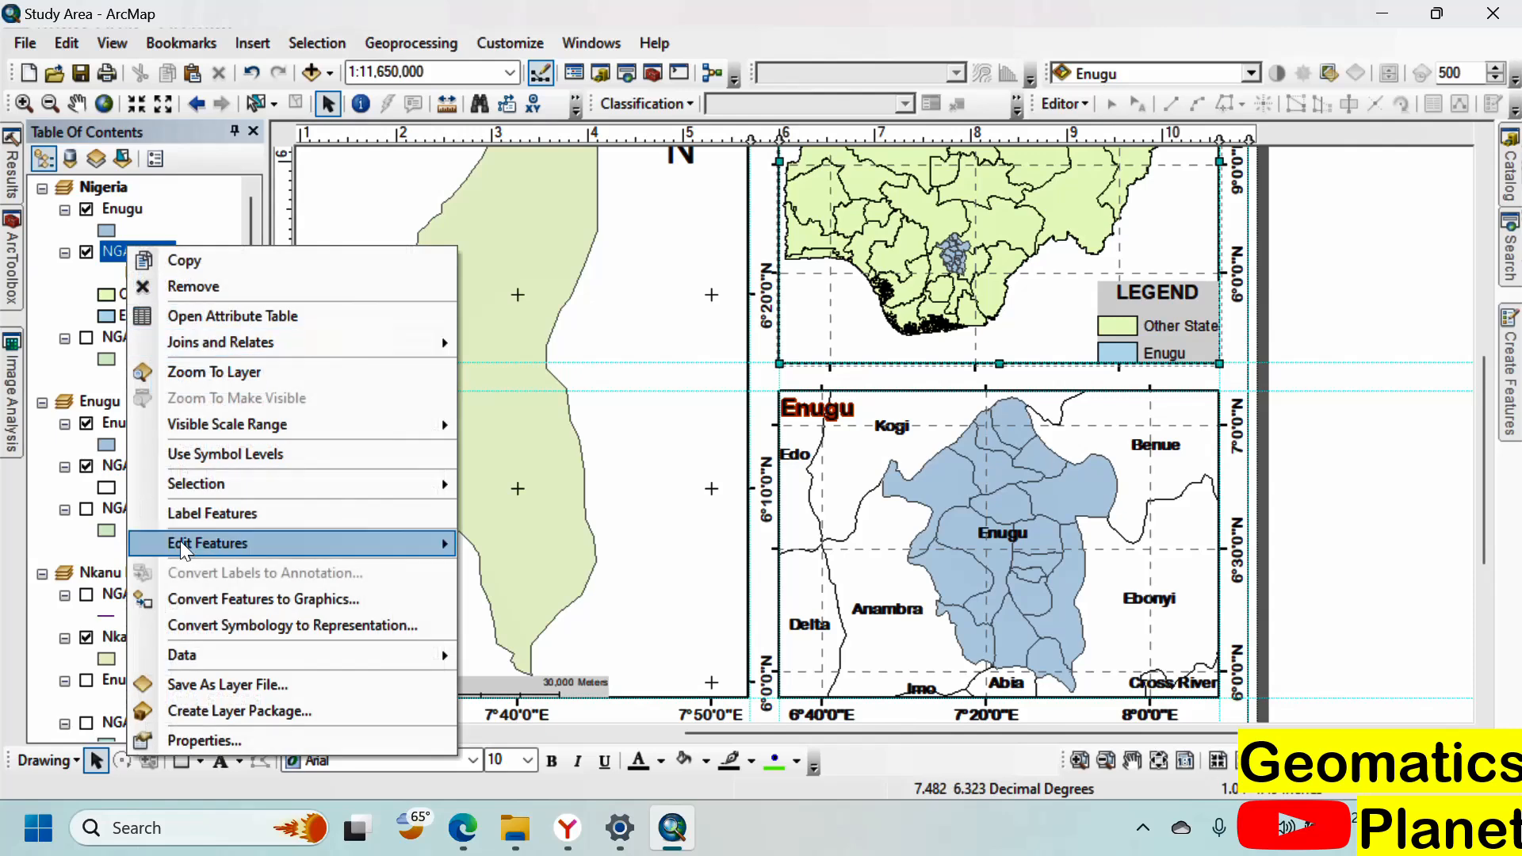
{"action": "left_click", "coordinate": [212, 513]}
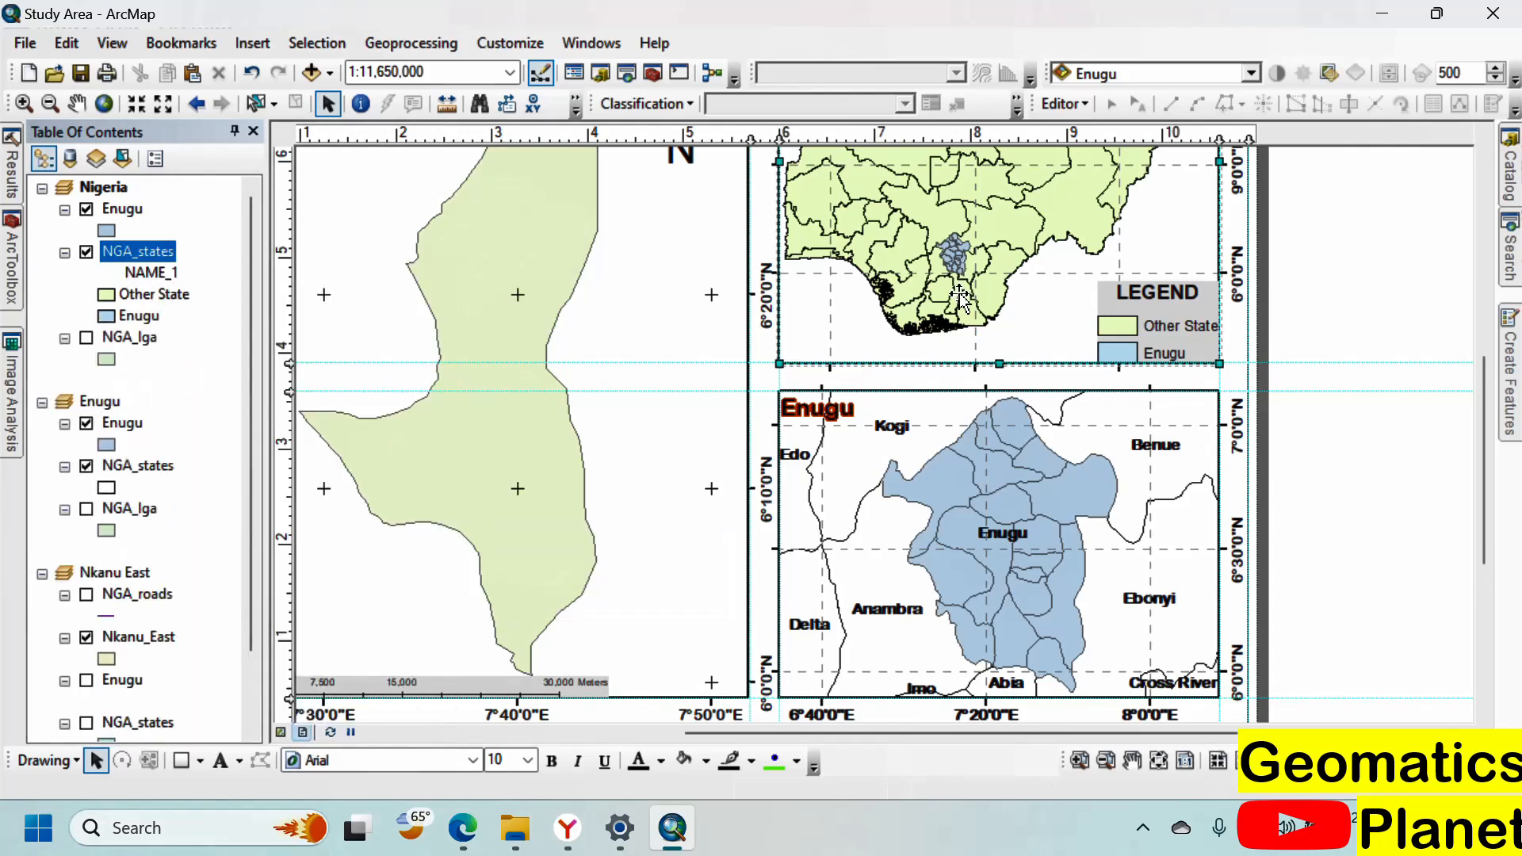
{"action": "scroll", "coordinate": [969, 235], "scroll_direction": "up", "scroll_amount": 2}
{"action": "scroll", "coordinate": [969, 234], "scroll_direction": "up", "scroll_amount": 3}
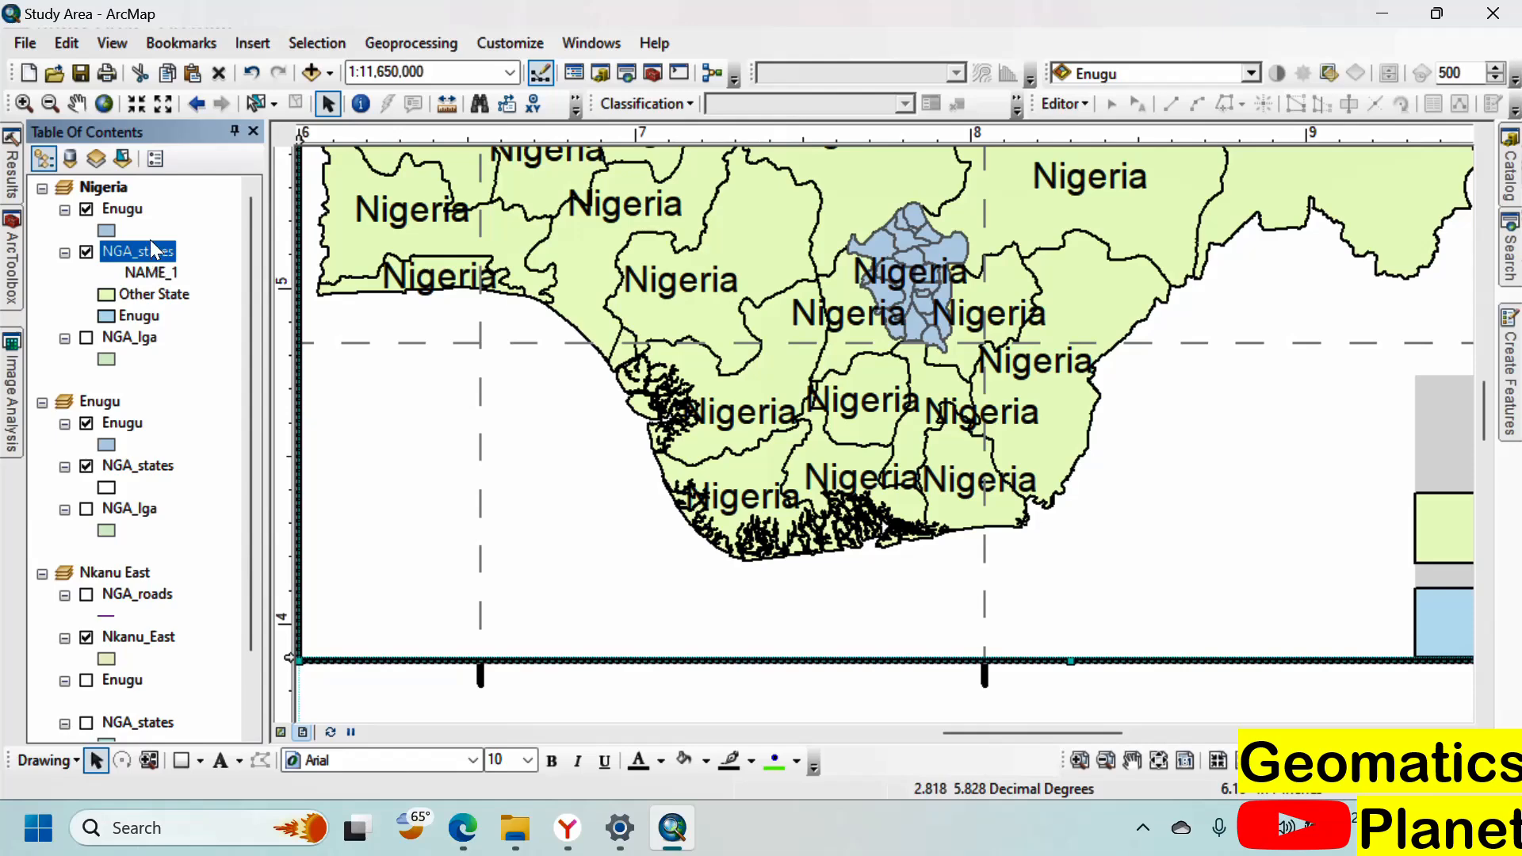
Step: Set the label field of the Nigeria frame's NGA_states layer to NAME_1
{"action": "left_click", "coordinate": [150, 240]}
{"action": "right_click", "coordinate": [150, 254]}
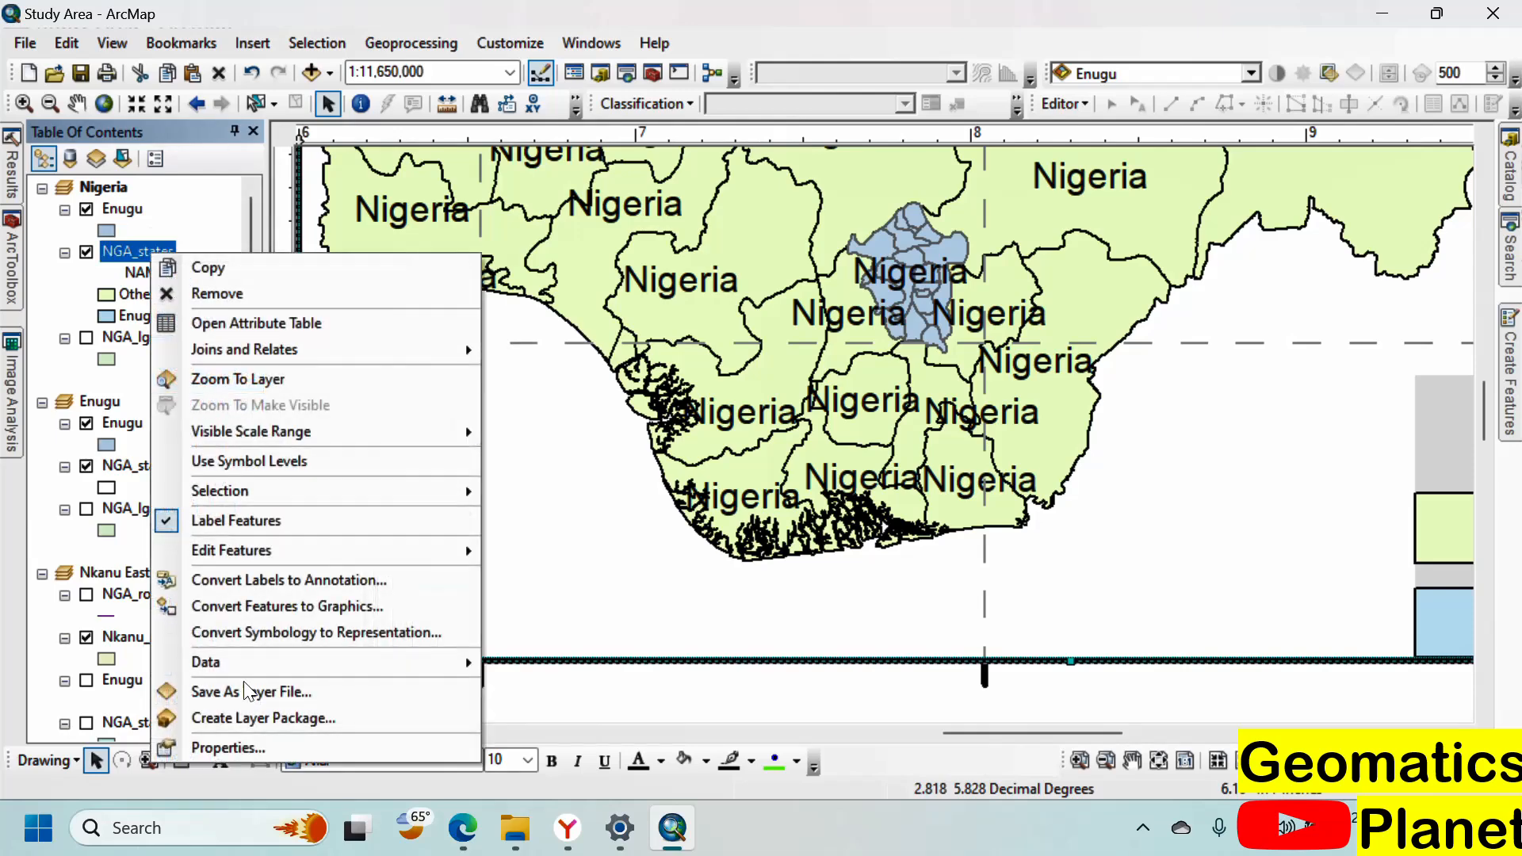
{"action": "left_click", "coordinate": [267, 747]}
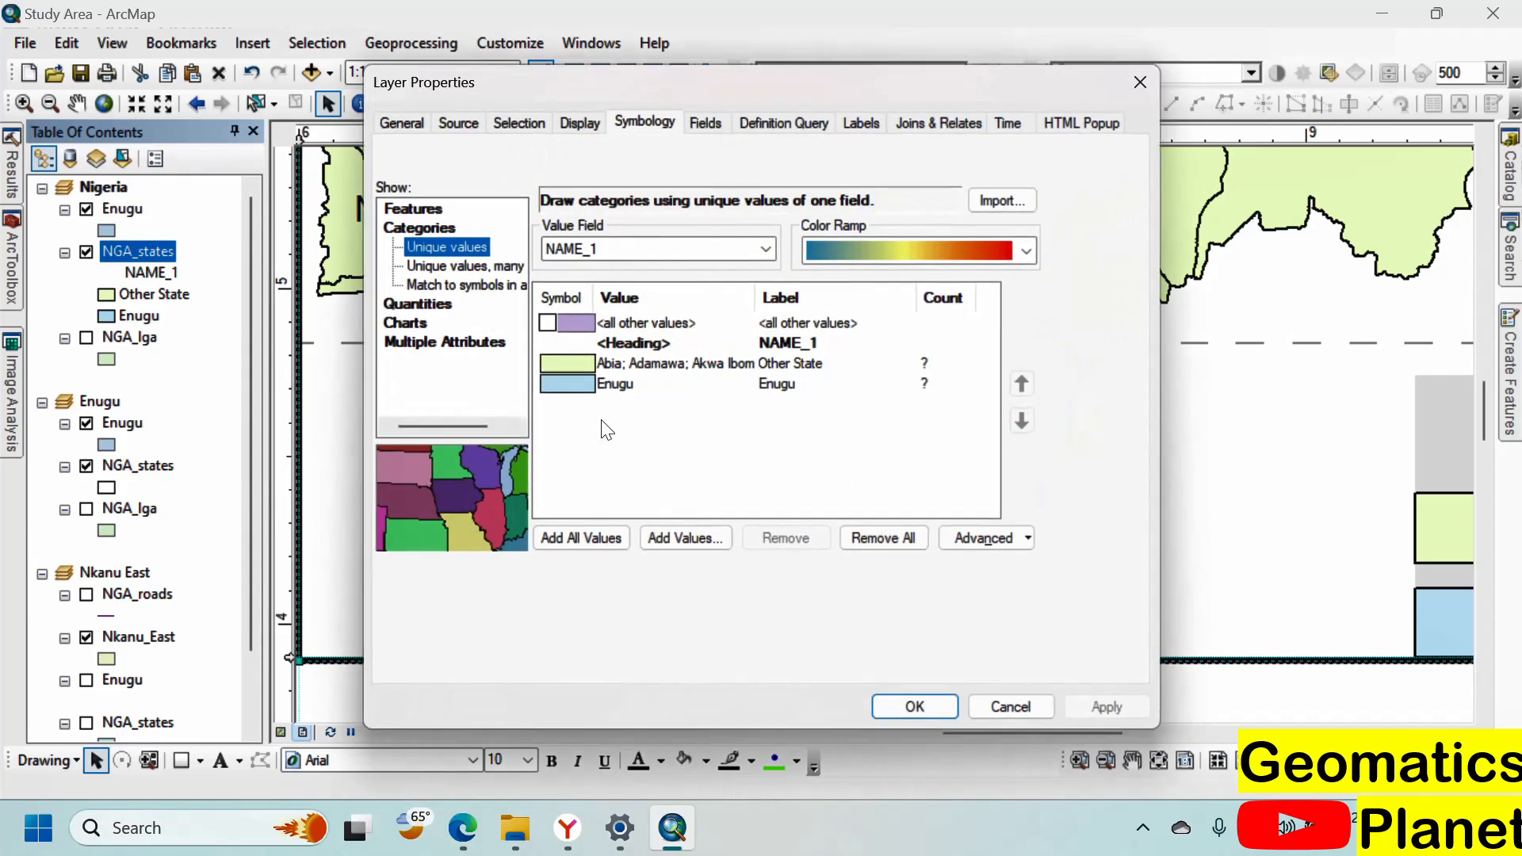
{"action": "left_click", "coordinate": [857, 123]}
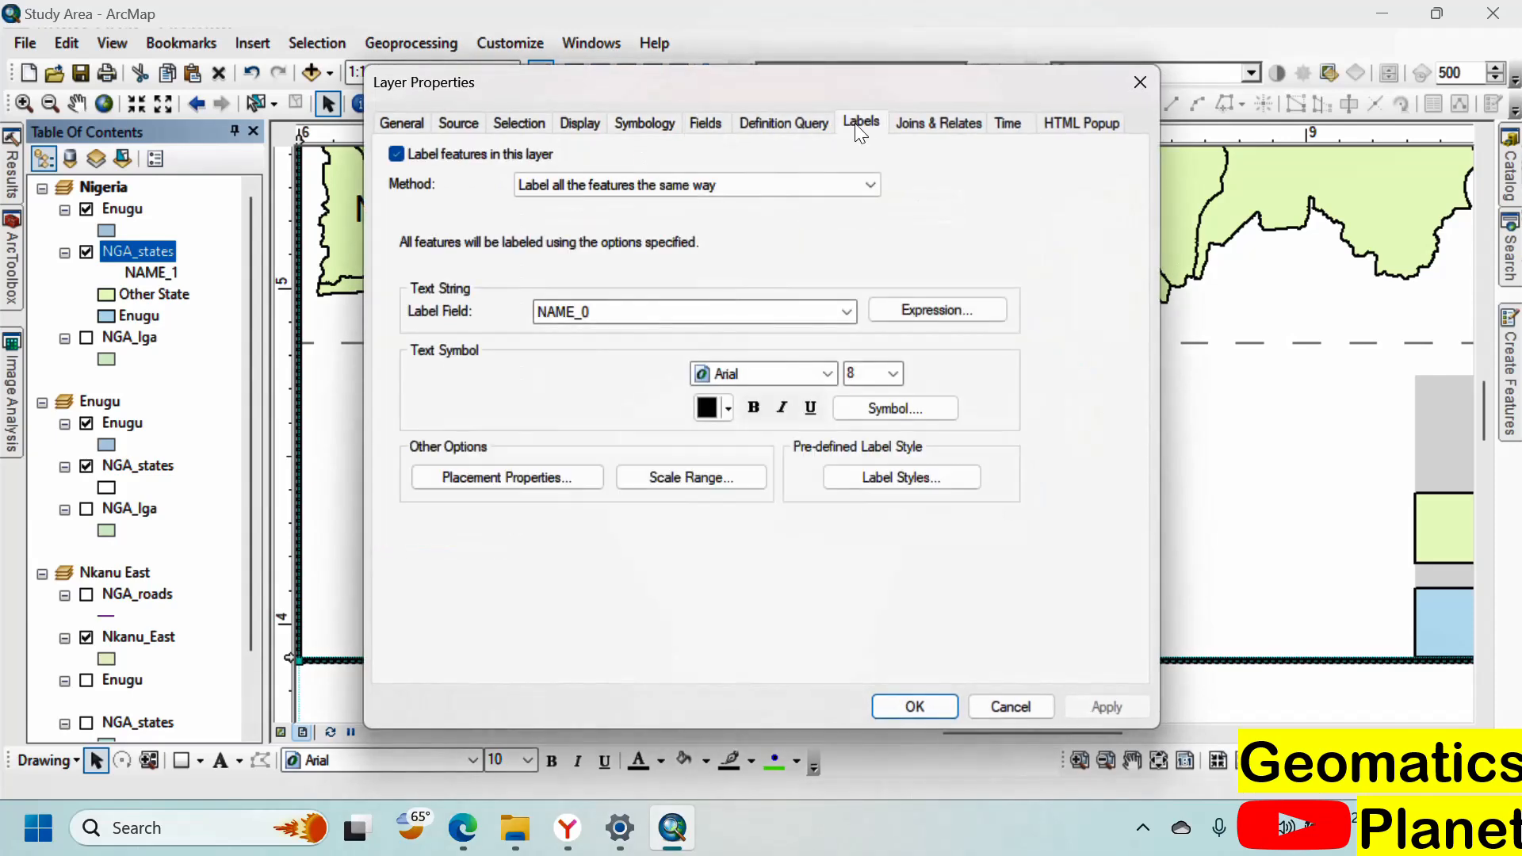
{"action": "left_click", "coordinate": [742, 312]}
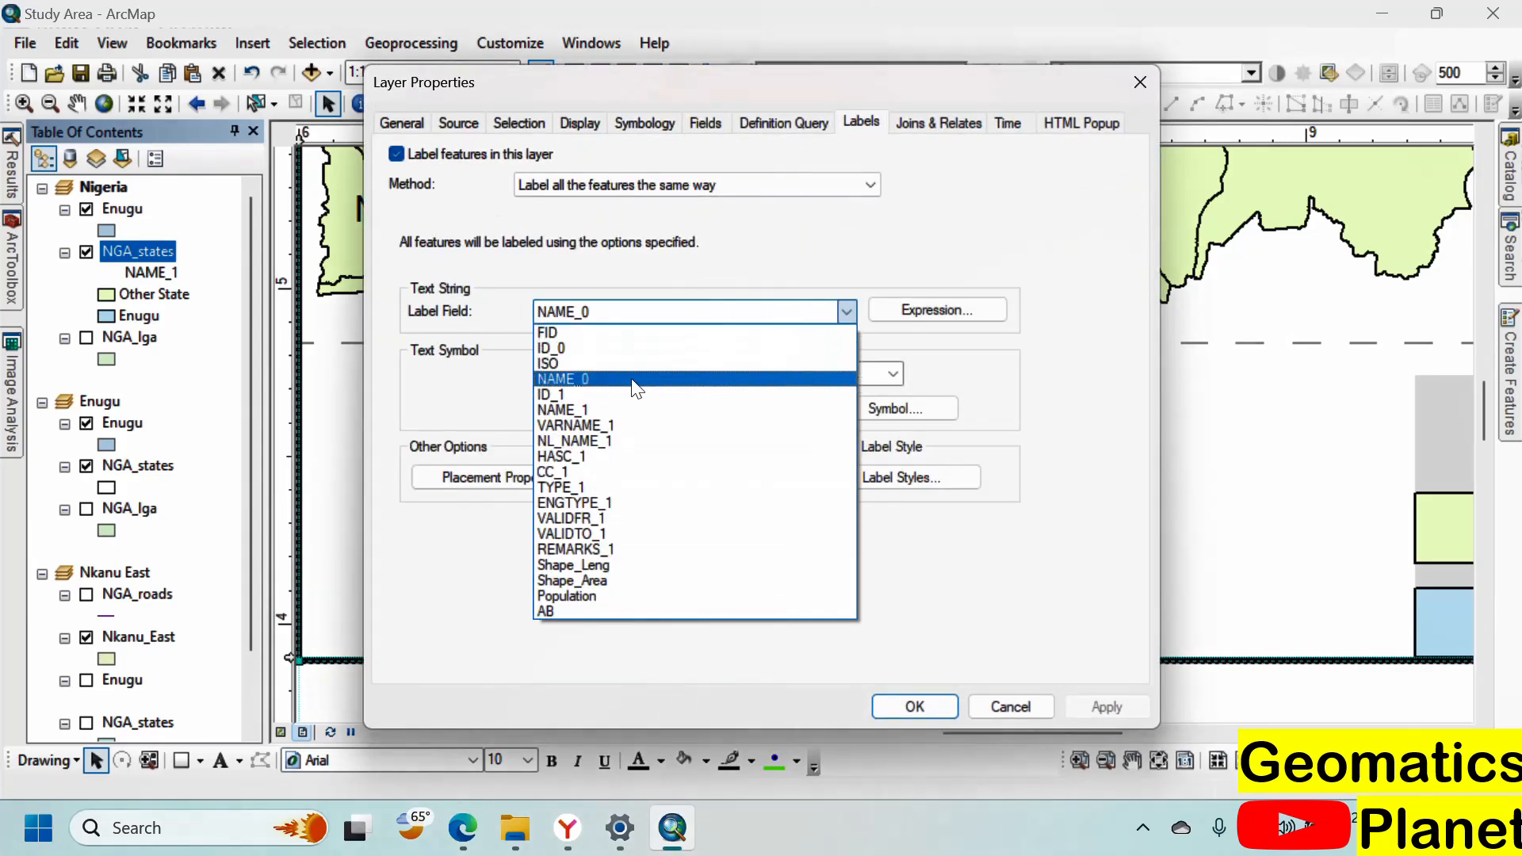
{"action": "left_click", "coordinate": [617, 407]}
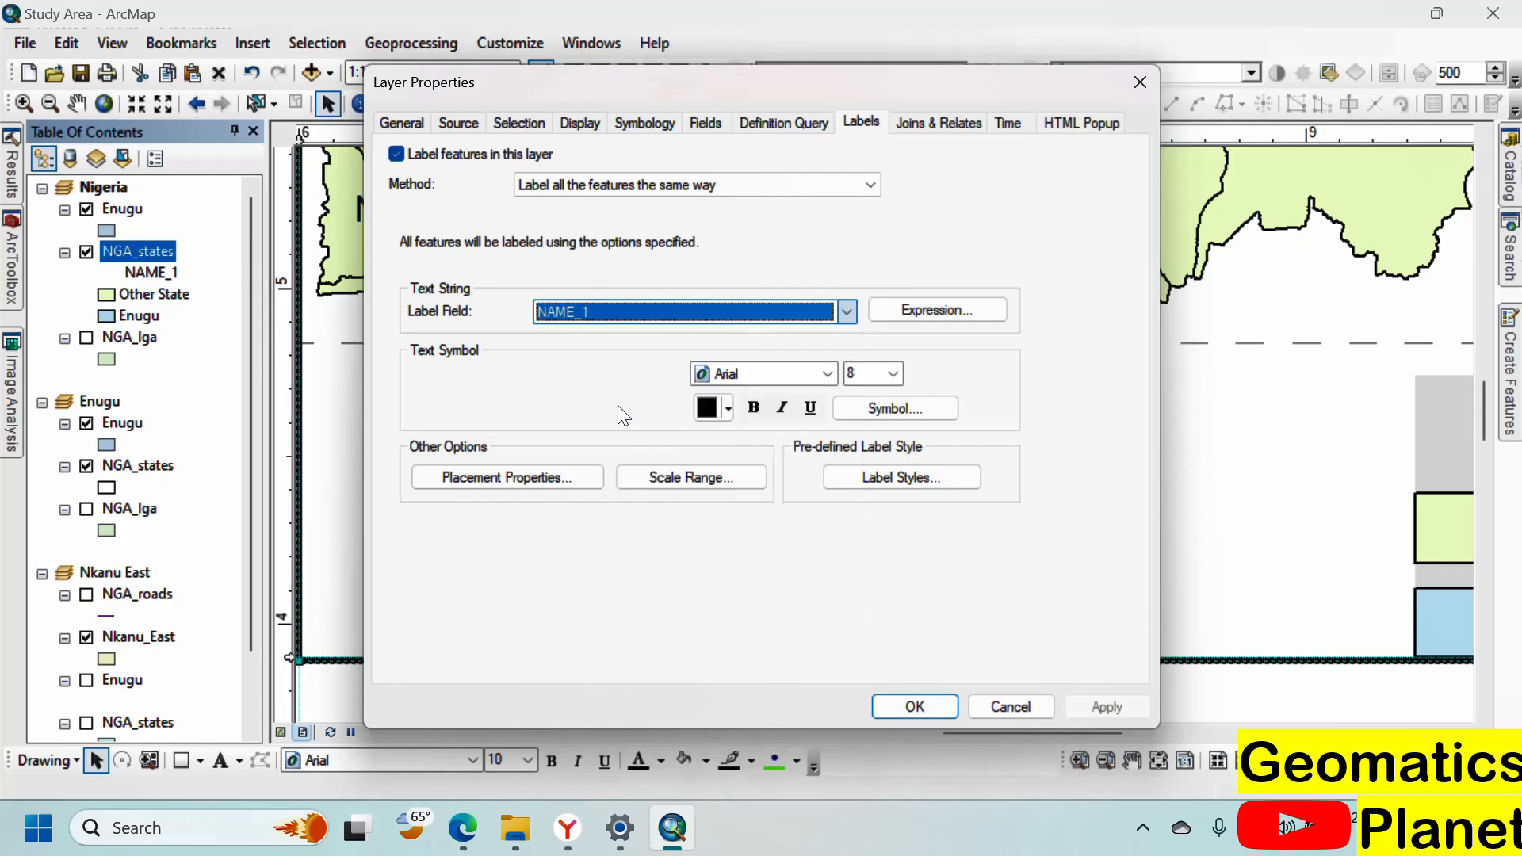
Step: Make the NGA_states labels bold at font size 12 and apply the formatting
{"action": "left_click", "coordinate": [892, 373]}
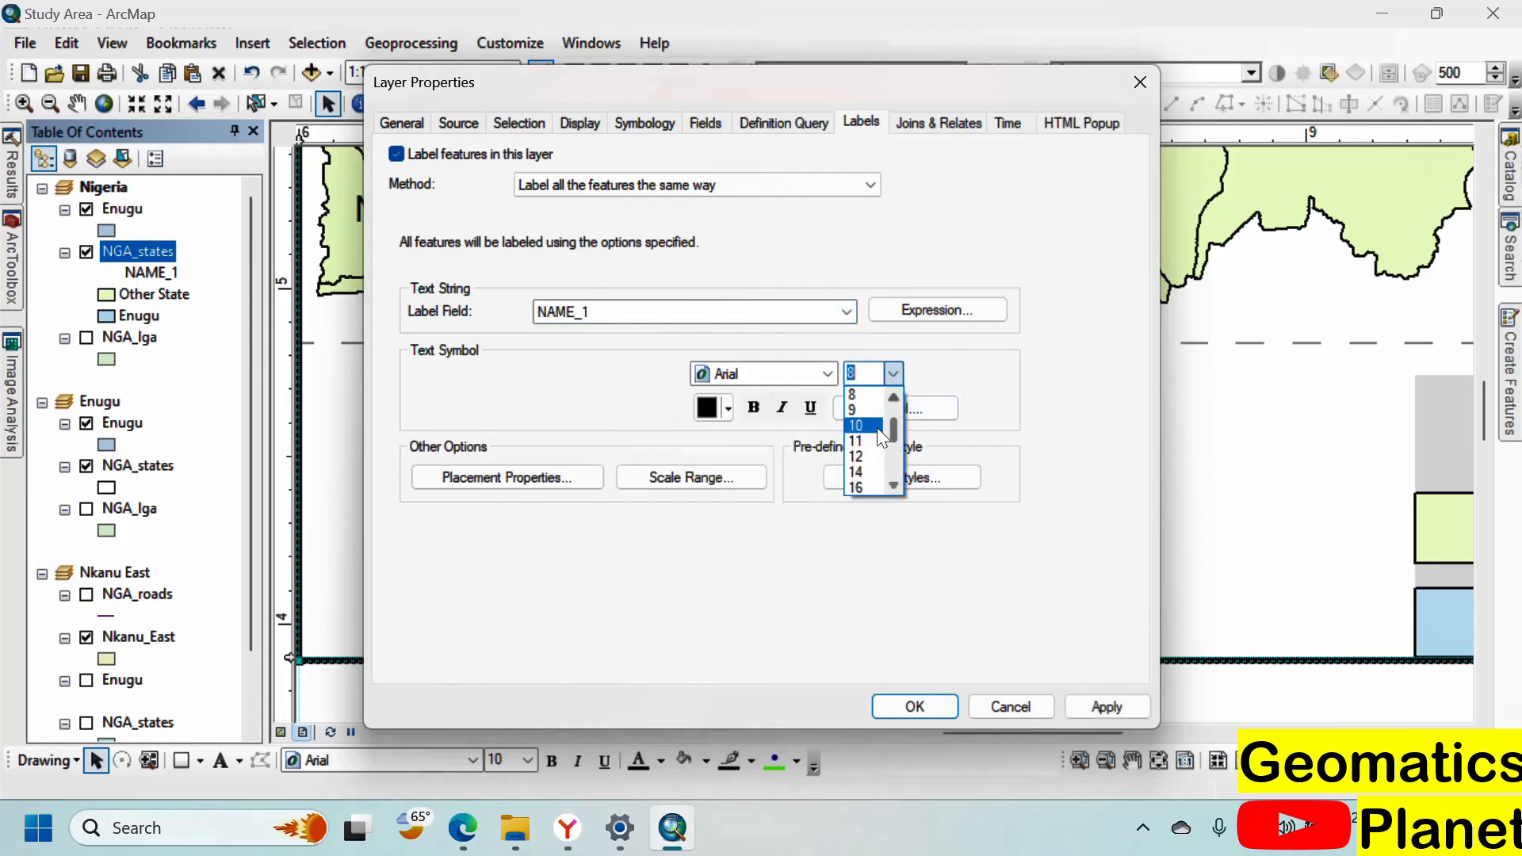
{"action": "left_click", "coordinate": [870, 457]}
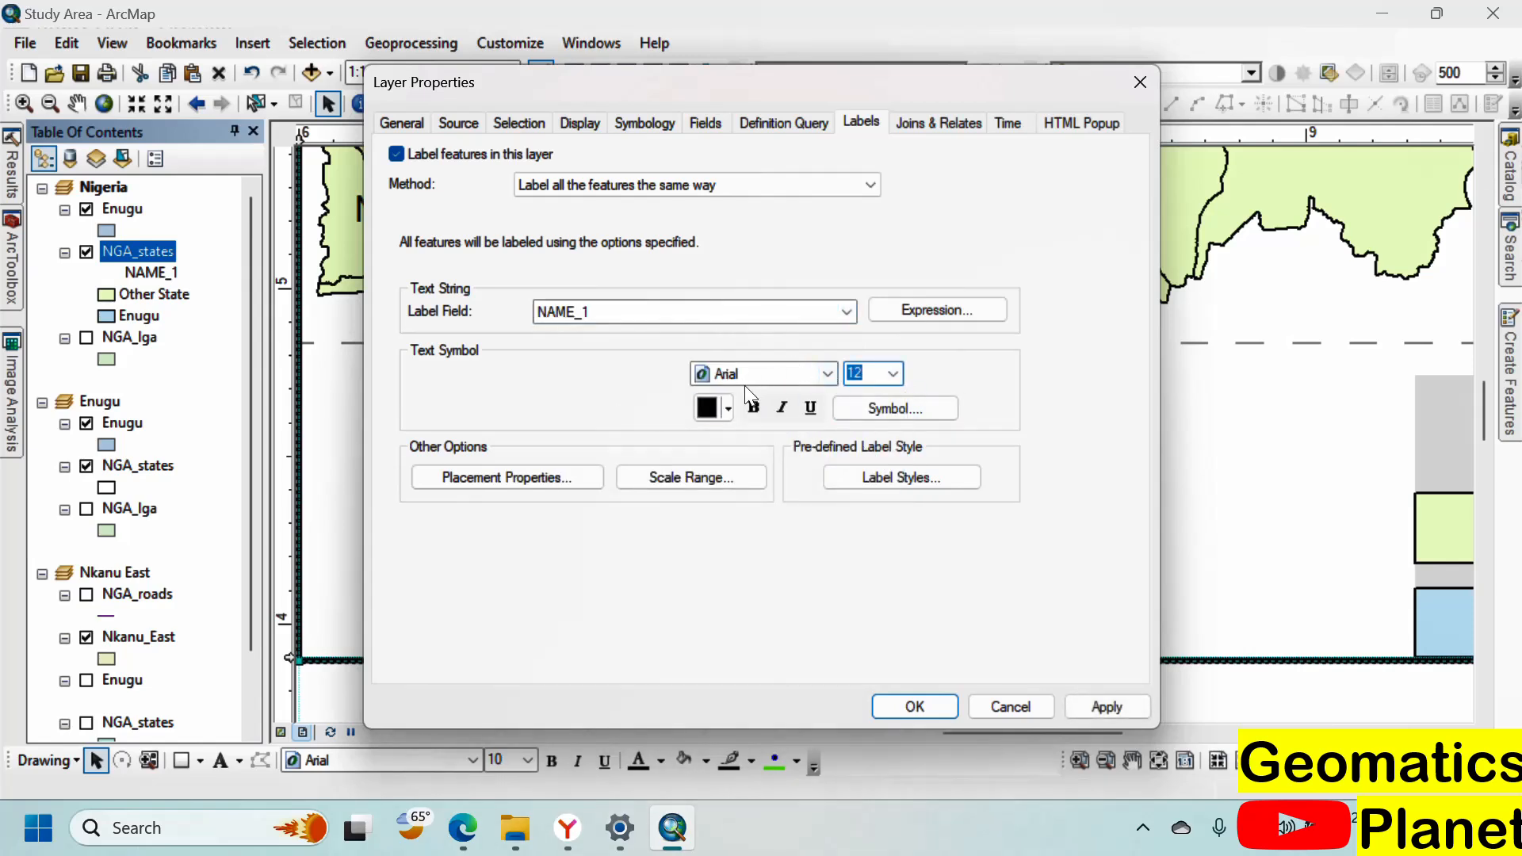
{"action": "left_click", "coordinate": [755, 410]}
{"action": "left_click", "coordinate": [1098, 705]}
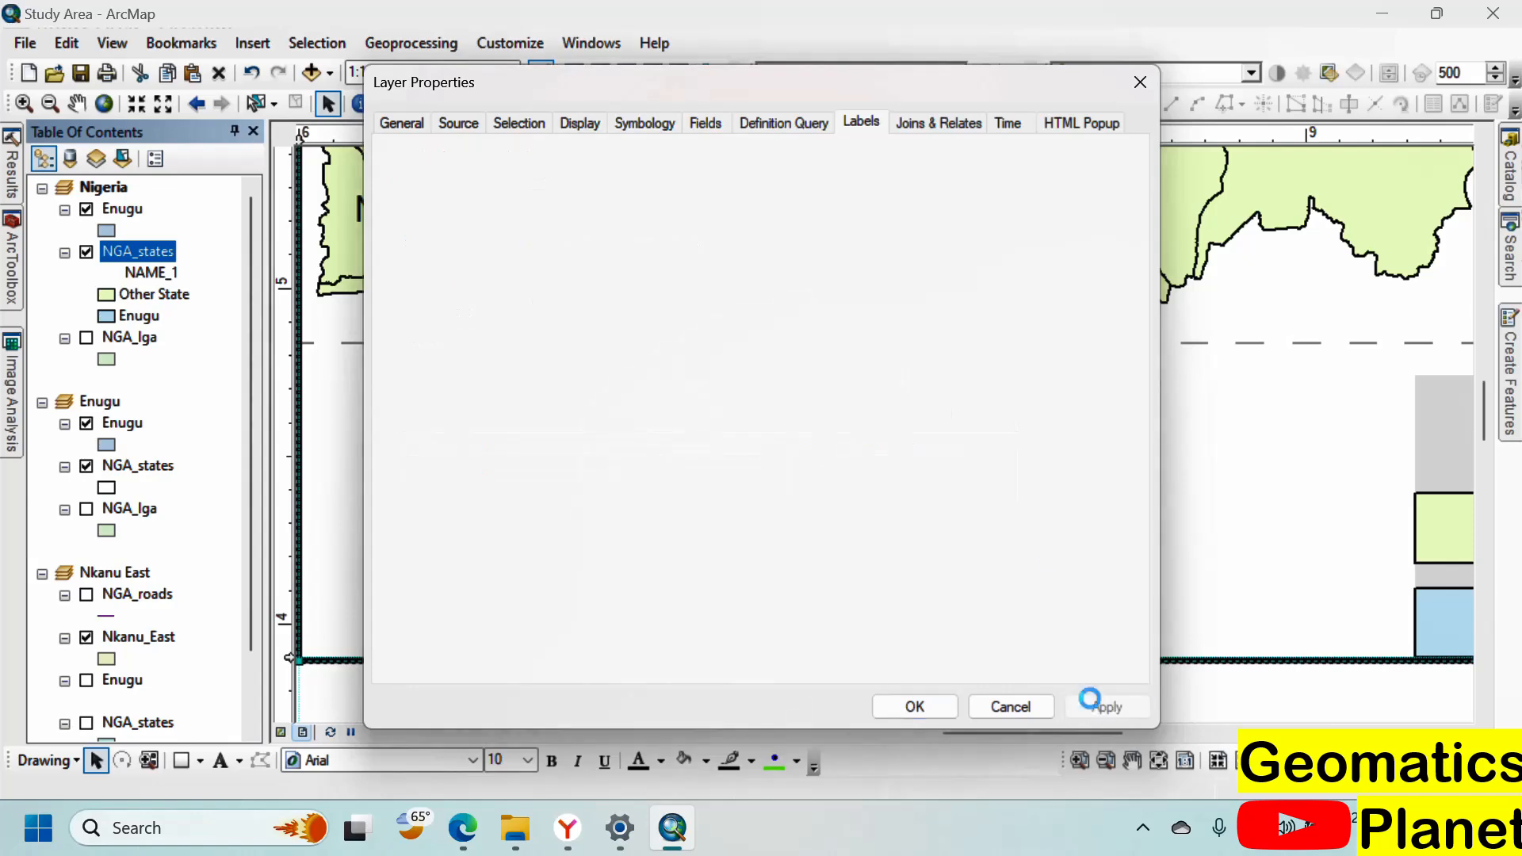
Step: Reduce the NGA_states label font size to 10
{"action": "mouse_move", "coordinate": [1082, 76]}
{"action": "left_mouse_down"}
{"action": "mouse_move", "coordinate": [584, 549]}
{"action": "mouse_move", "coordinate": [1219, 639]}
{"action": "mouse_move", "coordinate": [1217, 292]}
{"action": "mouse_move", "coordinate": [1185, 129]}
{"action": "left_mouse_up"}
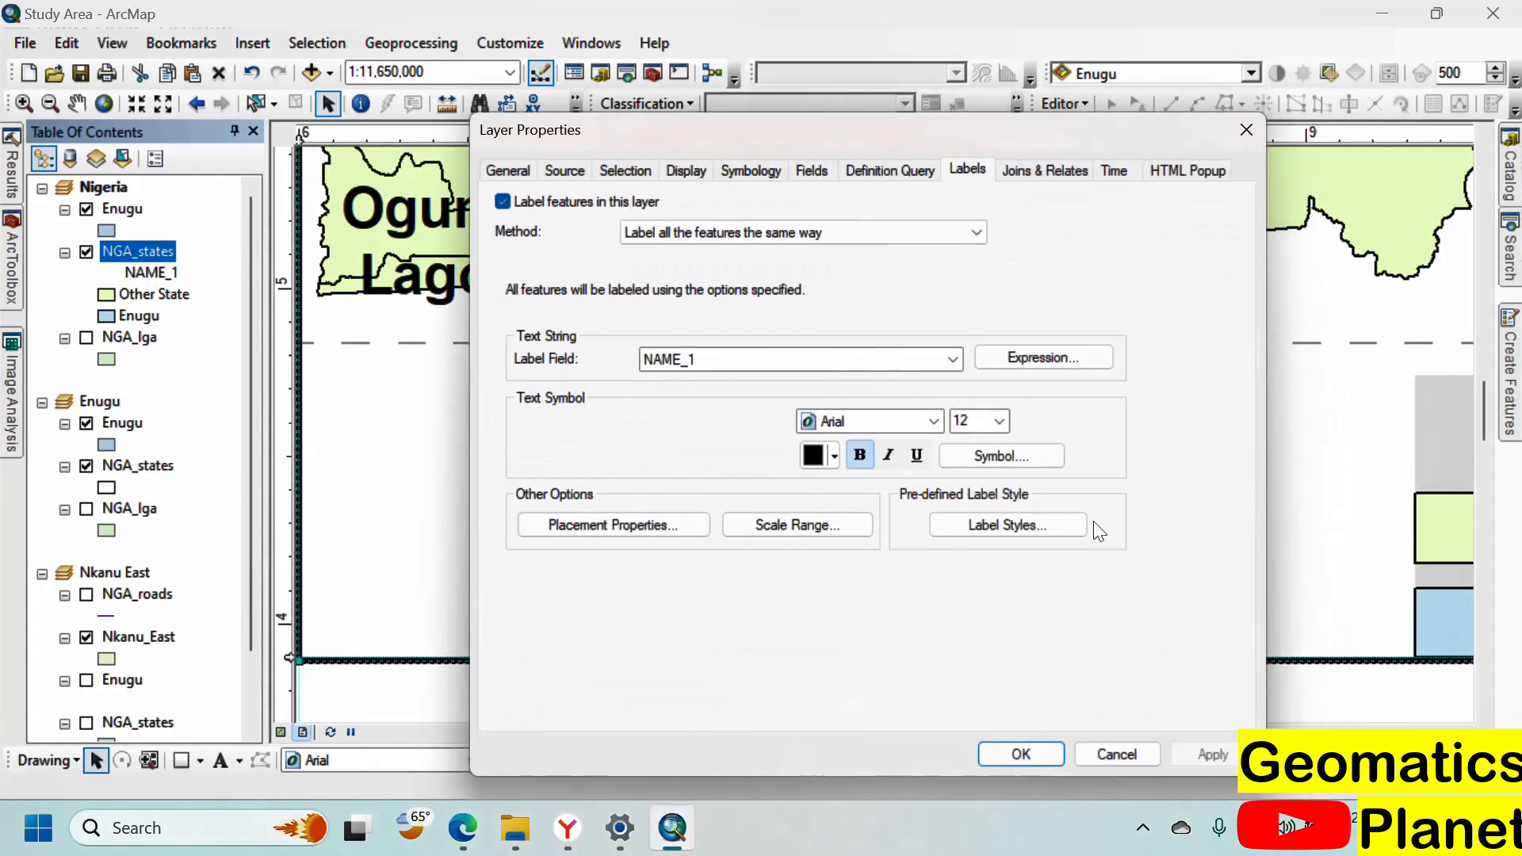
{"action": "left_click", "coordinate": [999, 421]}
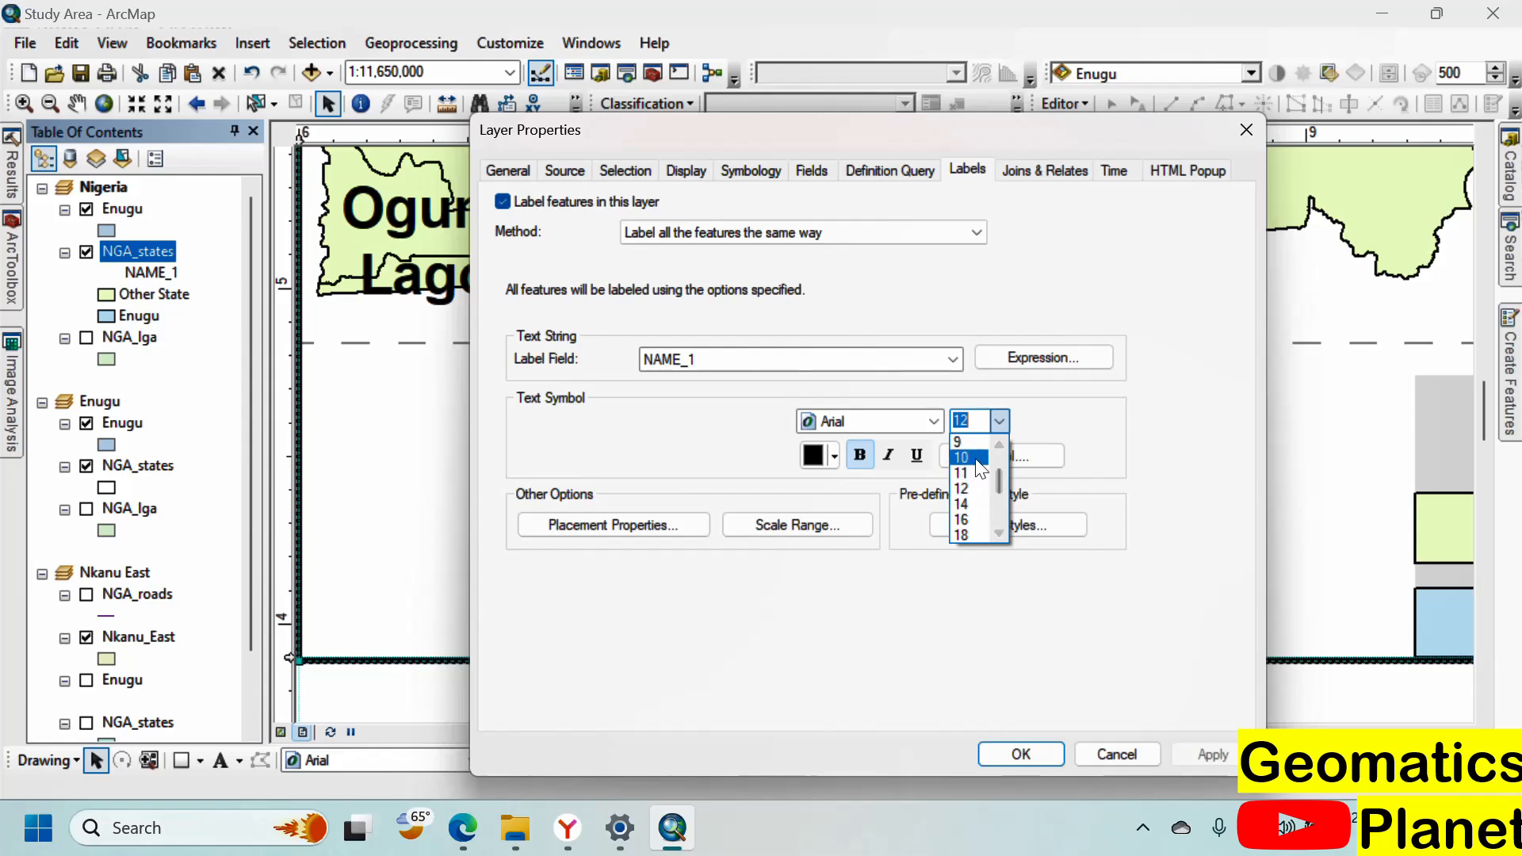
{"action": "left_click", "coordinate": [977, 460]}
Step: Set the NGA_states label placement to Always straight with one label per feature, and apply it to the Nigeria map
{"action": "left_click", "coordinate": [611, 524]}
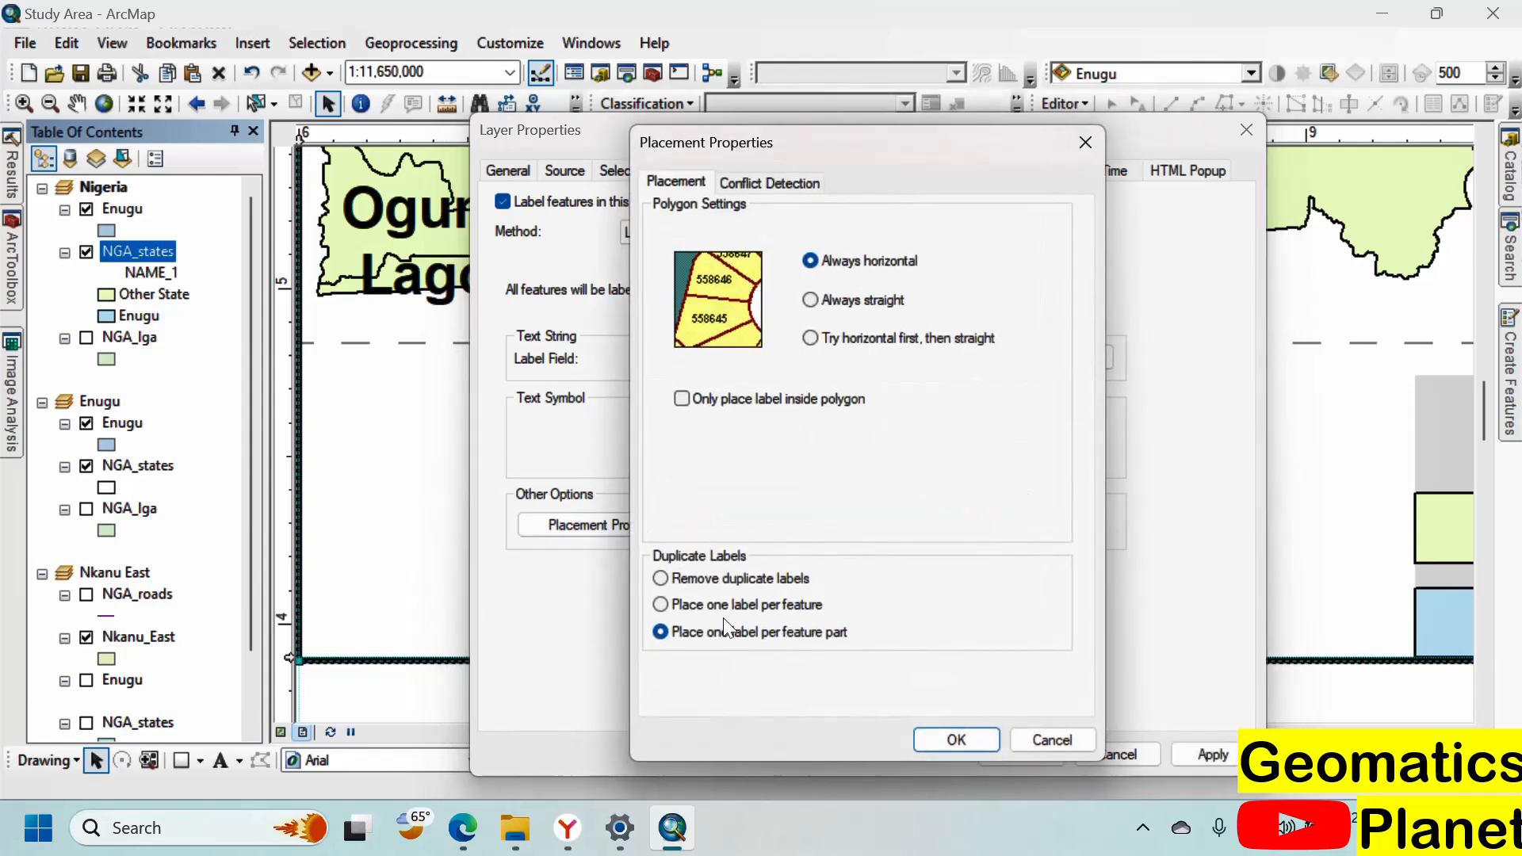
{"action": "left_click", "coordinate": [845, 302]}
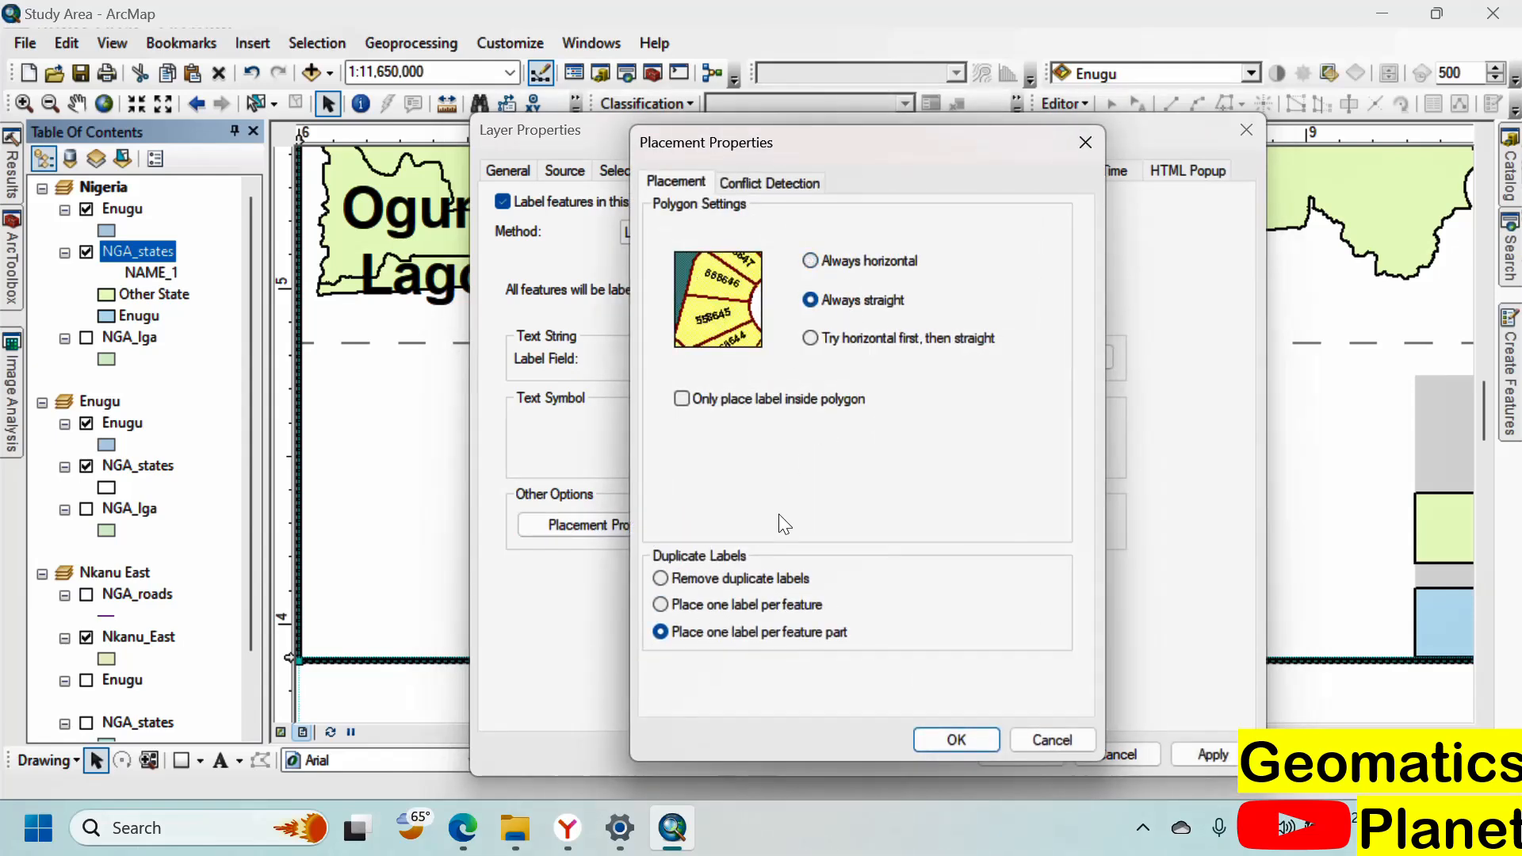
{"action": "left_click", "coordinate": [714, 605]}
{"action": "left_click", "coordinate": [959, 737]}
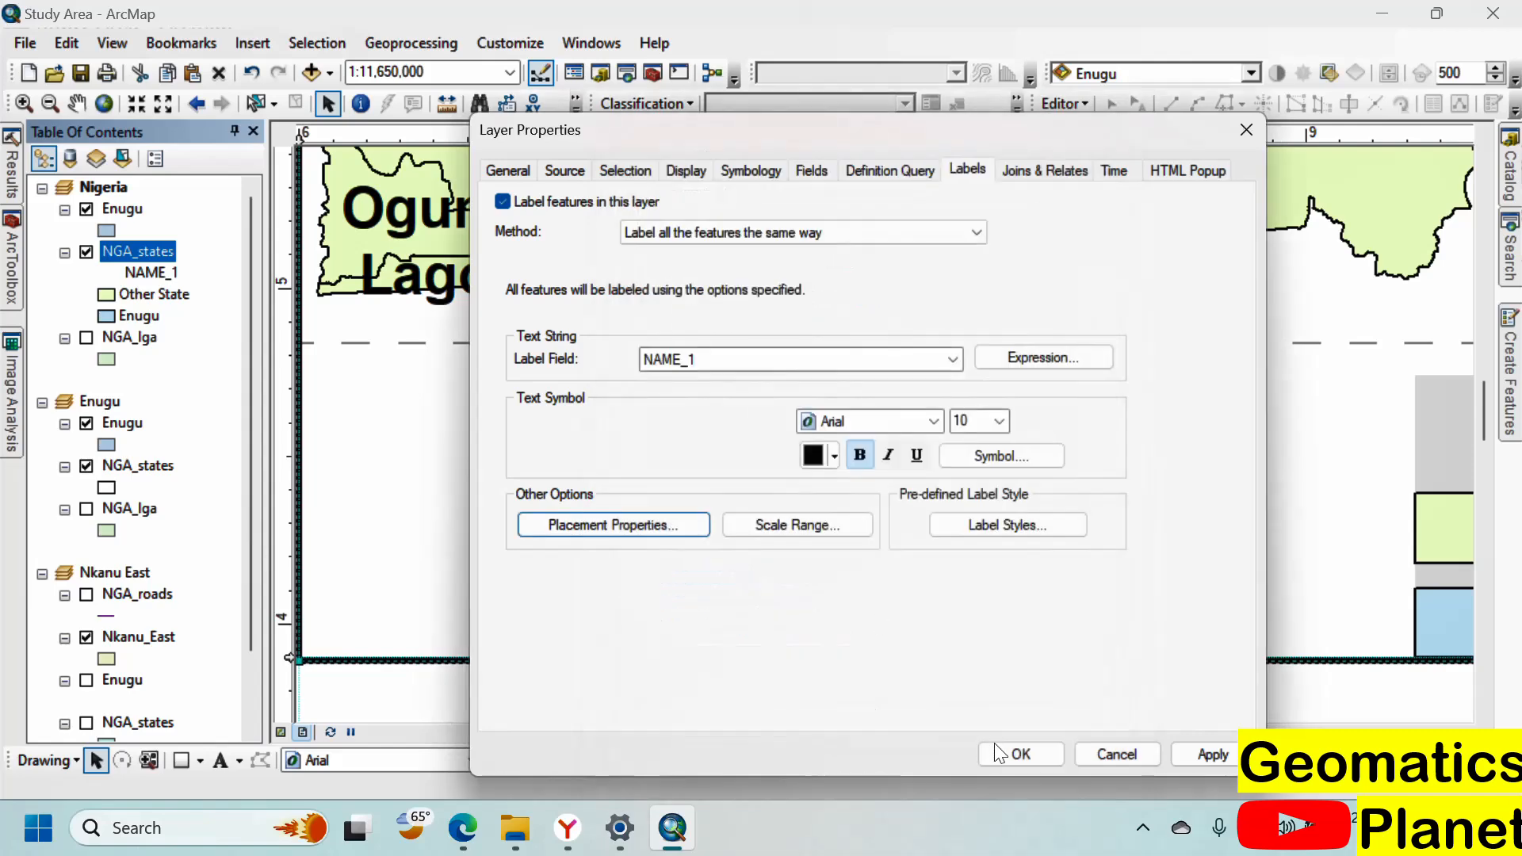
{"action": "left_click", "coordinate": [996, 747]}
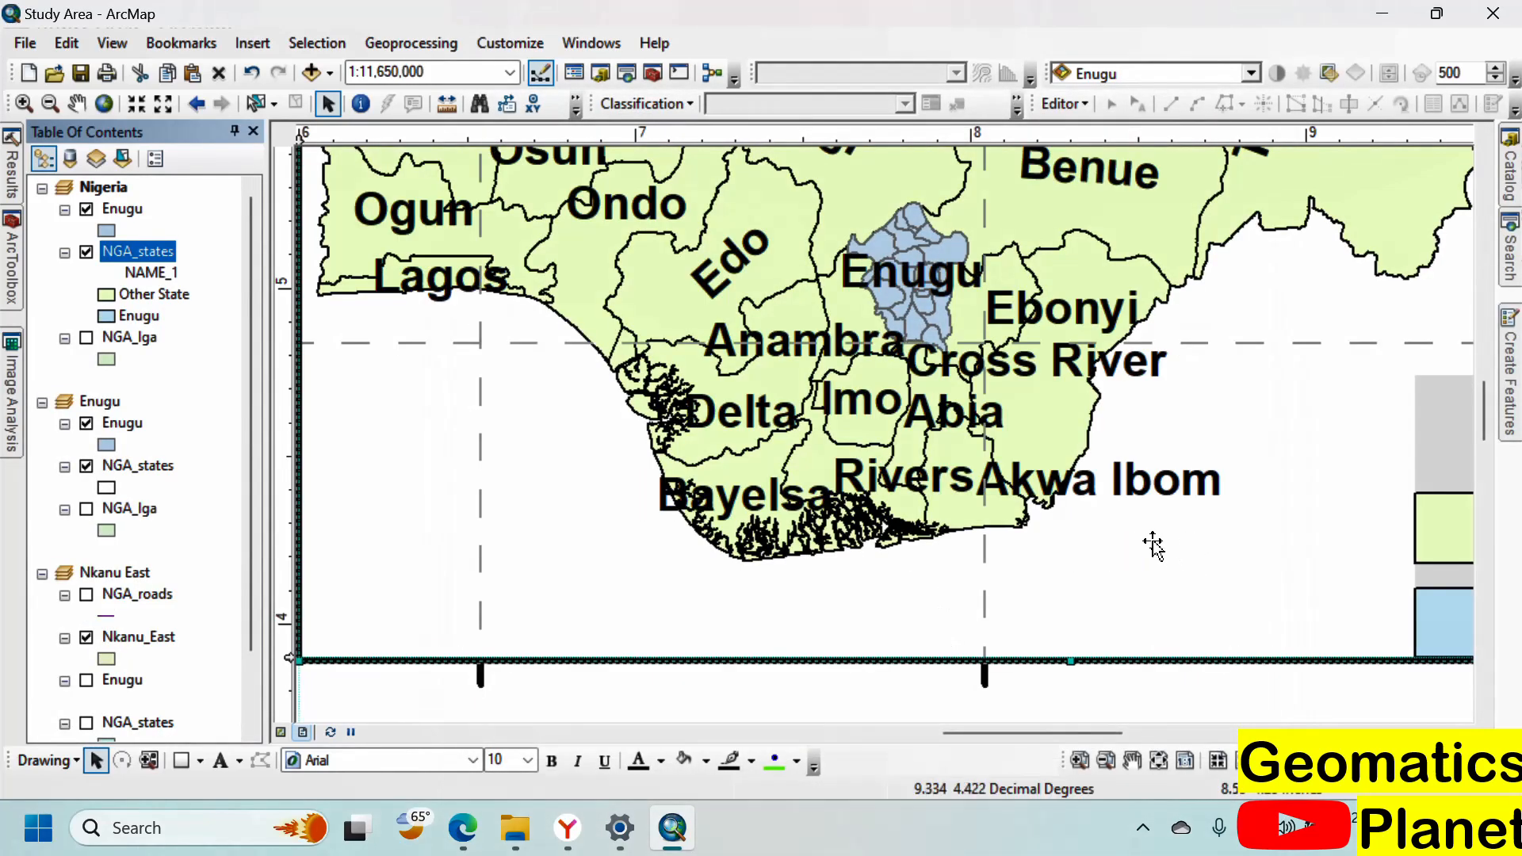
{"action": "scroll", "coordinate": [853, 634], "scroll_direction": "up", "scroll_amount": 3}
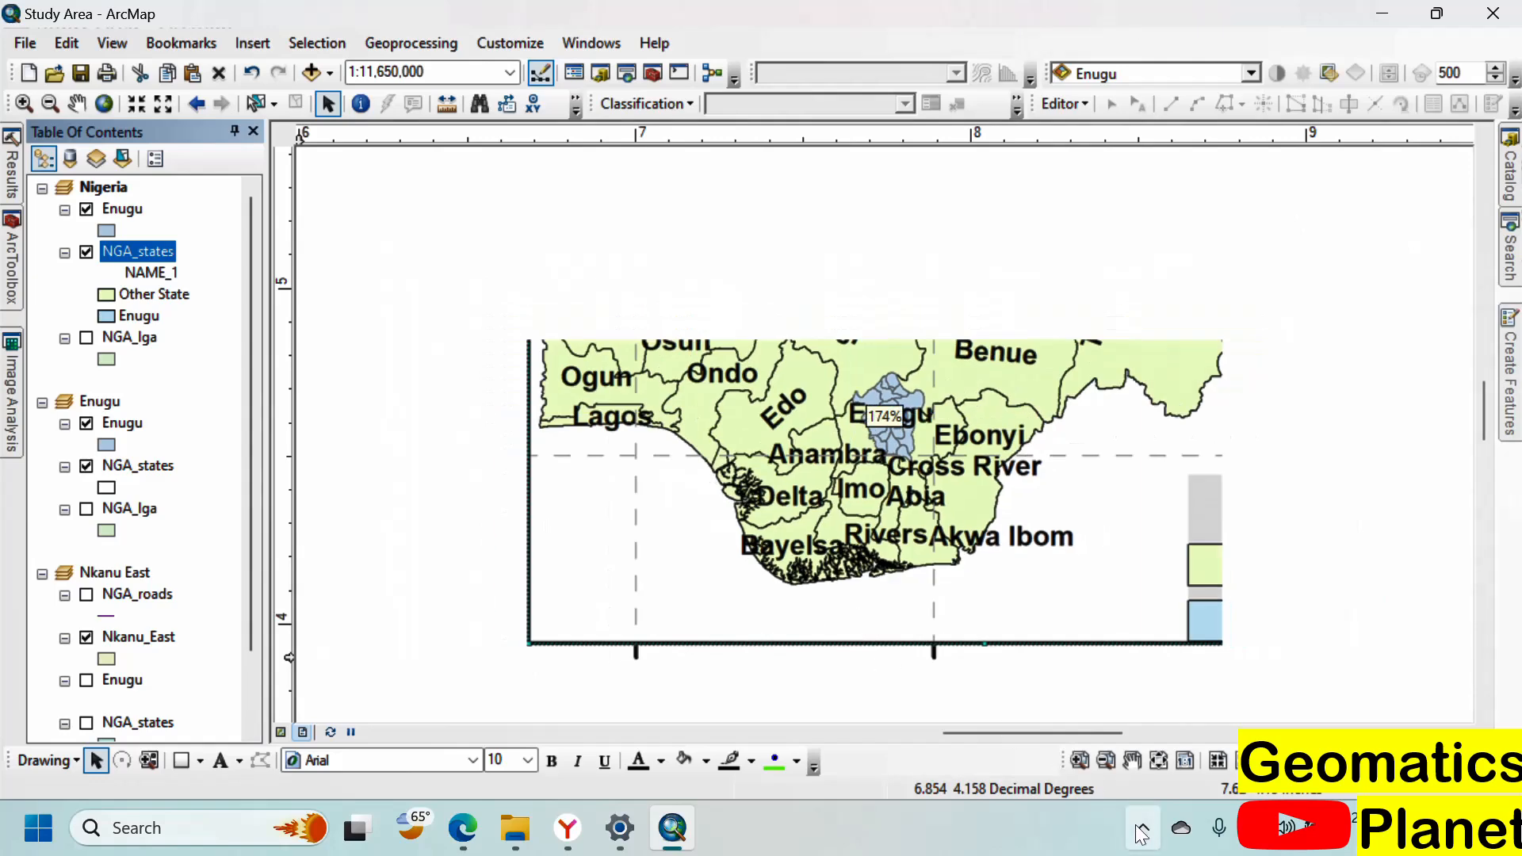
{"action": "left_click", "coordinate": [1160, 764]}
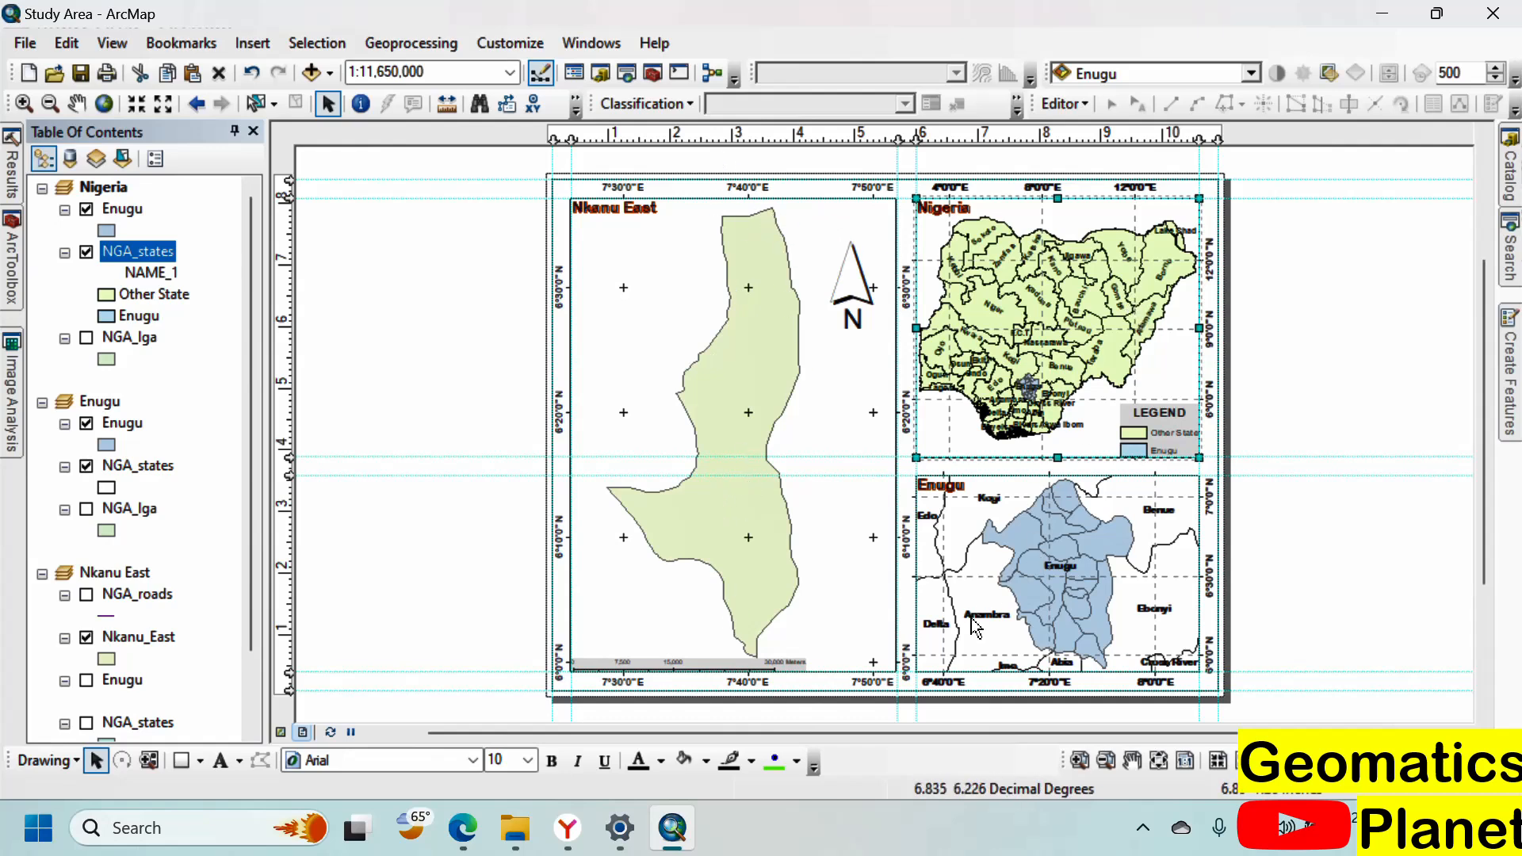
Step: Save the map document and export the layout as PDF, replacing the existing Nkanu East file in the Map folder
{"action": "left_click", "coordinate": [77, 68]}
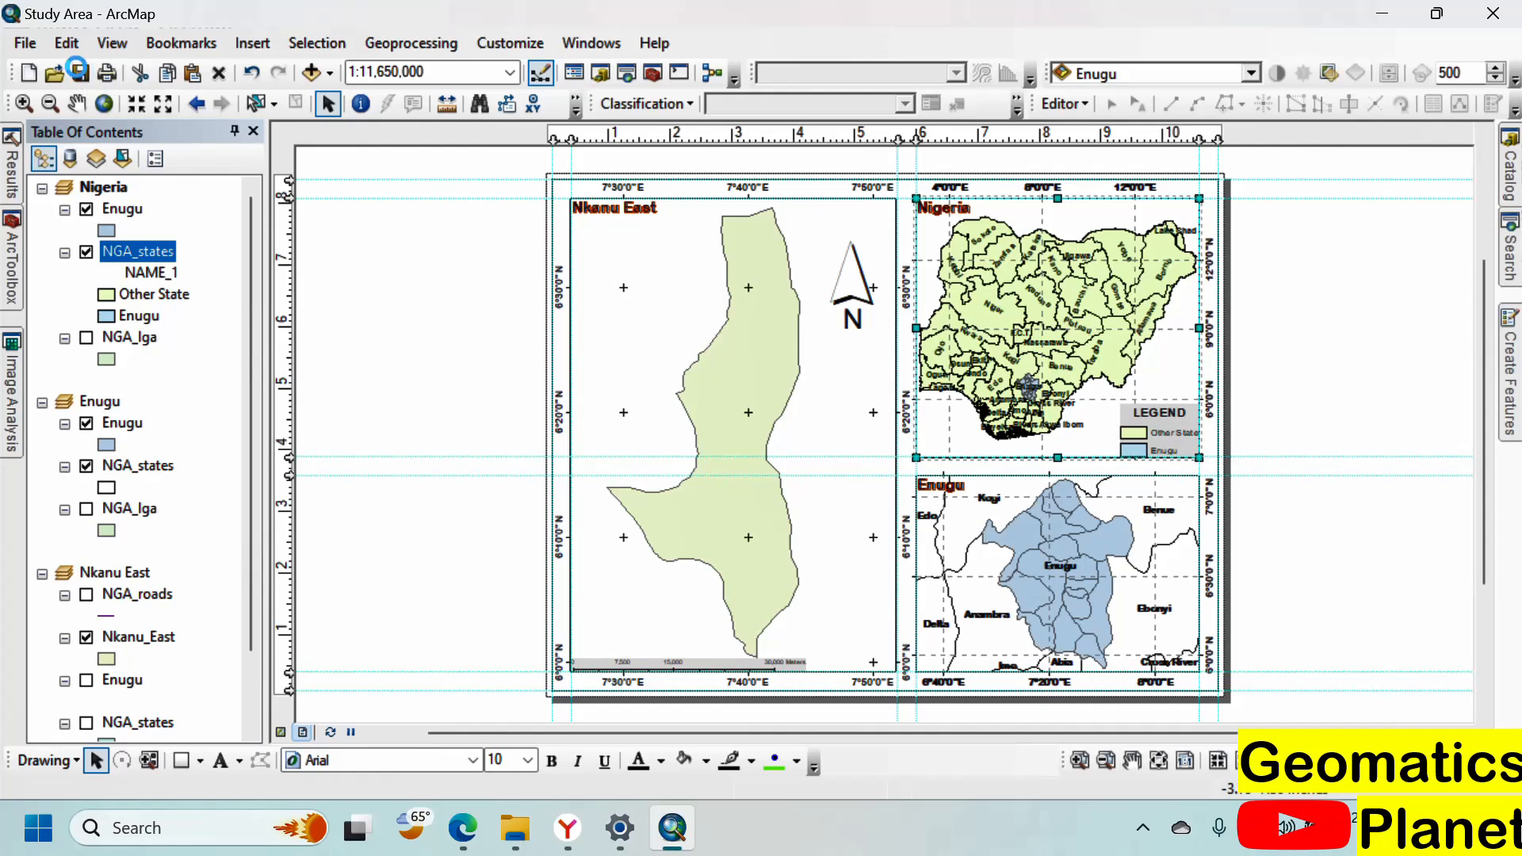
{"action": "left_click", "coordinate": [30, 41]}
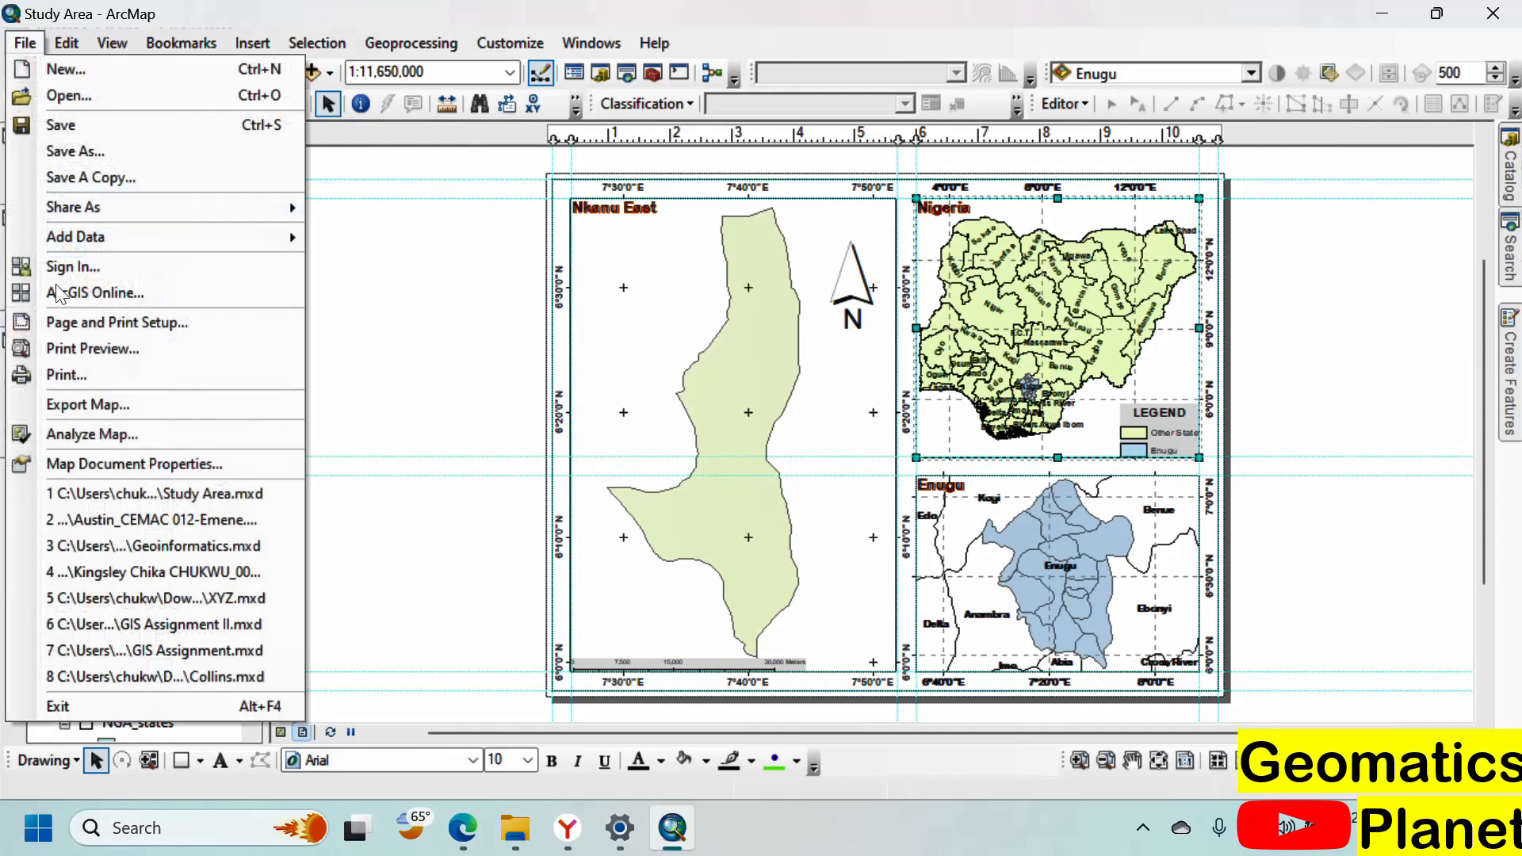
{"action": "left_click", "coordinate": [191, 408]}
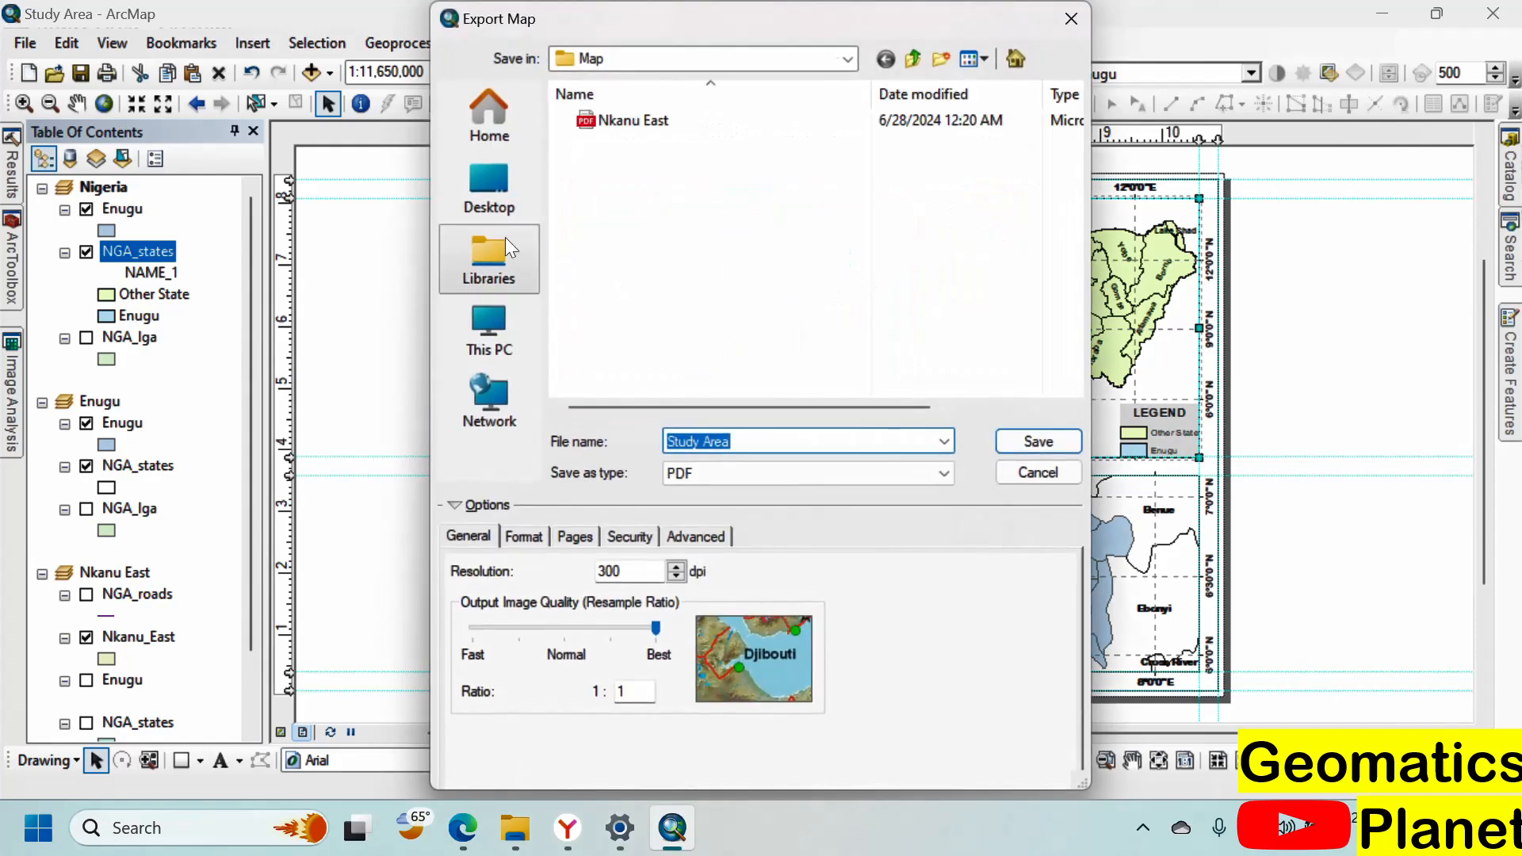
{"action": "left_click", "coordinate": [626, 120]}
{"action": "left_click", "coordinate": [1021, 440]}
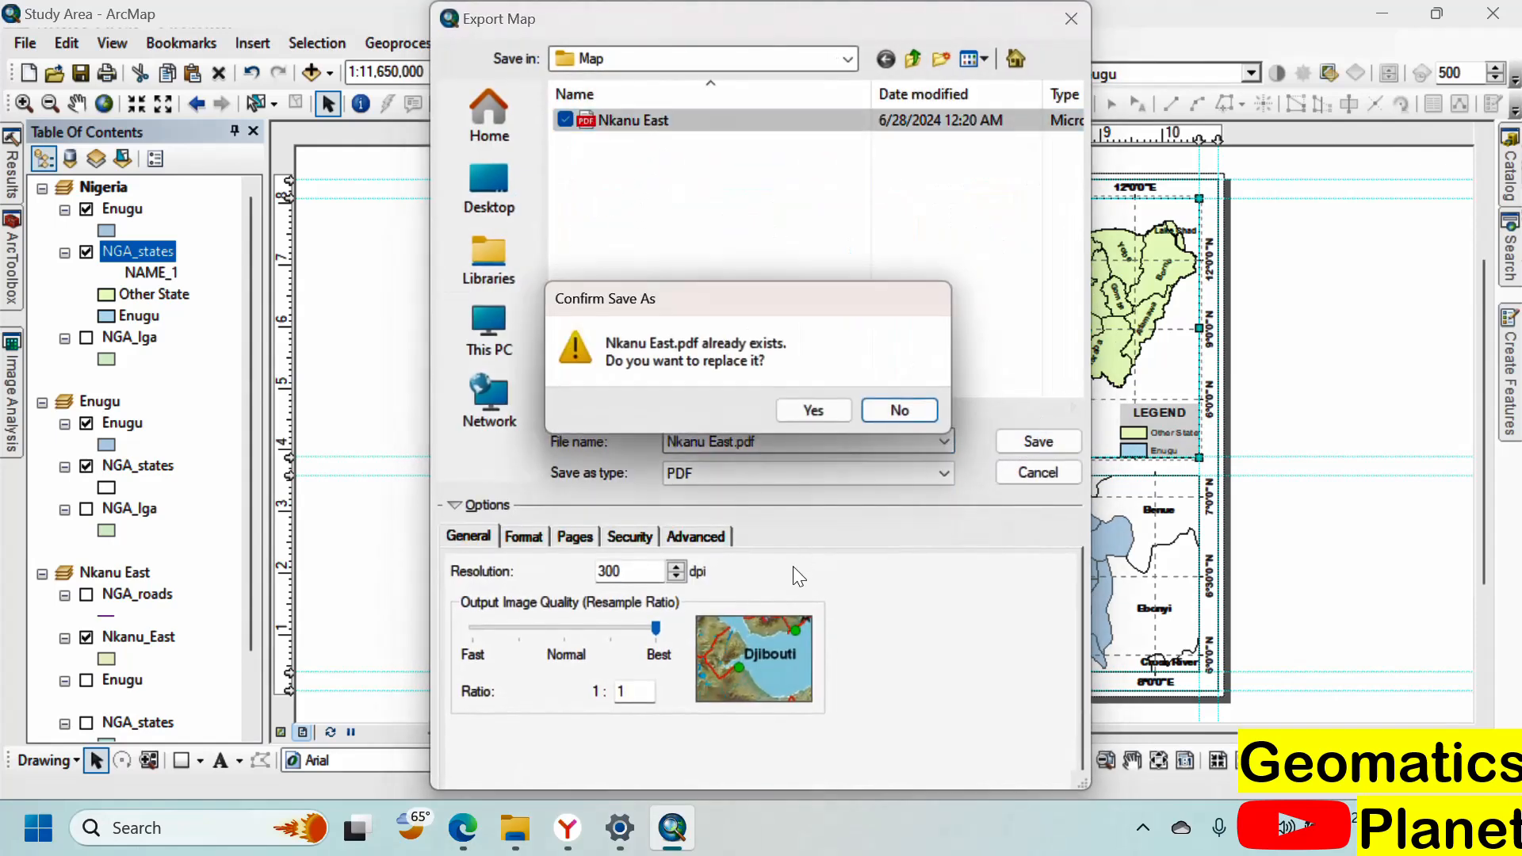
{"action": "left_click", "coordinate": [814, 411]}
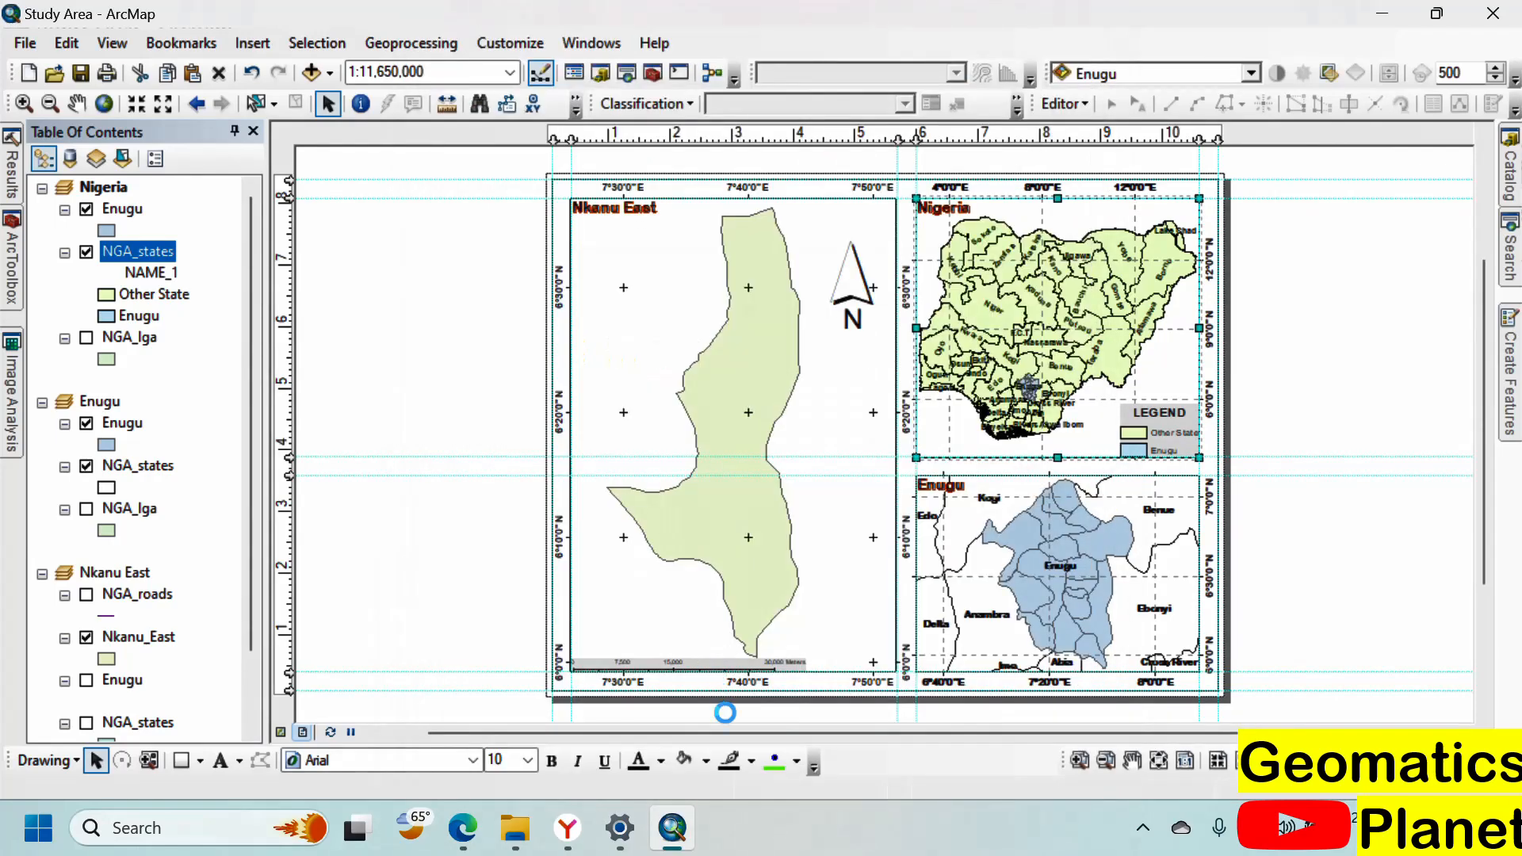
Step: Switch to Microsoft Edge, reload Nkanu East.pdf to examine the exported layout's labels and legend, and return to ArcMap
{"action": "left_click", "coordinate": [474, 834]}
{"action": "left_click", "coordinate": [95, 63]}
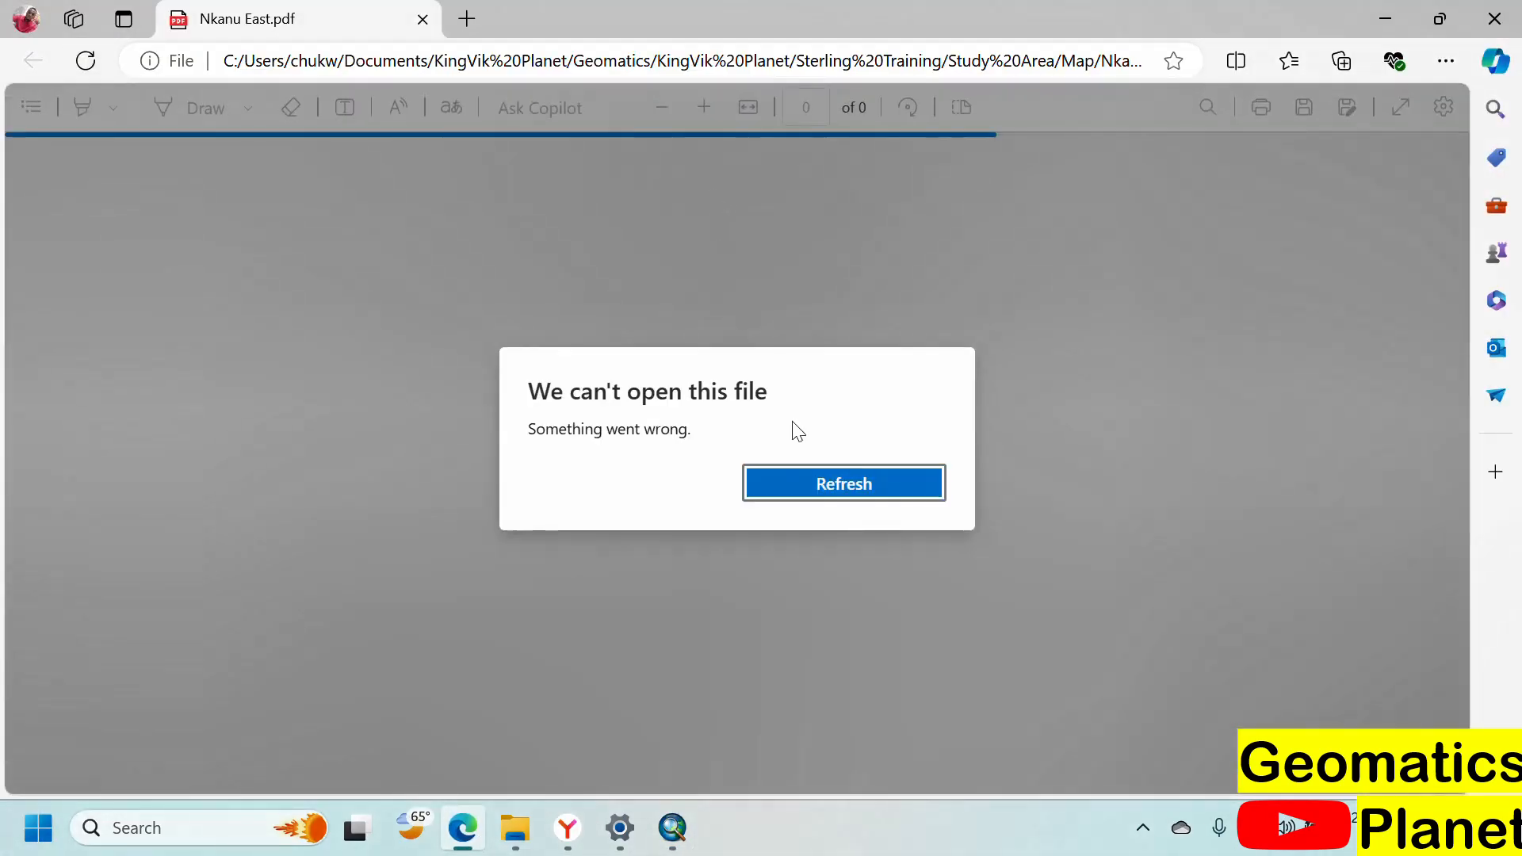
{"action": "left_click", "coordinate": [788, 485]}
{"action": "scroll", "coordinate": [786, 482], "scroll_direction": "down", "scroll_amount": 3}
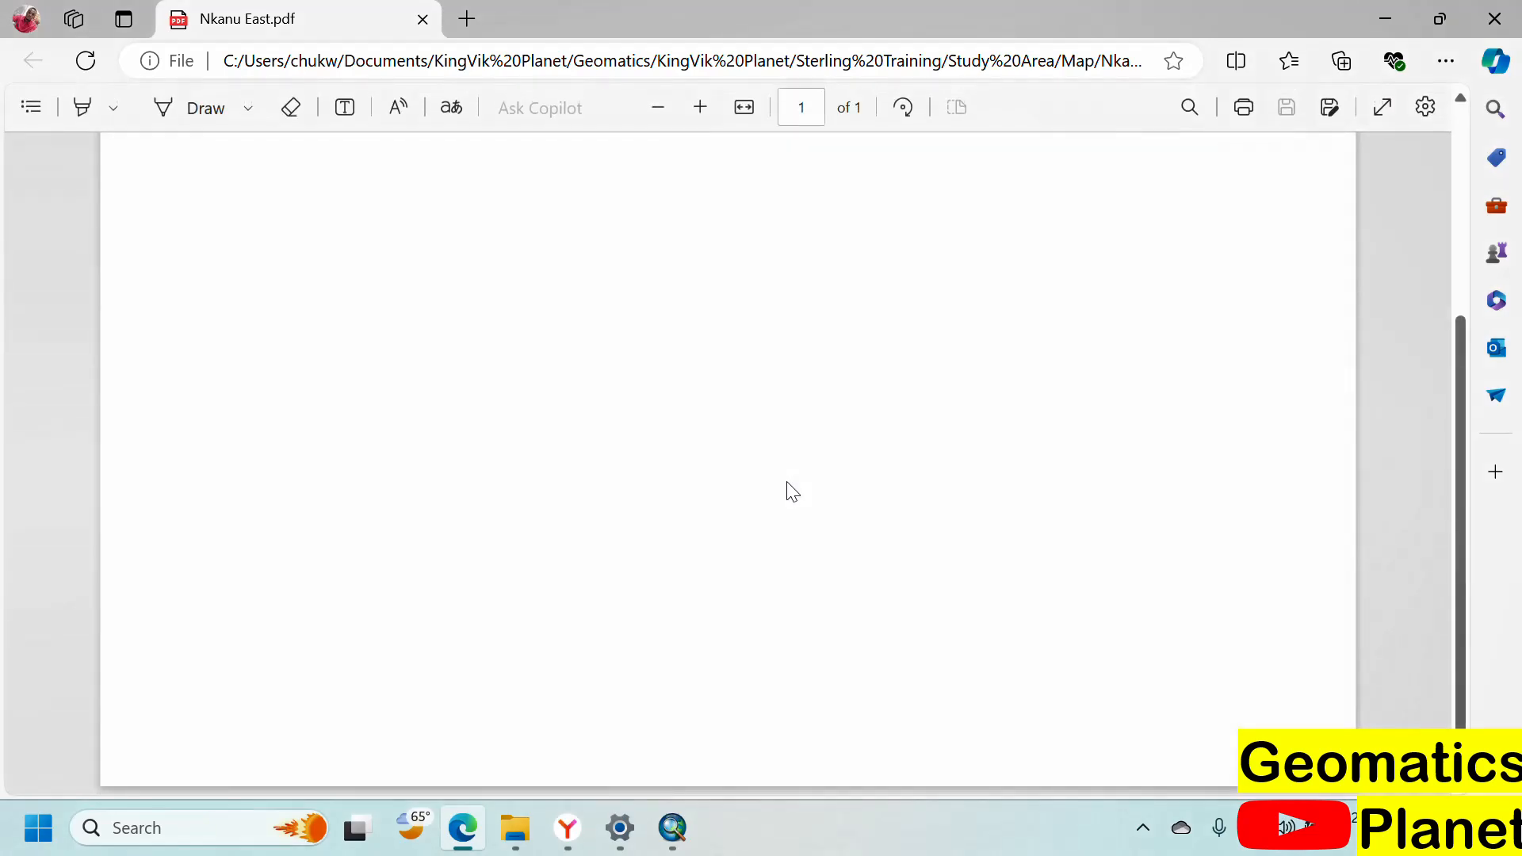
{"action": "scroll", "coordinate": [932, 426], "scroll_direction": "up", "scroll_amount": 3}
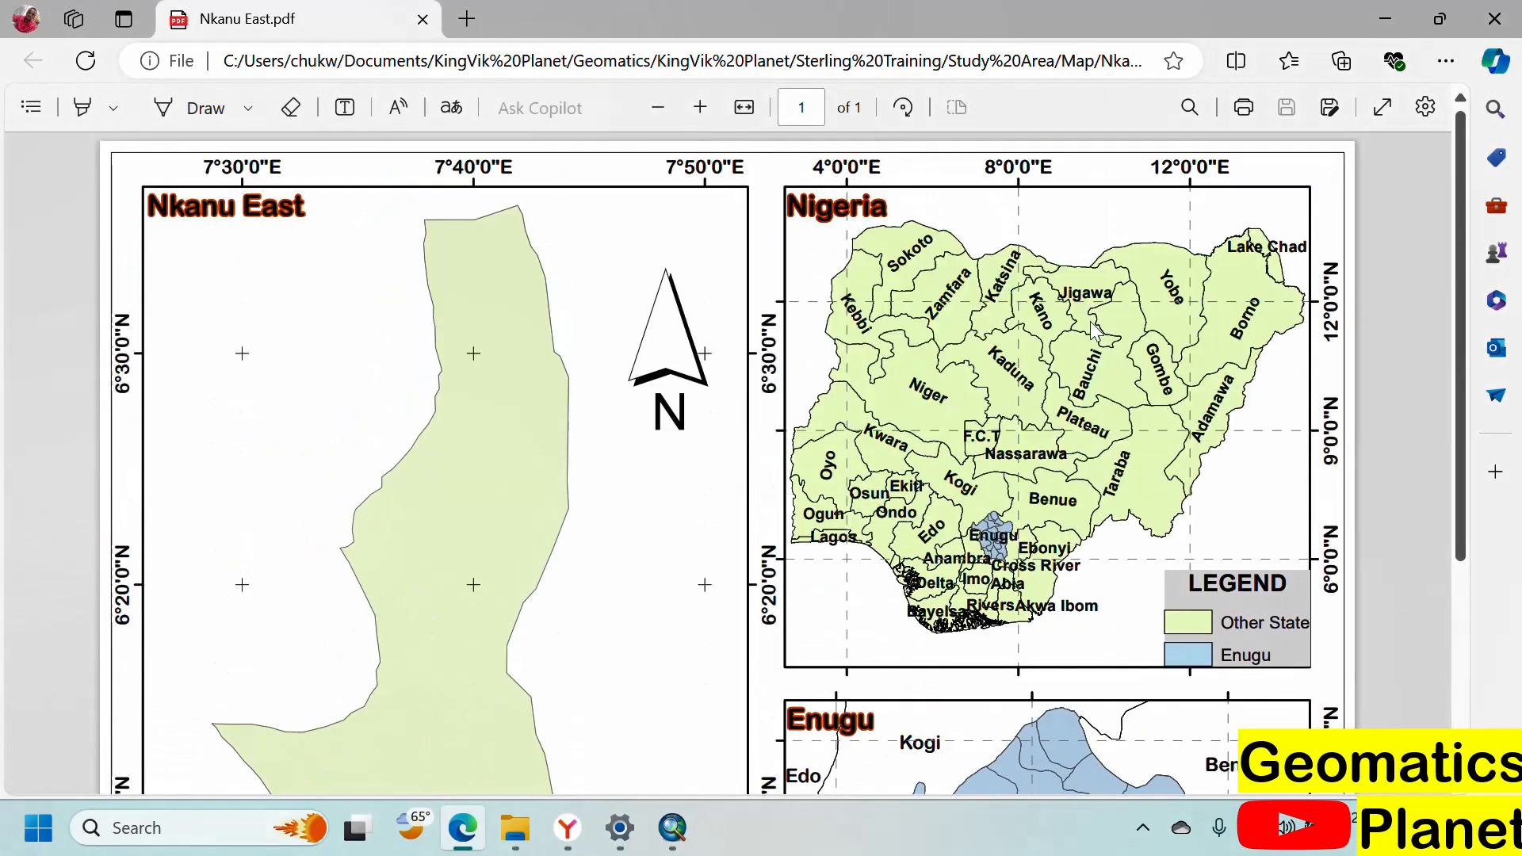
{"action": "scroll", "coordinate": [1094, 329], "scroll_direction": "down", "scroll_amount": 4}
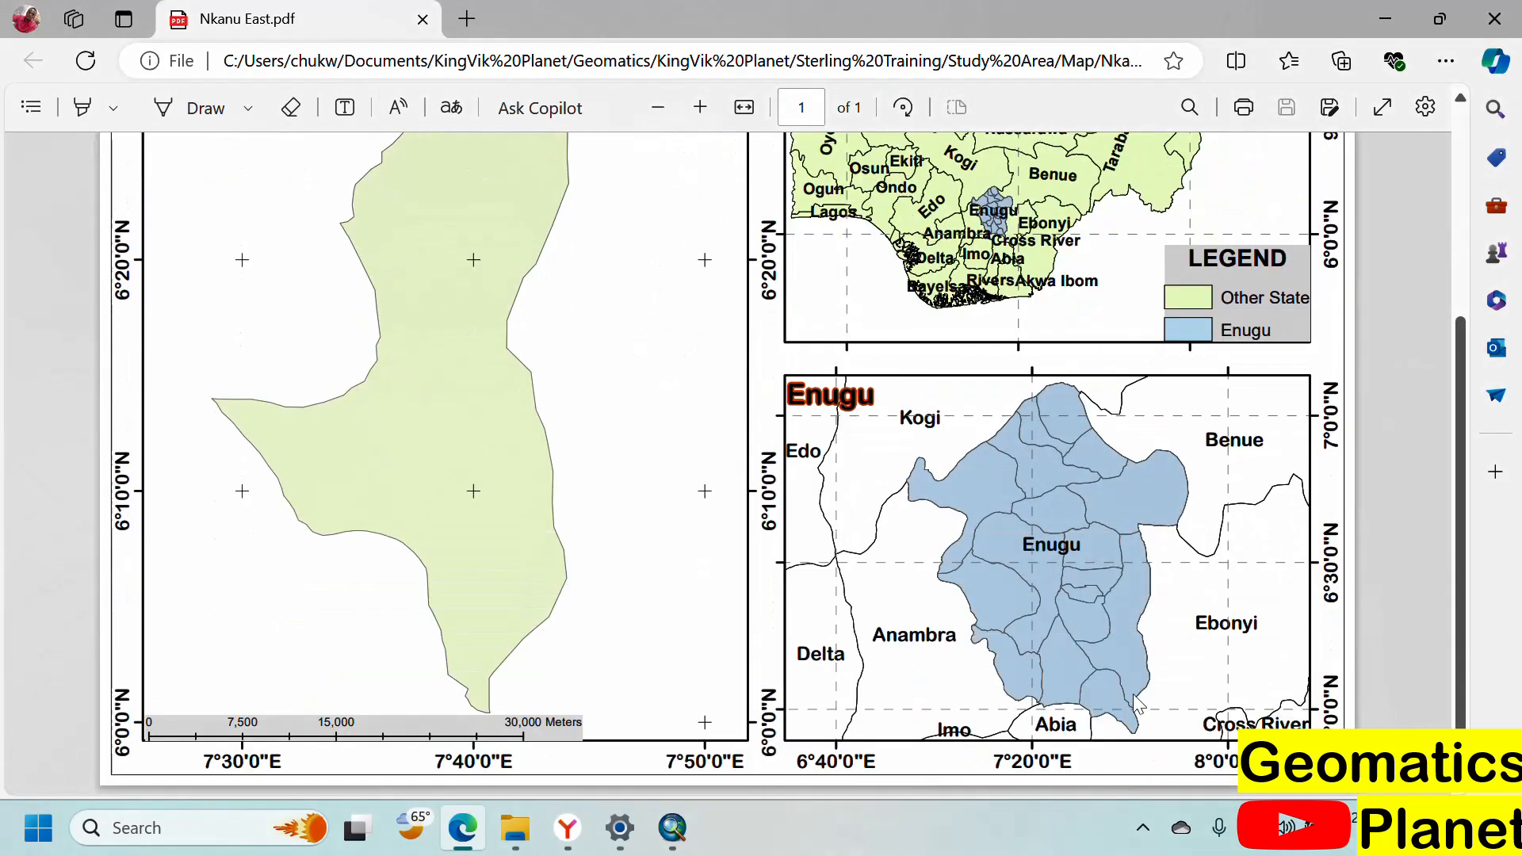
{"action": "scroll", "coordinate": [974, 618], "scroll_direction": "up", "scroll_amount": 4}
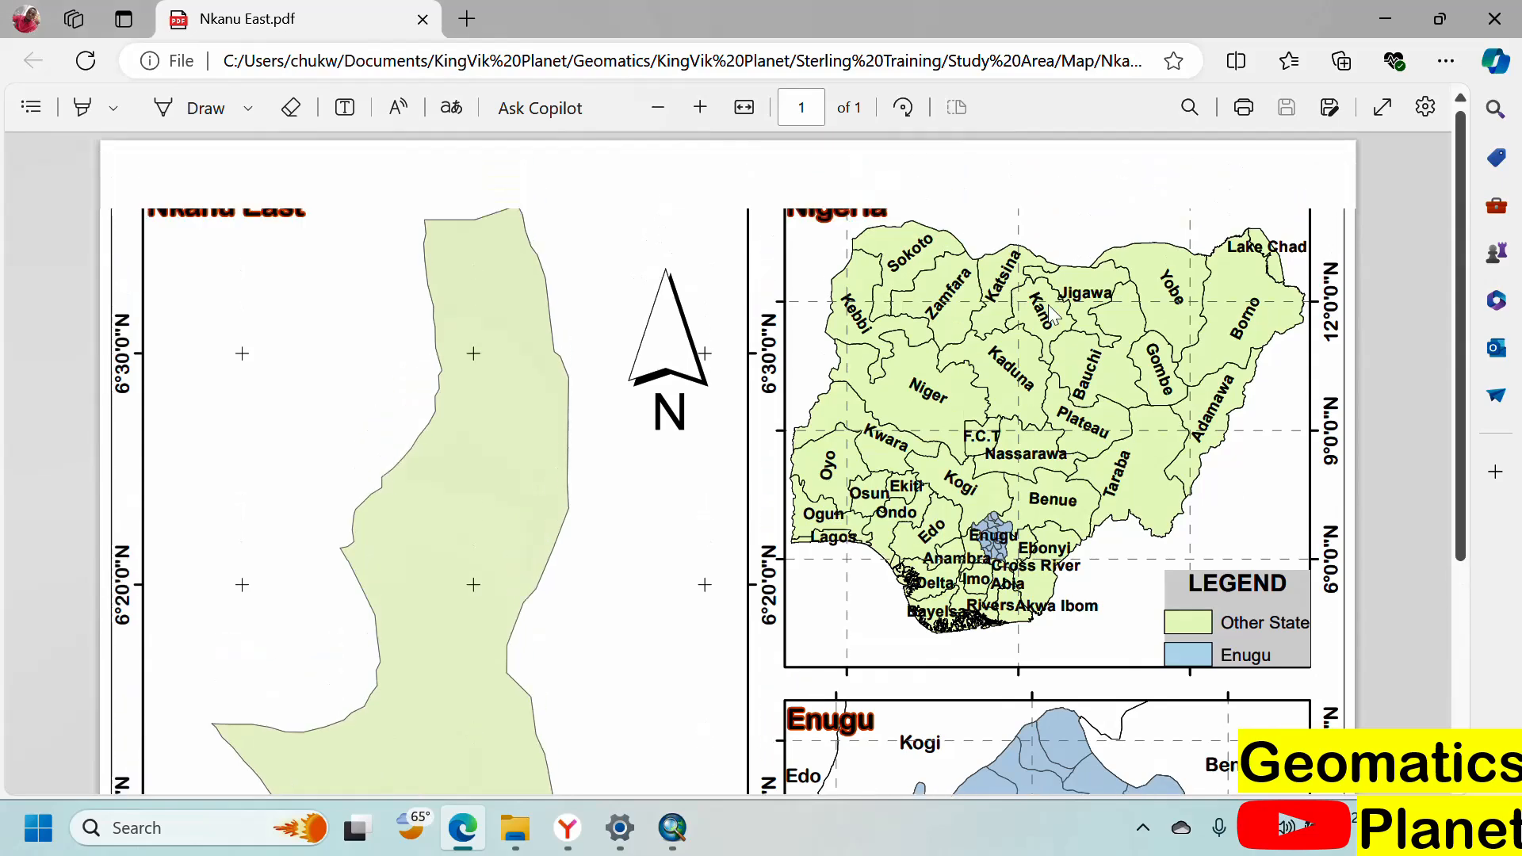
{"action": "scroll", "coordinate": [473, 298], "scroll_direction": "down", "scroll_amount": 4}
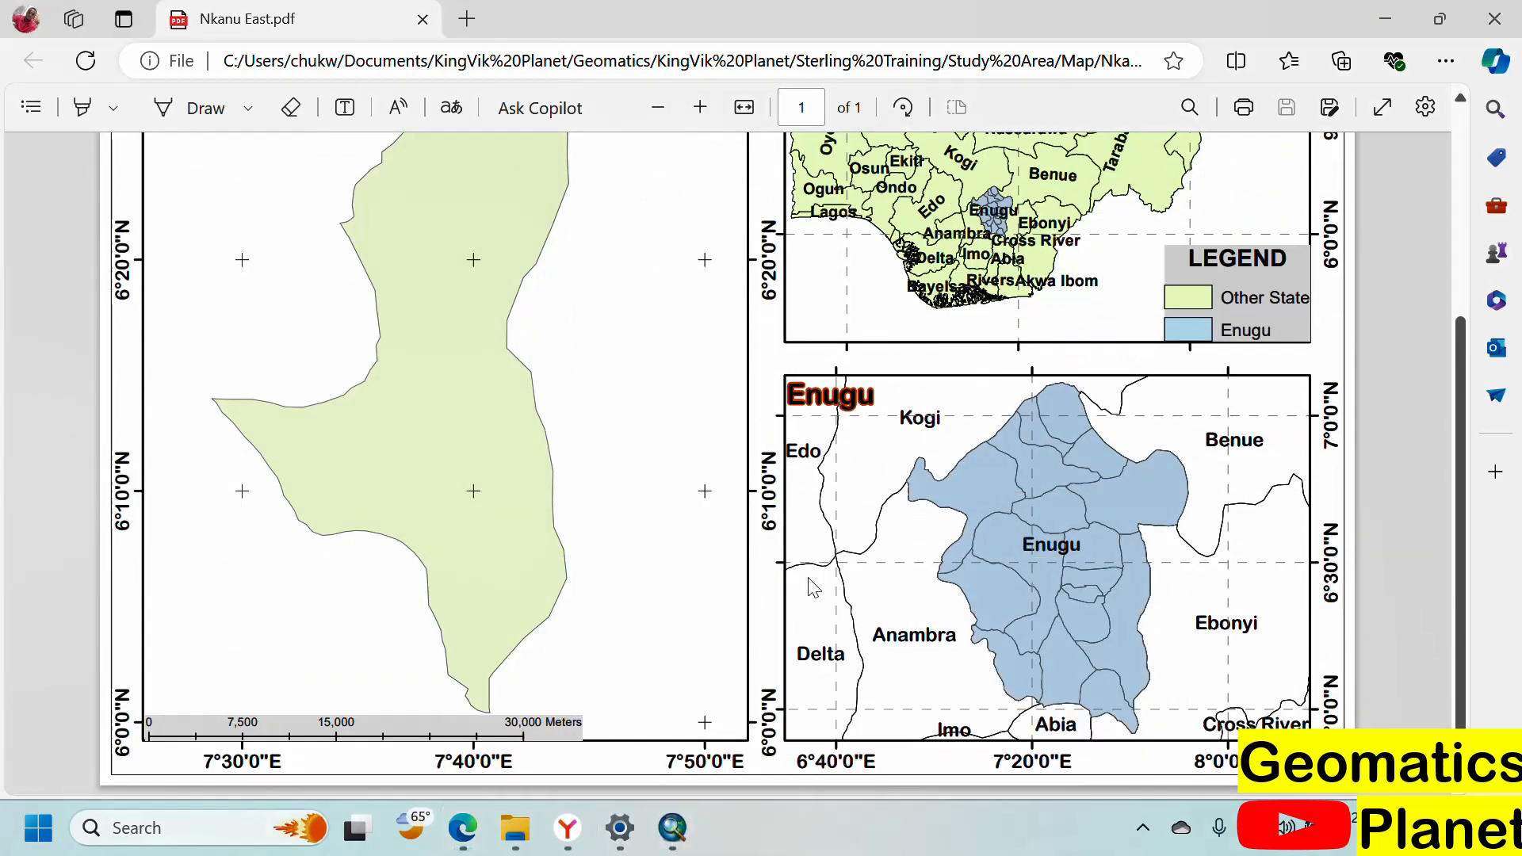
{"action": "left_click", "coordinate": [673, 828]}
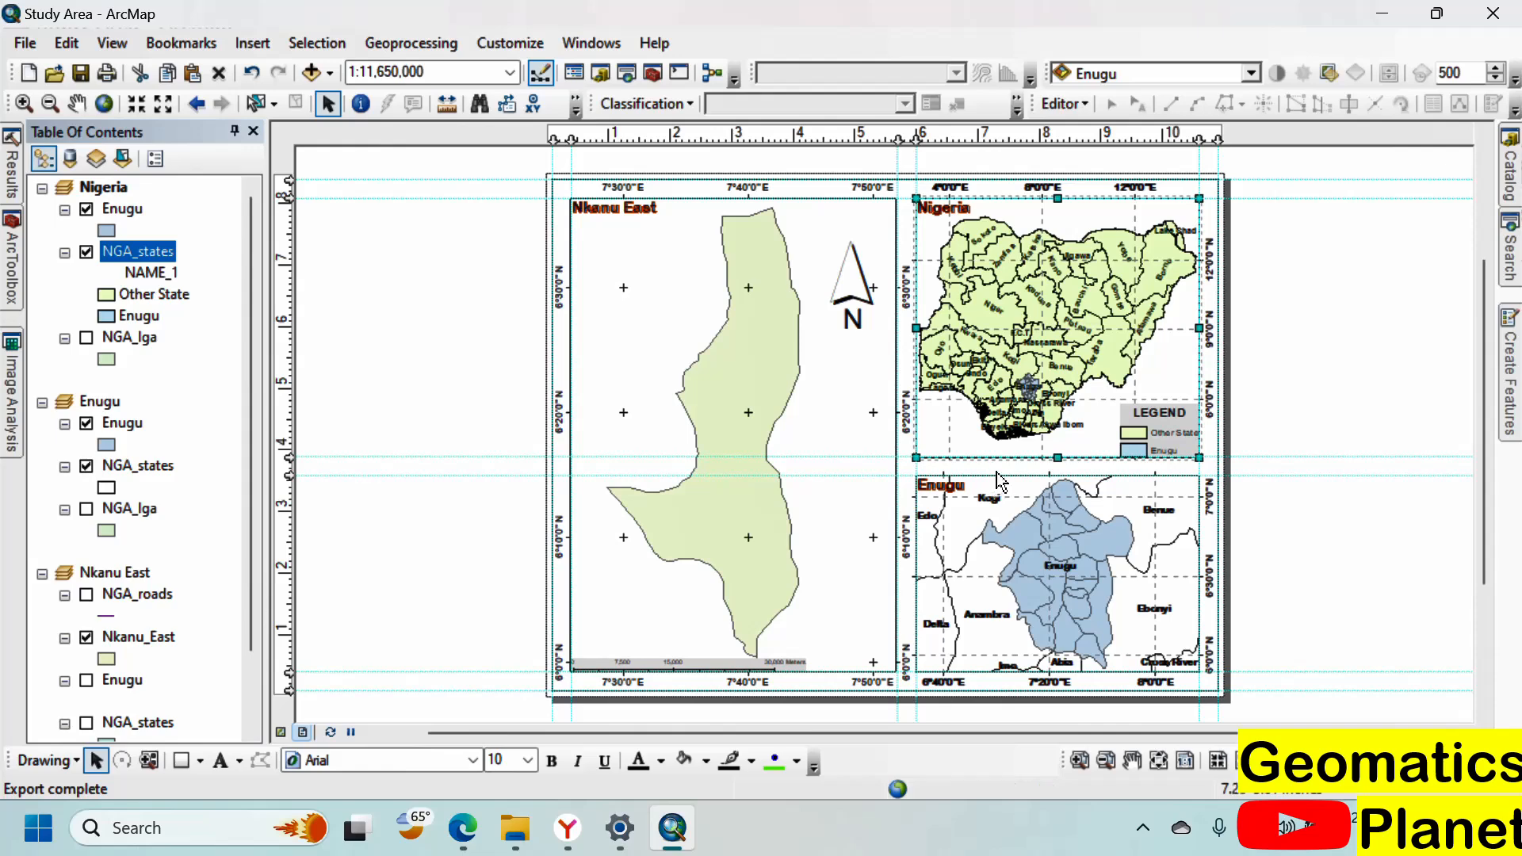
Step: Add the Nkanu_East layer from the Nkanu East data frame to the Enugu data frame, above its Enugu layer
{"action": "scroll", "coordinate": [1038, 400], "scroll_direction": "up", "scroll_amount": 2}
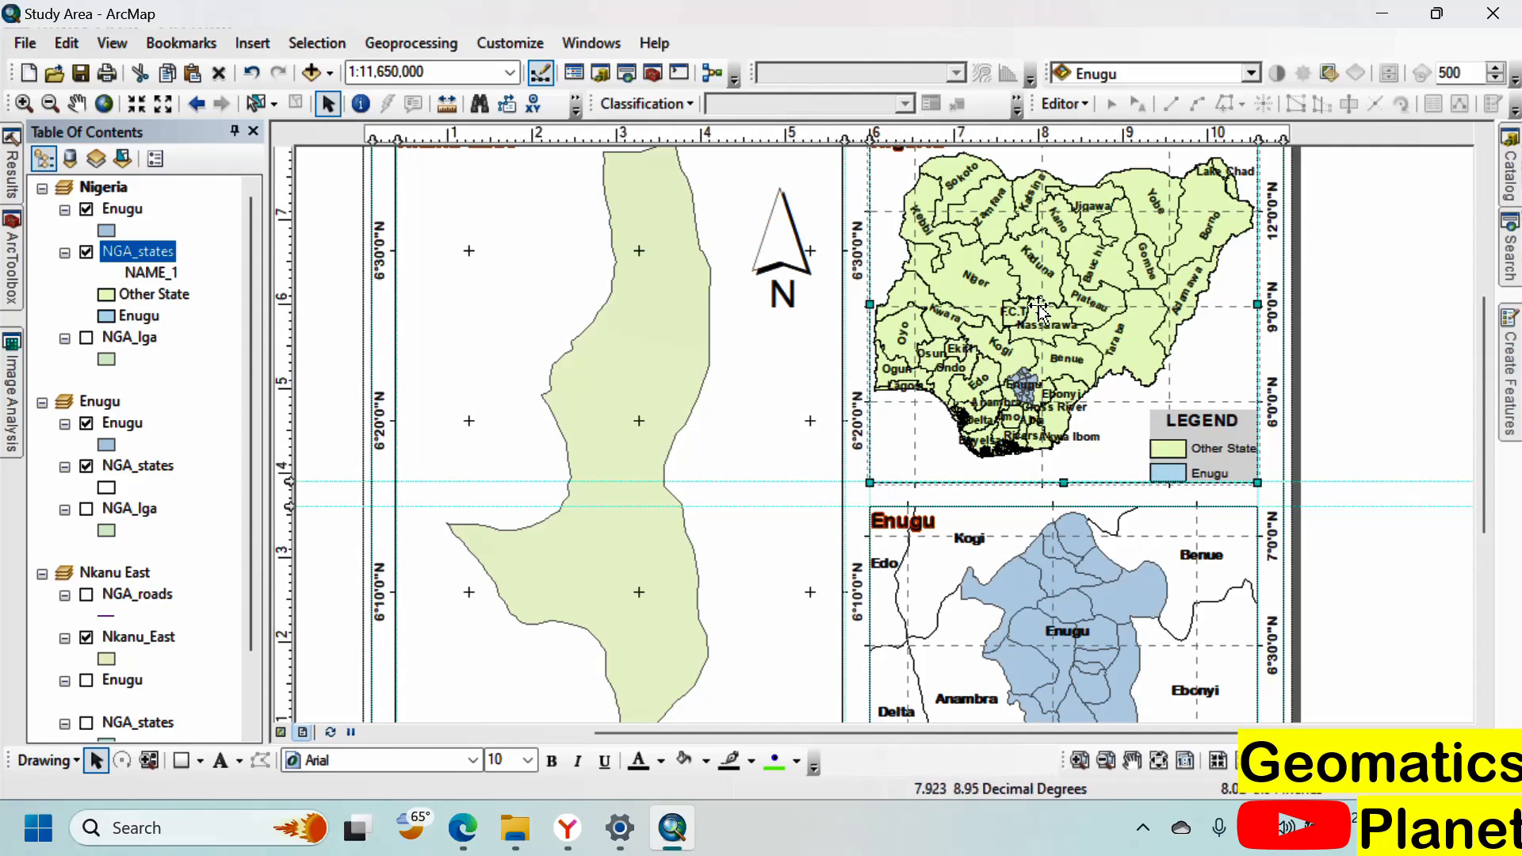
{"action": "scroll", "coordinate": [1038, 309], "scroll_direction": "down", "scroll_amount": 1}
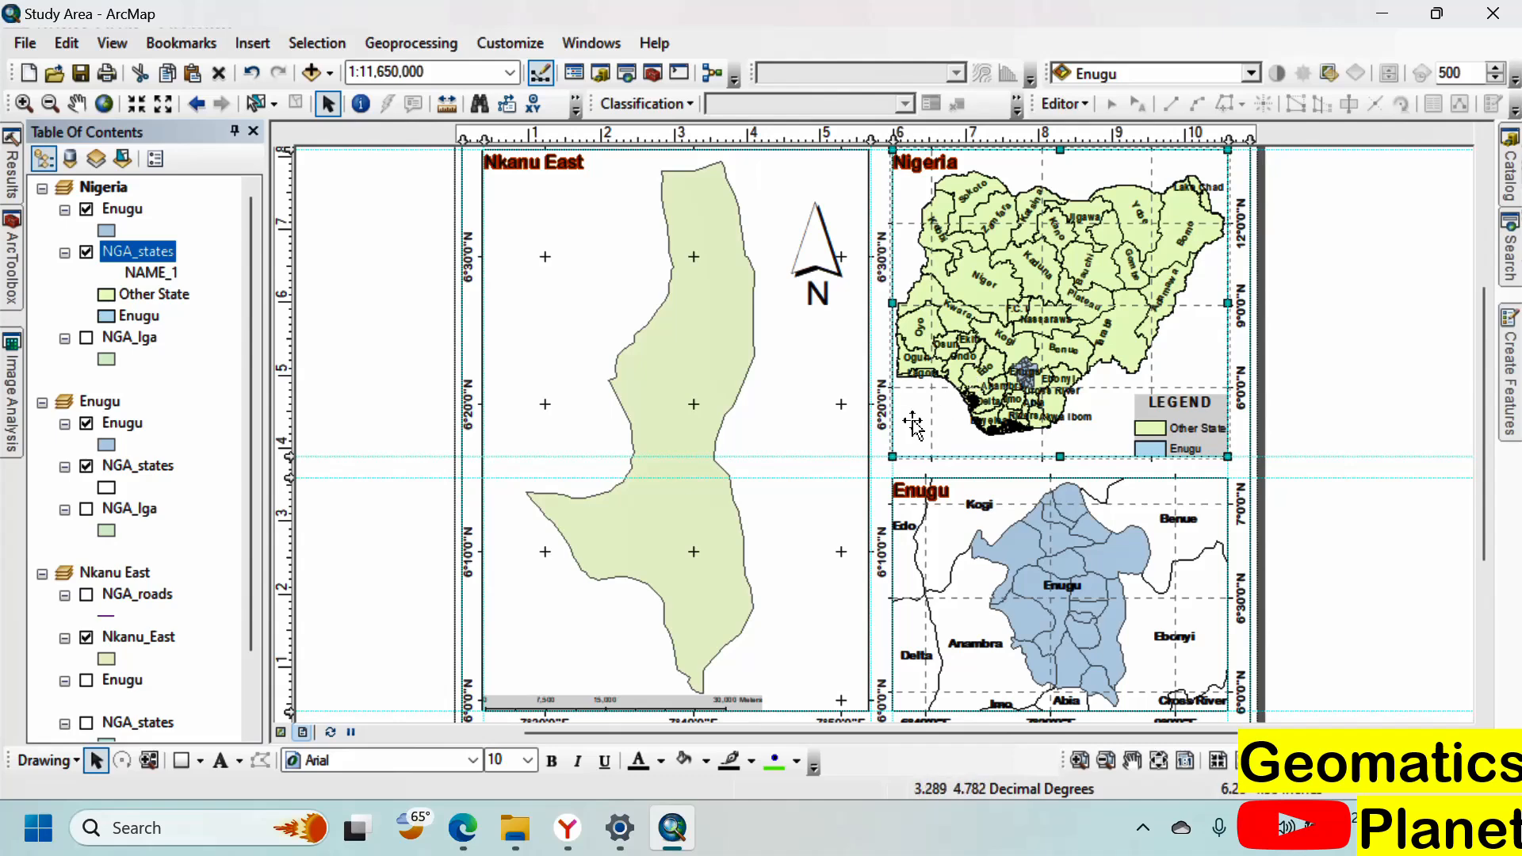
{"action": "scroll", "coordinate": [910, 428], "scroll_direction": "down", "scroll_amount": 1}
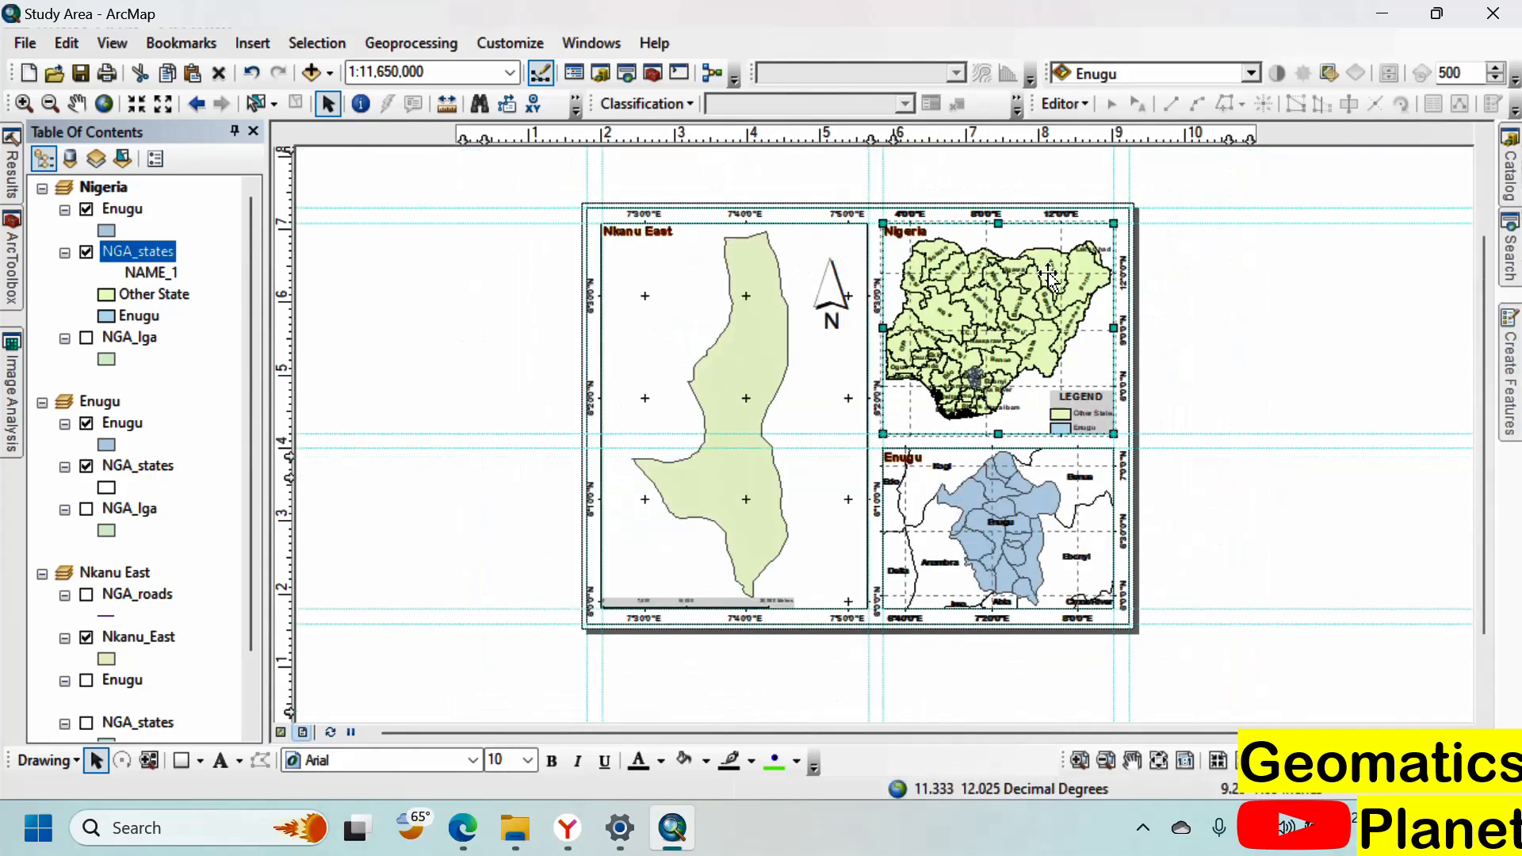
{"action": "scroll", "coordinate": [1051, 269], "scroll_direction": "up", "scroll_amount": 1}
{"action": "scroll", "coordinate": [1052, 268], "scroll_direction": "up", "scroll_amount": 1}
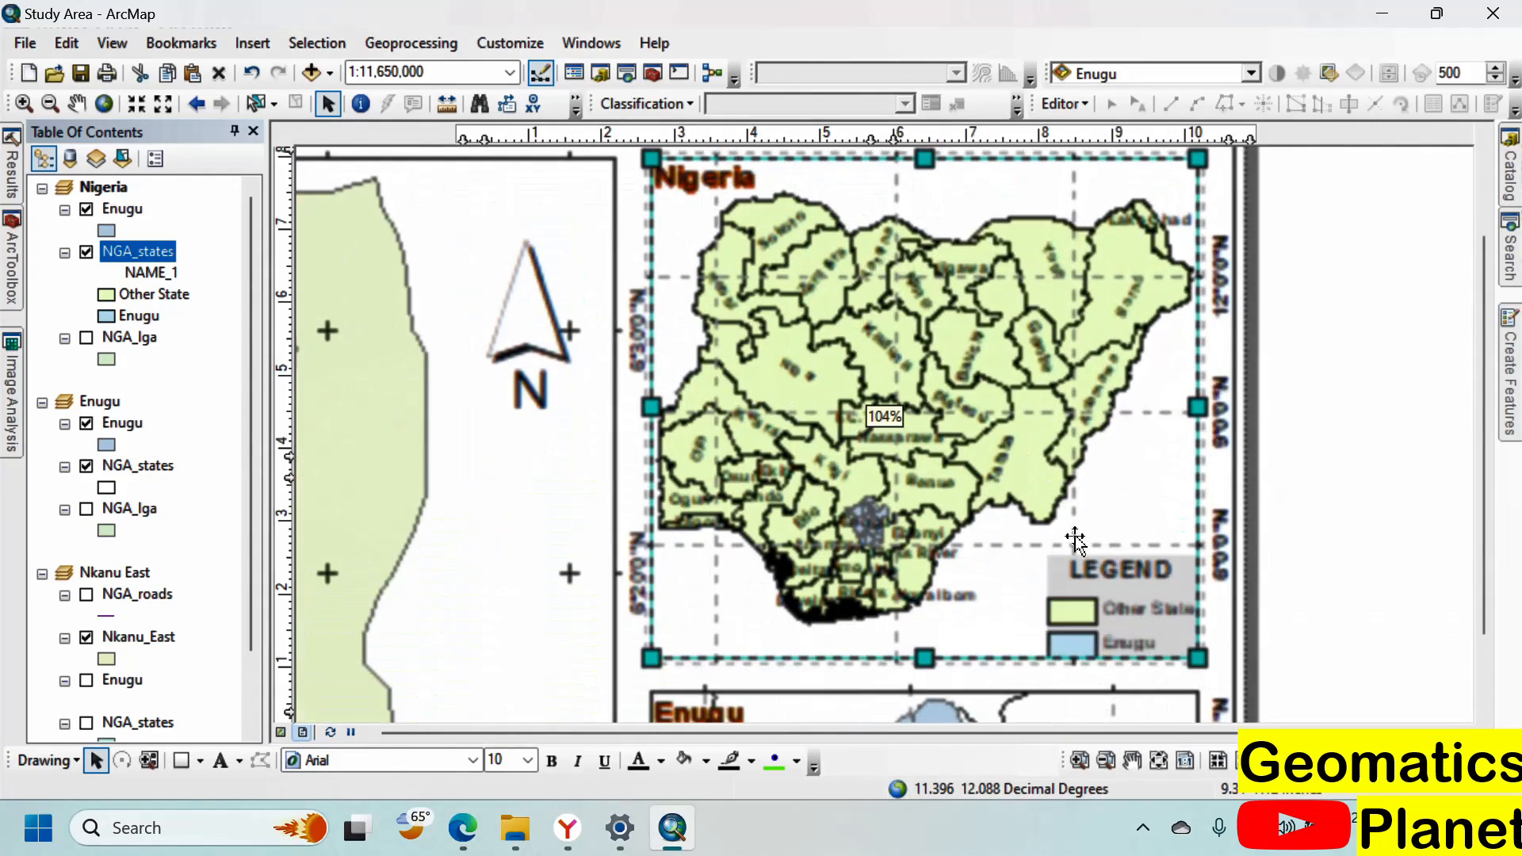
{"action": "scroll", "coordinate": [1137, 238], "scroll_direction": "down", "scroll_amount": 1}
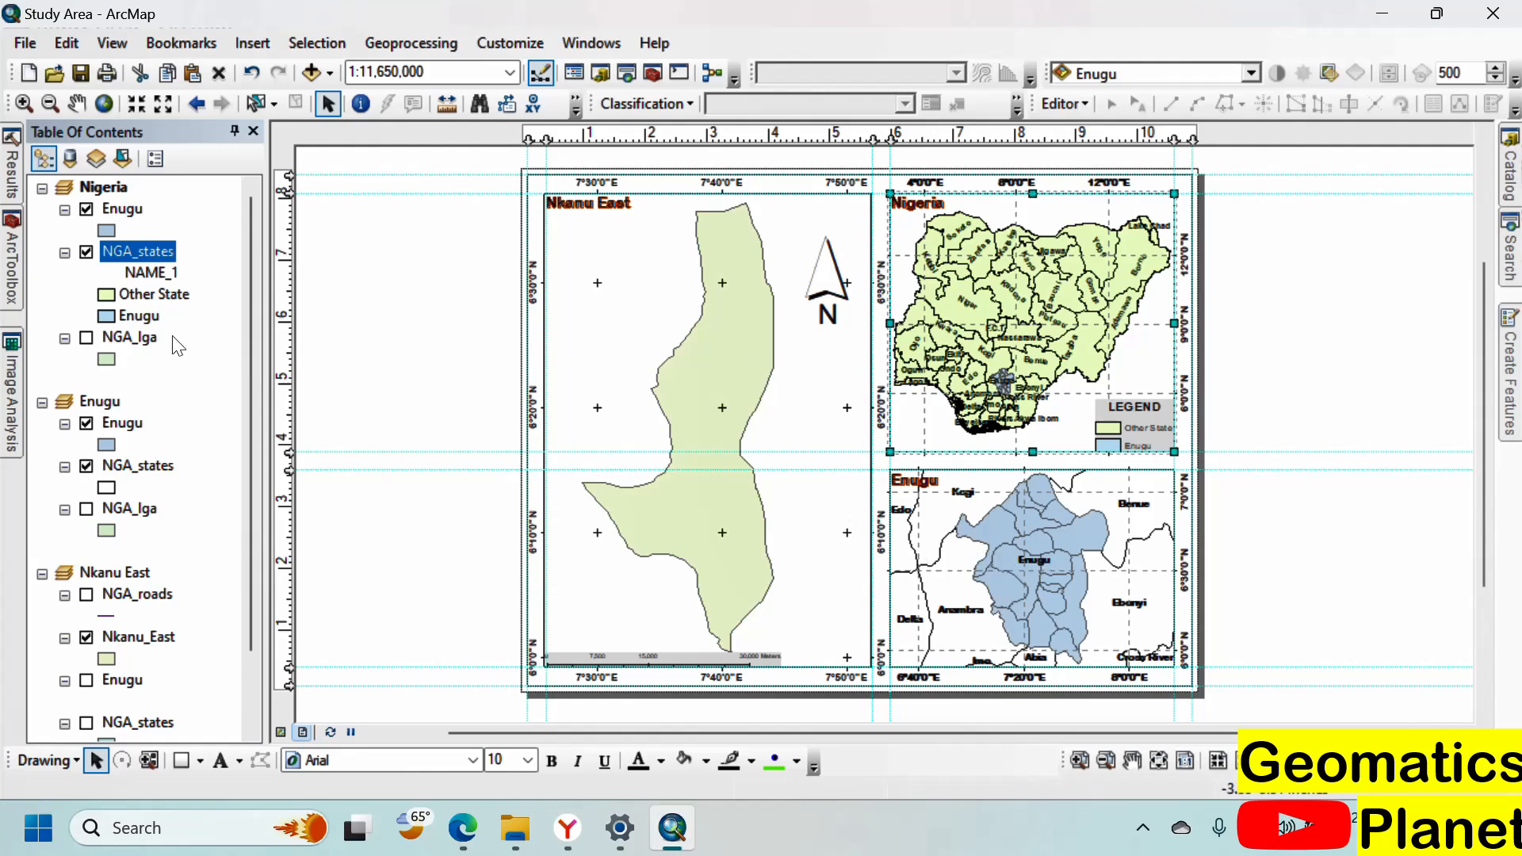
{"action": "scroll", "coordinate": [135, 416], "scroll_direction": "down", "scroll_amount": 1}
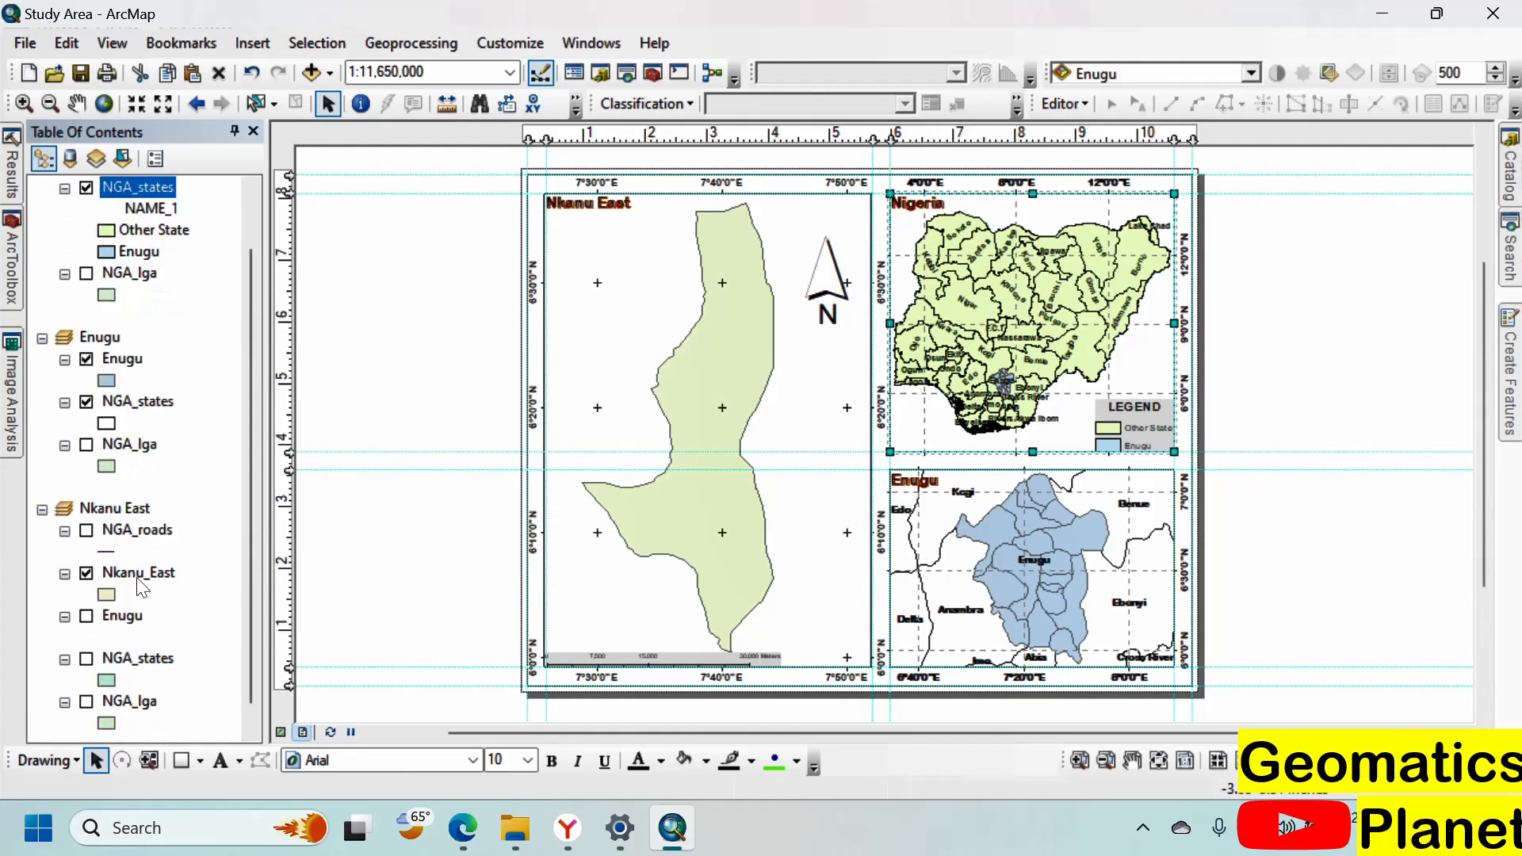
{"action": "left_click_drag", "start_coordinate": [145, 581], "coordinate": [119, 357]}
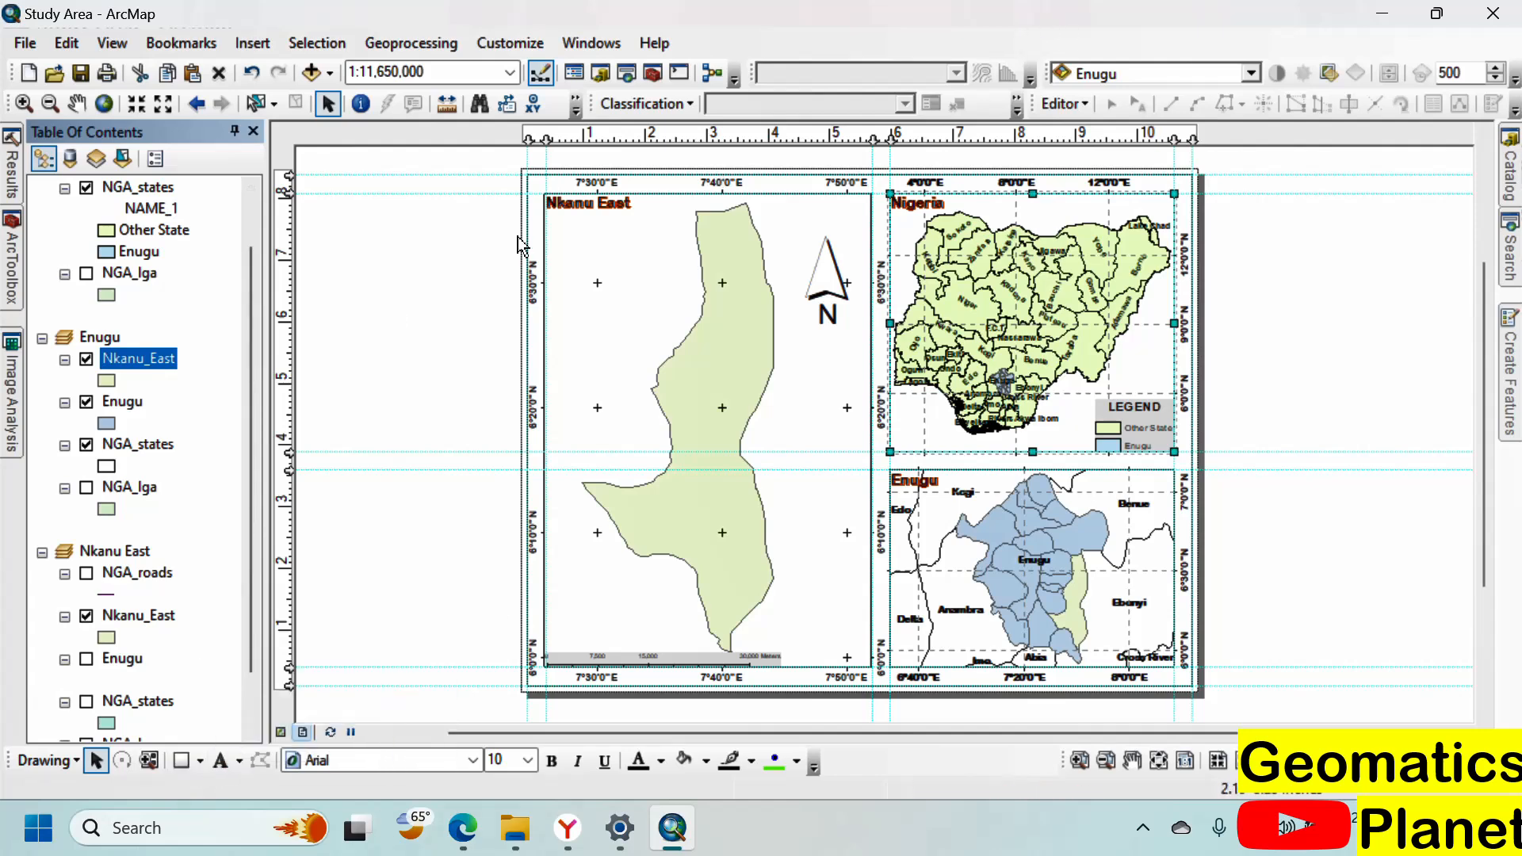
Step: Draw a curve connecting the lower part of the Nkanu East map to the Nkanu_East area in the Enugu map, and stretch its starting end outward
{"action": "left_click", "coordinate": [199, 765]}
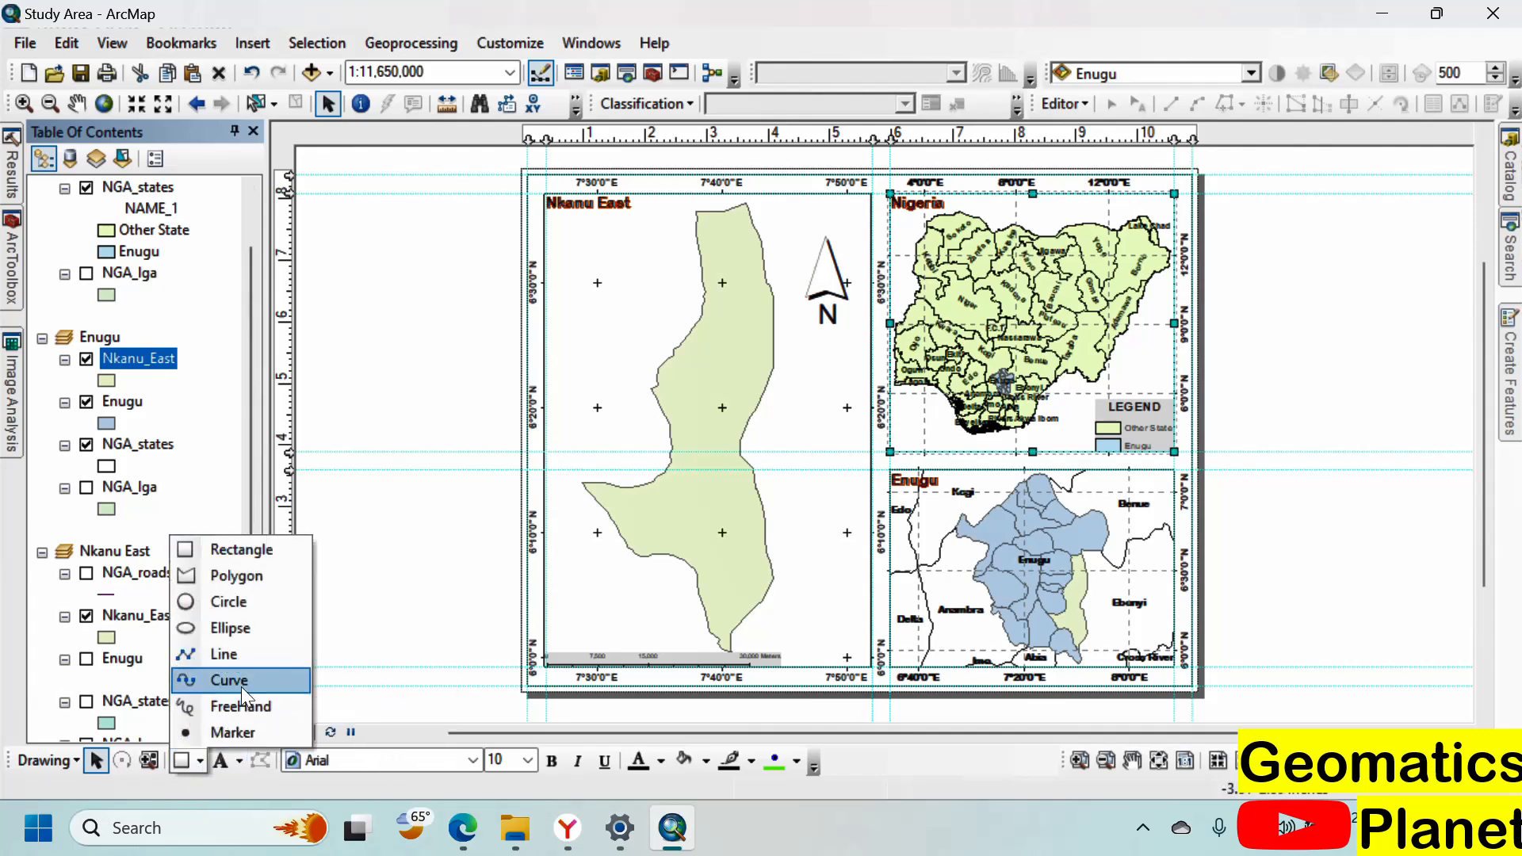
{"action": "left_click", "coordinate": [252, 633]}
{"action": "left_click", "coordinate": [200, 761]}
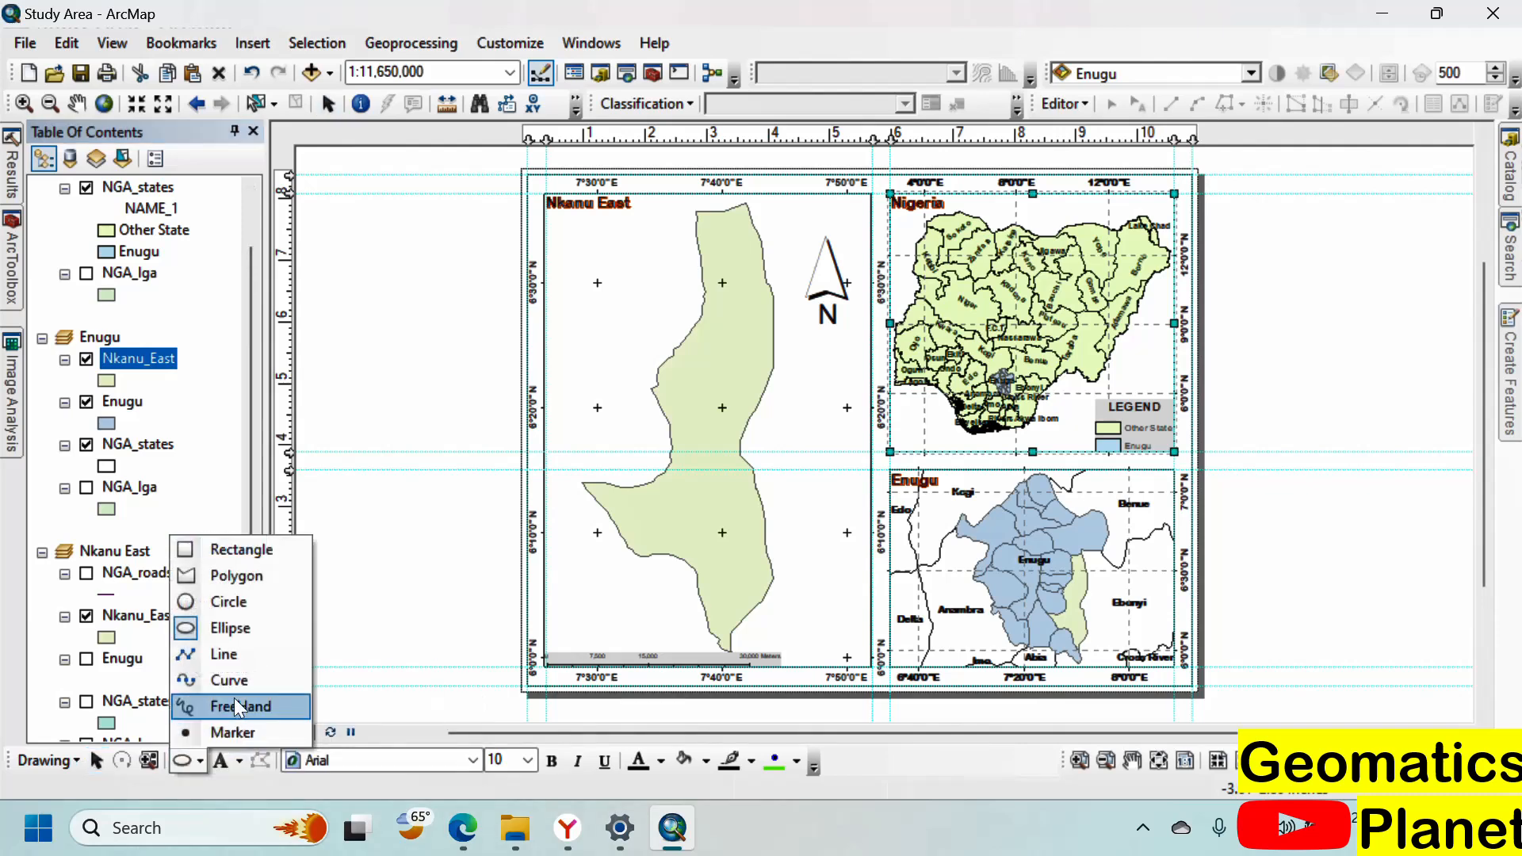
{"action": "left_click", "coordinate": [248, 680]}
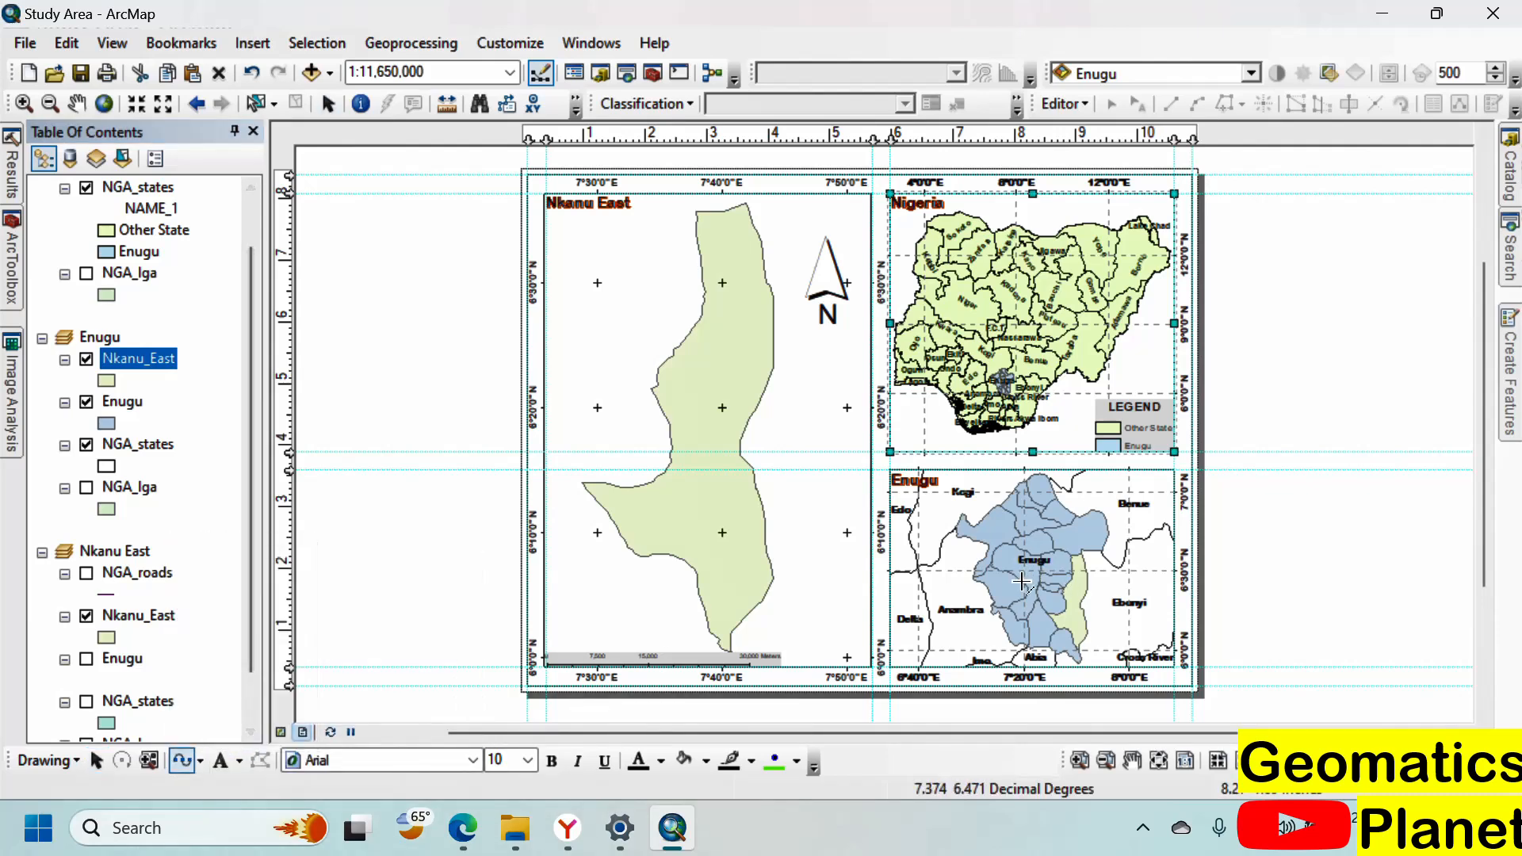
{"action": "left_click", "coordinate": [773, 634]}
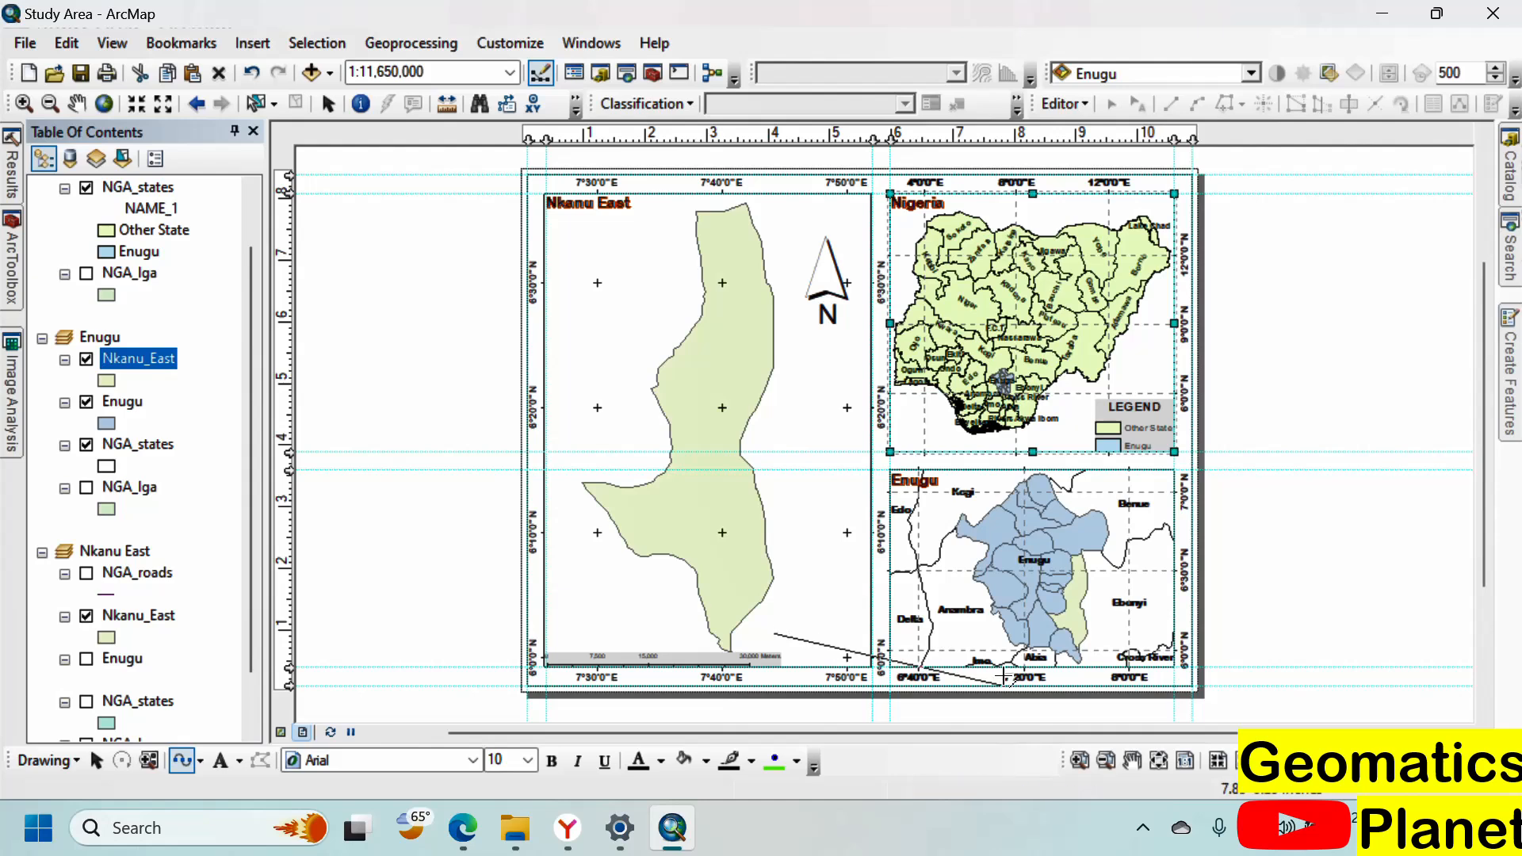
{"action": "double_click", "coordinate": [1070, 646]}
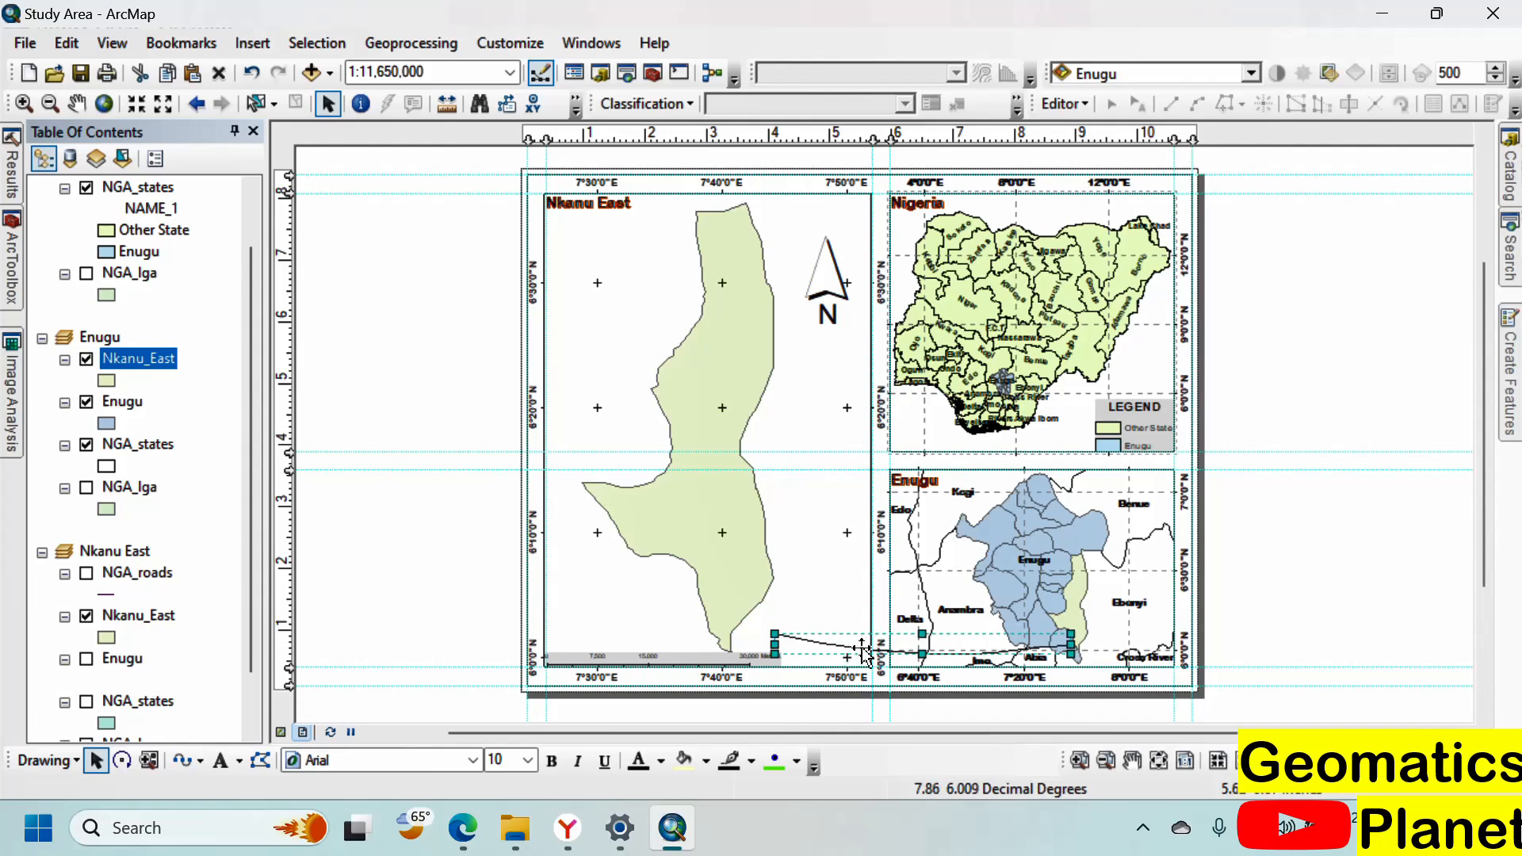
{"action": "left_click_drag", "start_coordinate": [774, 644], "coordinate": [759, 645]}
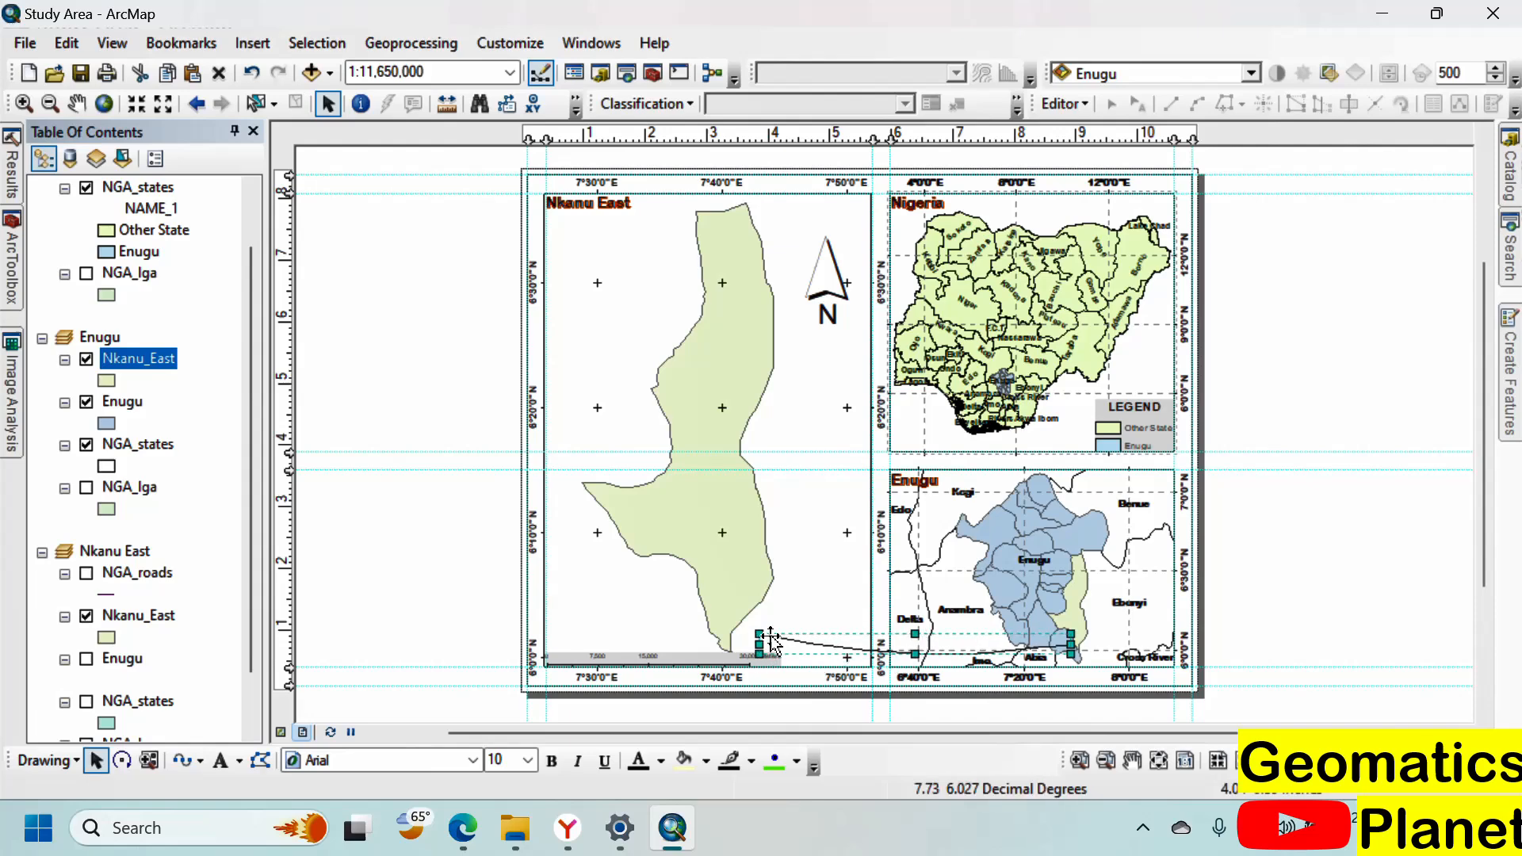
Step: Switch to File Explorer, open Emene.pdf from the CEMAC 012-Emene project's Maps folder, and examine how connector lines link its maps
{"action": "left_click", "coordinate": [499, 839]}
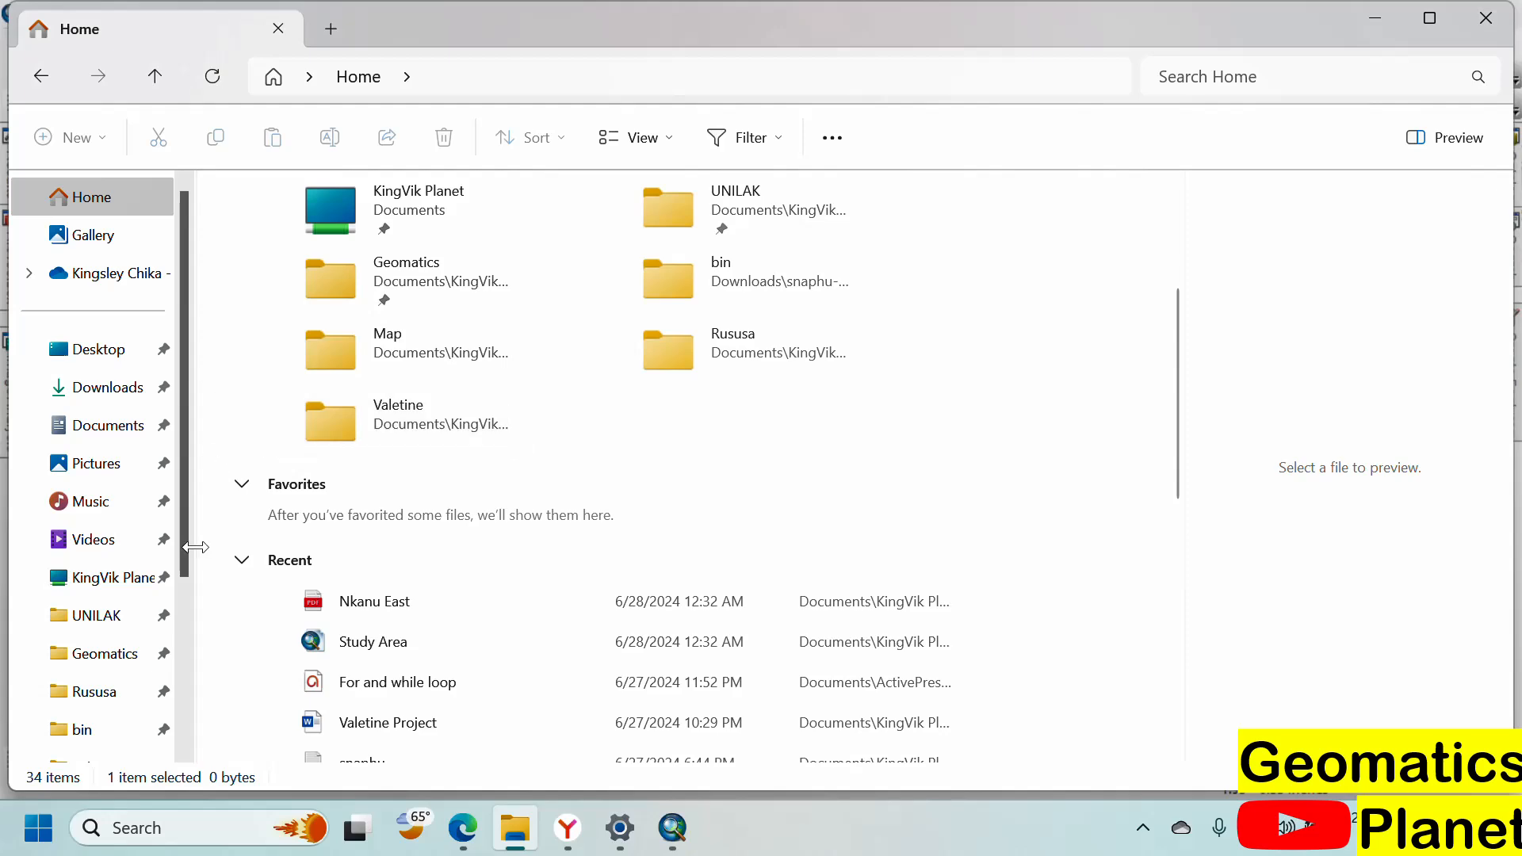
{"action": "scroll", "coordinate": [452, 698], "scroll_direction": "down", "scroll_amount": 7}
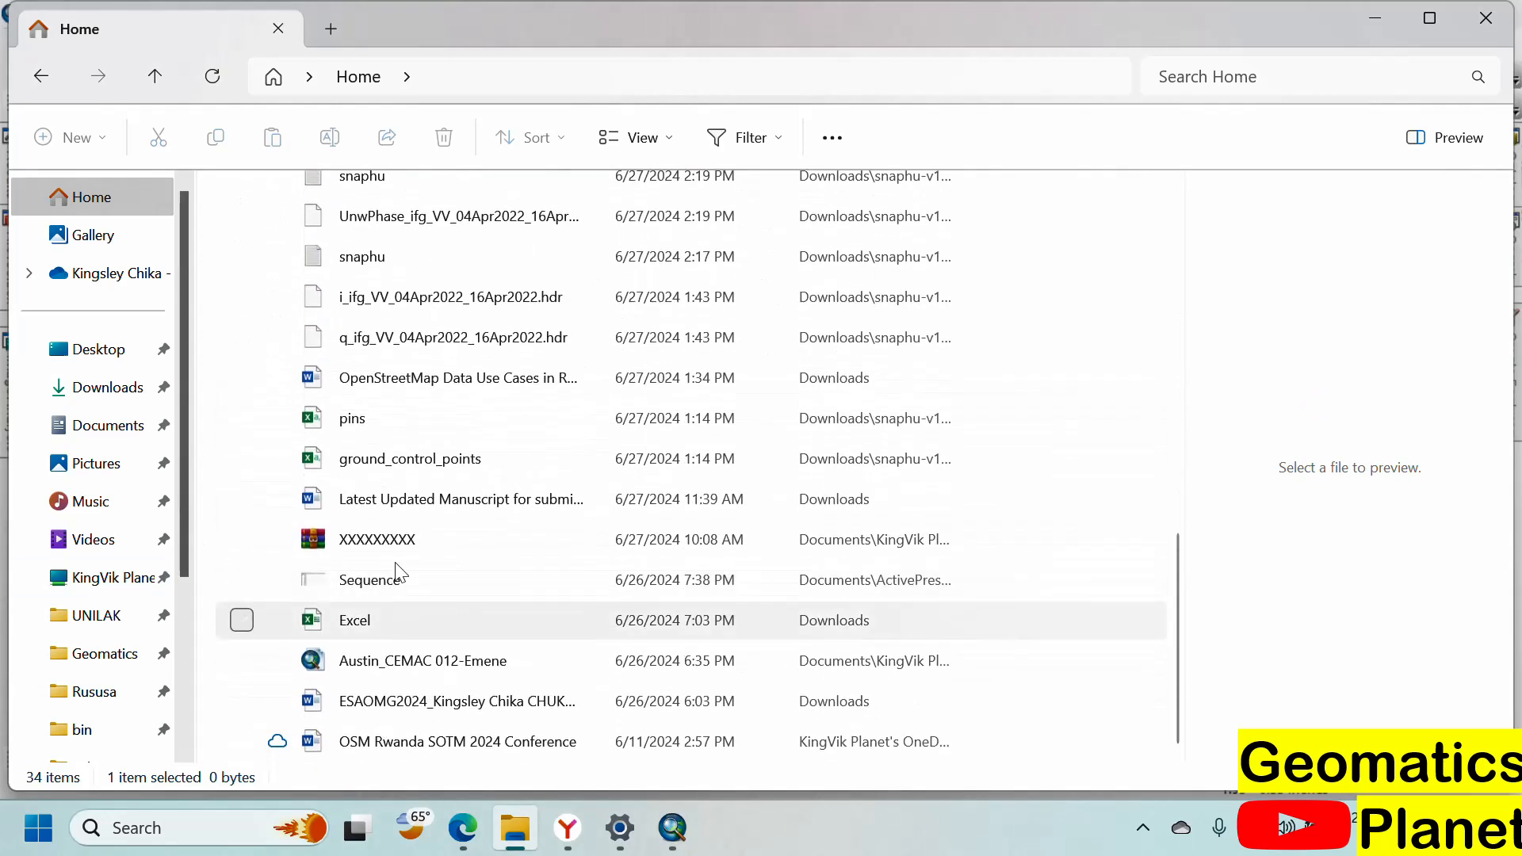
{"action": "scroll", "coordinate": [222, 420], "scroll_direction": "up", "scroll_amount": 7}
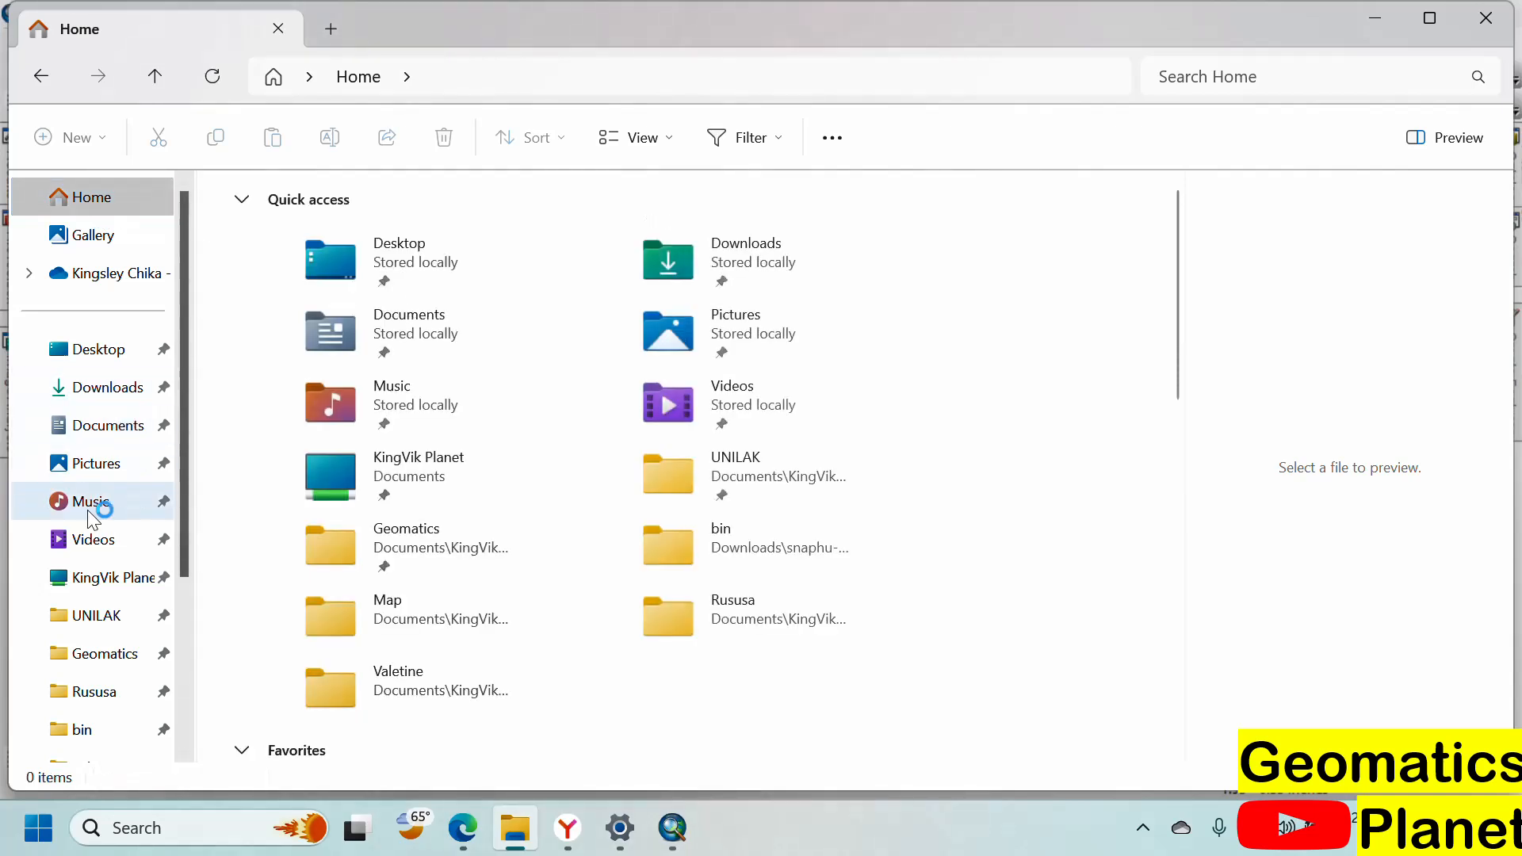
{"action": "left_click", "coordinate": [107, 655]}
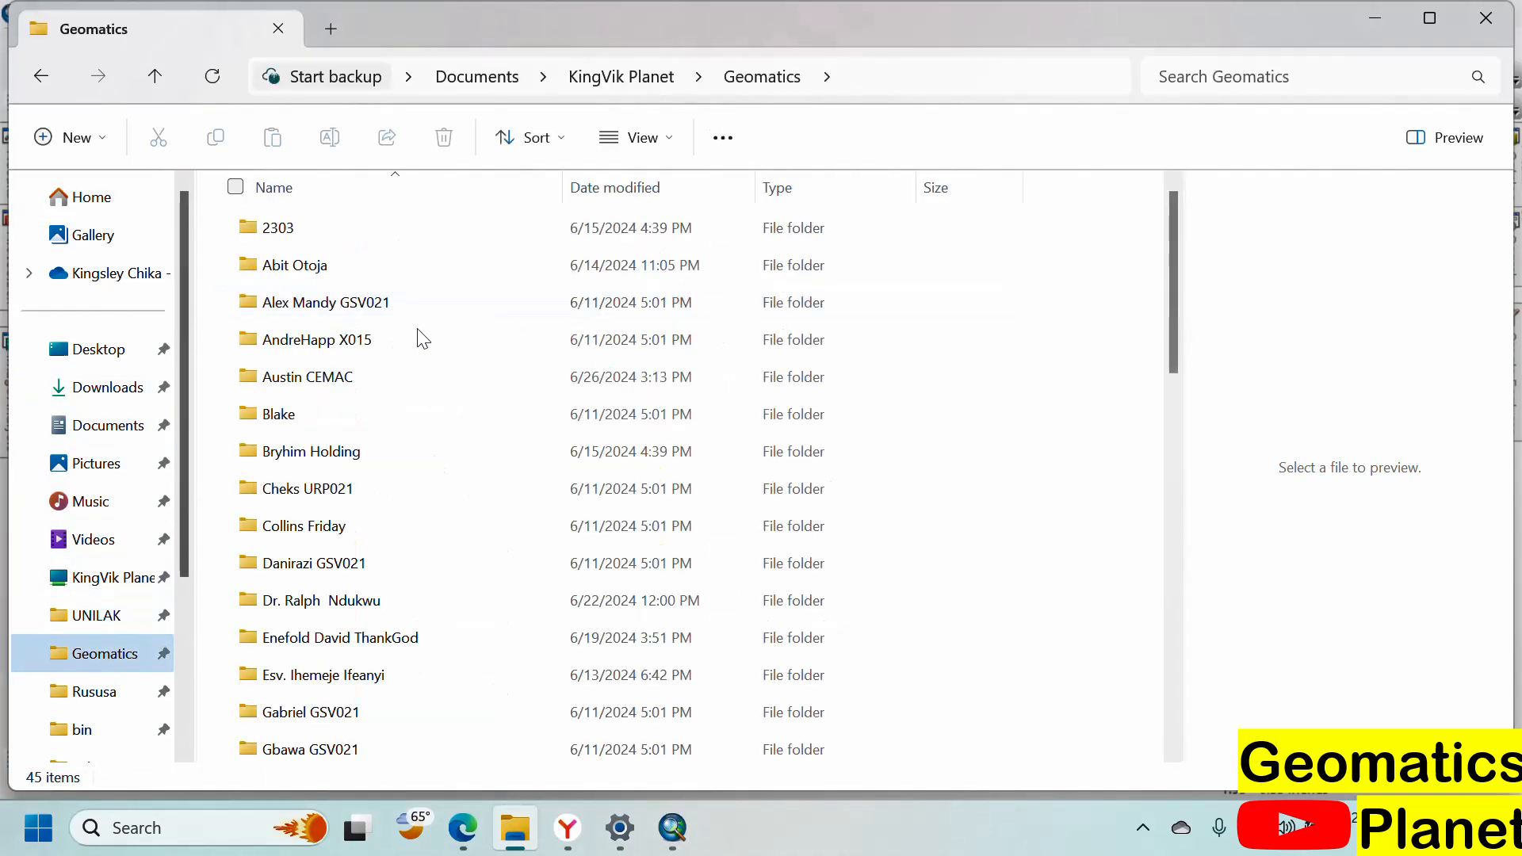
{"action": "double_click", "coordinate": [365, 385]}
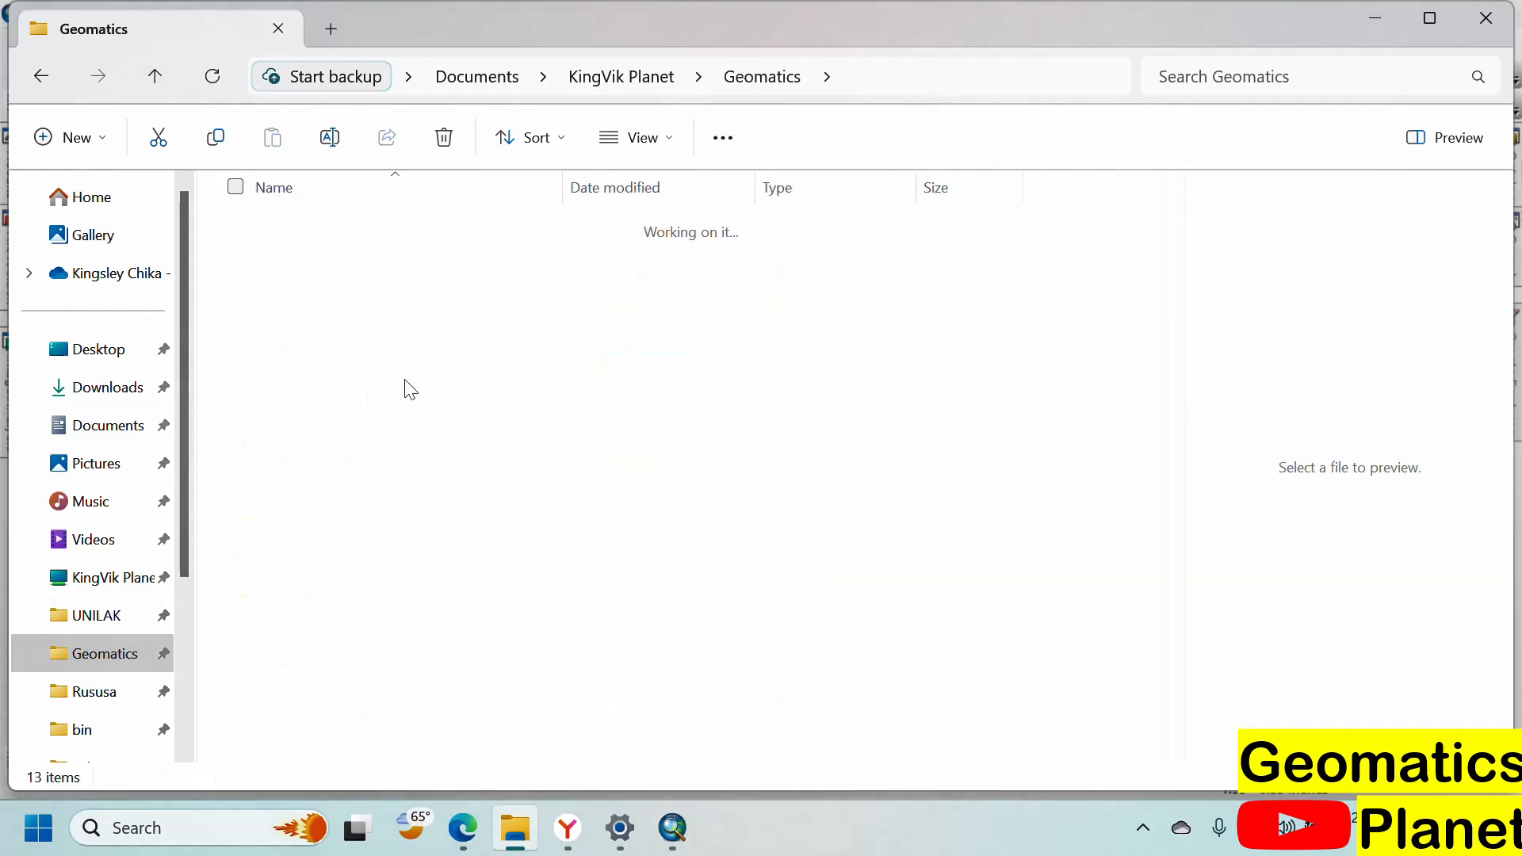
{"action": "double_click", "coordinate": [327, 678]}
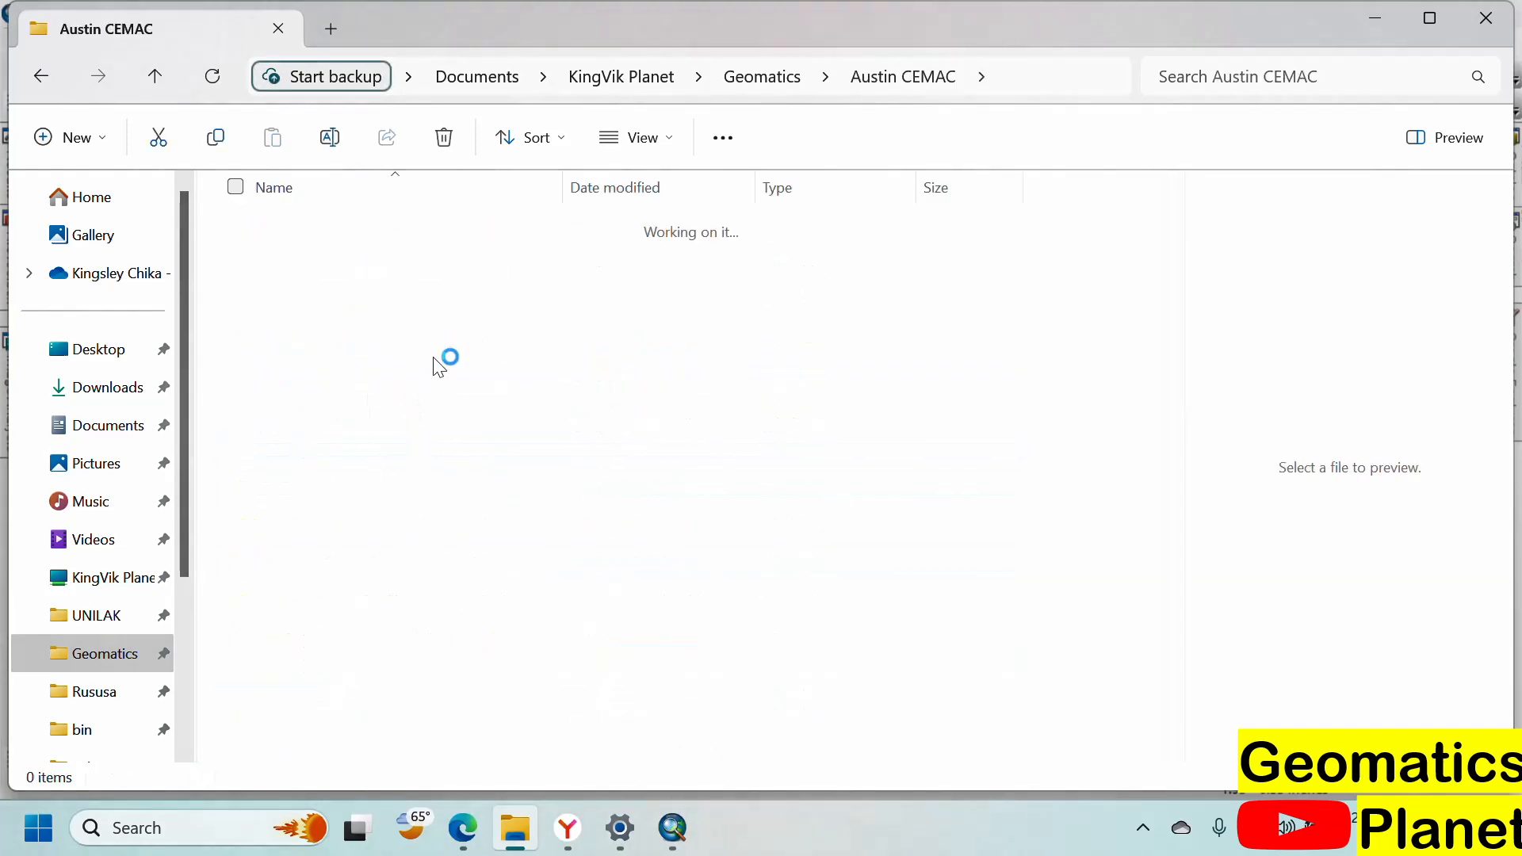
{"action": "double_click", "coordinate": [339, 308]}
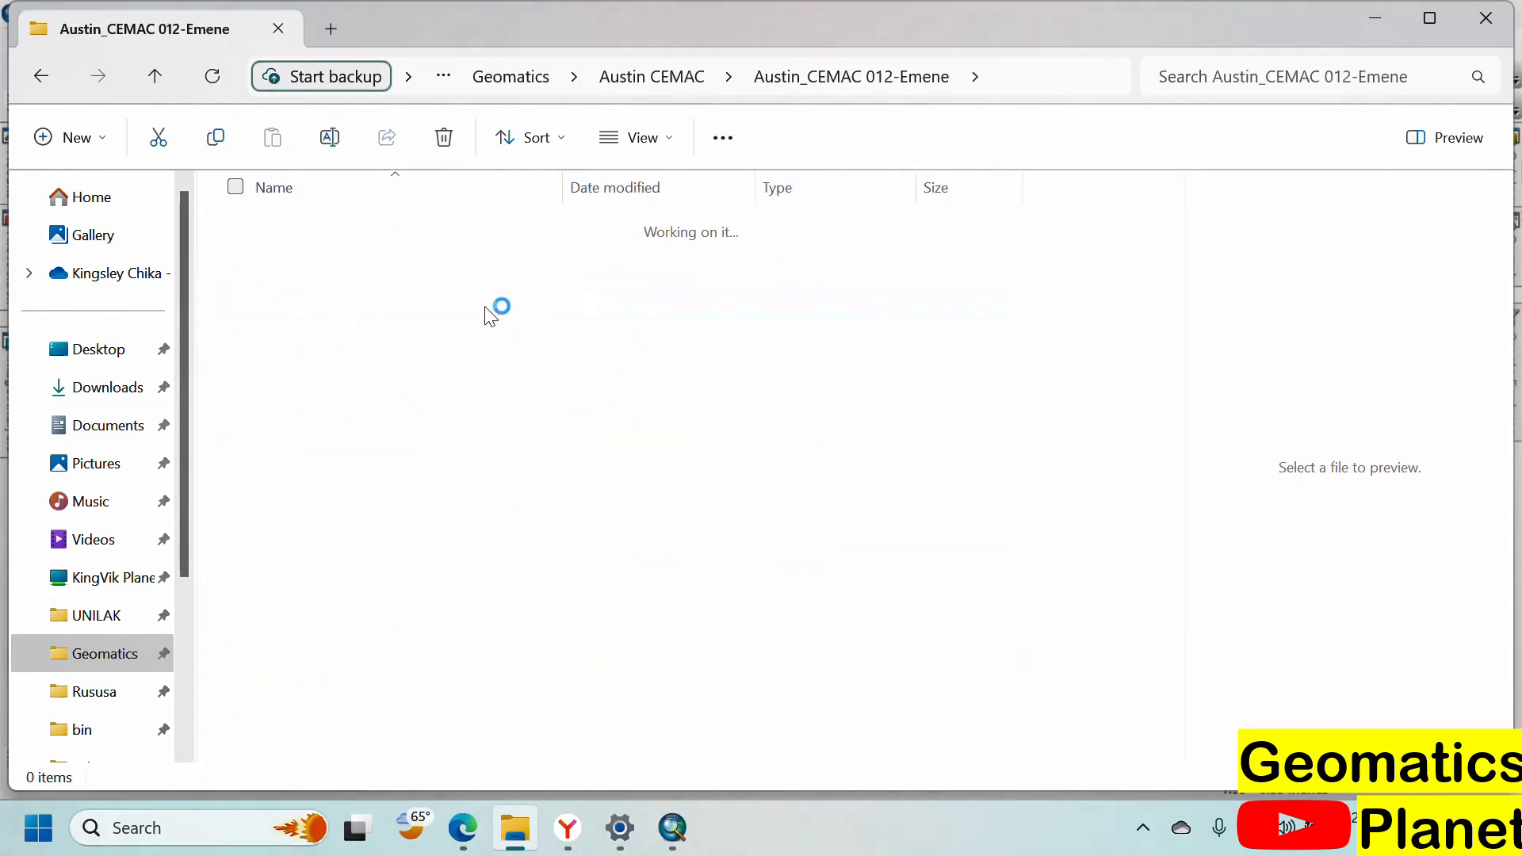
{"action": "left_click", "coordinate": [311, 252]}
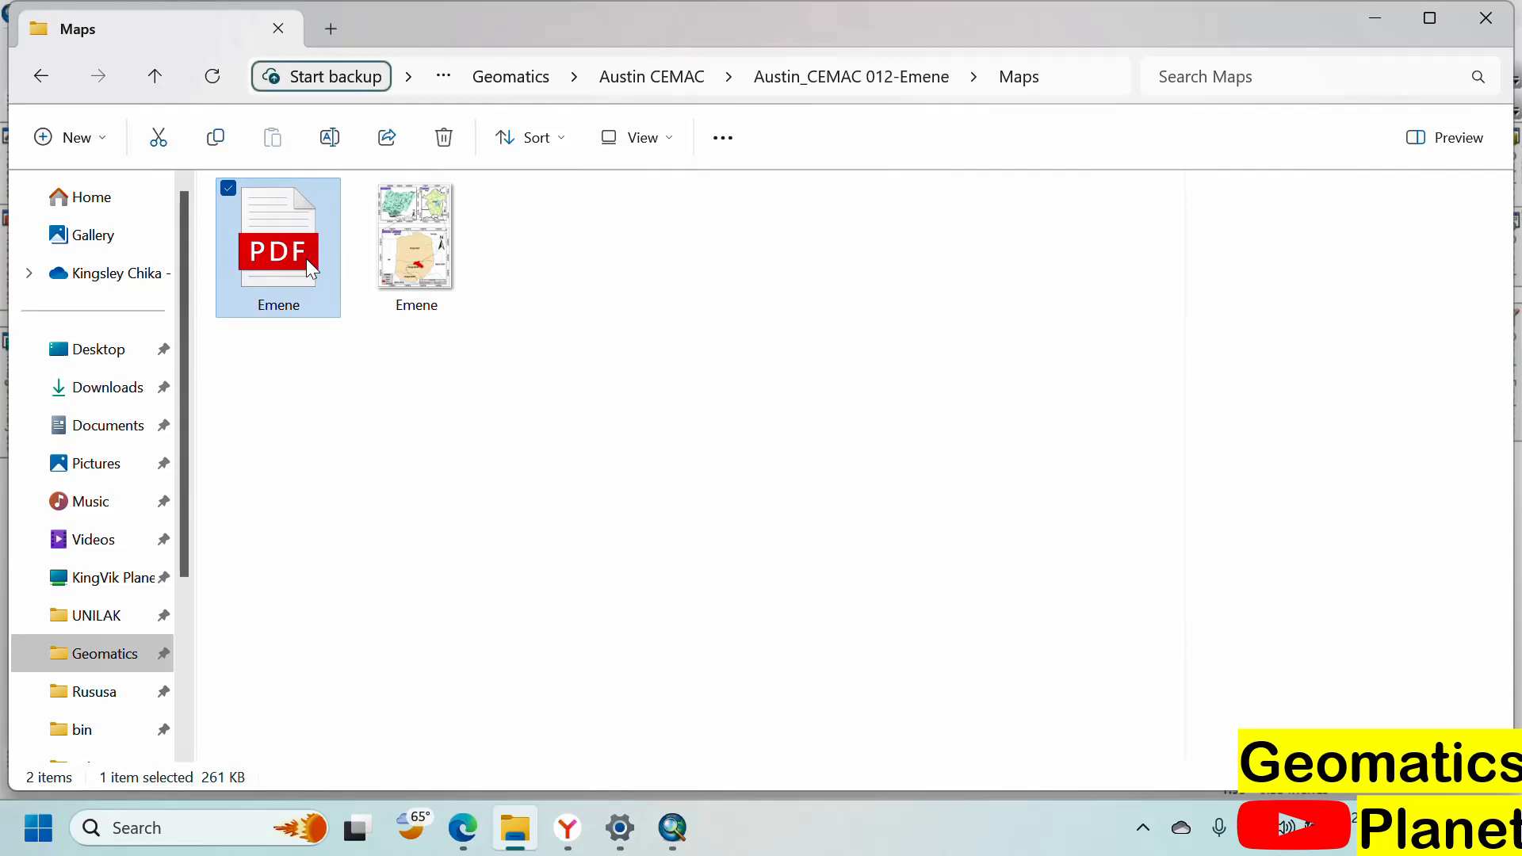
{"action": "double_click", "coordinate": [307, 260]}
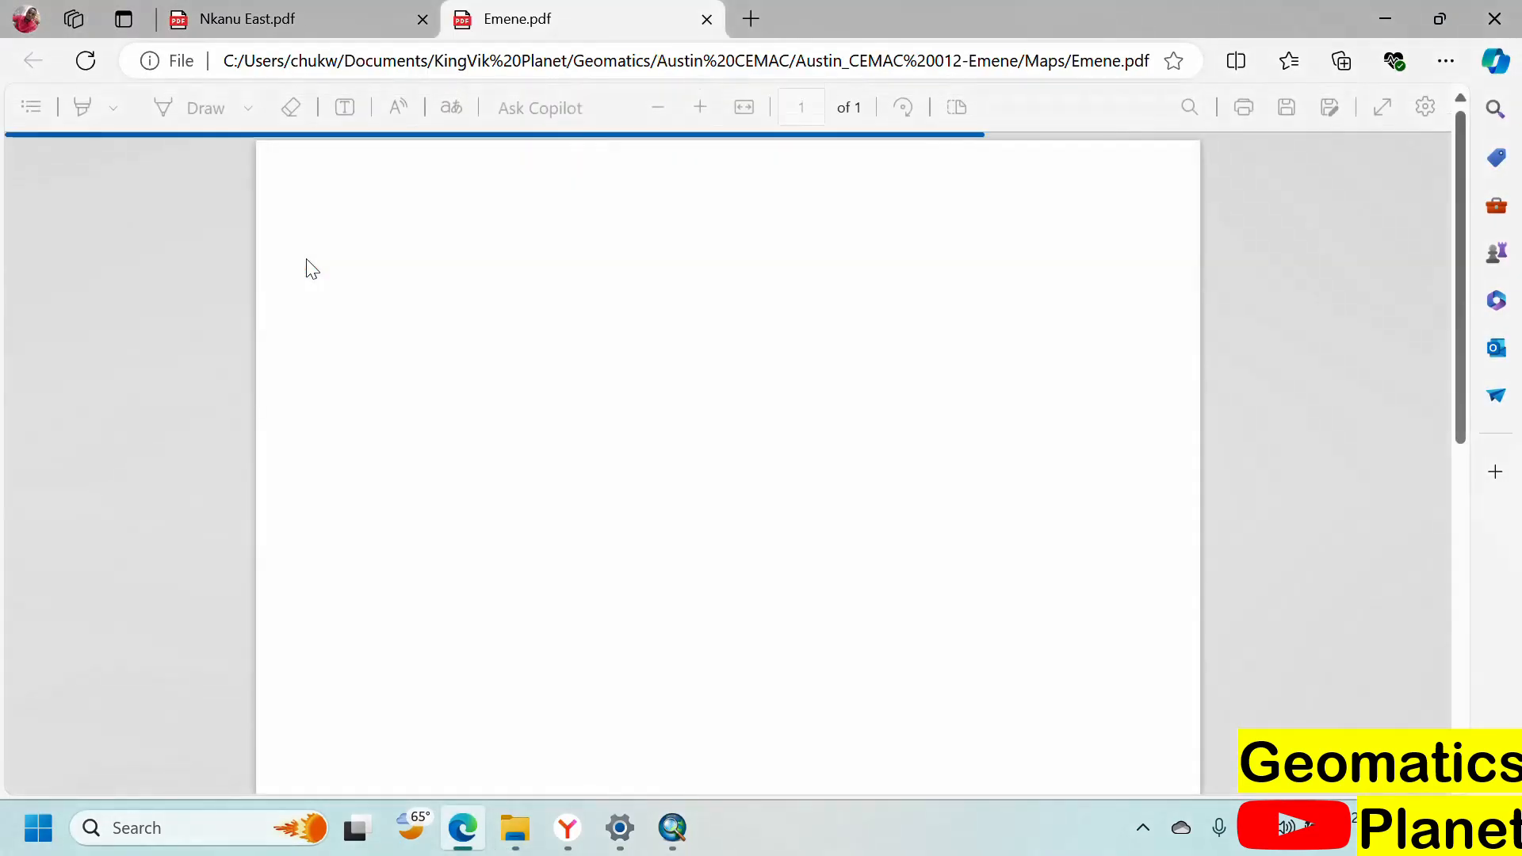
{"action": "scroll", "coordinate": [764, 479], "scroll_direction": "up", "scroll_amount": 5}
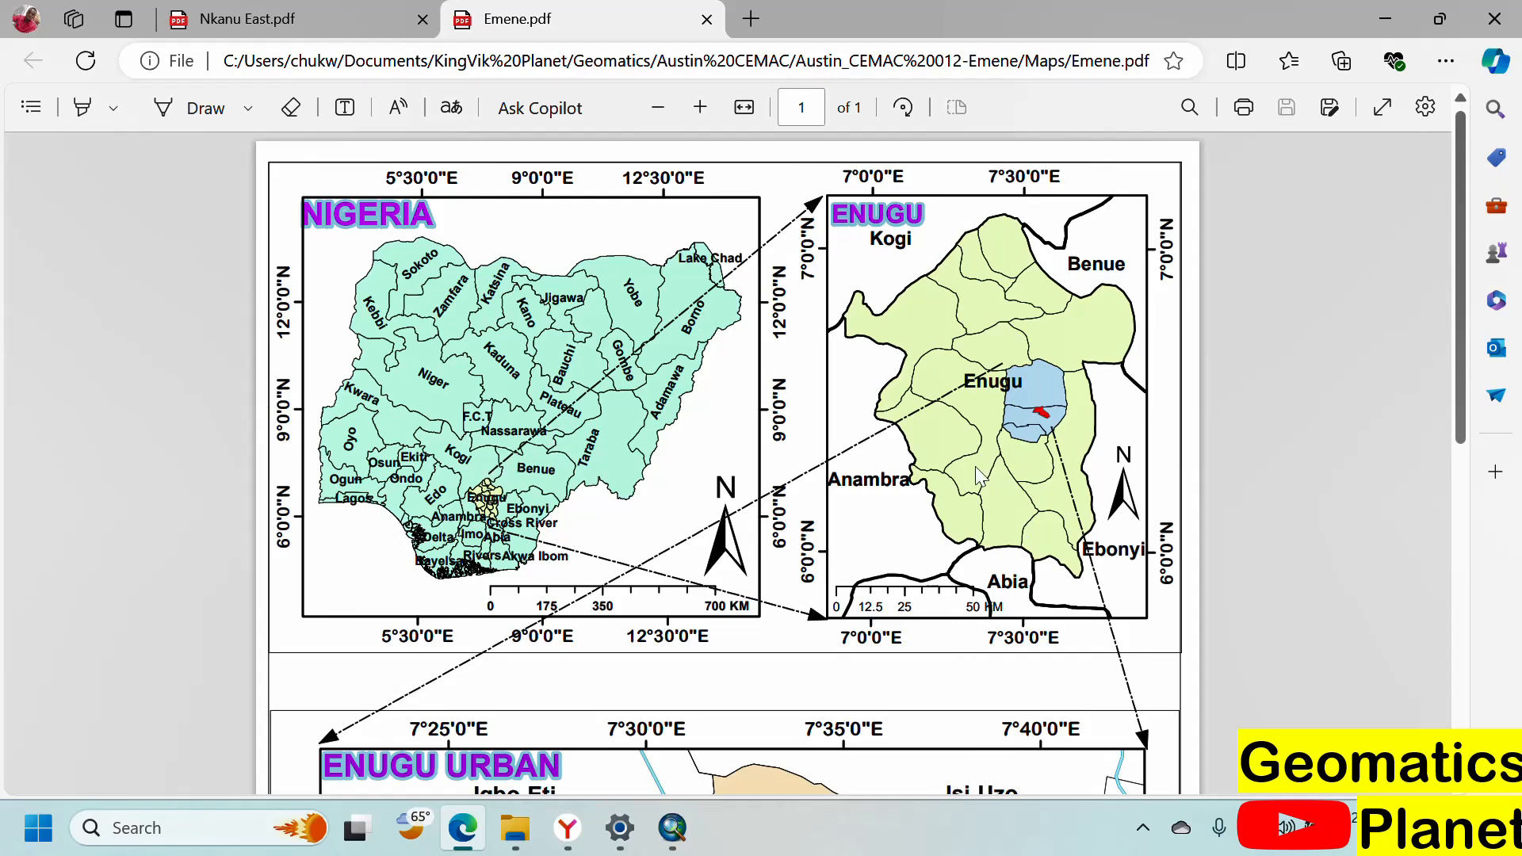
{"action": "scroll", "coordinate": [1003, 366], "scroll_direction": "down", "scroll_amount": 3}
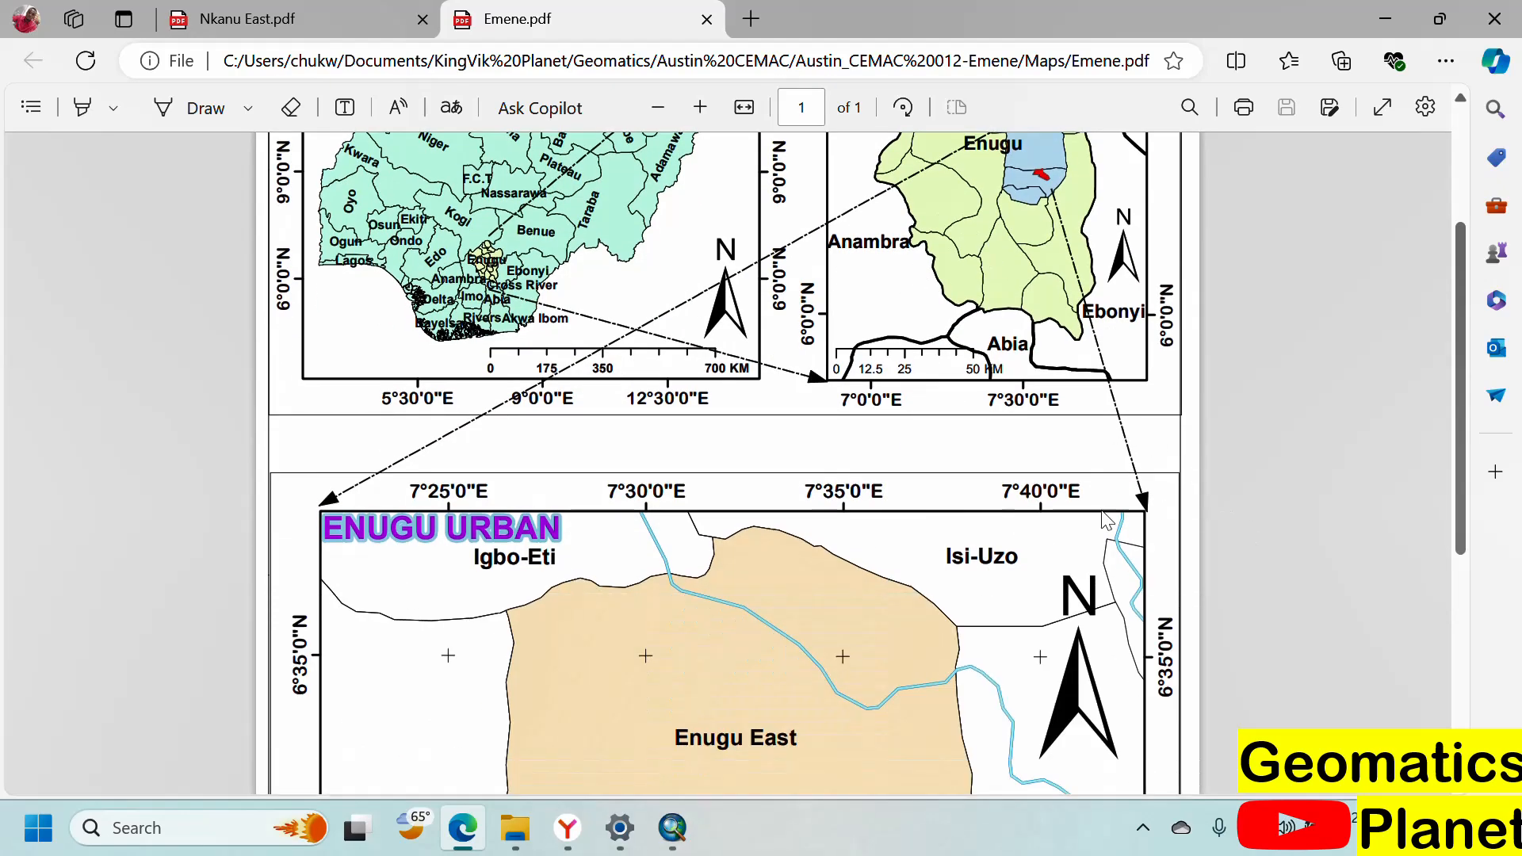
{"action": "scroll", "coordinate": [1107, 520], "scroll_direction": "up", "scroll_amount": 3}
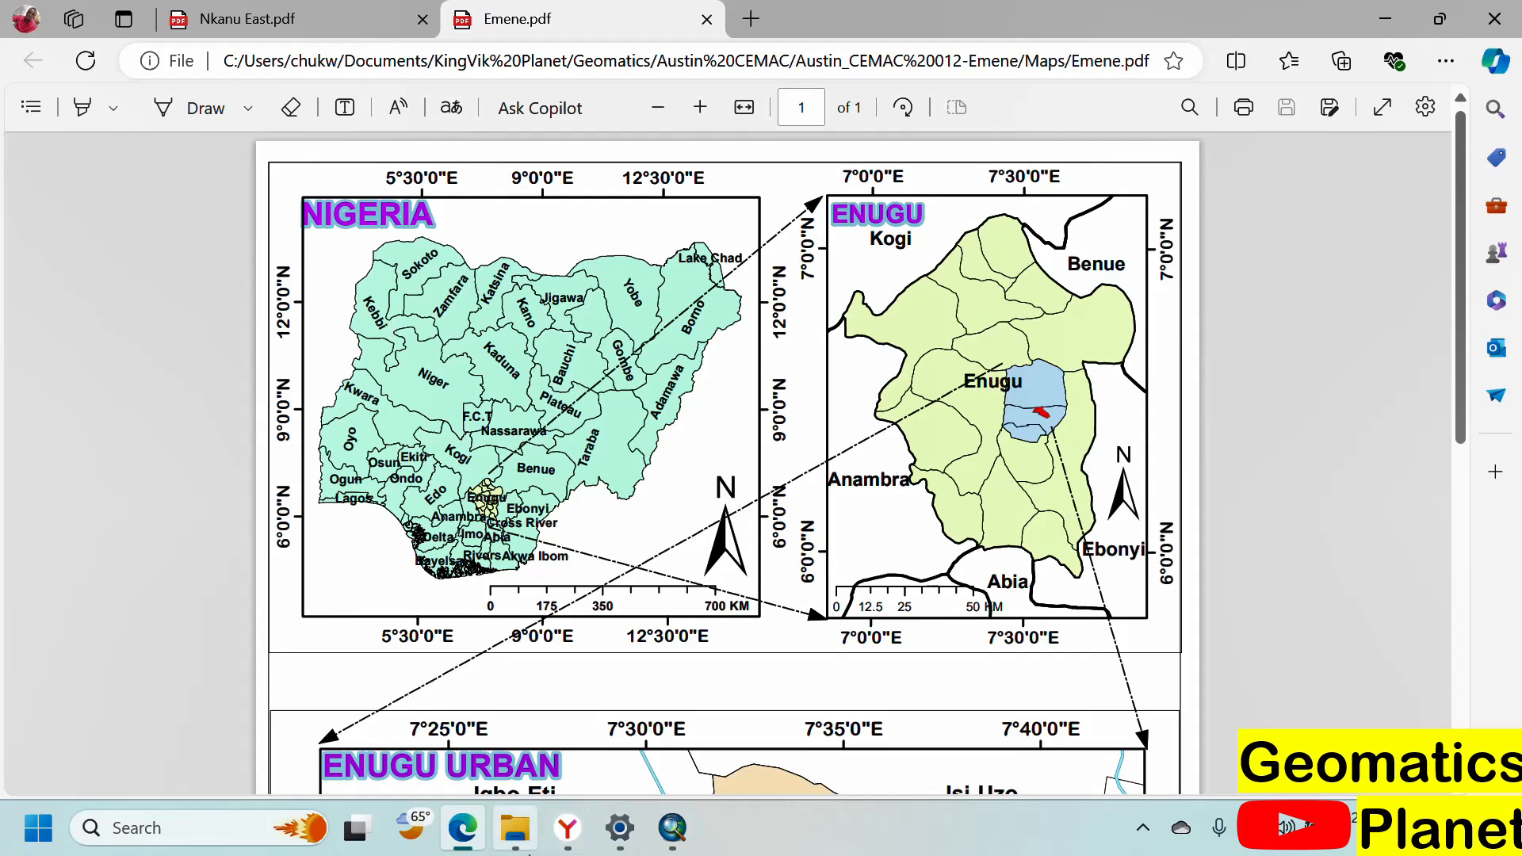
Step: Return to File Explorer, open Enugu AOI.pdf from the CEMAC 006 project's Map folder, and examine its map layout
{"action": "left_click", "coordinate": [517, 831]}
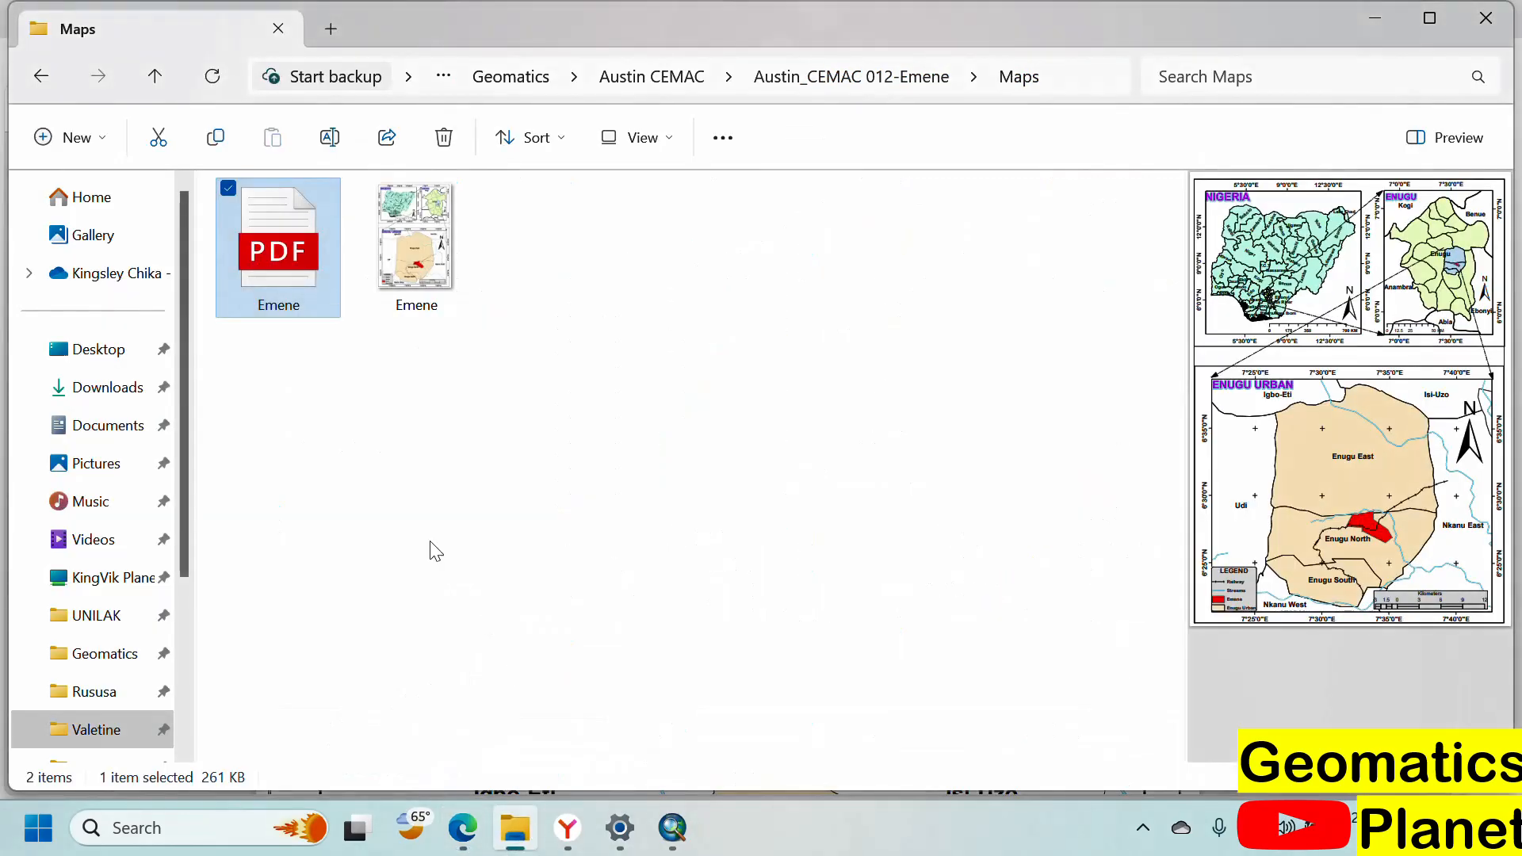
{"action": "left_click", "coordinate": [804, 78]}
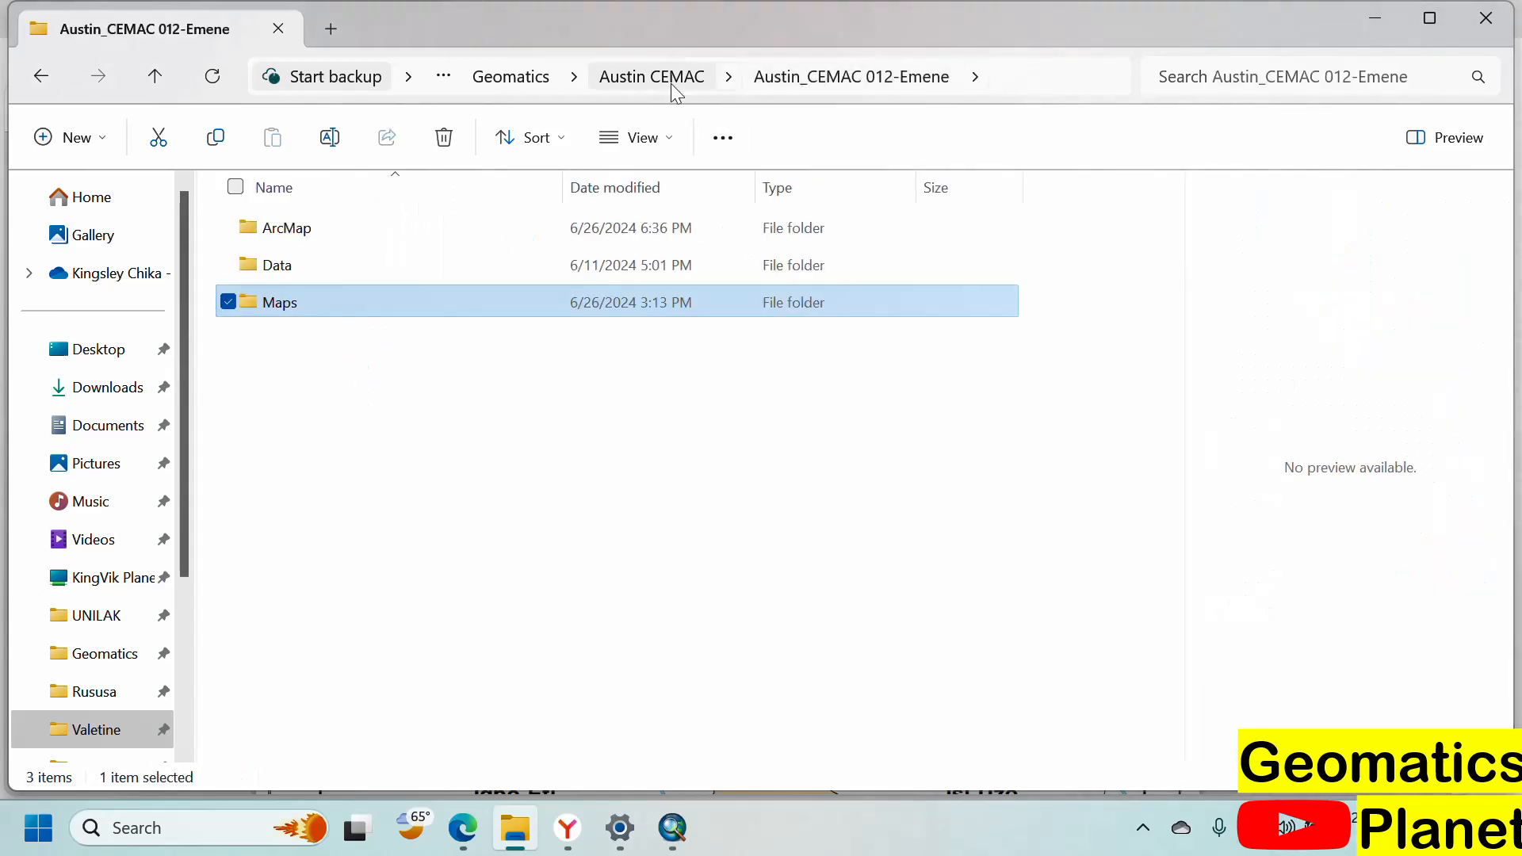
{"action": "left_click", "coordinate": [646, 77]}
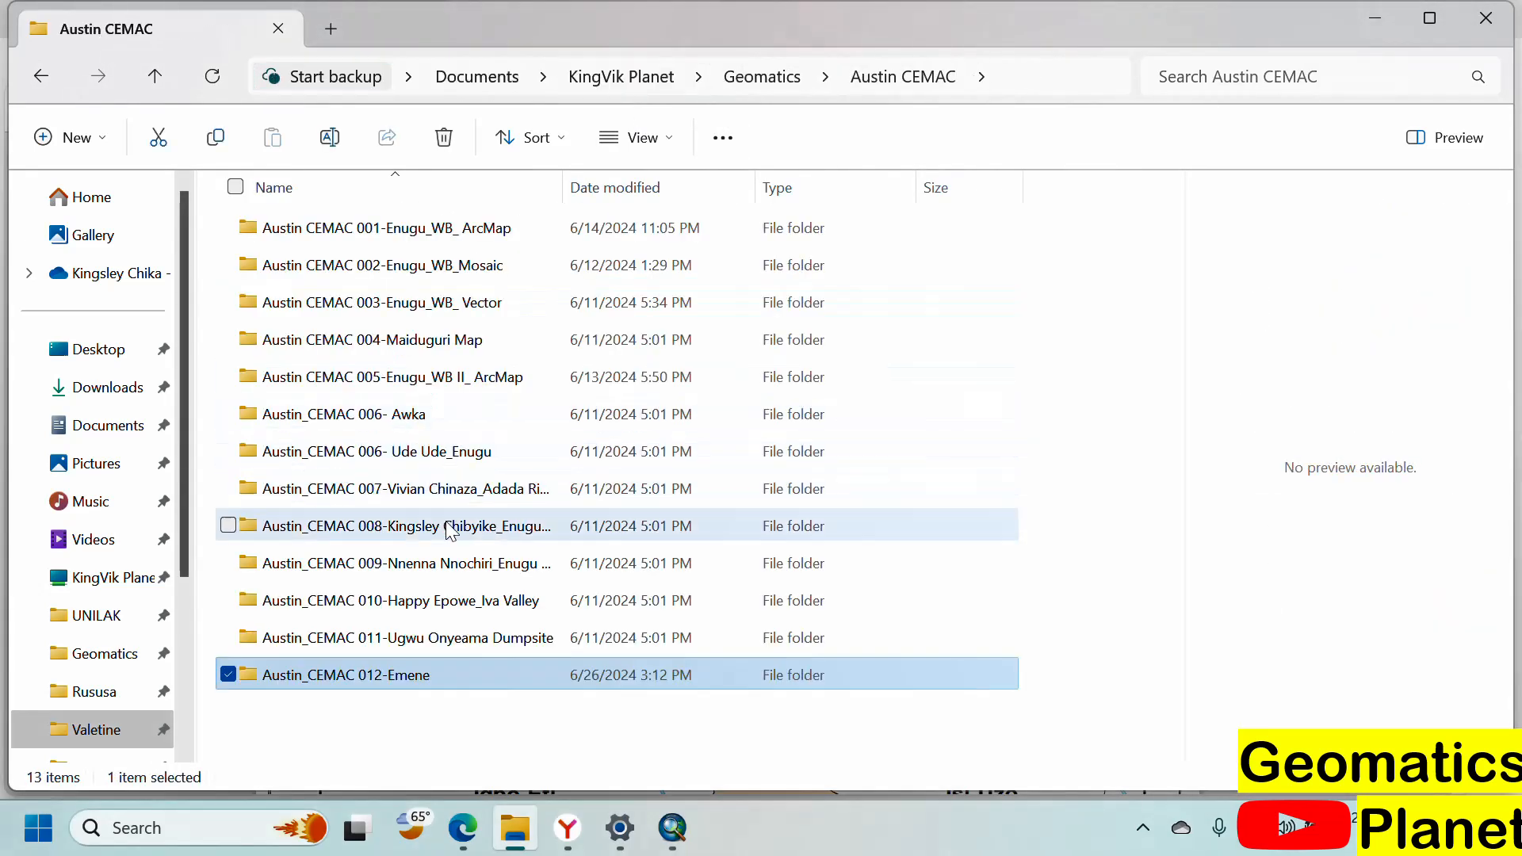
{"action": "double_click", "coordinate": [491, 458]}
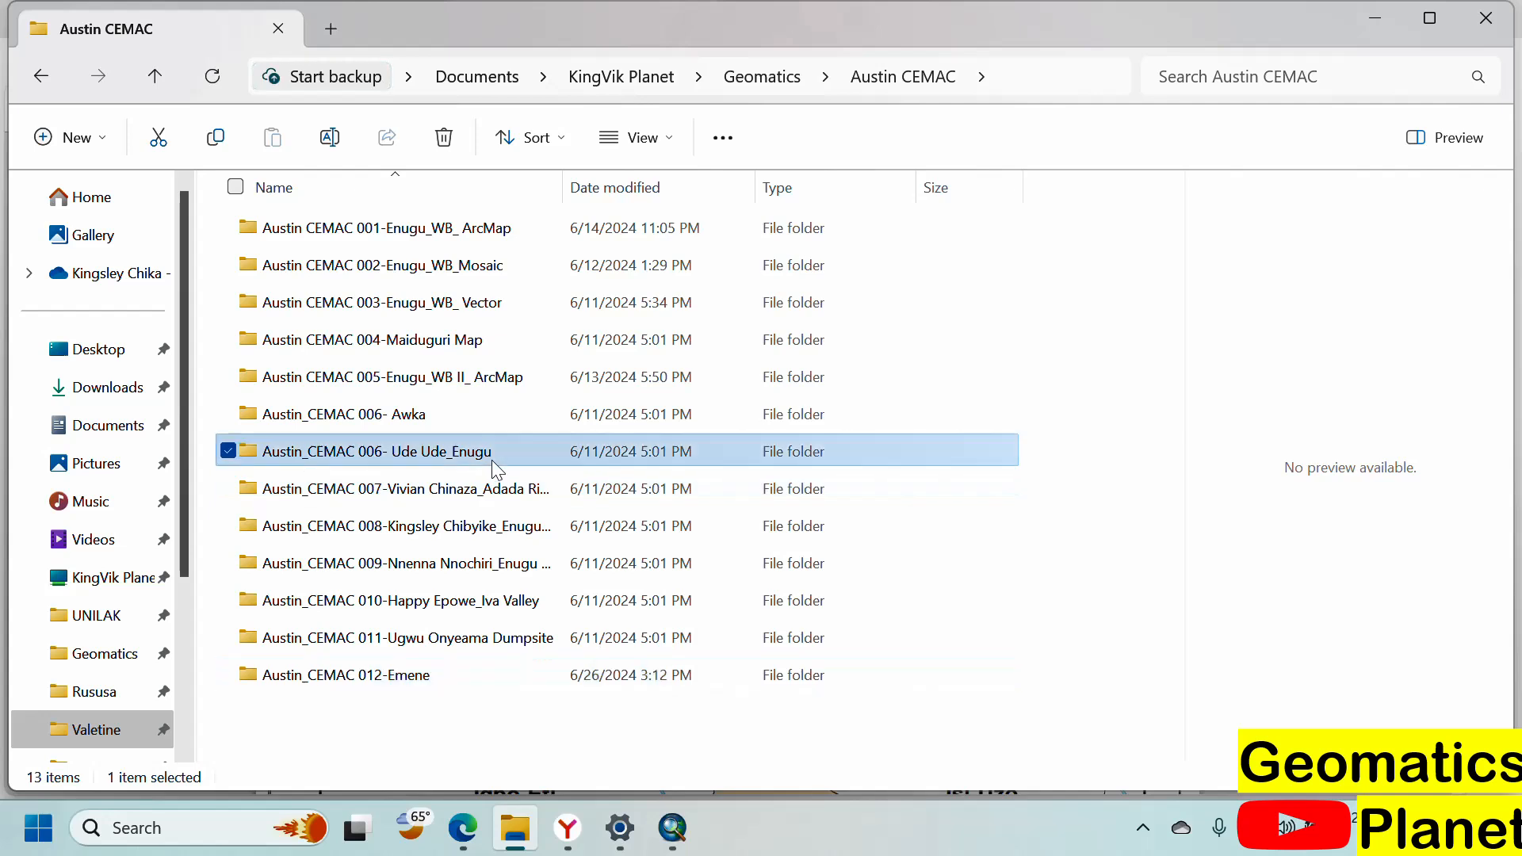
{"action": "double_click", "coordinate": [478, 306]}
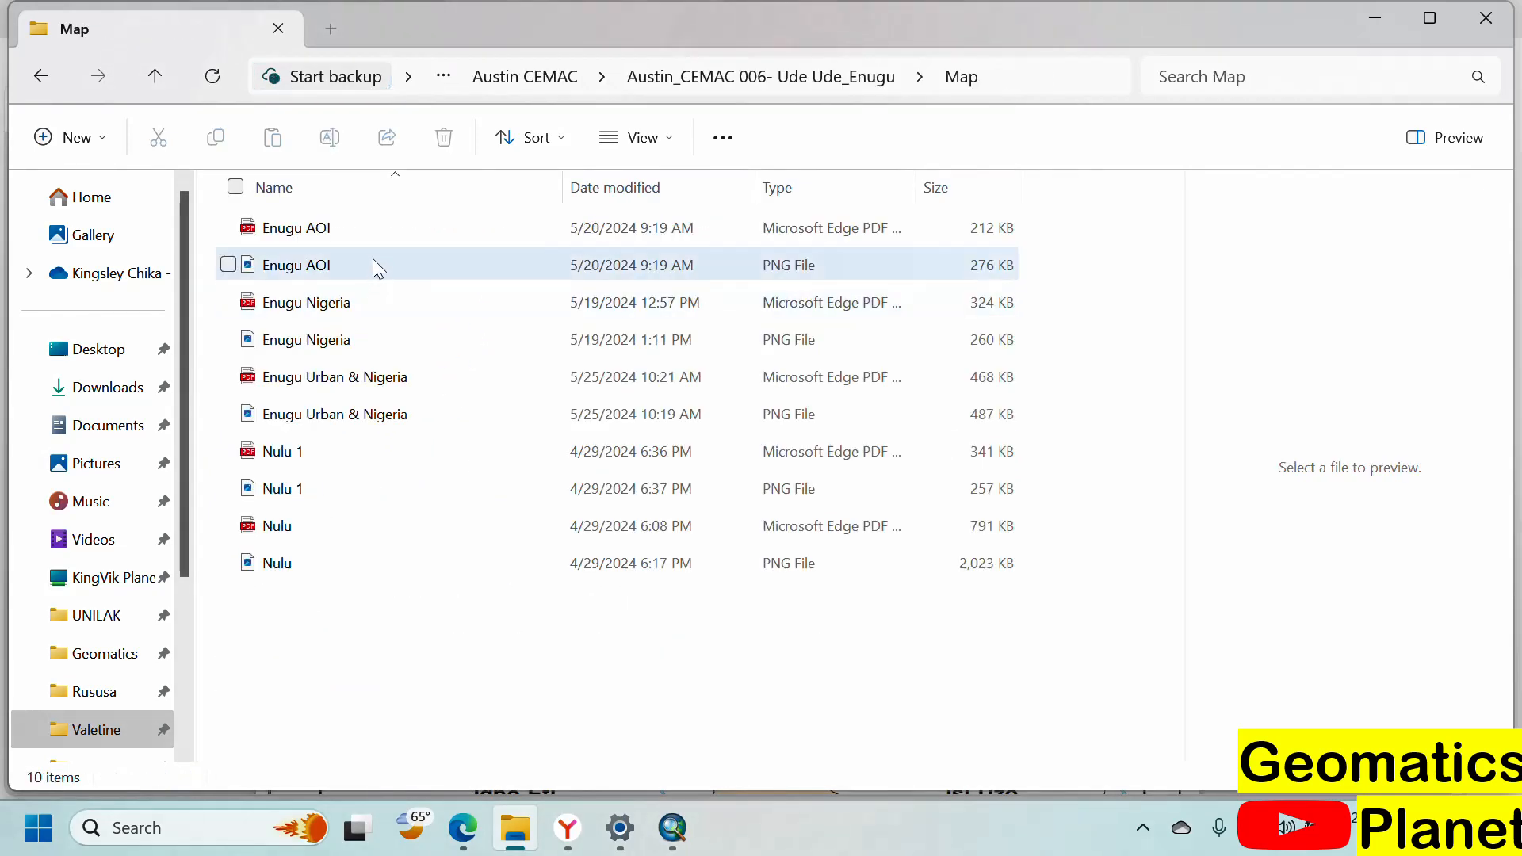
{"action": "double_click", "coordinate": [395, 227]}
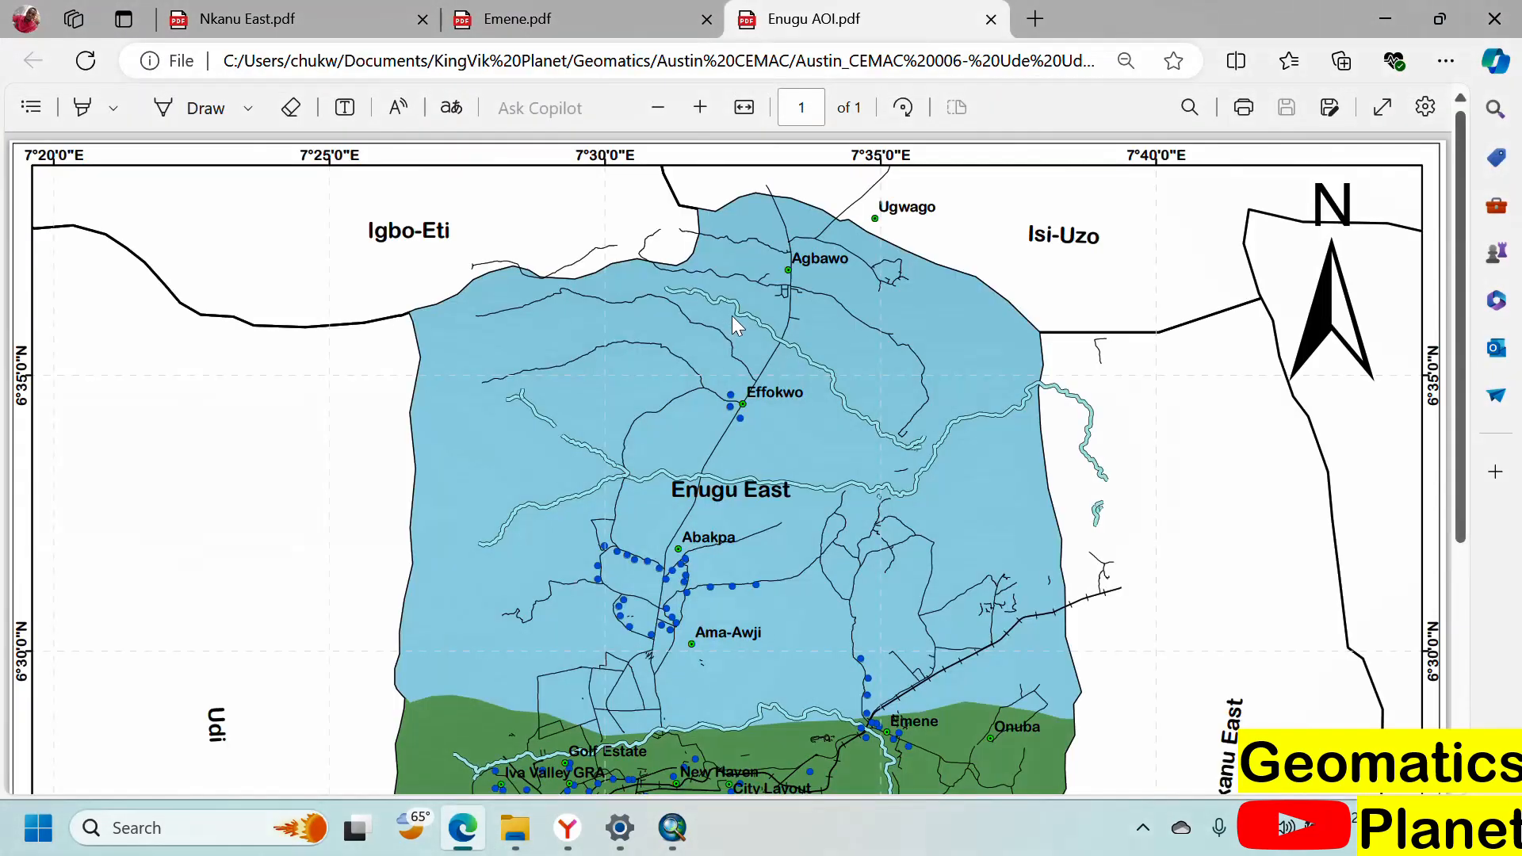
{"action": "scroll", "coordinate": [731, 316], "scroll_direction": "down", "scroll_amount": 5}
{"action": "scroll", "coordinate": [785, 373], "scroll_direction": "up", "scroll_amount": 5}
Step: Switch back to ArcMap and delete the curve connecting the Nkanu East and Enugu maps
{"action": "left_click", "coordinate": [672, 827]}
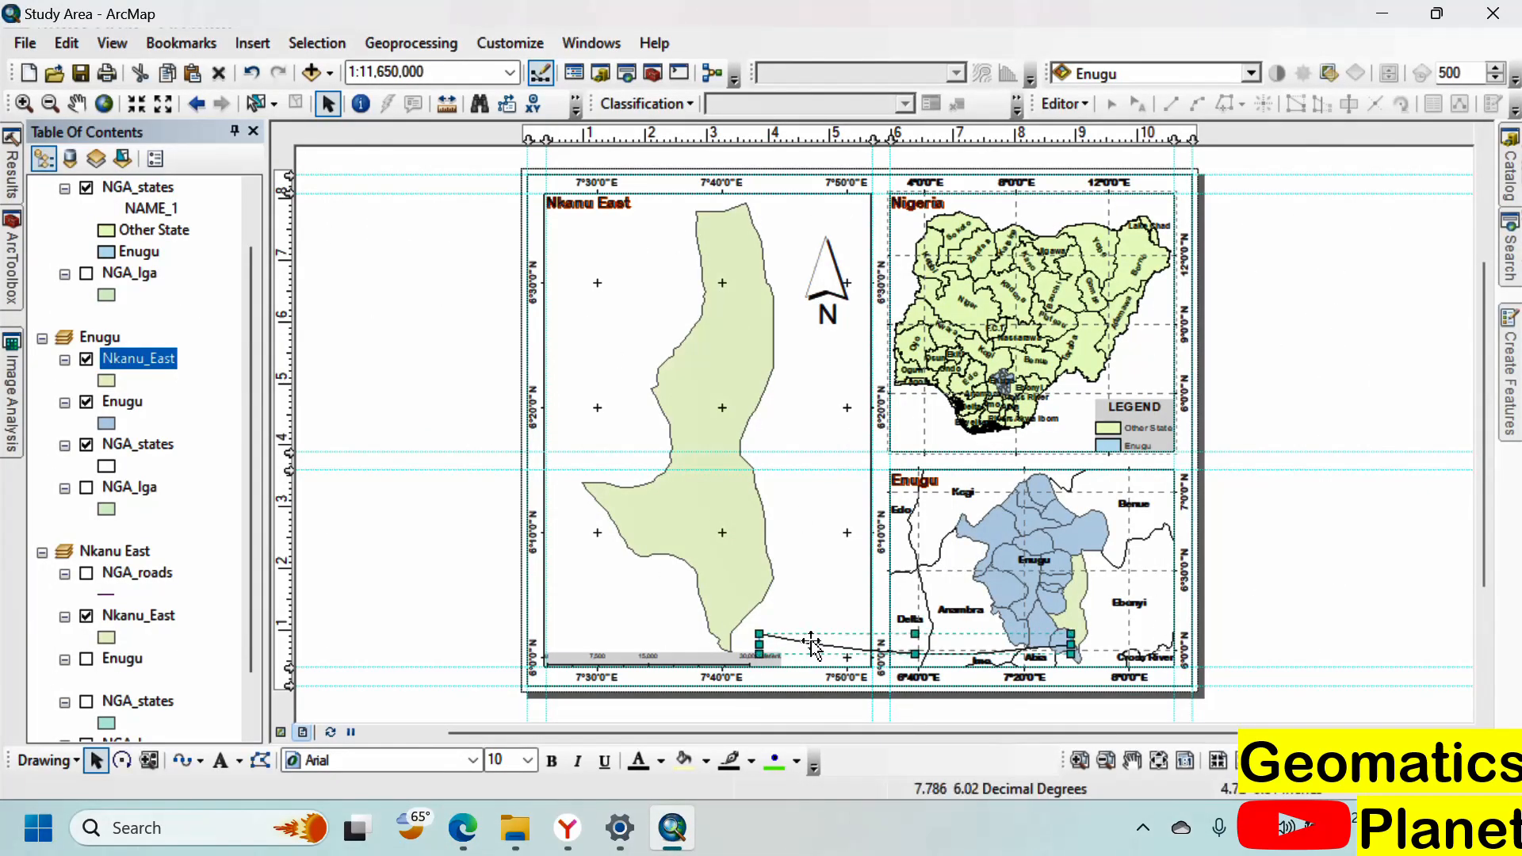
{"action": "key", "text": "Delete"}
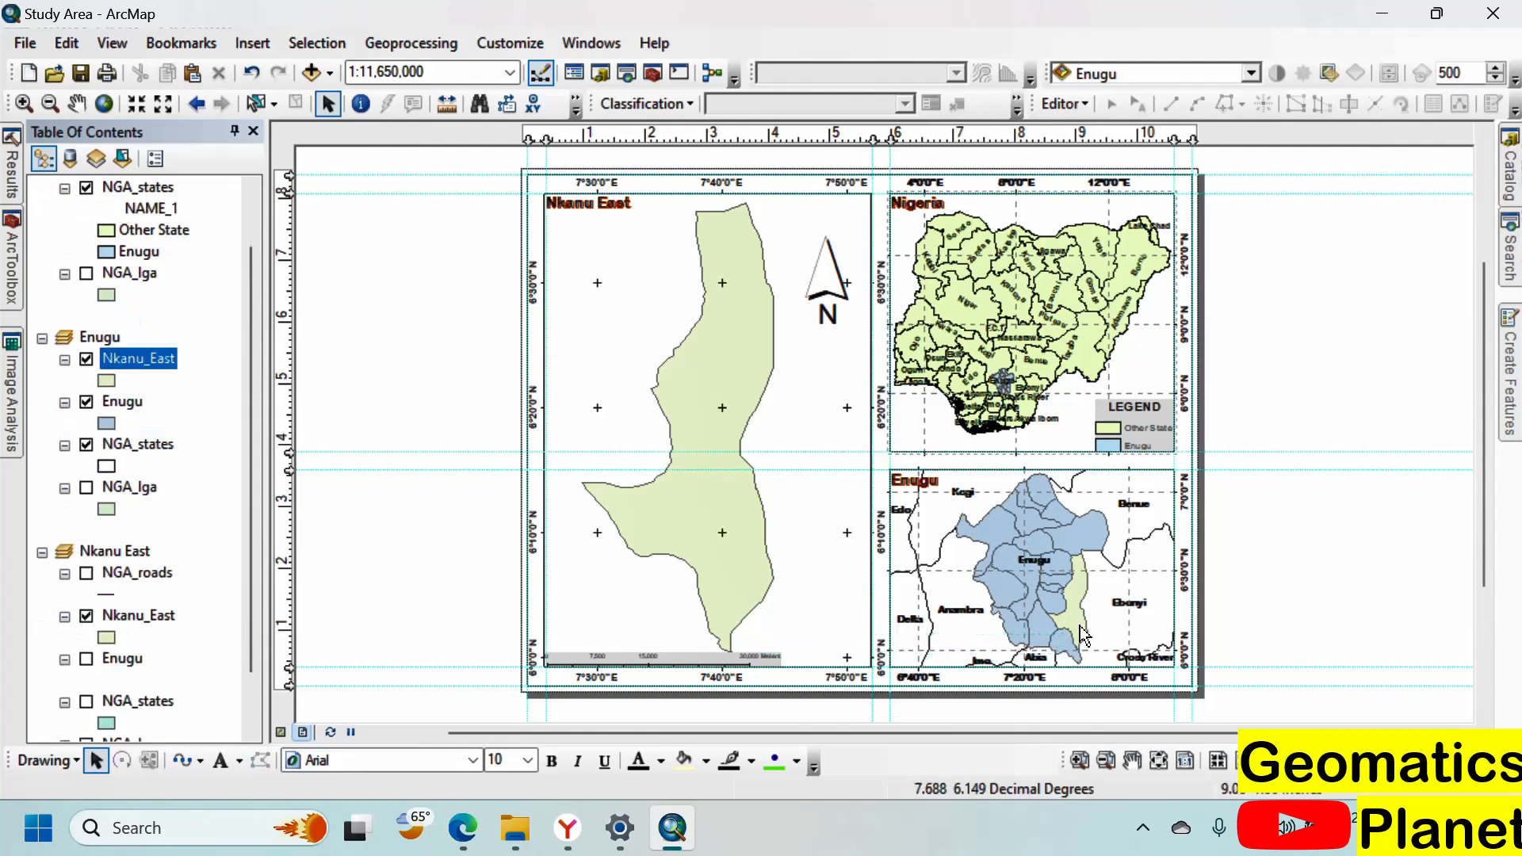
{"action": "scroll", "coordinate": [1078, 598], "scroll_direction": "up", "scroll_amount": 5}
{"action": "scroll", "coordinate": [1099, 566], "scroll_direction": "down", "scroll_amount": 5}
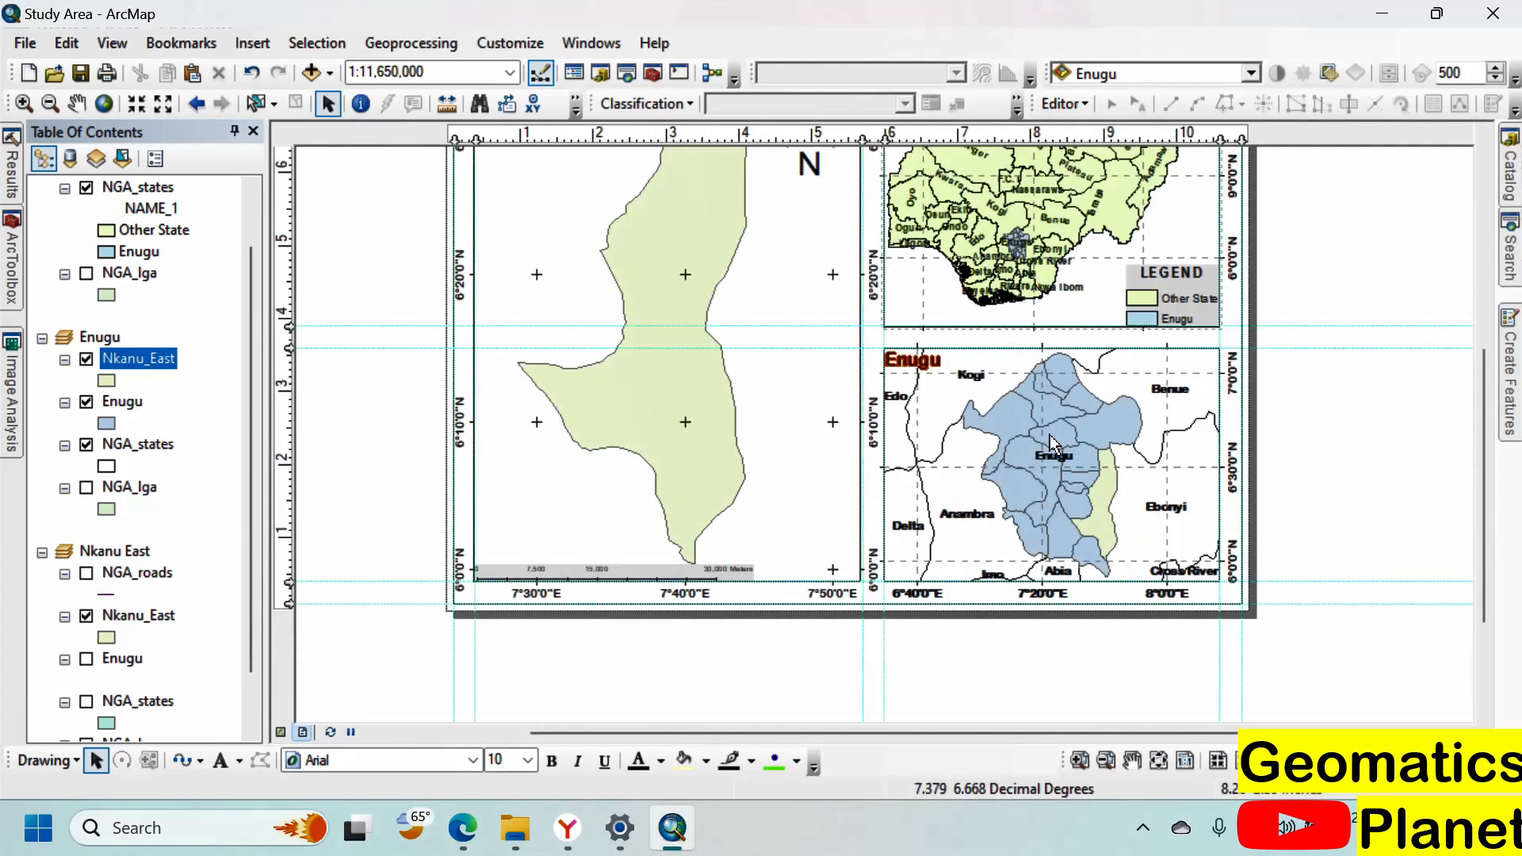
{"action": "scroll", "coordinate": [981, 560], "scroll_direction": "down", "scroll_amount": 2}
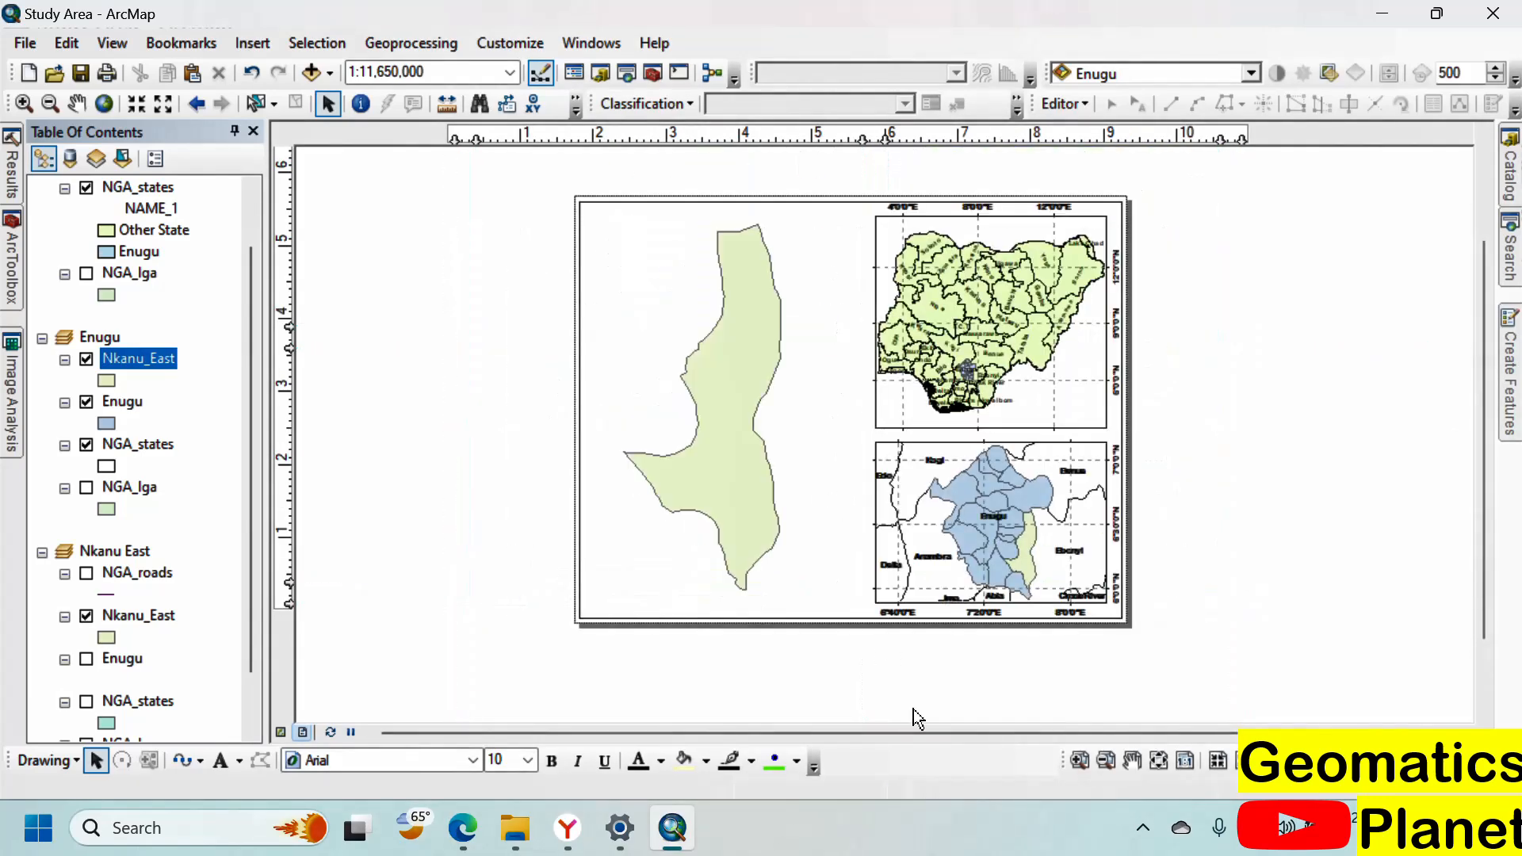
Step: Display the NGA_roads layer in the Nkanu East data frame and copy it into the Enugu and Nigeria data frames
{"action": "left_click", "coordinate": [1158, 760]}
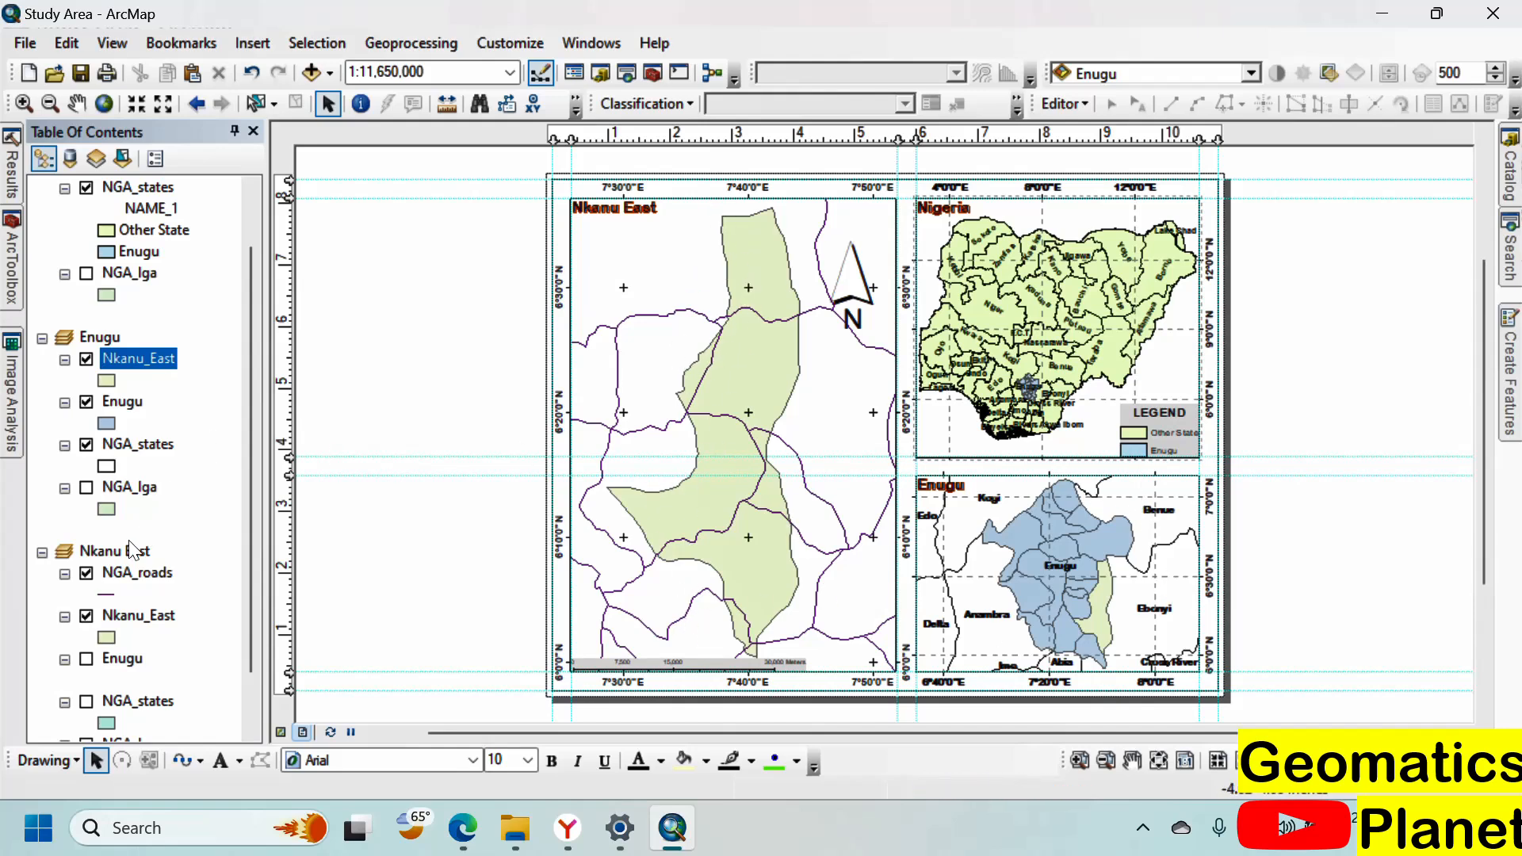
{"action": "left_click_drag", "start_coordinate": [121, 584], "coordinate": [111, 358]}
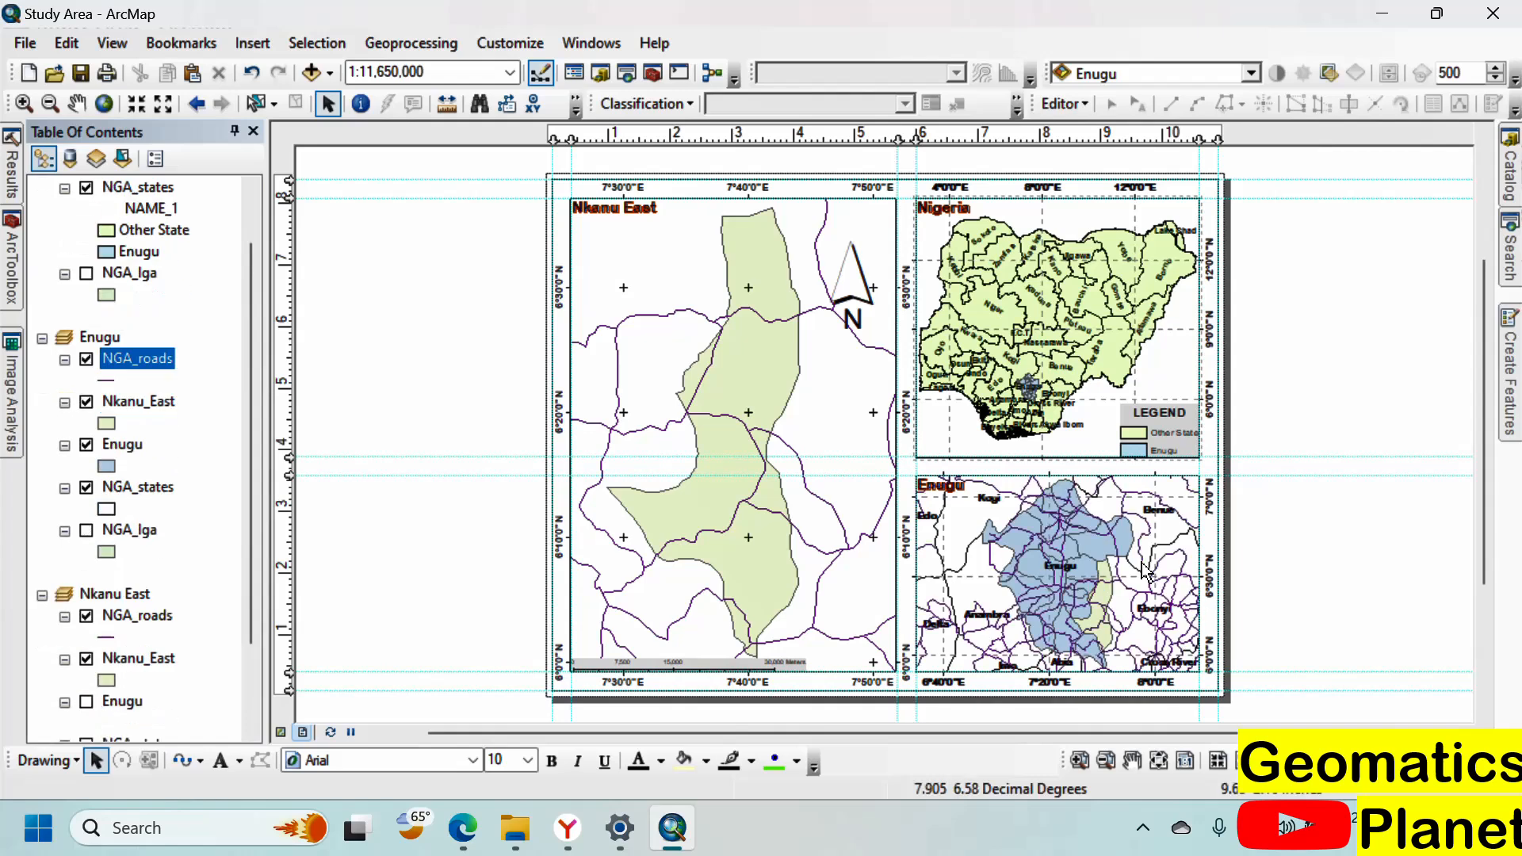
{"action": "left_click_drag", "start_coordinate": [135, 199], "coordinate": [127, 207]}
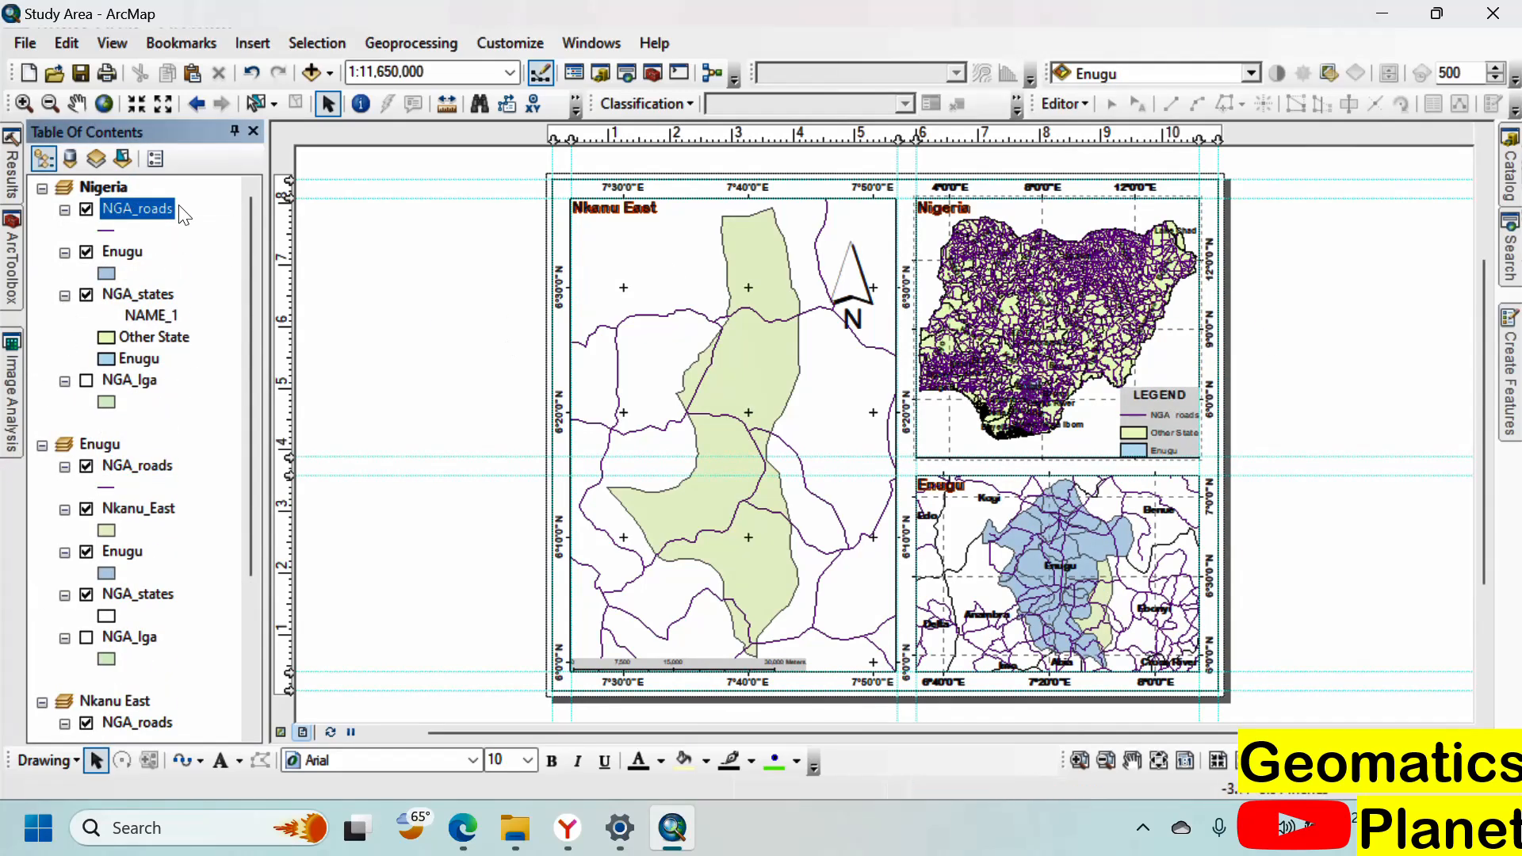
Step: Remove the NGA_roads layer from the Nigeria and Enugu data frames
{"action": "right_click", "coordinate": [156, 222]}
{"action": "left_click", "coordinate": [186, 248]}
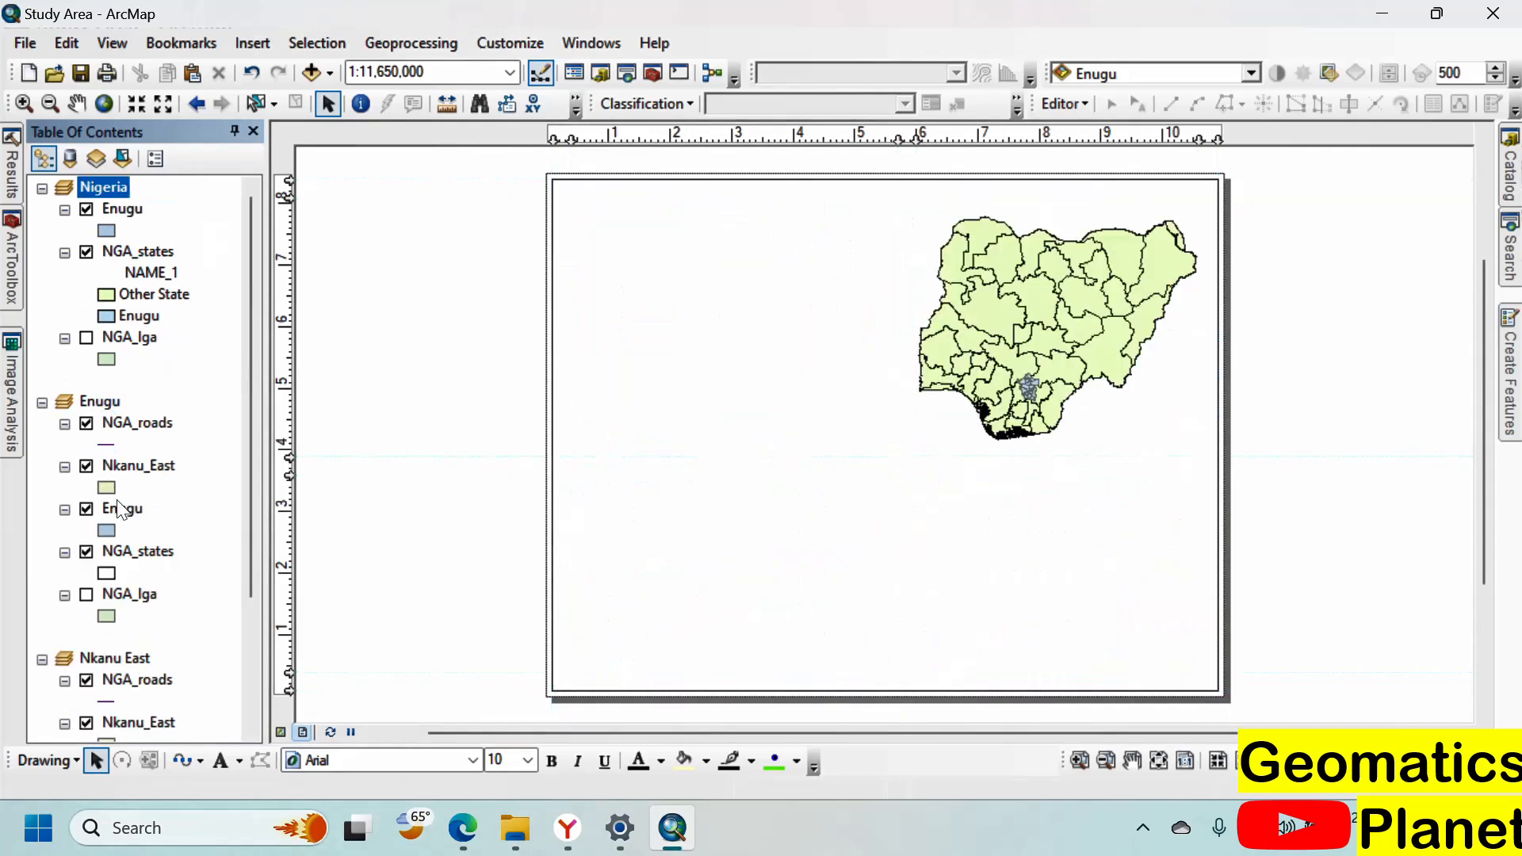
{"action": "right_click", "coordinate": [127, 428]}
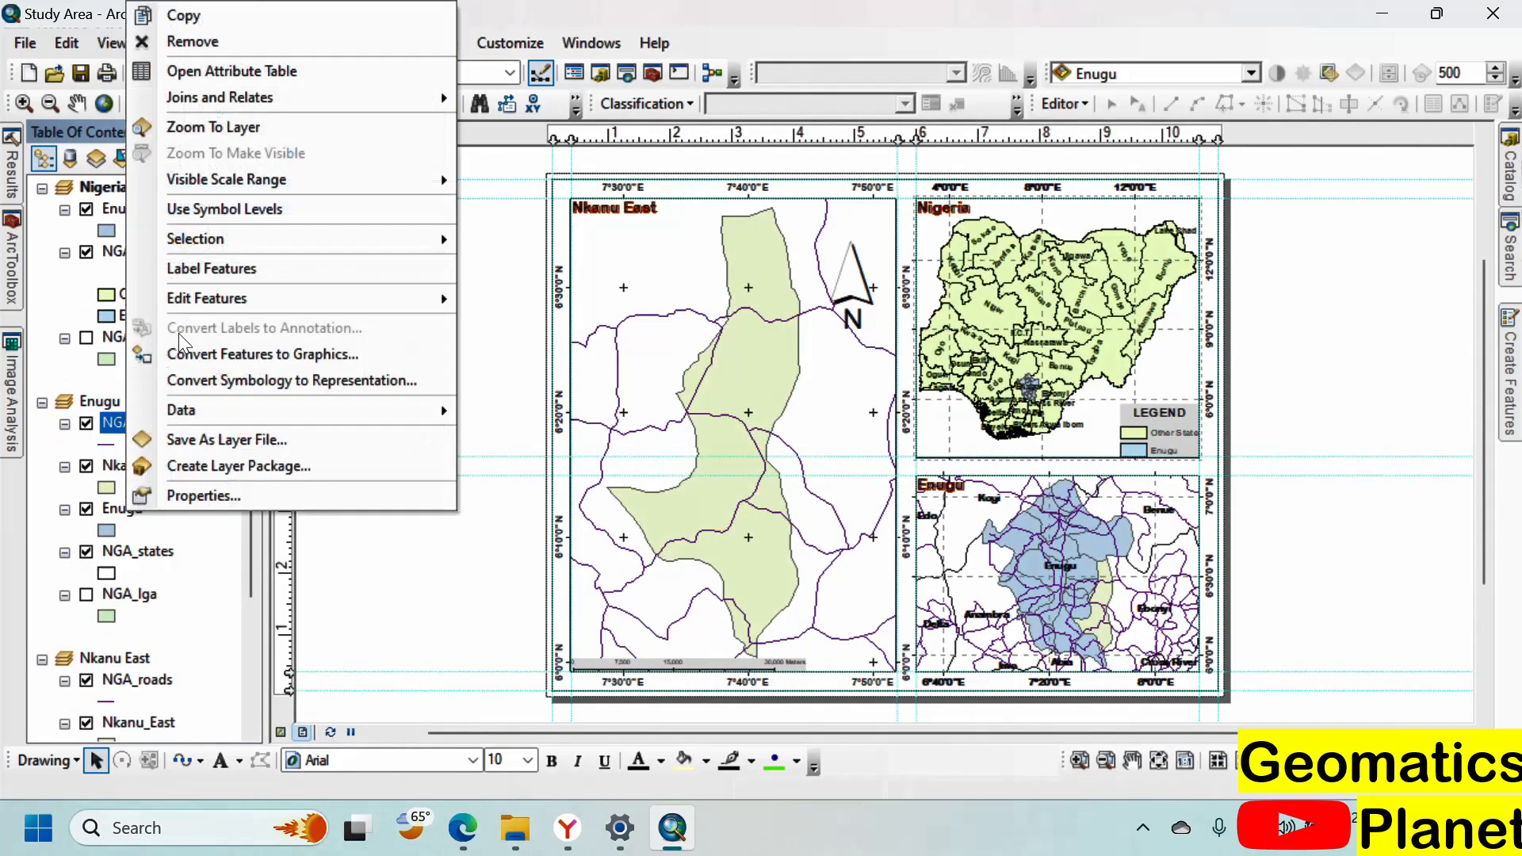
{"action": "left_click", "coordinate": [204, 43]}
Step: Hide the NGA_roads layer in the Nkanu East data frame, leaving only the Nkanu_East layer displayed
{"action": "scroll", "coordinate": [87, 595], "scroll_direction": "down", "scroll_amount": 2}
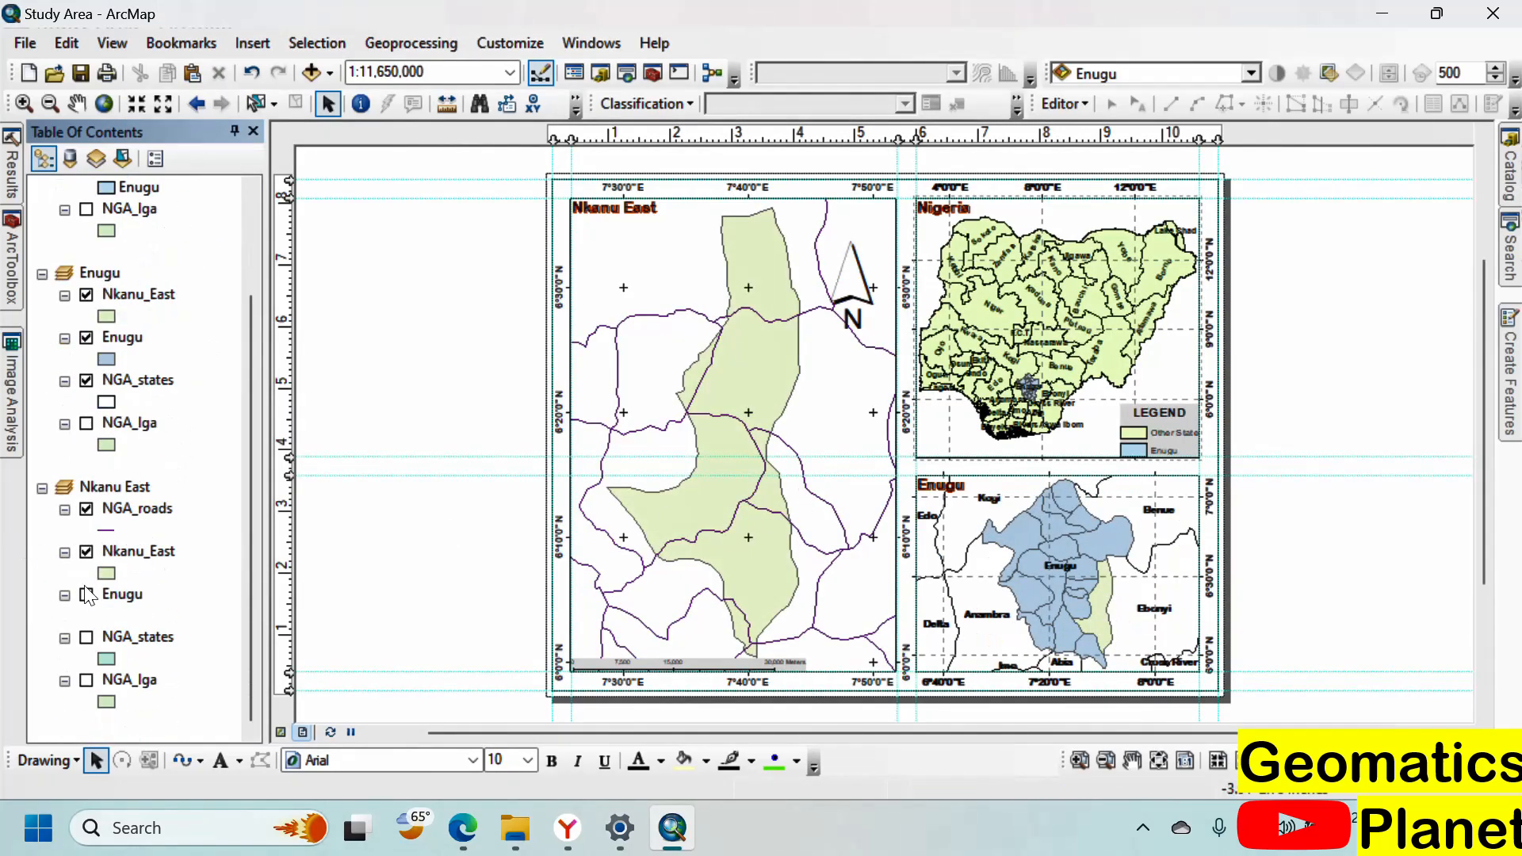
{"action": "left_click", "coordinate": [85, 552]}
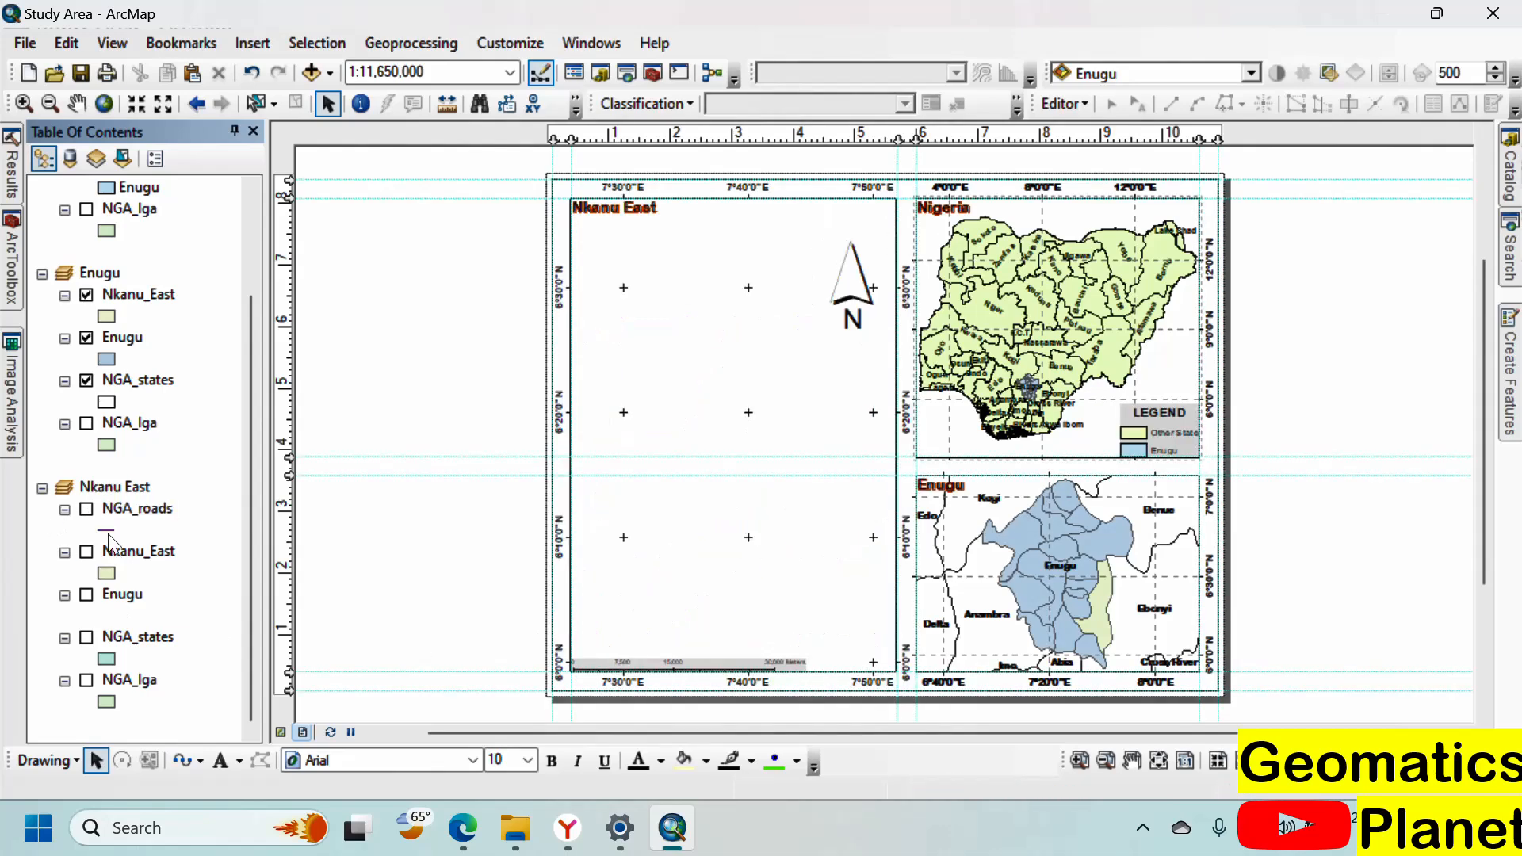
{"action": "left_click", "coordinate": [87, 550]}
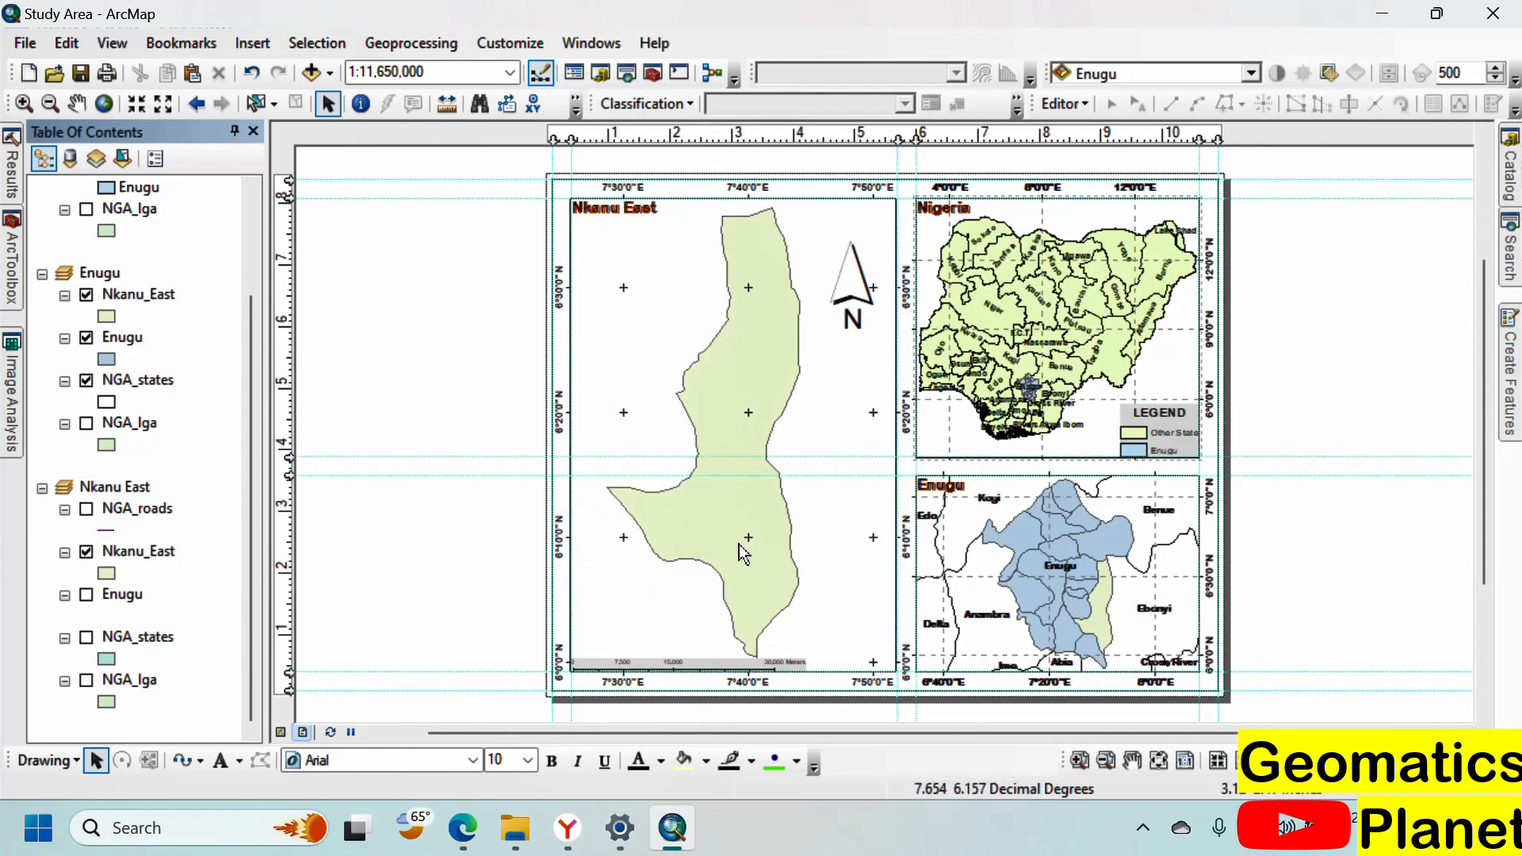
Step: Switch to Microsoft Edge, bring up Nkanu East.pdf, and review the exported layout of the three maps
{"action": "mouse_move", "coordinate": [518, 845]}
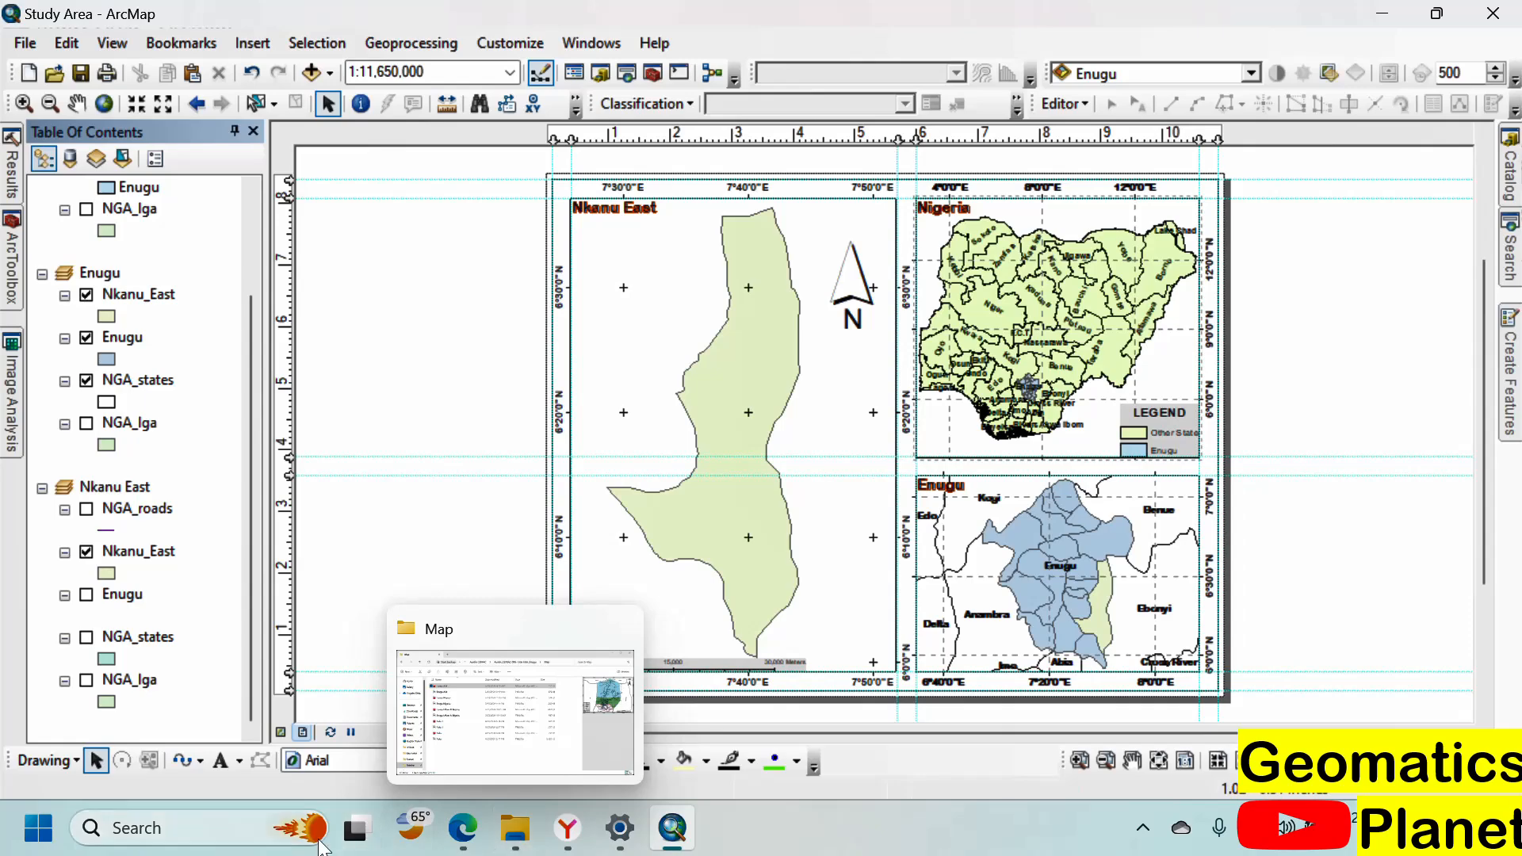
{"action": "left_click", "coordinate": [463, 828]}
{"action": "scroll", "coordinate": [735, 471], "scroll_direction": "down", "scroll_amount": 5}
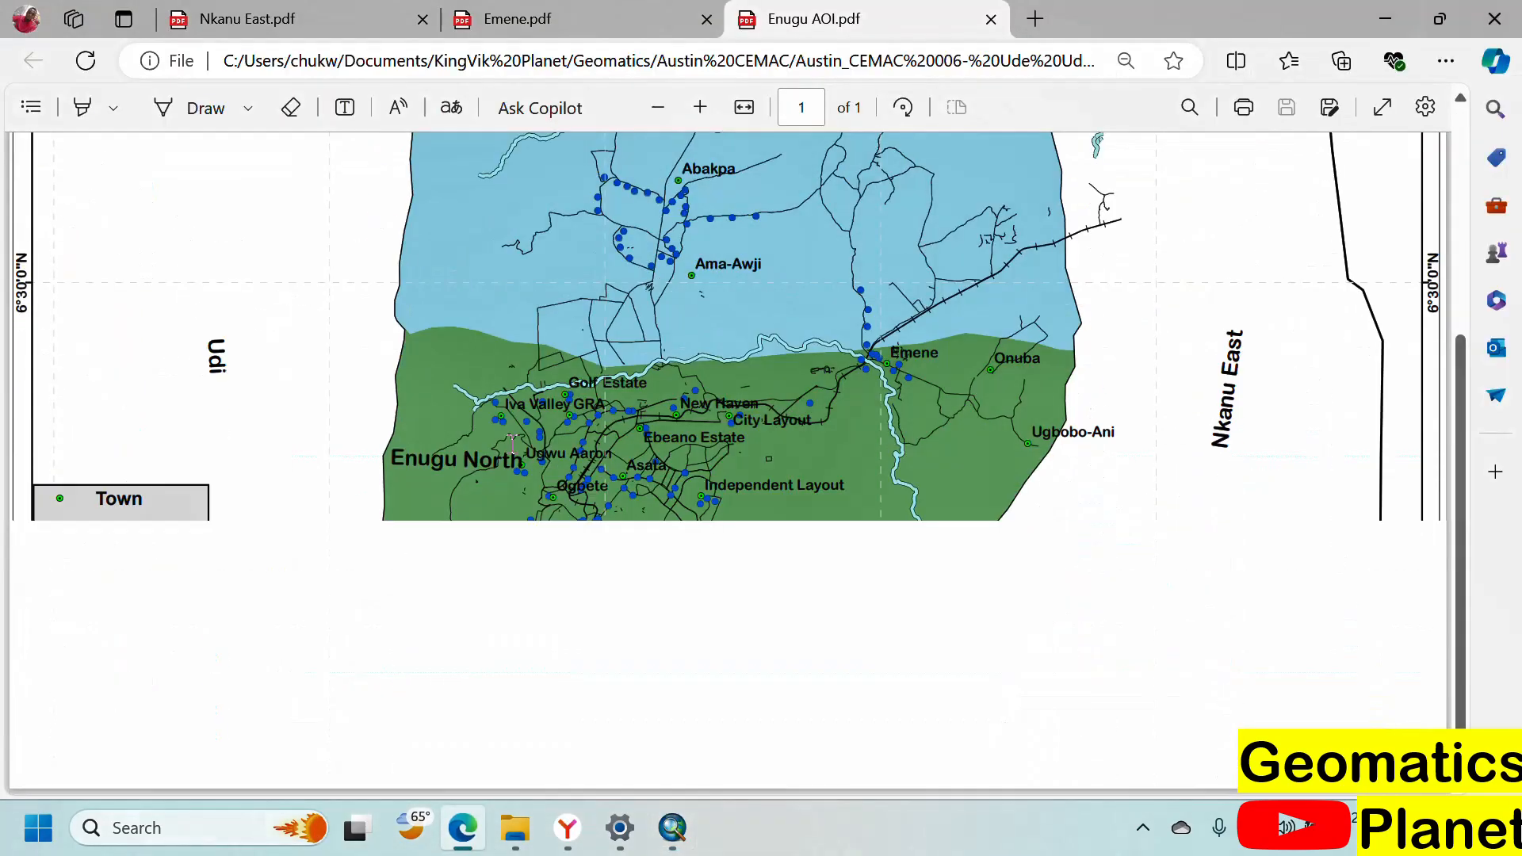
{"action": "left_click", "coordinate": [518, 18]}
{"action": "left_click", "coordinate": [375, 14]}
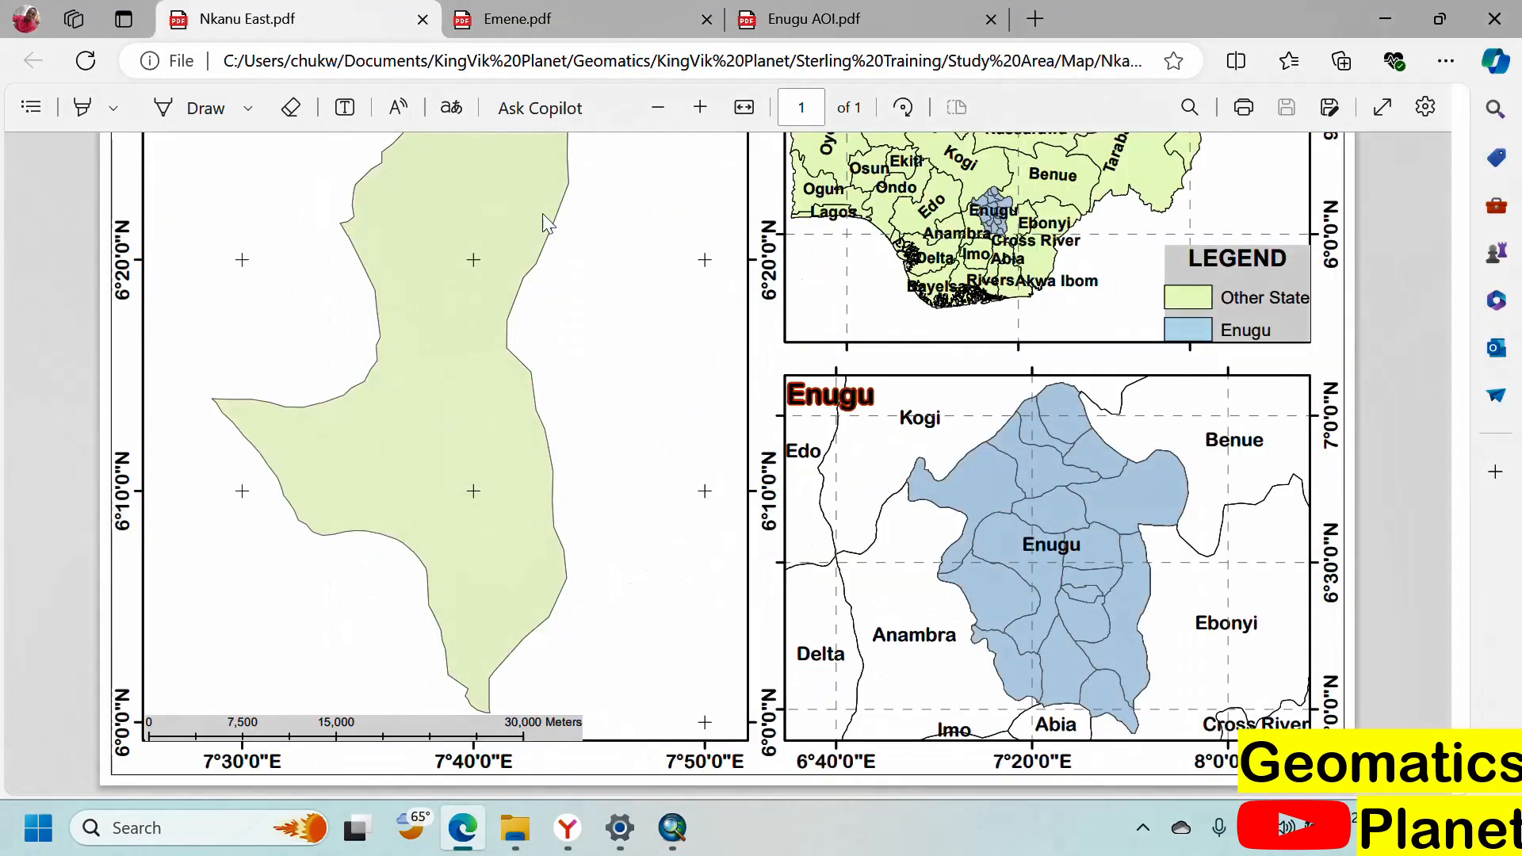
{"action": "scroll", "coordinate": [704, 340], "scroll_direction": "up", "scroll_amount": 4}
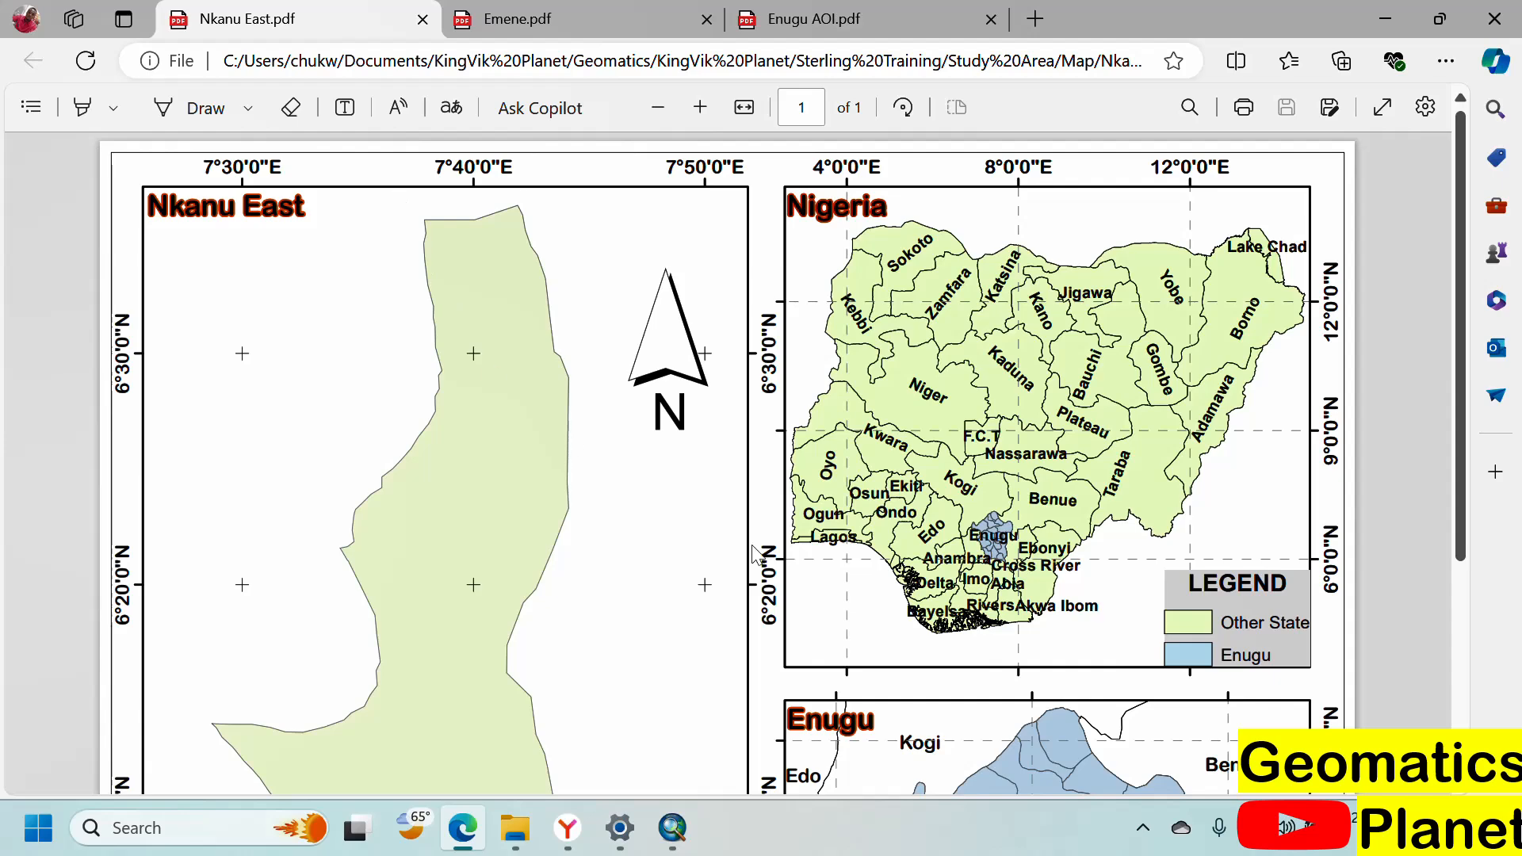
{"action": "scroll", "coordinate": [741, 523], "scroll_direction": "down", "scroll_amount": 4}
{"action": "scroll", "coordinate": [733, 497], "scroll_direction": "up", "scroll_amount": 4}
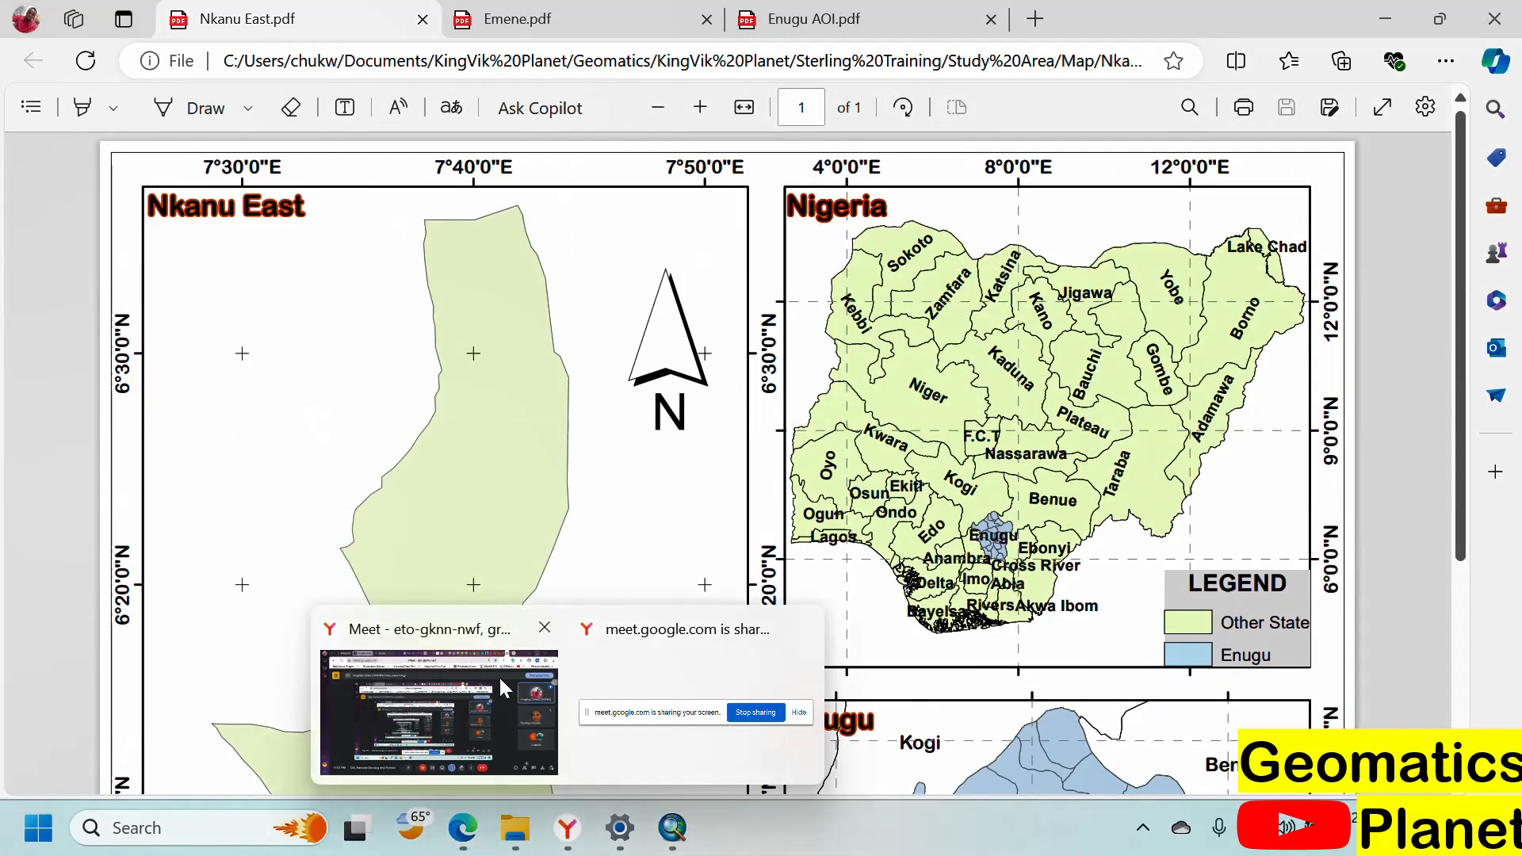
Step: Switch to Google Drive in the Yandex browser and open KingVik Folder inside Training With Beginners
{"action": "left_click", "coordinate": [497, 675]}
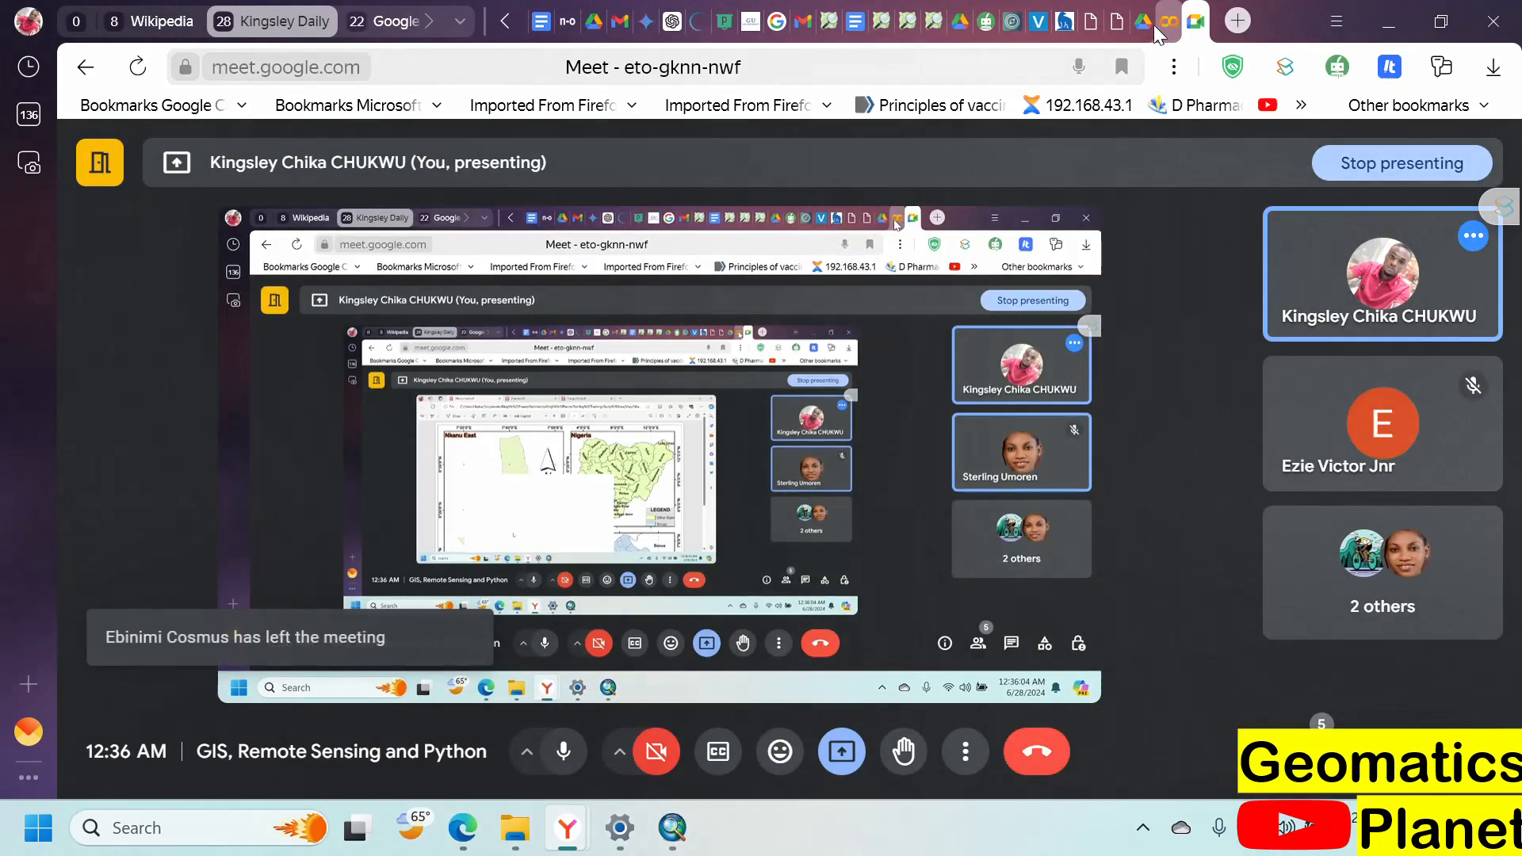
{"action": "left_click", "coordinate": [1144, 22]}
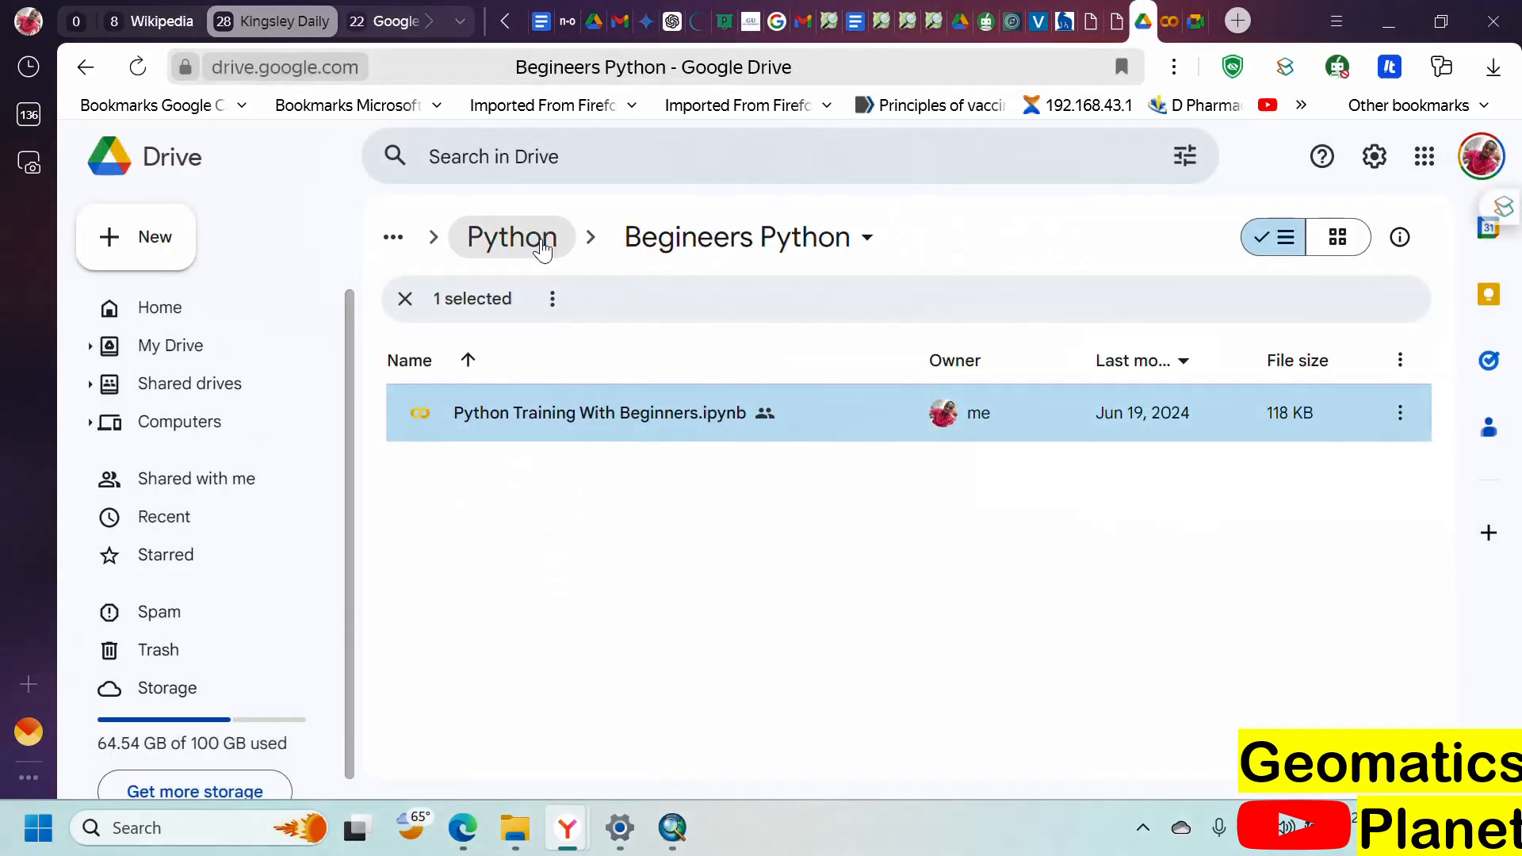
{"action": "left_click", "coordinate": [530, 238]}
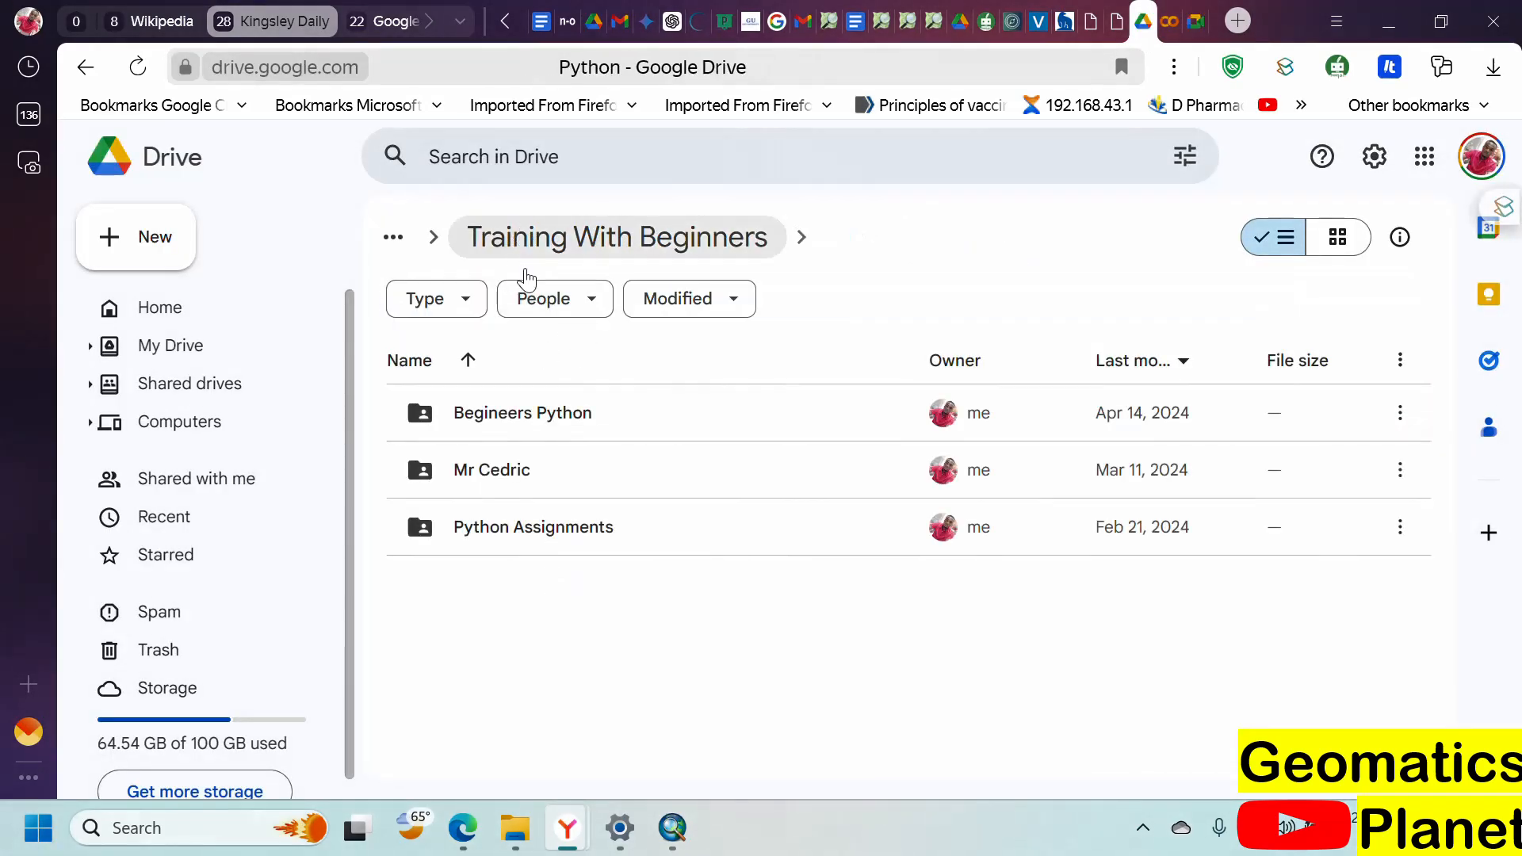
{"action": "left_click", "coordinate": [525, 266]}
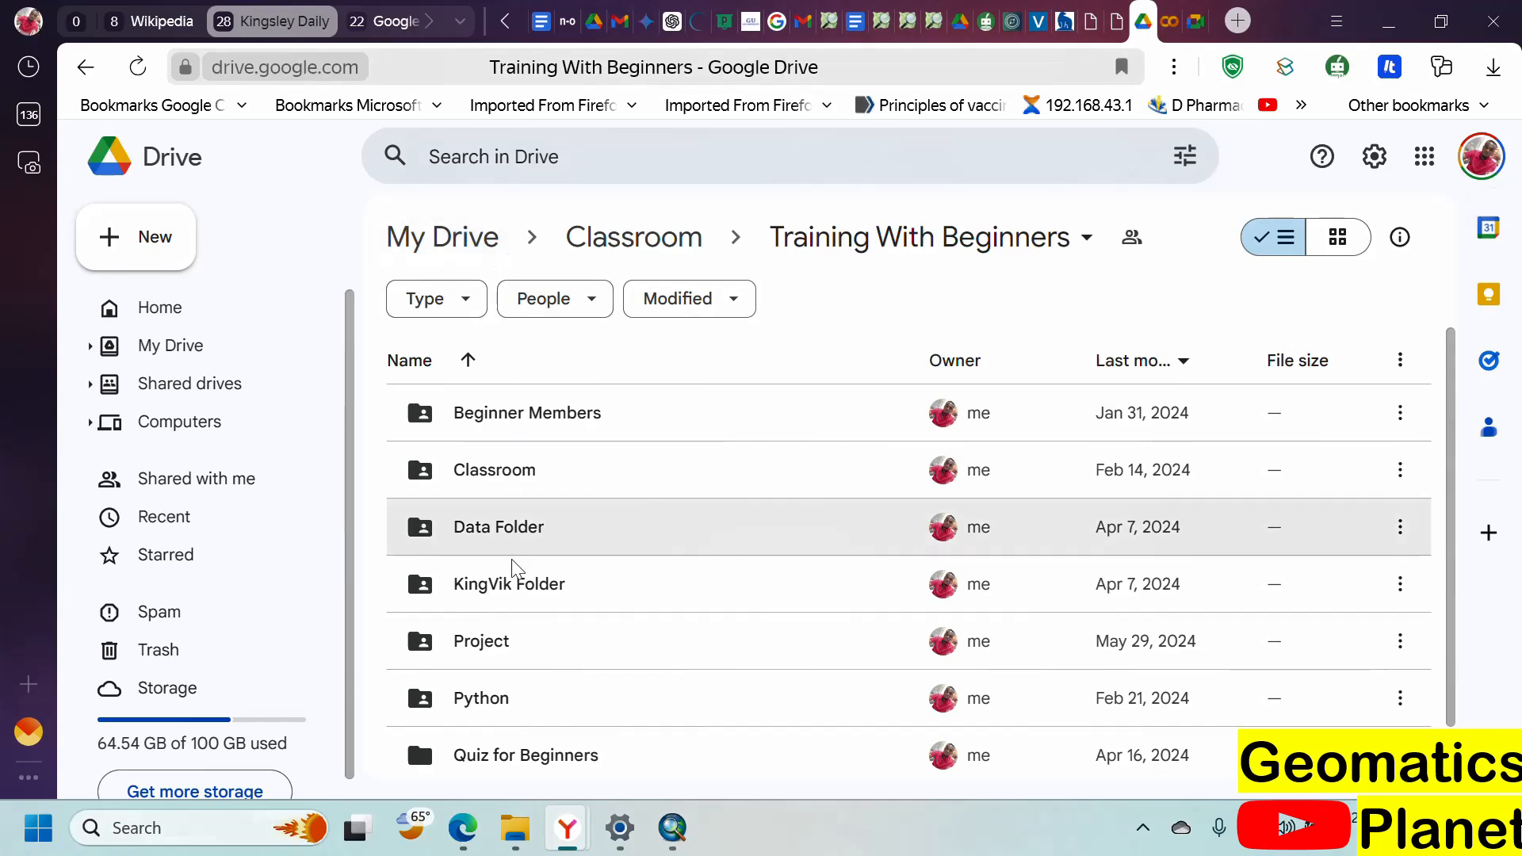
{"action": "double_click", "coordinate": [516, 571]}
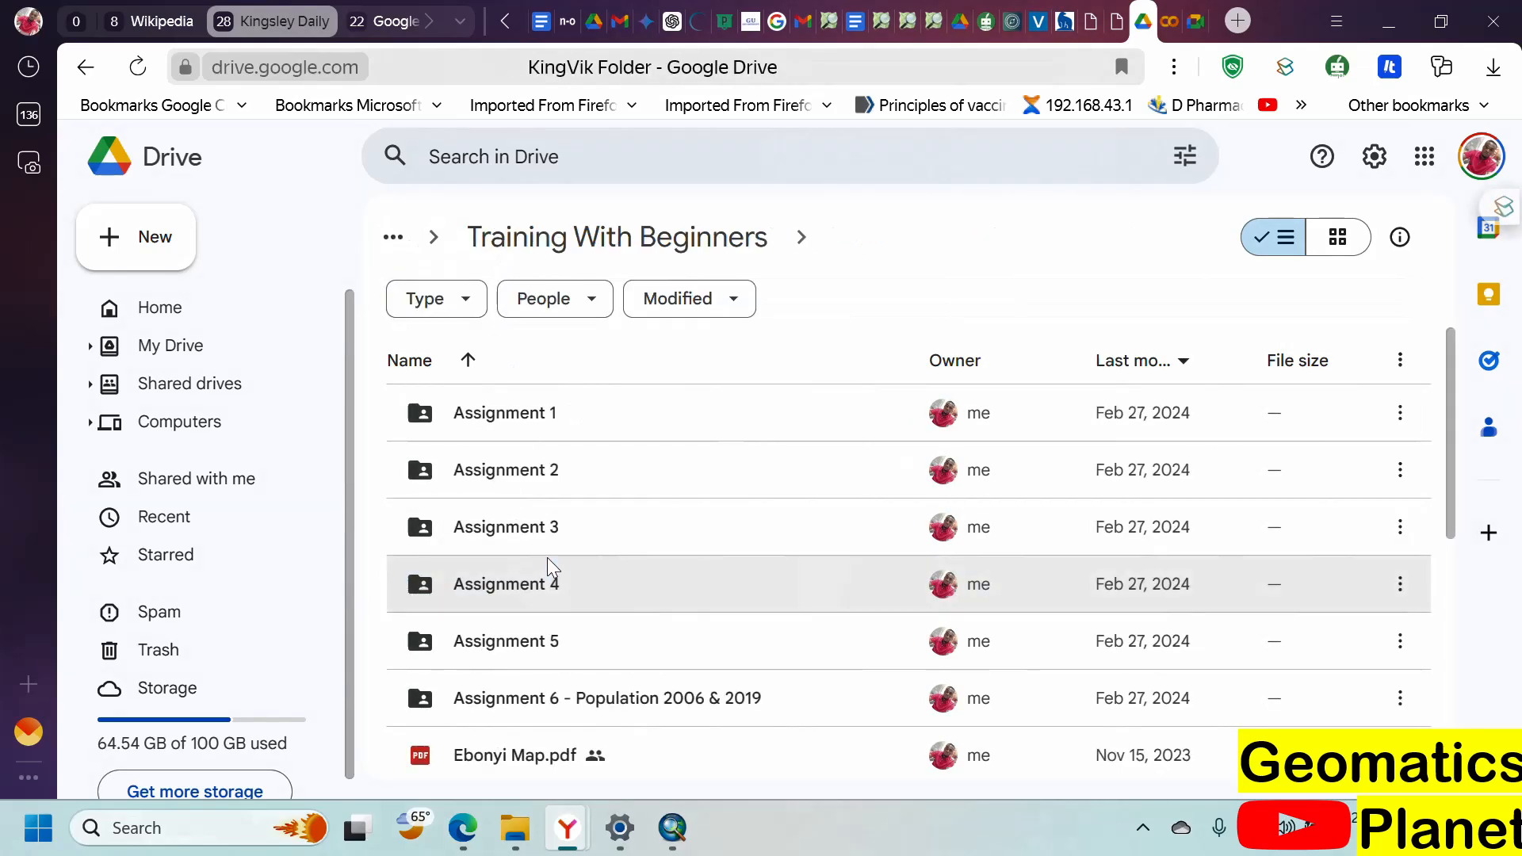
Step: Create a new folder named "Assignment - Study Area" in KingVik Folder
{"action": "left_click", "coordinate": [143, 235]}
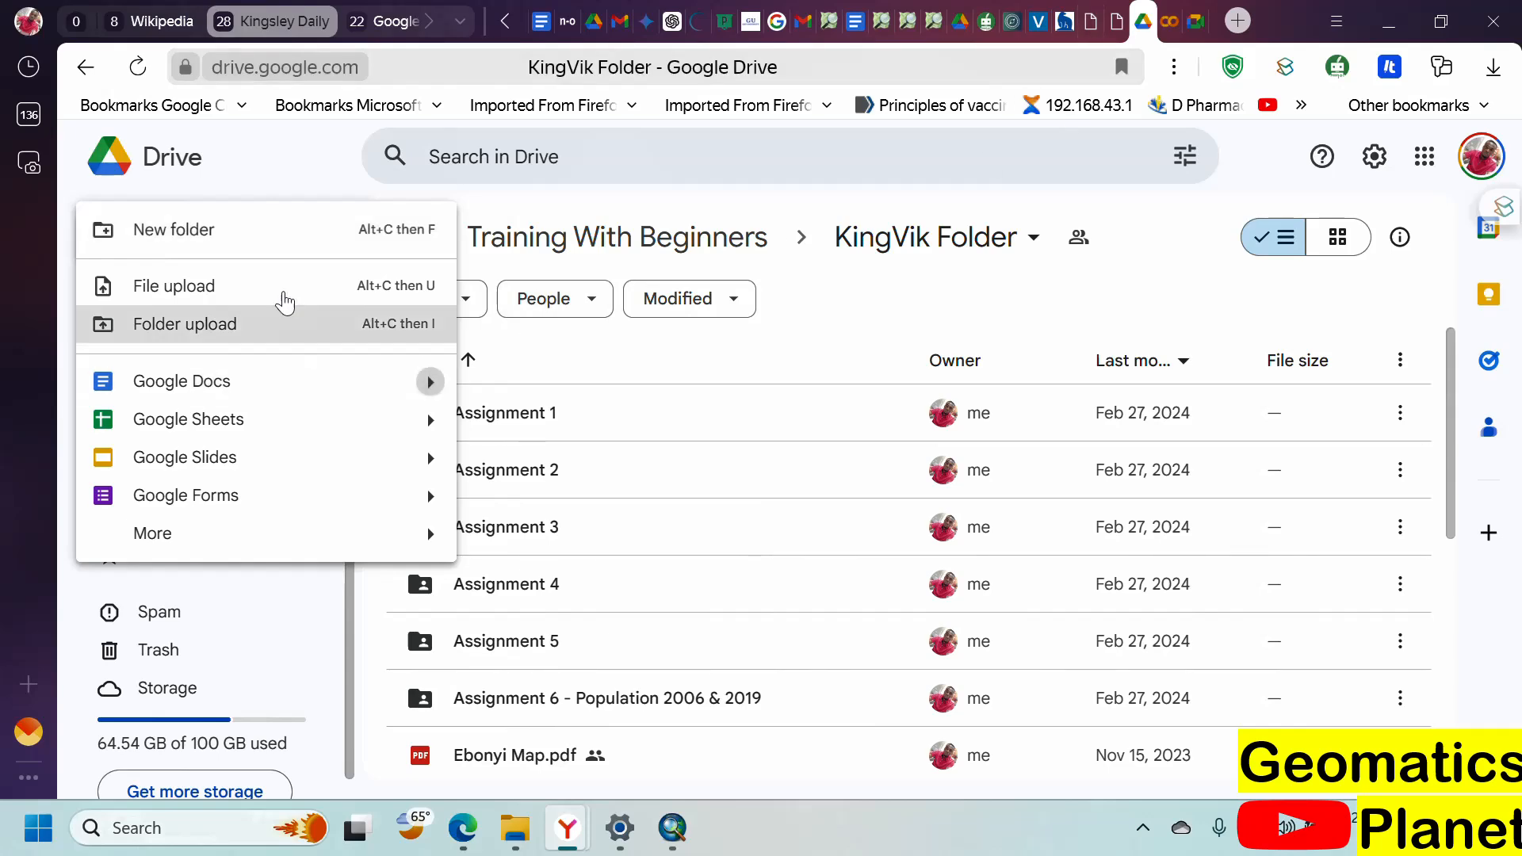
{"action": "left_click", "coordinate": [190, 230]}
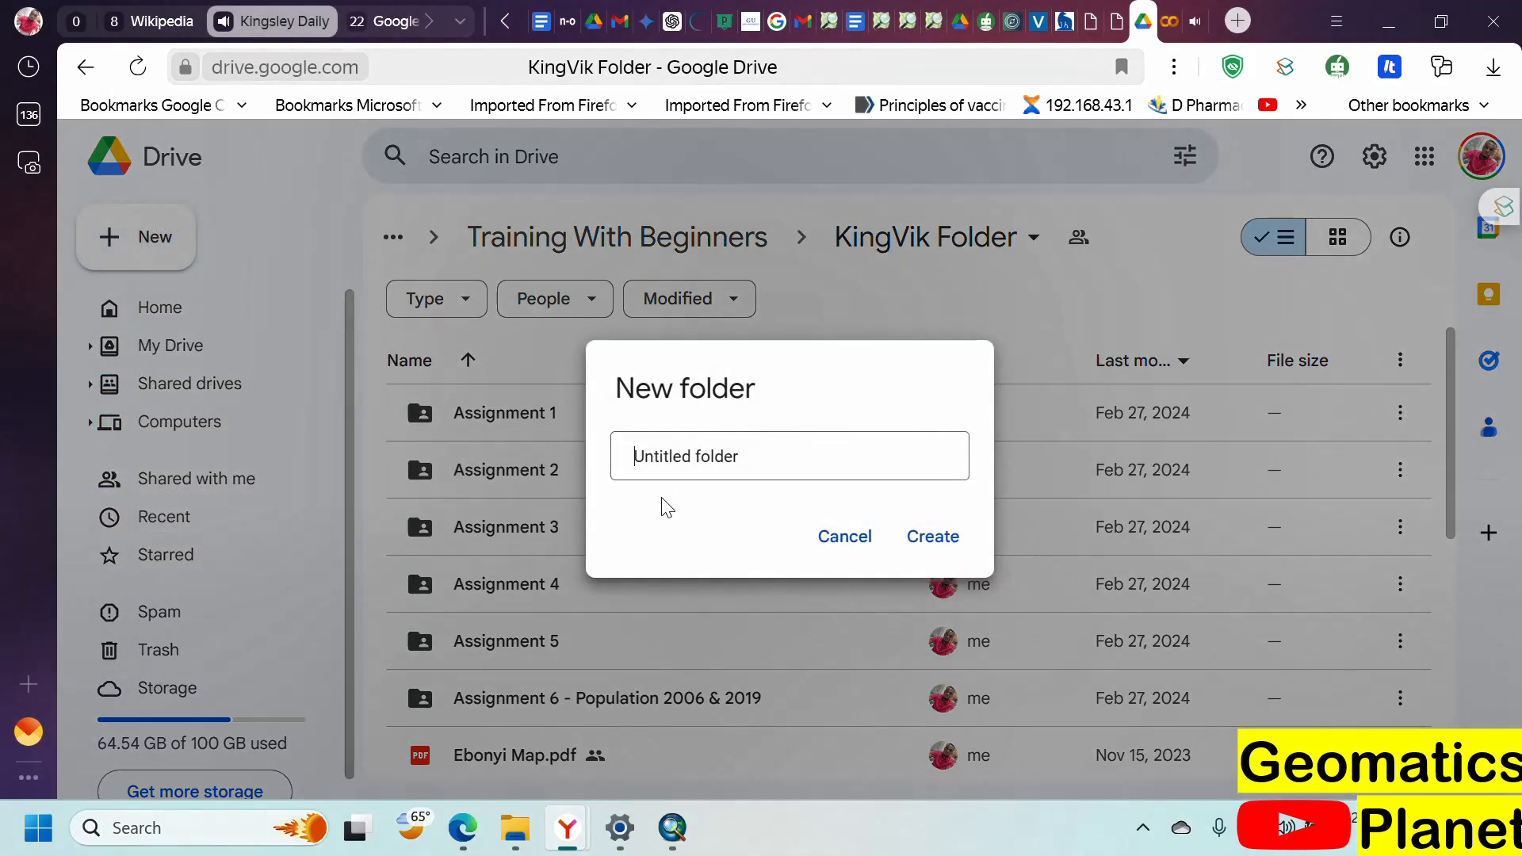
{"action": "key", "text": "BackSpace"}
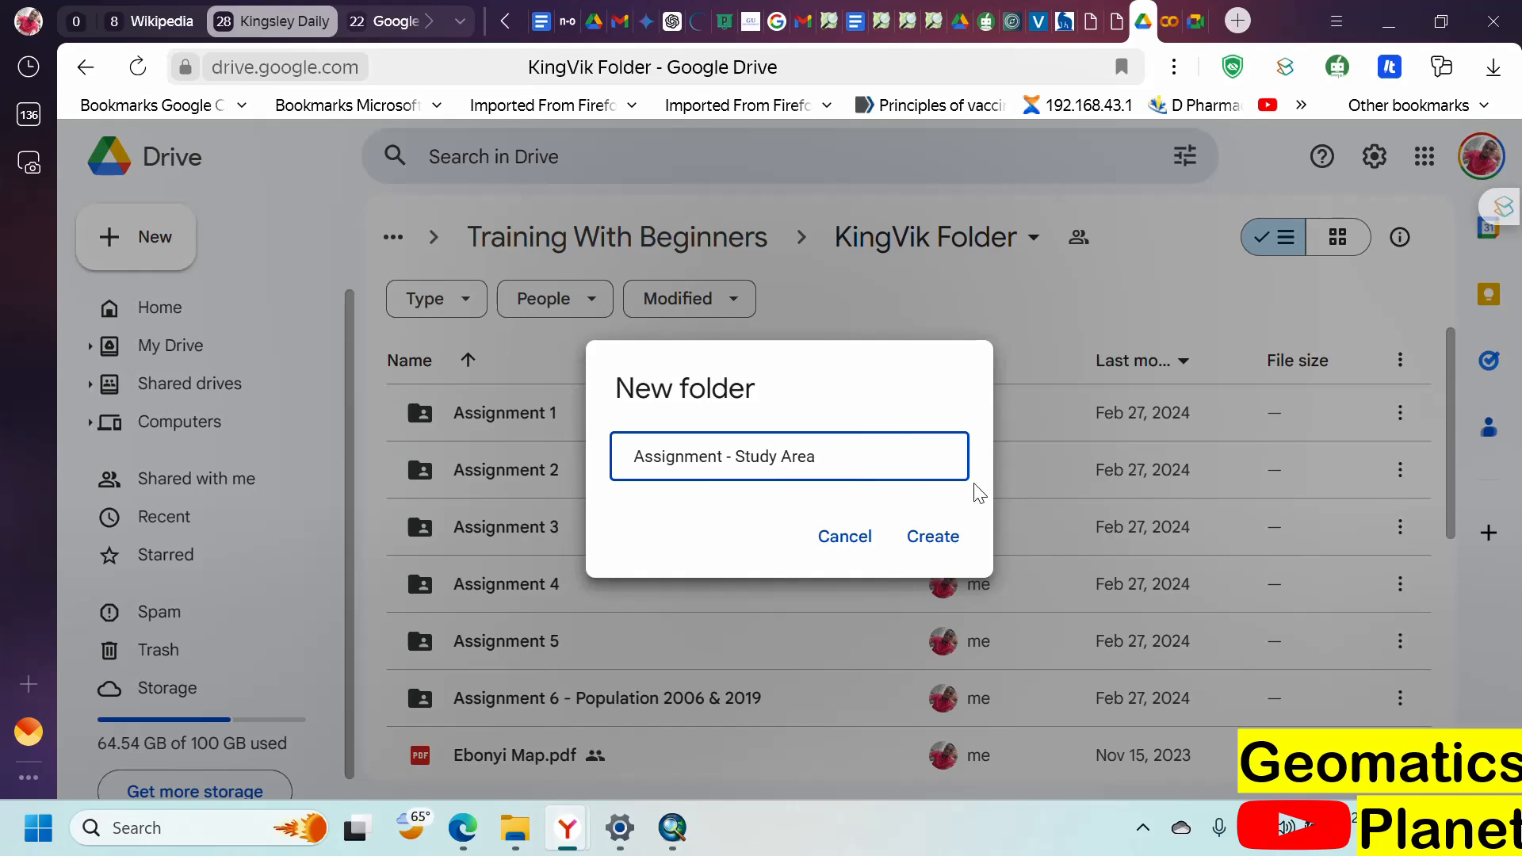
{"action": "left_click", "coordinate": [926, 541]}
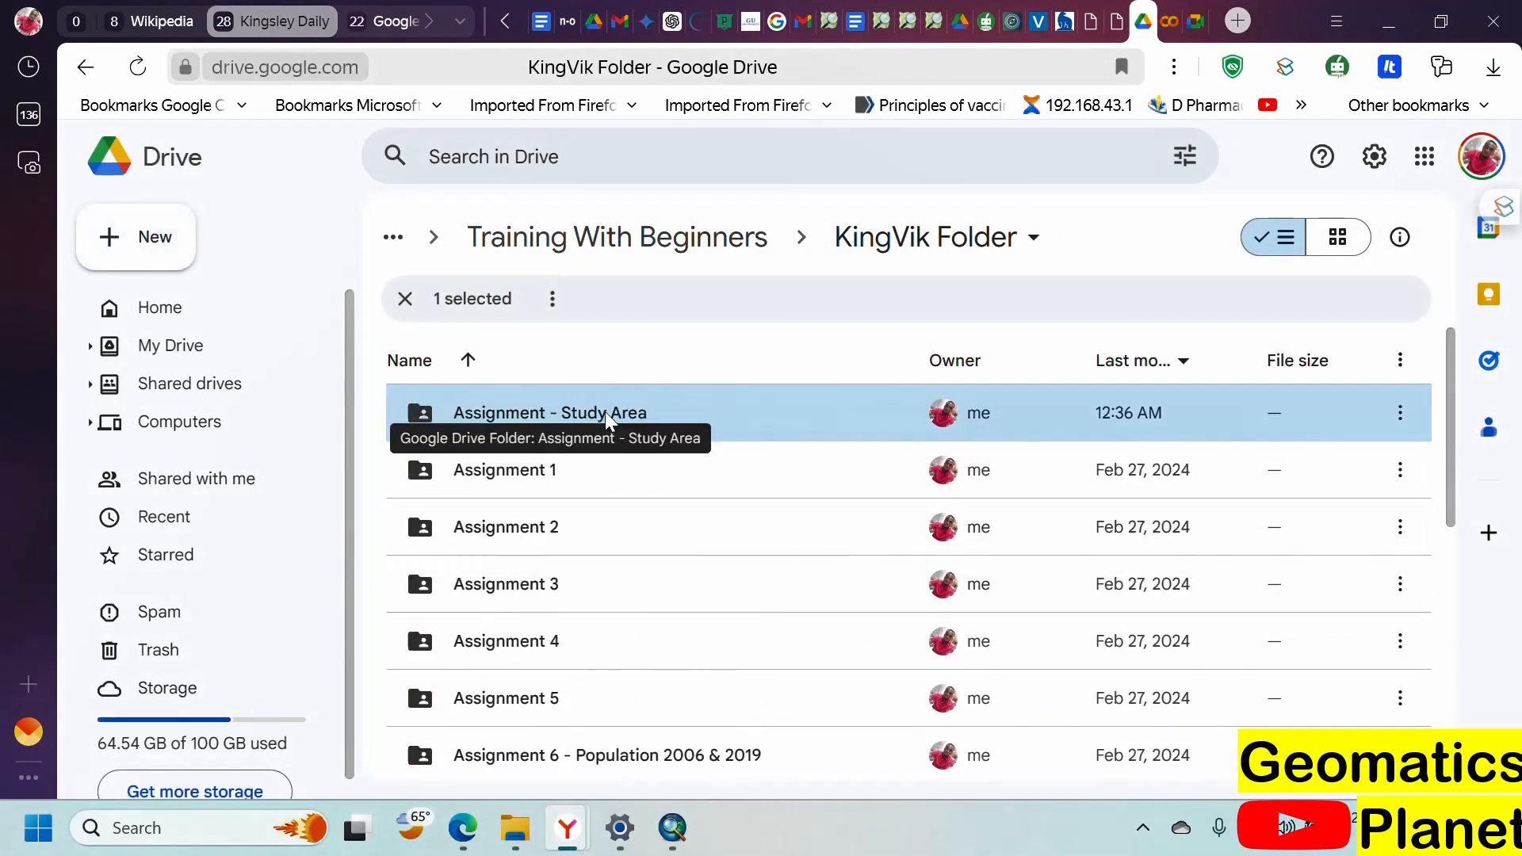
Step: Rename the new study area folder to "Assignment 7- Study Area" and open it
{"action": "right_click", "coordinate": [606, 415]}
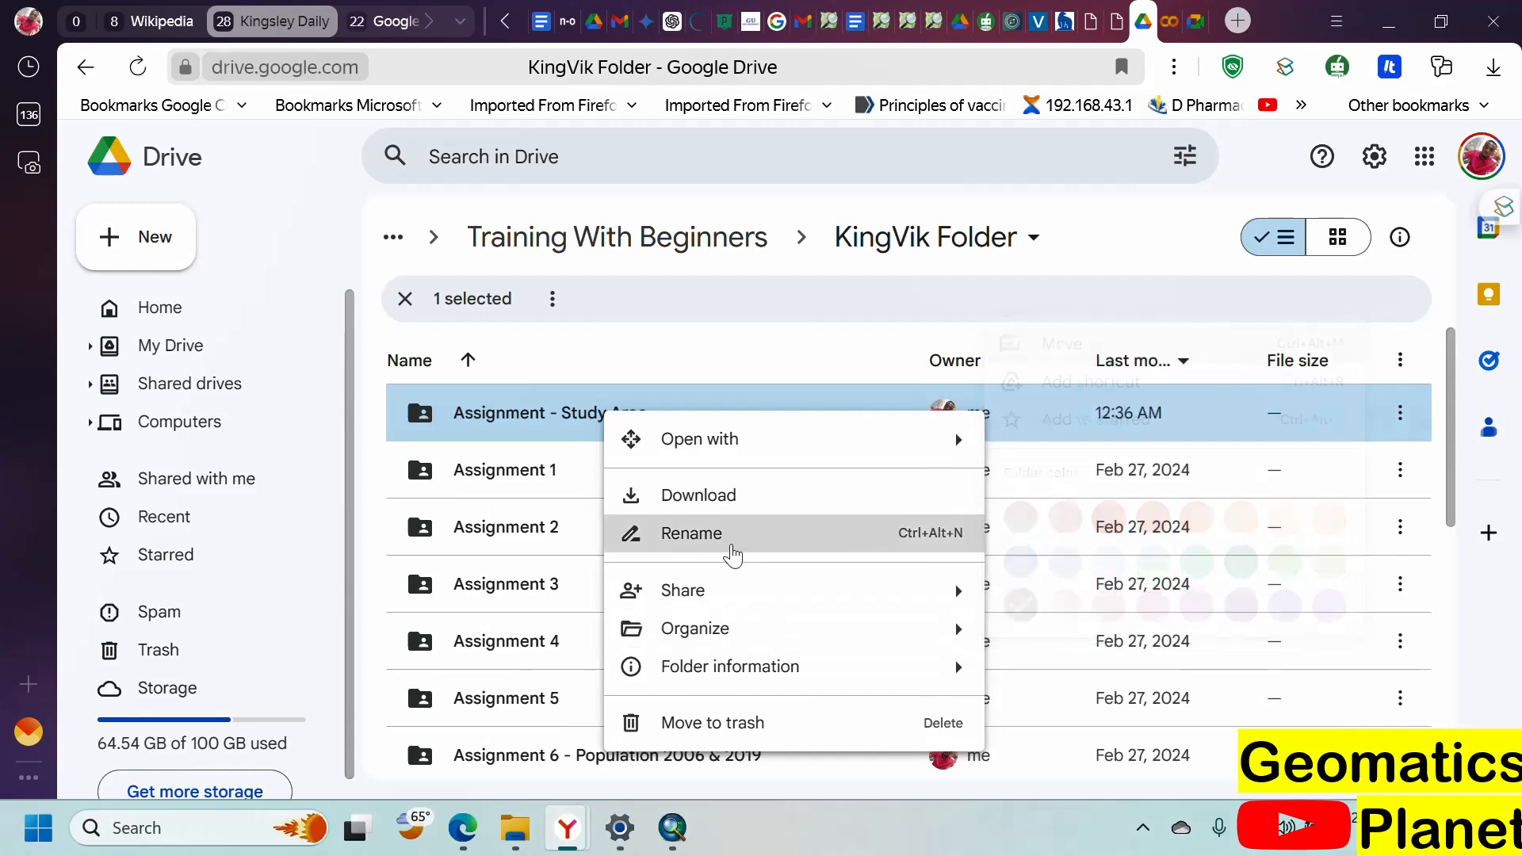
{"action": "left_click", "coordinate": [728, 540]}
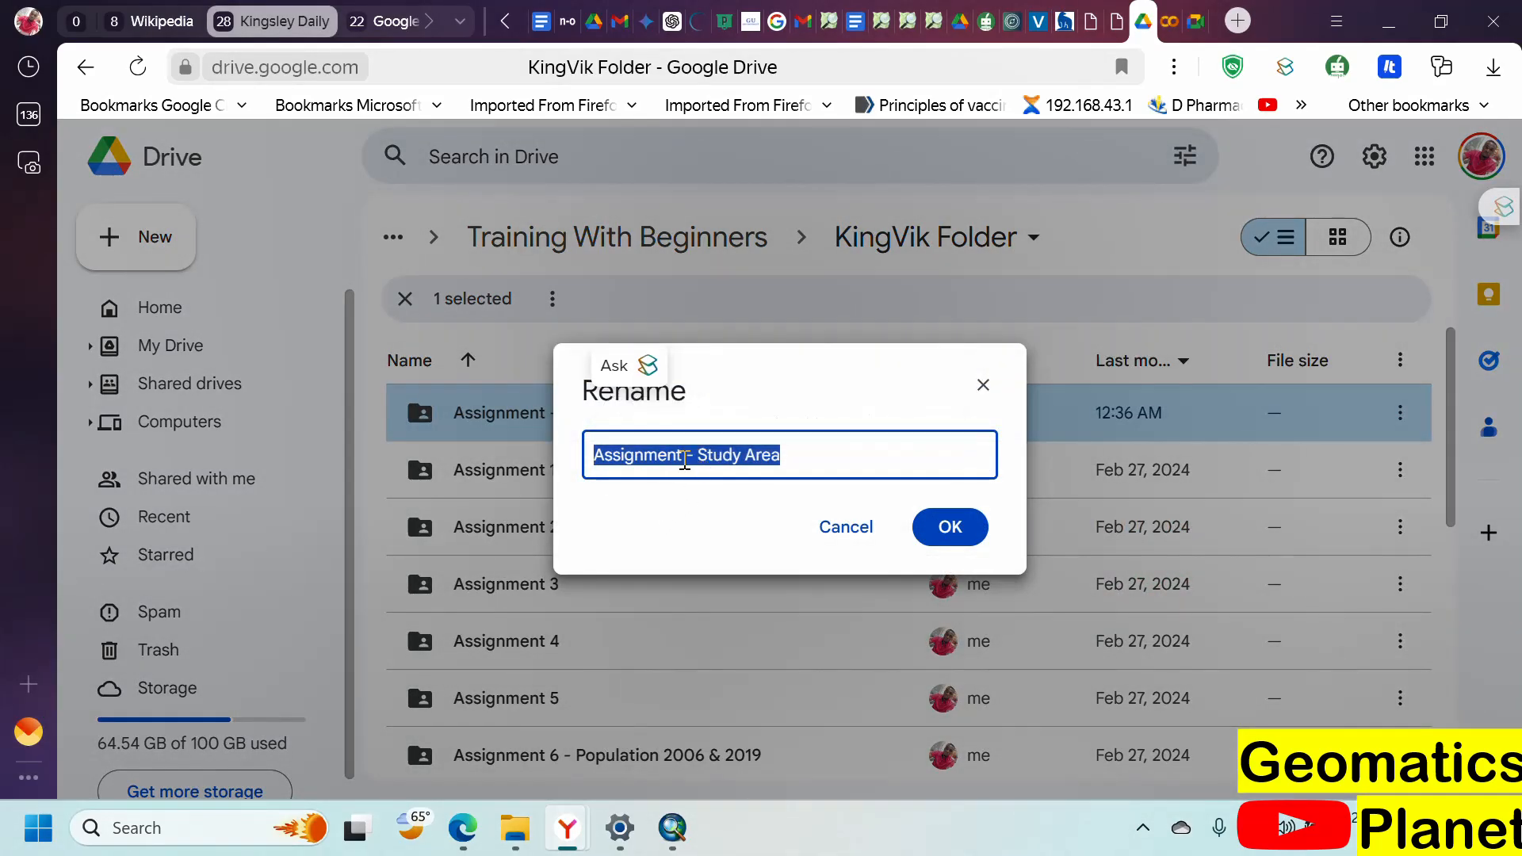
{"action": "left_click", "coordinate": [756, 458]}
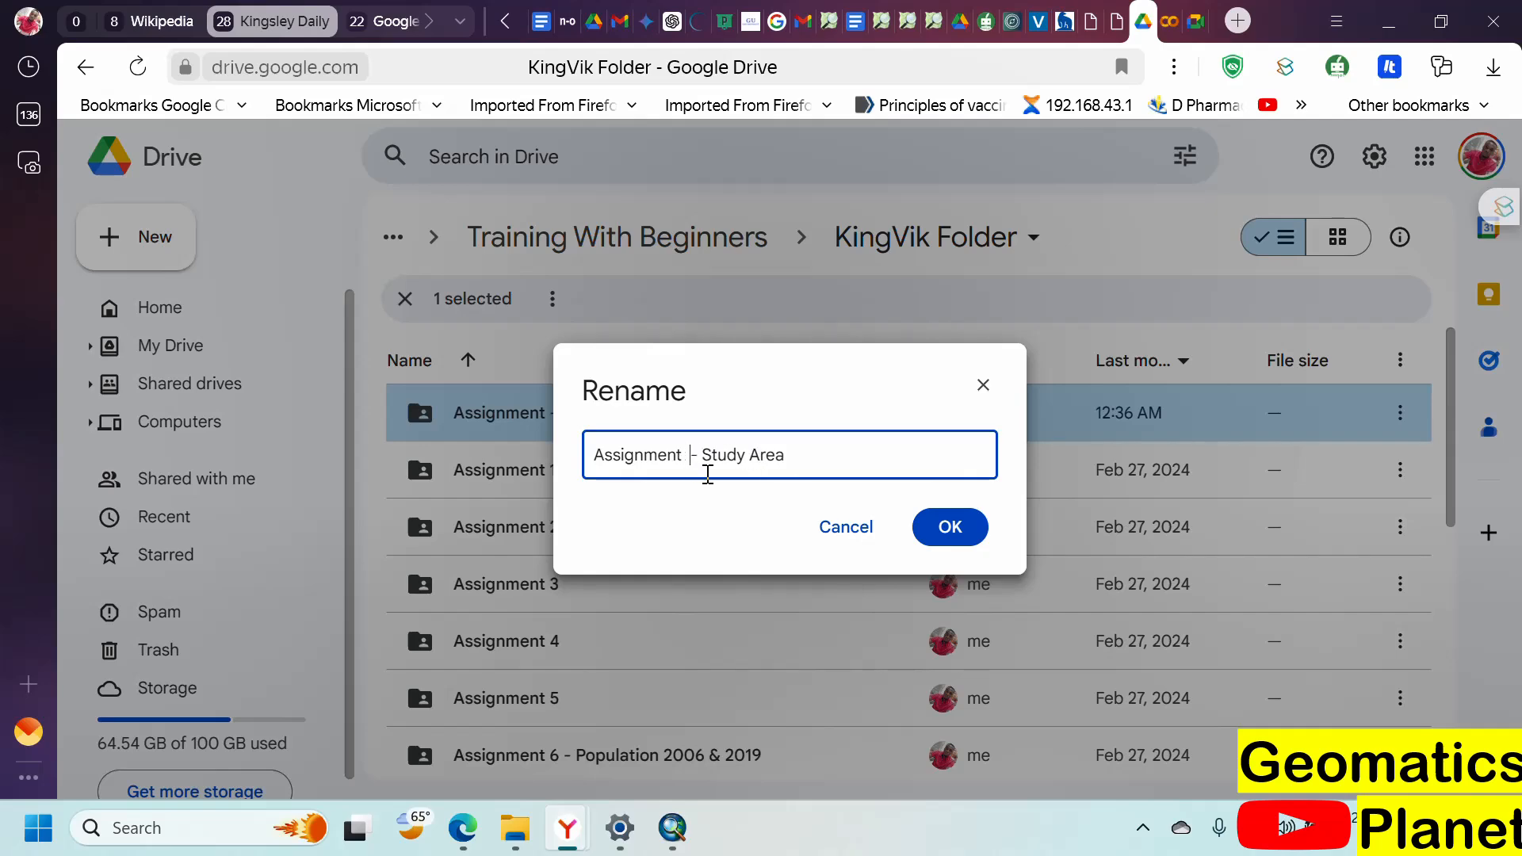
{"action": "left_click", "coordinate": [949, 527]}
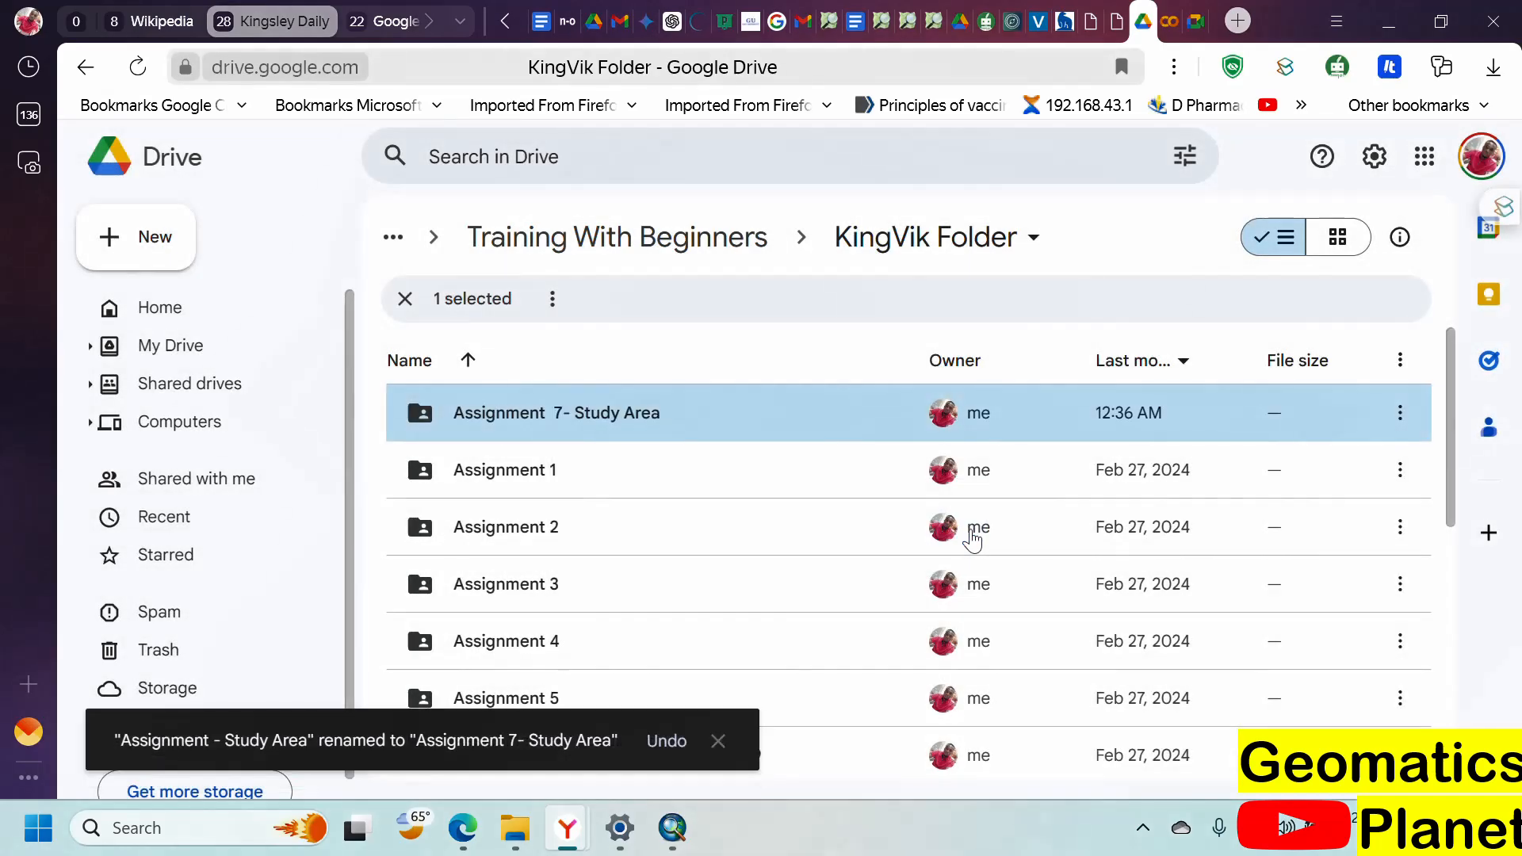
{"action": "scroll", "coordinate": [544, 492], "scroll_direction": "down", "scroll_amount": 4}
{"action": "scroll", "coordinate": [586, 478], "scroll_direction": "up", "scroll_amount": 4}
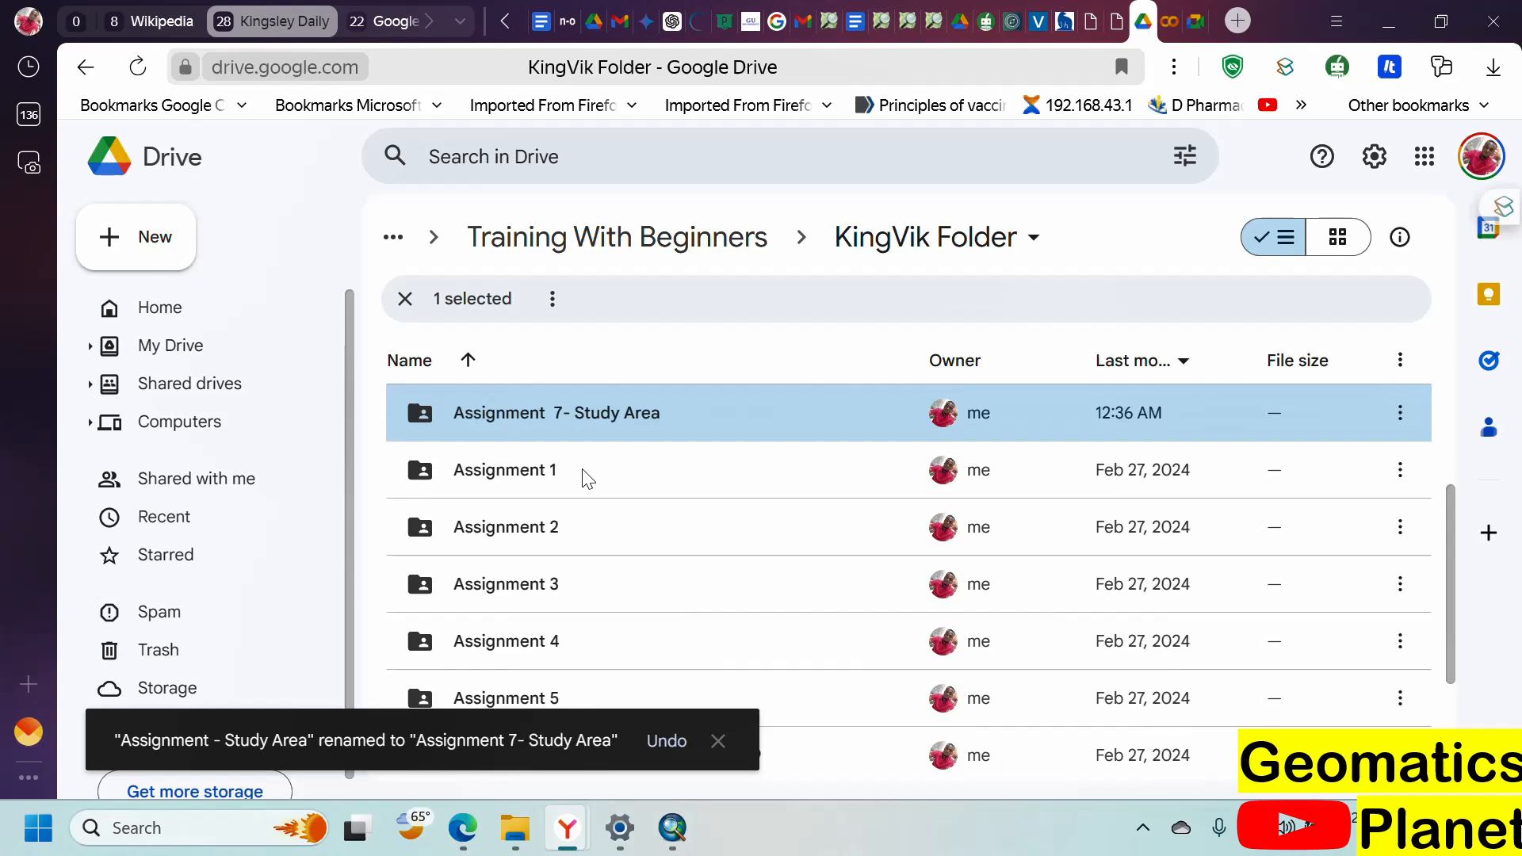
{"action": "right_click", "coordinate": [590, 414]}
{"action": "left_click", "coordinate": [510, 435]}
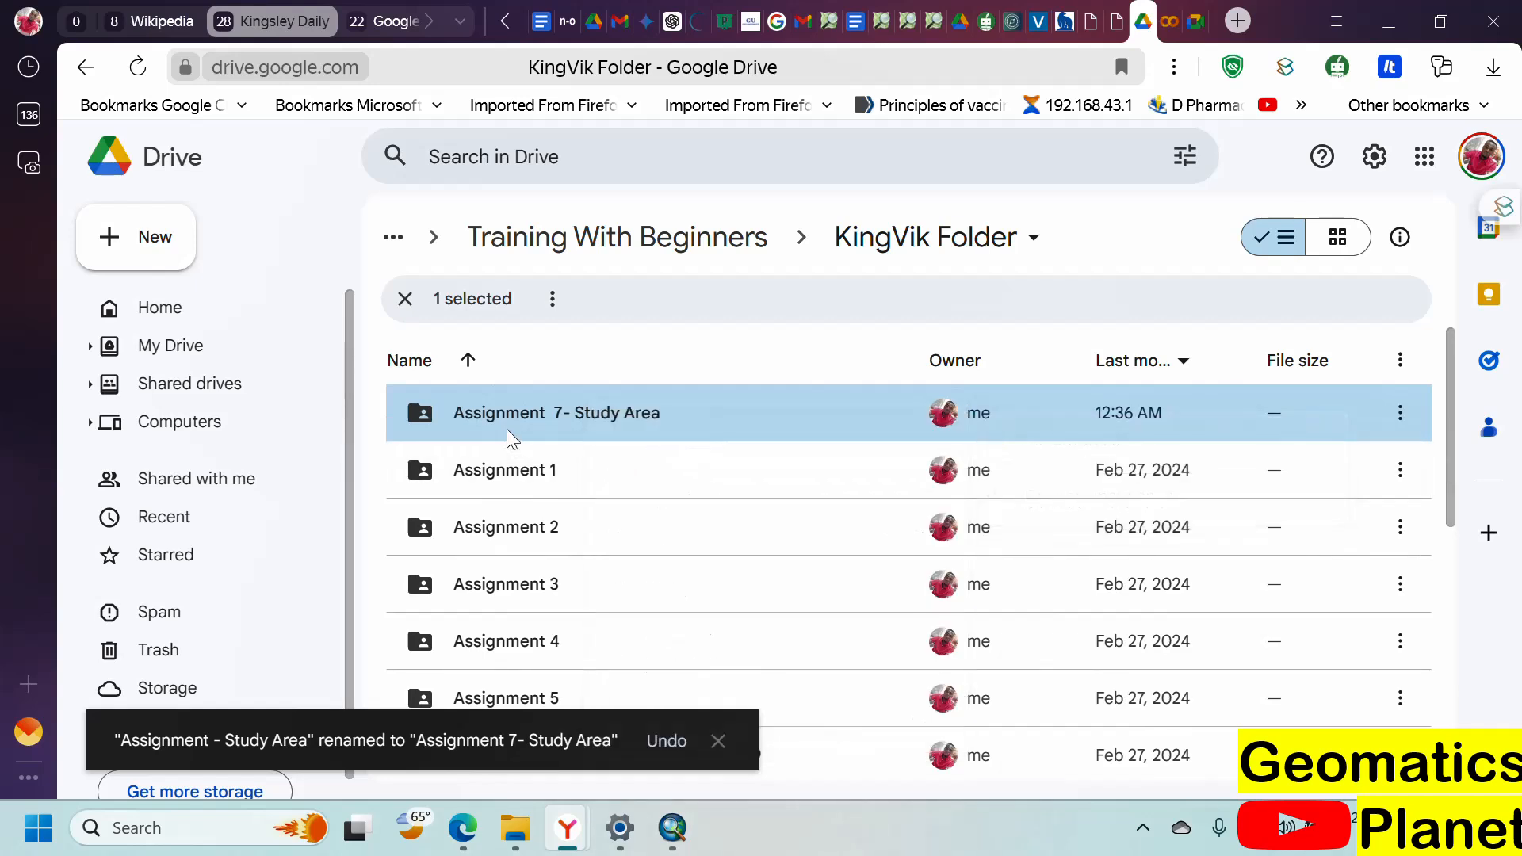
{"action": "double_click", "coordinate": [509, 436]}
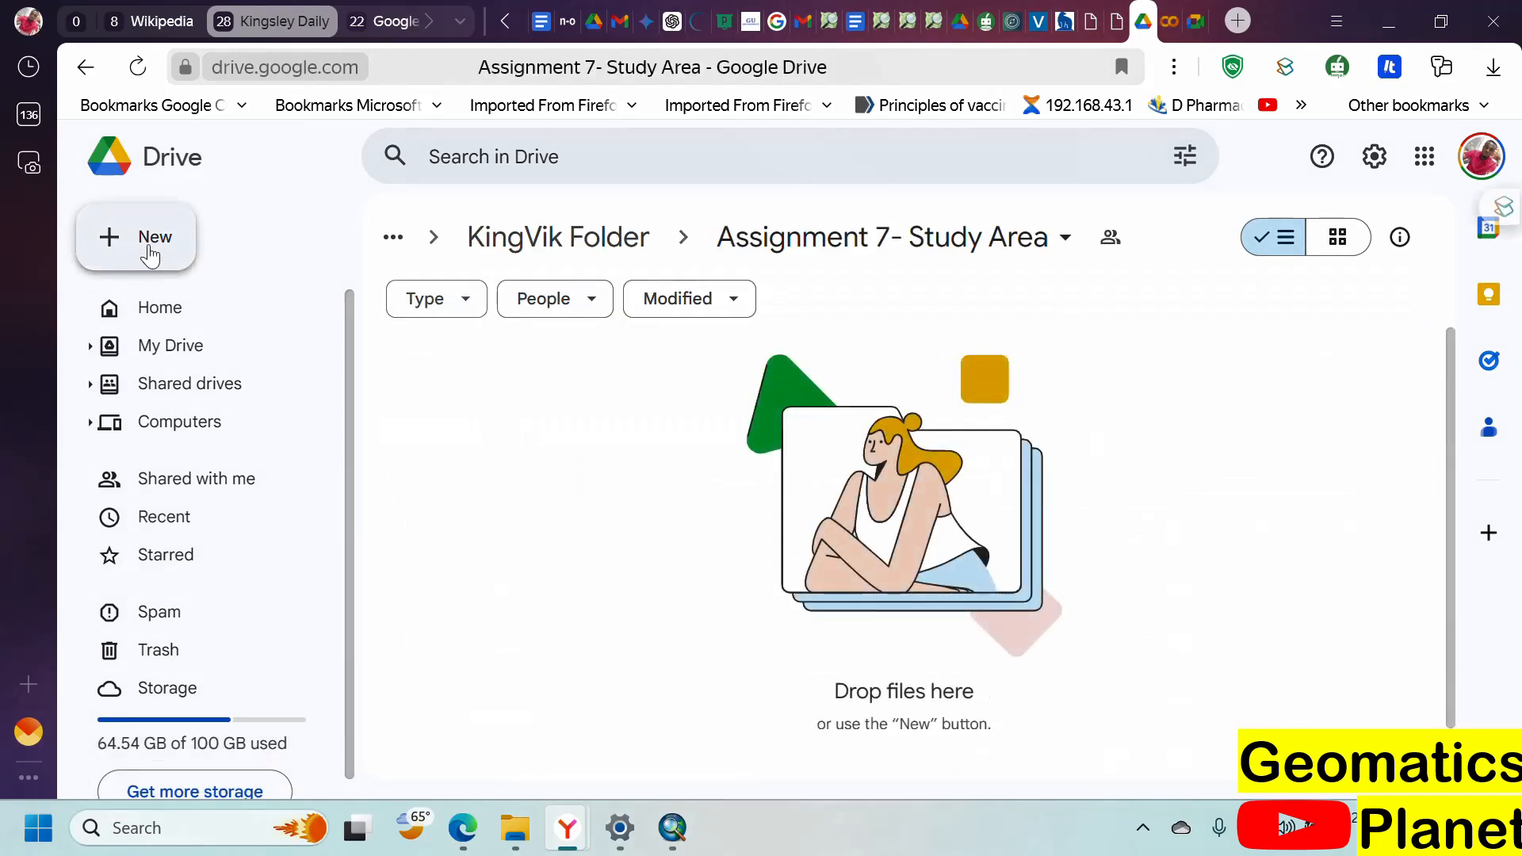
Step: Upload Nkanu East.pdf from the recent files into the Assignment 7- Study Area folder, and switch back to ArcMap
{"action": "left_click", "coordinate": [149, 242]}
{"action": "left_click", "coordinate": [275, 300]}
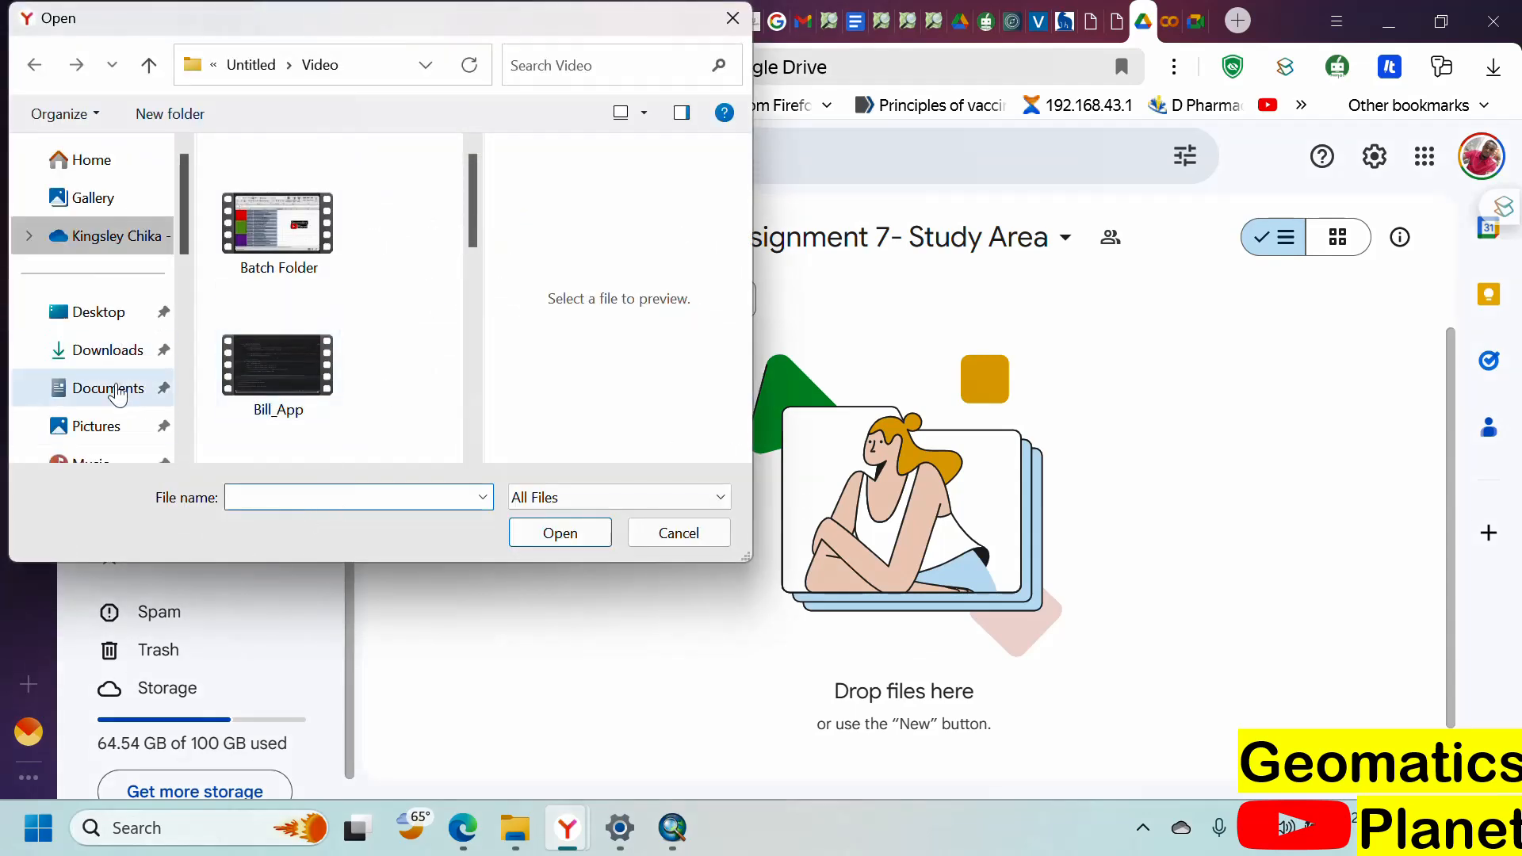
{"action": "left_click", "coordinate": [119, 388]}
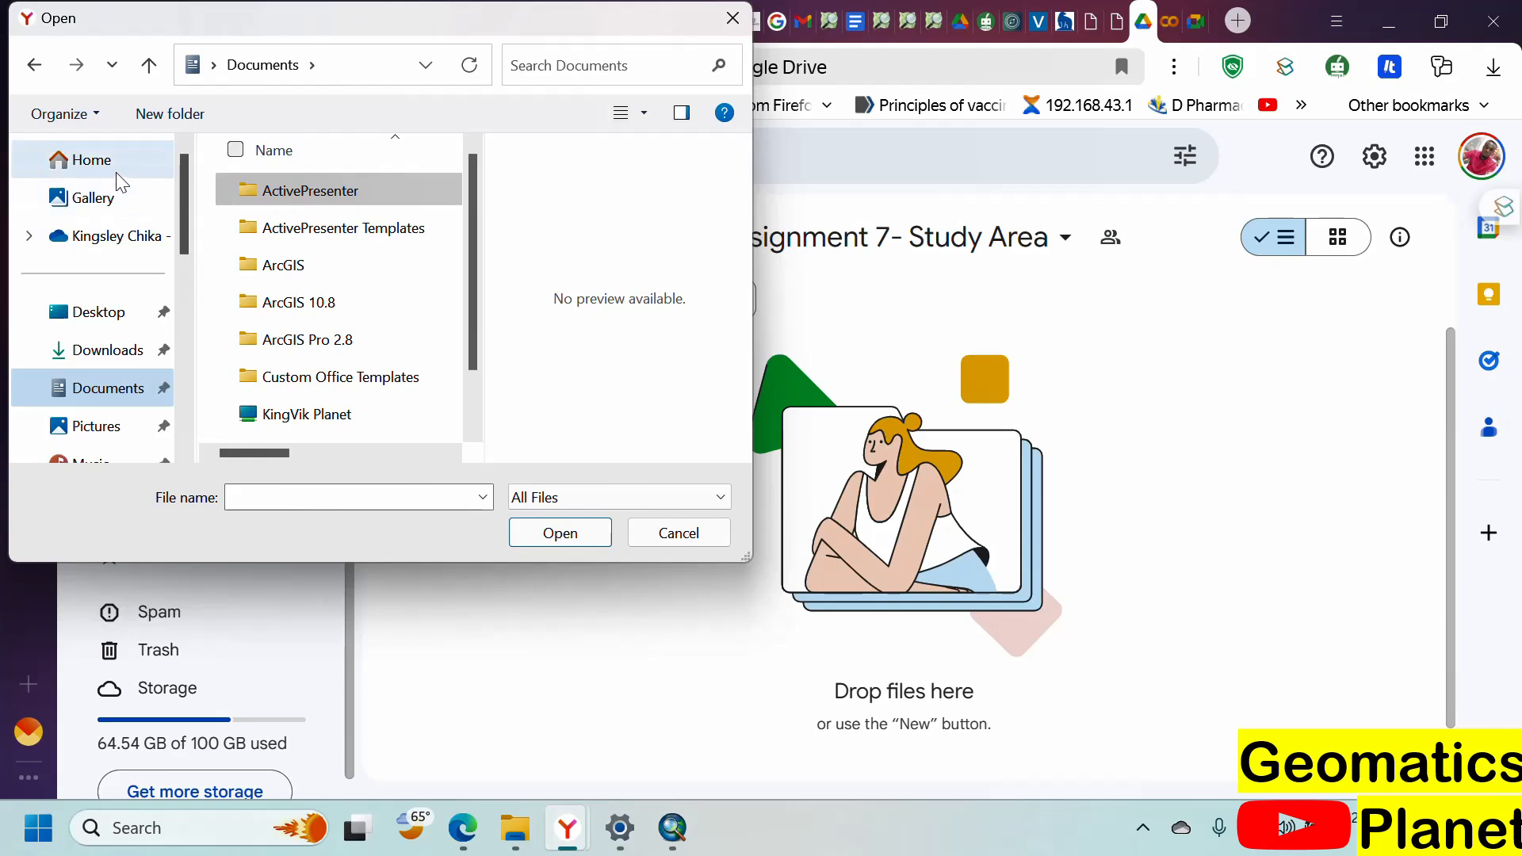
{"action": "left_click", "coordinate": [82, 159]}
{"action": "scroll", "coordinate": [400, 319], "scroll_direction": "down", "scroll_amount": 8}
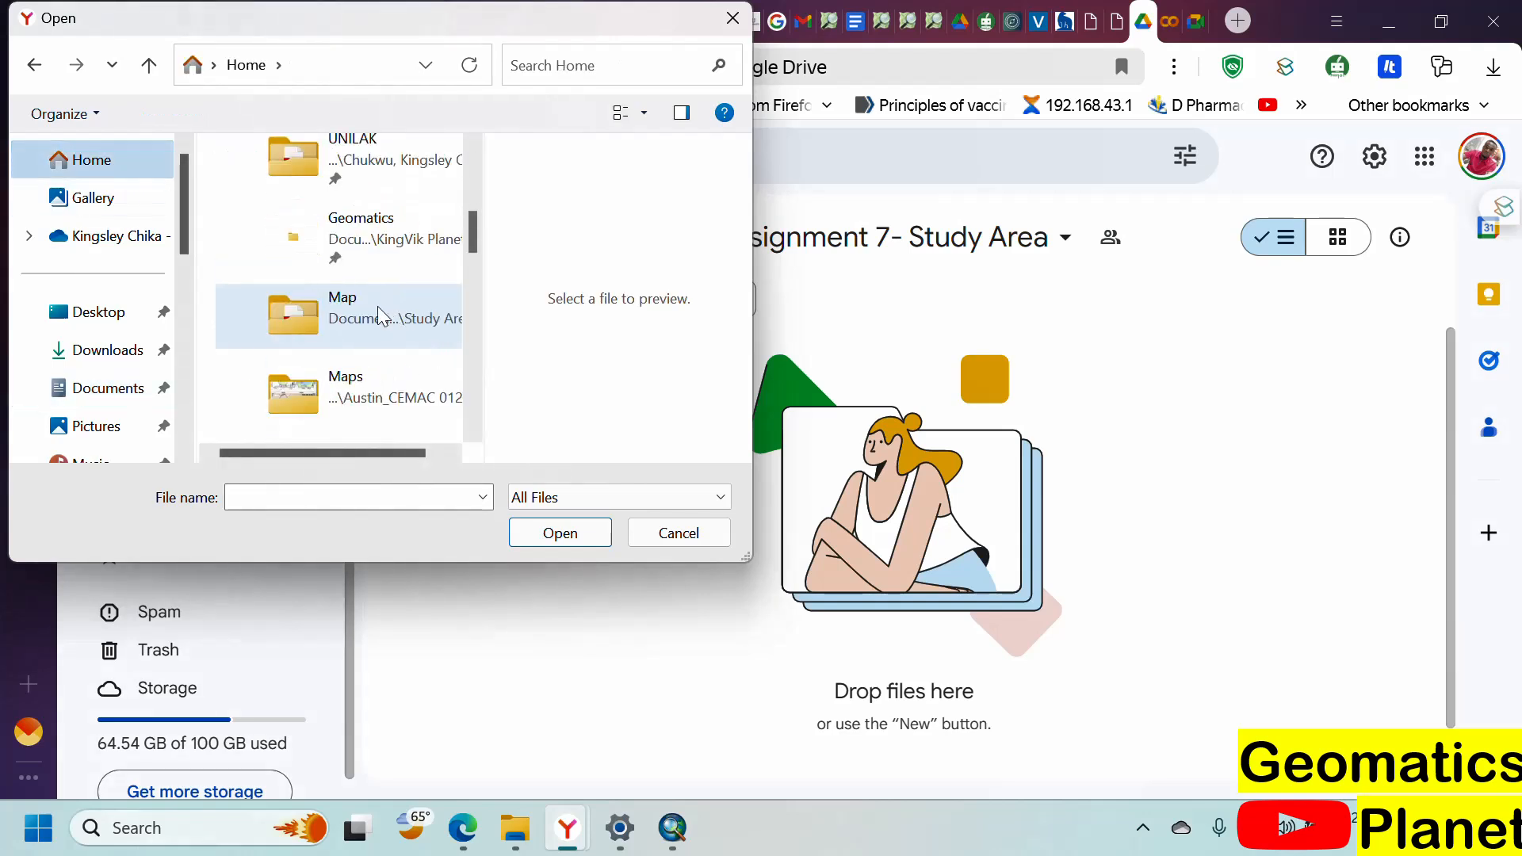
{"action": "scroll", "coordinate": [376, 314], "scroll_direction": "up", "scroll_amount": 3}
{"action": "scroll", "coordinate": [362, 319], "scroll_direction": "down", "scroll_amount": 2}
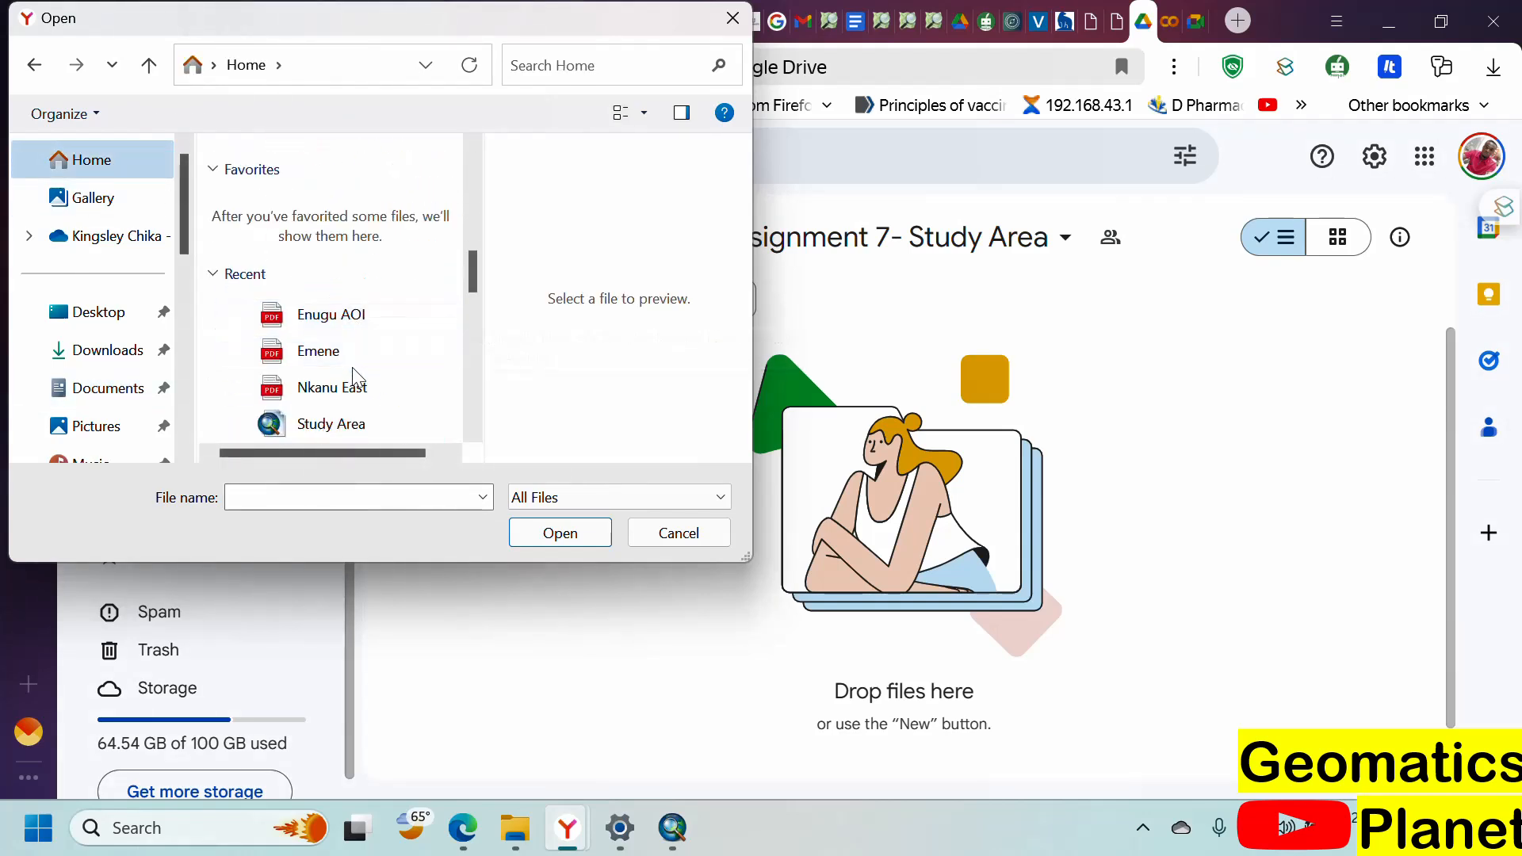
{"action": "left_click", "coordinate": [345, 389]}
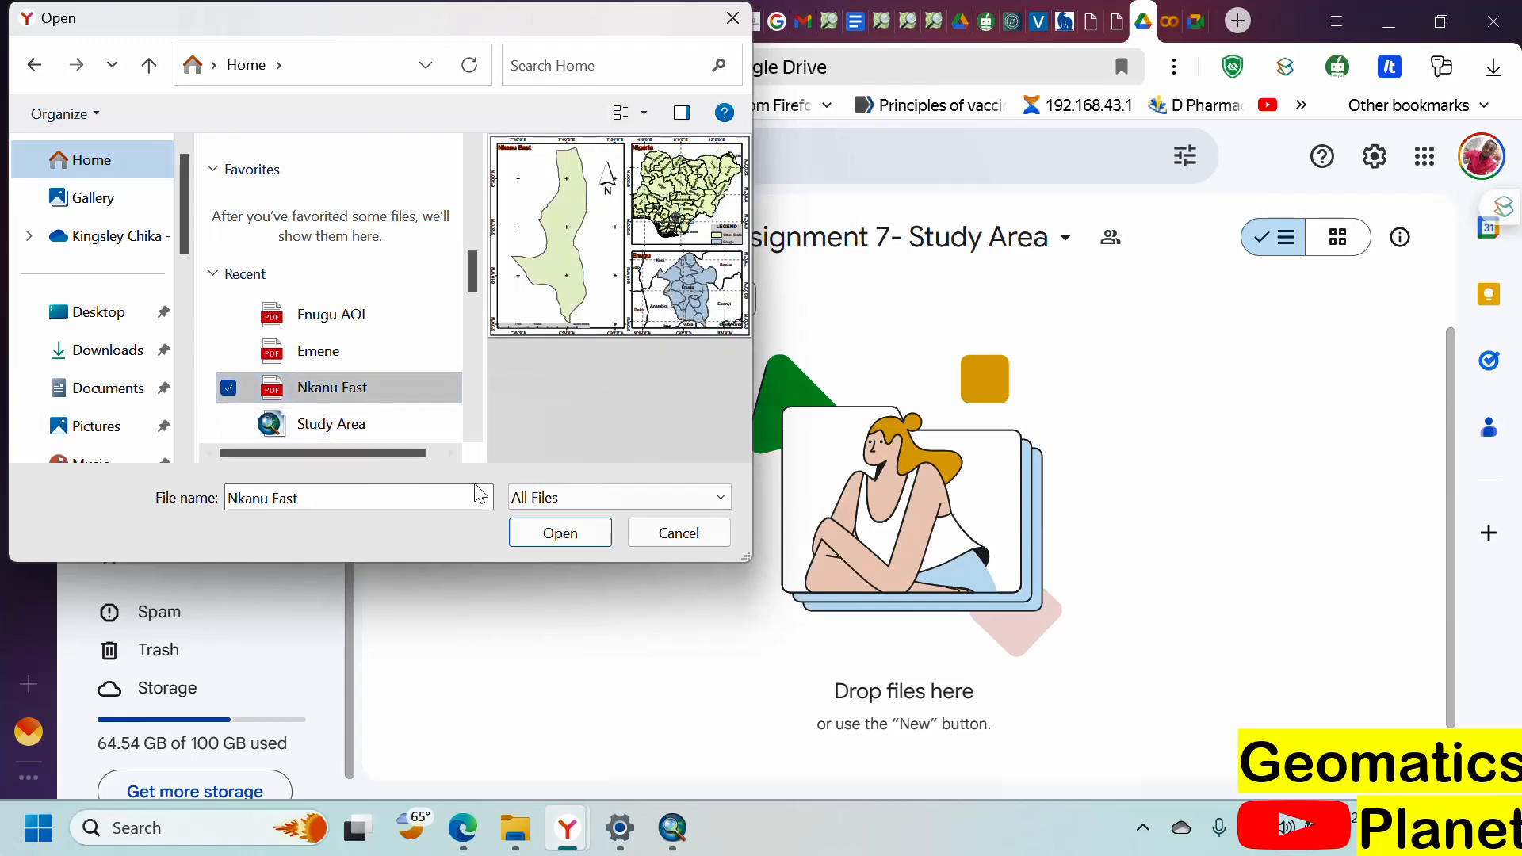
{"action": "left_click", "coordinate": [578, 534]}
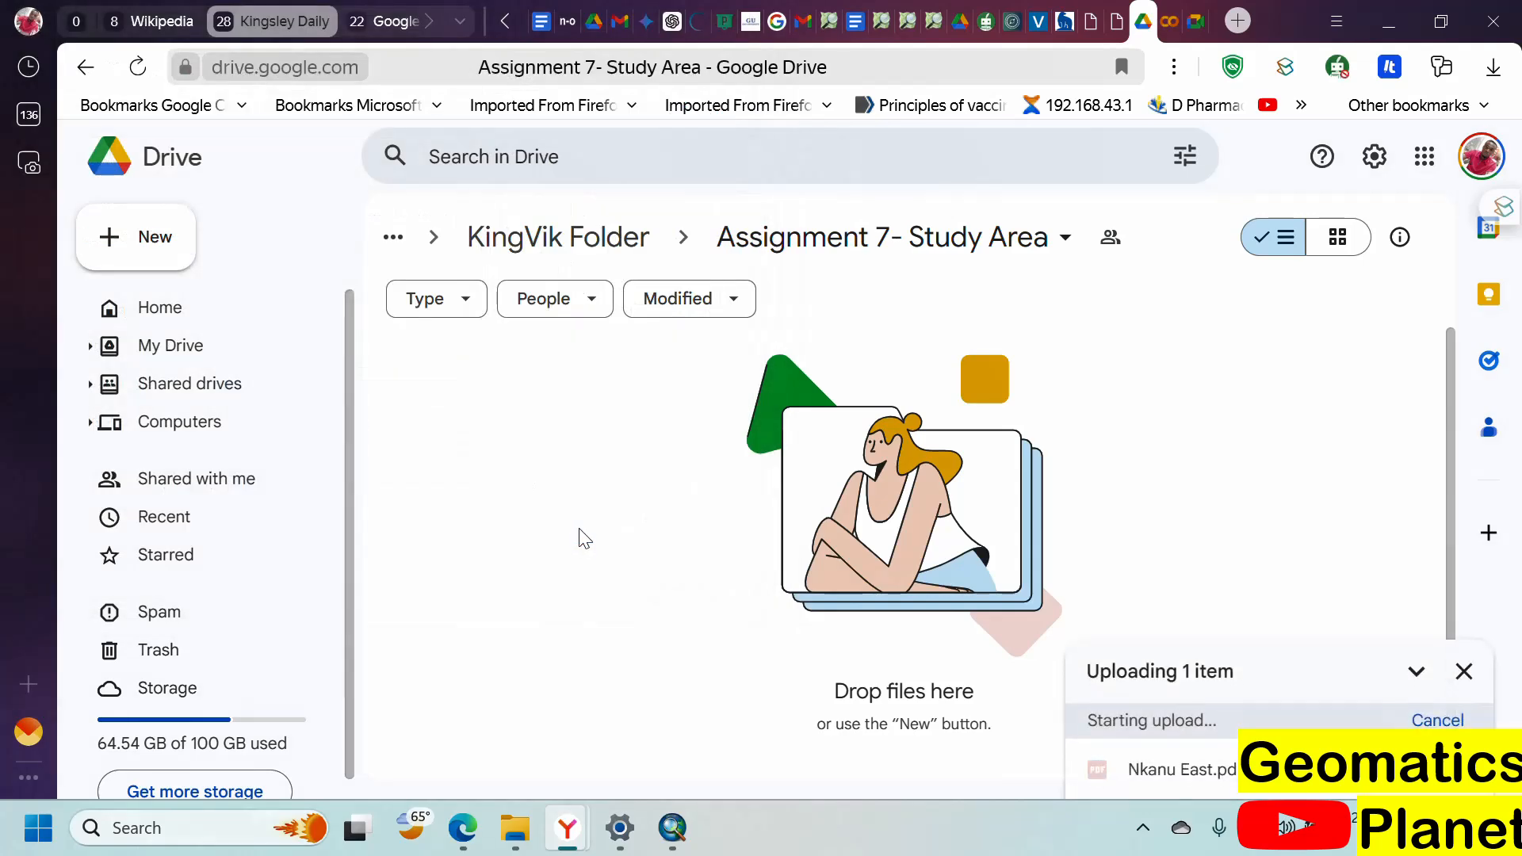
{"action": "left_click", "coordinate": [673, 827]}
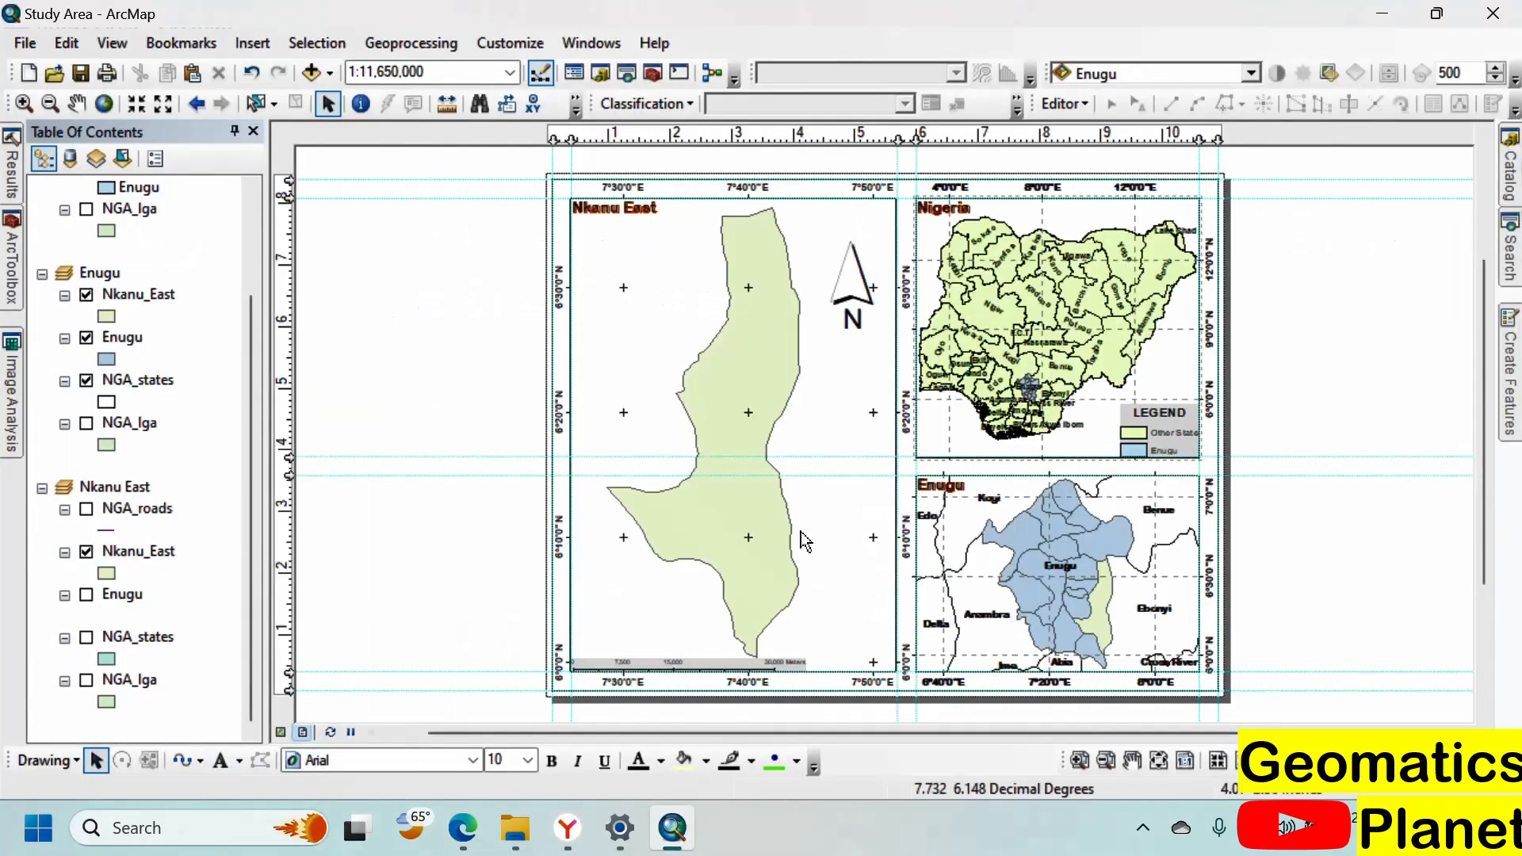